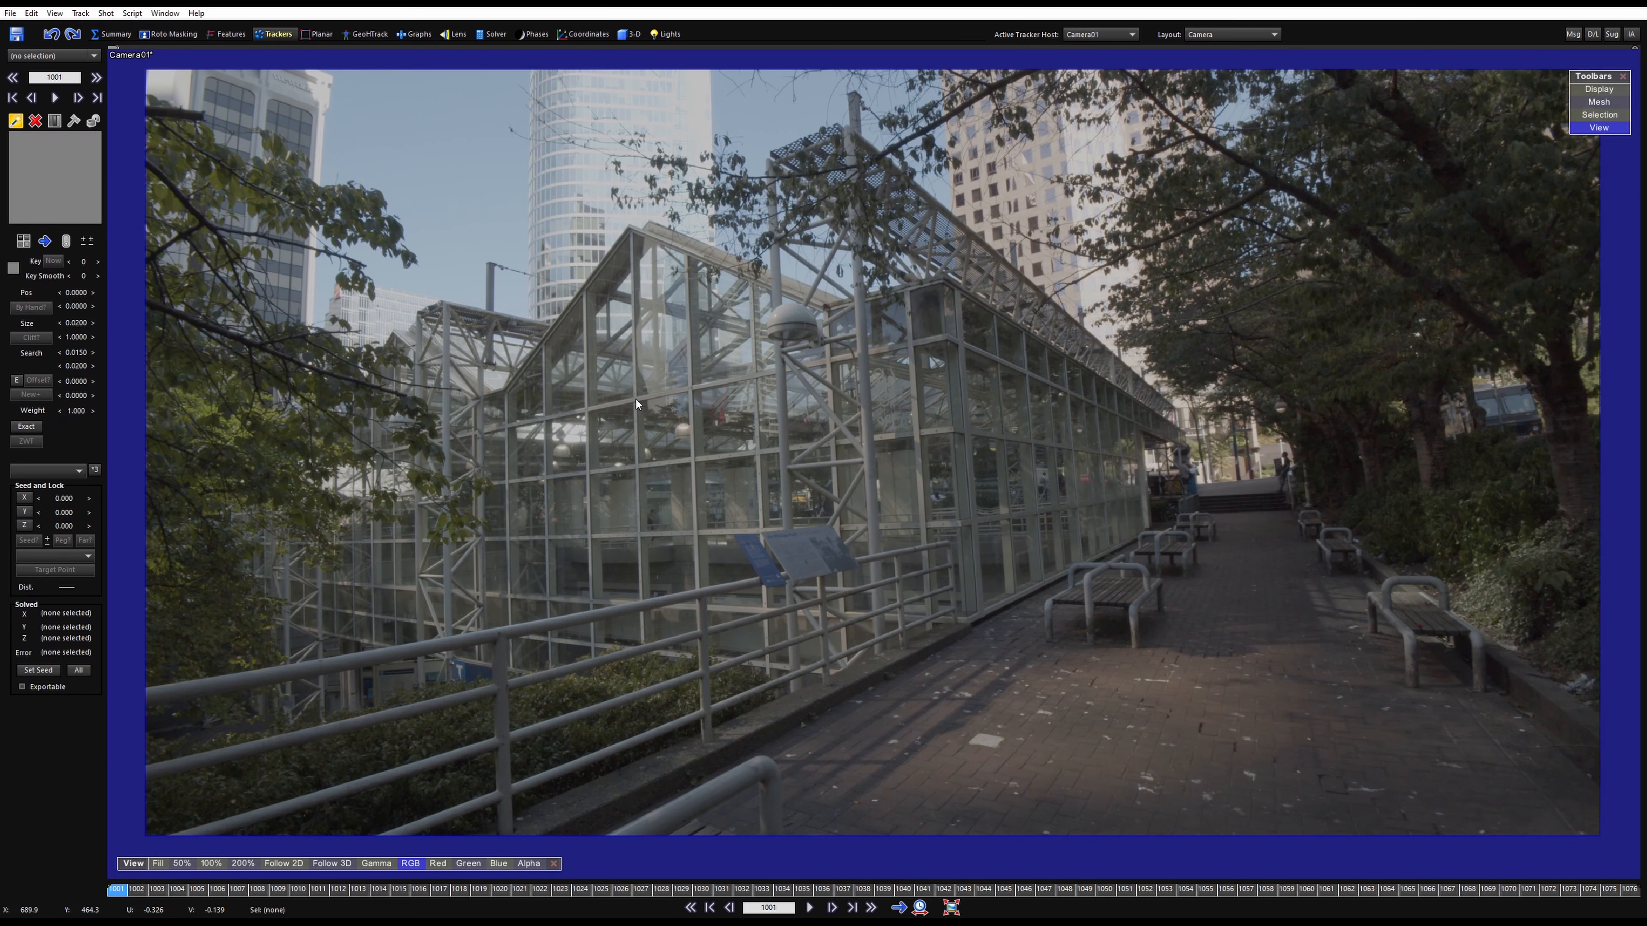
# Place five trackers on the greenhouse panes, a bench, the pavement and the roof corner, and track them through the shot
pyautogui.click(693, 433)
pyautogui.click(911, 347)
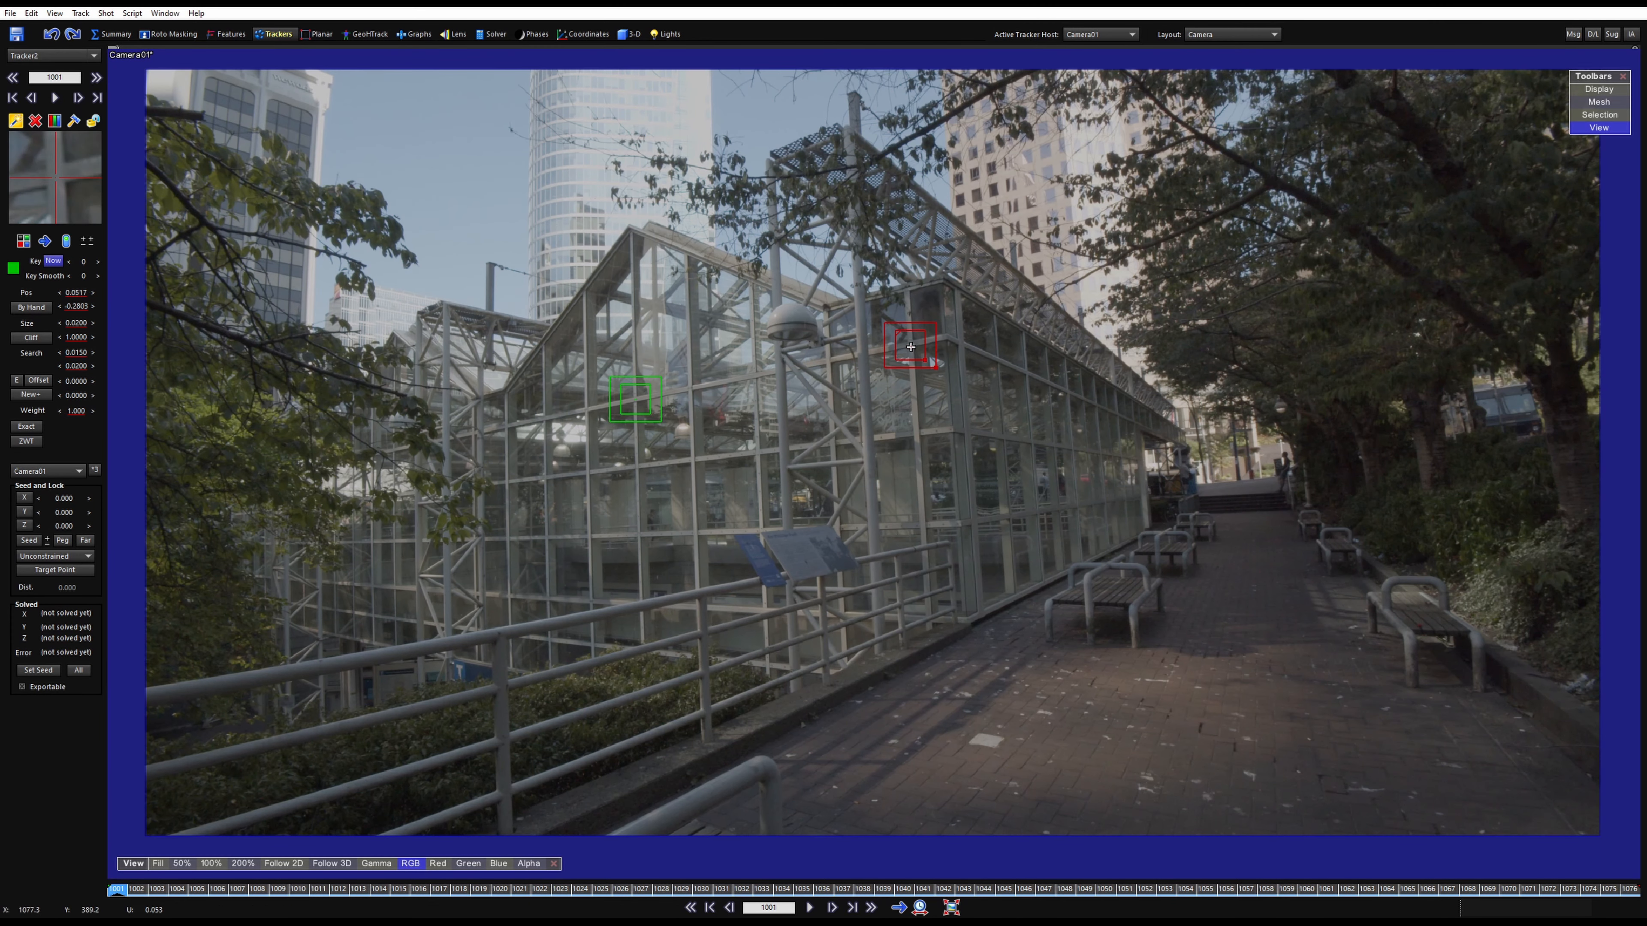
pyautogui.click(1128, 609)
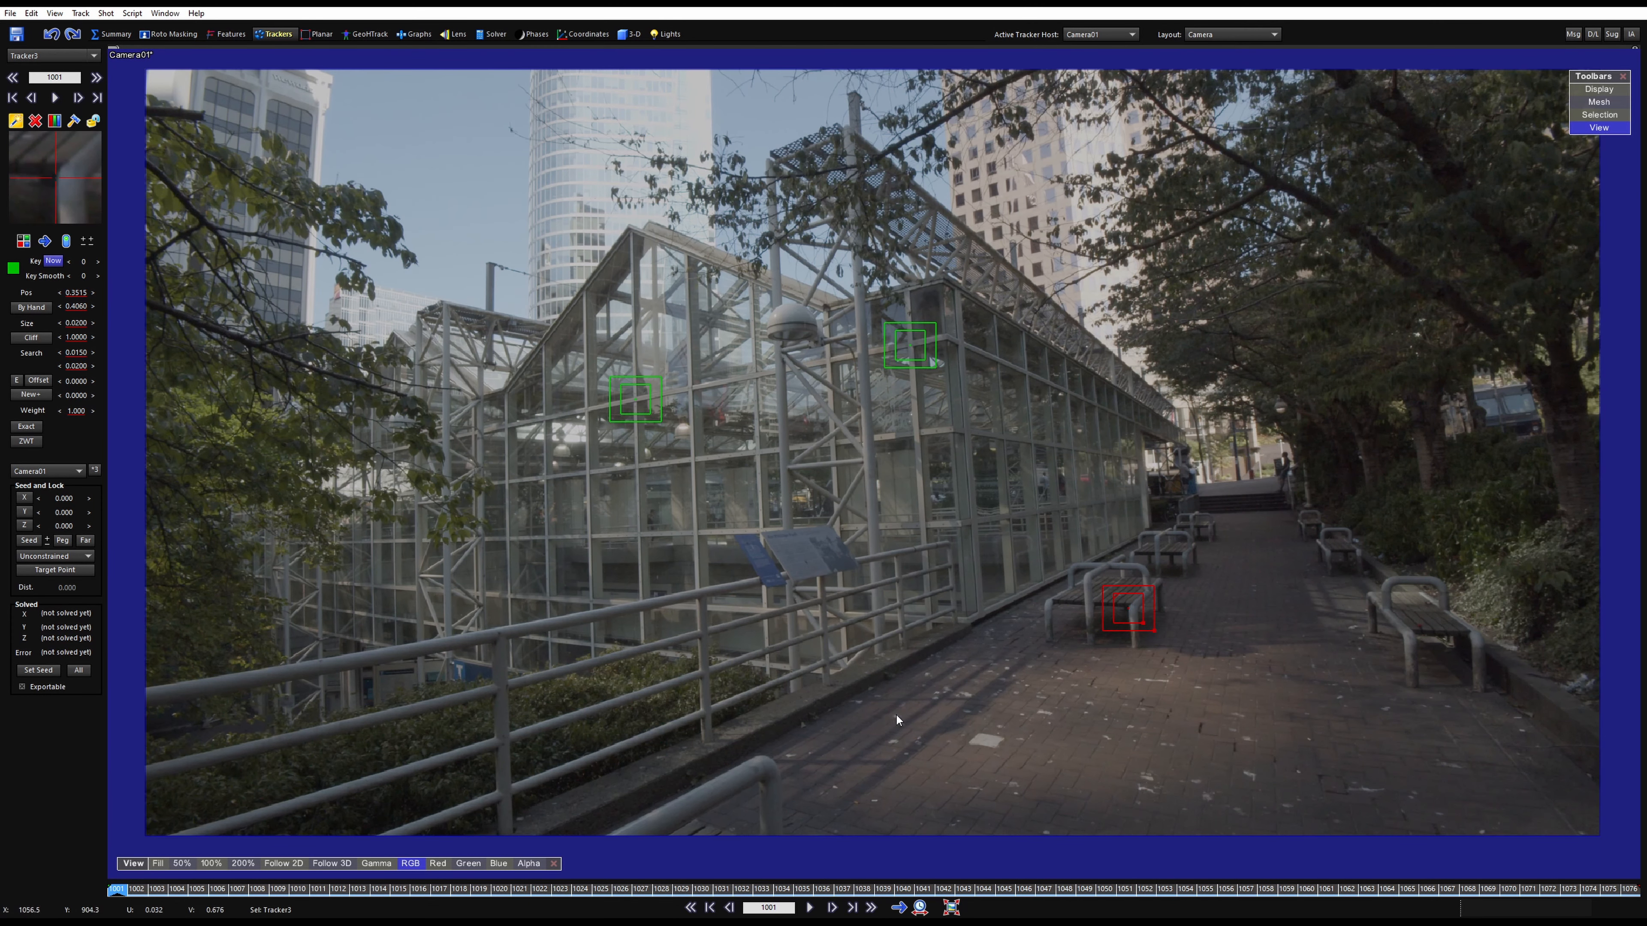
pyautogui.click(895, 740)
pyautogui.click(443, 308)
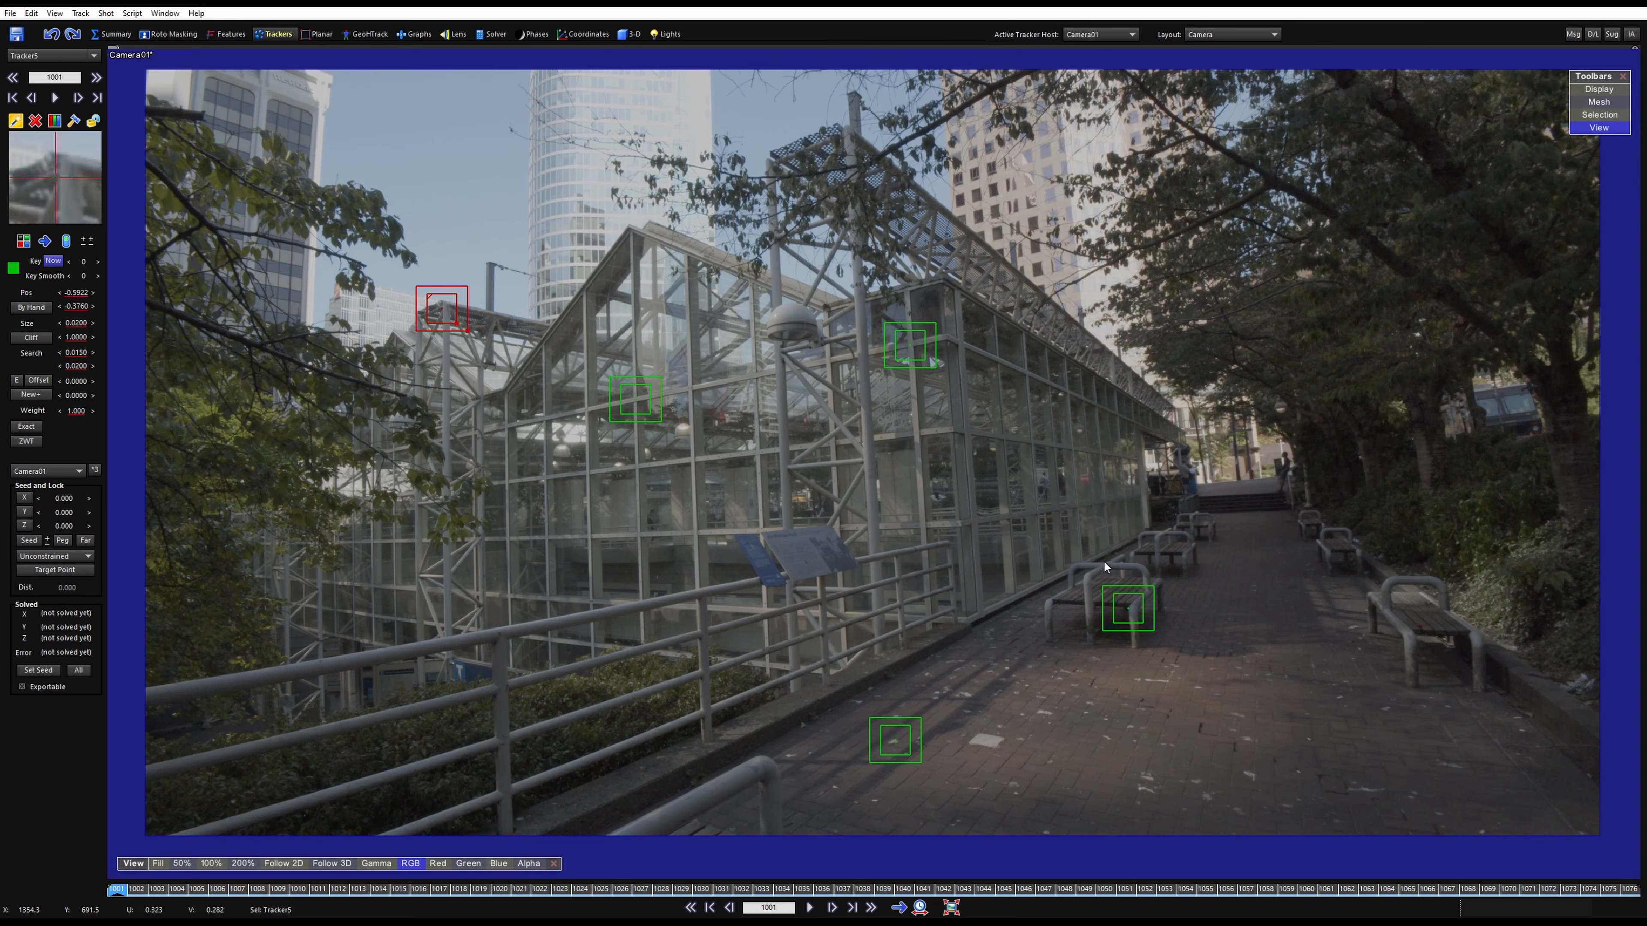
pyautogui.click(811, 907)
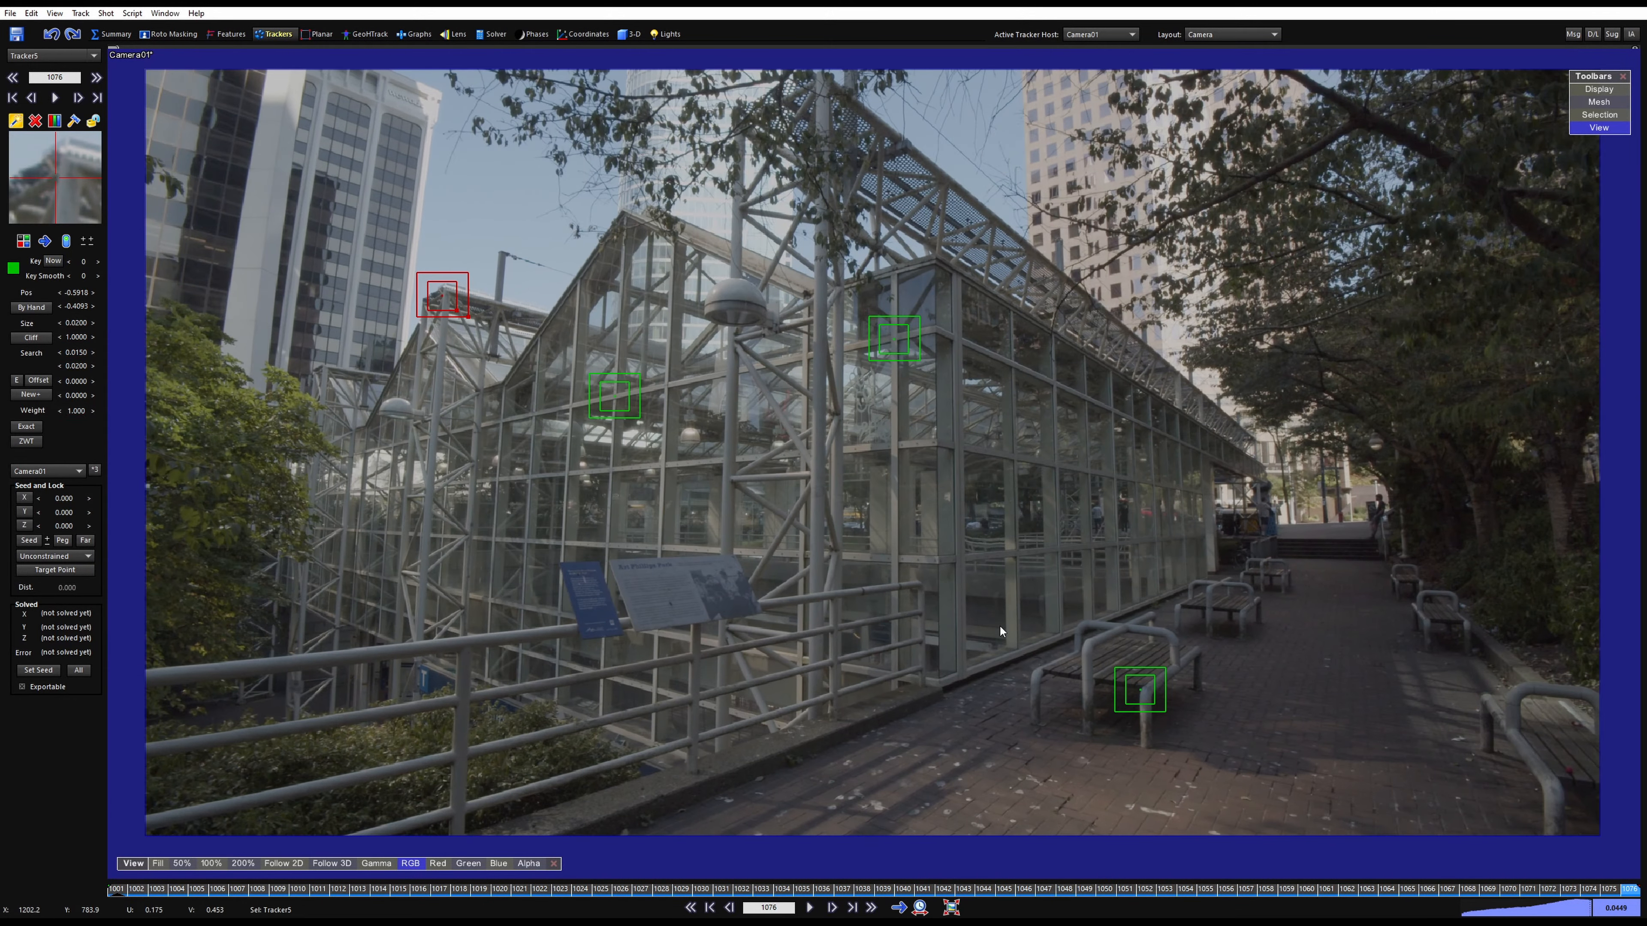
# Set playback to Normal Speed, play the tracked shot from its first frame, and return to frame 1001
pyautogui.hotkey('shift', 'a')
pyautogui.click(54, 13)
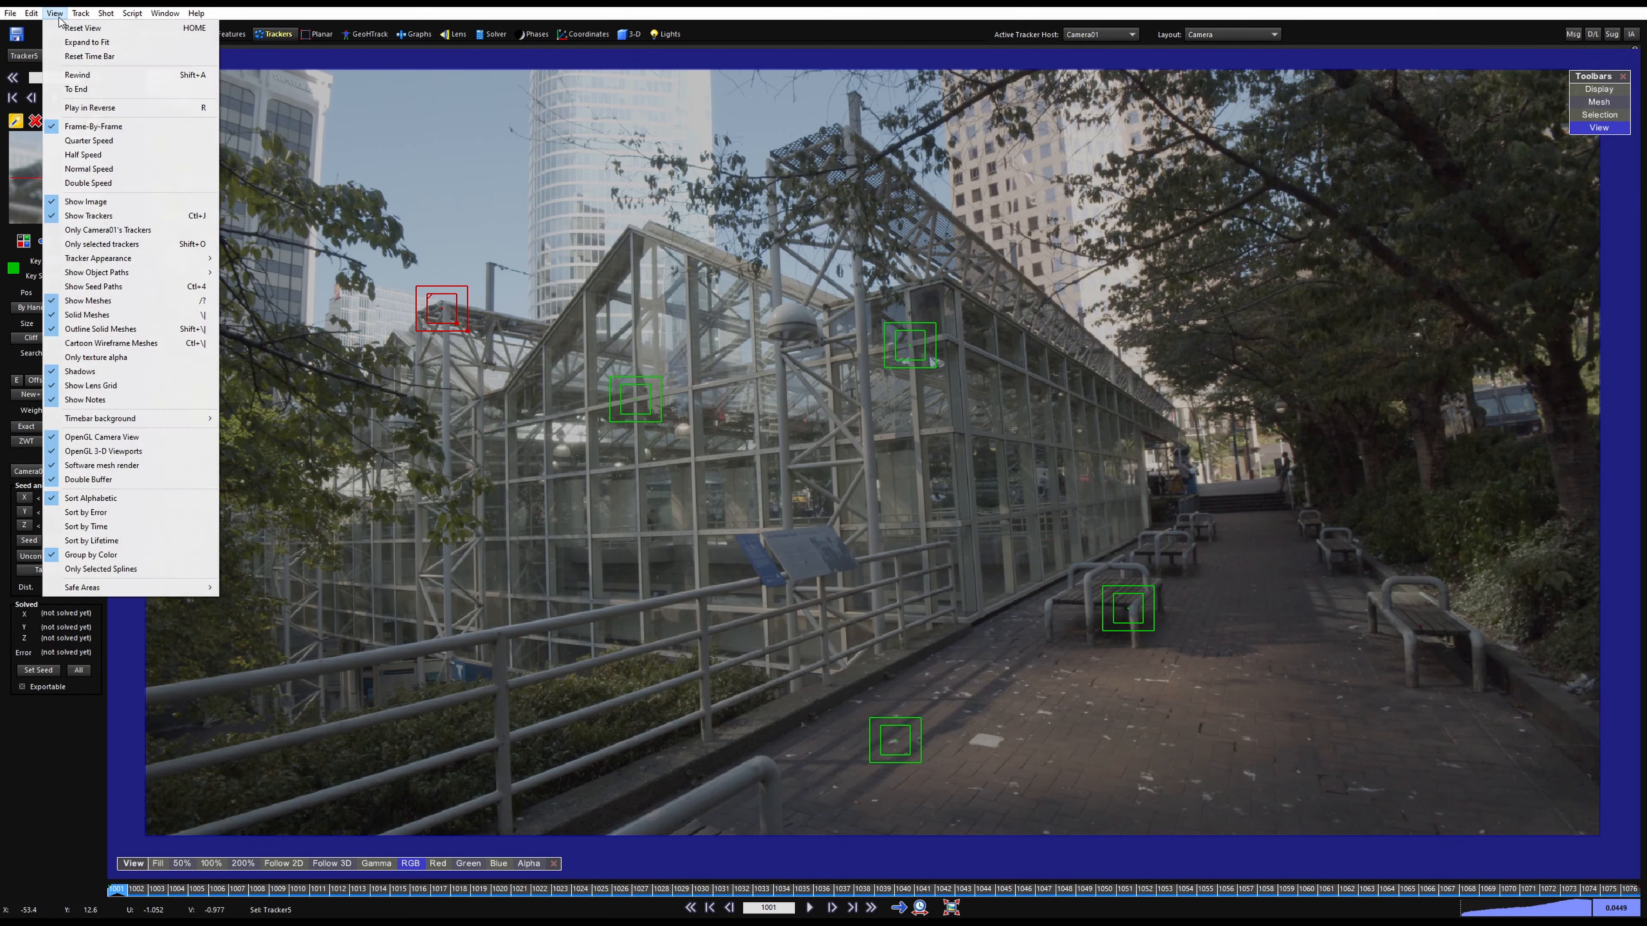
pyautogui.click(82, 169)
pyautogui.press('space')
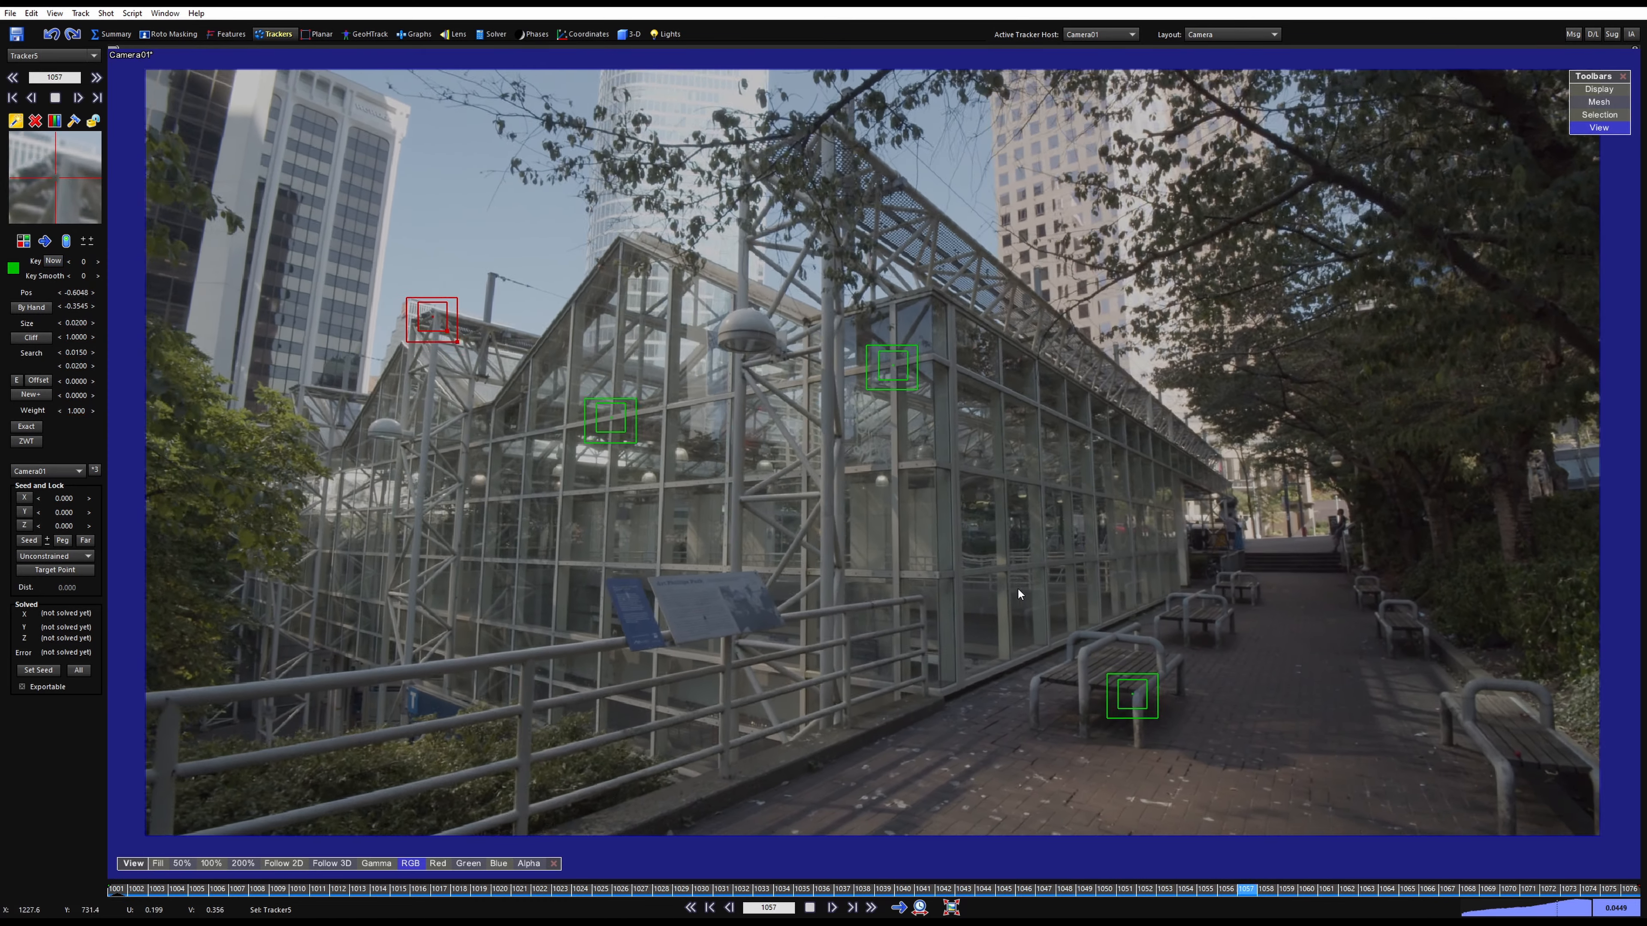
pyautogui.press('space')
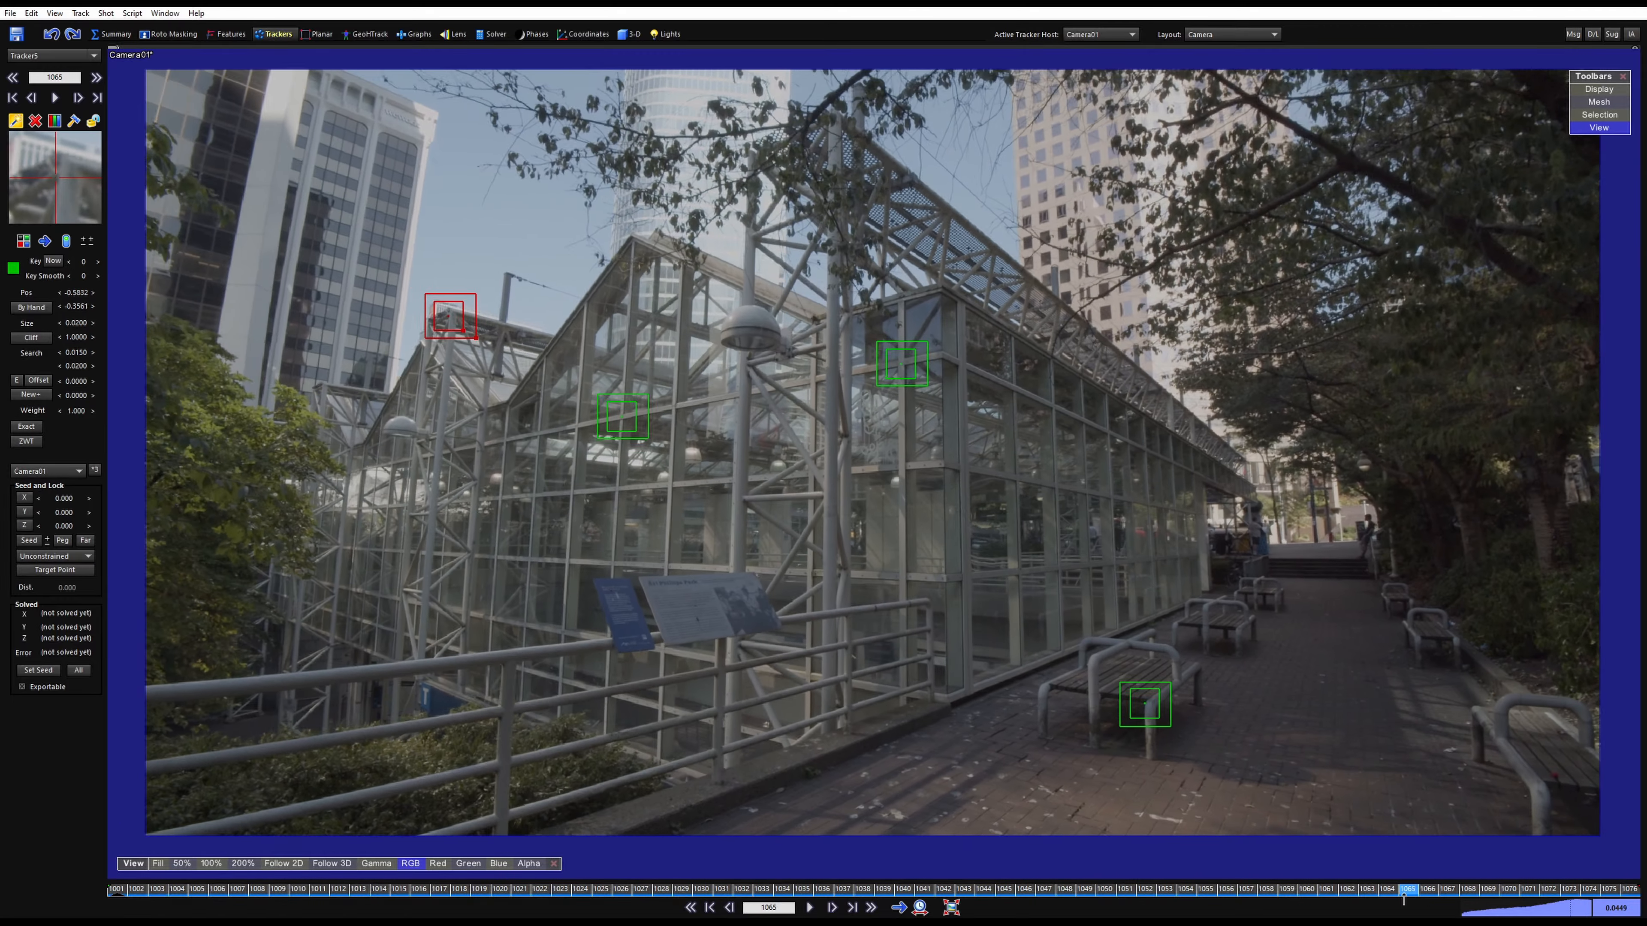
pyautogui.moveTo(1404, 898); pyautogui.dragTo(118, 795)
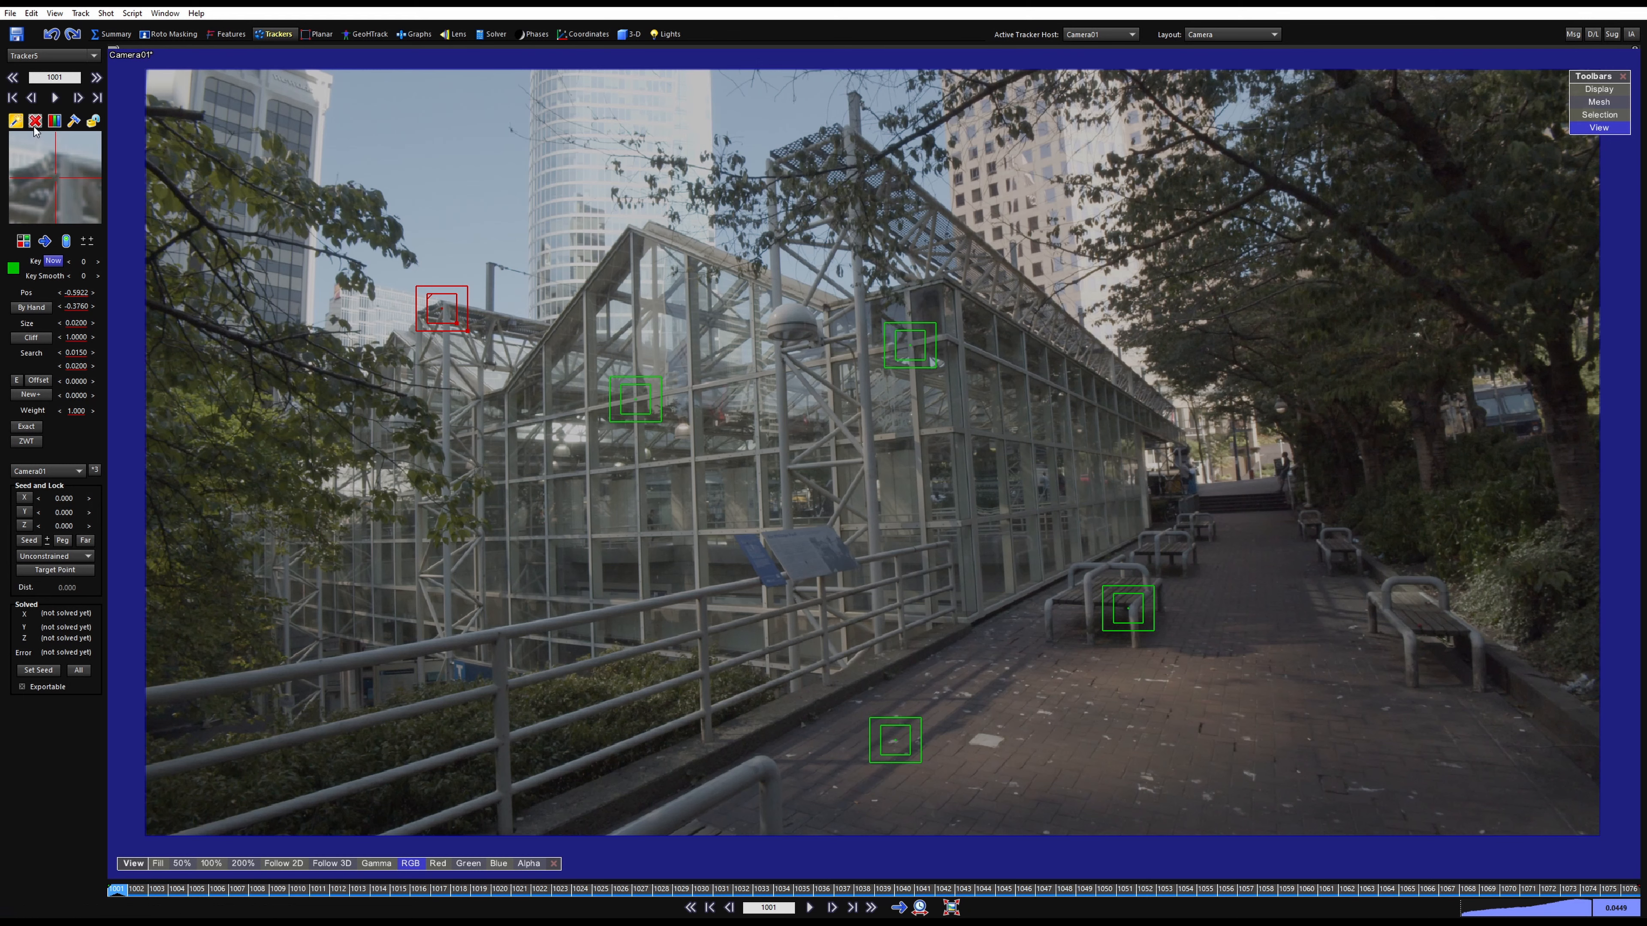
# Add two more trackers on the greenhouse, one along the sloped roof edge and one on a lower window frame
pyautogui.click(16, 121)
pyautogui.click(571, 321)
pyautogui.click(541, 505)
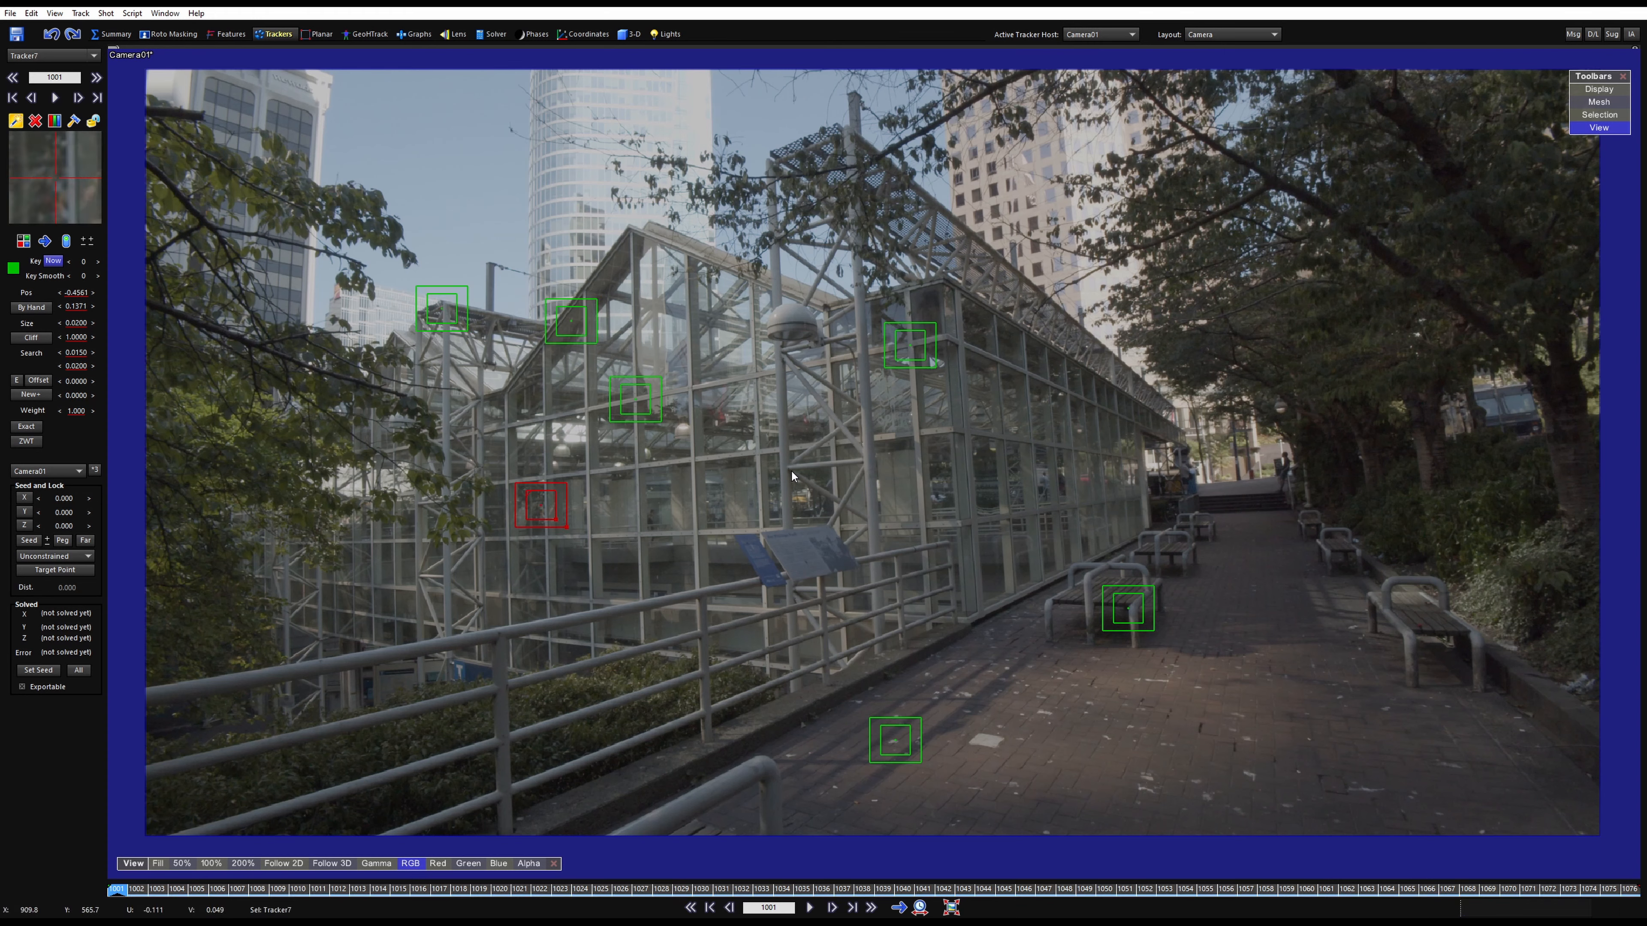
# Turn off tracker creation mode and delete all seven trackers
pyautogui.click(18, 123)
pyautogui.moveTo(764, 230)
pyautogui.mouseDown()
pyautogui.moveTo(281, 367)
pyautogui.moveTo(616, 785)
pyautogui.moveTo(1310, 249)
pyautogui.moveTo(1259, 254)
pyautogui.mouseUp()
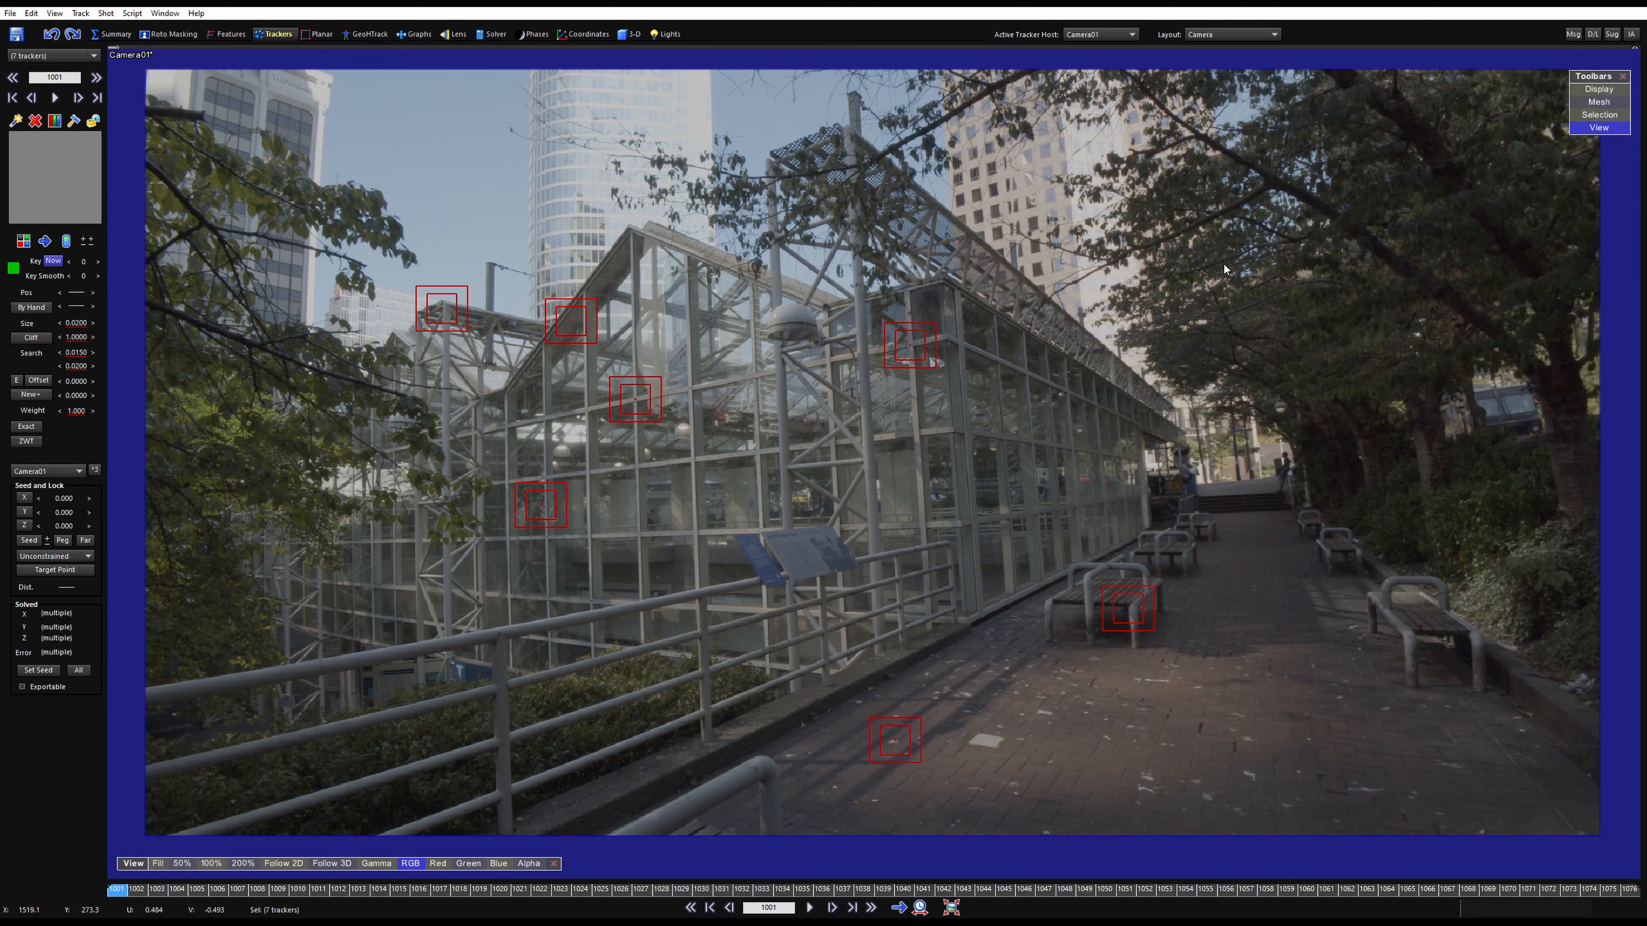
pyautogui.press('Delete')
# Place a tracker on a greenhouse window-frame joint above the information sign and shrink its pattern size to about 0.0069
pyautogui.moveTo(852, 524); pyautogui.dragTo(822, 439, button='middle')
pyautogui.scroll(5, 538, 421)
pyautogui.scroll(1, 822, 439)
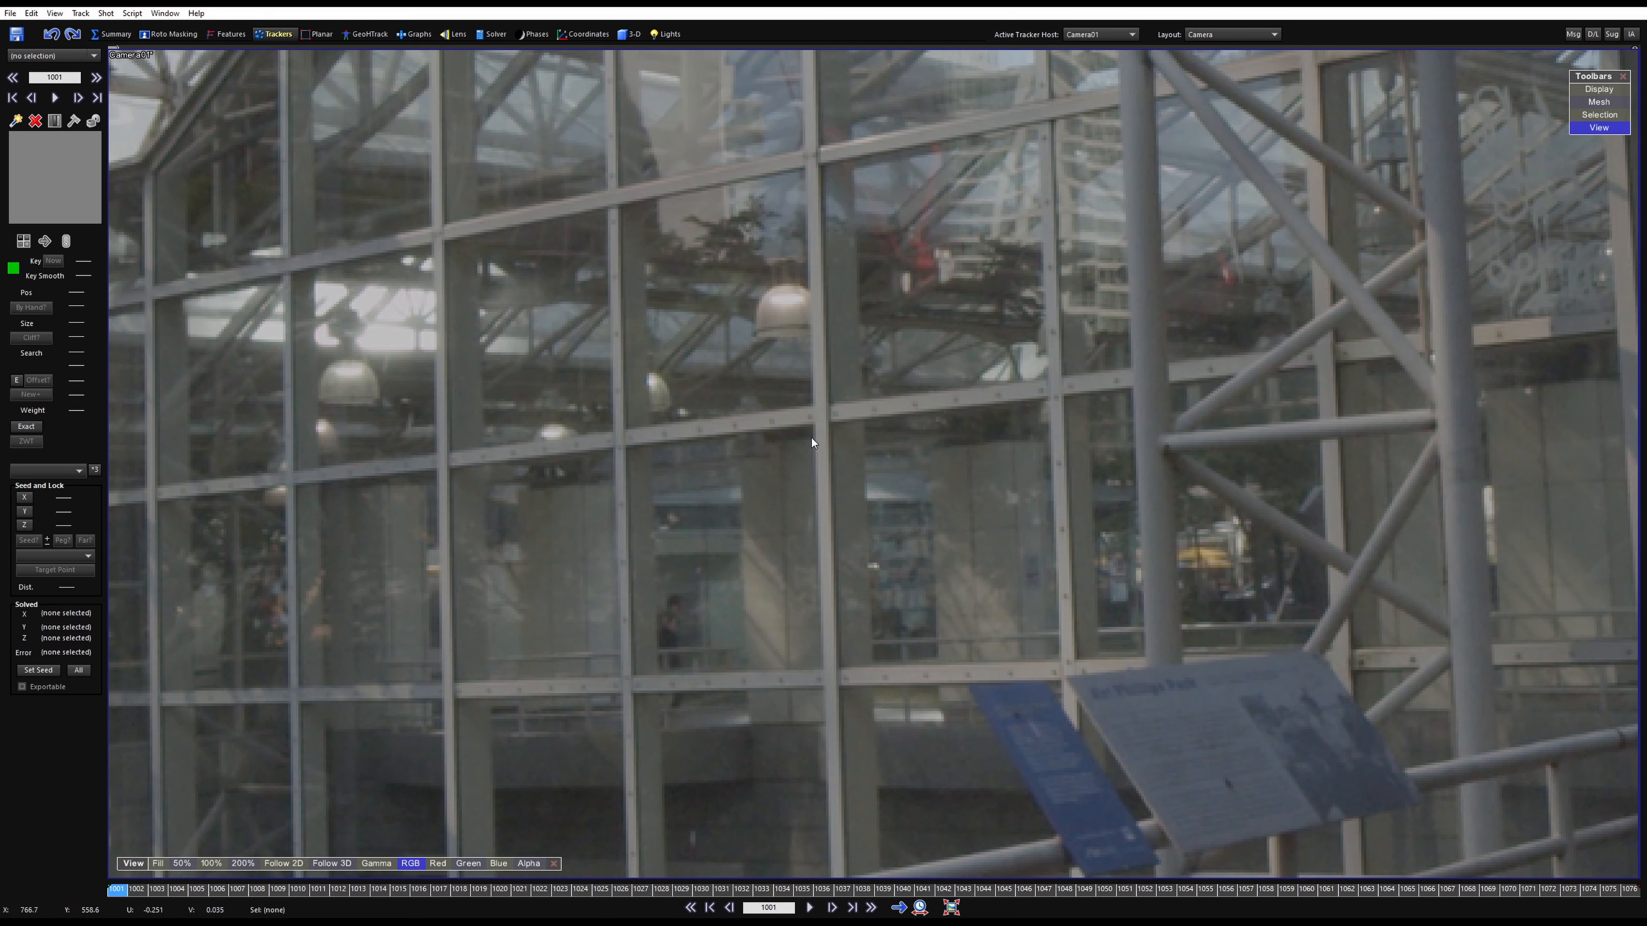
pyautogui.click(828, 419)
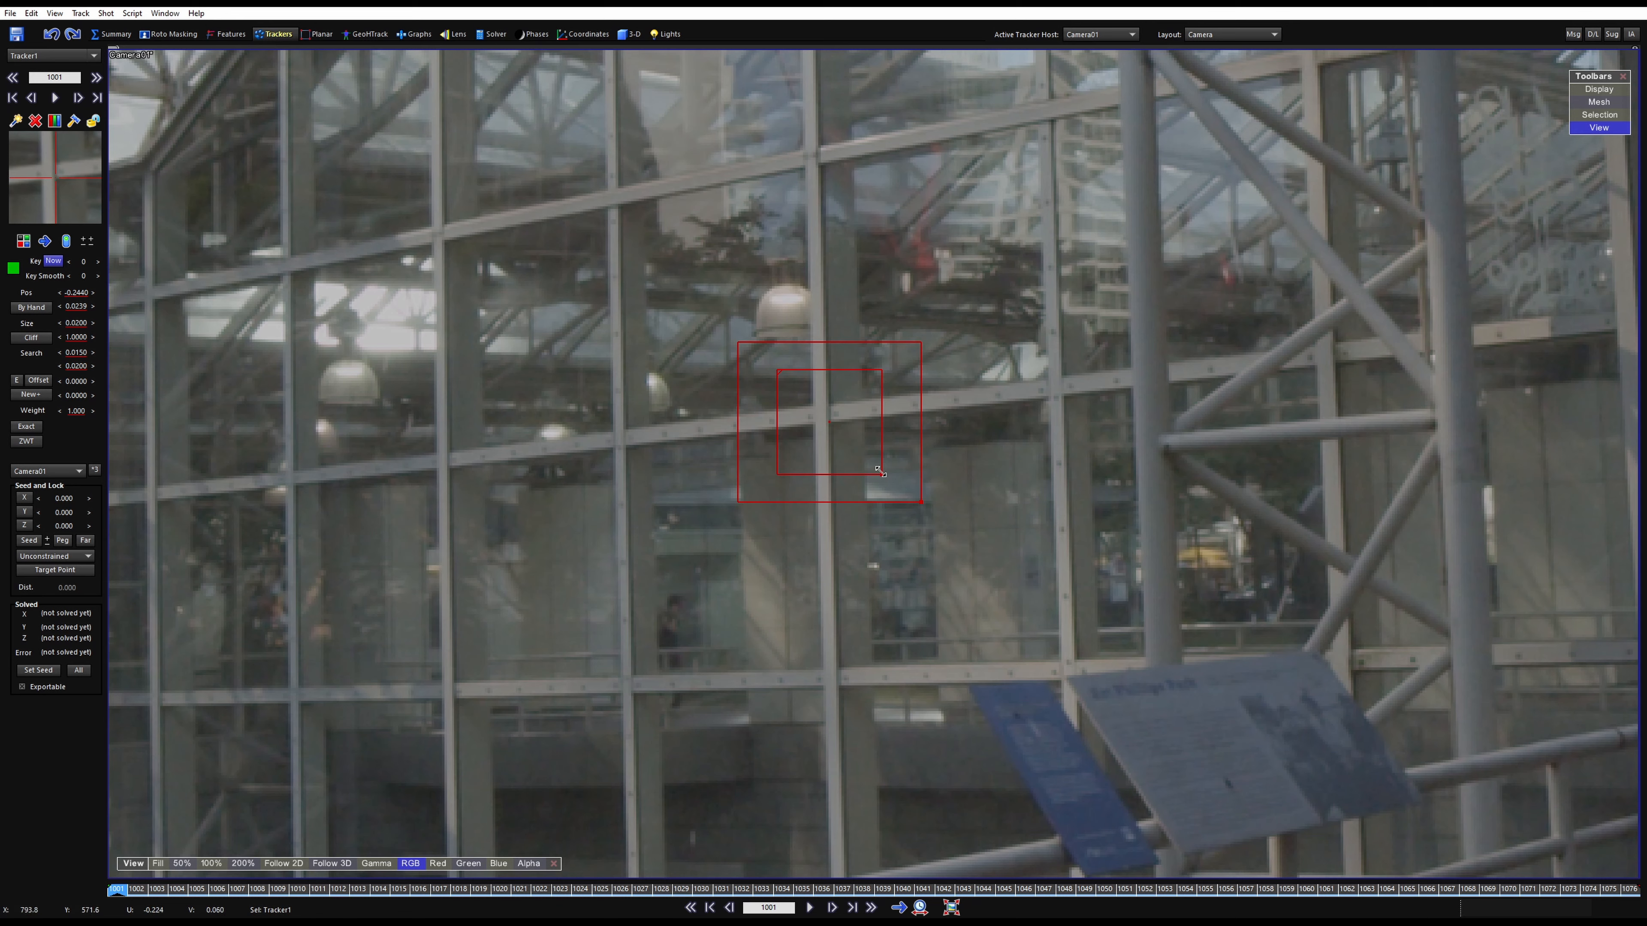
pyautogui.moveTo(880, 476)
pyautogui.mouseDown()
pyautogui.moveTo(843, 436)
pyautogui.moveTo(876, 470)
pyautogui.mouseUp()
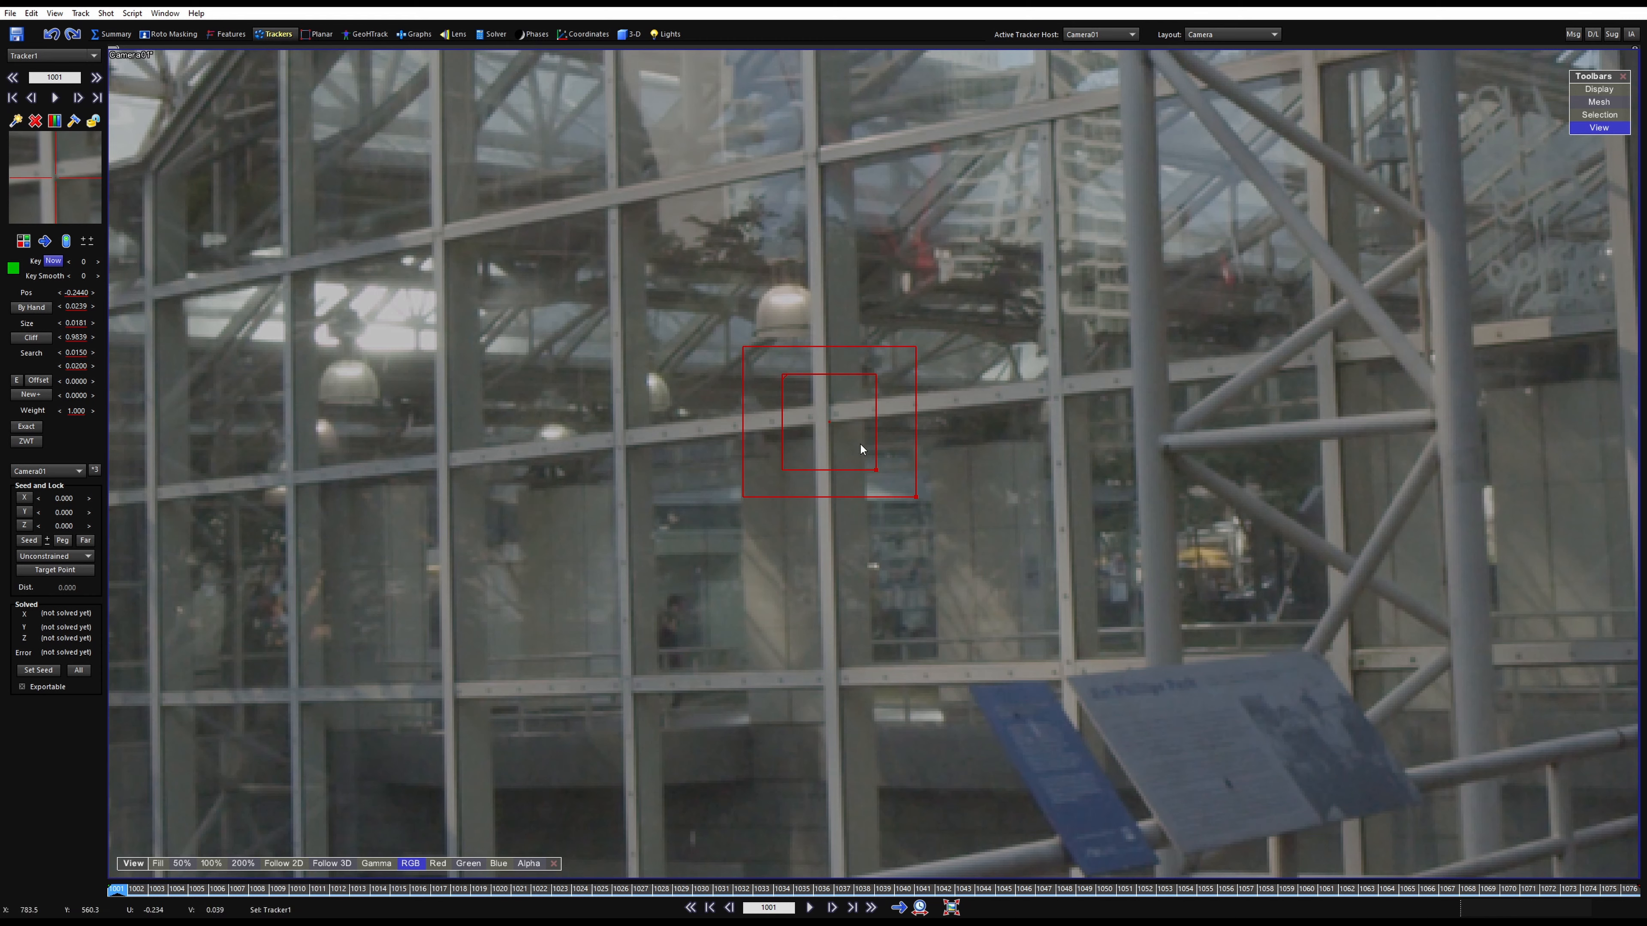
pyautogui.moveTo(875, 469); pyautogui.dragTo(846, 440)
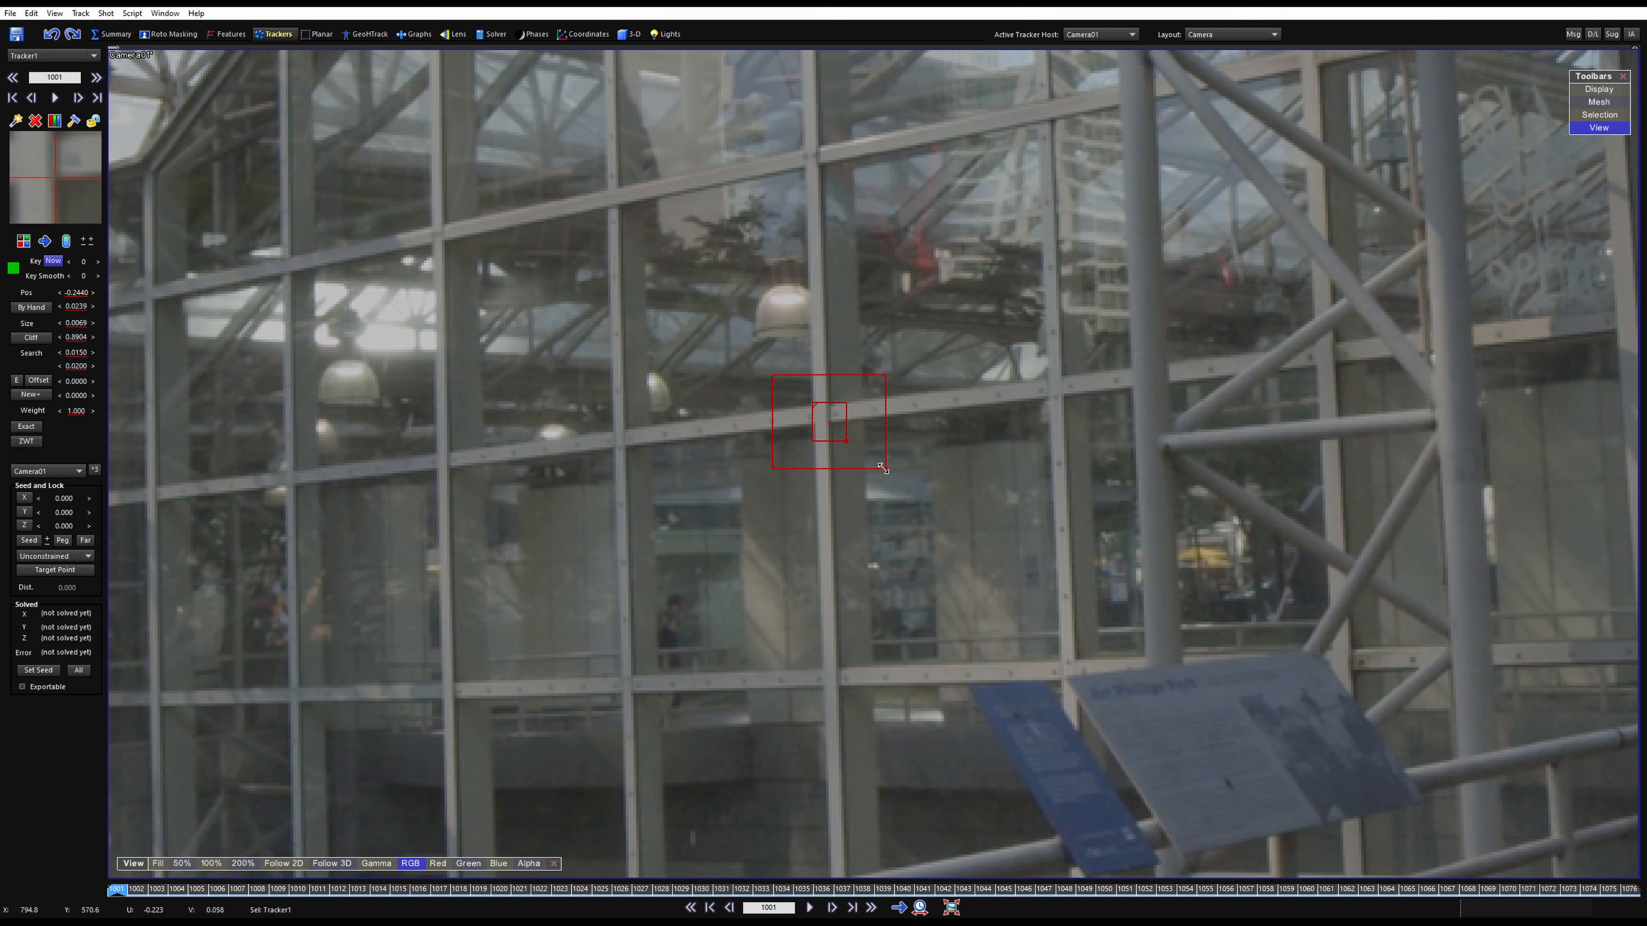
# Resize the tracker's search area to about 0.0245 by 0.0342
pyautogui.moveTo(885, 470); pyautogui.dragTo(1105, 595)
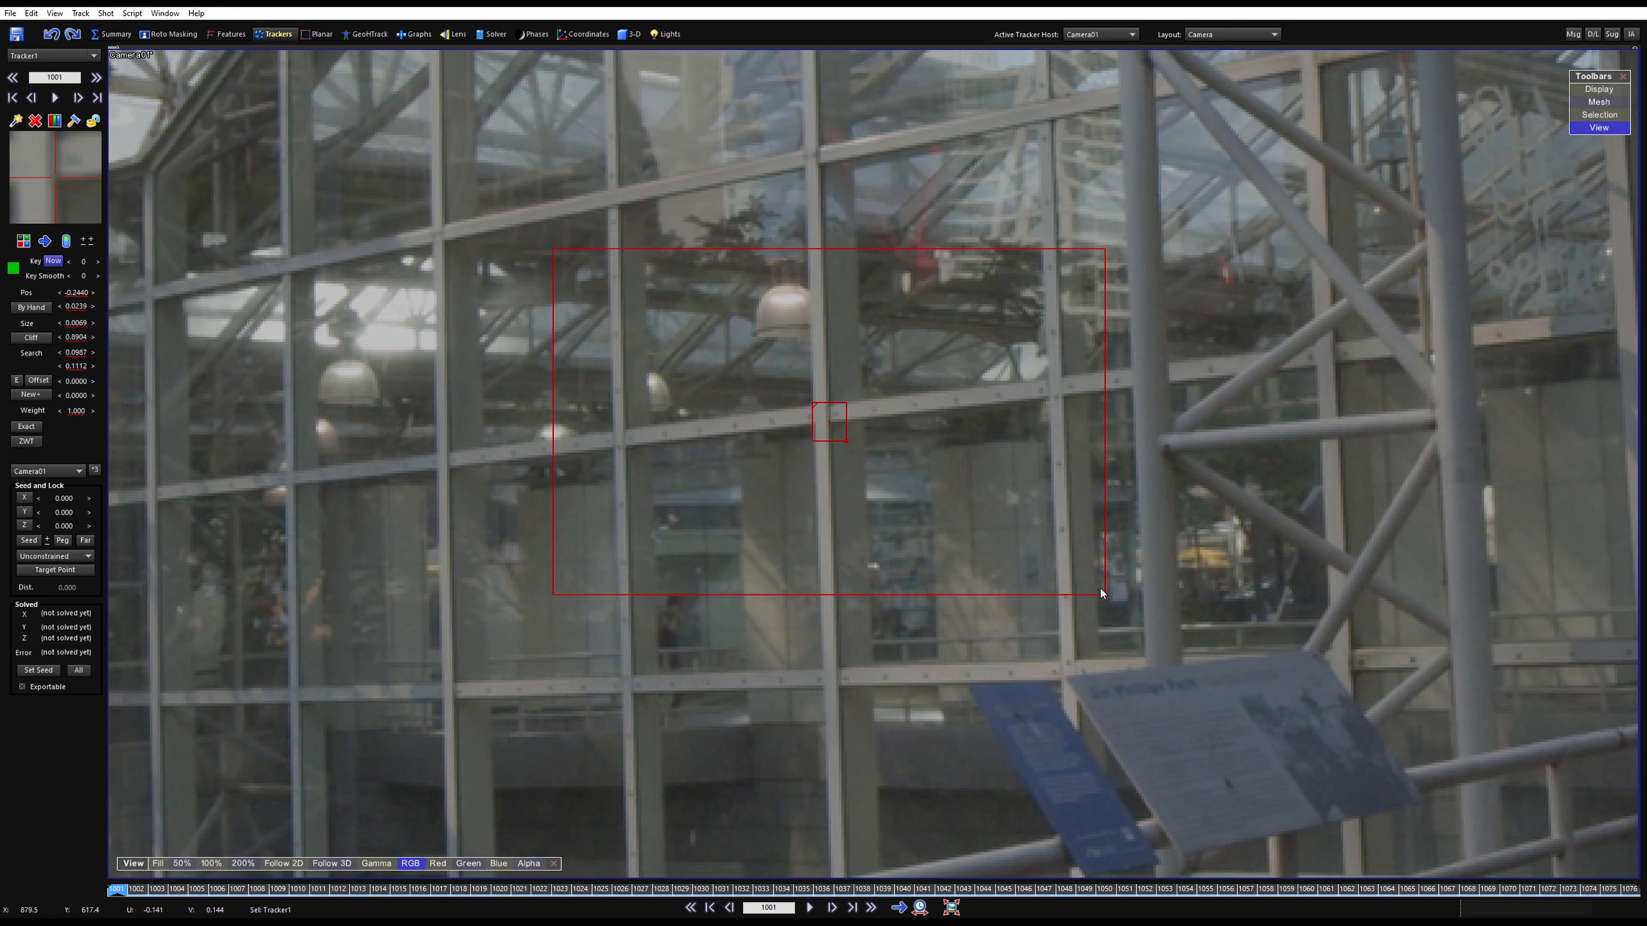
pyautogui.moveTo(1106, 594); pyautogui.dragTo(1392, 746)
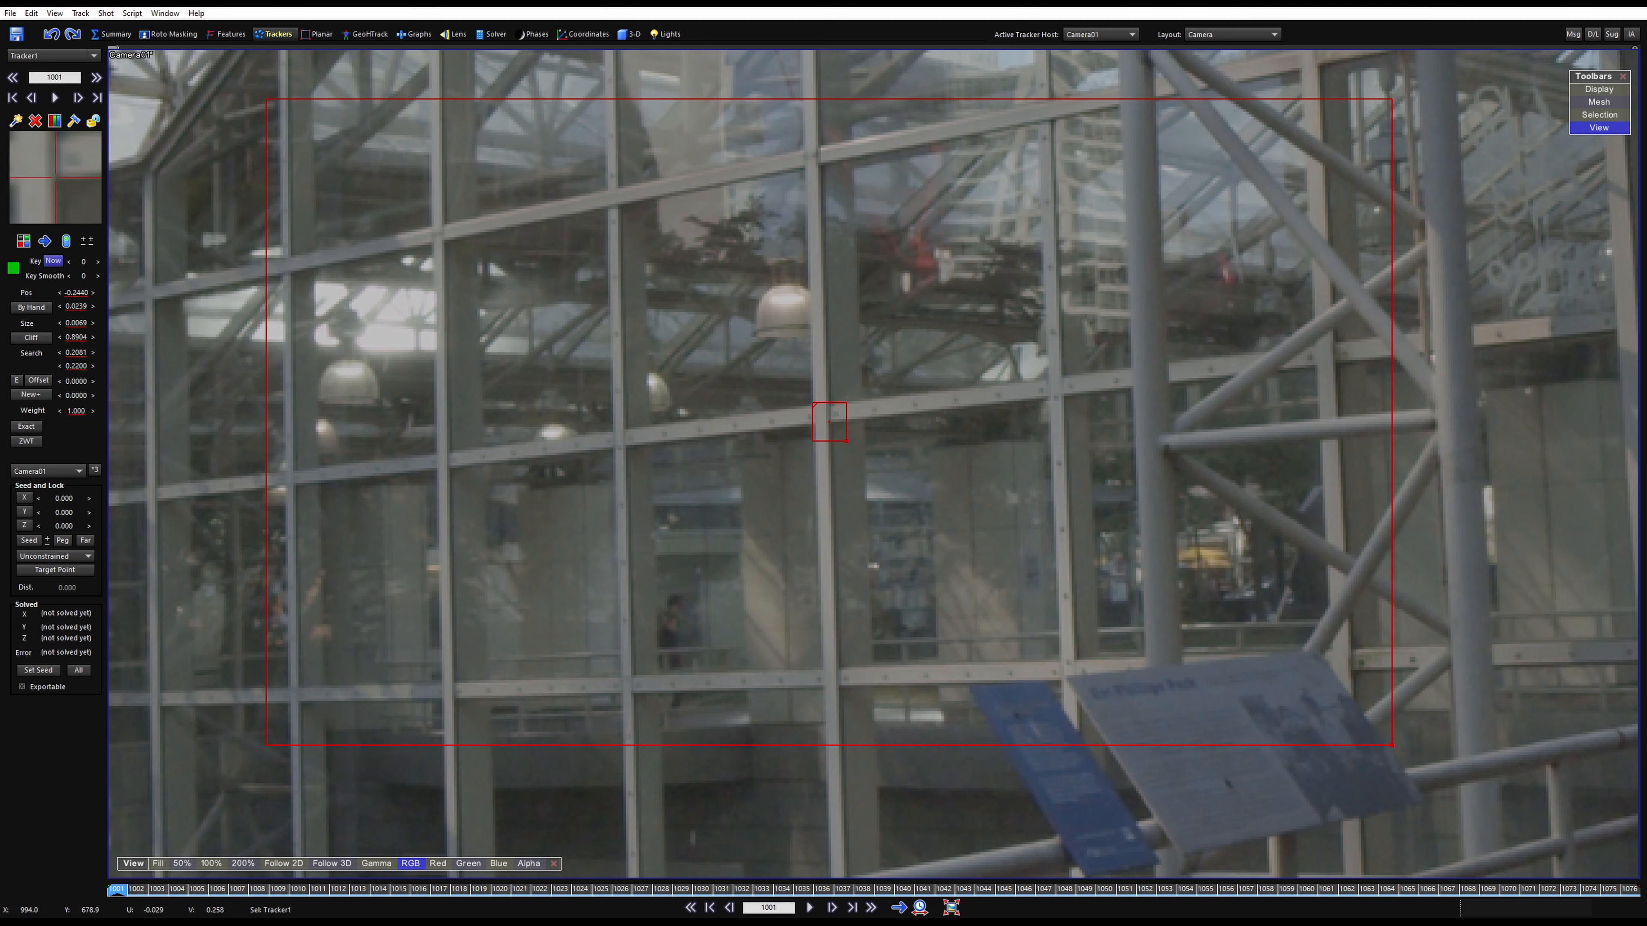
pyautogui.moveTo(1392, 746); pyautogui.dragTo(910, 487)
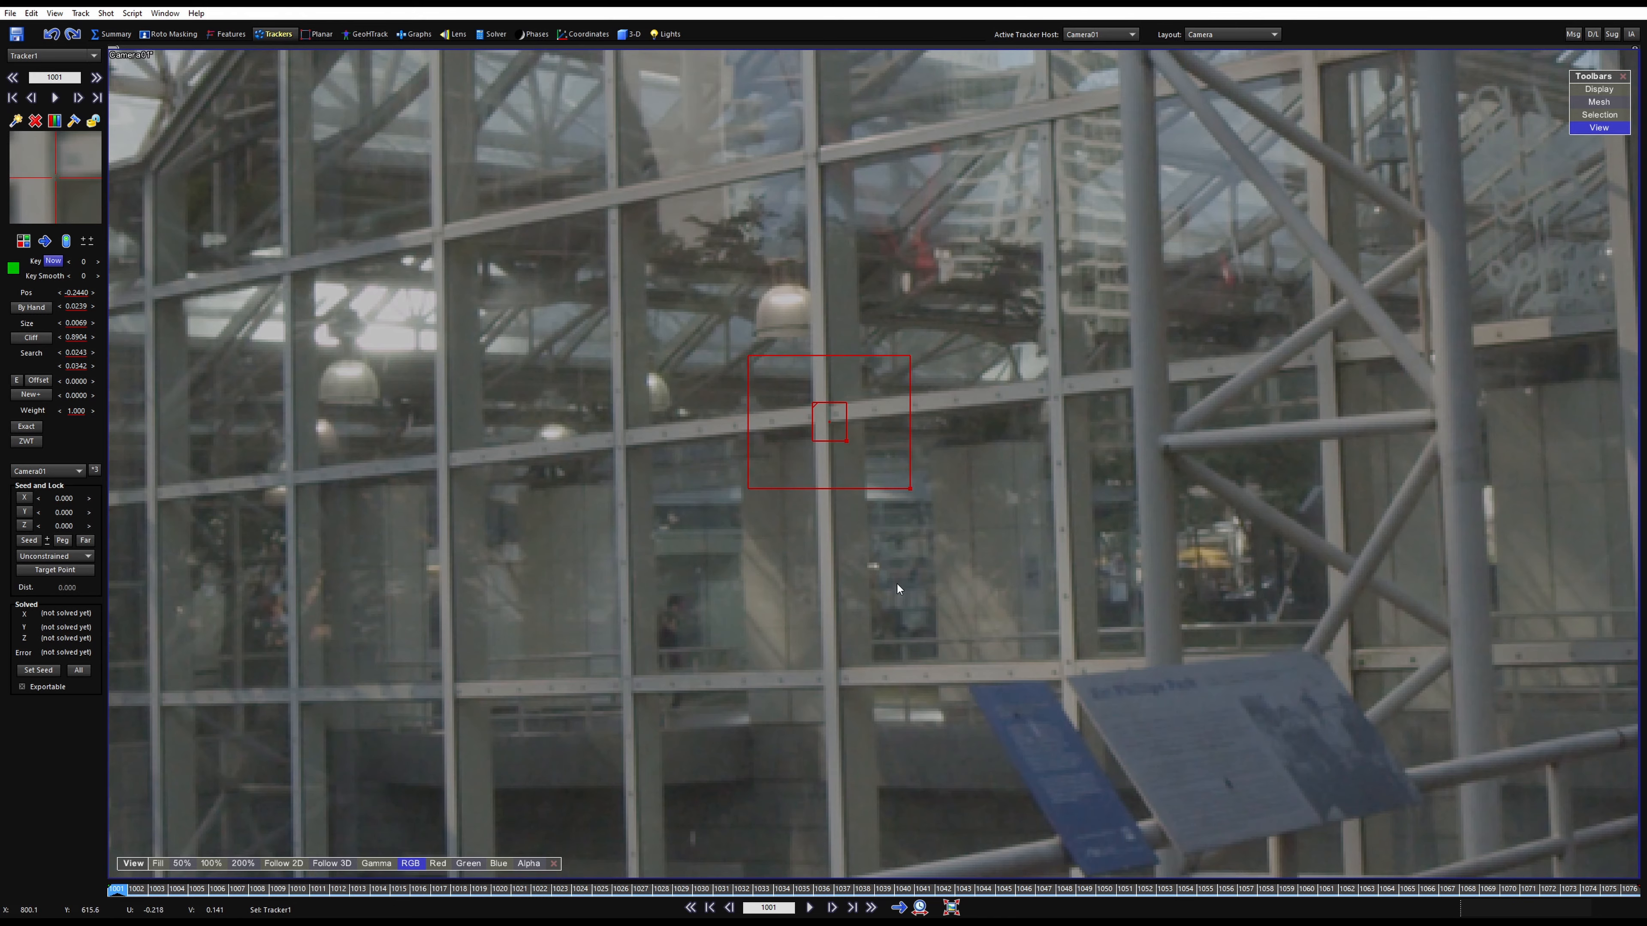
# Track the window-frame joint forward to frame 1044, replay the tracked stretch, and return to frame 1001
pyautogui.press('space')
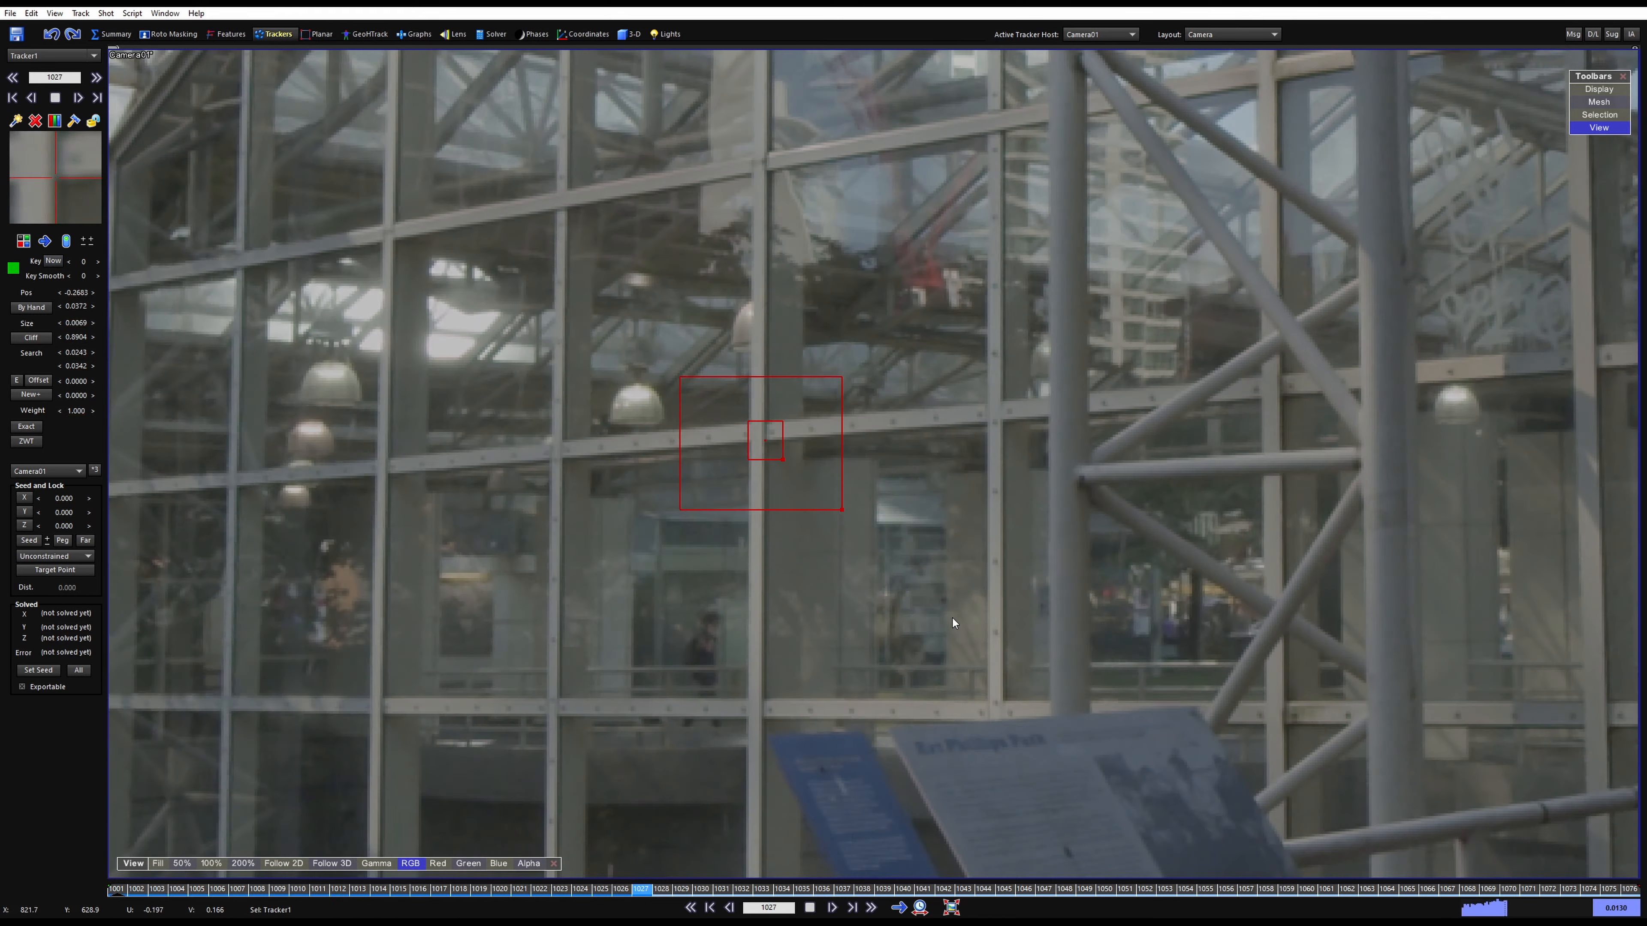
pyautogui.press('space')
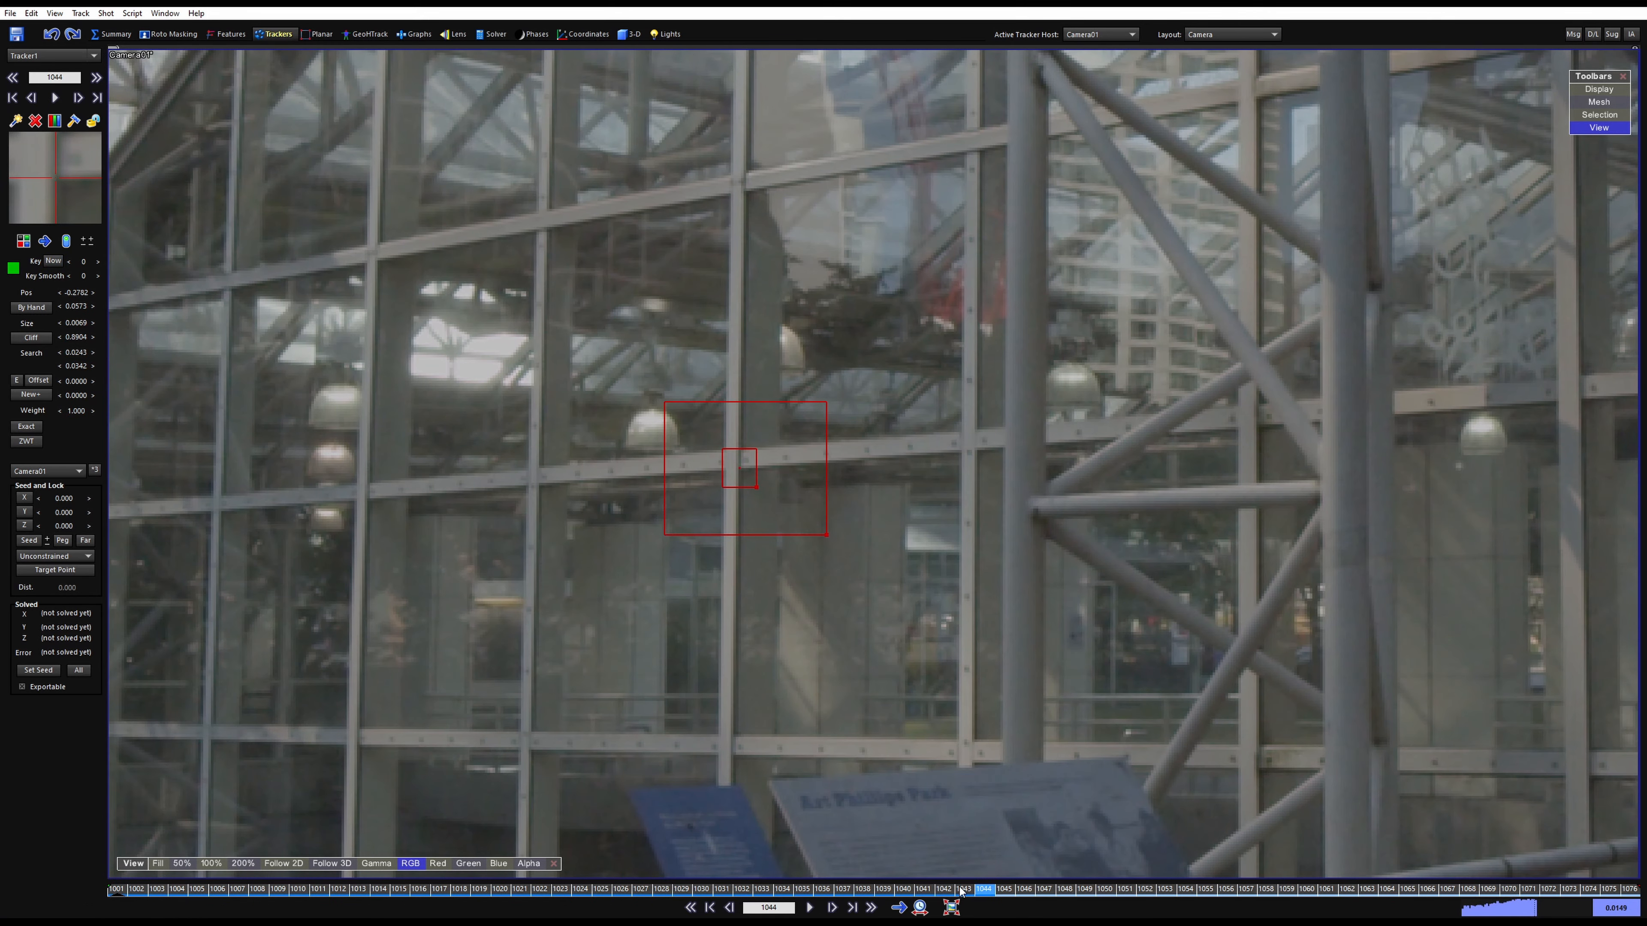
pyautogui.moveTo(975, 890); pyautogui.dragTo(2, 857)
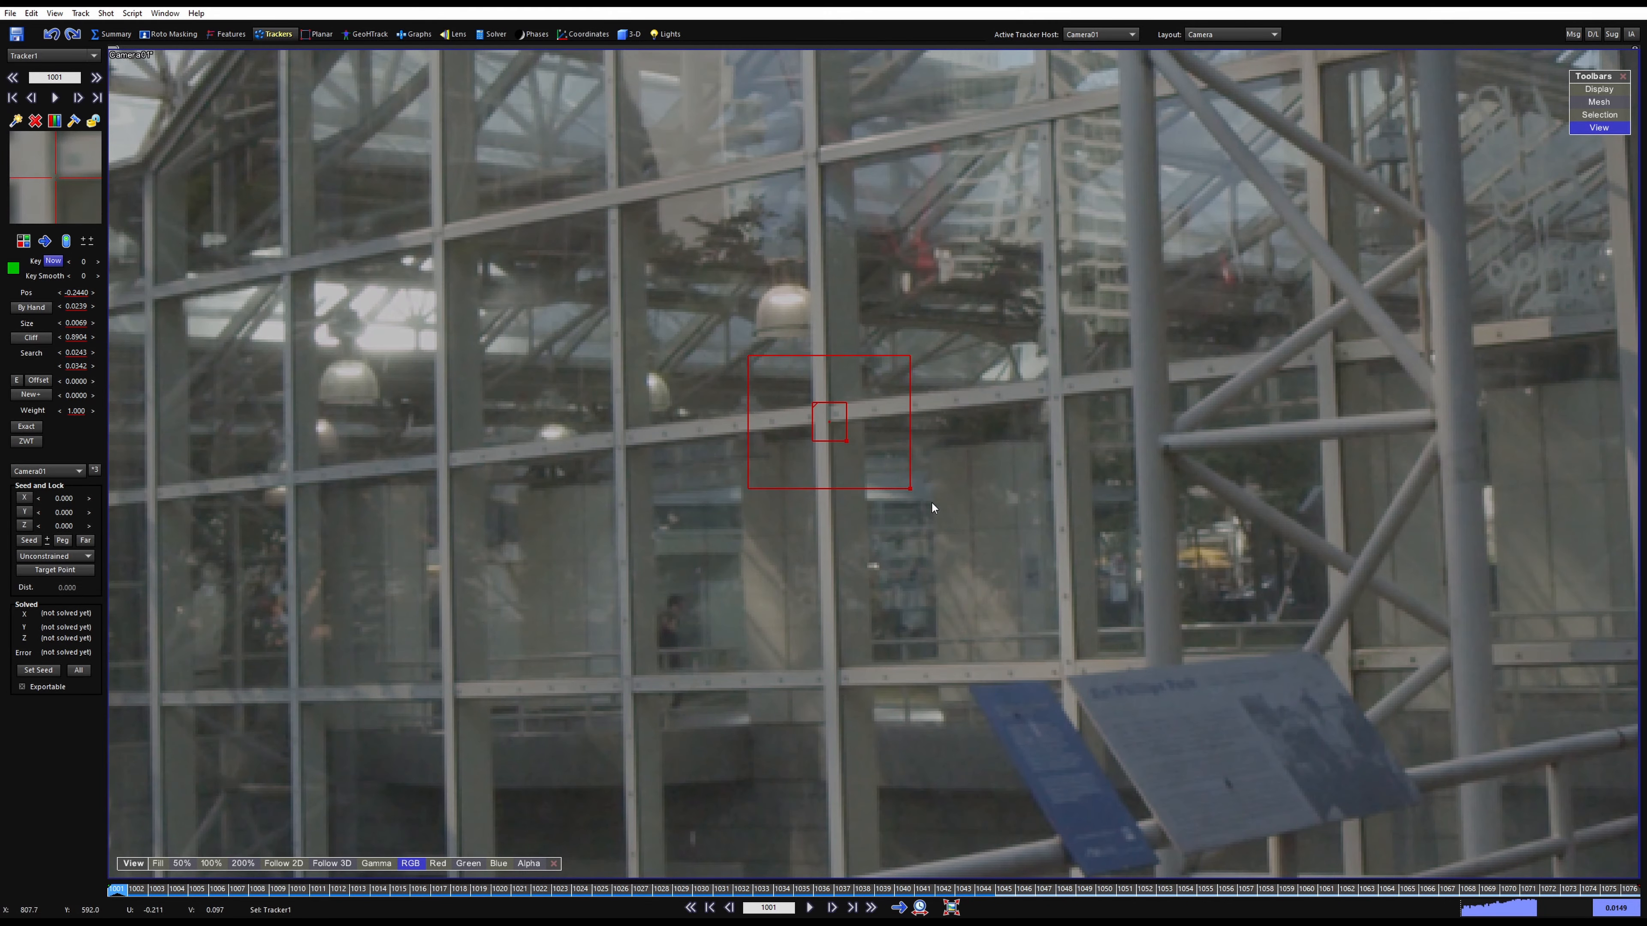
pyautogui.press('space')
pyautogui.press('space')
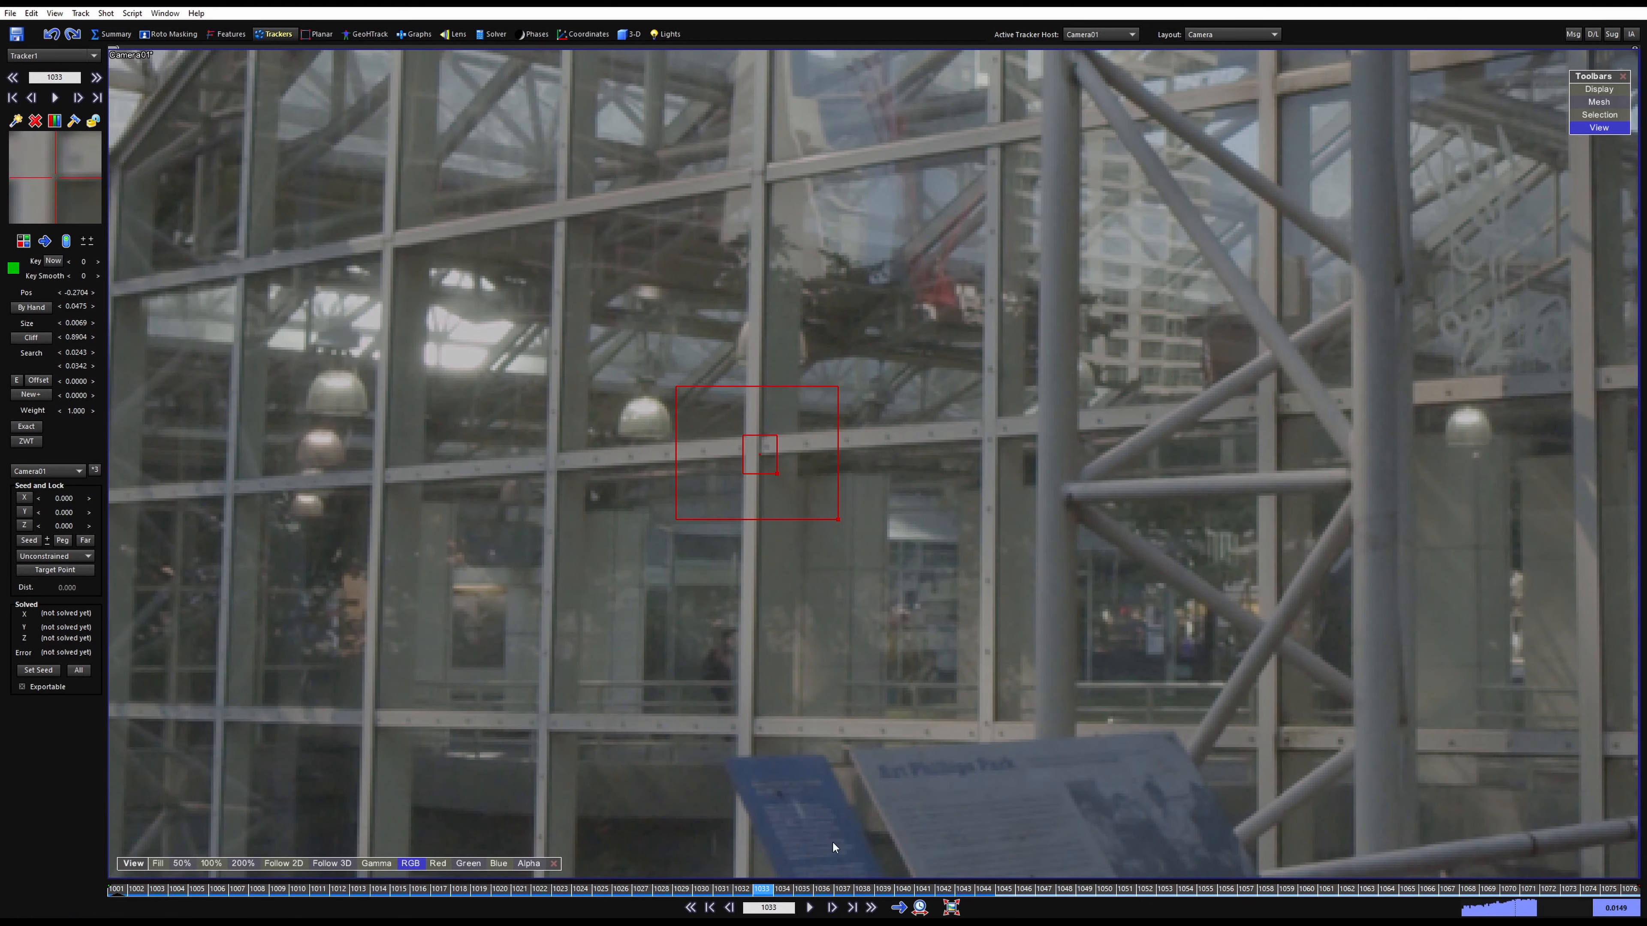
pyautogui.moveTo(766, 893); pyautogui.dragTo(91, 878)
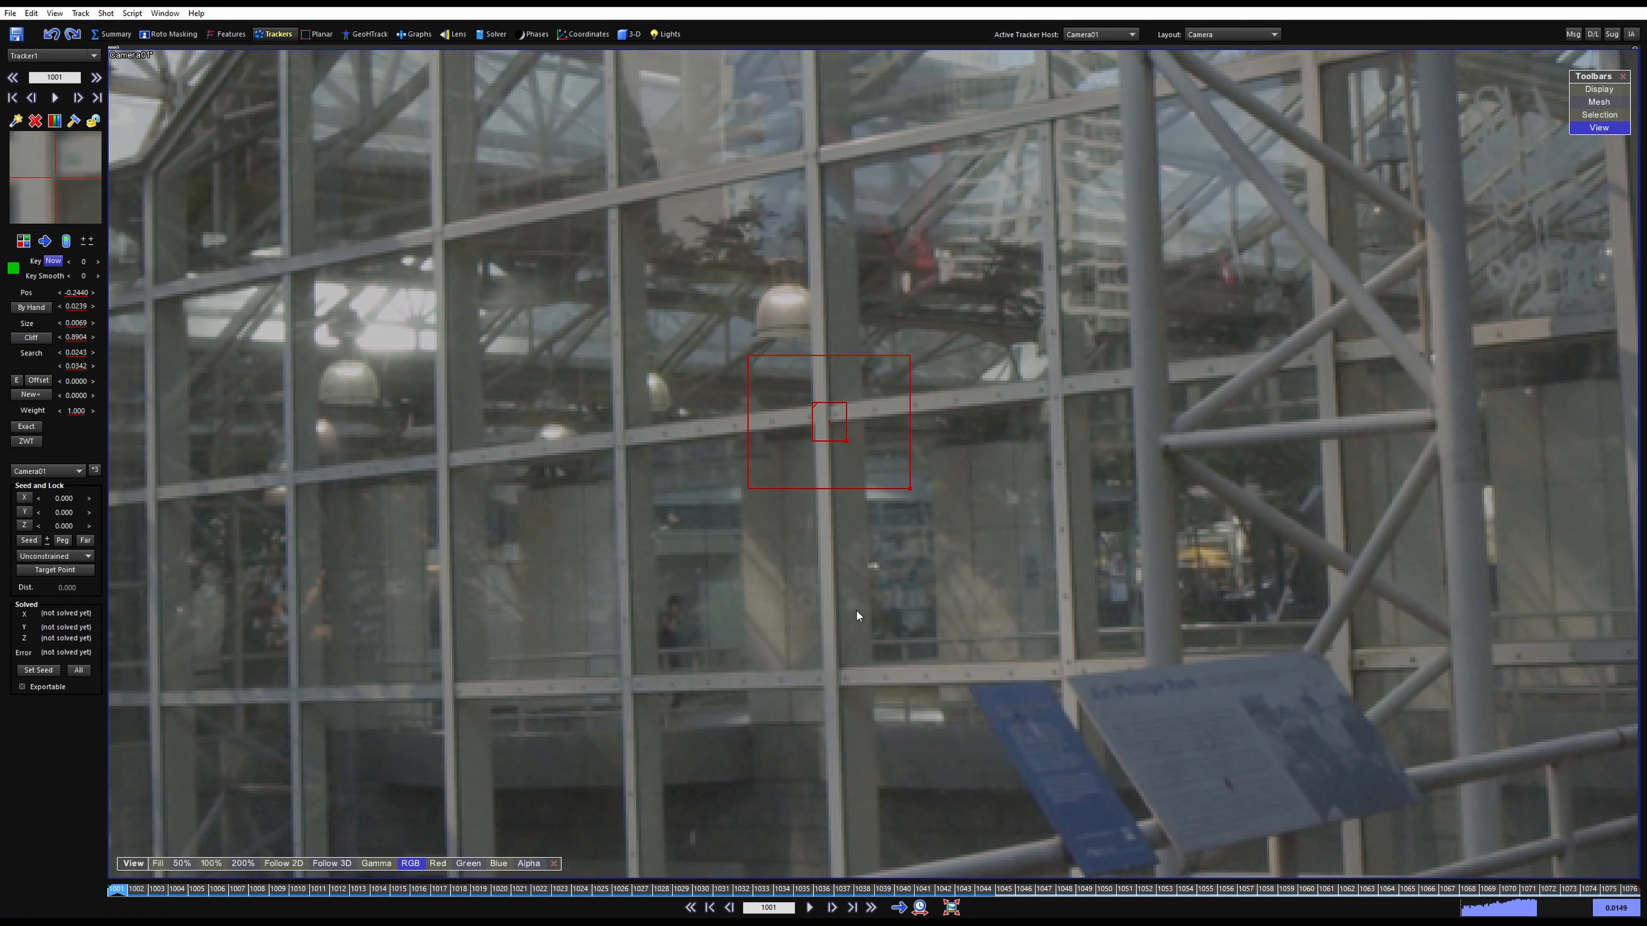
# Stabilize the camera view on the selected tracker with 2D following
pyautogui.moveTo(904, 604); pyautogui.dragTo(825, 577, button='middle')
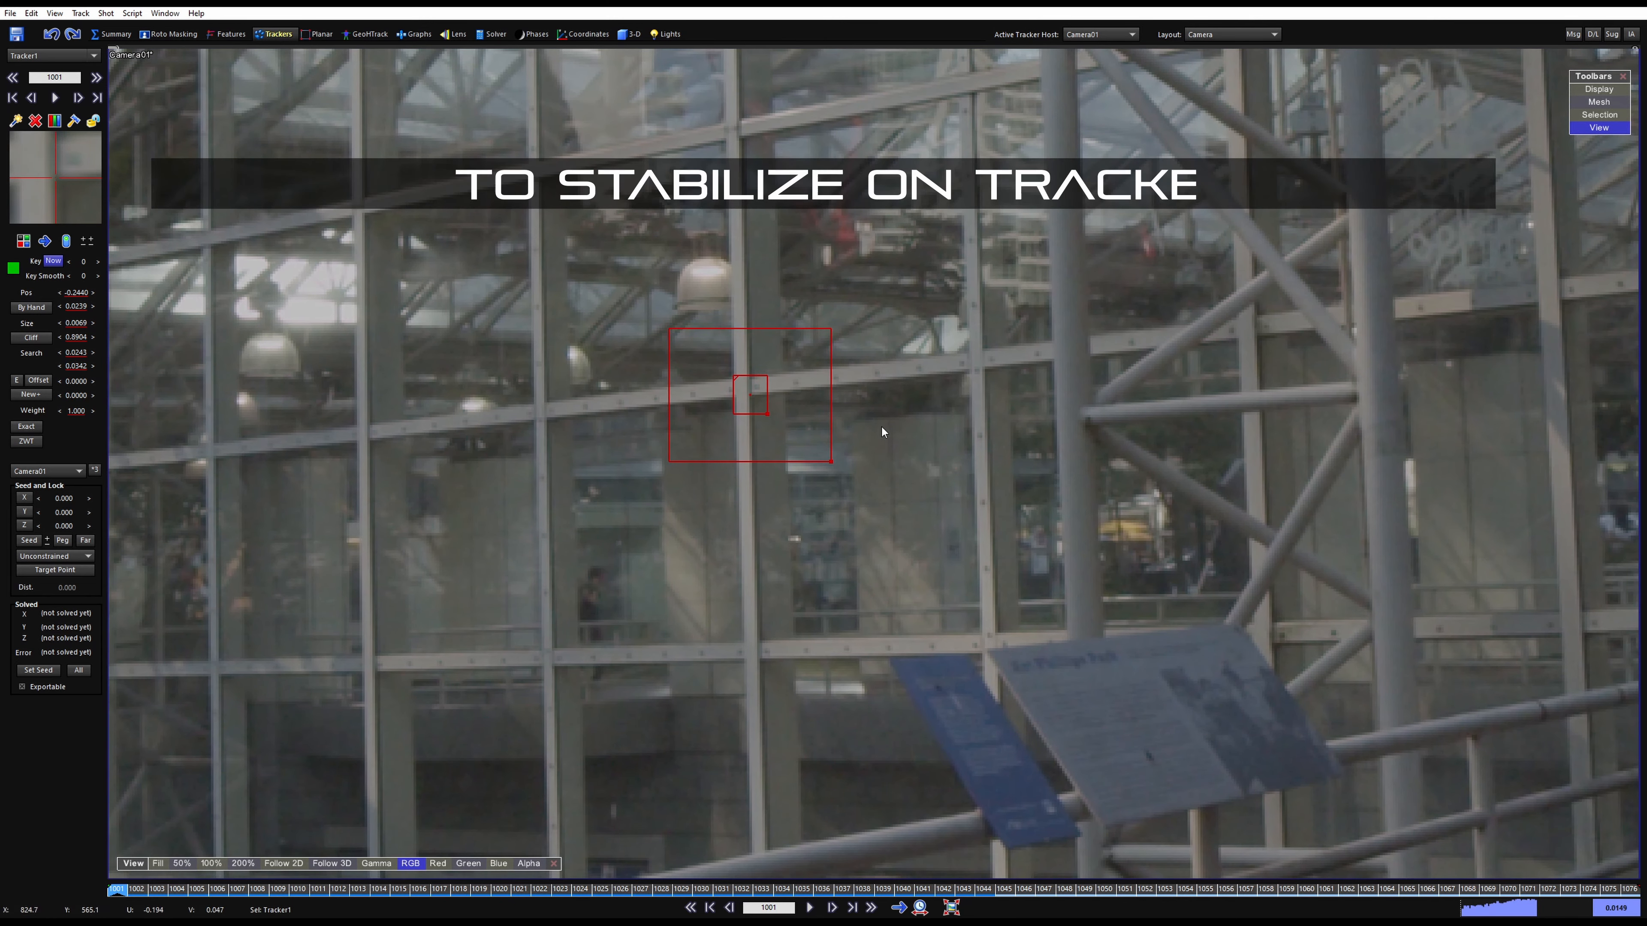
pyautogui.press('5')
pyautogui.scroll(2, 921, 480)
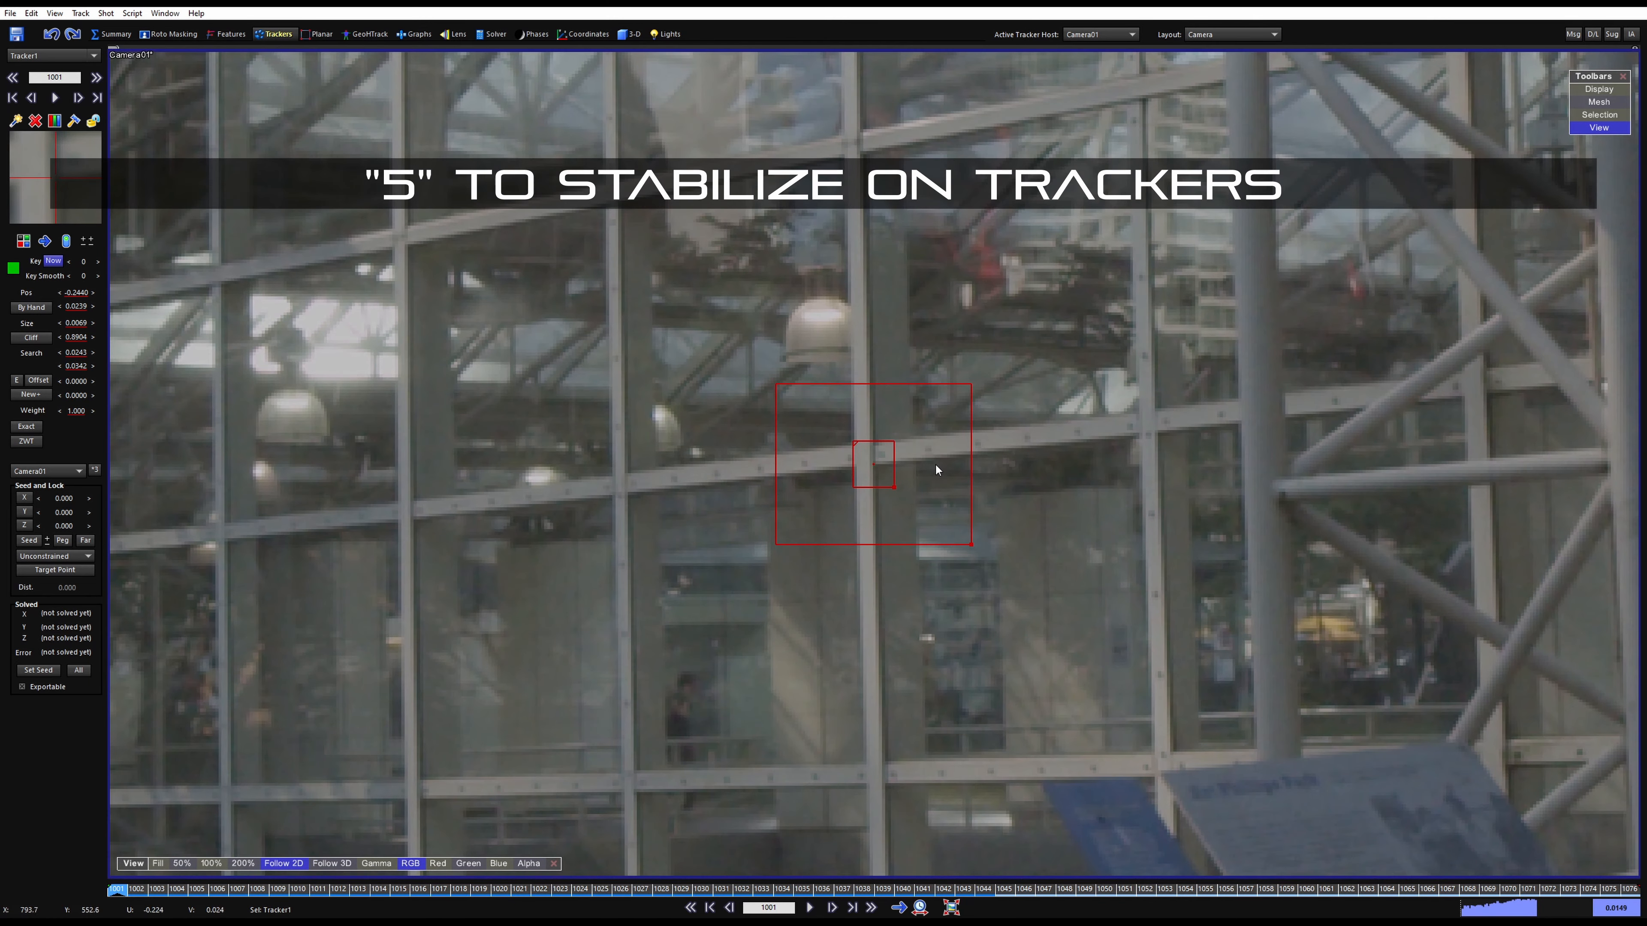
pyautogui.scroll(-1, 936, 463)
pyautogui.scroll(2, 943, 442)
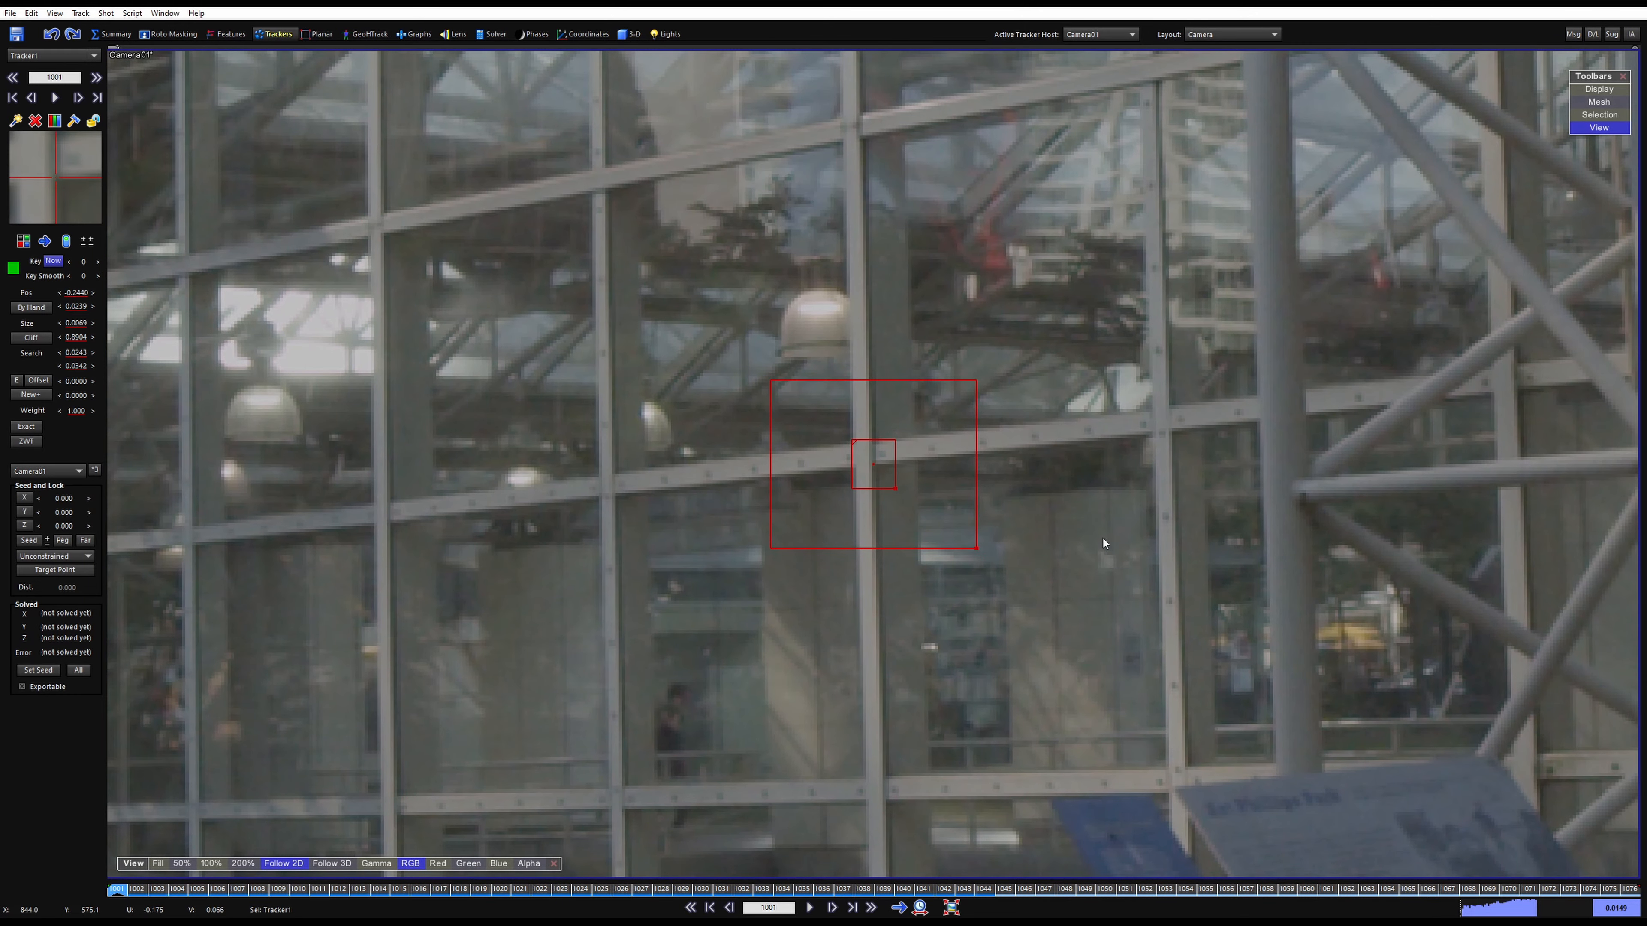
# Track the joint through the rest of the shot, return to frame 1001, and lock the tracker
pyautogui.press('space')
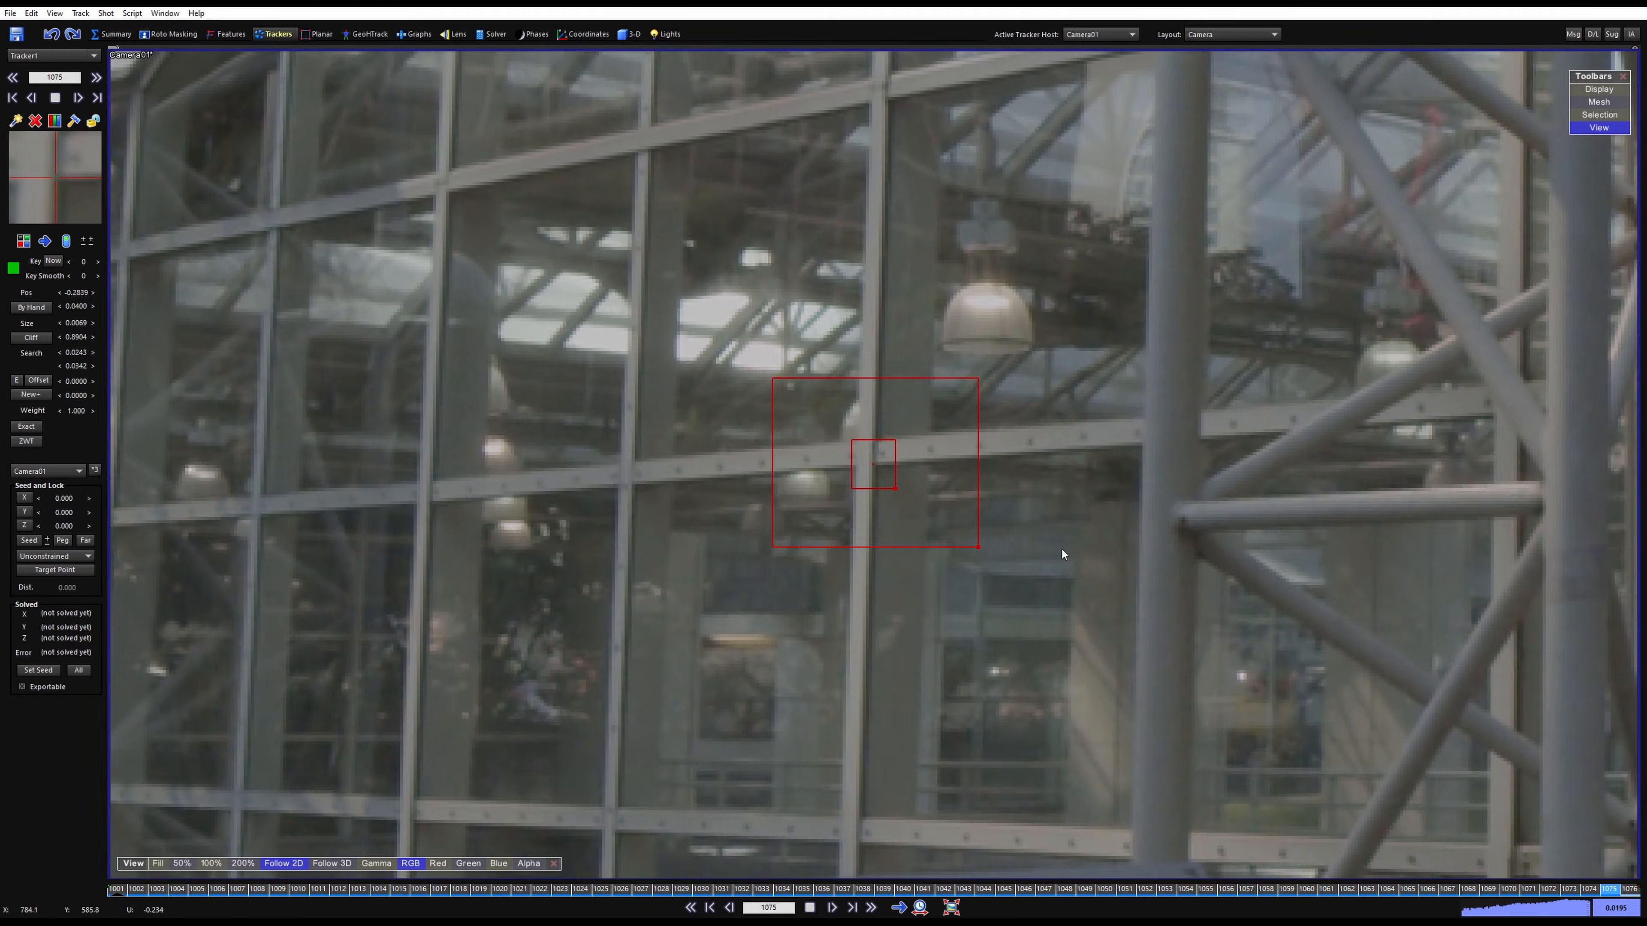
pyautogui.moveTo(1514, 893); pyautogui.dragTo(48, 686)
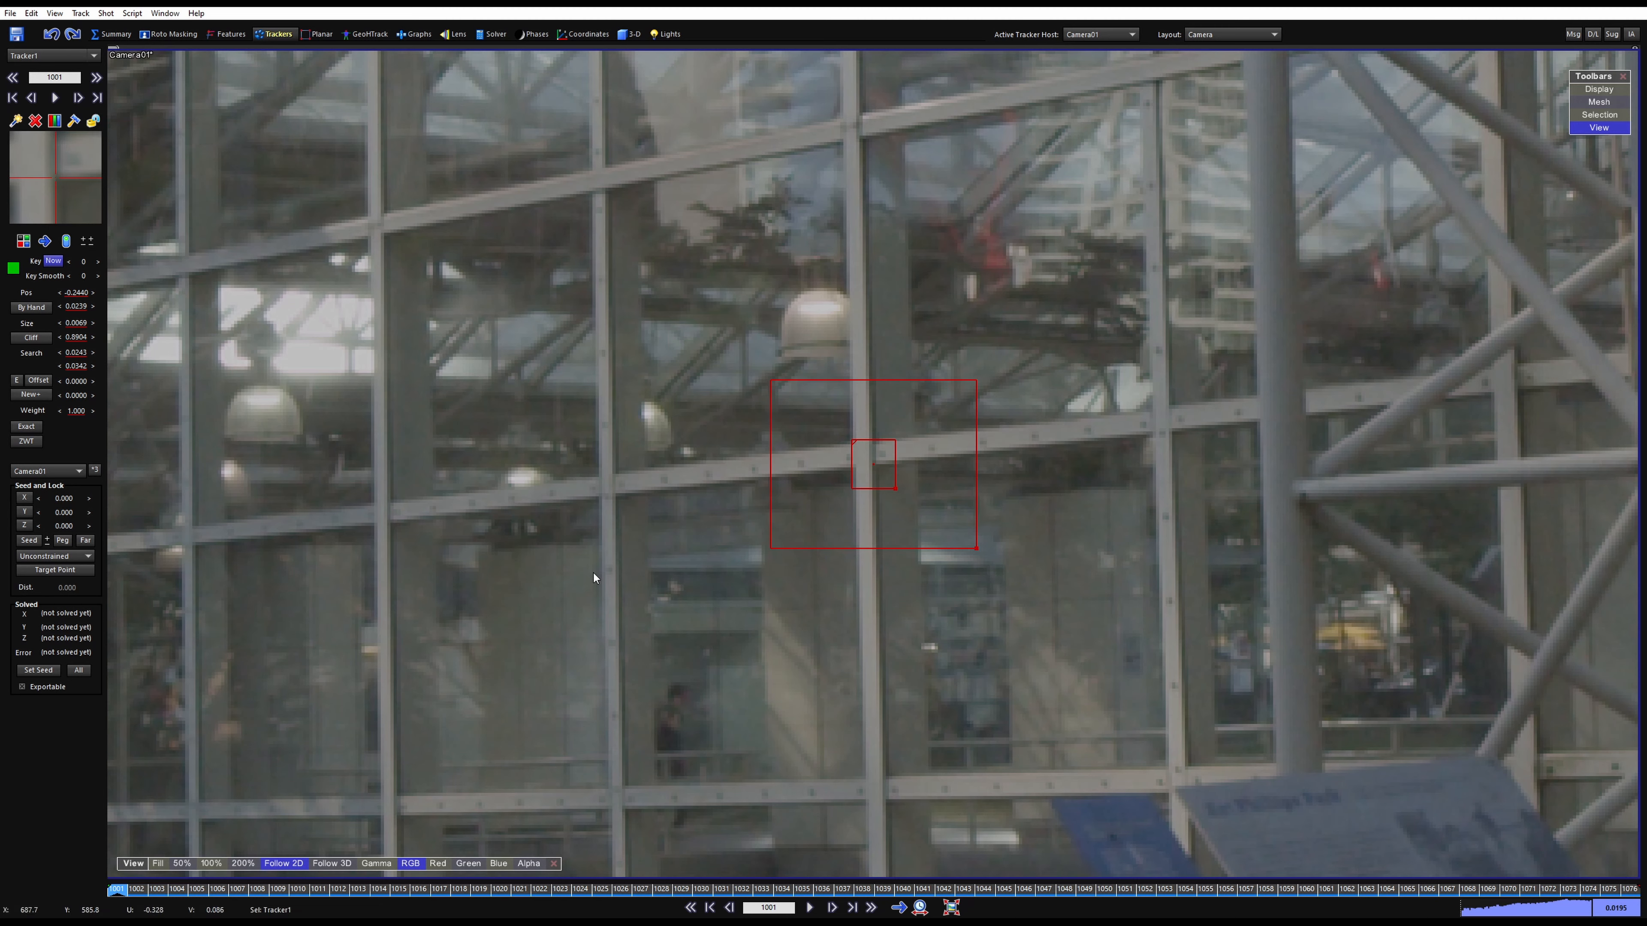
pyautogui.press('KP_Add')
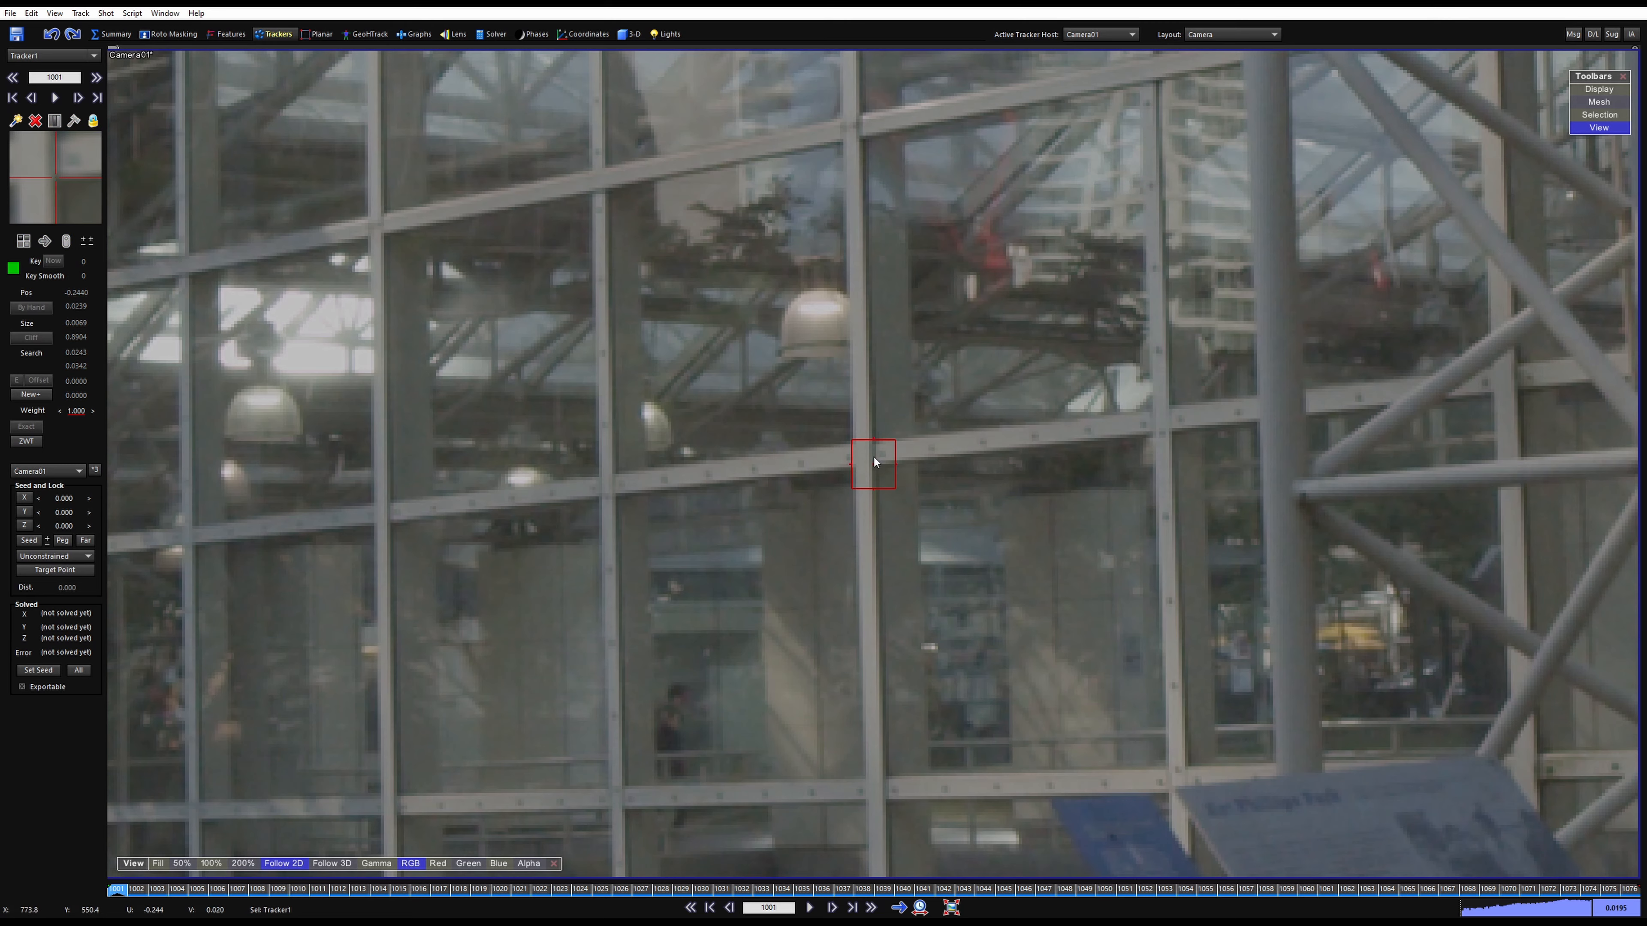
# Place a second tracker two mullions left of the first, with pattern size about 0.0053 and search about 0.0227 by 0.0336
pyautogui.scroll(-3, 878, 469)
pyautogui.moveTo(913, 564); pyautogui.dragTo(1072, 472, button='middle')
pyautogui.scroll(5, 967, 469)
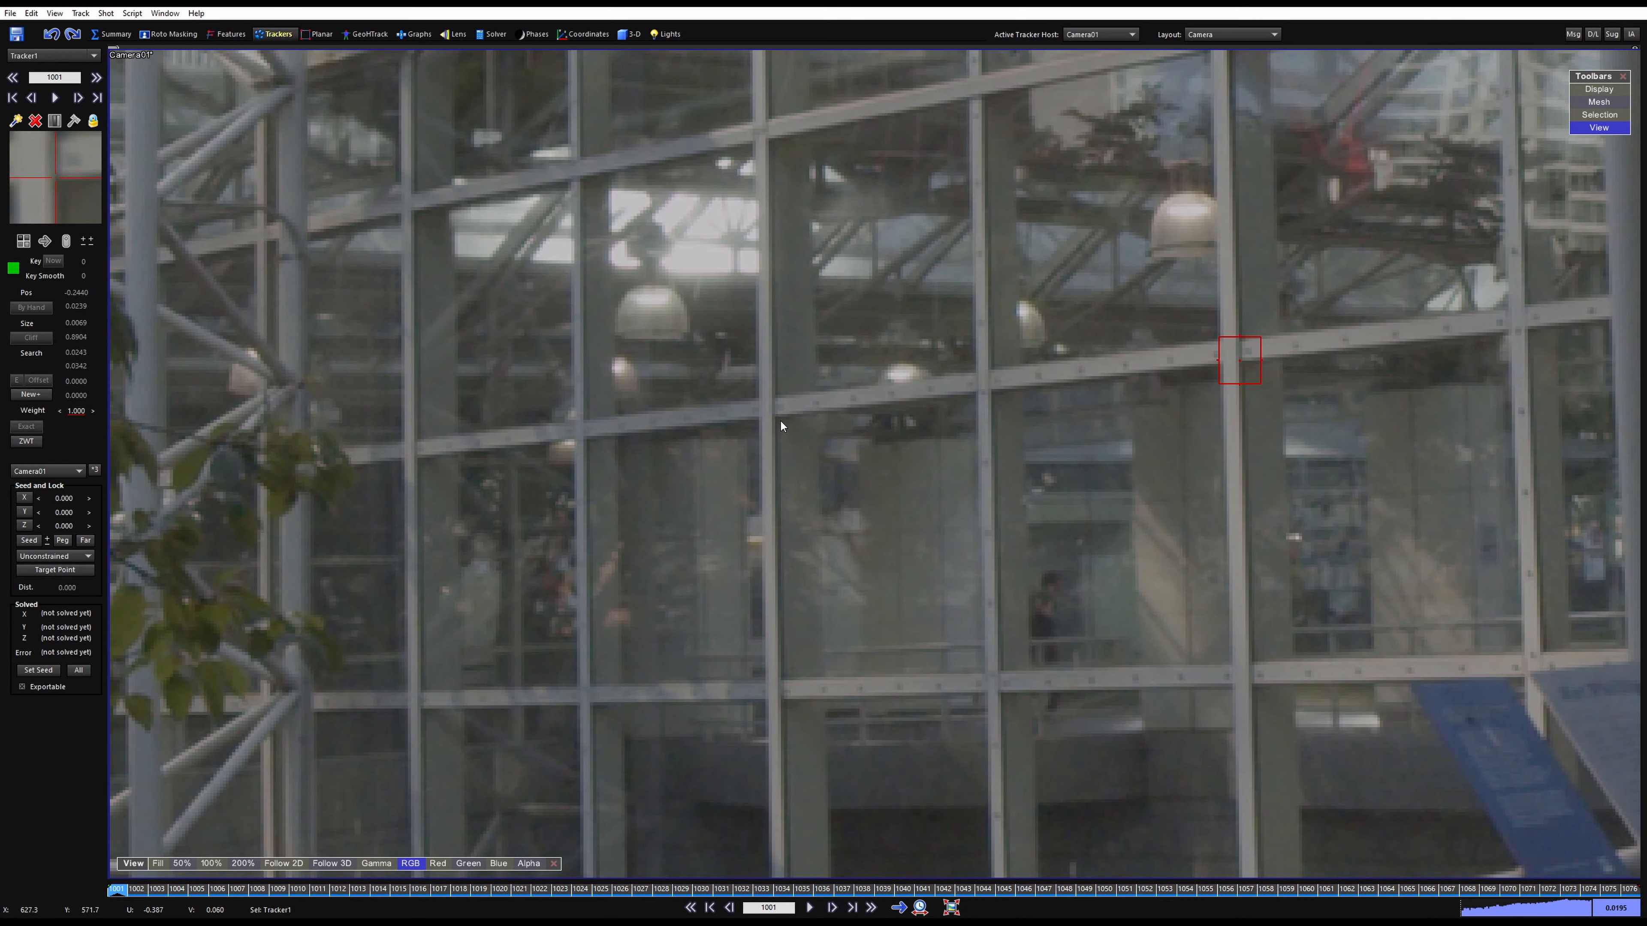
pyautogui.click(775, 416)
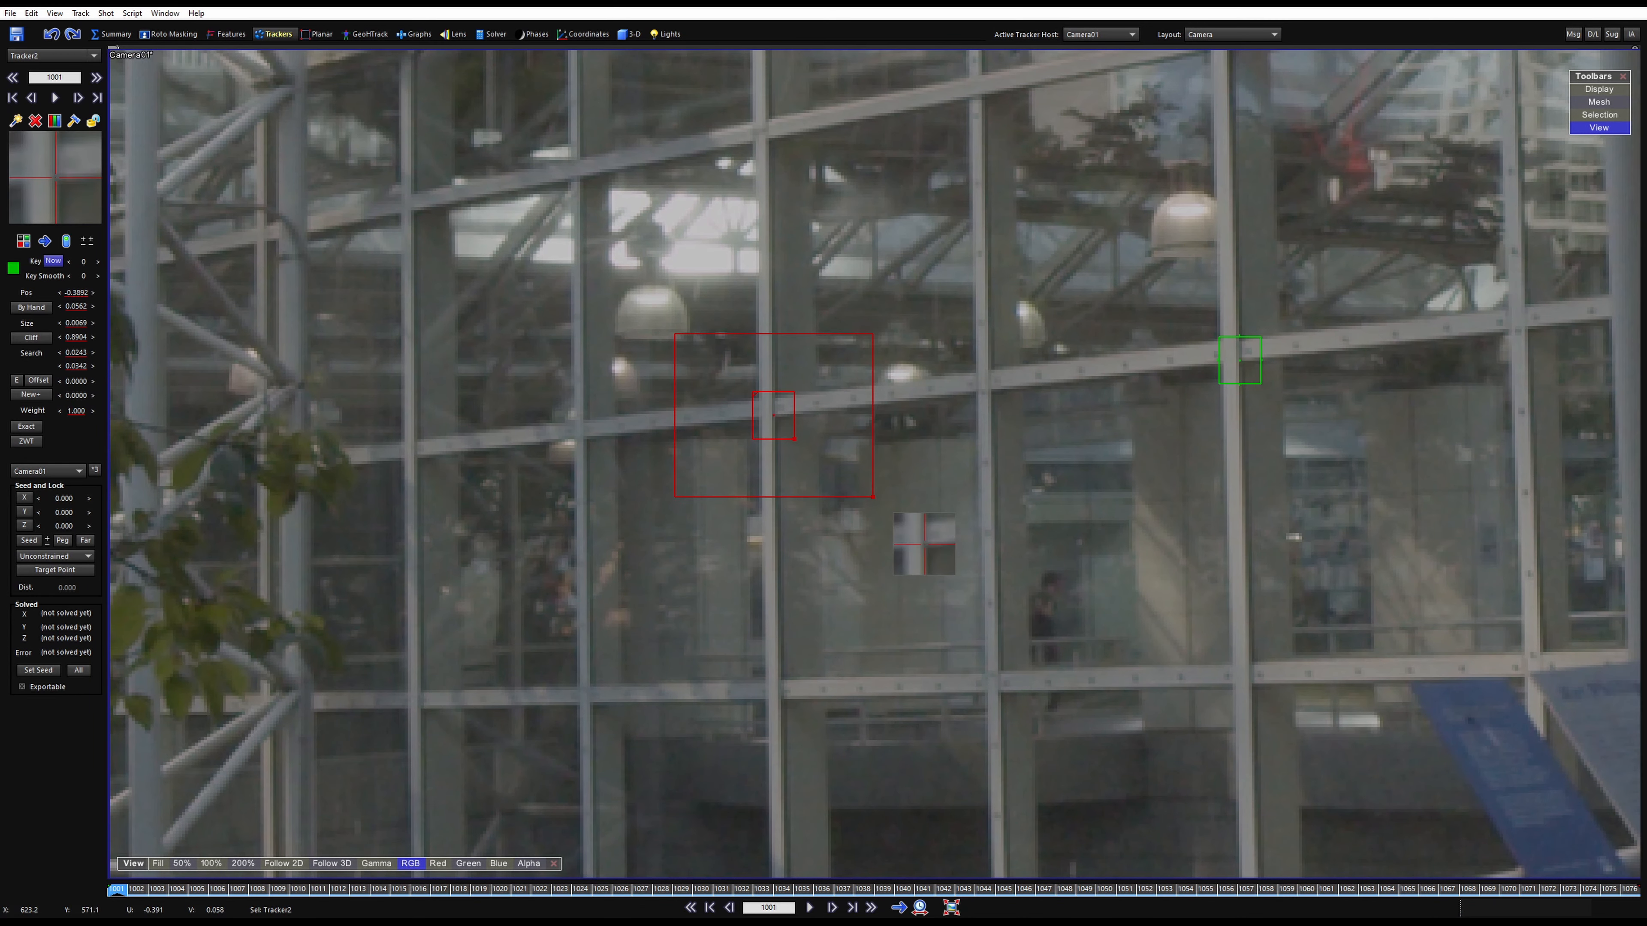
pyautogui.moveTo(789, 435); pyautogui.dragTo(784, 430)
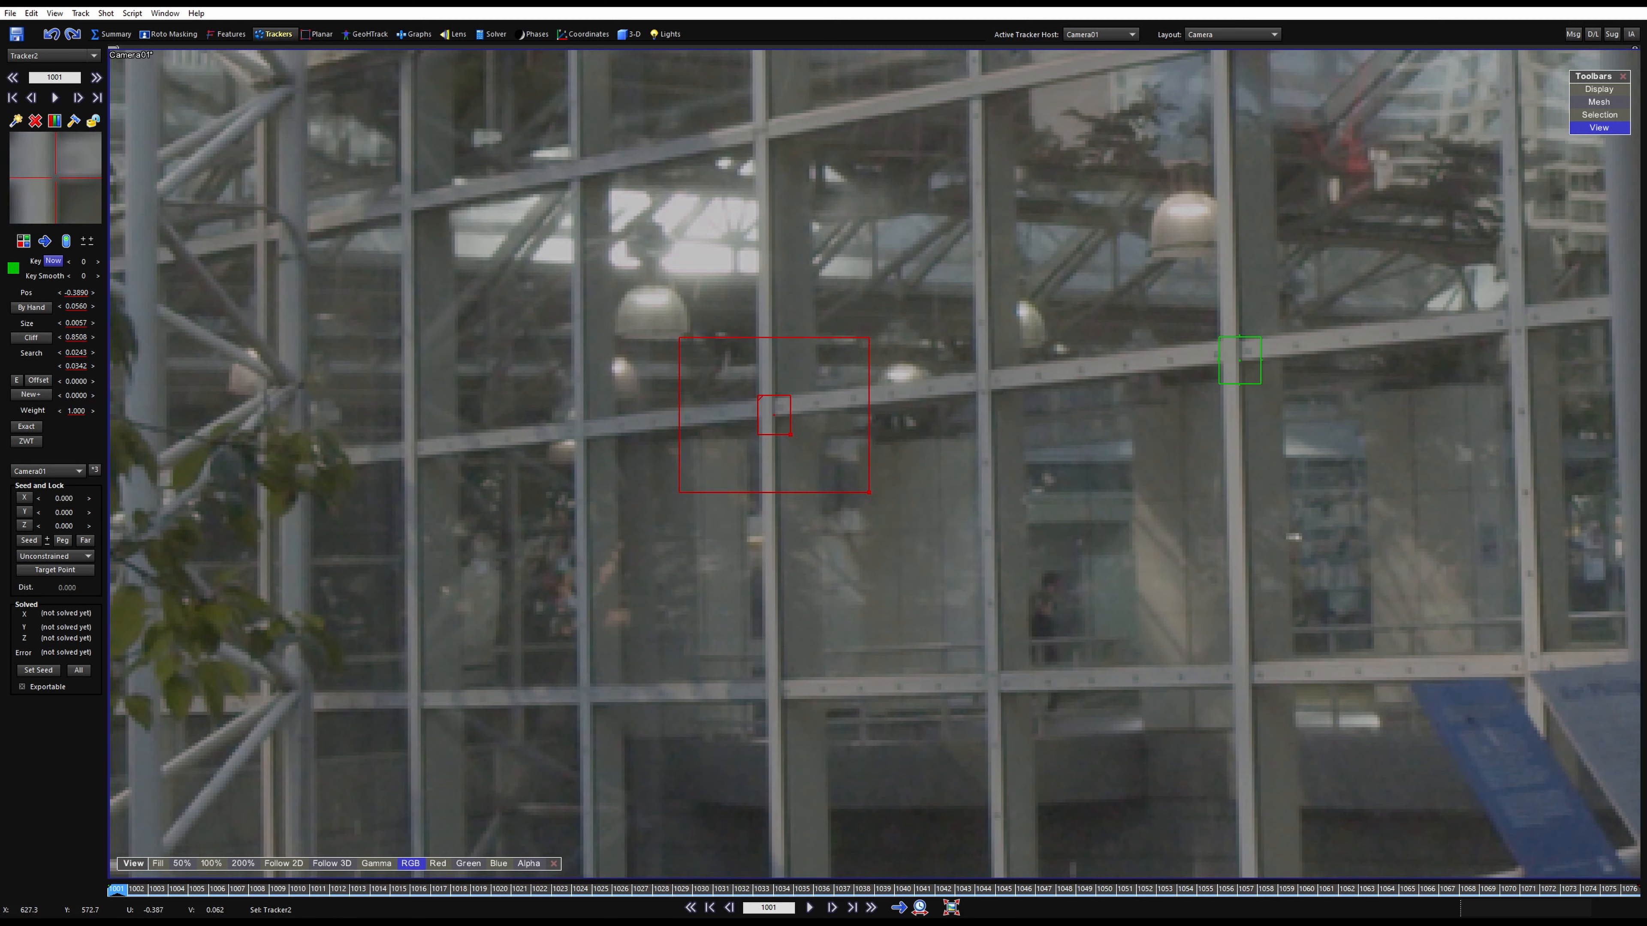
pyautogui.moveTo(868, 491)
pyautogui.mouseDown()
pyautogui.moveTo(837, 484)
pyautogui.moveTo(862, 489)
pyautogui.mouseUp()
# Stabilize the view on the second tracker, track it to frame 1076, and lock it
pyautogui.moveTo(984, 485); pyautogui.dragTo(943, 499, button='middle')
pyautogui.press('5')
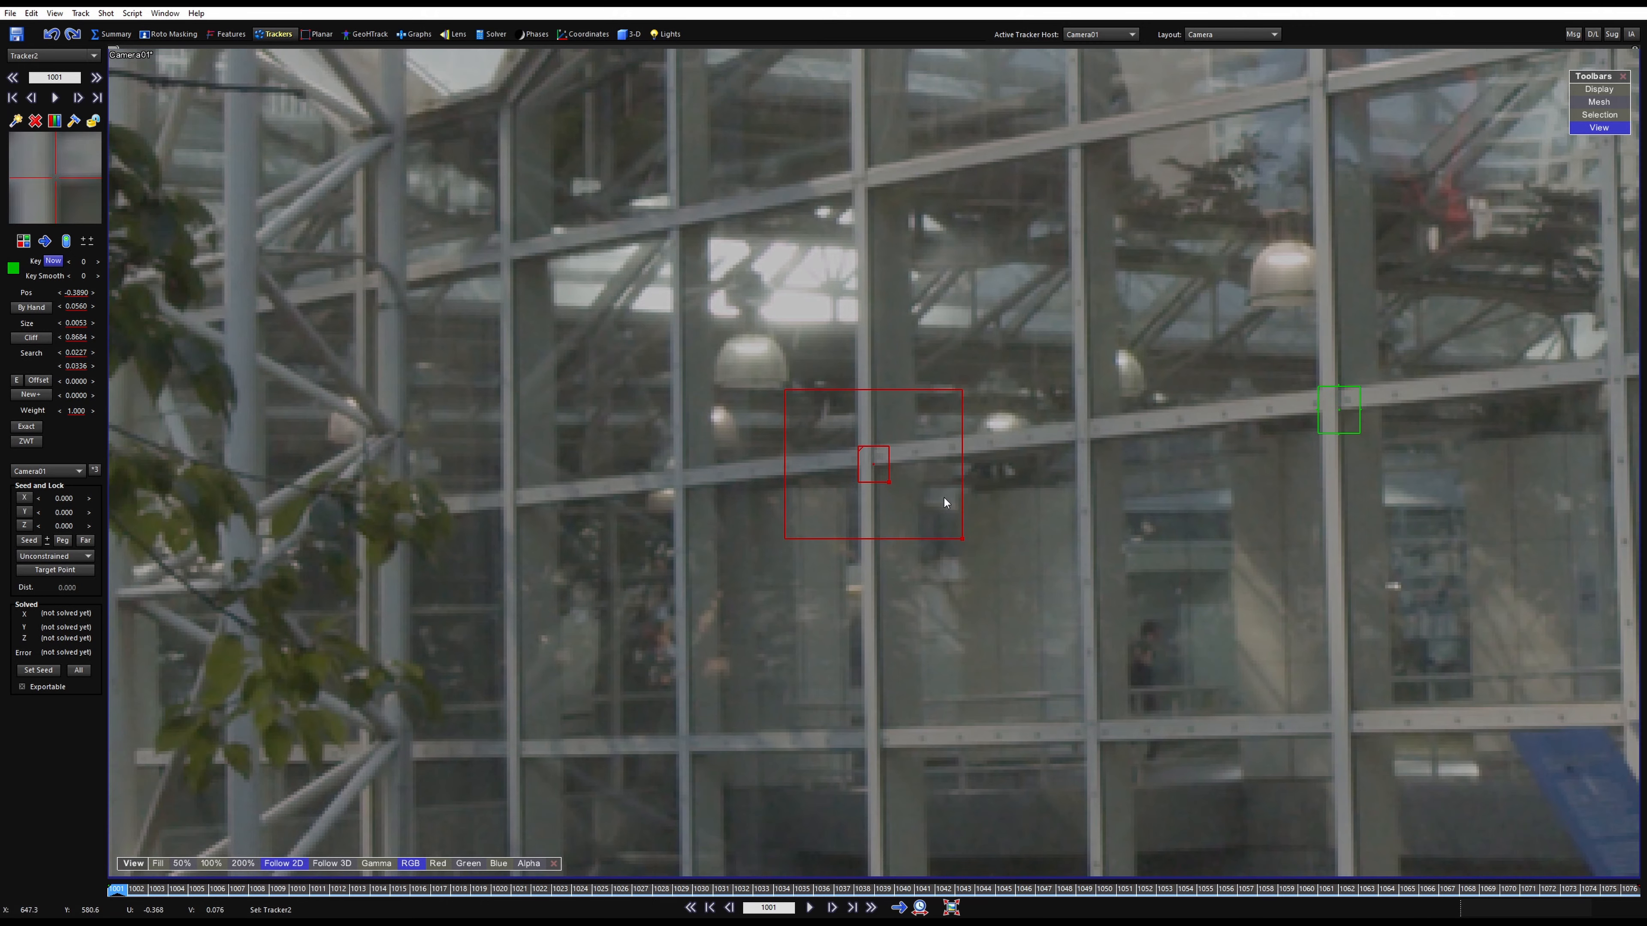
pyautogui.press('space')
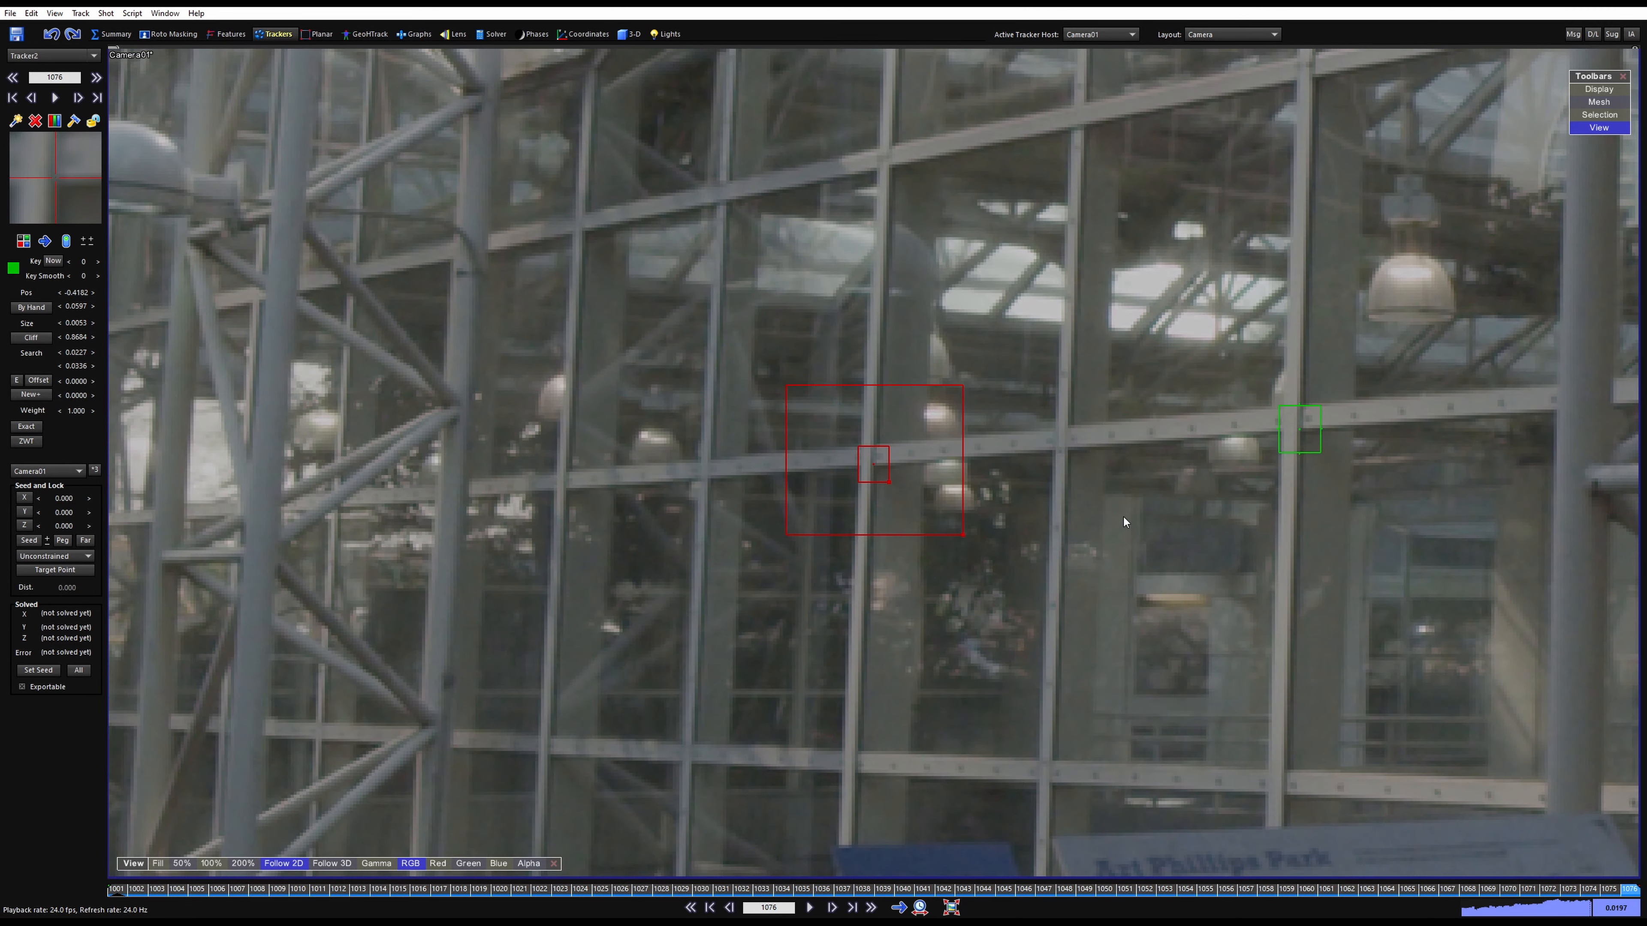
pyautogui.hotkey('shift', 'l')
# Turn off 2D following and place a third tracker at frame 1036, on the mullion joint one row above and between the existing trackers
pyautogui.scroll(-7, 1004, 496)
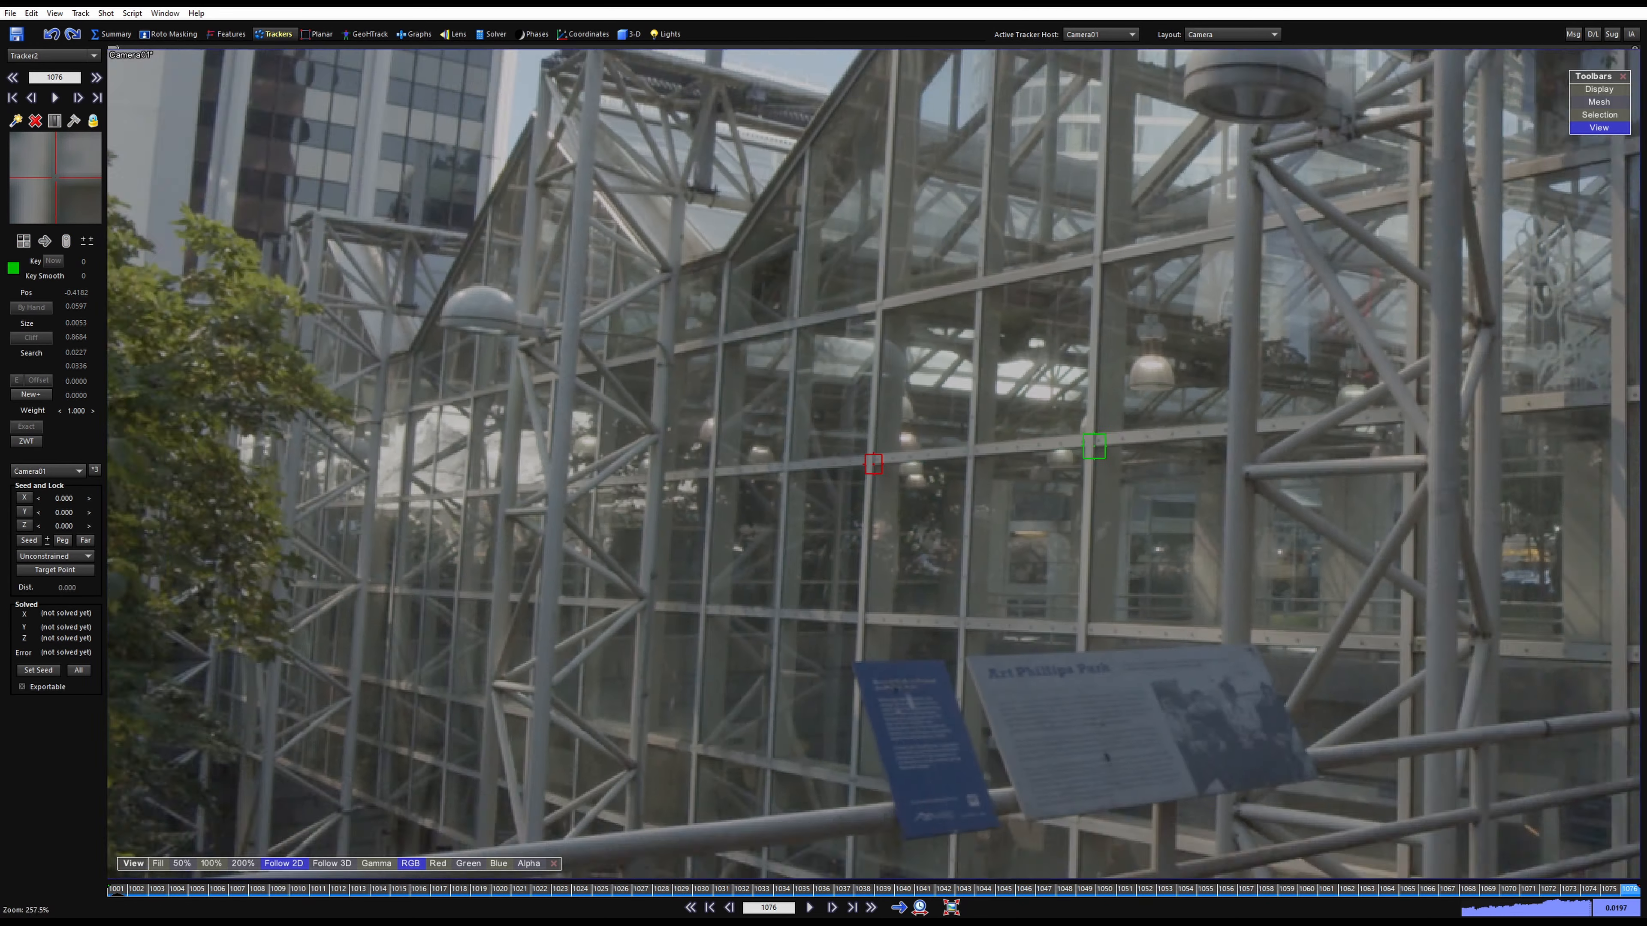
pyautogui.moveTo(1007, 889); pyautogui.dragTo(817, 884)
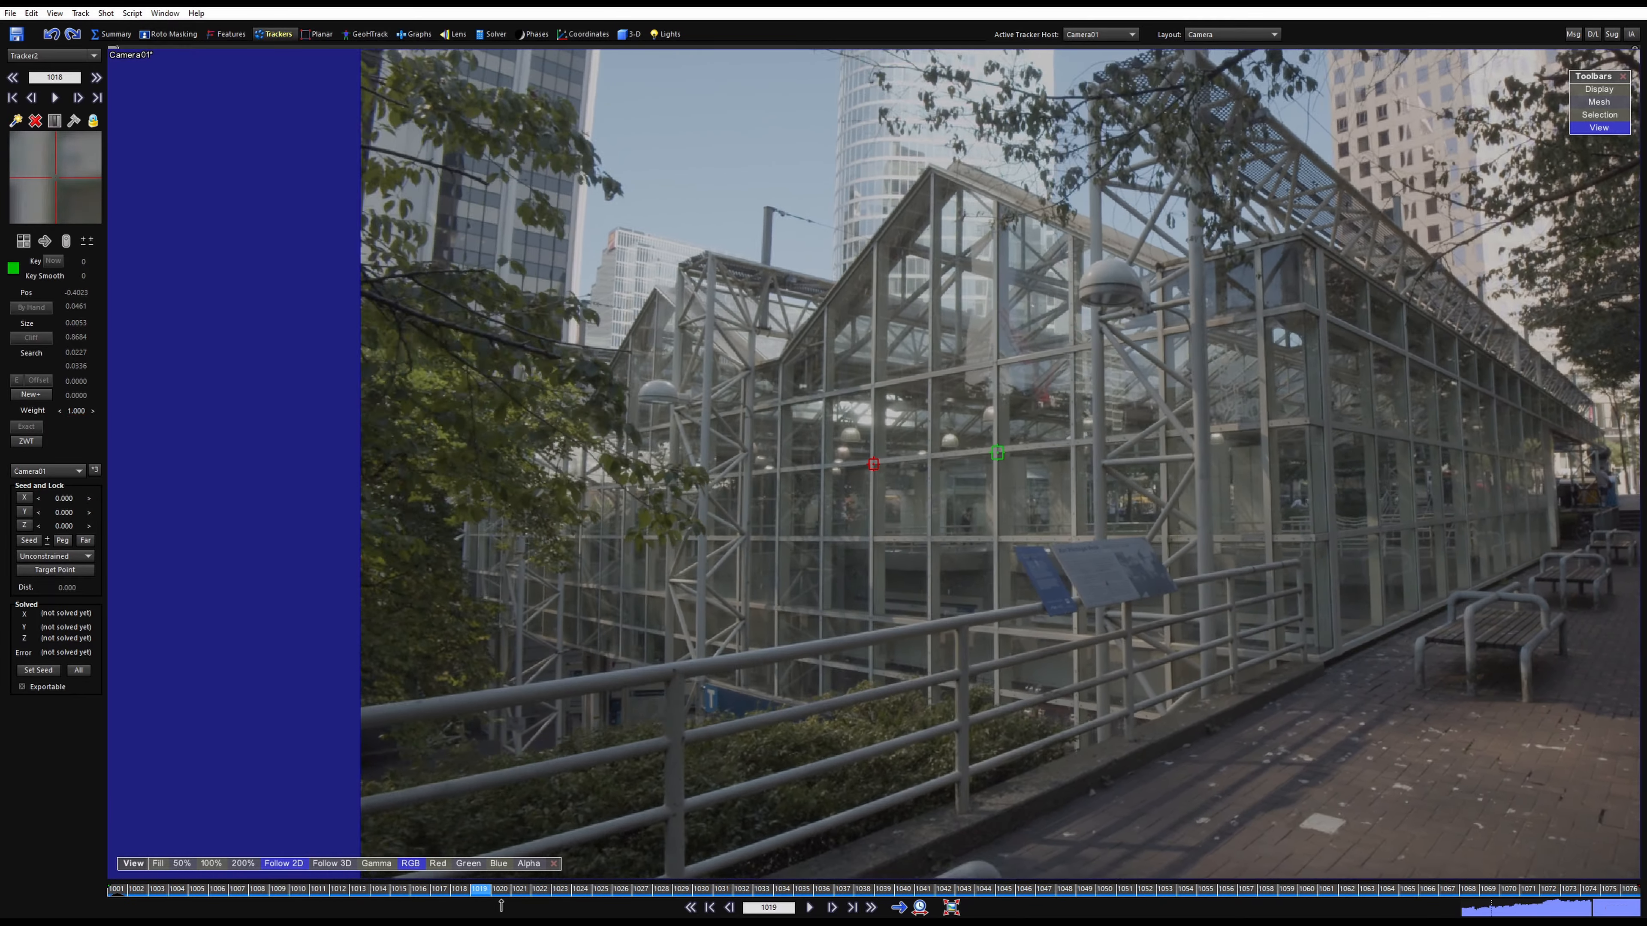
pyautogui.click(284, 864)
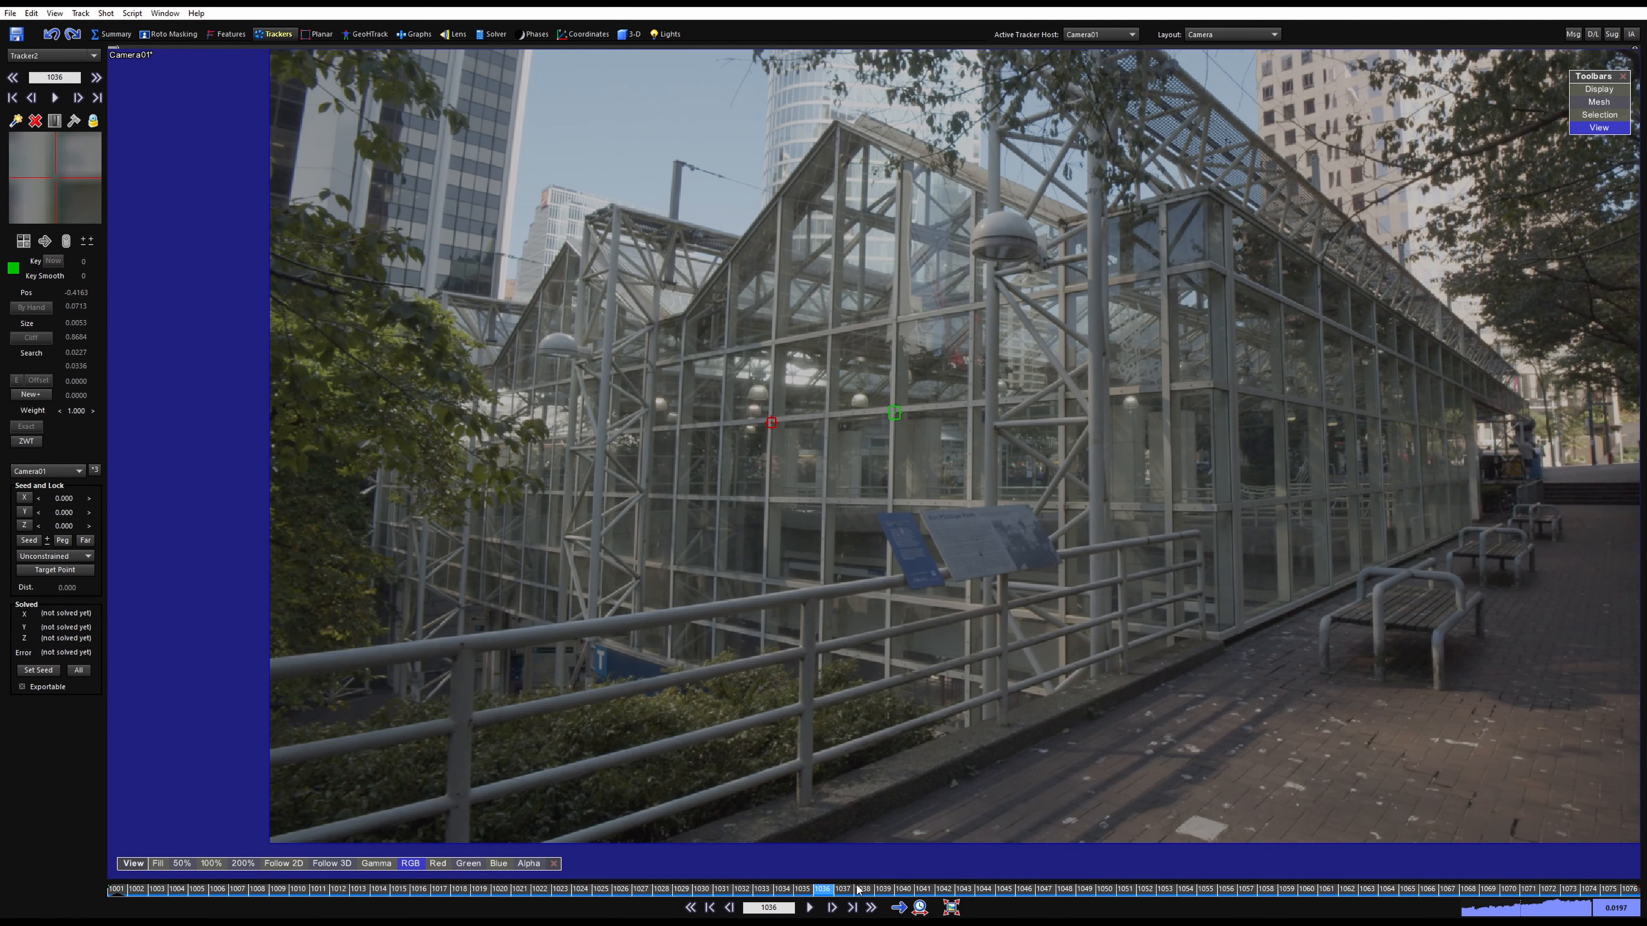
pyautogui.scroll(6, 820, 343)
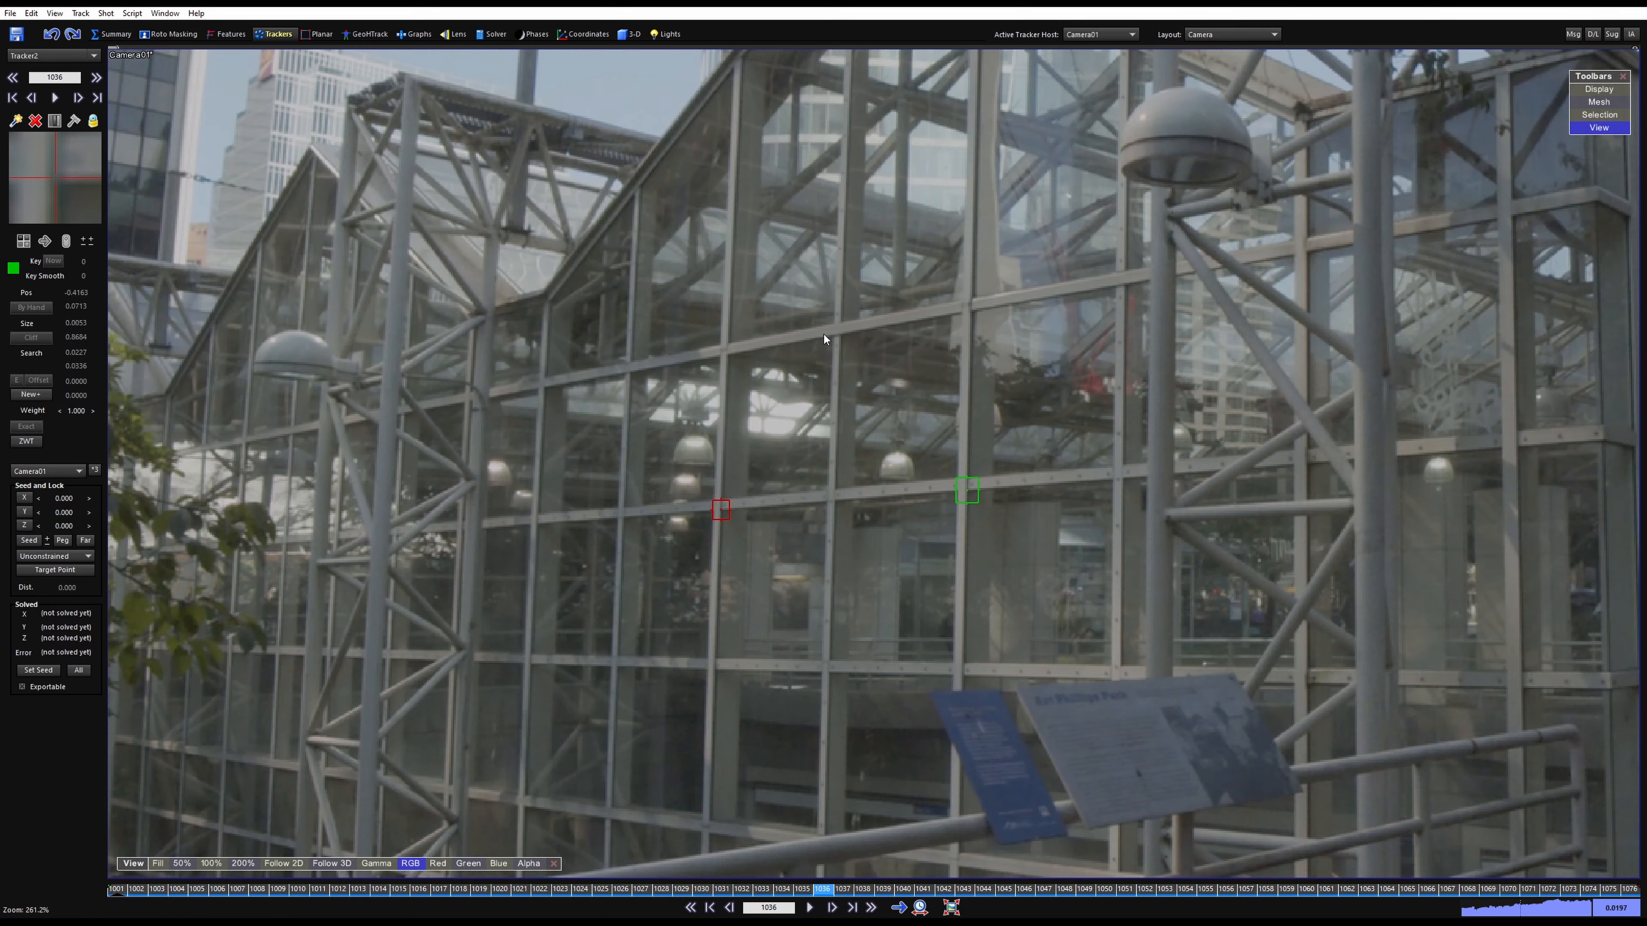
pyautogui.scroll(1, 754, 384)
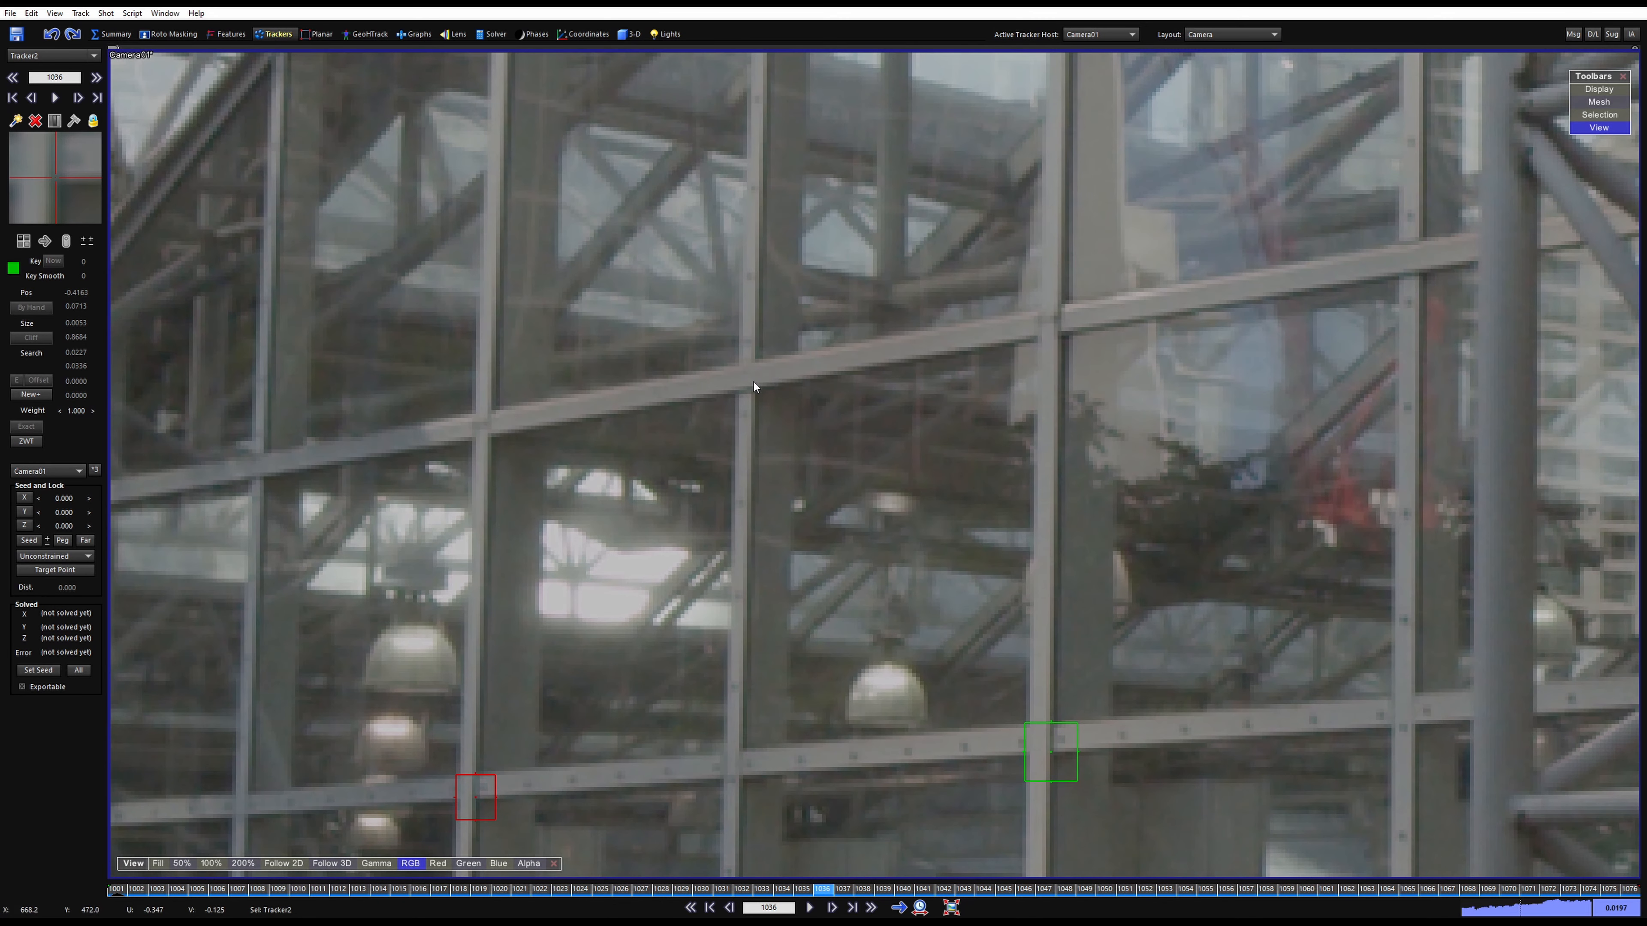
pyautogui.click(754, 388)
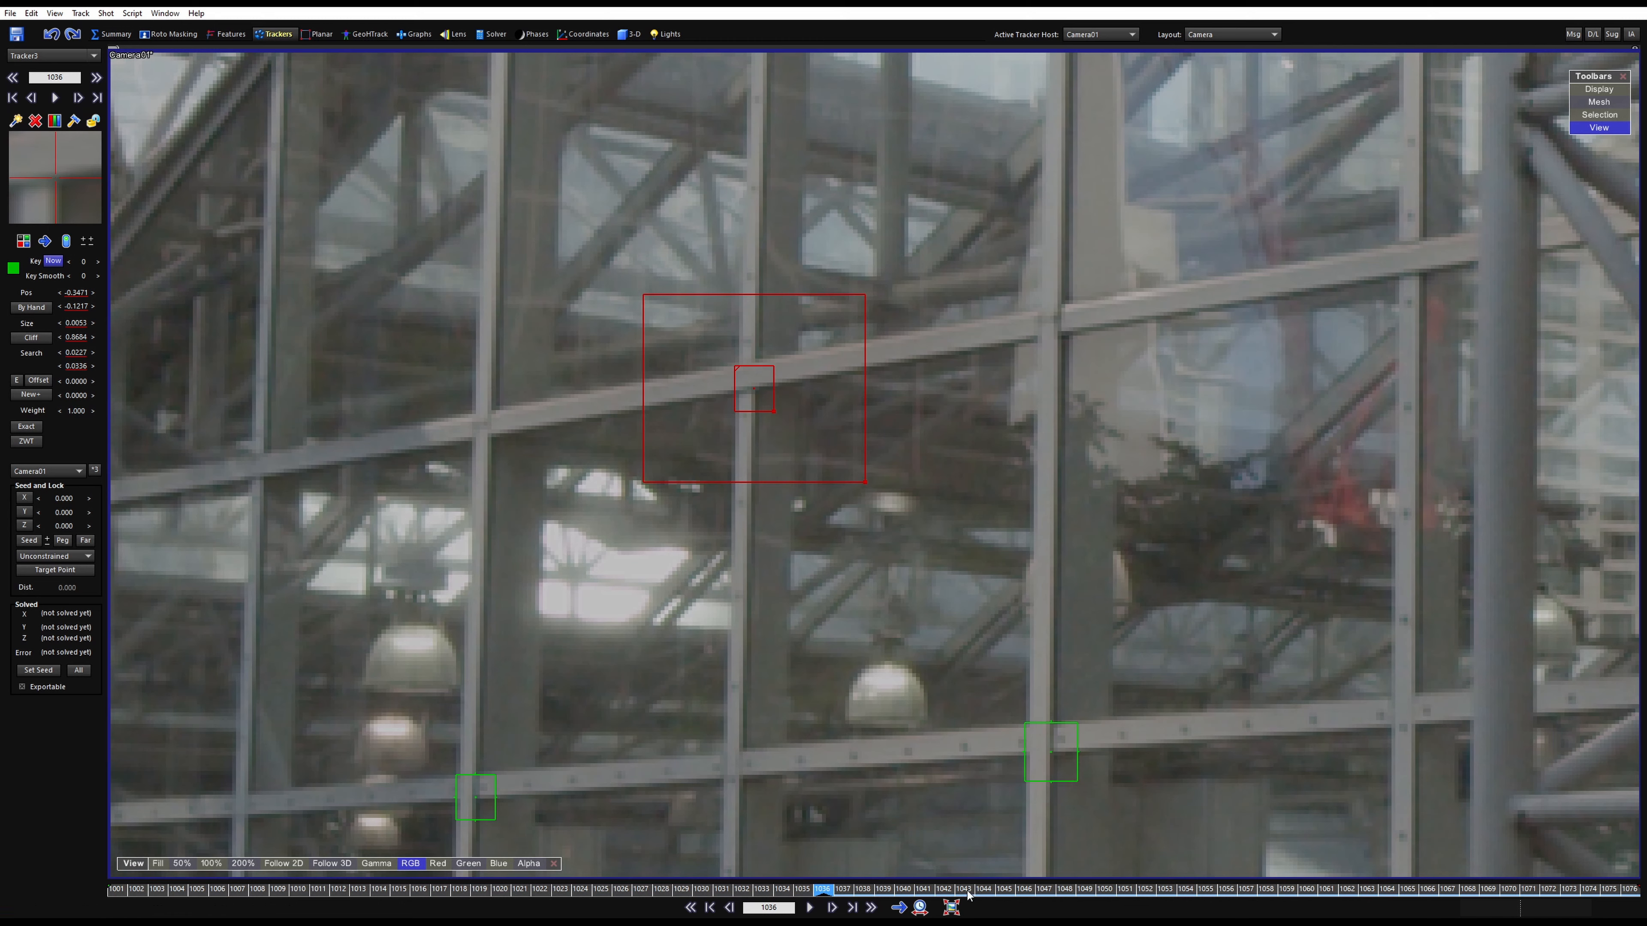
# Track the third tracker forward to frame 1076 with 2D following on, review the result, and return to frame 1036
pyautogui.moveTo(908, 651); pyautogui.dragTo(844, 680, button='middle')
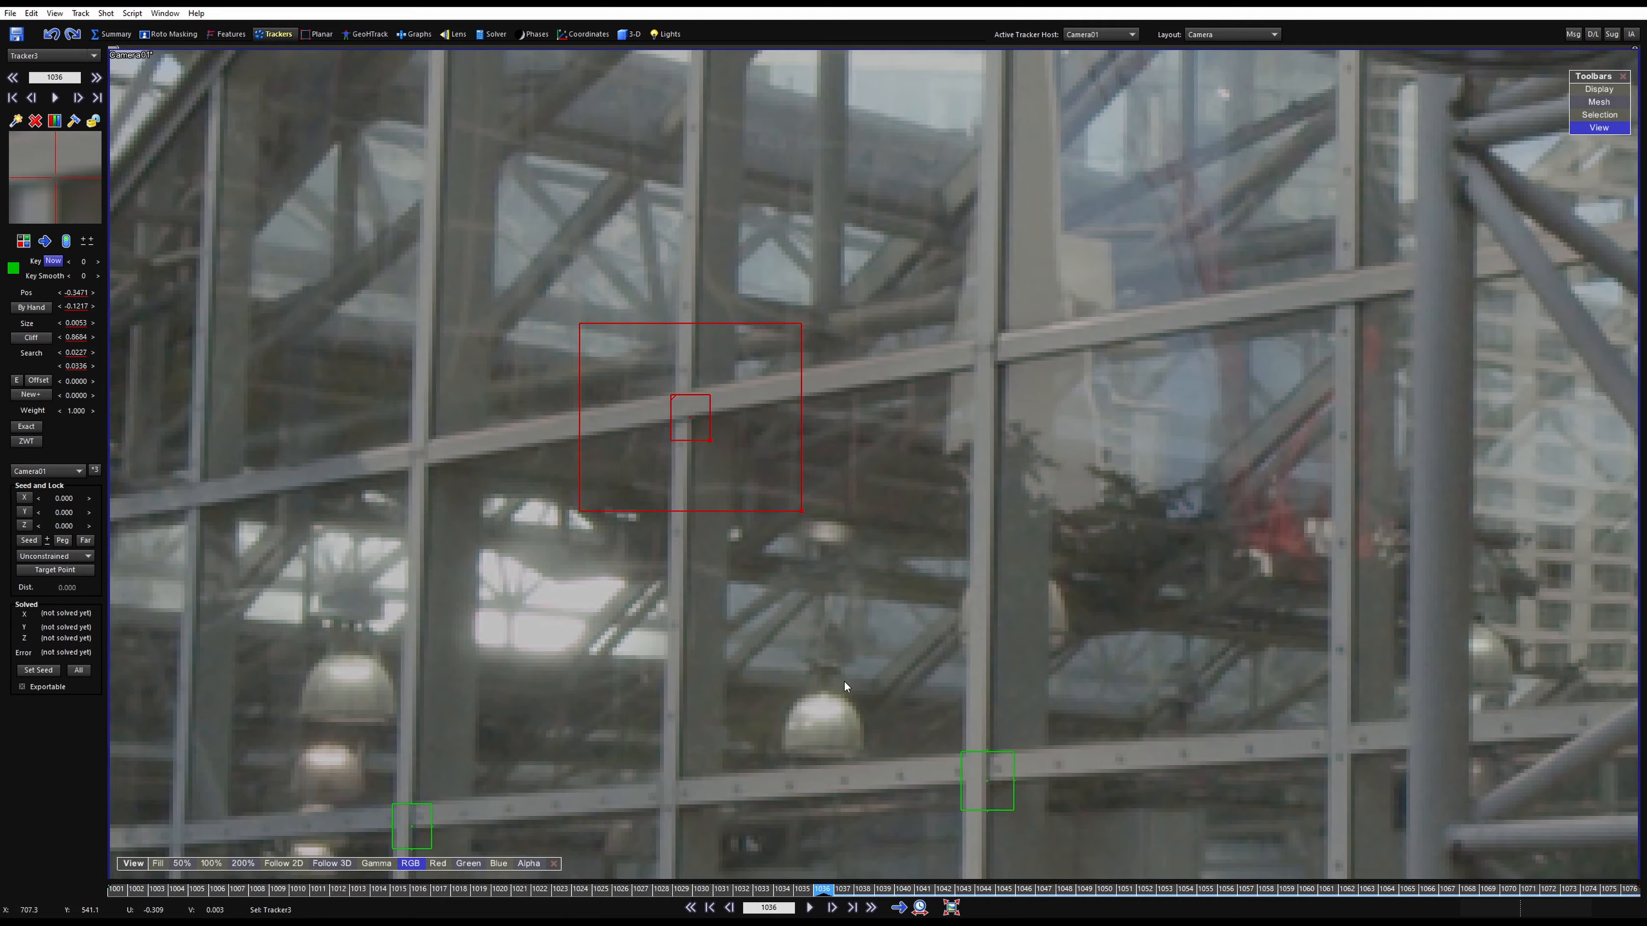
pyautogui.press('5')
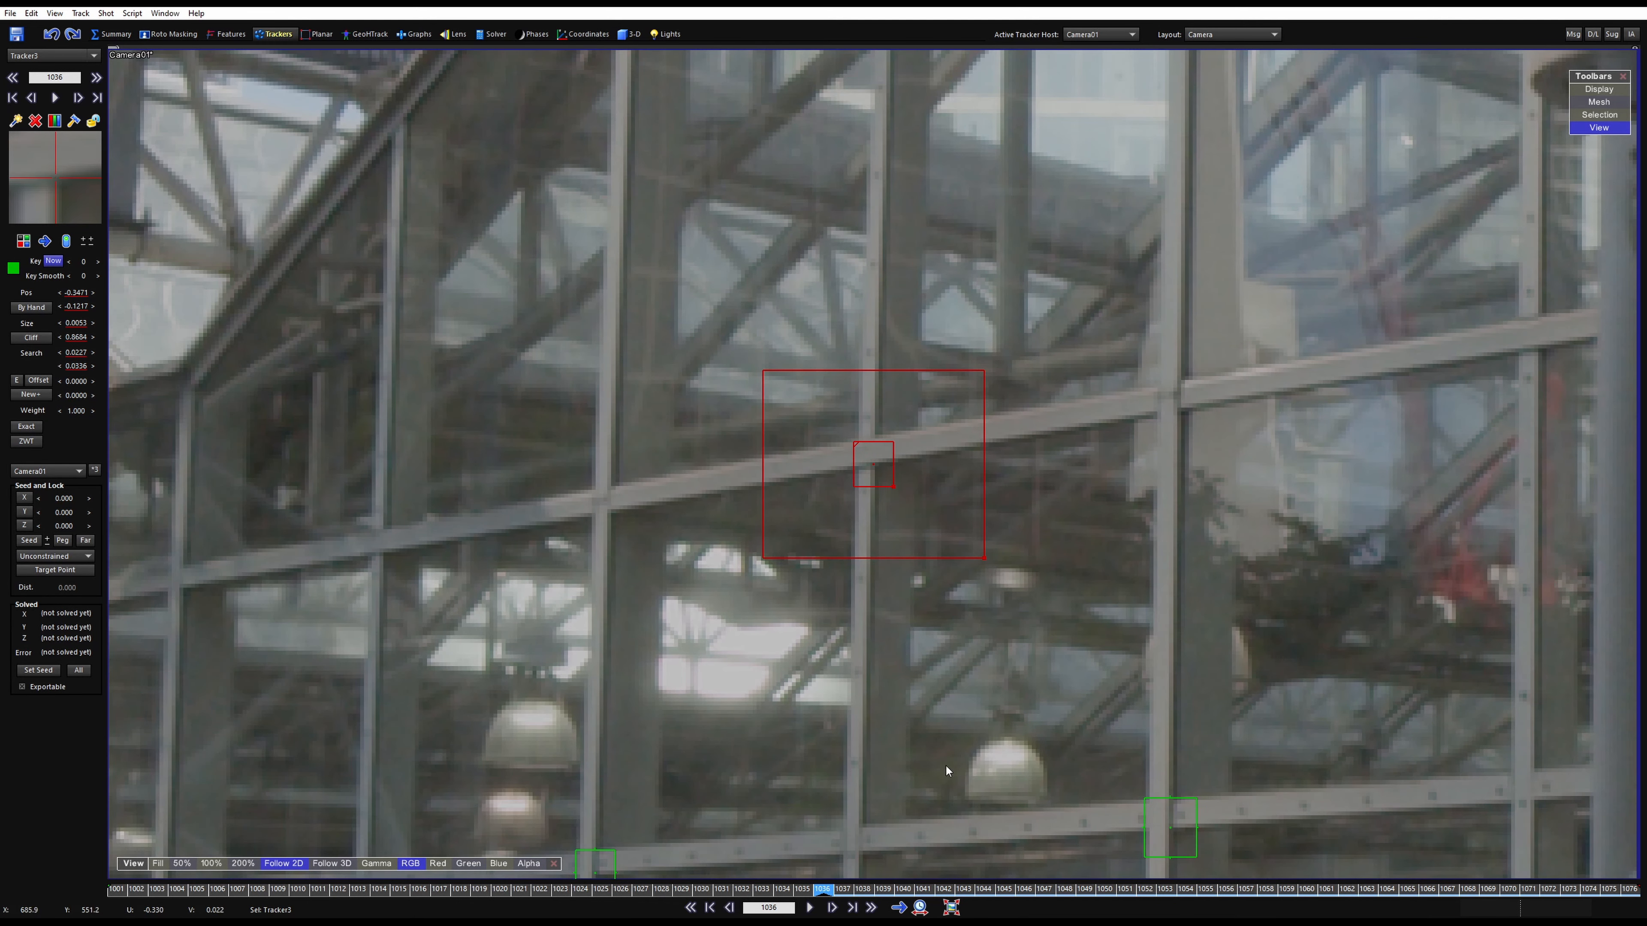
pyautogui.press('space')
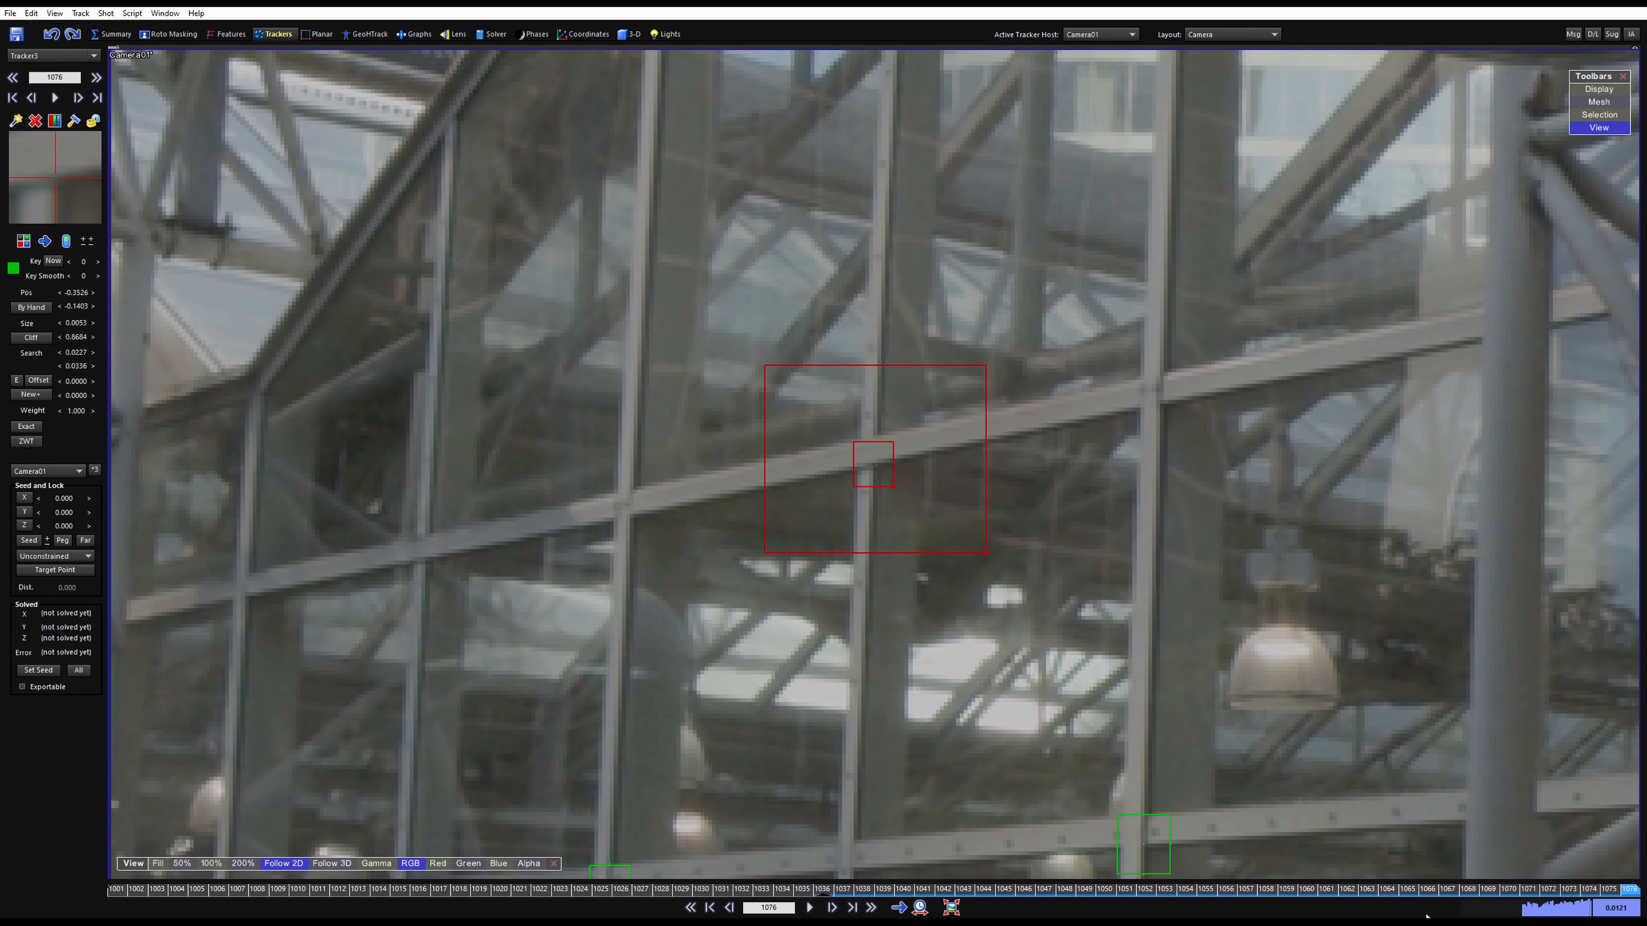
pyautogui.moveTo(1447, 895); pyautogui.dragTo(279, 899)
pyautogui.press('space')
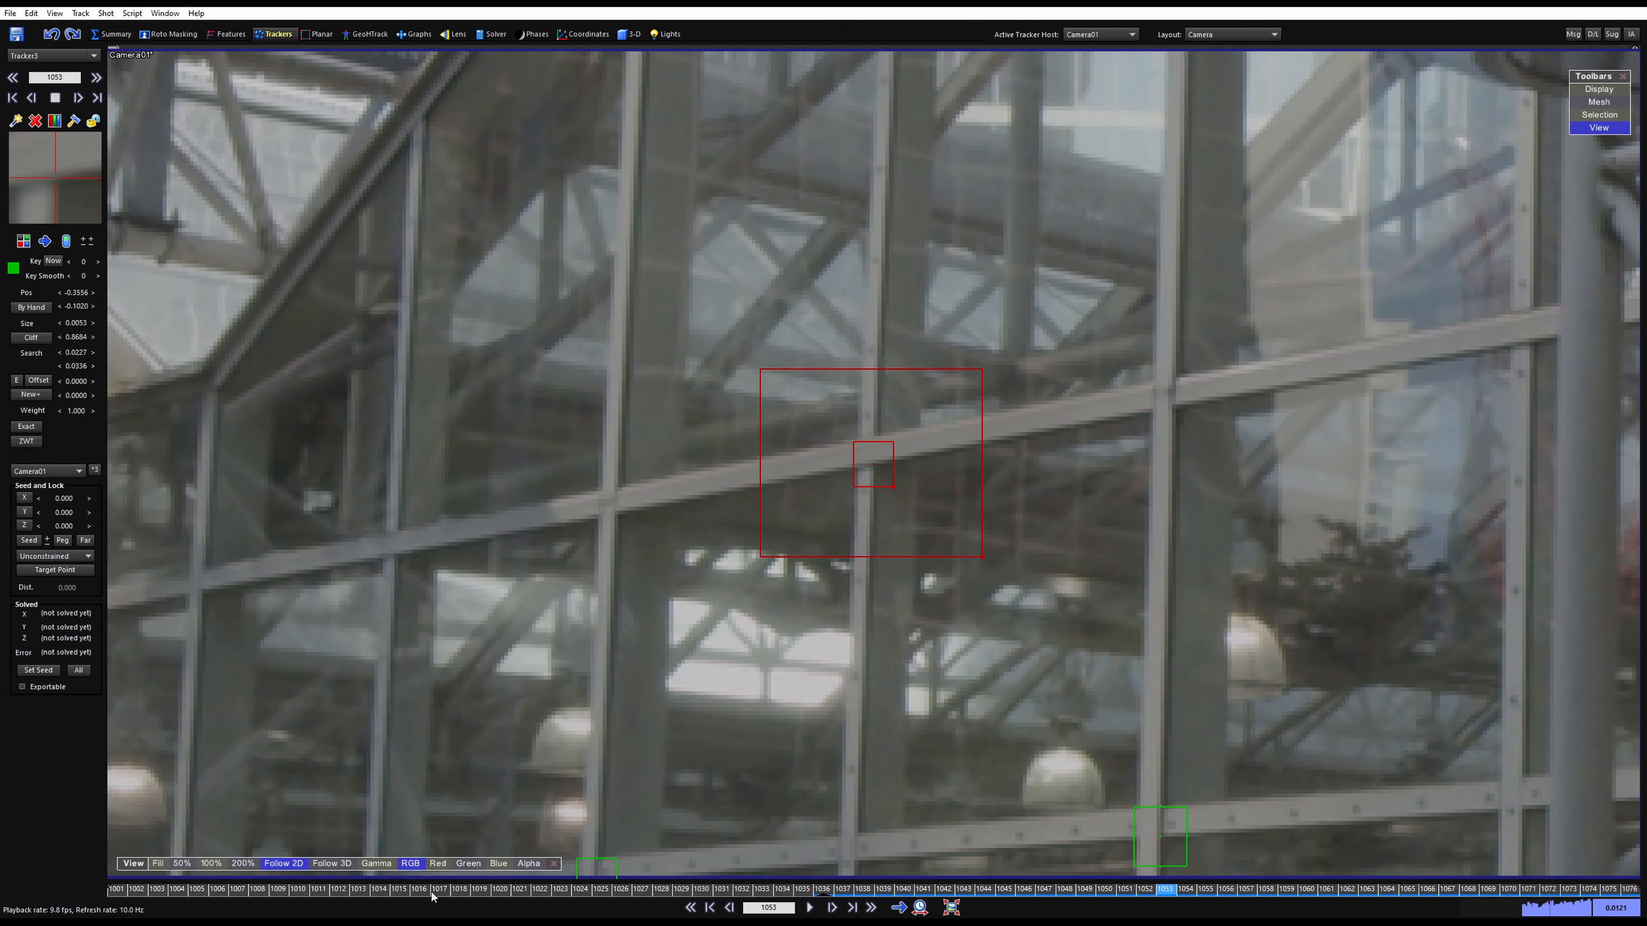
pyautogui.moveTo(431, 892); pyautogui.dragTo(822, 894)
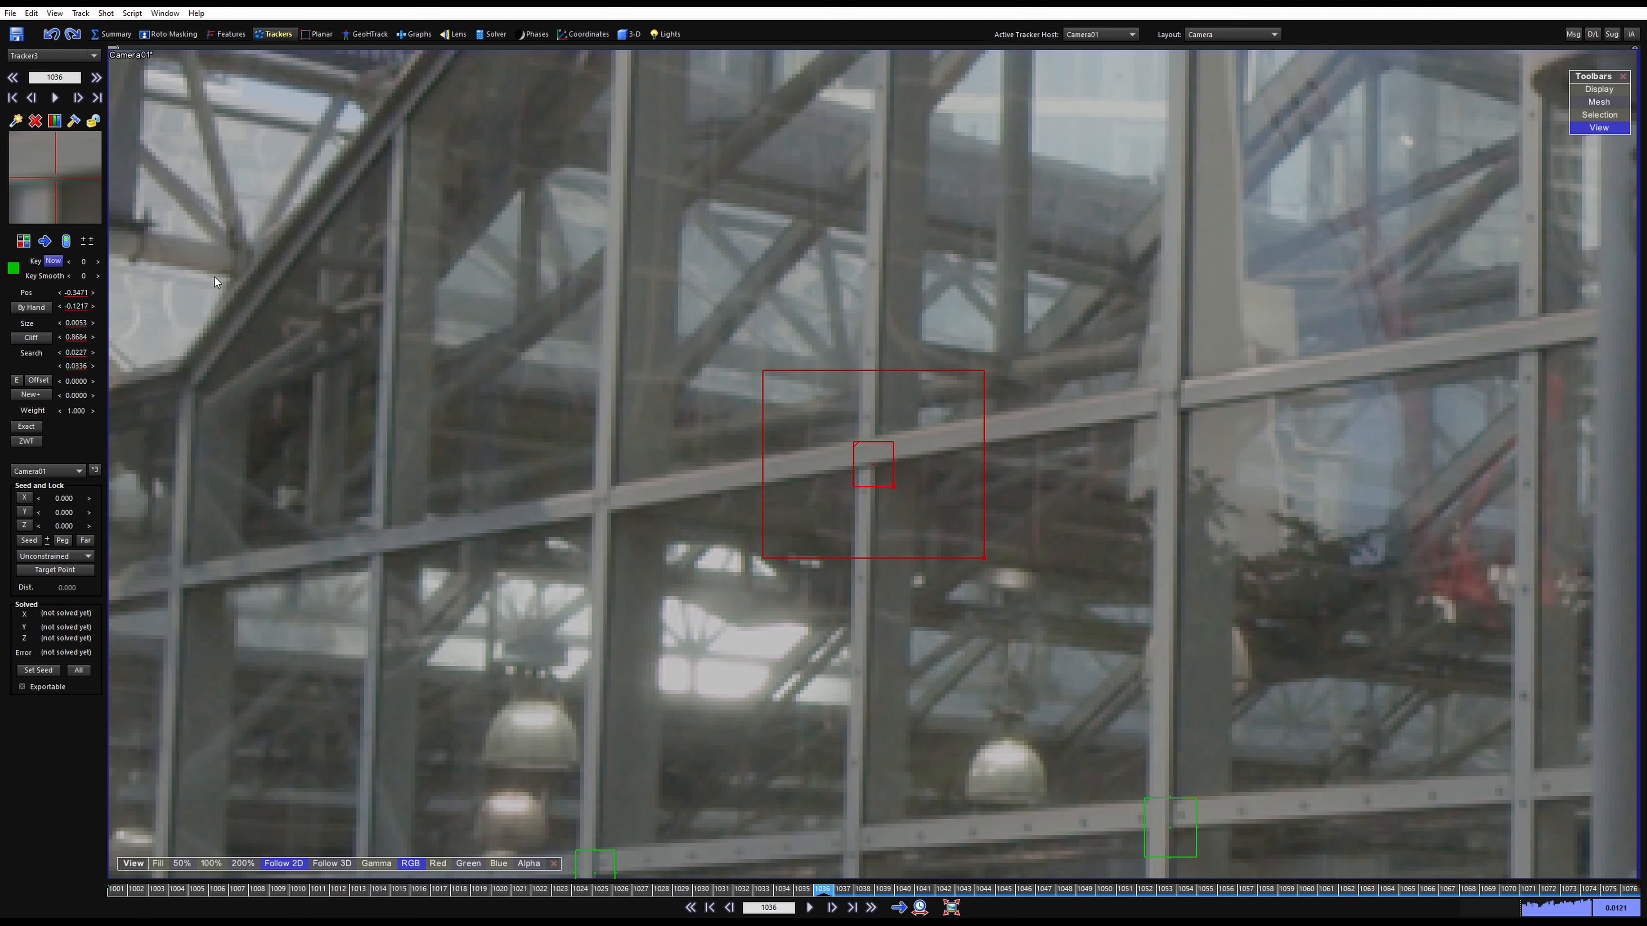
# Track the third tracker backward from frame 1036 to frame 1001 and lock it
pyautogui.click(45, 242)
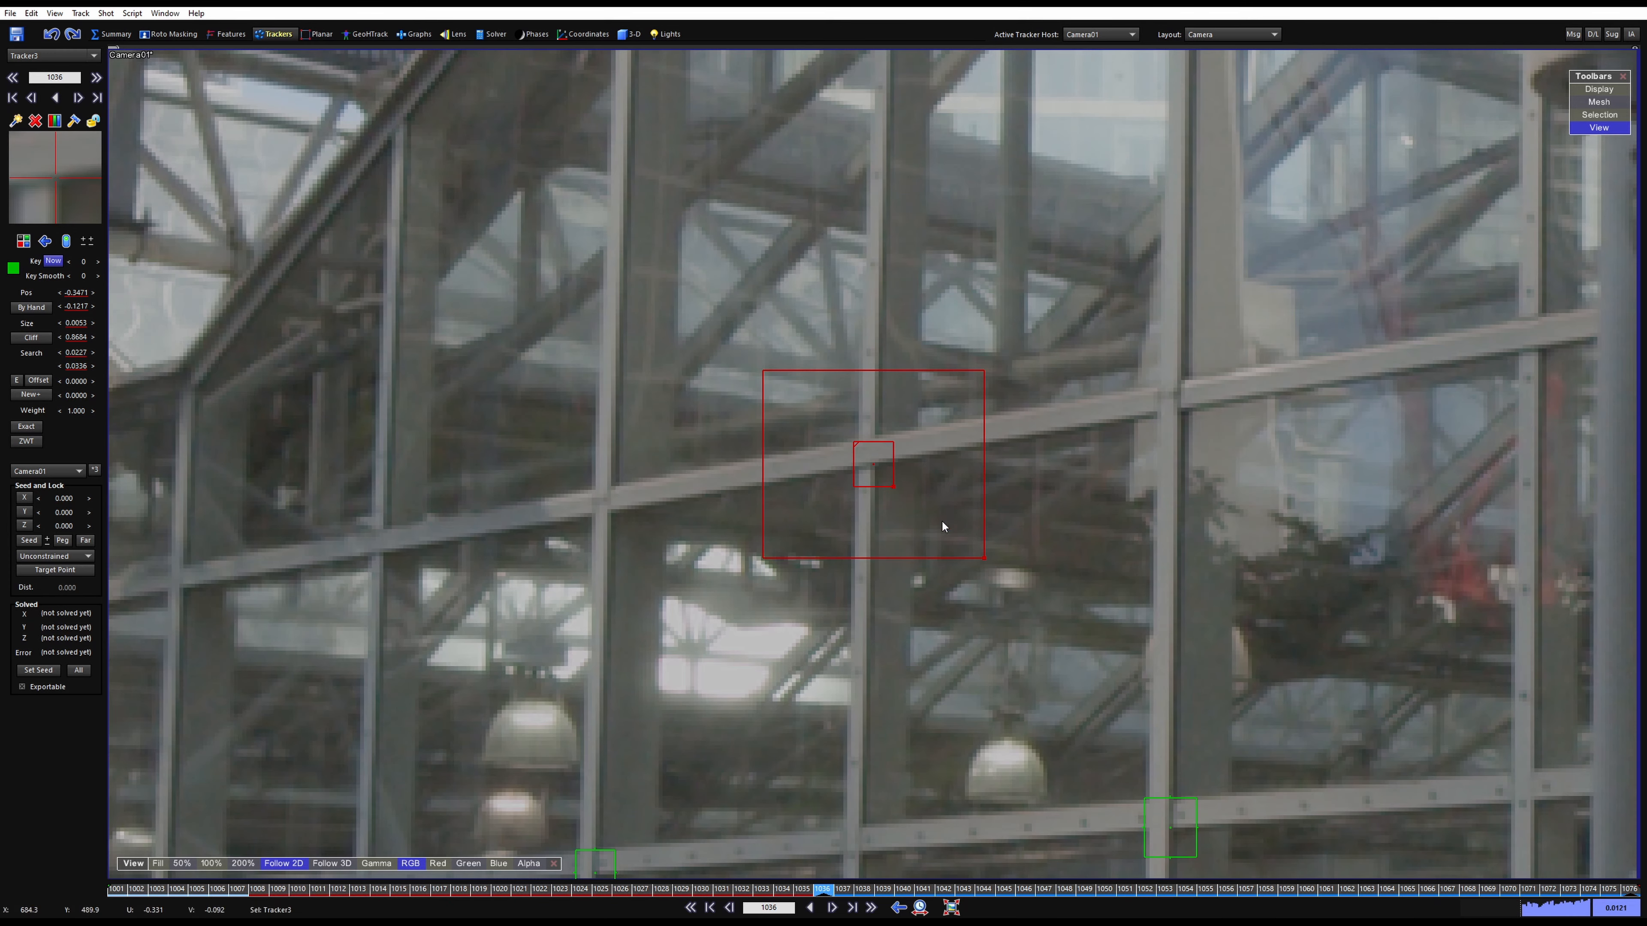
pyautogui.press('space')
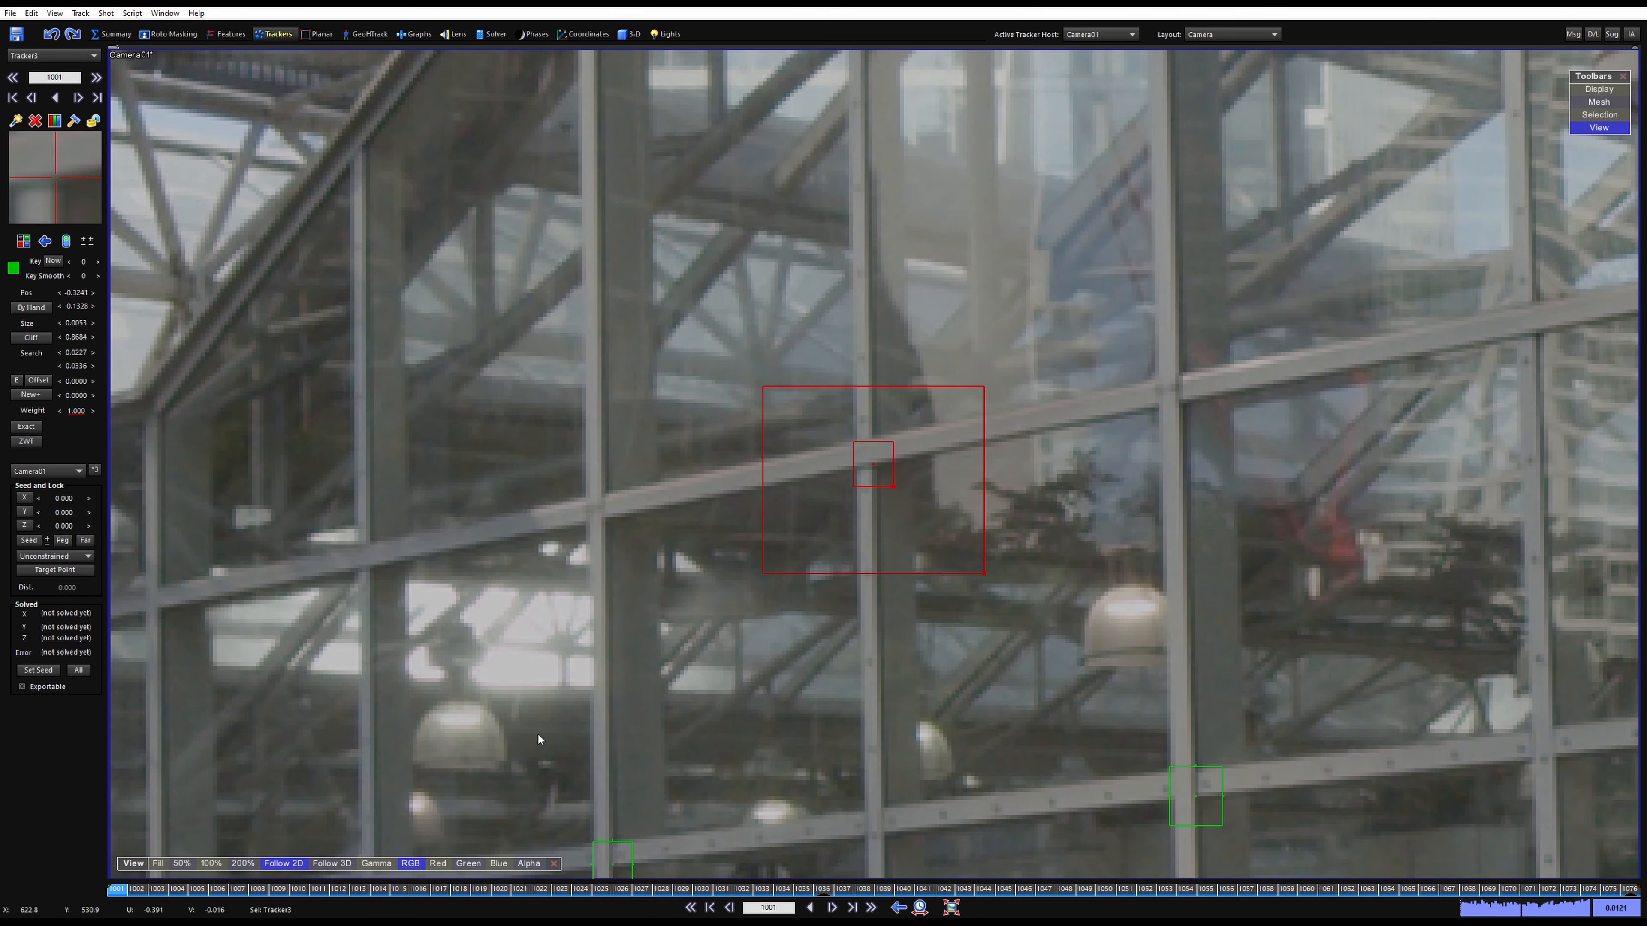
pyautogui.moveTo(177, 889); pyautogui.dragTo(354, 837)
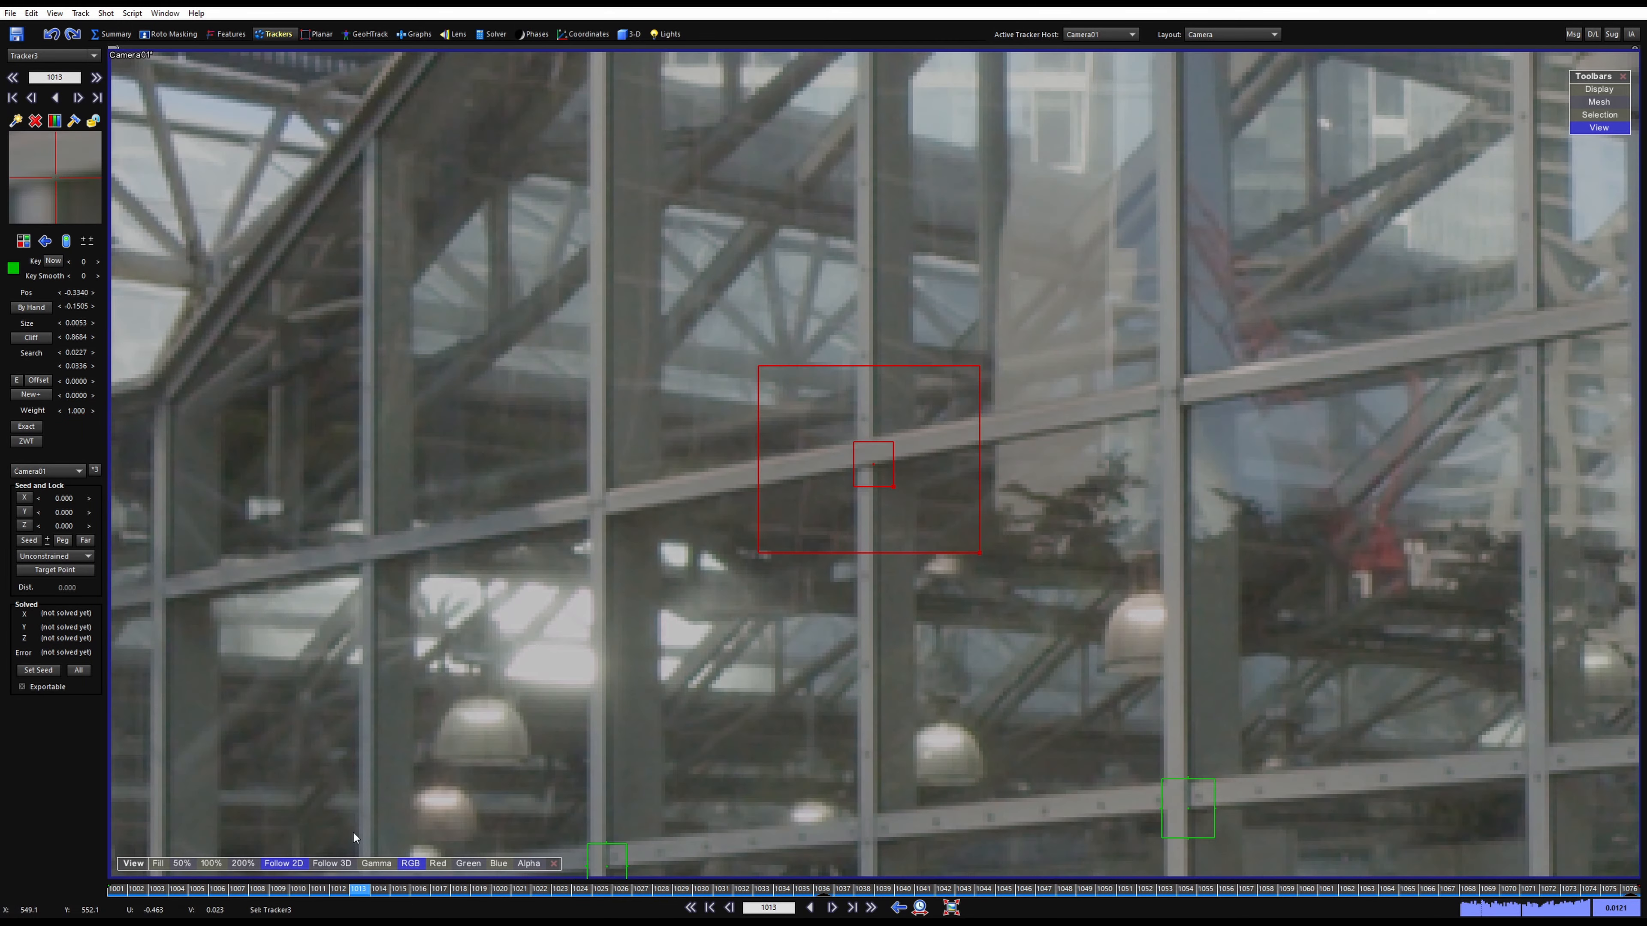
pyautogui.press('l')
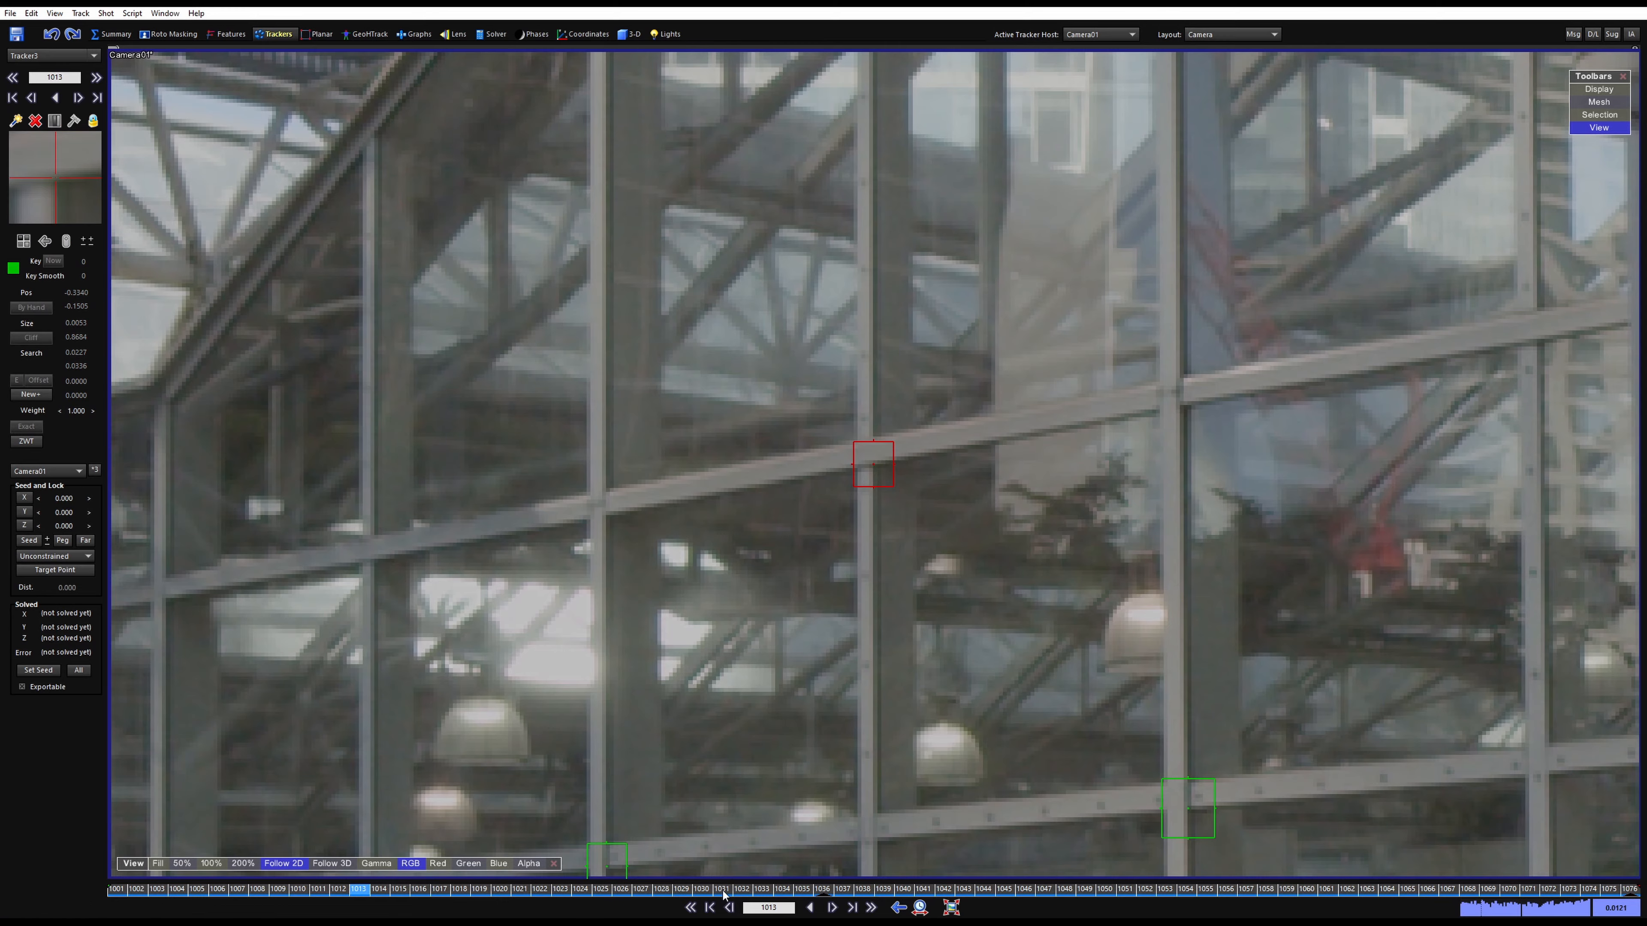
# At frame 1040, place a fourth tracker on the joint one mullion left of the third and track it backward to frame 1001
pyautogui.moveTo(725, 893); pyautogui.dragTo(903, 890)
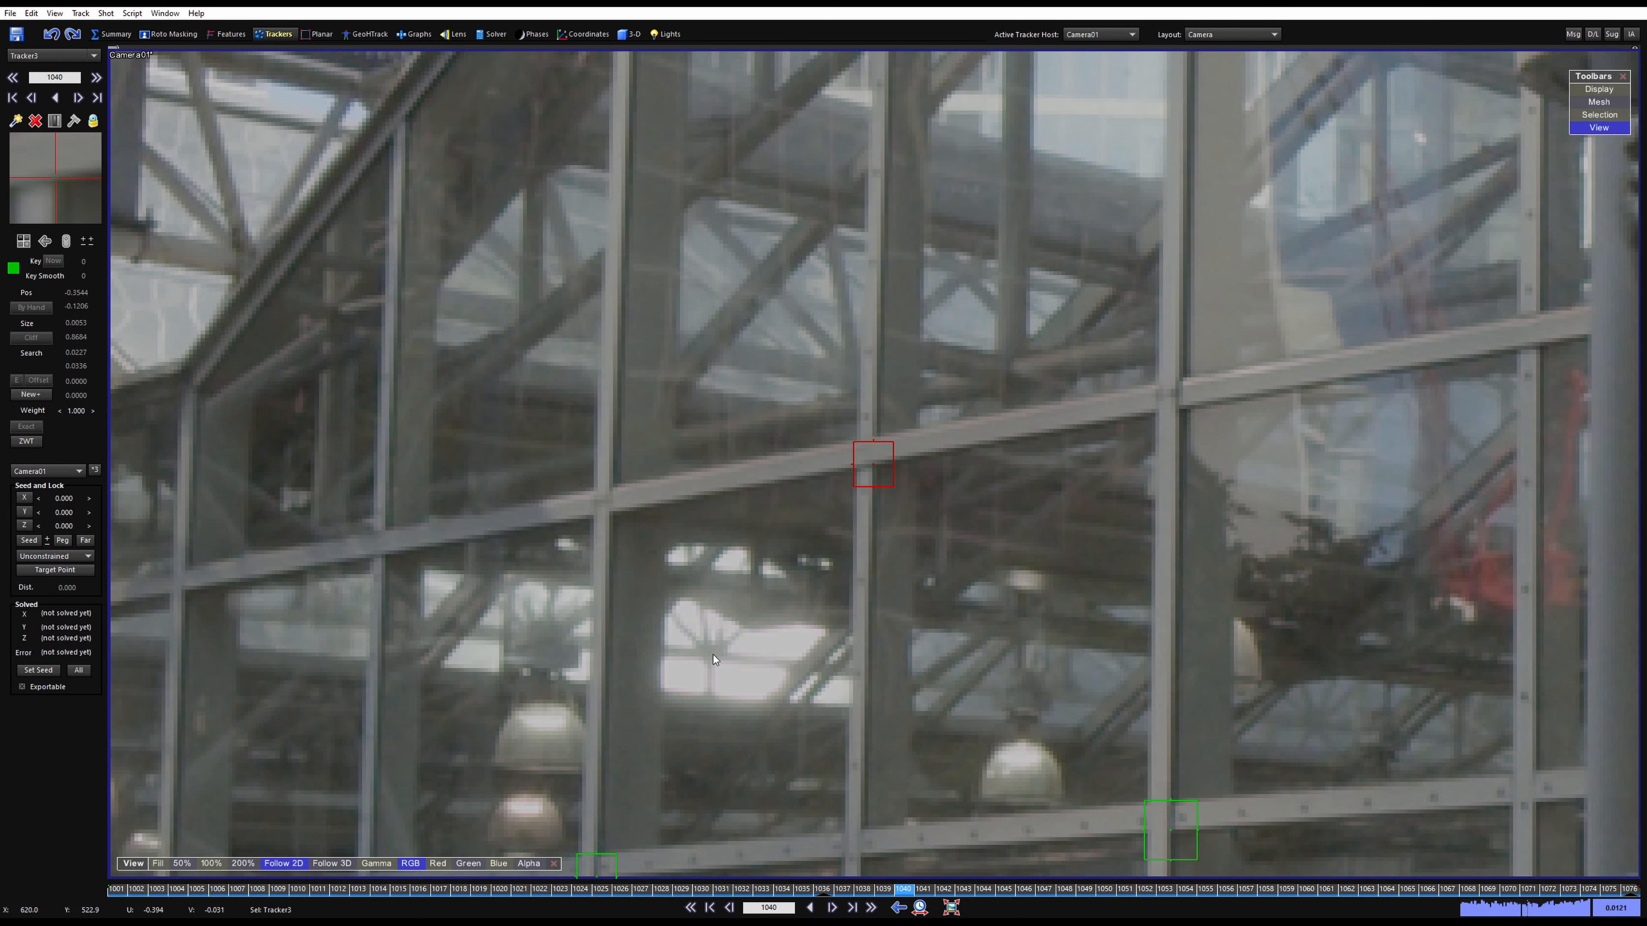
pyautogui.click(612, 512)
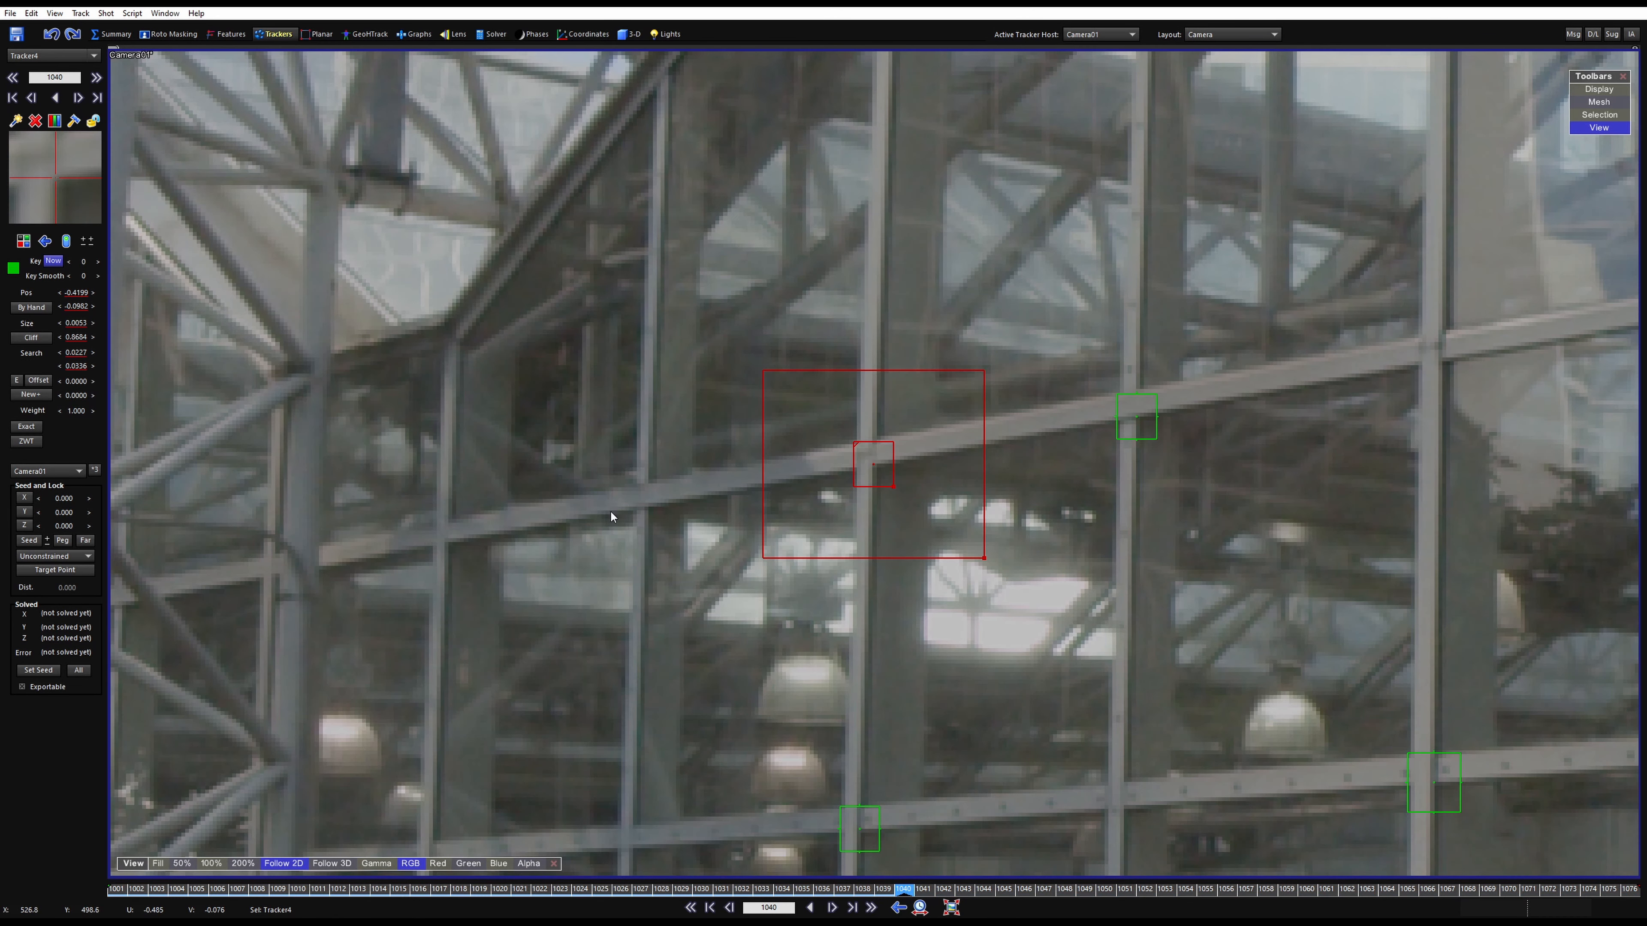
pyautogui.click(810, 908)
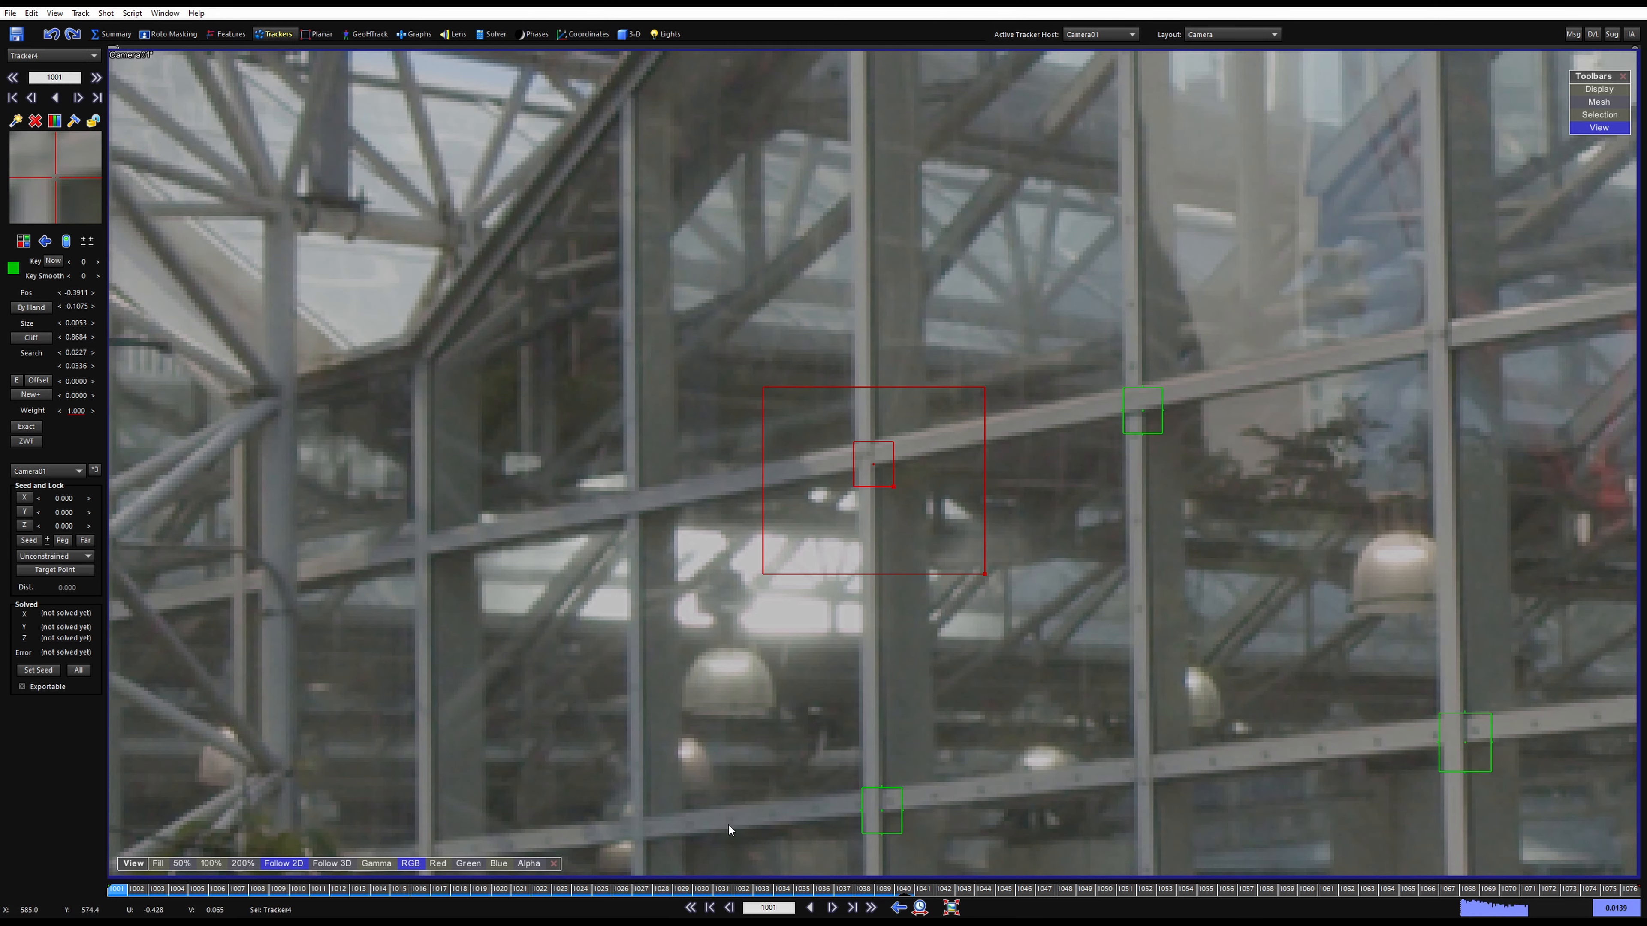
# Return to frame 1040, switch the tracking direction to forward, track the fourth tracker to the end of the shot, and lock it
pyautogui.click(852, 907)
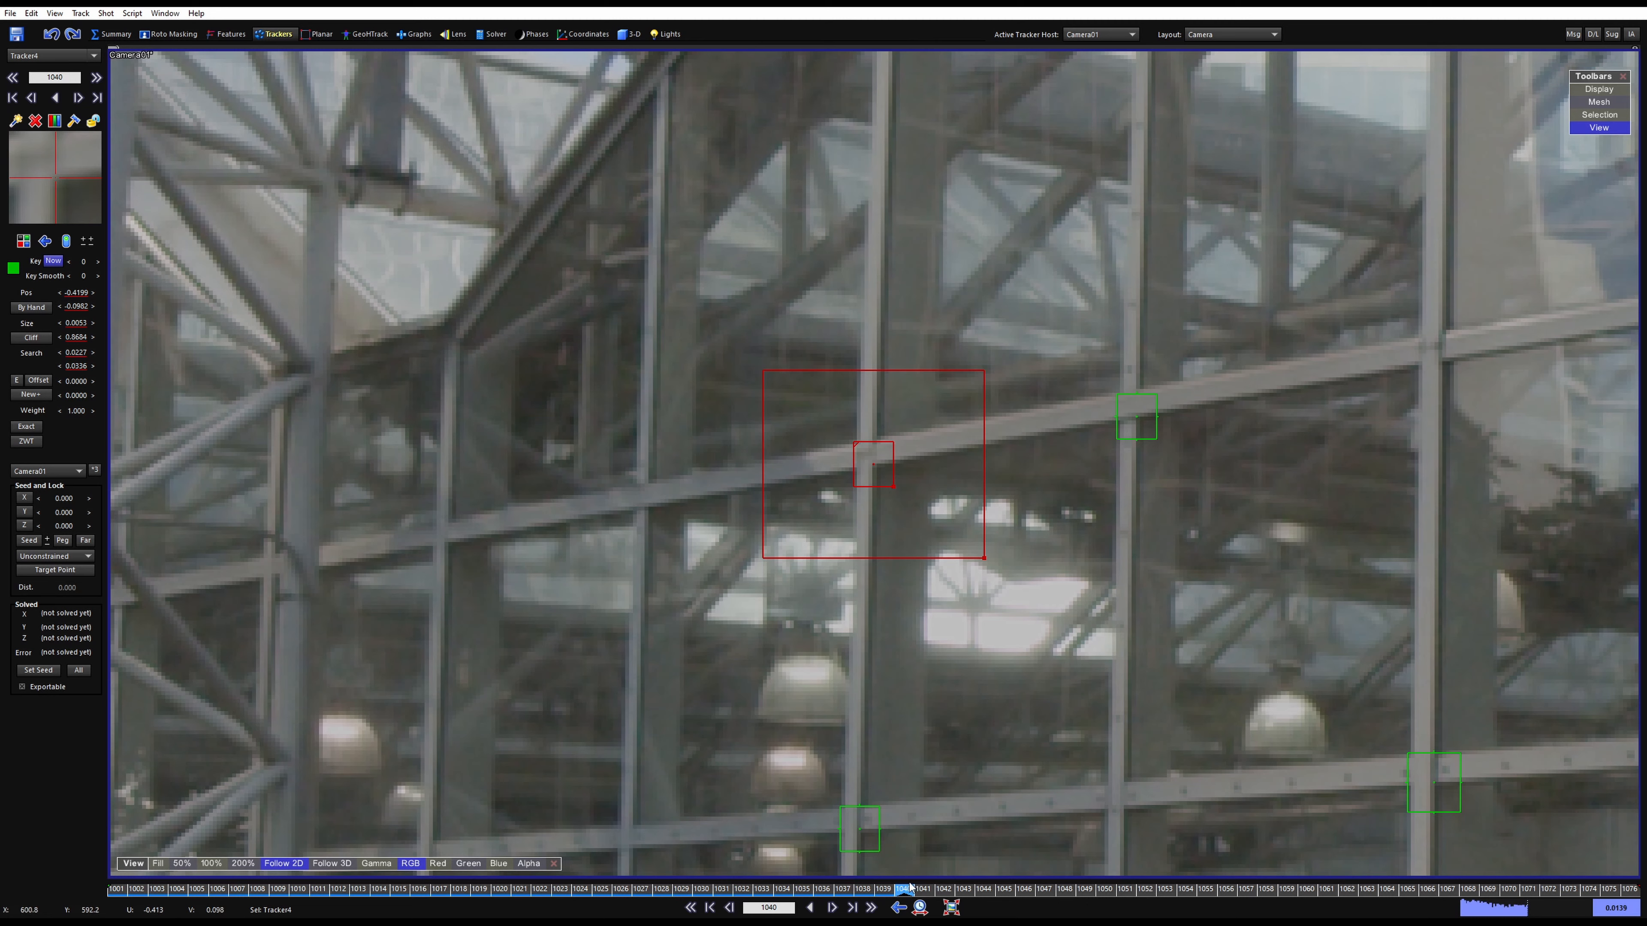
pyautogui.hotkey('shift', 'r')
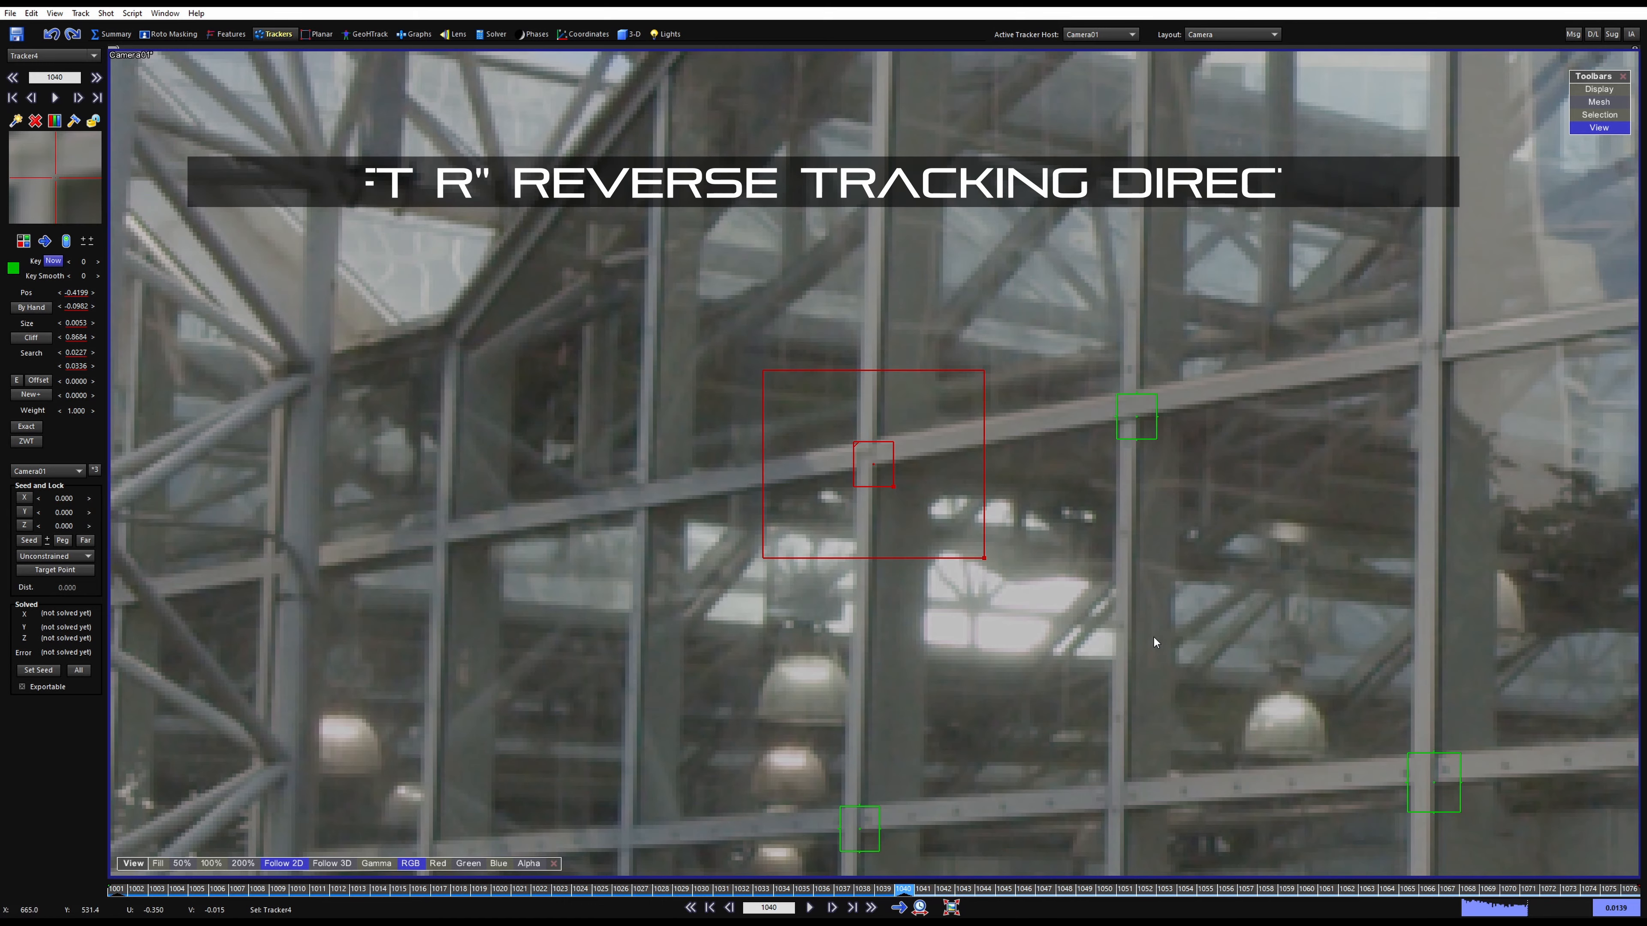
pyautogui.press('space')
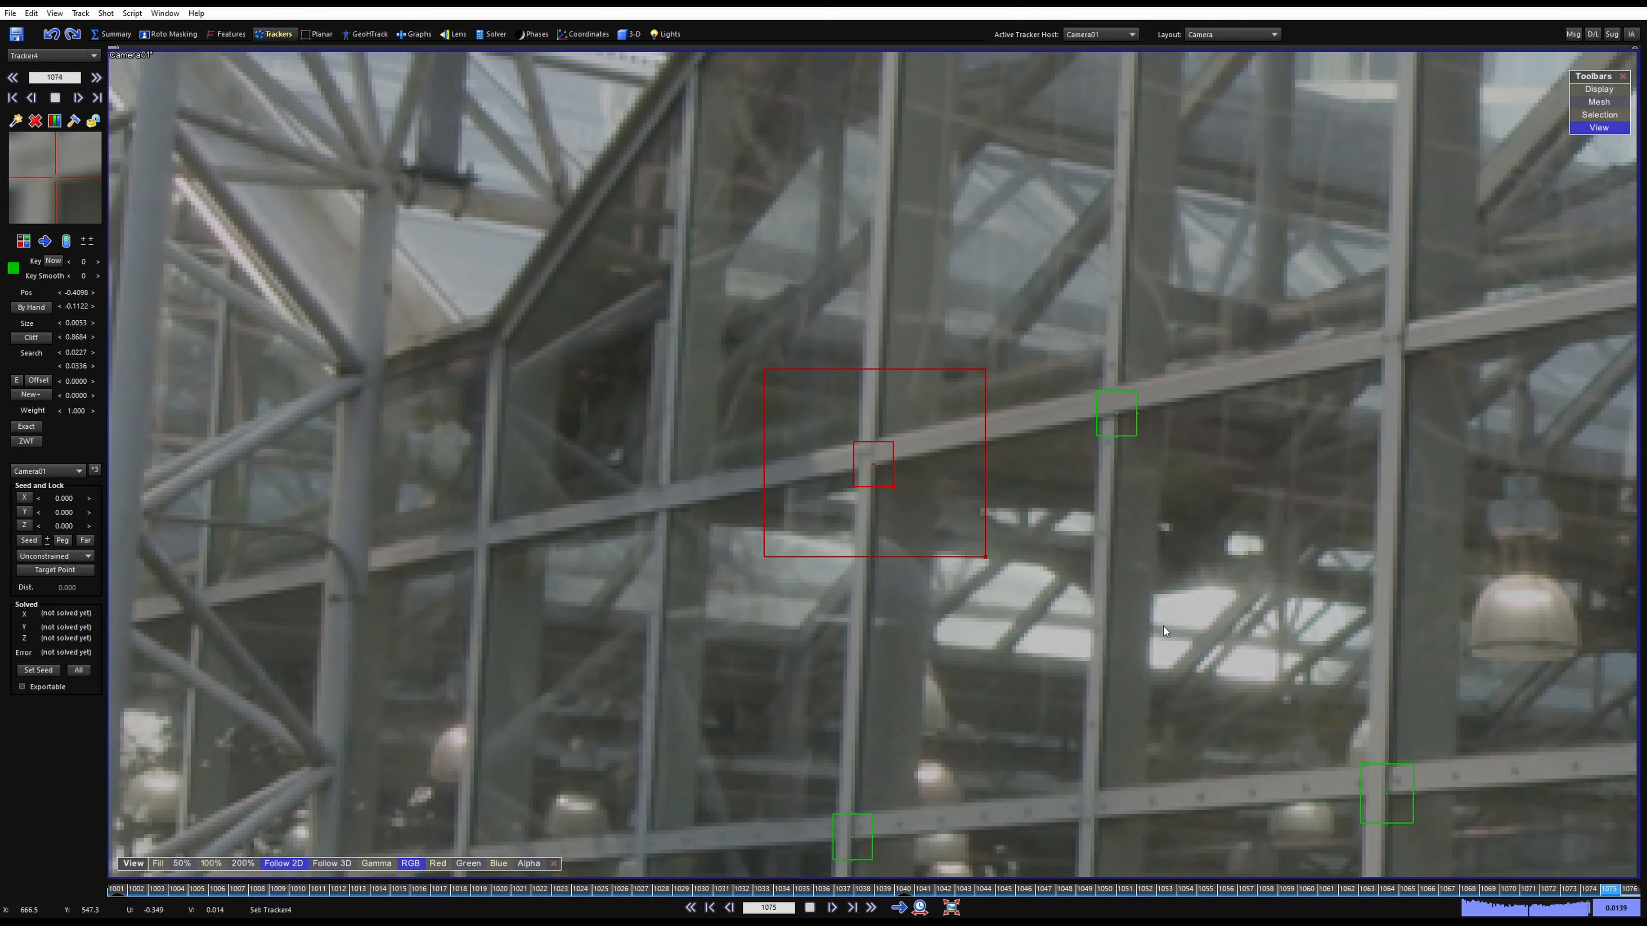
pyautogui.press('l')
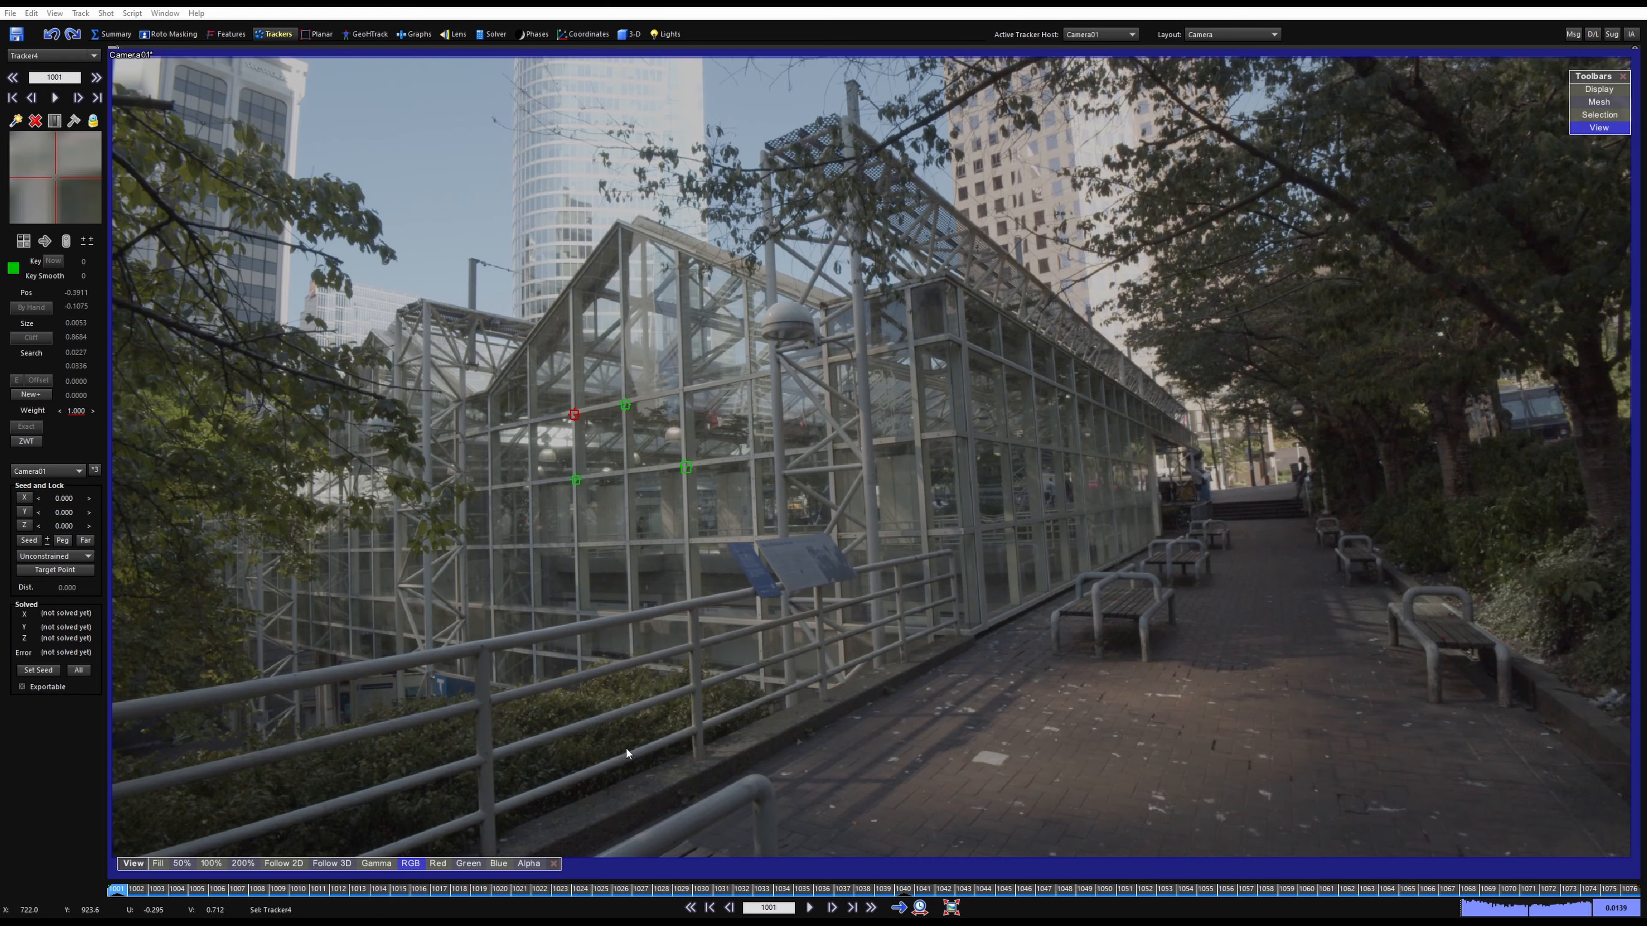
# At frame 1001, place a fifth tracker on the lower mullion joint behind the handrail and widen its pattern to size 0.0060, aspect 1.1733
pyautogui.moveTo(129, 891); pyautogui.dragTo(117, 818)
pyautogui.scroll(7, 537, 655)
pyautogui.moveTo(571, 687); pyautogui.dragTo(664, 611, button='middle')
pyautogui.scroll(-2, 698, 567)
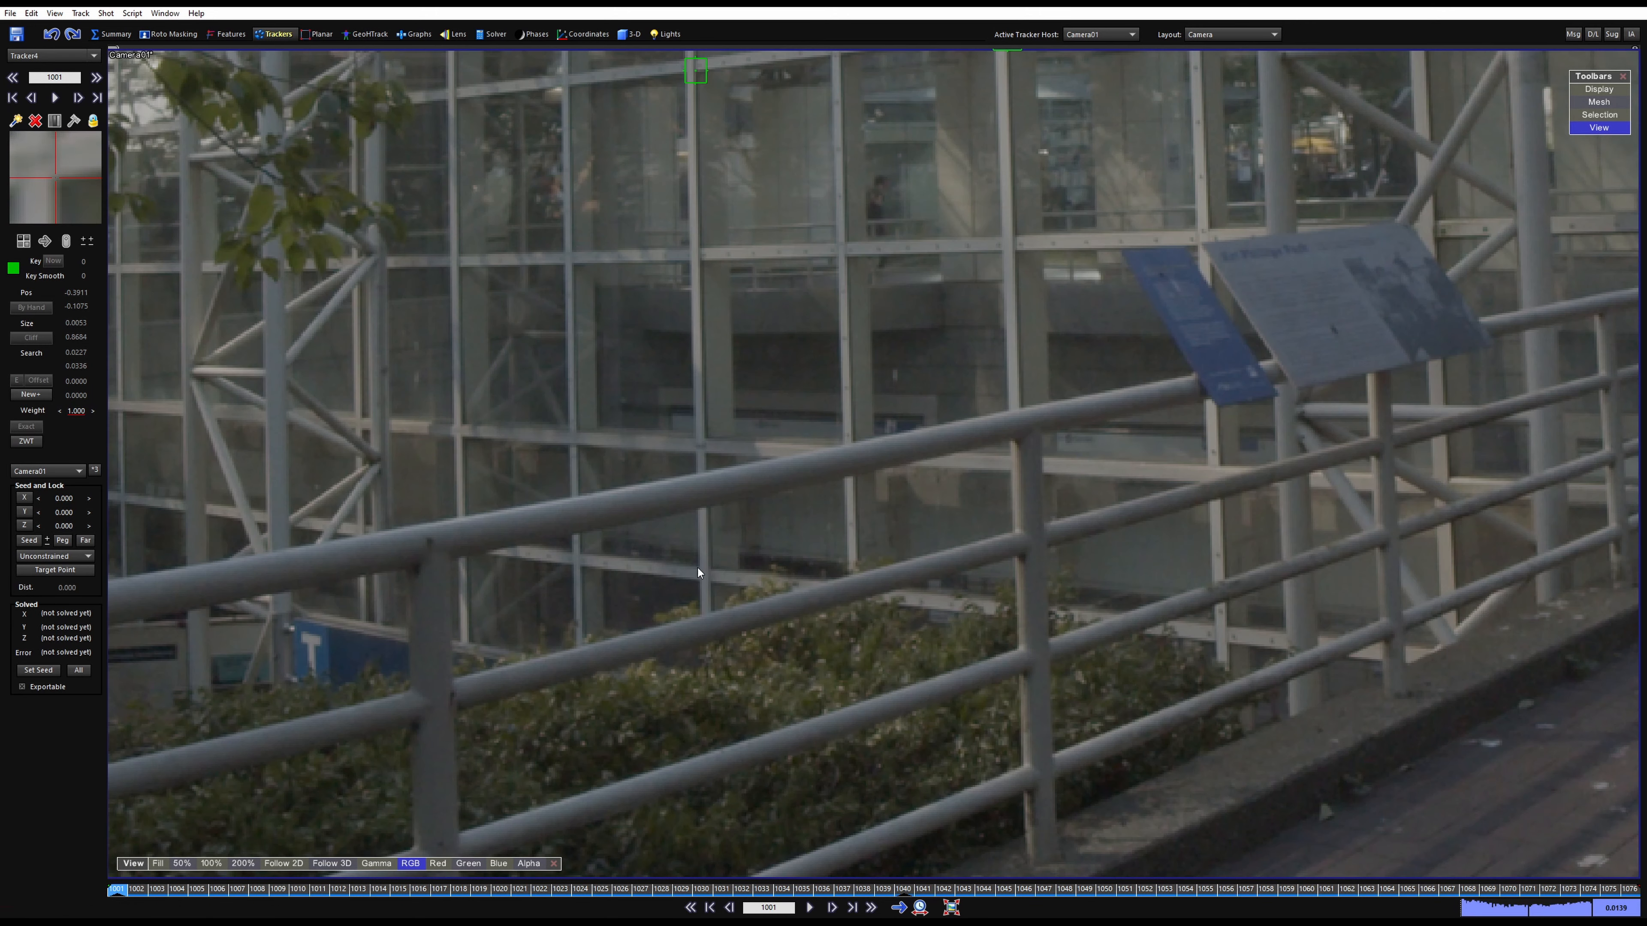
pyautogui.scroll(5, 699, 570)
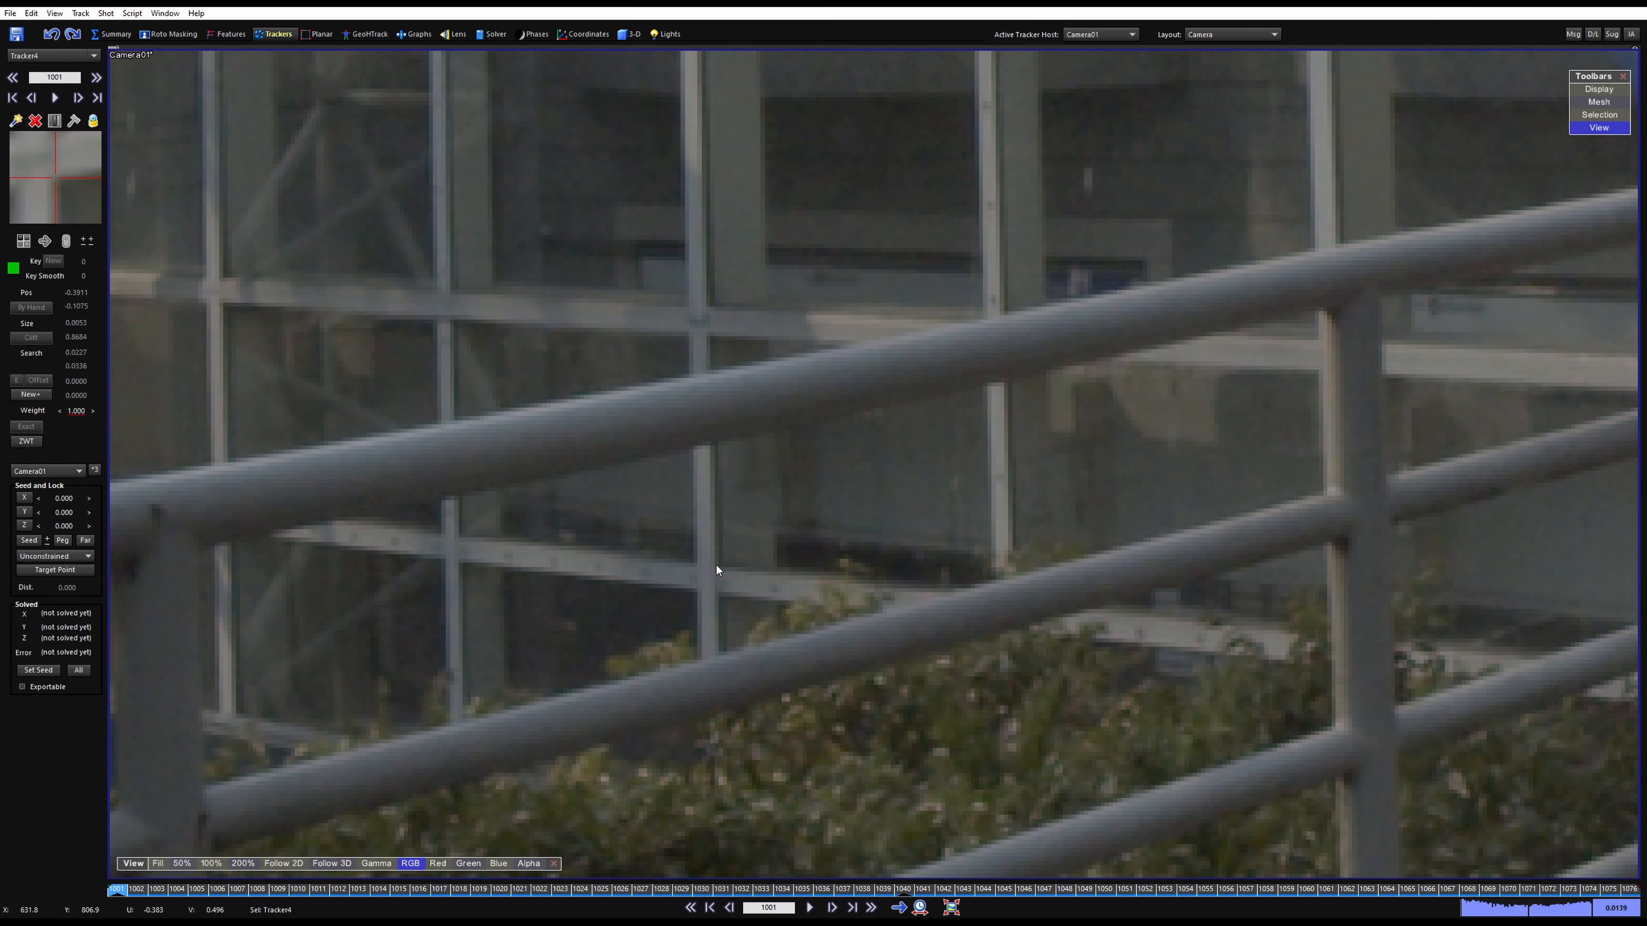
pyautogui.click(719, 567)
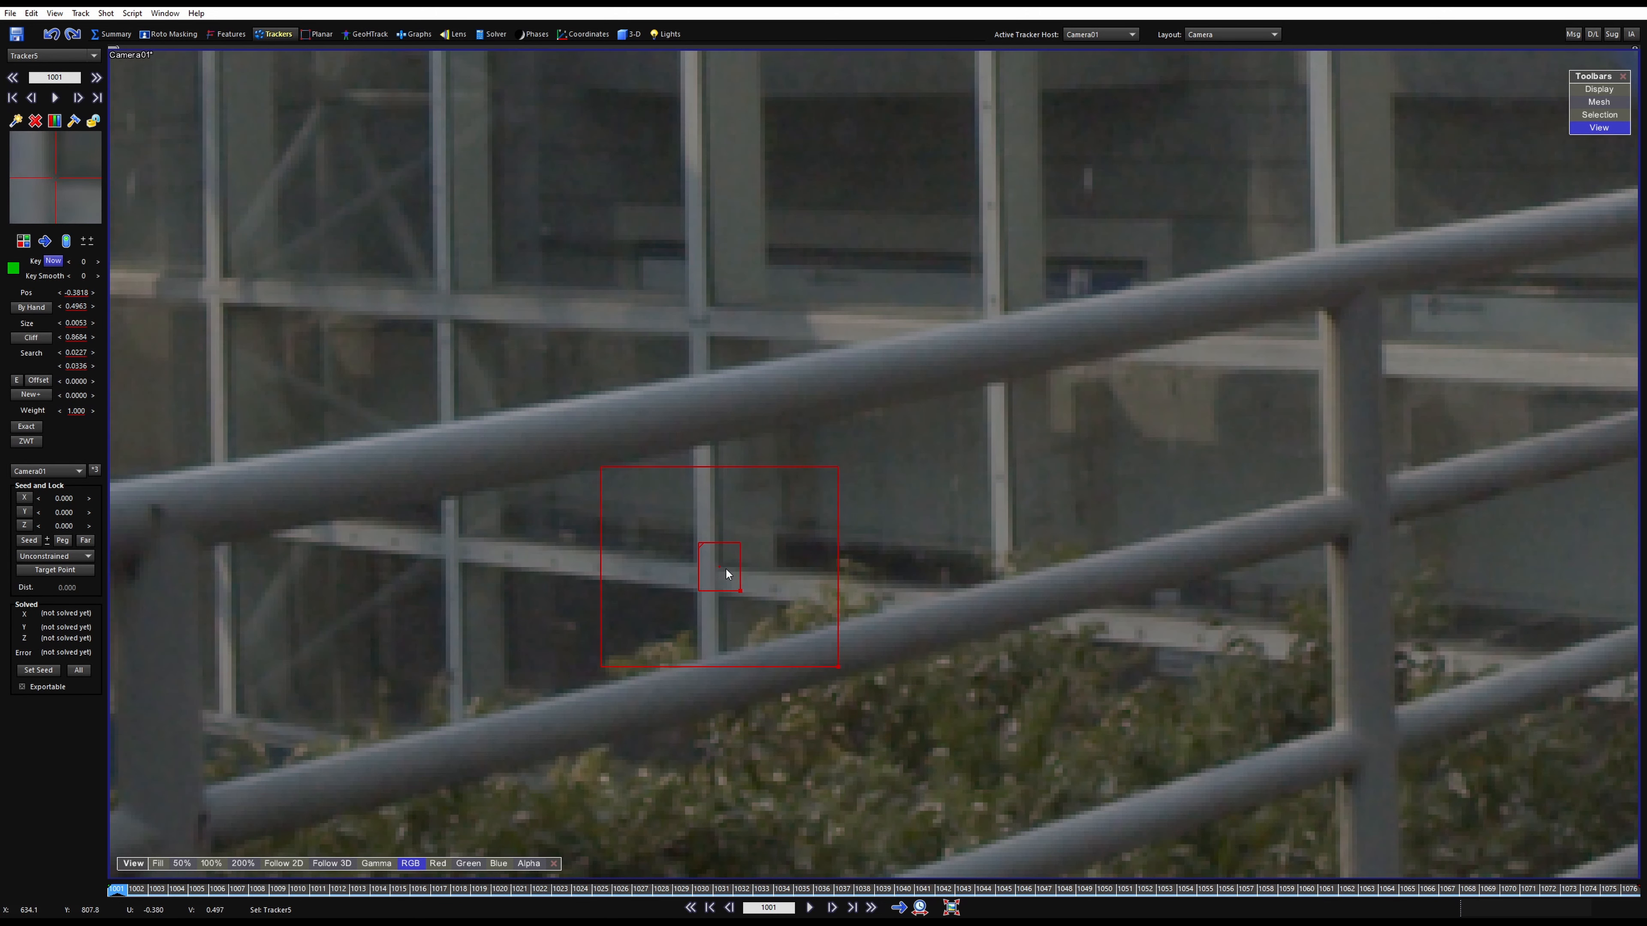
pyautogui.moveTo(737, 587); pyautogui.dragTo(747, 590)
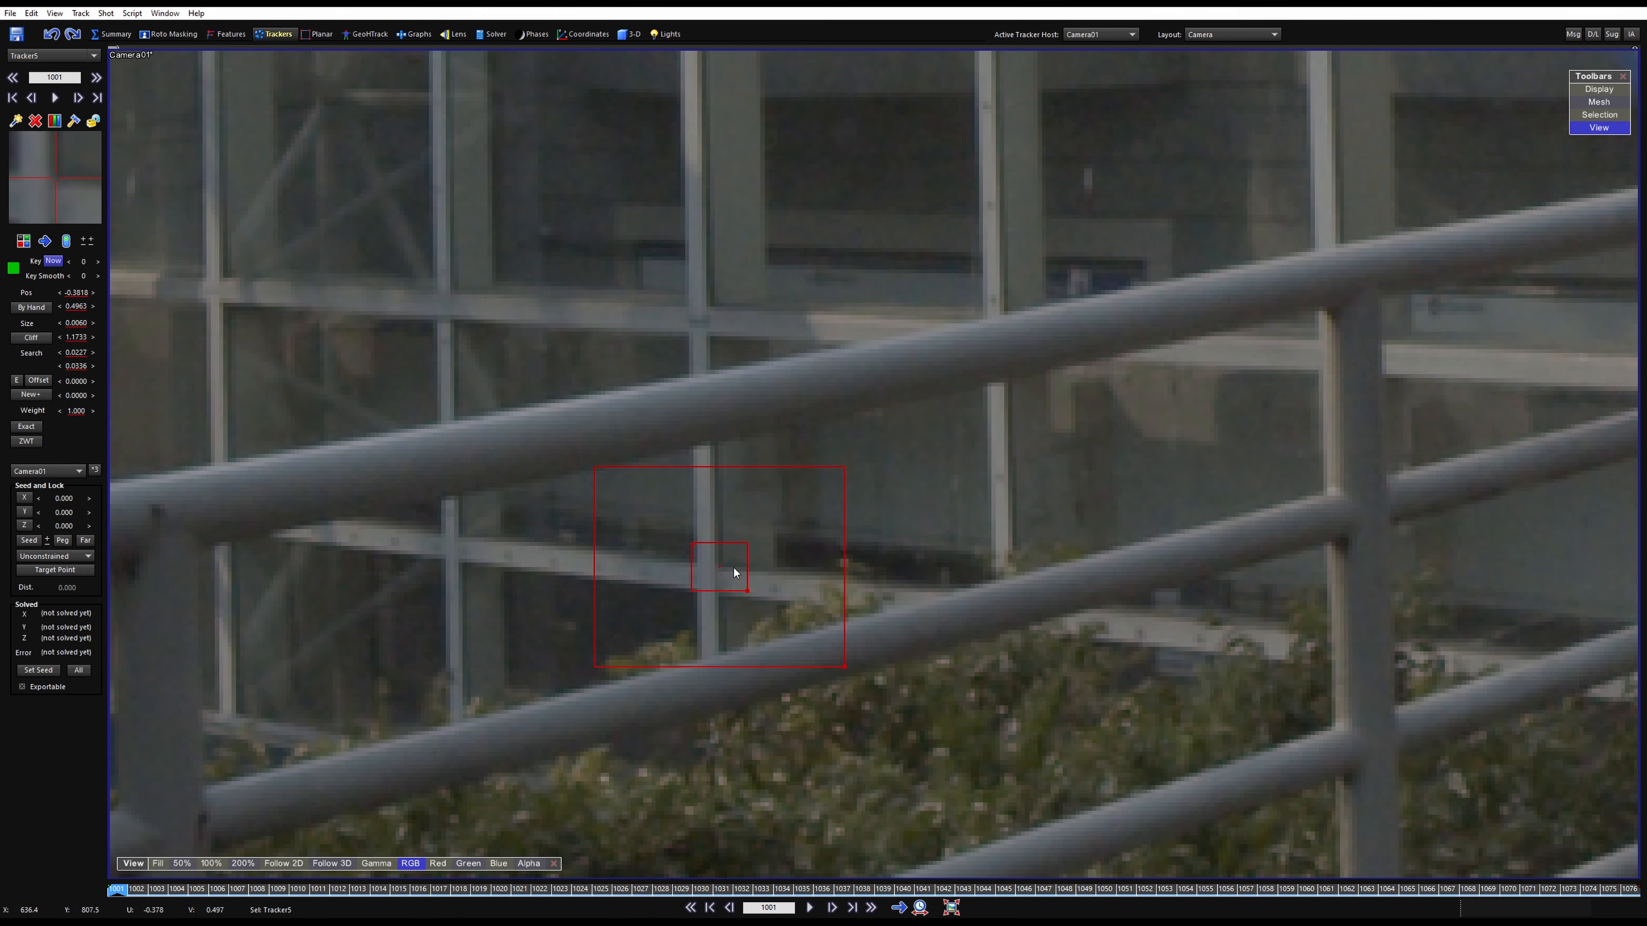
# Stabilize the view on the fifth tracker and track it forward to frame 1070
pyautogui.press('5')
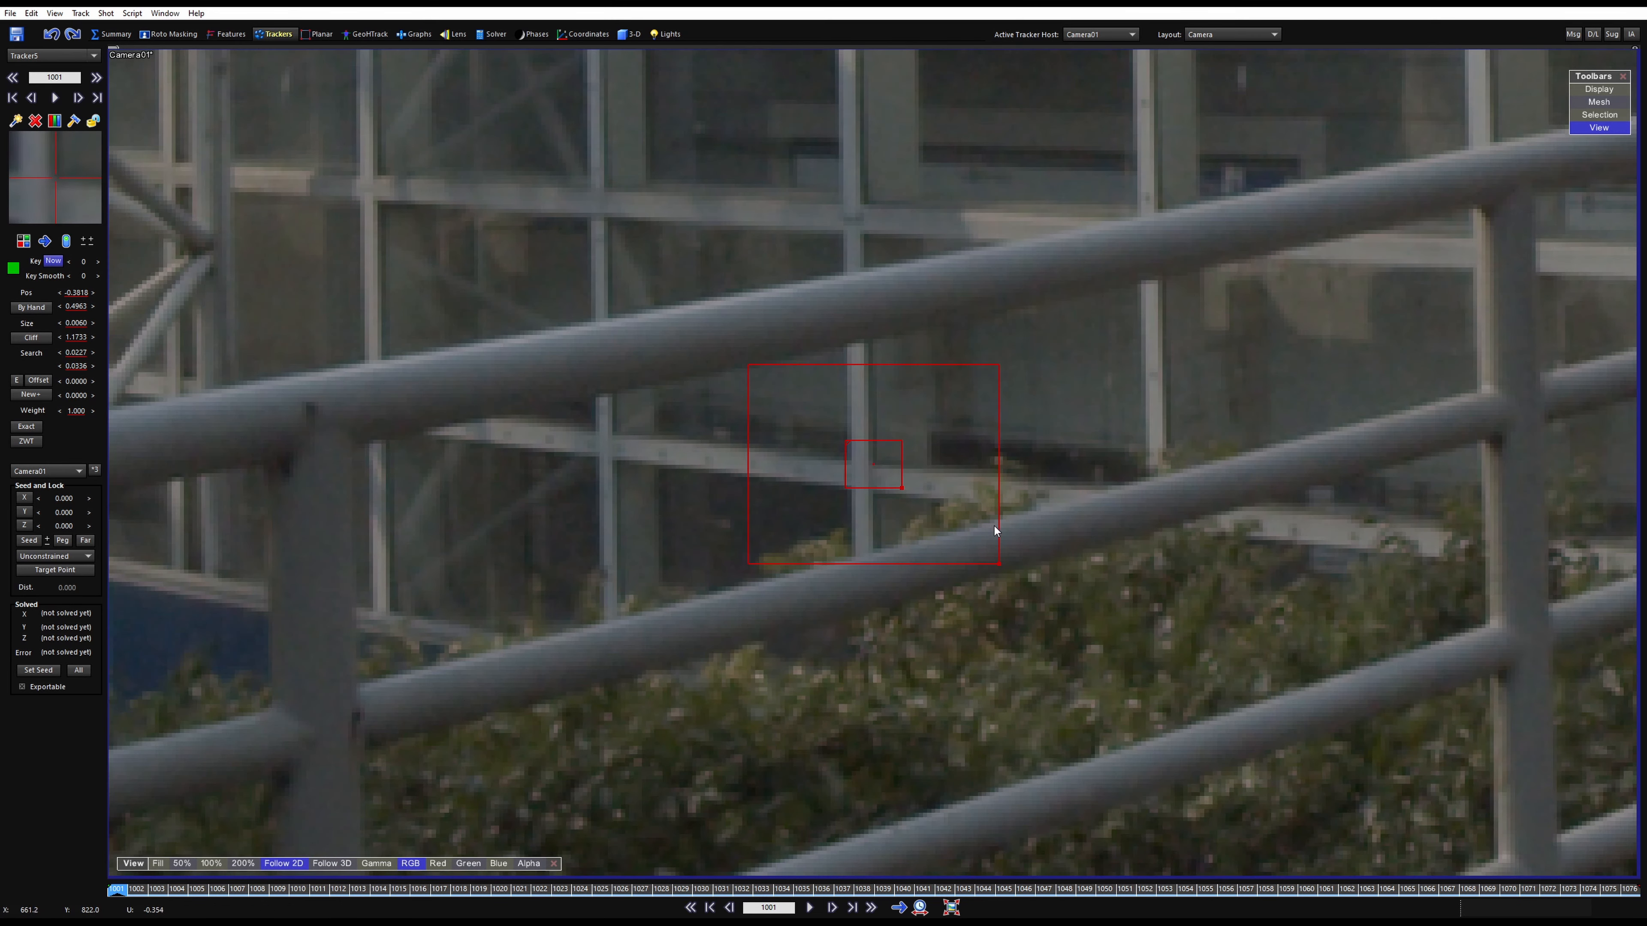
pyautogui.press('space')
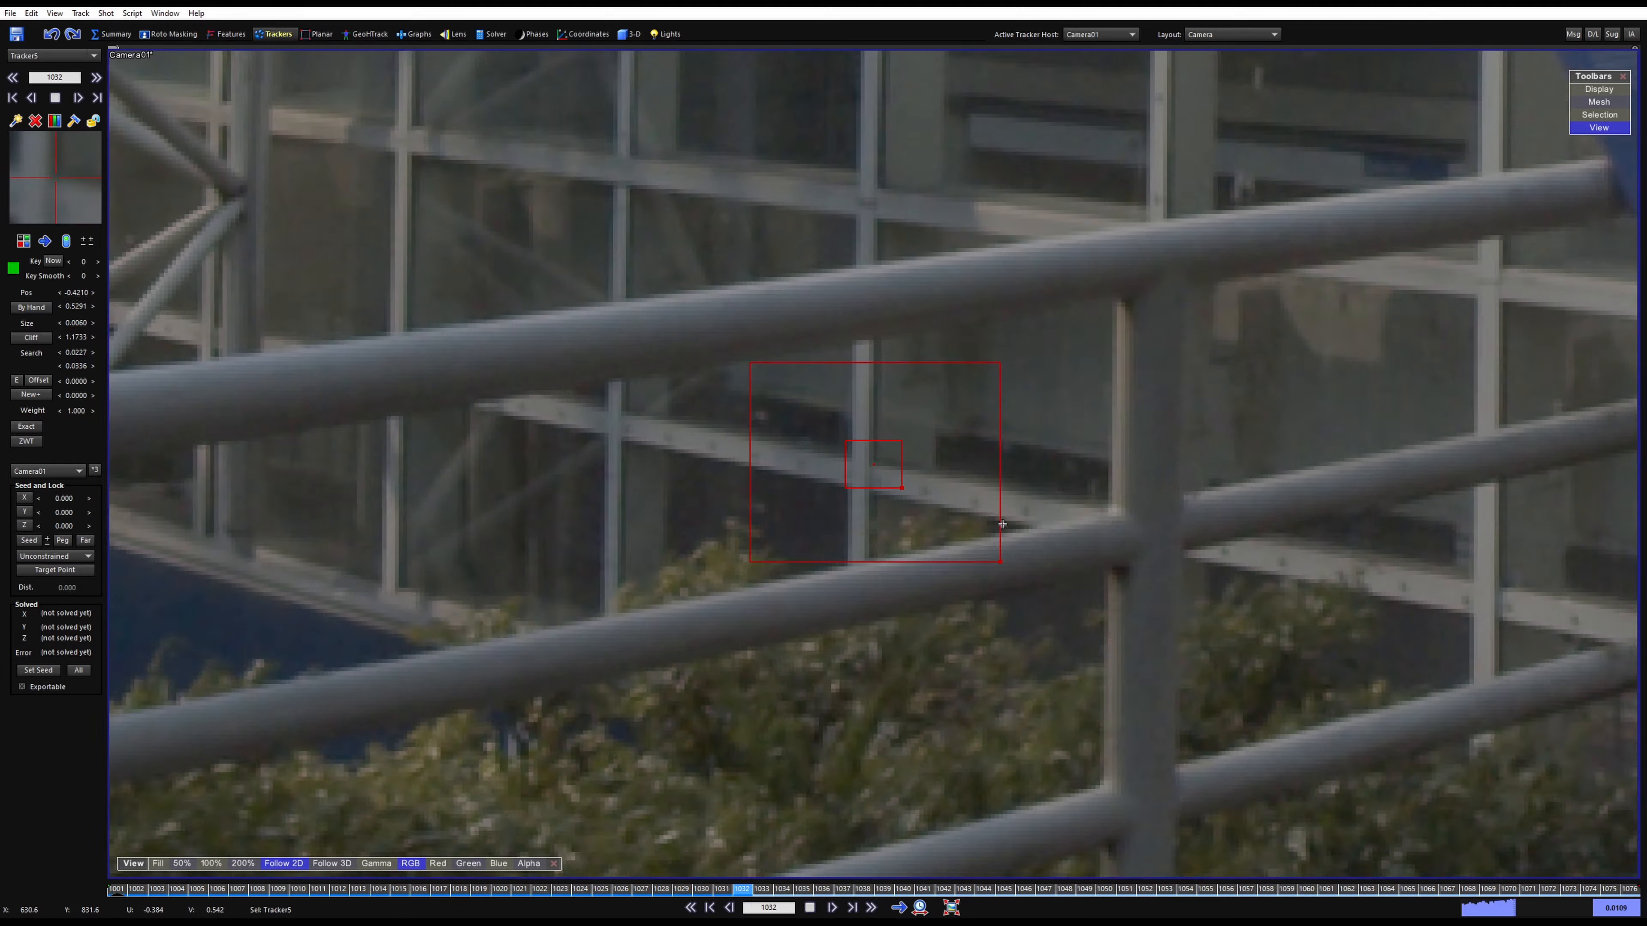
pyautogui.press('space')
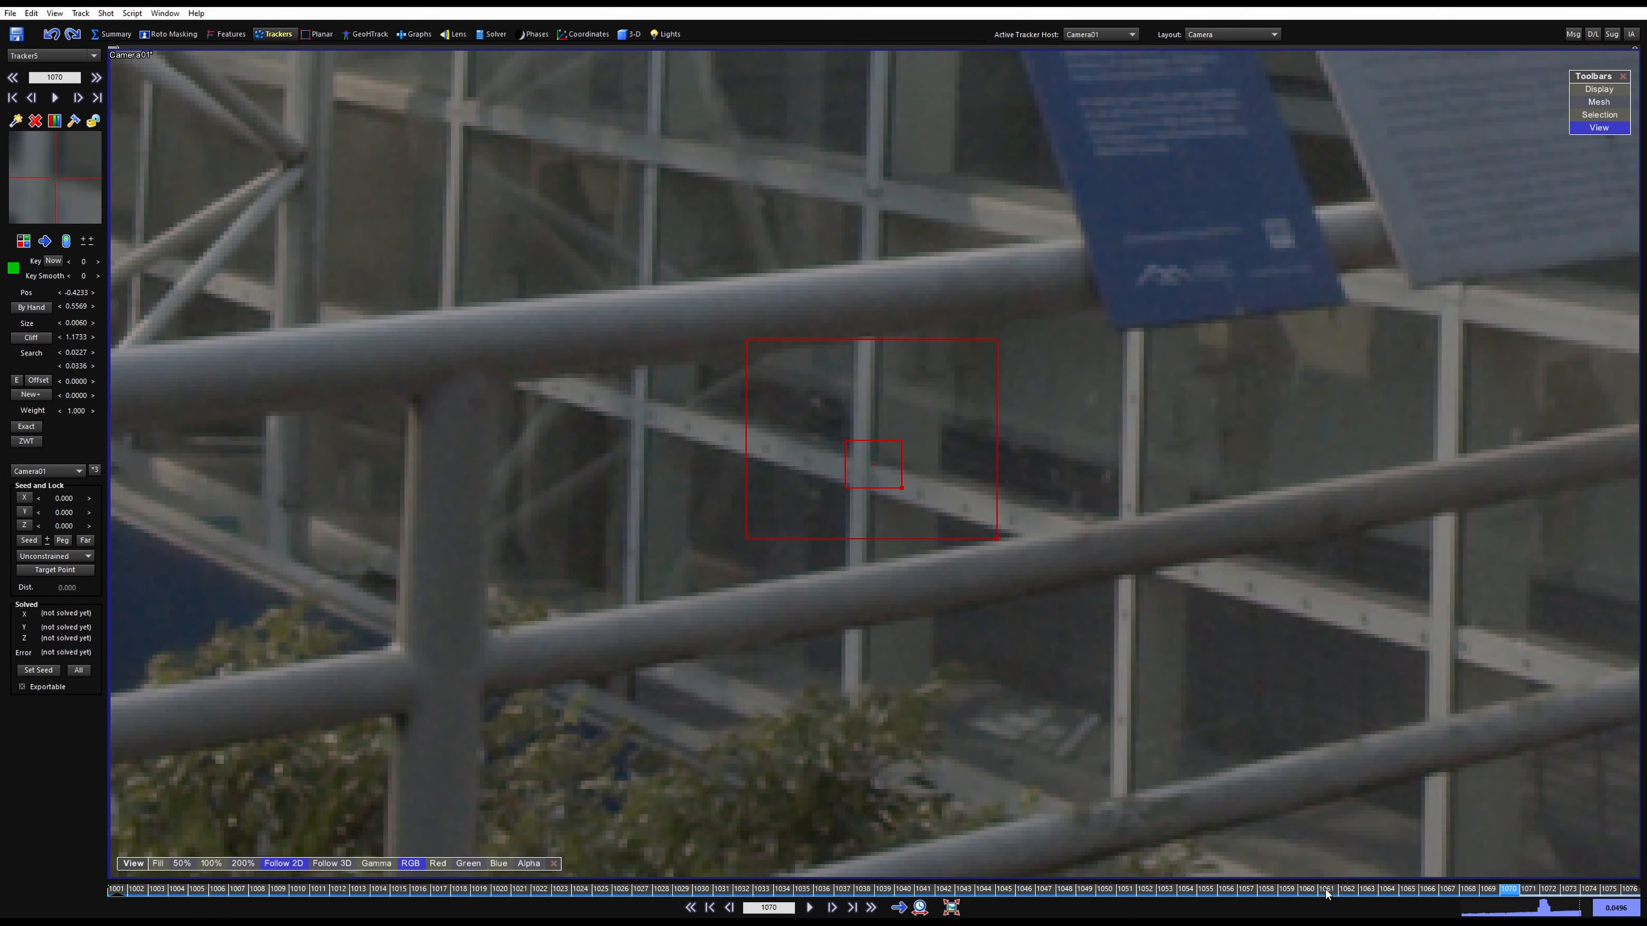
# Examine the fifth tracker frame by frame around frames 1045 to 1047, where the railing post passes in front of the joint
pyautogui.moveTo(1326, 894); pyautogui.dragTo(1031, 861)
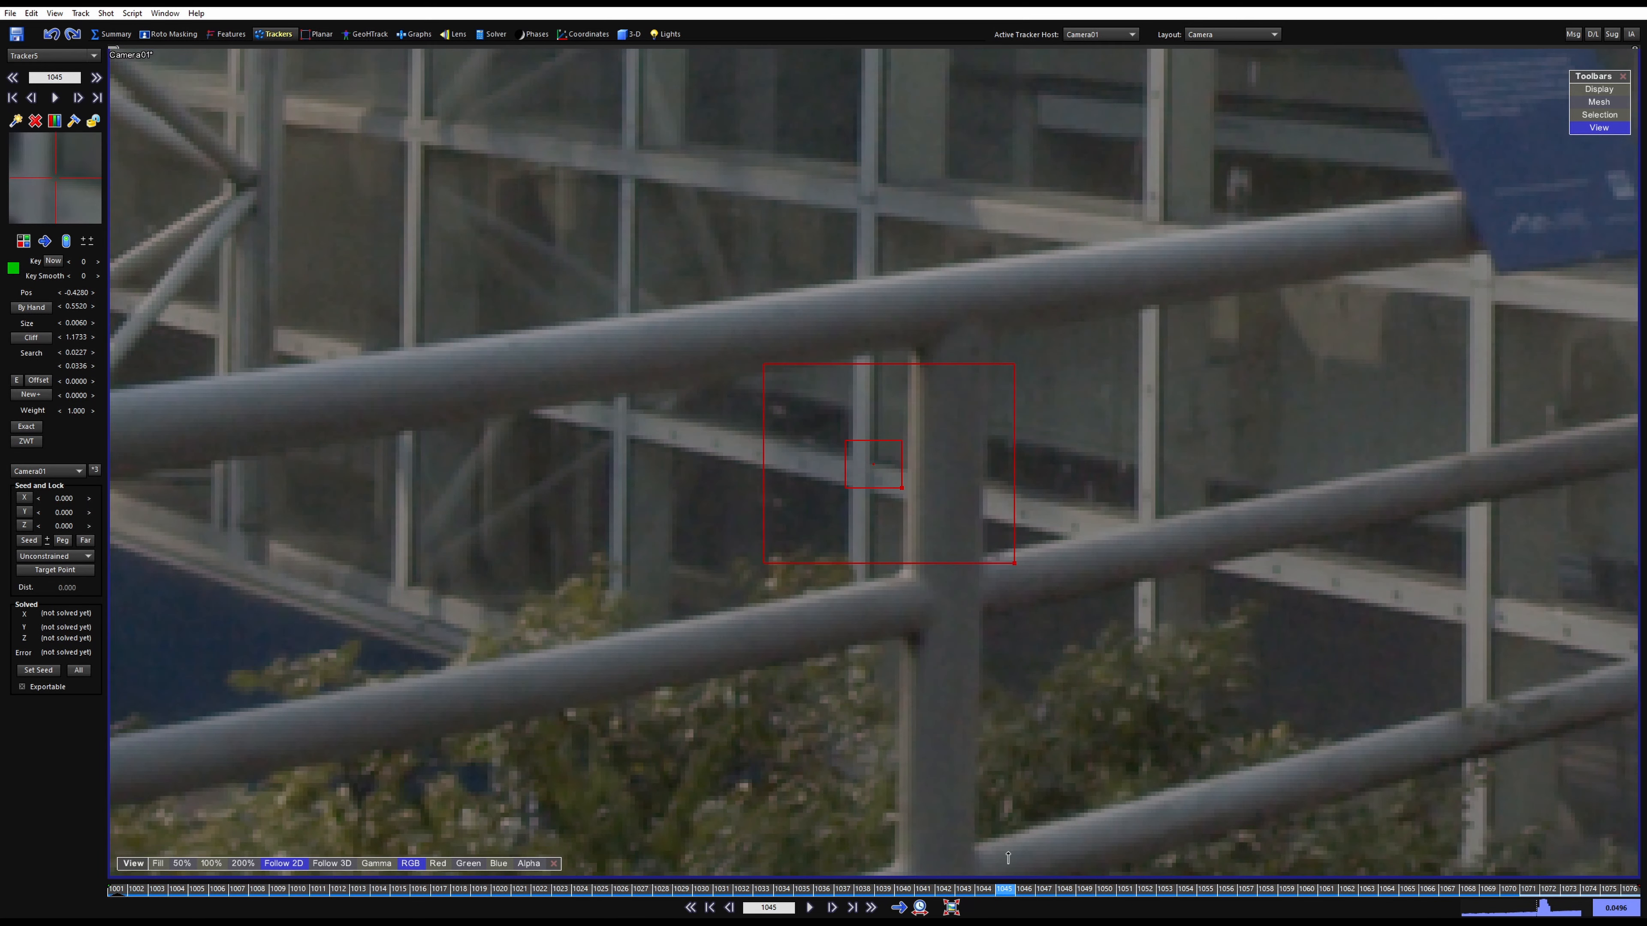
pyautogui.press('Left')
pyautogui.press('Right')
pyautogui.press('Right')
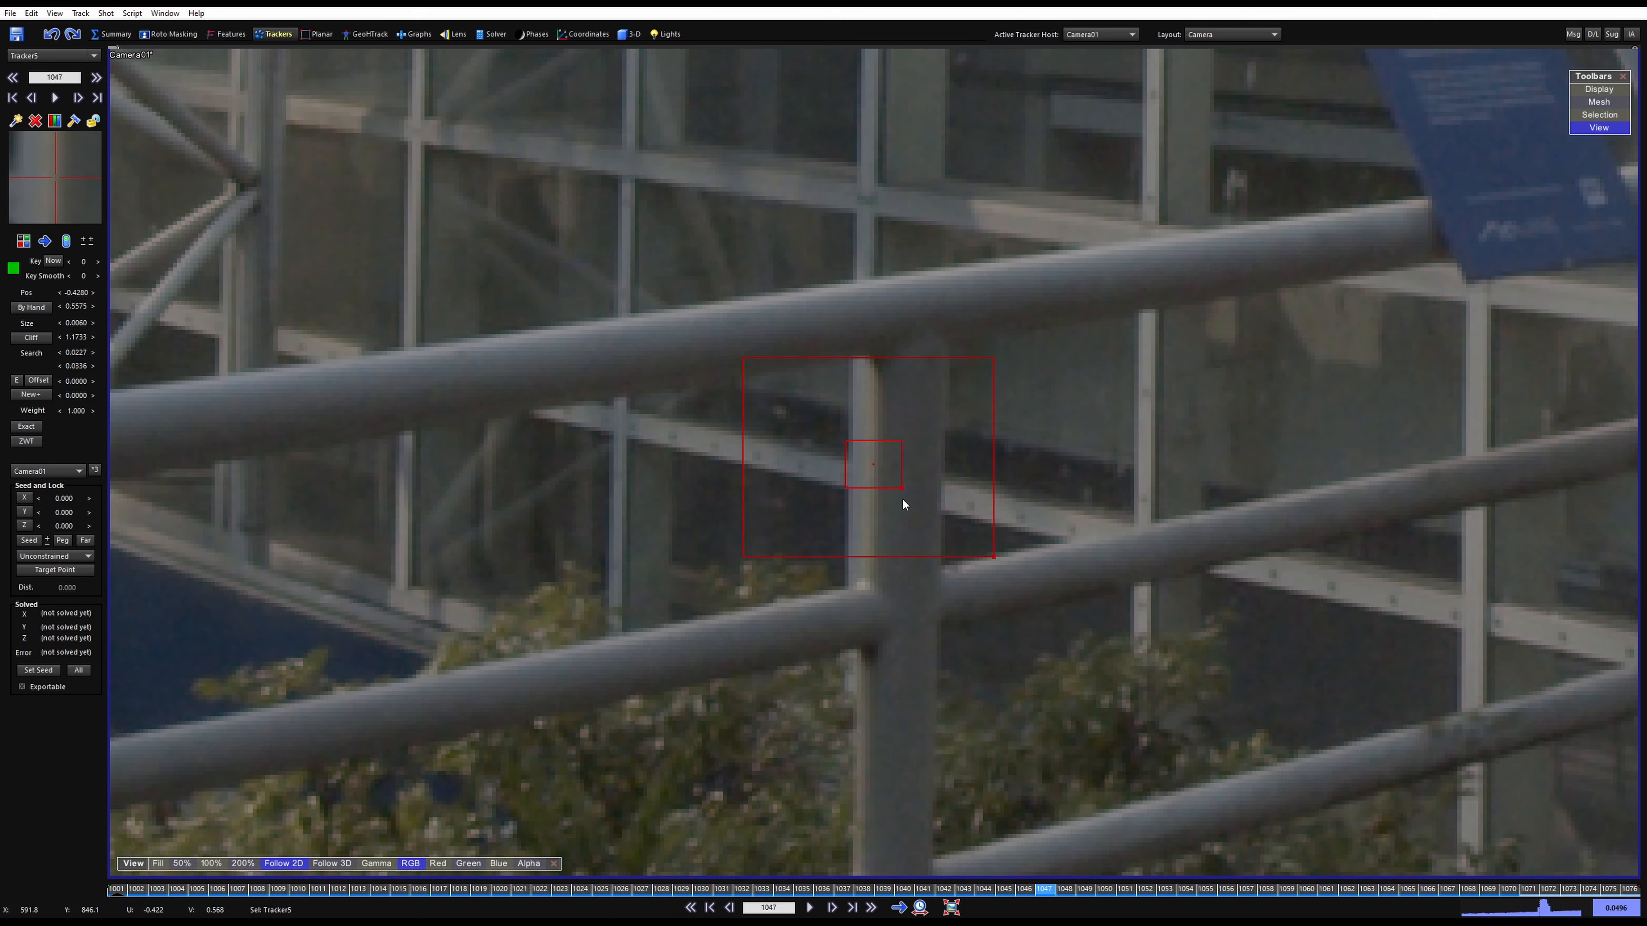
pyautogui.press('Left')
pyautogui.press('Right')
pyautogui.press('Left')
pyautogui.press('Right')
pyautogui.press('Left')
pyautogui.press('Right')
pyautogui.press('Left')
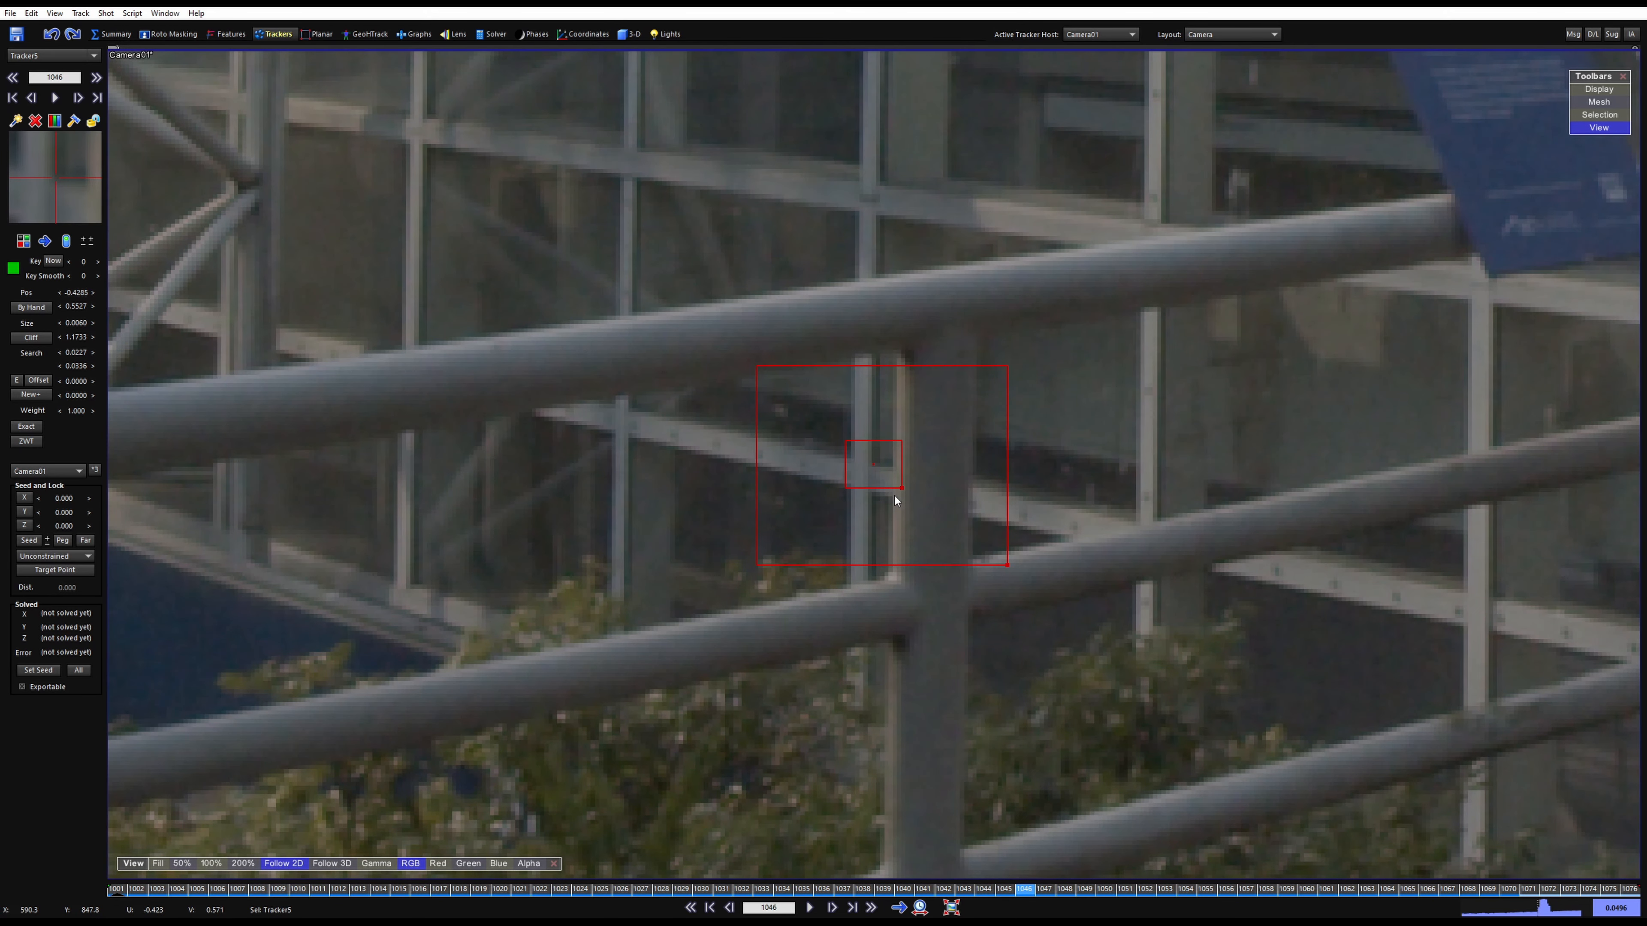
pyautogui.press('Right')
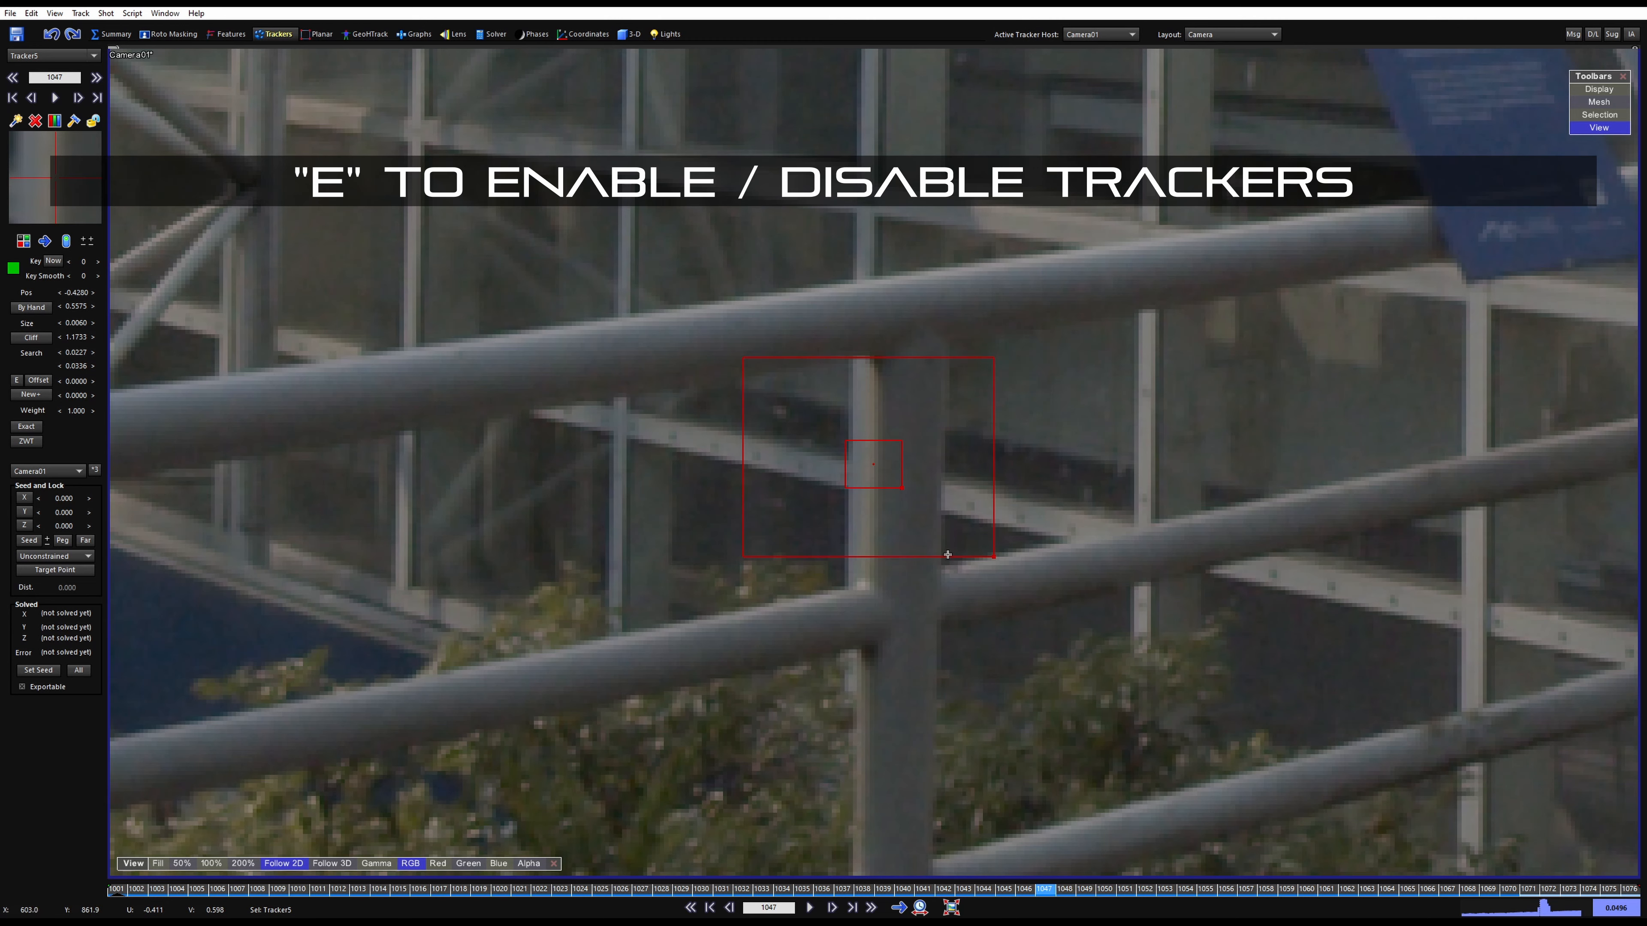
# Disable the fifth tracker from frame 1047, where the railing post covers the joint, and check the cutoff against frame 1046
pyautogui.press('e')
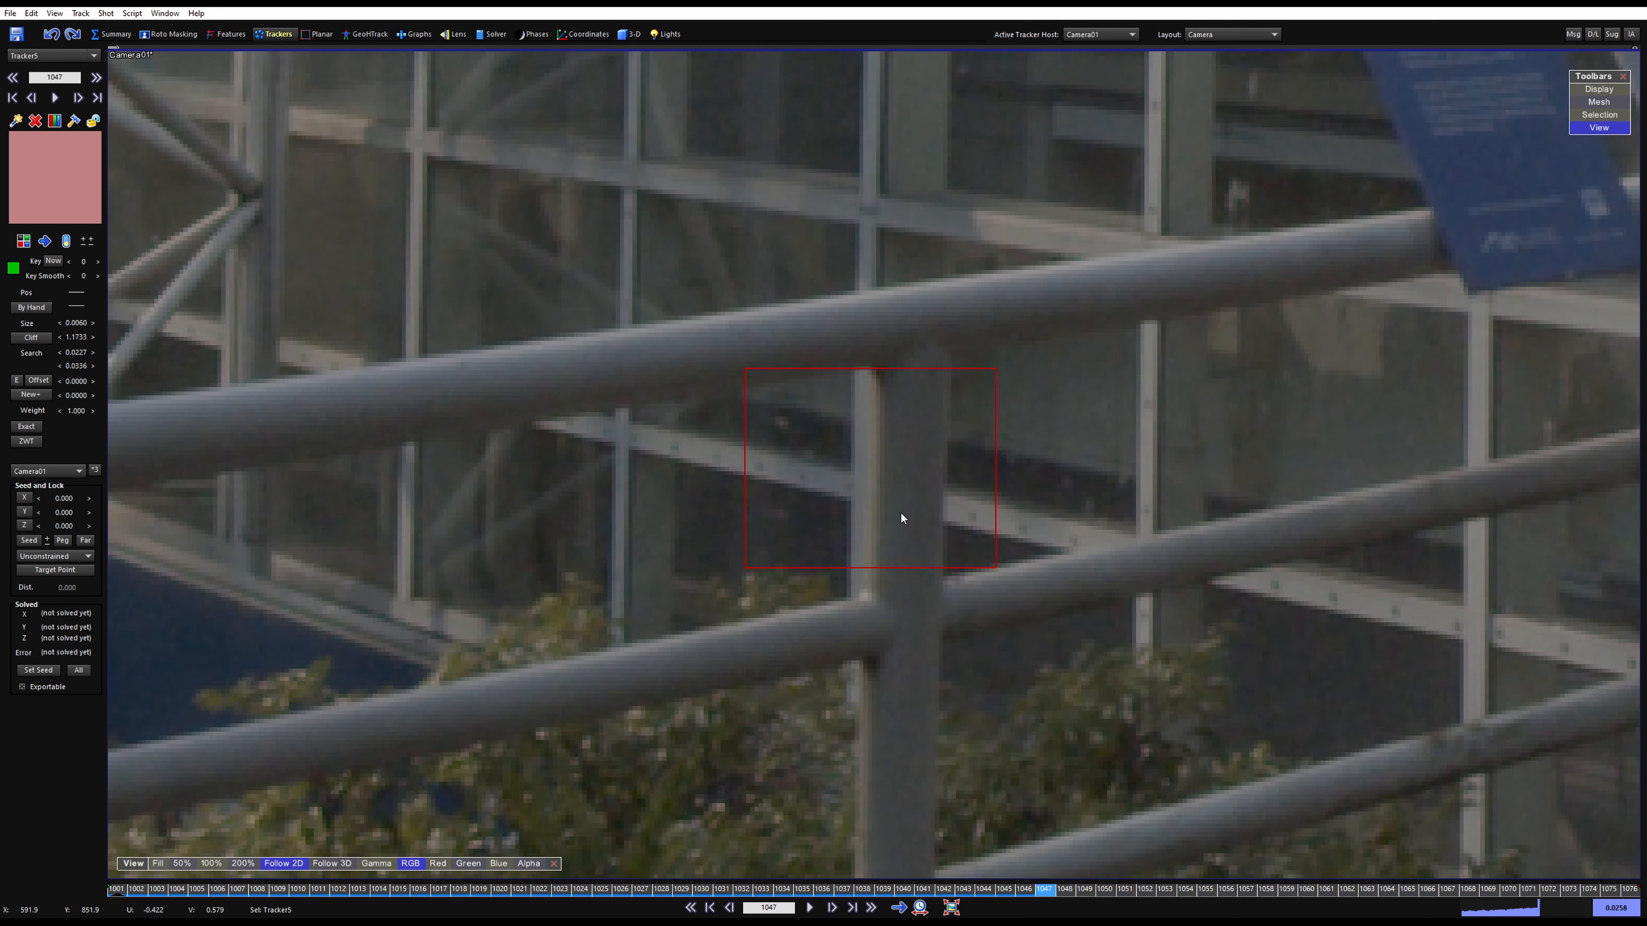
pyautogui.moveTo(1084, 892); pyautogui.dragTo(1062, 893)
pyautogui.press('Left')
pyautogui.press('Left')
pyautogui.press('Left')
pyautogui.press('Left')
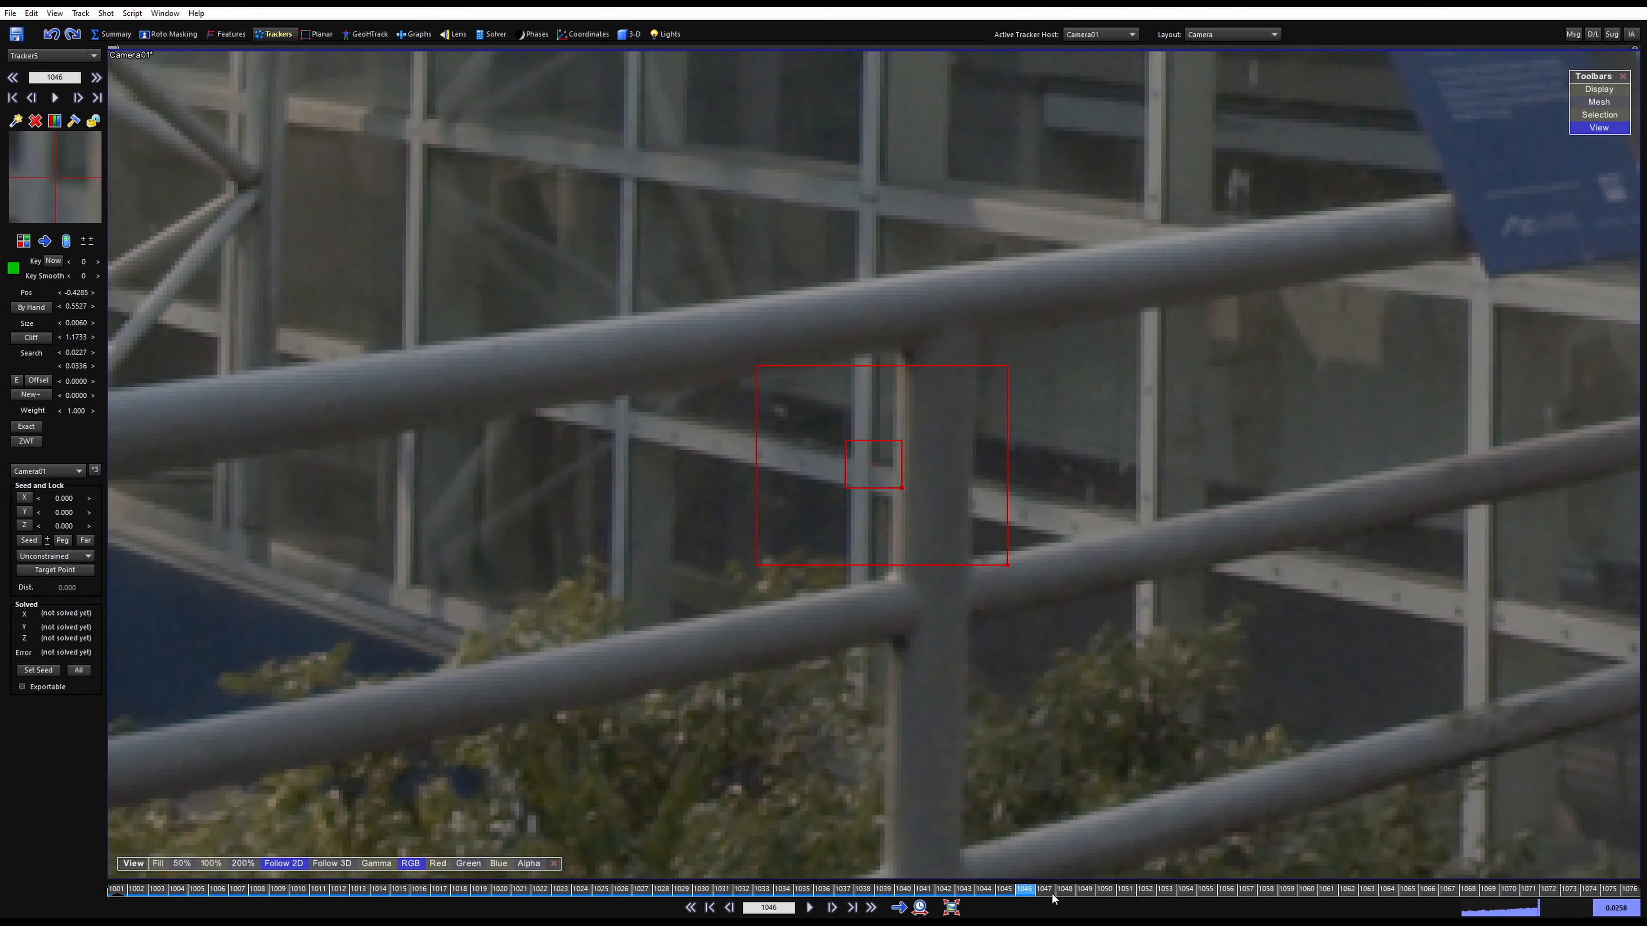
# Step through frames 1046 to 1056 to examine when the fifth tracker's joint re-emerges from behind the railing post
pyautogui.press('Right')
pyautogui.press('Right')
pyautogui.press('Right')
pyautogui.press('Right')
pyautogui.press('Right')
pyautogui.press('Left')
pyautogui.press('Left')
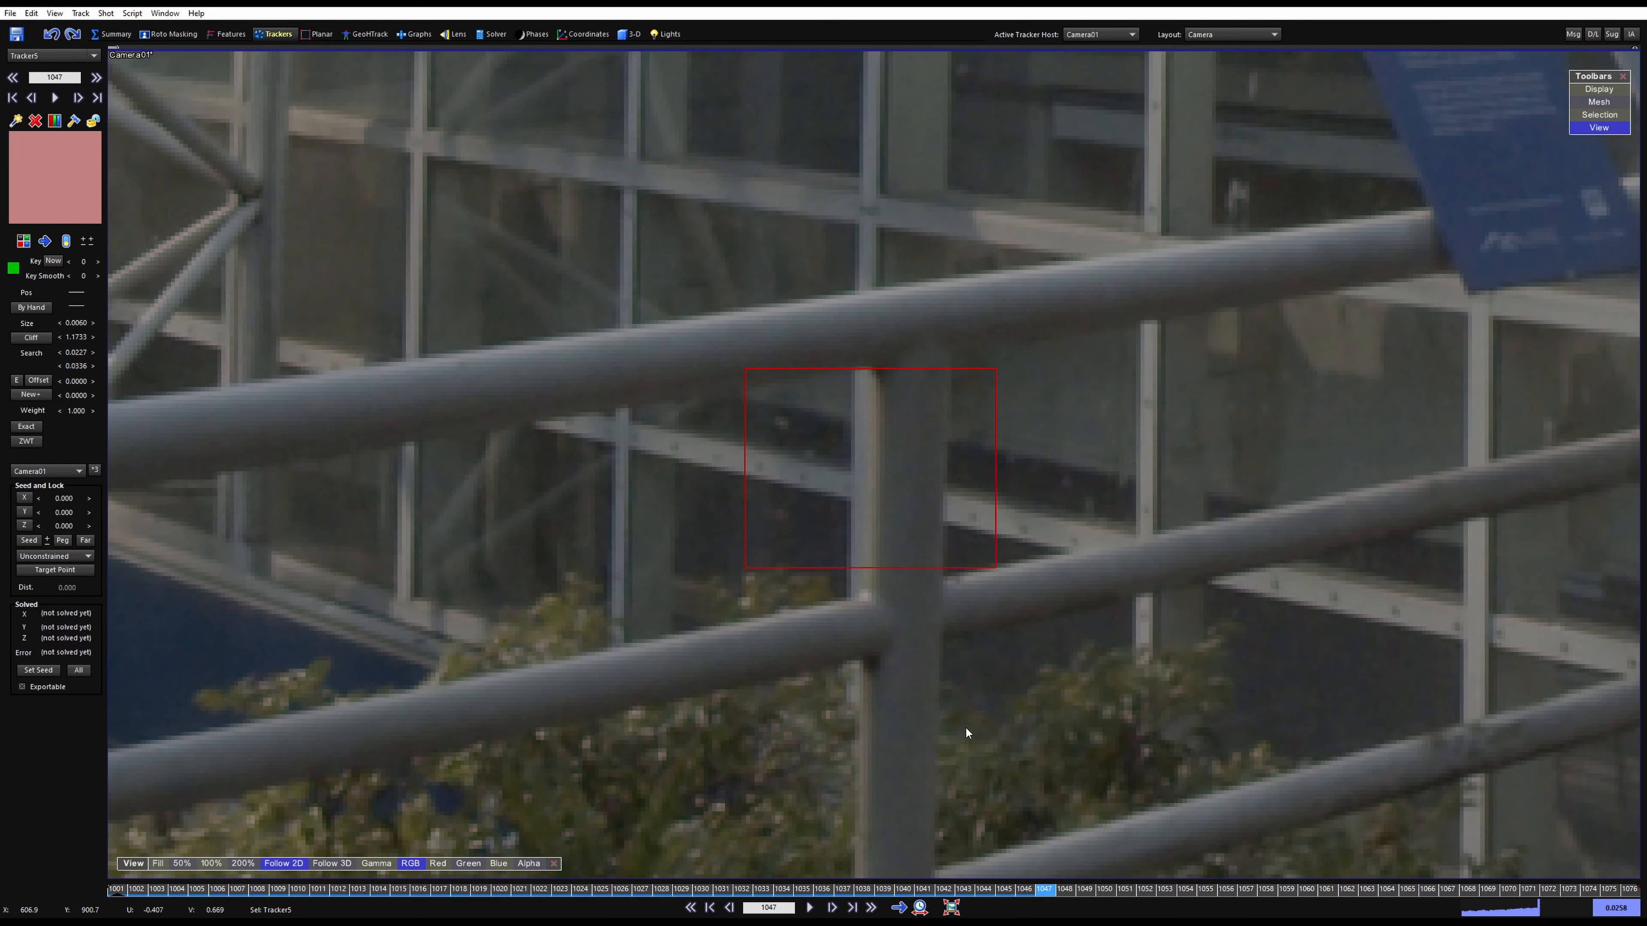
pyautogui.press('Right')
pyautogui.press('Left')
pyautogui.press('Left')
pyautogui.press('Left')
pyautogui.press('Left')
pyautogui.press('Right')
pyautogui.press('Right')
pyautogui.press('Right')
pyautogui.press('Right')
pyautogui.press('Right')
pyautogui.press('Right')
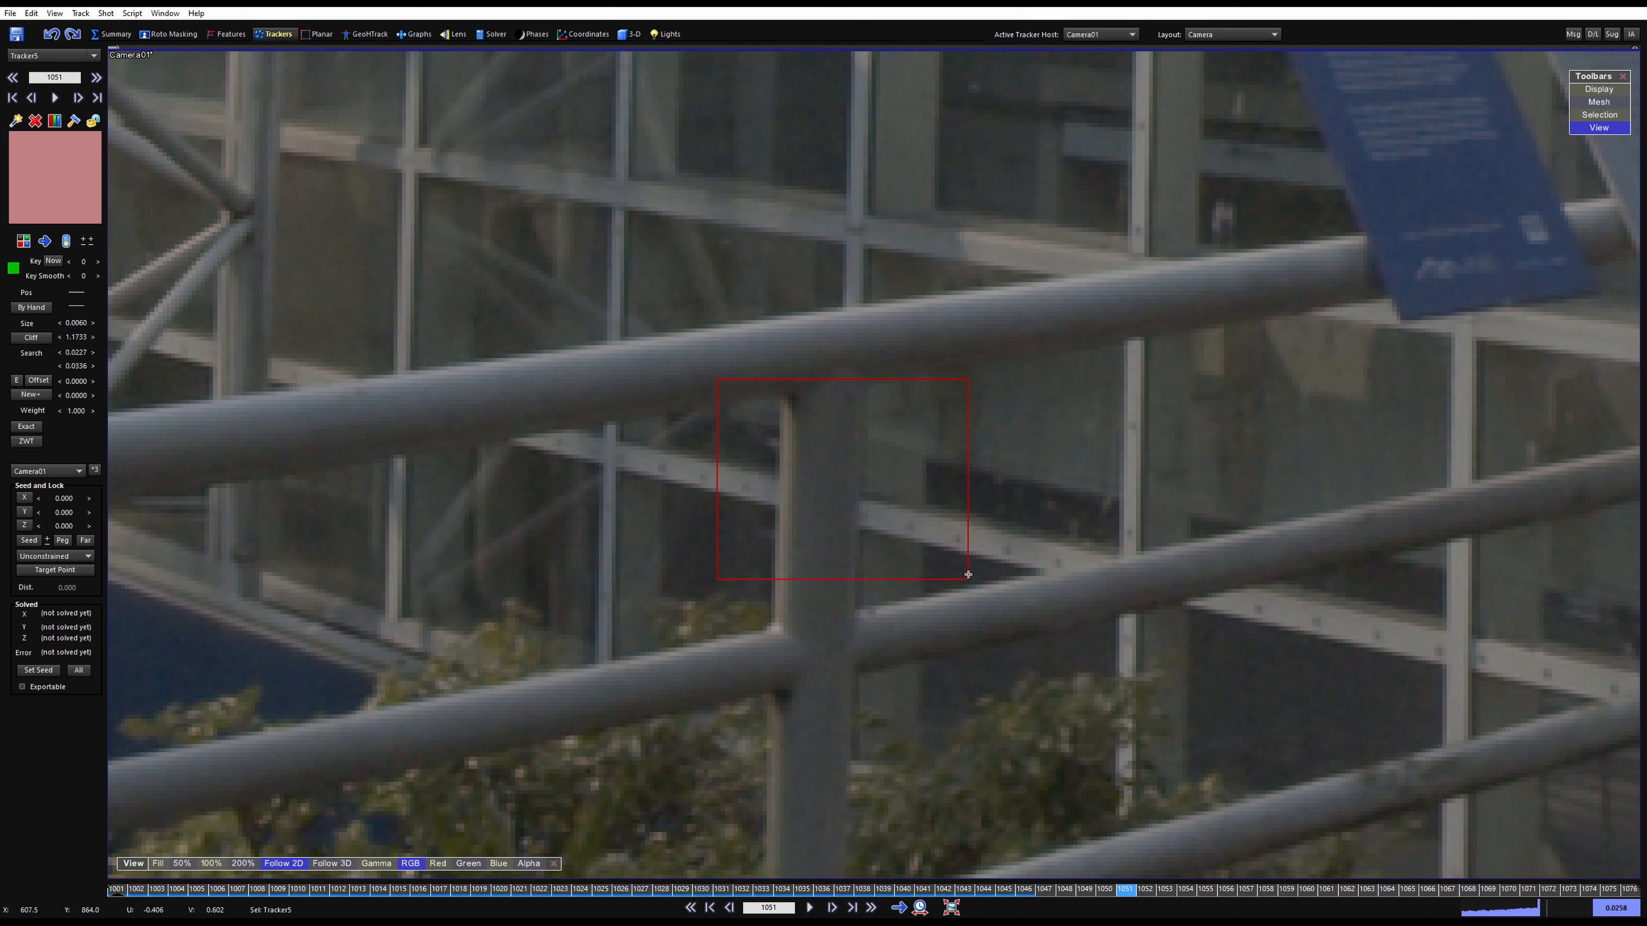
pyautogui.press('Right')
pyautogui.press('Right')
pyautogui.press('Right')
pyautogui.press('Right')
pyautogui.press('Right')
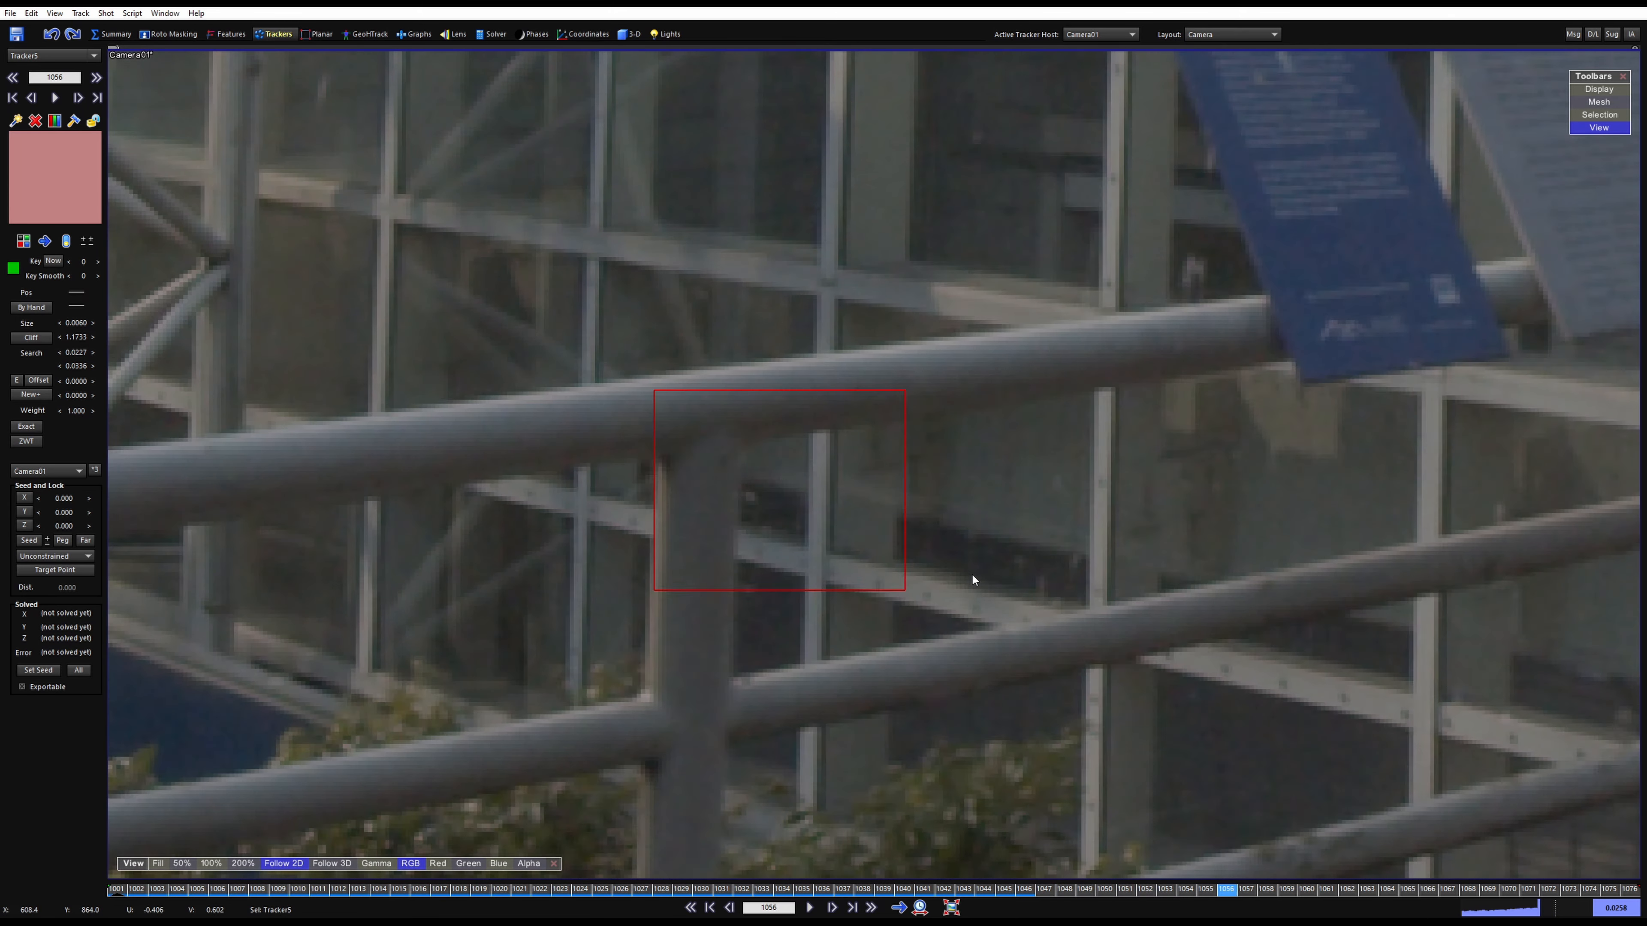
pyautogui.press('Left')
pyautogui.press('Left')
pyautogui.press('Left')
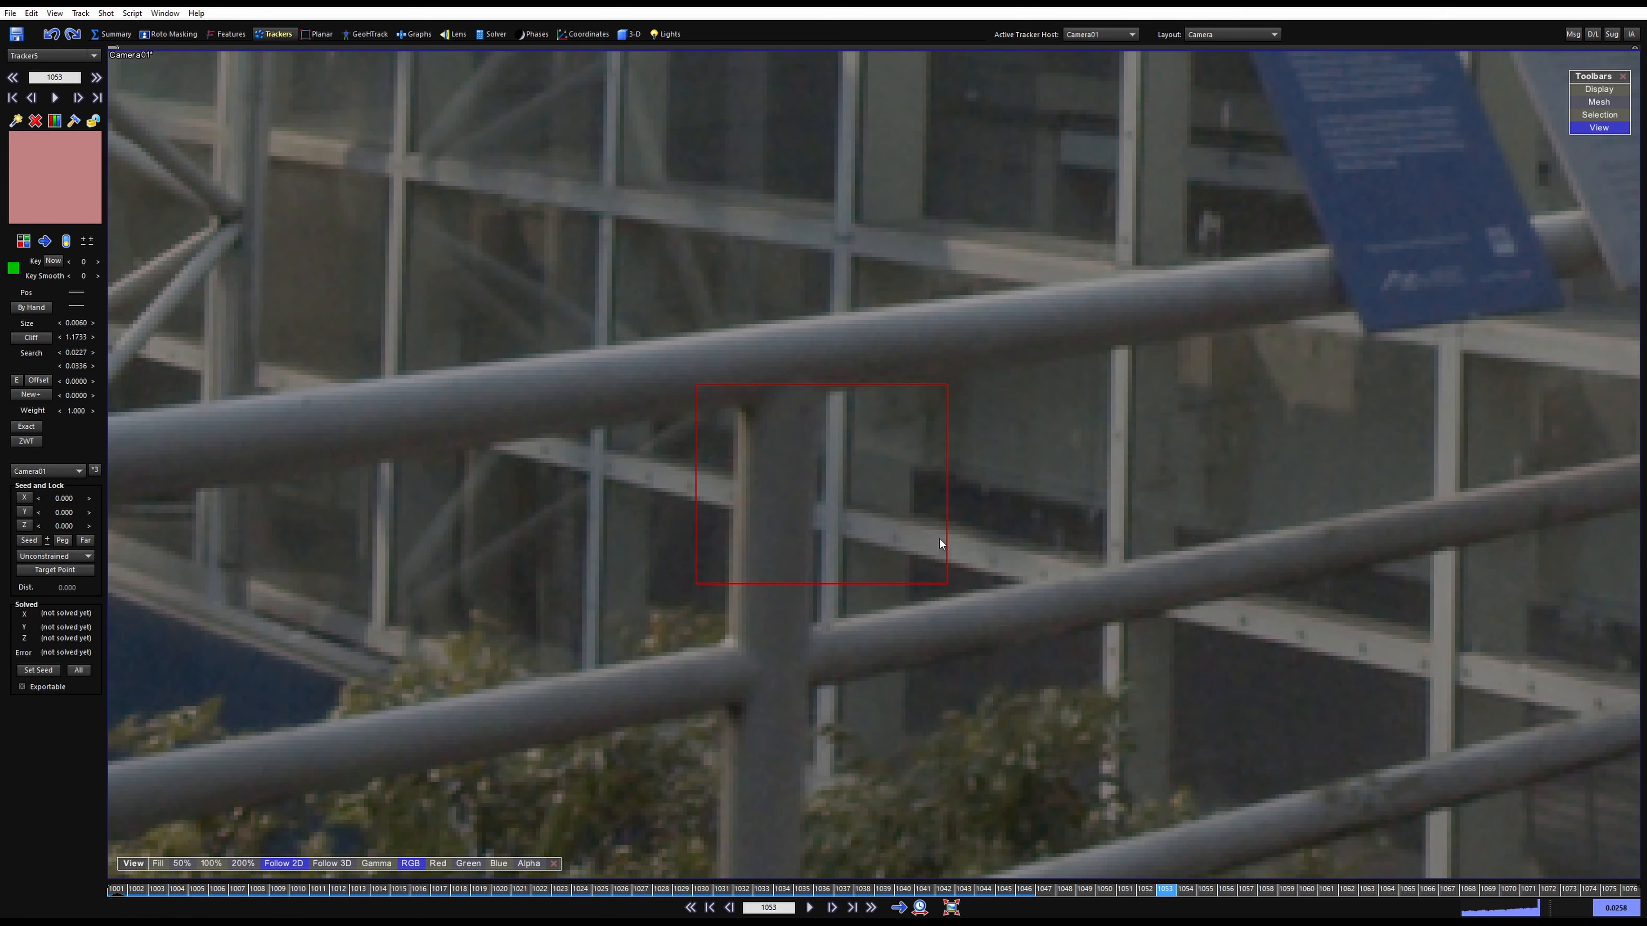
# At frame 1053, place the disabled fifth tracker back on its lower mullion joint to resume tracking
pyautogui.press('Left')
pyautogui.press('Right')
pyautogui.click(841, 532)
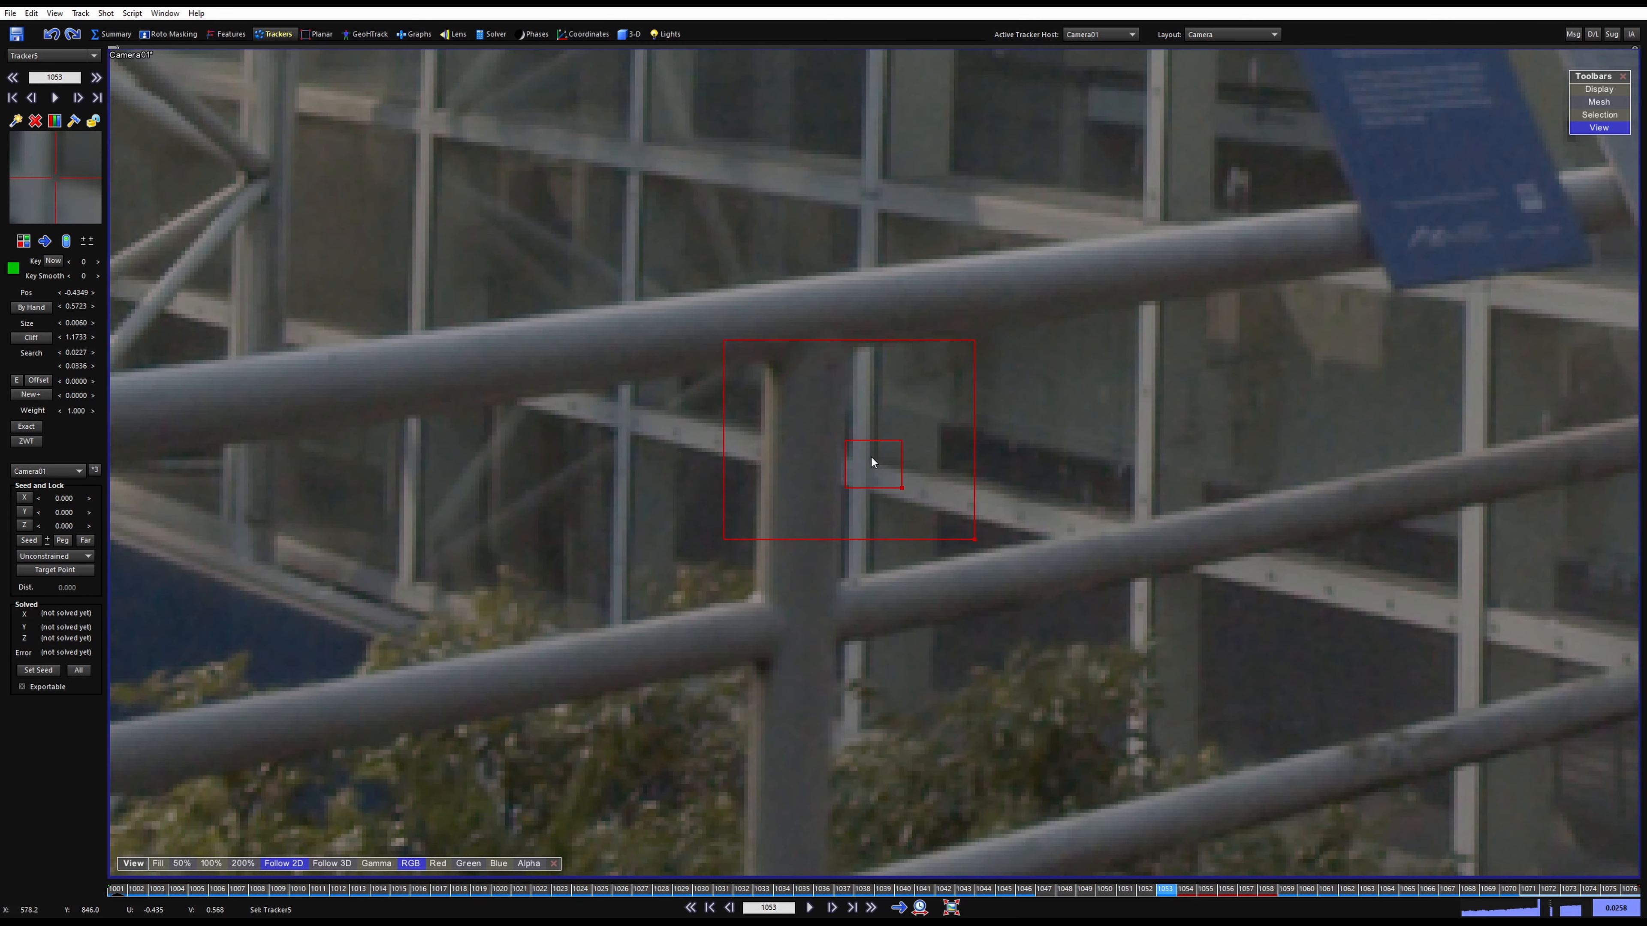
# Track the fifth tracker forward frame by frame from 1053 to frame 1076
pyautogui.press('Right')
pyautogui.press('Right')
pyautogui.press('Right')
pyautogui.press('Right')
pyautogui.press('Right')
pyautogui.press('Right')
pyautogui.press('Right')
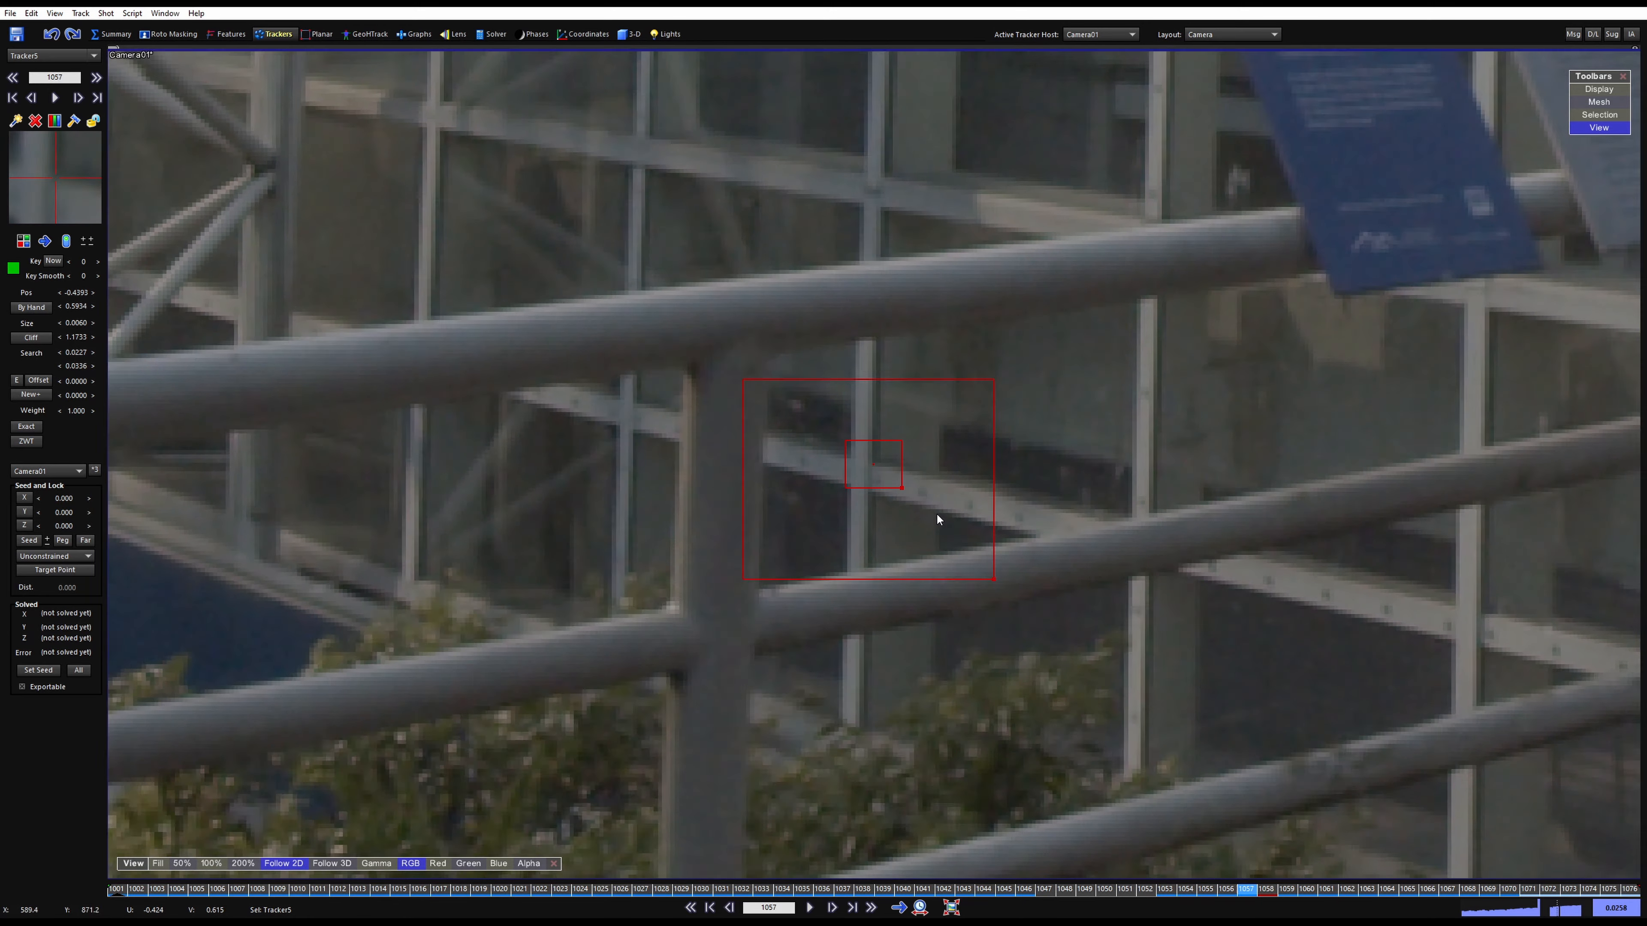
pyautogui.press('Right')
pyautogui.press('Right')
pyautogui.press('Right')
pyautogui.press('Right')
pyautogui.press('Right')
pyautogui.press('Right')
pyautogui.press('Right')
pyautogui.press('Right')
pyautogui.press('Right')
pyautogui.press('Right')
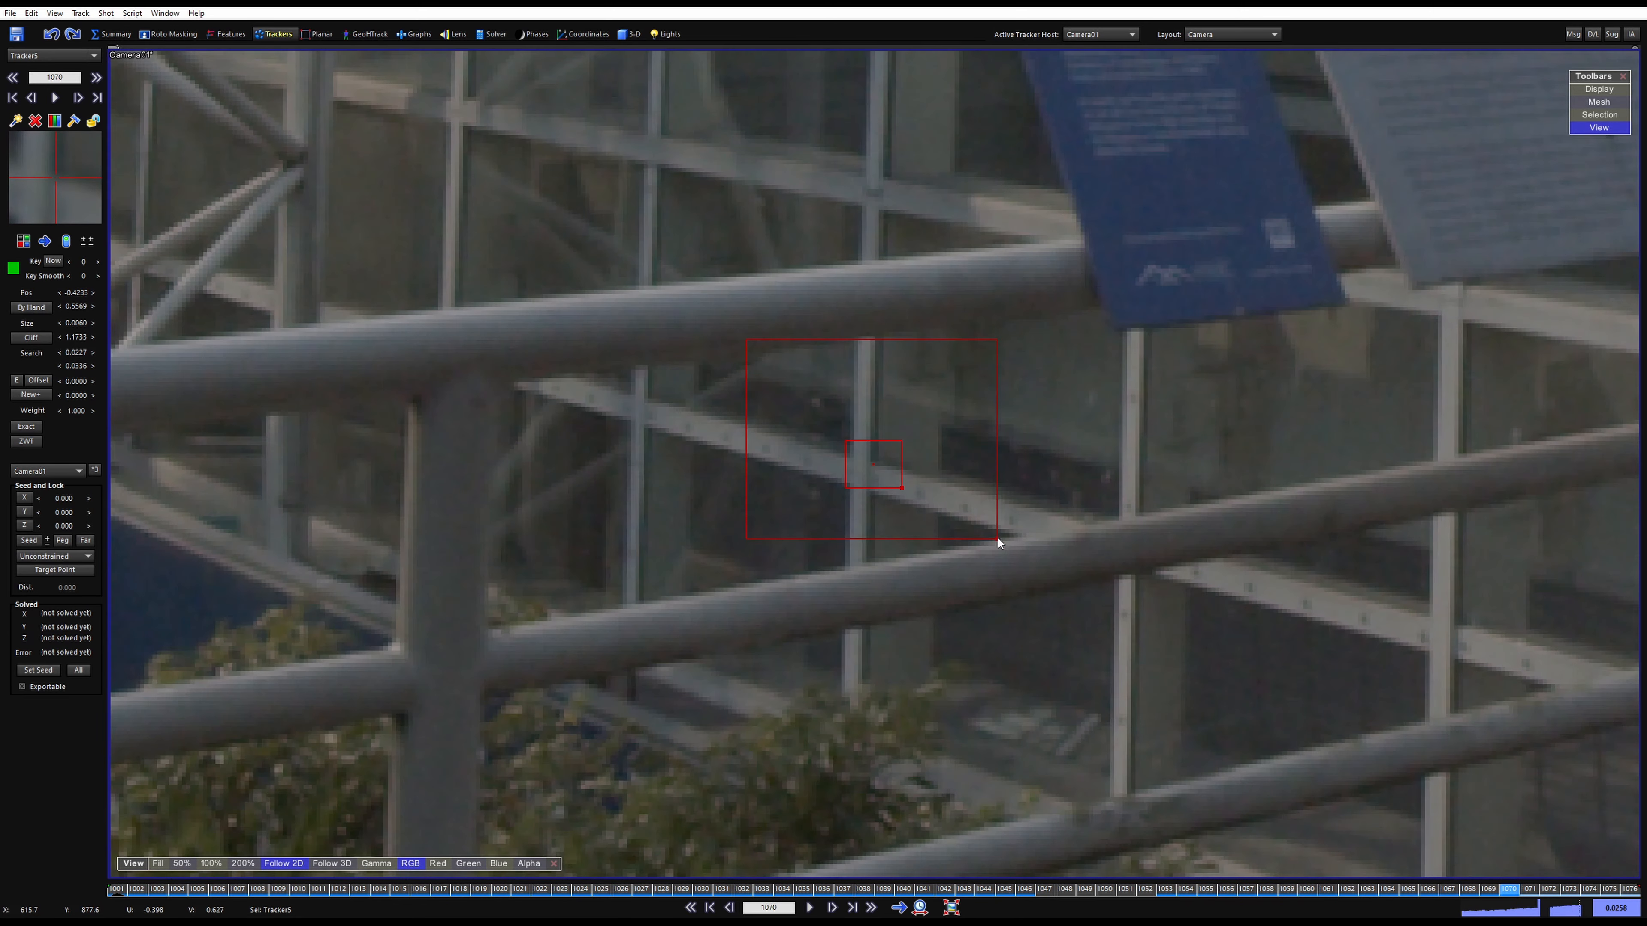
pyautogui.press('Right')
pyautogui.press('Right')
pyautogui.press('Right')
pyautogui.press('Right')
pyautogui.press('Right')
pyautogui.press('Right')
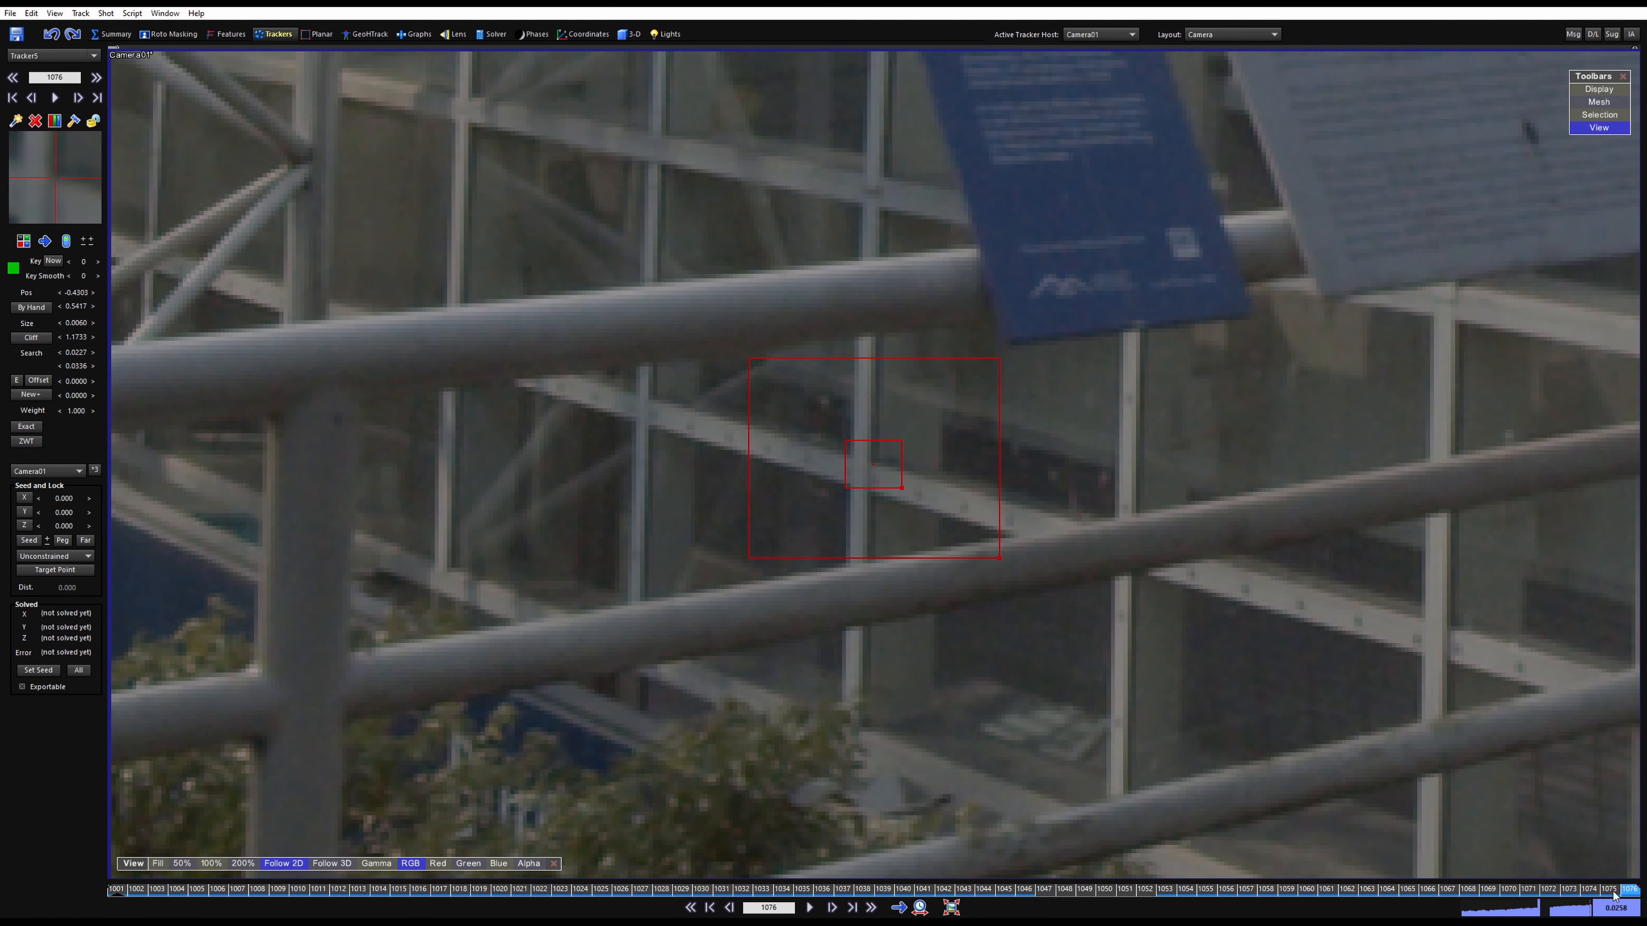
# Scrub and step through frames 1025 to 1033 to check the fifth tracker, and lock it
pyautogui.moveTo(1625, 891); pyautogui.dragTo(603, 838)
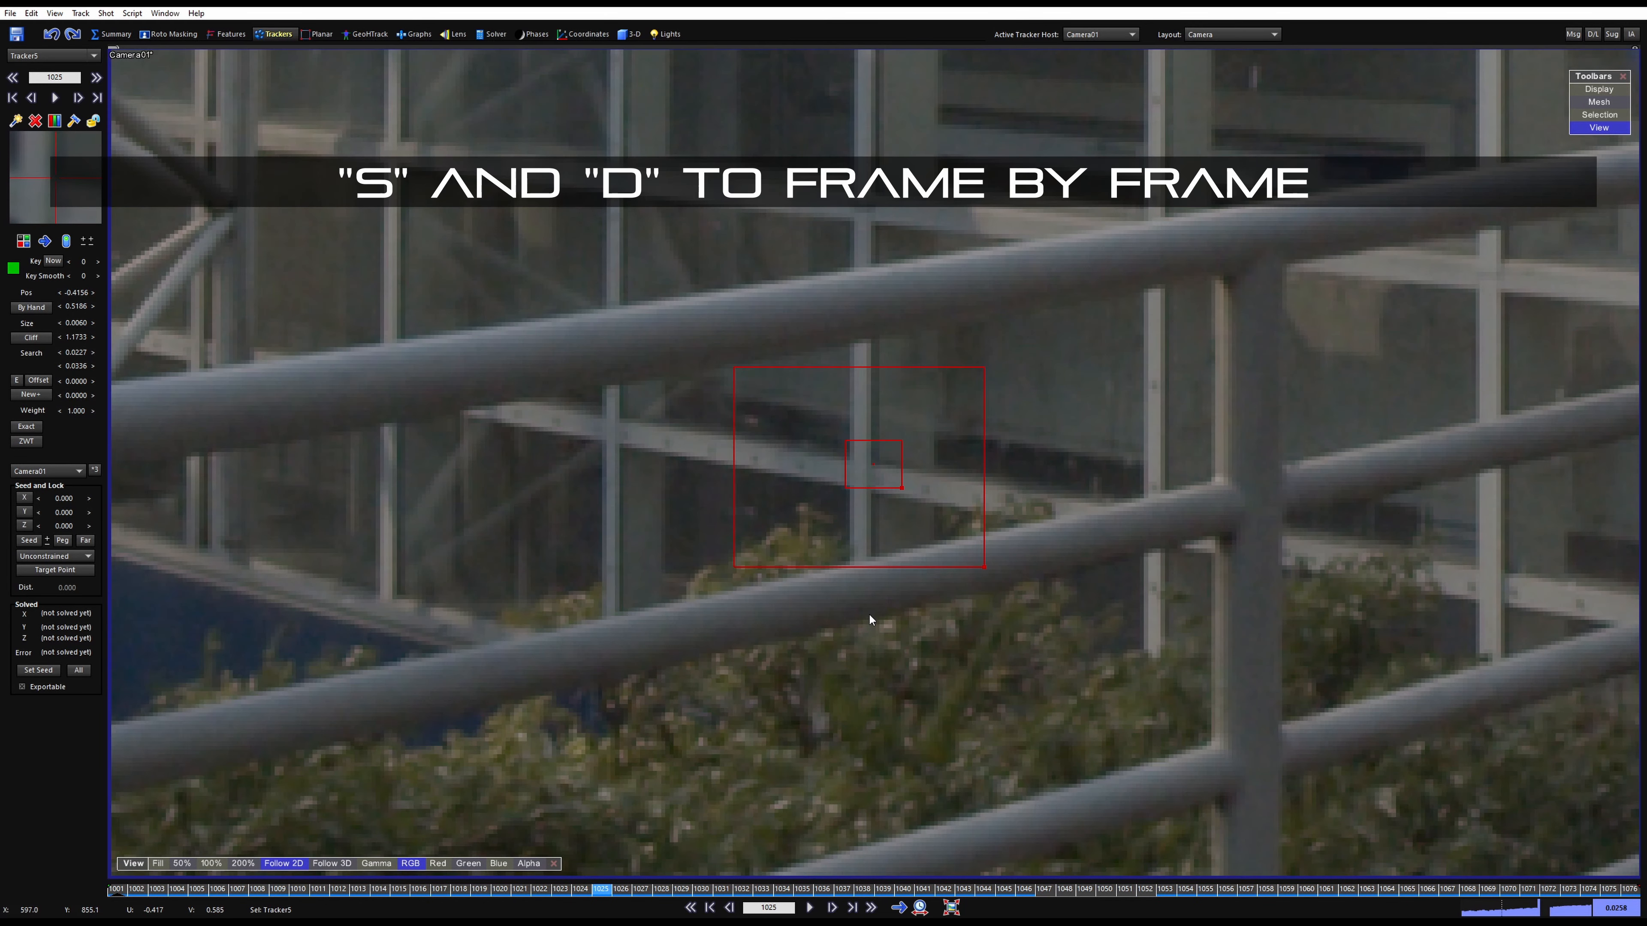
pyautogui.press('d')
pyautogui.press('d')
pyautogui.press('d')
pyautogui.press('d')
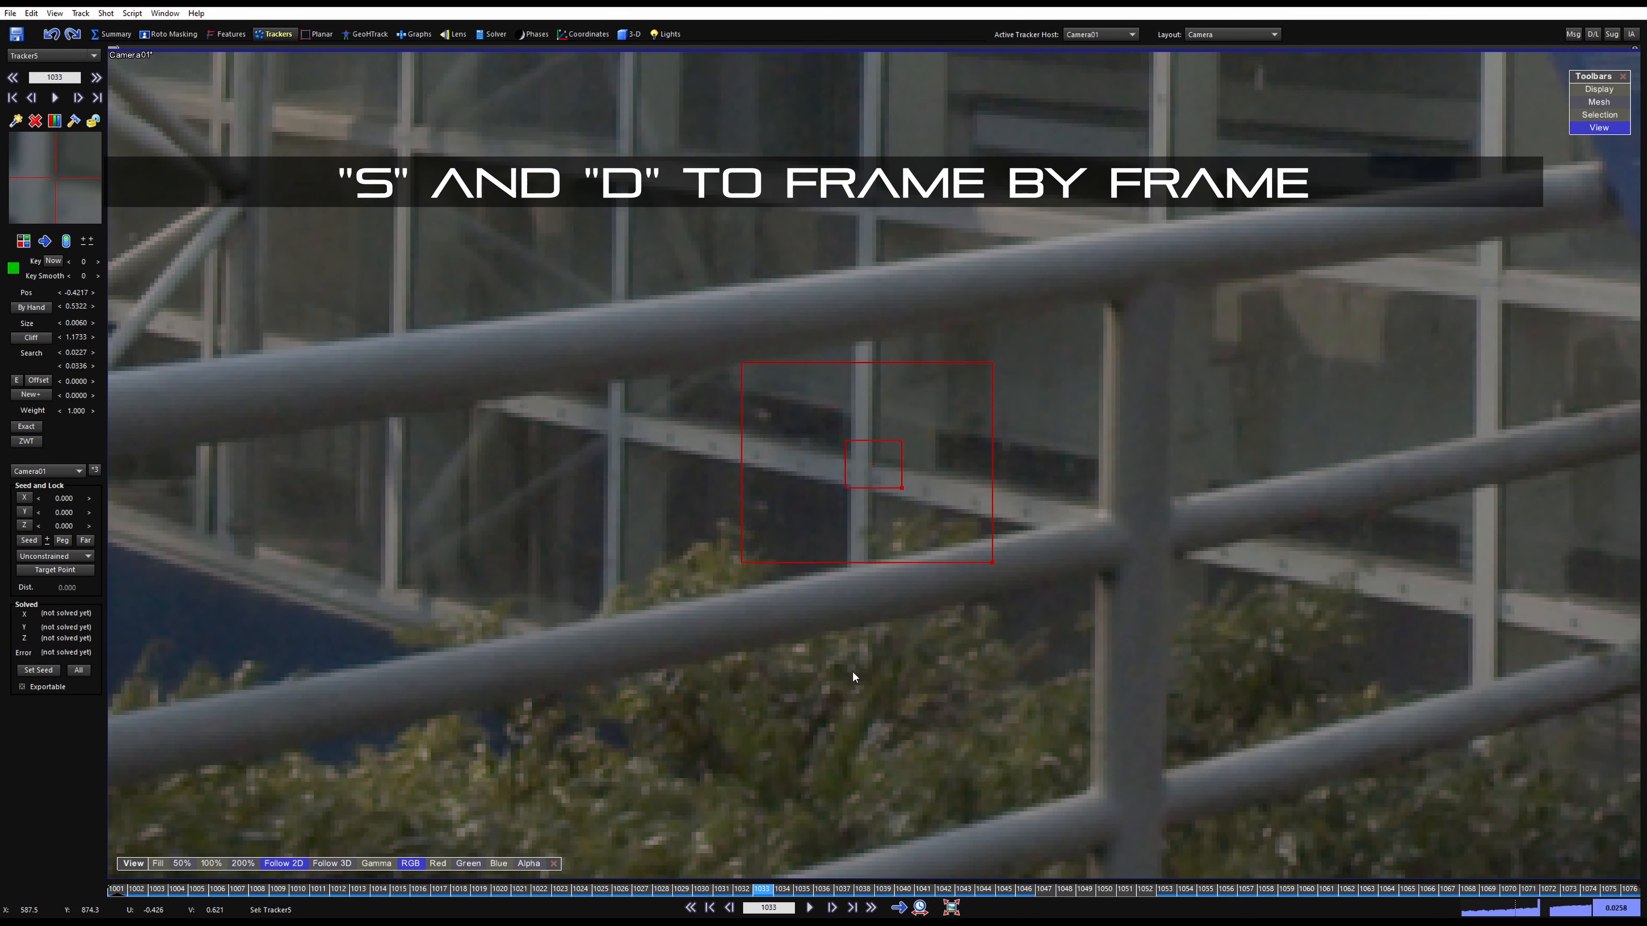
pyautogui.press('s')
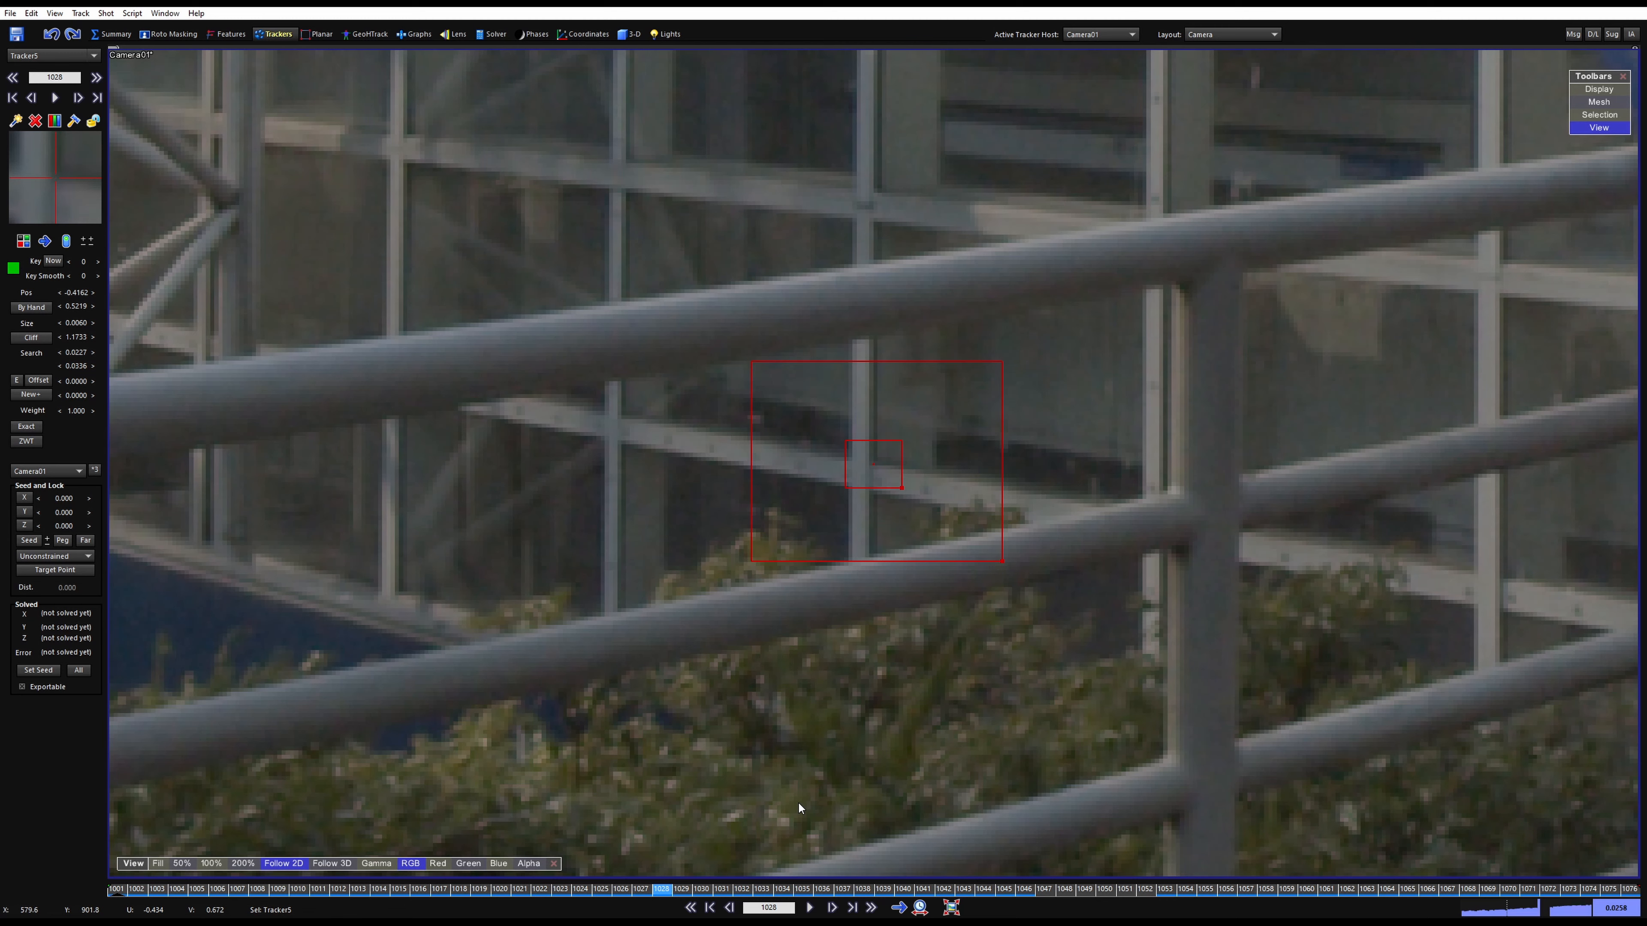
pyautogui.moveTo(689, 889)
pyautogui.mouseDown()
pyautogui.moveTo(1058, 887)
pyautogui.moveTo(697, 887)
pyautogui.moveTo(686, 867)
pyautogui.mouseUp()
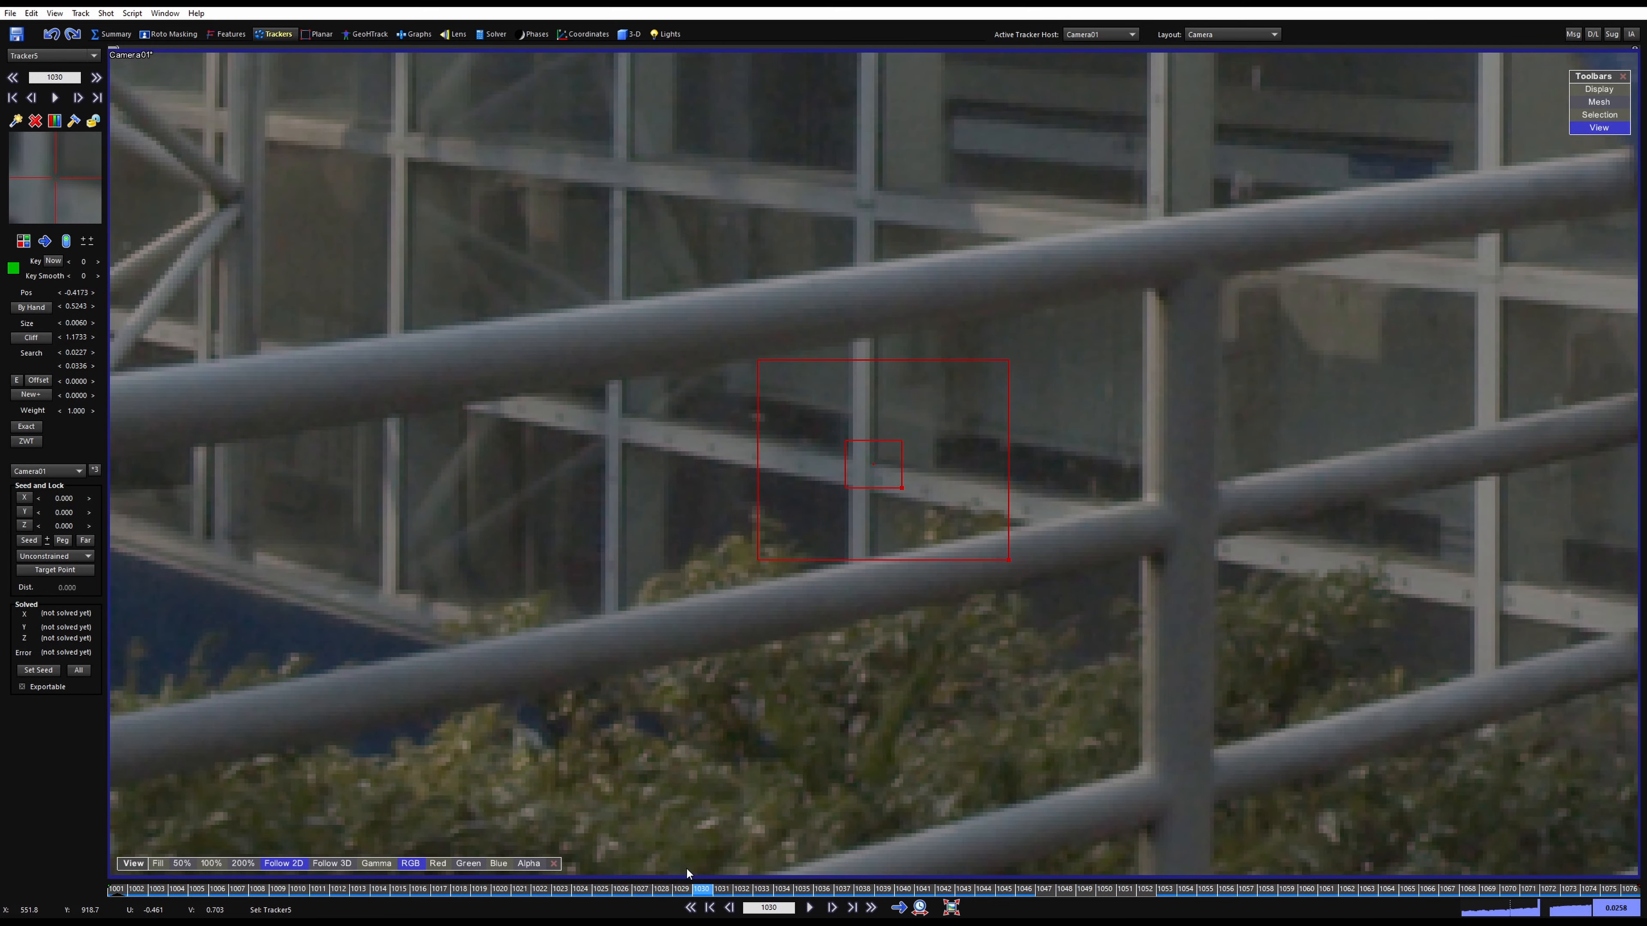
pyautogui.click(679, 890)
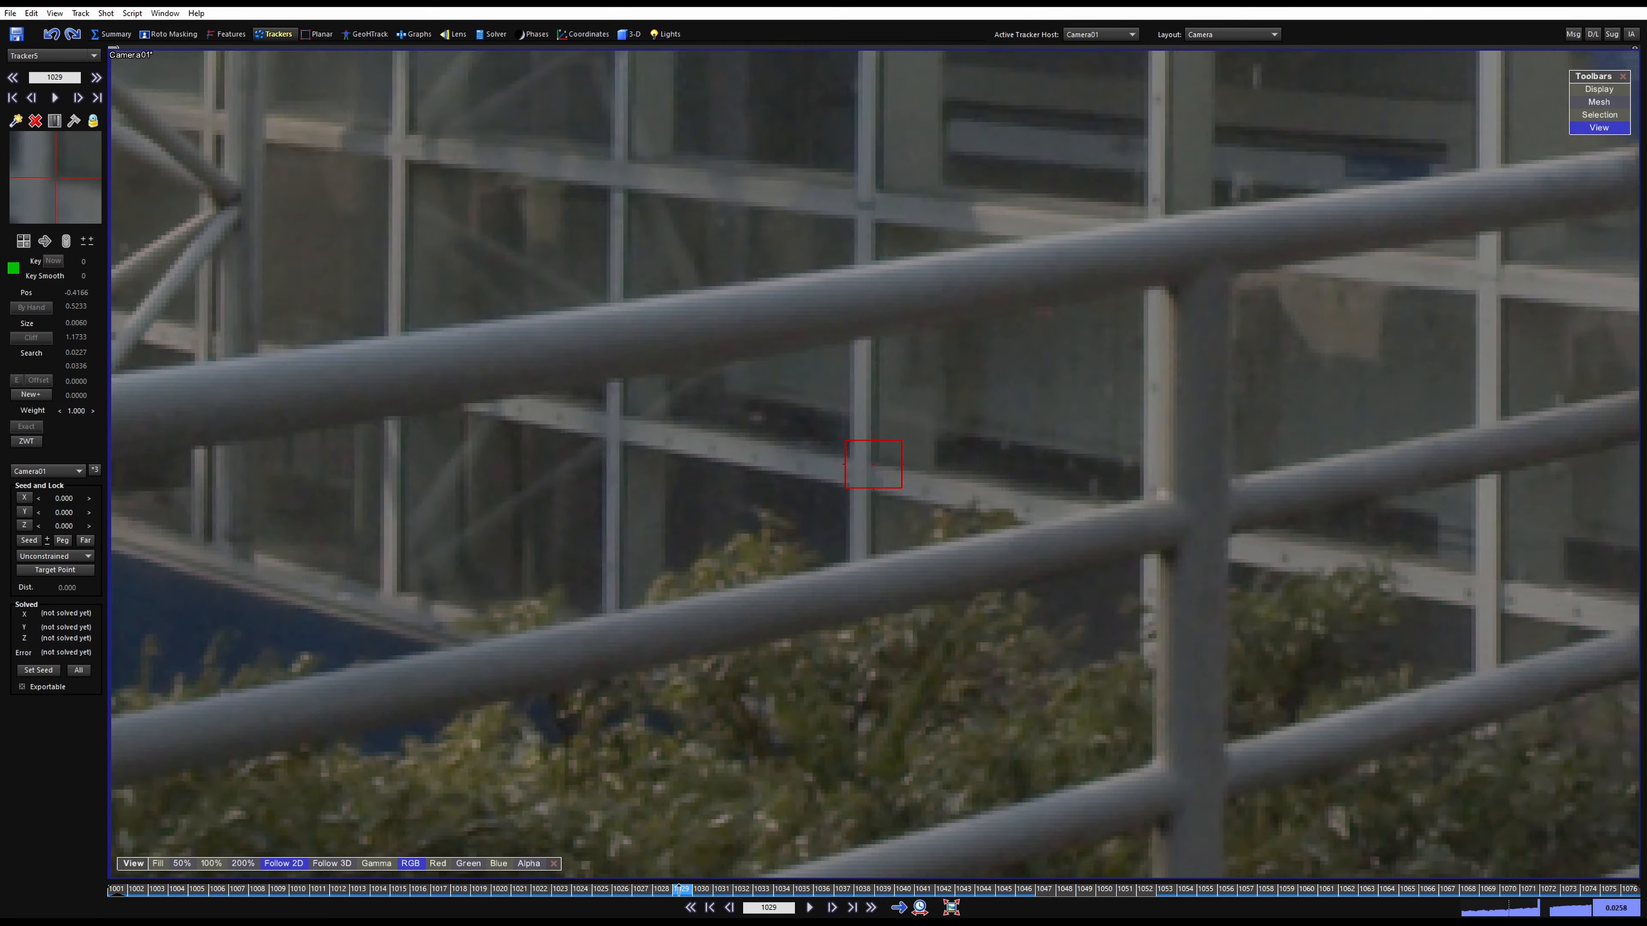
# At frame 1001, place a sixth tracker on the next lower mullion joint to the left and track it forward to frame 1046
pyautogui.moveTo(678, 889); pyautogui.dragTo(3, 852)
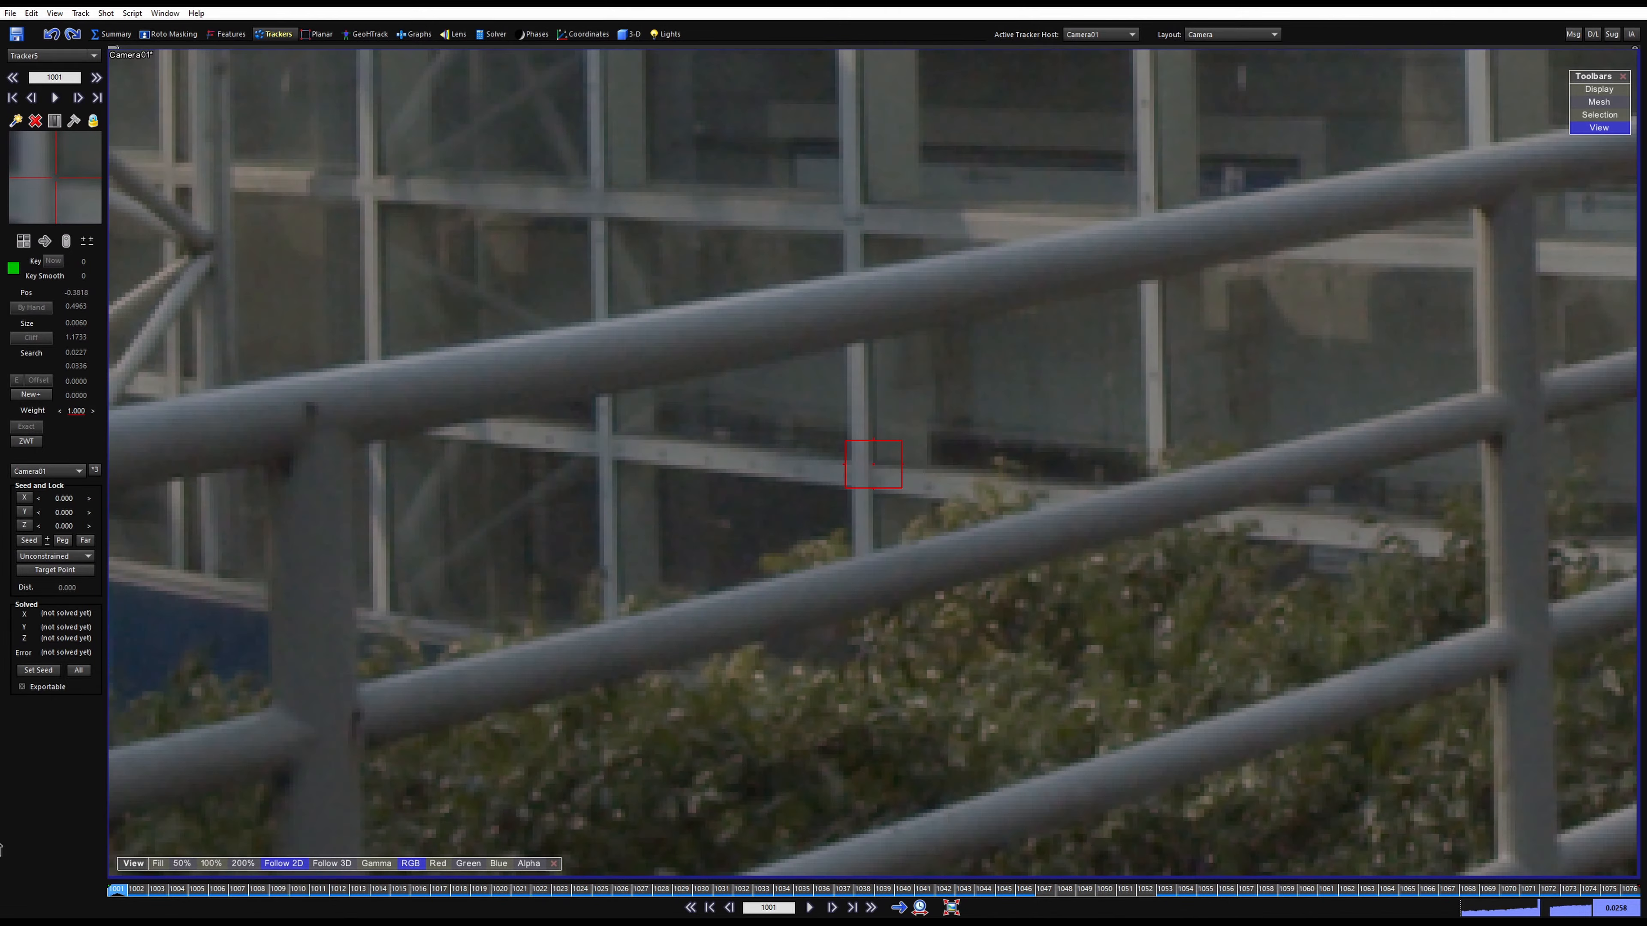
pyautogui.click(616, 461)
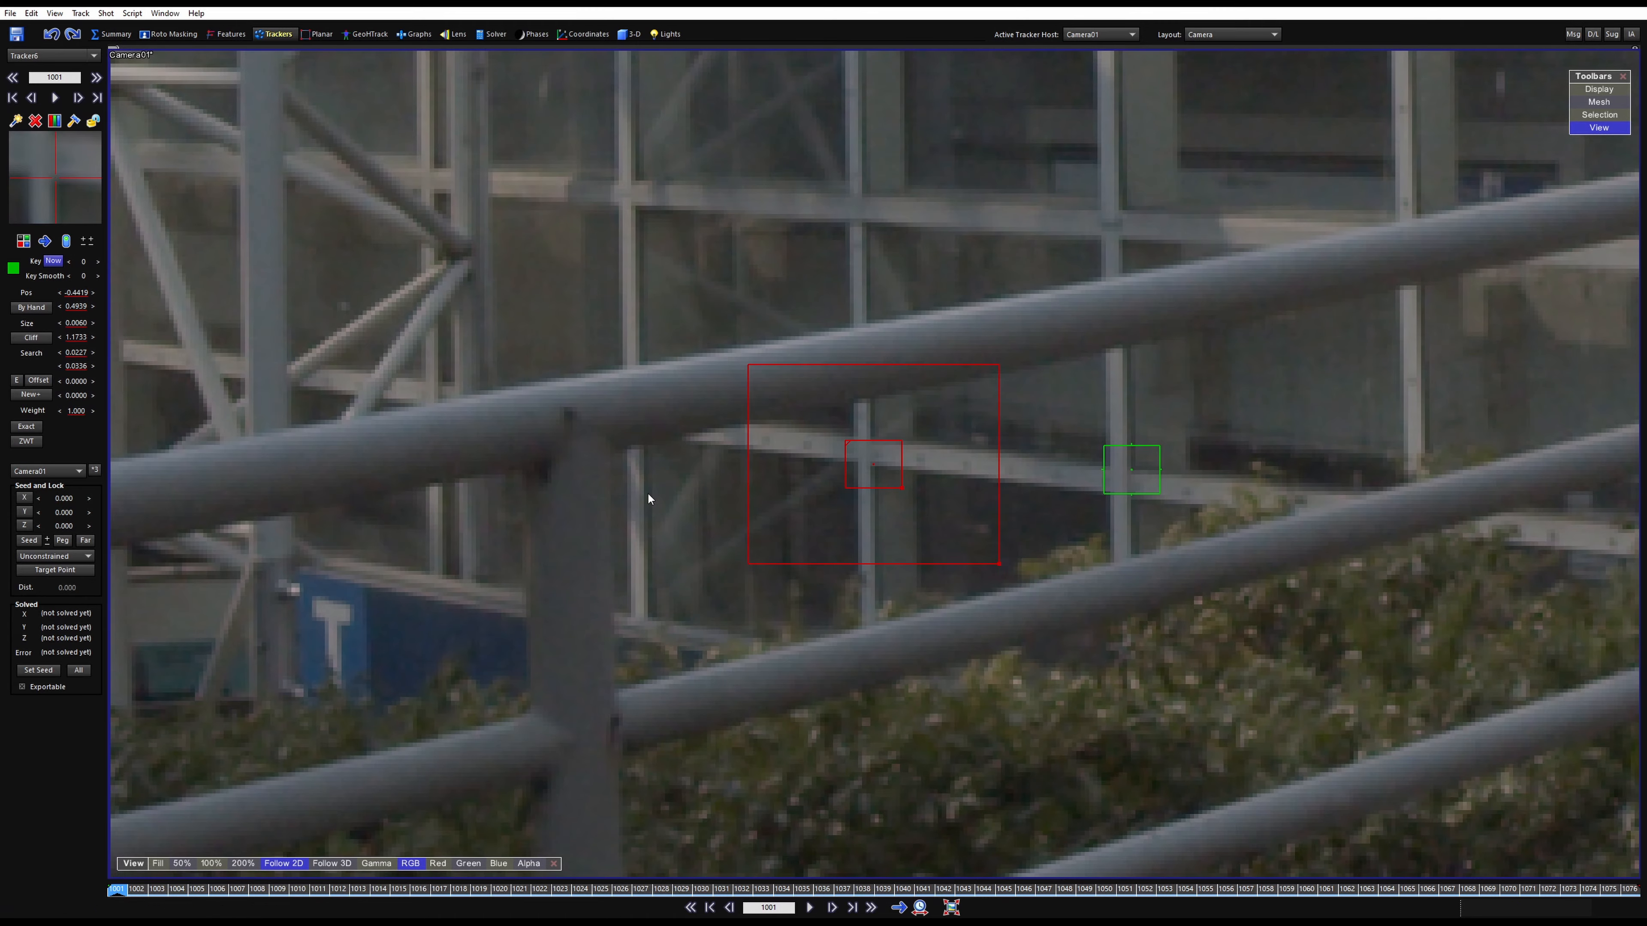
pyautogui.press('space')
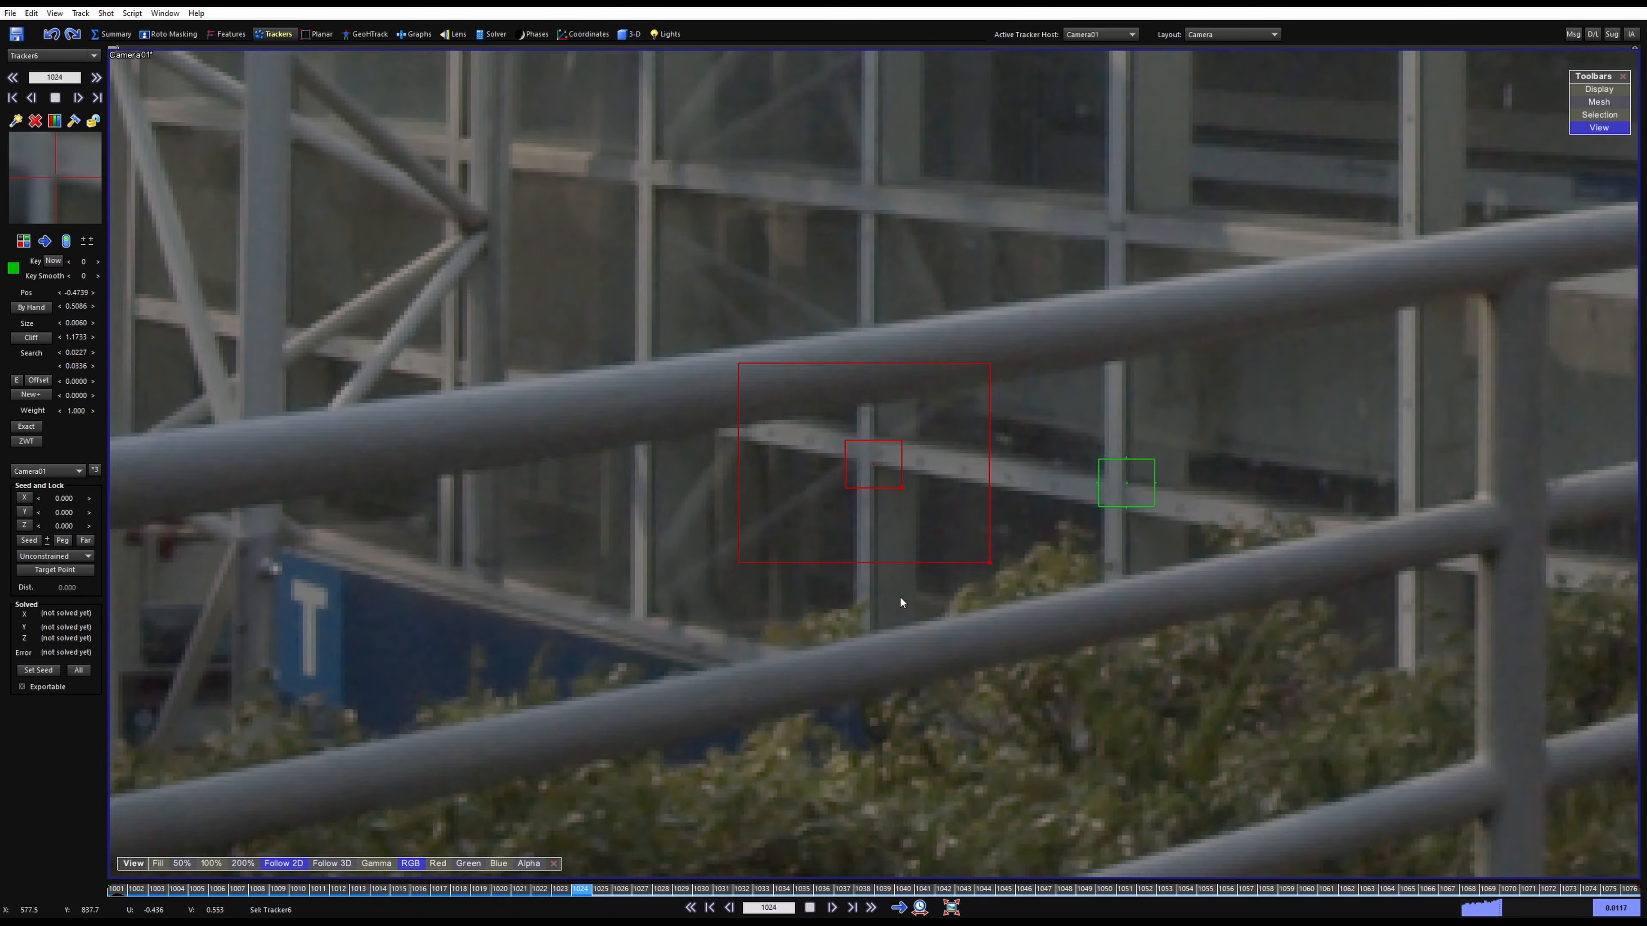
pyautogui.press('space')
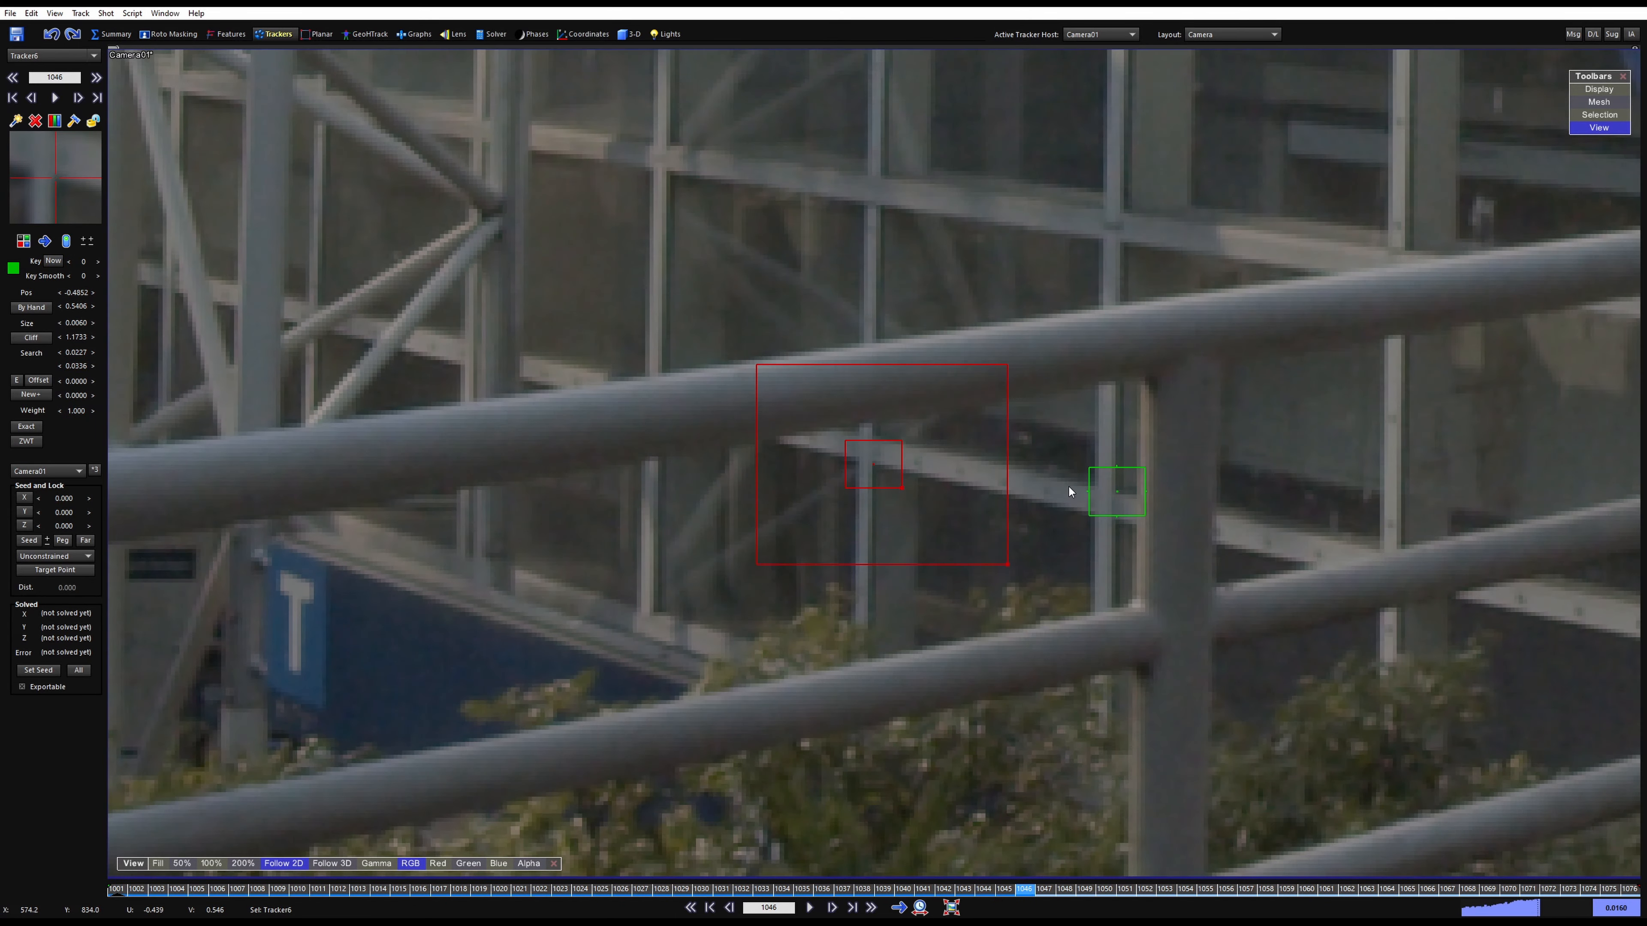
# Track the sixth tracker frame by frame from 1046 to frame 1058 as the railing post approaches the joint
pyautogui.press('d')
pyautogui.press('d')
pyautogui.press('d')
pyautogui.press('d')
pyautogui.press('d')
pyautogui.press('d')
pyautogui.press('d')
pyautogui.press('d')
pyautogui.press('d')
pyautogui.press('d')
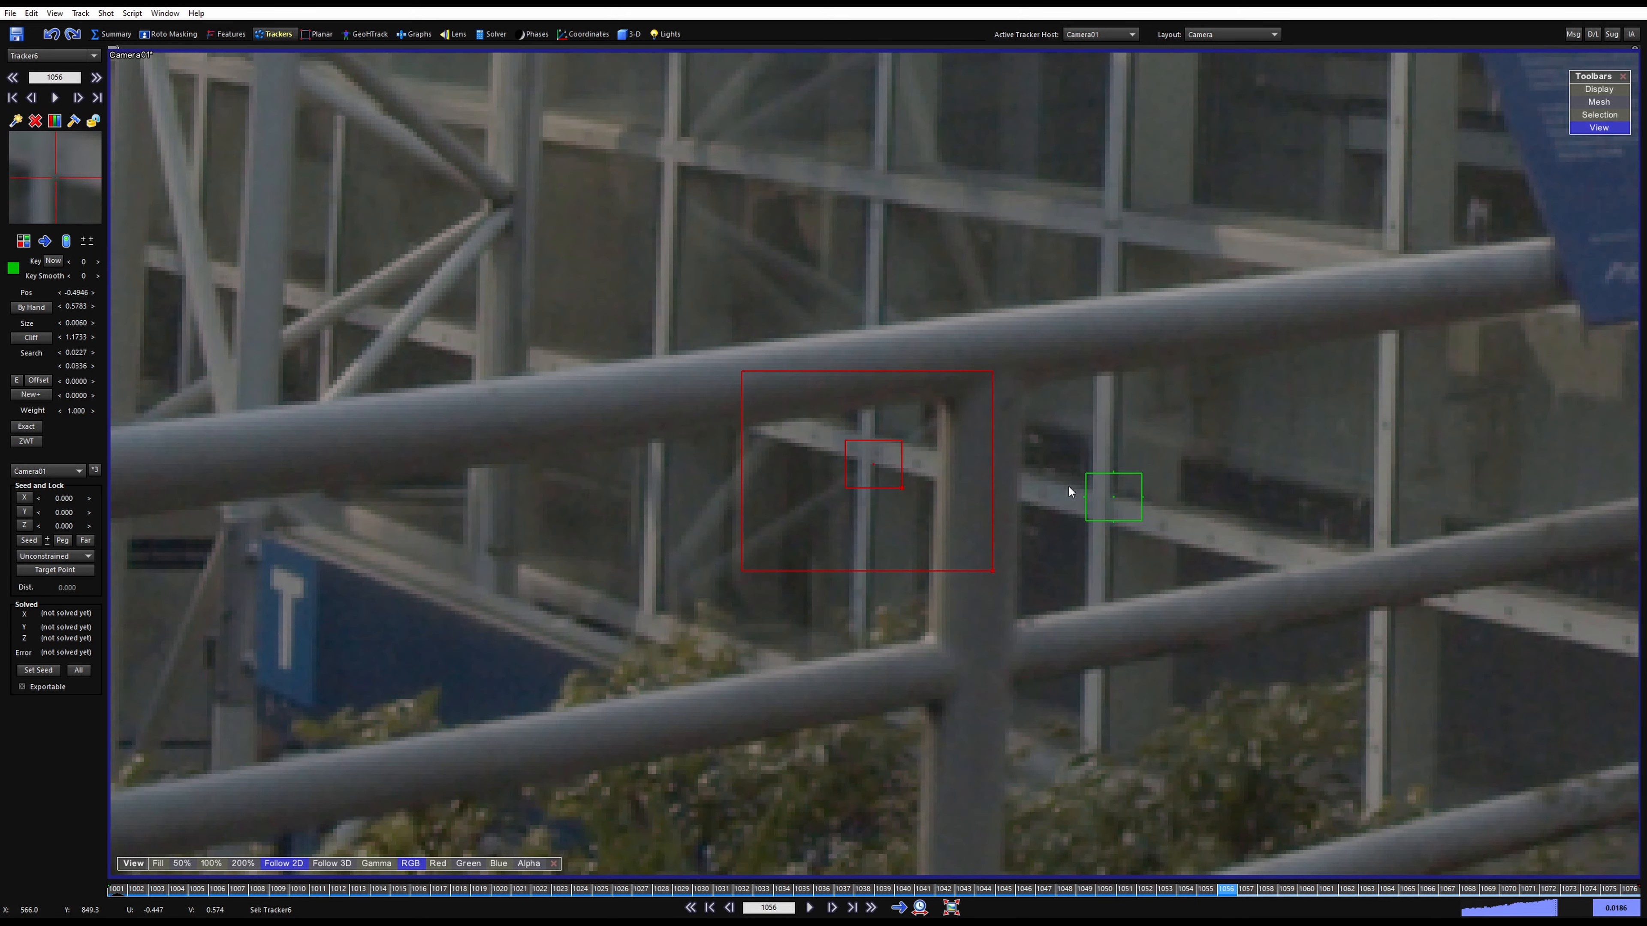
pyautogui.press('d')
pyautogui.press('s')
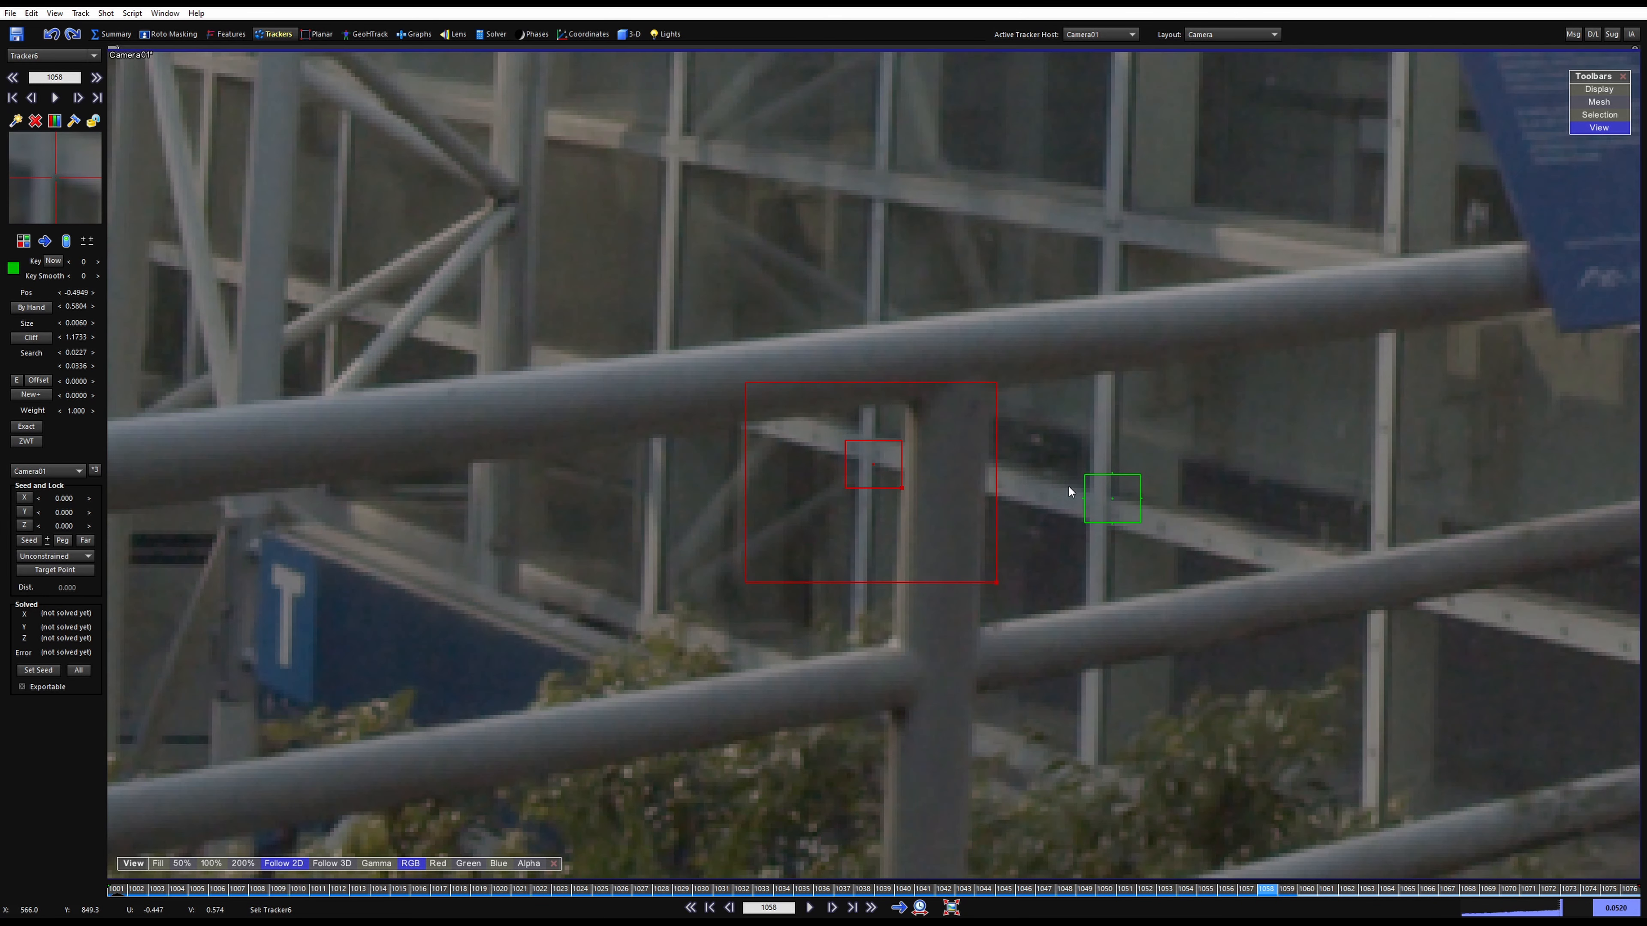
# Disable the sixth tracker around frame 1059, where the railing post covers the joint, and advance to frame 1065
pyautogui.press('d')
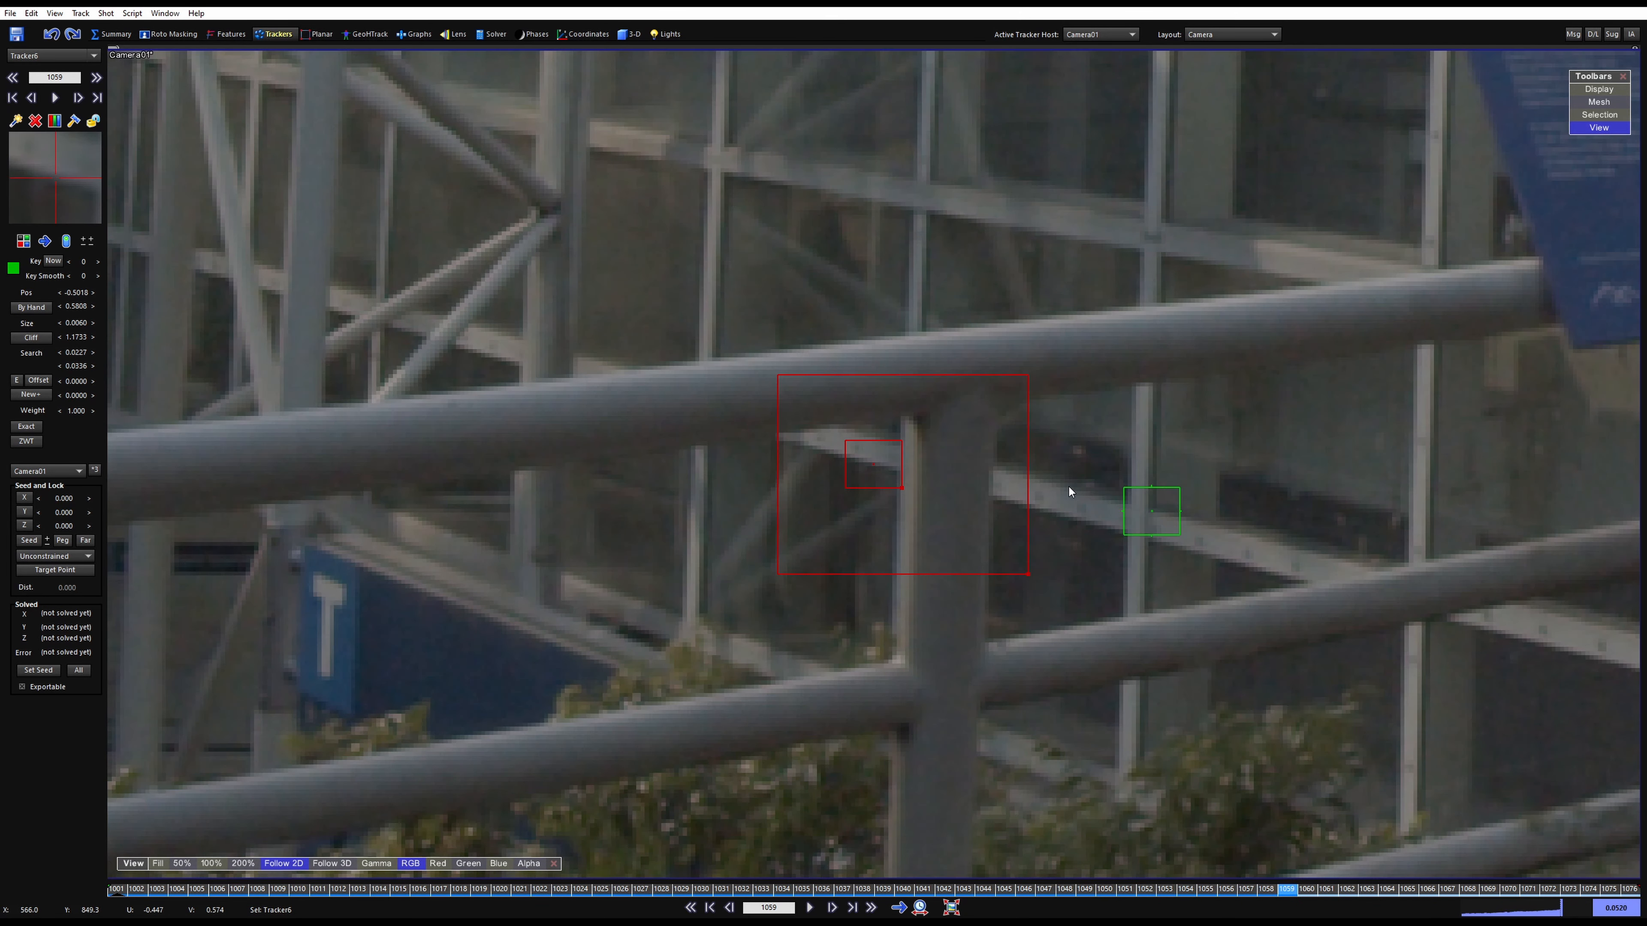
pyautogui.press('d')
pyautogui.press('d')
pyautogui.press('d')
pyautogui.press('d')
pyautogui.press('d')
pyautogui.press('d')
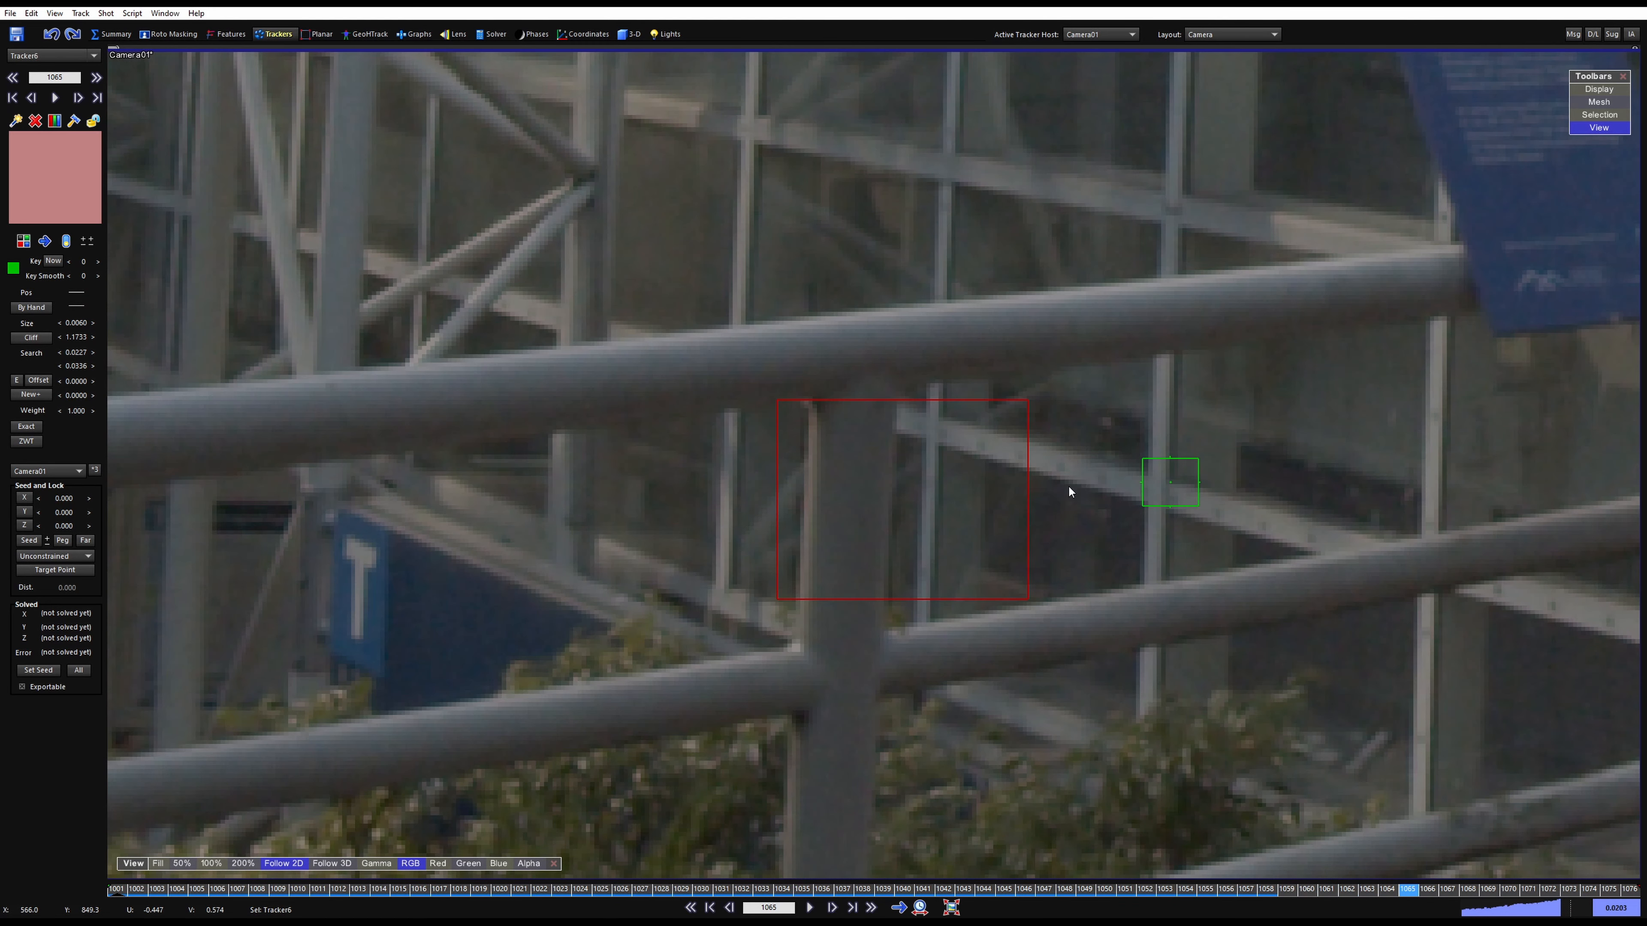
# Reposition the sixth tracker on its mullion joint at frame 1065 and track it forward to frame 1076
pyautogui.click(935, 450)
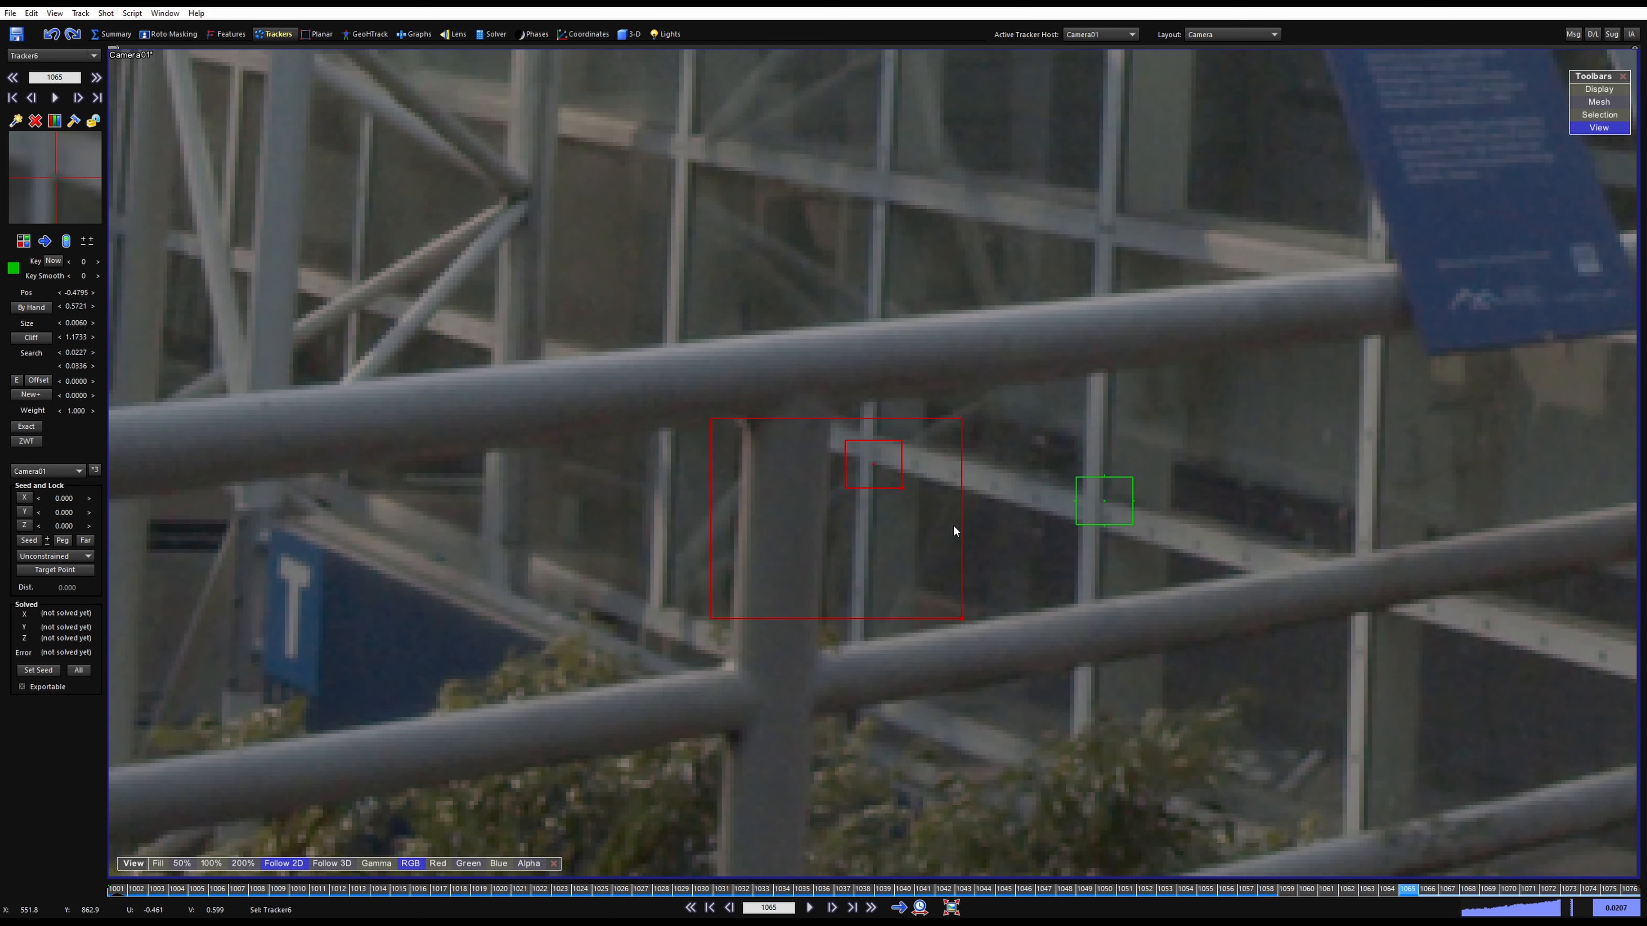
pyautogui.press('d')
pyautogui.press('d')
pyautogui.press('d')
pyautogui.press('d')
pyautogui.press('d')
pyautogui.press('d')
pyautogui.press('d')
pyautogui.press('d')
pyautogui.press('d')
pyautogui.press('d')
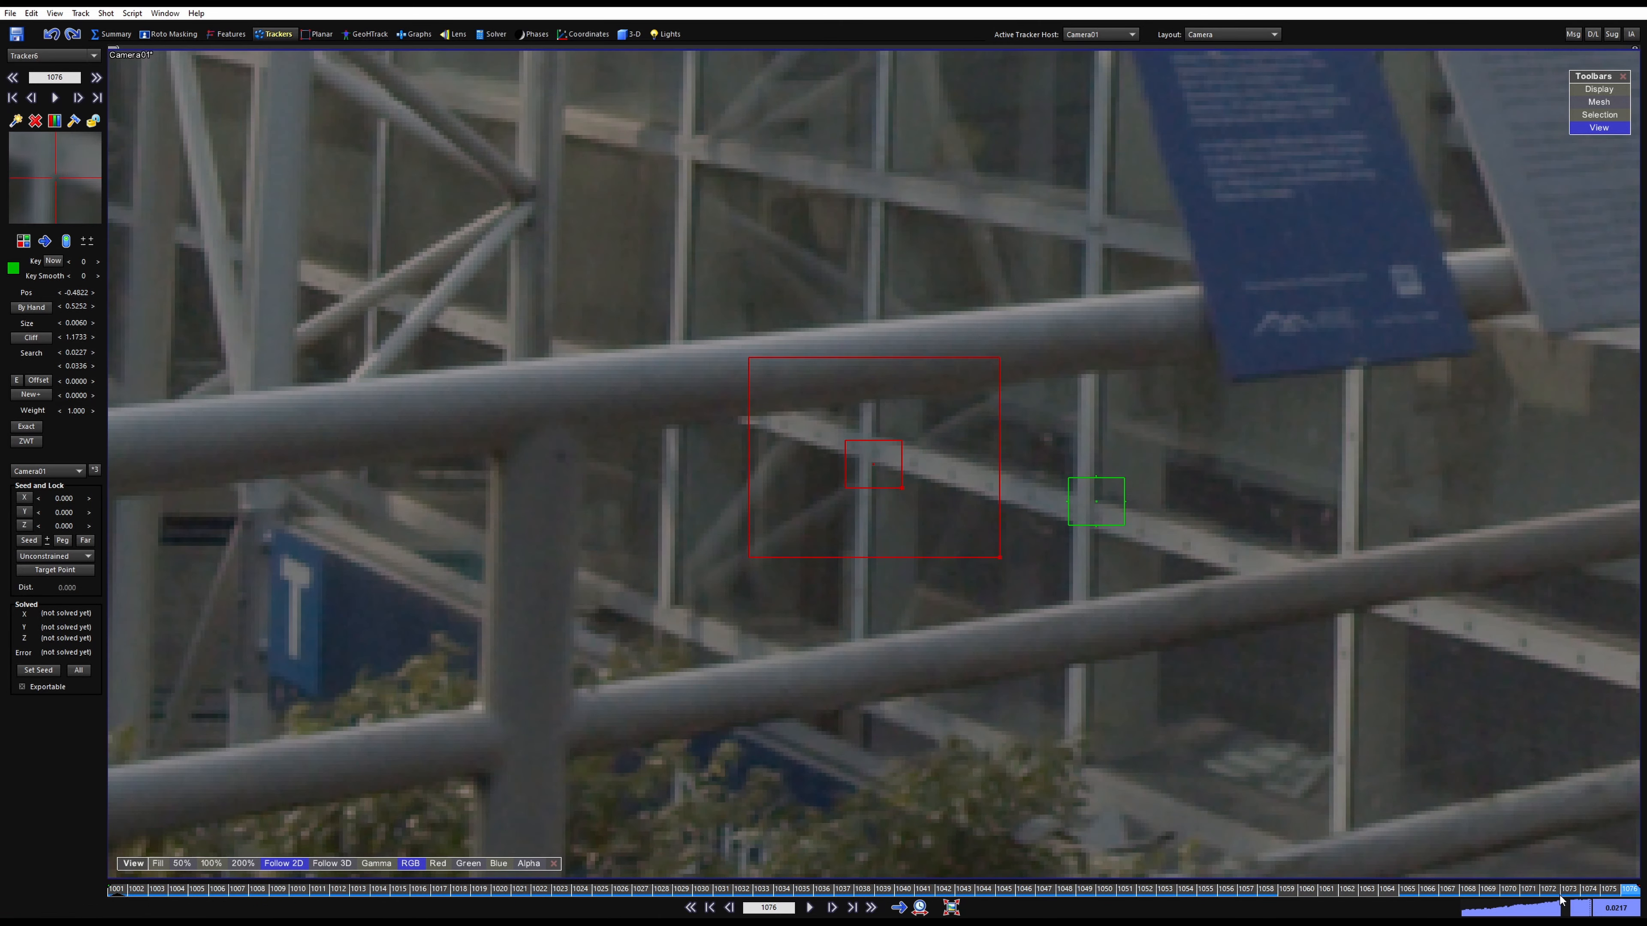
# Return to frame 1001, lock the sixth tracker and stop stabilizing the view on it
pyautogui.moveTo(1562, 889); pyautogui.dragTo(118, 887)
pyautogui.scroll(-5, 673, 561)
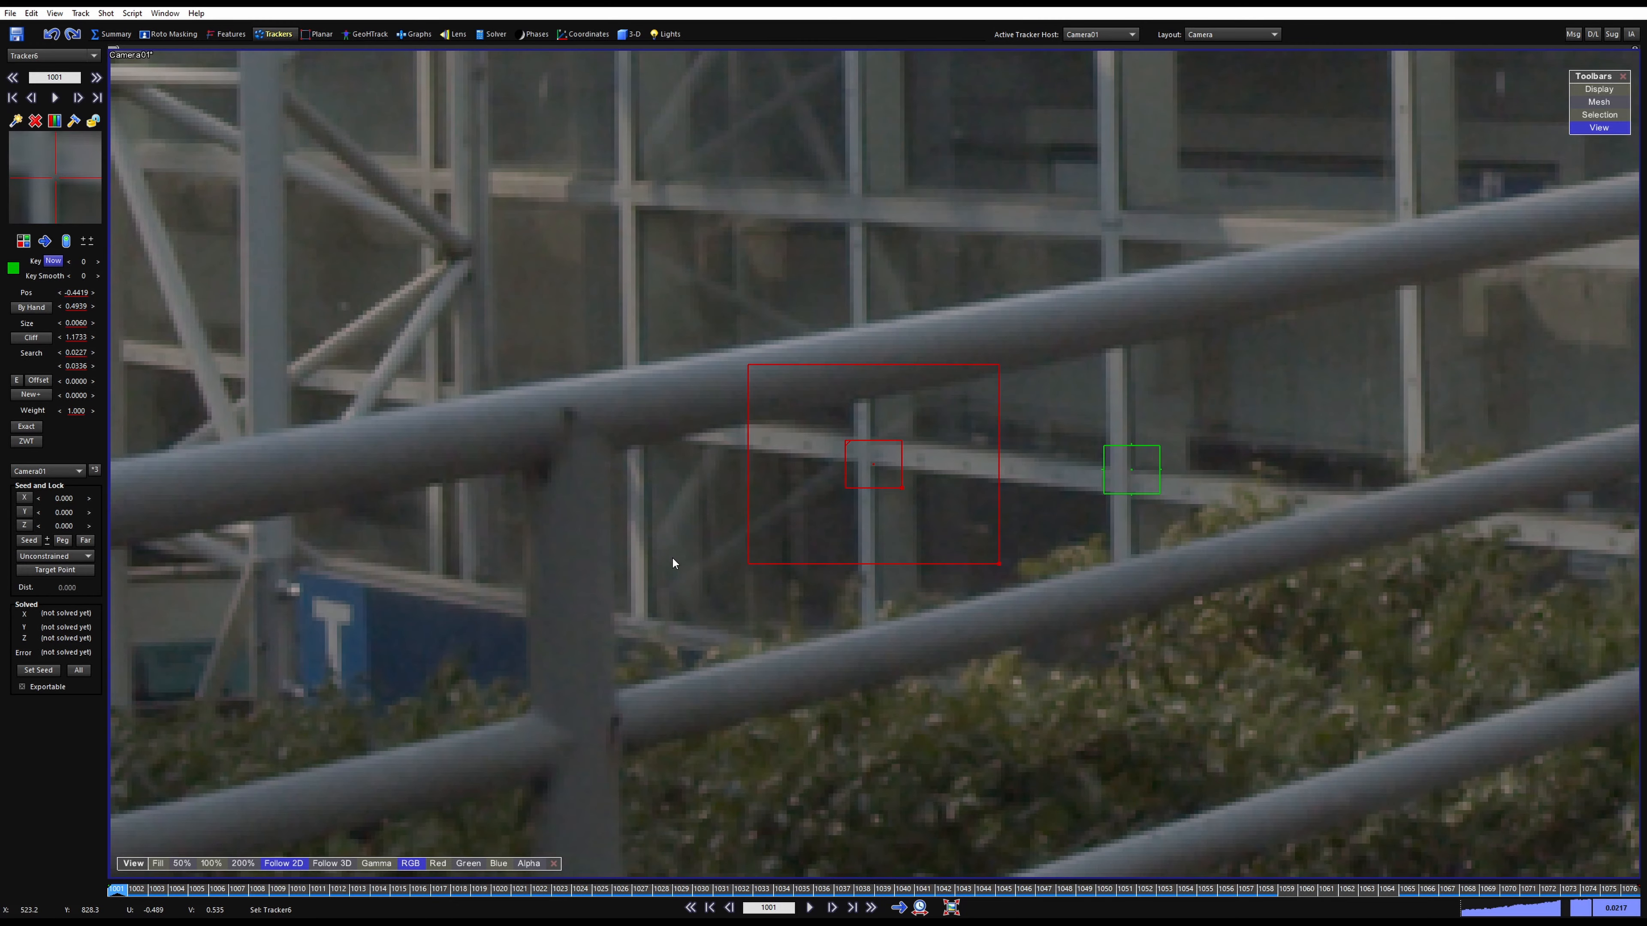
pyautogui.scroll(3, 849, 484)
# Examine the placed trackers on the greenhouse facade in the opening frames, both in the full image and close up
pyautogui.moveTo(117, 889); pyautogui.dragTo(54, 795)
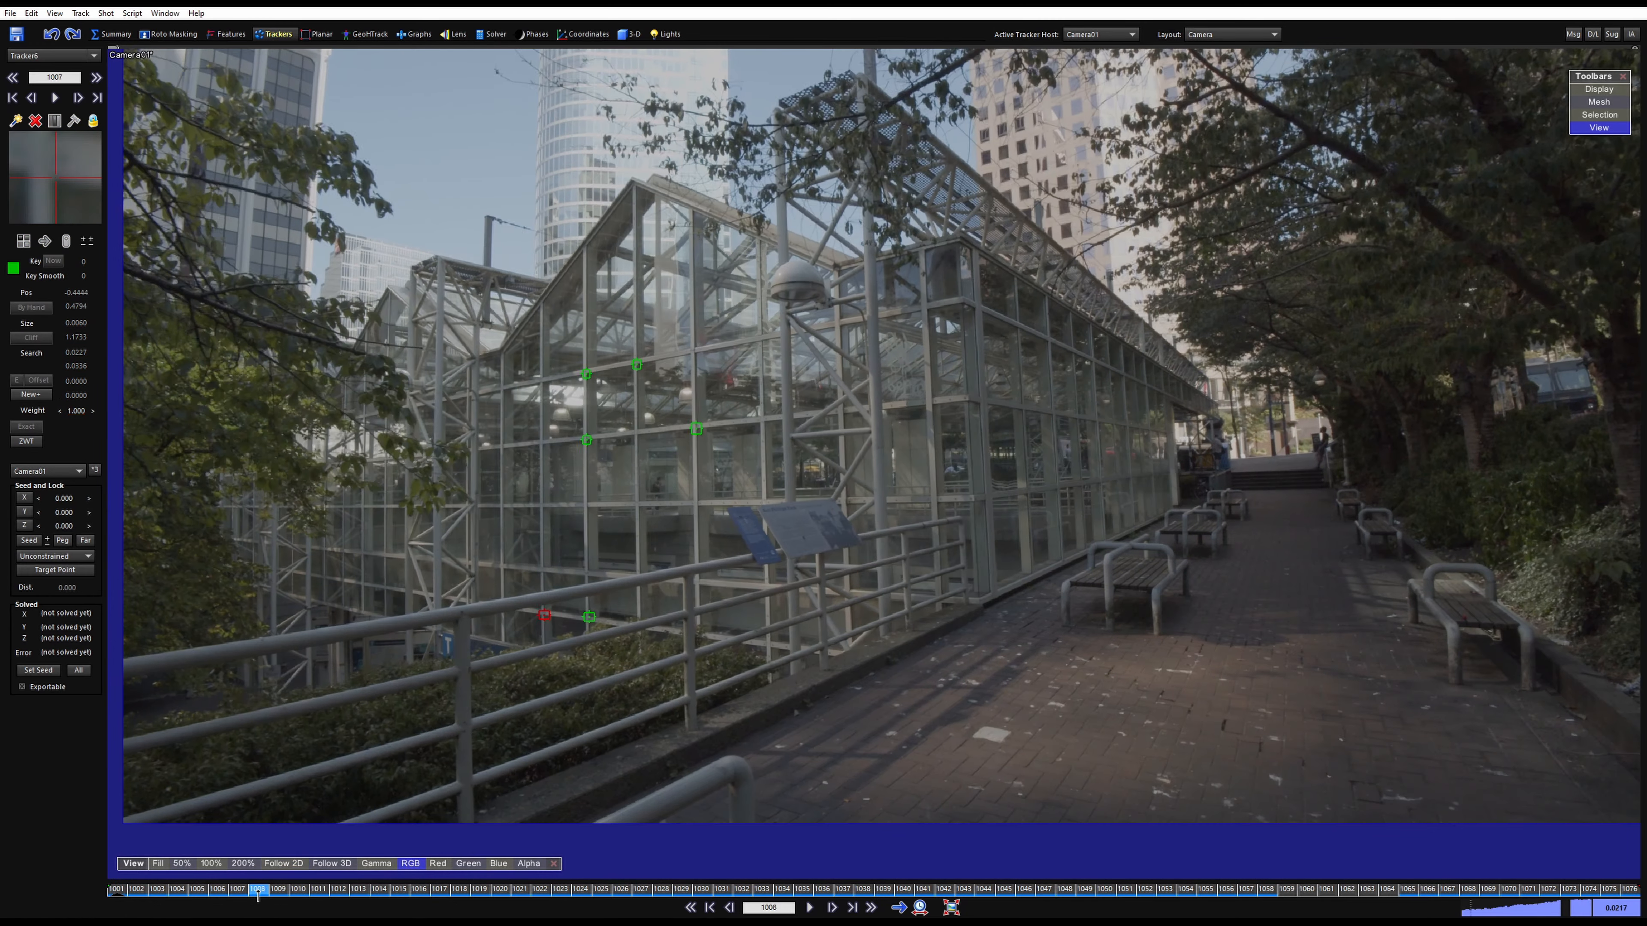
pyautogui.scroll(5, 413, 683)
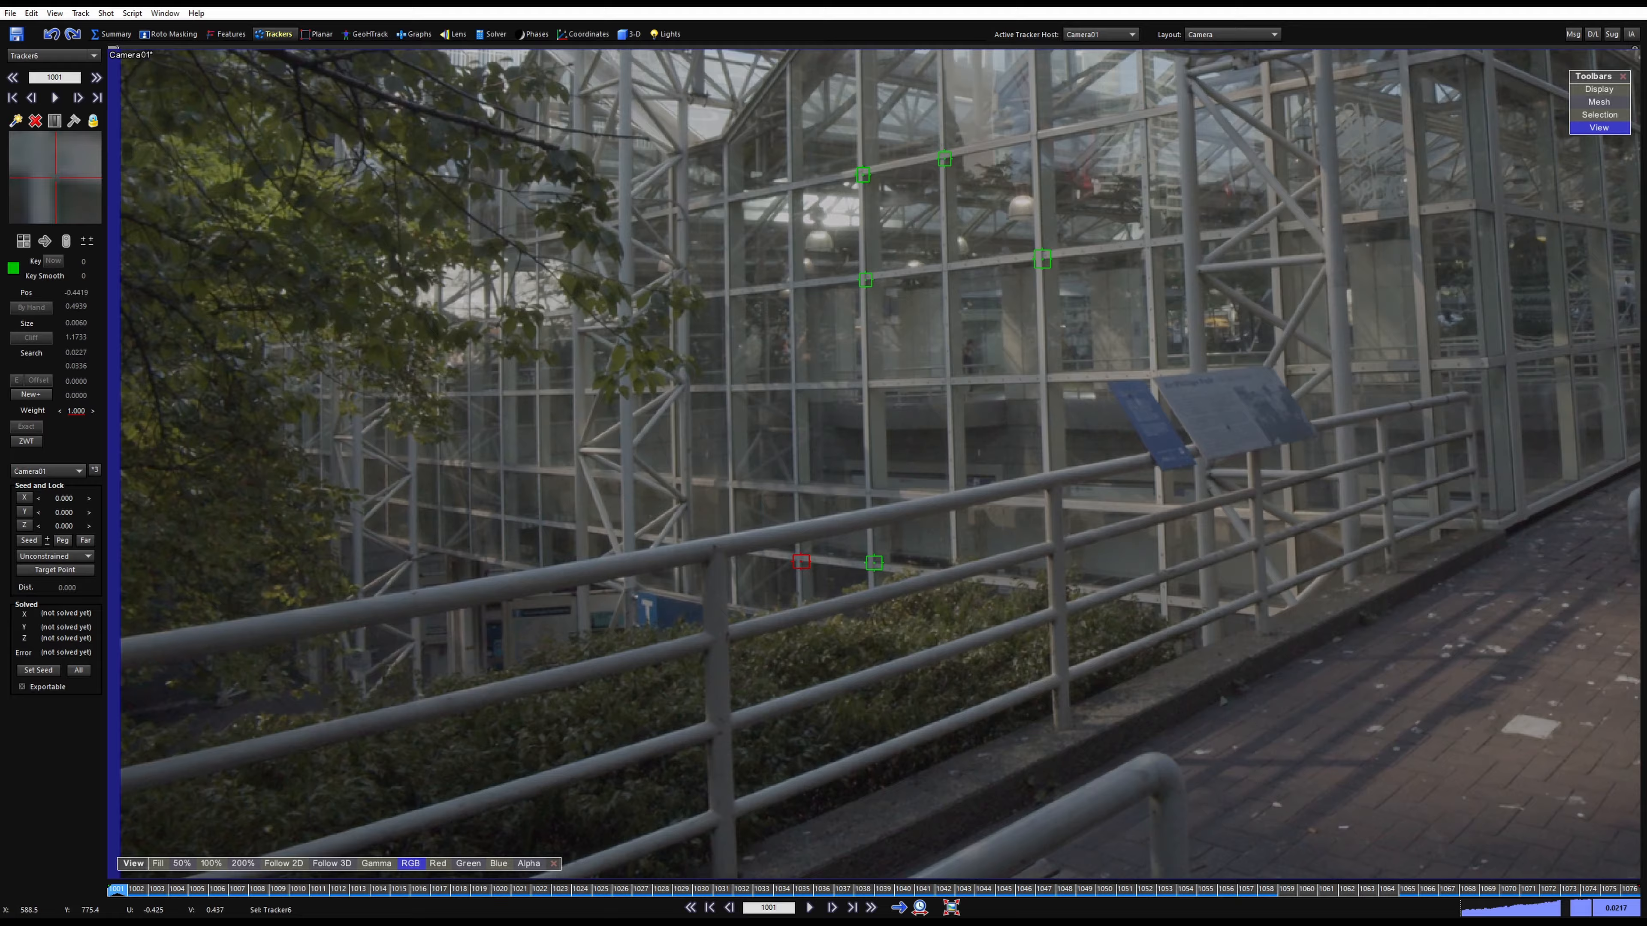
pyautogui.scroll(4, 586, 663)
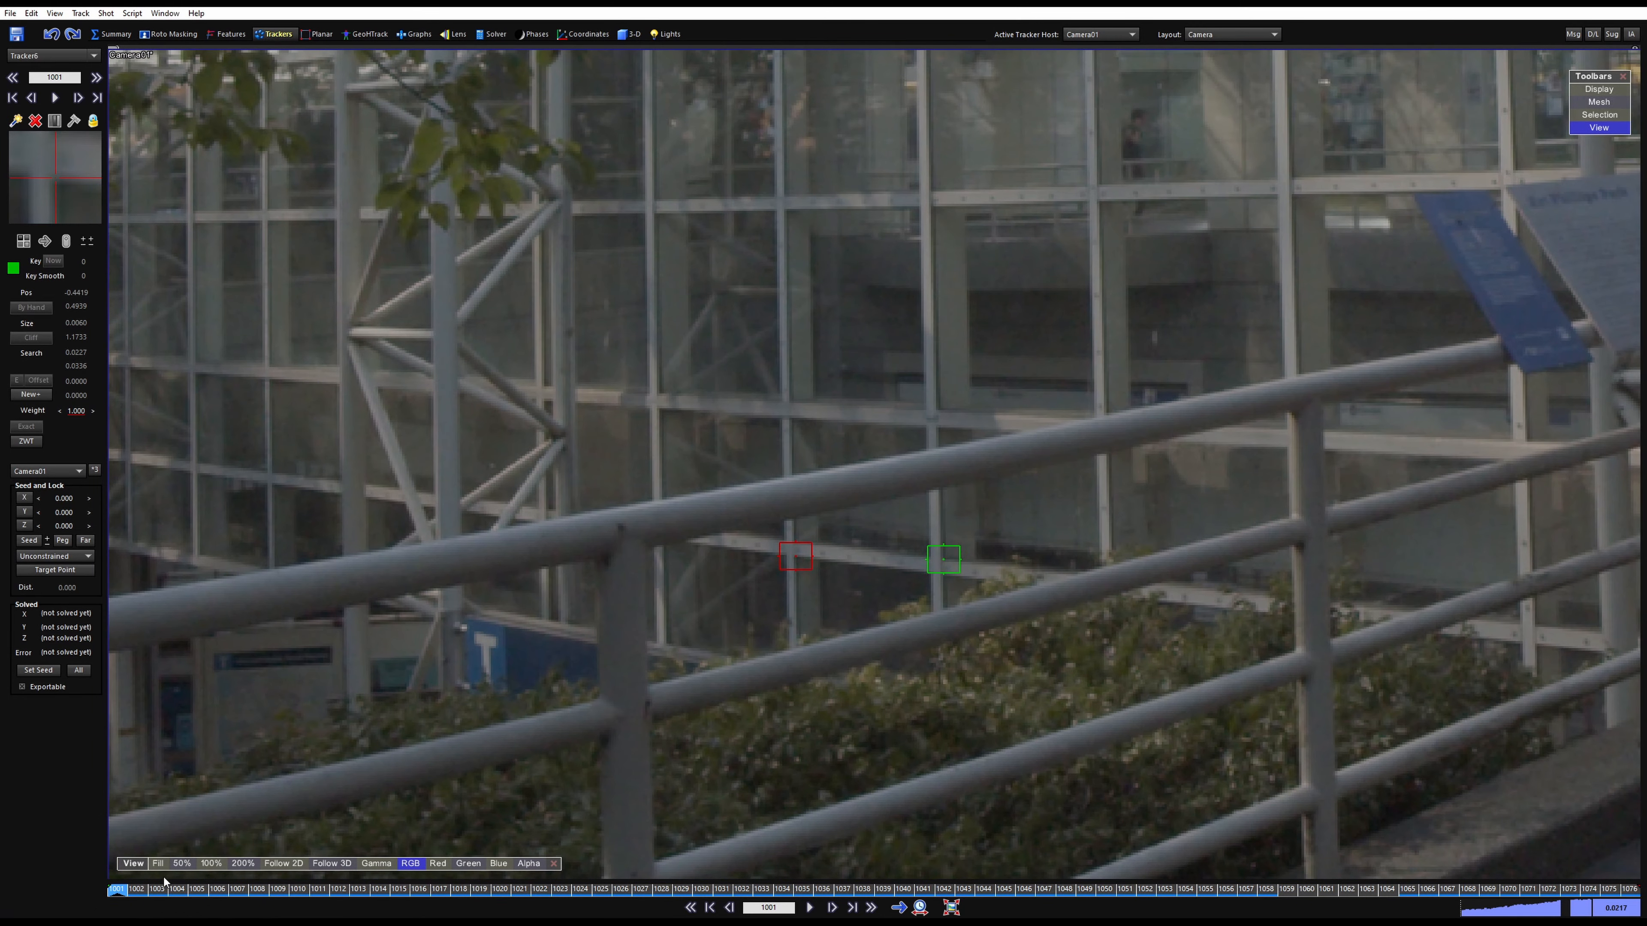
pyautogui.moveTo(163, 881); pyautogui.dragTo(59, 794)
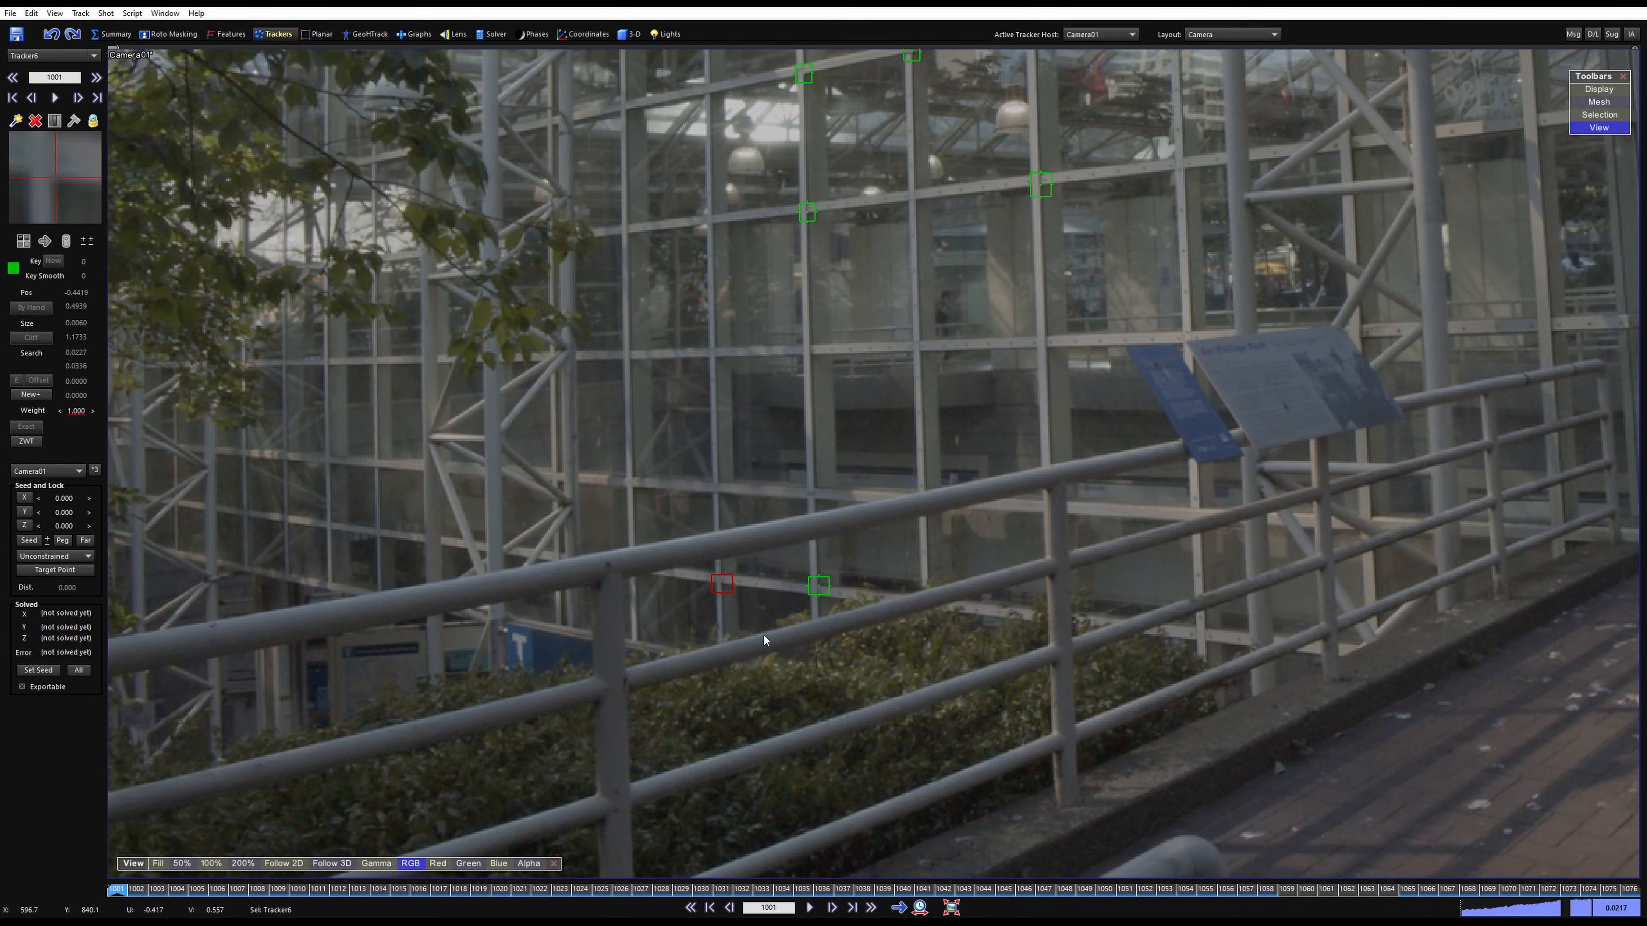
pyautogui.scroll(3, 801, 649)
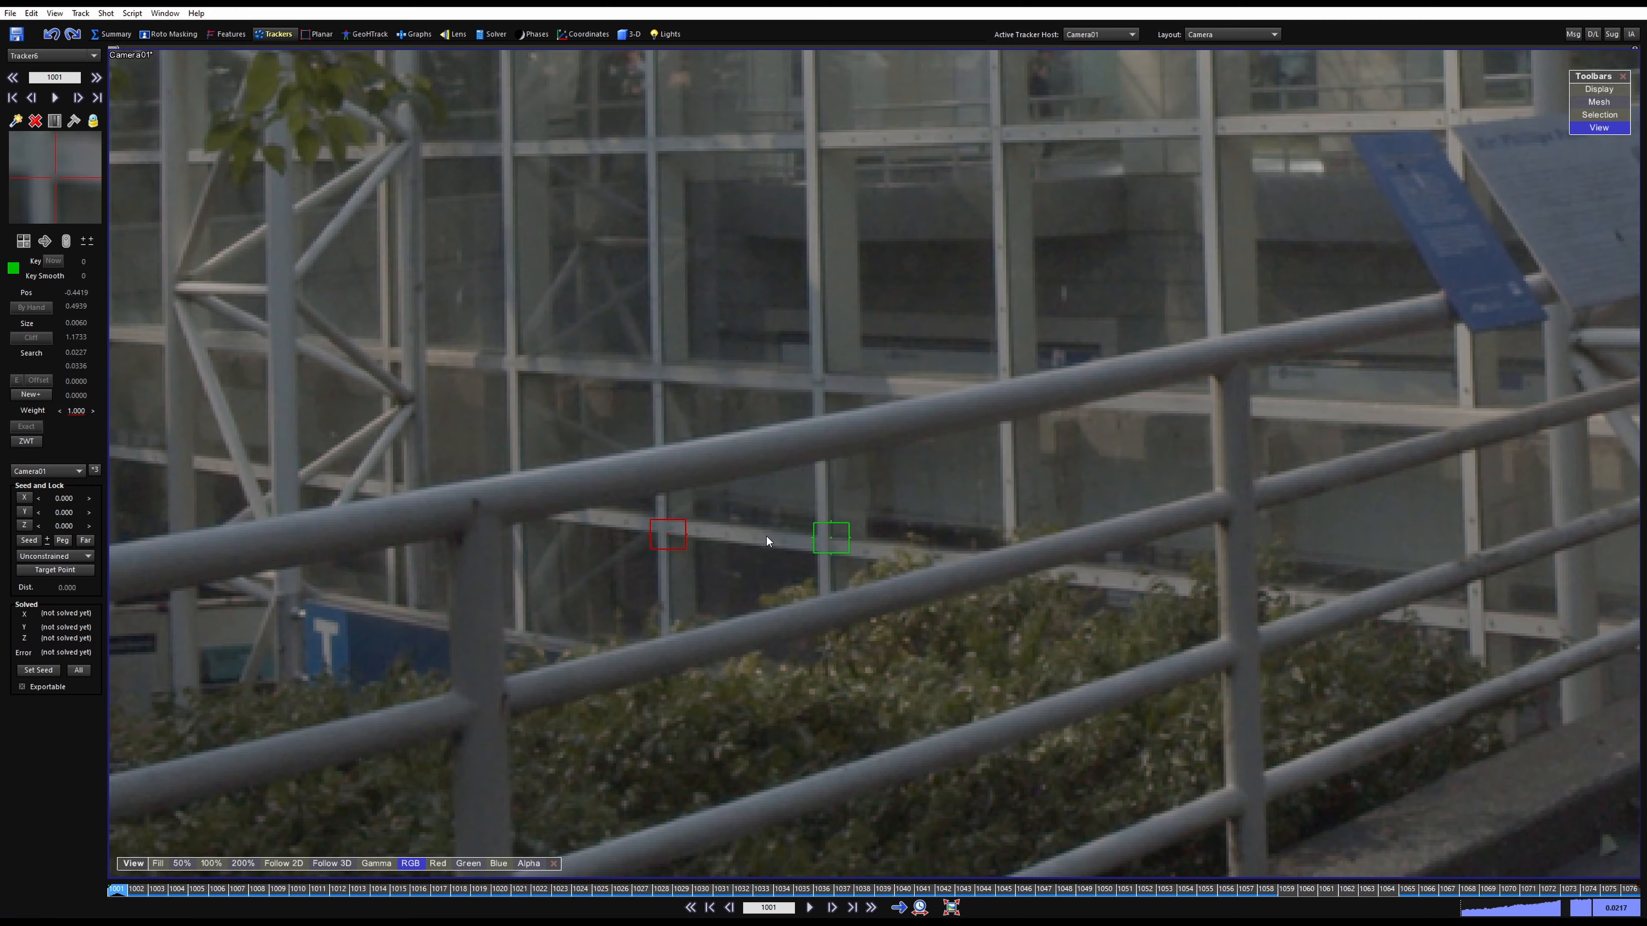
pyautogui.scroll(-5, 767, 536)
pyautogui.scroll(1, 713, 694)
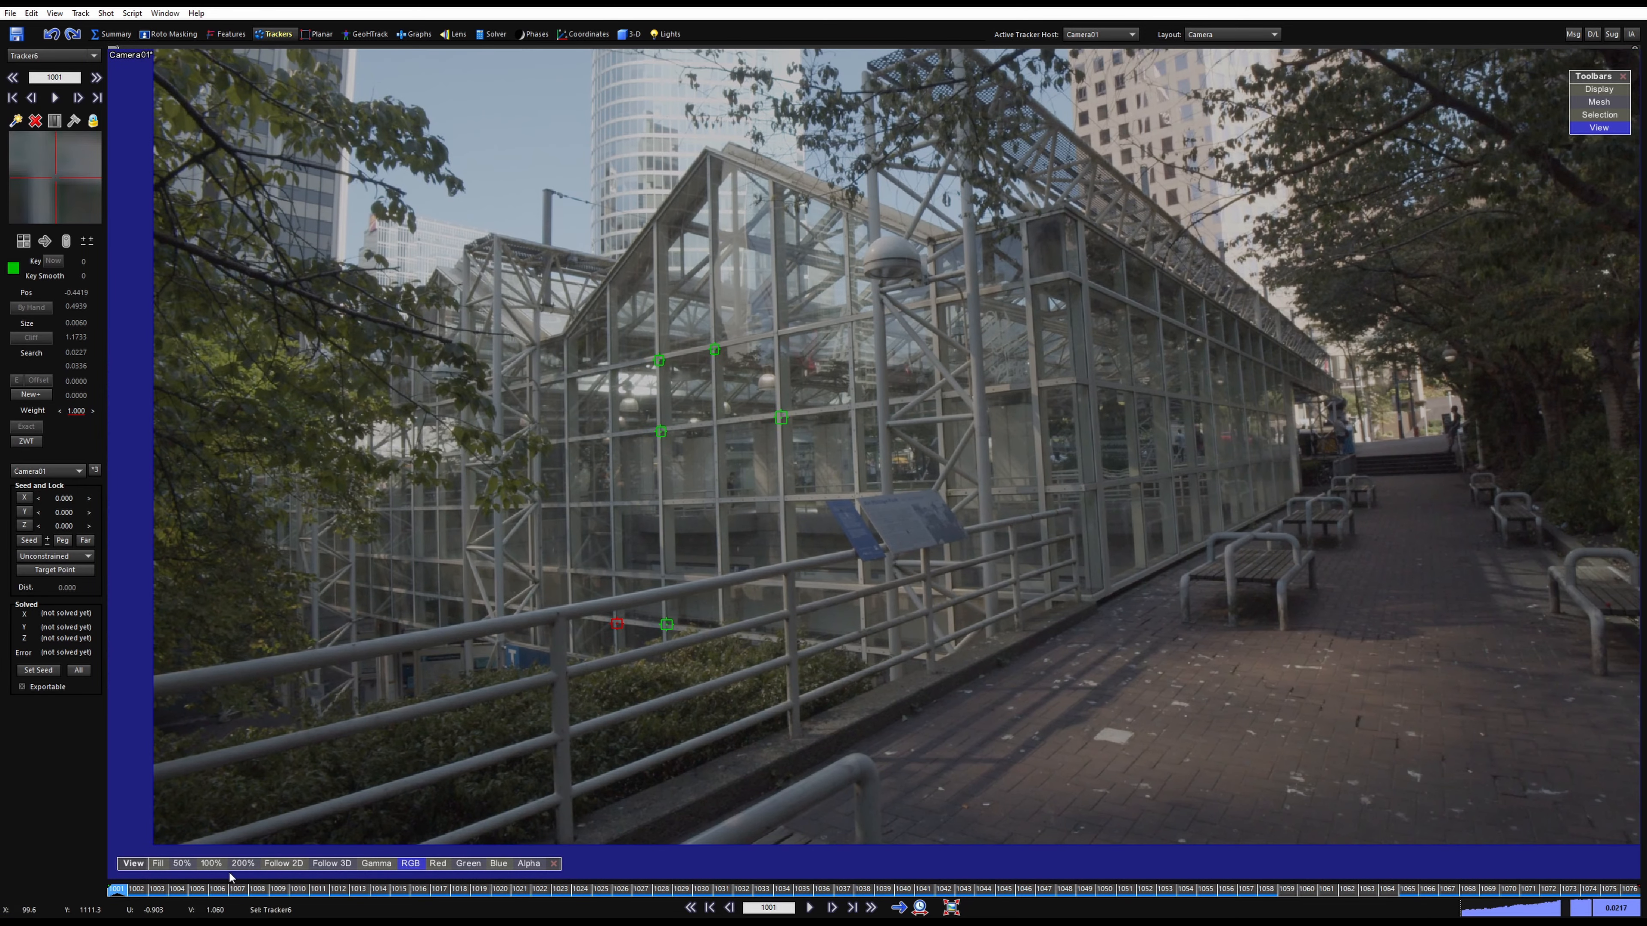
pyautogui.scroll(6, 672, 655)
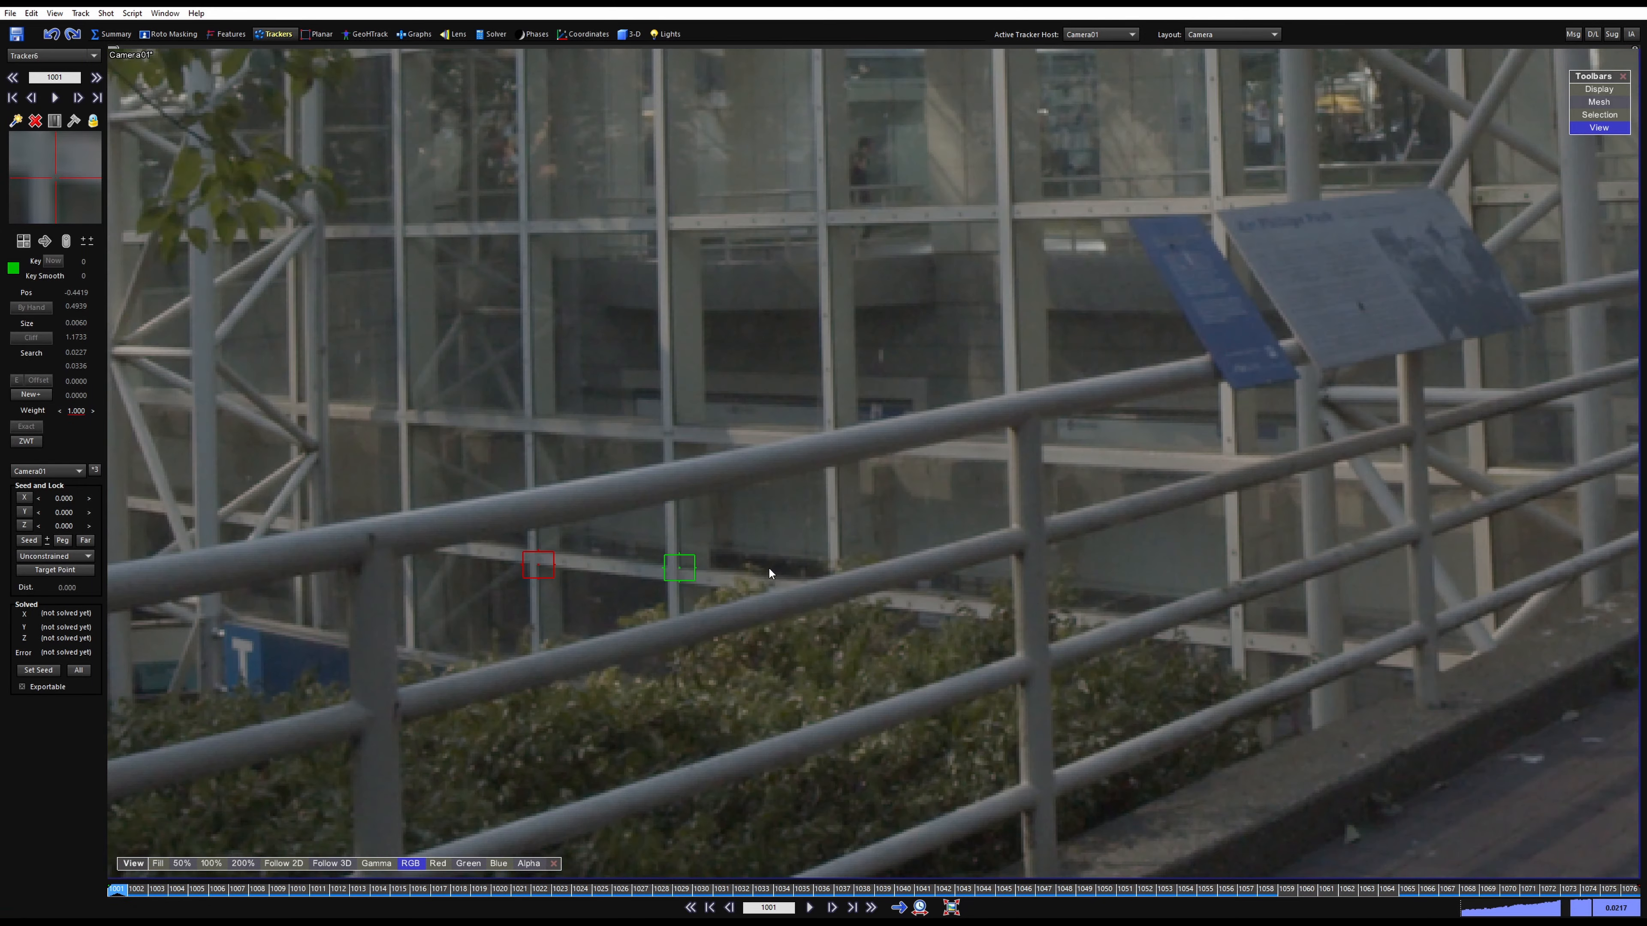
# Delete the fifth tracker from the lower mullion joint to the right of the sixth tracker
pyautogui.moveTo(782, 552)
pyautogui.mouseDown()
pyautogui.moveTo(635, 510)
pyautogui.moveTo(539, 577)
pyautogui.moveTo(649, 613)
pyautogui.mouseUp()
pyautogui.moveTo(728, 529); pyautogui.dragTo(654, 612)
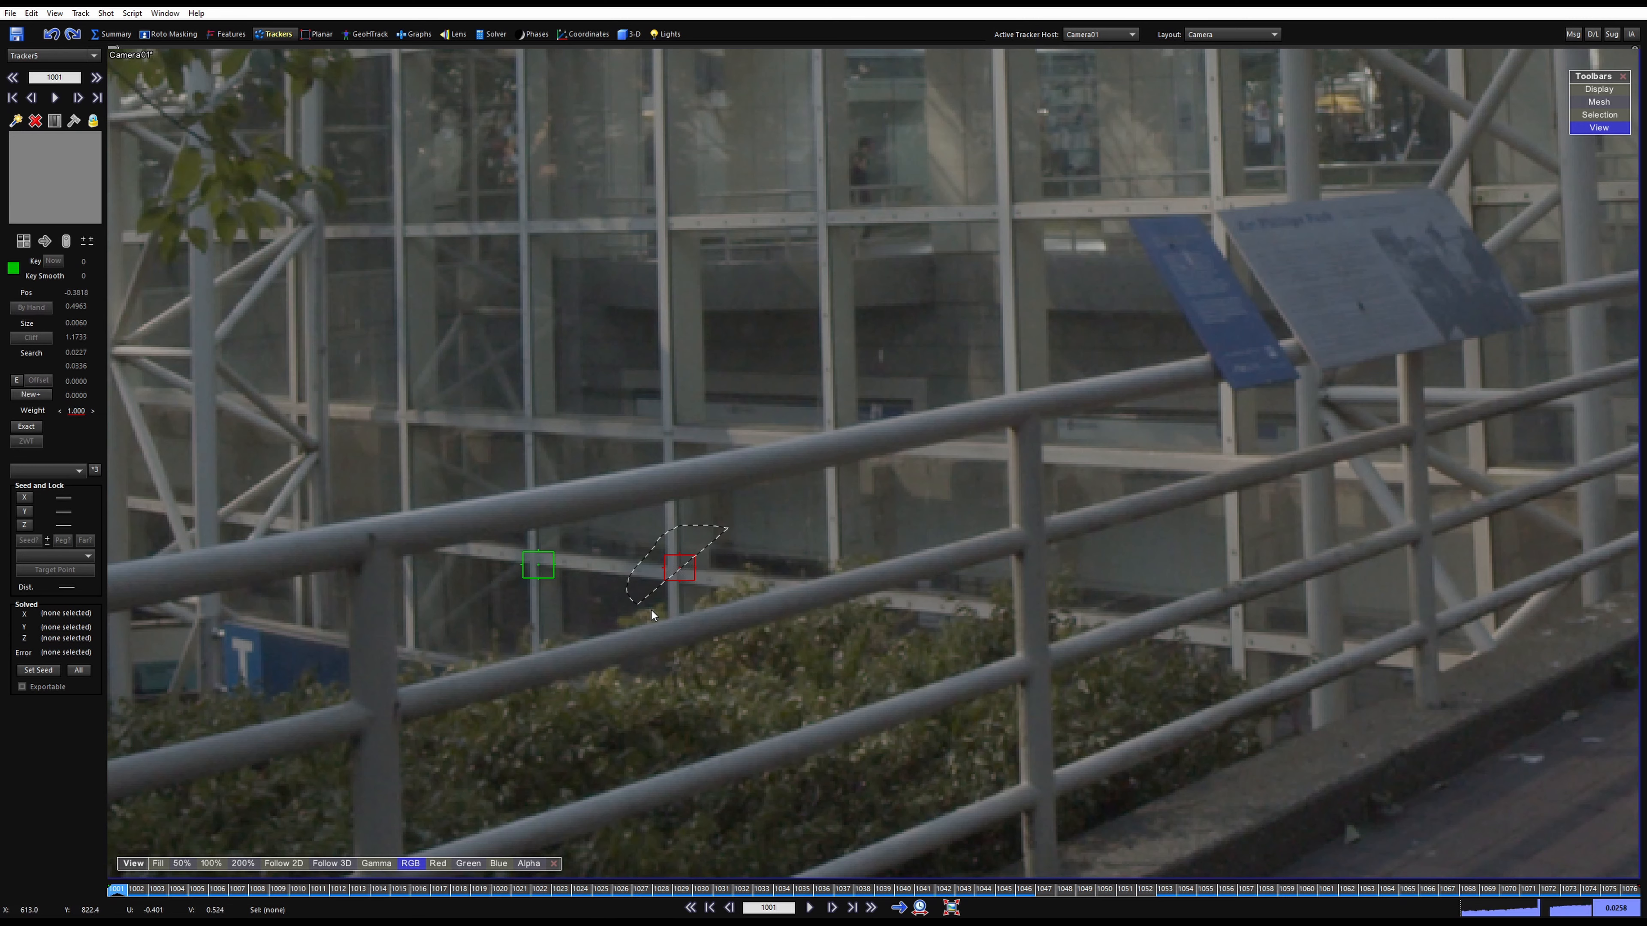
pyautogui.press('Delete')
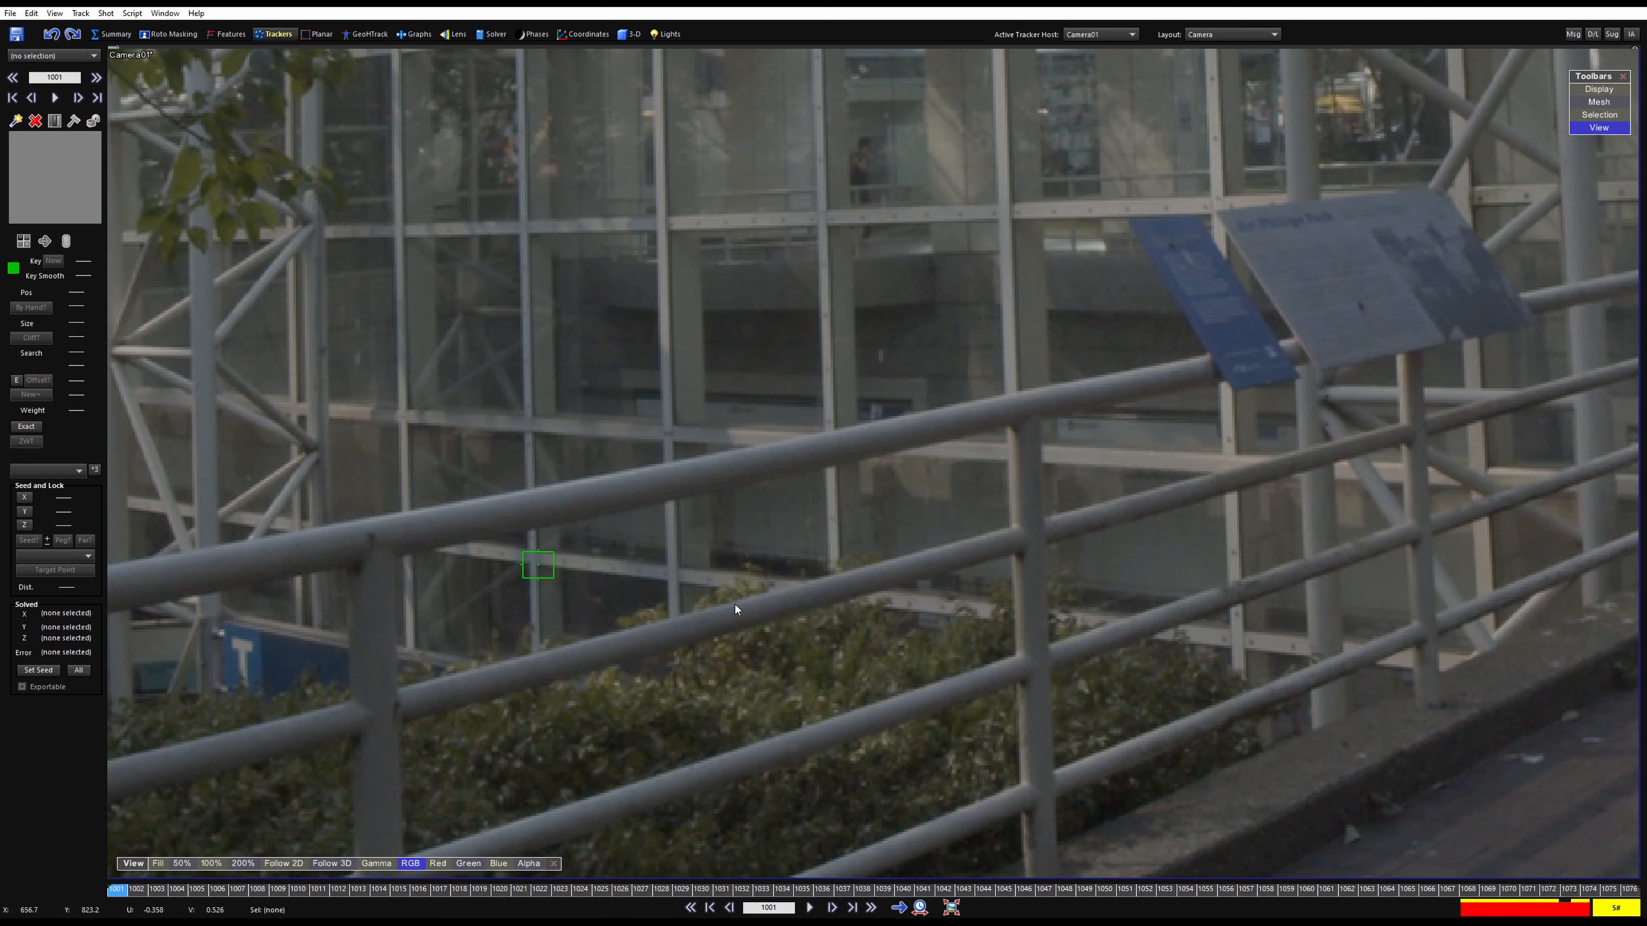
# Step from frame 1001 to 1028 and back to examine how the railing posts pass the lower mullion joints
pyautogui.press('Right')
pyautogui.press('Right')
pyautogui.press('Right')
pyautogui.press('Right')
pyautogui.press('Right')
pyautogui.press('Right')
pyautogui.press('Right')
pyautogui.press('Right')
pyautogui.press('Right')
pyautogui.press('Right')
pyautogui.press('Right')
pyautogui.press('Right')
pyautogui.press('Right')
pyautogui.press('Right')
pyautogui.press('Right')
pyautogui.press('Right')
pyautogui.press('Right')
pyautogui.press('Right')
pyautogui.press('Right')
pyautogui.press('Right')
pyautogui.press('Right')
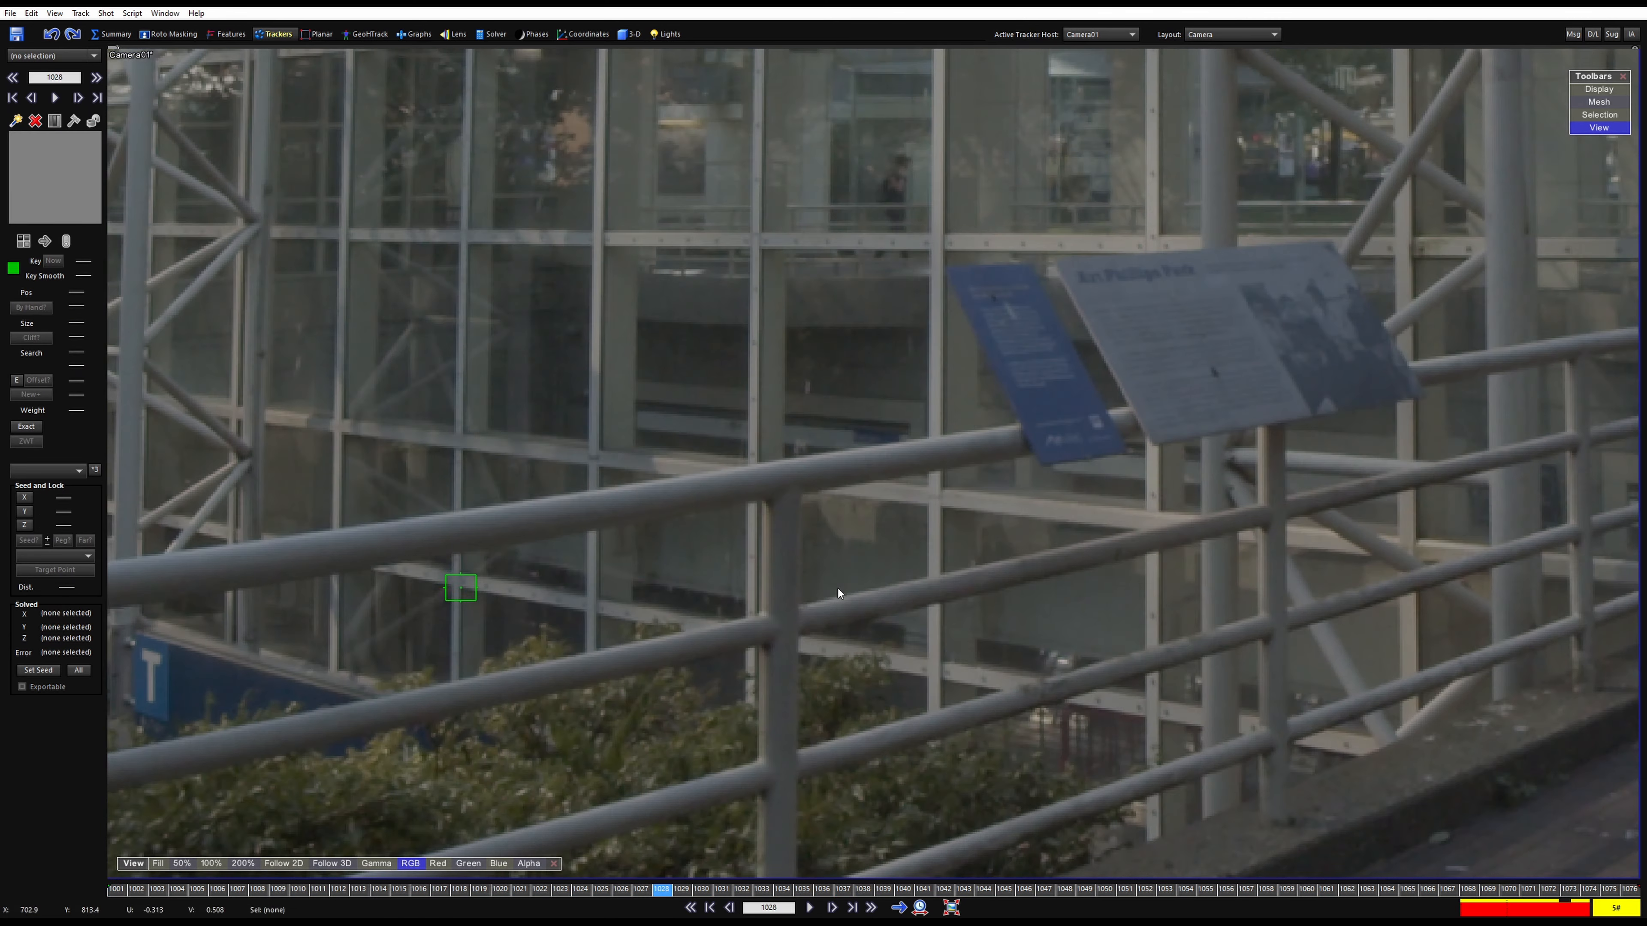
pyautogui.press('Left')
pyautogui.press('Left')
pyautogui.press('Left')
pyautogui.press('Left')
pyautogui.press('Left')
pyautogui.press('Left')
pyautogui.press('Left')
pyautogui.press('Left')
pyautogui.press('Left')
pyautogui.press('Left')
pyautogui.press('Left')
pyautogui.press('Left')
pyautogui.press('Left')
pyautogui.press('Left')
pyautogui.press('Left')
pyautogui.press('Left')
pyautogui.press('Left')
pyautogui.press('Left')
pyautogui.press('Left')
pyautogui.press('Left')
pyautogui.press('Left')
pyautogui.press('Left')
pyautogui.press('Left')
pyautogui.press('Left')
pyautogui.press('Left')
pyautogui.press('Left')
pyautogui.press('Left')
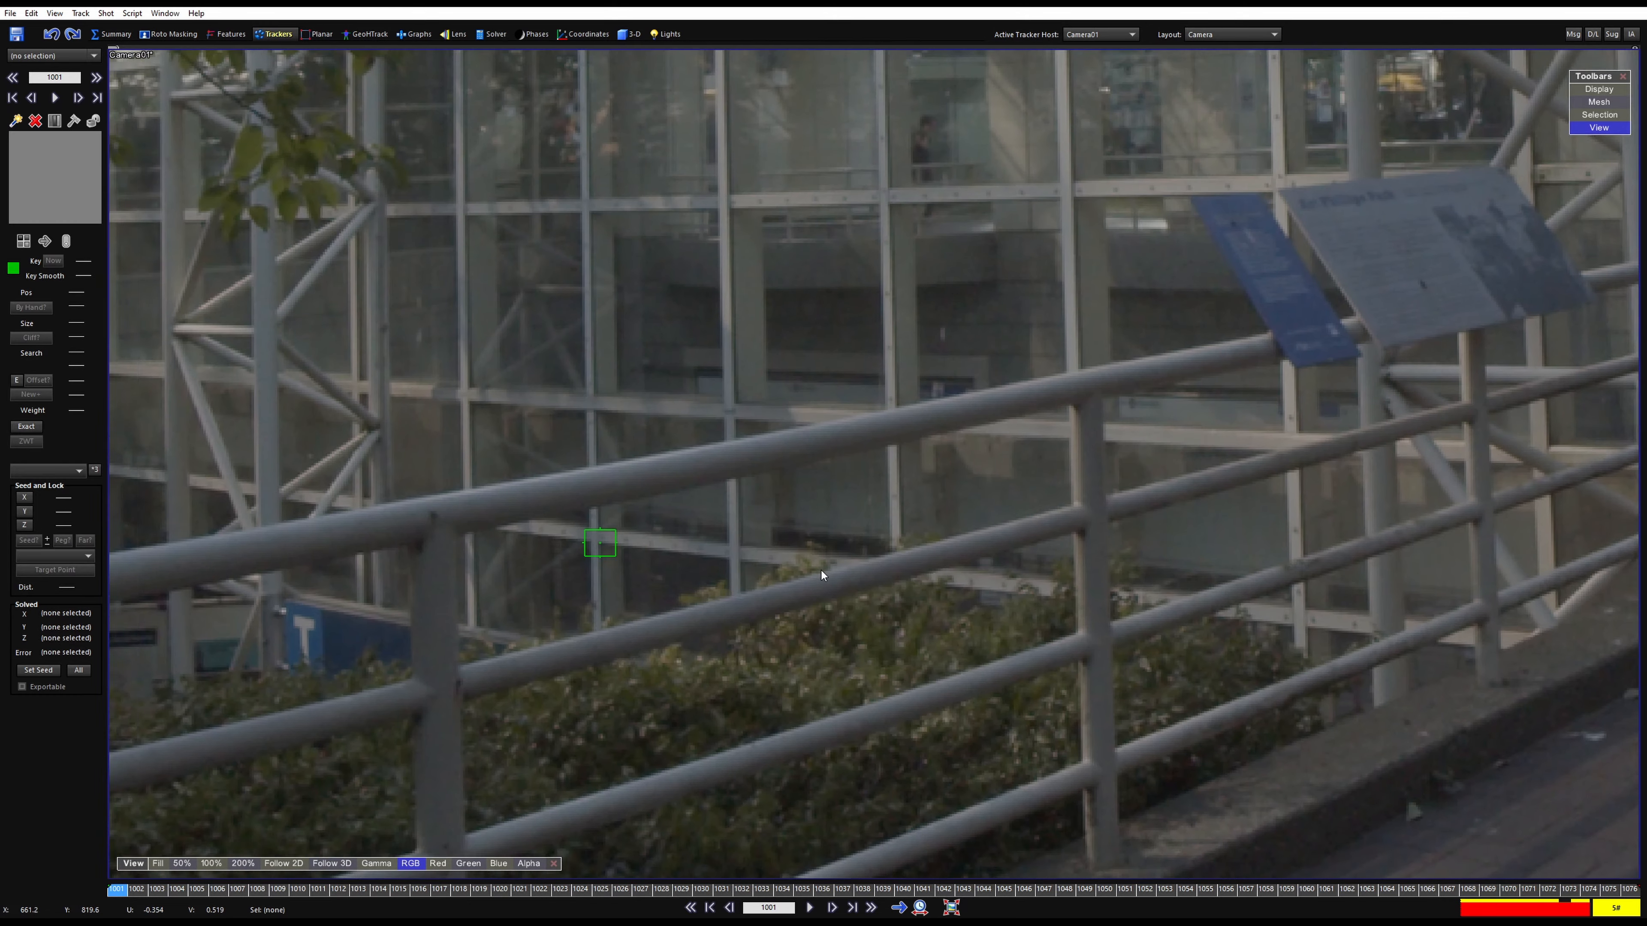
# At frame 1001, create a seventh tracker on the lower mullion joint beside the sixth, track it to frame 1032 and stabilize the view on it
pyautogui.scroll(2, 865, 480)
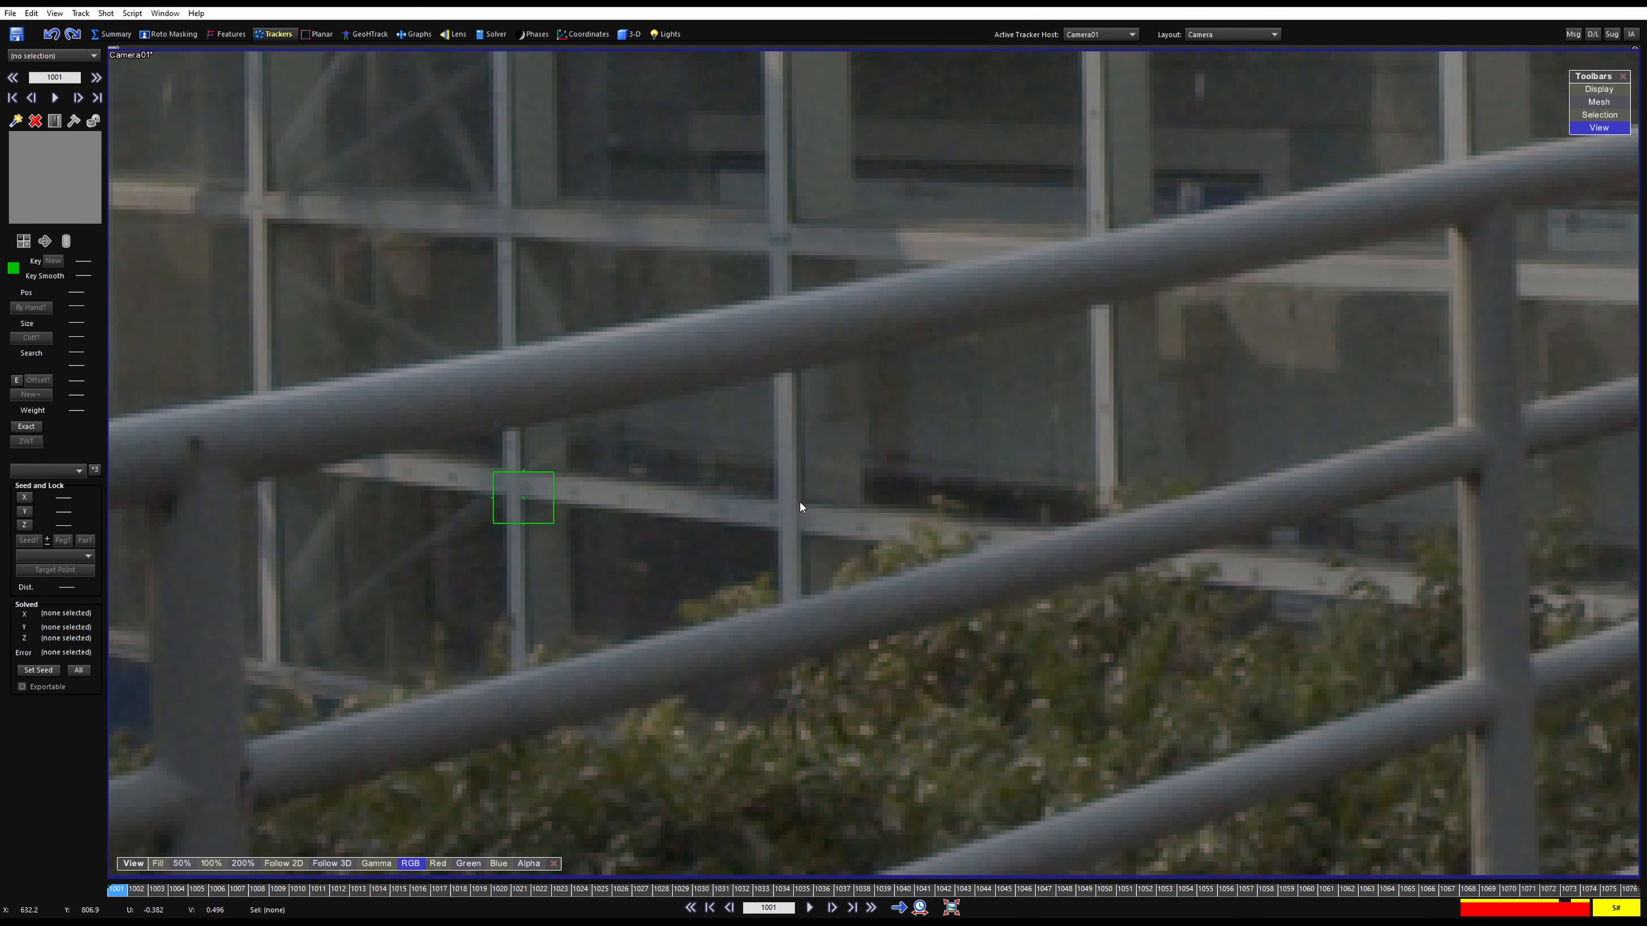
pyautogui.click(799, 502)
pyautogui.moveTo(800, 503); pyautogui.dragTo(799, 504)
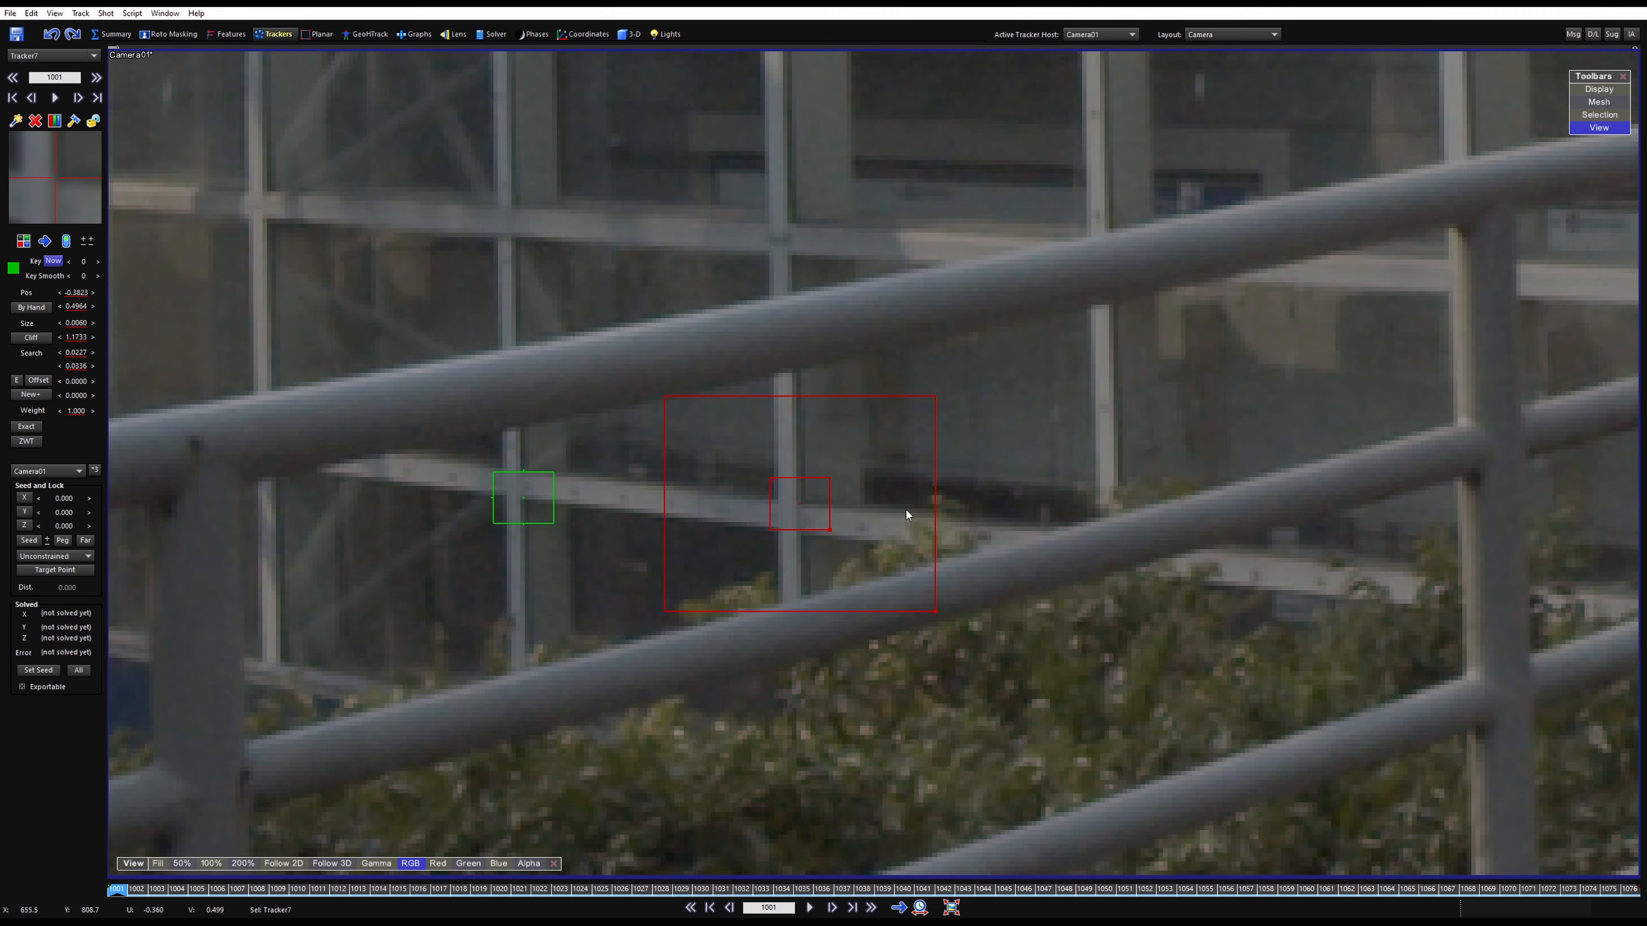
pyautogui.press('space')
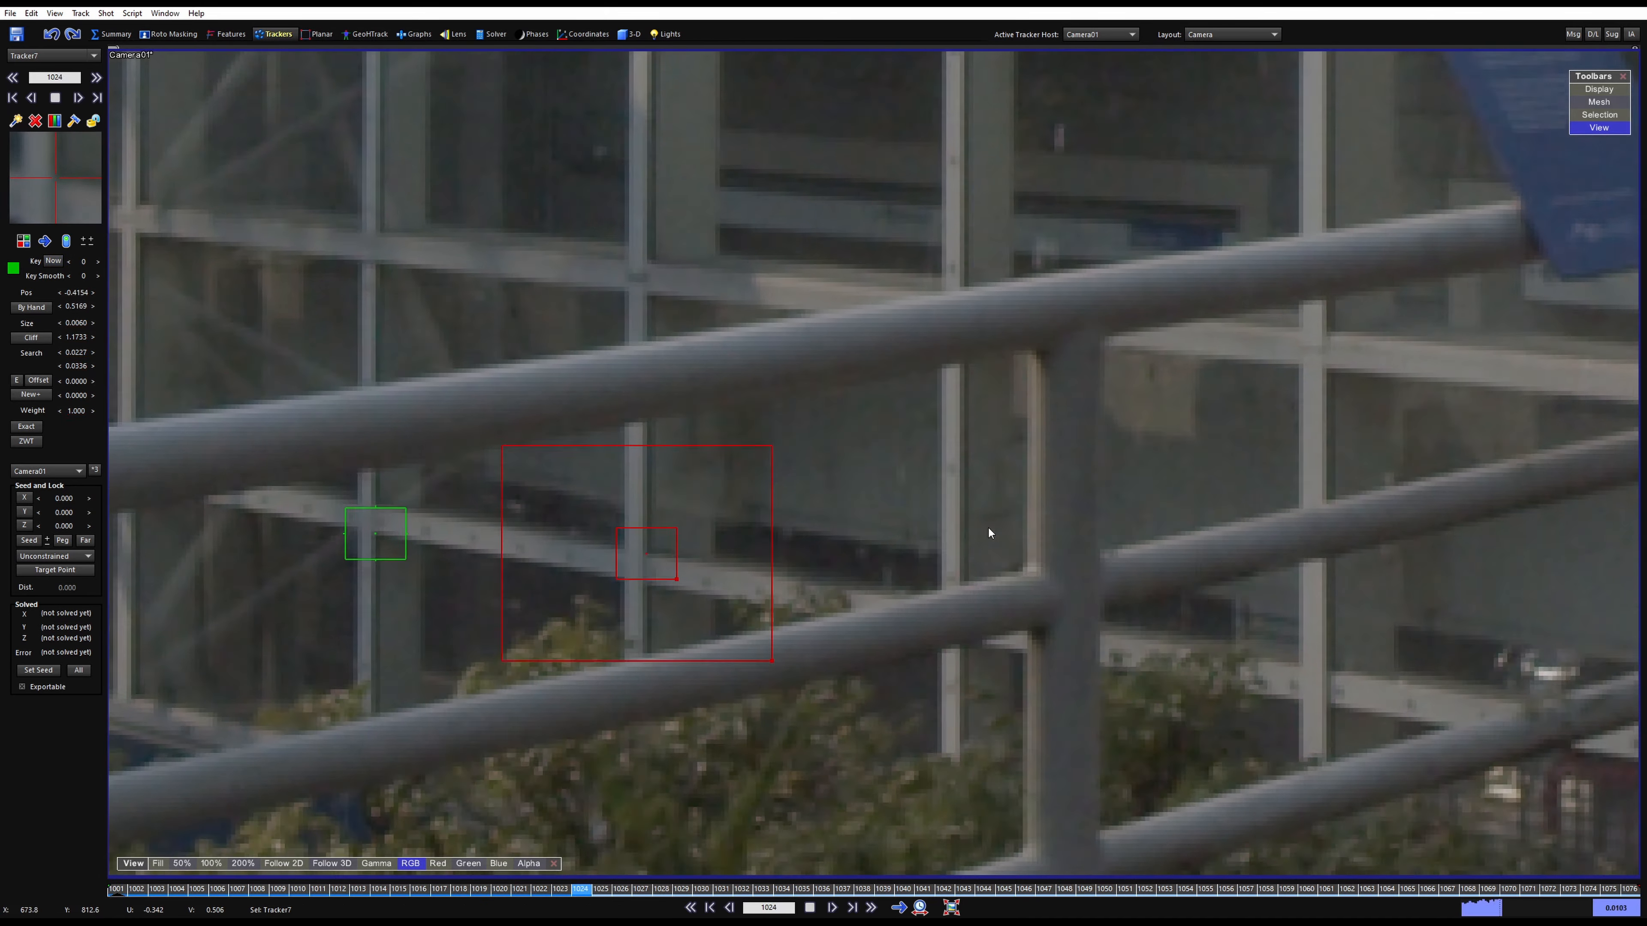
pyautogui.press('space')
pyautogui.press('5')
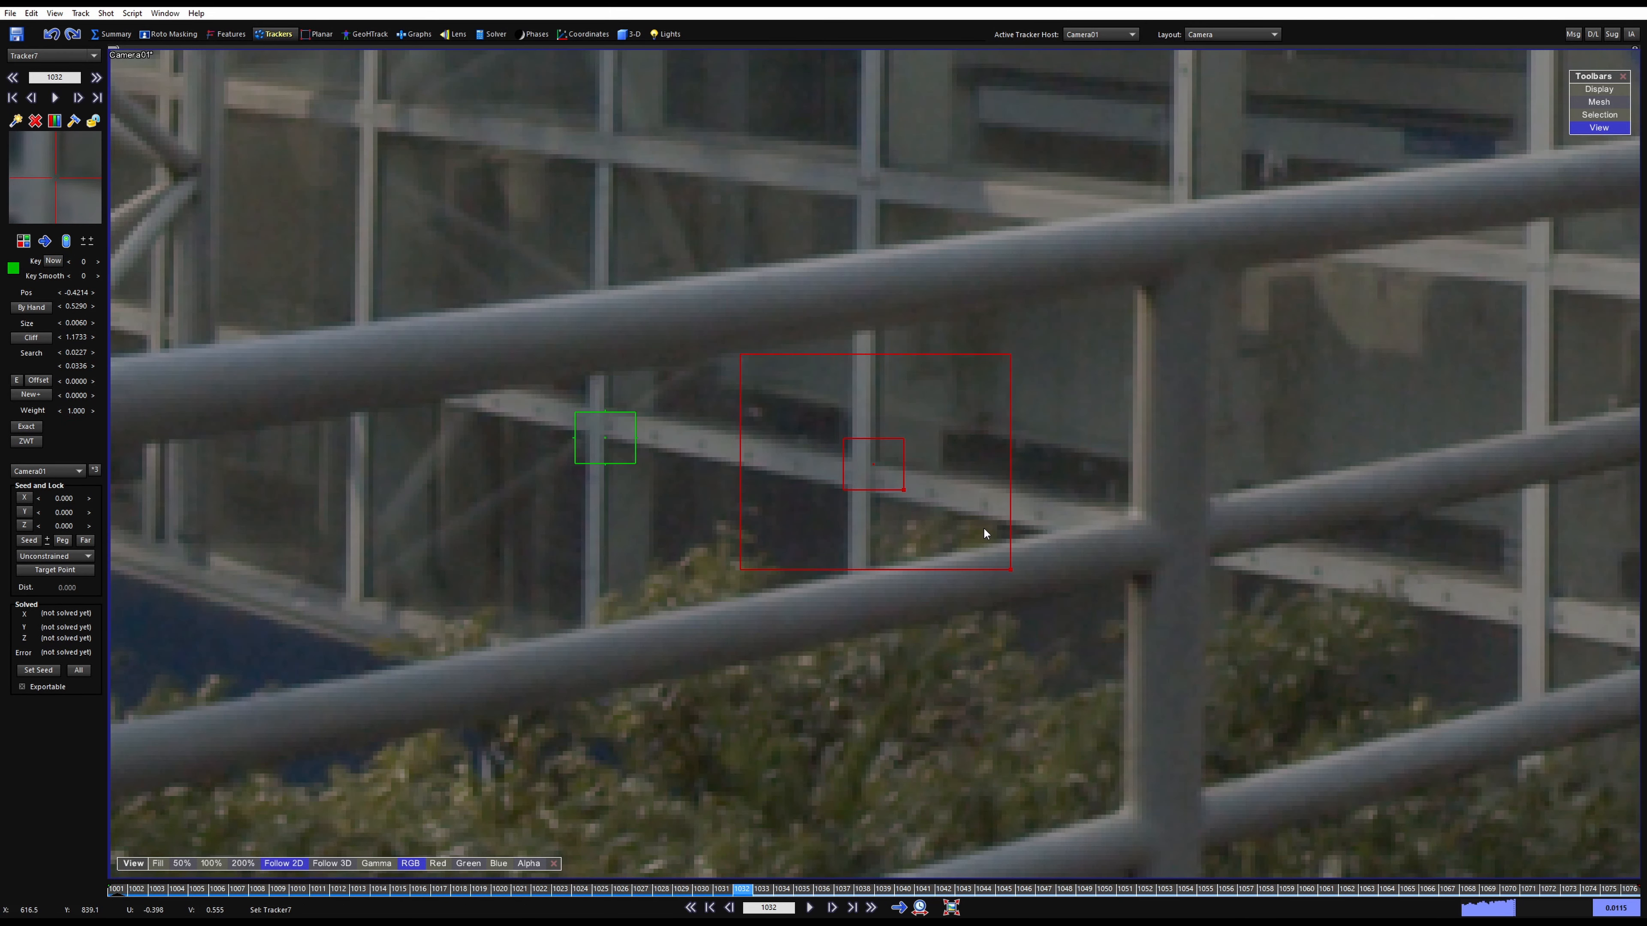
# Track the seventh tracker forward frame by frame from 1032 to 1048, where the railing post passes over the joint
pyautogui.press('d')
pyautogui.press('d')
pyautogui.press('d')
pyautogui.press('d')
pyautogui.press('d')
pyautogui.press('d')
pyautogui.press('d')
pyautogui.press('d')
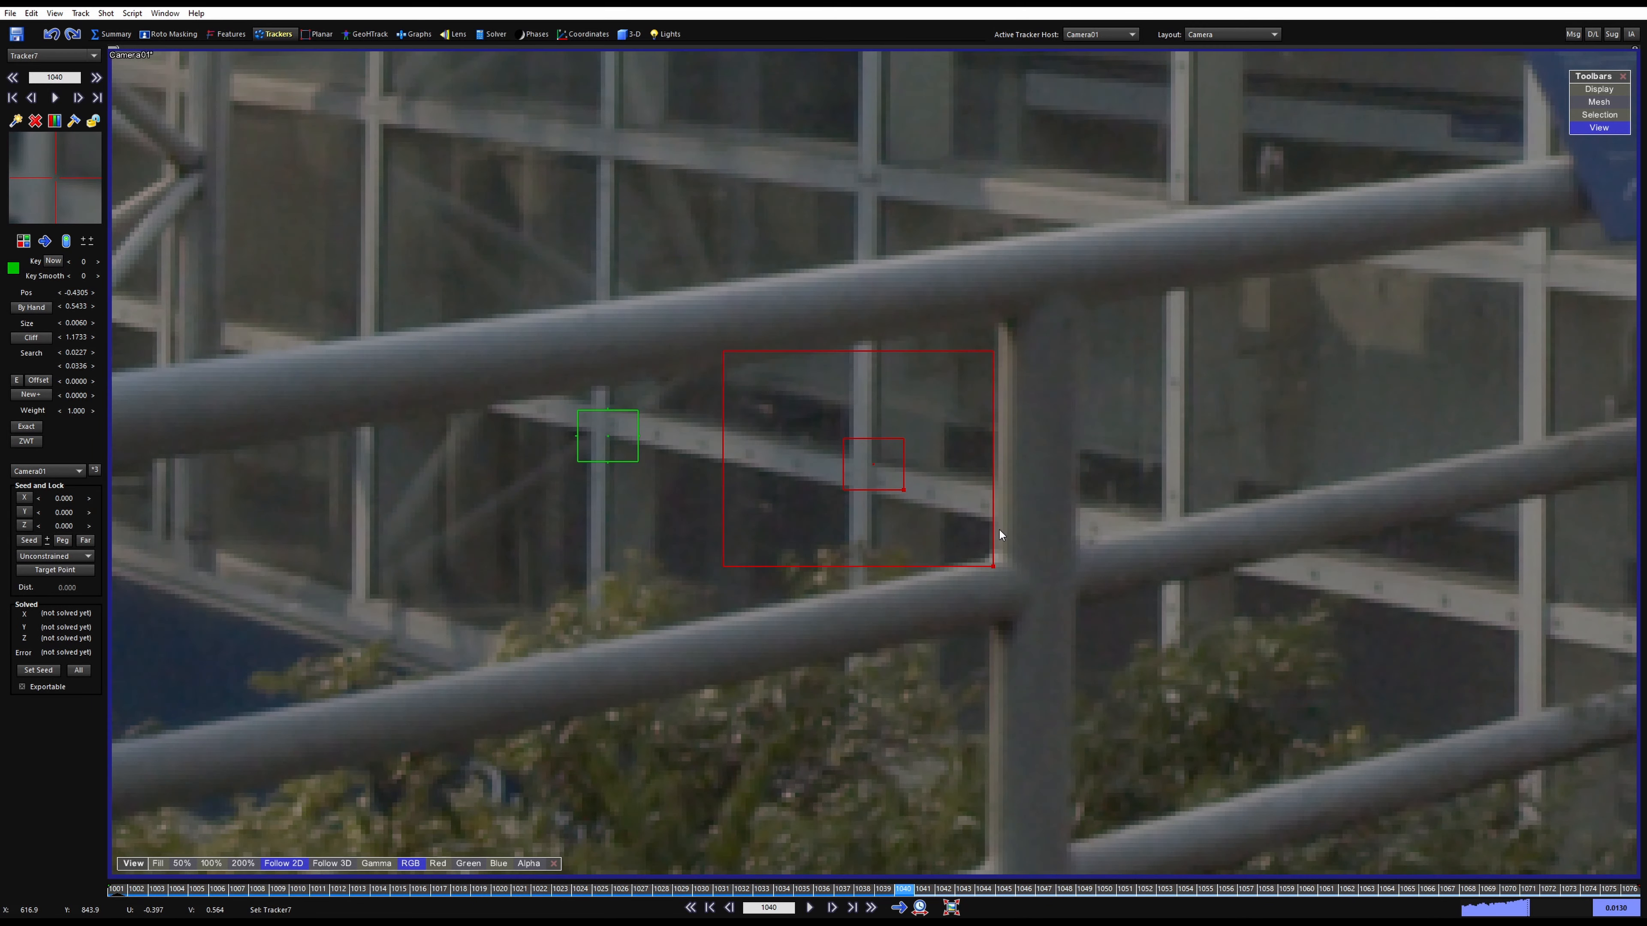
pyautogui.press('d')
pyautogui.press('d')
pyautogui.press('d')
pyautogui.press('d')
pyautogui.press('d')
pyautogui.press('d')
pyautogui.press('d')
pyautogui.press('d')
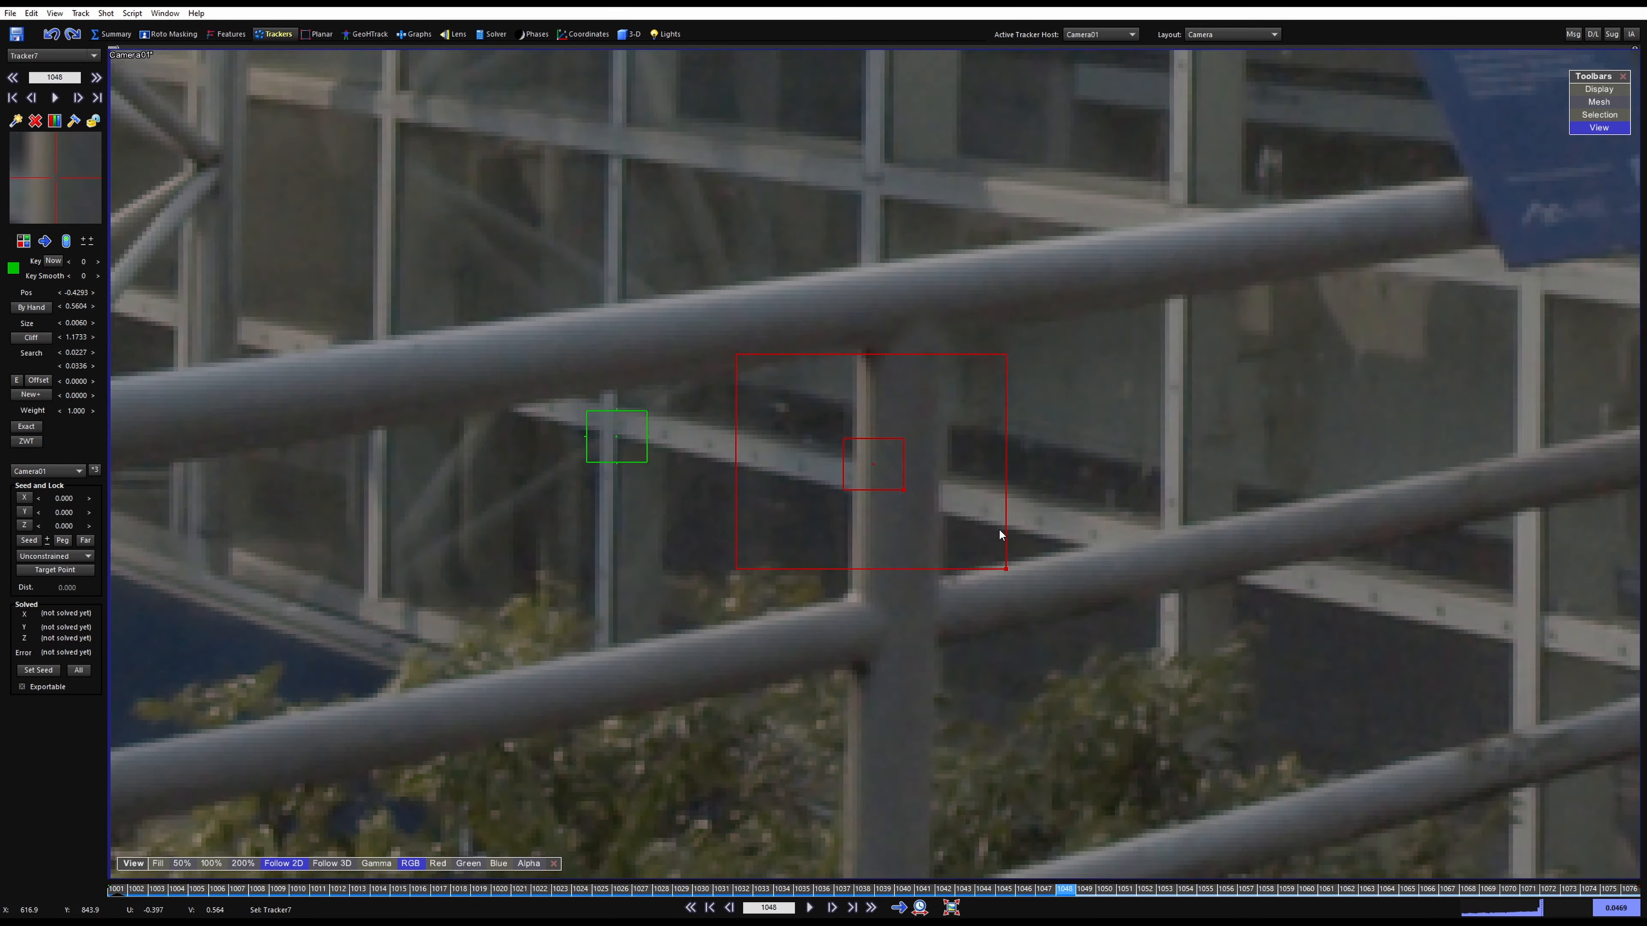
# Go back to frame 1045, before the occlusion, and offset the seventh tracker's search area to the mullion joint directly above
pyautogui.press('s')
pyautogui.press('s')
pyautogui.press('s')
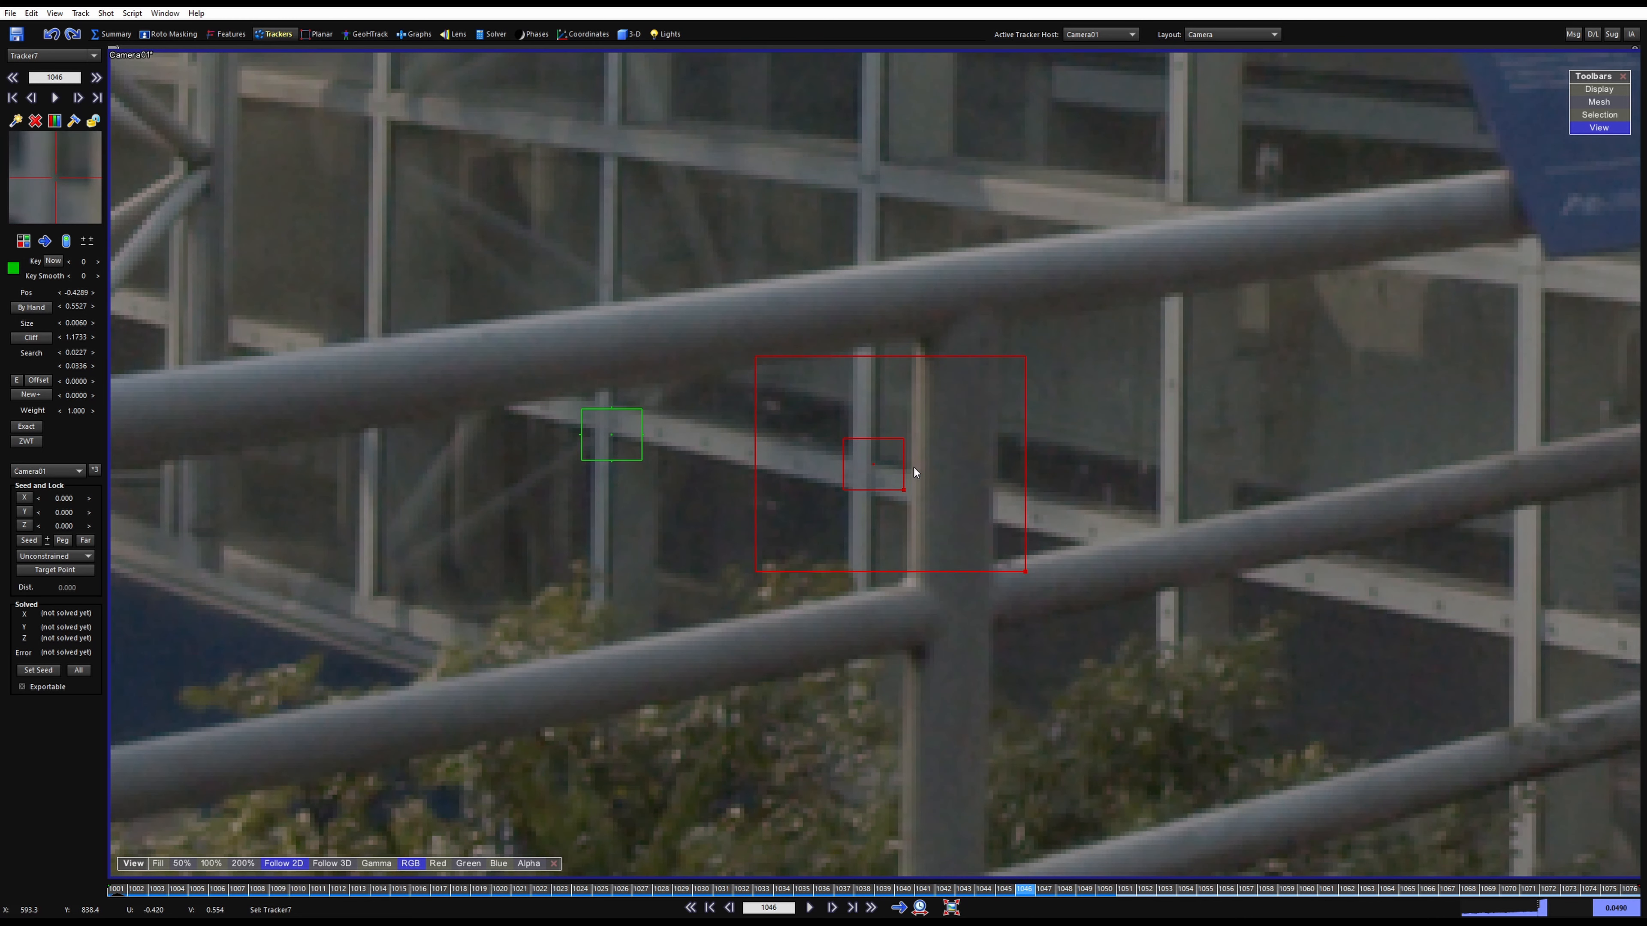
pyautogui.press('d')
pyautogui.press('s')
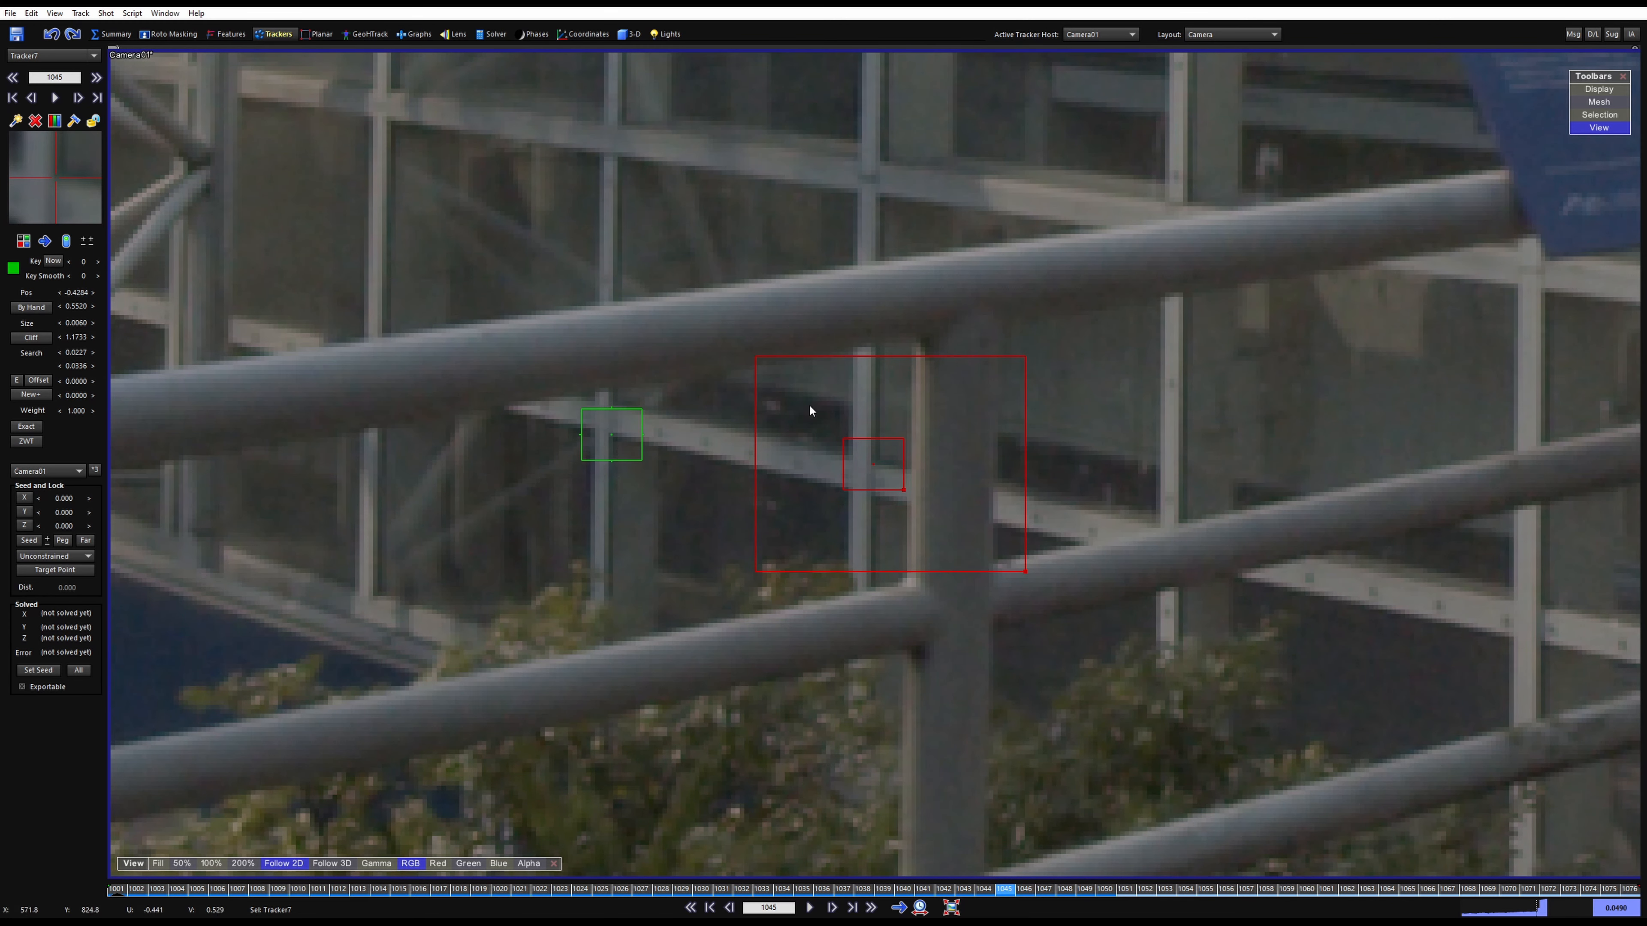
pyautogui.click(48, 381)
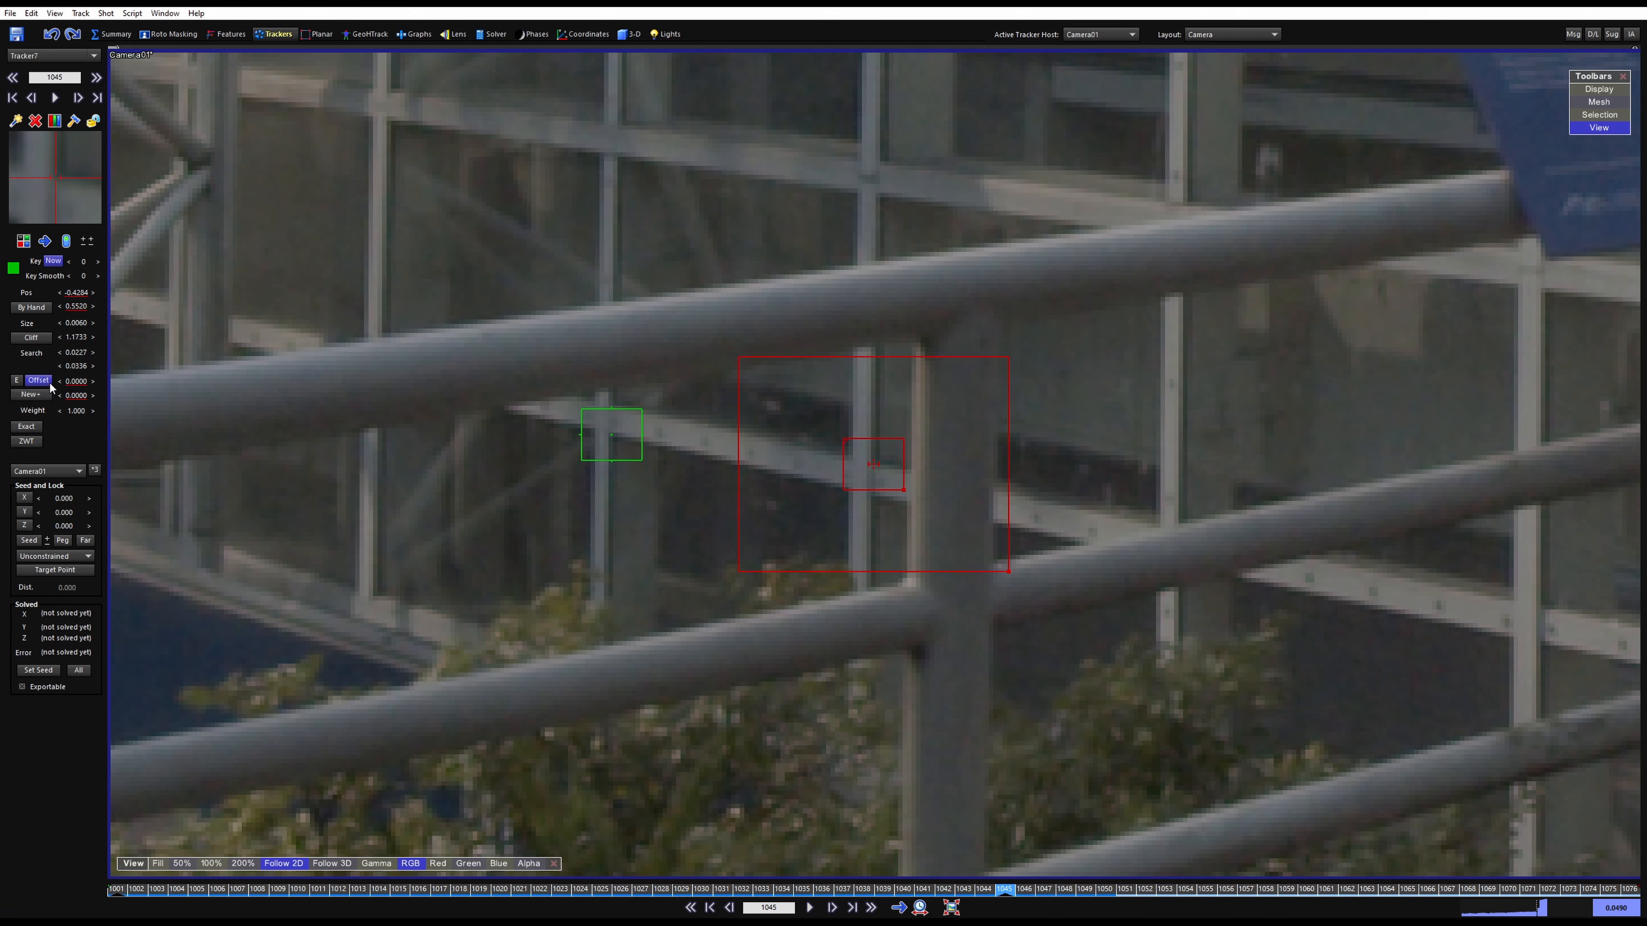
pyautogui.click(876, 467)
pyautogui.moveTo(904, 461); pyautogui.dragTo(908, 189)
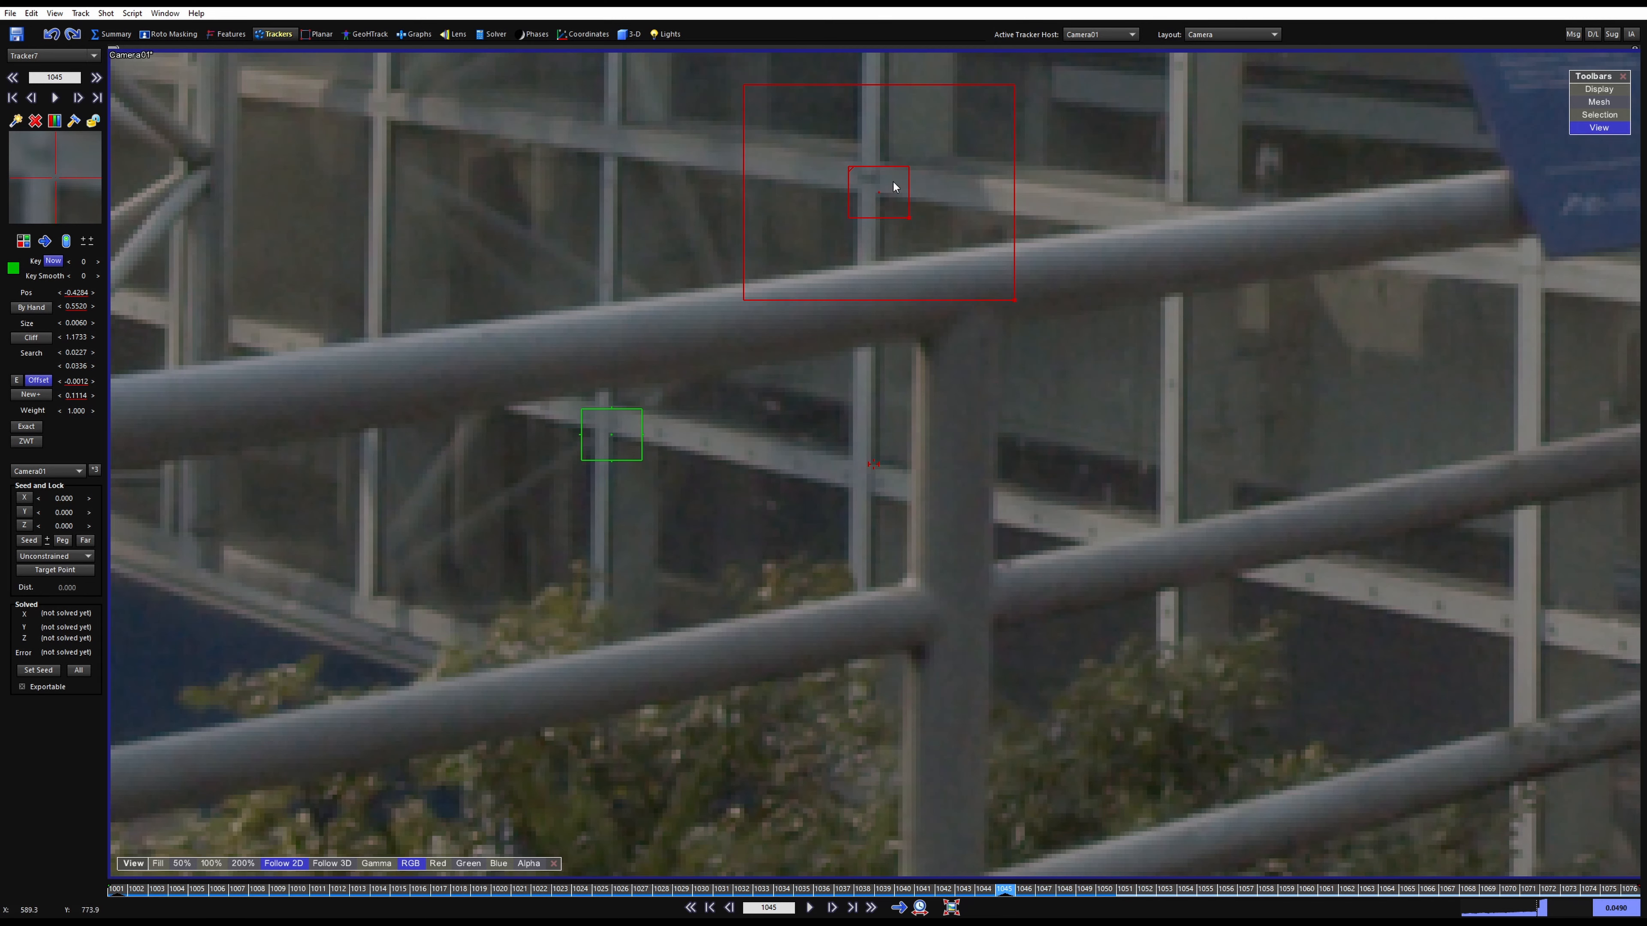
# Track the offset seventh tracker from frame 1045 to 1054, past the railing post
pyautogui.press('d')
pyautogui.press('d')
pyautogui.press('d')
pyautogui.press('d')
pyautogui.press('d')
pyautogui.press('d')
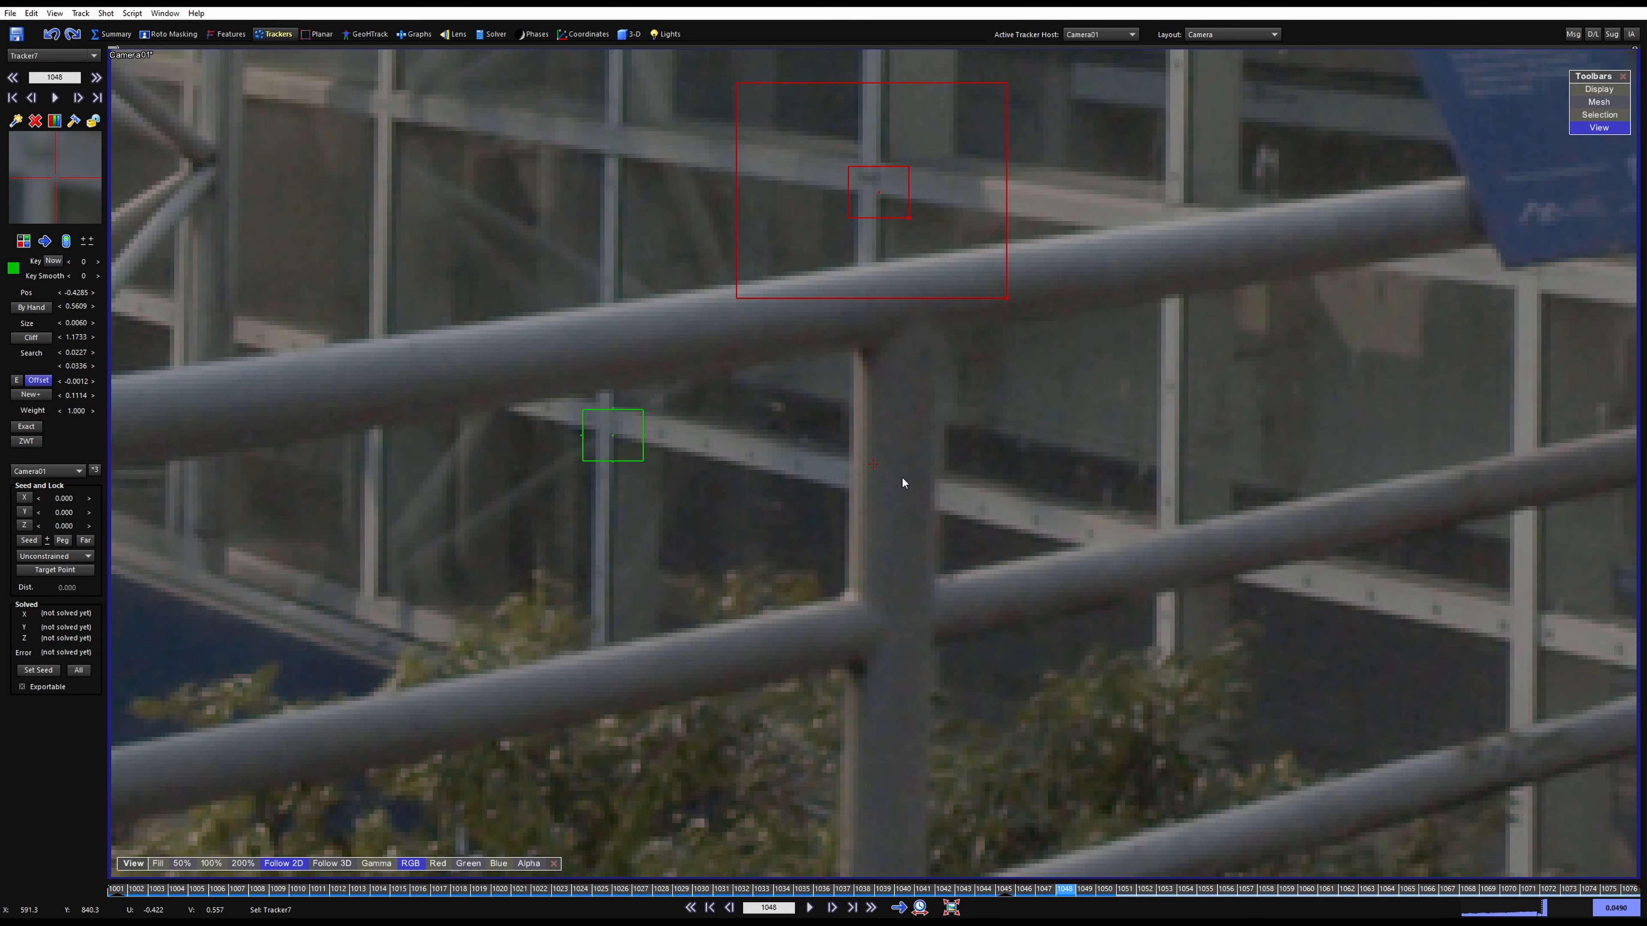
pyautogui.press('d')
pyautogui.press('d')
pyautogui.press('d')
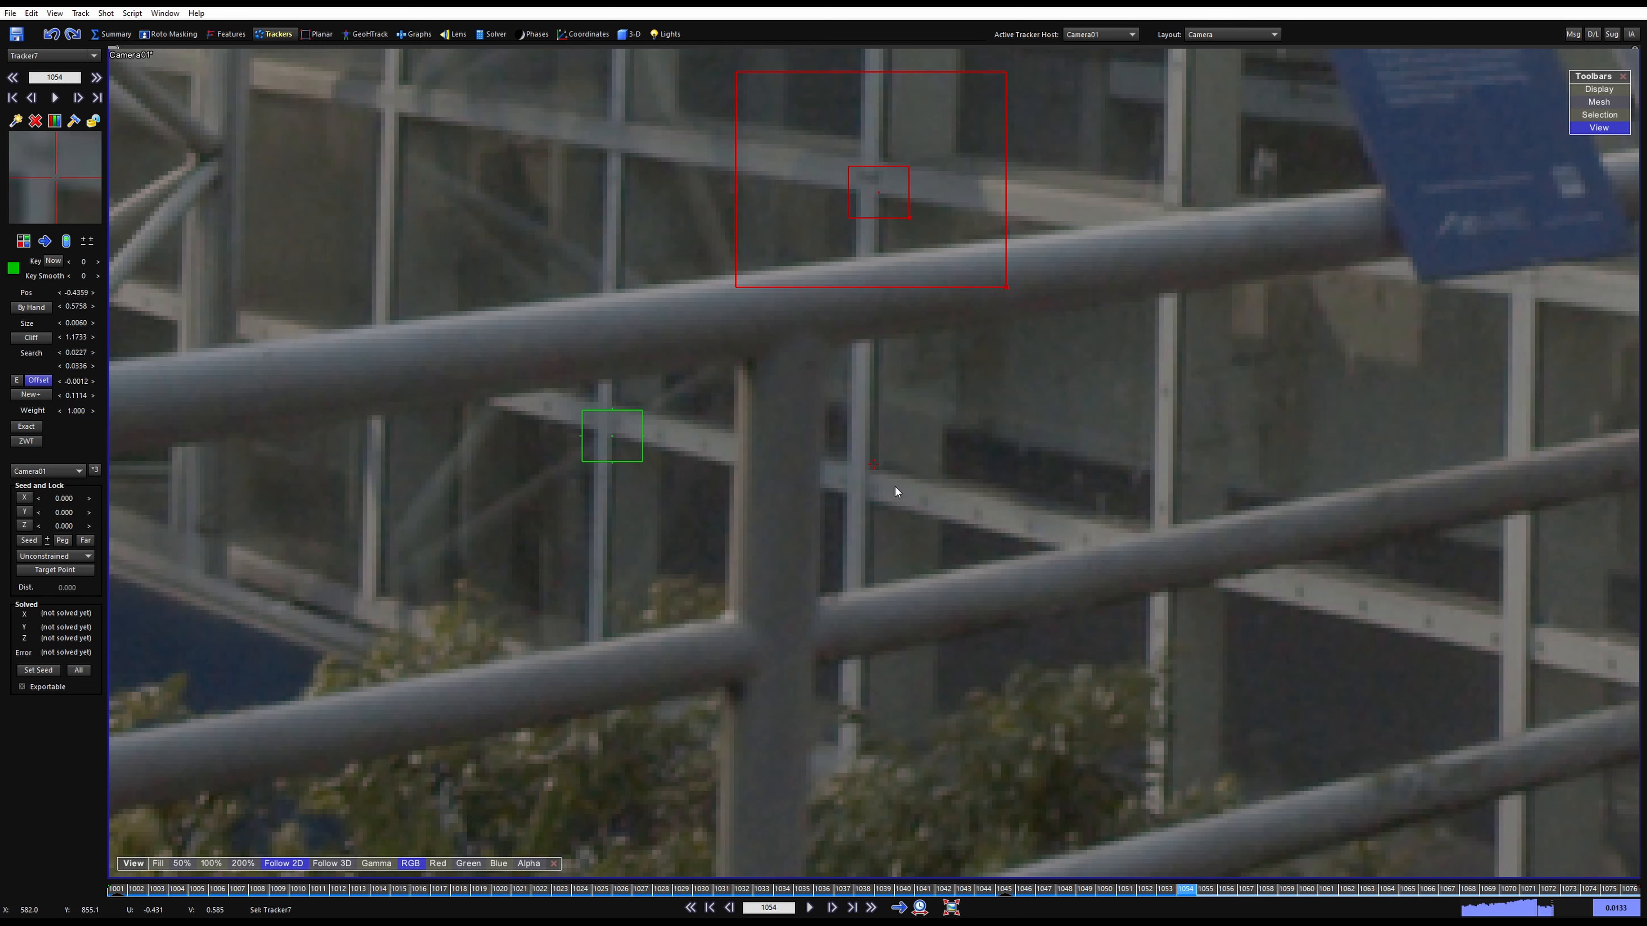
# Compare the offset point at frames 1045 and 1053, and realign it with the lower mullion joint at frame 1053
pyautogui.press('Left')
pyautogui.press('Left')
pyautogui.press('Left')
pyautogui.press('Left')
pyautogui.press('Left')
pyautogui.press('Left')
pyautogui.press('Left')
pyautogui.press('Left')
pyautogui.press('Left')
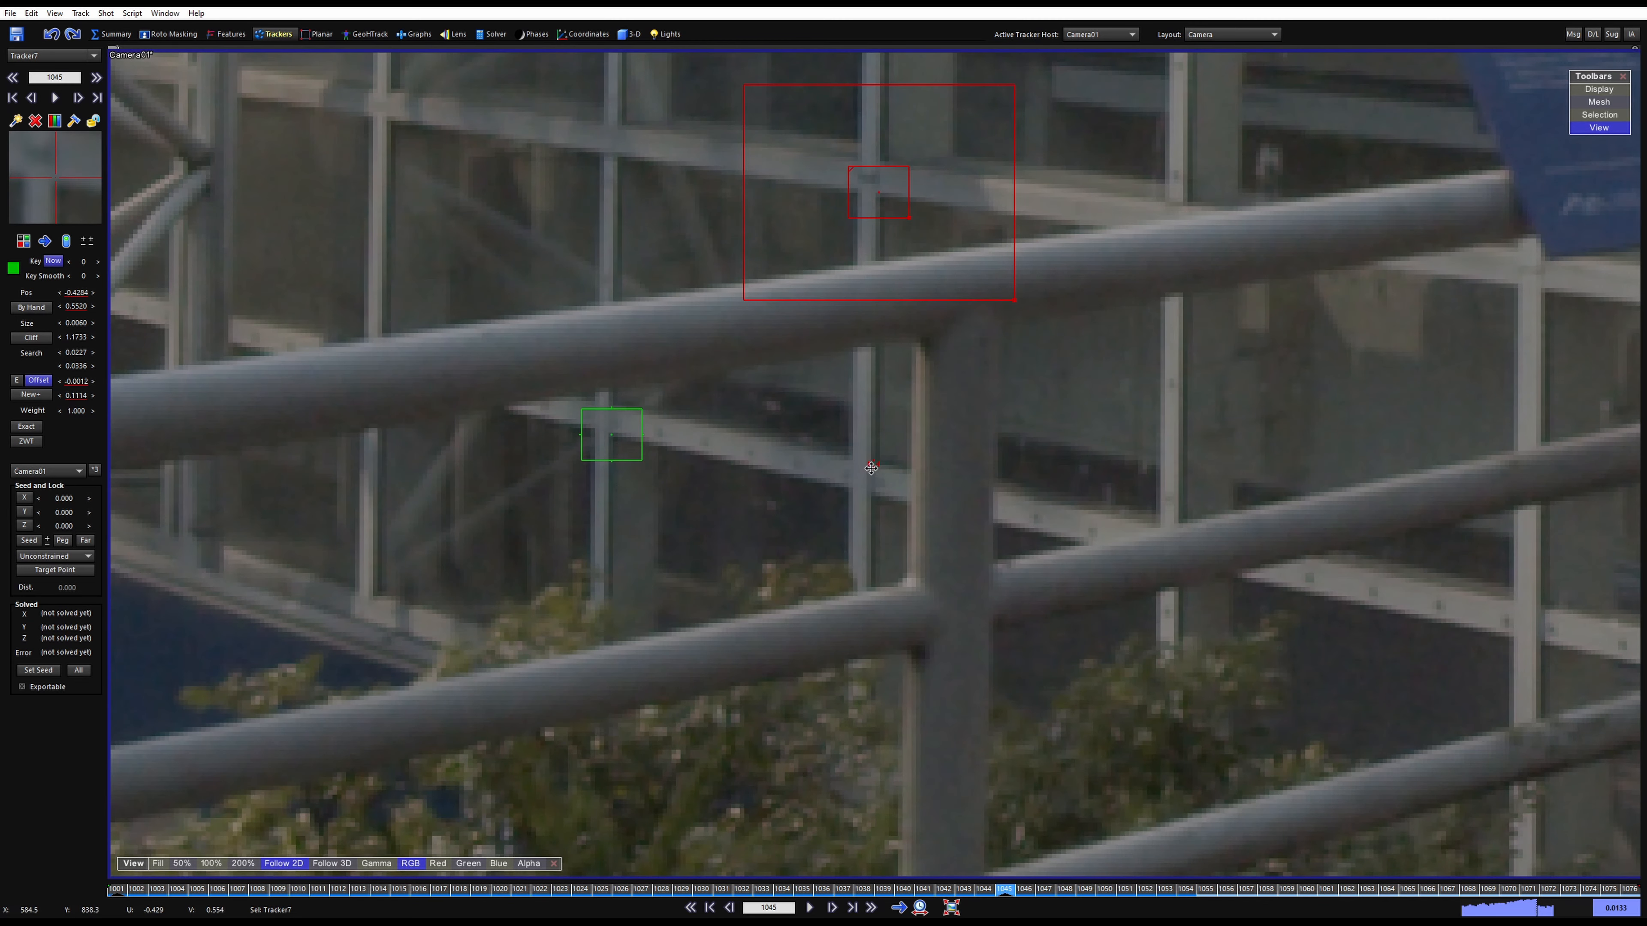
pyautogui.press('Right')
pyautogui.press('Right')
pyautogui.press('Right')
pyautogui.press('Right')
pyautogui.press('Right')
pyautogui.press('Right')
pyautogui.press('Right')
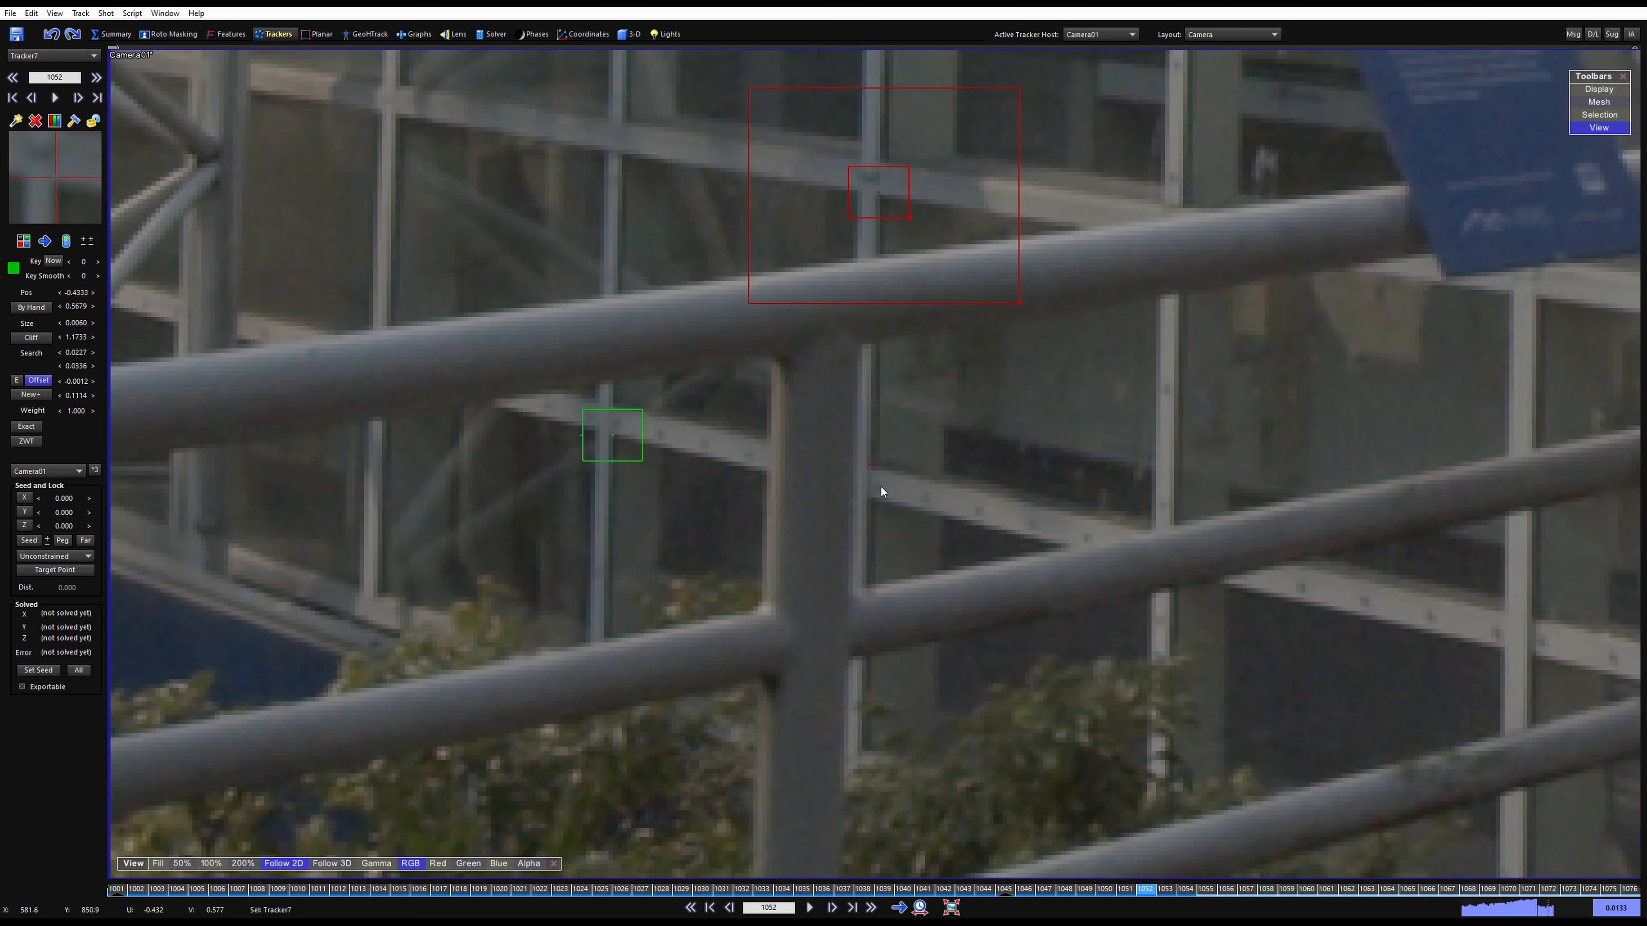
pyautogui.press('Right')
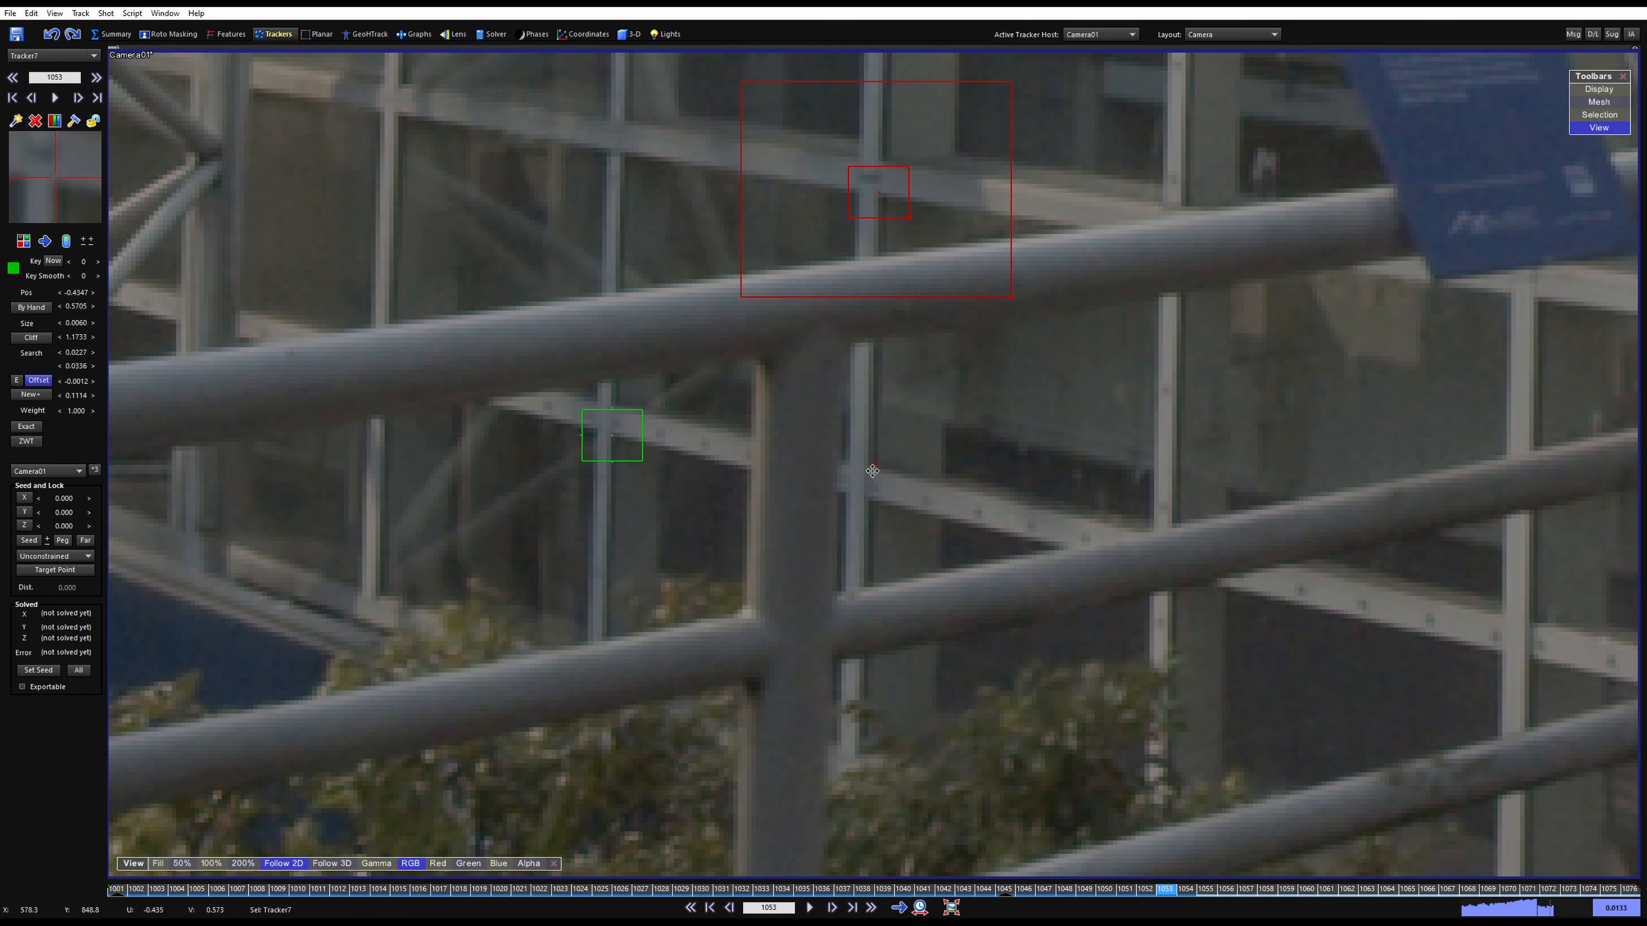
pyautogui.moveTo(877, 462); pyautogui.dragTo(873, 464)
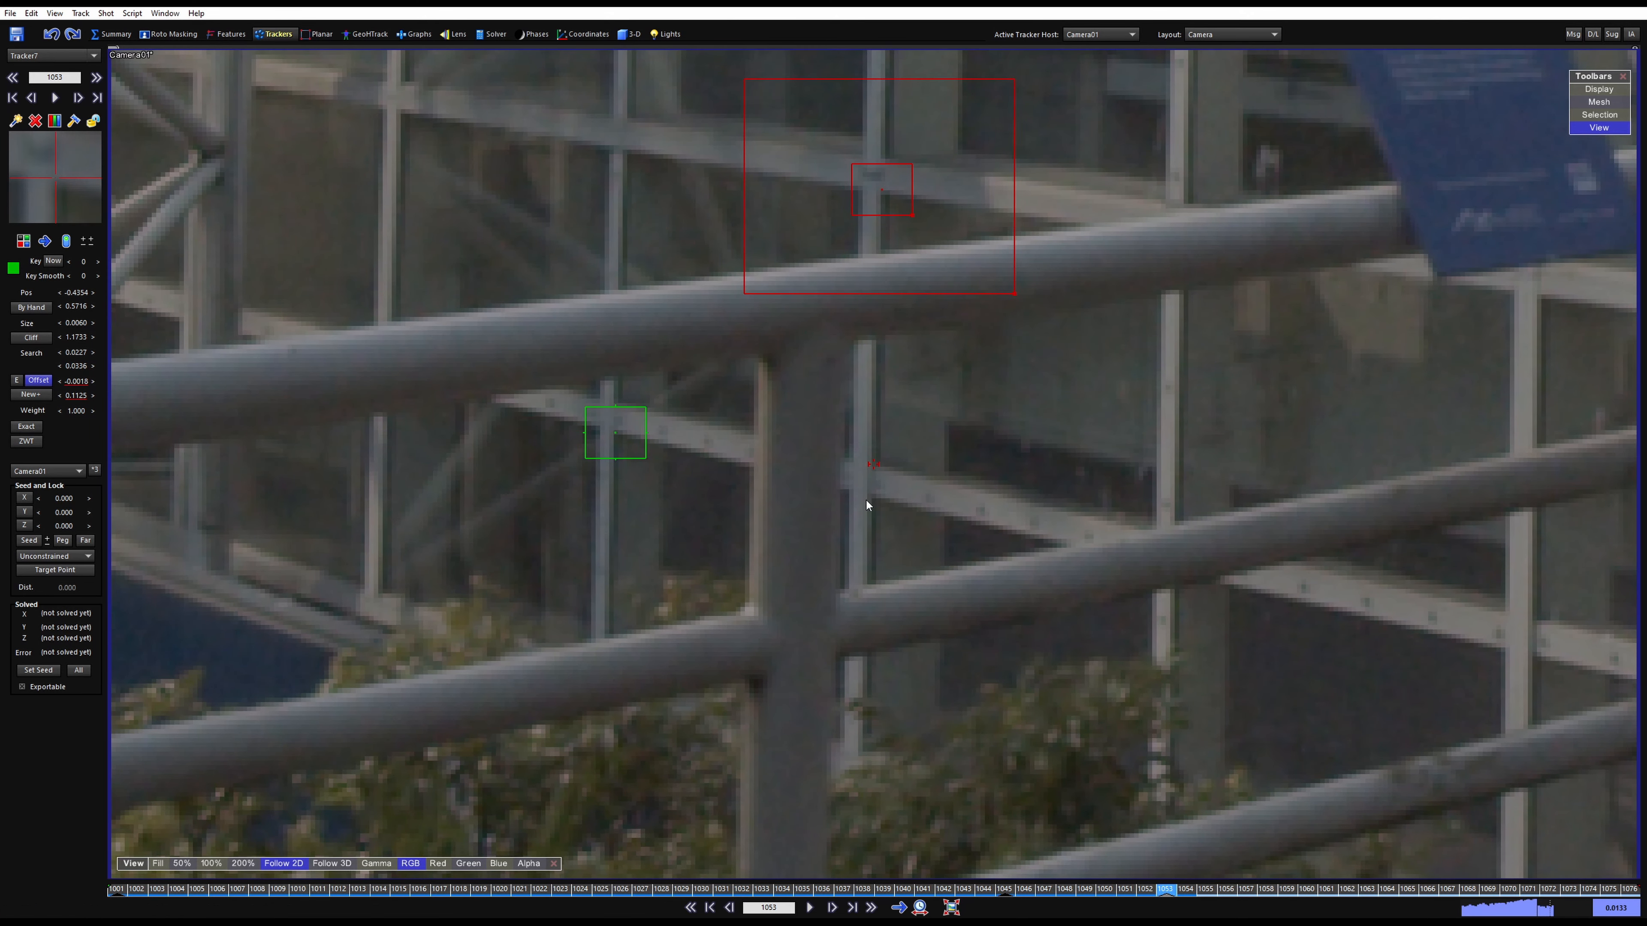
# Step between frames 1045 and 1053 to examine how the corrected offset point follows the lower joint behind the post
pyautogui.press('s')
pyautogui.press('s')
pyautogui.press('s')
pyautogui.press('s')
pyautogui.press('s')
pyautogui.press('s')
pyautogui.press('s')
pyautogui.press('s')
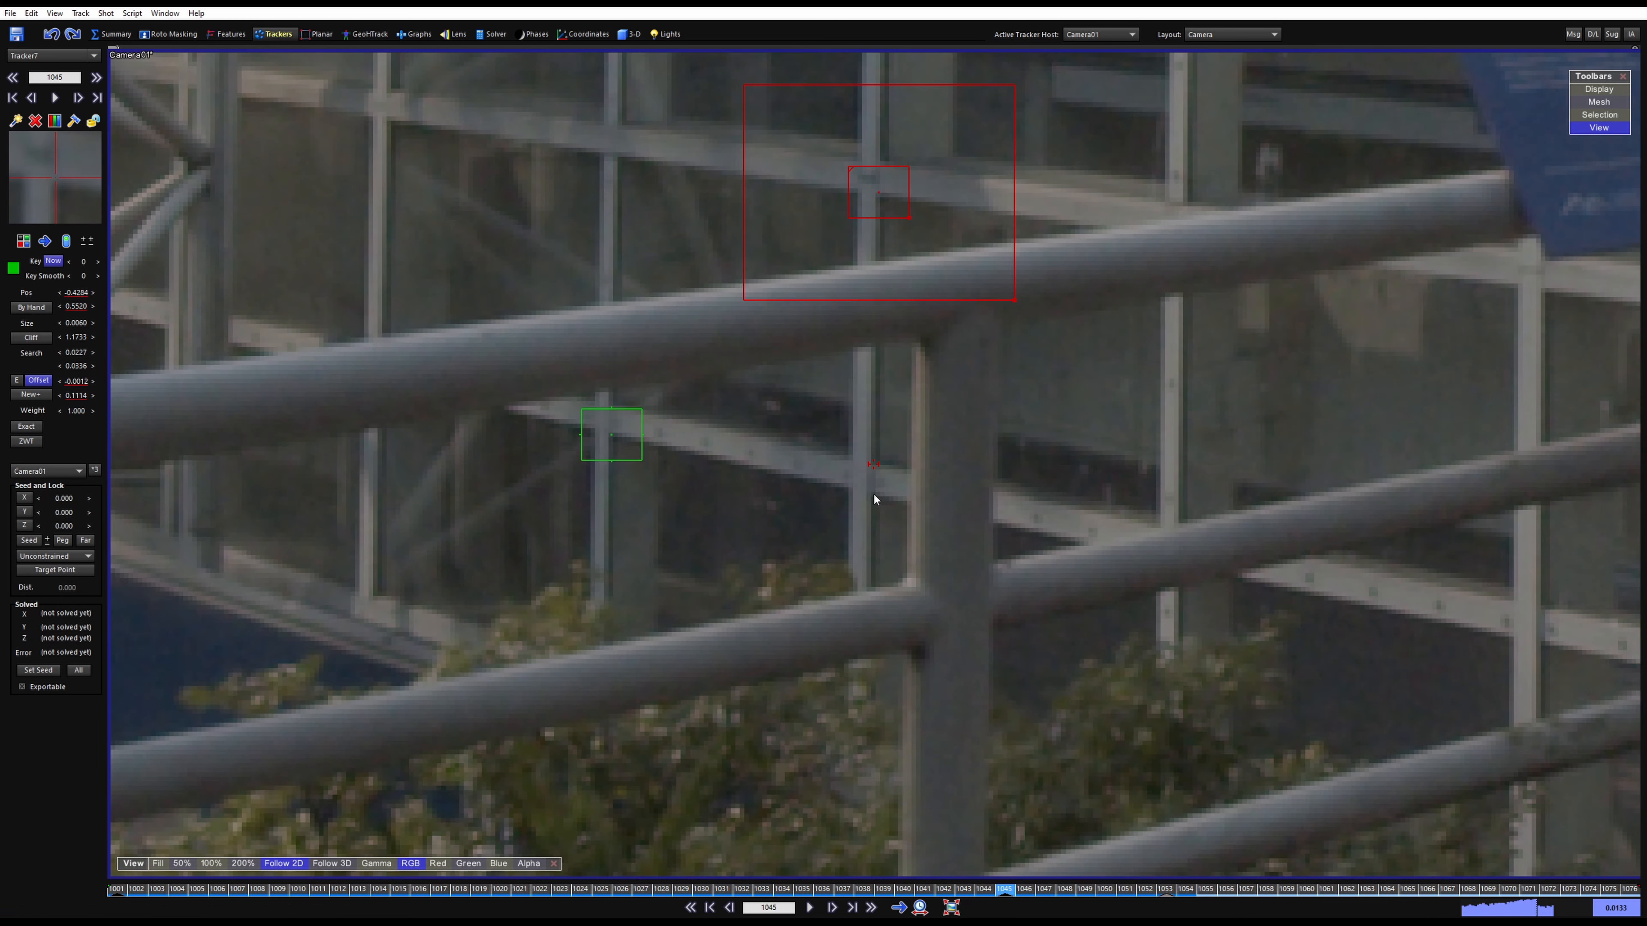
pyautogui.press('d')
pyautogui.press('d')
pyautogui.press('d')
pyautogui.press('d')
pyautogui.press('d')
pyautogui.press('d')
pyautogui.press('d')
pyautogui.press('d')
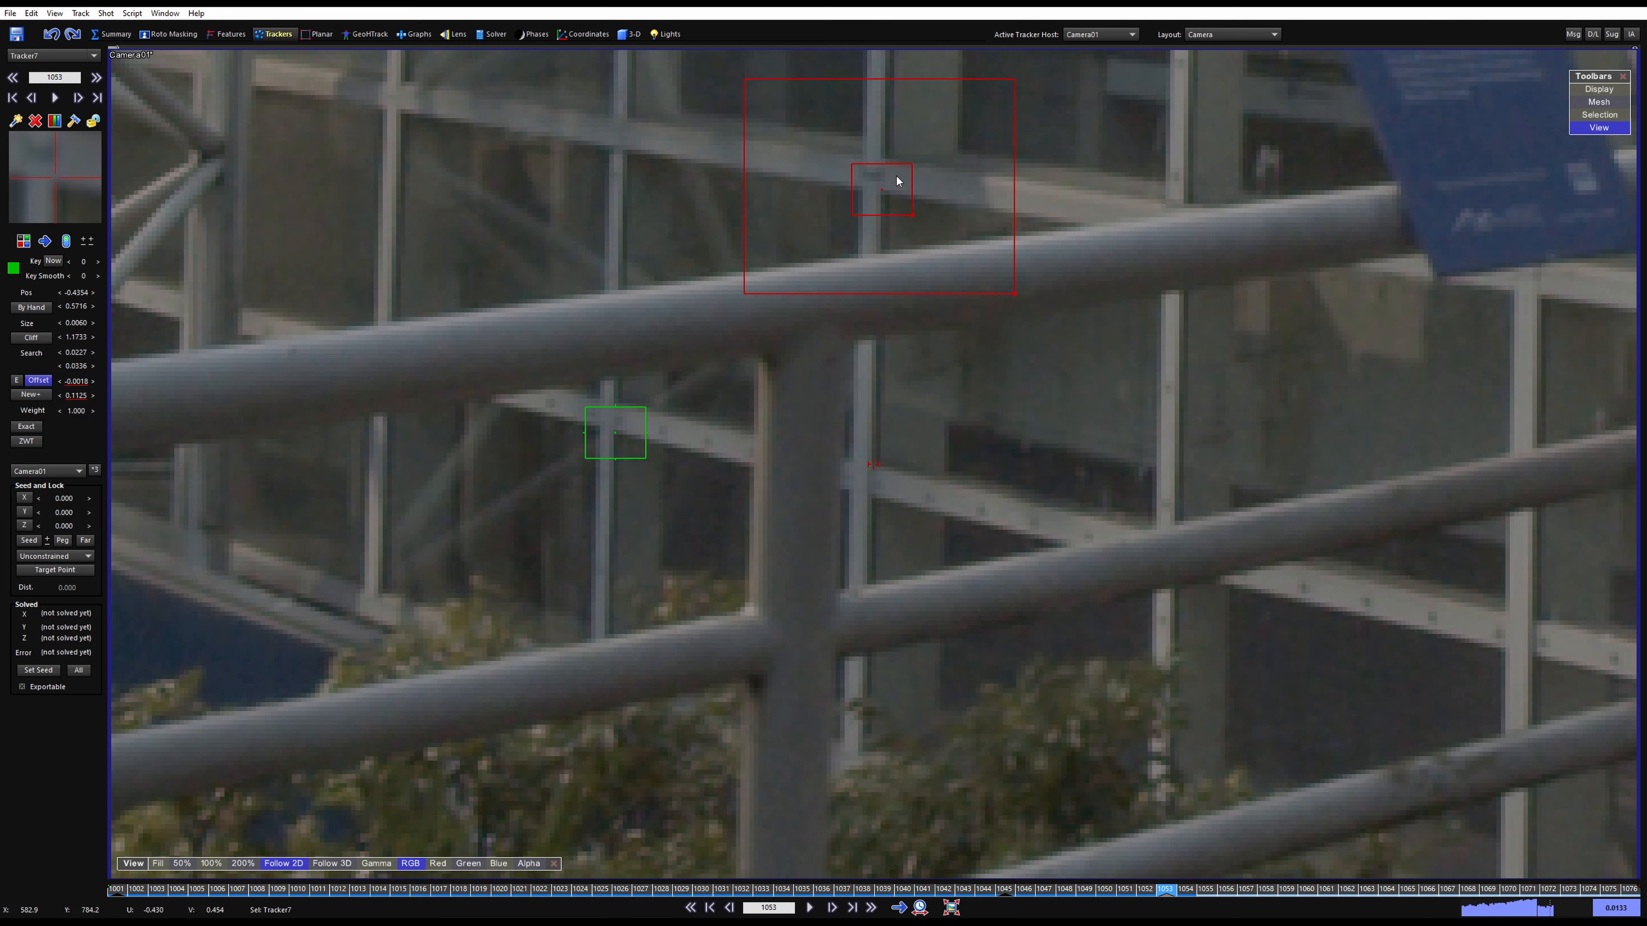
# Turn off the offset at frame 1054 and track the seventh tracker directly on the lower mullion joint to frame 1059
pyautogui.press('d')
pyautogui.click(40, 378)
pyautogui.press('d')
pyautogui.press('d')
pyautogui.press('d')
pyautogui.press('d')
pyautogui.press('d')
pyautogui.press('d')
pyautogui.press('d')
pyautogui.press('d')
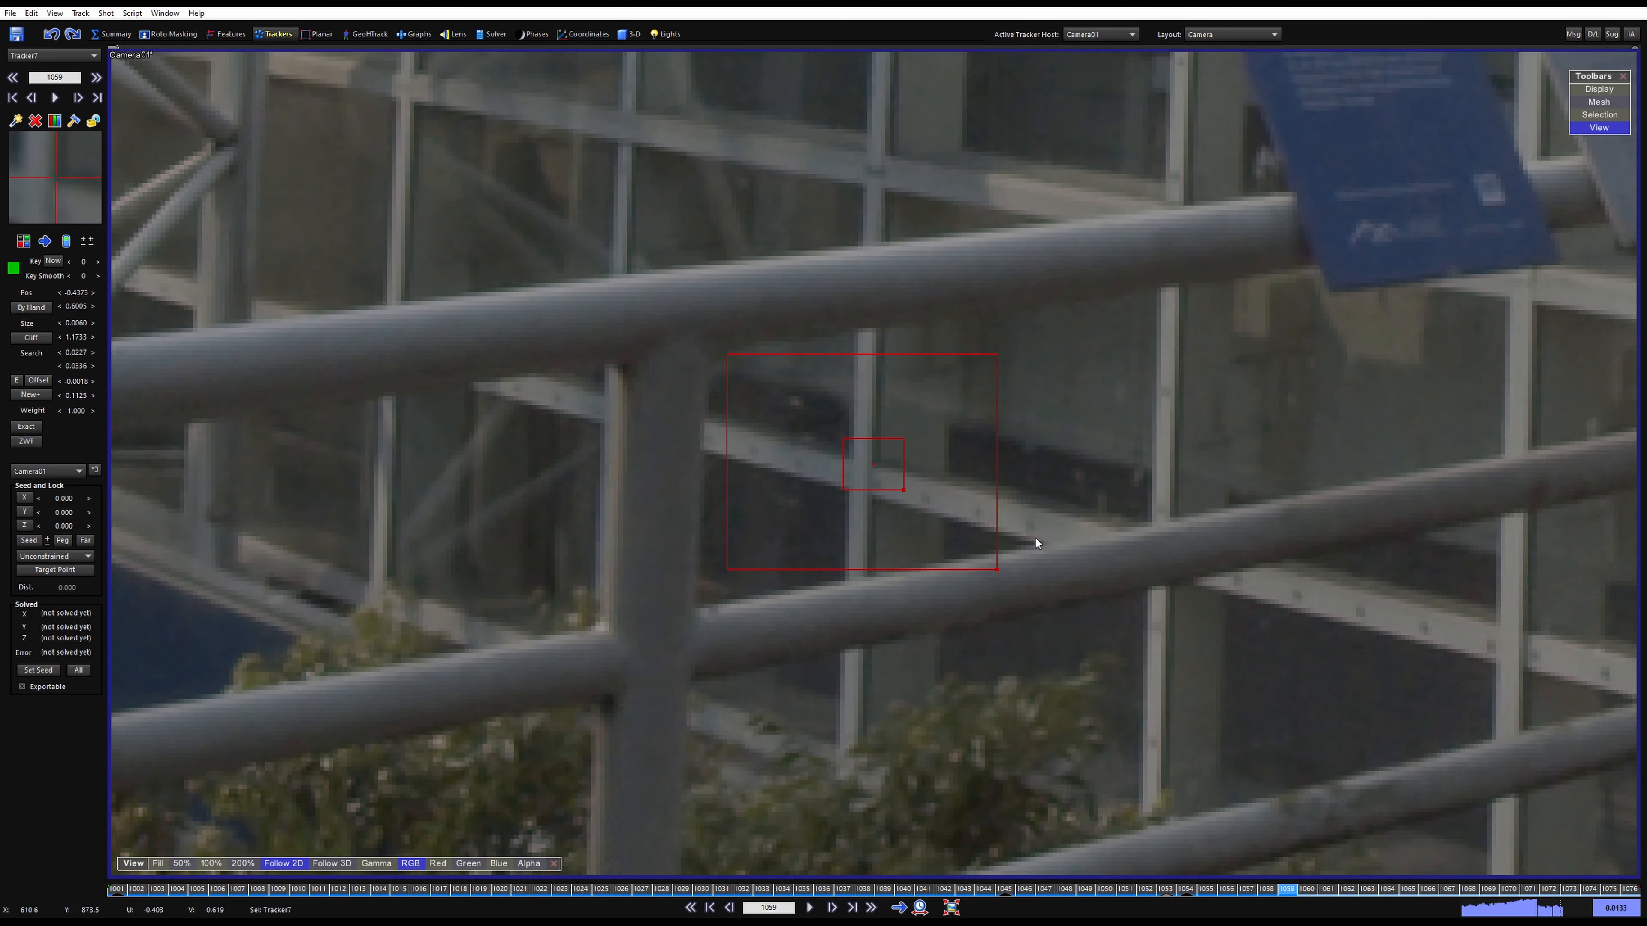
# Continue tracking the seventh tracker from frame 1059 through the closing frames of the shot
pyautogui.press('d')
pyautogui.press('d')
pyautogui.press('d')
pyautogui.press('d')
pyautogui.press('d')
pyautogui.press('d')
pyautogui.press('d')
pyautogui.press('d')
pyautogui.press('d')
pyautogui.press('d')
pyautogui.press('d')
pyautogui.press('d')
pyautogui.press('d')
pyautogui.press('d')
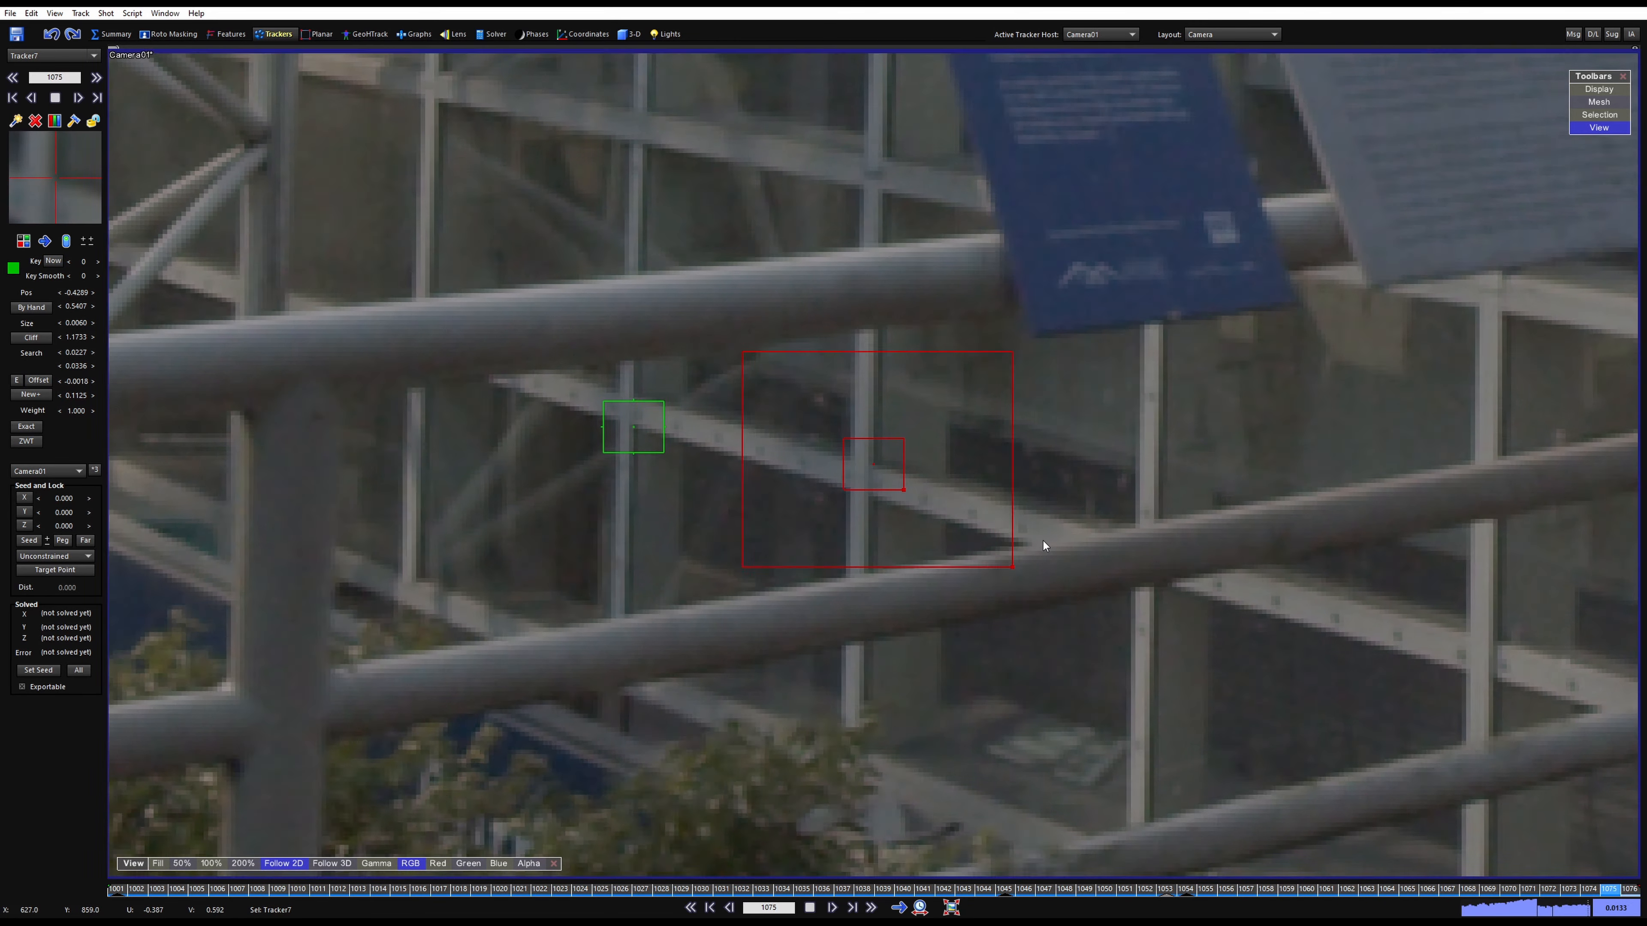
# Return to frame 1001, lock the seventh tracker and stop stabilizing the view on it
pyautogui.moveTo(1588, 890); pyautogui.dragTo(42, 788)
pyautogui.scroll(-15, 902, 659)
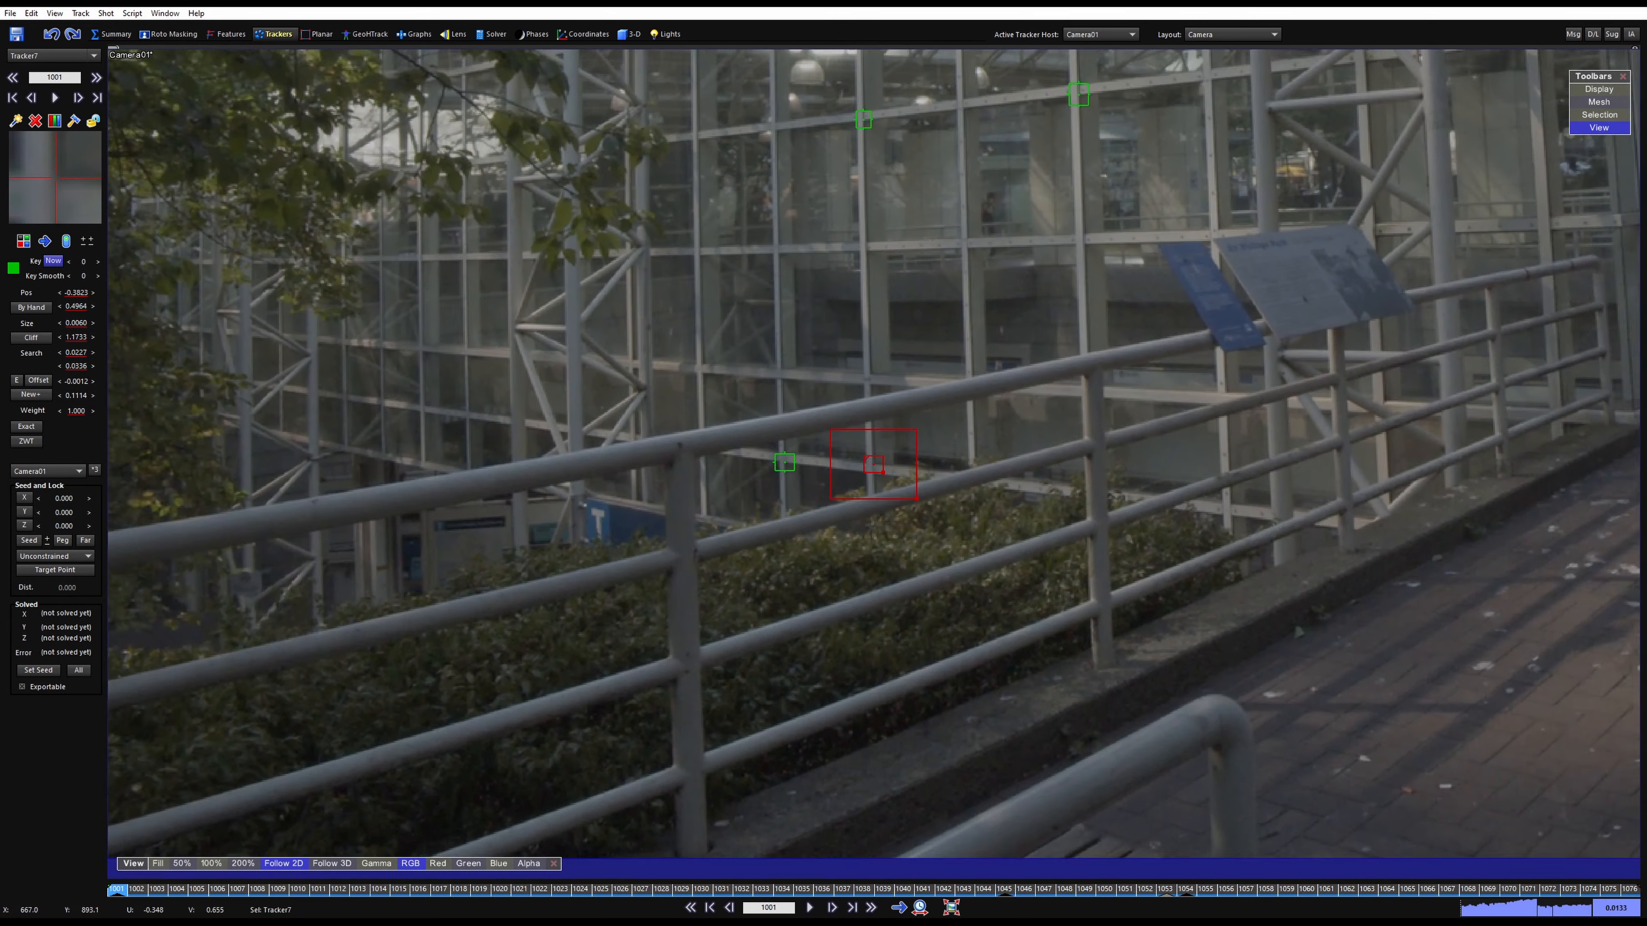
pyautogui.press('l')
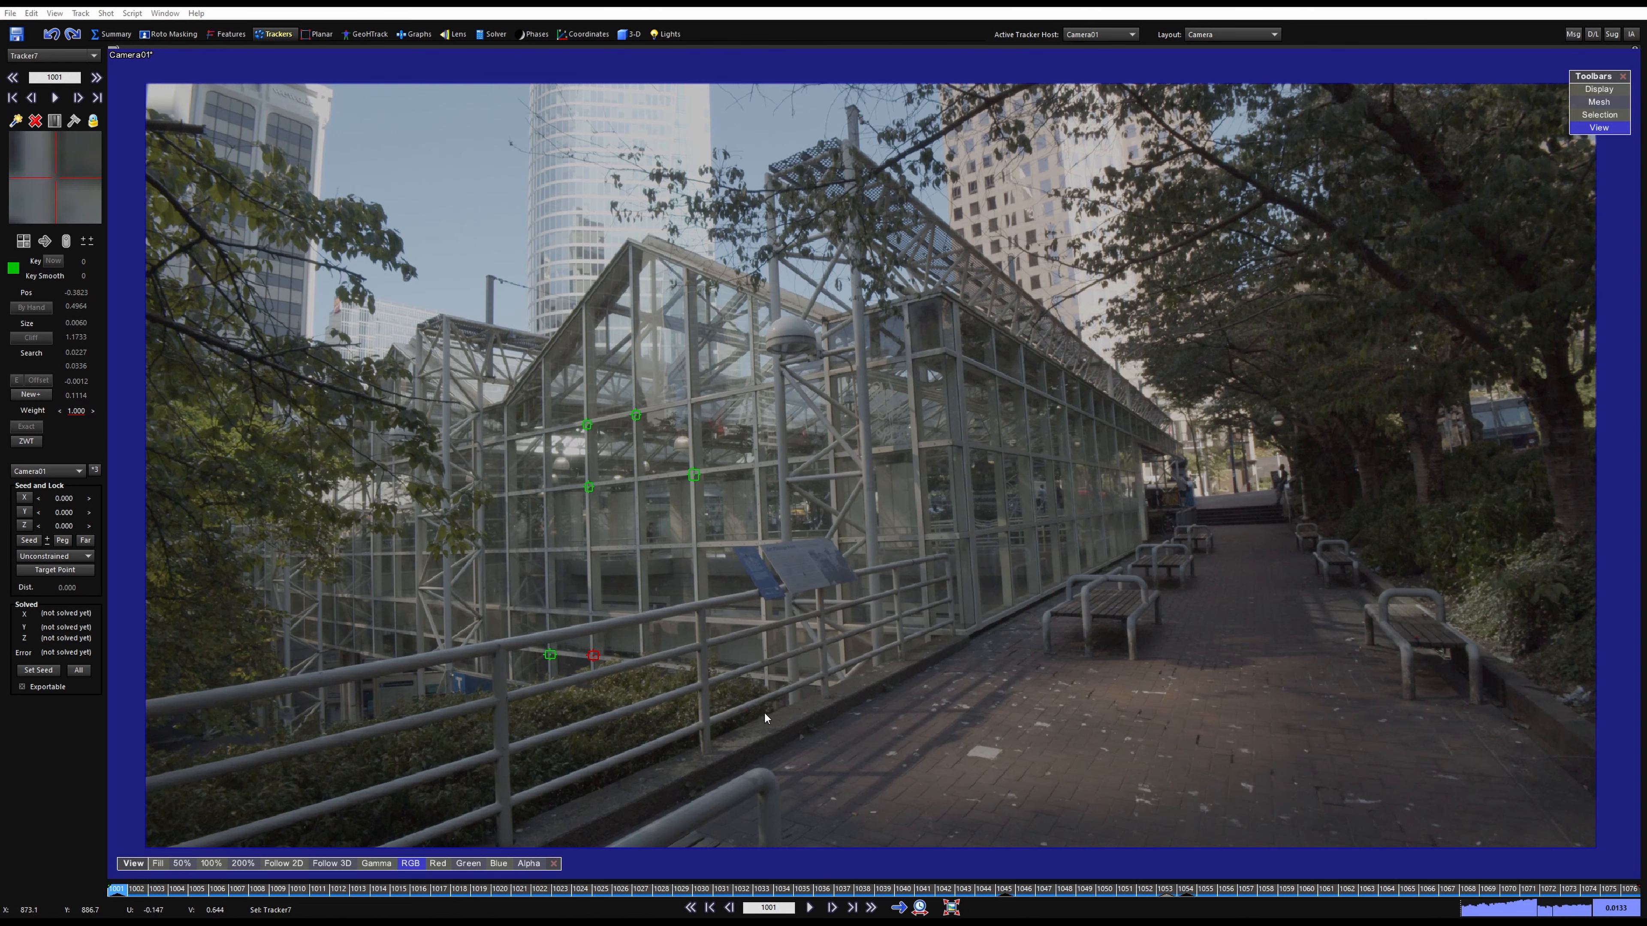
# Go to frame 1032 and create an eighth tracker on the dark spot in the text area of the Art Phillips Park sign
pyautogui.moveTo(544, 678); pyautogui.dragTo(574, 623, button='middle')
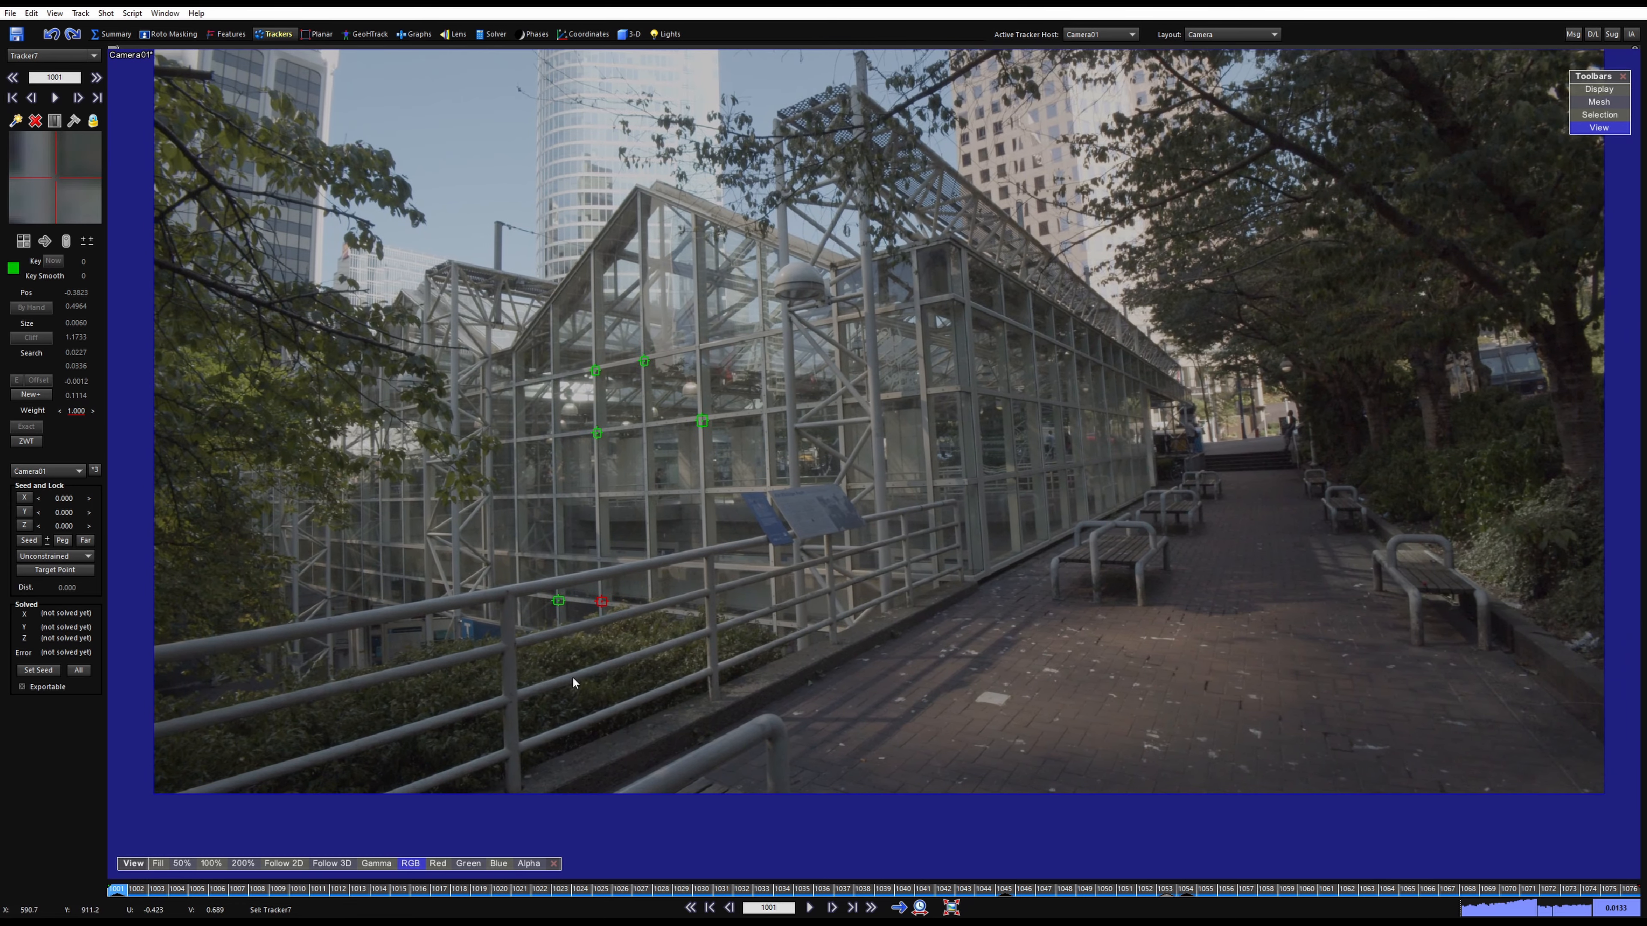
pyautogui.scroll(2, 580, 705)
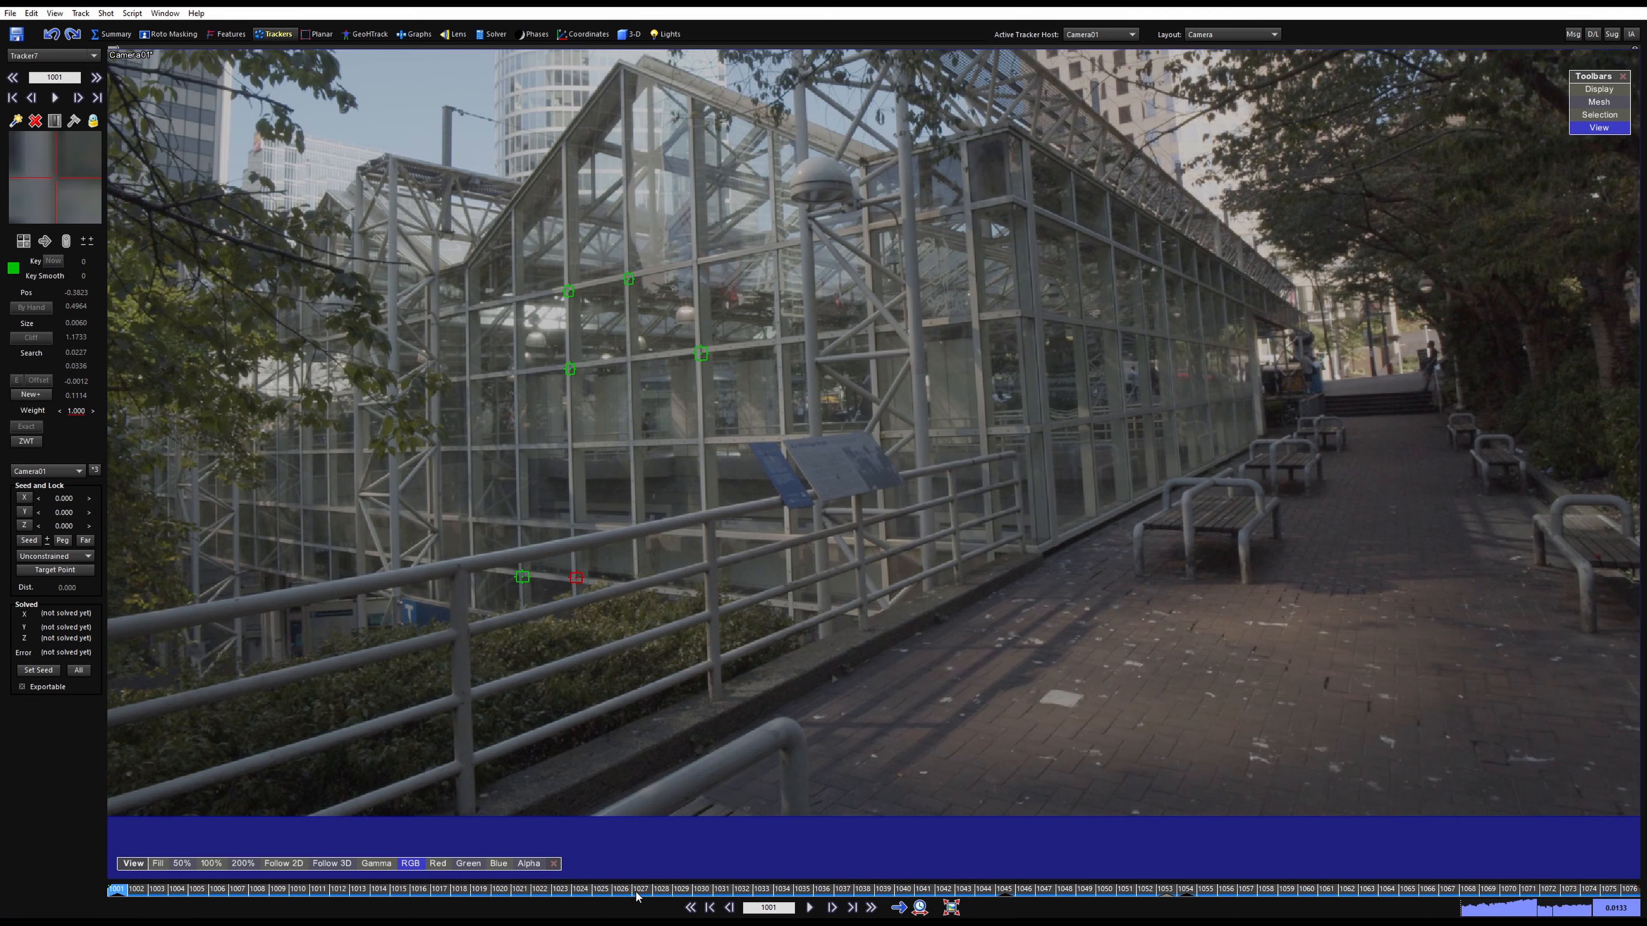
pyautogui.moveTo(636, 896); pyautogui.dragTo(741, 890)
pyautogui.scroll(5, 759, 590)
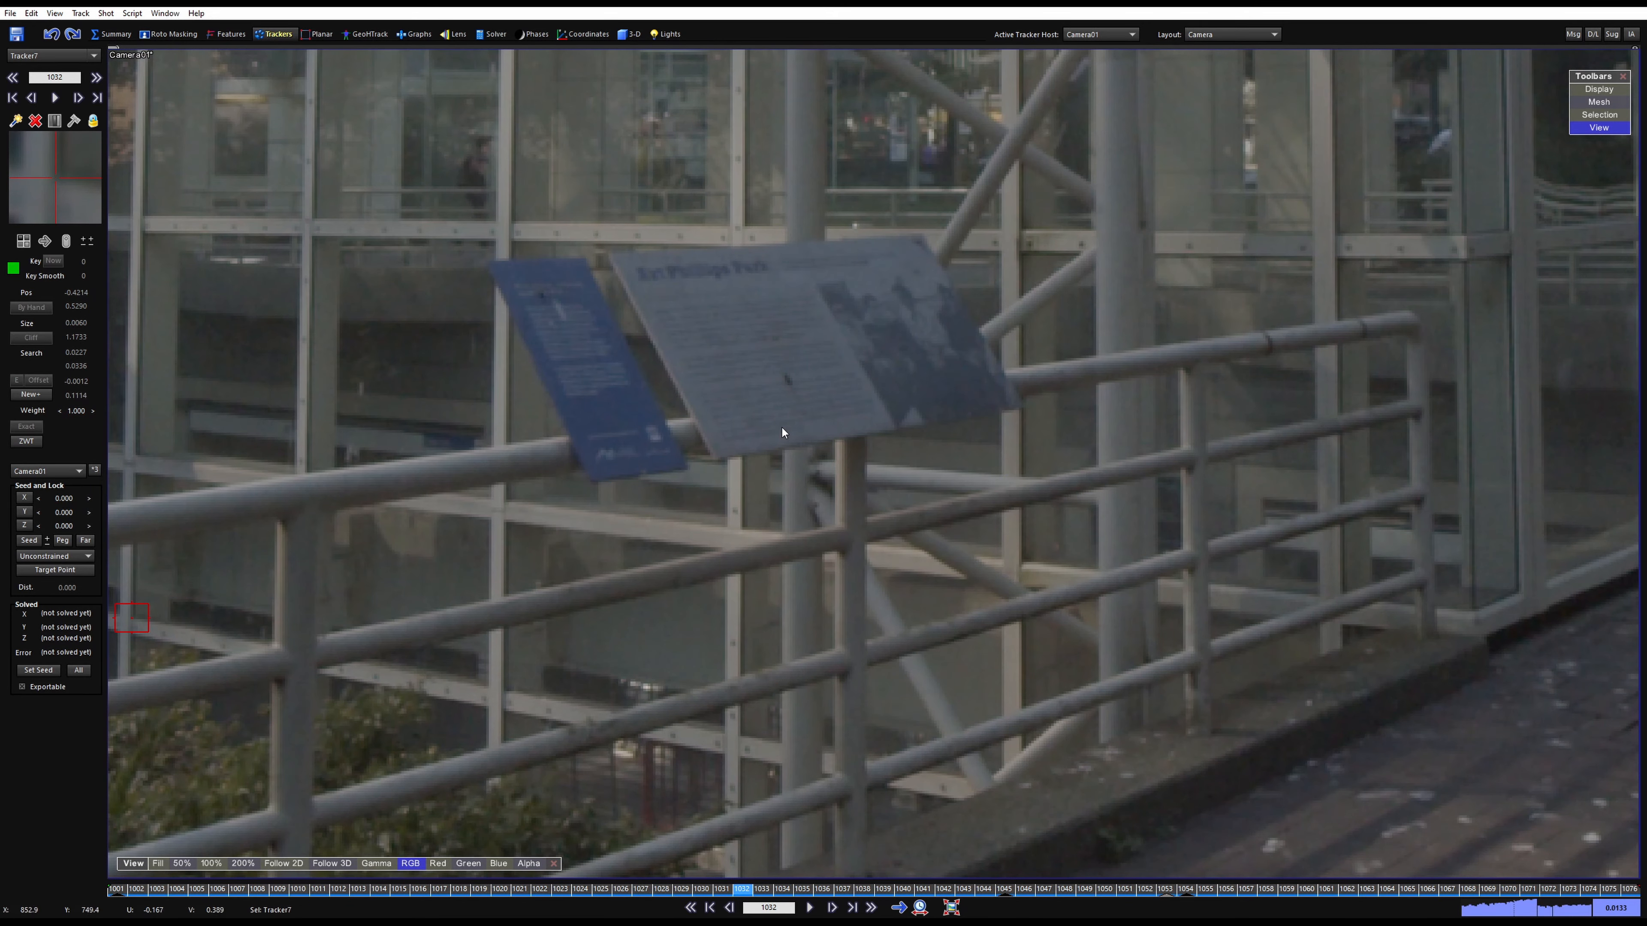
pyautogui.click(787, 378)
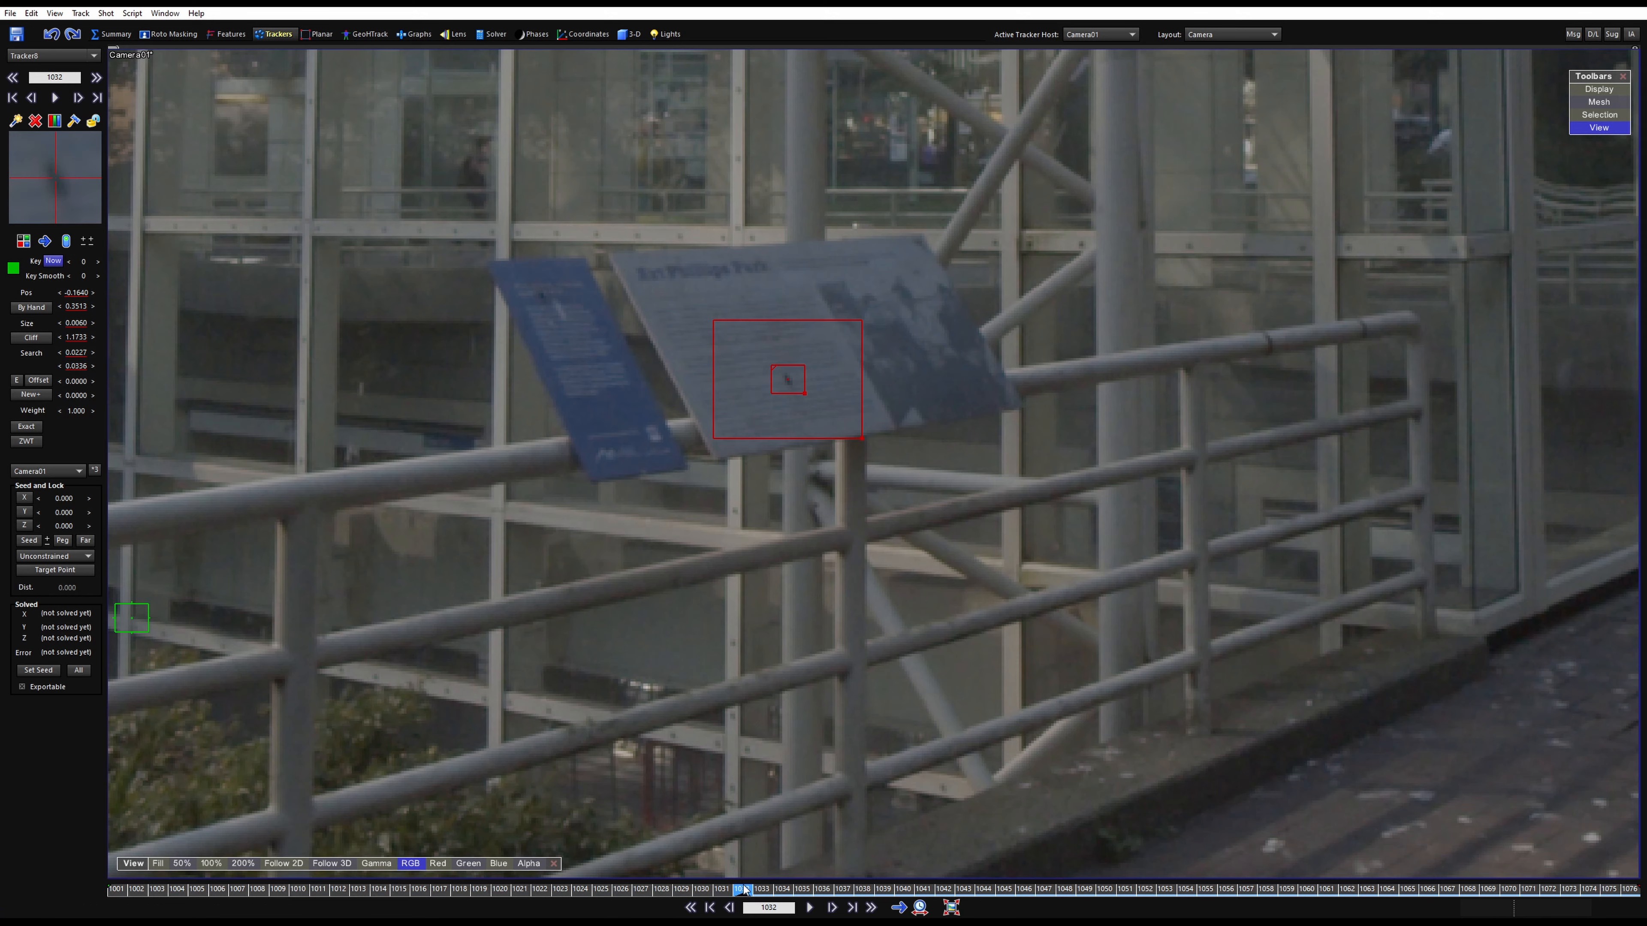
# Track the sign's dark spot forward to frame 1054, recentering the tracker with a key at frame 1044
pyautogui.press('space')
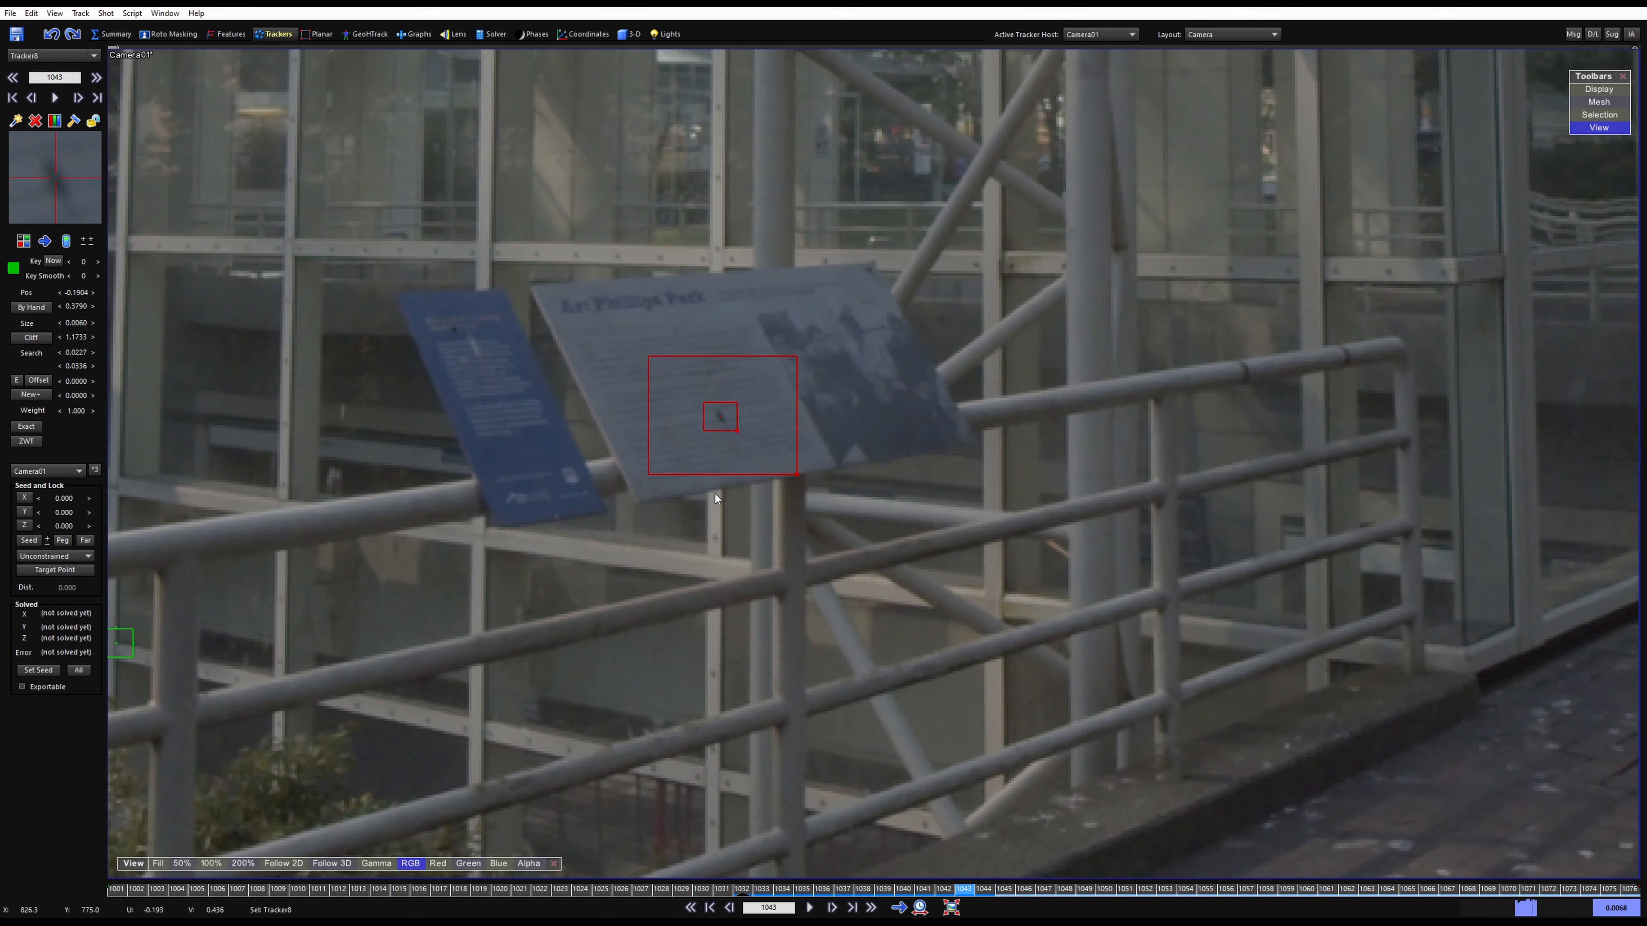
pyautogui.scroll(2, 706, 474)
pyautogui.scroll(1, 716, 421)
pyautogui.moveTo(61, 205); pyautogui.dragTo(61, 210)
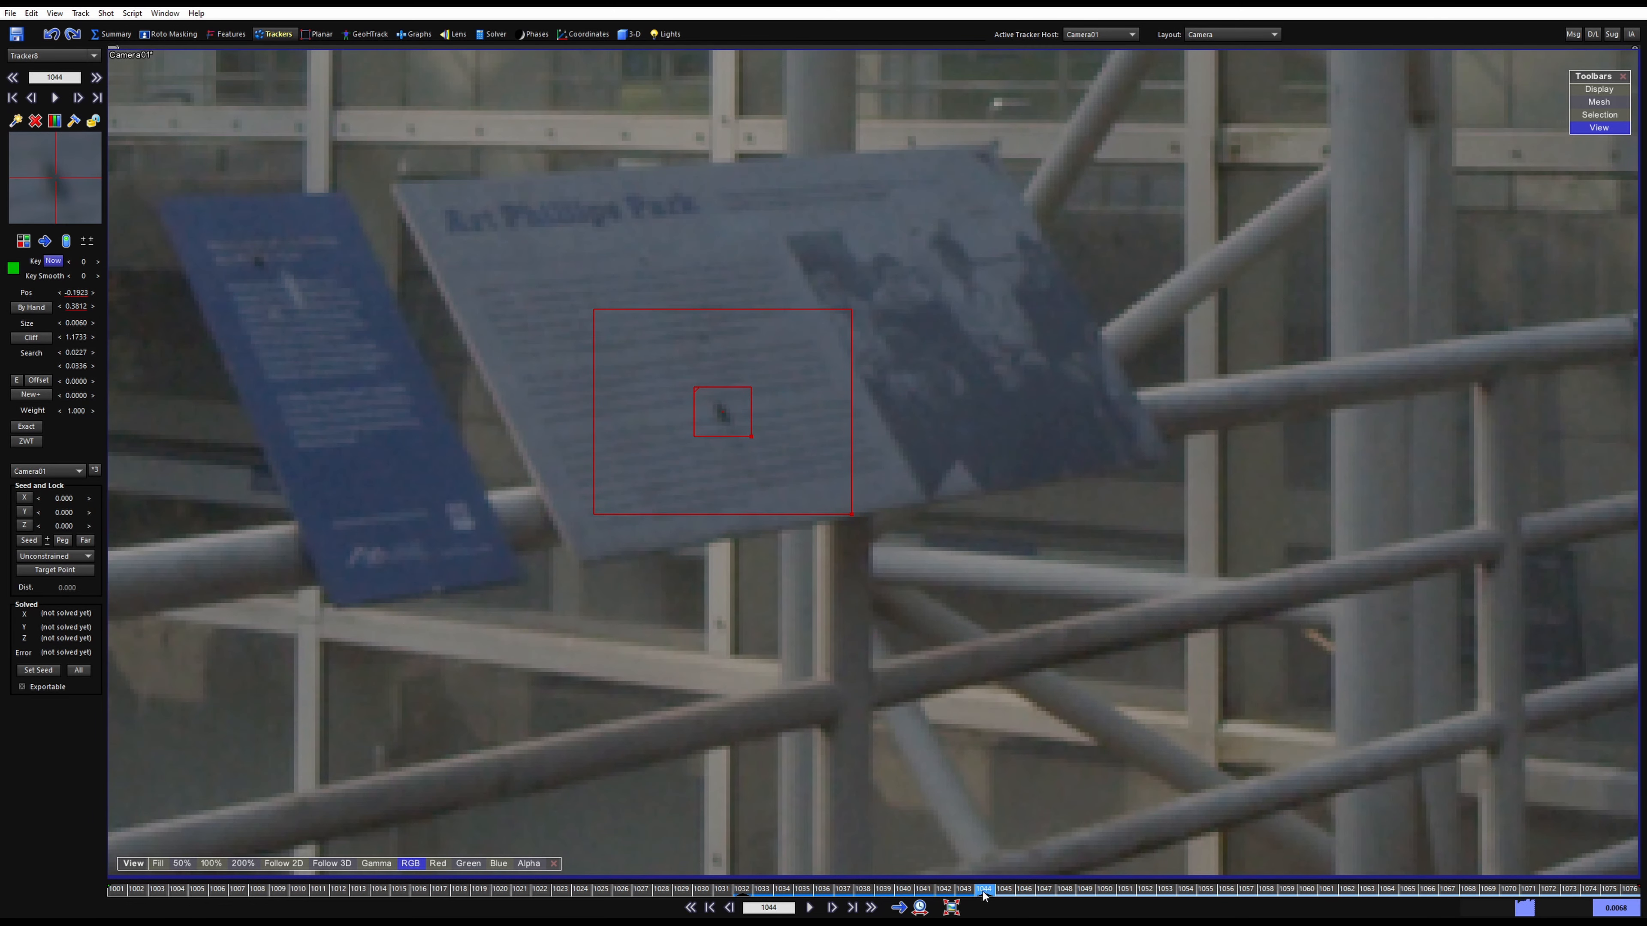
pyautogui.press('space')
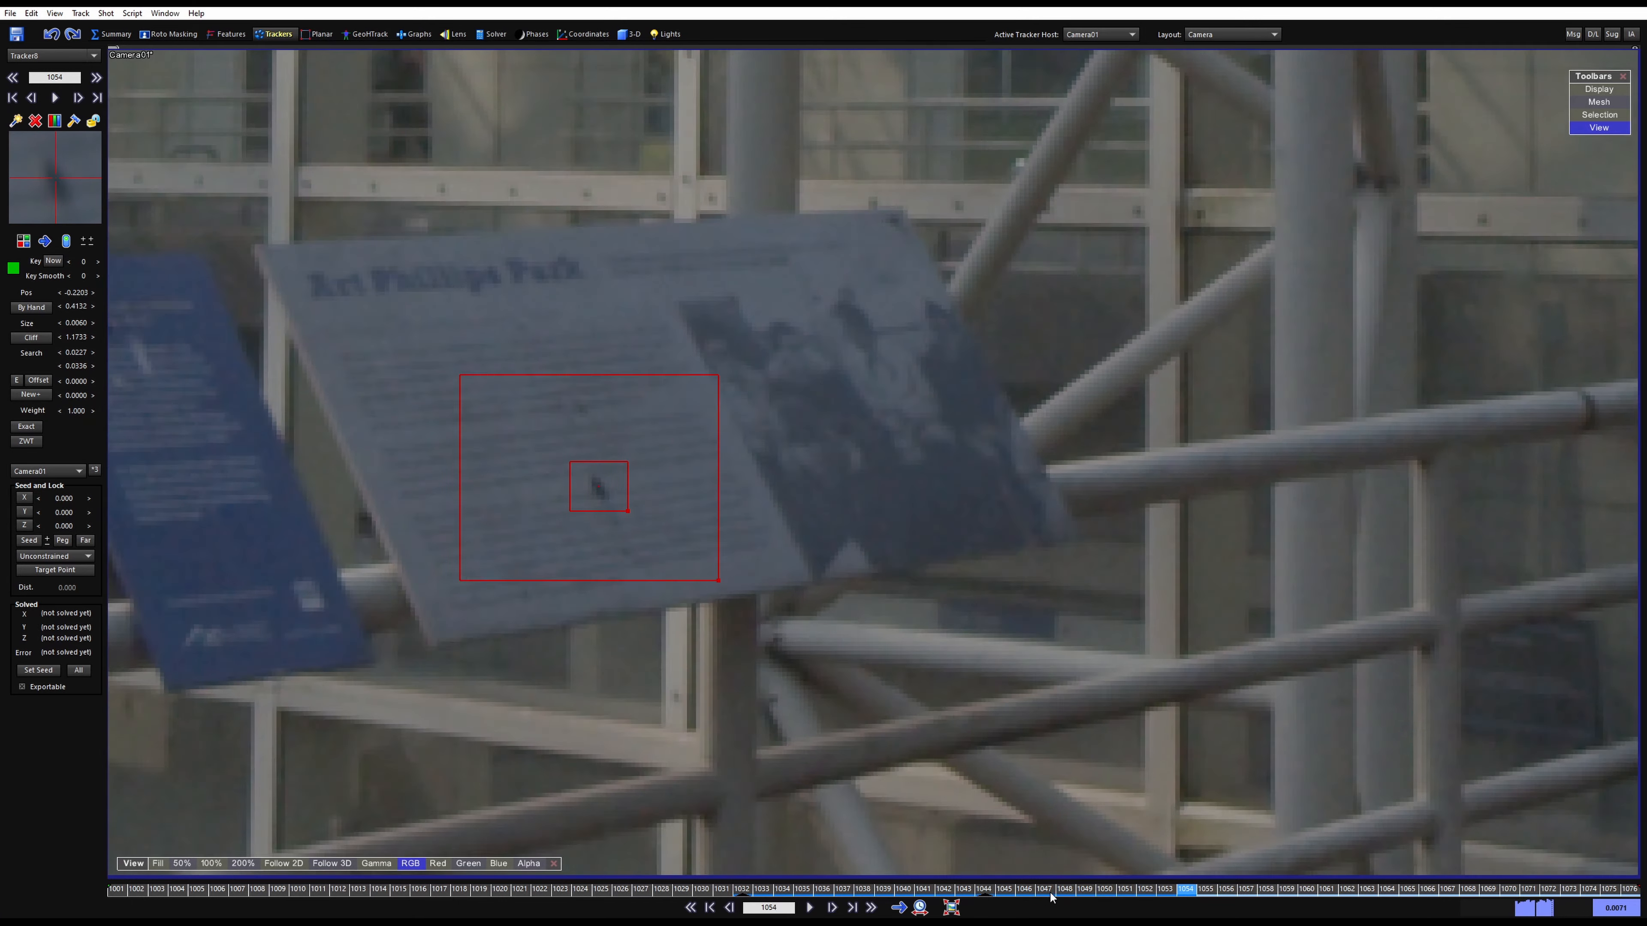
pyautogui.press('space')
# Scrub back to frame 1032 to examine how the eighth tracker follows the dark spot on the sign
pyautogui.moveTo(1128, 892); pyautogui.dragTo(742, 888)
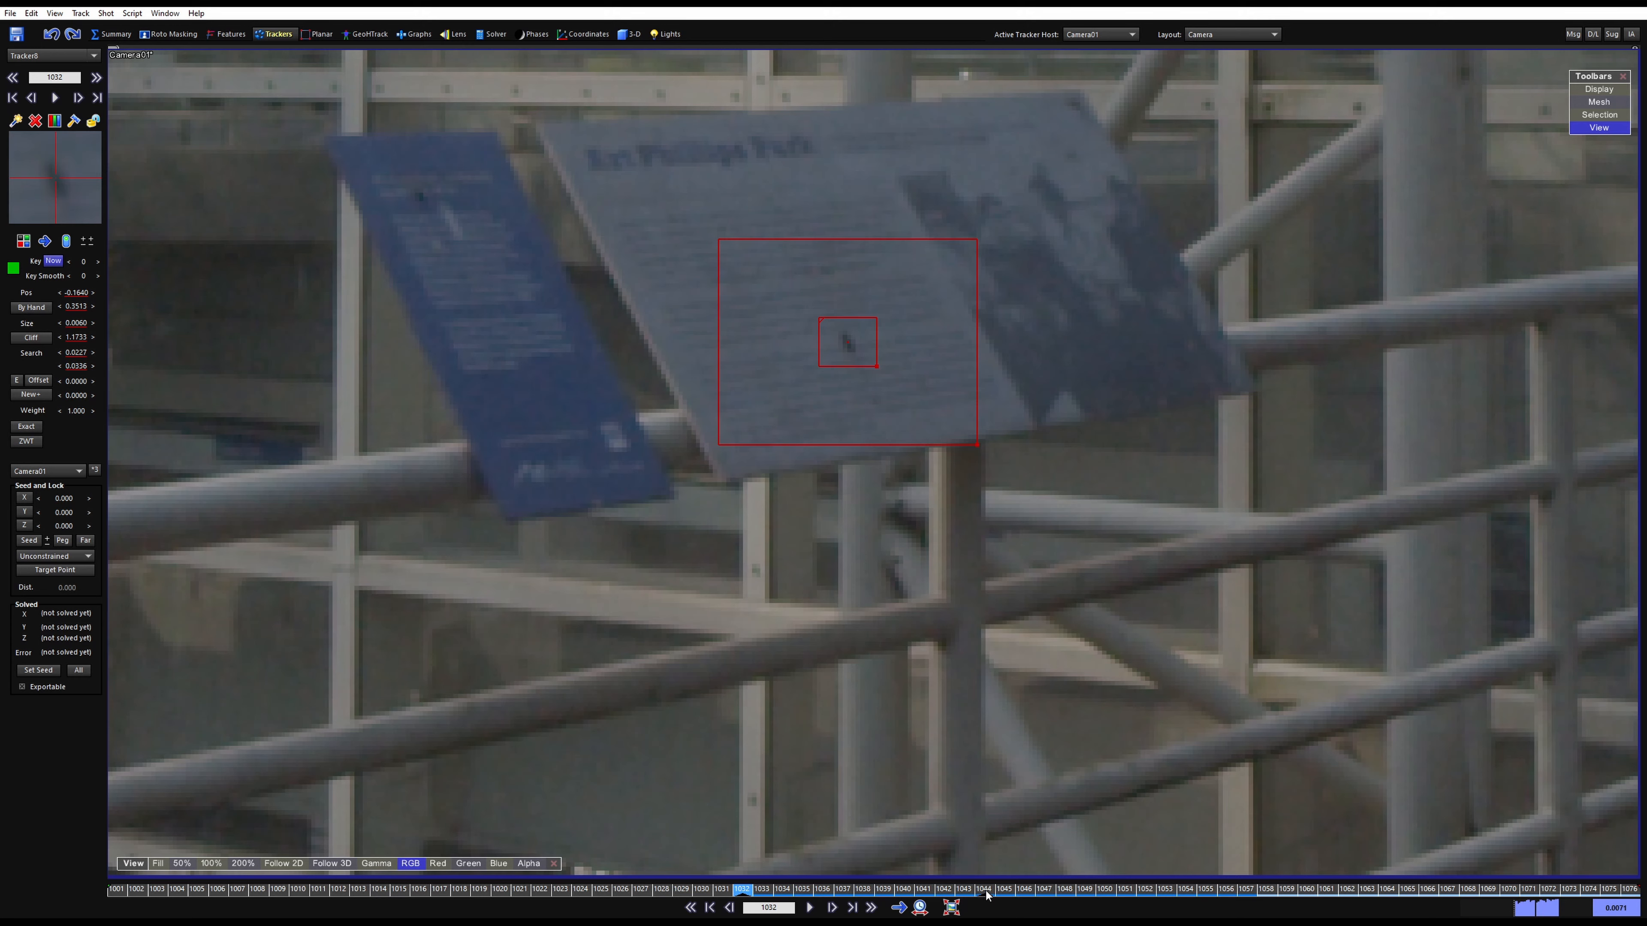
pyautogui.moveTo(985, 894); pyautogui.dragTo(744, 893)
pyautogui.scroll(-3, 857, 506)
pyautogui.scroll(3, 864, 479)
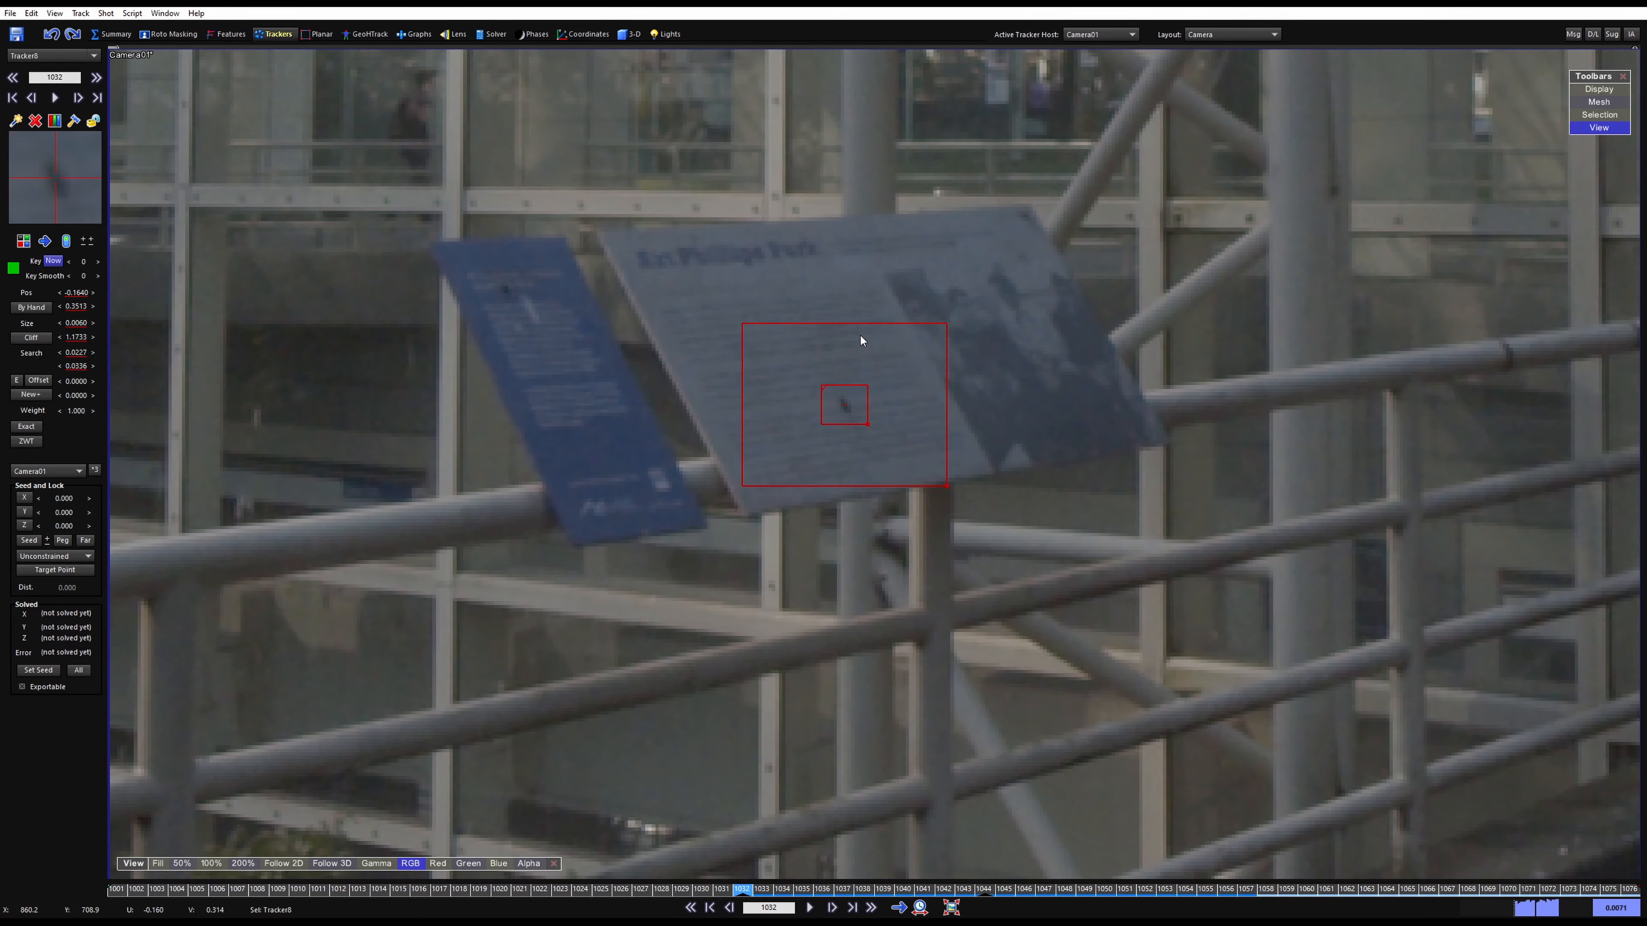
# At frame 1032, create a ninth tracker of size 0.0126 on the sign's photograph and stabilize the view on it
pyautogui.click(862, 336)
pyautogui.moveTo(759, 304); pyautogui.dragTo(666, 340, button='middle')
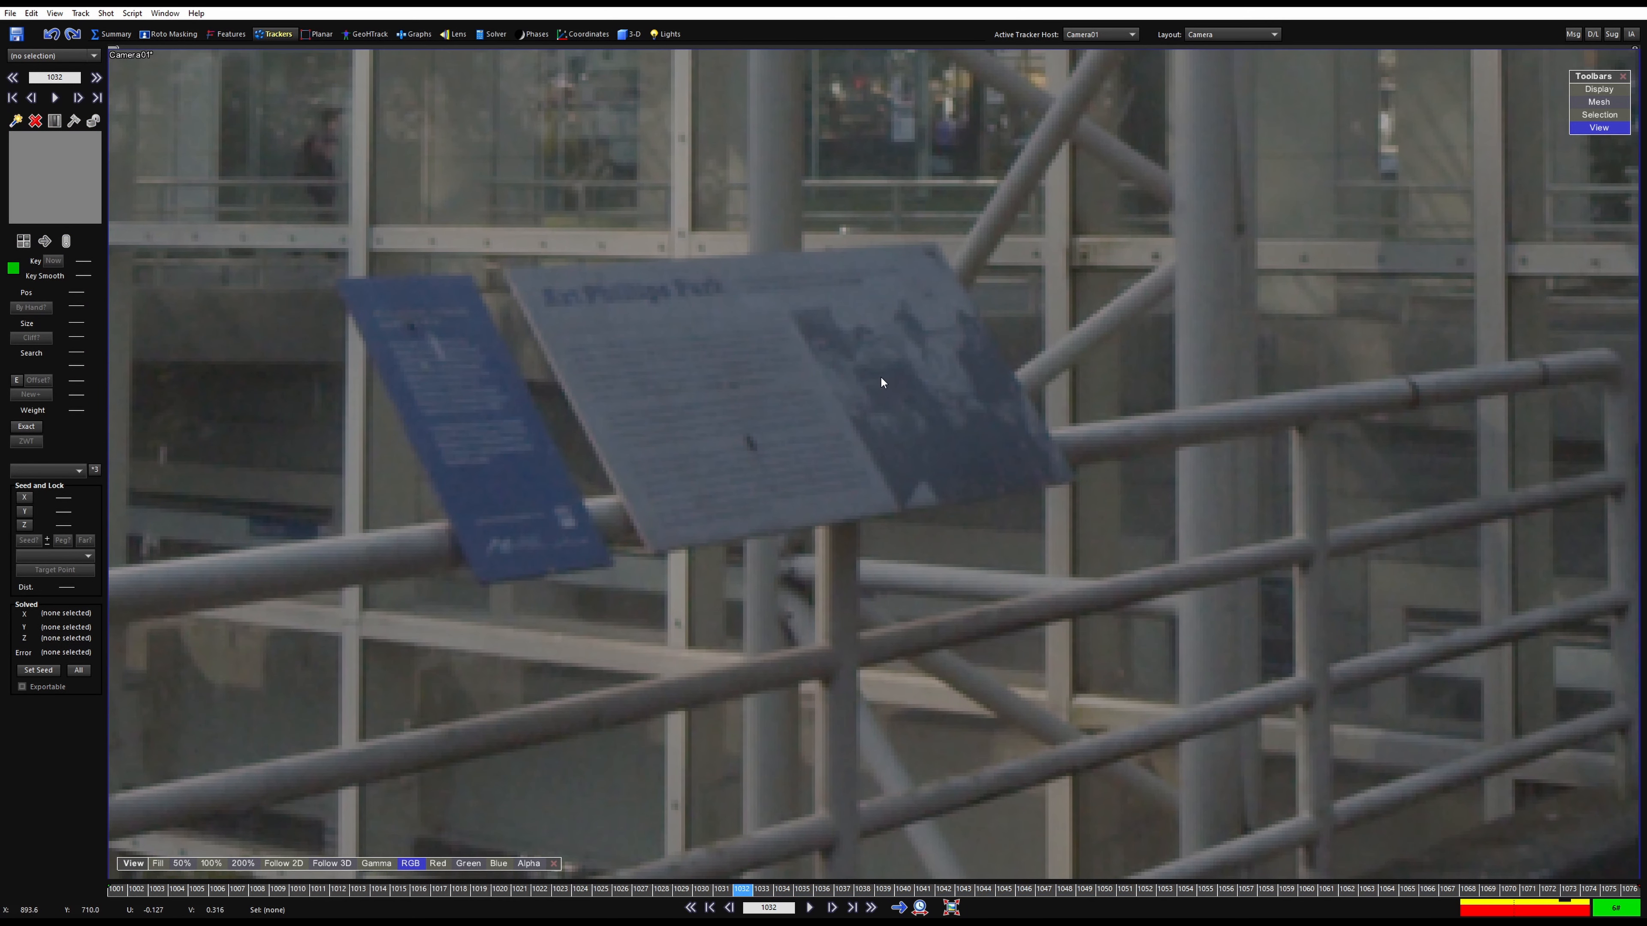
pyautogui.moveTo(860, 333)
pyautogui.mouseDown()
pyautogui.moveTo(907, 383)
pyautogui.moveTo(872, 331)
pyautogui.mouseUp()
pyautogui.scroll(1, 824, 292)
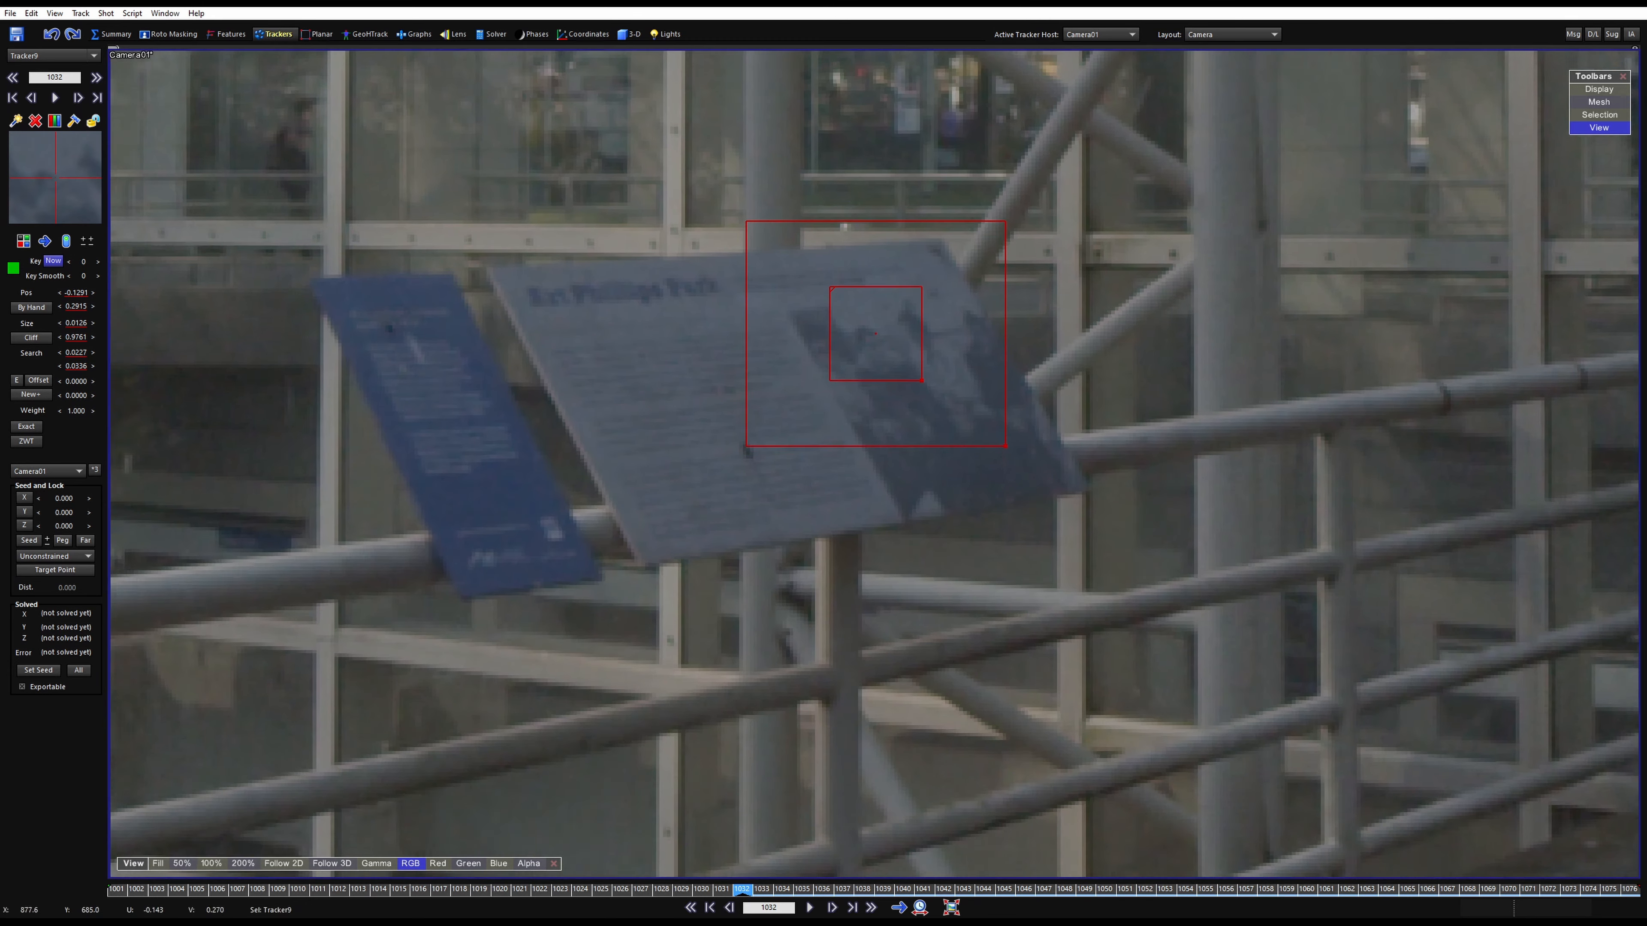
pyautogui.scroll(2, 821, 299)
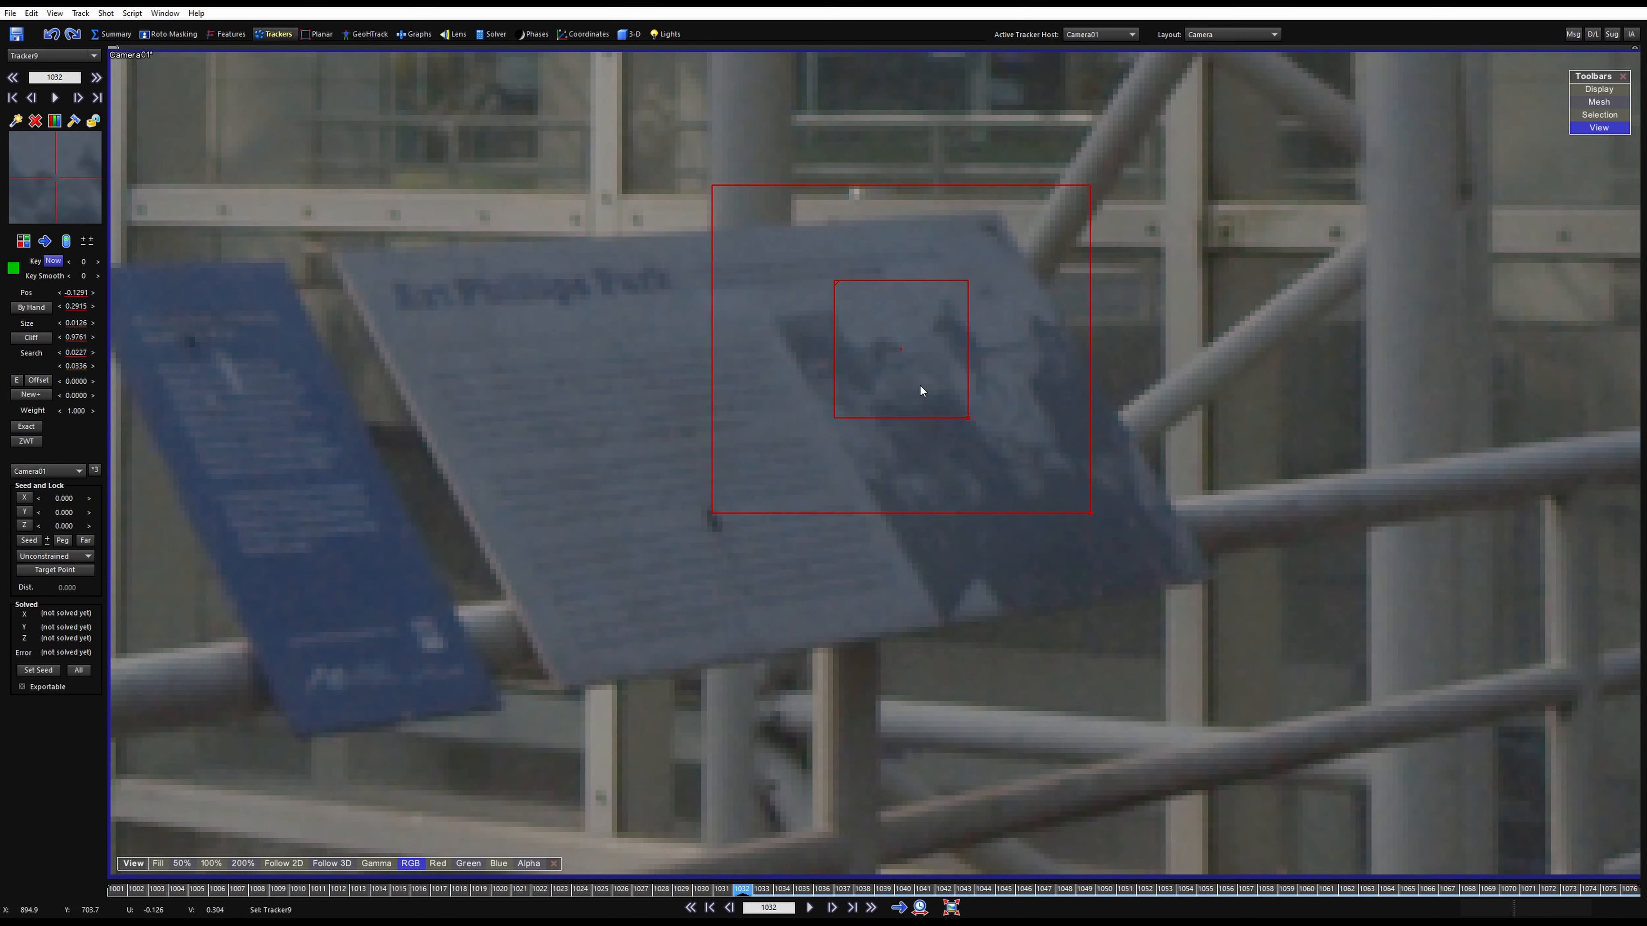
pyautogui.press('5')
pyautogui.scroll(-2, 877, 477)
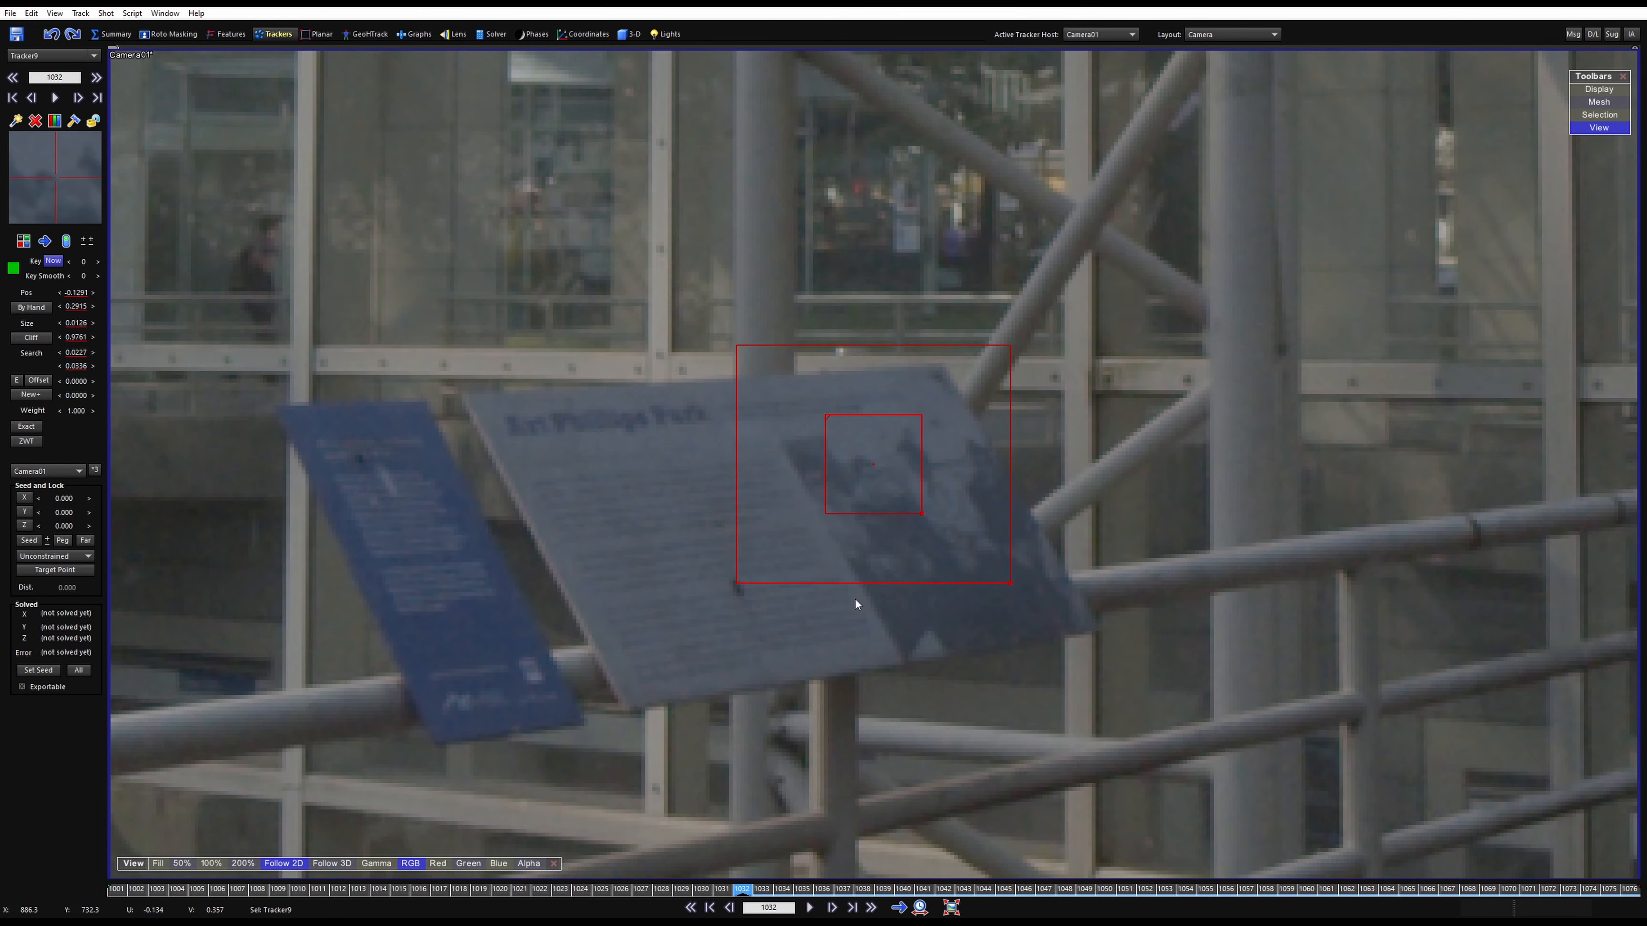
# Track the ninth tracker on the sign's photograph forward from frame 1032 to 1076, and return to frame 1032
pyautogui.press('space')
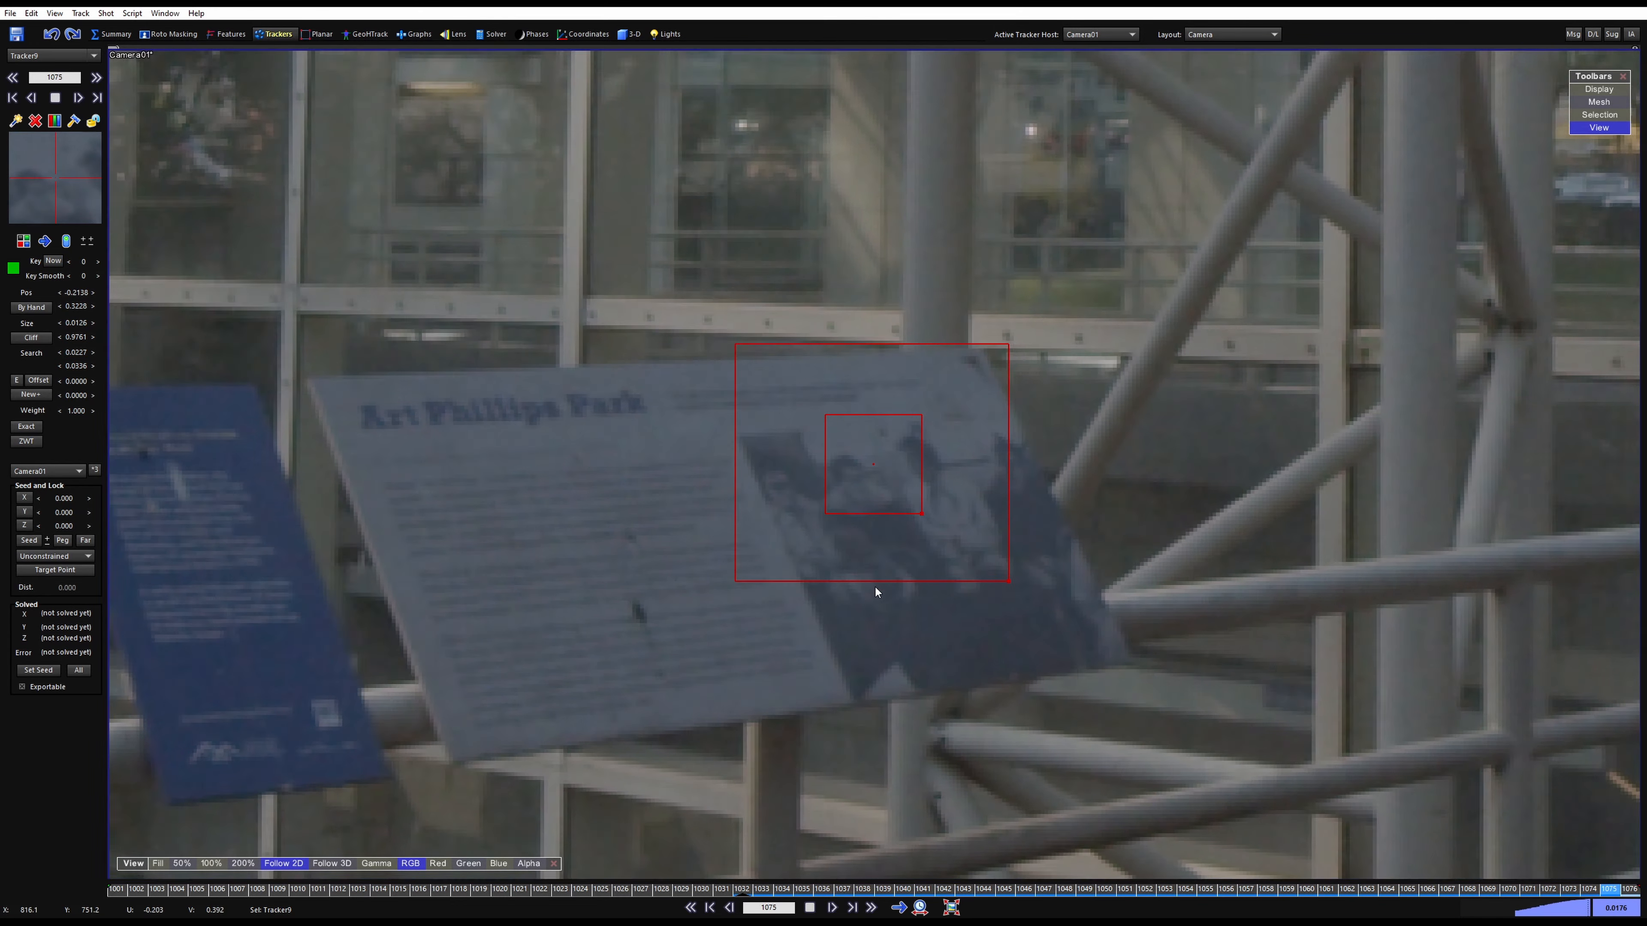
pyautogui.scroll(1, 871, 475)
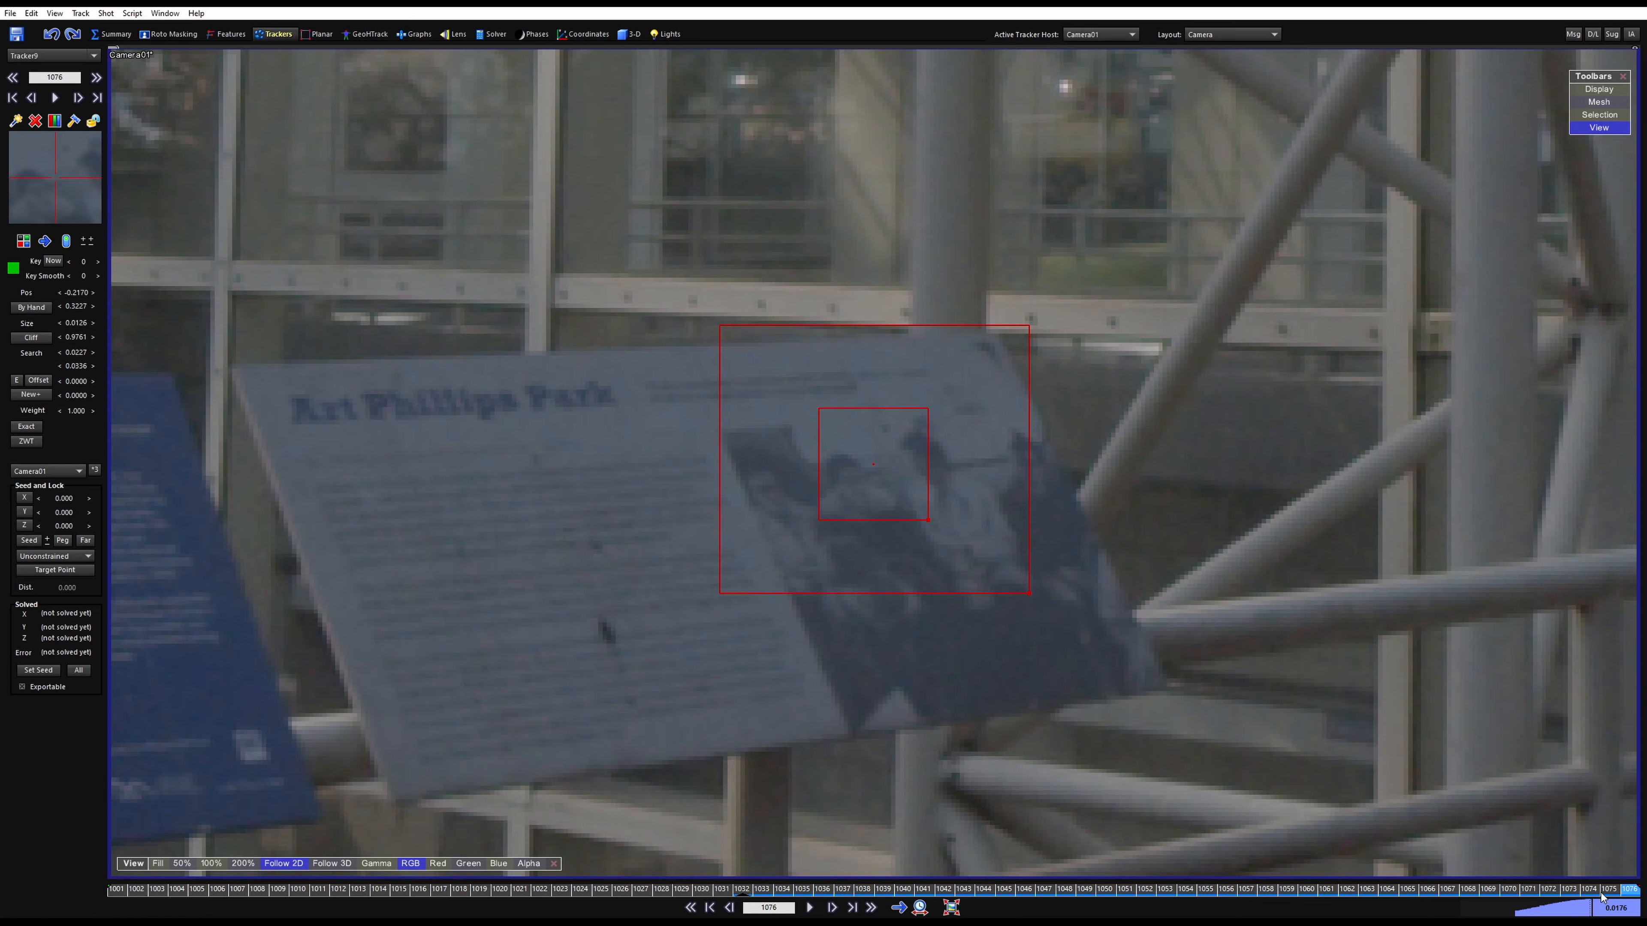
pyautogui.moveTo(1602, 895); pyautogui.dragTo(750, 873)
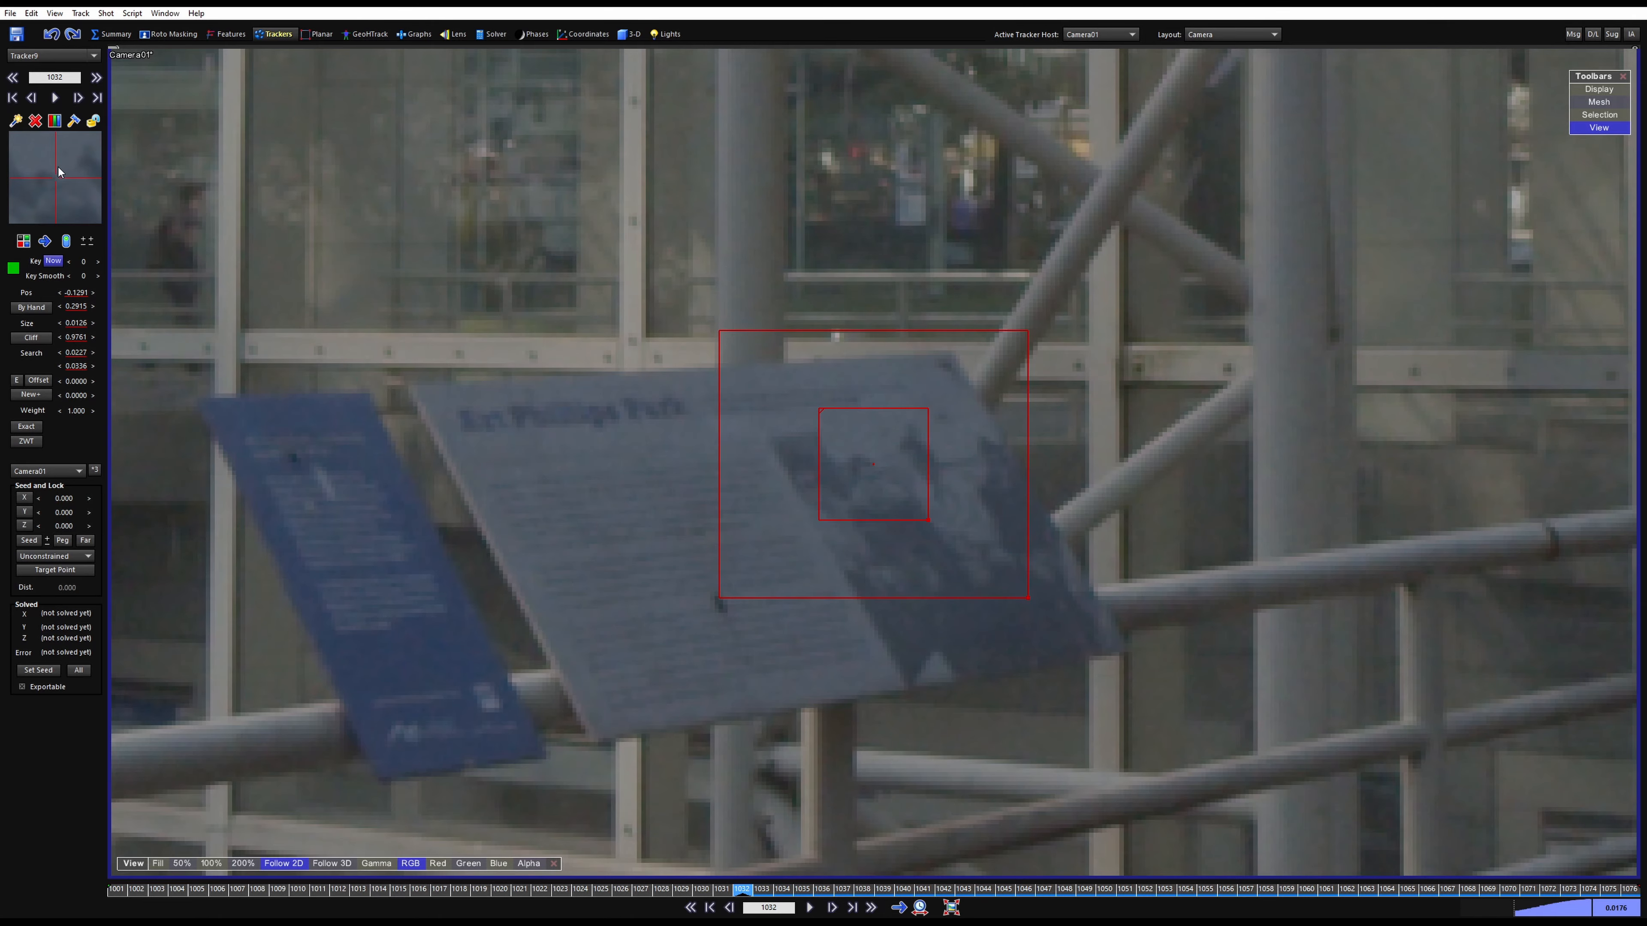
# Scrub through the track, add a key to the ninth tracker at frame 1055, and retrack frame by frame to 1076
pyautogui.moveTo(750, 894); pyautogui.dragTo(1159, 830)
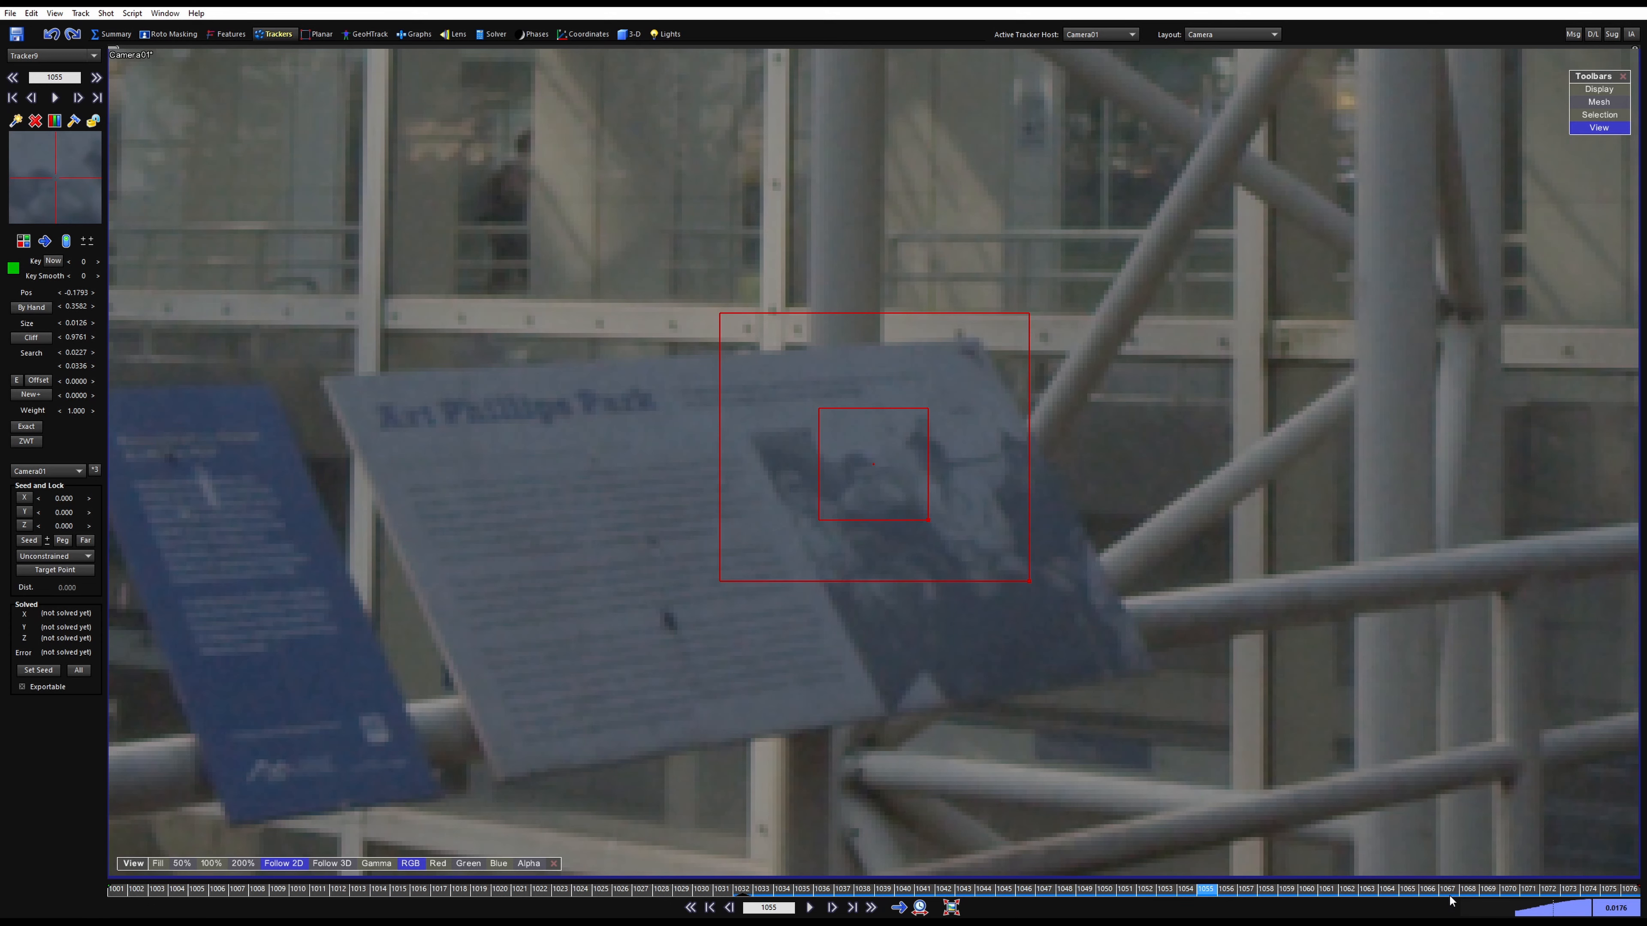
pyautogui.moveTo(1214, 898)
pyautogui.mouseDown()
pyautogui.moveTo(739, 880)
pyautogui.moveTo(1215, 875)
pyautogui.mouseUp()
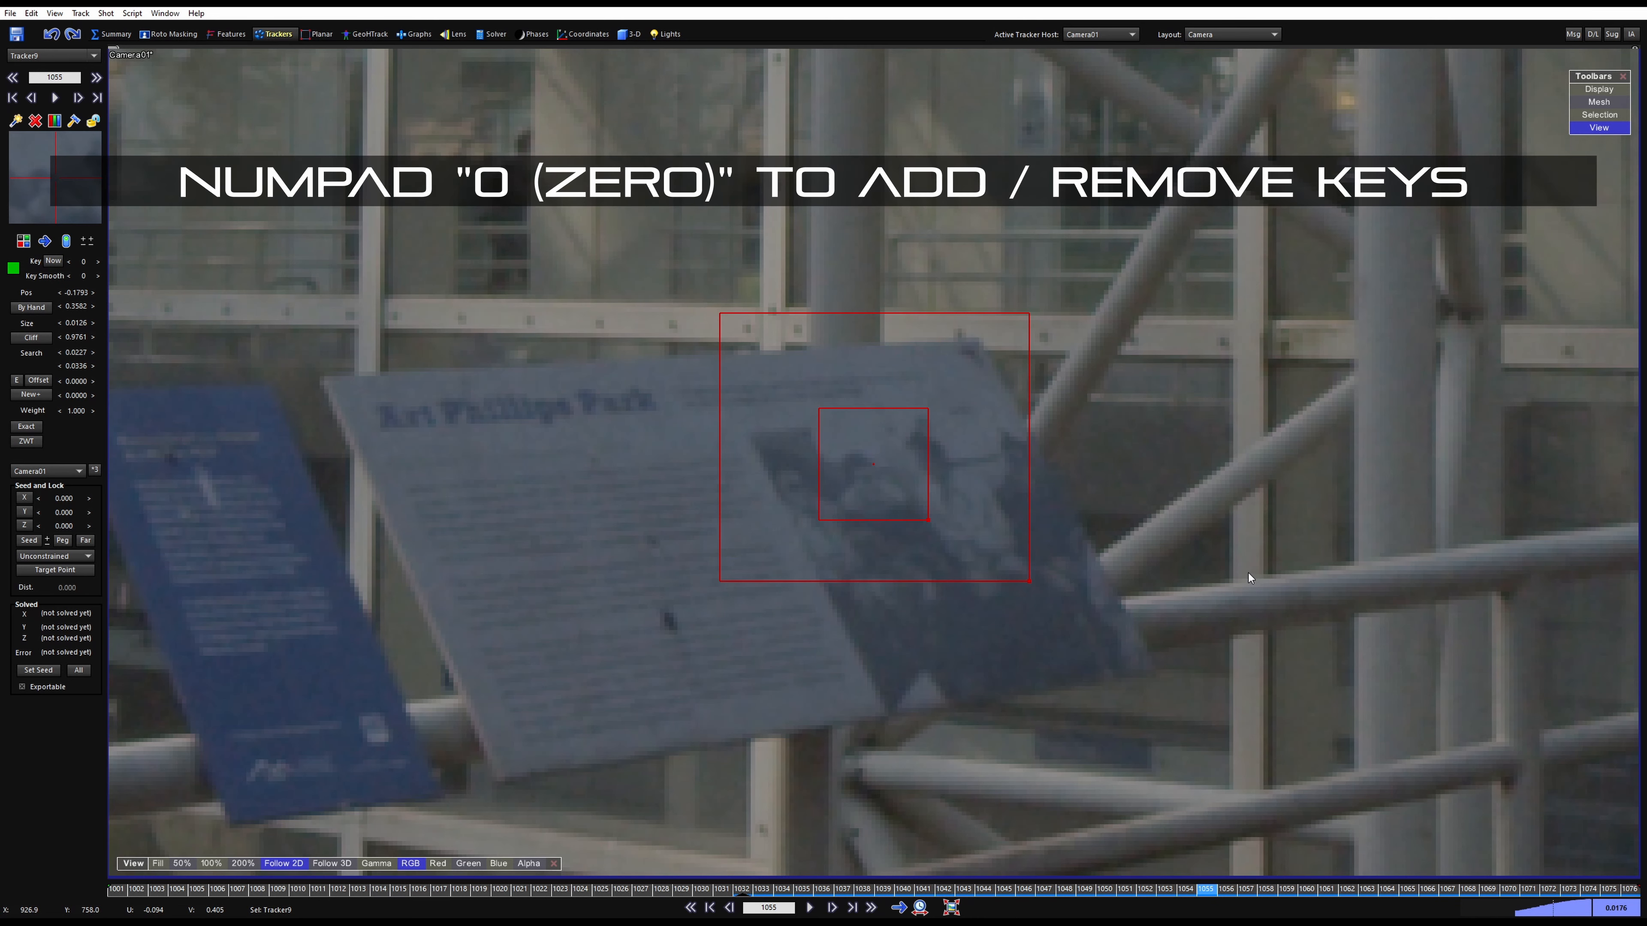
pyautogui.press('KP_0')
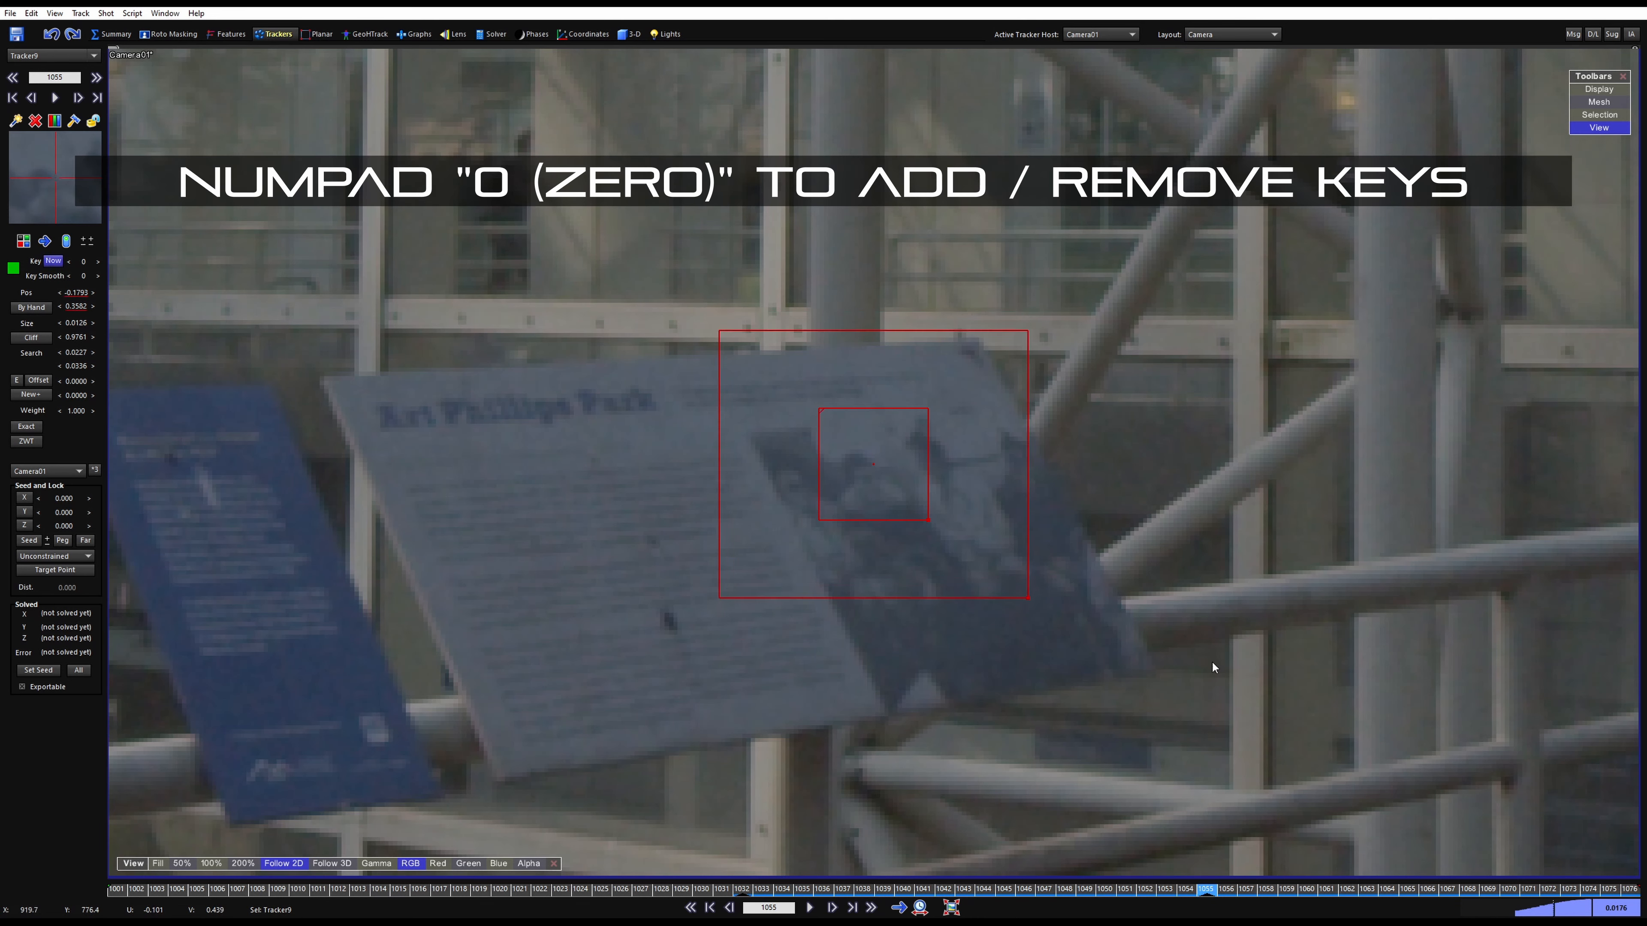
pyautogui.press('Right')
pyautogui.press('Right')
pyautogui.press('Right')
pyautogui.press('Right')
pyautogui.press('Right')
pyautogui.press('Right')
pyautogui.press('Right')
pyautogui.press('Right')
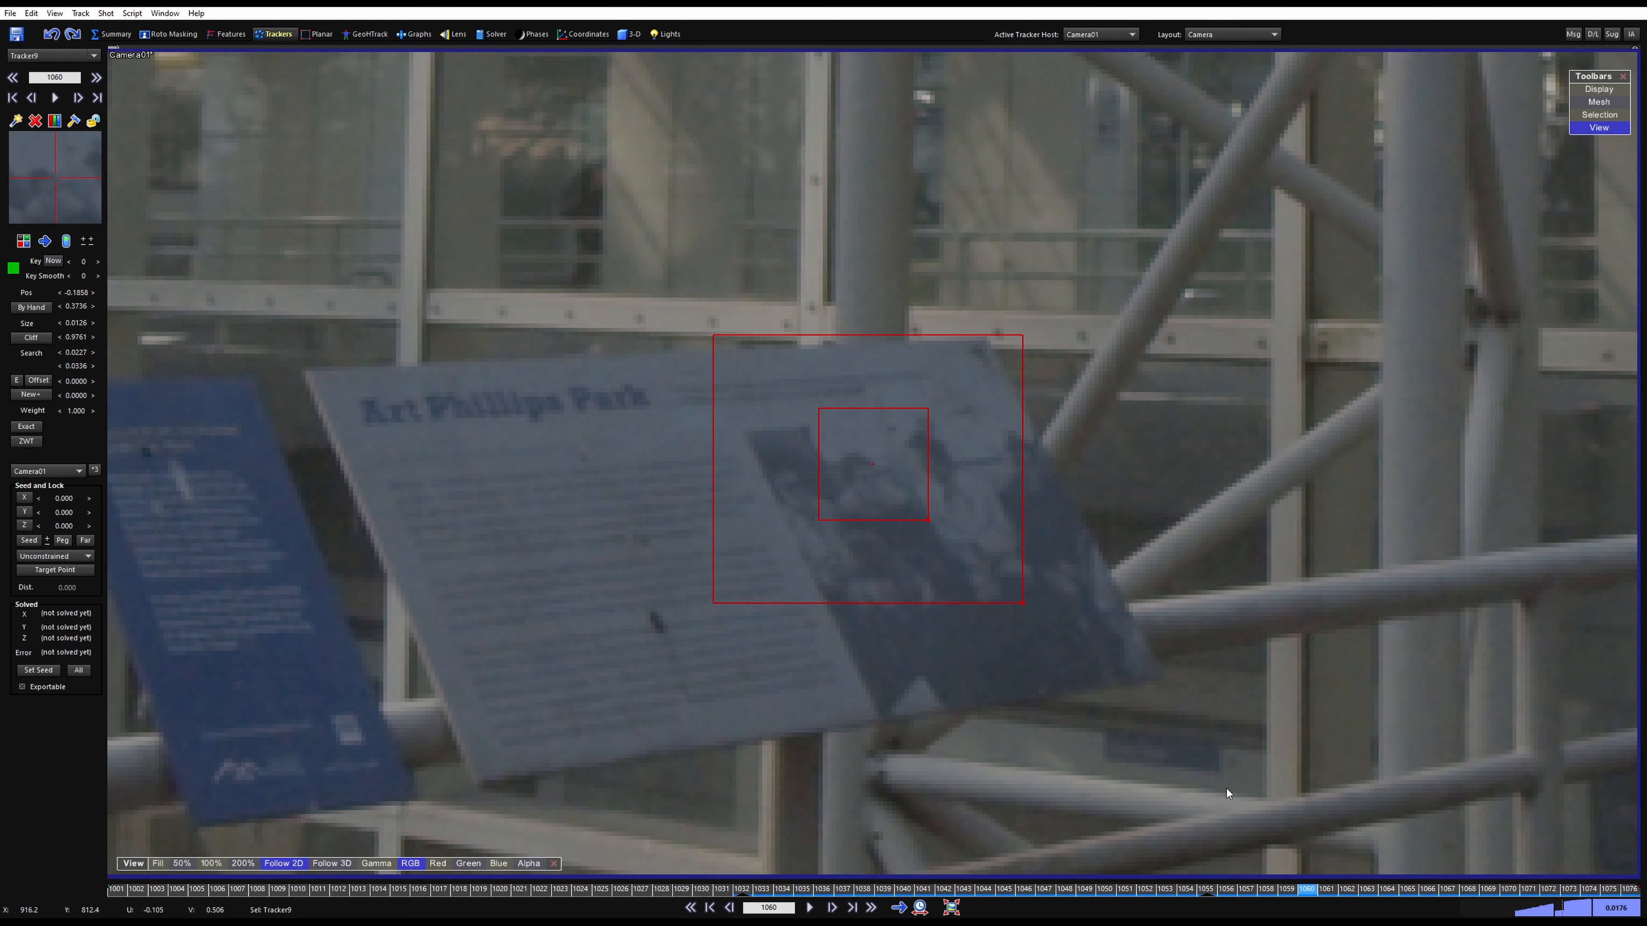
pyautogui.press('Right')
pyautogui.press('Right')
pyautogui.press('Right')
pyautogui.press('Right')
pyautogui.press('Right')
pyautogui.press('Right')
pyautogui.press('Right')
pyautogui.press('Right')
pyautogui.press('Right')
pyautogui.press('Right')
pyautogui.press('Right')
pyautogui.press('Right')
pyautogui.press('Right')
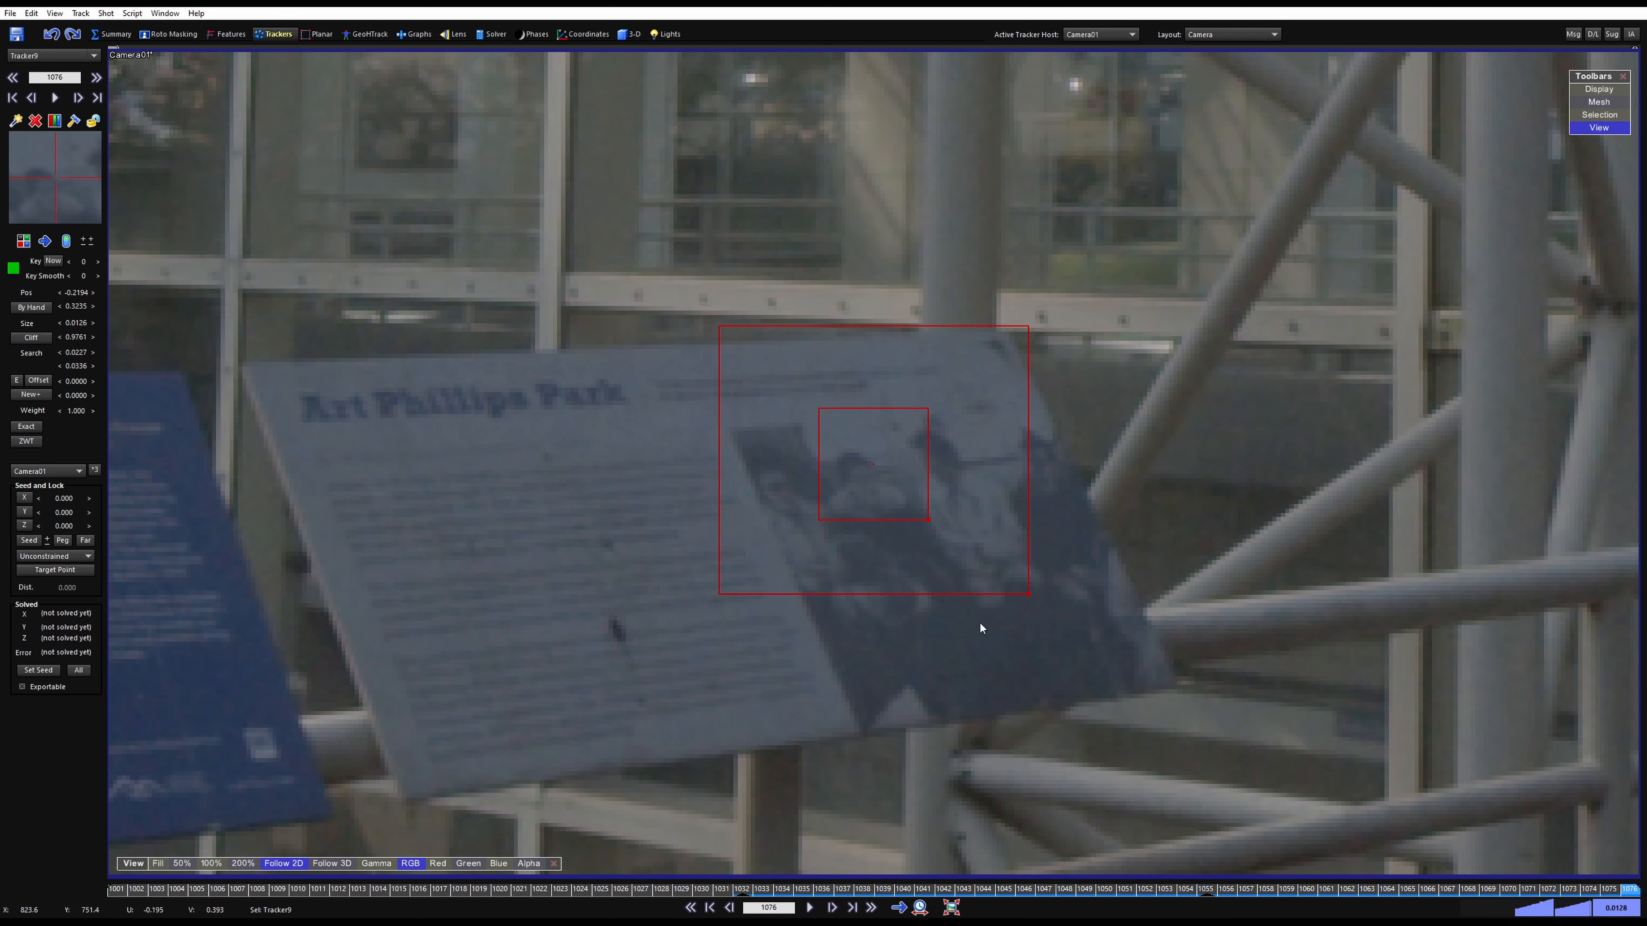
# Add a key to the ninth tracker at frame 1067 and retrack it forward to frame 1076
pyautogui.moveTo(1564, 888); pyautogui.dragTo(1444, 887)
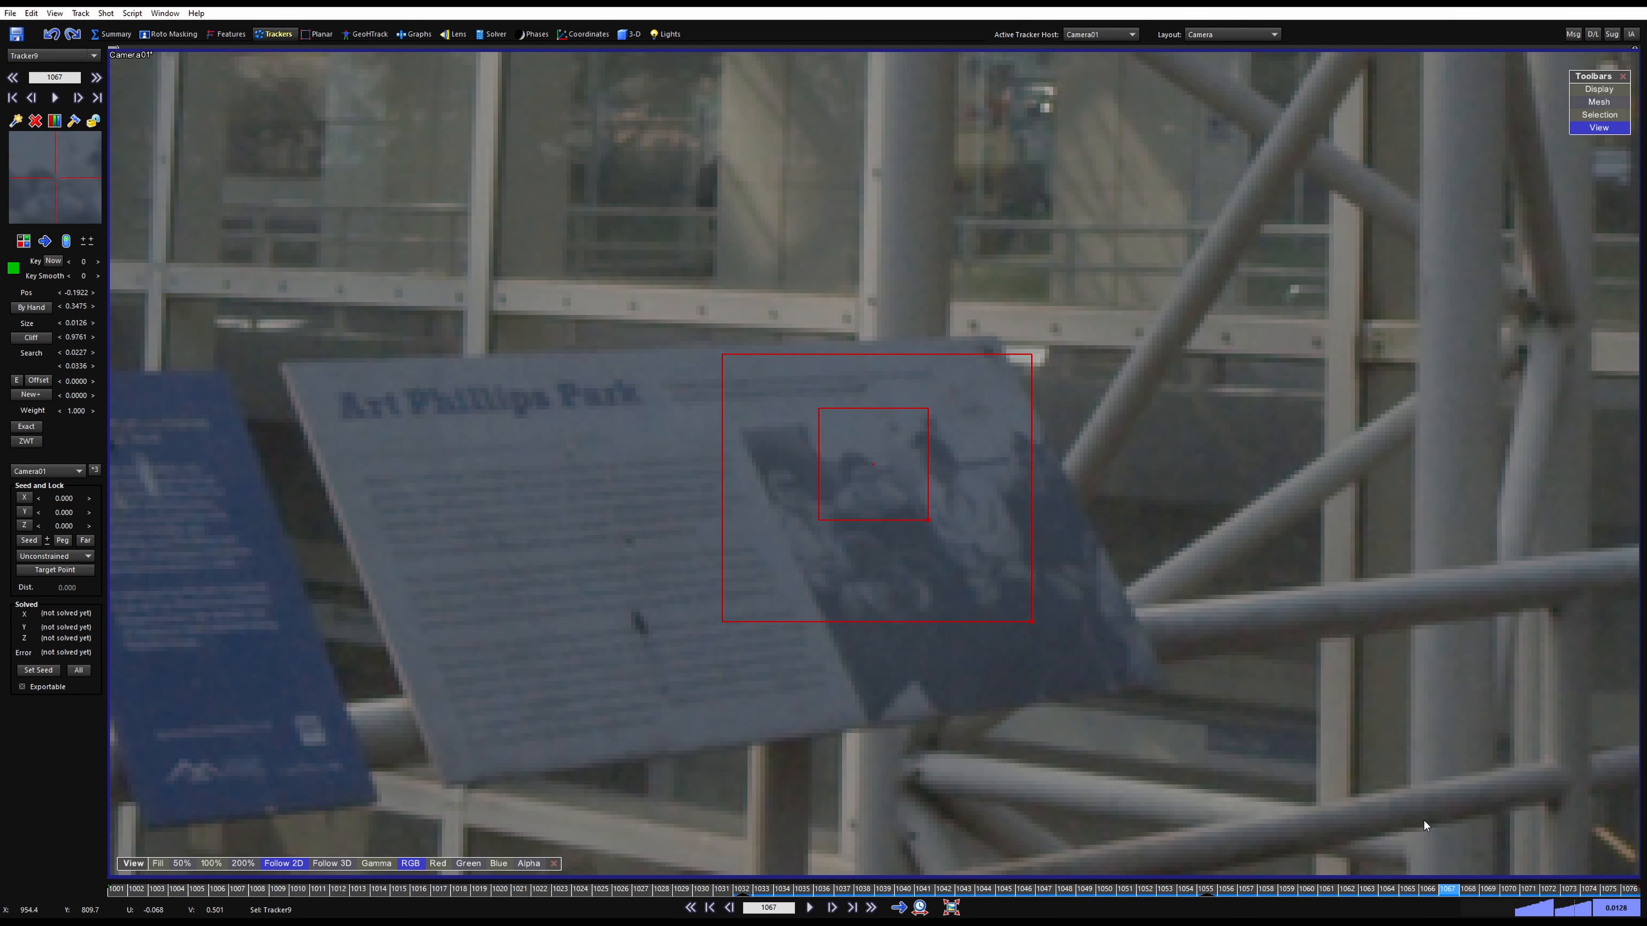
pyautogui.press('`')
pyautogui.press('Right')
pyautogui.press('Right')
pyautogui.press('Right')
pyautogui.press('Right')
pyautogui.press('Right')
pyautogui.press('Right')
pyautogui.press('Right')
pyautogui.press('Right')
pyautogui.press('Right')
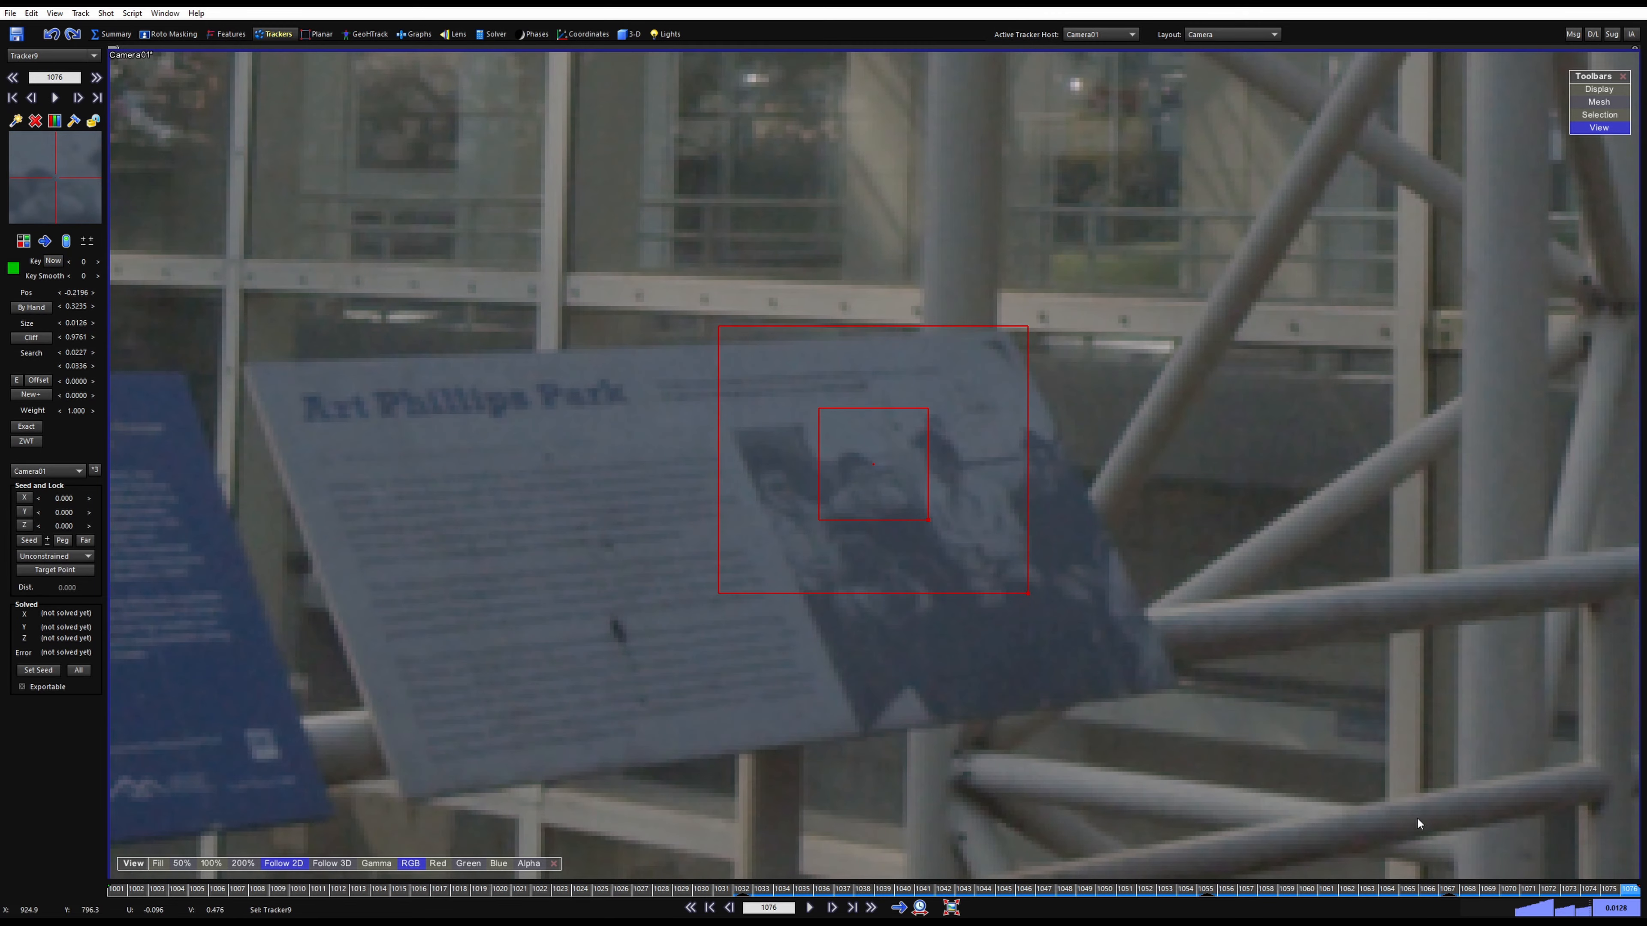
# Return to frame 1032, reverse the tracking direction, and track the ninth tracker backward to frame 1001
pyautogui.moveTo(1612, 893); pyautogui.dragTo(736, 889)
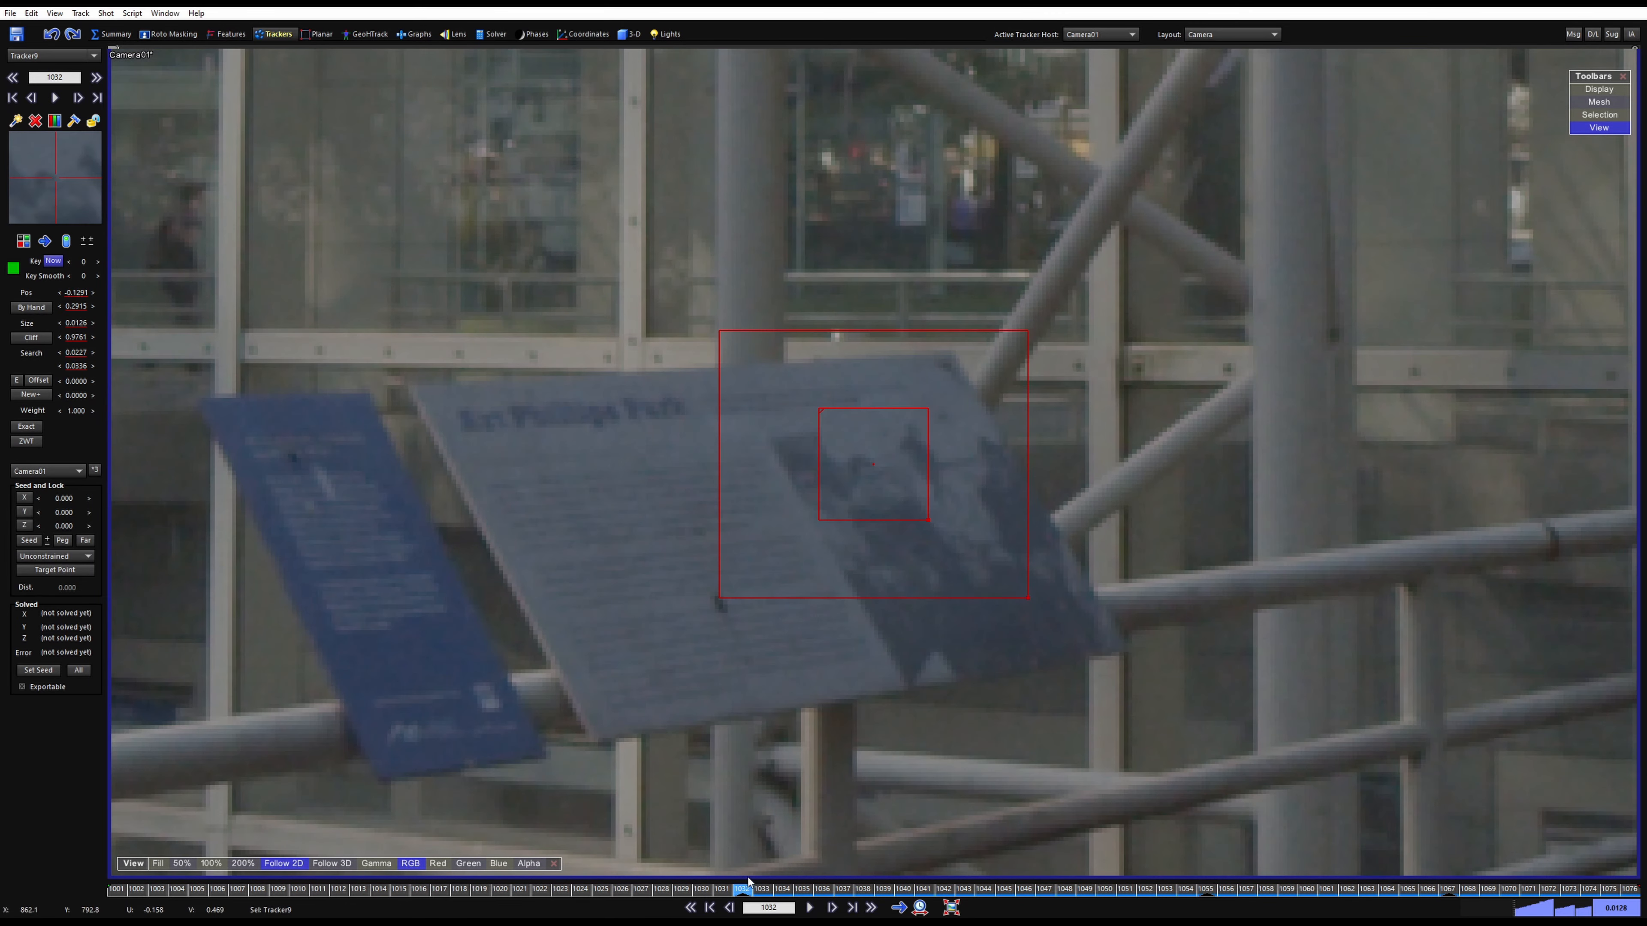
pyautogui.press('x')
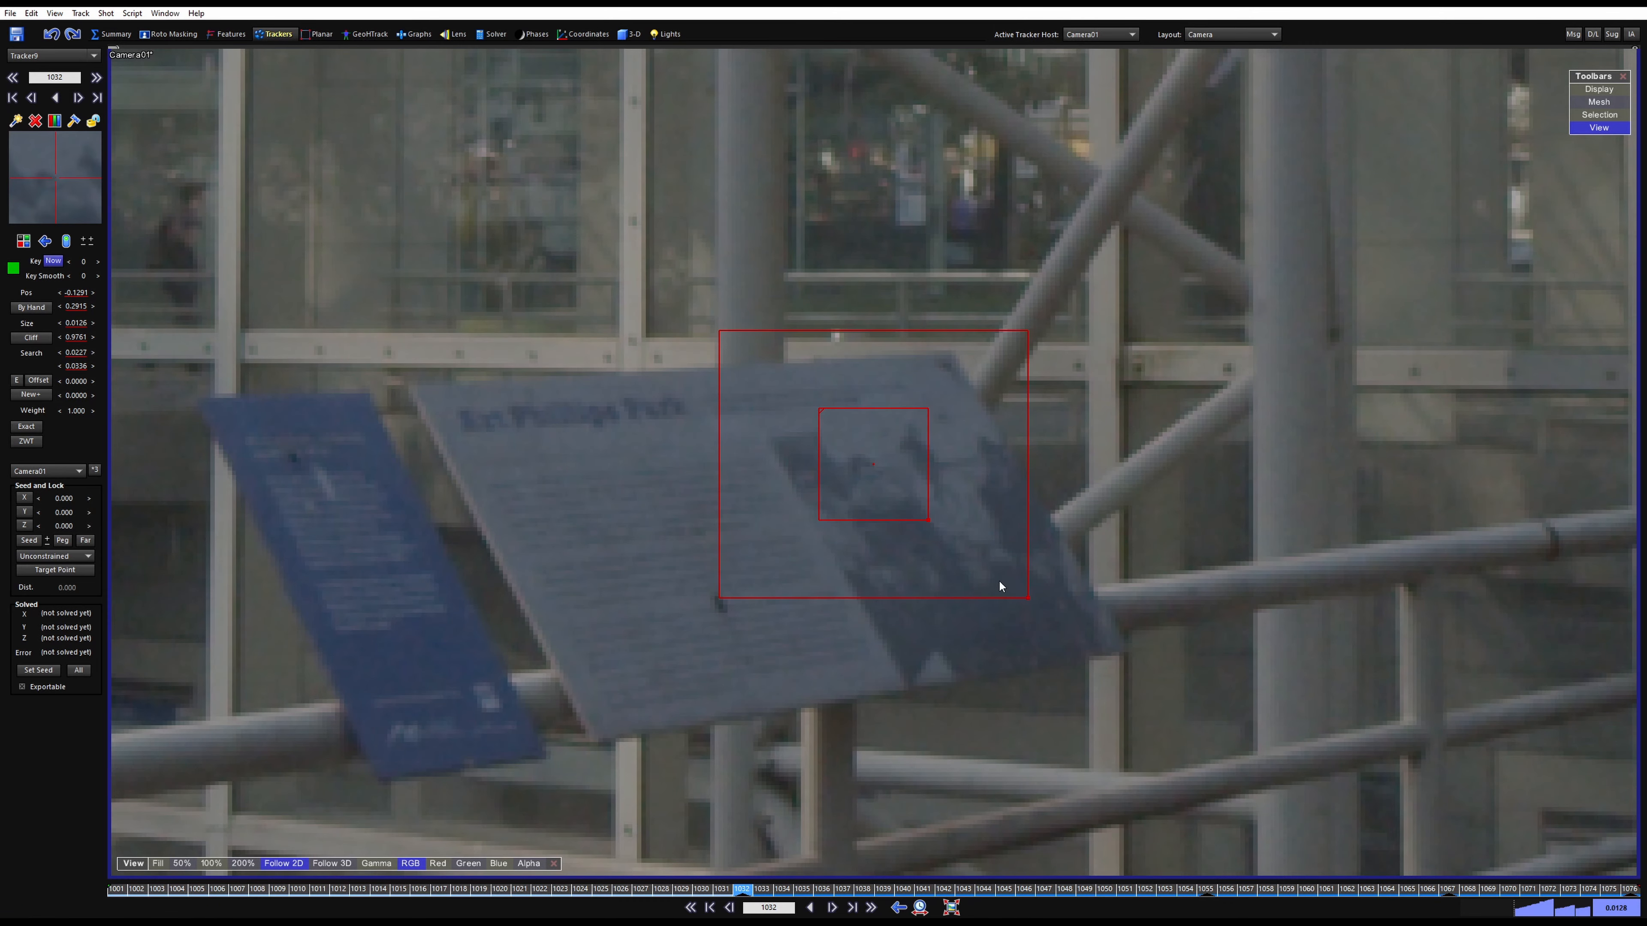
pyautogui.press('space')
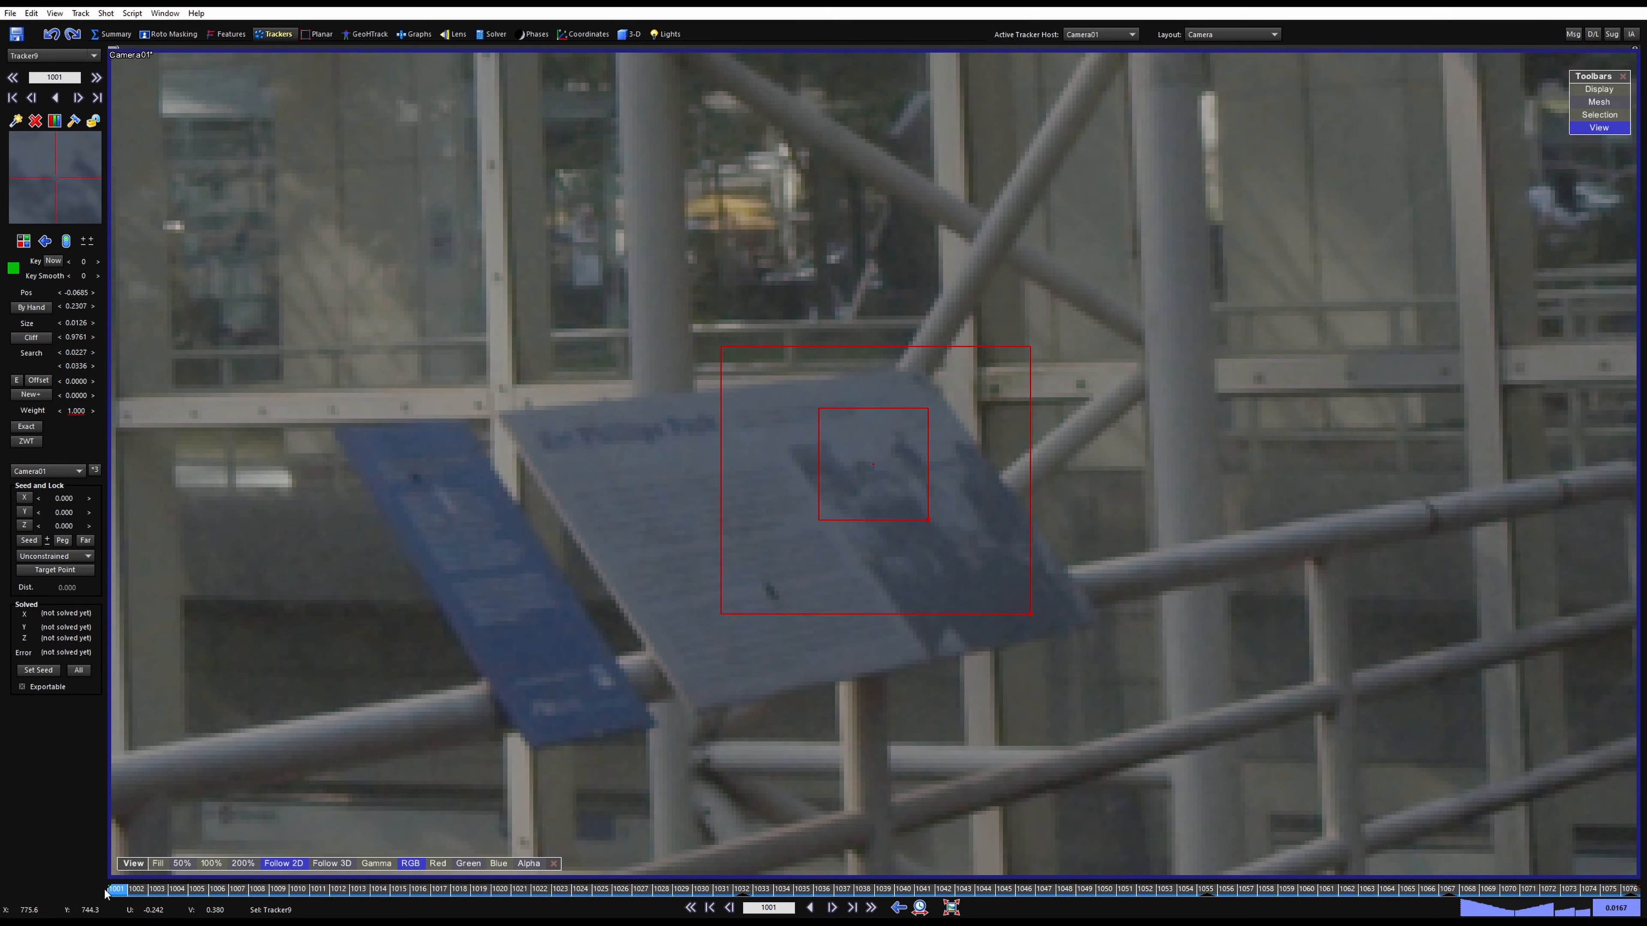
# Key the ninth tracker at frame 1013, finish its backward track at frame 1001, and lock it
pyautogui.moveTo(115, 892); pyautogui.dragTo(350, 890)
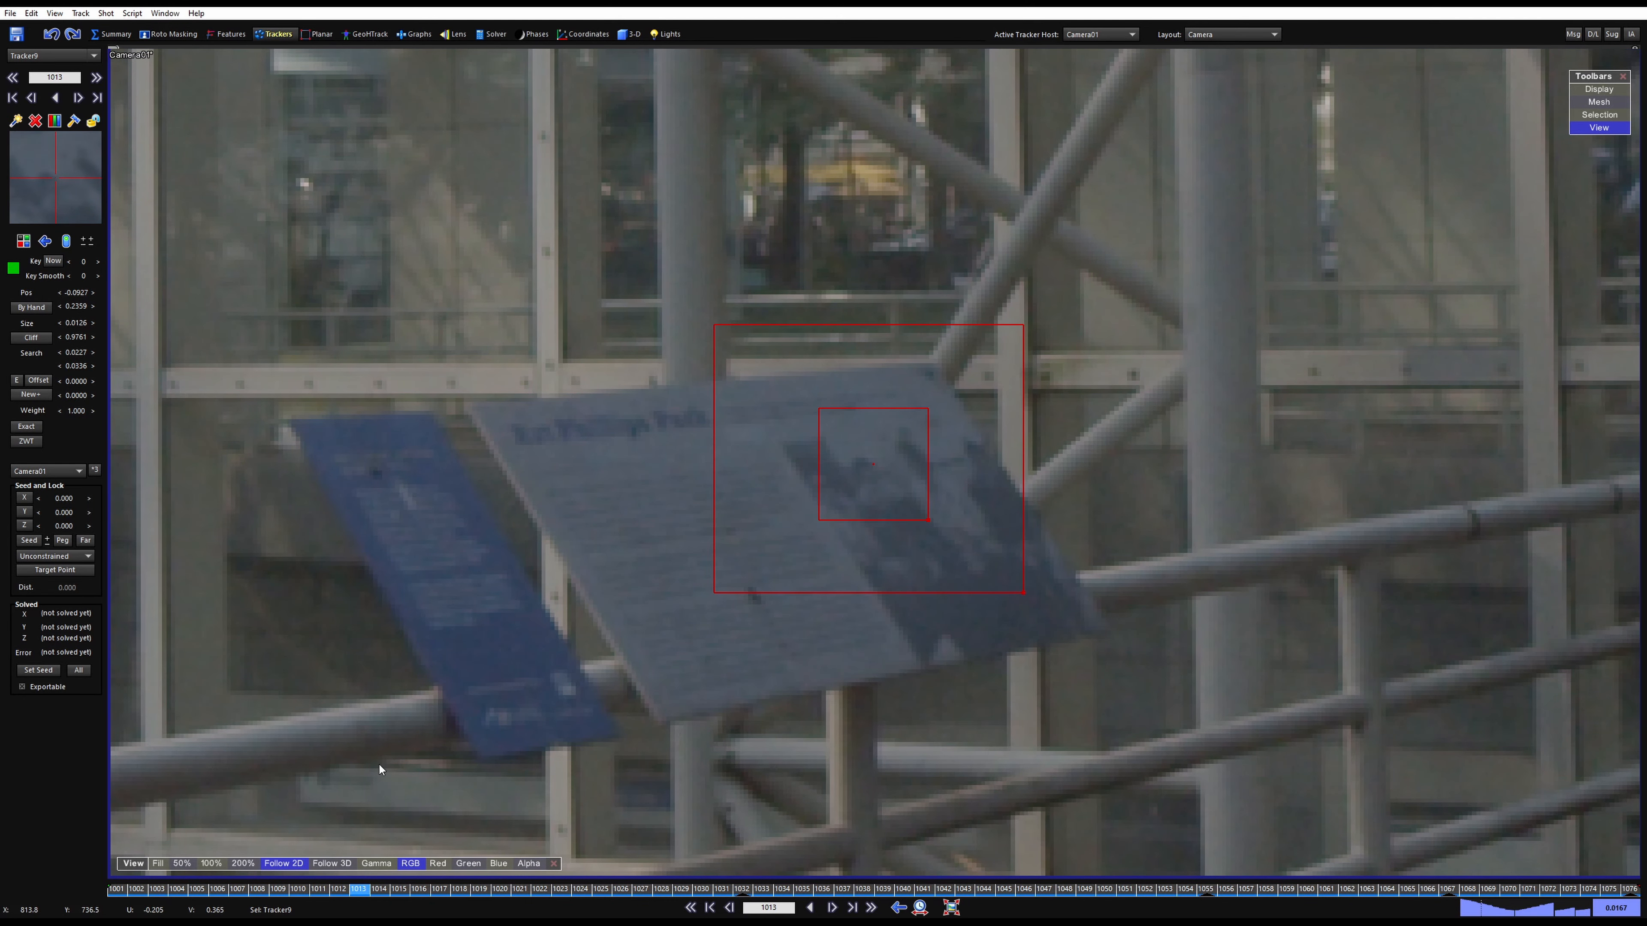
pyautogui.press('x')
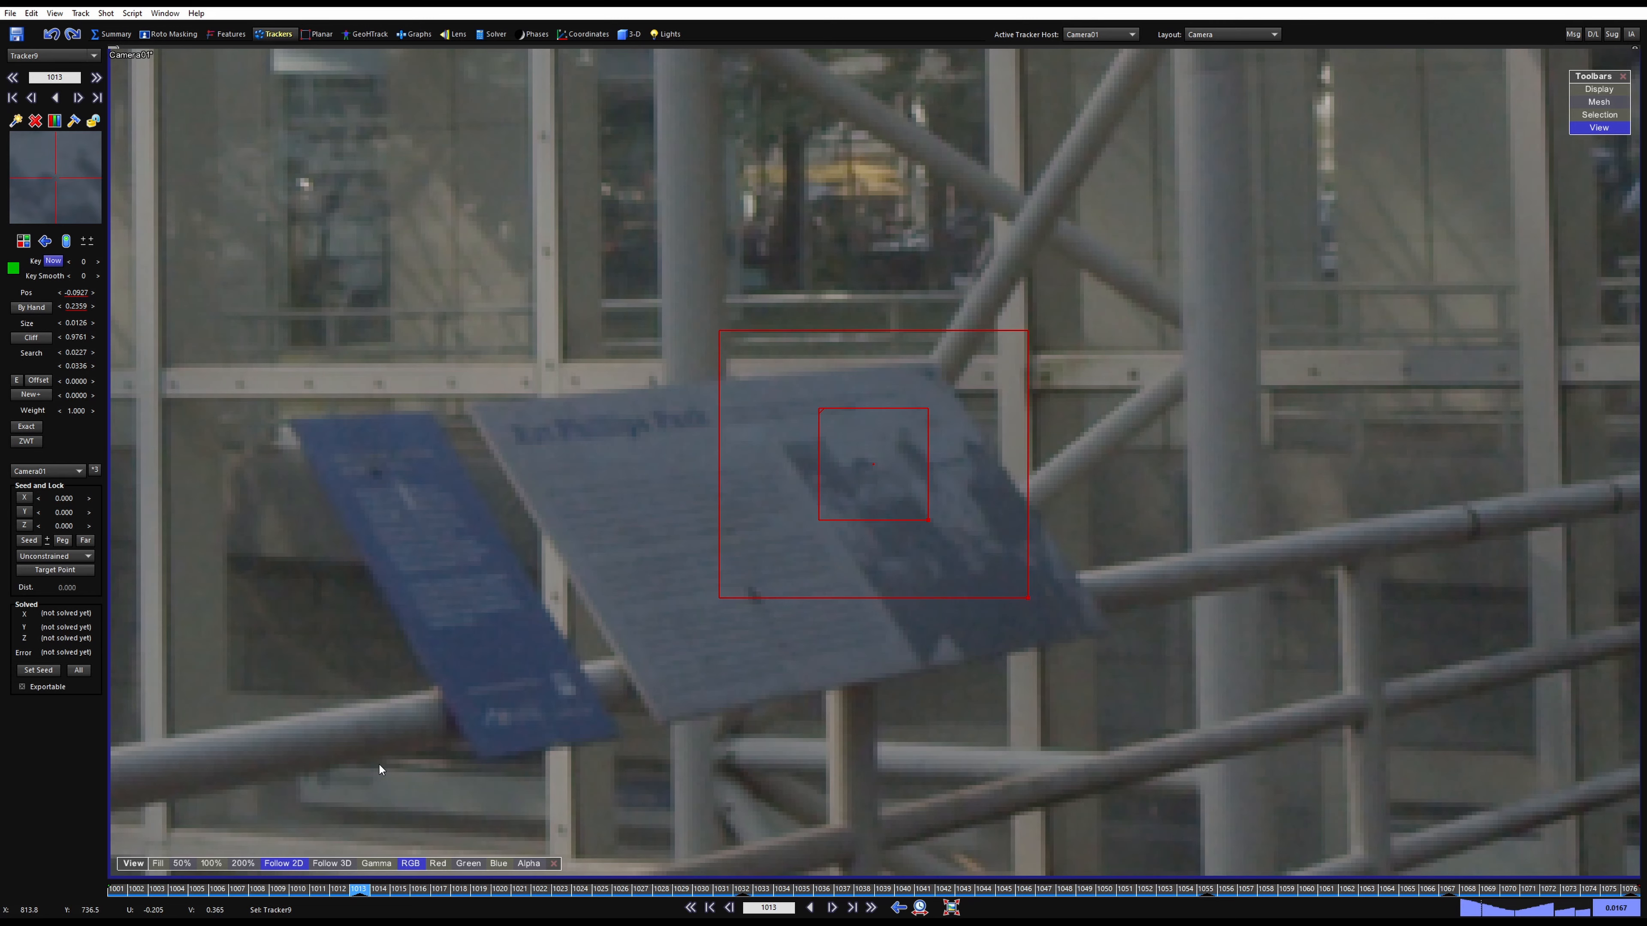
pyautogui.press('Home')
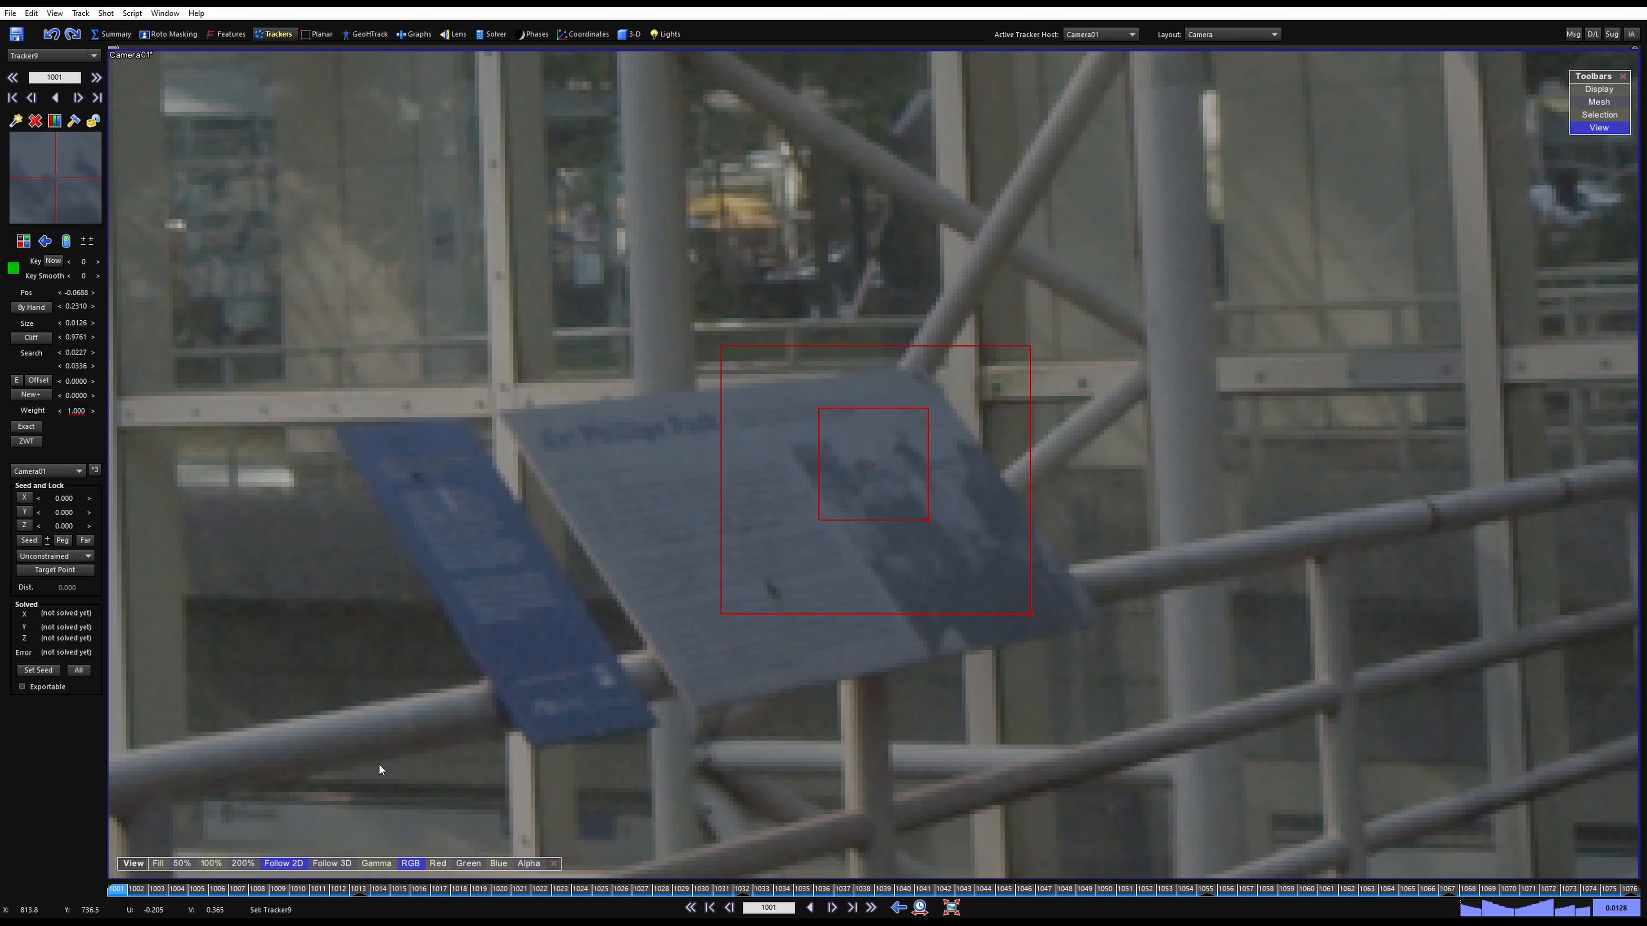
pyautogui.click(97, 125)
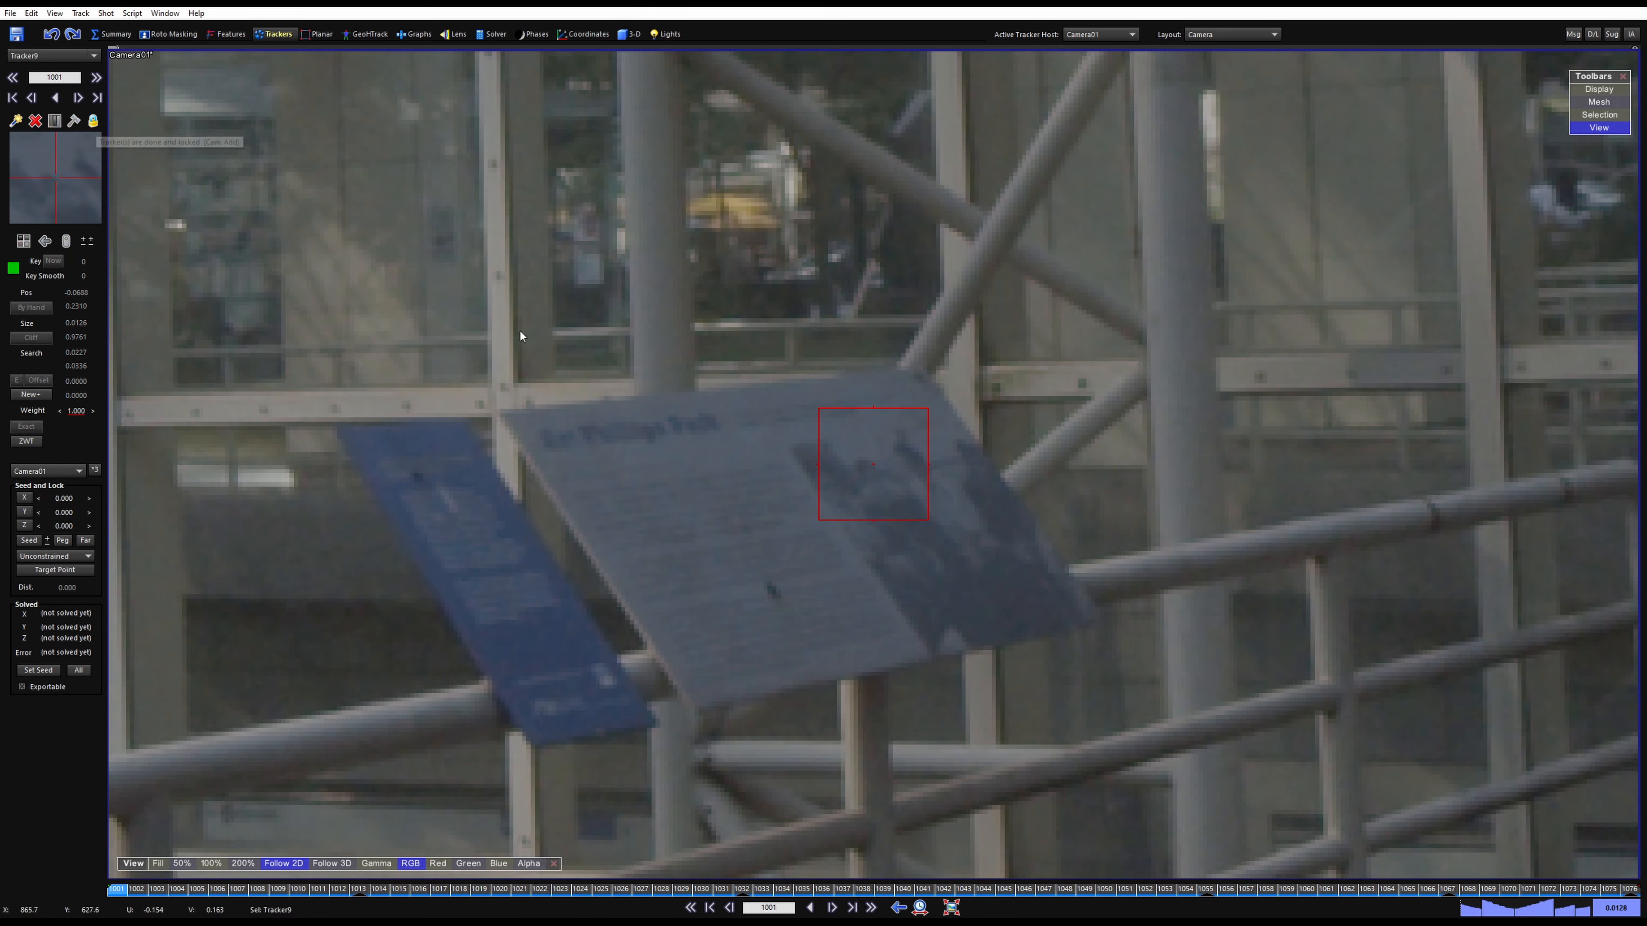
pyautogui.moveTo(279, 892); pyautogui.dragTo(110, 837)
# At frame 1001, create a tracker of size 0.0118 on the railing post's dark spot, stabilize the view on it, and set forward tracking
pyautogui.scroll(-6, 966, 483)
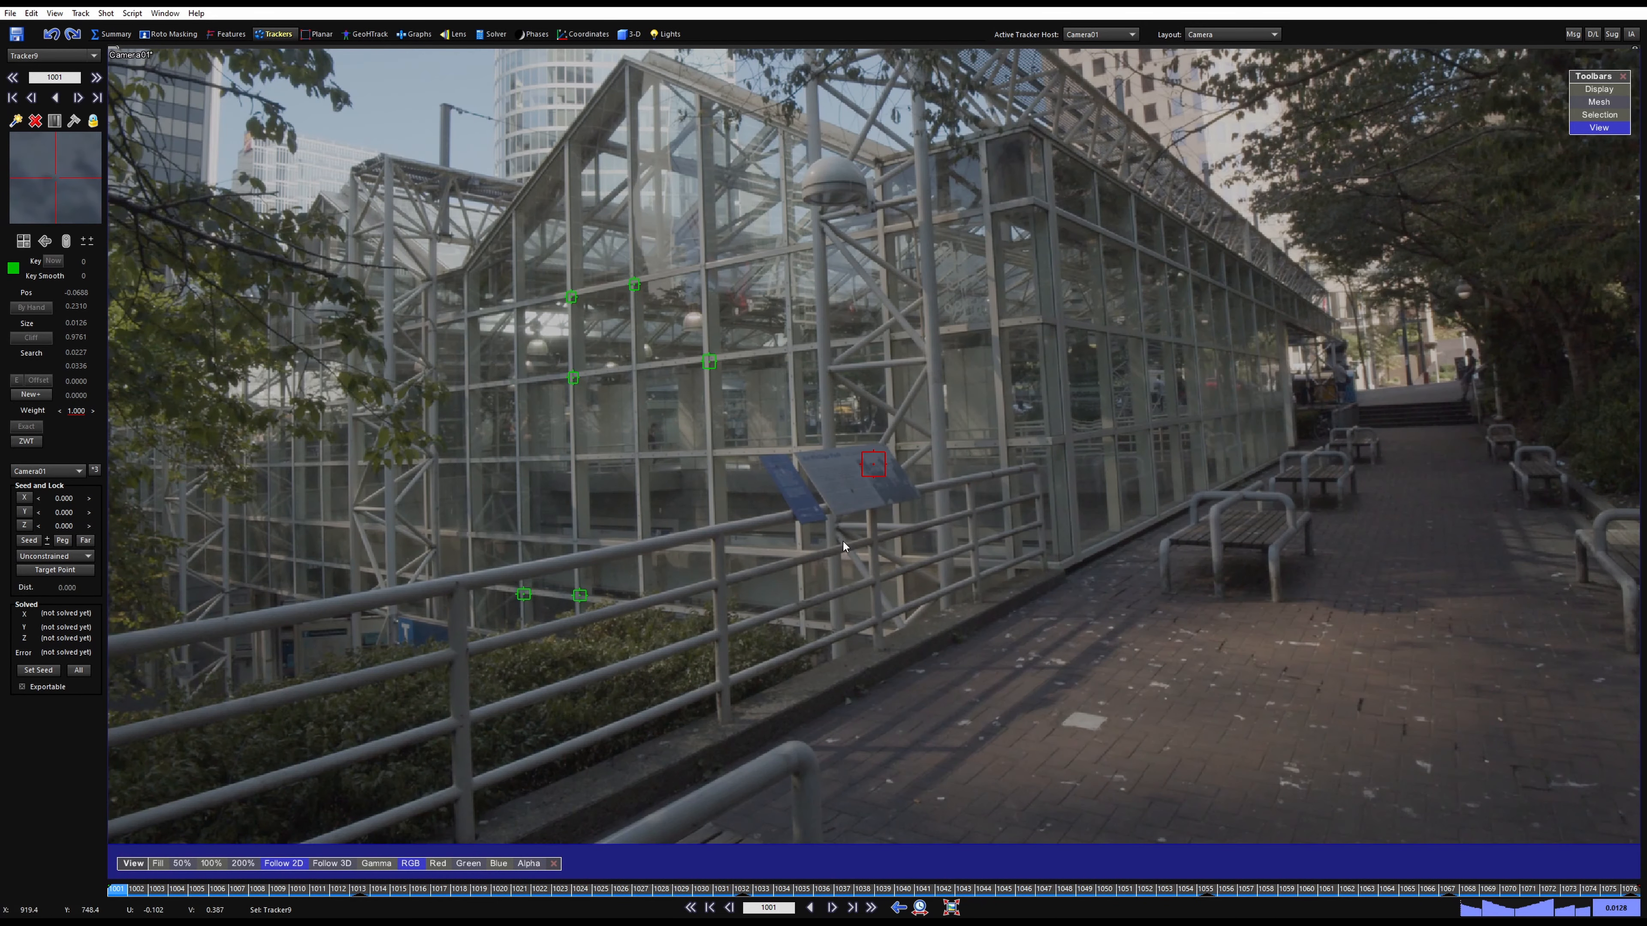
pyautogui.scroll(4, 847, 504)
pyautogui.scroll(-4, 847, 504)
pyautogui.moveTo(835, 561); pyautogui.dragTo(1178, 463, button='middle')
pyautogui.scroll(1, 1178, 463)
pyautogui.scroll(3, 786, 493)
pyautogui.moveTo(786, 494); pyautogui.dragTo(901, 444, button='middle')
pyautogui.scroll(1, 901, 444)
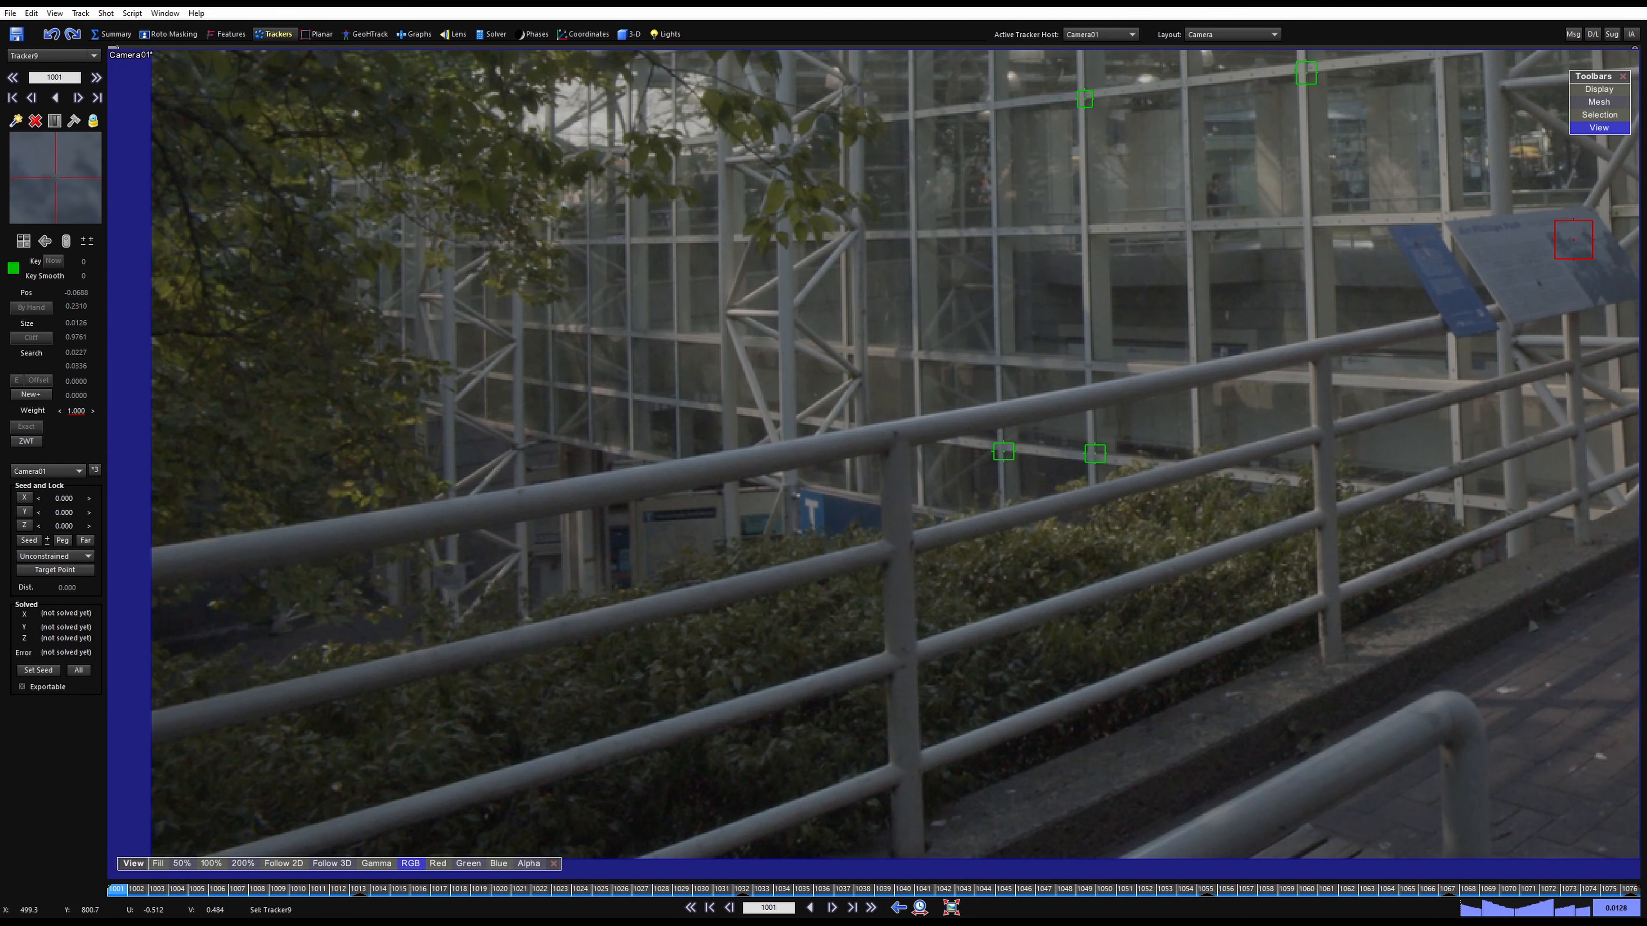
pyautogui.scroll(7, 892, 462)
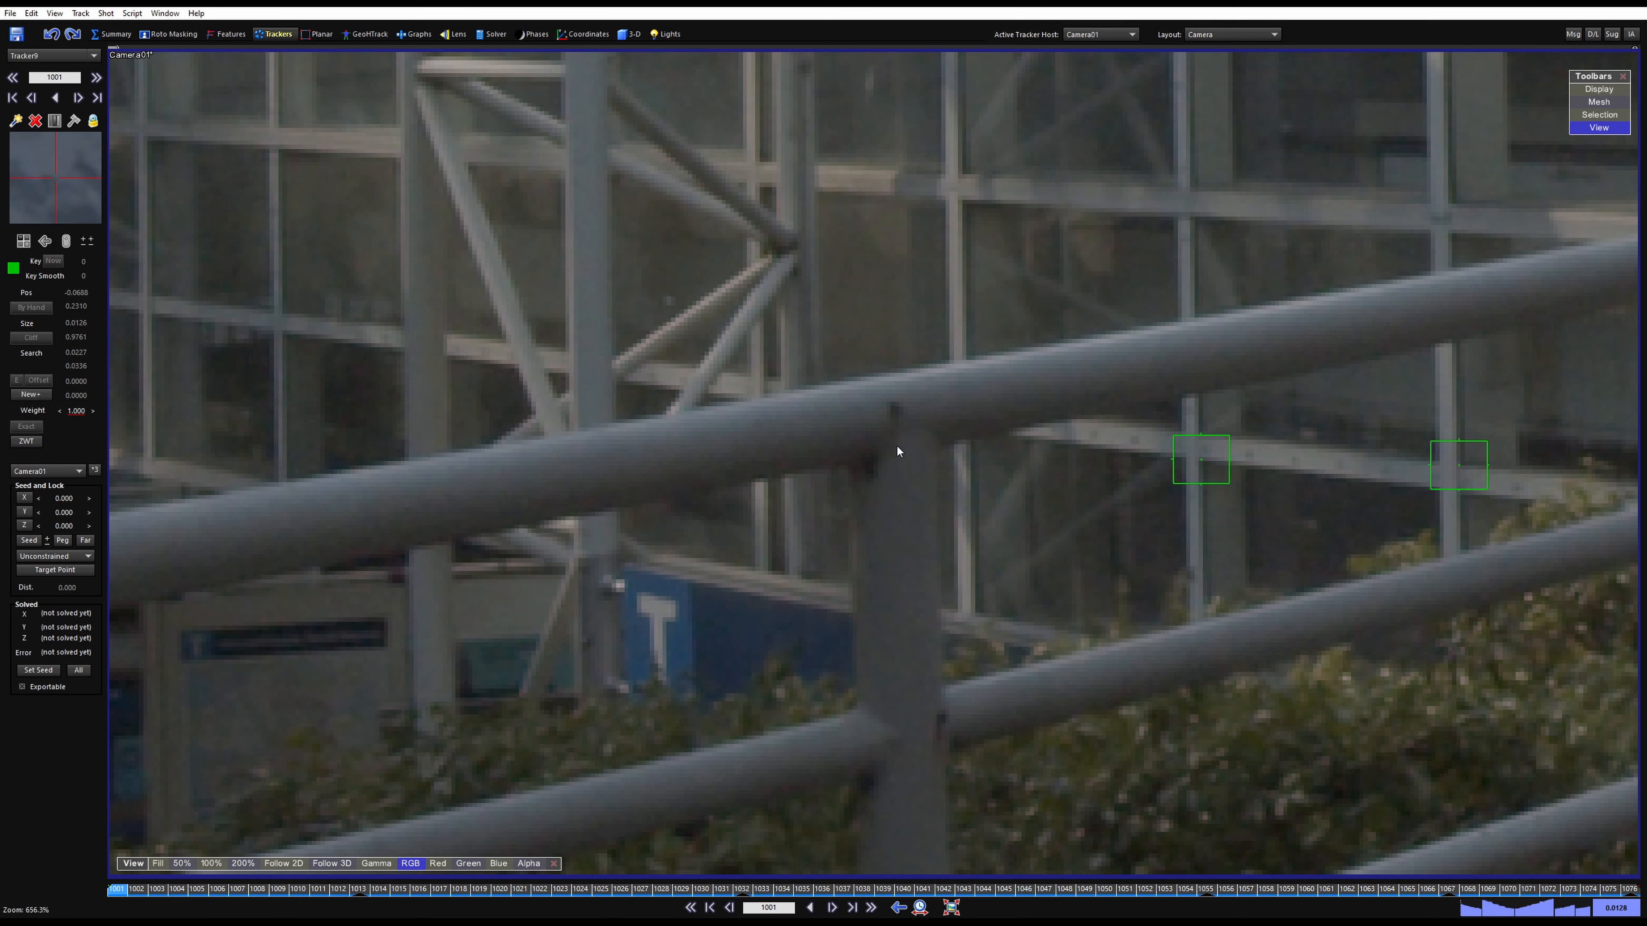
pyautogui.click(897, 413)
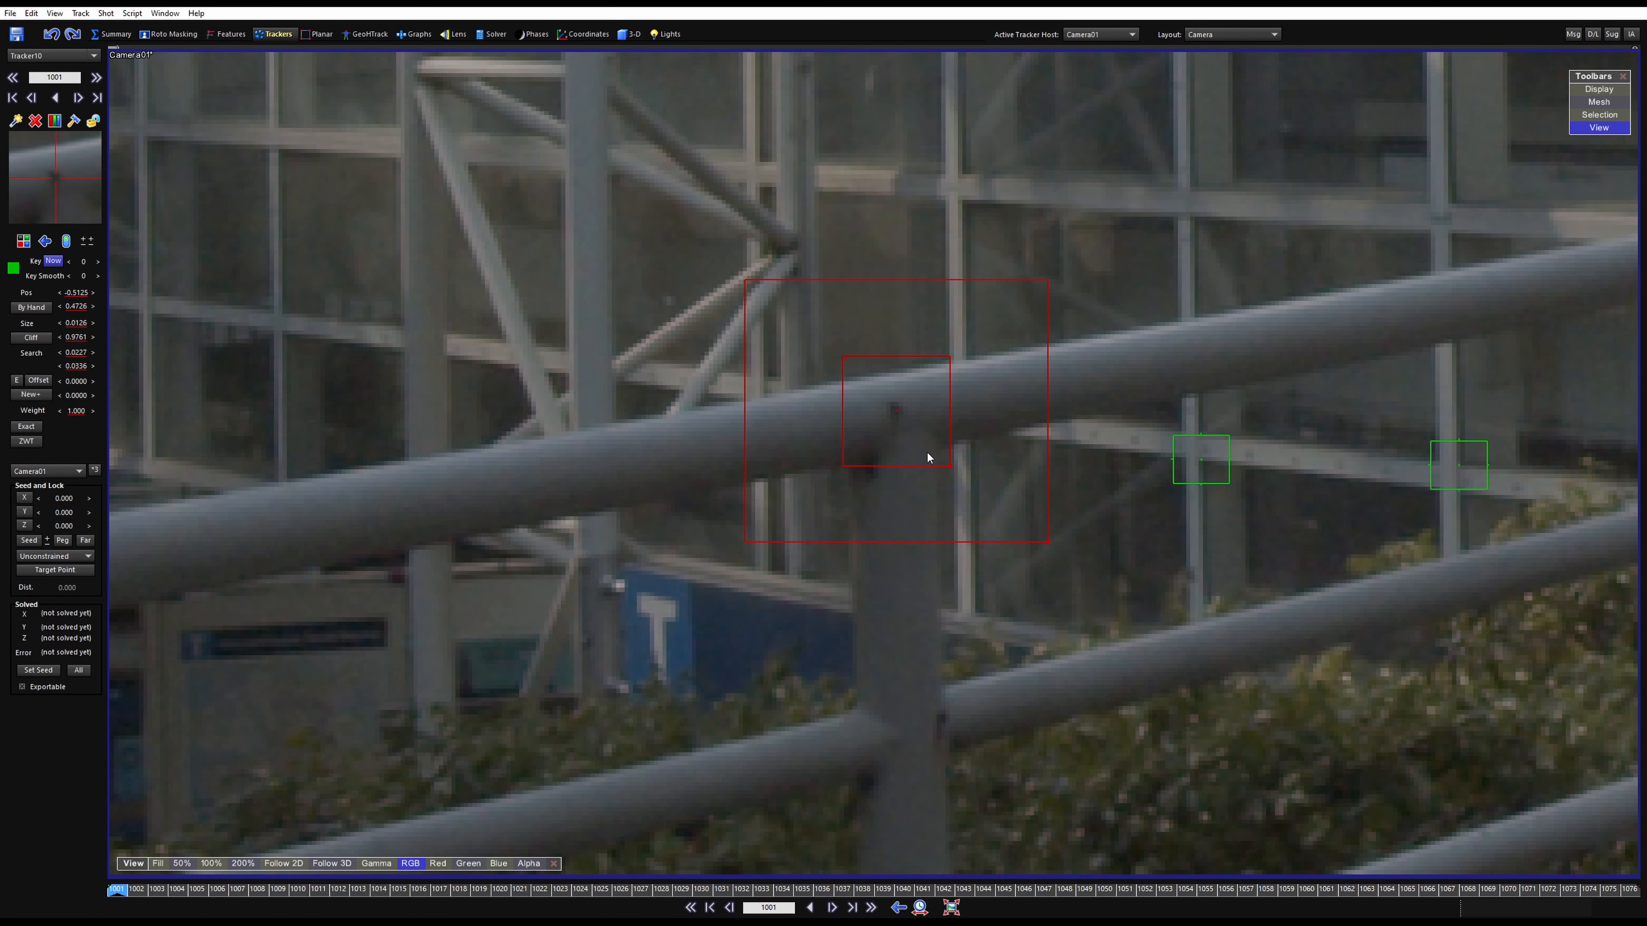
pyautogui.moveTo(950, 466); pyautogui.dragTo(956, 456)
pyautogui.moveTo(977, 512); pyautogui.dragTo(913, 567, button='middle')
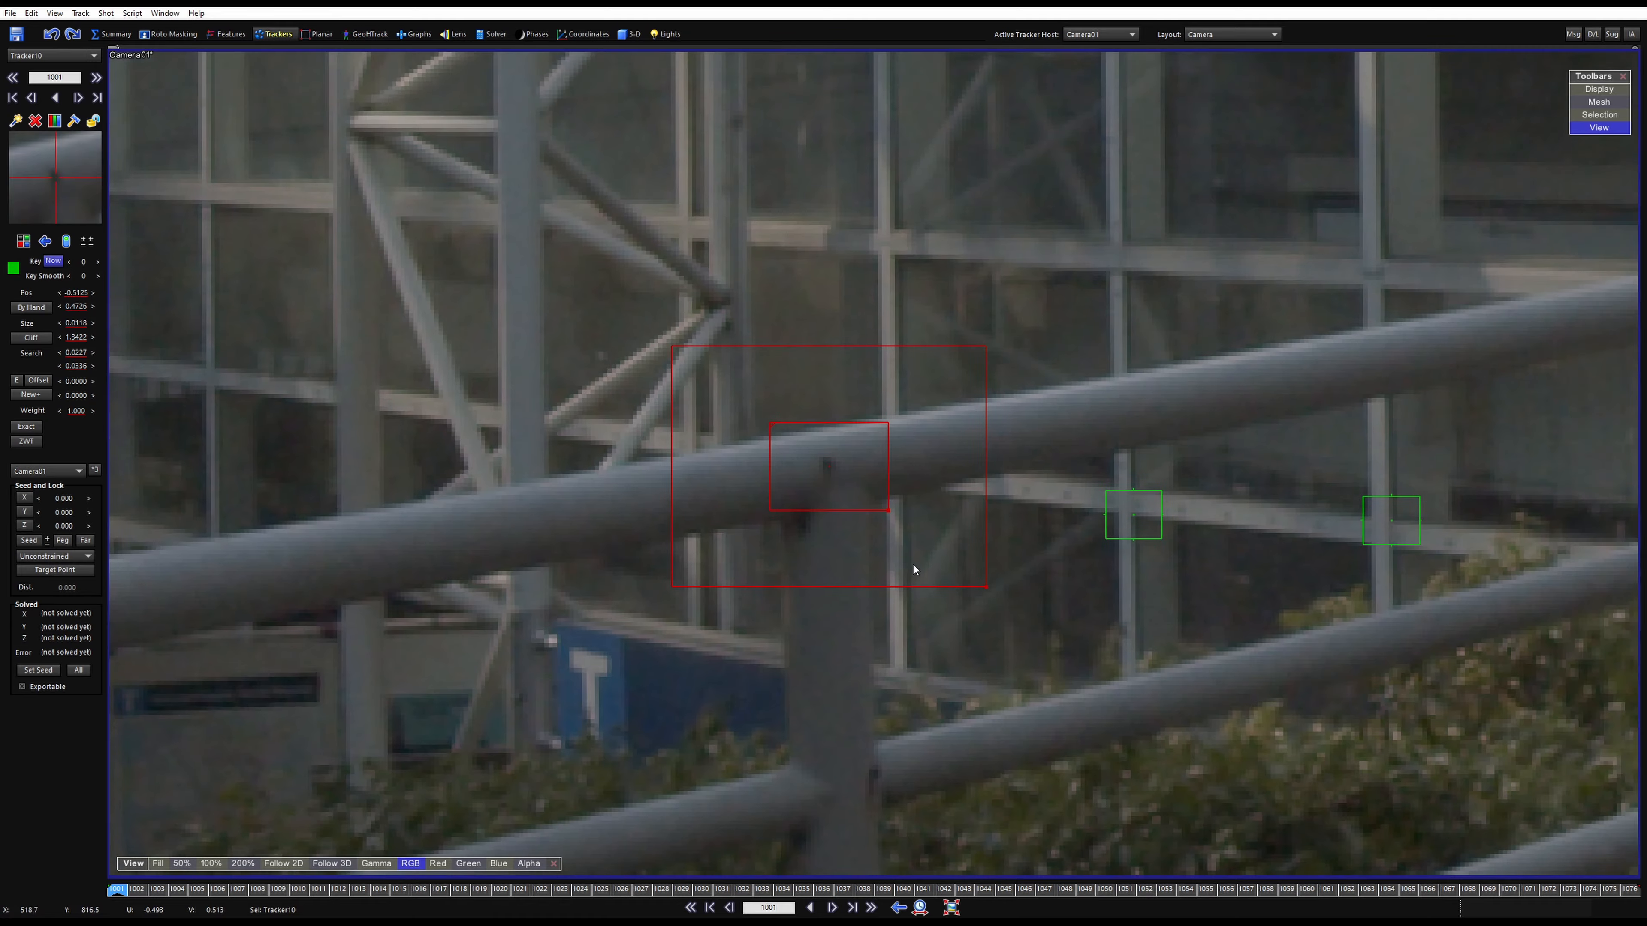
pyautogui.press('5')
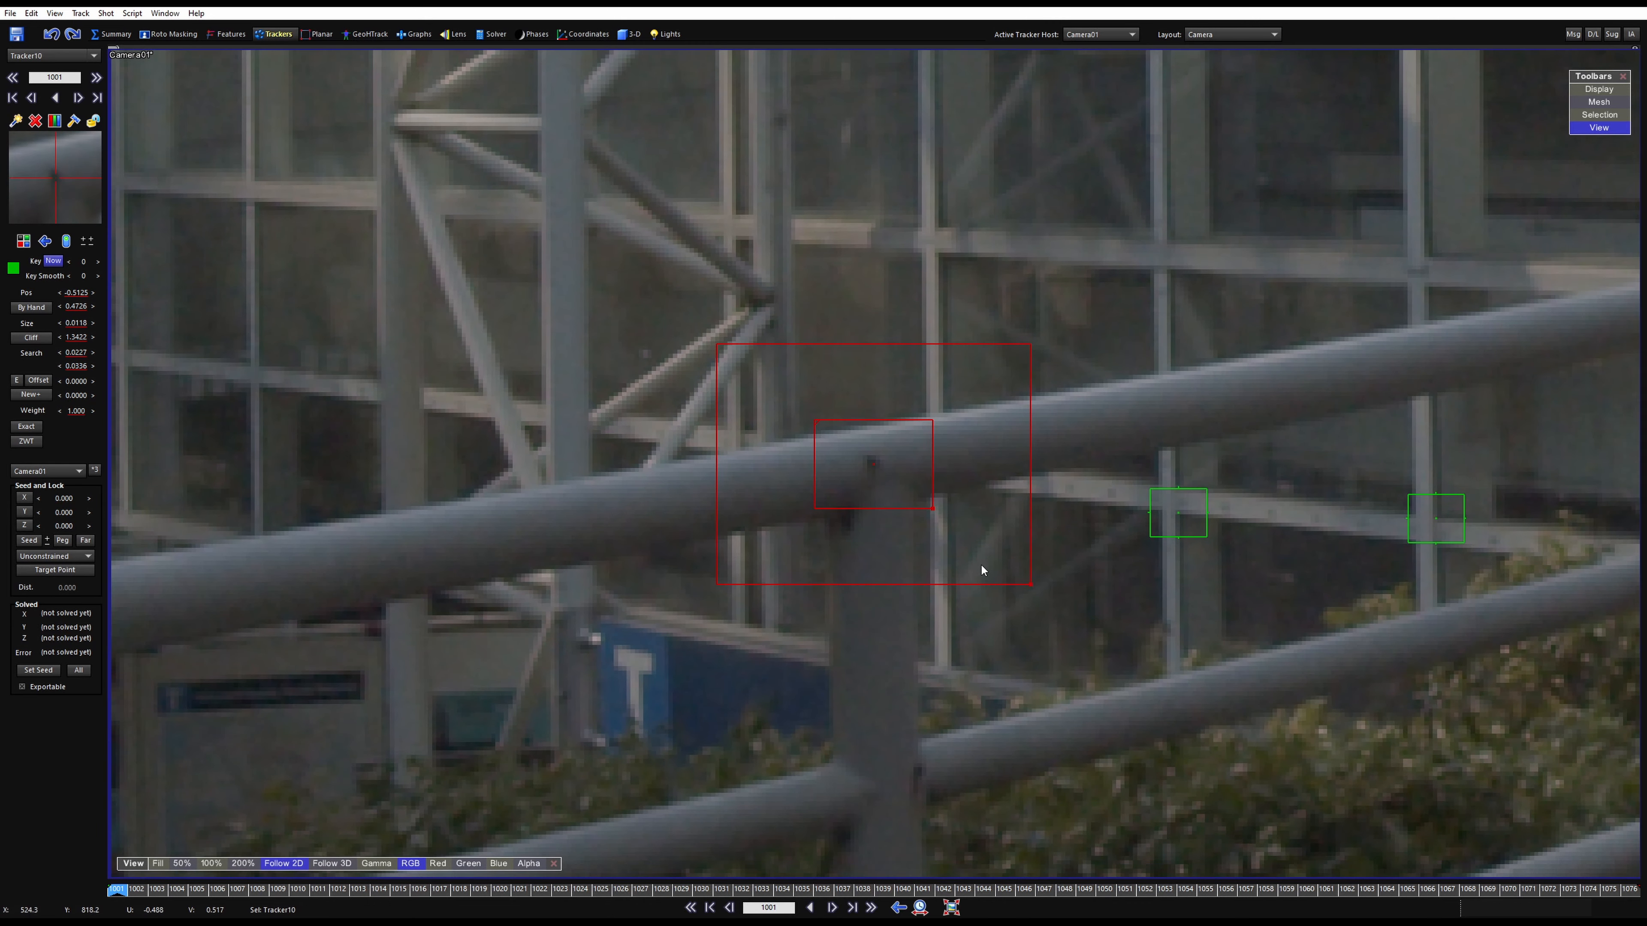
pyautogui.click(45, 241)
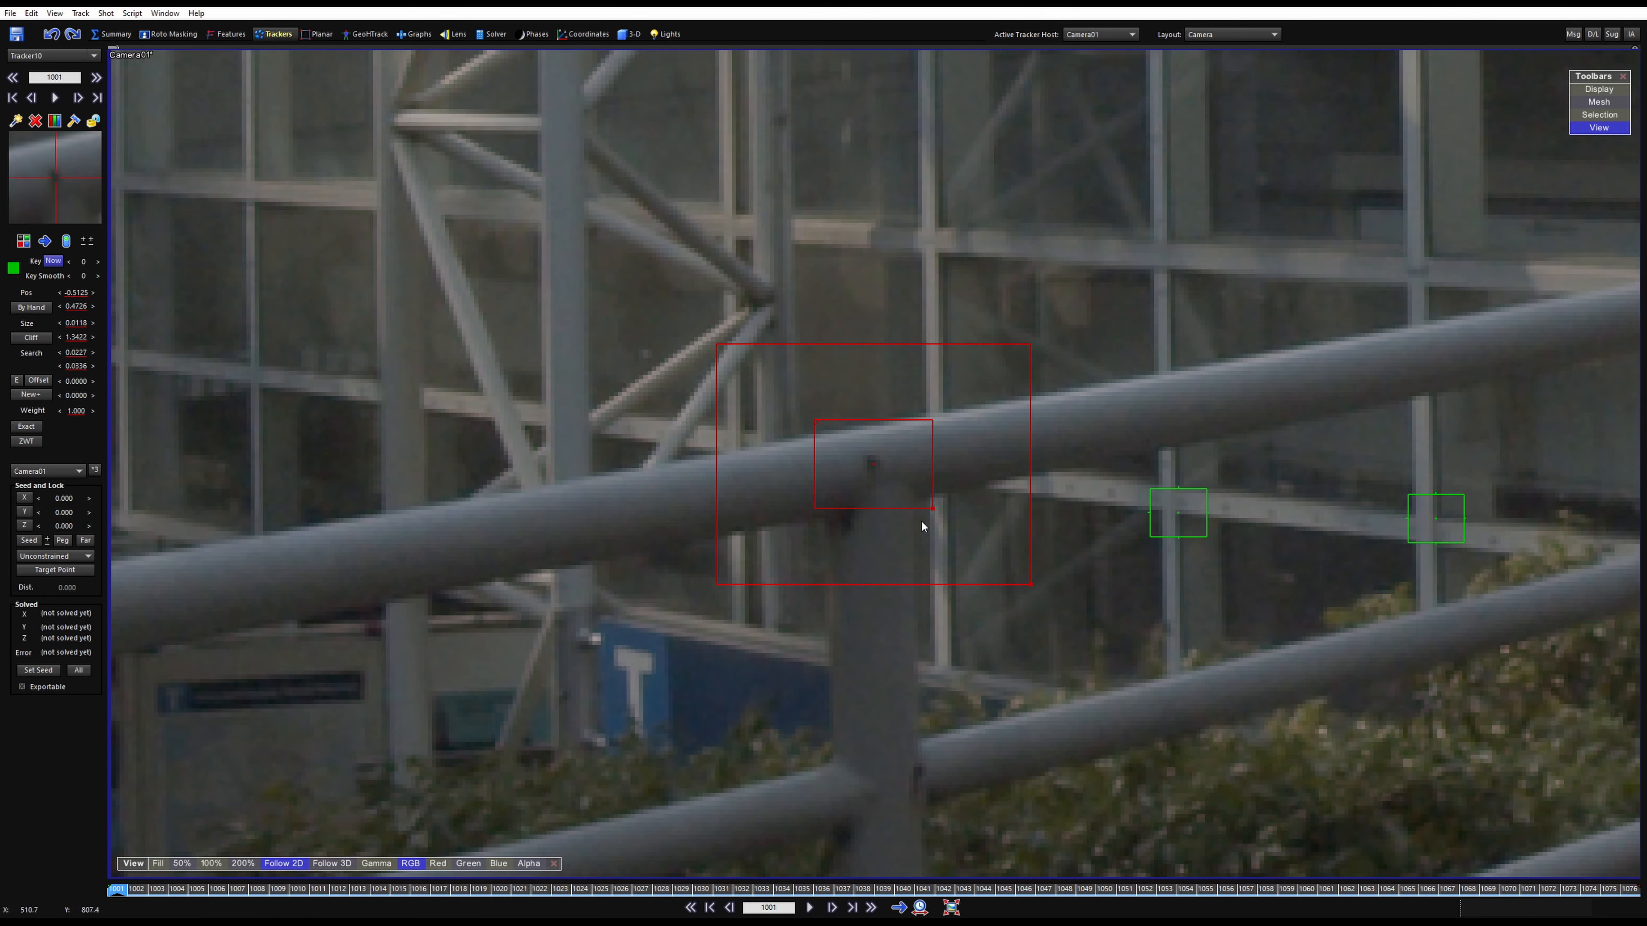
# Try to track the railing spot forward from frame 1001, and delete this tracker back at the first frame
pyautogui.press('space')
pyautogui.press('space')
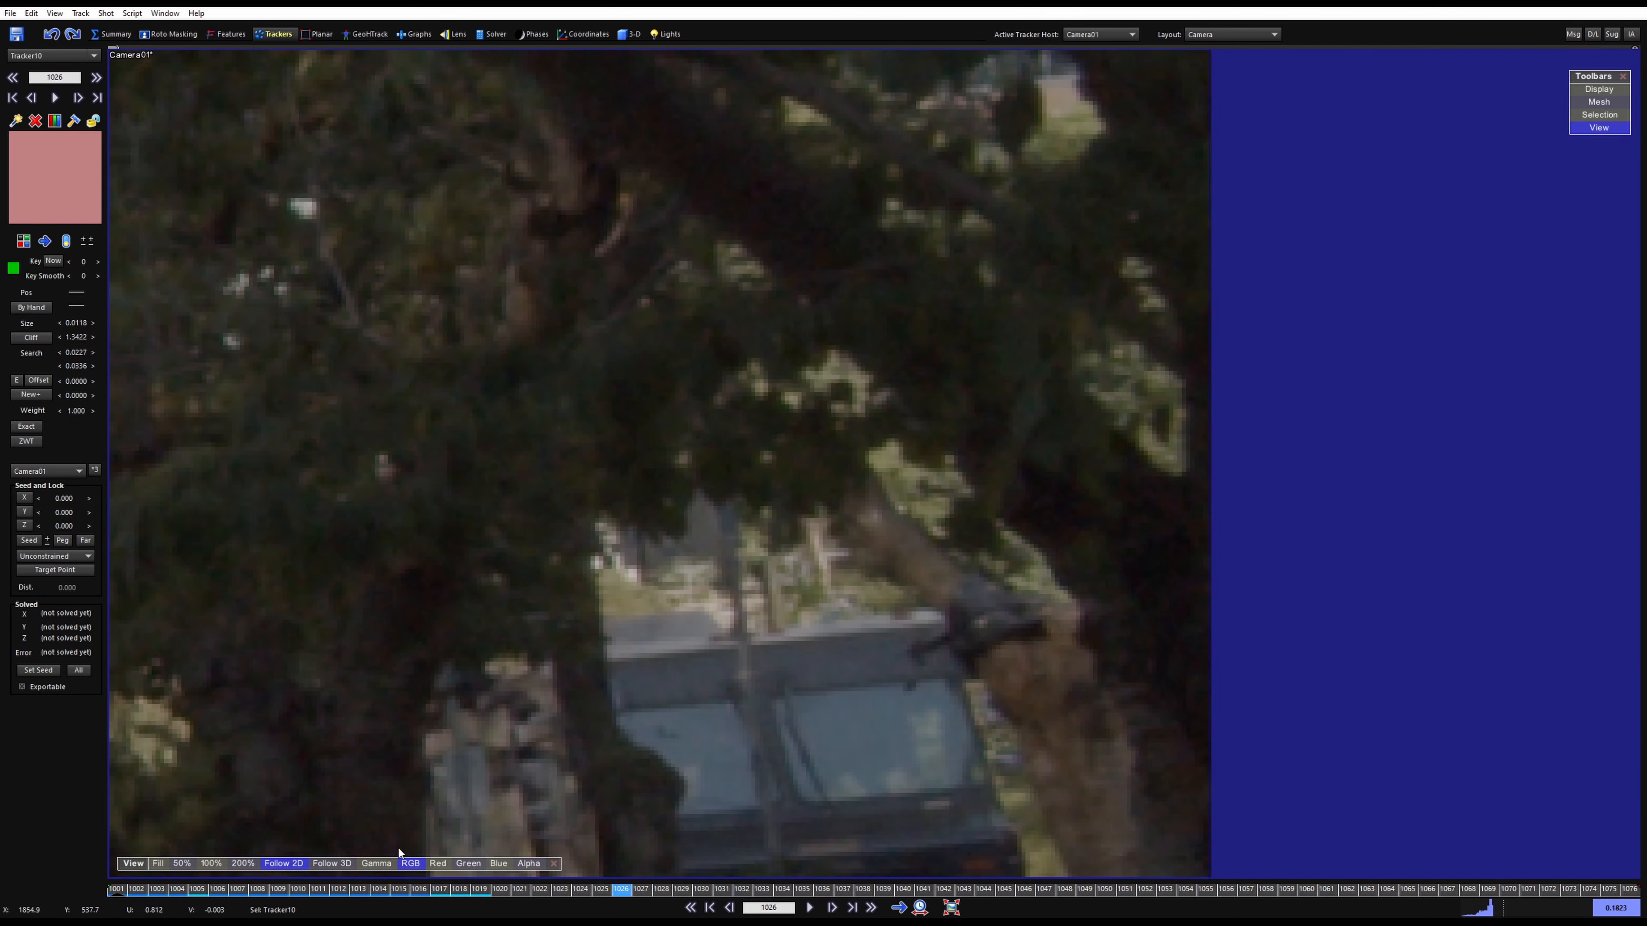
pyautogui.moveTo(379, 889); pyautogui.dragTo(2, 881)
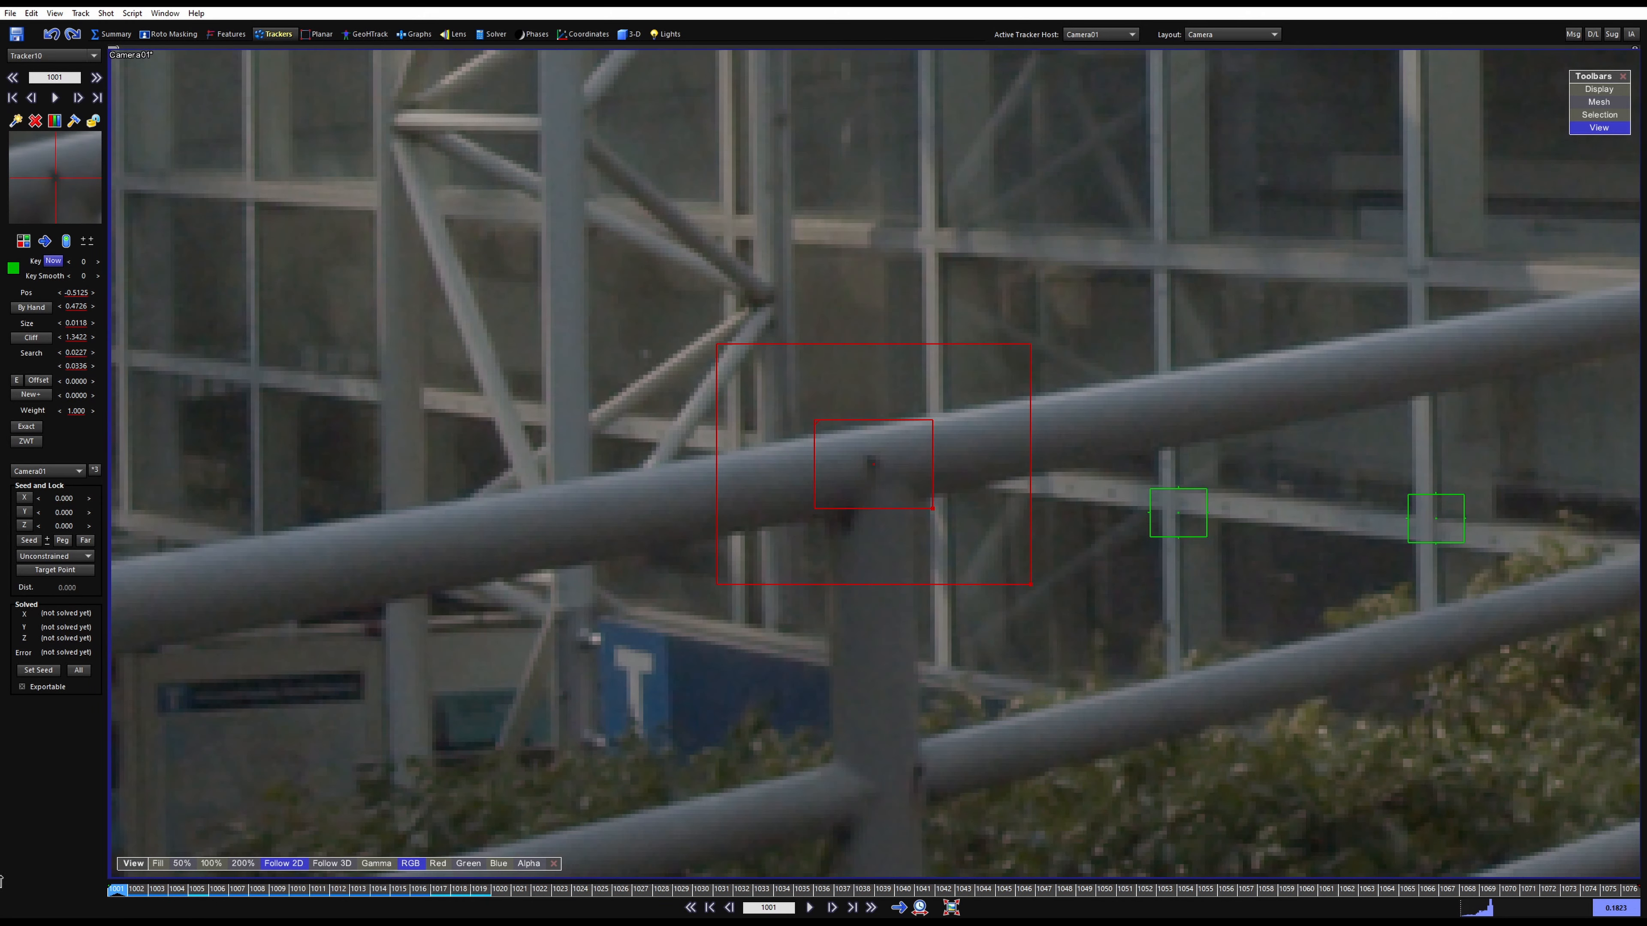
pyautogui.click(585, 774)
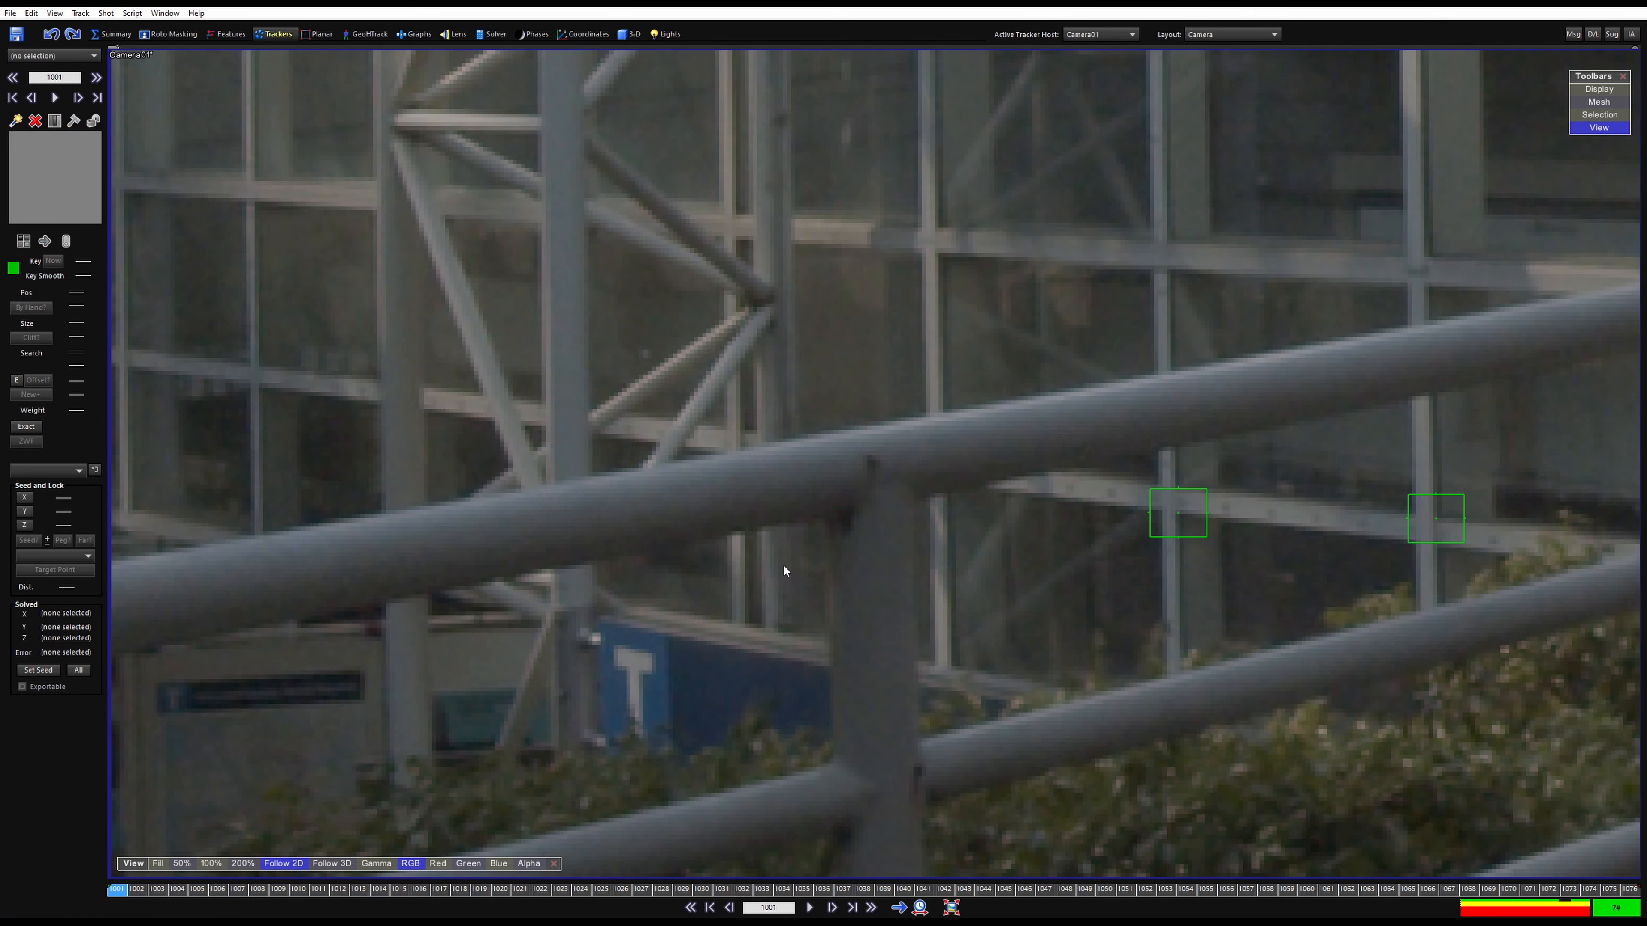
# Create a replacement tracker of size 0.0069 on the railing post's dark spot at frame 1001 and track it forward
pyautogui.click(871, 467)
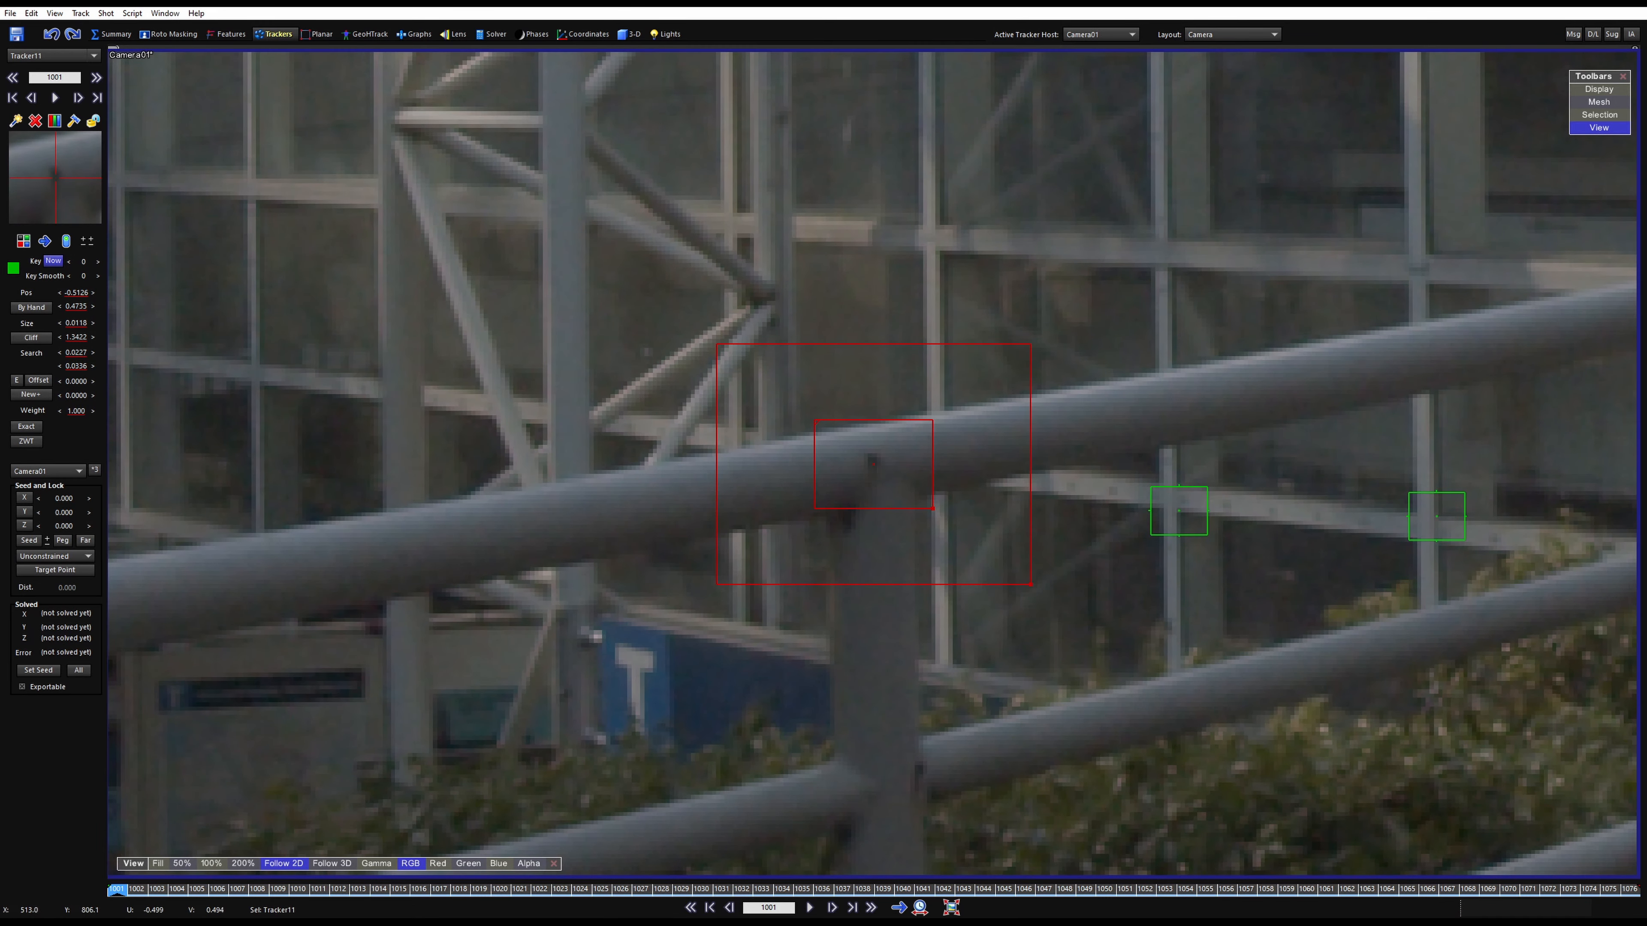
pyautogui.moveTo(932, 509); pyautogui.dragTo(907, 492)
pyautogui.press('space')
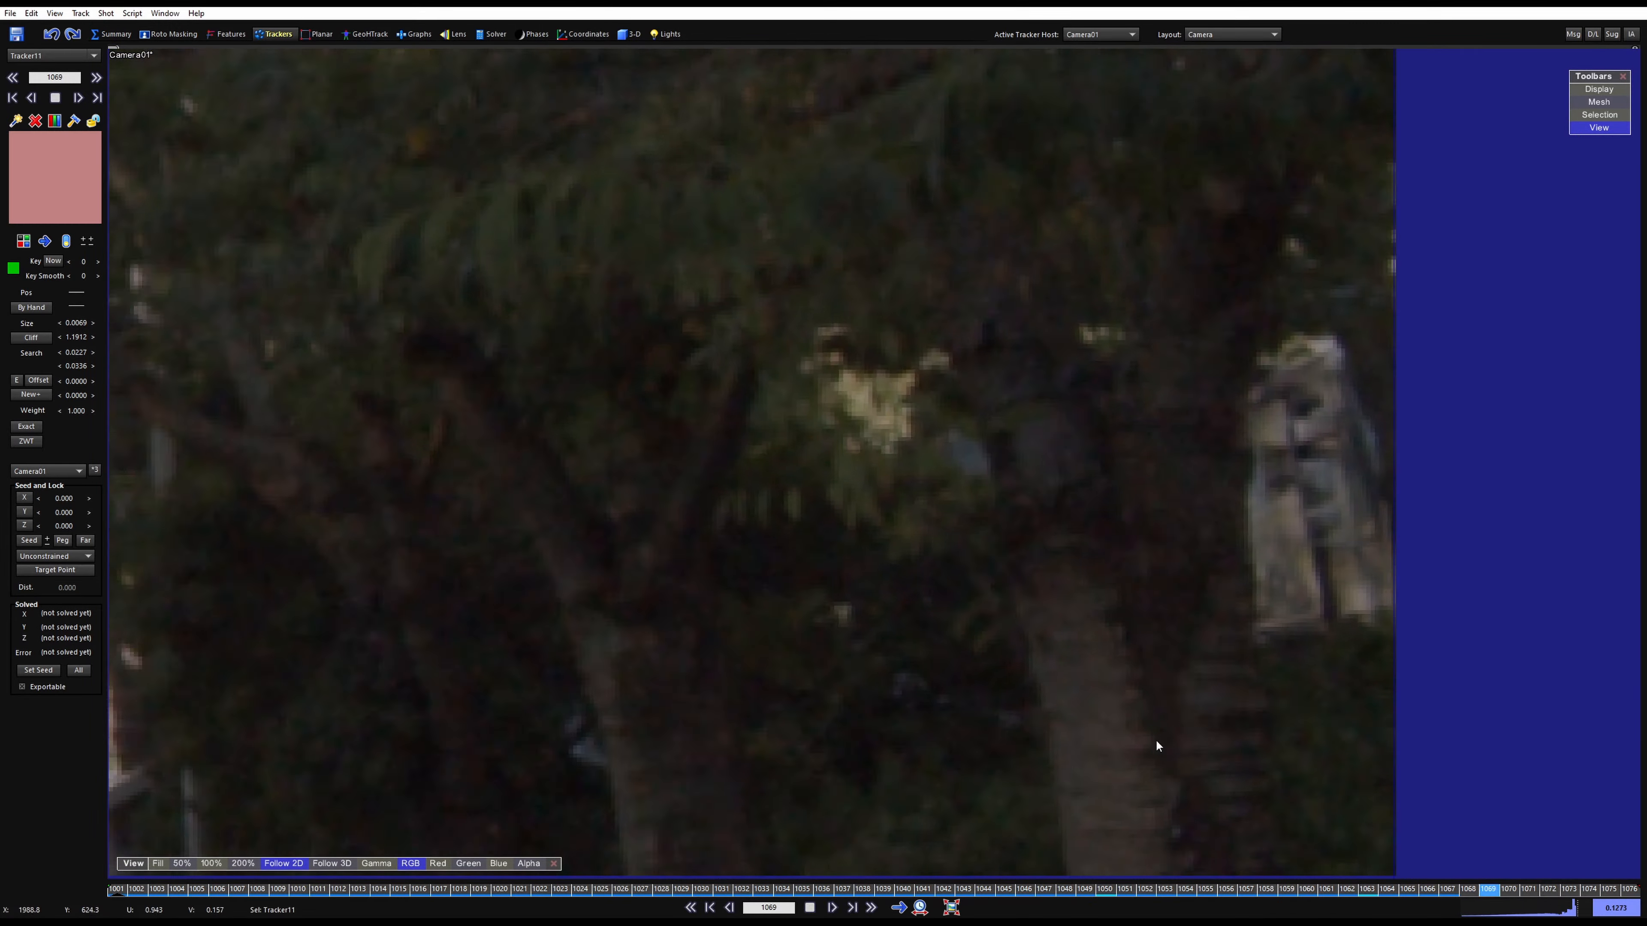
pyautogui.press('space')
# Add a key to the railing tracker at frame 1033, retrack it forward past frame 1052, and step back to that frame
pyautogui.moveTo(1261, 890); pyautogui.dragTo(783, 842)
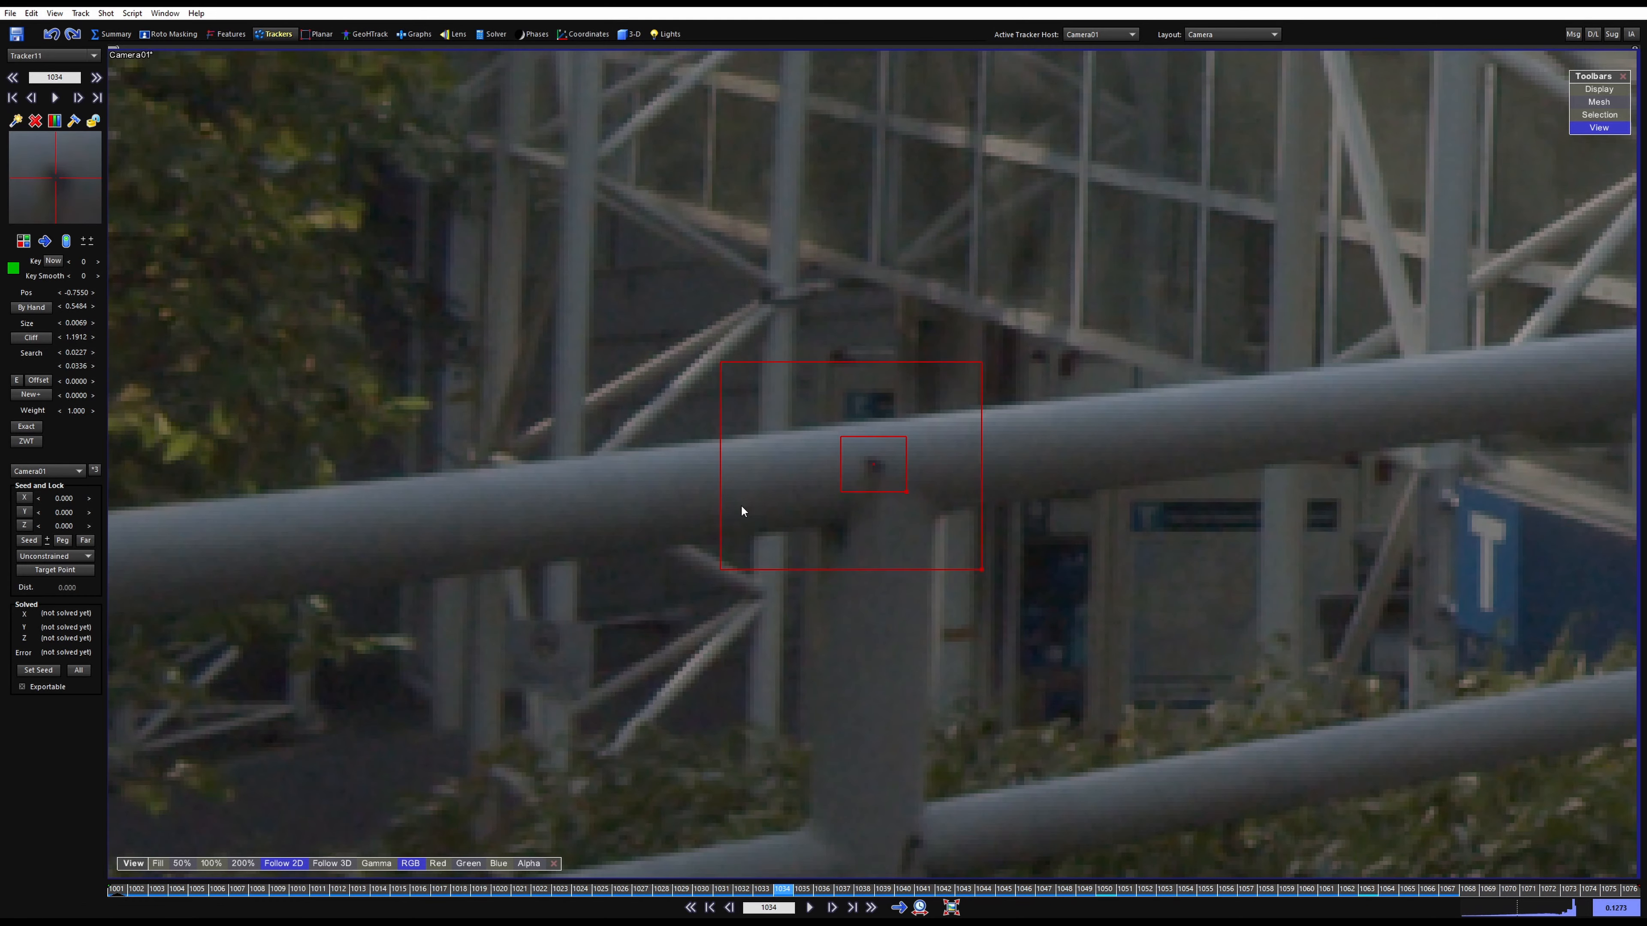
pyautogui.moveTo(777, 889)
pyautogui.mouseDown()
pyautogui.moveTo(1172, 876)
pyautogui.moveTo(956, 855)
pyautogui.moveTo(1232, 869)
pyautogui.moveTo(401, 866)
pyautogui.moveTo(569, 855)
pyautogui.moveTo(1109, 888)
pyautogui.moveTo(1038, 869)
pyautogui.moveTo(305, 856)
pyautogui.moveTo(564, 842)
pyautogui.moveTo(770, 861)
pyautogui.mouseUp()
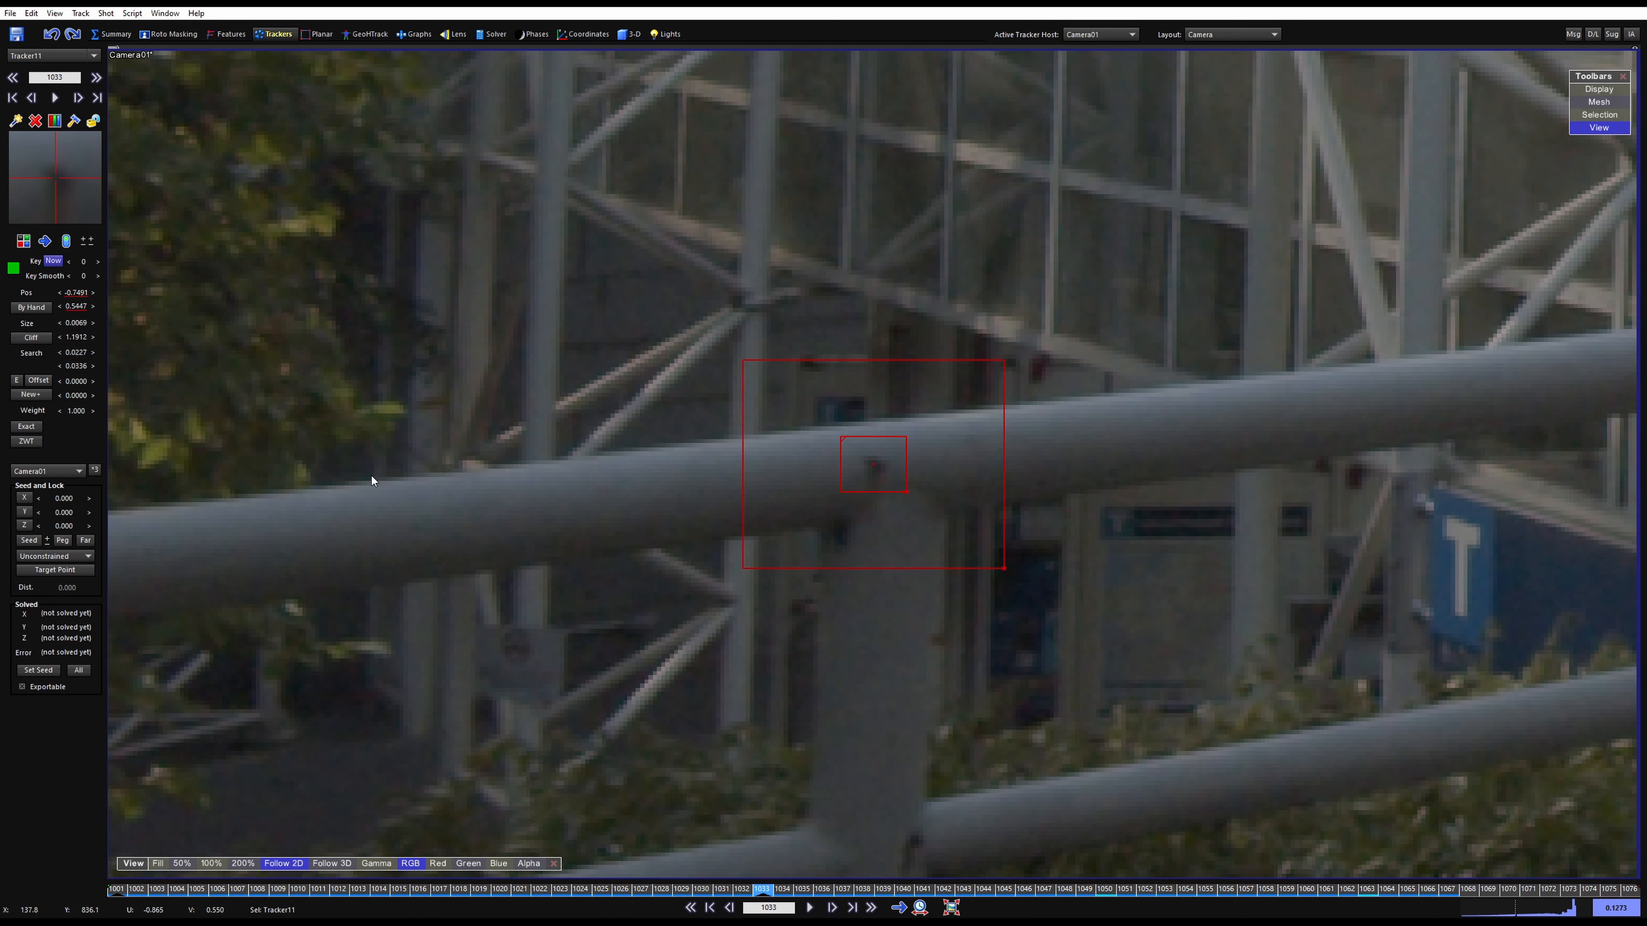
pyautogui.press('space')
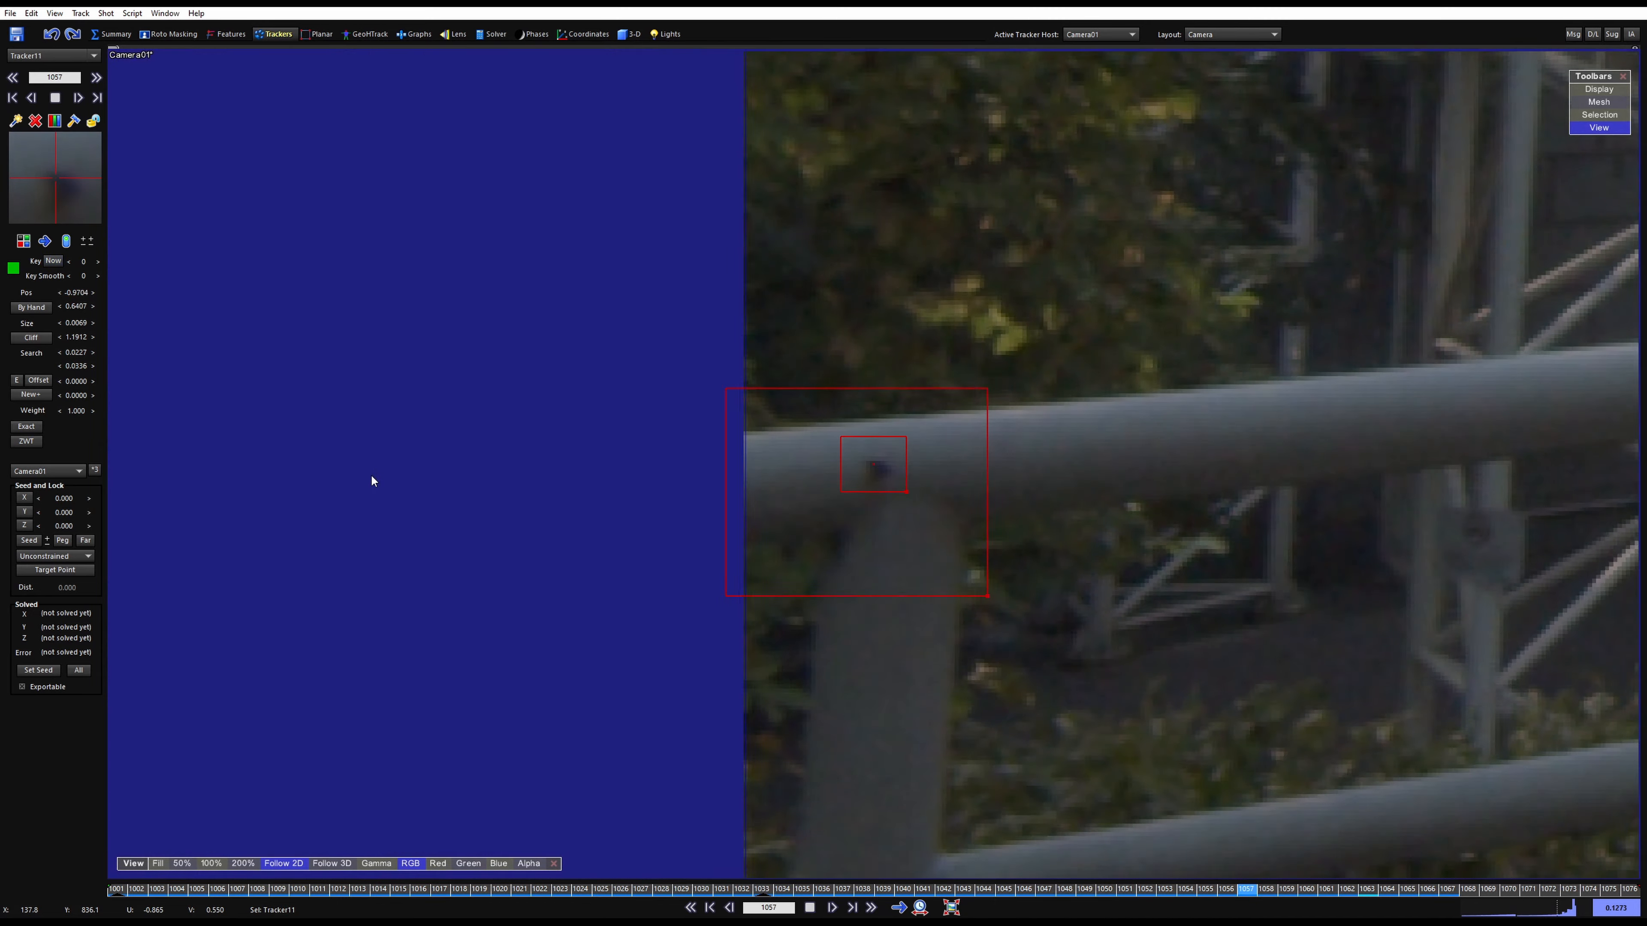
pyautogui.press('Left')
pyautogui.press('Left')
pyautogui.press('Left')
pyautogui.press('Left')
pyautogui.press('Left')
pyautogui.press('Left')
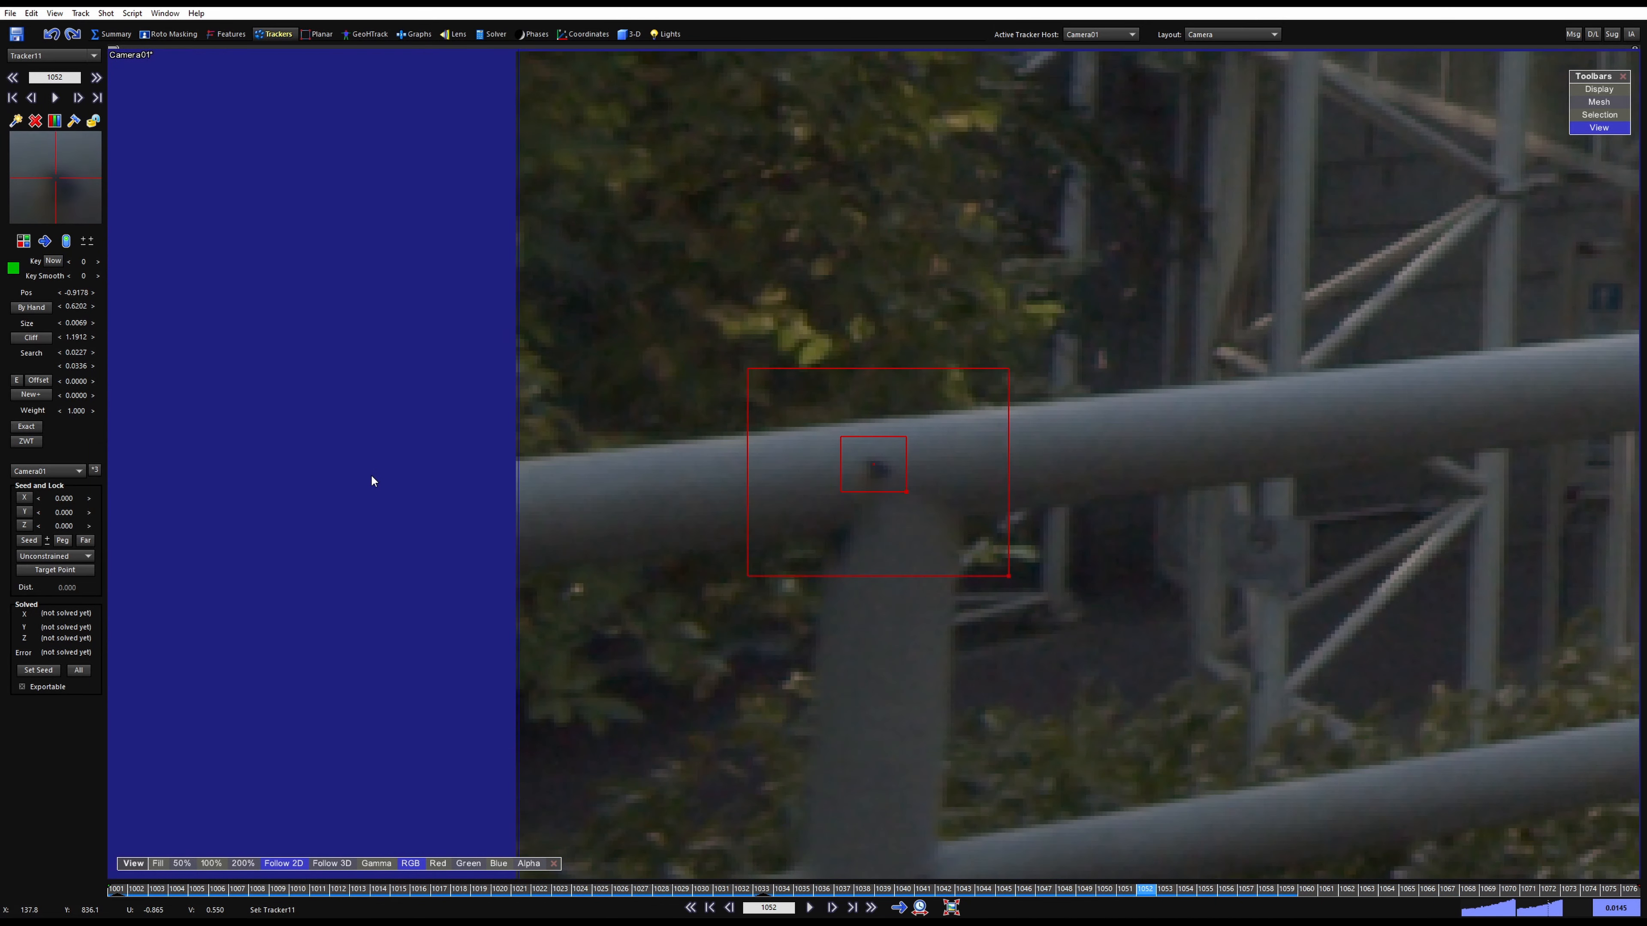
# Return to frame 1001 and scrub through the shot to examine how the railing tracker follows the dark spot
pyautogui.moveTo(1325, 895); pyautogui.dragTo(112, 775)
pyautogui.scroll(-4, 779, 684)
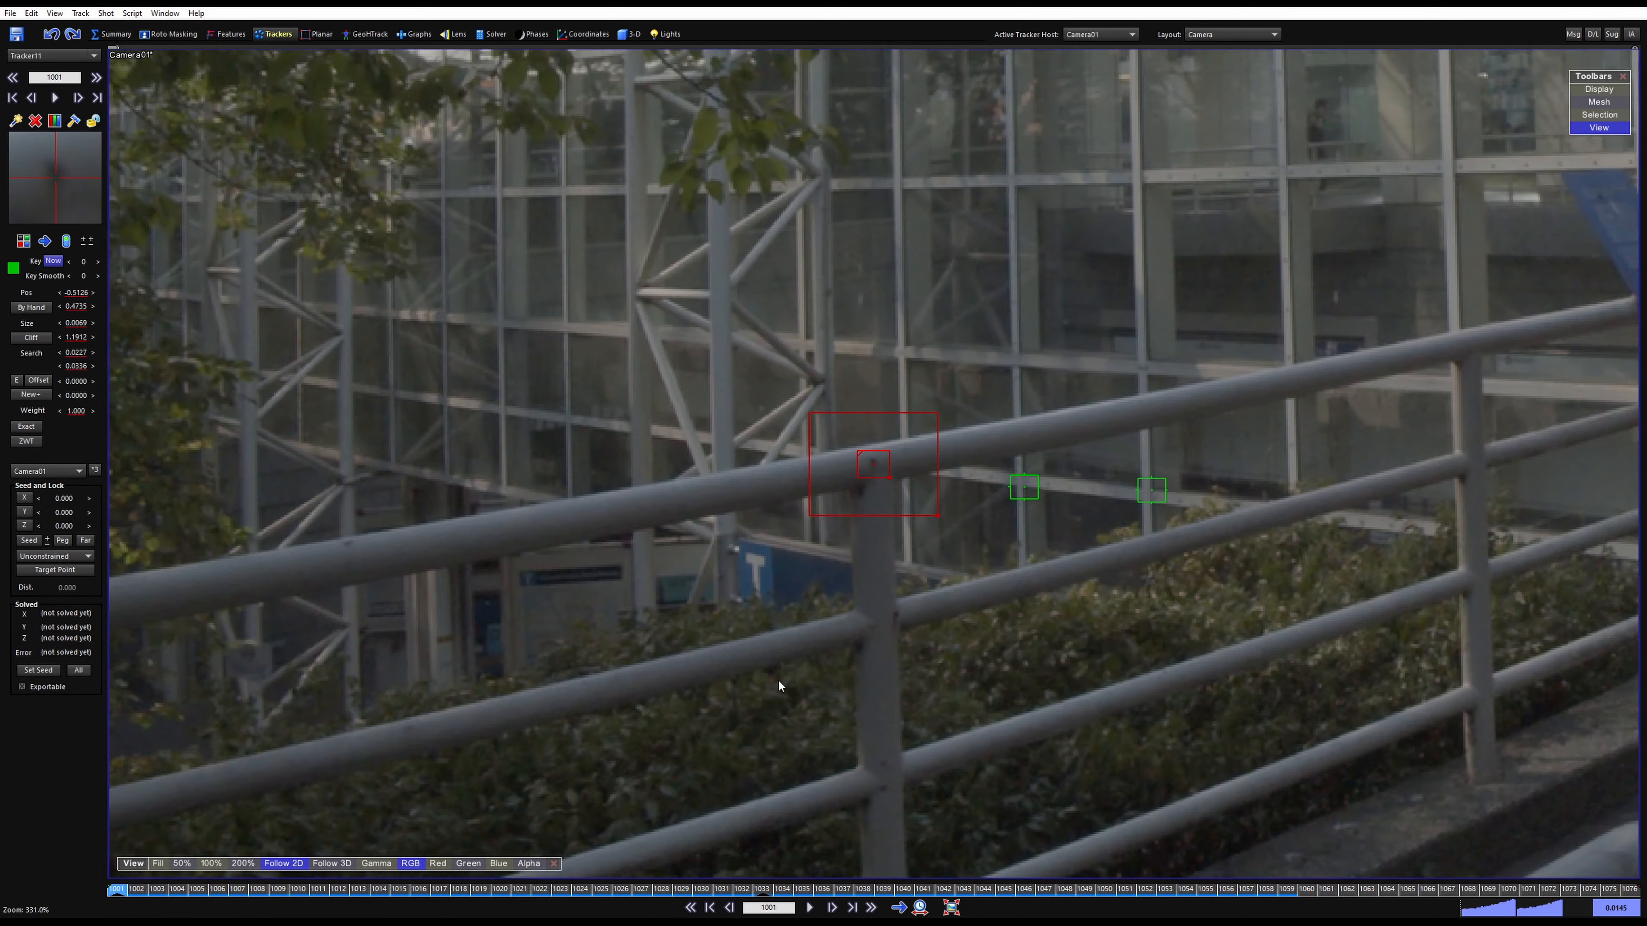
pyautogui.moveTo(295, 891); pyautogui.dragTo(107, 824)
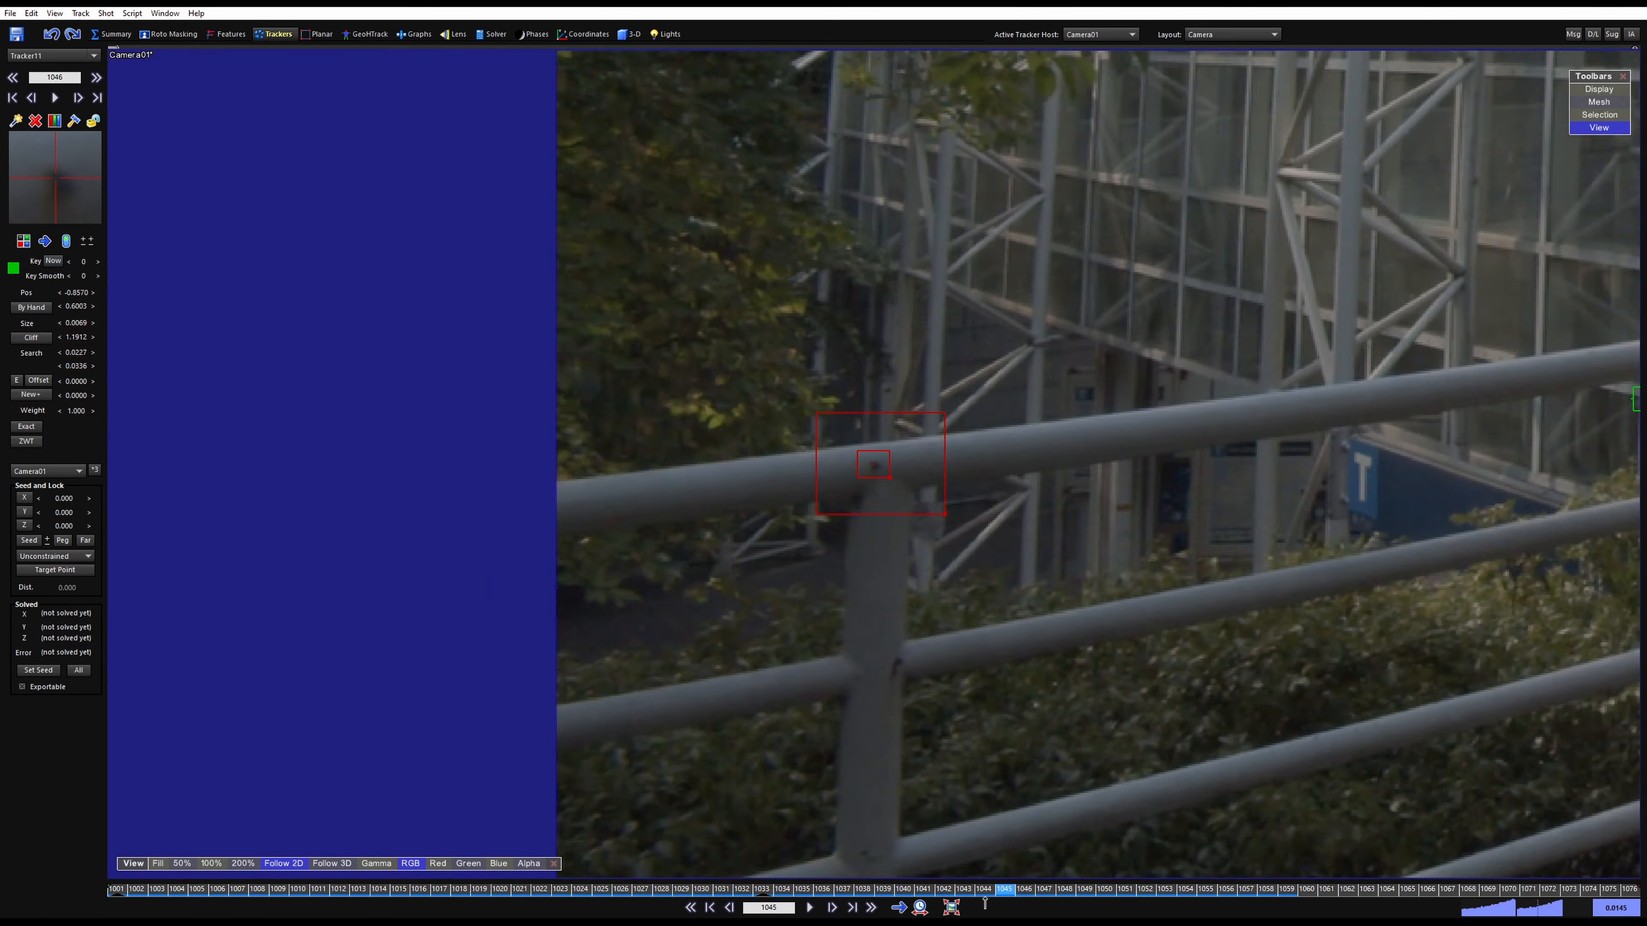
# Return to frame 1001 and nudge the railing tracker vertically and sideways around the dark spot
pyautogui.scroll(4, 315, 771)
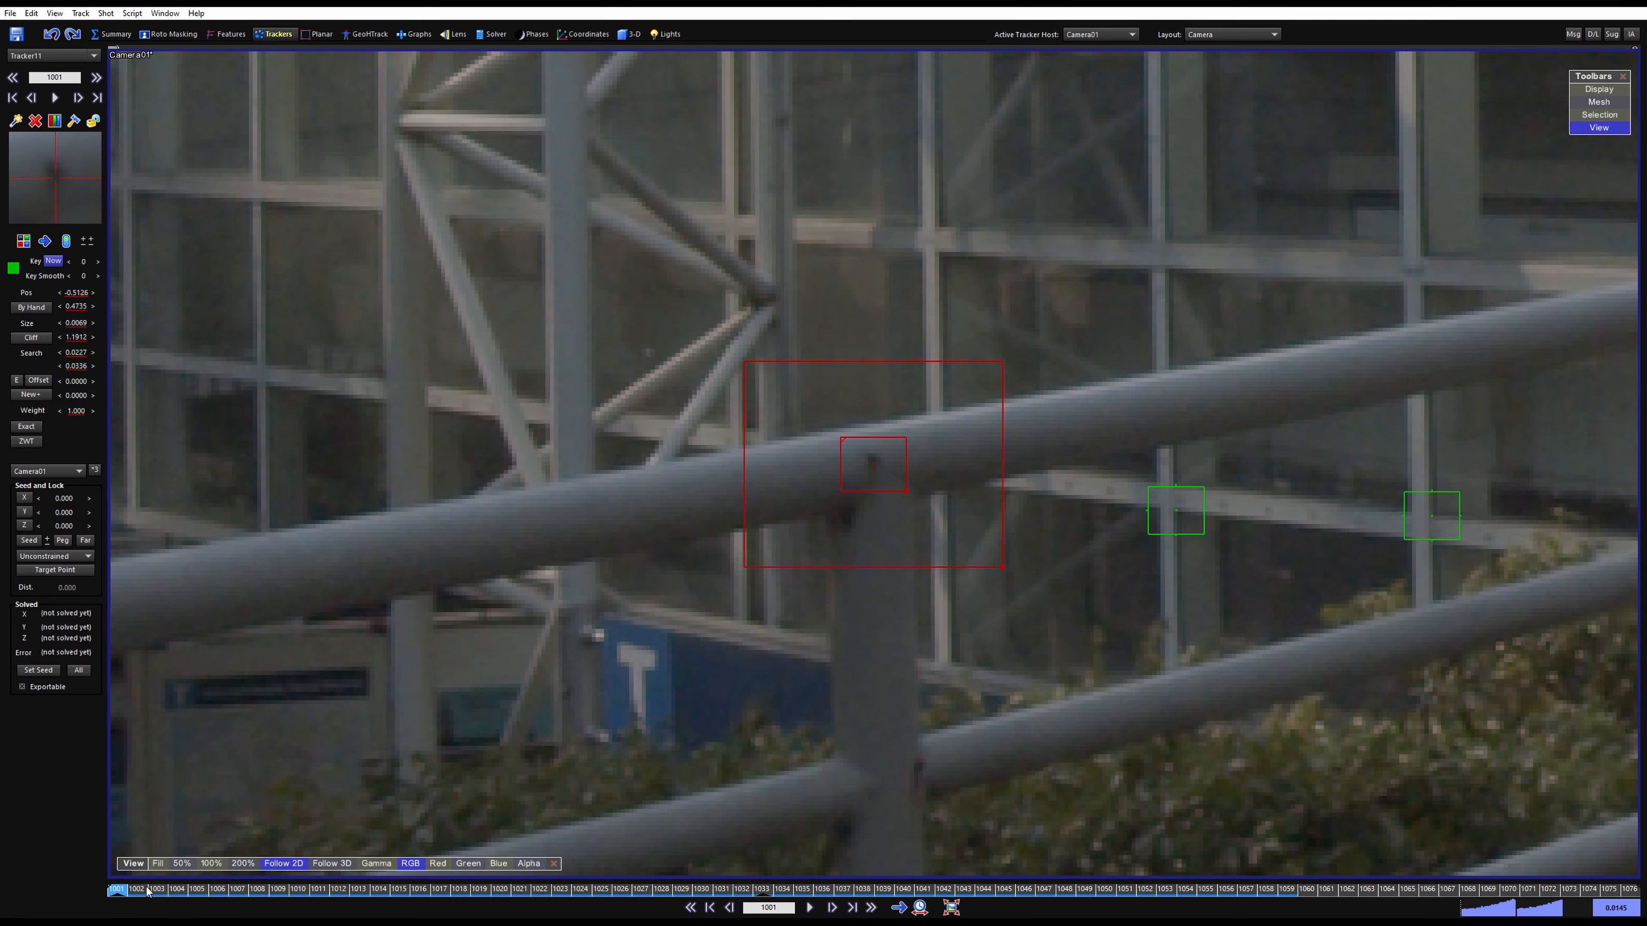
pyautogui.moveTo(148, 892); pyautogui.dragTo(75, 788)
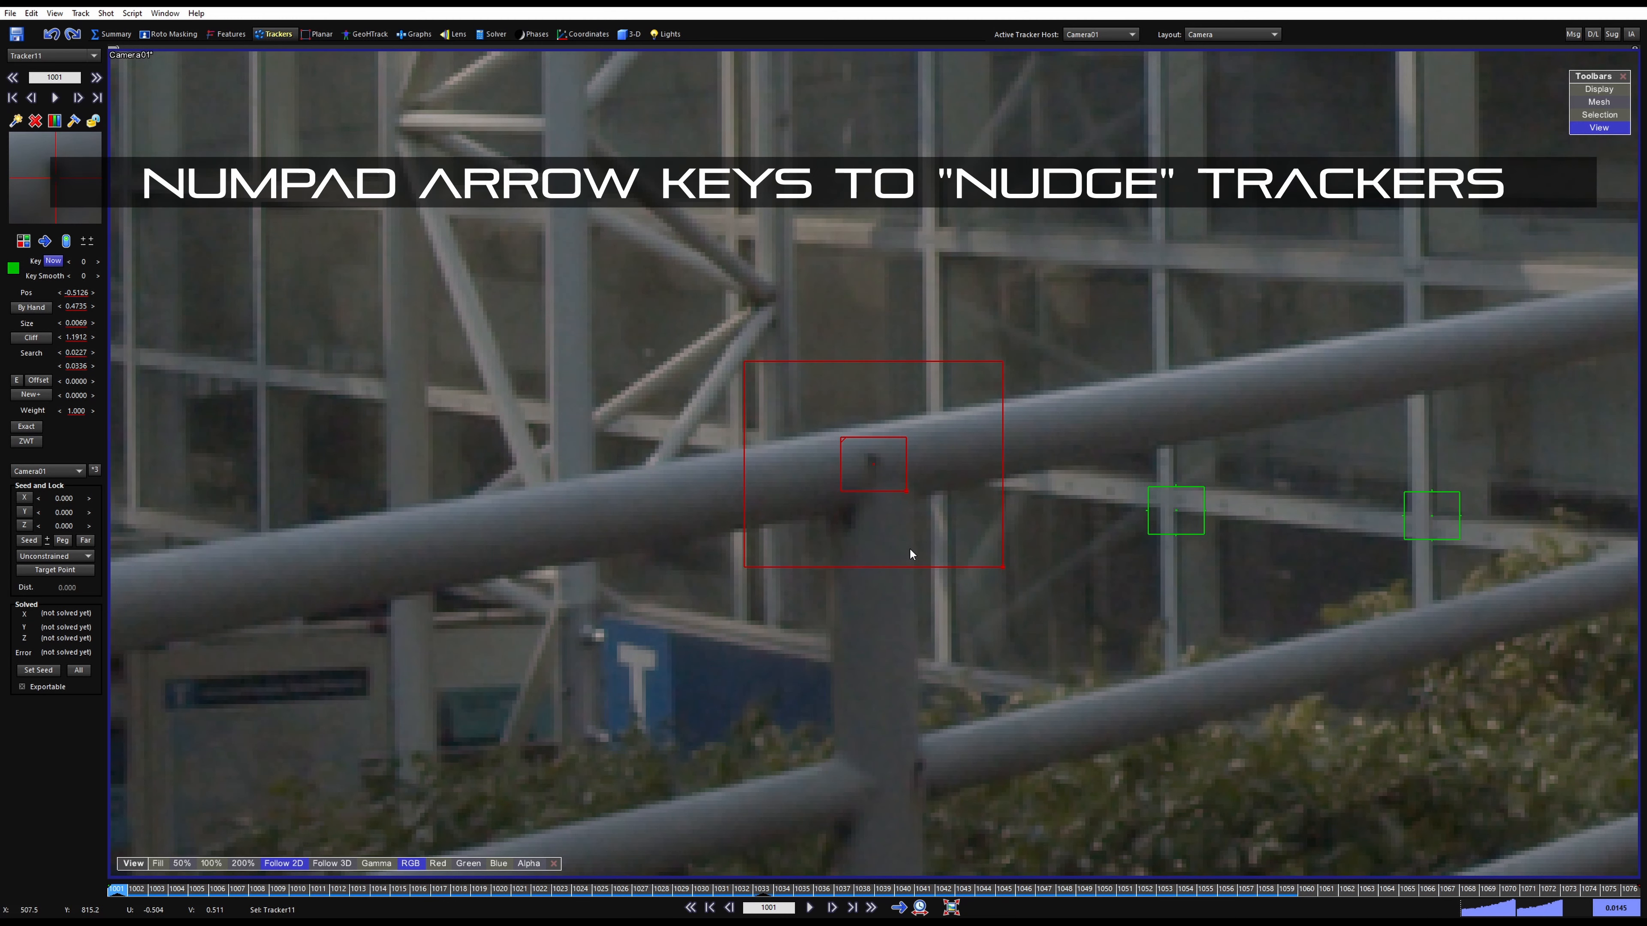
pyautogui.press('KP_8')
pyautogui.press('KP_8')
pyautogui.press('KP_8')
pyautogui.press('KP_8')
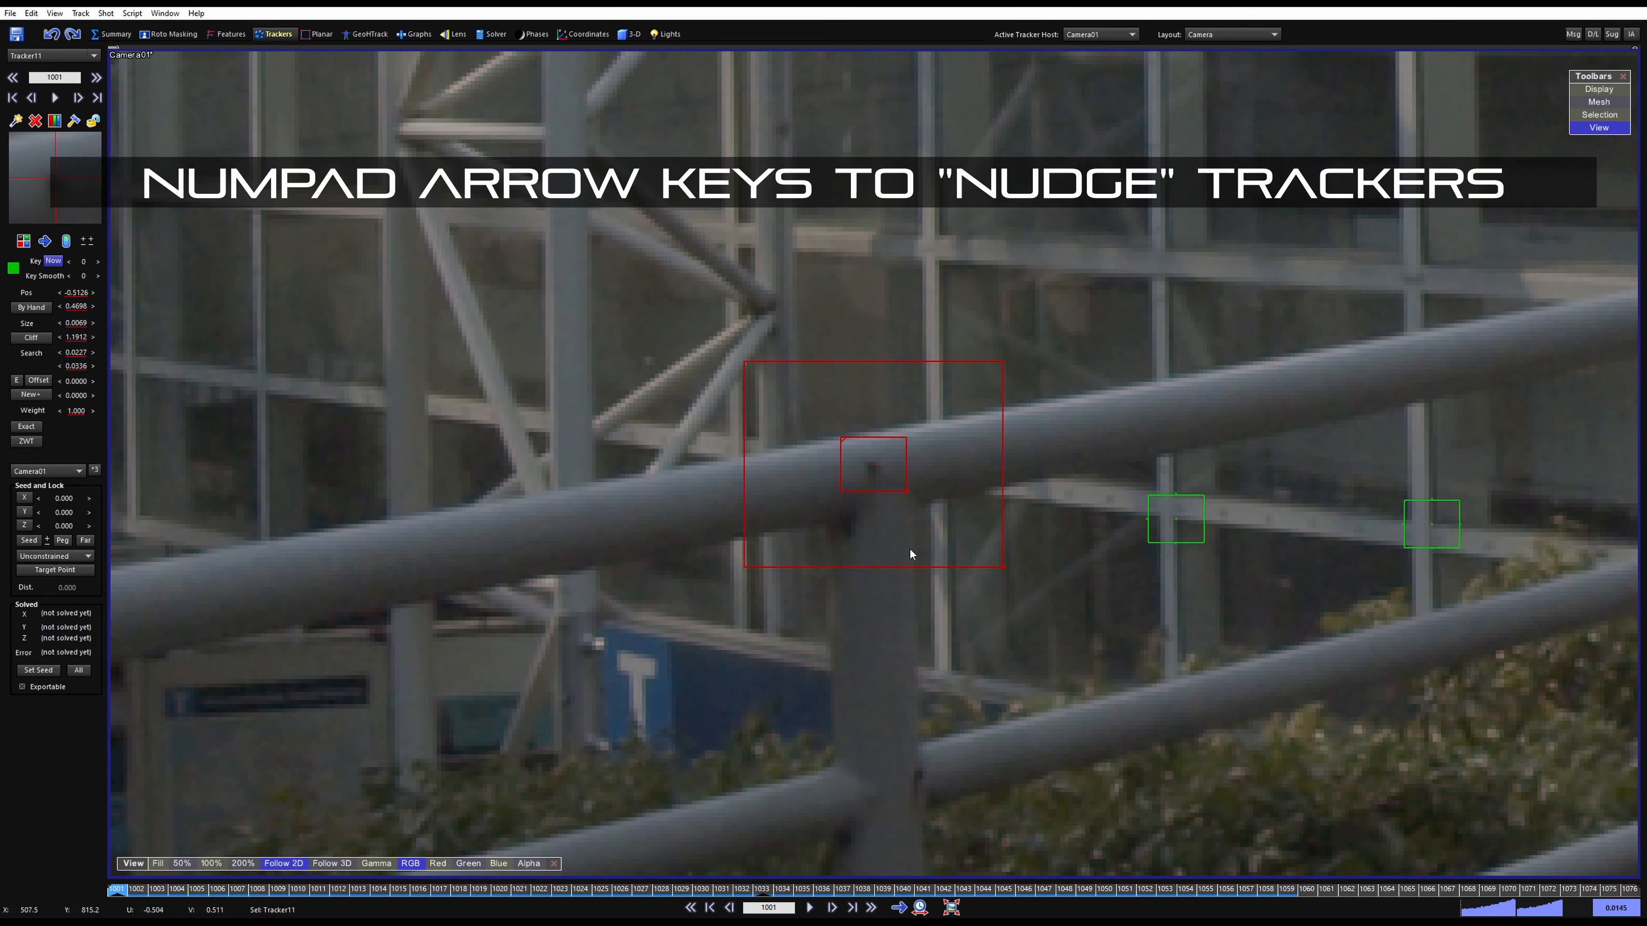
pyautogui.press('KP_2')
pyautogui.press('KP_2')
pyautogui.press('KP_2')
pyautogui.press('KP_8')
pyautogui.press('KP_8')
pyautogui.press('KP_4')
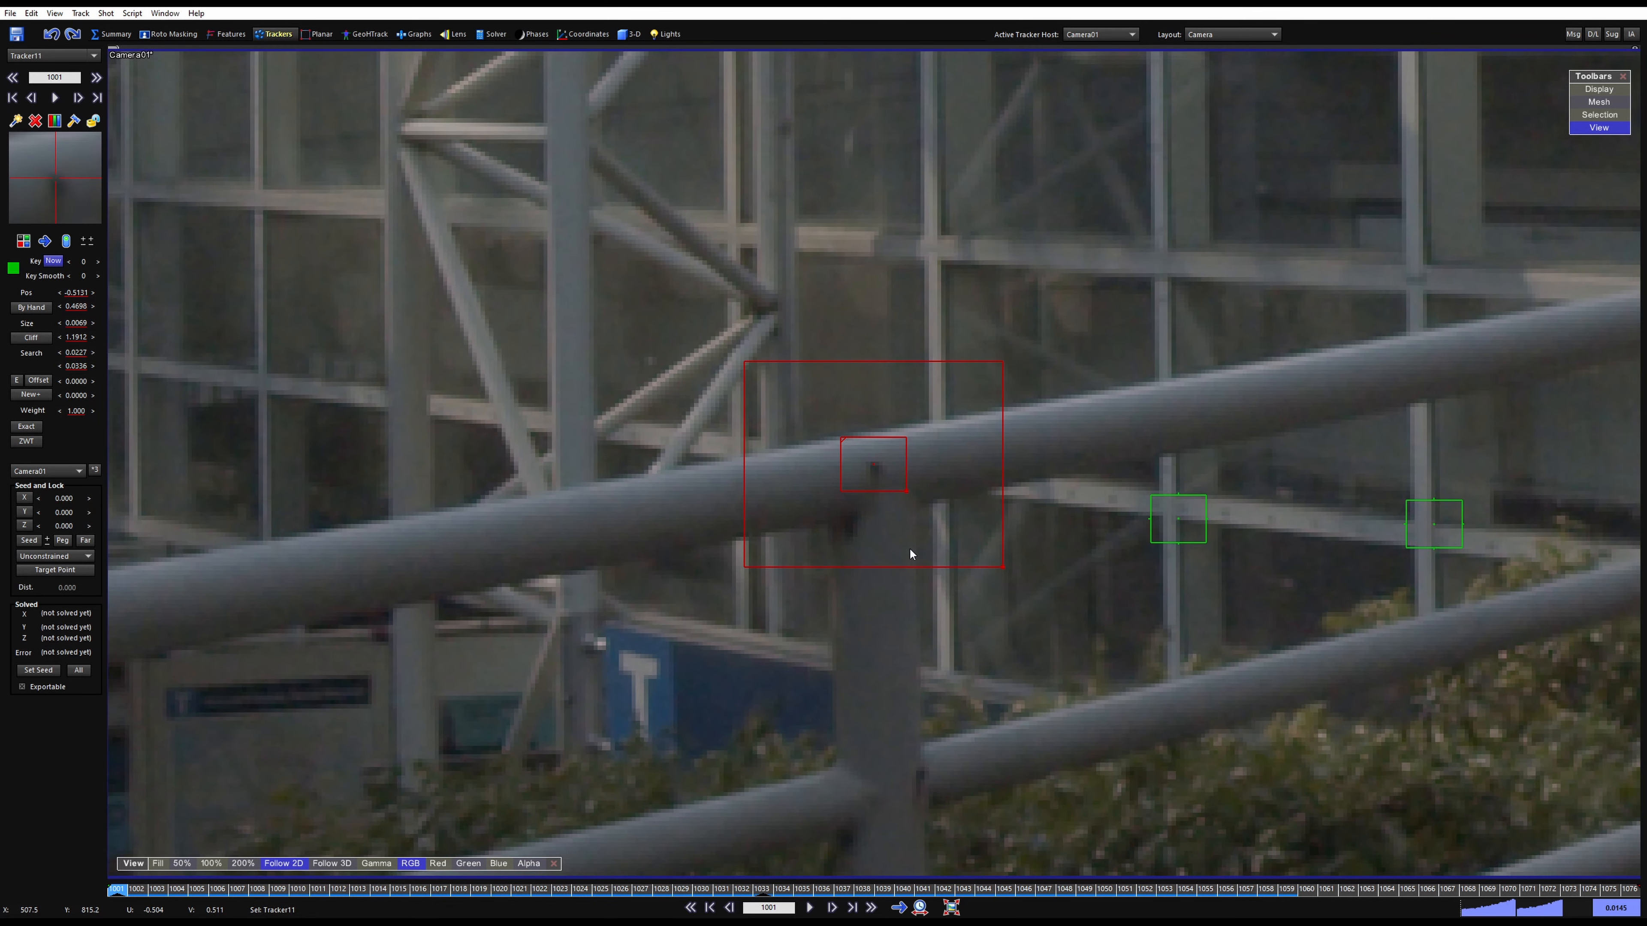
# Retrack the nudged railing tracker forward past frame 1031 and return to the first frame
pyautogui.press('space')
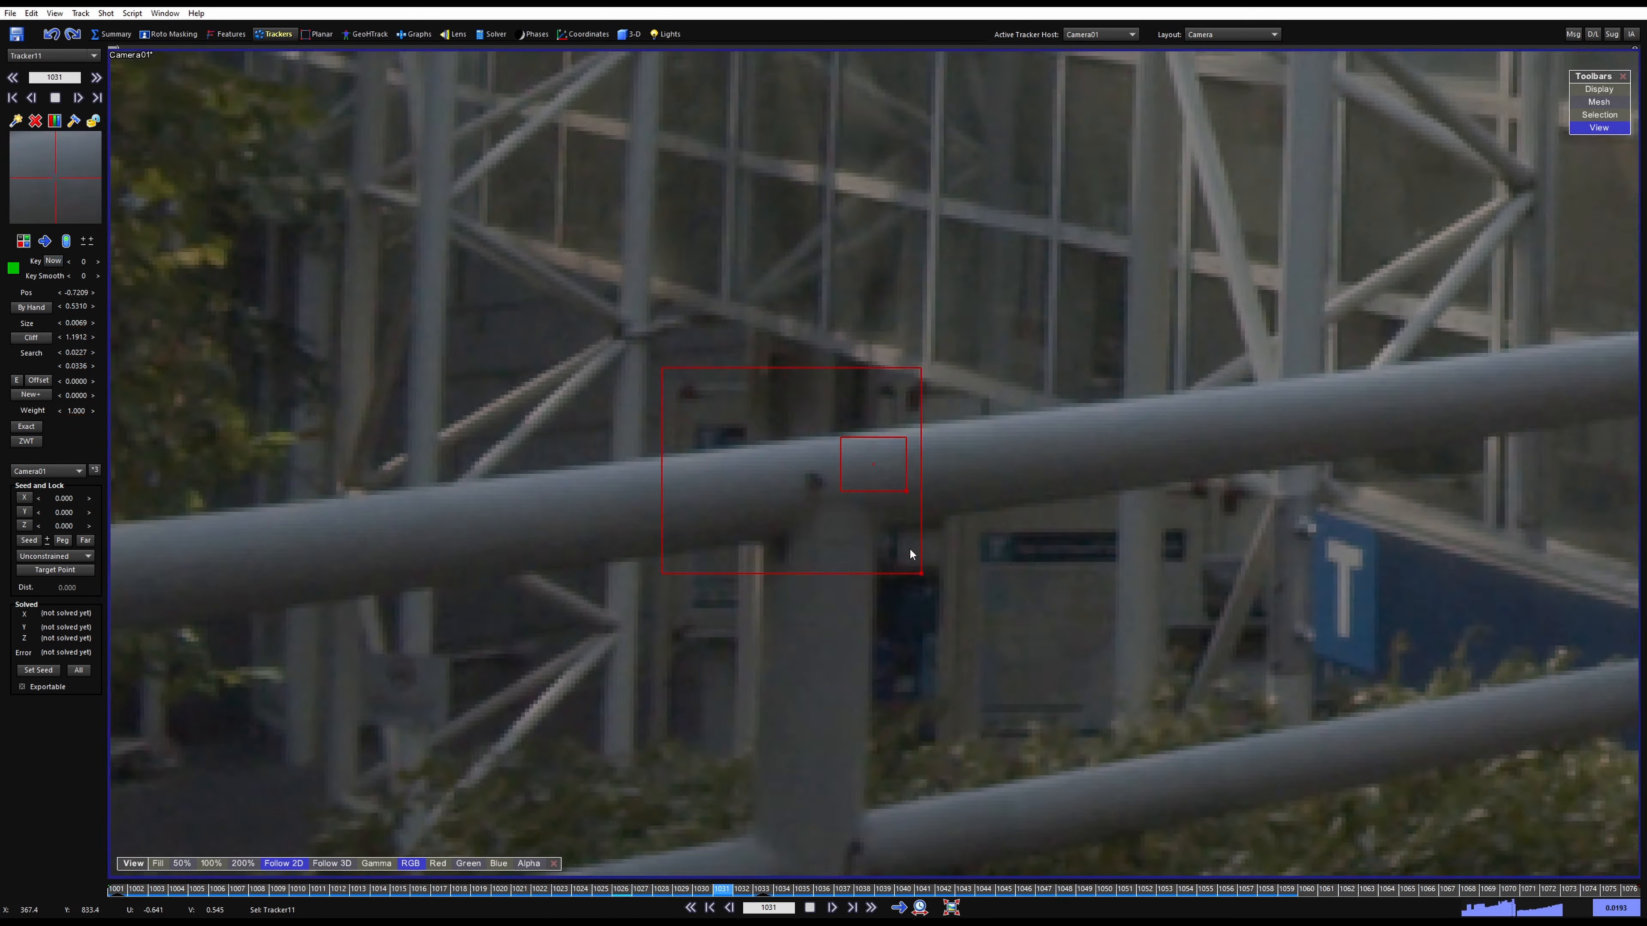
pyautogui.press('space')
pyautogui.press('a')
pyautogui.press('a')
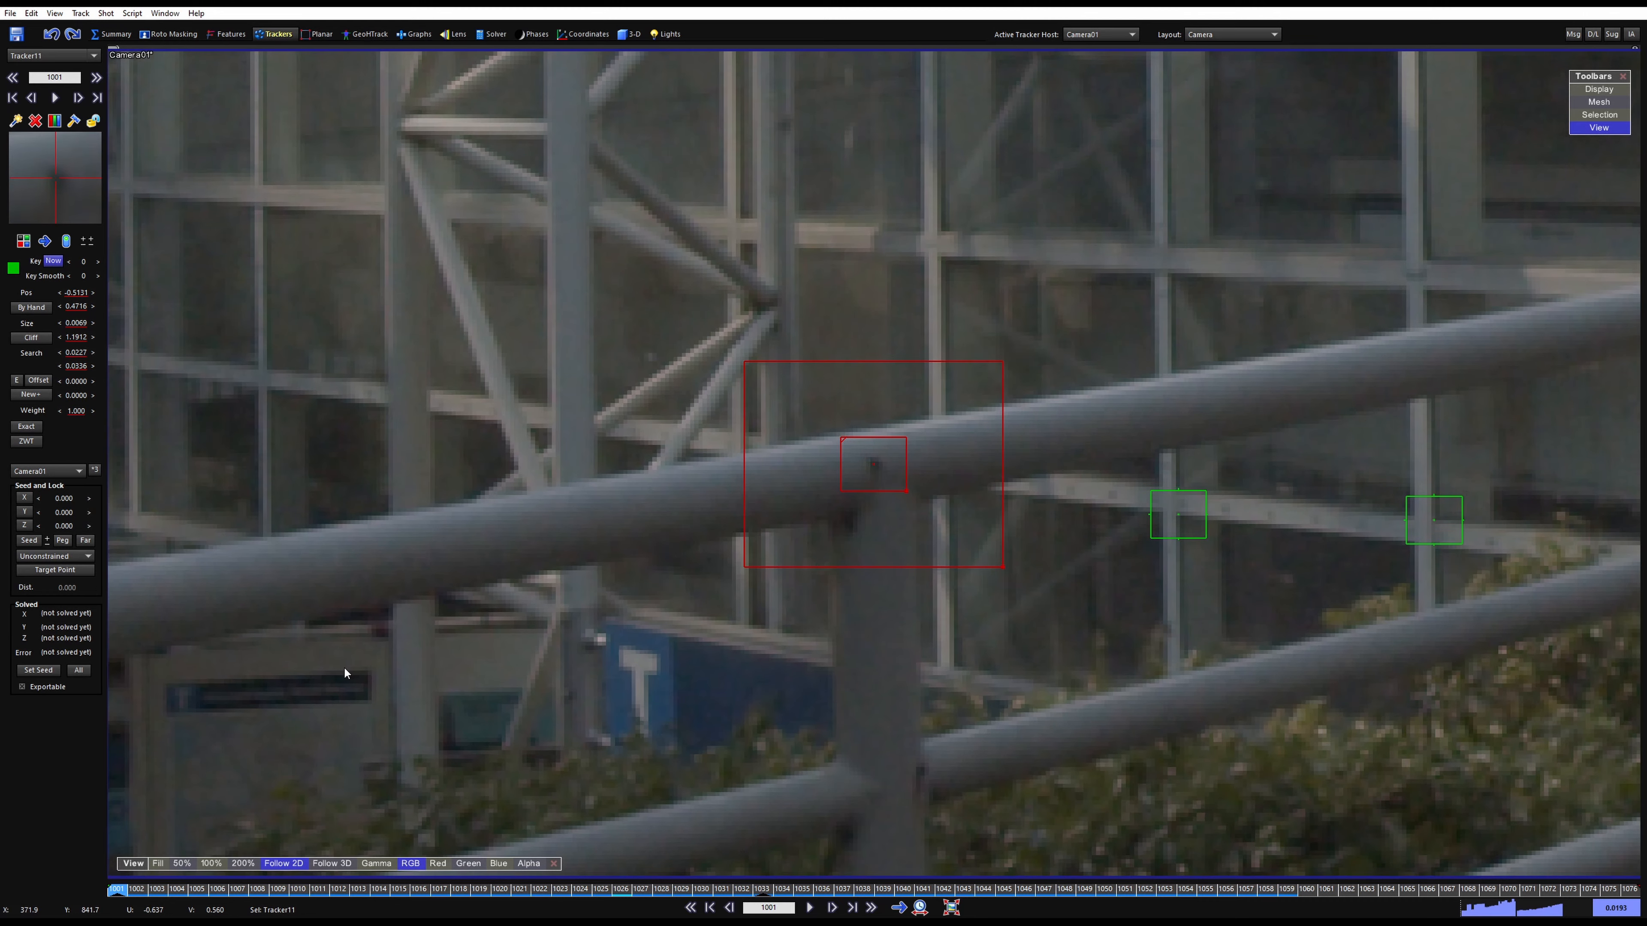
# Step frame by frame from 1001 to 1014 to examine how the railing tracker sits on the dark spot
pyautogui.press('d')
pyautogui.press('d')
pyautogui.press('d')
pyautogui.press('d')
pyautogui.press('d')
pyautogui.press('d')
pyautogui.press('d')
pyautogui.press('d')
pyautogui.press('d')
pyautogui.press('d')
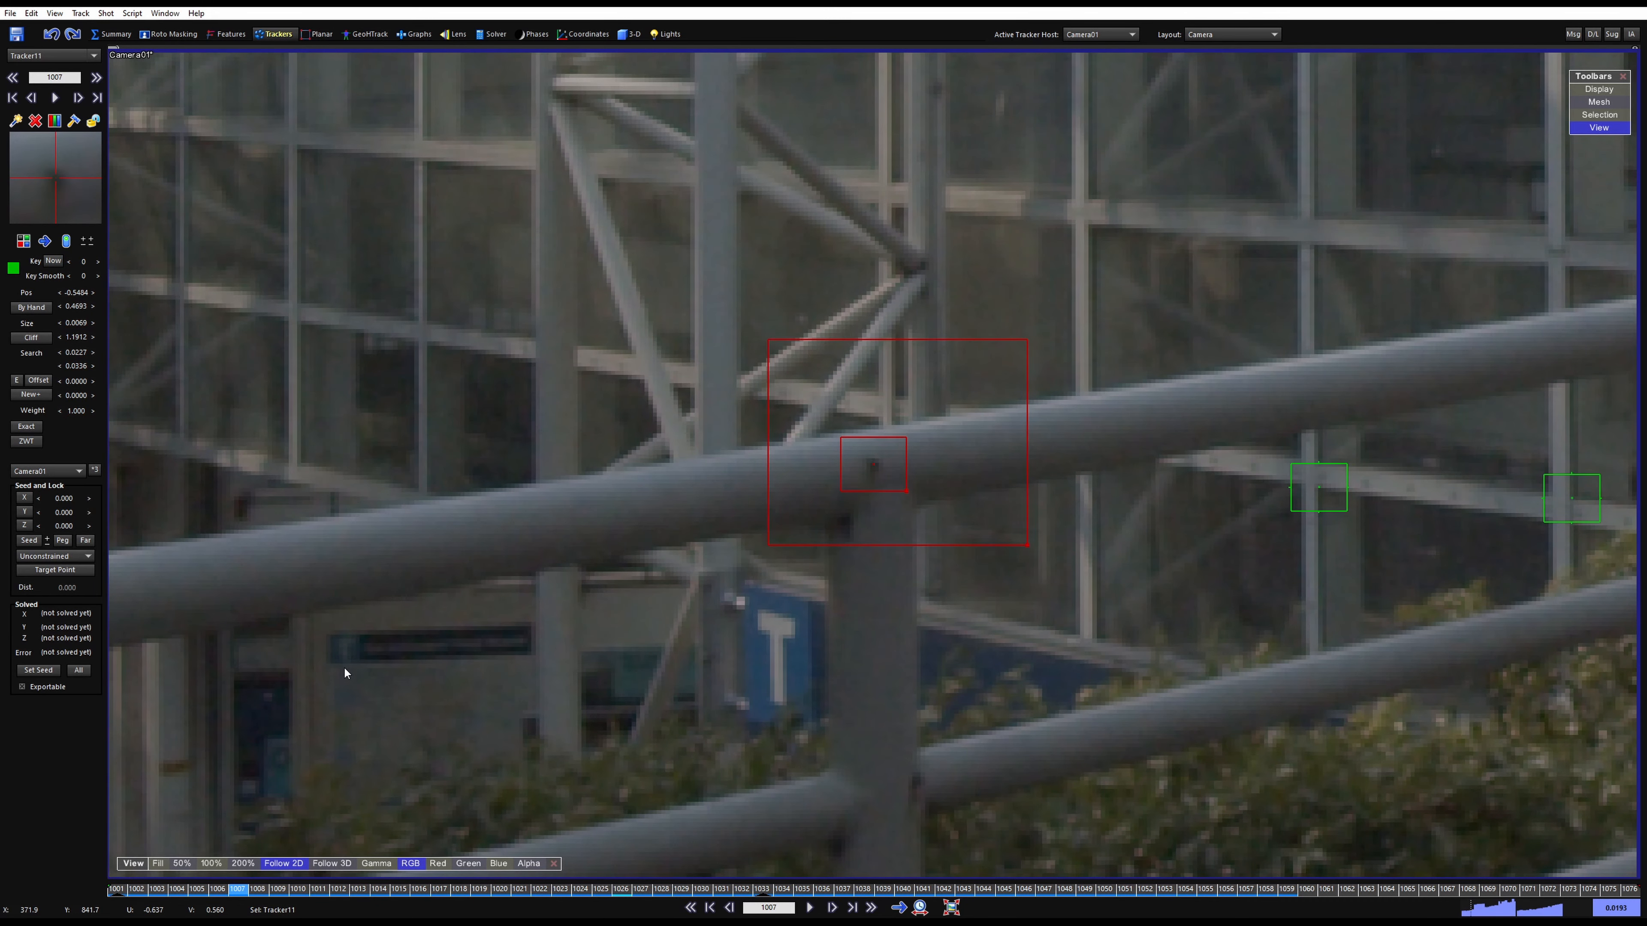
pyautogui.press('d')
pyautogui.press('d')
pyautogui.press('d')
pyautogui.press('d')
pyautogui.press('d')
pyautogui.press('d')
pyautogui.press('d')
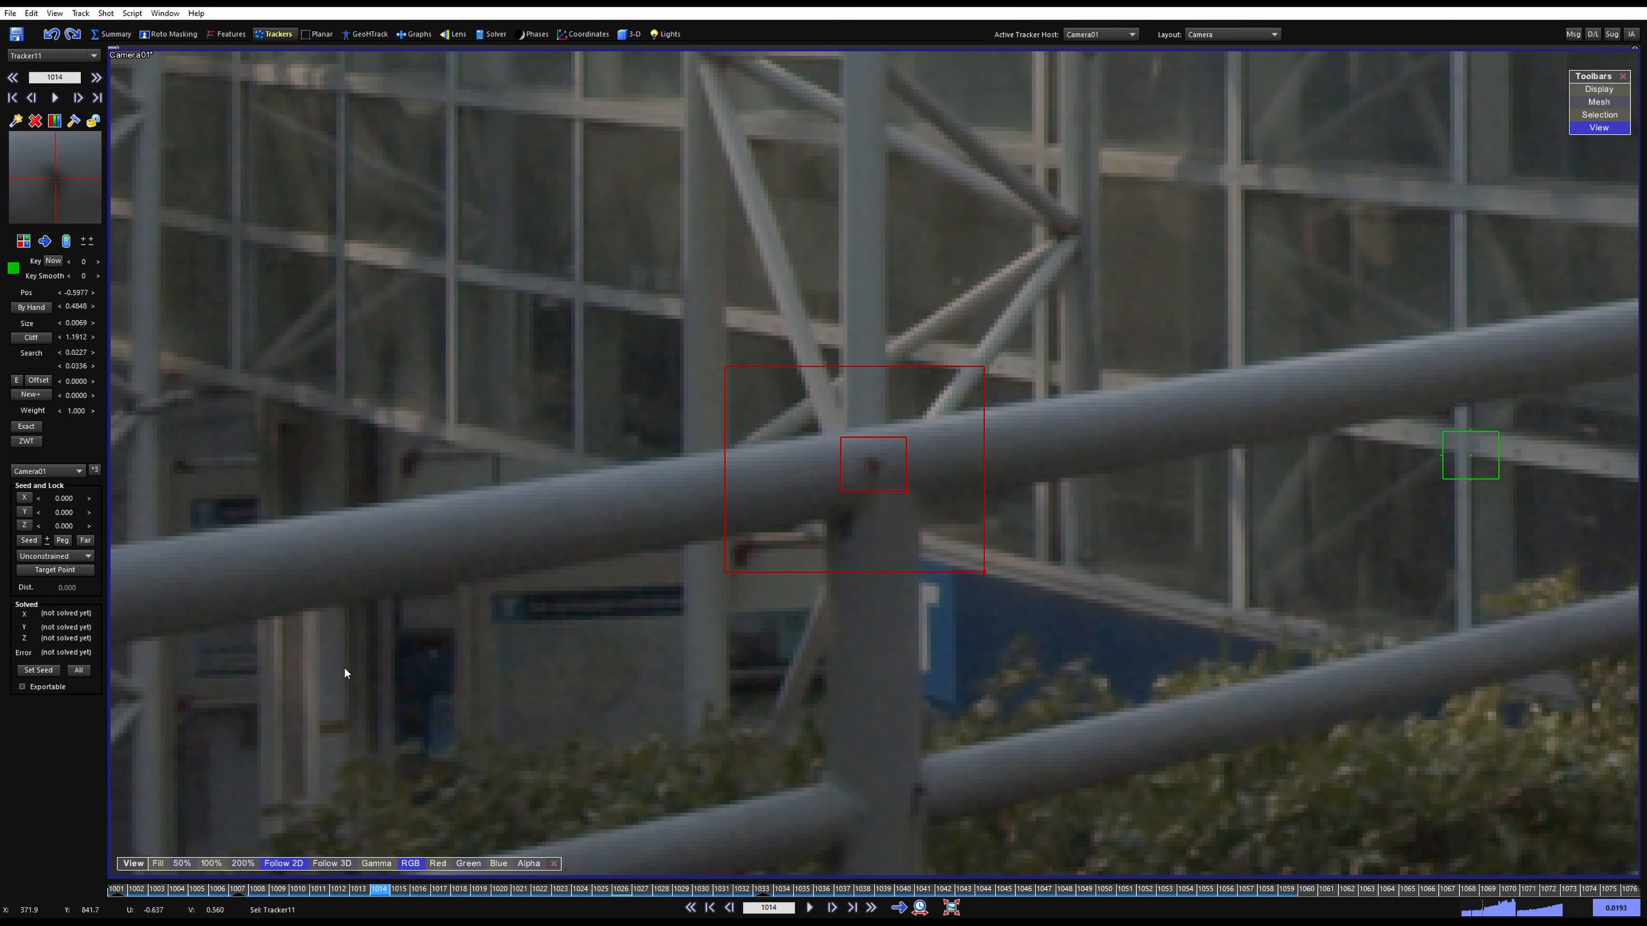
# Fine-tune the railing tracker's vertical position on the dark spot with small nudges at frame 1018
pyautogui.press('Down')
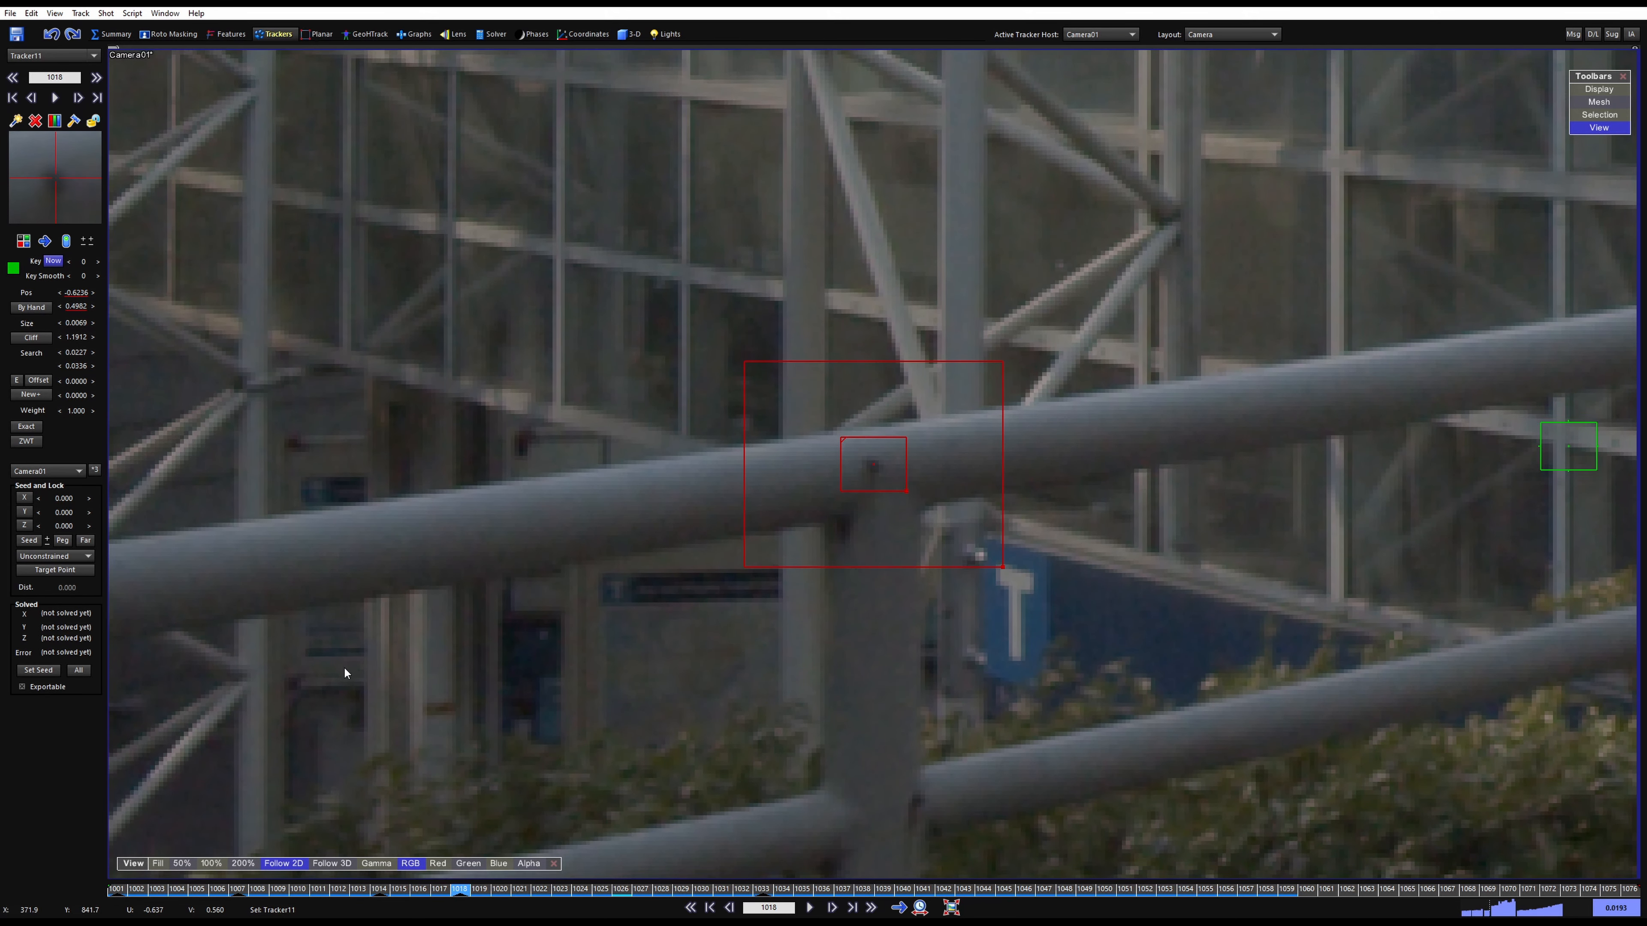
pyautogui.press('Up')
pyautogui.press('Up')
pyautogui.press('Up')
pyautogui.press('Up')
pyautogui.press('Up')
pyautogui.press('Down')
pyautogui.press('Down')
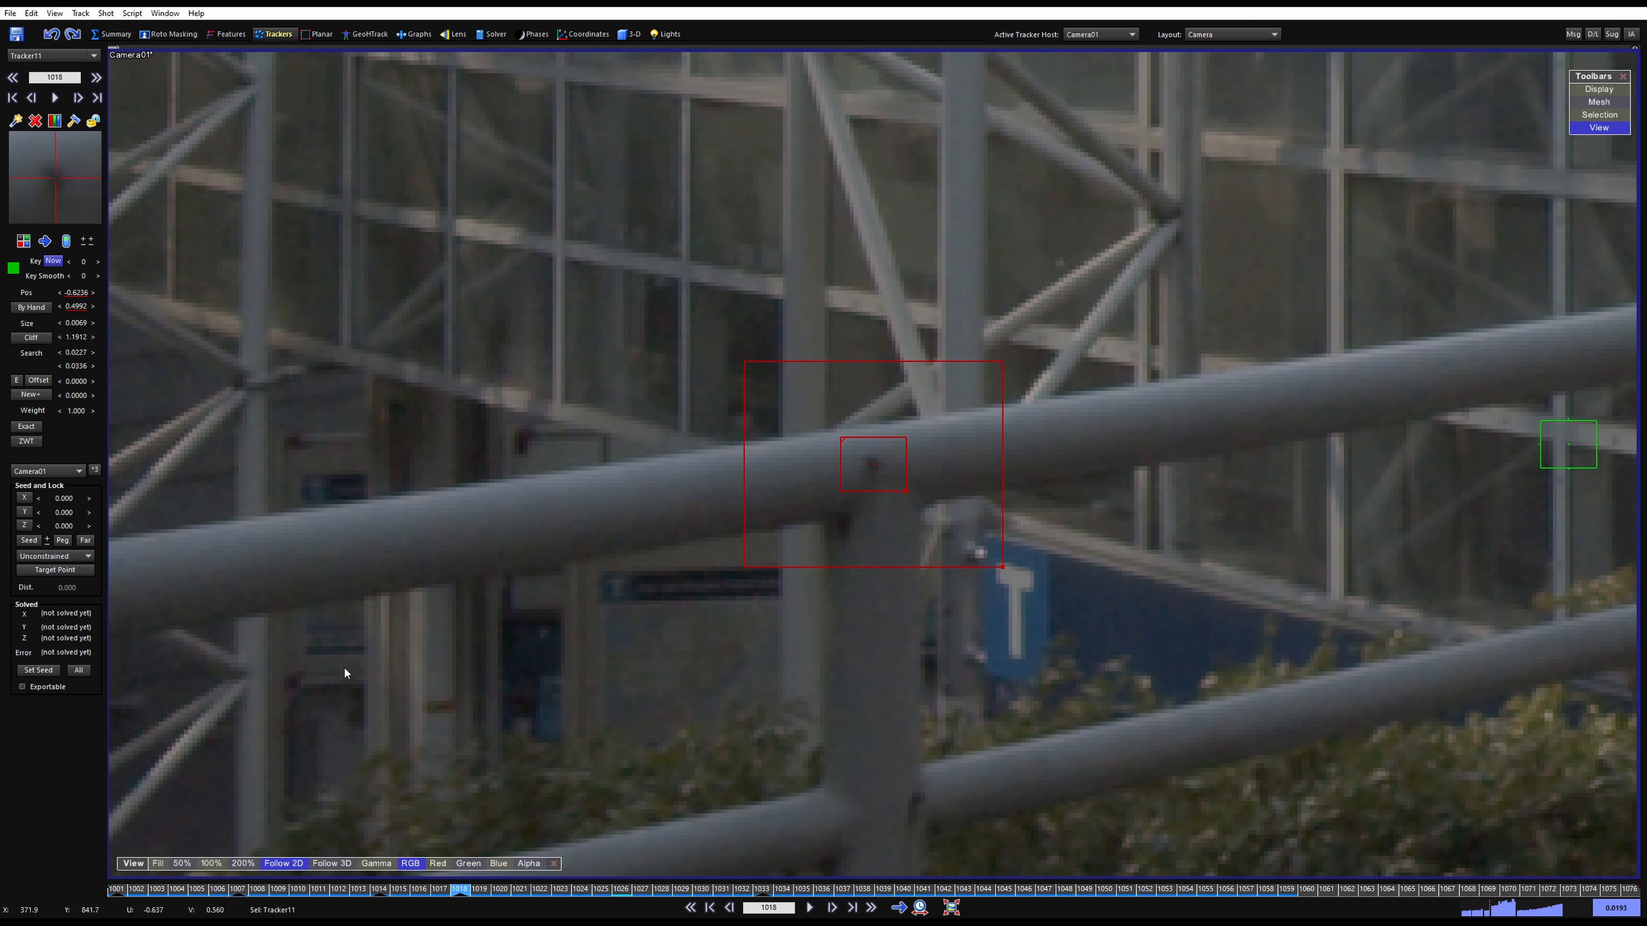
# Step through frames 1018 to 1033 to examine the railing tracker's alignment with the dark spot
pyautogui.press('d')
pyautogui.press('d')
pyautogui.press('d')
pyautogui.press('d')
pyautogui.press('d')
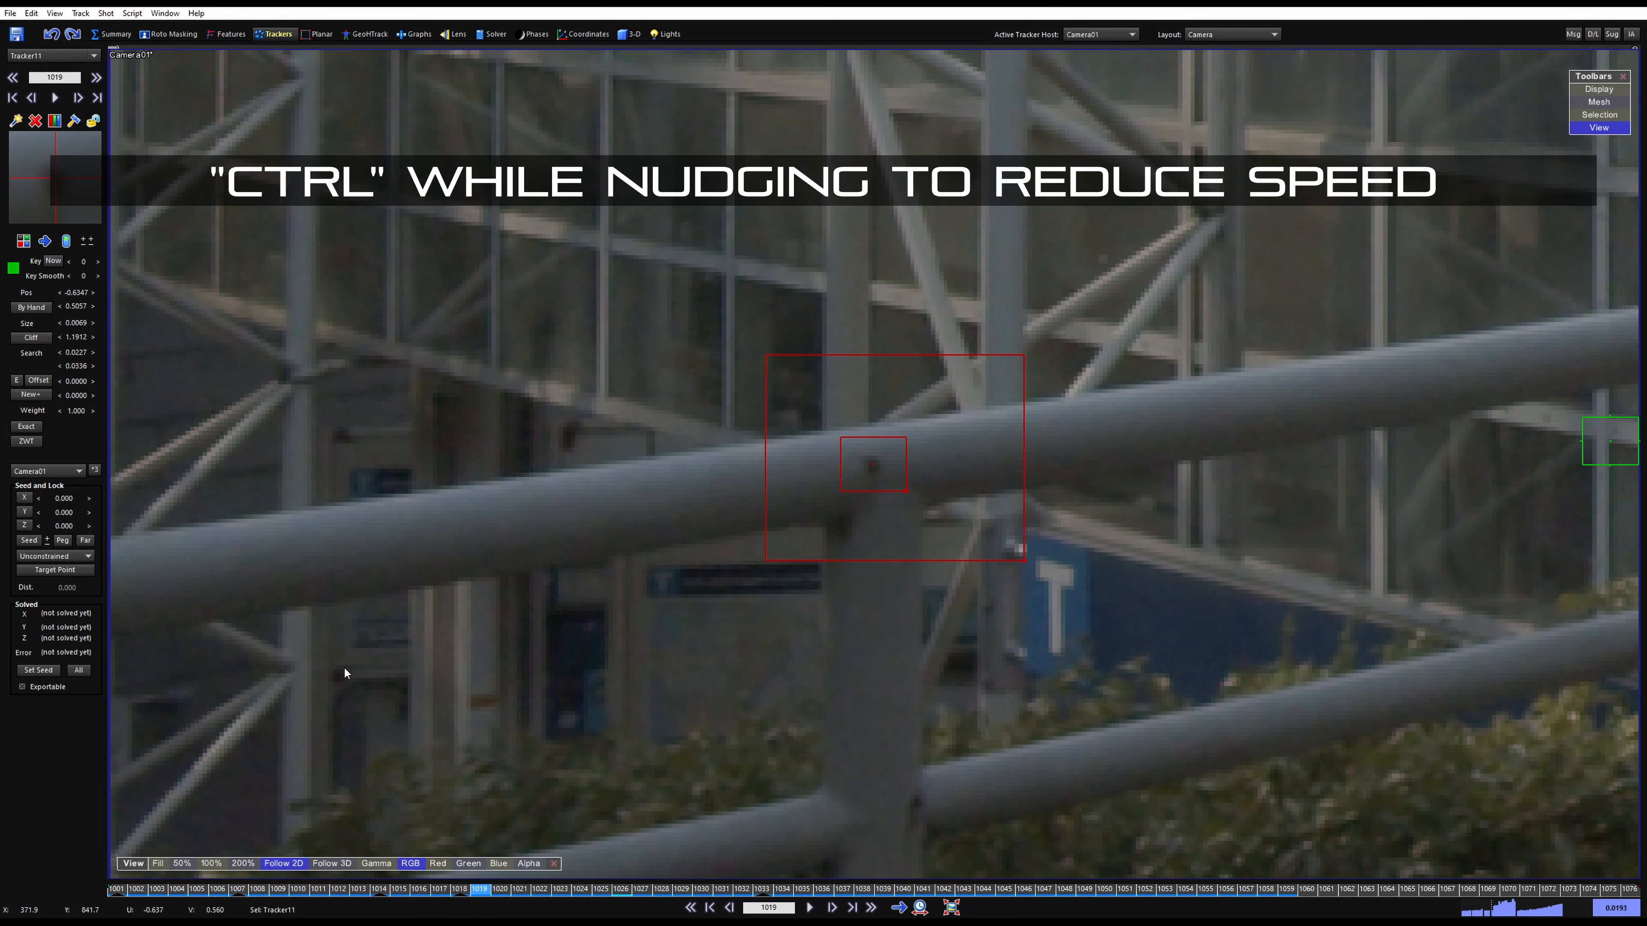
pyautogui.press('d')
pyautogui.press('d')
pyautogui.press('d')
pyautogui.press('d')
pyautogui.press('d')
pyautogui.press('d')
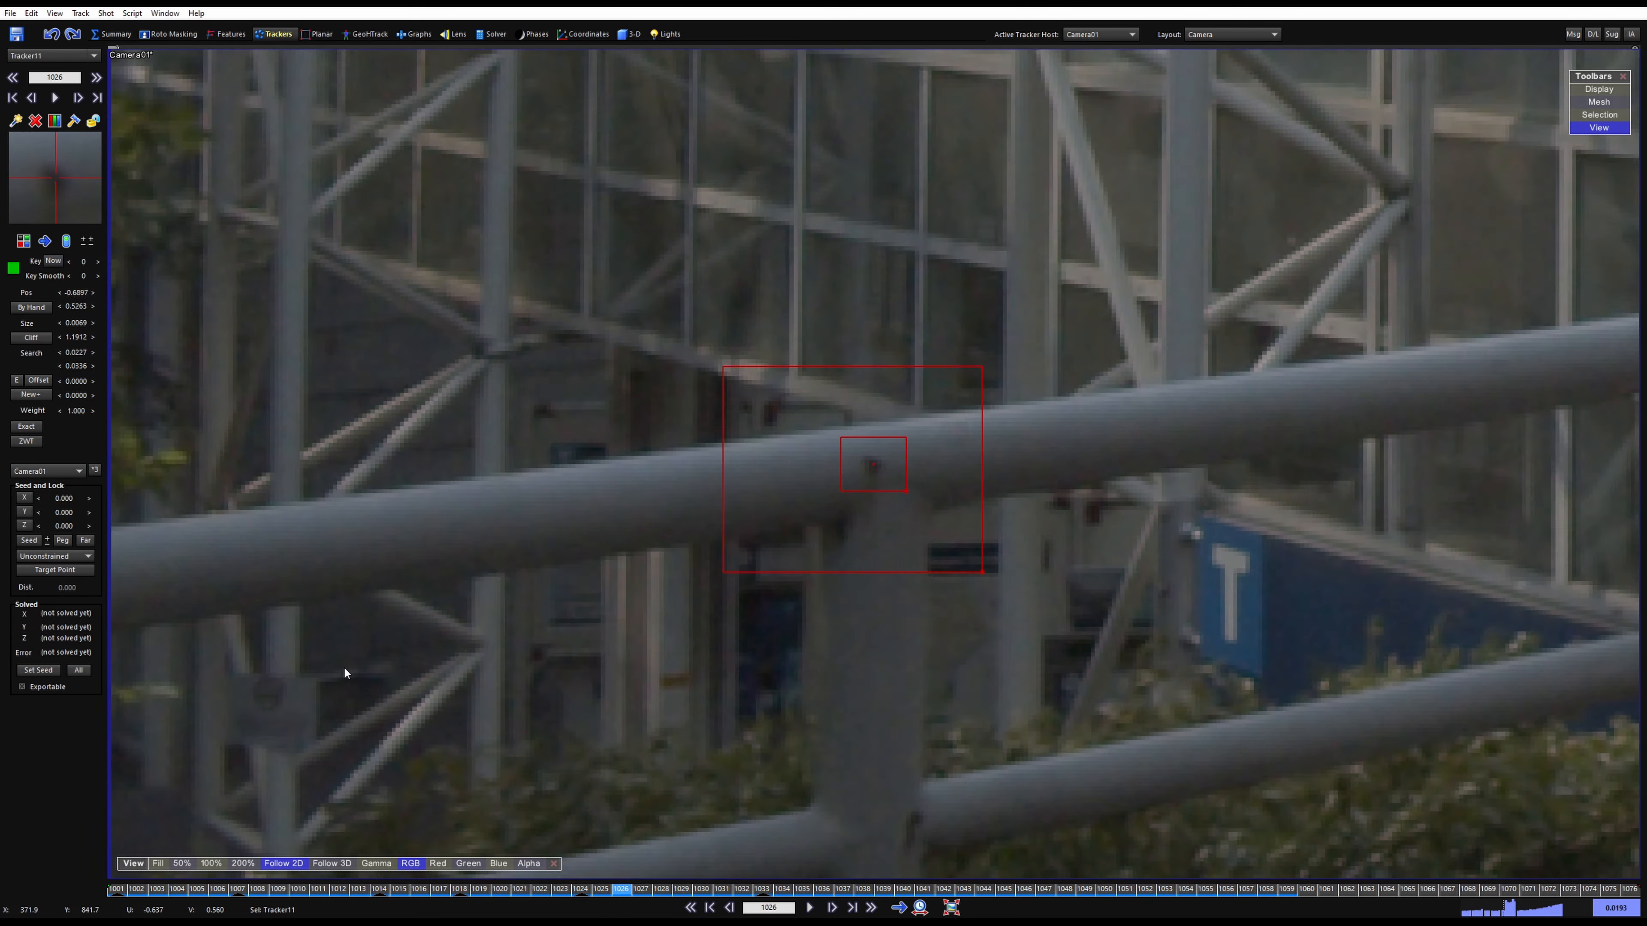
pyautogui.press('d')
pyautogui.press('d')
pyautogui.press('d')
pyautogui.press('d')
pyautogui.press('d')
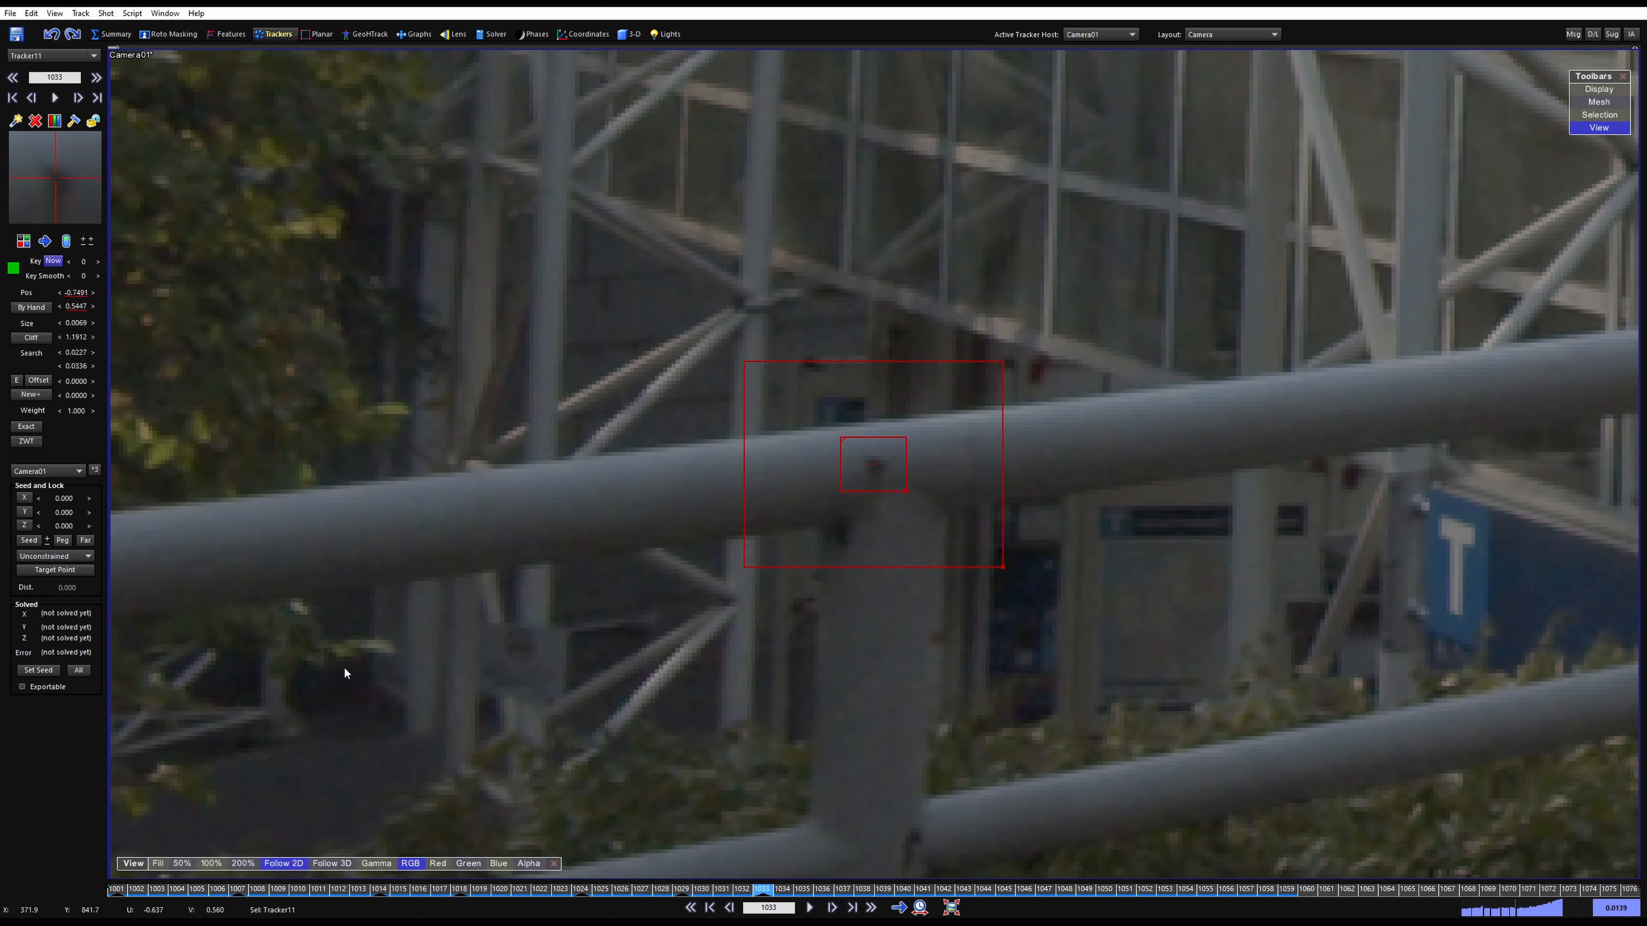
# Key the railing tracker on the dark spot at frame 1039 and check its alignment up to frame 1048
pyautogui.press('d')
pyautogui.press('d')
pyautogui.press('d')
pyautogui.press('d')
pyautogui.press('d')
pyautogui.press('d')
pyautogui.press('d')
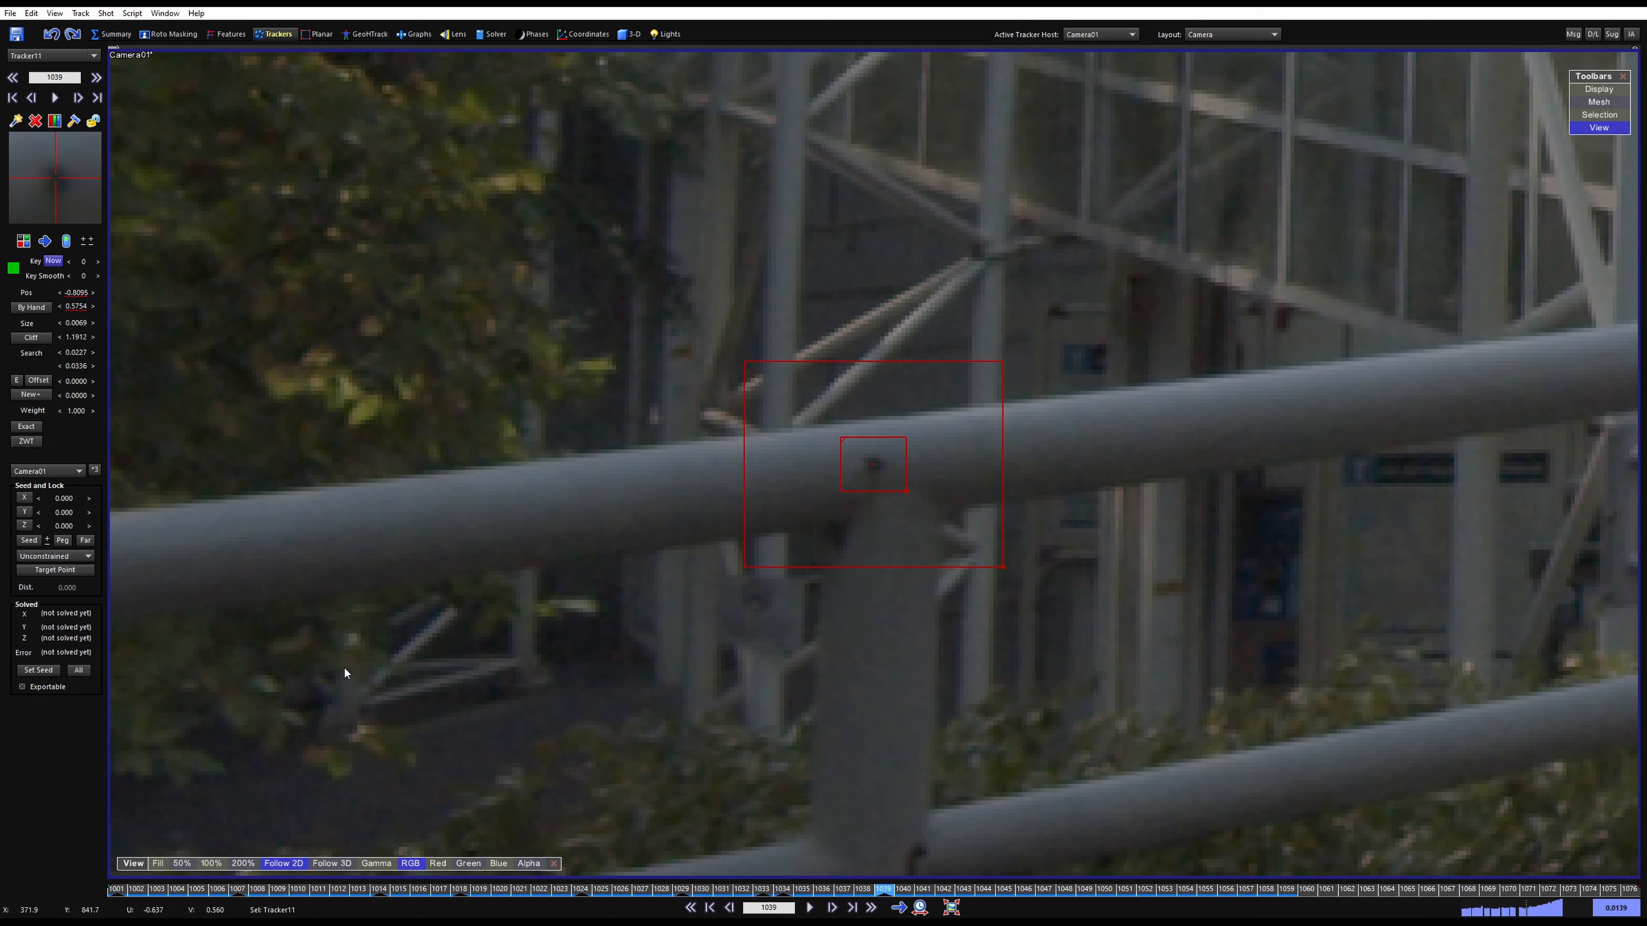
pyautogui.press('d')
pyautogui.press('d')
pyautogui.press('d')
pyautogui.press('d')
pyautogui.press('d')
pyautogui.press('d')
pyautogui.press('d')
pyautogui.press('d')
pyautogui.press('d')
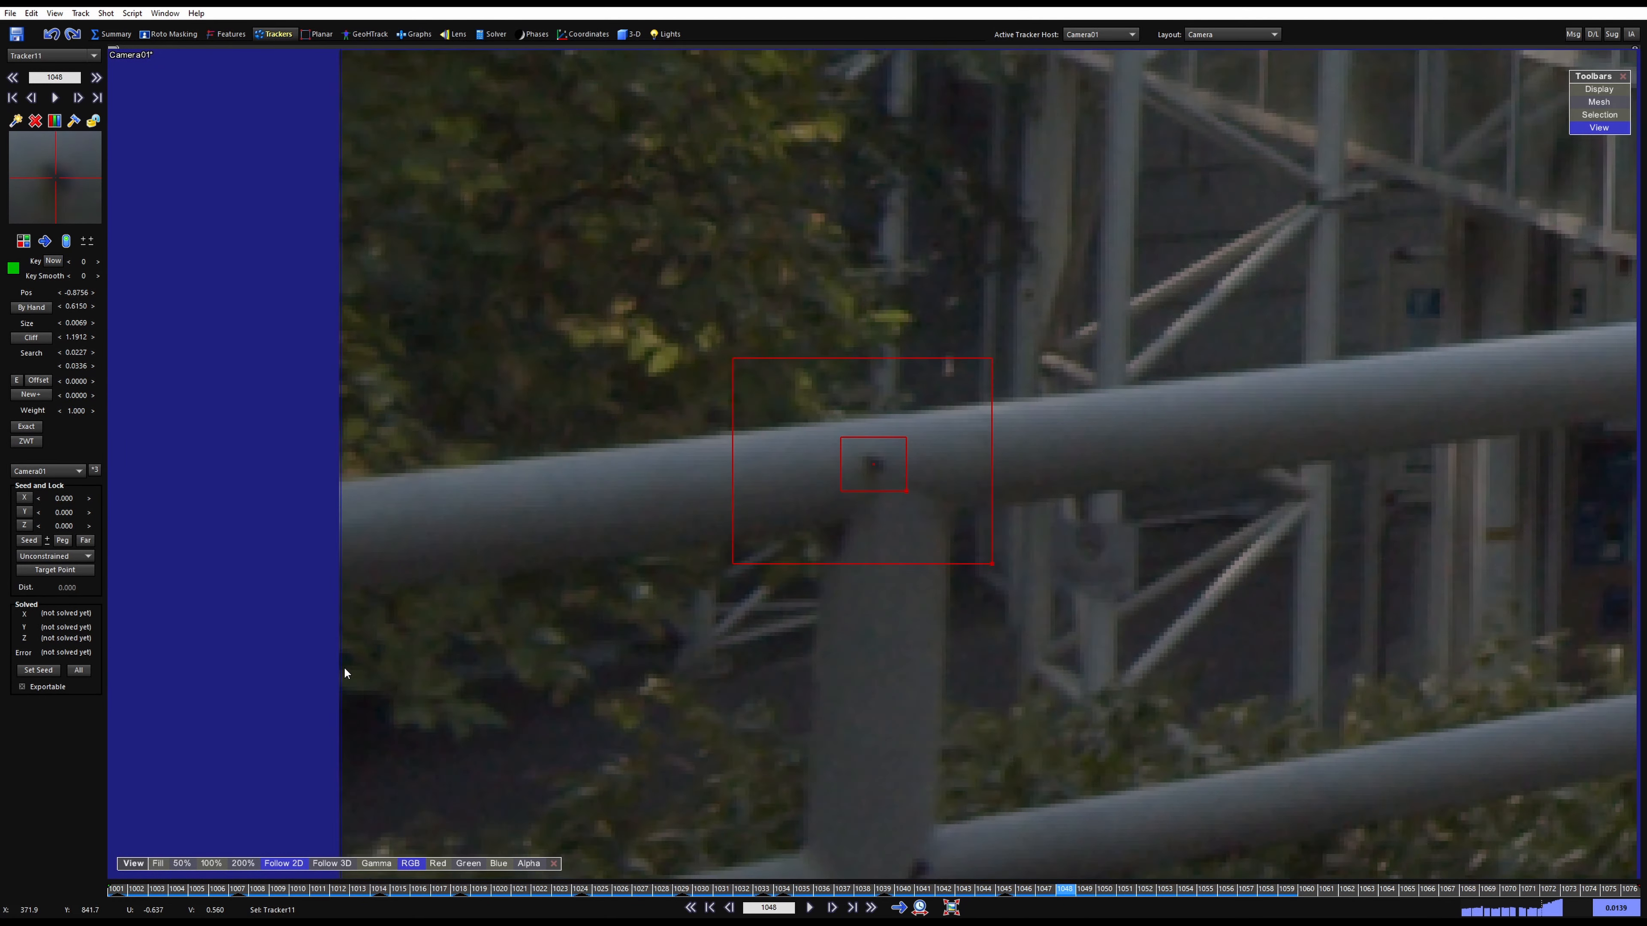
# Key the railing tracker on the dark spot at frame 1058 and check its position at frame 1059
pyautogui.press('d')
pyautogui.press('d')
pyautogui.press('d')
pyautogui.press('d')
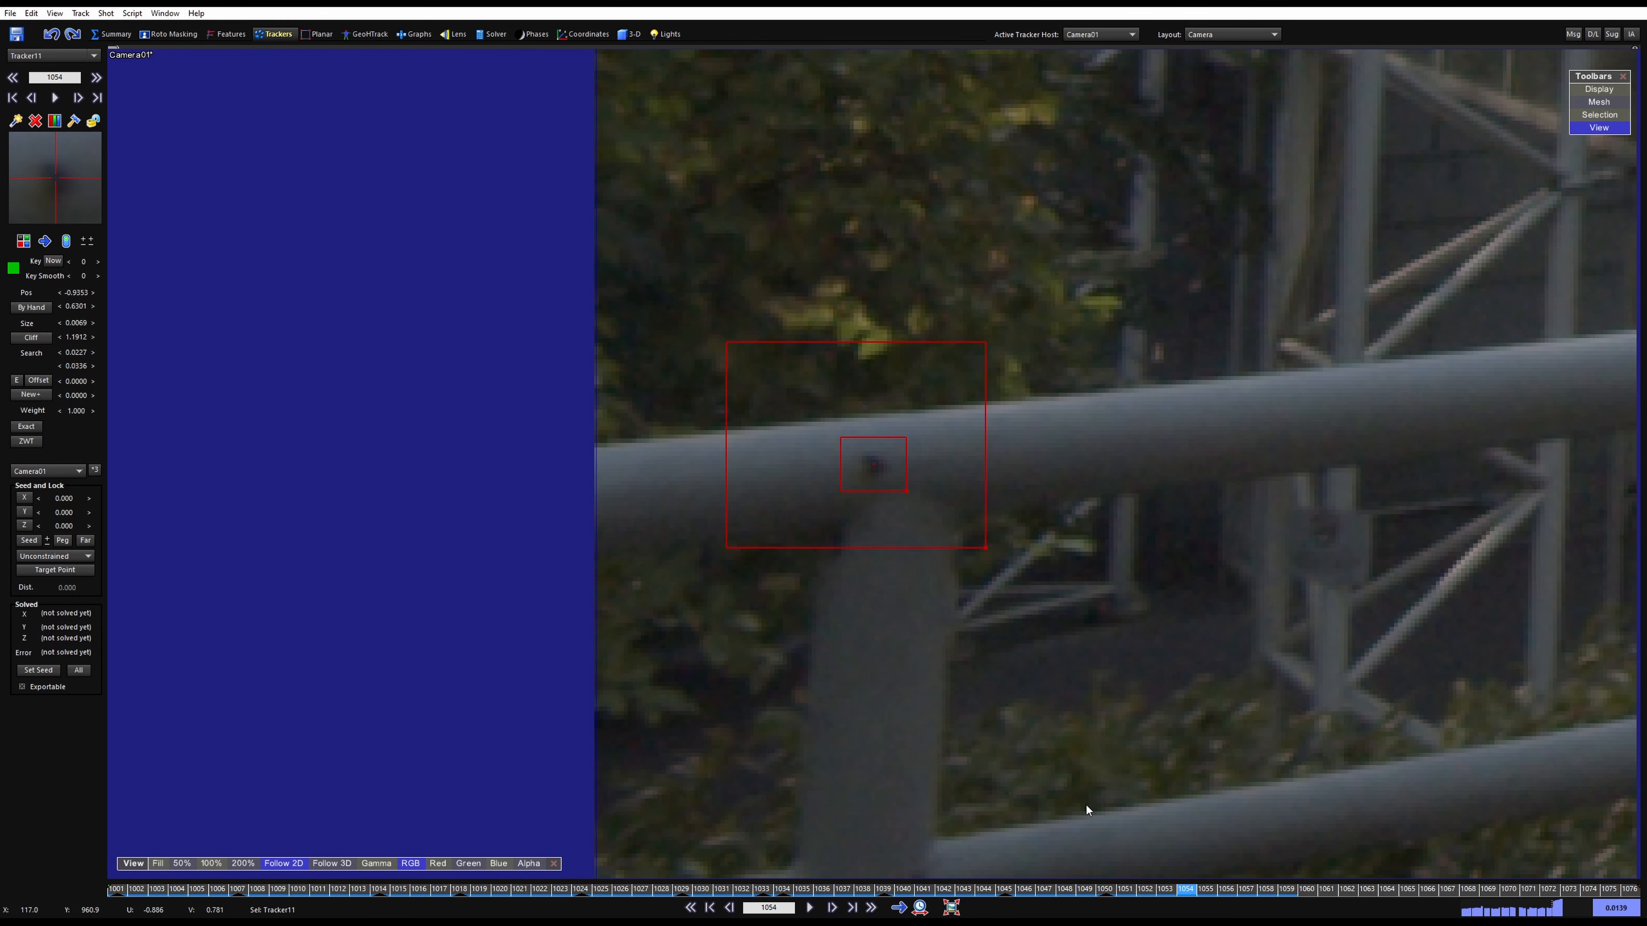
pyautogui.press('d')
pyautogui.press('d')
pyautogui.press('d')
pyautogui.press('d')
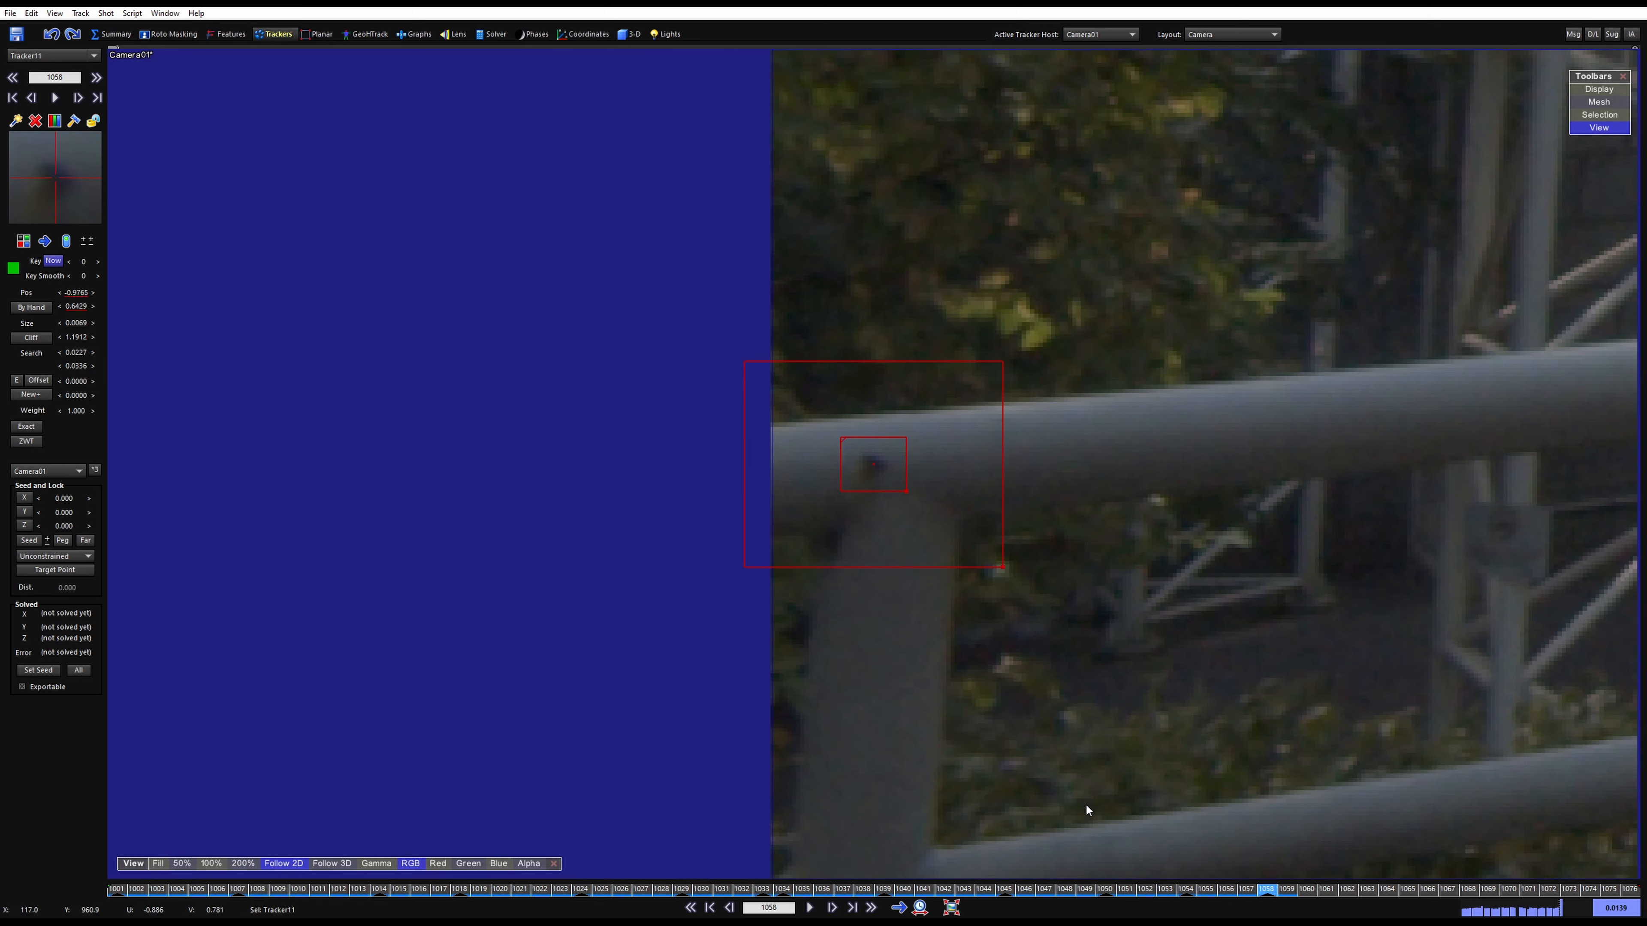
pyautogui.press('d')
pyautogui.press('d')
pyautogui.press('s')
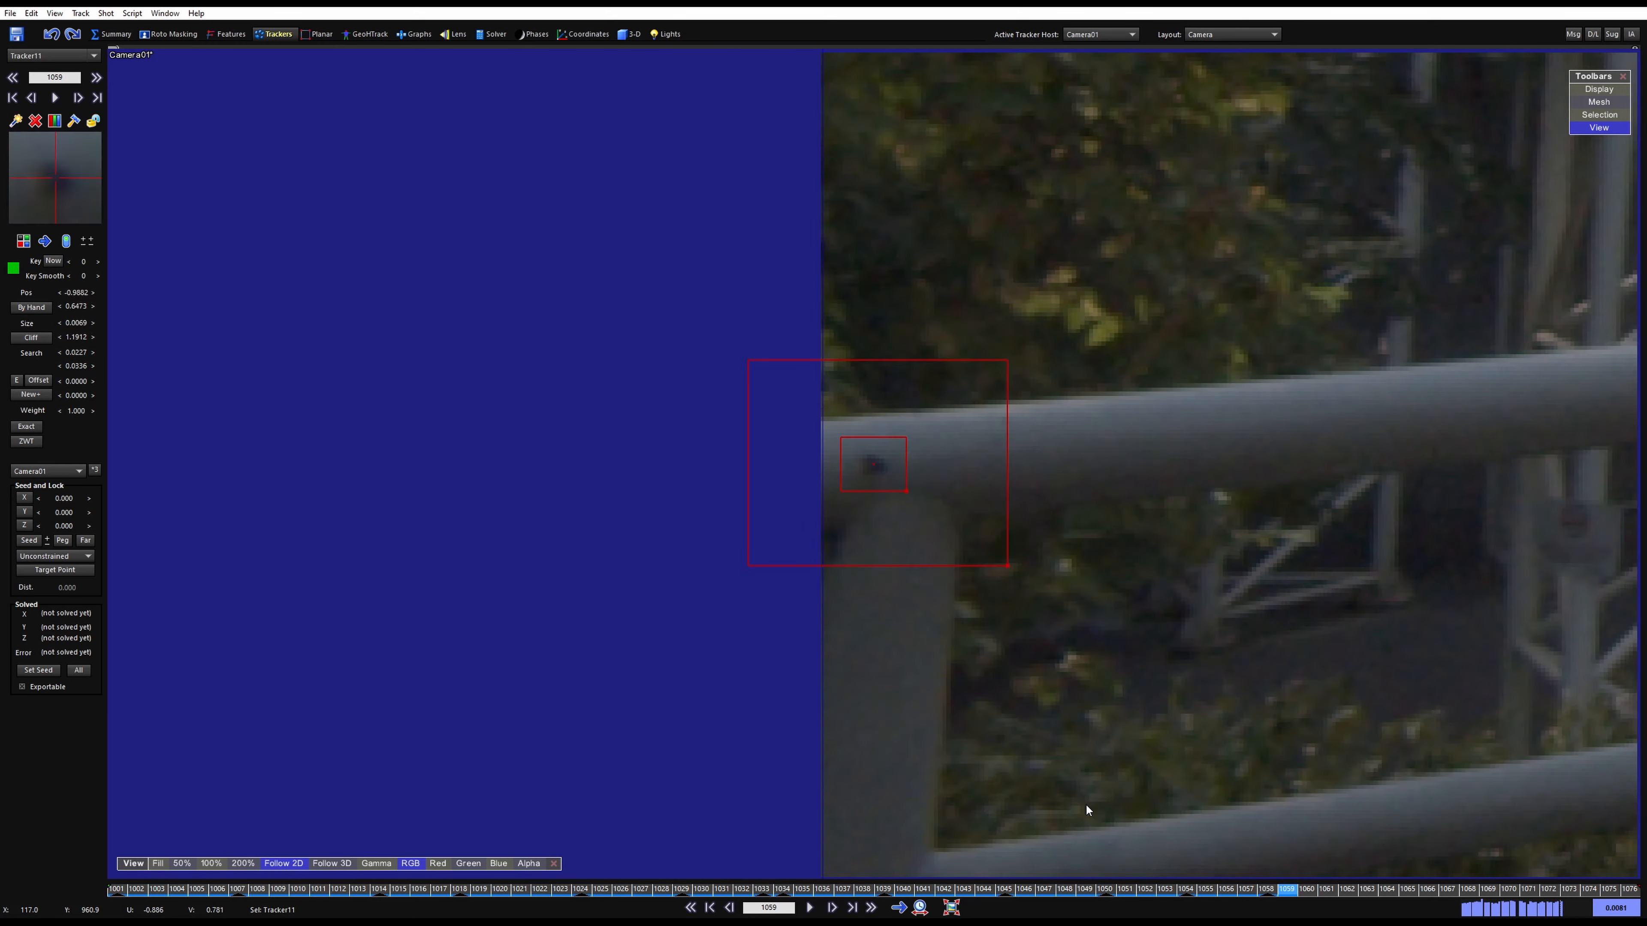
# Compare frames 1059 and 1060, and place the railing tracker on the dark spot at frame 1060
pyautogui.press('d')
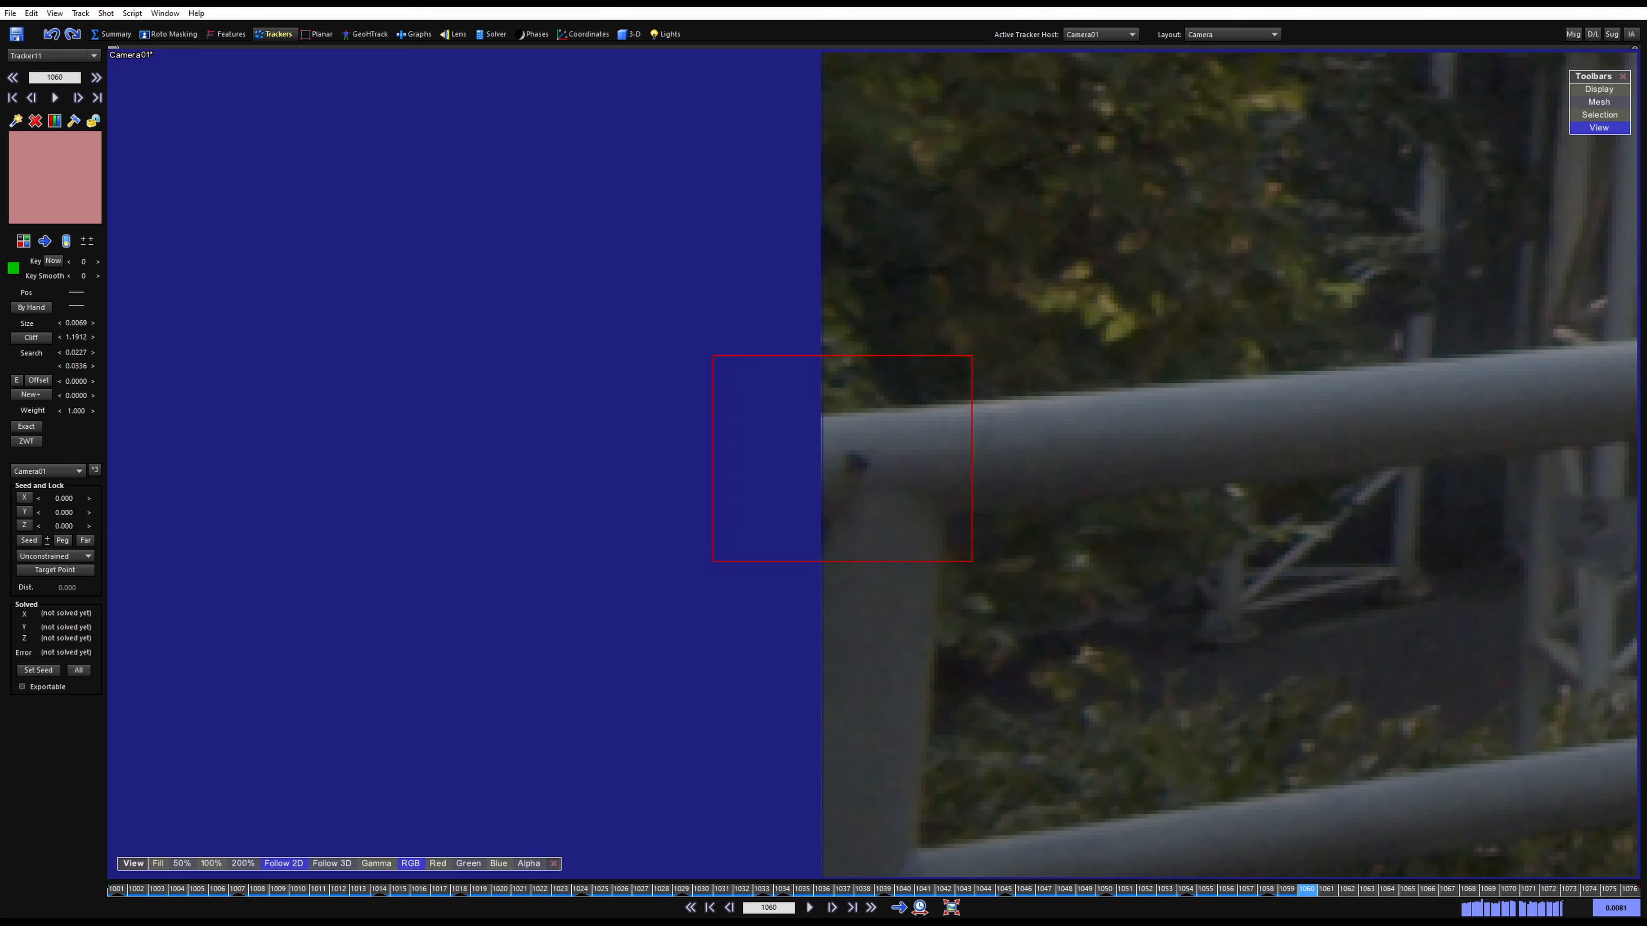
pyautogui.press('s')
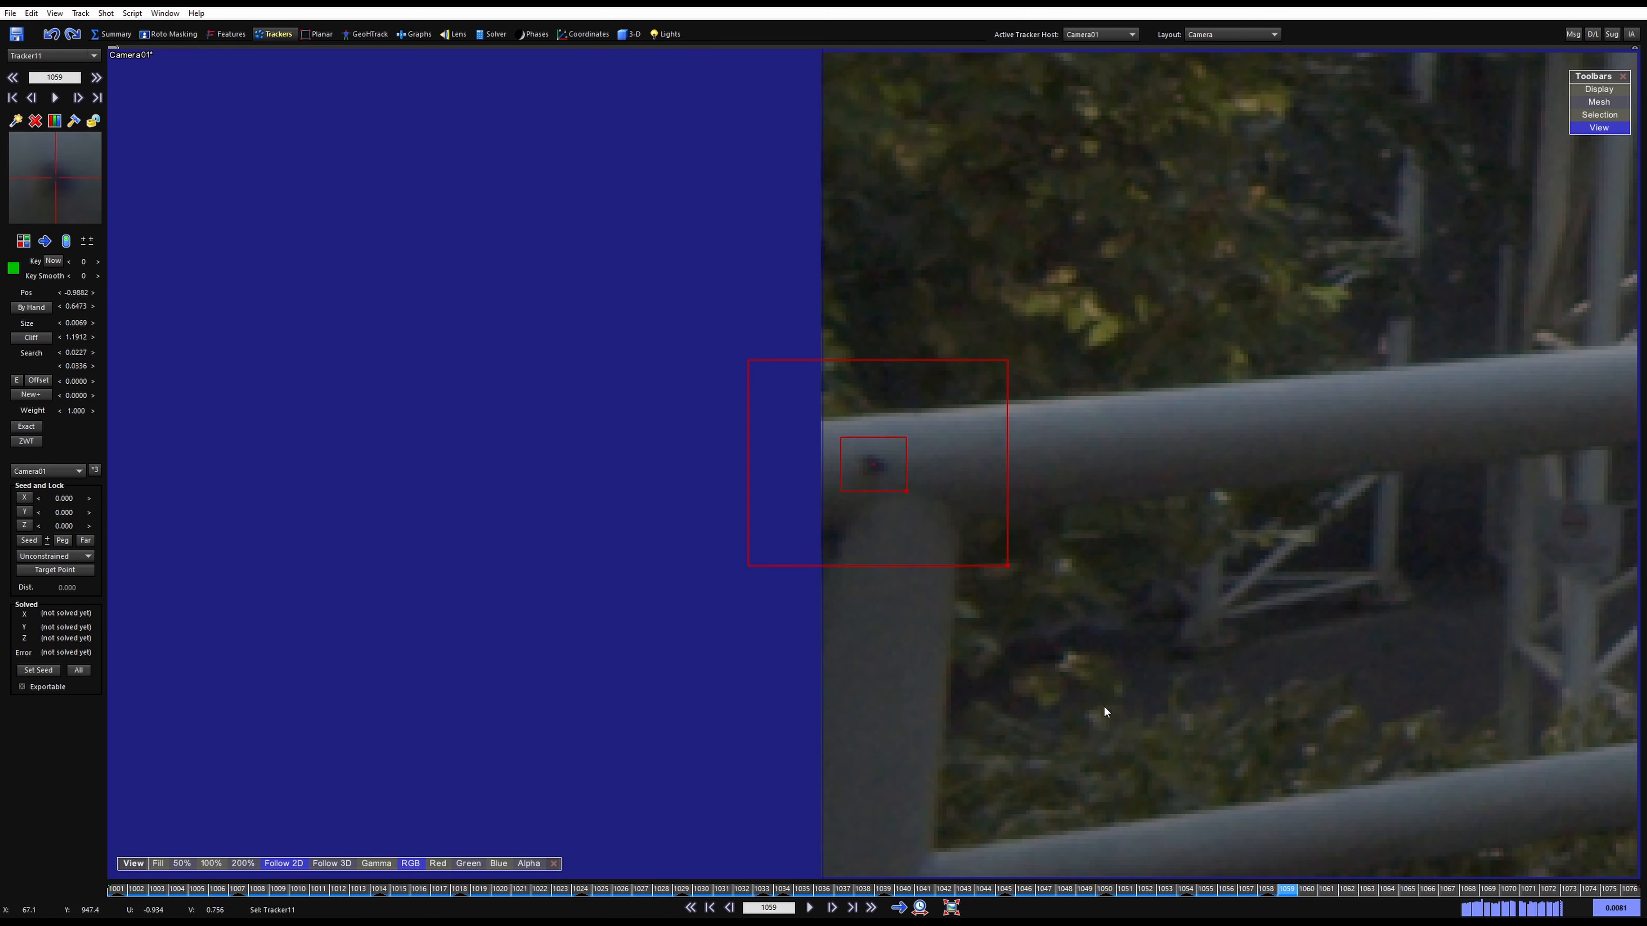
pyautogui.press('d')
pyautogui.press('s')
pyautogui.press('d')
pyautogui.press('s')
pyautogui.press('d')
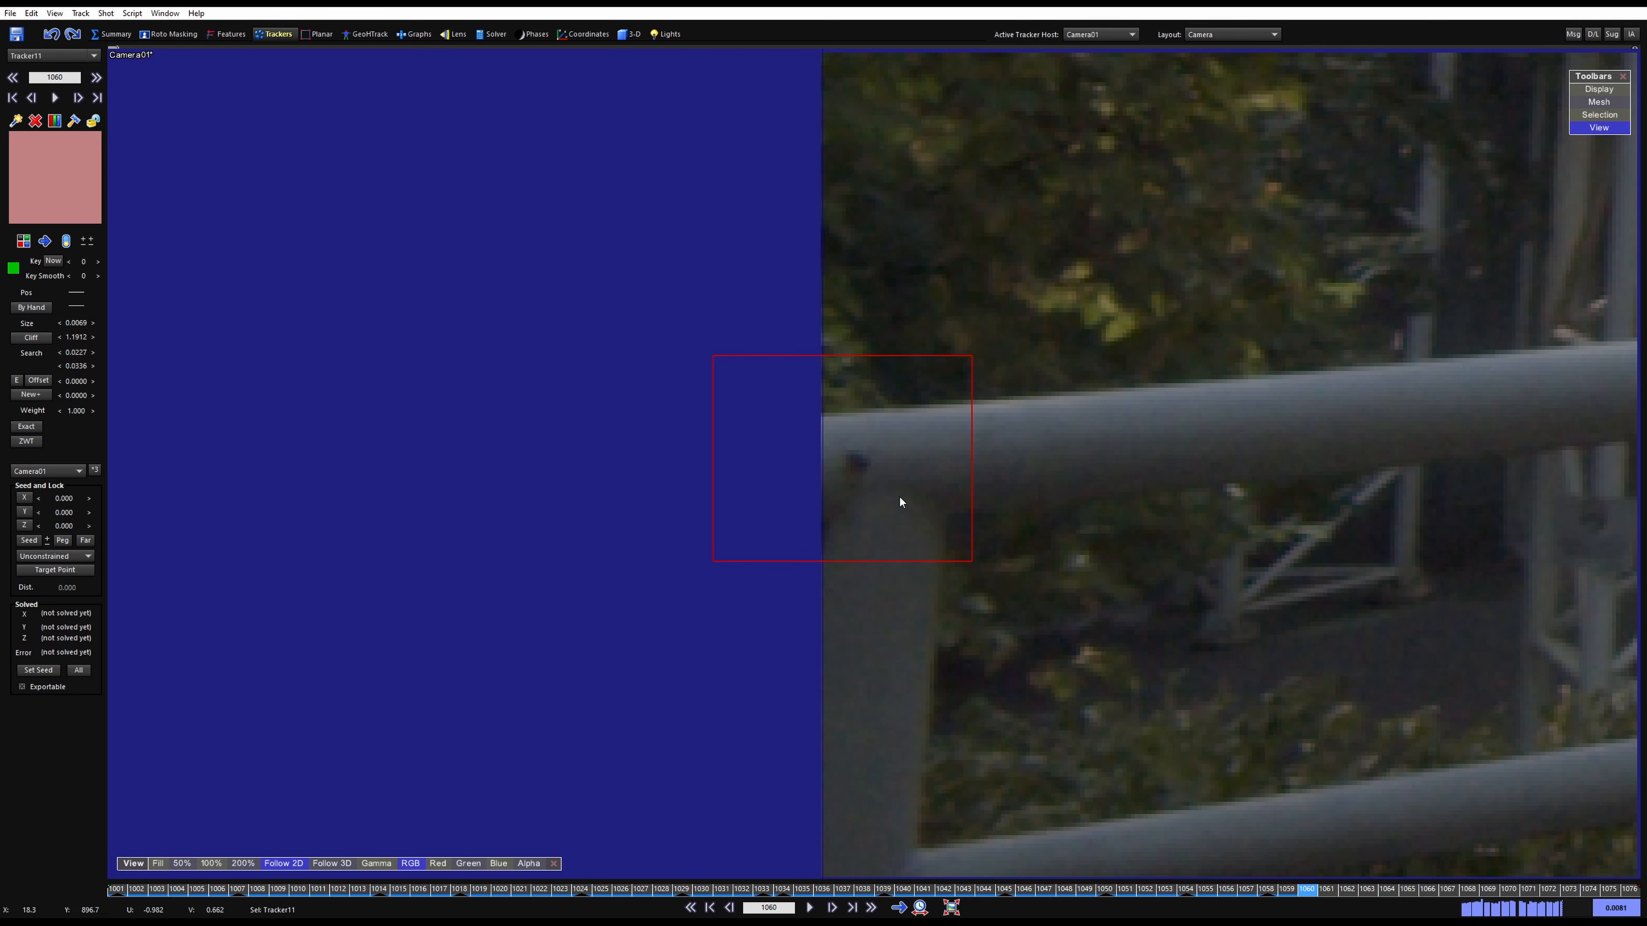
pyautogui.click(857, 462)
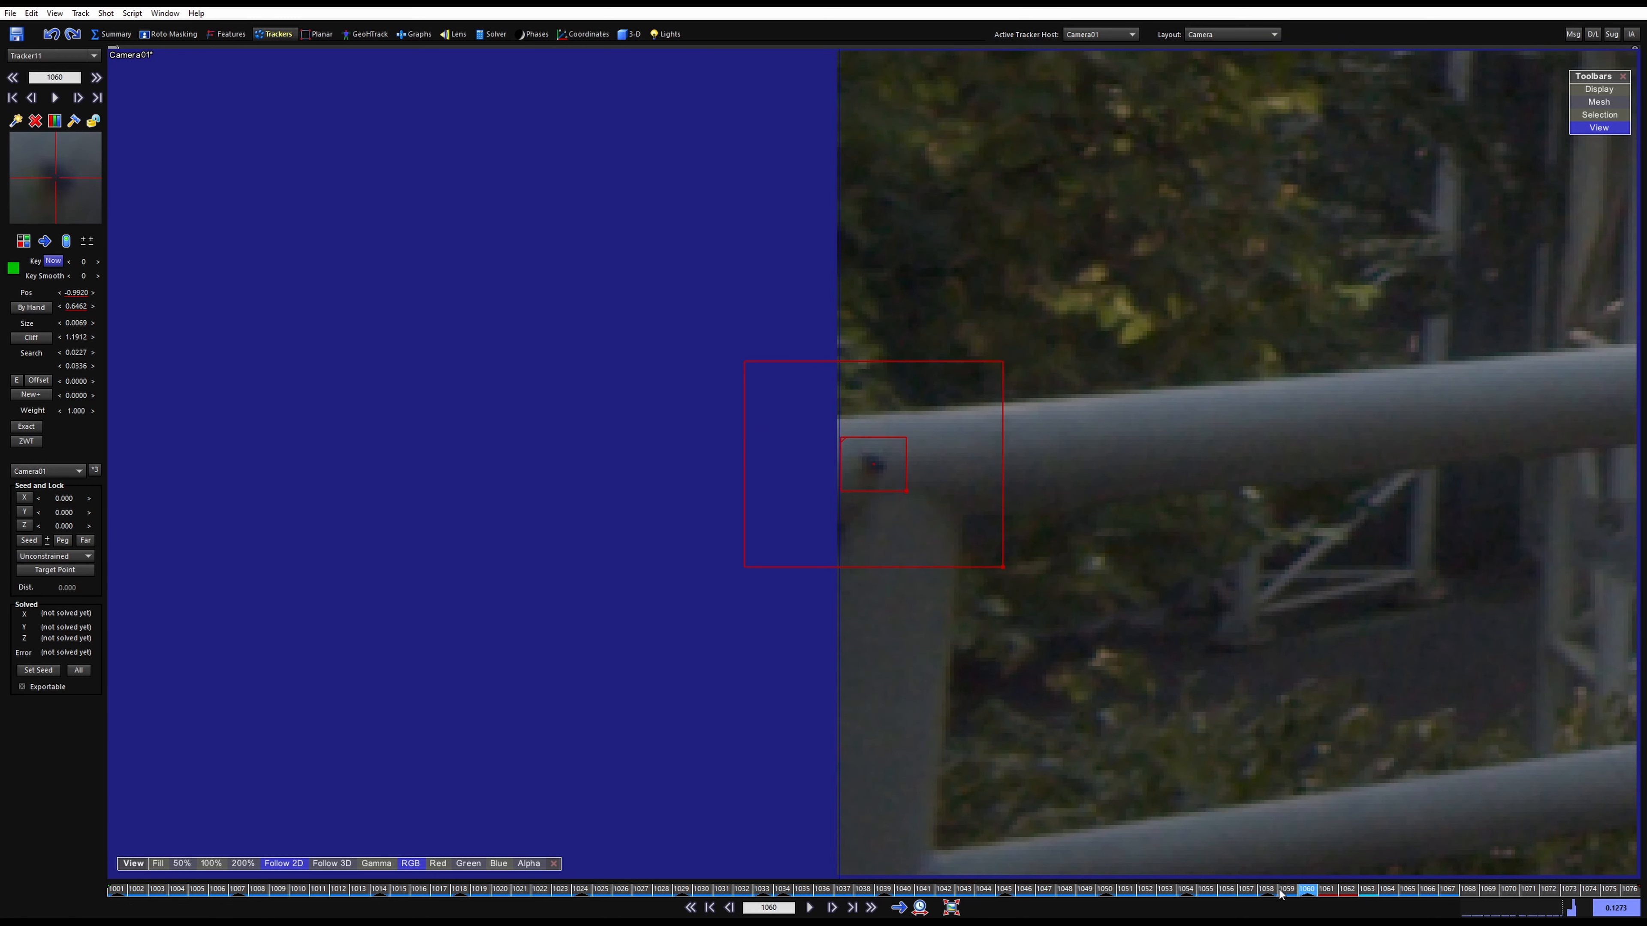
pyautogui.press('s')
pyautogui.press('s')
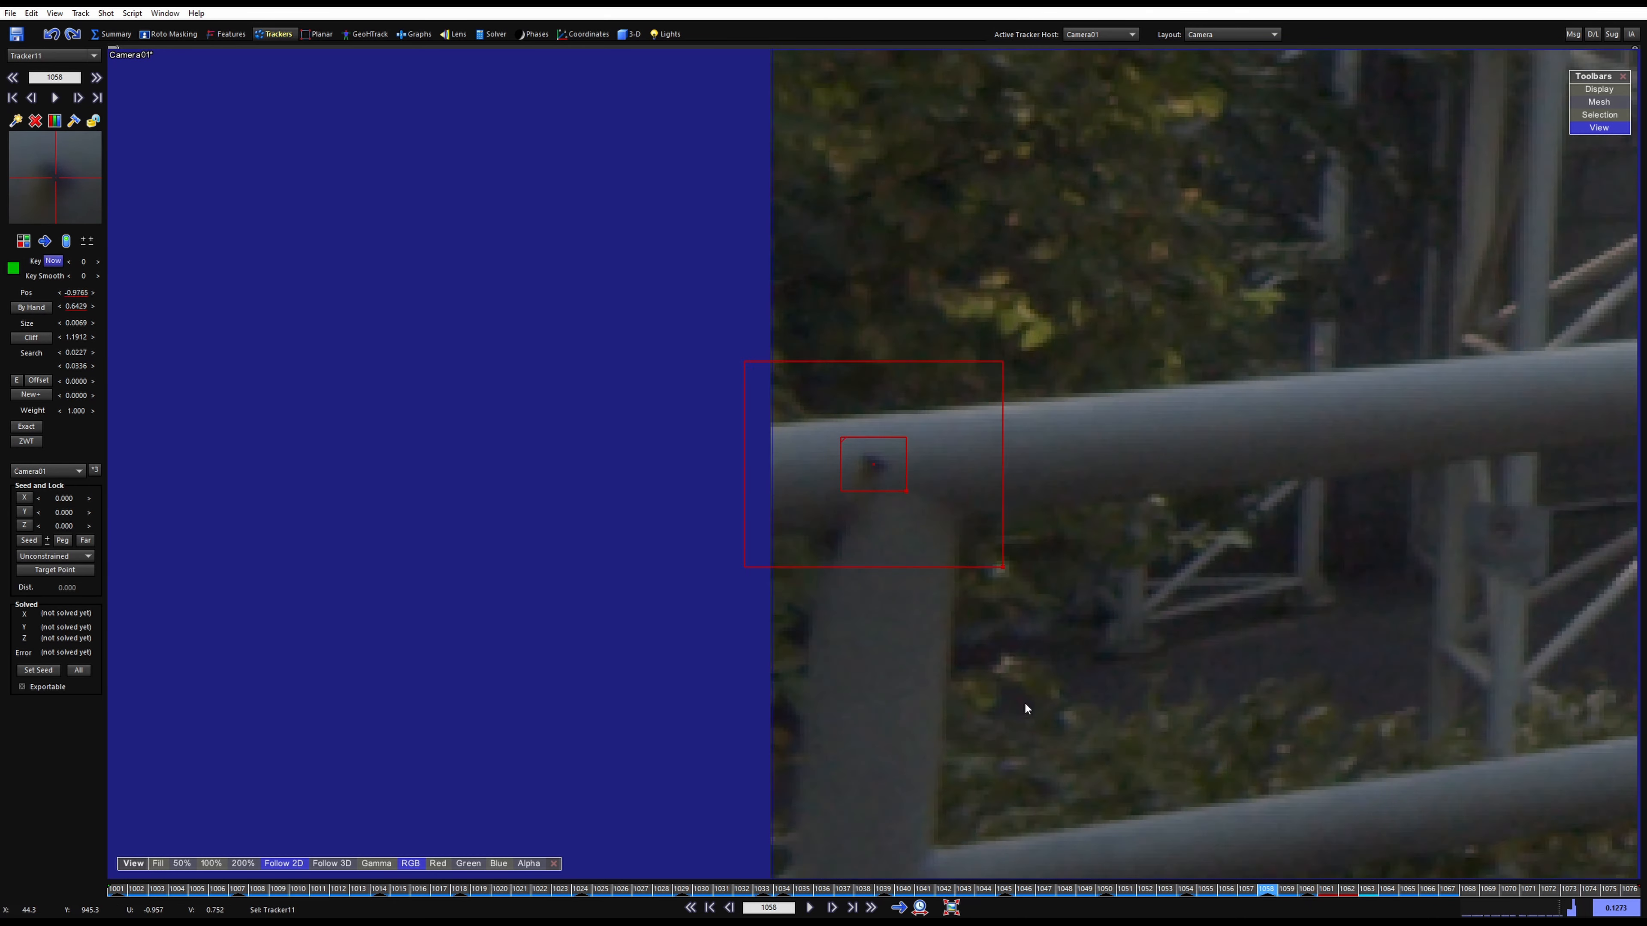
# Place the railing tracker on the dark spot at frame 1061 and compare it with the neighbouring frames
pyautogui.press('d')
pyautogui.press('d')
pyautogui.press('d')
pyautogui.press('s')
pyautogui.press('d')
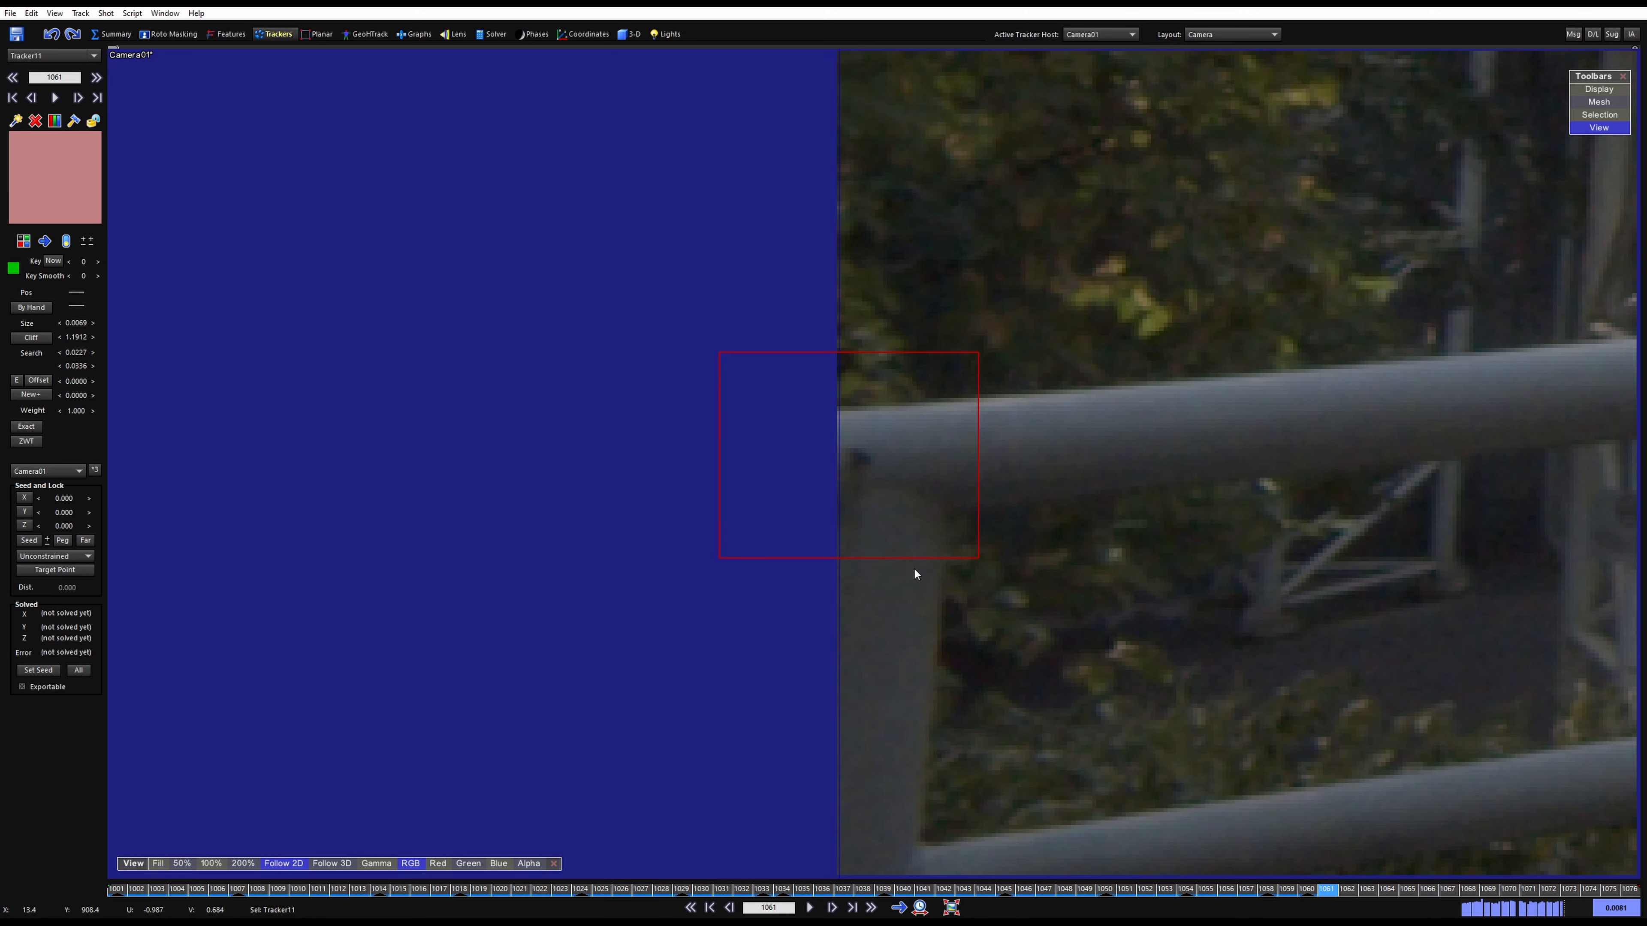
pyautogui.click(861, 459)
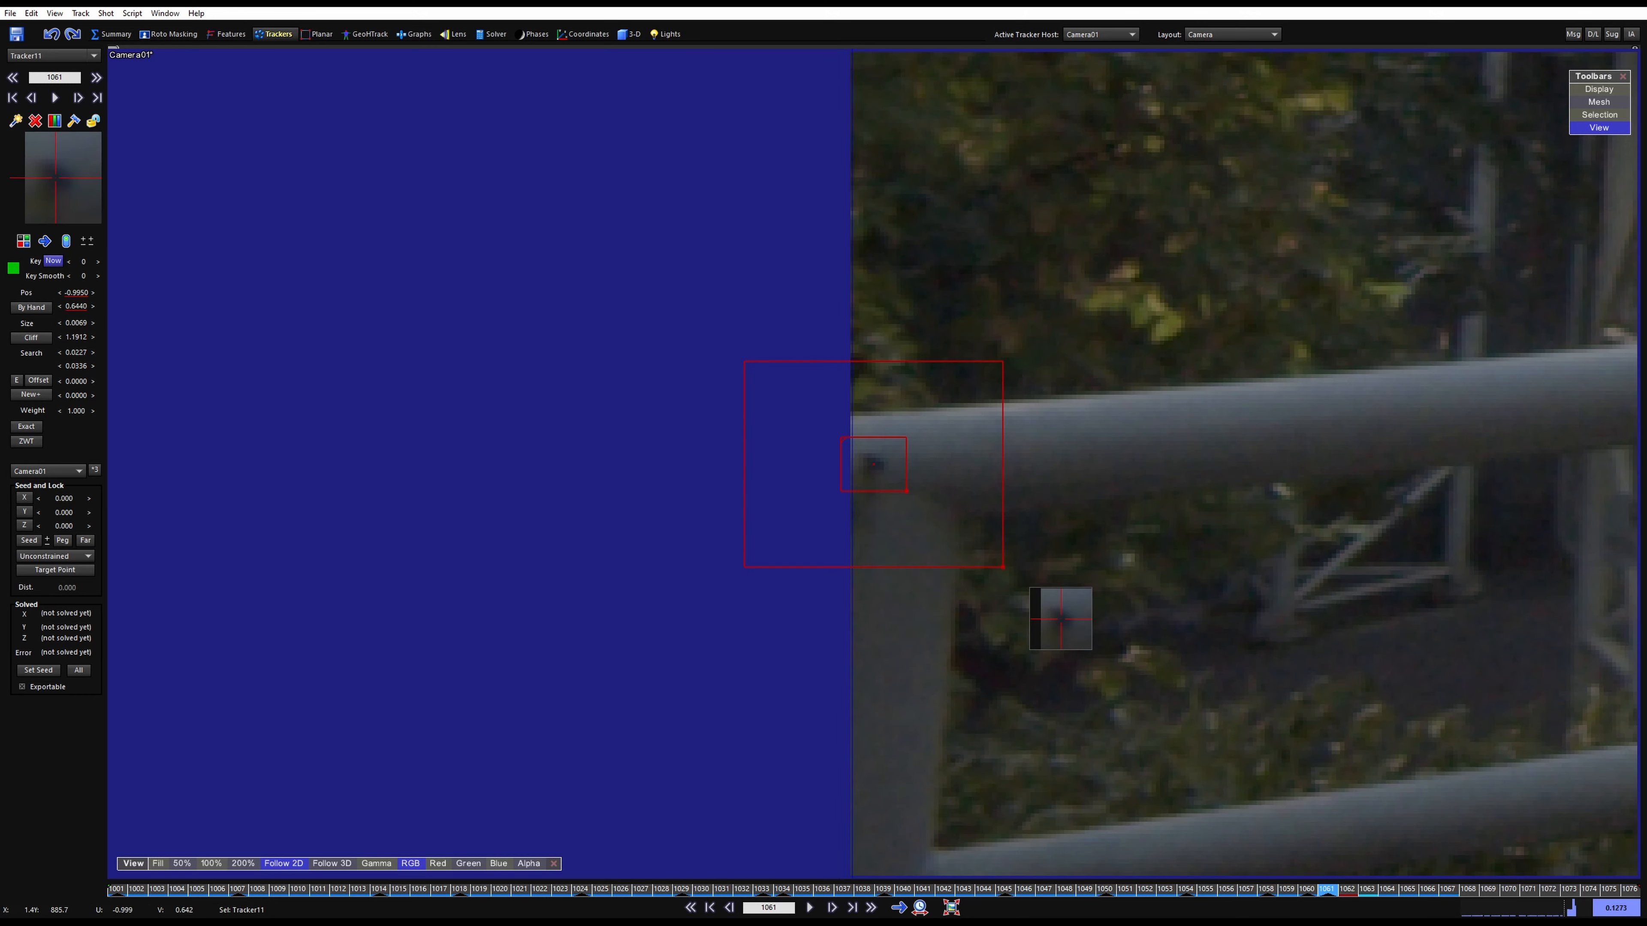
pyautogui.press('s')
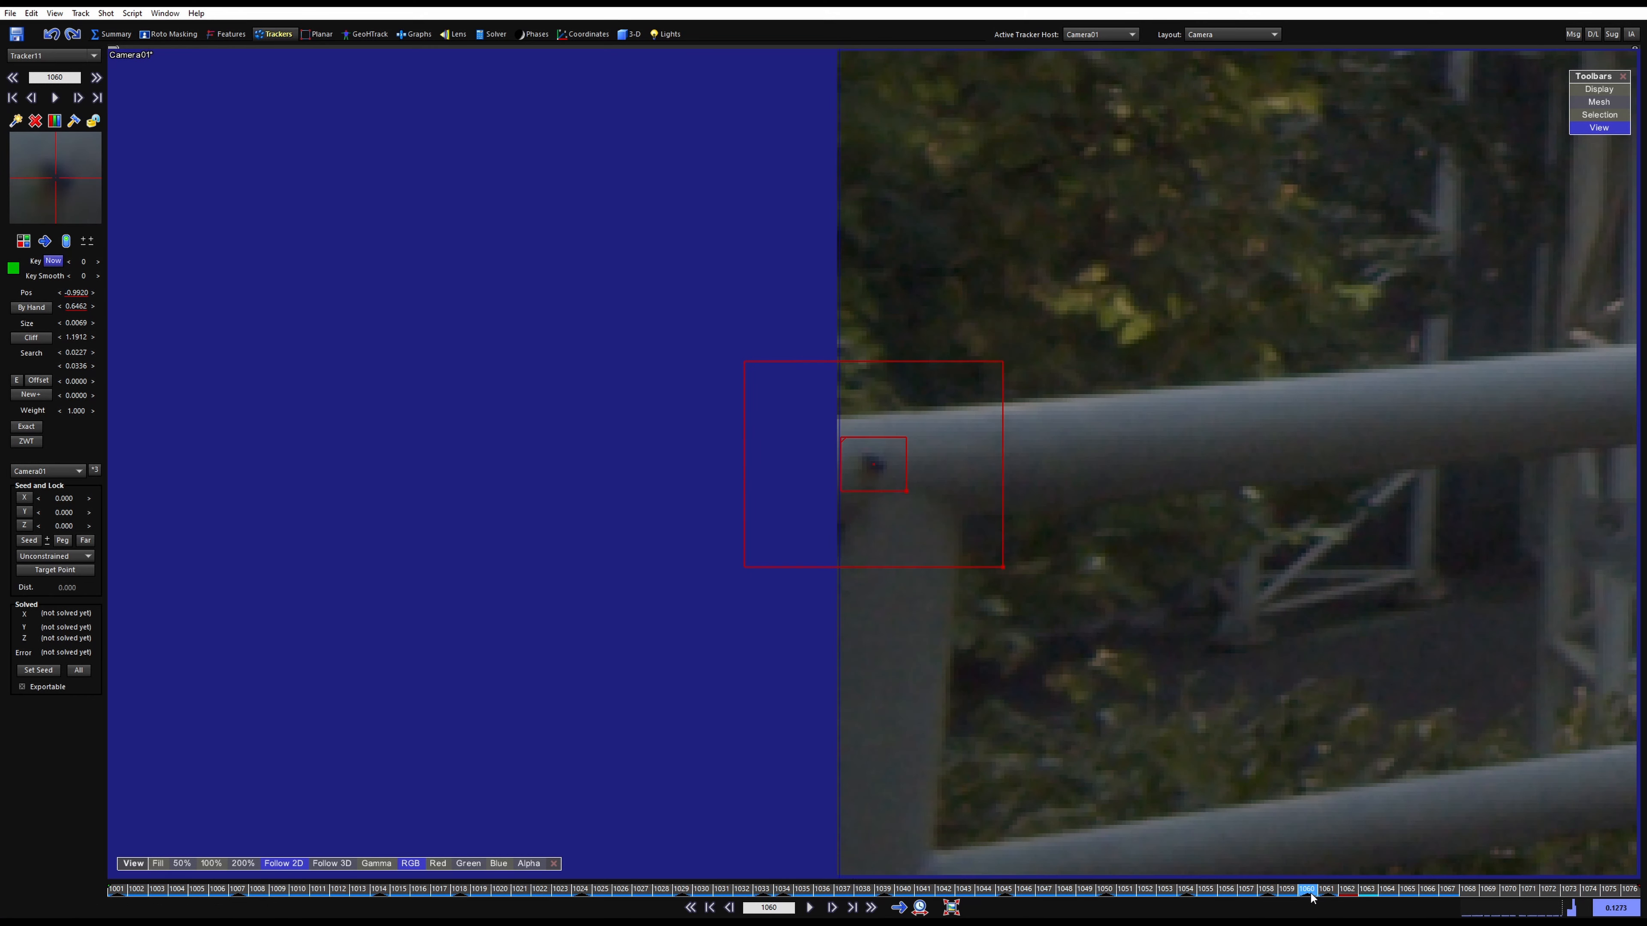
pyautogui.press('s')
pyautogui.press('d')
pyautogui.press('d')
pyautogui.press('s')
pyautogui.press('s')
pyautogui.press('d')
pyautogui.press('d')
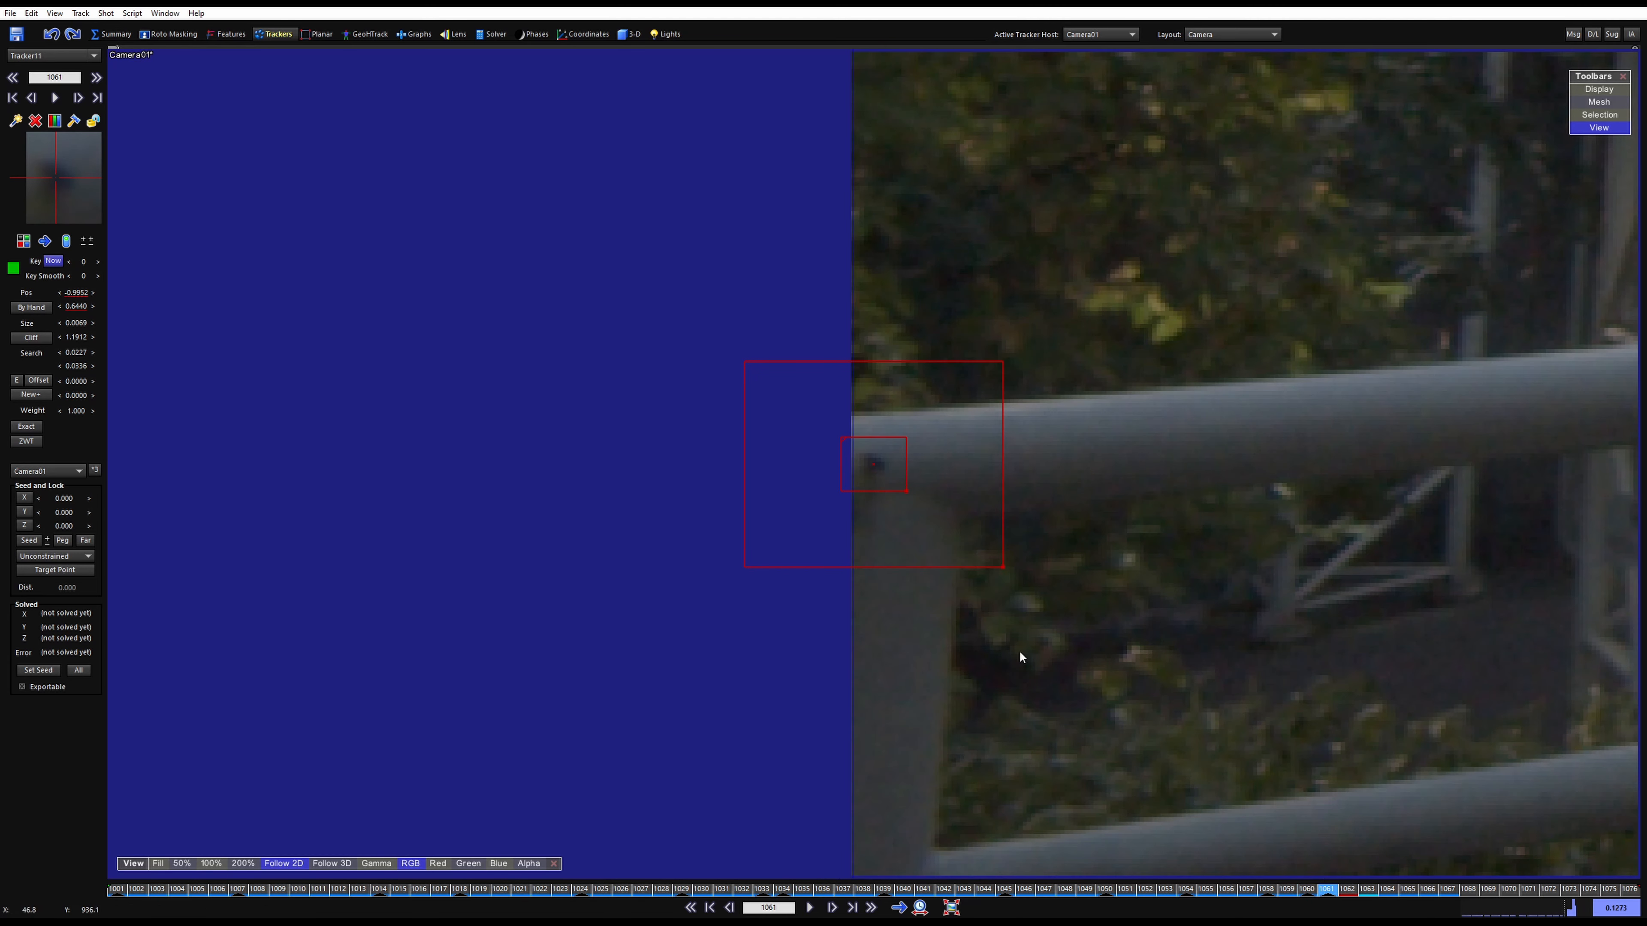
# Reposition the railing tracker at frame 1061 and nudge it up and left on the dark spot
pyautogui.click(872, 468)
pyautogui.press('Up')
pyautogui.press('Left')
pyautogui.press('Up')
pyautogui.press('Up')
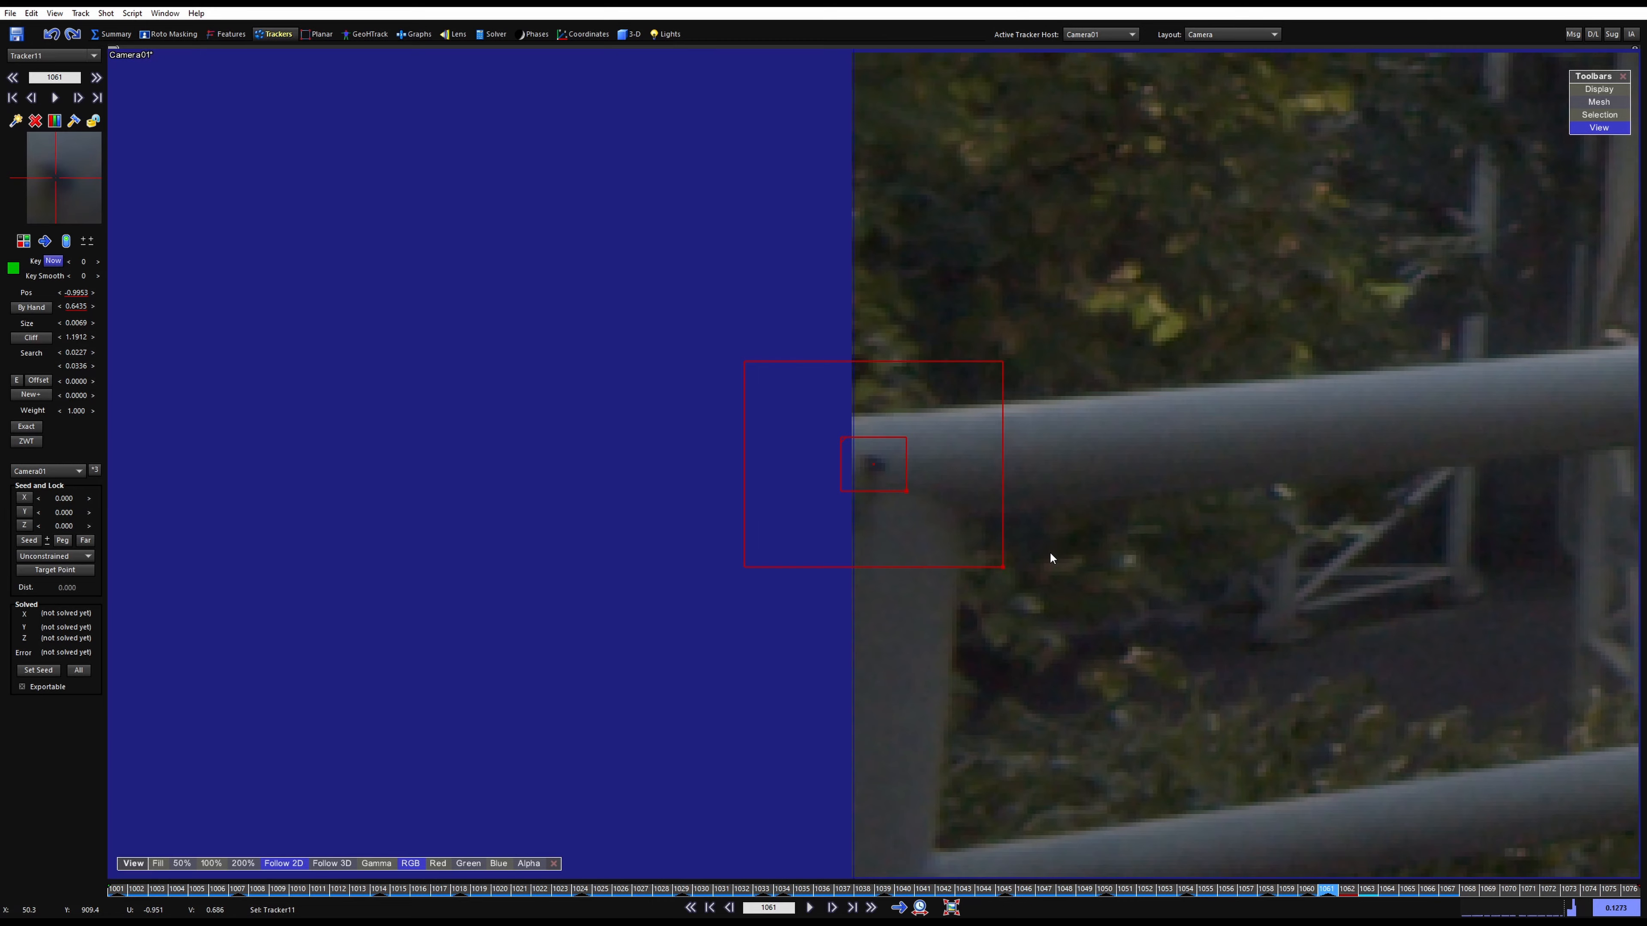
# Check the frames beyond 1064, return to frame 1001 and delete the railing tracker
pyautogui.press('d')
pyautogui.press('d')
pyautogui.press('d')
pyautogui.press('d')
pyautogui.press('d')
pyautogui.press('d')
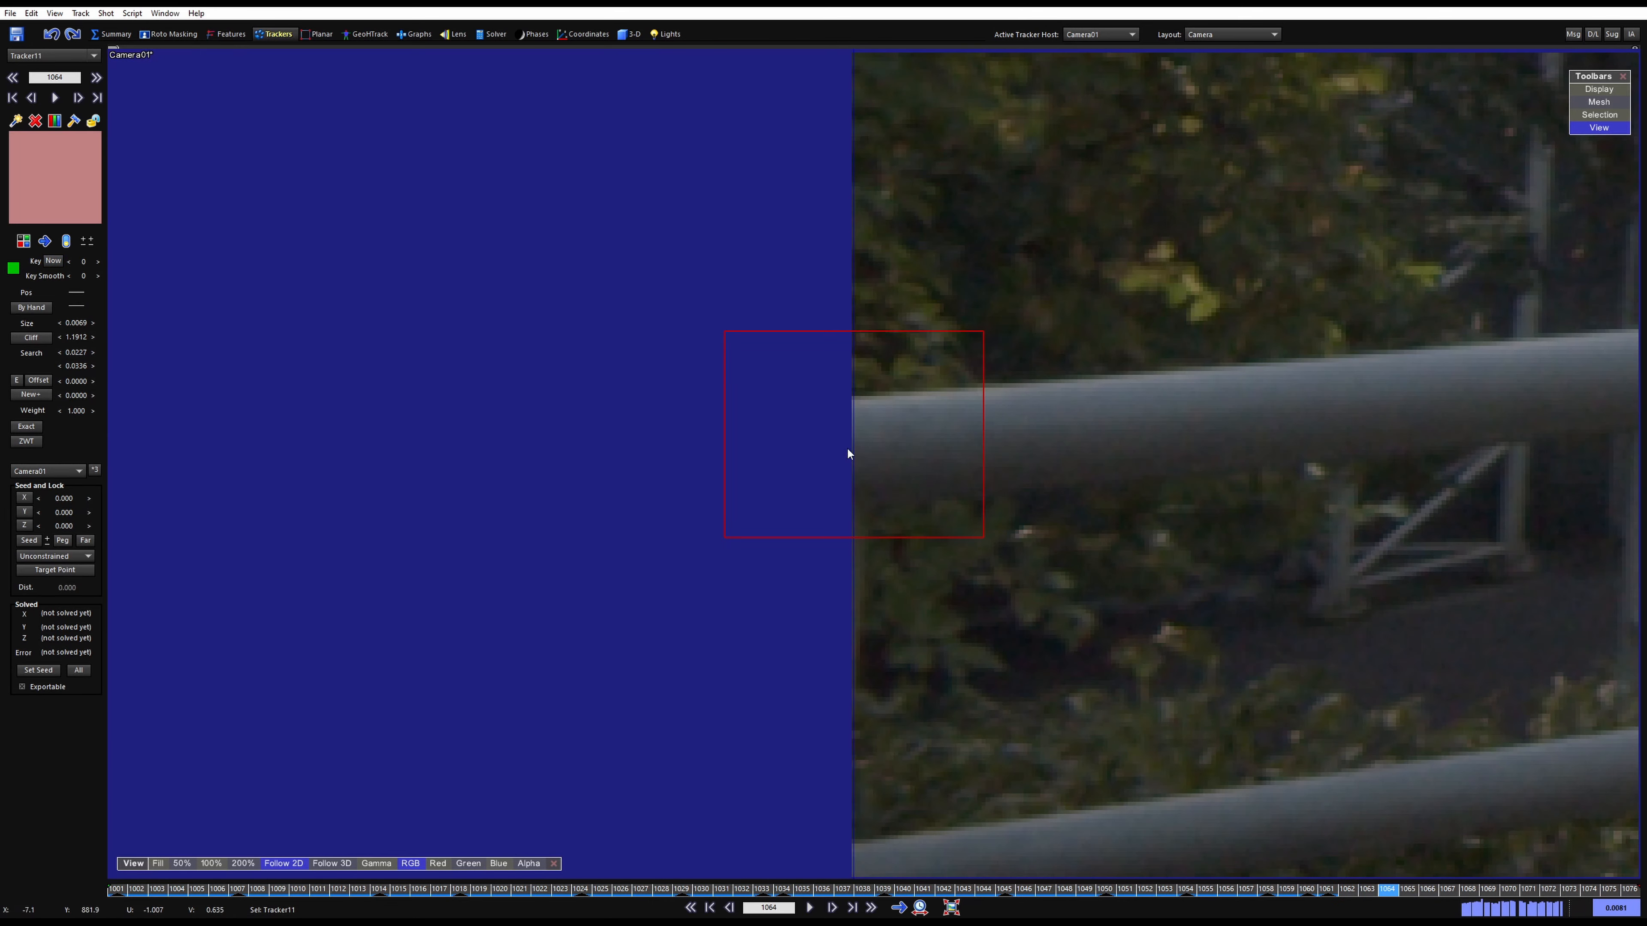
pyautogui.press('d')
pyautogui.press('d')
pyautogui.moveTo(1426, 889); pyautogui.dragTo(2, 807)
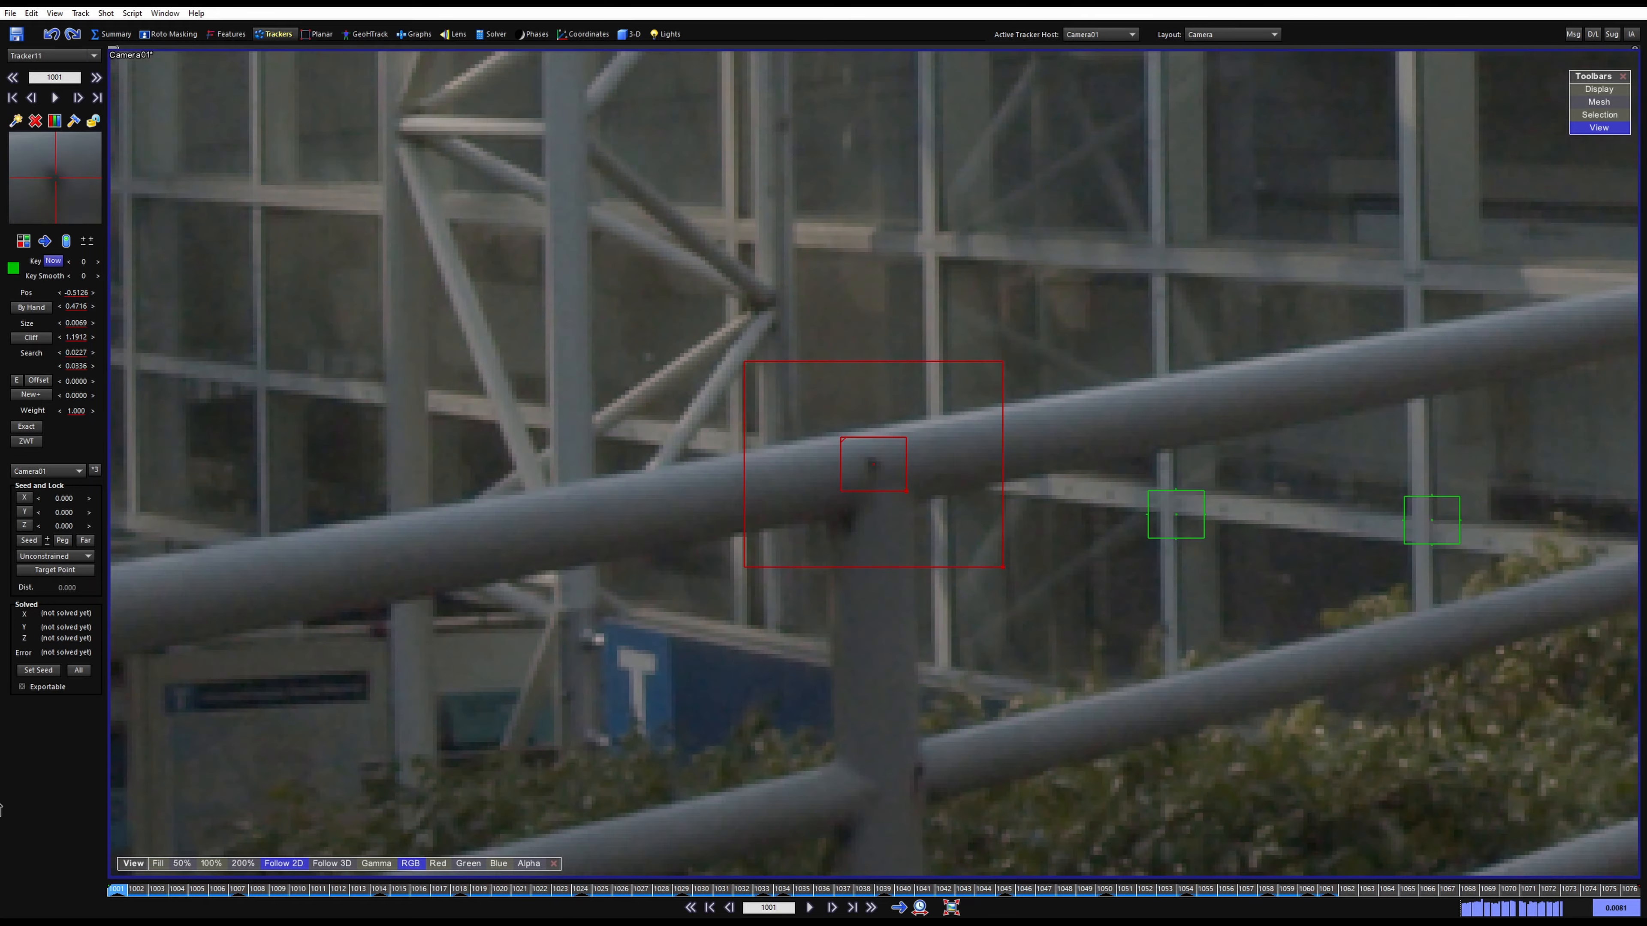
pyautogui.press('Delete')
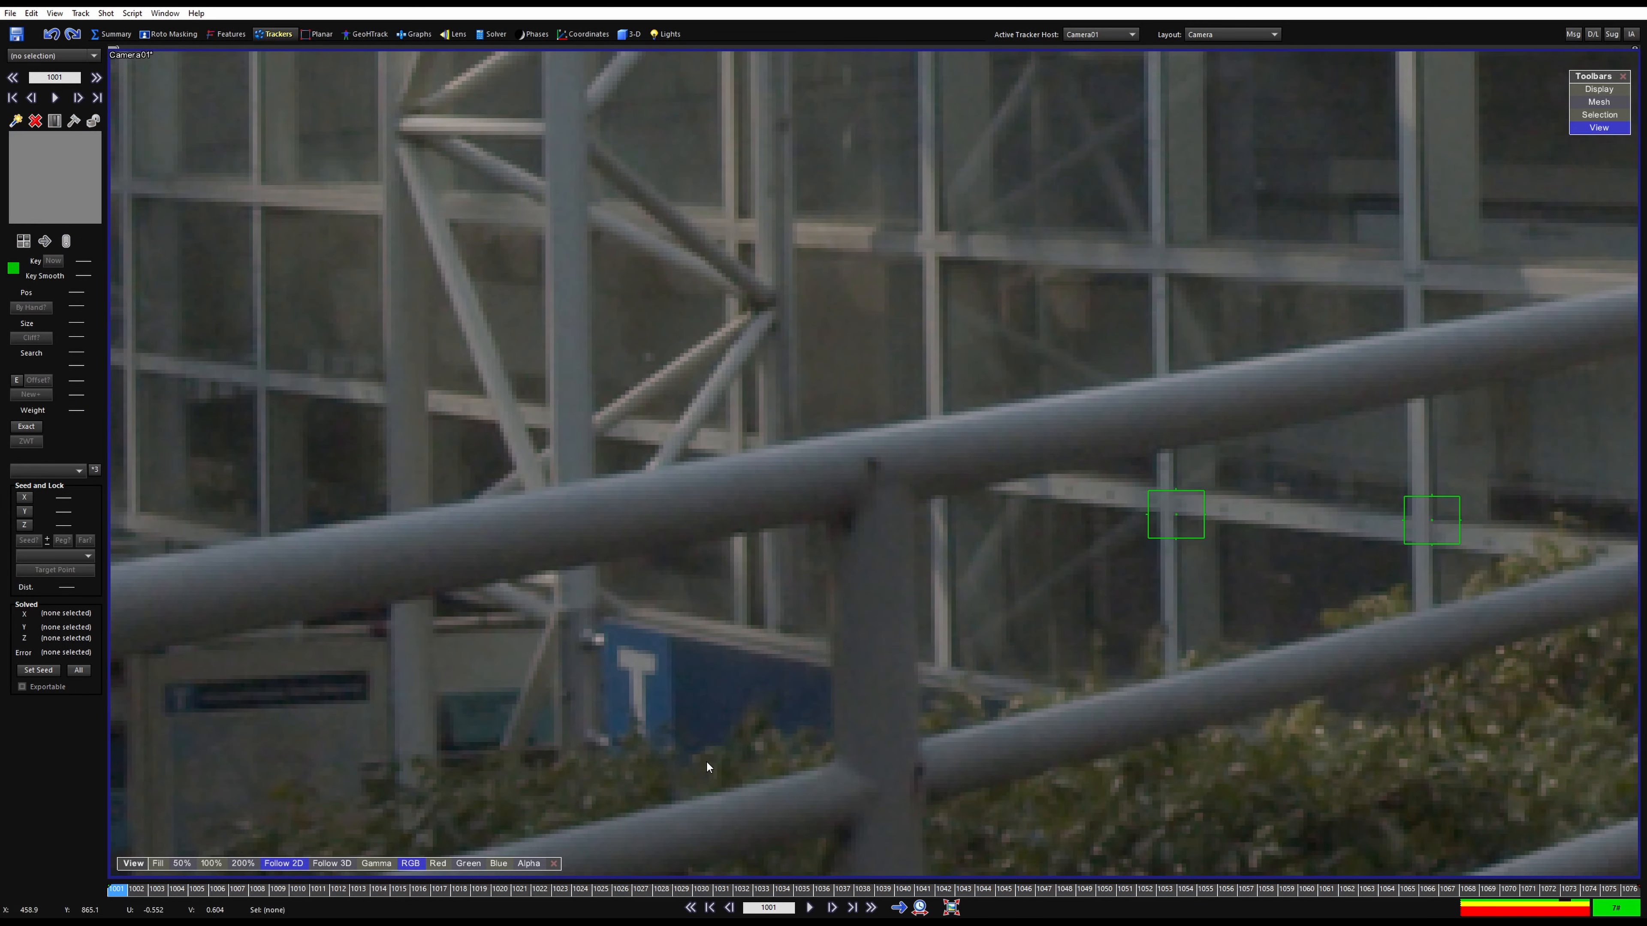
# Create a new tracker of size 0.0069 on the railing post's dark spot at frame 1001 and track it forward to frame 1054
pyautogui.click(873, 467)
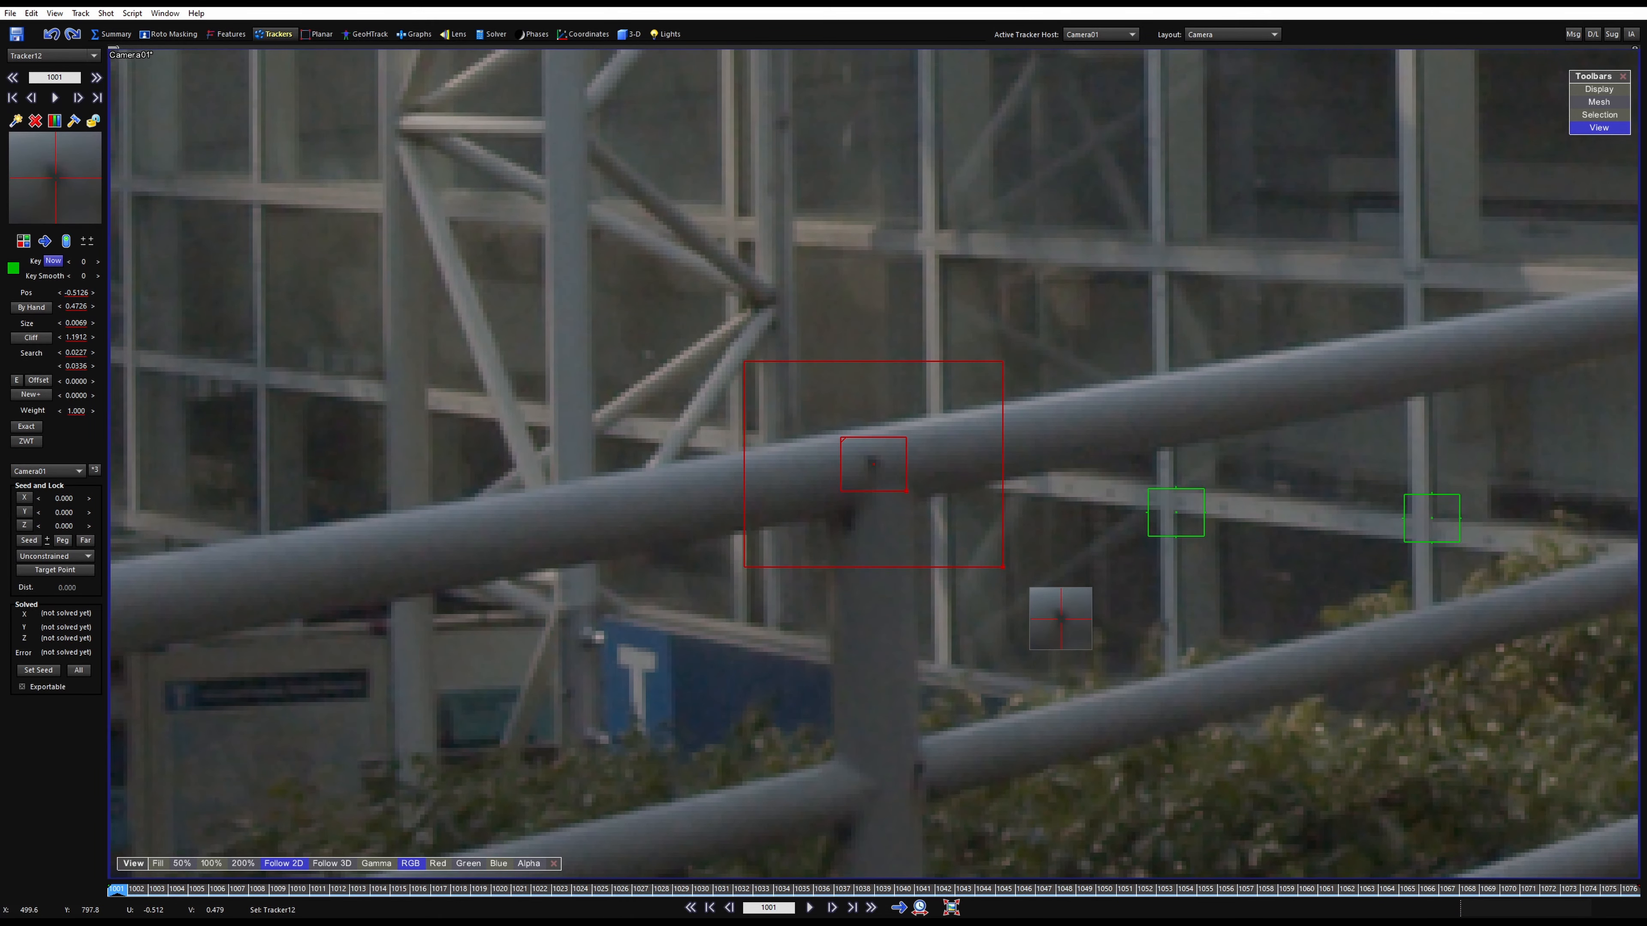
pyautogui.press('space')
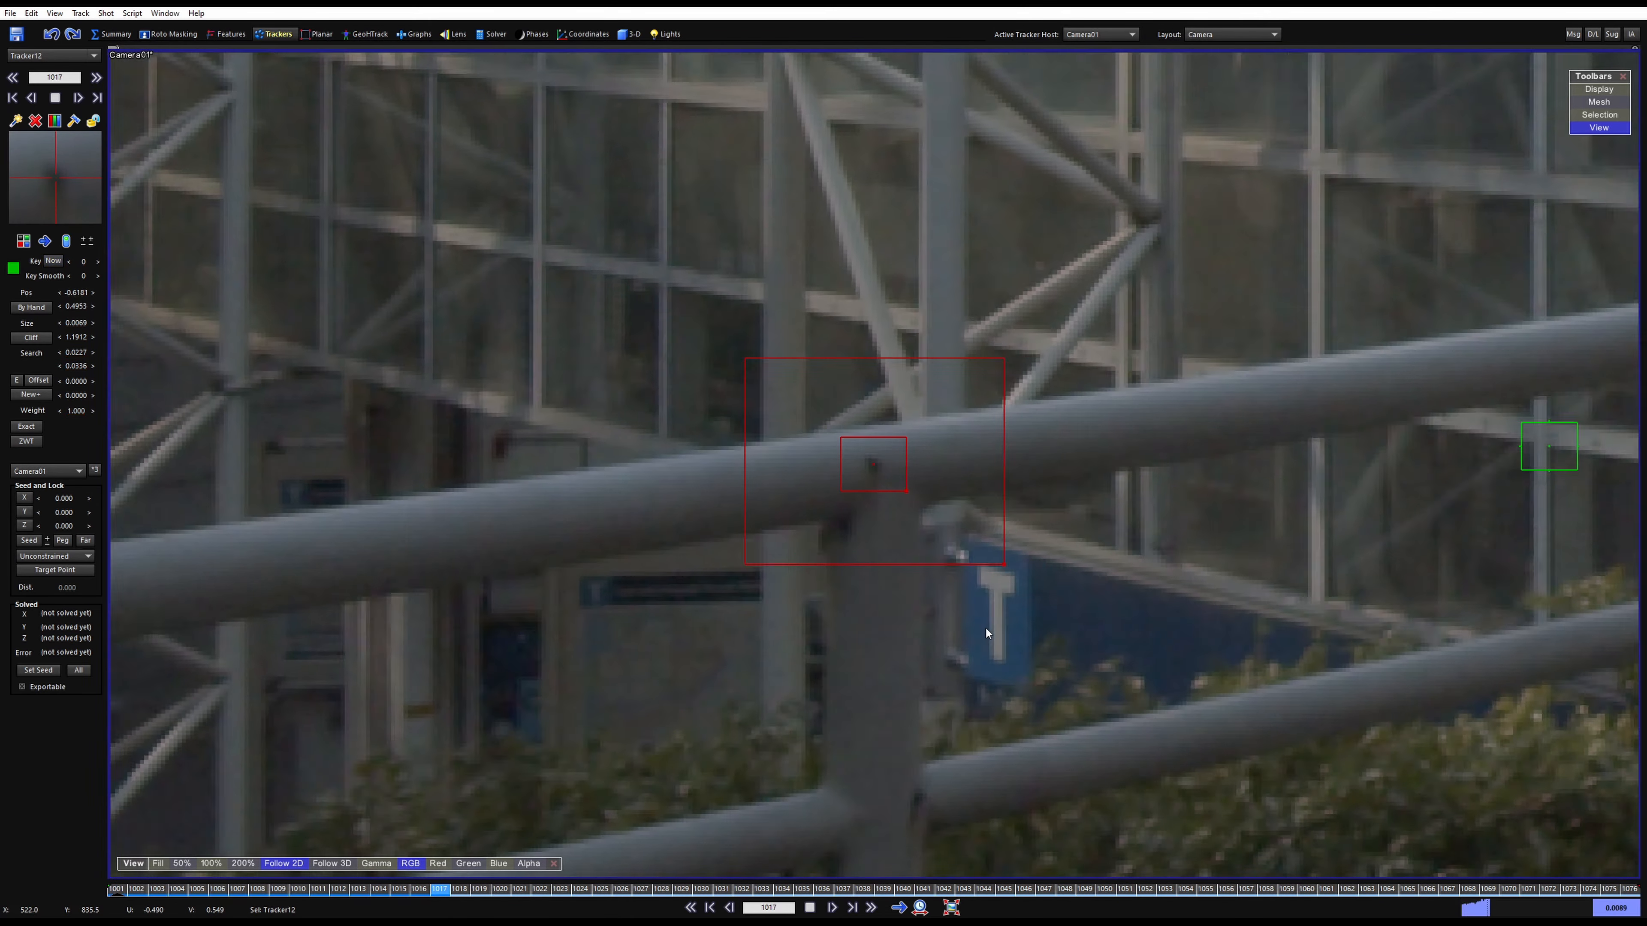
pyautogui.press('space')
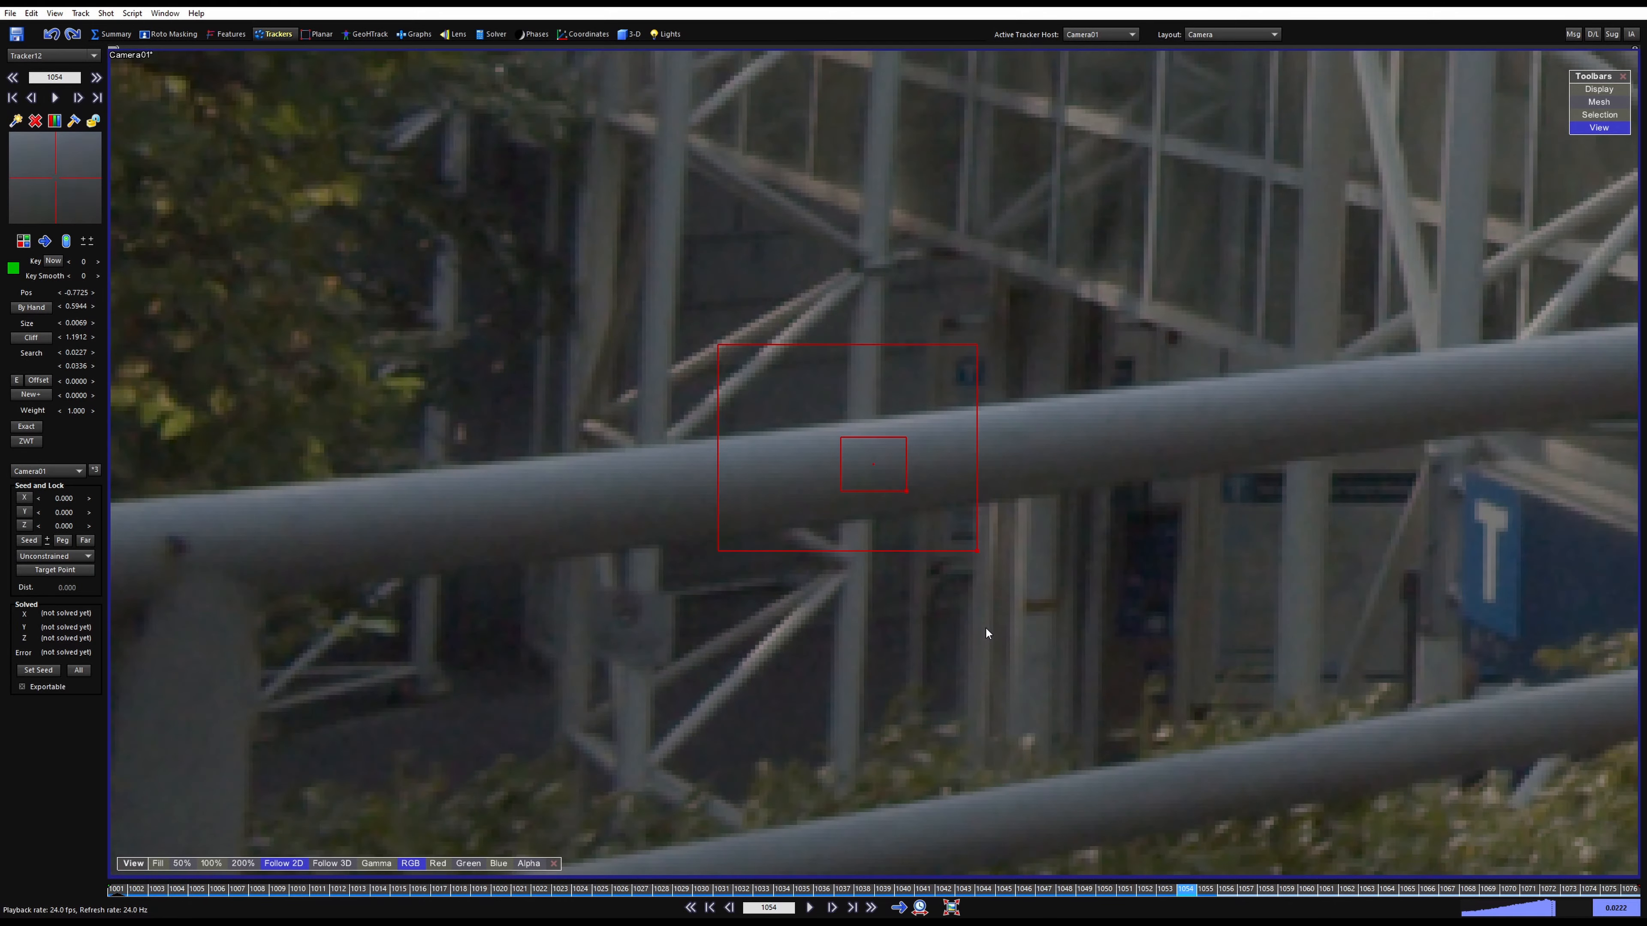
# Go back to frame 1037, correct the new railing tracker on the dark spot, and track it forward to frame 1060
pyautogui.press('Left')
pyautogui.press('Left')
pyautogui.press('Left')
pyautogui.press('Left')
pyautogui.press('Left')
pyautogui.press('Left')
pyautogui.press('Left')
pyautogui.press('Left')
pyautogui.press('Left')
pyautogui.press('Left')
pyautogui.press('Left')
pyautogui.press('Left')
pyautogui.press('Left')
pyautogui.press('Left')
pyautogui.press('Left')
pyautogui.press('Left')
pyautogui.press('Left')
pyautogui.press('space')
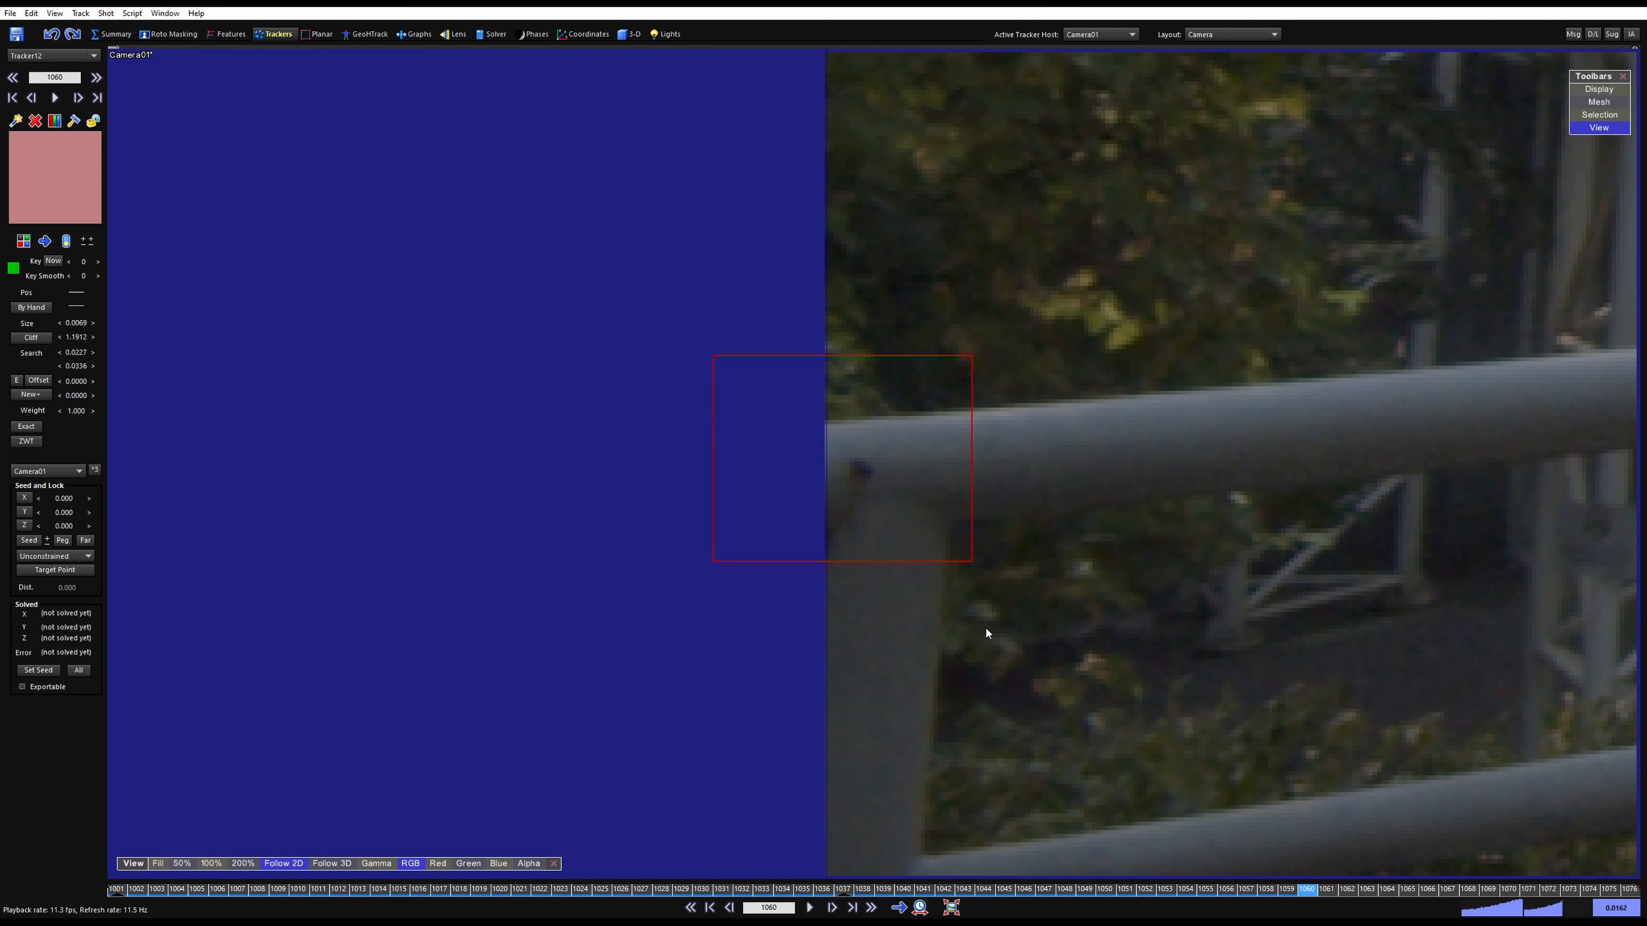
# Return to frame 1001, enable the railing tracker's offset, and place the offset point on the dark spot at about -0.0002, -0.0009
pyautogui.press('Left')
pyautogui.press('Left')
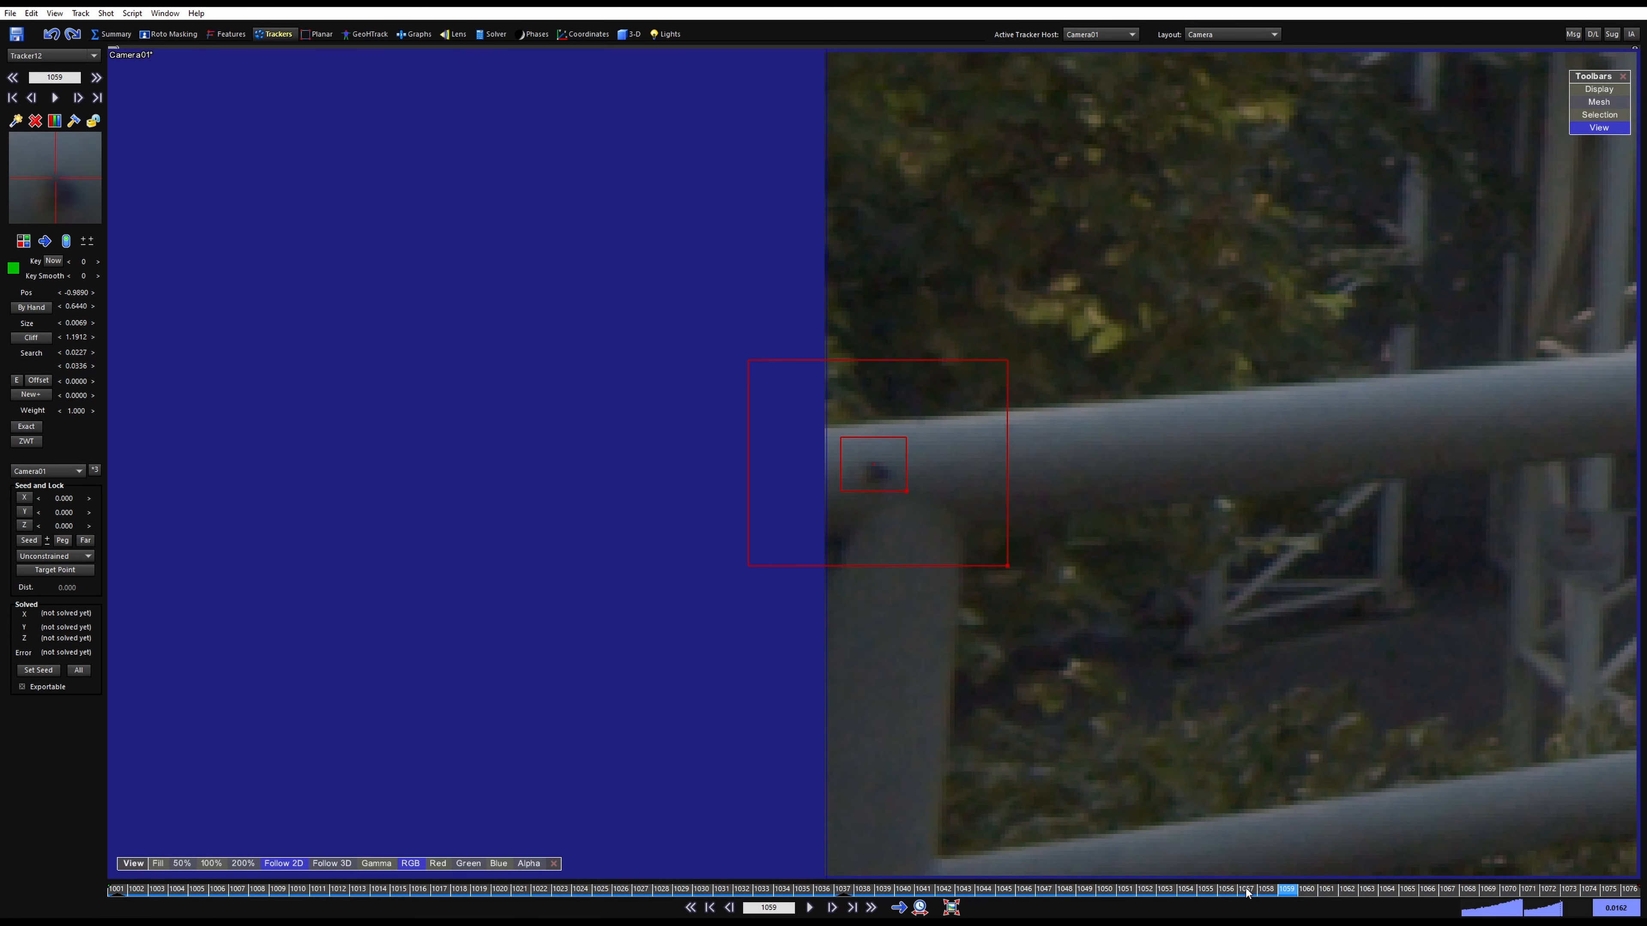
pyautogui.moveTo(1248, 890); pyautogui.dragTo(118, 768)
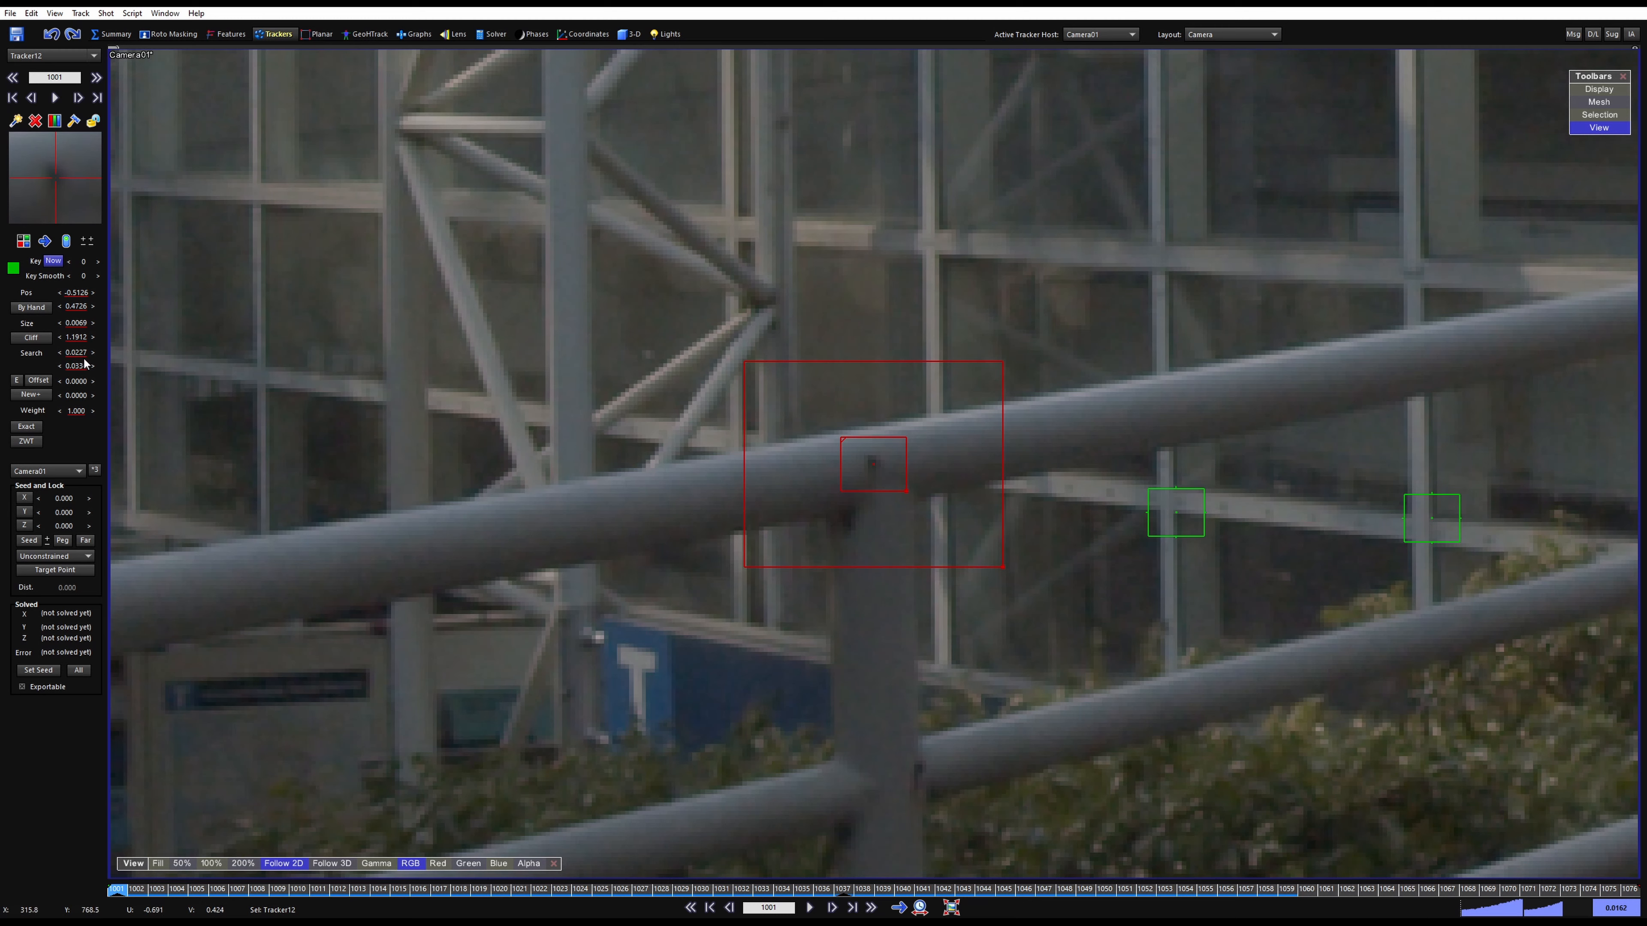
pyautogui.click(43, 380)
pyautogui.moveTo(879, 466); pyautogui.dragTo(883, 529)
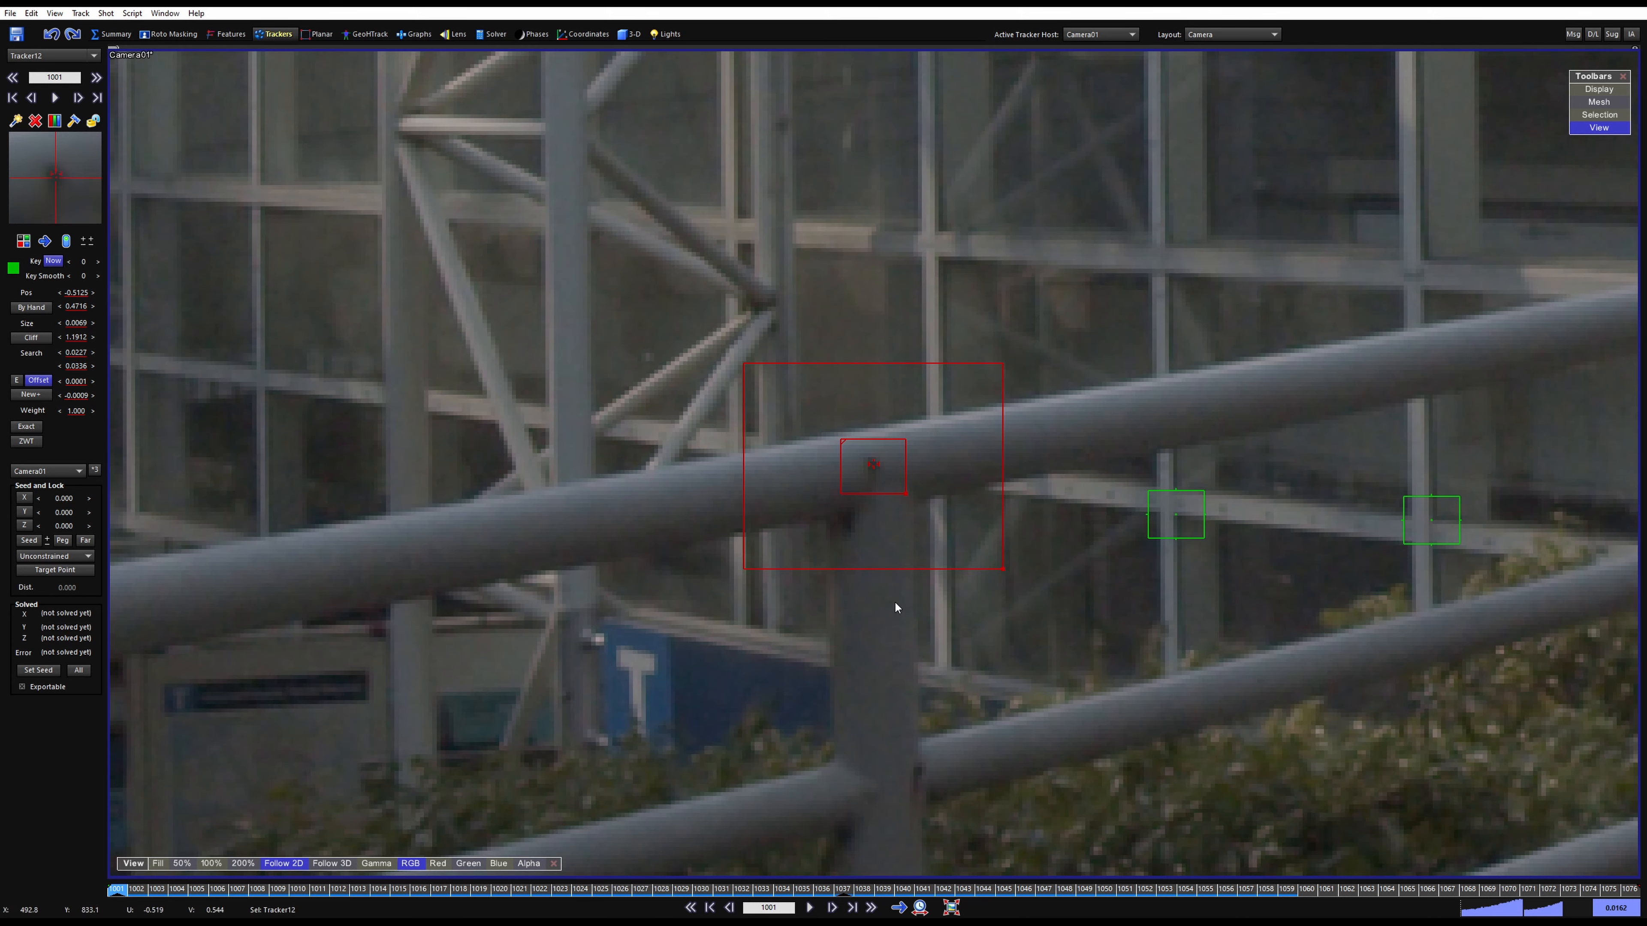
pyautogui.moveTo(874, 465); pyautogui.dragTo(874, 468)
pyautogui.click(19, 382)
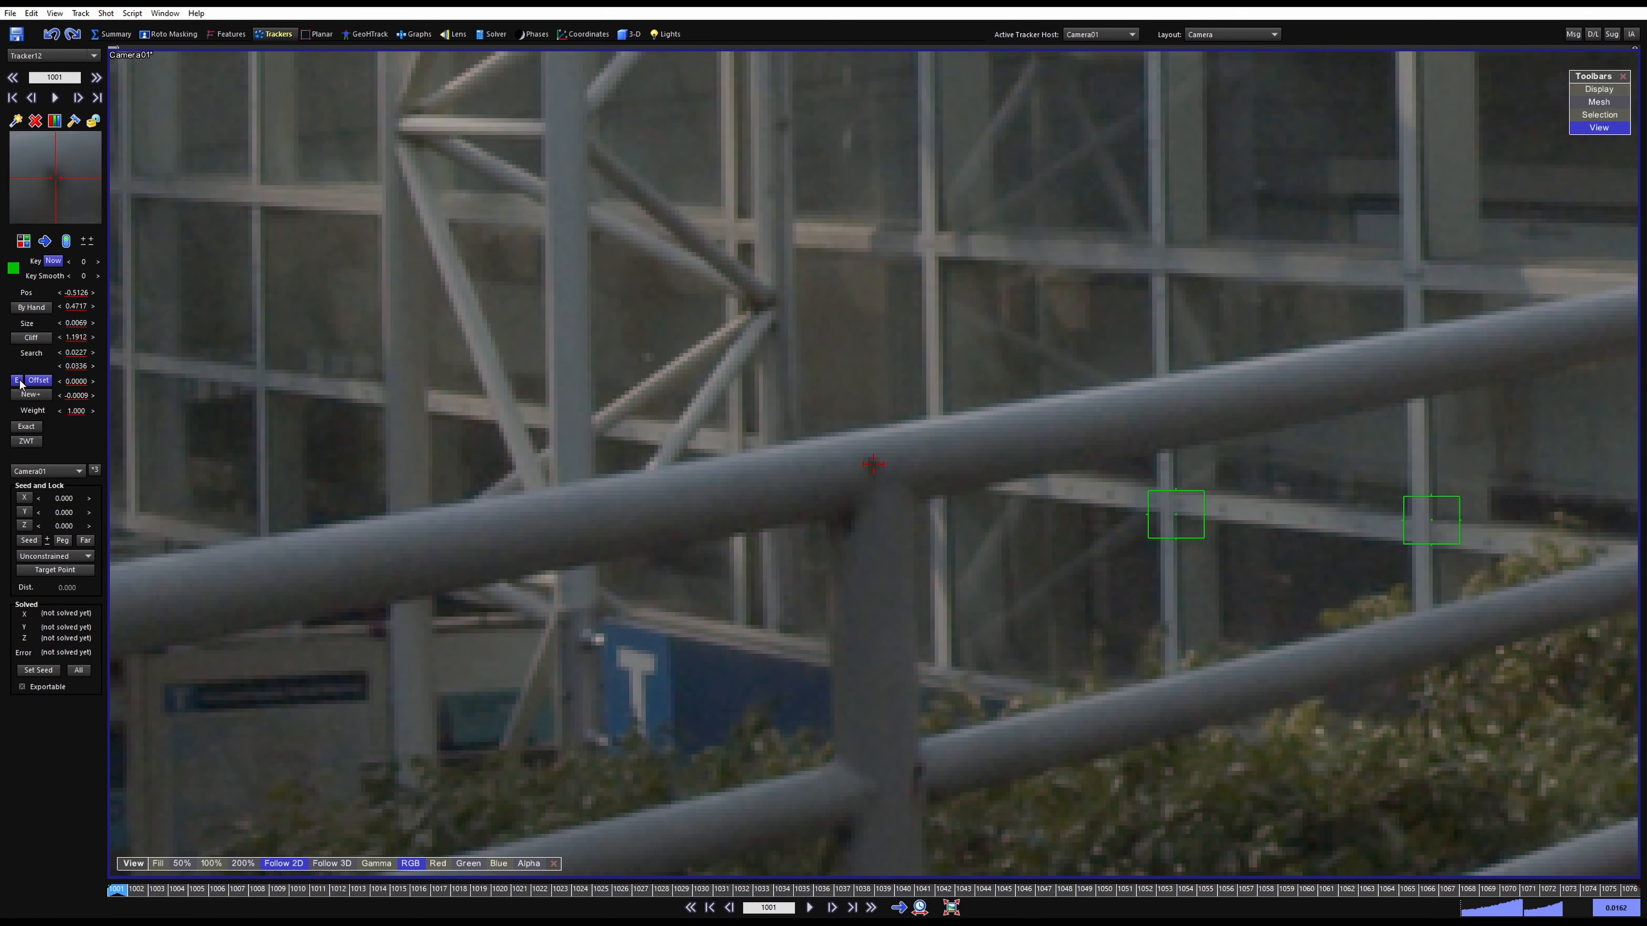
pyautogui.moveTo(871, 471); pyautogui.dragTo(870, 468)
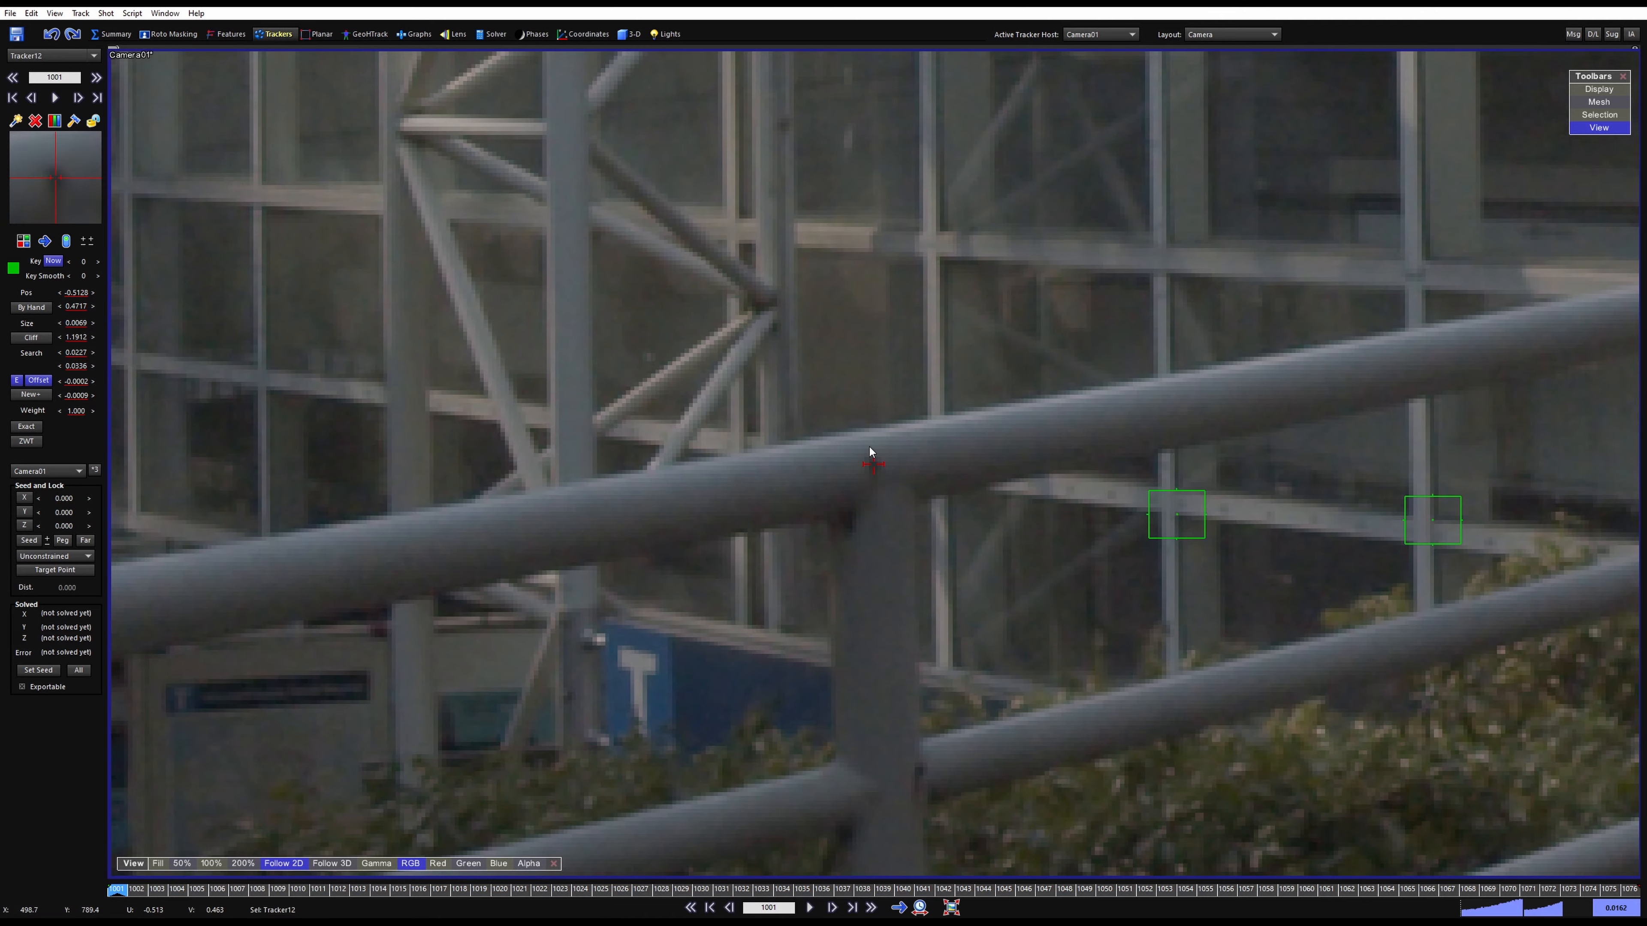
# Play the shot forward to frame 1059 and move the railing tracker's offset onto the dark spot, about 0.0005, 0.0031
pyautogui.press('space')
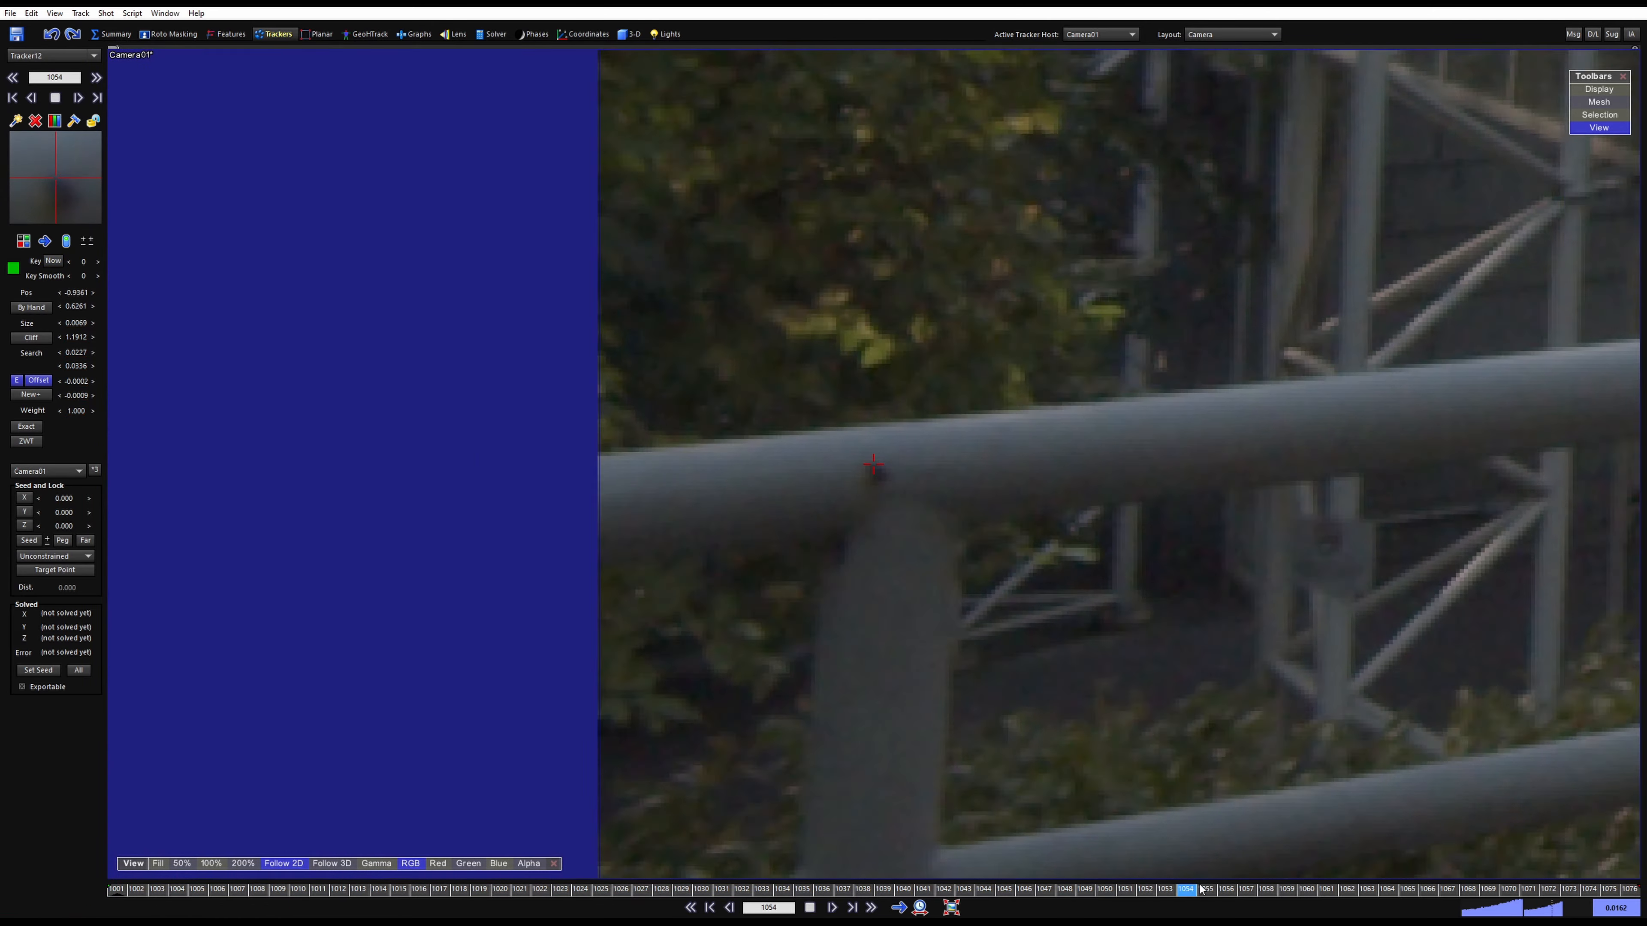
pyautogui.press('space')
pyautogui.moveTo(1225, 888); pyautogui.dragTo(1292, 889)
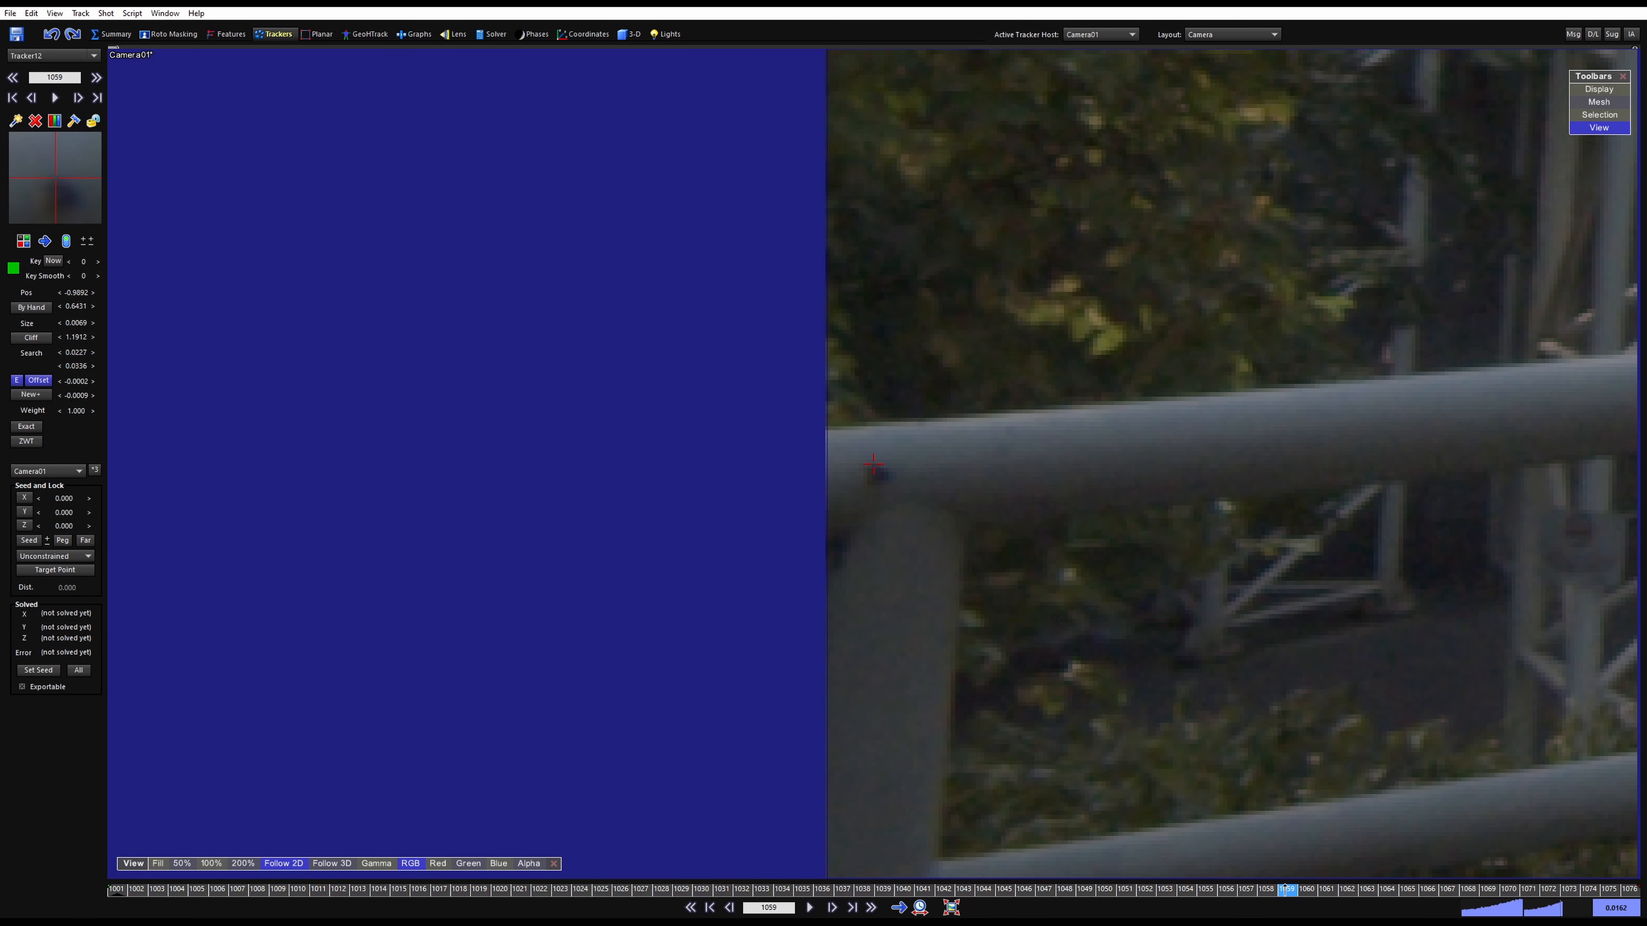
pyautogui.moveTo(877, 464); pyautogui.dragTo(889, 493)
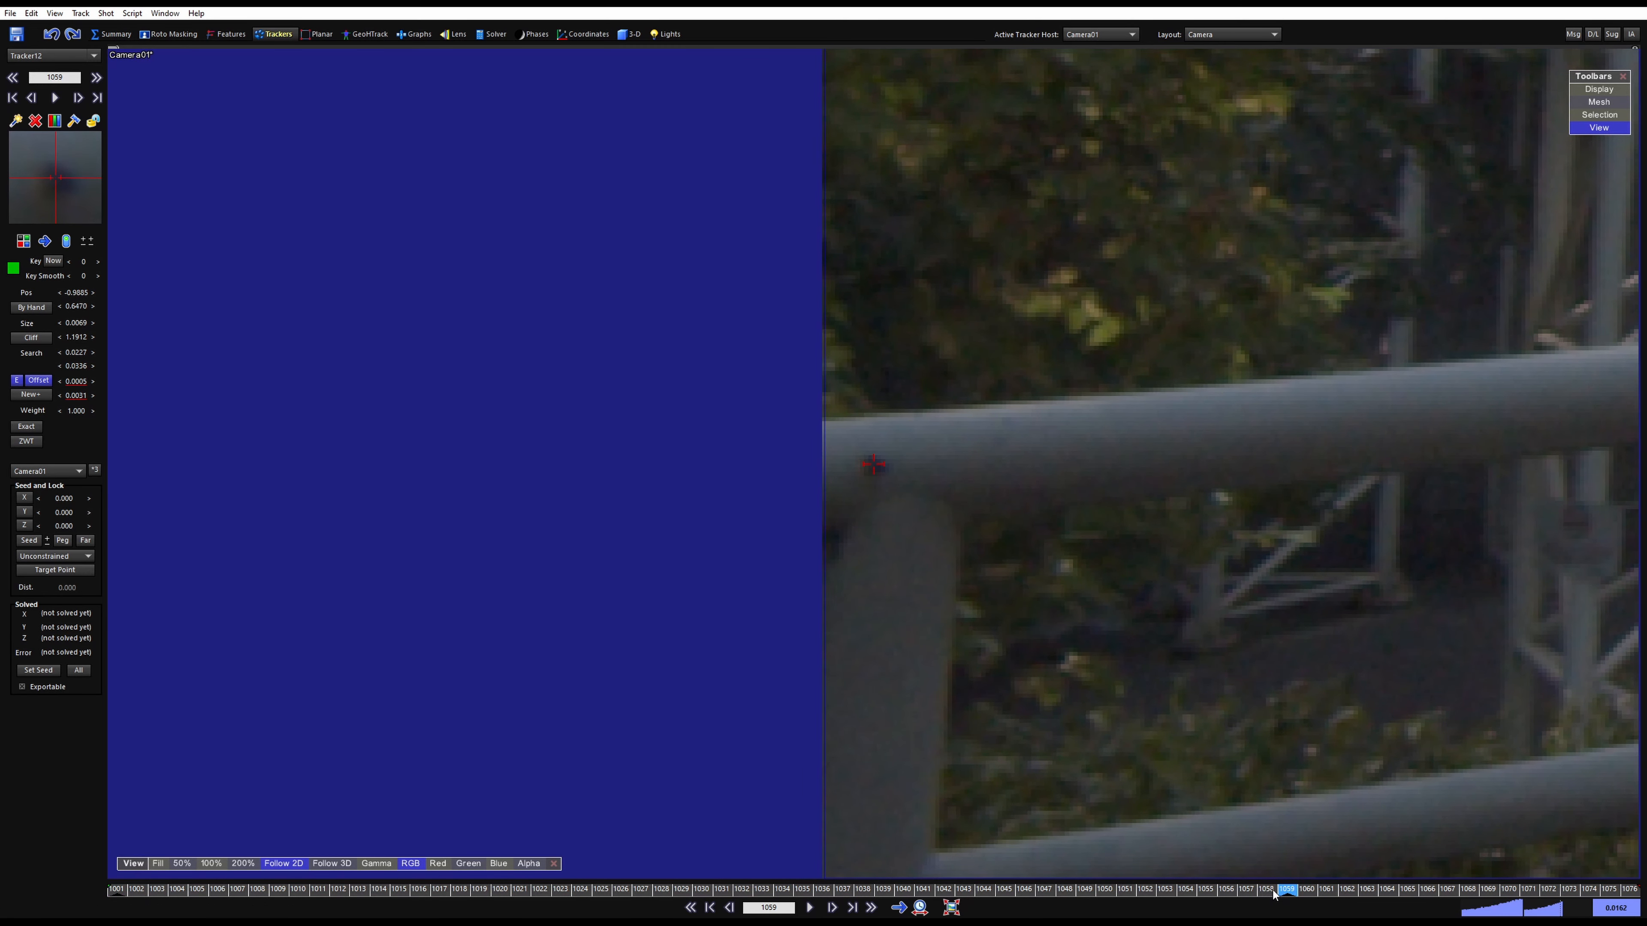
# Return to frame 1001, end the offset editing, and lock the railing tracker
pyautogui.moveTo(1287, 890); pyautogui.dragTo(116, 889)
pyautogui.click(18, 384)
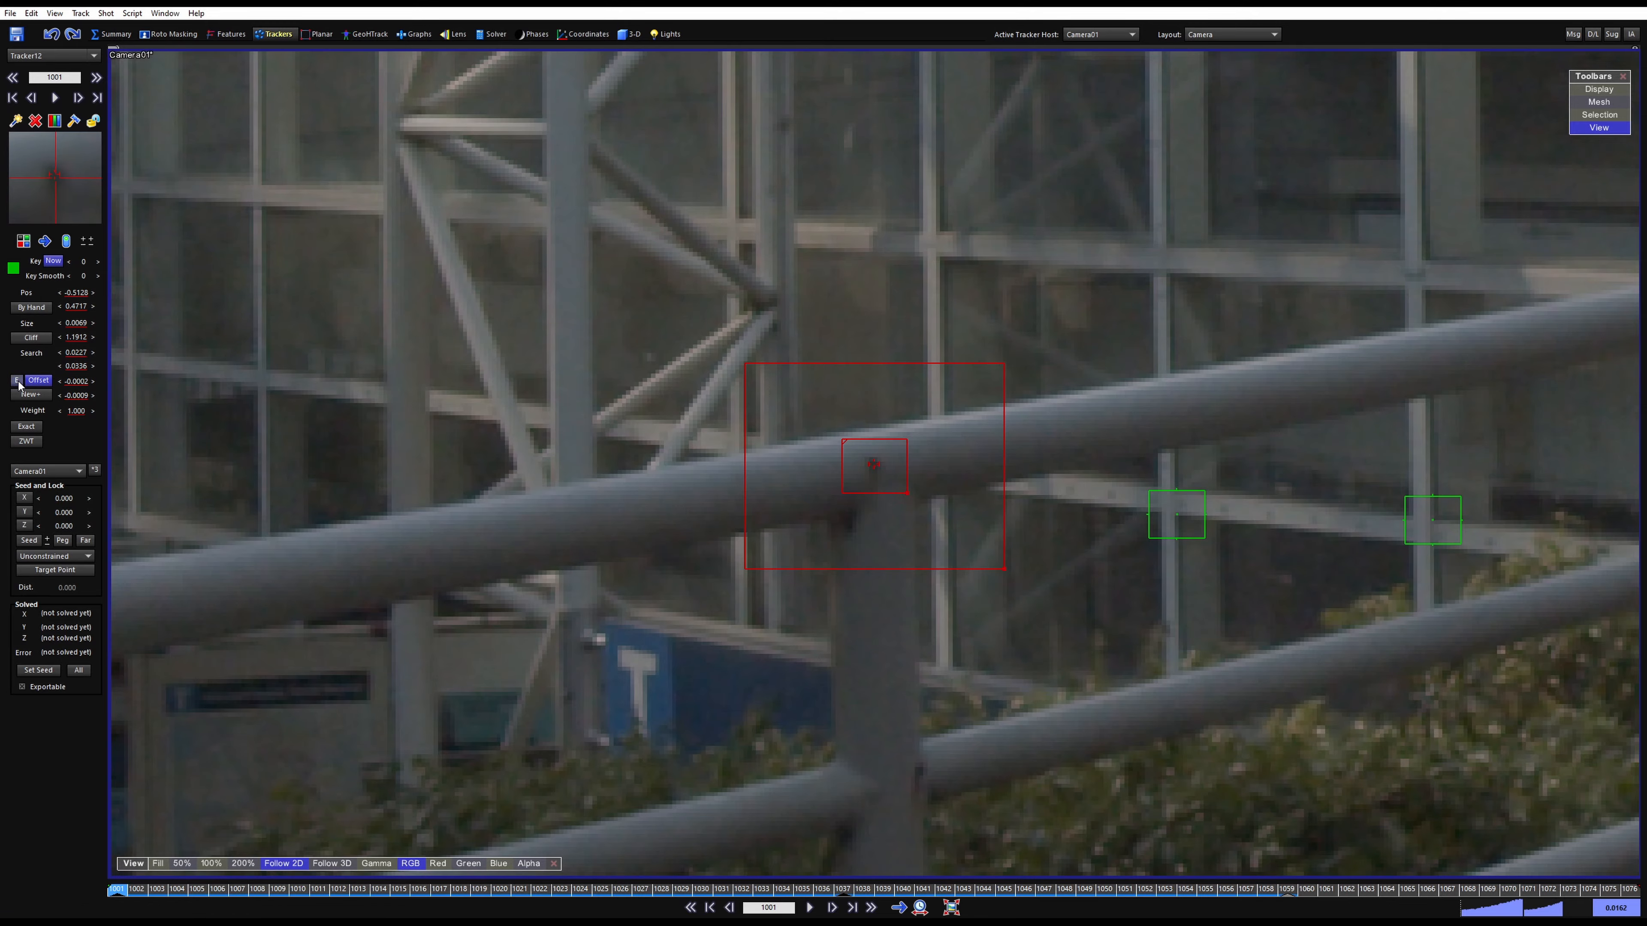
pyautogui.moveTo(220, 905); pyautogui.dragTo(116, 889)
pyautogui.click(93, 121)
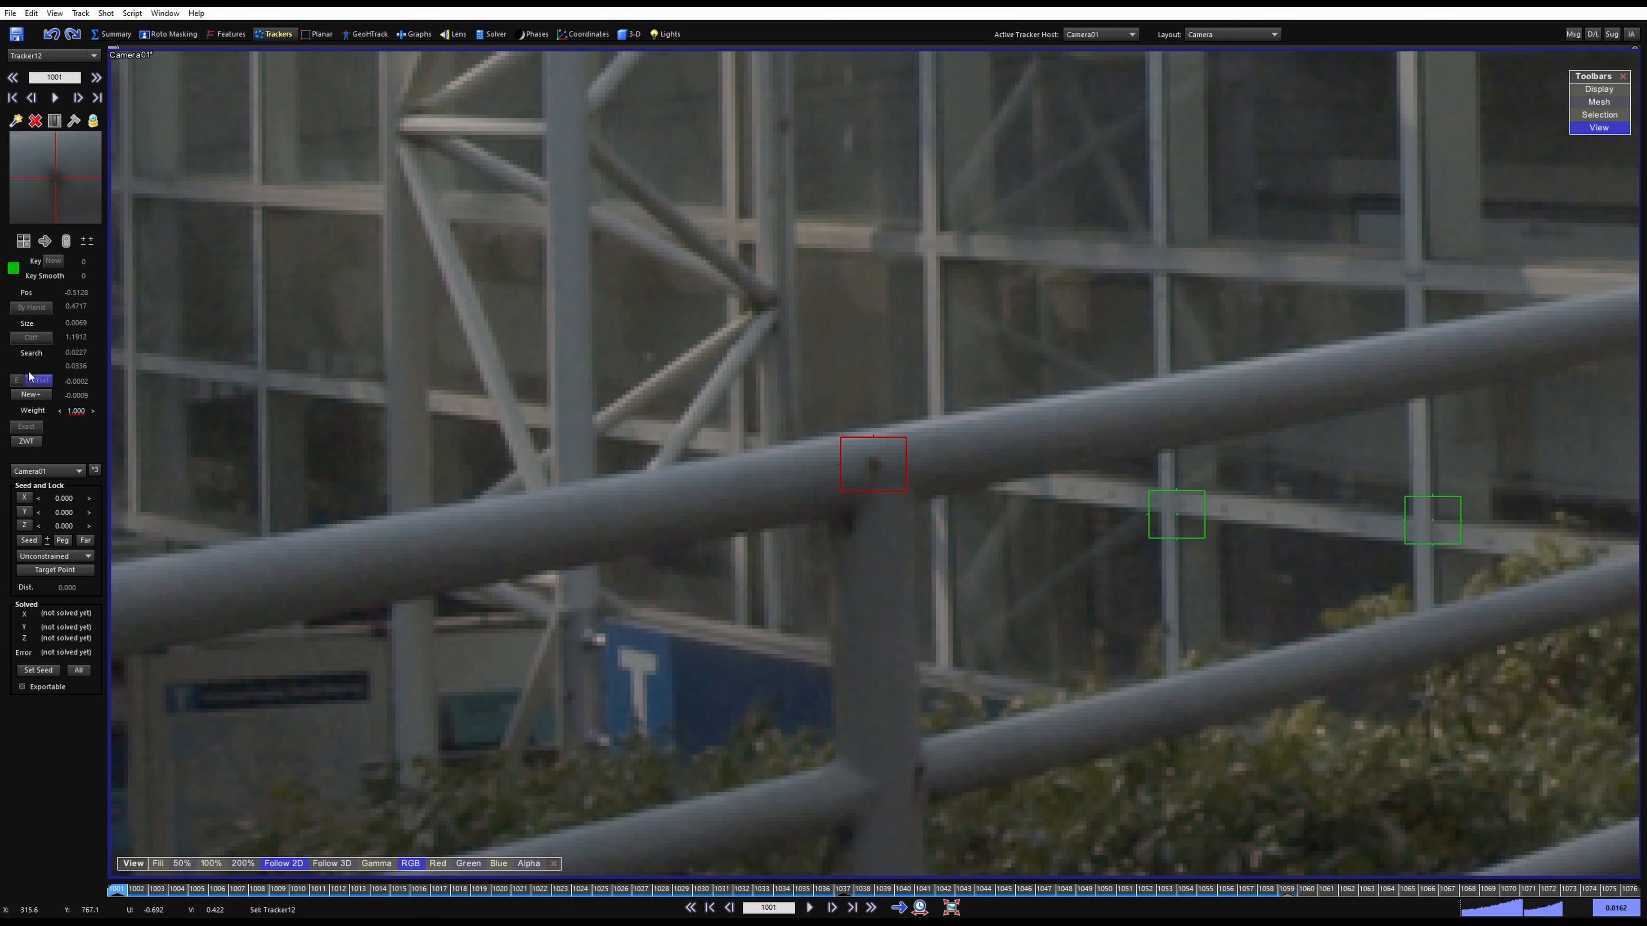
pyautogui.scroll(-2, 940, 545)
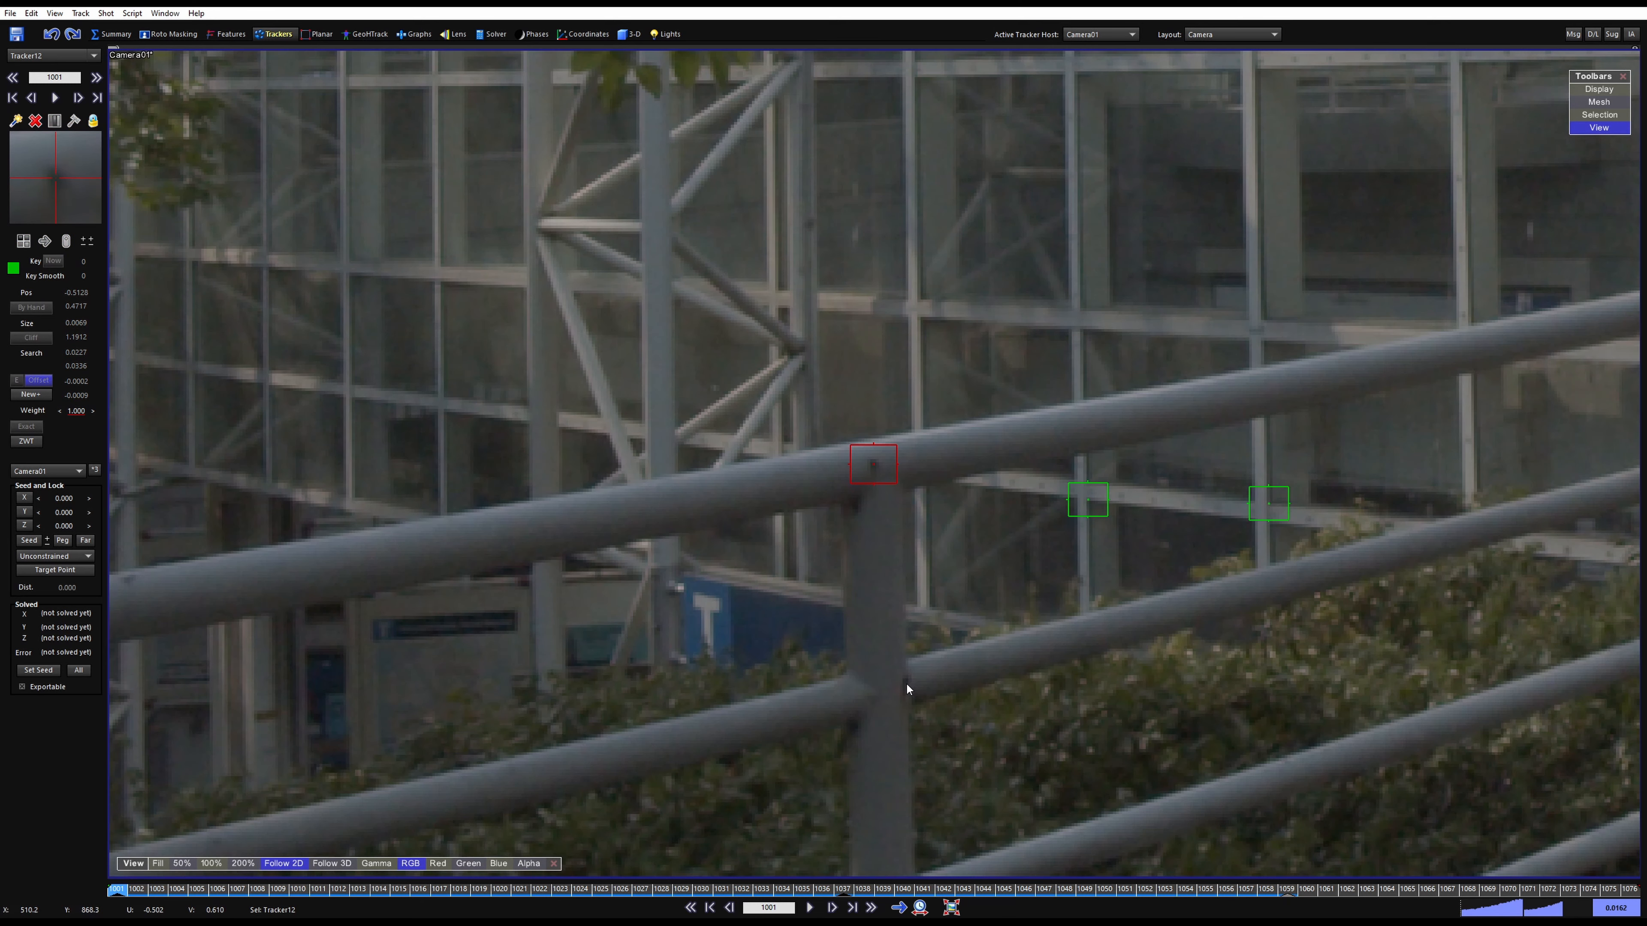
pyautogui.click(906, 682)
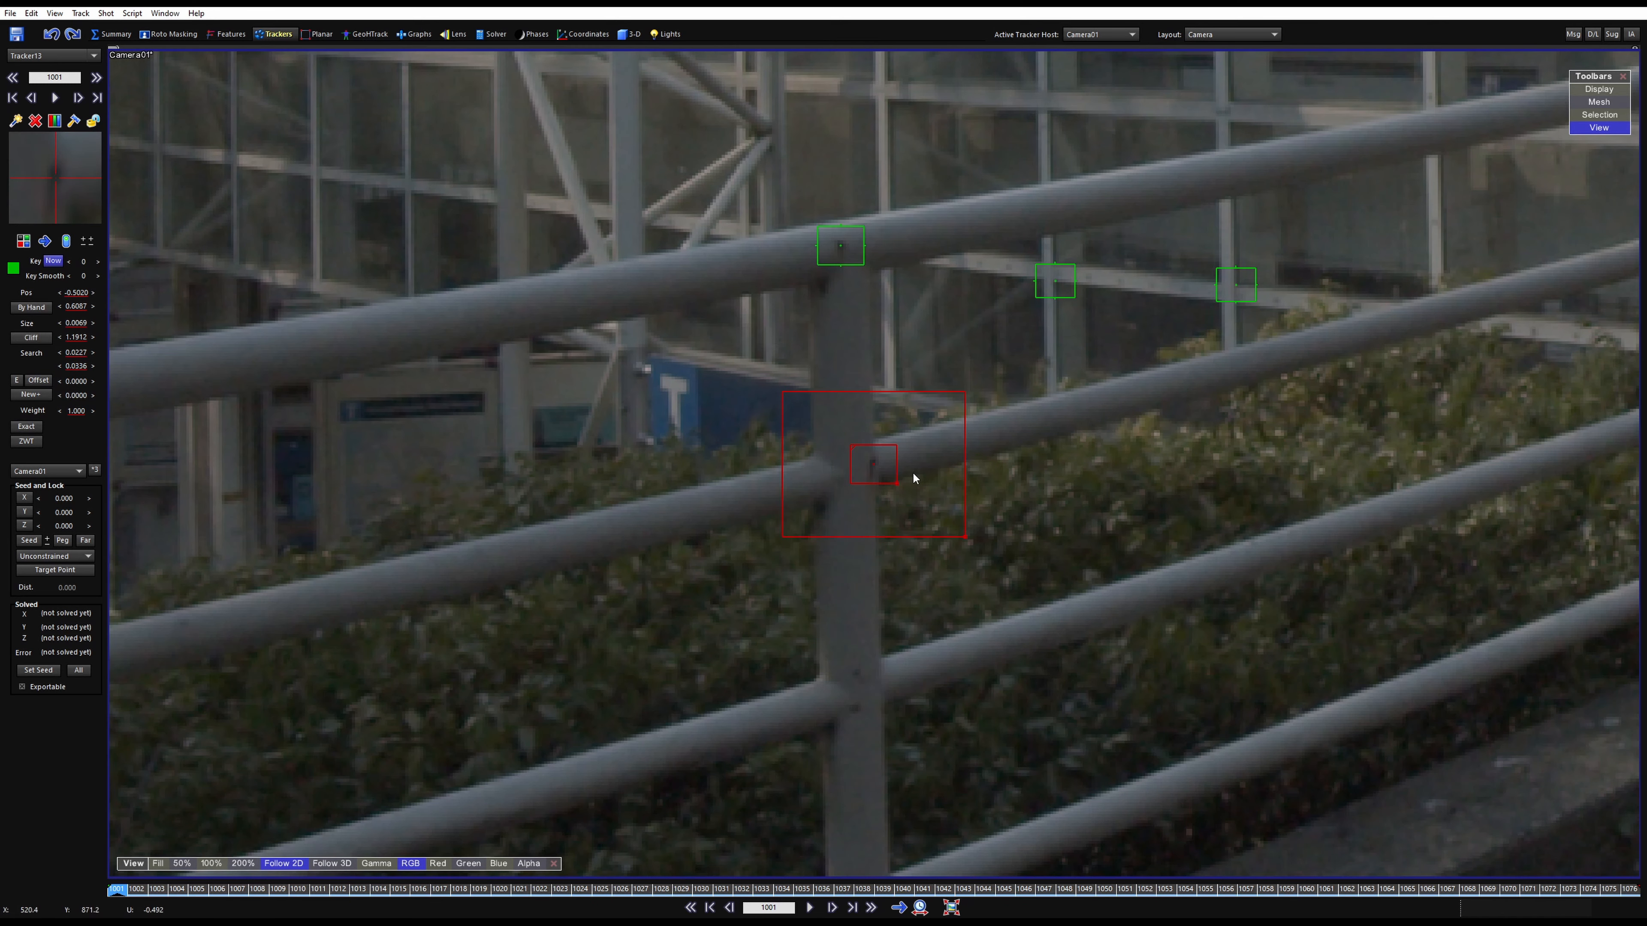
pyautogui.moveTo(58, 182)
pyautogui.mouseDown()
pyautogui.moveTo(44, 171)
pyautogui.moveTo(57, 183)
pyautogui.mouseUp()
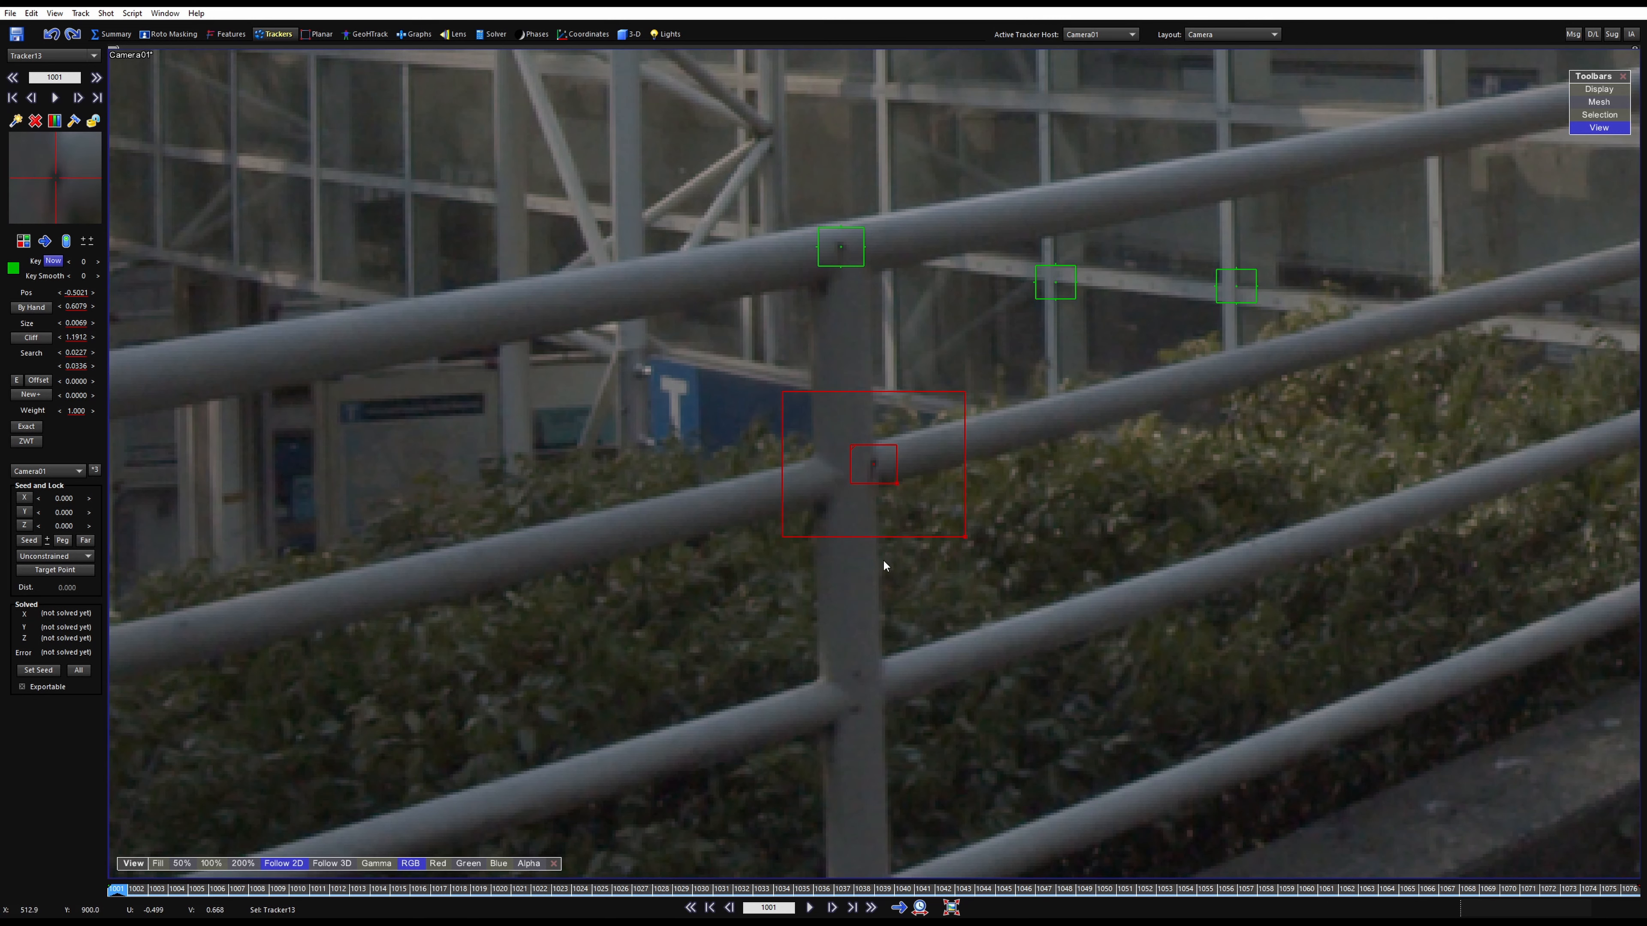
pyautogui.click(905, 472)
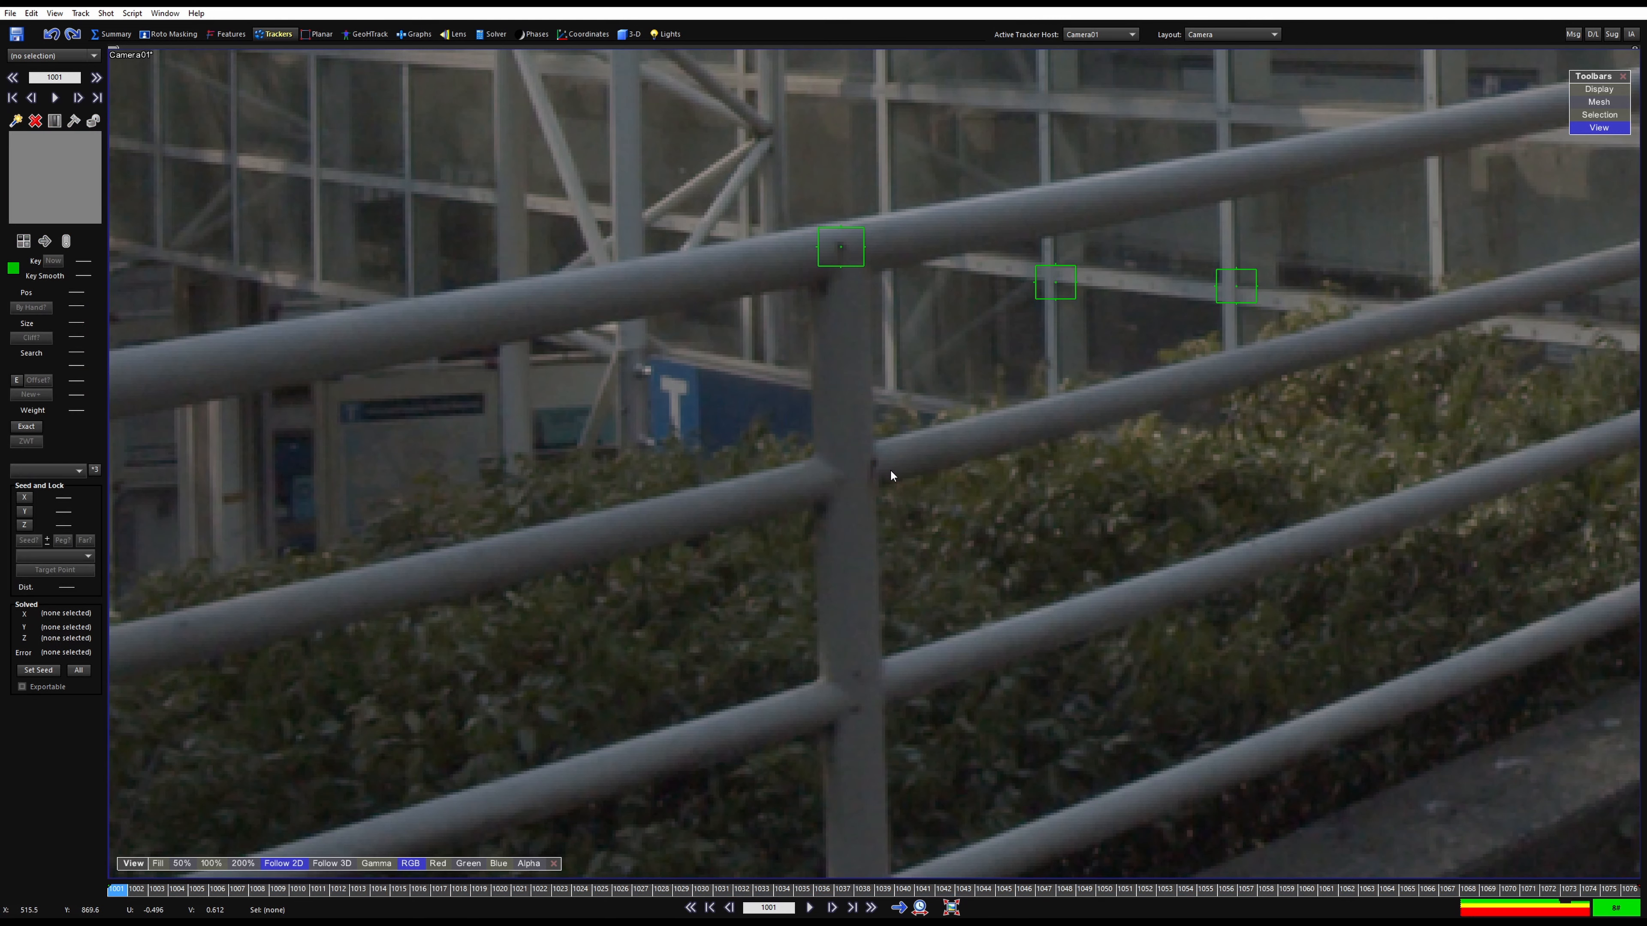
# Examine the full image and scrub the early frames for further features to track, returning to frame 1001
pyautogui.scroll(-3, 798, 415)
pyautogui.scroll(-3, 967, 459)
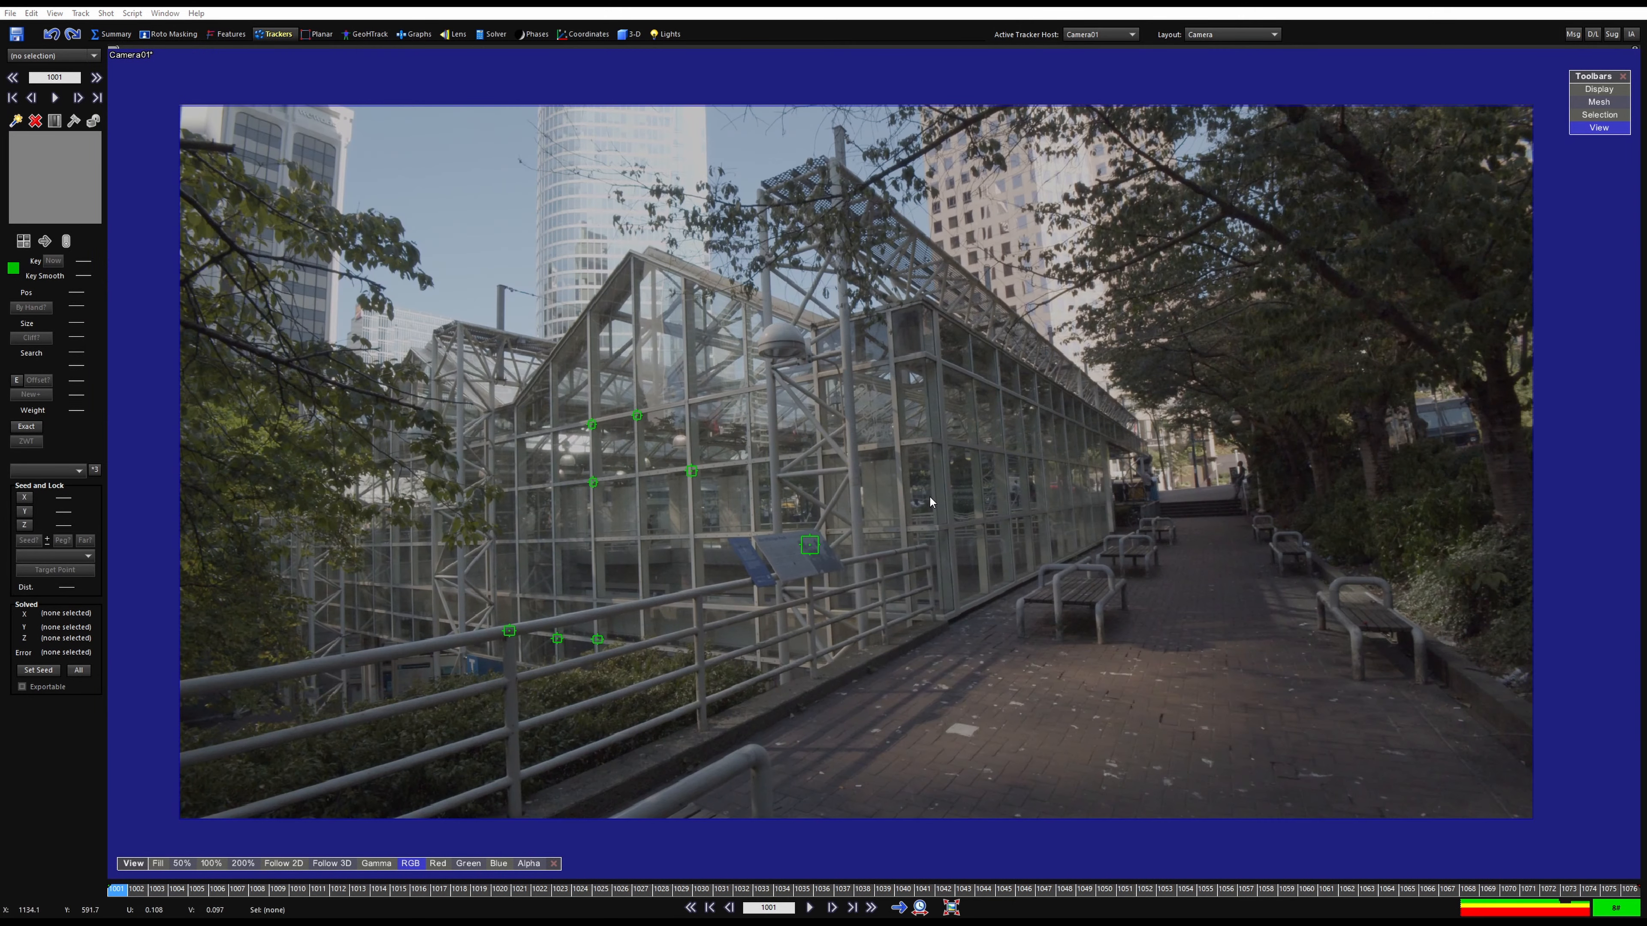
pyautogui.moveTo(374, 892); pyautogui.dragTo(159, 894)
pyautogui.moveTo(186, 798); pyautogui.dragTo(118, 756)
pyautogui.scroll(1, 826, 628)
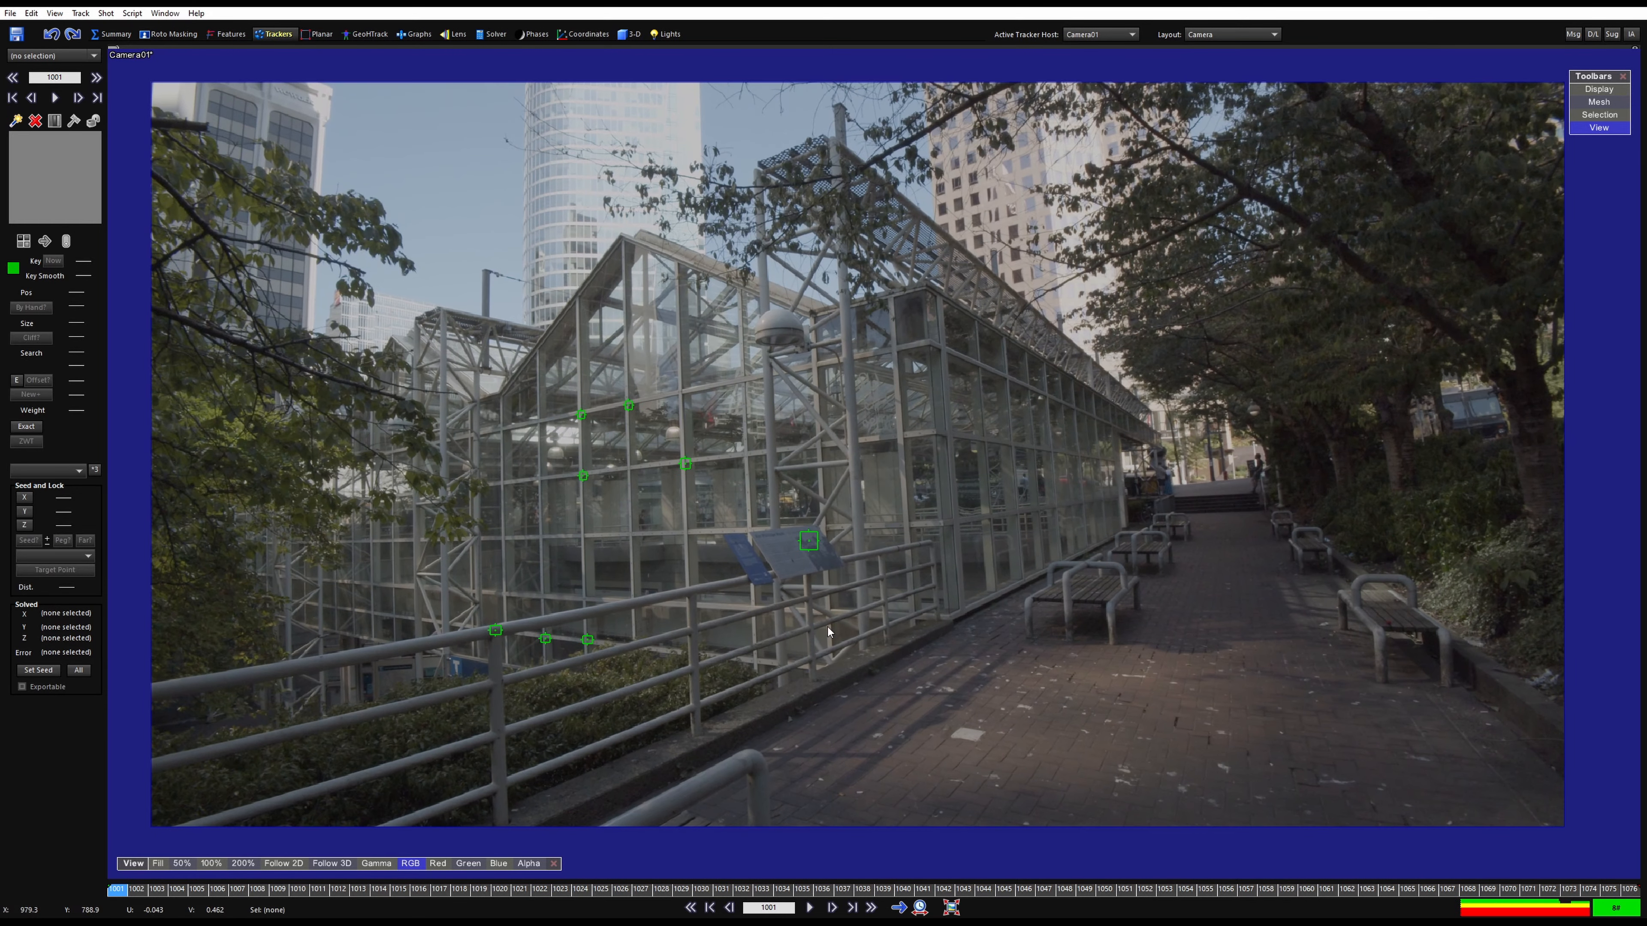
pyautogui.moveTo(850, 750); pyautogui.dragTo(962, 751)
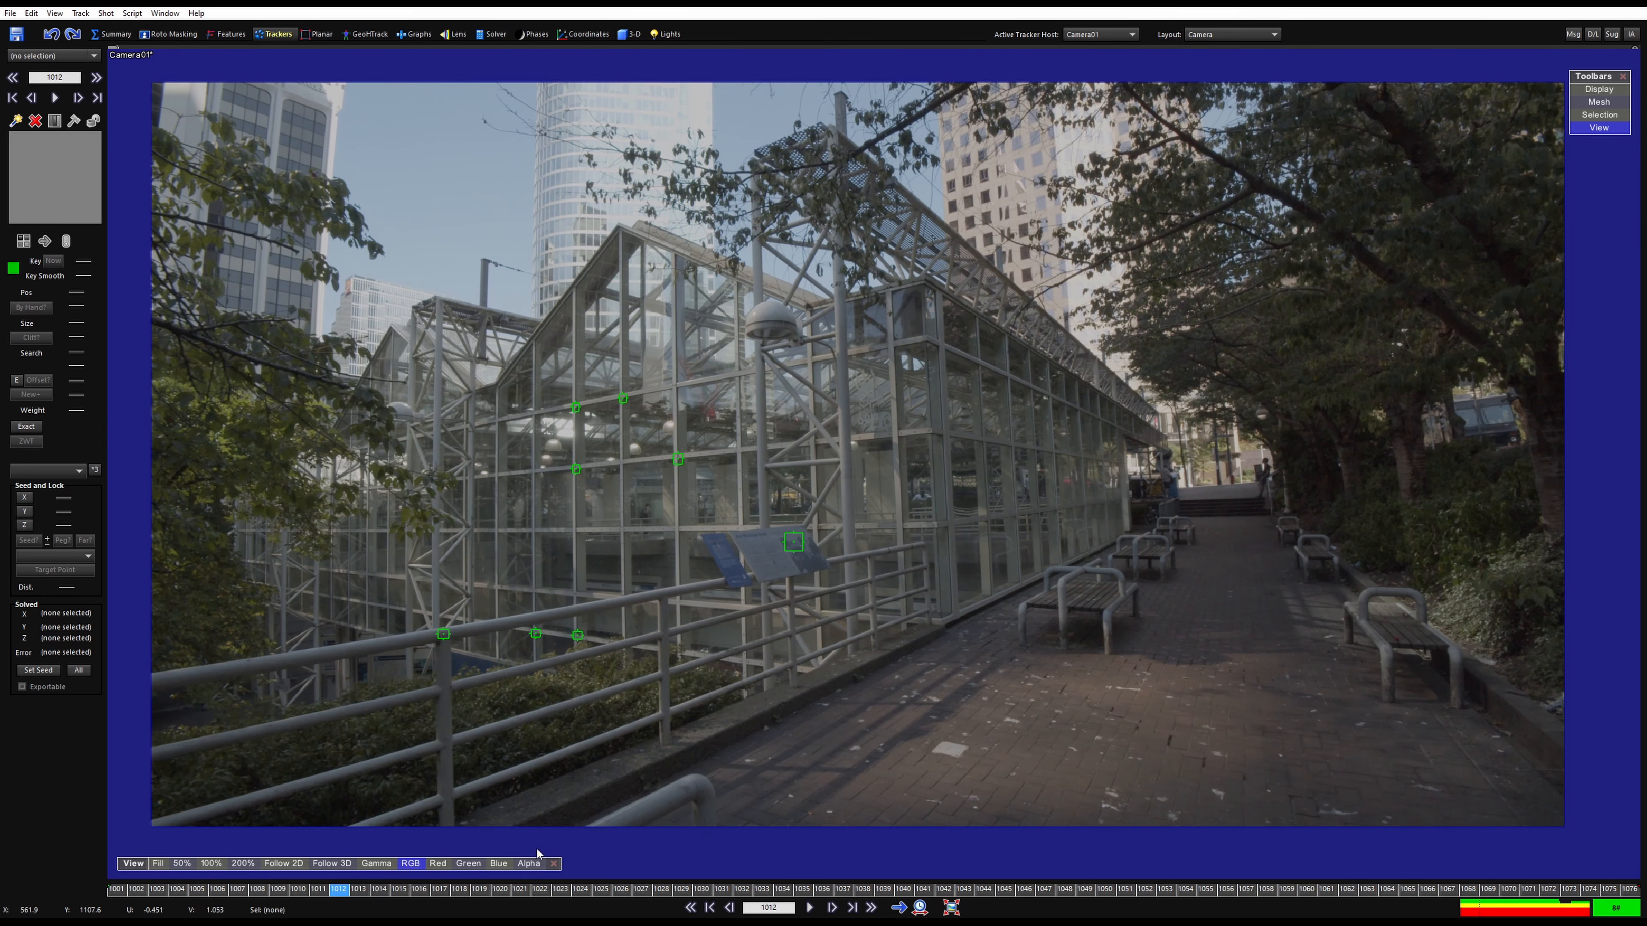
pyautogui.moveTo(512, 890); pyautogui.dragTo(4, 740)
# Create a tracker of size 0.0069 at frame 1001, centred on the small white speck on the pavement in front of the nearest bench
pyautogui.scroll(2, 1264, 680)
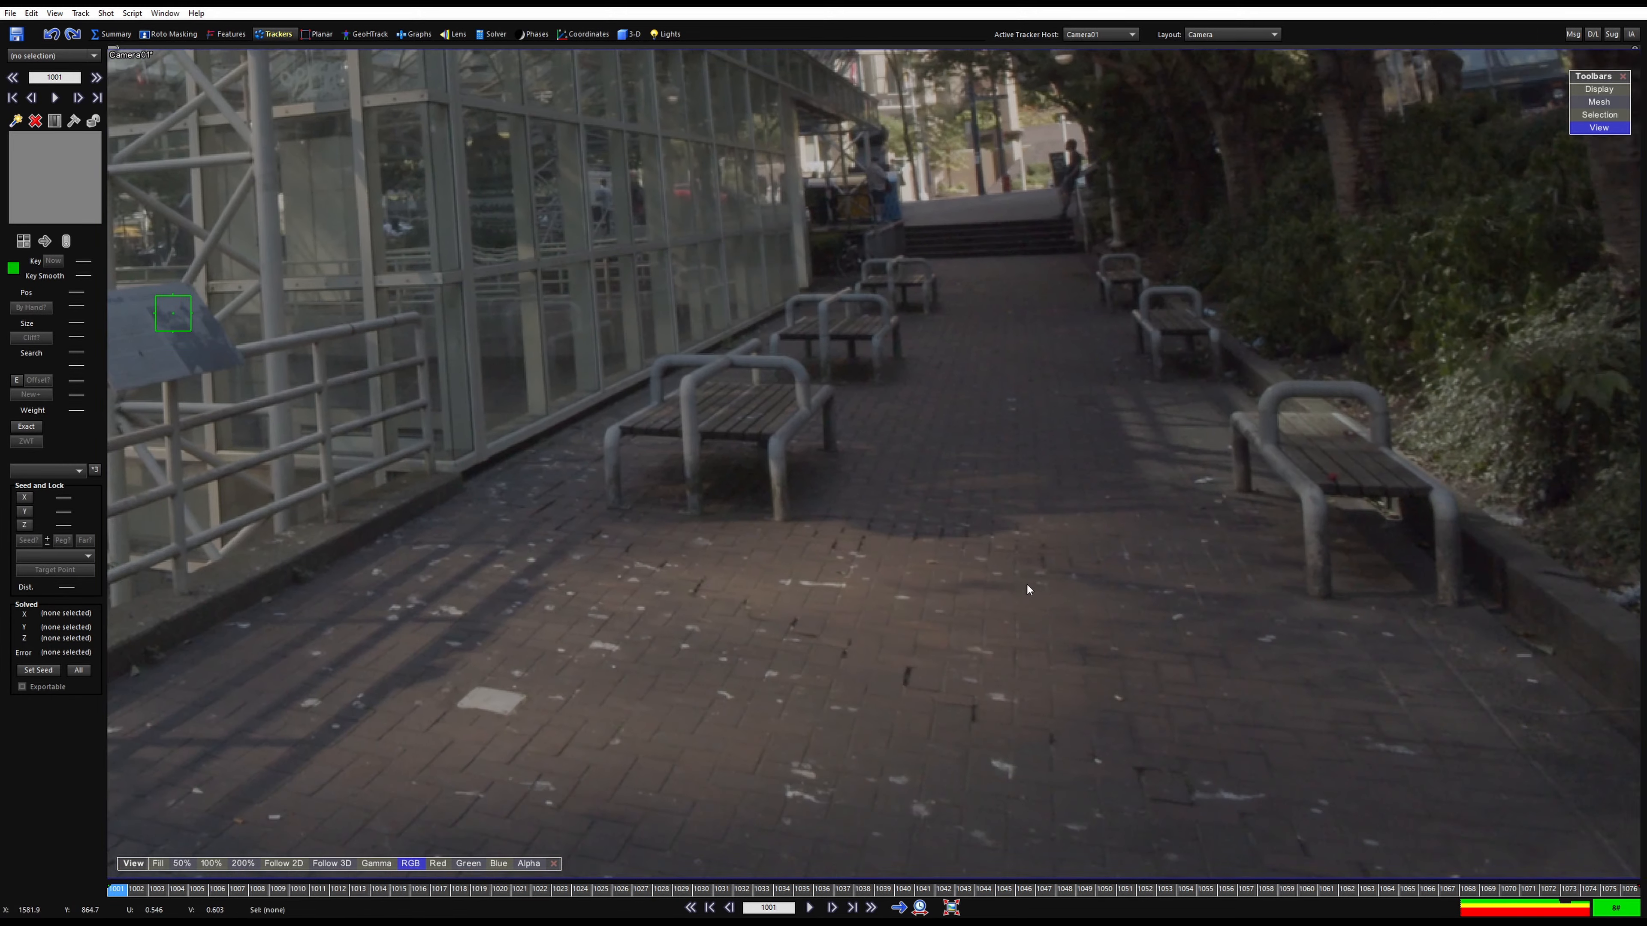
pyautogui.moveTo(1027, 583); pyautogui.dragTo(978, 563, button='middle')
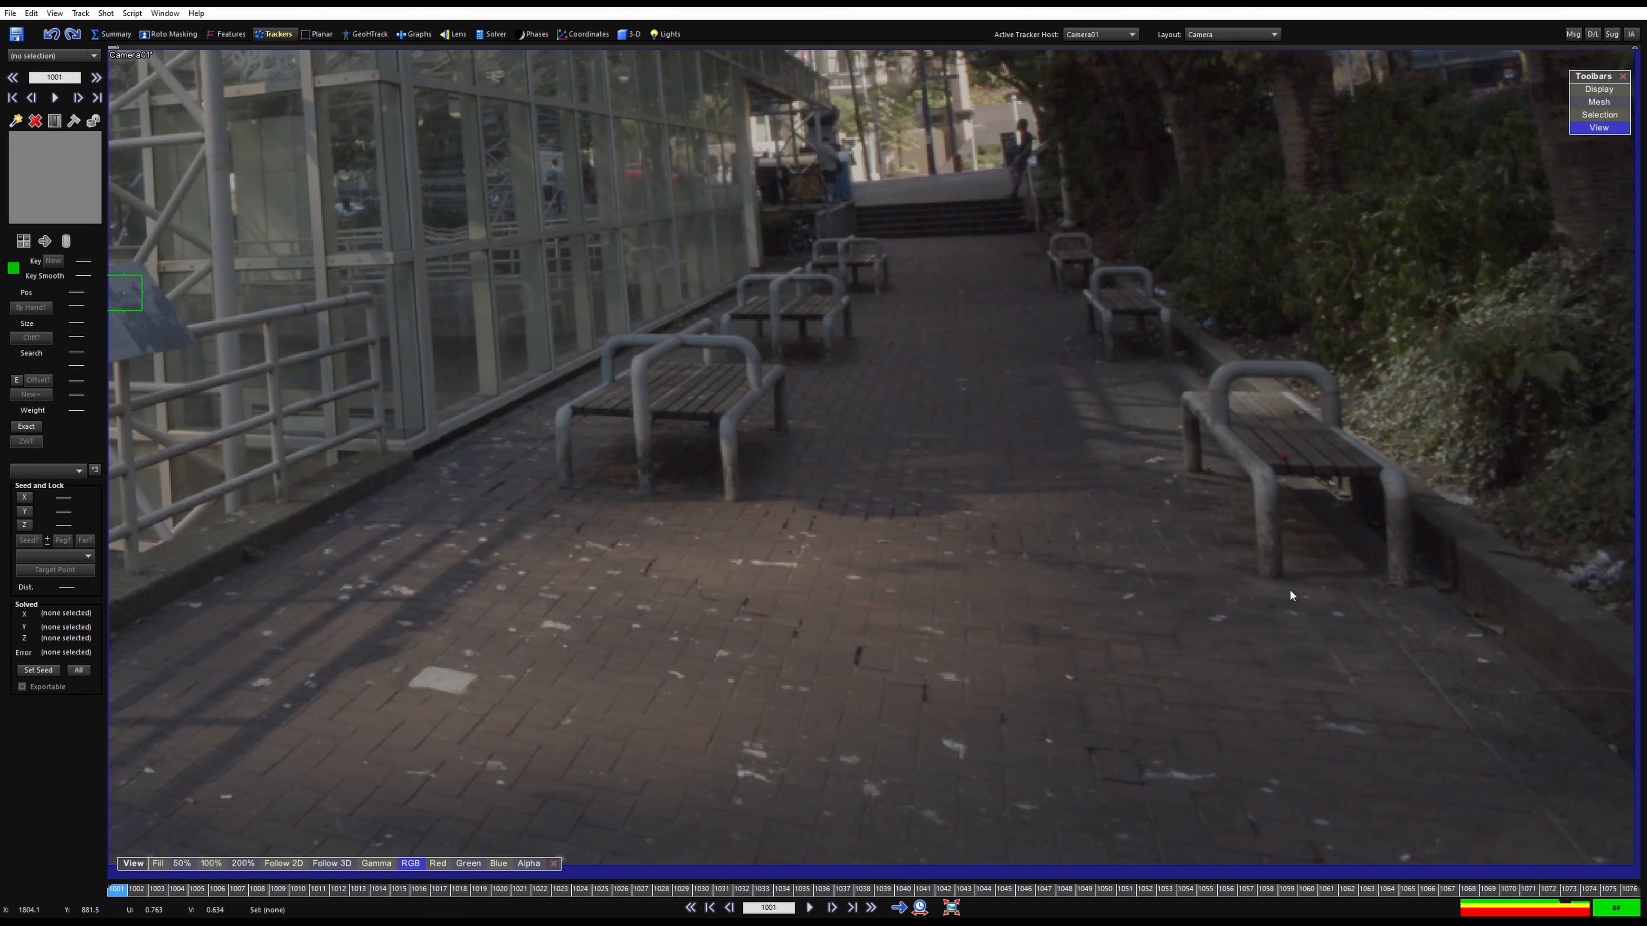
pyautogui.scroll(1, 518, 532)
pyautogui.moveTo(512, 535); pyautogui.dragTo(769, 505, button='middle')
pyautogui.scroll(4, 770, 505)
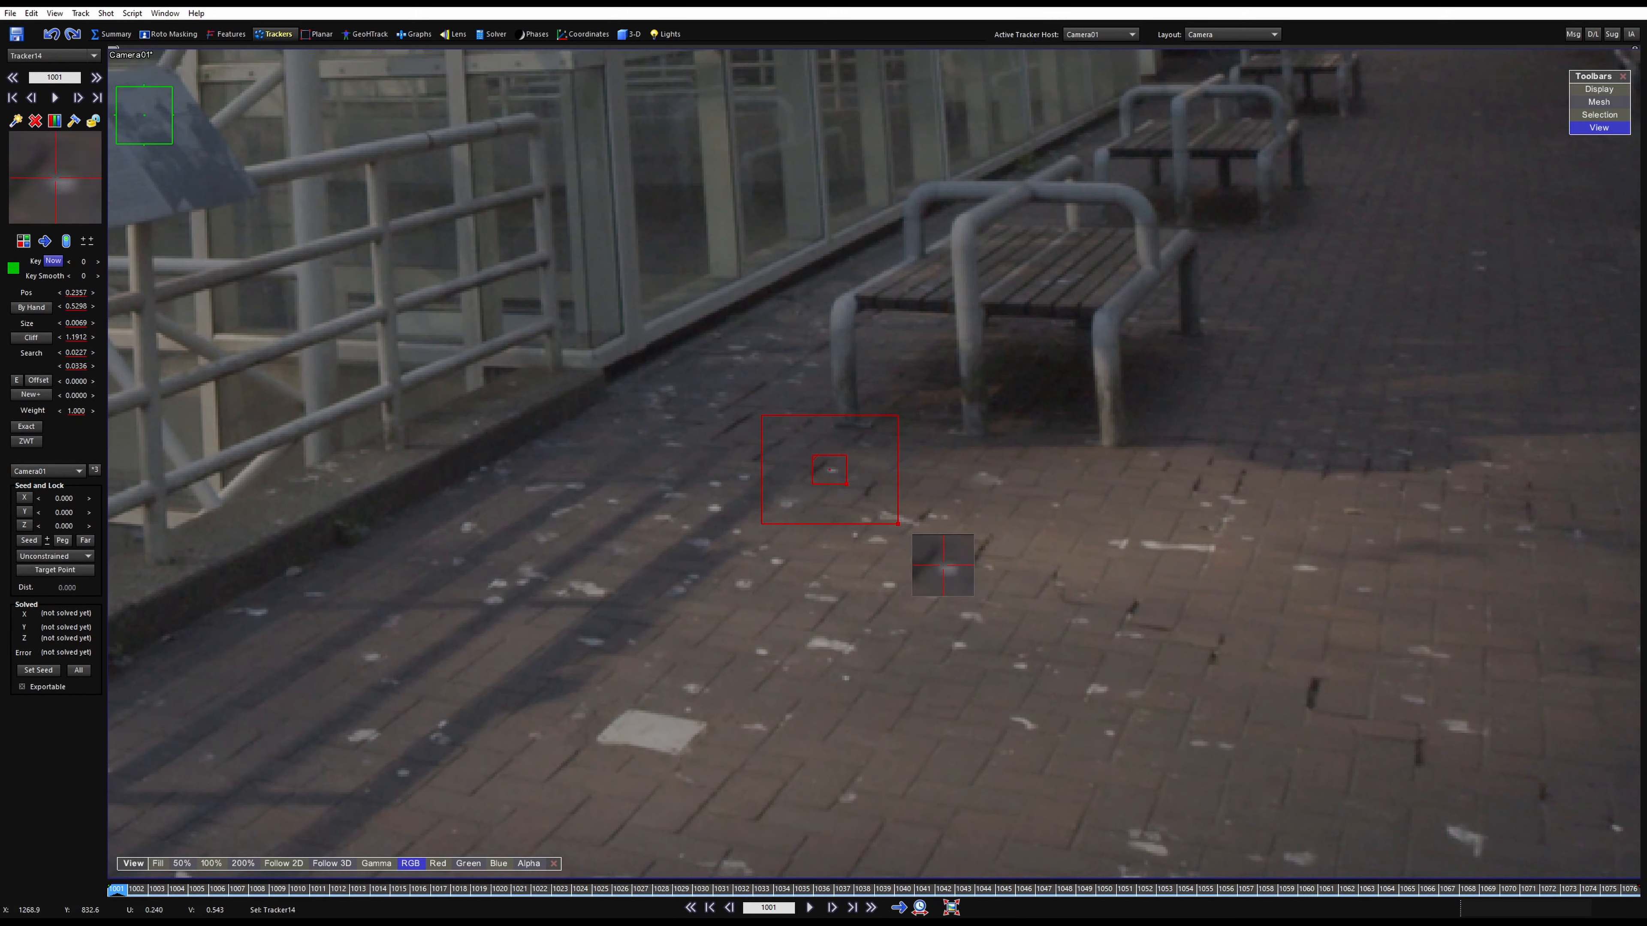
pyautogui.scroll(2, 822, 511)
pyautogui.press('5')
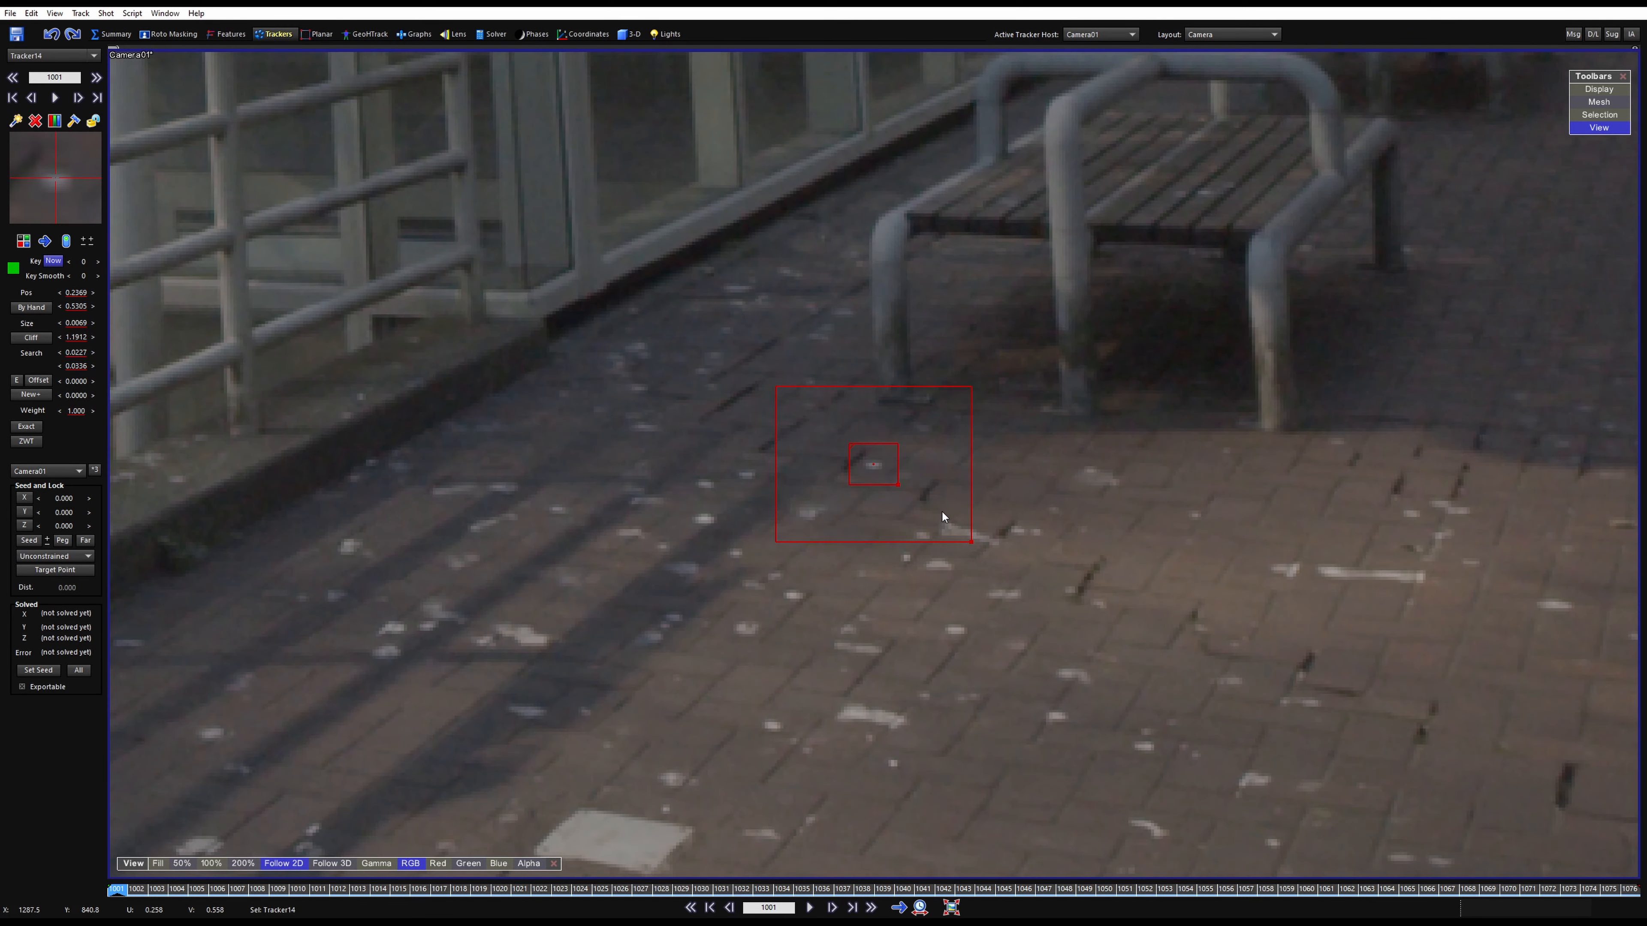
# Track the pavement speck forward frame by frame to frame 1076 and lock the tracker
pyautogui.press('d')
pyautogui.press('d')
pyautogui.press('d')
pyautogui.press('d')
pyautogui.press('d')
pyautogui.press('d')
pyautogui.press('d')
pyautogui.press('d')
pyautogui.press('d')
pyautogui.press('d')
pyautogui.press('d')
pyautogui.press('d')
pyautogui.press('d')
pyautogui.press('d')
pyautogui.press('d')
pyautogui.press('d')
pyautogui.press('d')
pyautogui.press('d')
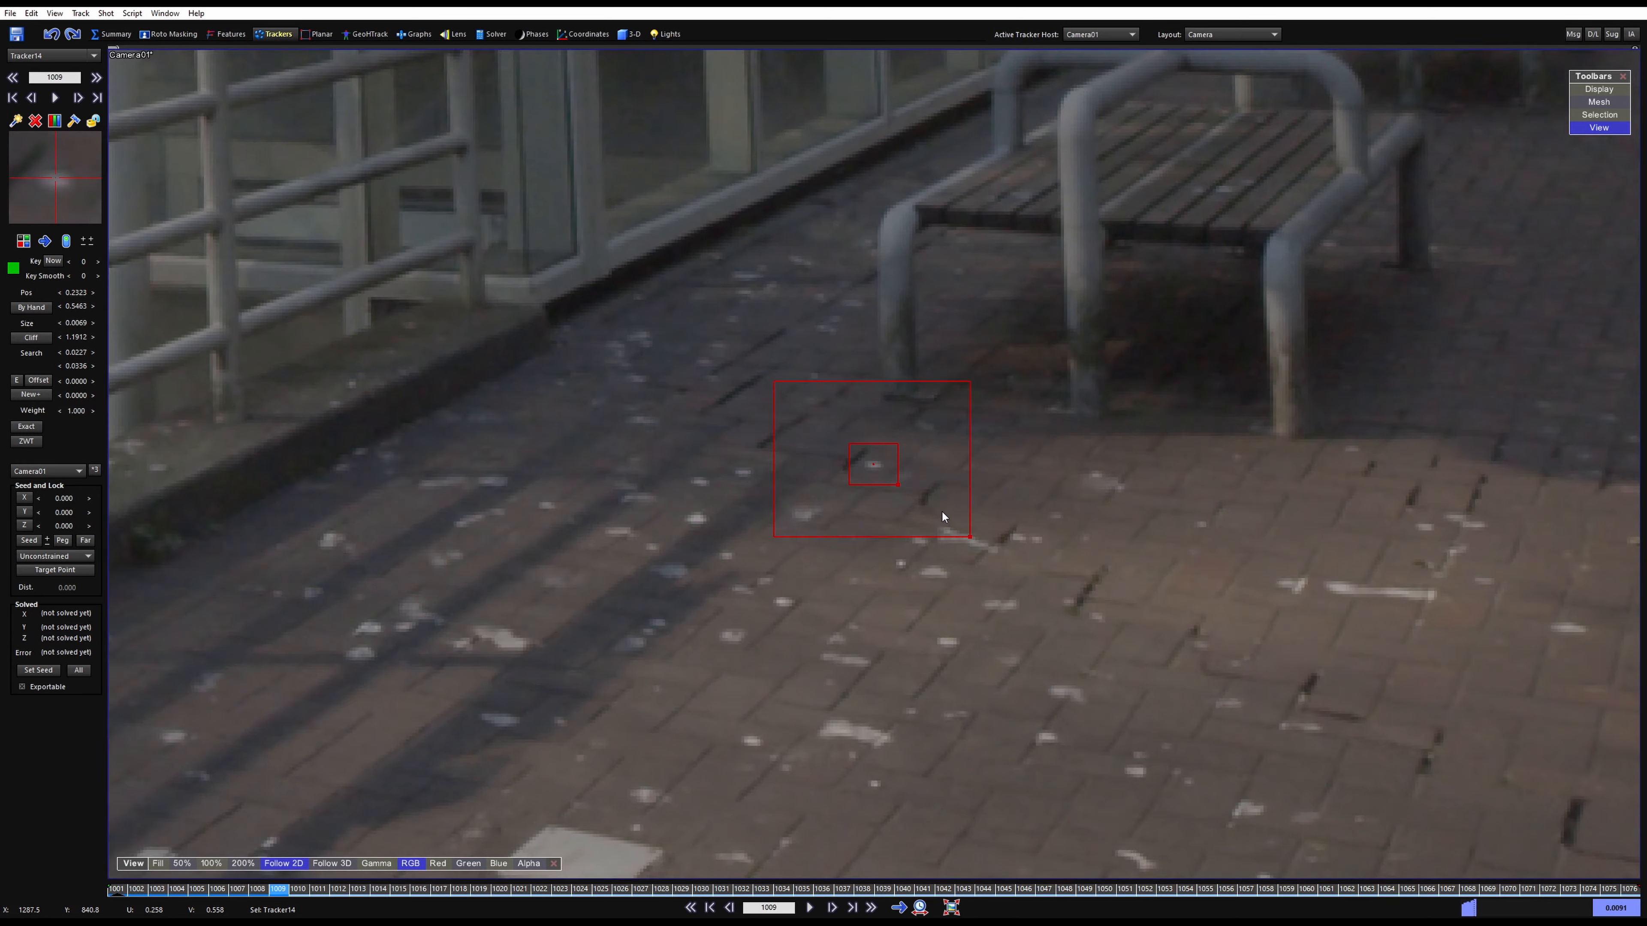
pyautogui.press('d')
pyautogui.press('d')
pyautogui.press('d')
pyautogui.press('d')
pyautogui.press('d')
pyautogui.press('d')
pyautogui.press('d')
pyautogui.press('d')
pyautogui.press('d')
pyautogui.press('d')
pyautogui.press('d')
pyautogui.press('d')
pyautogui.press('d')
pyautogui.press('d')
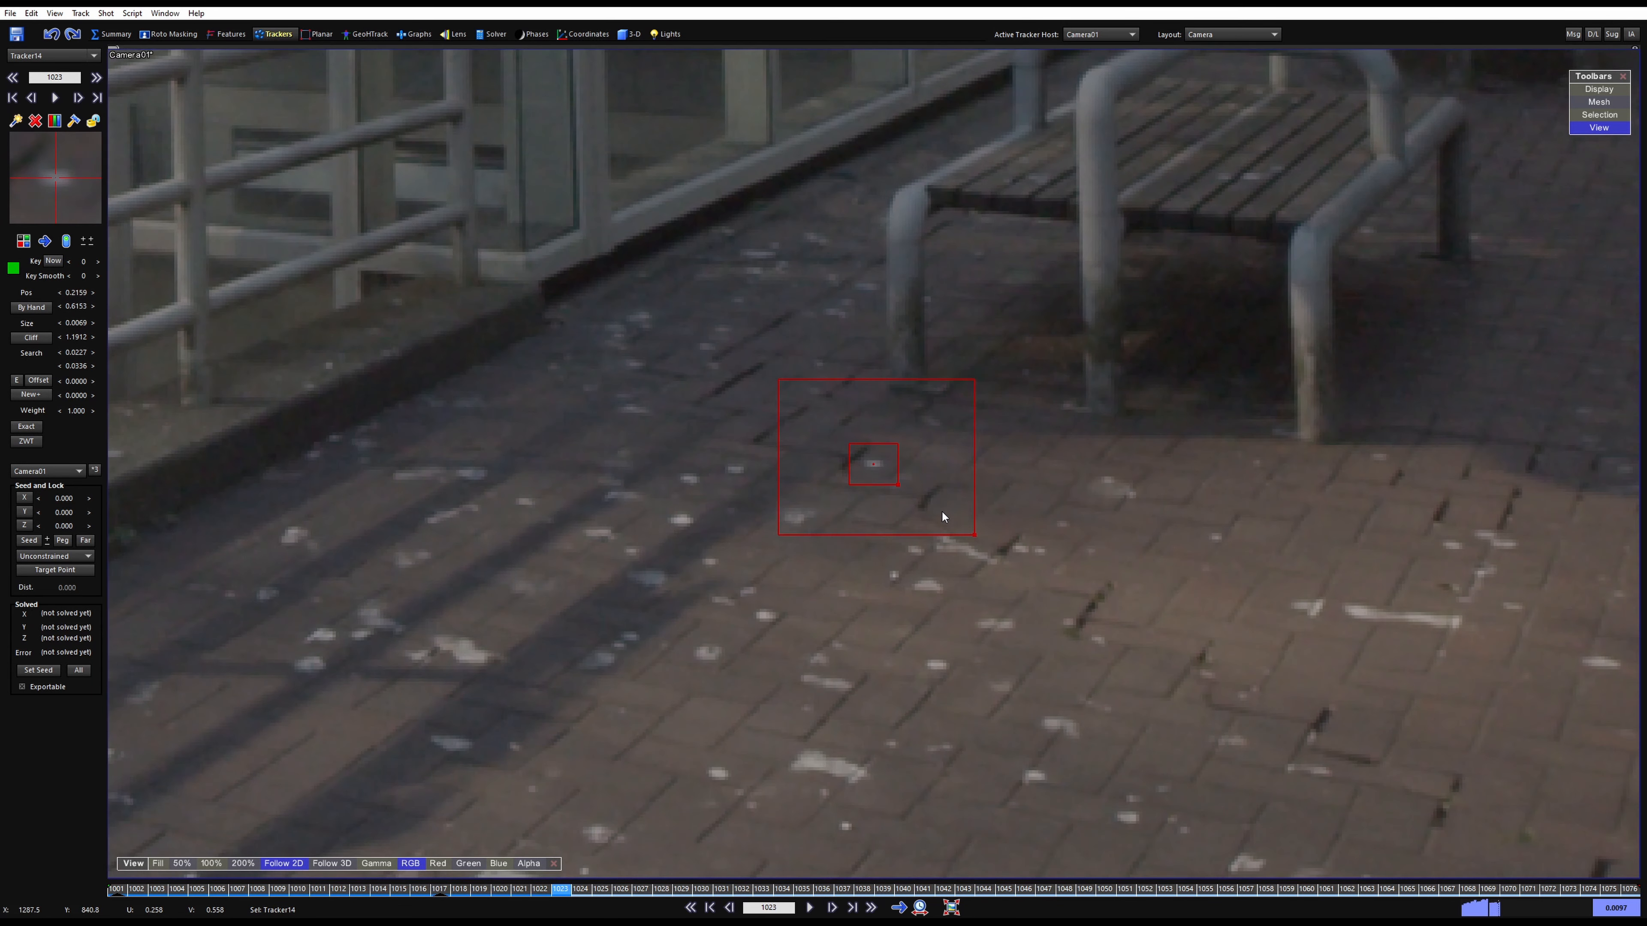
pyautogui.press('d')
pyautogui.press('d')
pyautogui.press('d')
pyautogui.press('d')
pyautogui.press('d')
pyautogui.press('d')
pyautogui.press('d')
pyautogui.press('d')
pyautogui.press('d')
pyautogui.press('d')
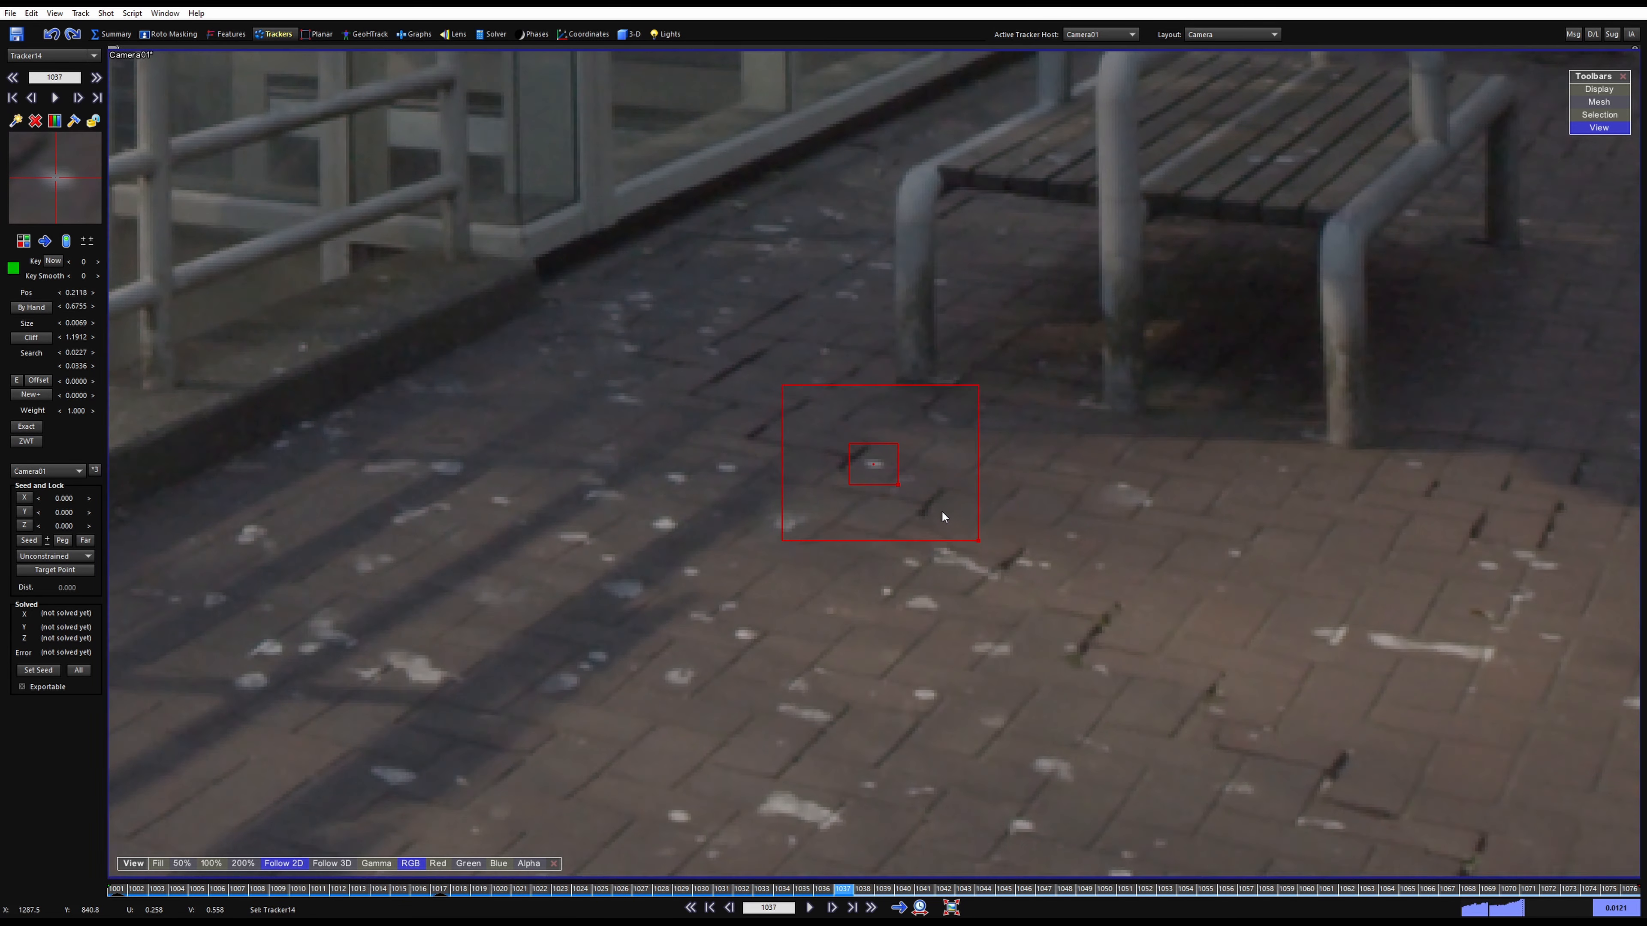
pyautogui.press('d')
pyautogui.press('d')
pyautogui.press('d')
pyautogui.press('d')
pyautogui.press('d')
pyautogui.press('d')
pyautogui.press('d')
pyautogui.press('d')
pyautogui.press('d')
pyautogui.press('d')
pyautogui.press('d')
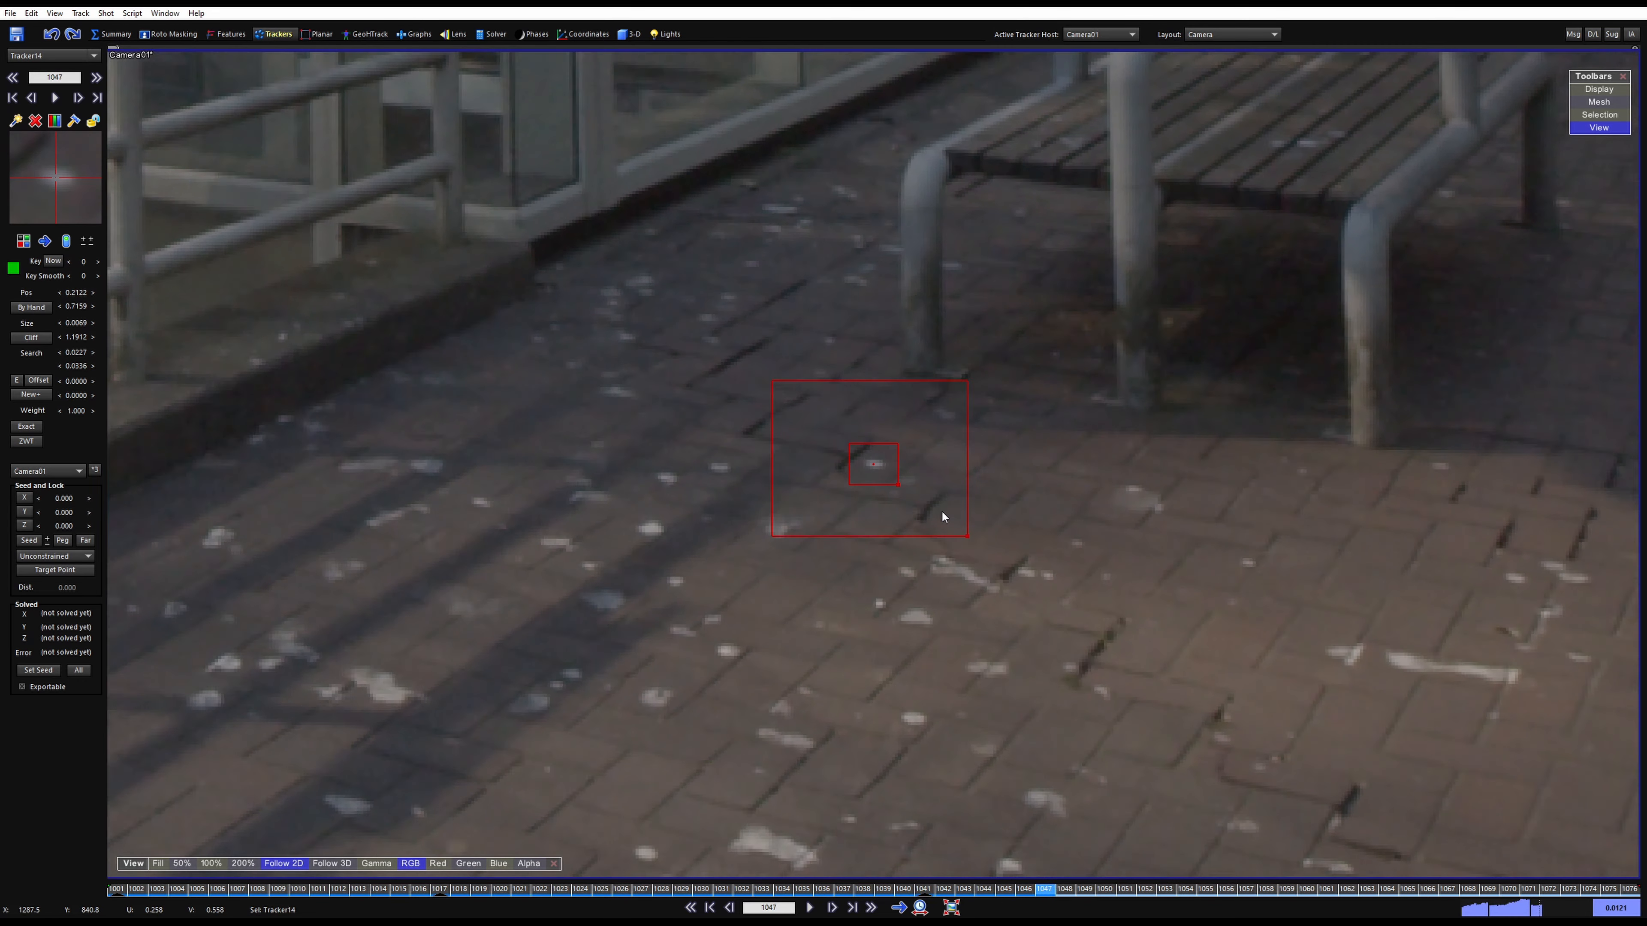
pyautogui.press('d')
pyautogui.press('d')
pyautogui.press('d')
pyautogui.press('d')
pyautogui.press('d')
pyautogui.press('d')
pyautogui.press('d')
pyautogui.press('d')
pyautogui.press('d')
pyautogui.press('d')
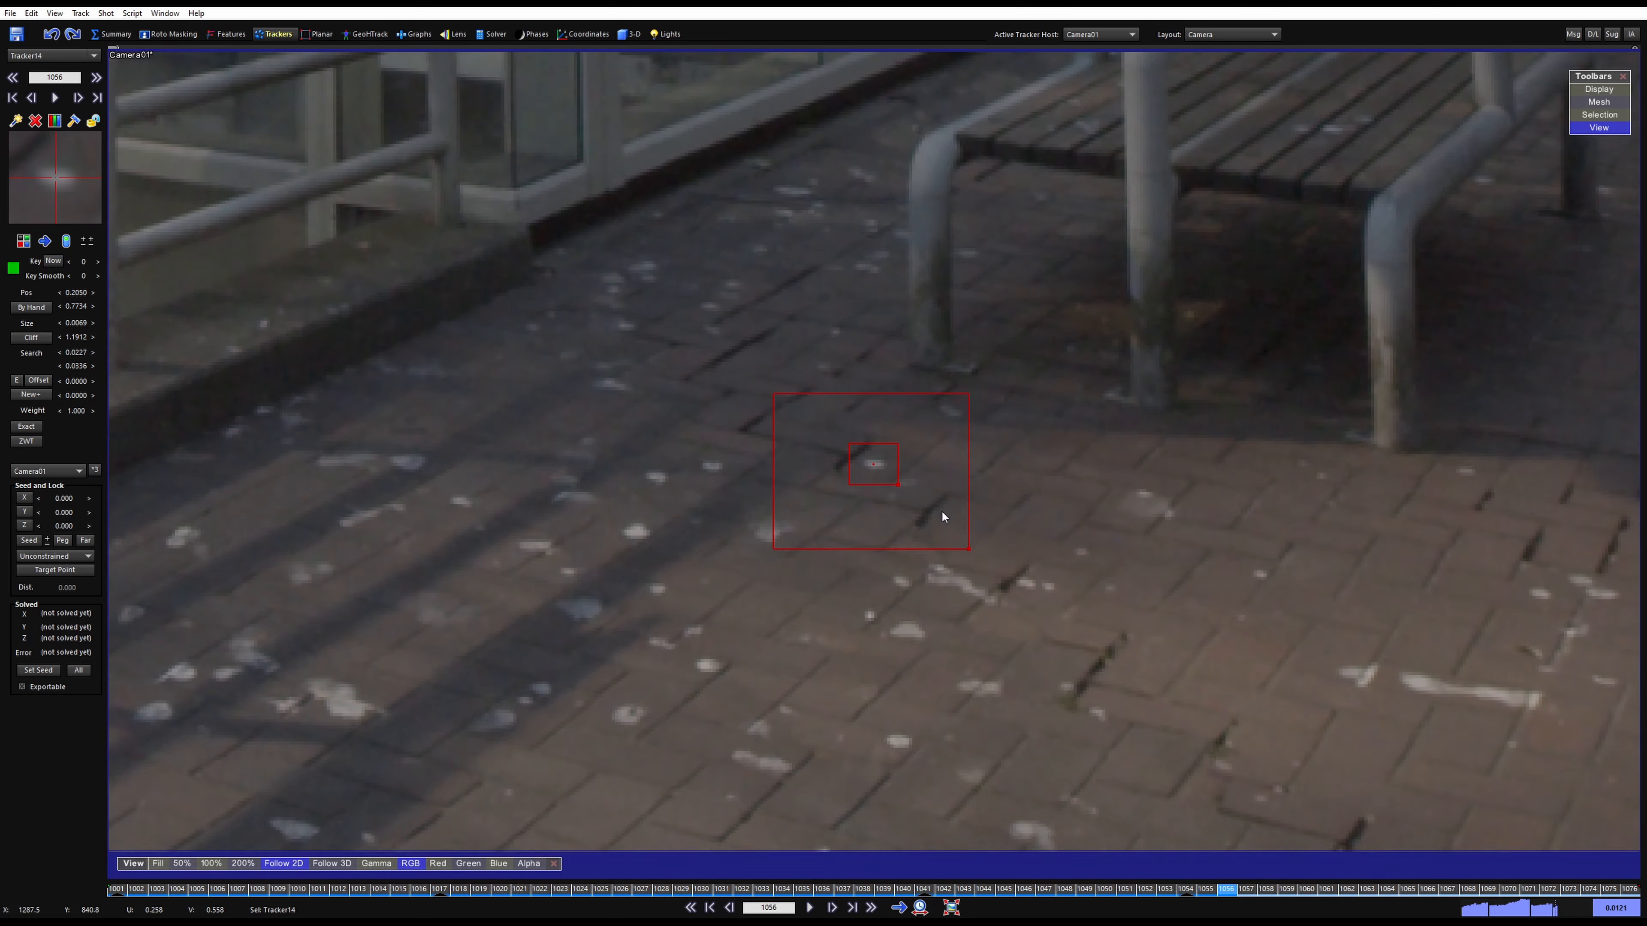
pyautogui.press('d')
pyautogui.press('d')
pyautogui.press('d')
pyautogui.press('d')
pyautogui.press('d')
pyautogui.press('d')
pyautogui.press('d')
pyautogui.press('d')
pyautogui.press('d')
pyautogui.press('d')
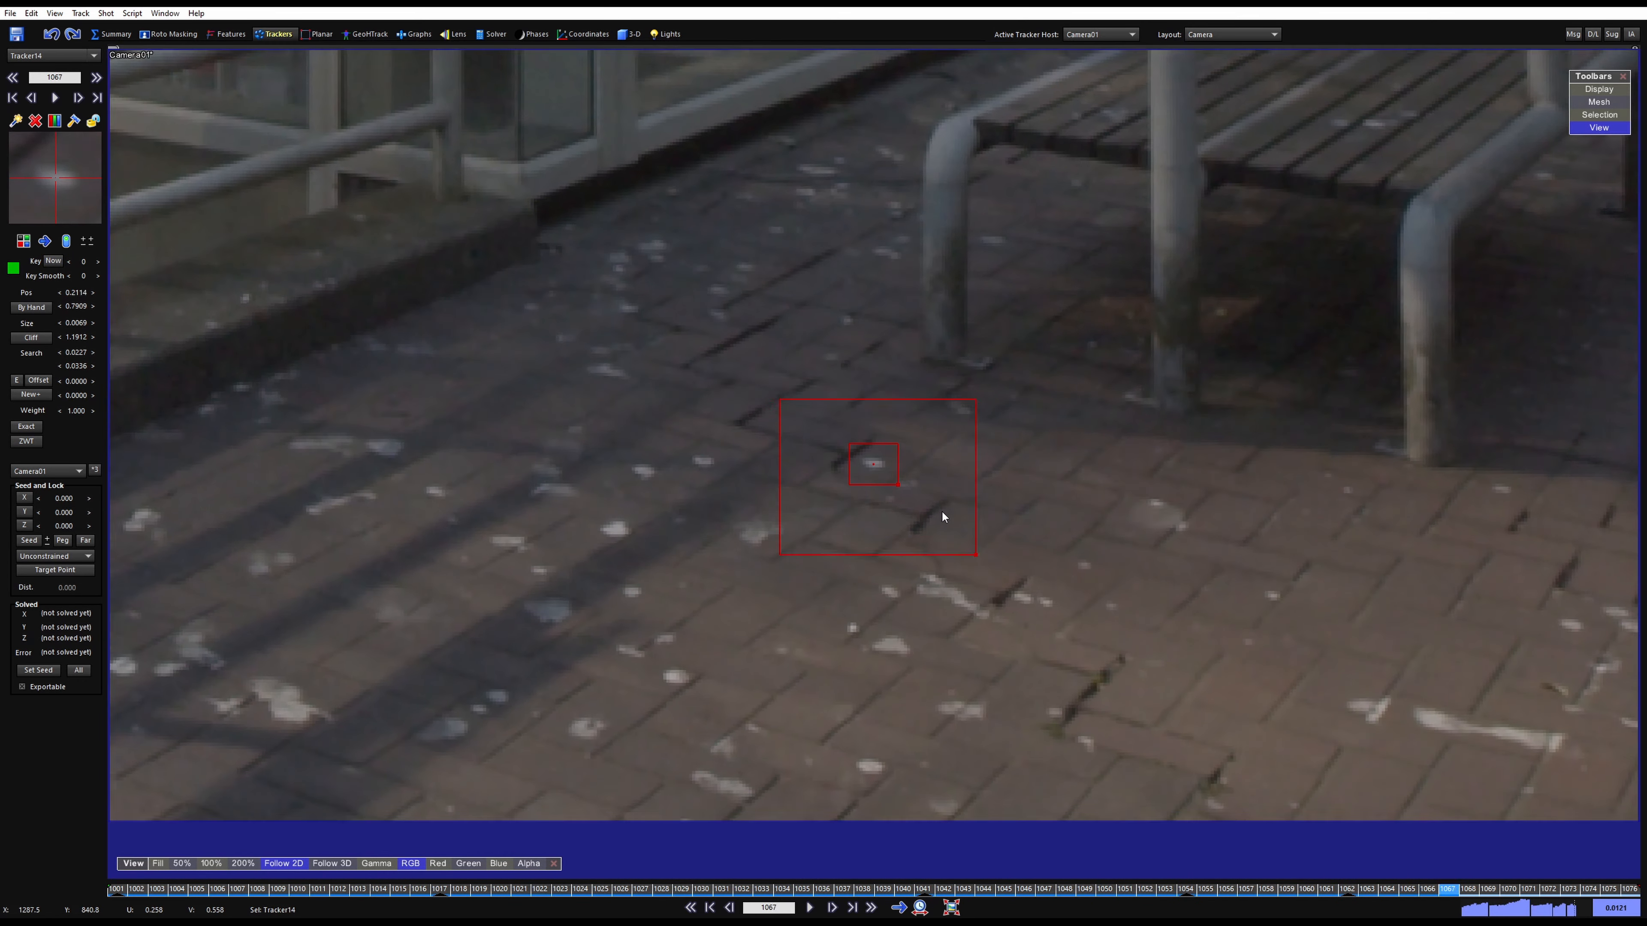
pyautogui.press('d')
pyautogui.press('d')
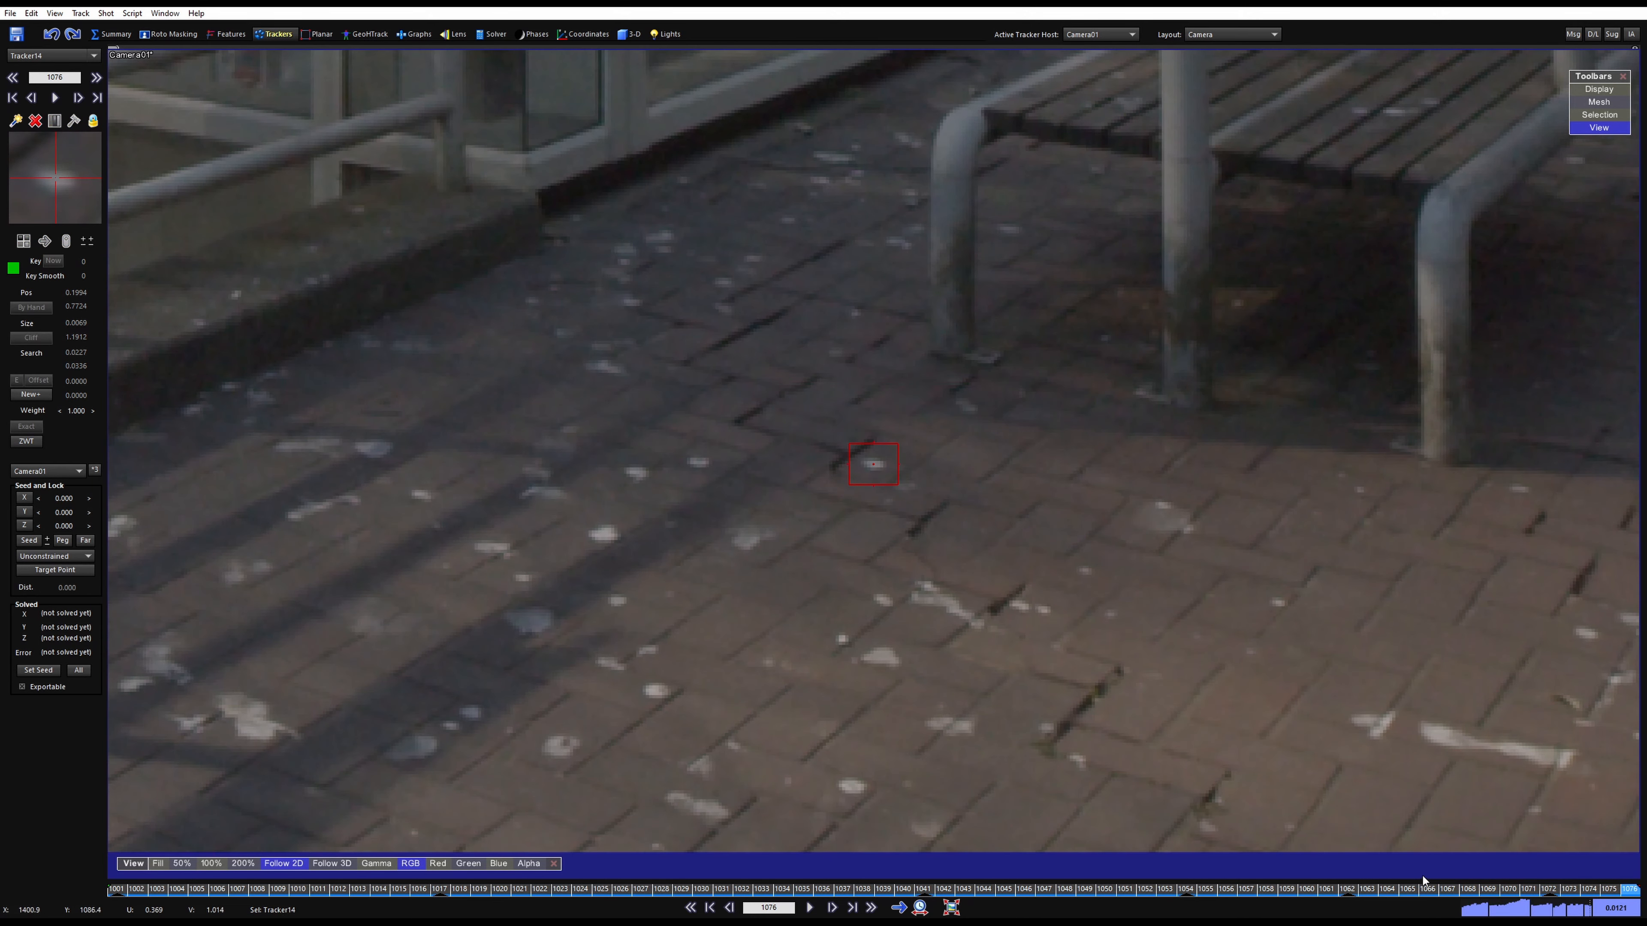
# Create a tracker of size 0.0069 on the white pavement spot nearer the camera at frame 1036 and track it forward to frame 1076
pyautogui.moveTo(1420, 889); pyautogui.dragTo(117, 889)
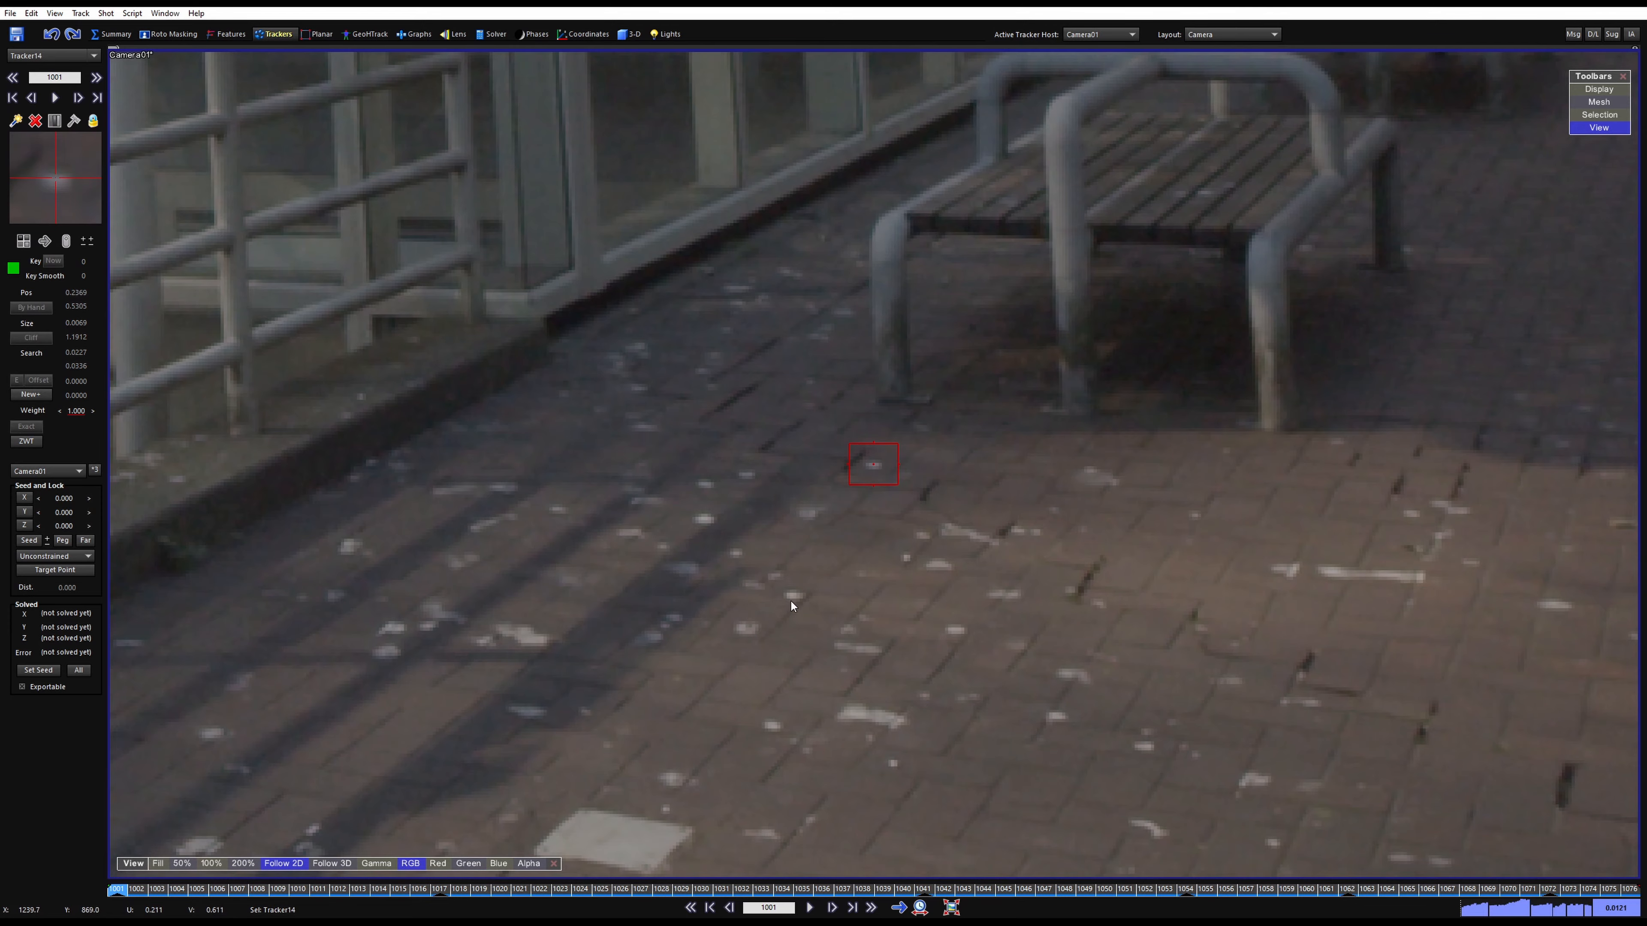
pyautogui.scroll(-2, 805, 574)
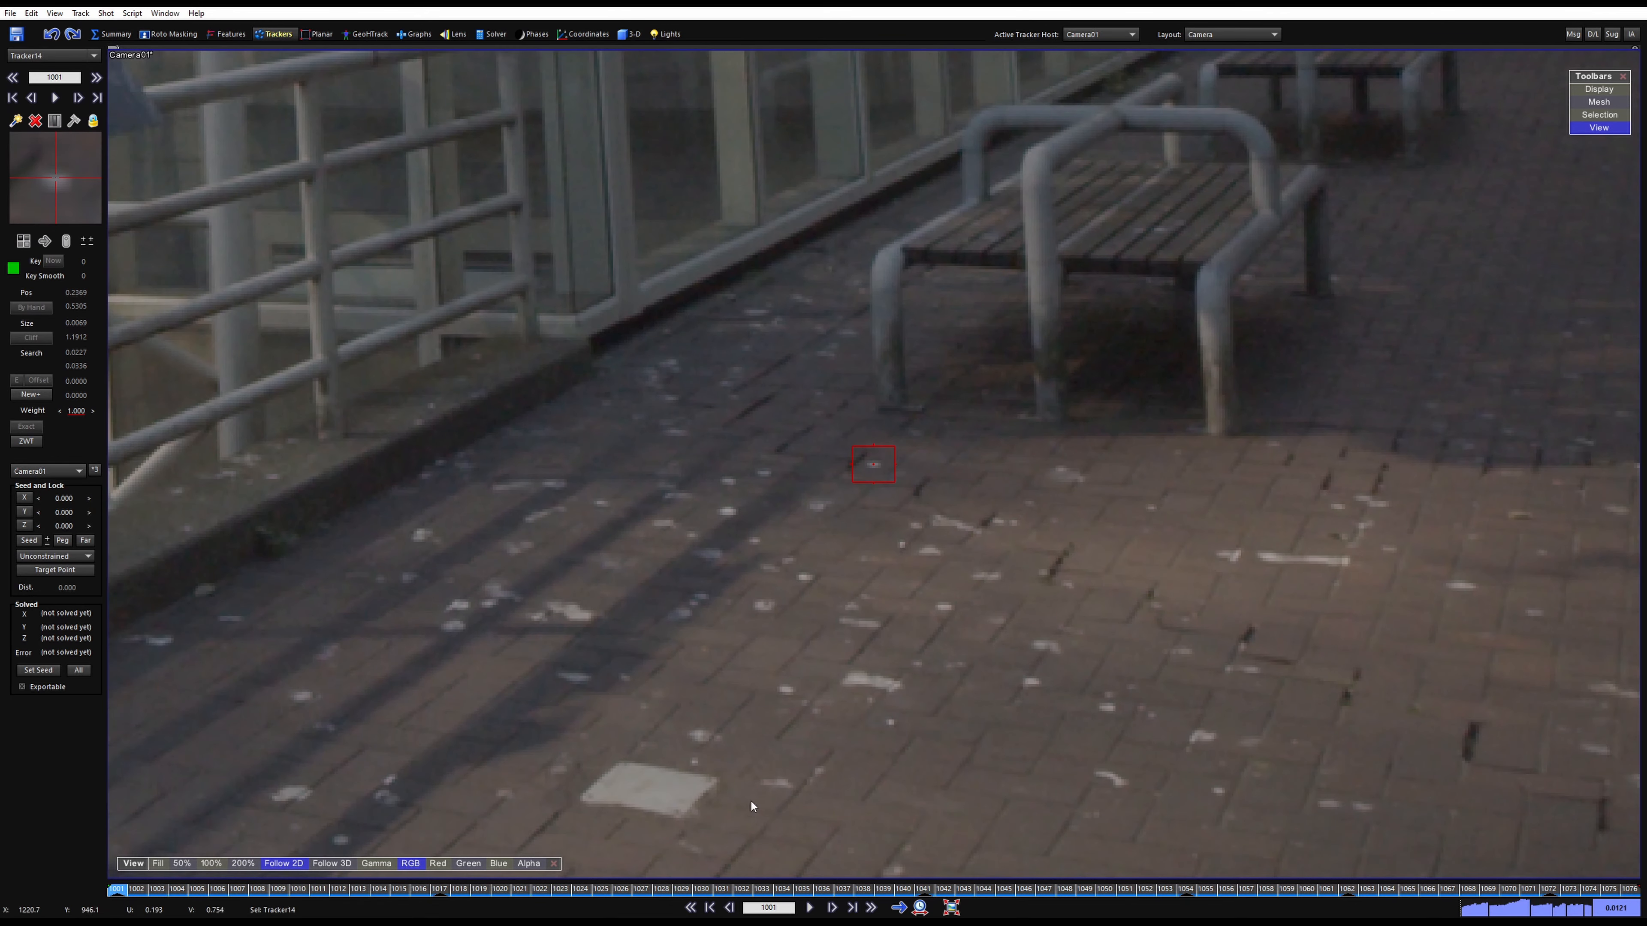
pyautogui.moveTo(793, 894); pyautogui.dragTo(732, 714)
pyautogui.click(769, 621)
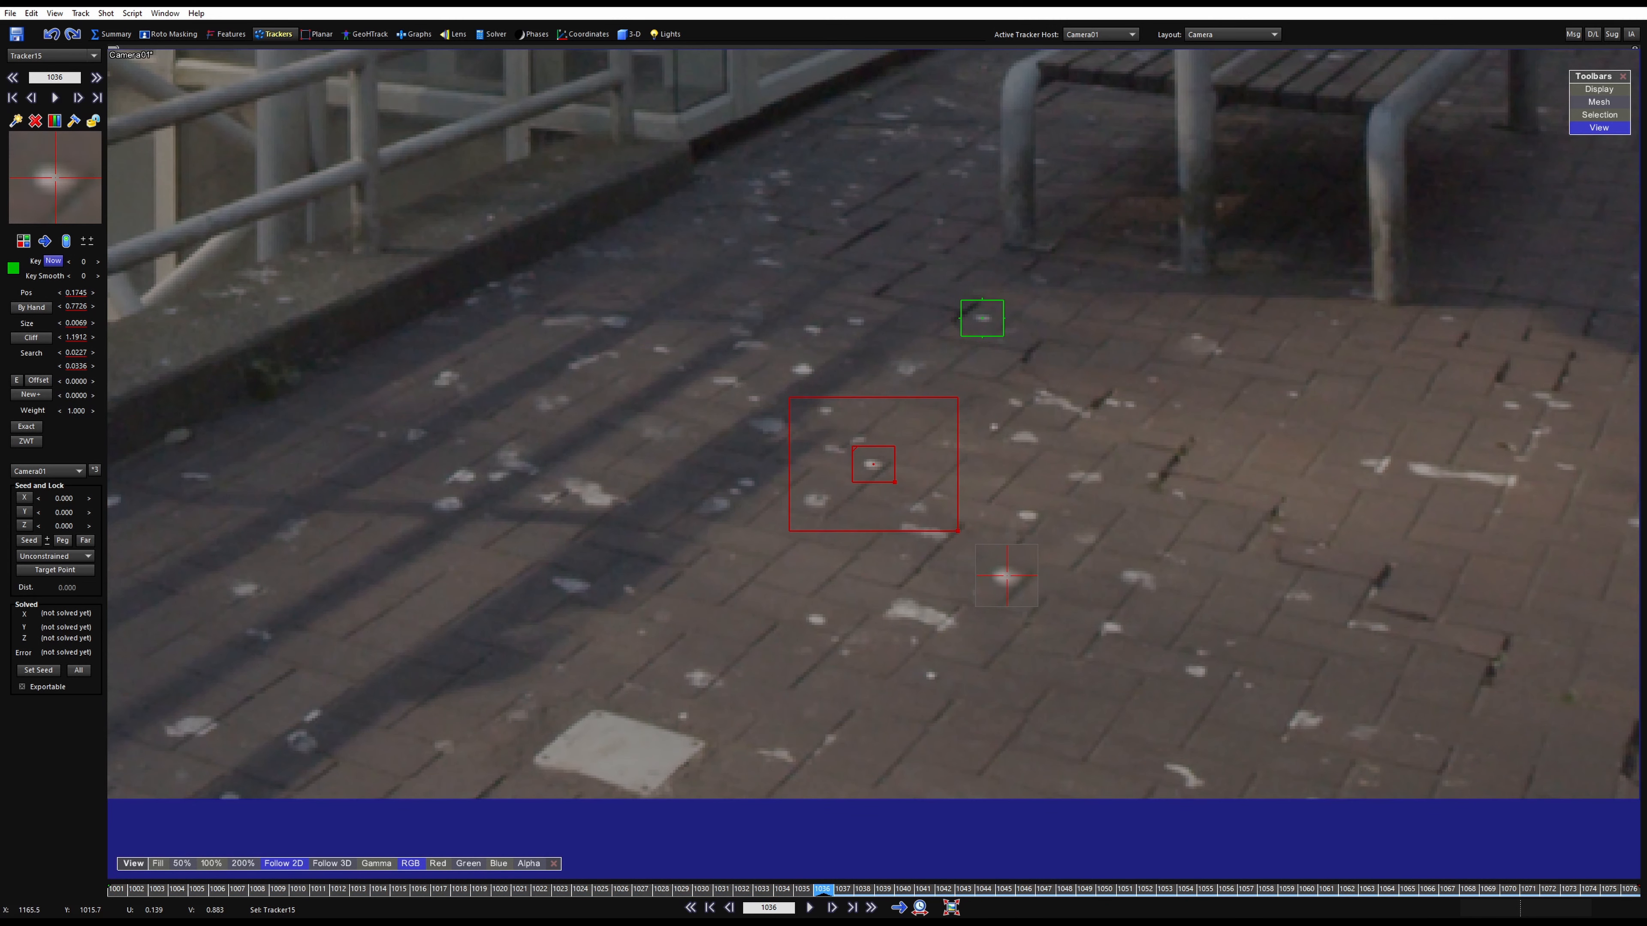
pyautogui.press('KP_2')
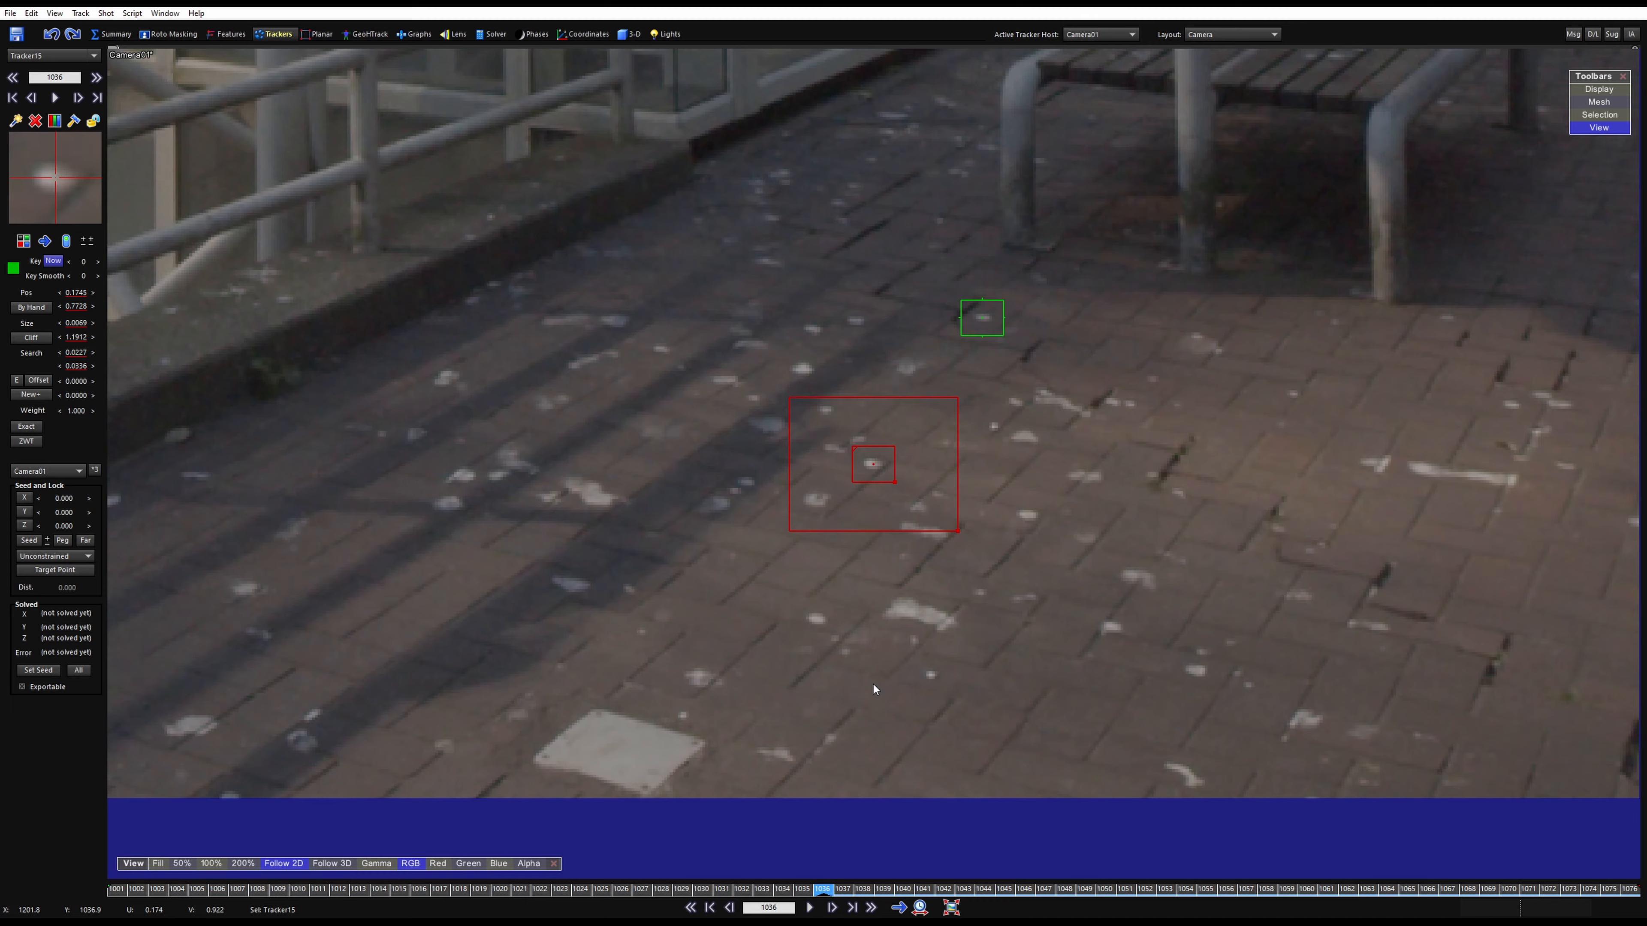
pyautogui.press('space')
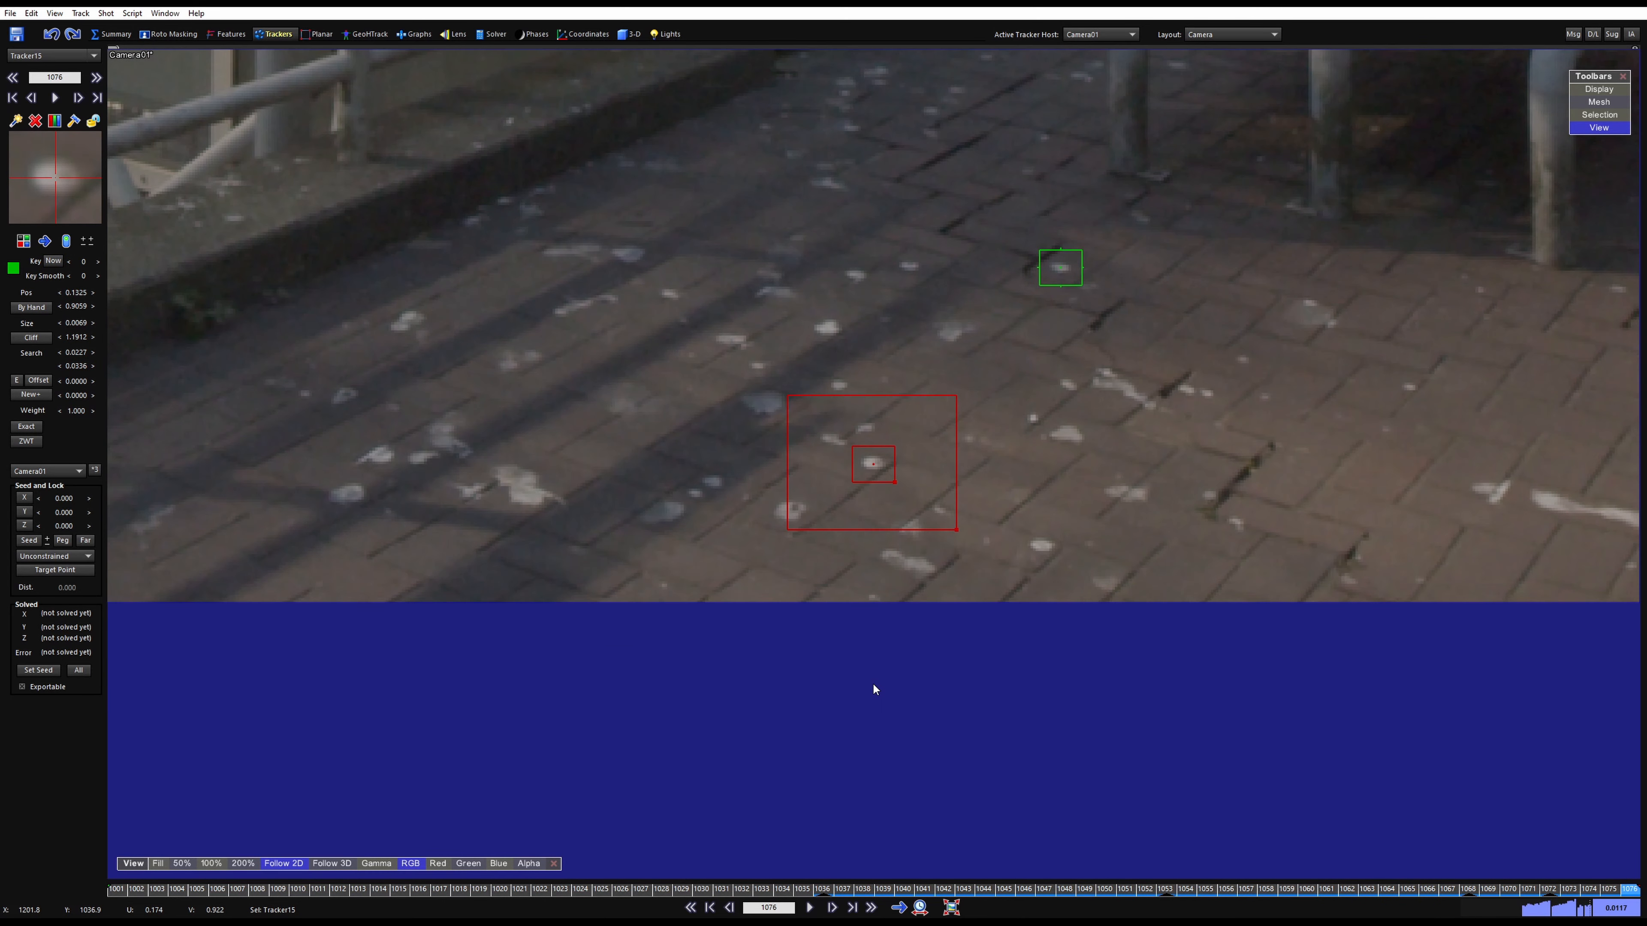
# Go back to frame 1036 and check the new pavement tracker's position at its successive keyframes
pyautogui.hotkey('shift', 'a')
pyautogui.press('f')
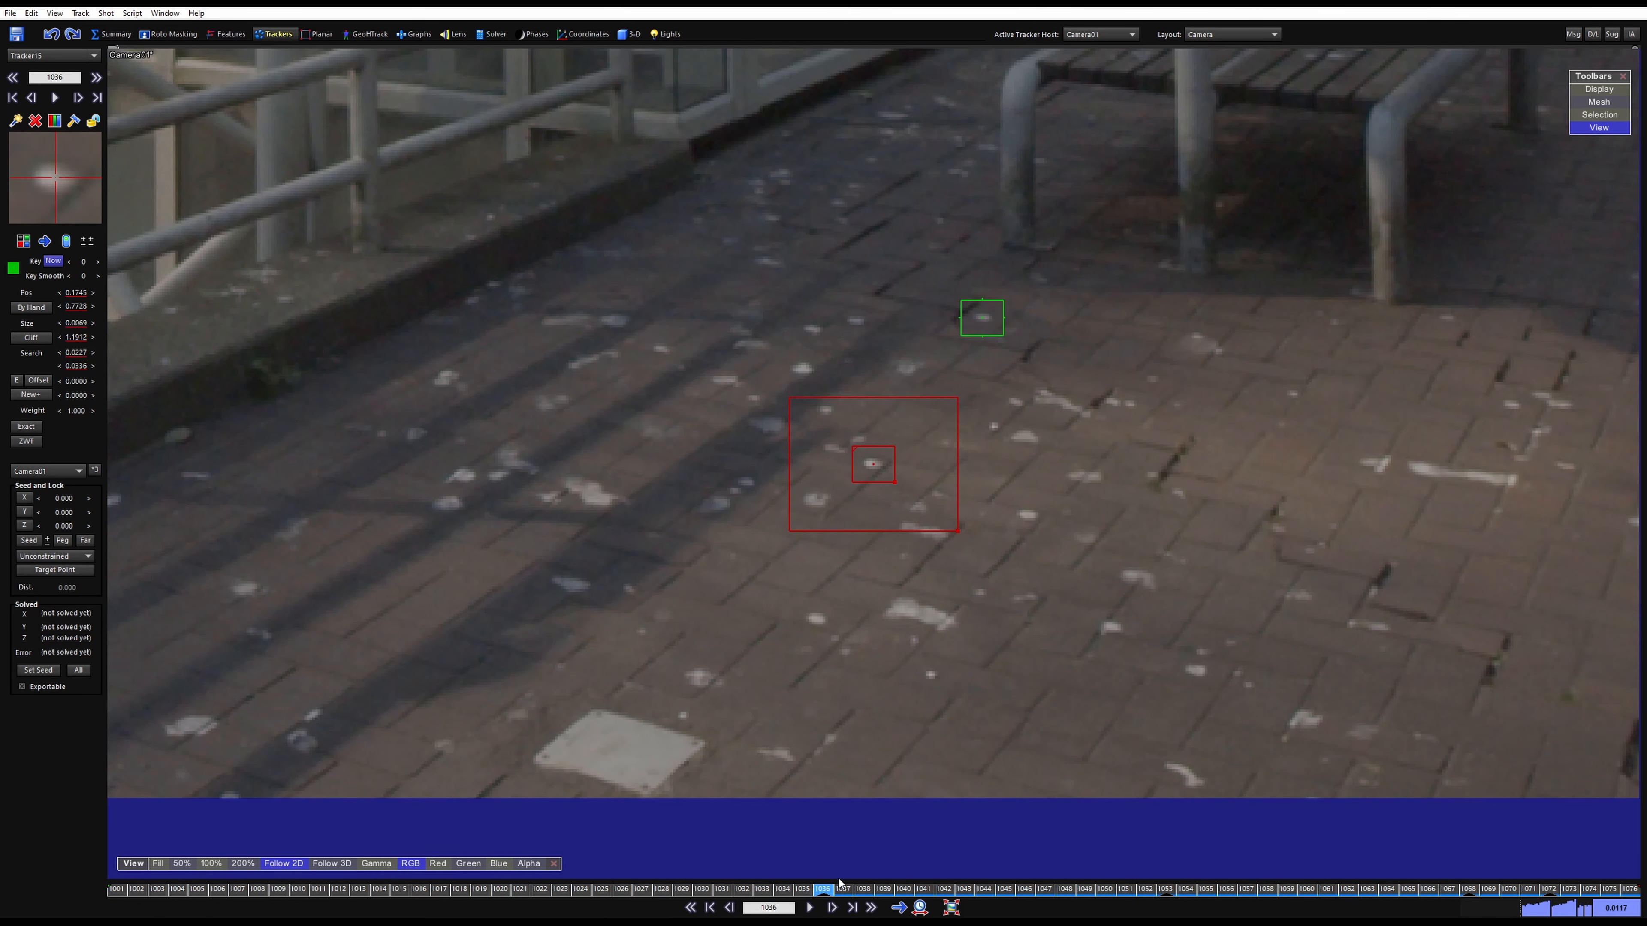
pyautogui.press('f')
pyautogui.press('f')
pyautogui.press('a')
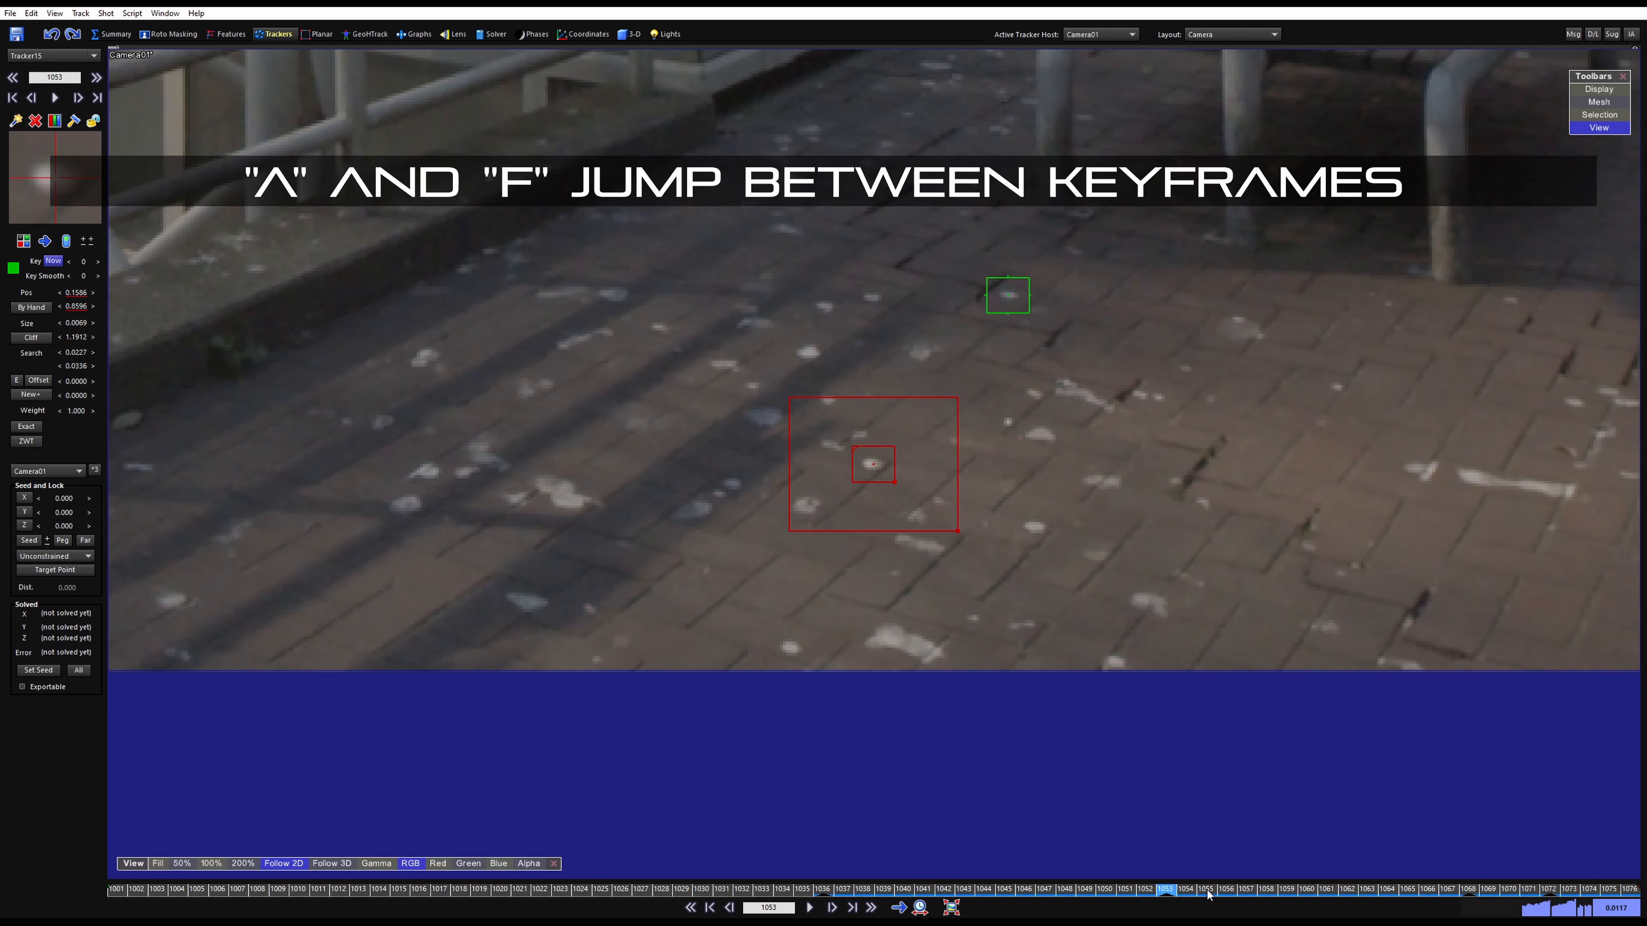
# Track the nearer pavement spot's tracker backward from frame 1036 to frame 1001 and lock it
pyautogui.press('a')
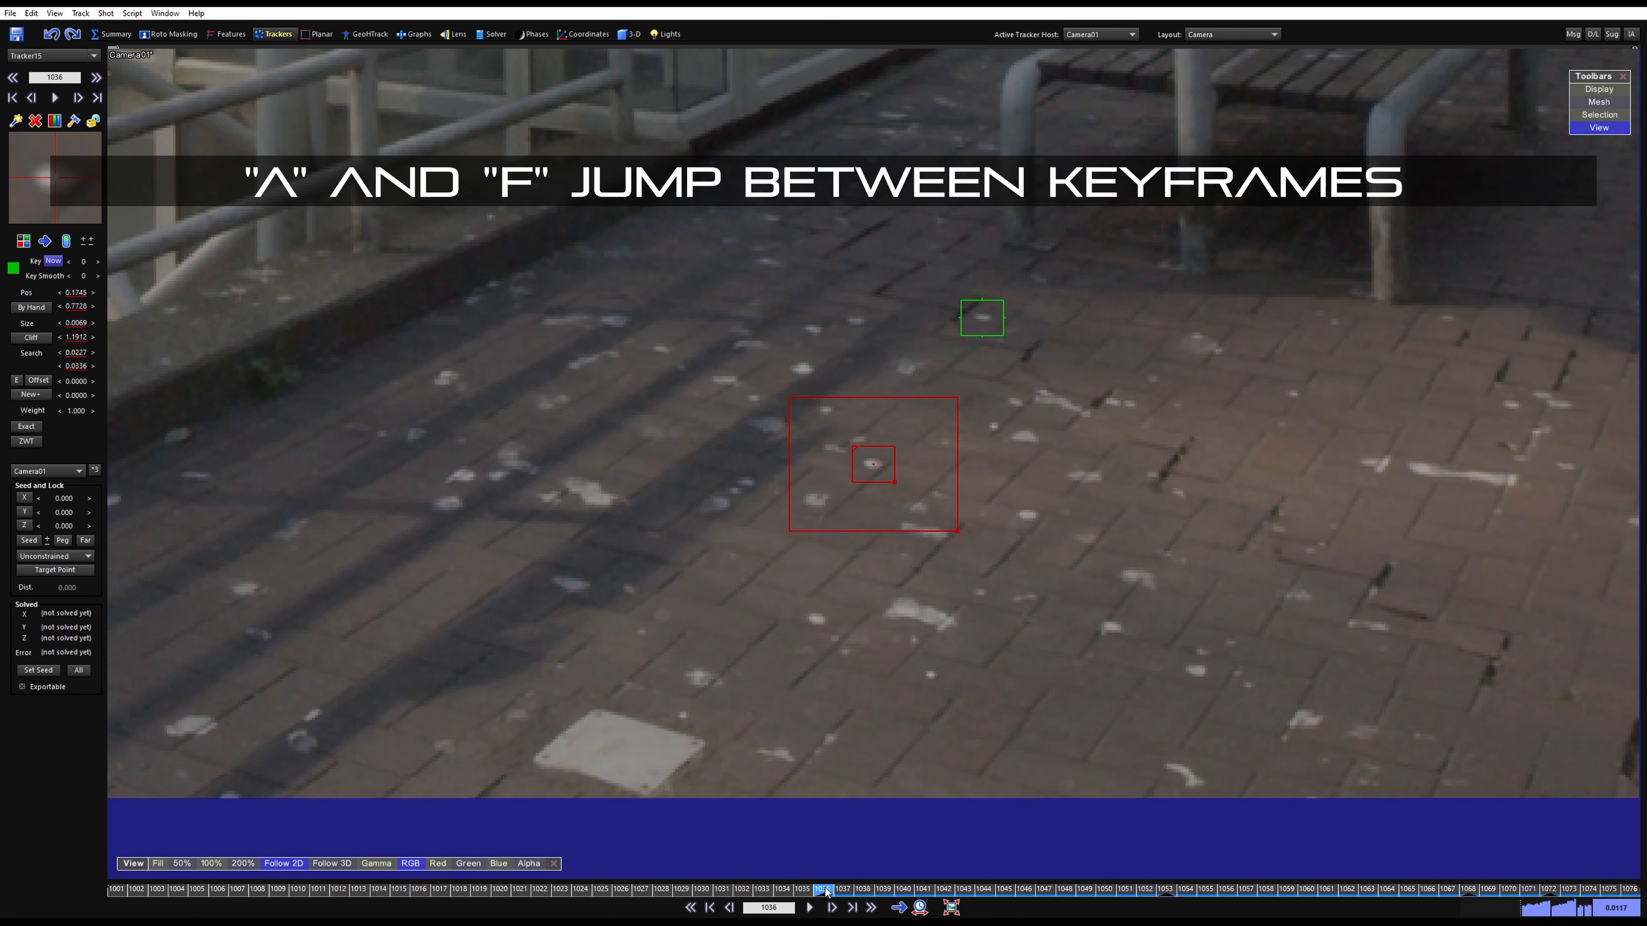
pyautogui.press('space')
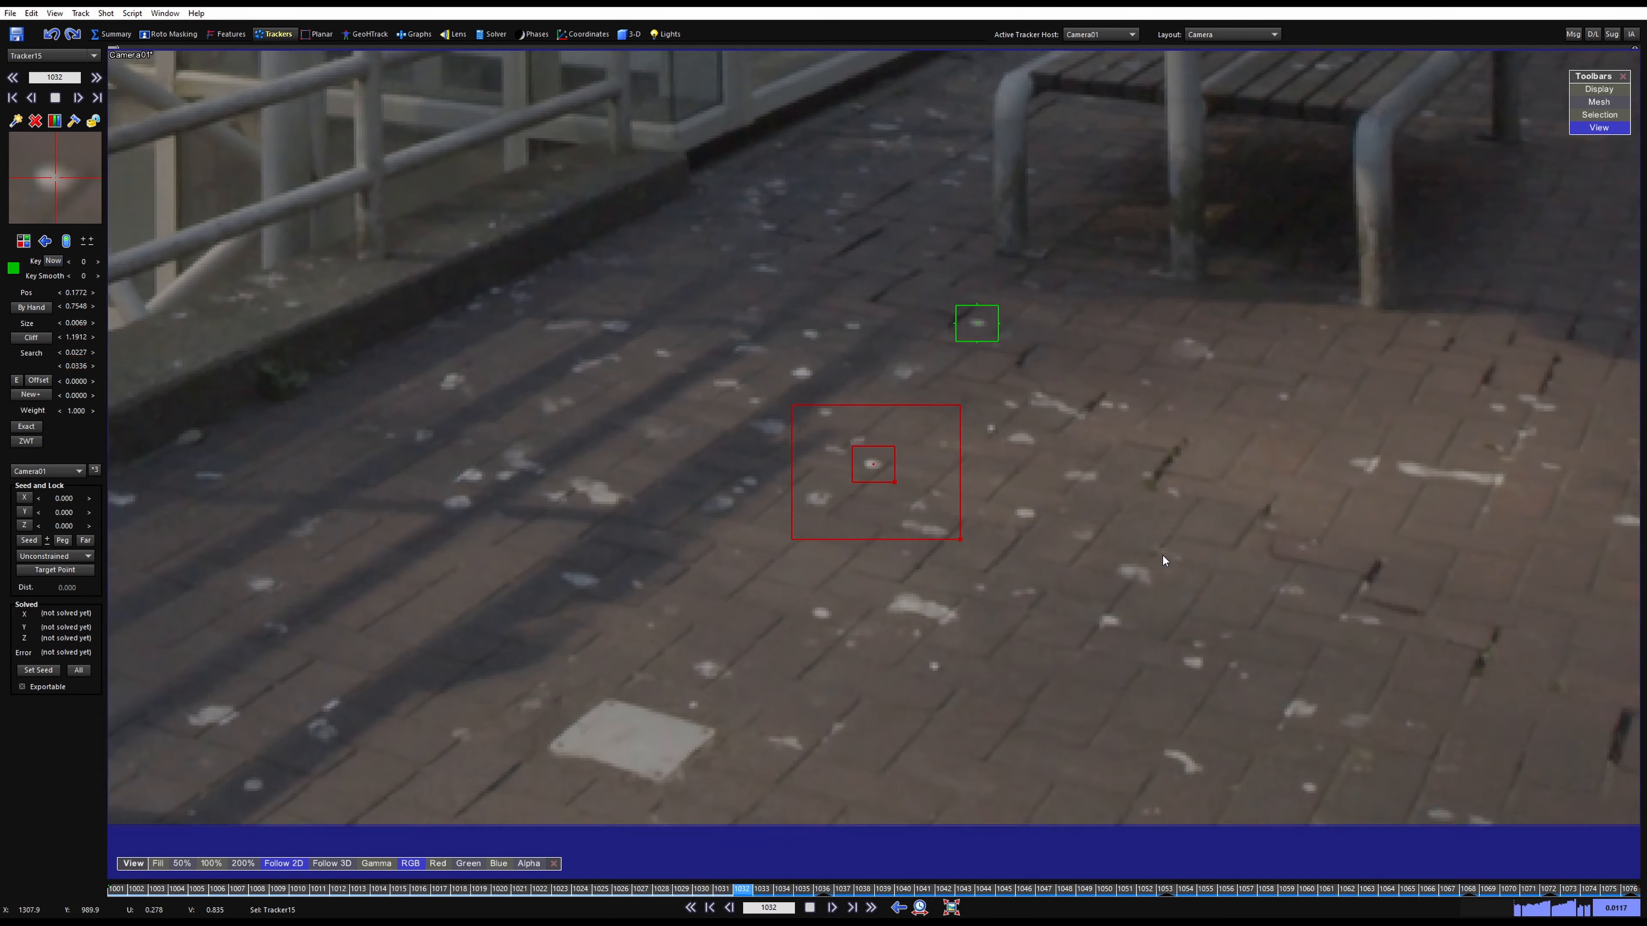
pyautogui.press('l')
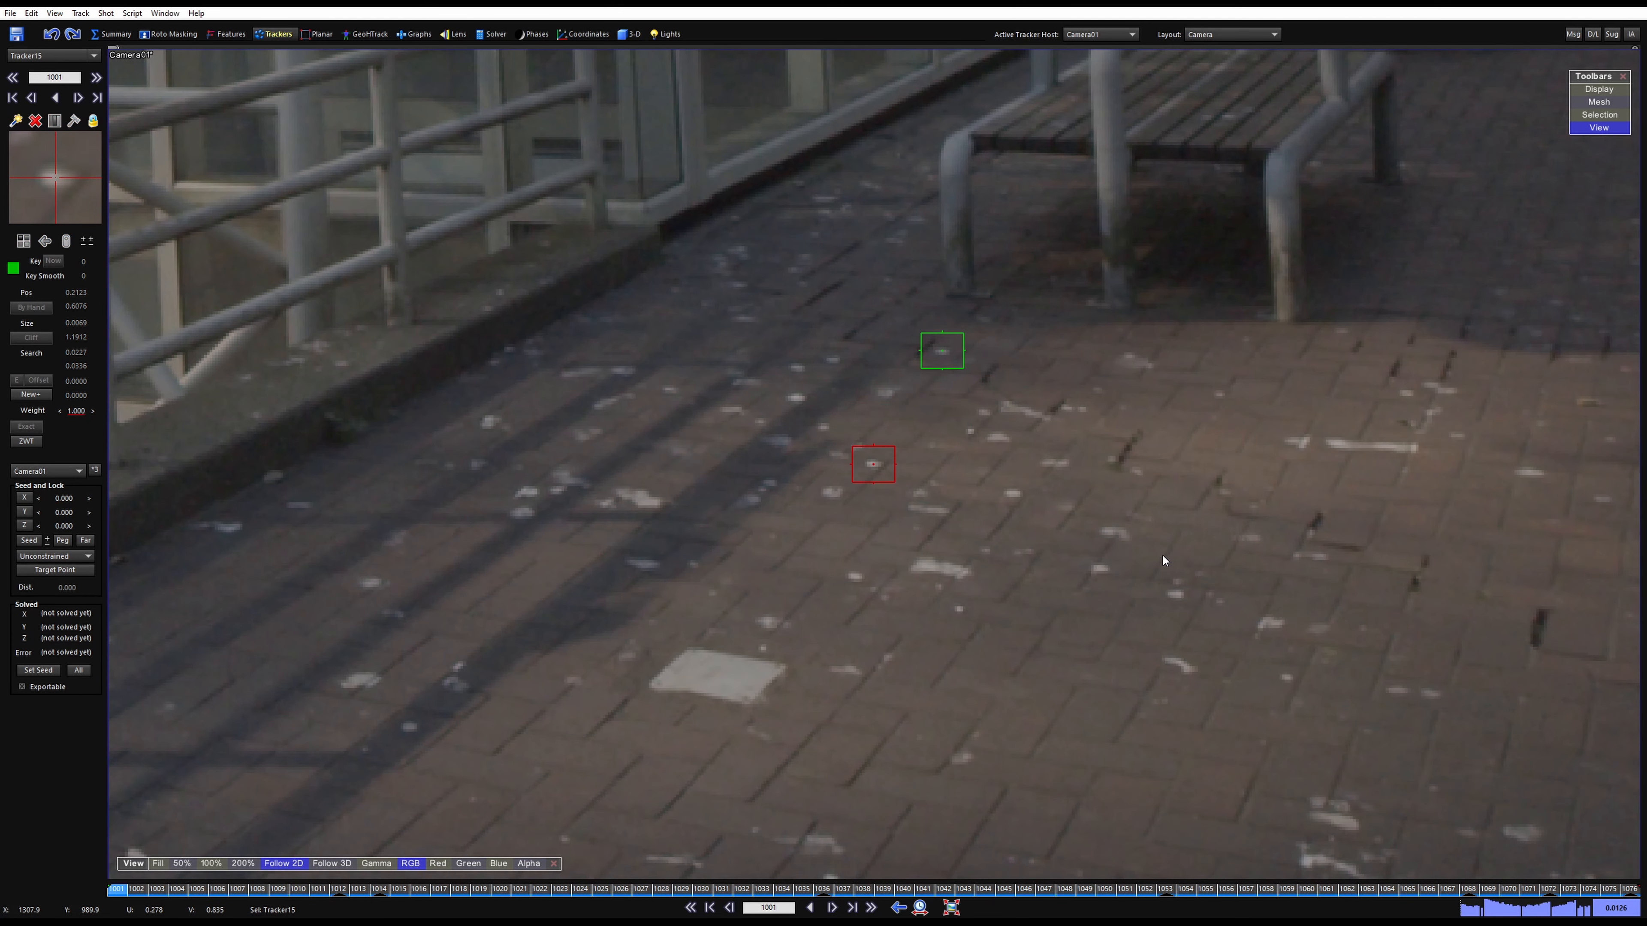
# Create a tracker of size 0.0069 at frame 1037 on the white pavement spot right of the locked one and track it backward to frame 1001
pyautogui.click(846, 890)
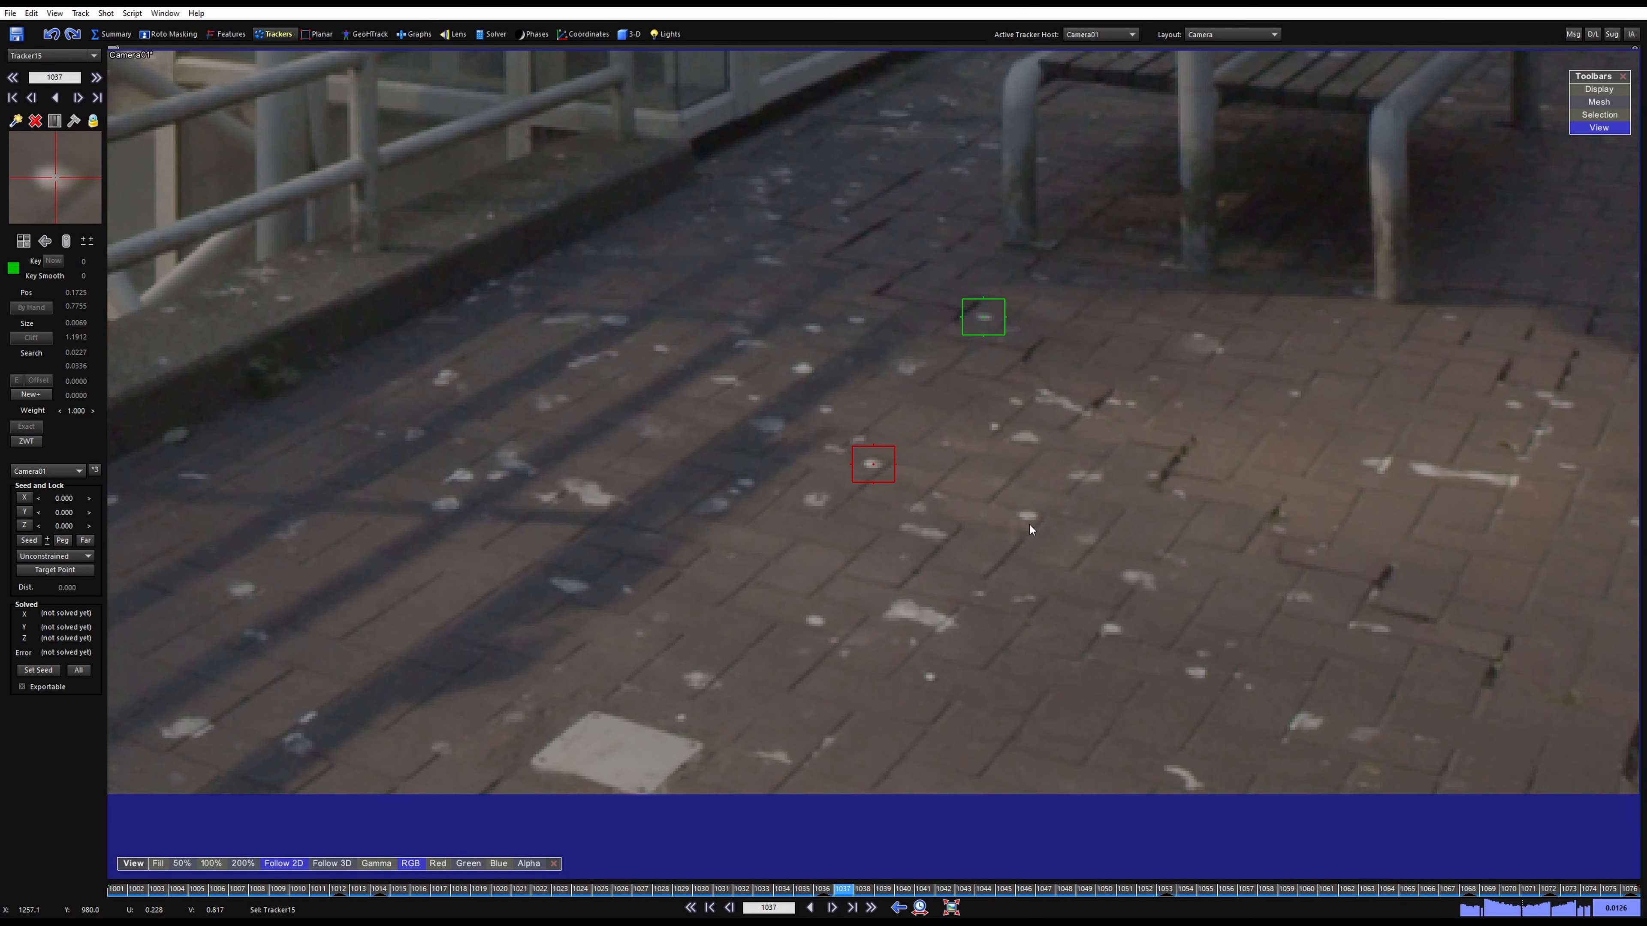
pyautogui.click(1029, 518)
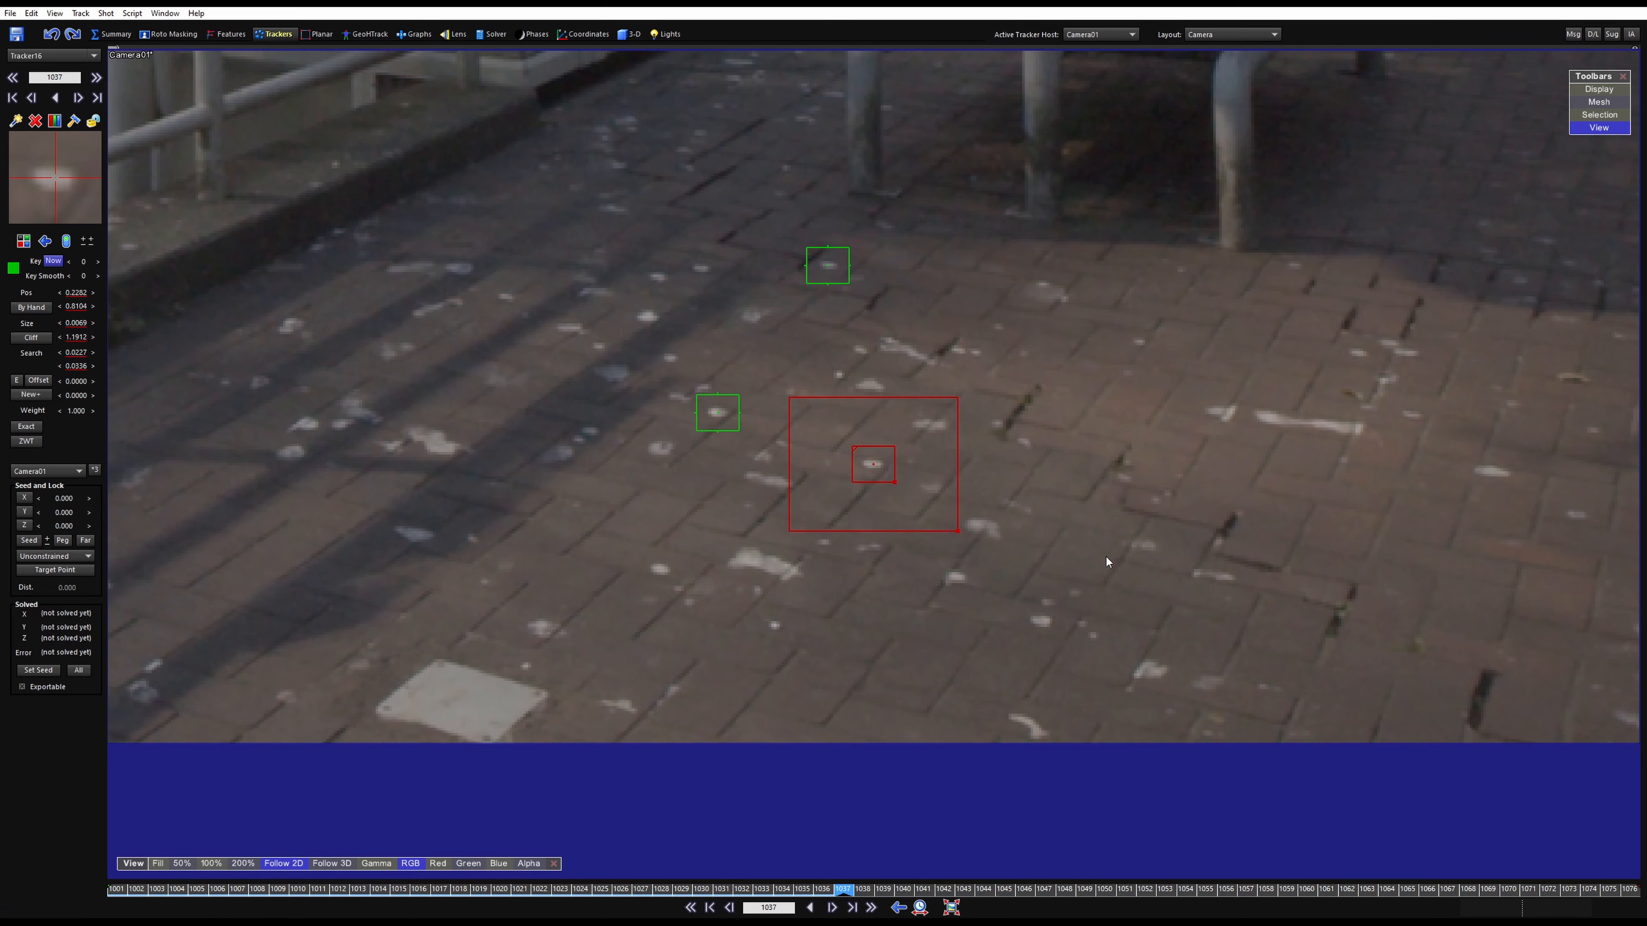
pyautogui.press('space')
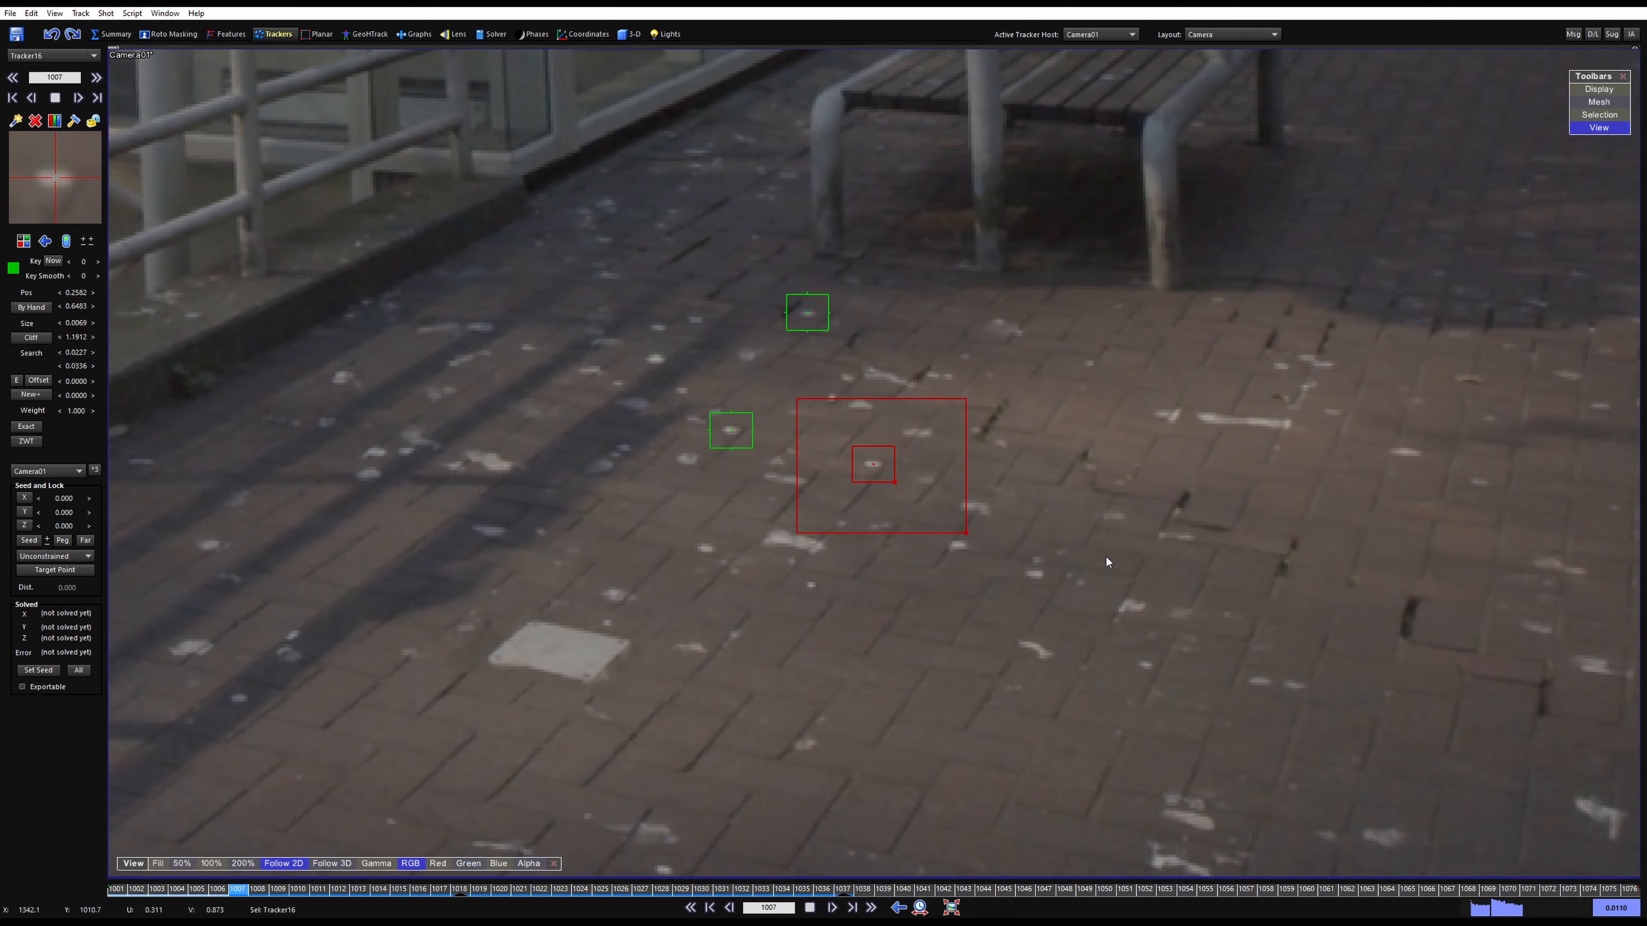
pyautogui.press('.')
pyautogui.press('.')
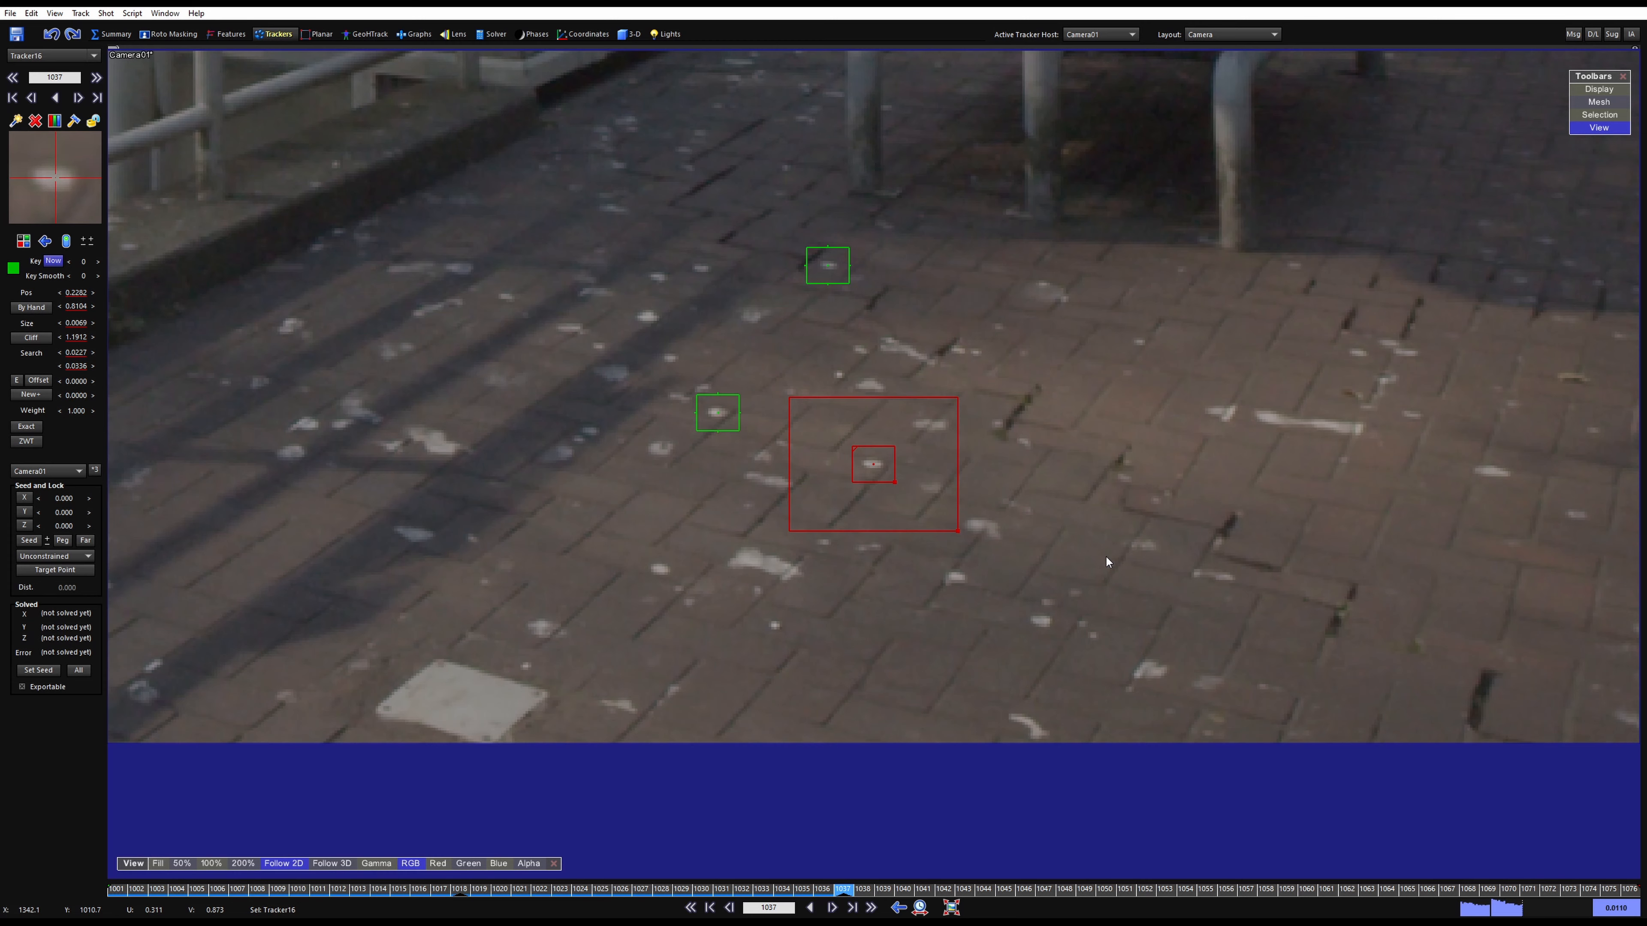
# Track the new pavement spot forward from frame 1037 to frame 1076 and lock its tracker
pyautogui.press('b')
pyautogui.press('space')
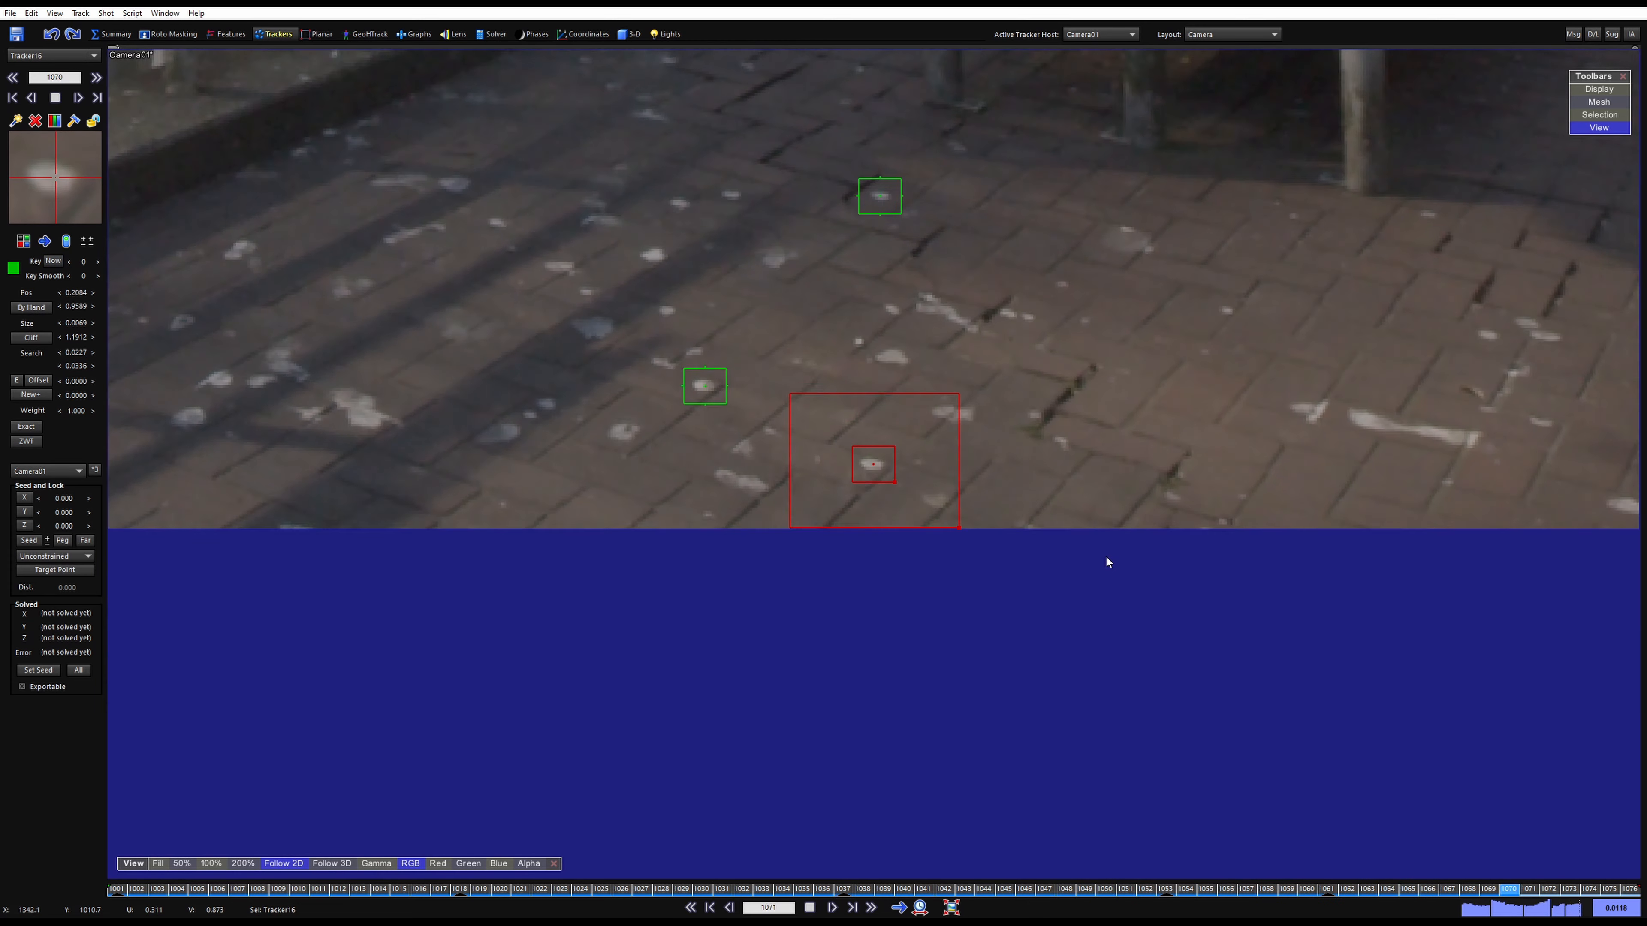
pyautogui.scroll(-5, 908, 600)
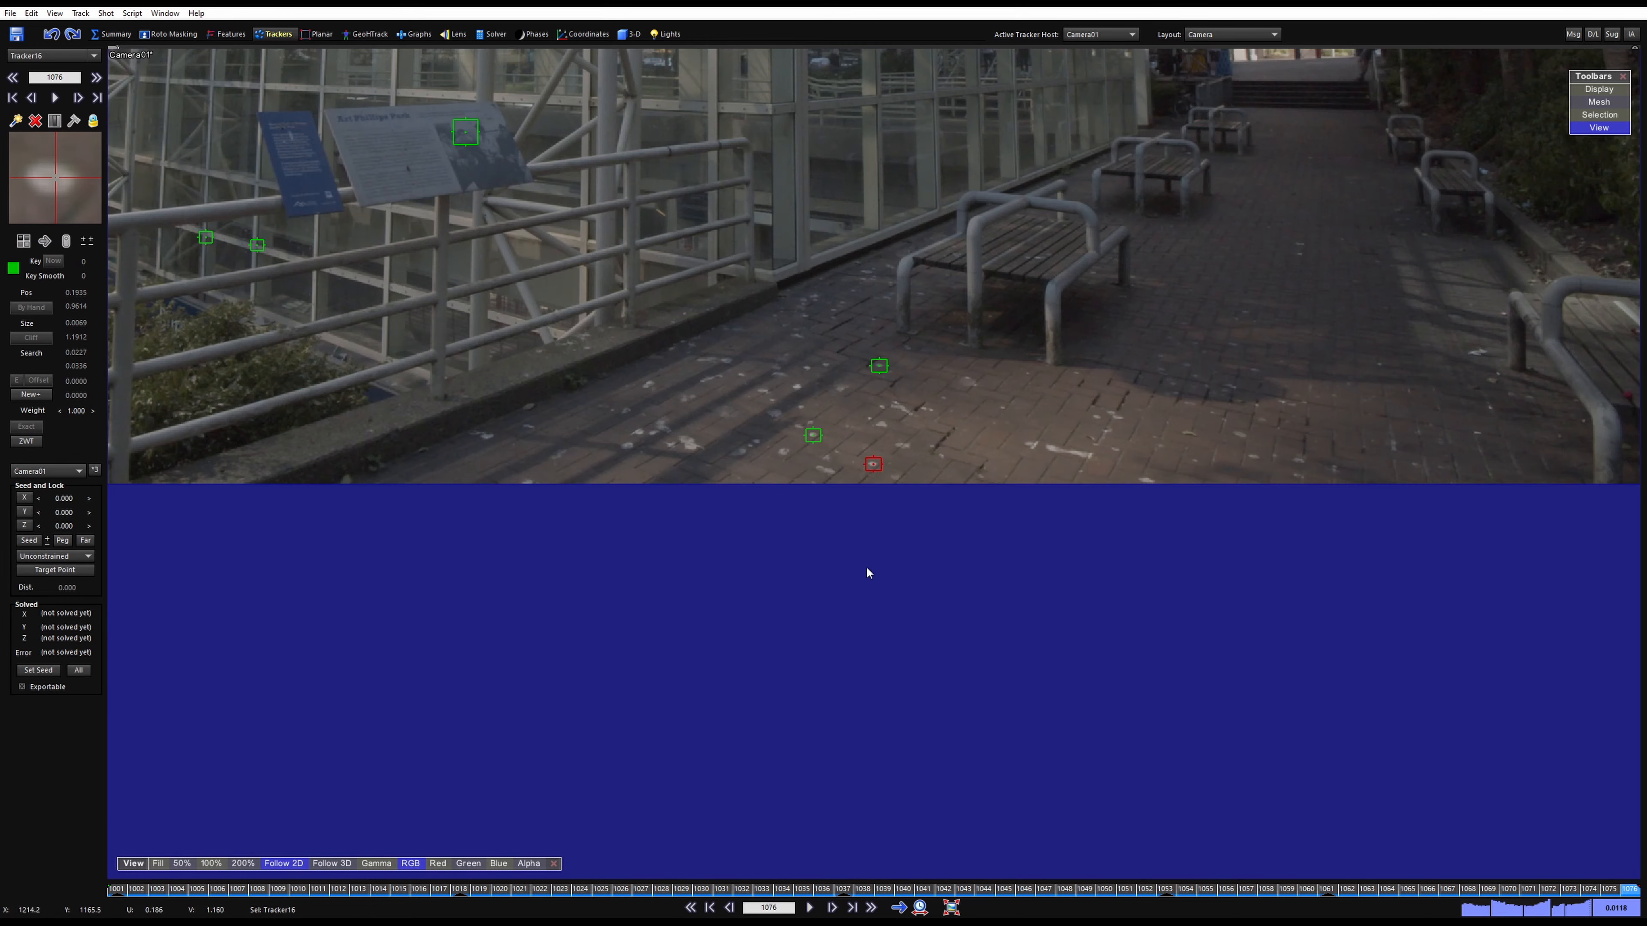
pyautogui.moveTo(960, 452); pyautogui.dragTo(912, 691, button='middle')
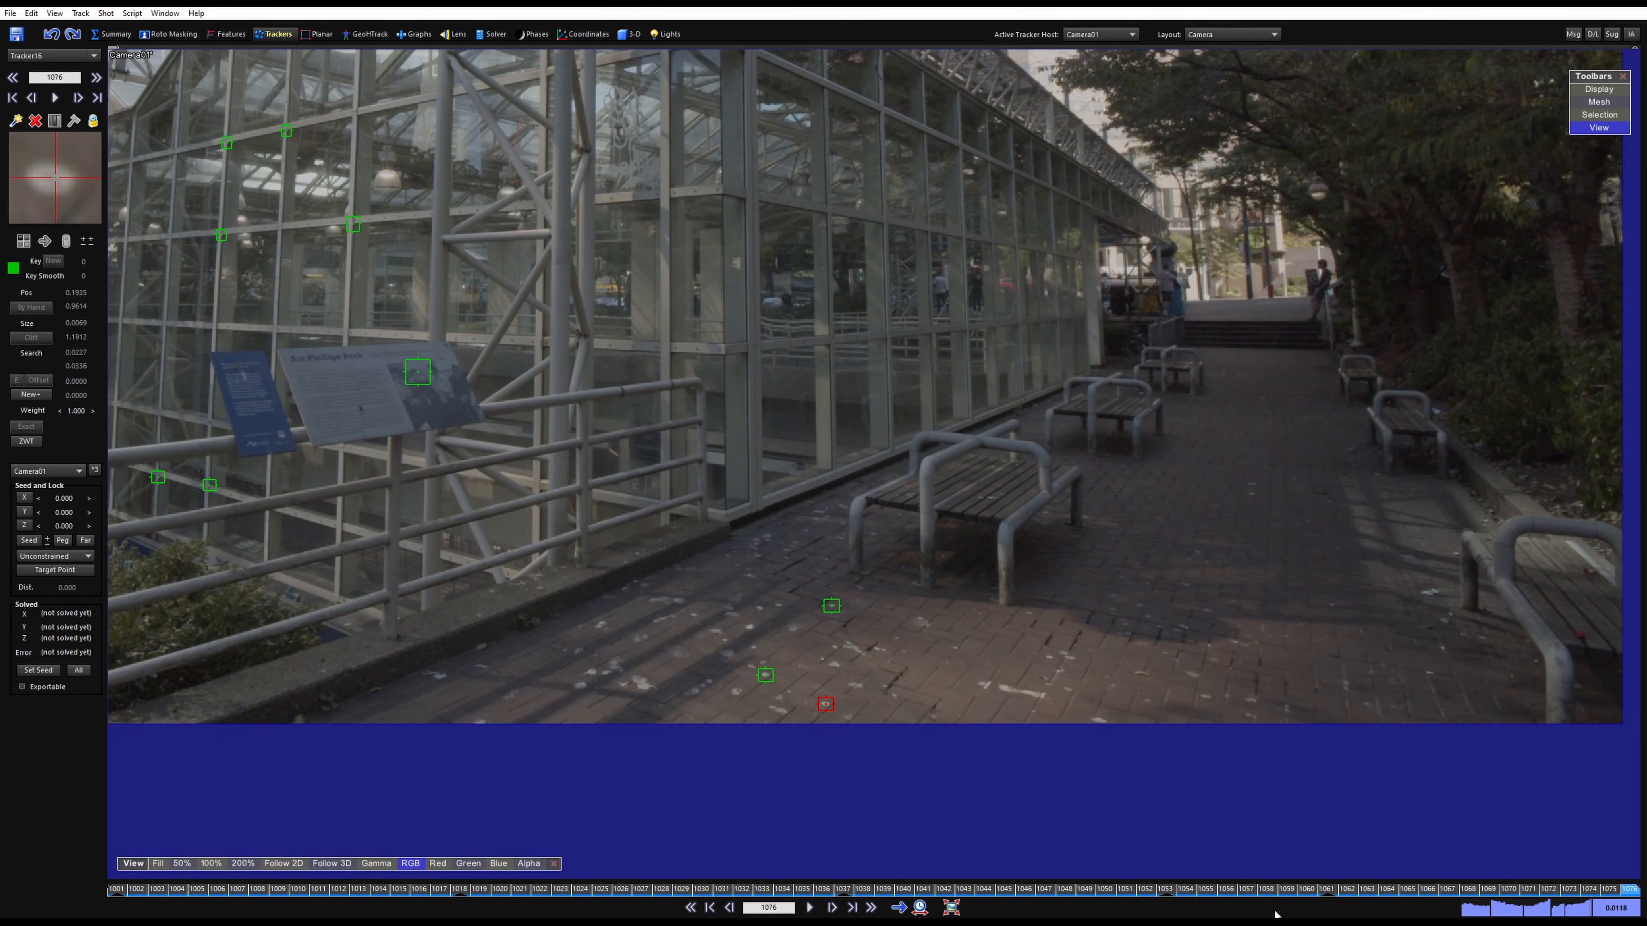
# Create a tracker of size 0.0069 at frame 1033 on the nearest bench's left seat corner and track it forward to frame 1076
pyautogui.moveTo(1275, 891); pyautogui.dragTo(764, 862)
pyautogui.scroll(7, 833, 538)
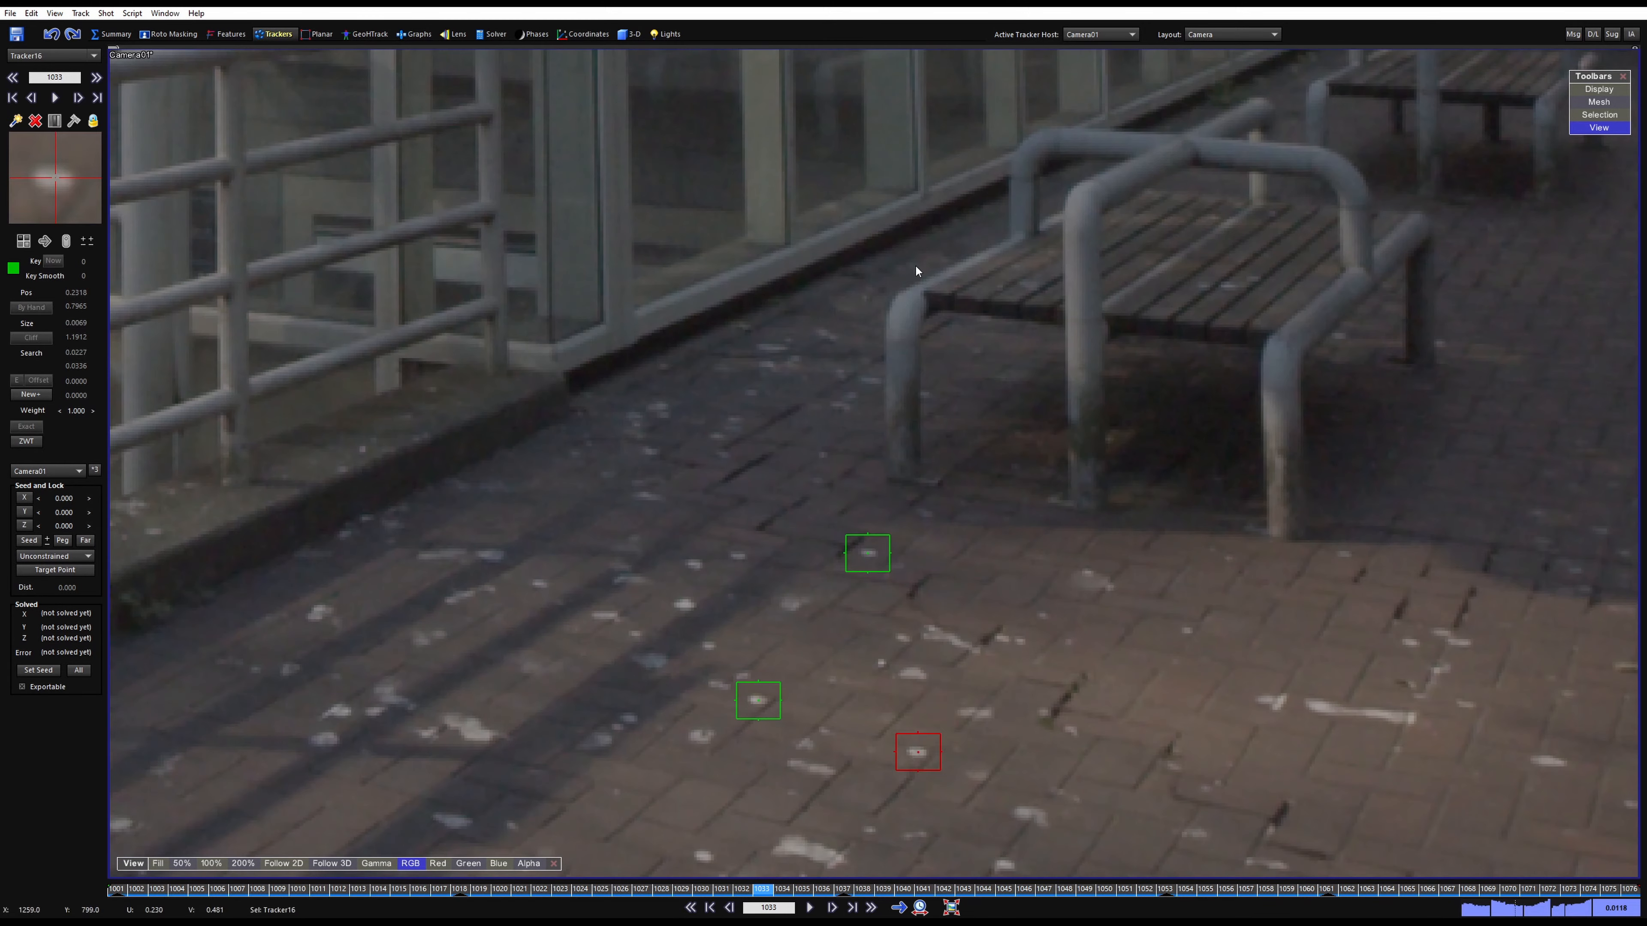
pyautogui.moveTo(925, 291); pyautogui.dragTo(925, 296)
pyautogui.press('5')
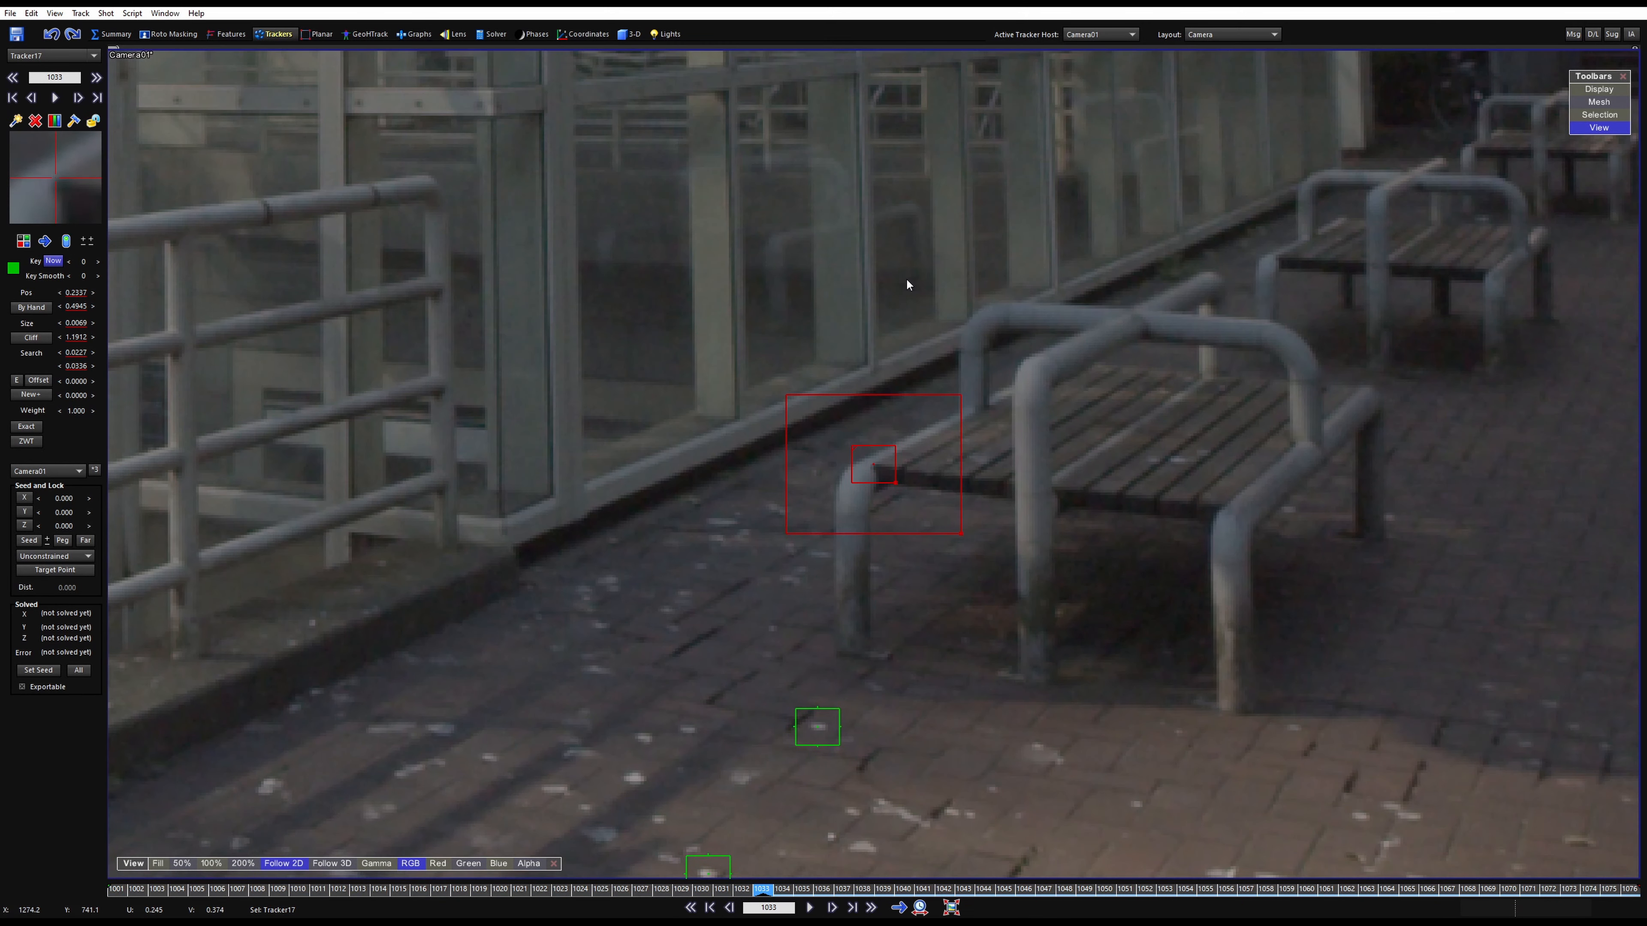
pyautogui.press('space')
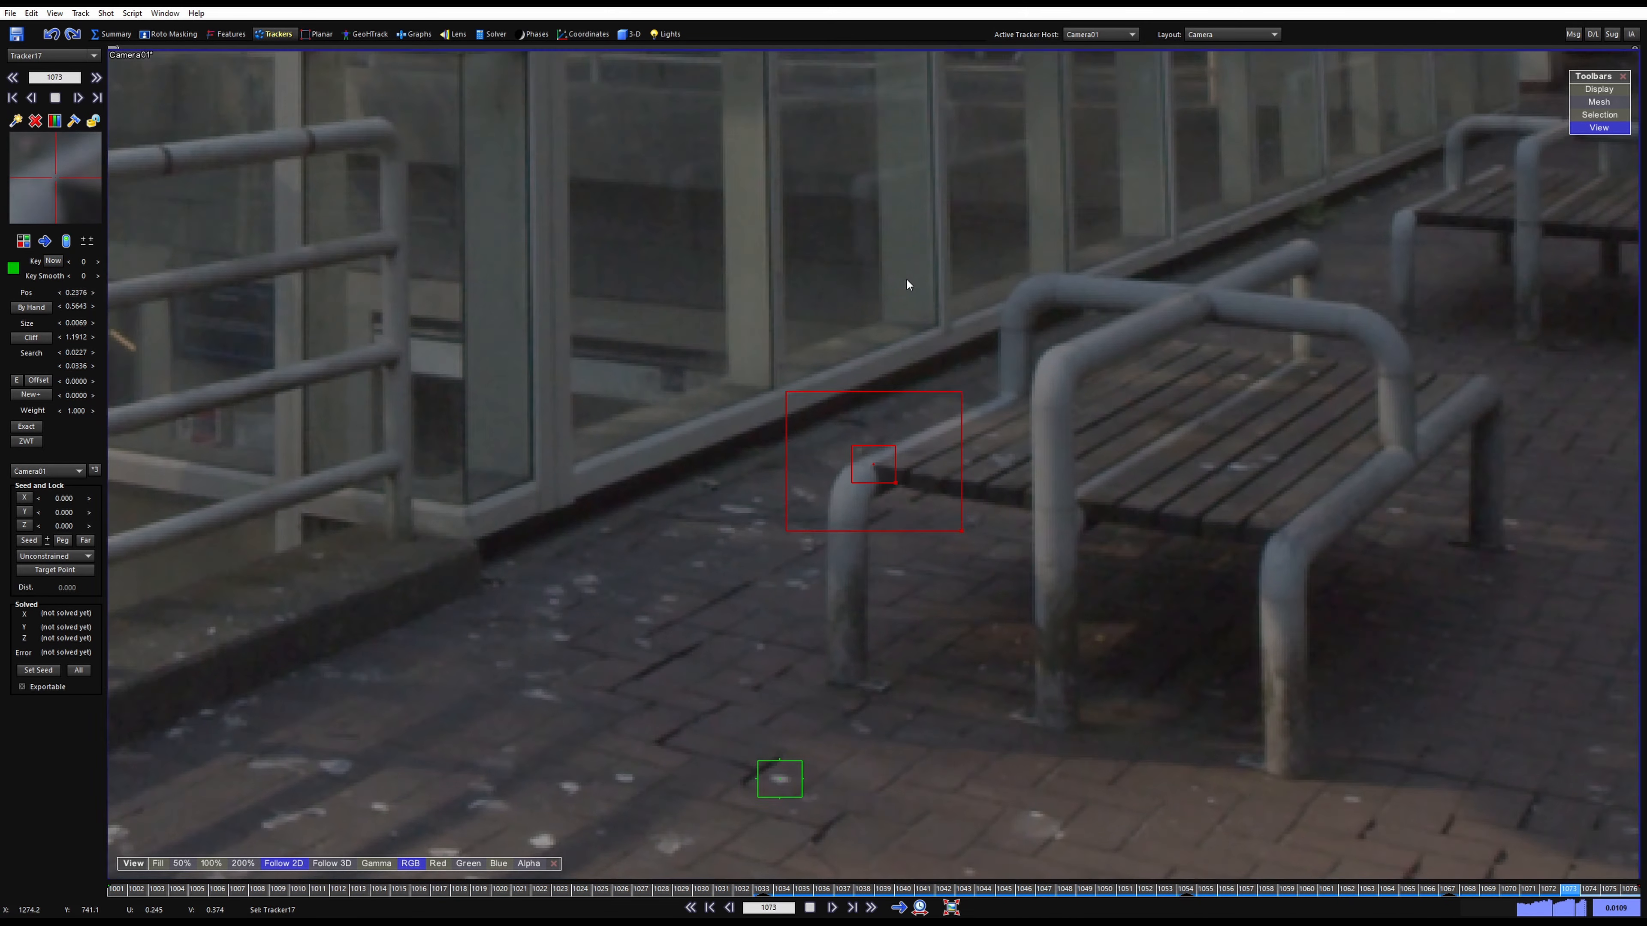
# Return to frame 1033, track the left seat corner backward to frame 1001 and lock its tracker
pyautogui.press('l')
pyautogui.press('l')
pyautogui.press('a')
pyautogui.press('a')
pyautogui.press('a')
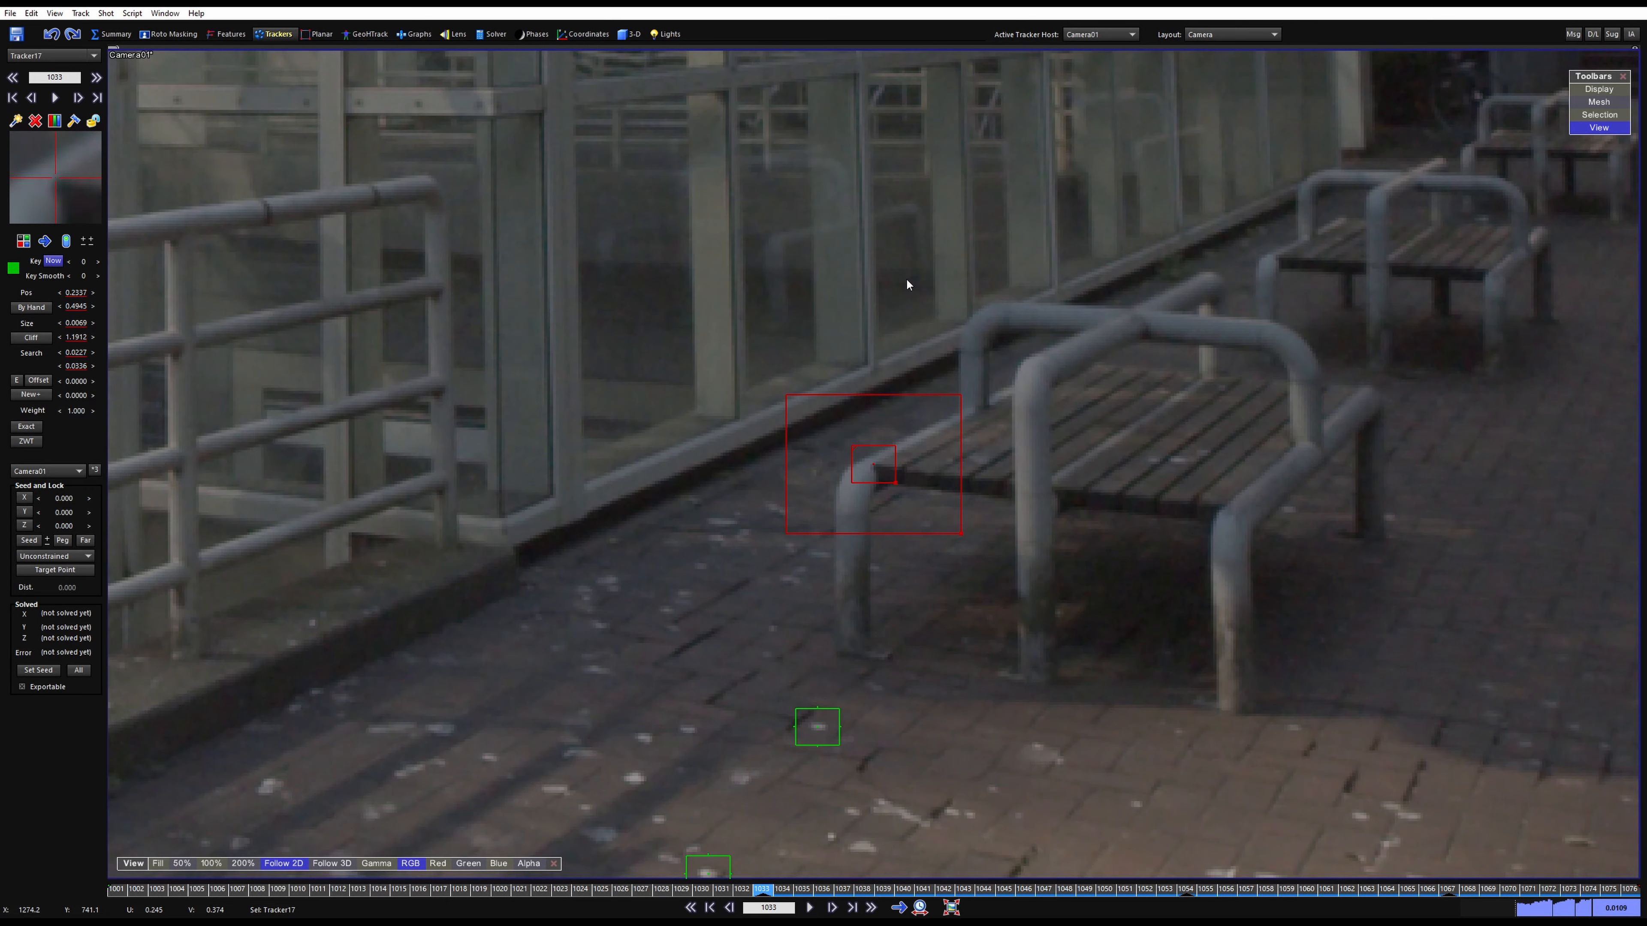
pyautogui.press('b')
pyautogui.press('space')
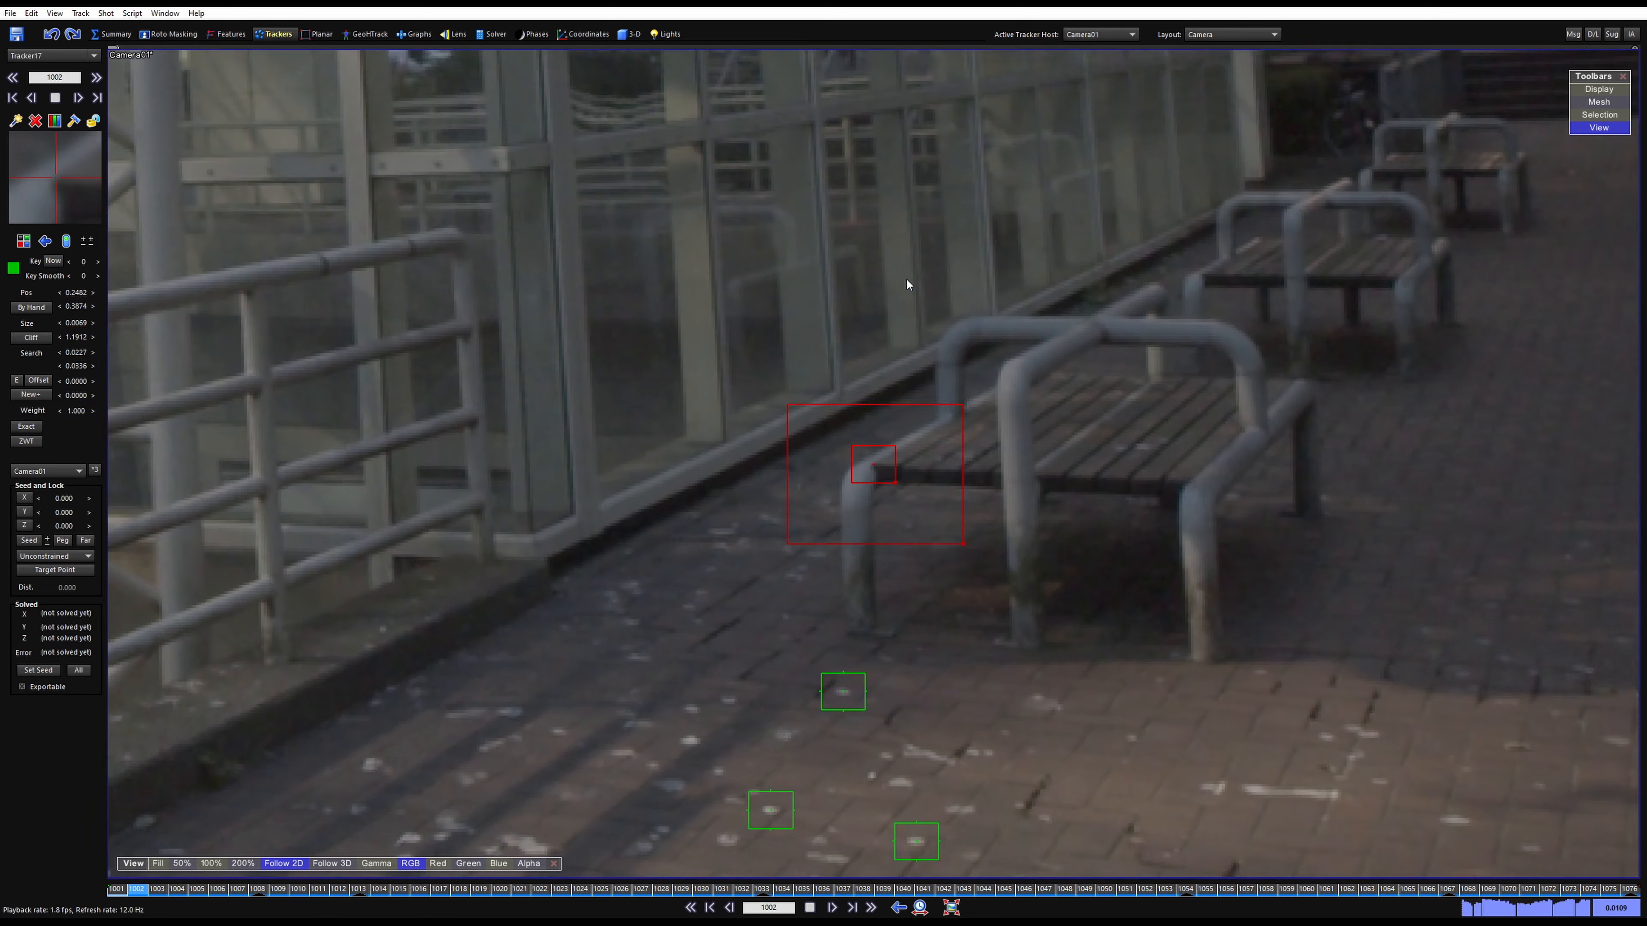
pyautogui.press('l')
# Create a tracker at frame 1001 on the nearest bench's front seat edge beside the right leg, widened to size 0.0095 and aspect 1.89
pyautogui.scroll(-7, 810, 392)
pyautogui.press('5')
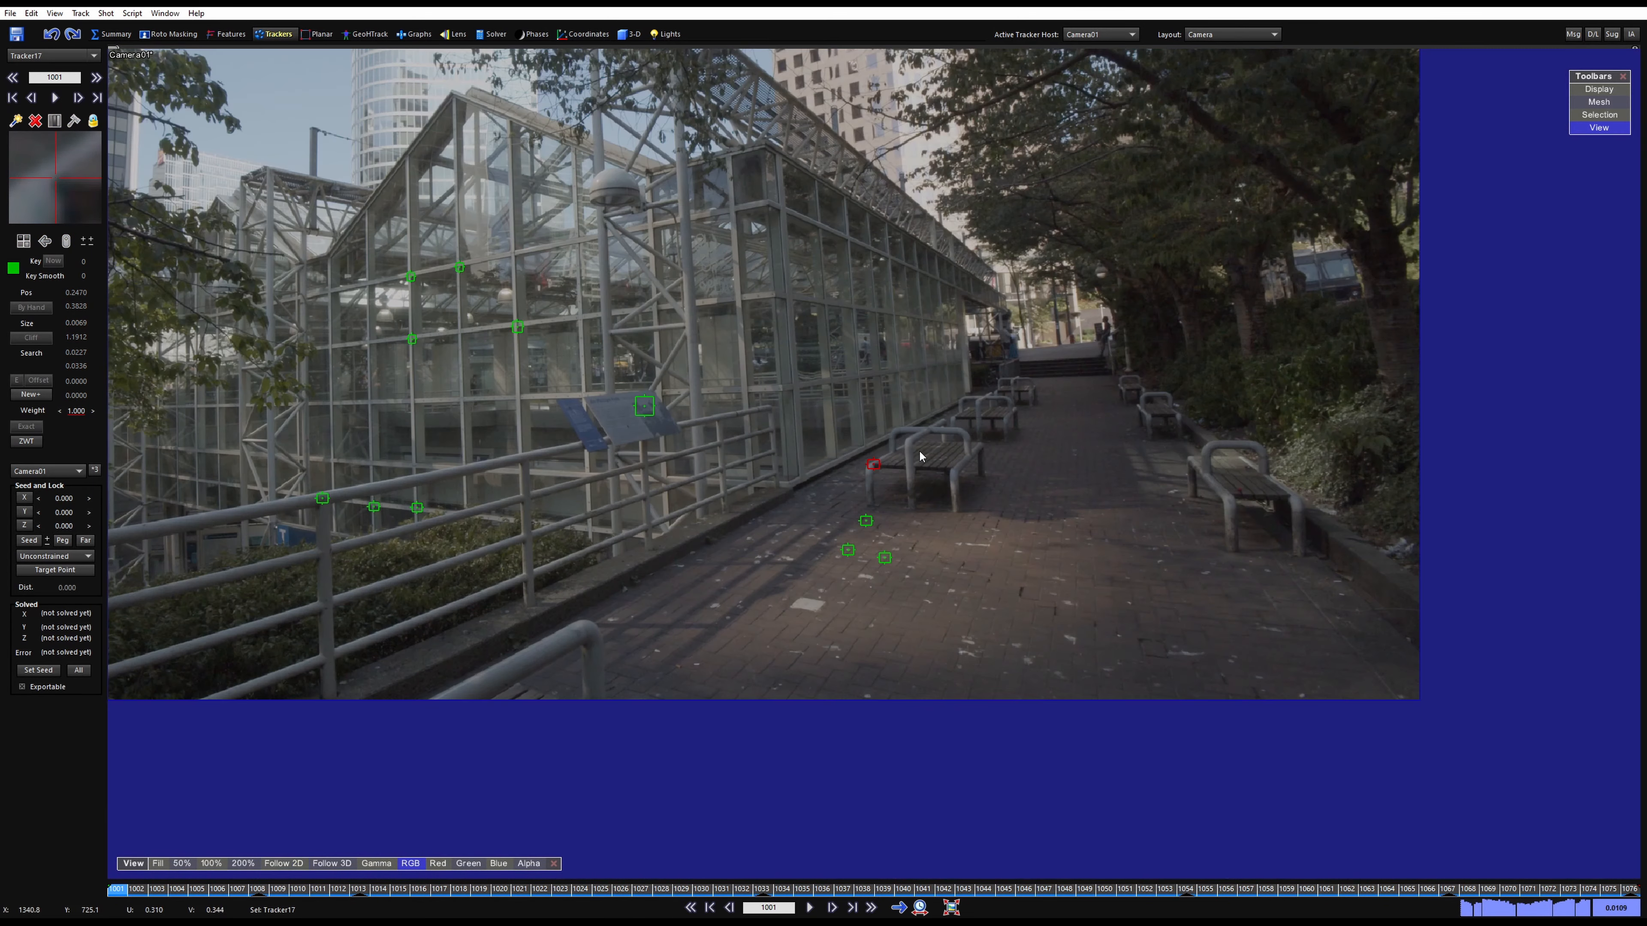
pyautogui.moveTo(329, 887); pyautogui.dragTo(118, 772)
pyautogui.scroll(7, 1005, 543)
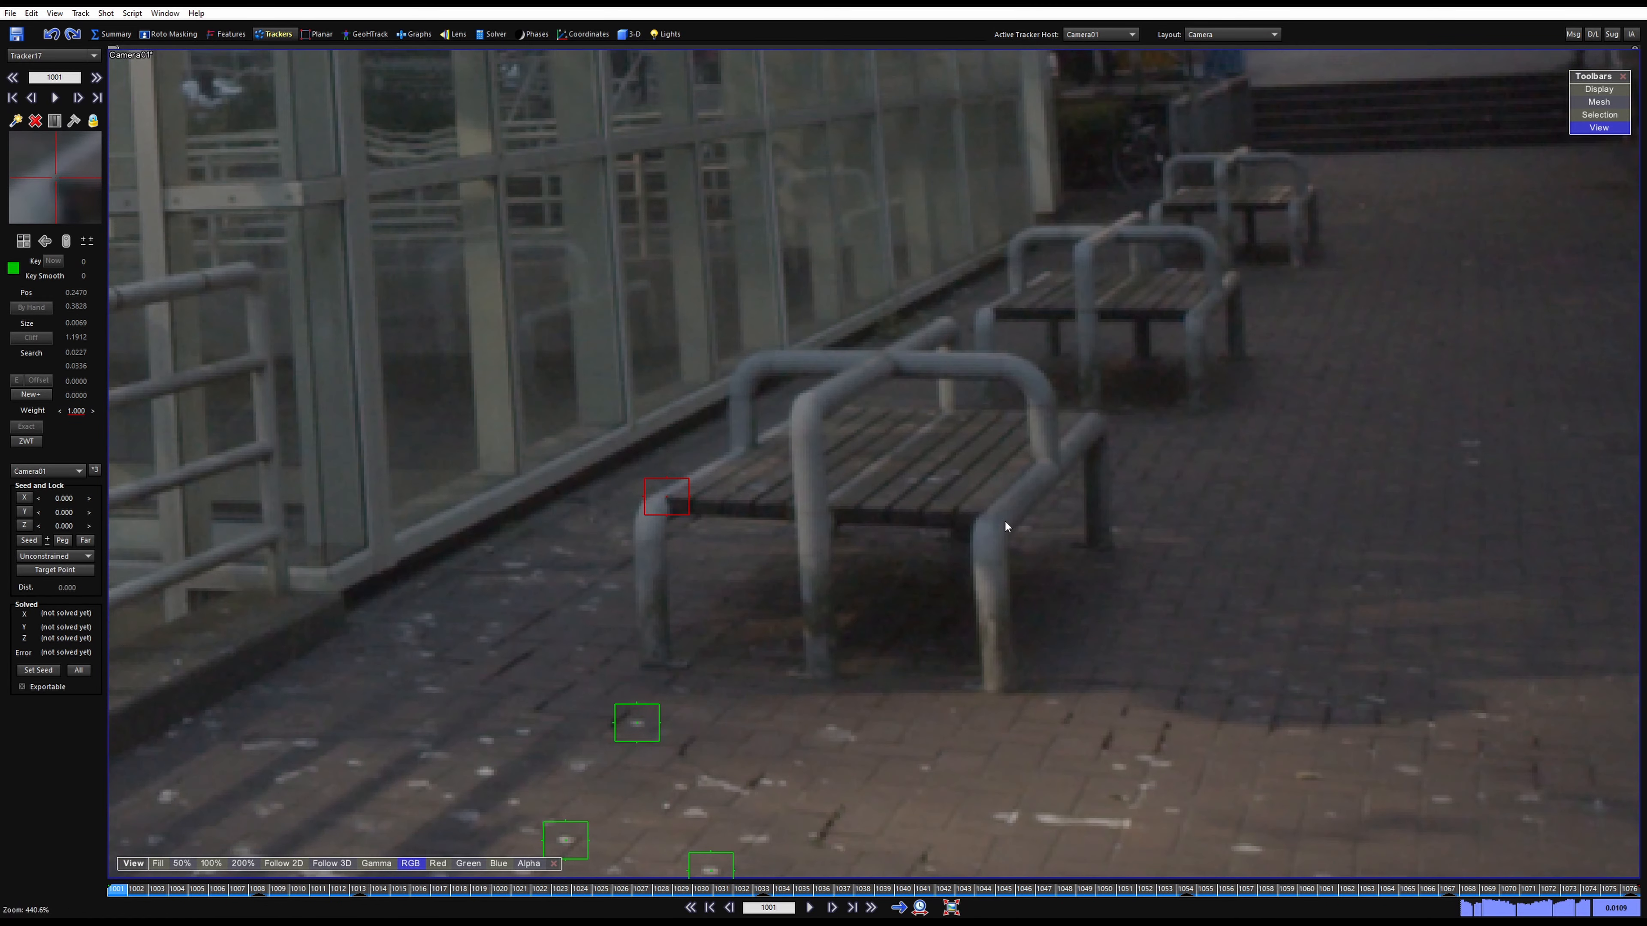
pyautogui.click(981, 518)
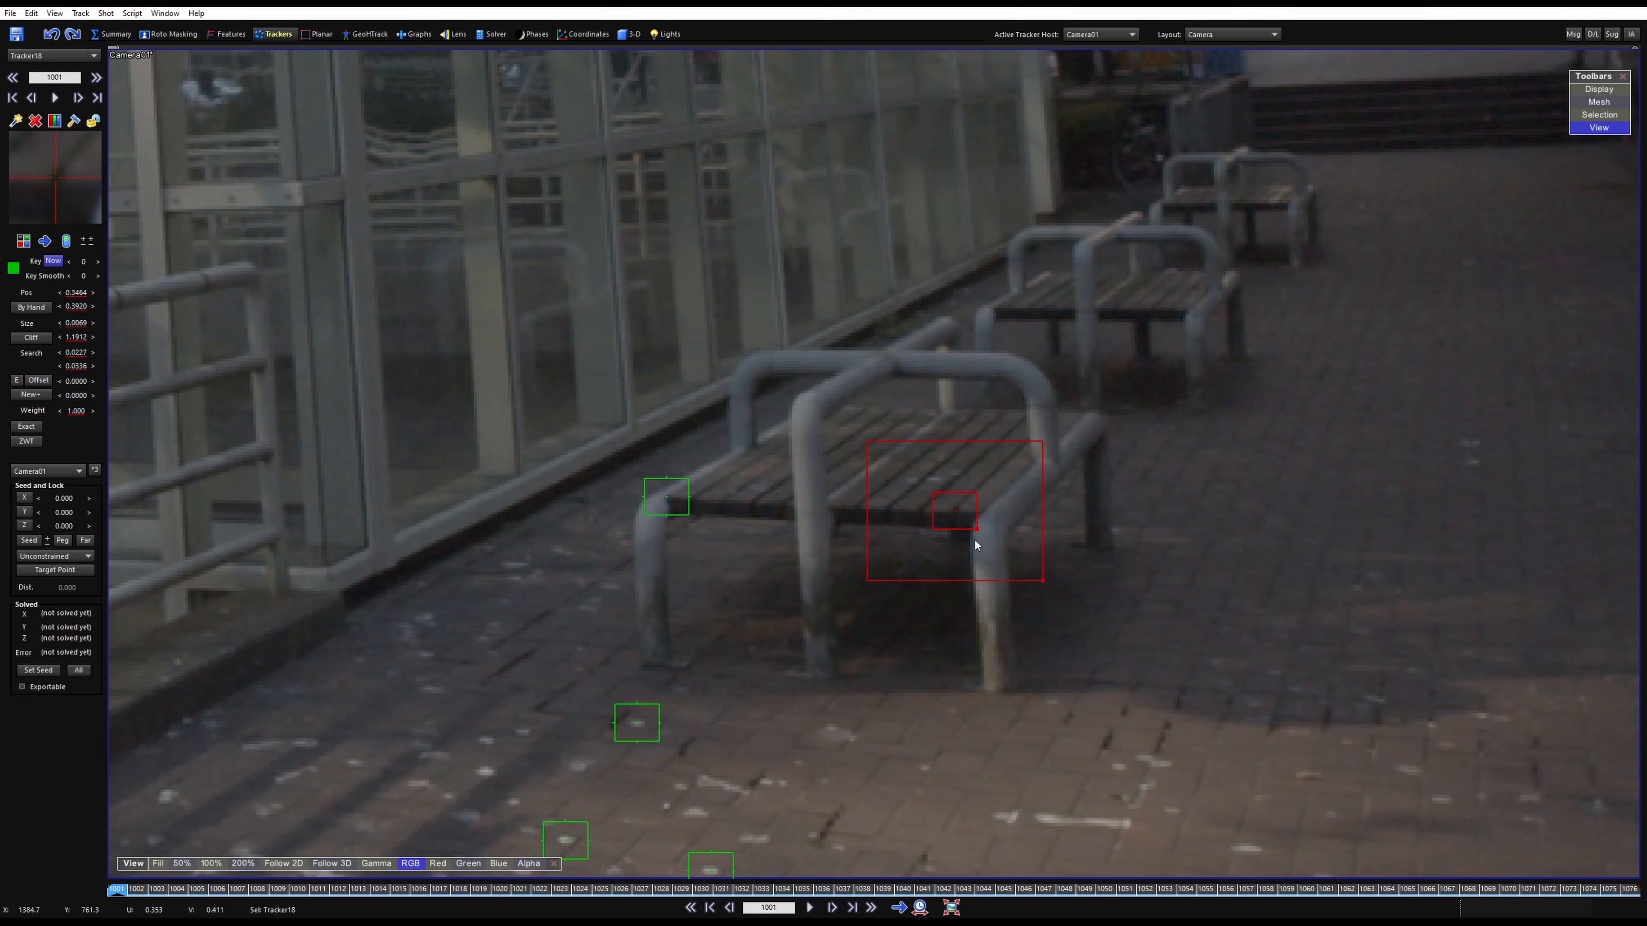
pyautogui.moveTo(984, 530); pyautogui.dragTo(993, 530)
pyautogui.press('5')
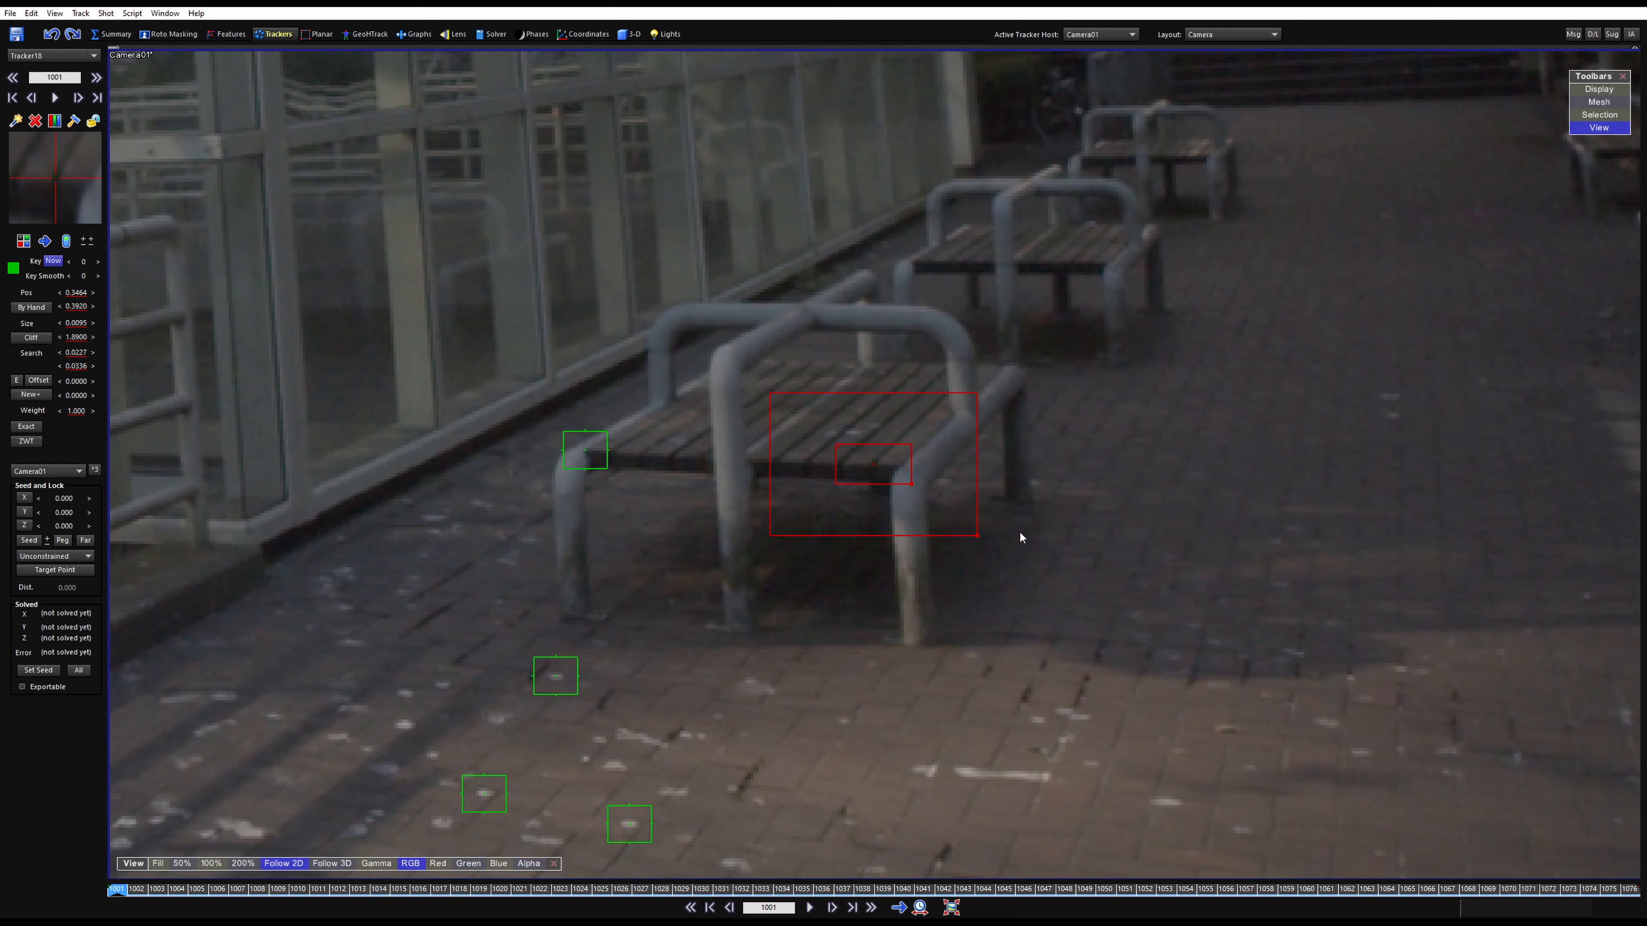
# Track the bench's front seat edge forward to frame 1076, lock the tracker and step back through its keyframes to frame 1001
pyautogui.press('space')
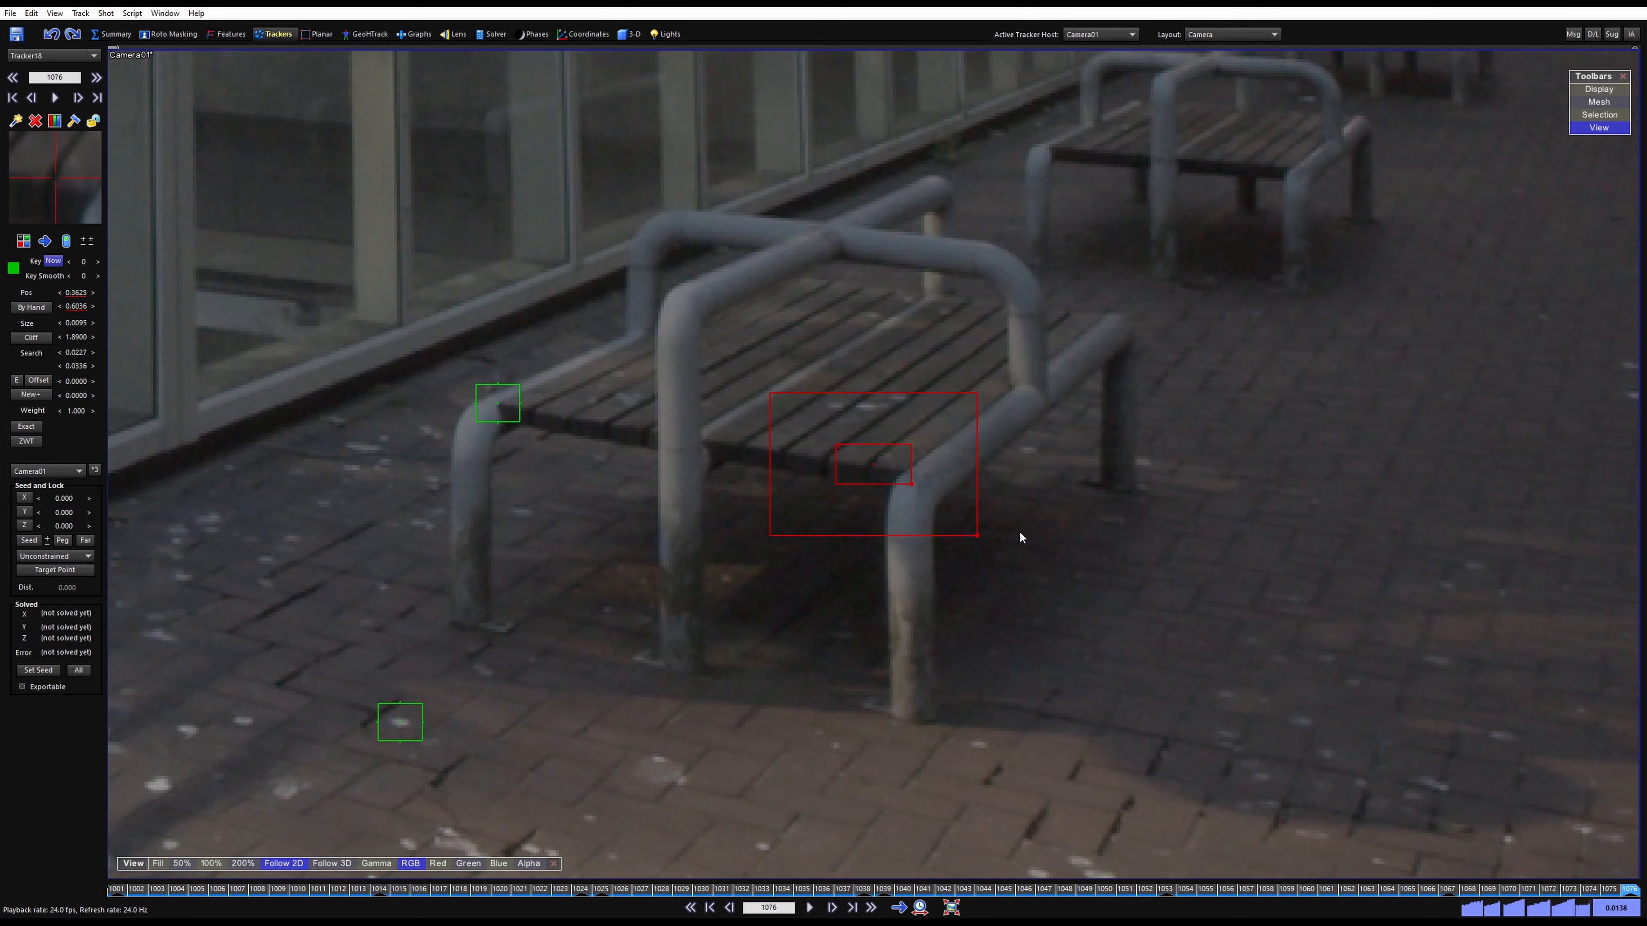
pyautogui.press('l')
pyautogui.press('a')
pyautogui.press('a')
pyautogui.press('a')
pyautogui.press('a')
pyautogui.press('a')
pyautogui.press('a')
pyautogui.press('a')
pyautogui.press('a')
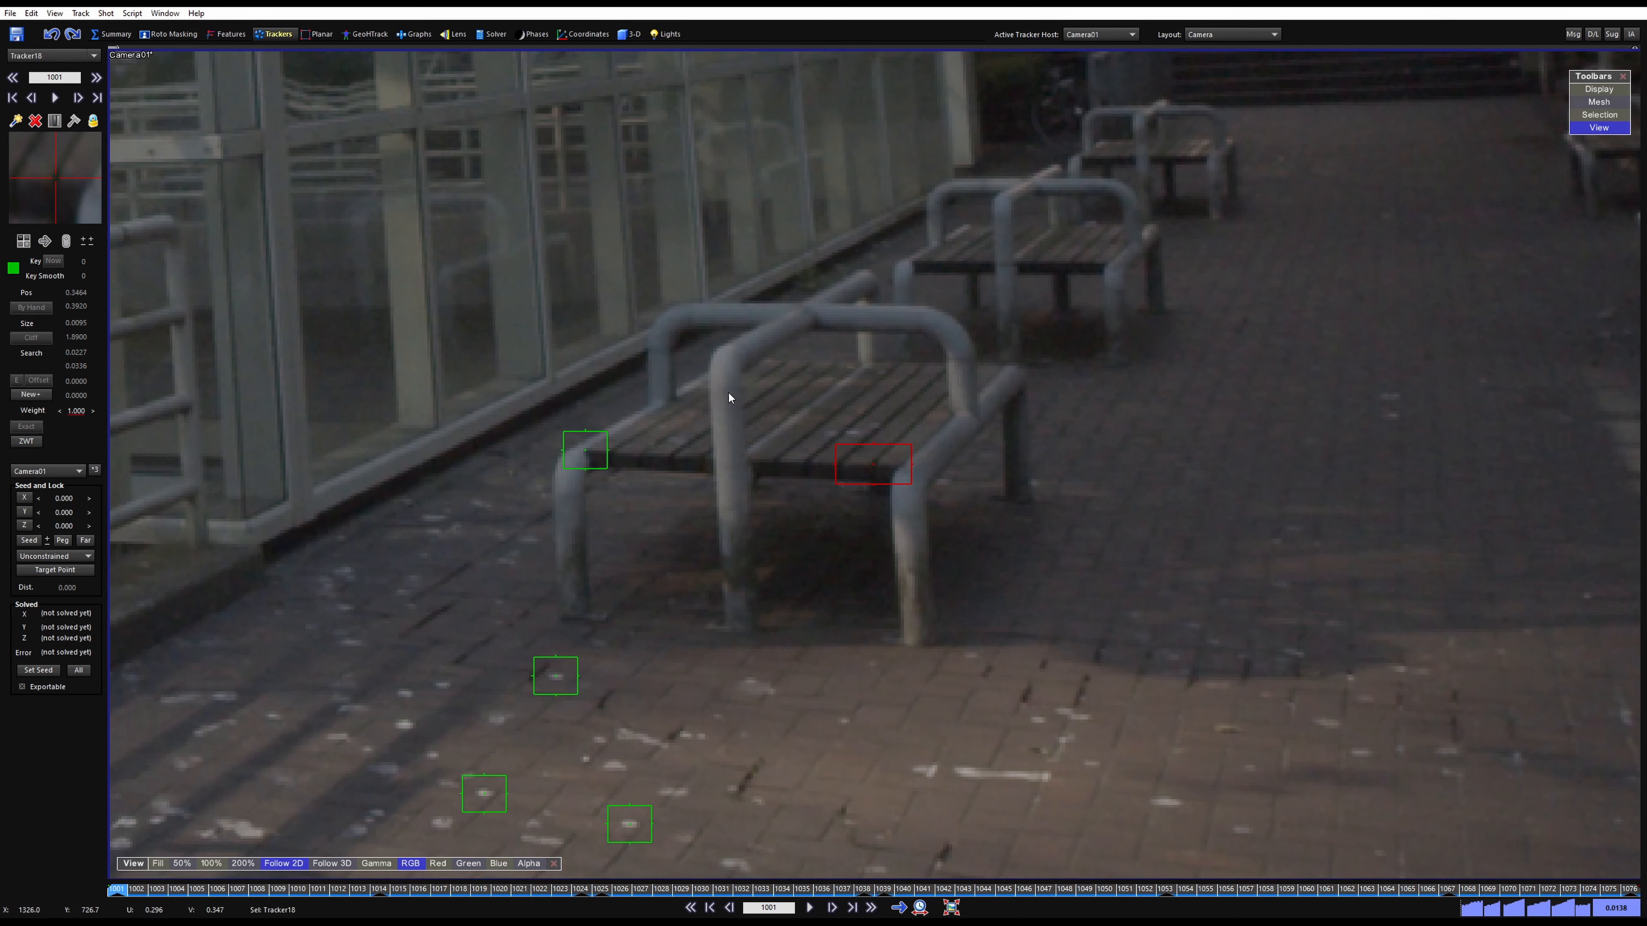
# Create a tracker of size 0.0058 and aspect 1.379 at frame 1001 on the second bench's right seat corner and track it forward
pyautogui.scroll(-3, 940, 429)
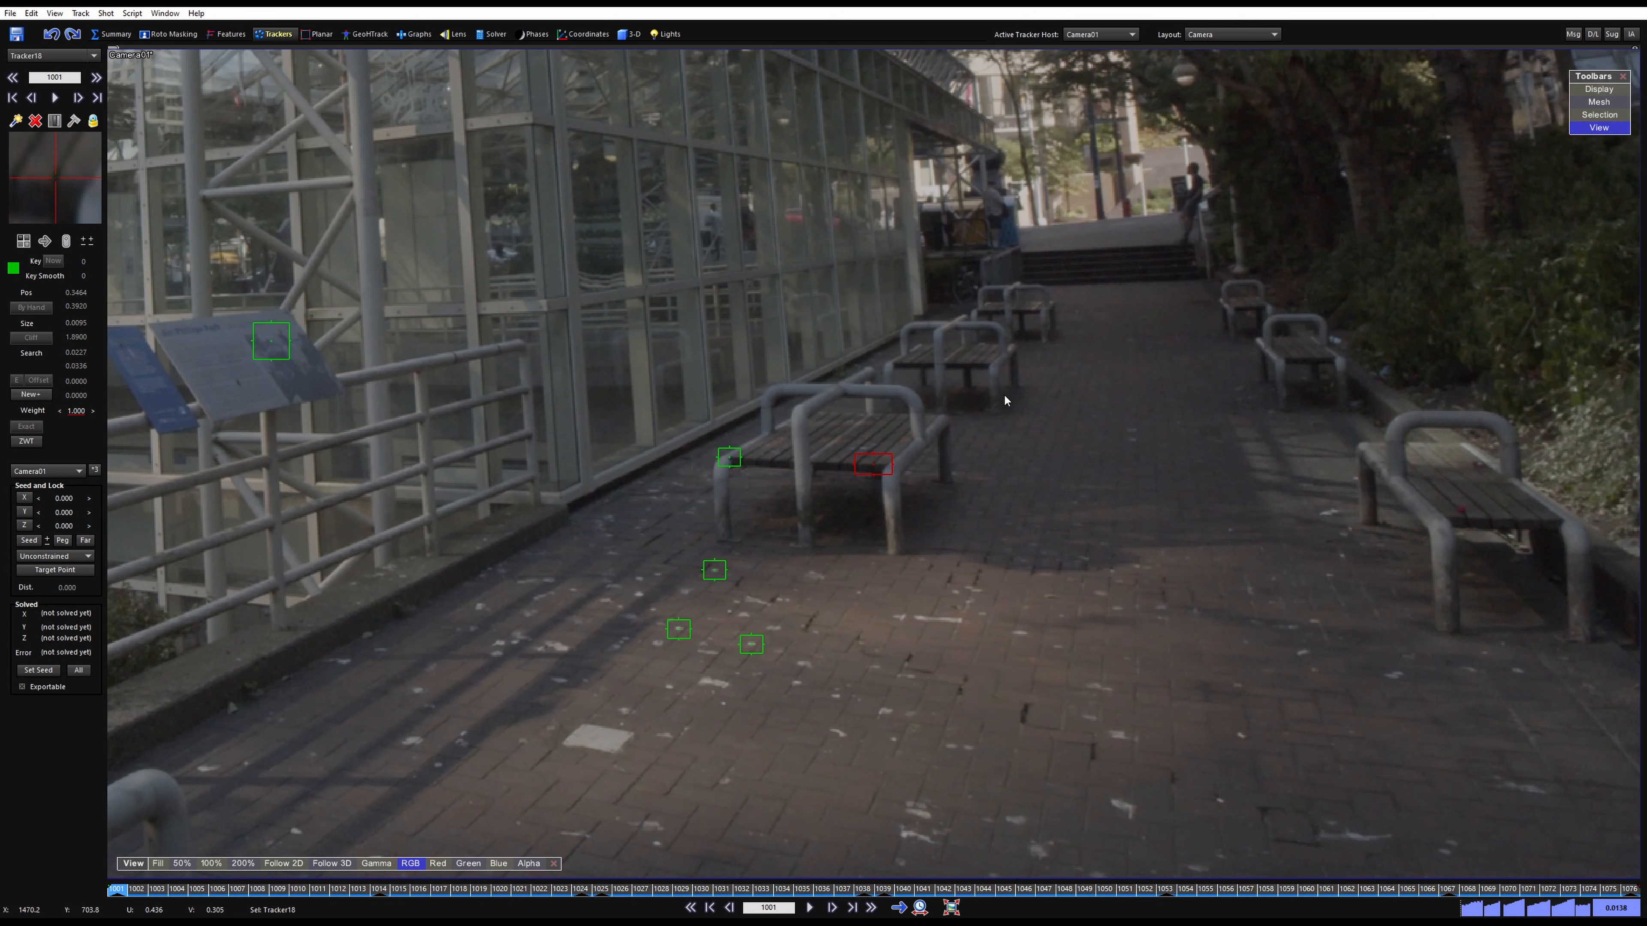
pyautogui.scroll(3, 1004, 394)
pyautogui.click(981, 356)
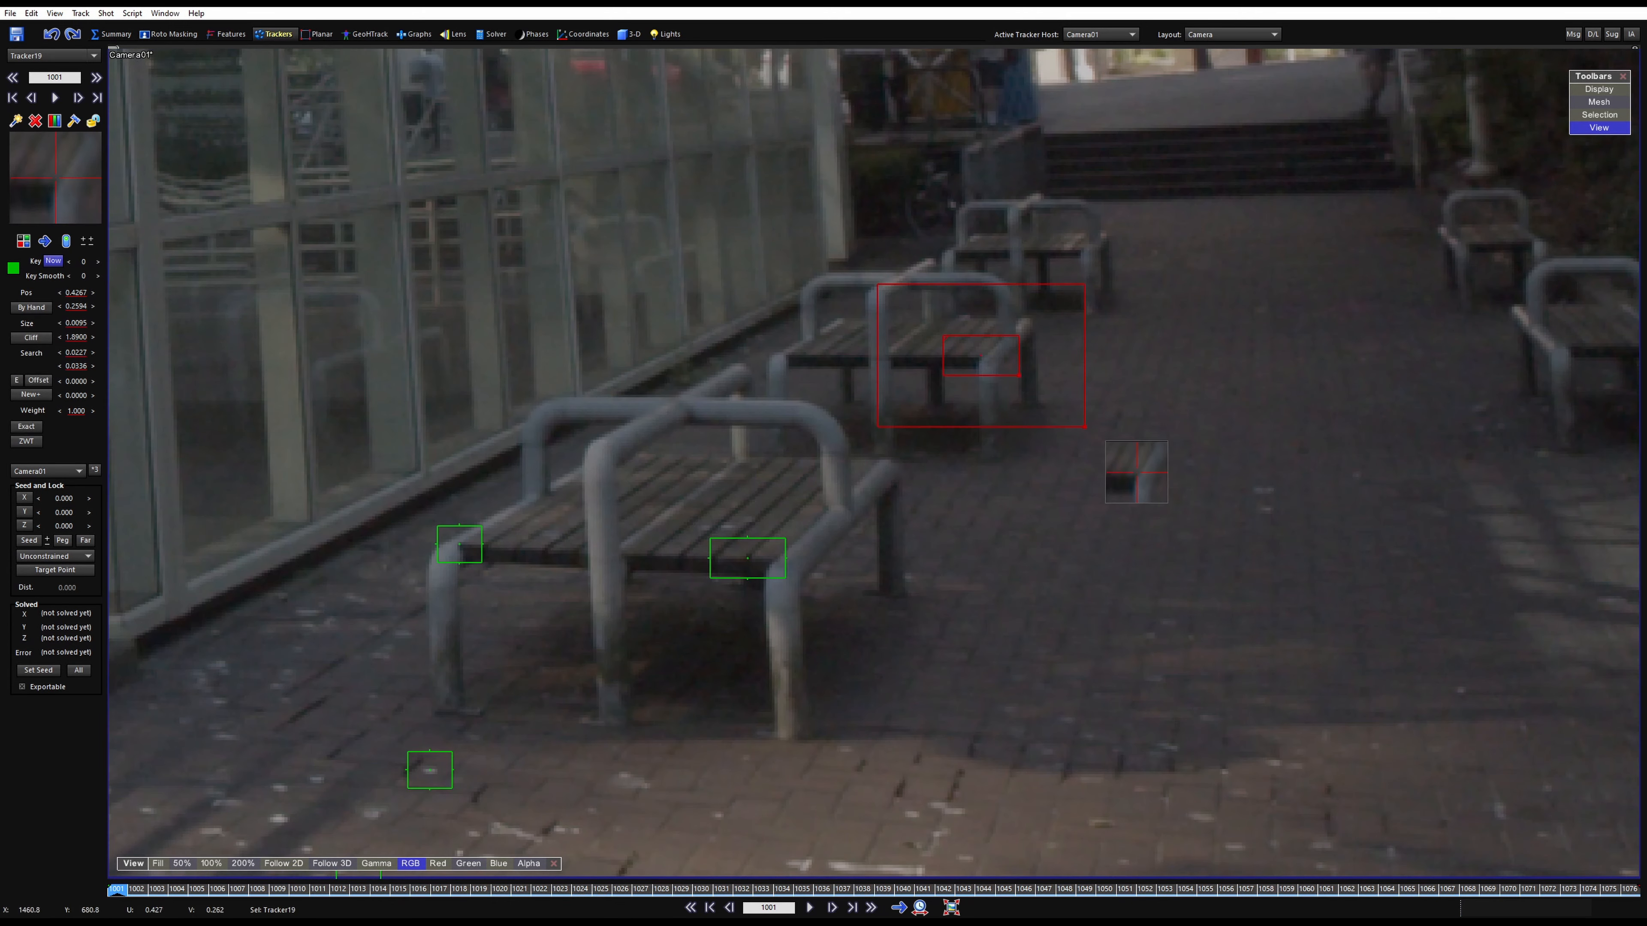
pyautogui.moveTo(1002, 372); pyautogui.dragTo(1000, 371)
pyautogui.press('5')
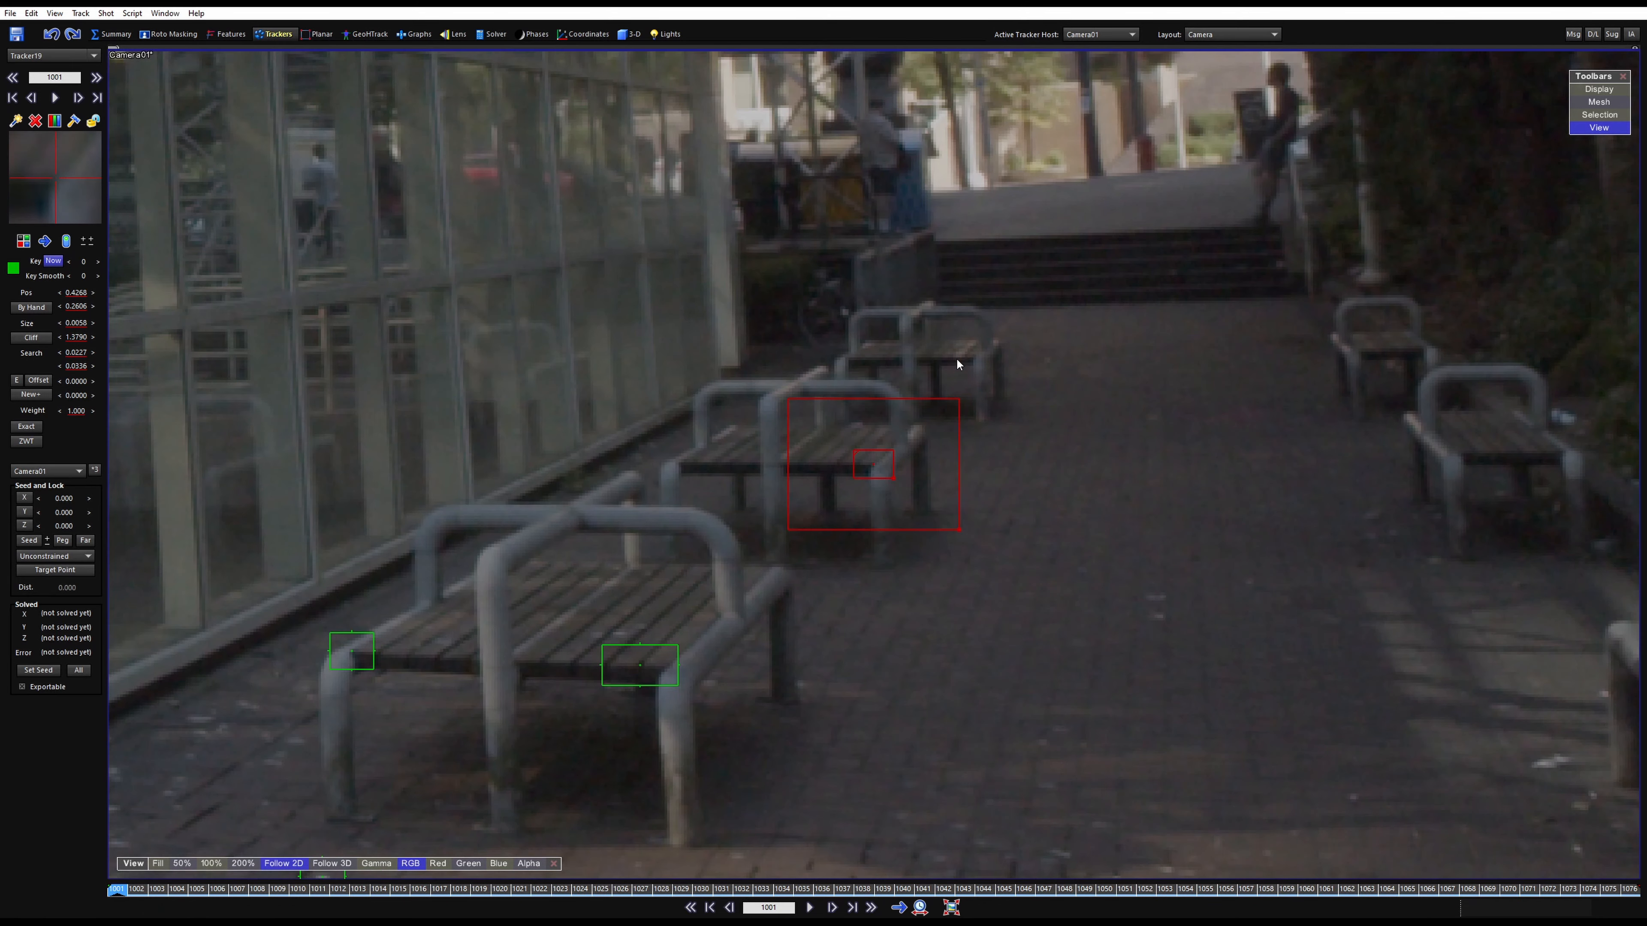
pyautogui.press('space')
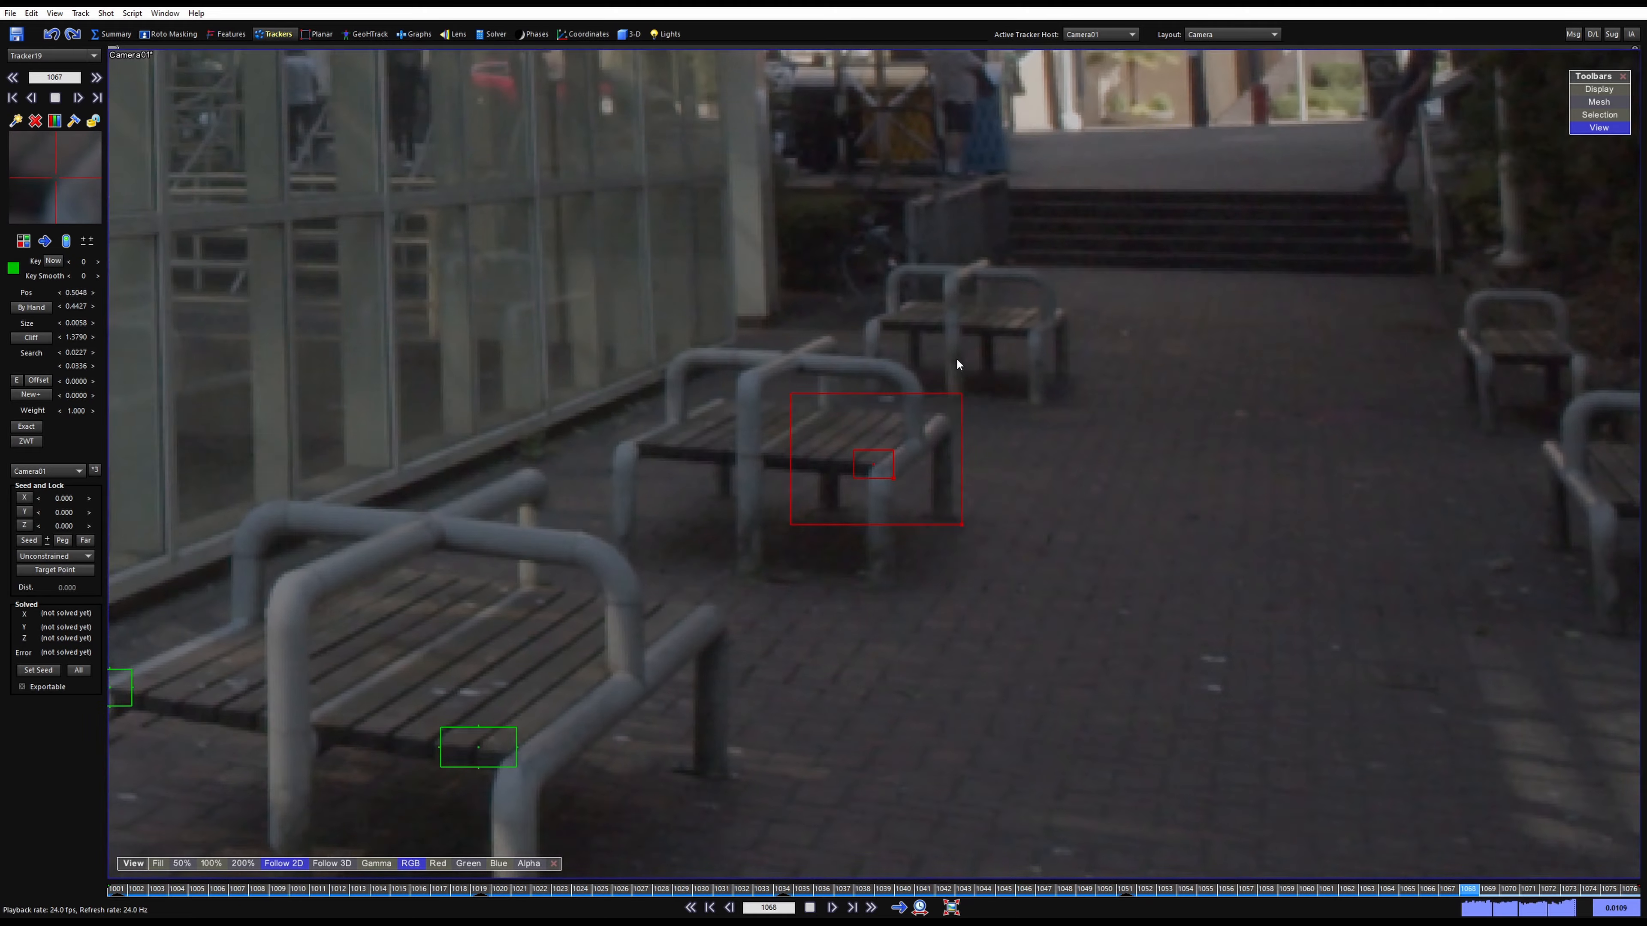
# Stop following the second bench's tracker in 2D and return the shot to frame 1001
pyautogui.scroll(-9, 937, 357)
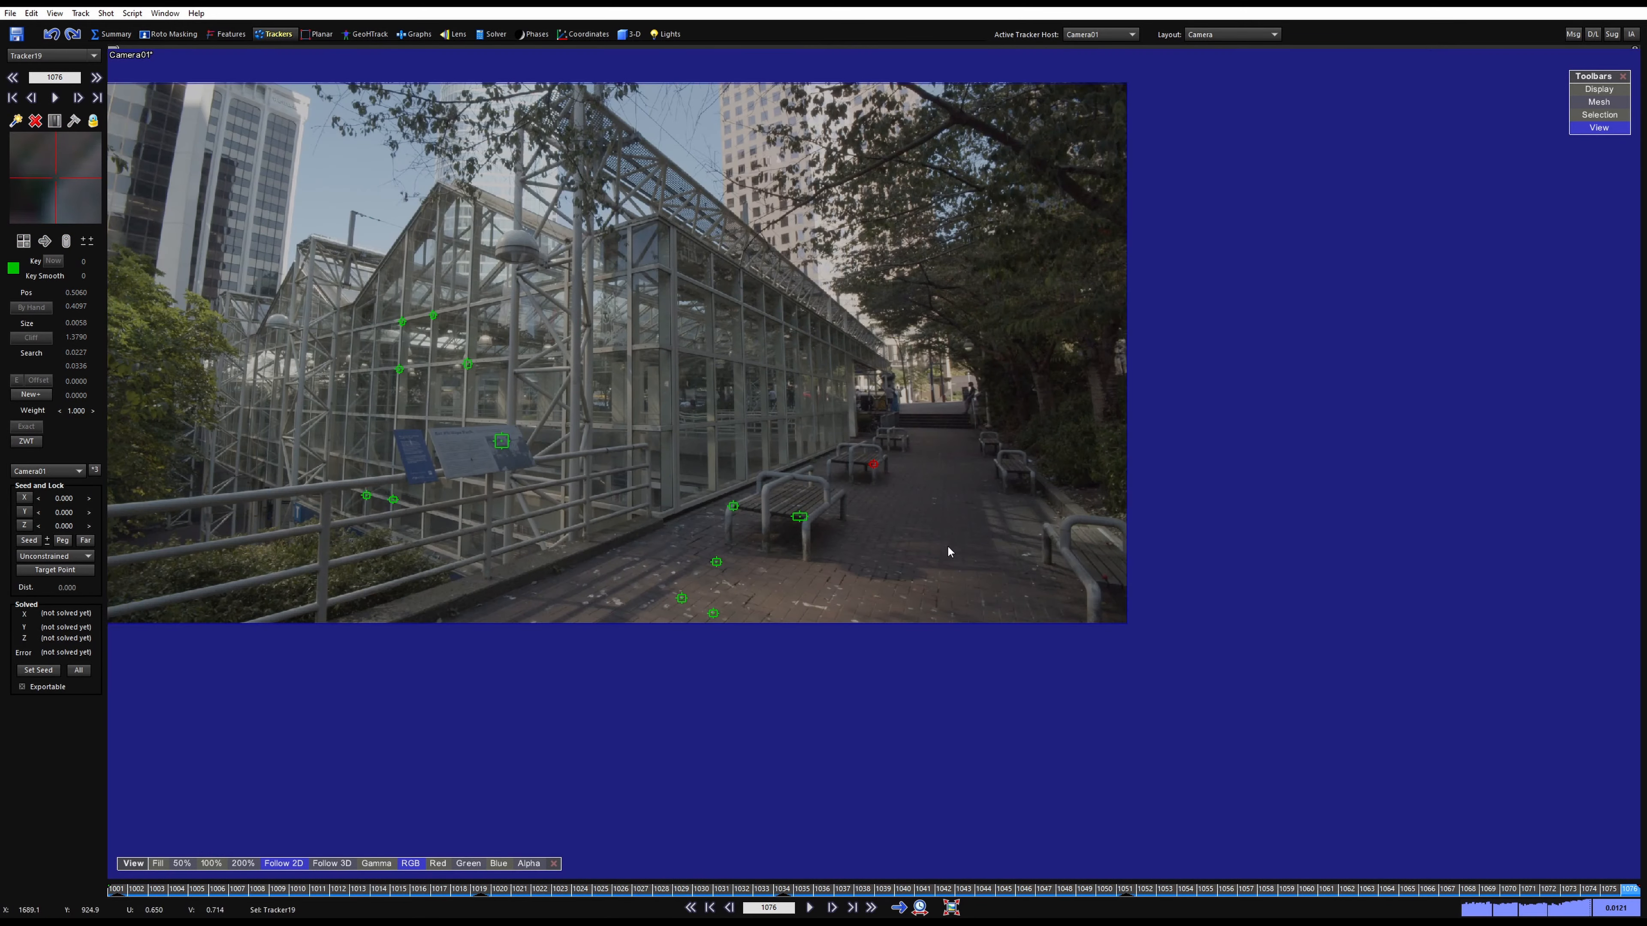
pyautogui.press('5')
pyautogui.moveTo(729, 387); pyautogui.dragTo(1111, 501, button='middle')
pyautogui.scroll(1, 1158, 507)
pyautogui.moveTo(1558, 894); pyautogui.dragTo(115, 890)
# Place a new tracker on the glass facade's middle beam joint just past the building corner and track it forward with 2D following on
pyautogui.scroll(3, 964, 631)
pyautogui.moveTo(1200, 495); pyautogui.dragTo(1005, 541, button='middle')
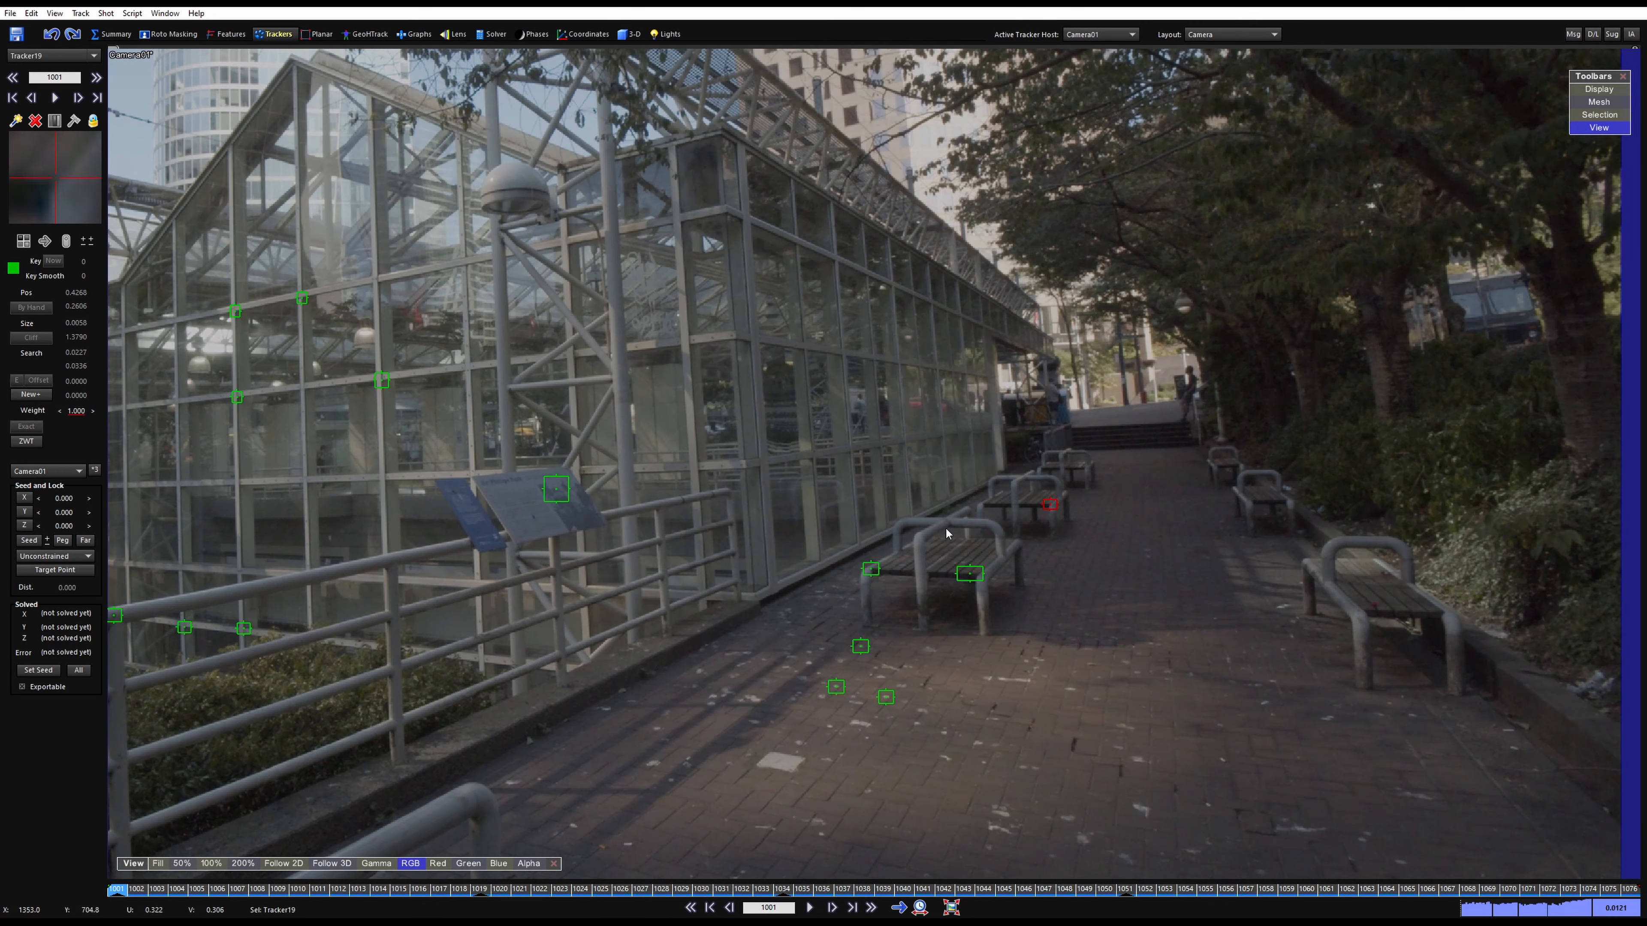
pyautogui.scroll(3, 961, 473)
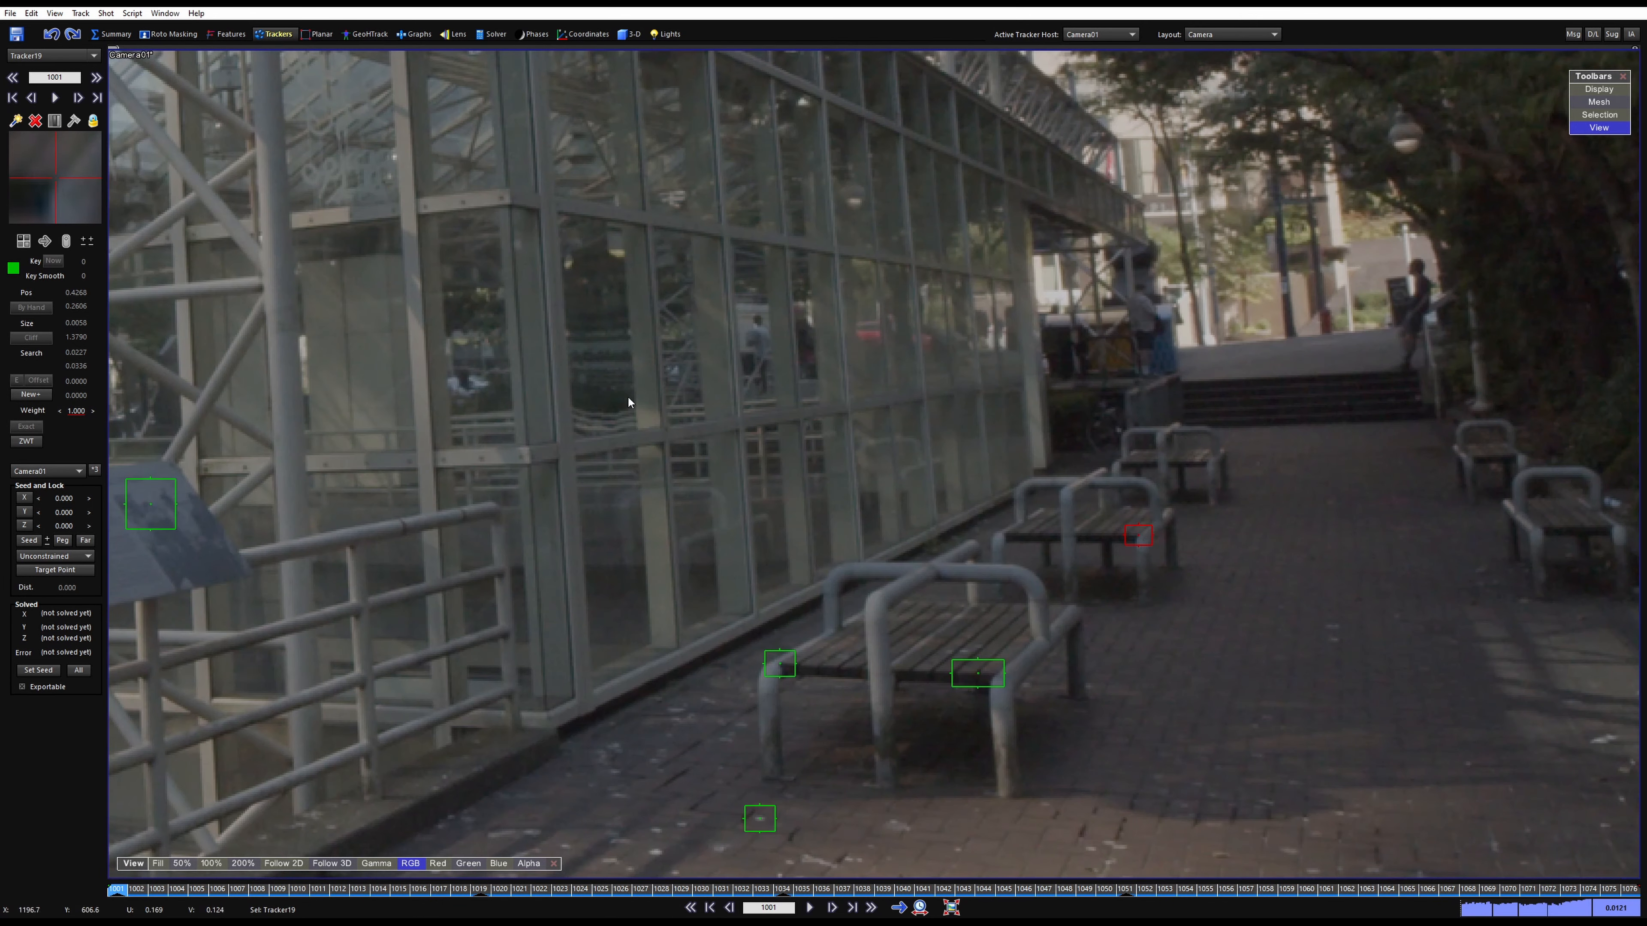
pyautogui.moveTo(633, 416); pyautogui.dragTo(772, 544, button='middle')
pyautogui.scroll(5, 742, 358)
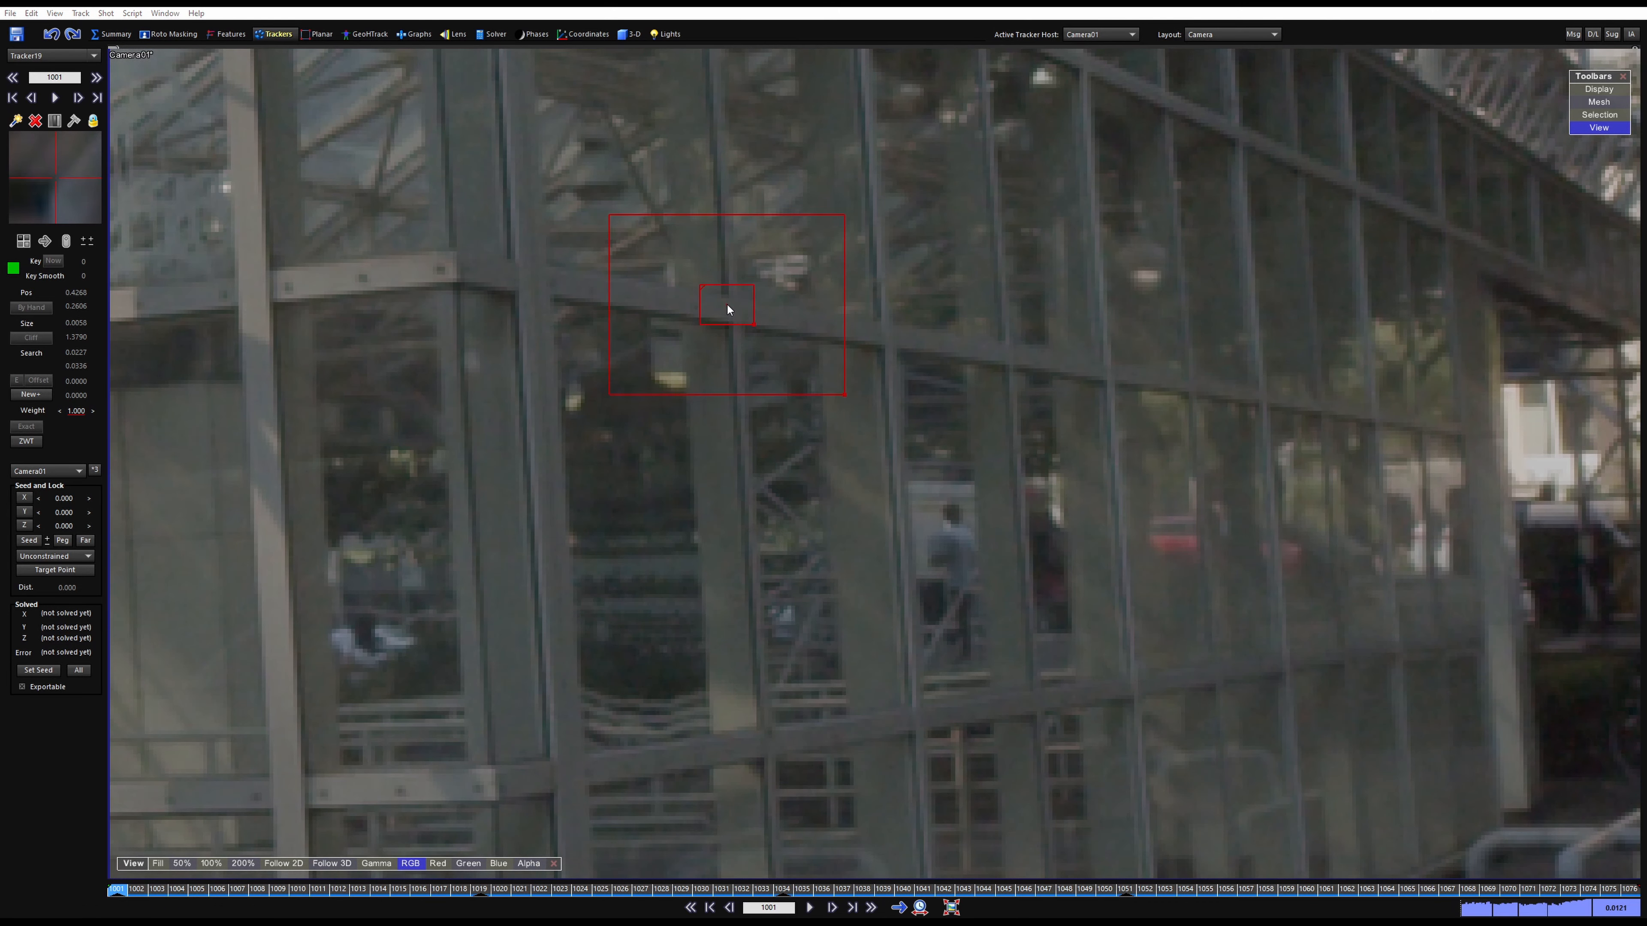
pyautogui.moveTo(728, 306); pyautogui.dragTo(730, 297)
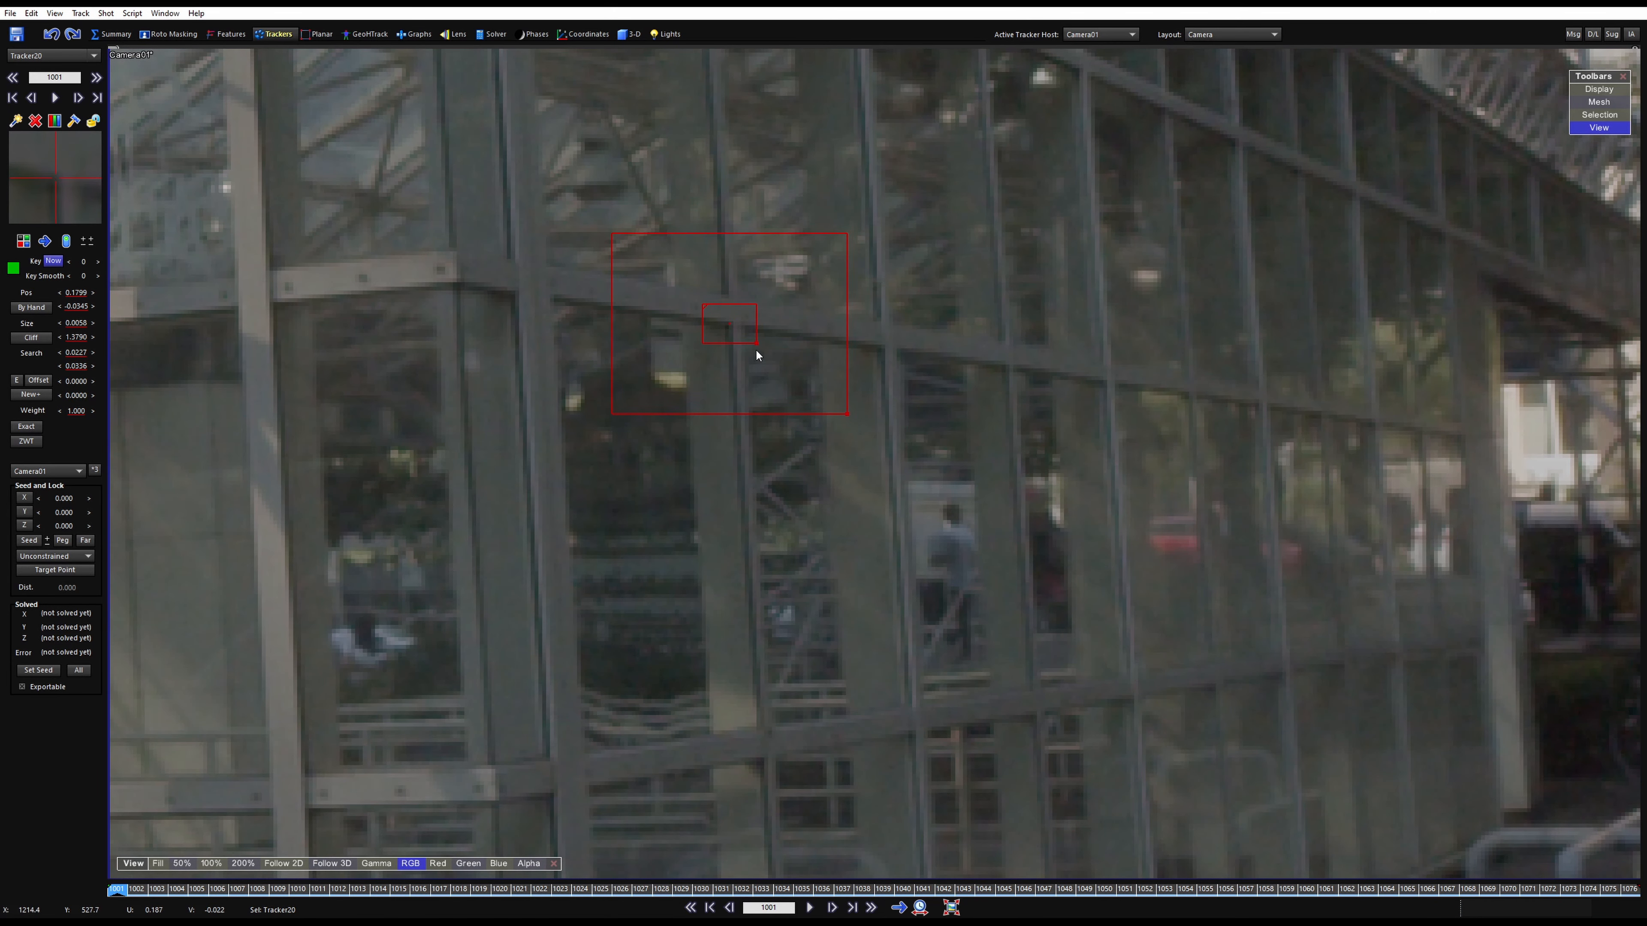
pyautogui.press('5')
pyautogui.press('space')
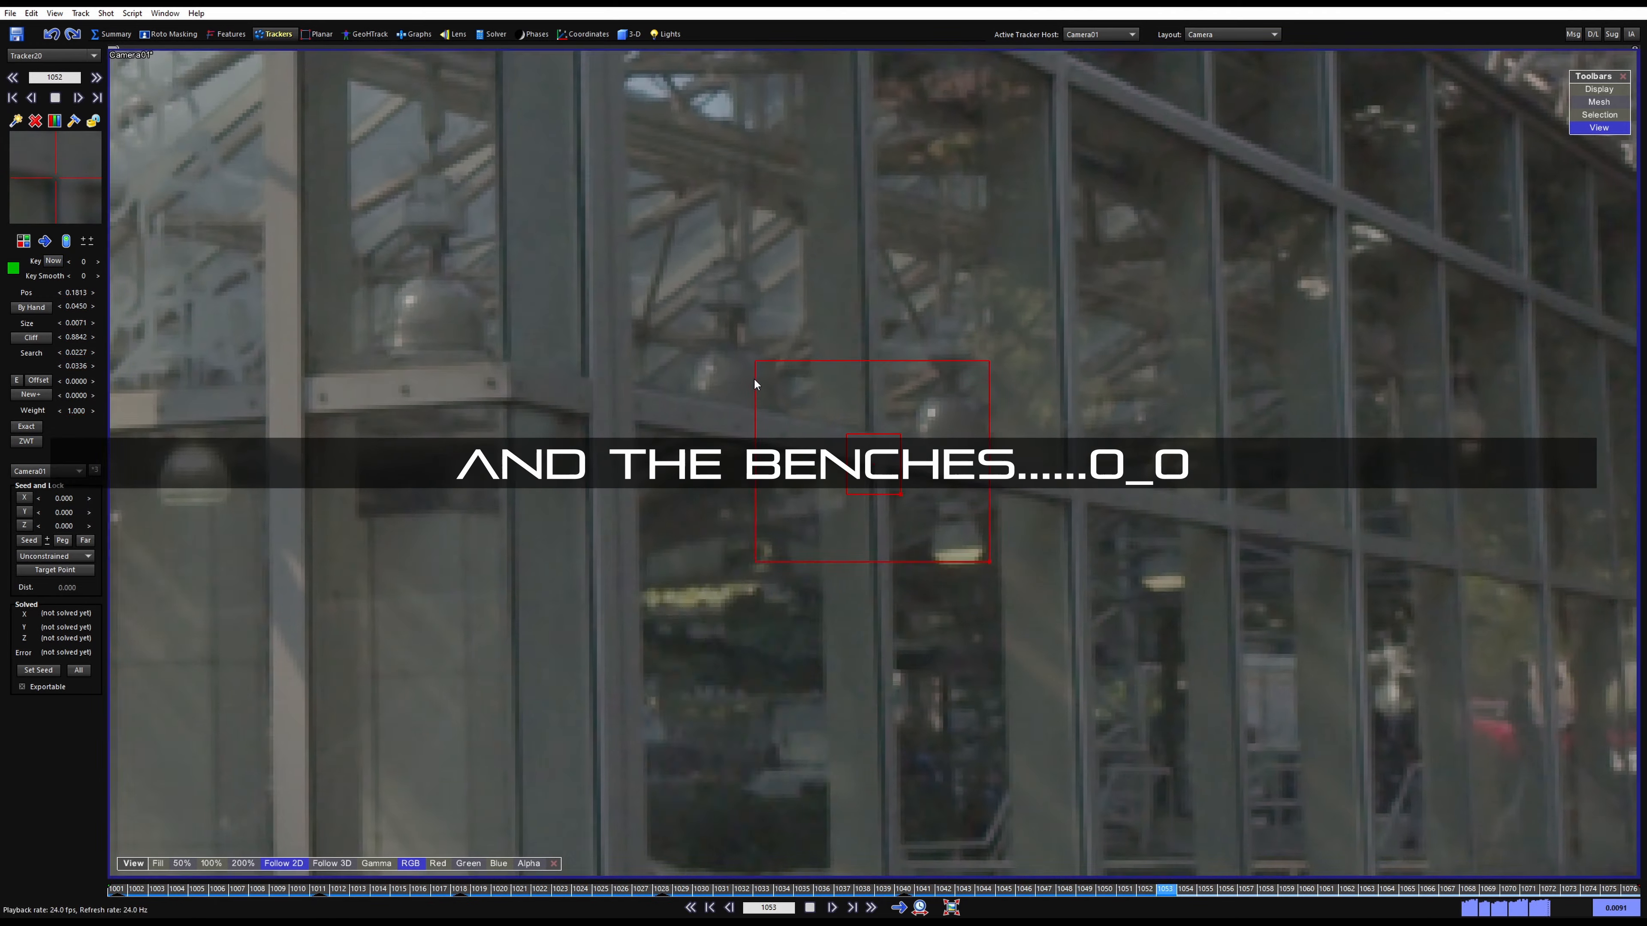
# Step frame by frame between frames 1064 and 1072 to check how well the tracker stays on the beam joint
pyautogui.press('Left')
pyautogui.press('Left')
pyautogui.press('Left')
pyautogui.press('Left')
pyautogui.press('Left')
pyautogui.press('Left')
pyautogui.press('Left')
pyautogui.press('Left')
pyautogui.press('Left')
pyautogui.press('Left')
pyautogui.press('Left')
pyautogui.press('Left')
pyautogui.press('Left')
pyautogui.press('Left')
pyautogui.press('Left')
pyautogui.press('Left')
pyautogui.press('Left')
pyautogui.press('Left')
pyautogui.press('Left')
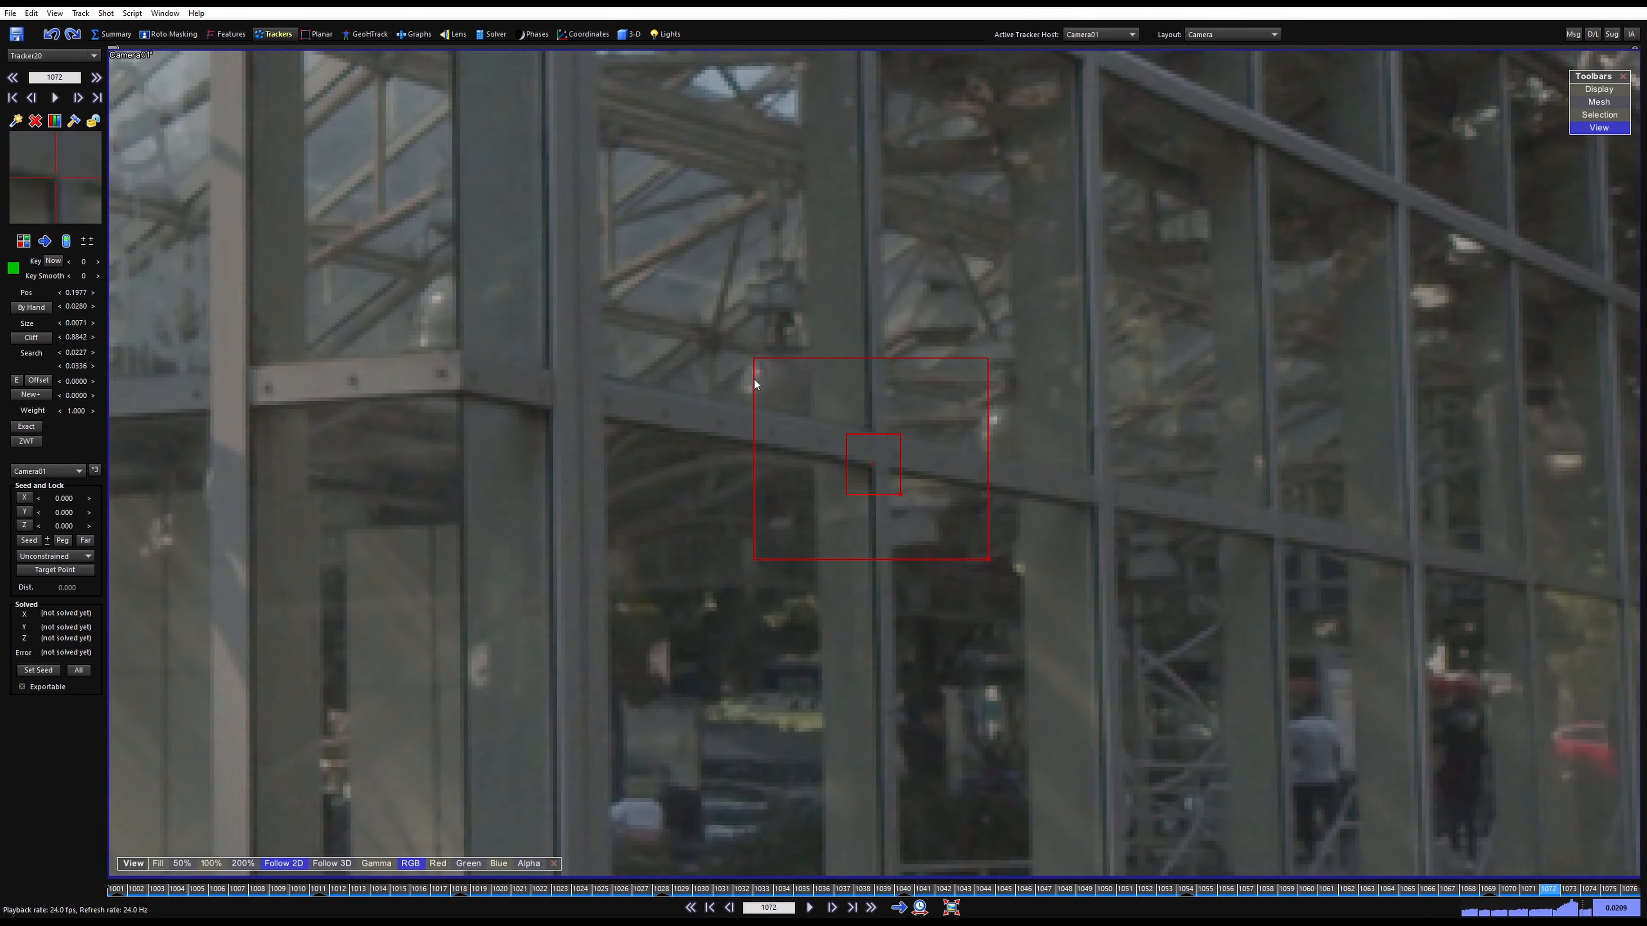
pyautogui.press('Right')
pyautogui.press('Right')
pyautogui.press('Right')
pyautogui.press('Right')
pyautogui.press('Right')
pyautogui.press('Right')
pyautogui.press('Right')
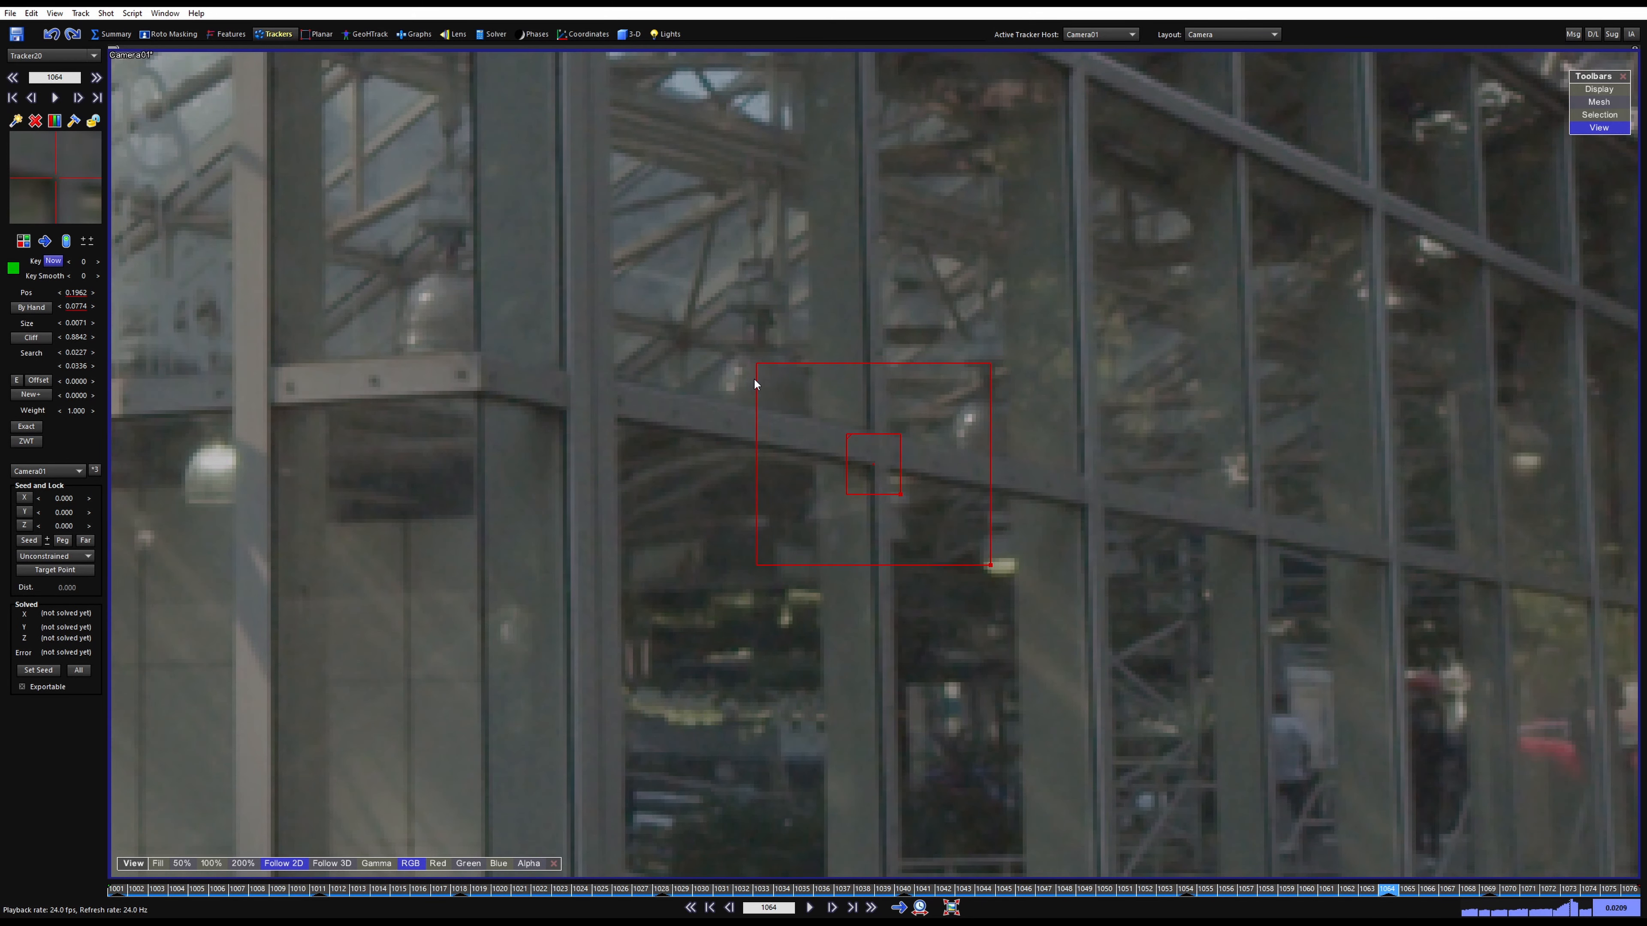
pyautogui.press('Right')
pyautogui.press('Right')
pyautogui.press('Right')
pyautogui.press('Right')
pyautogui.press('Right')
pyautogui.press('Right')
pyautogui.press('Right')
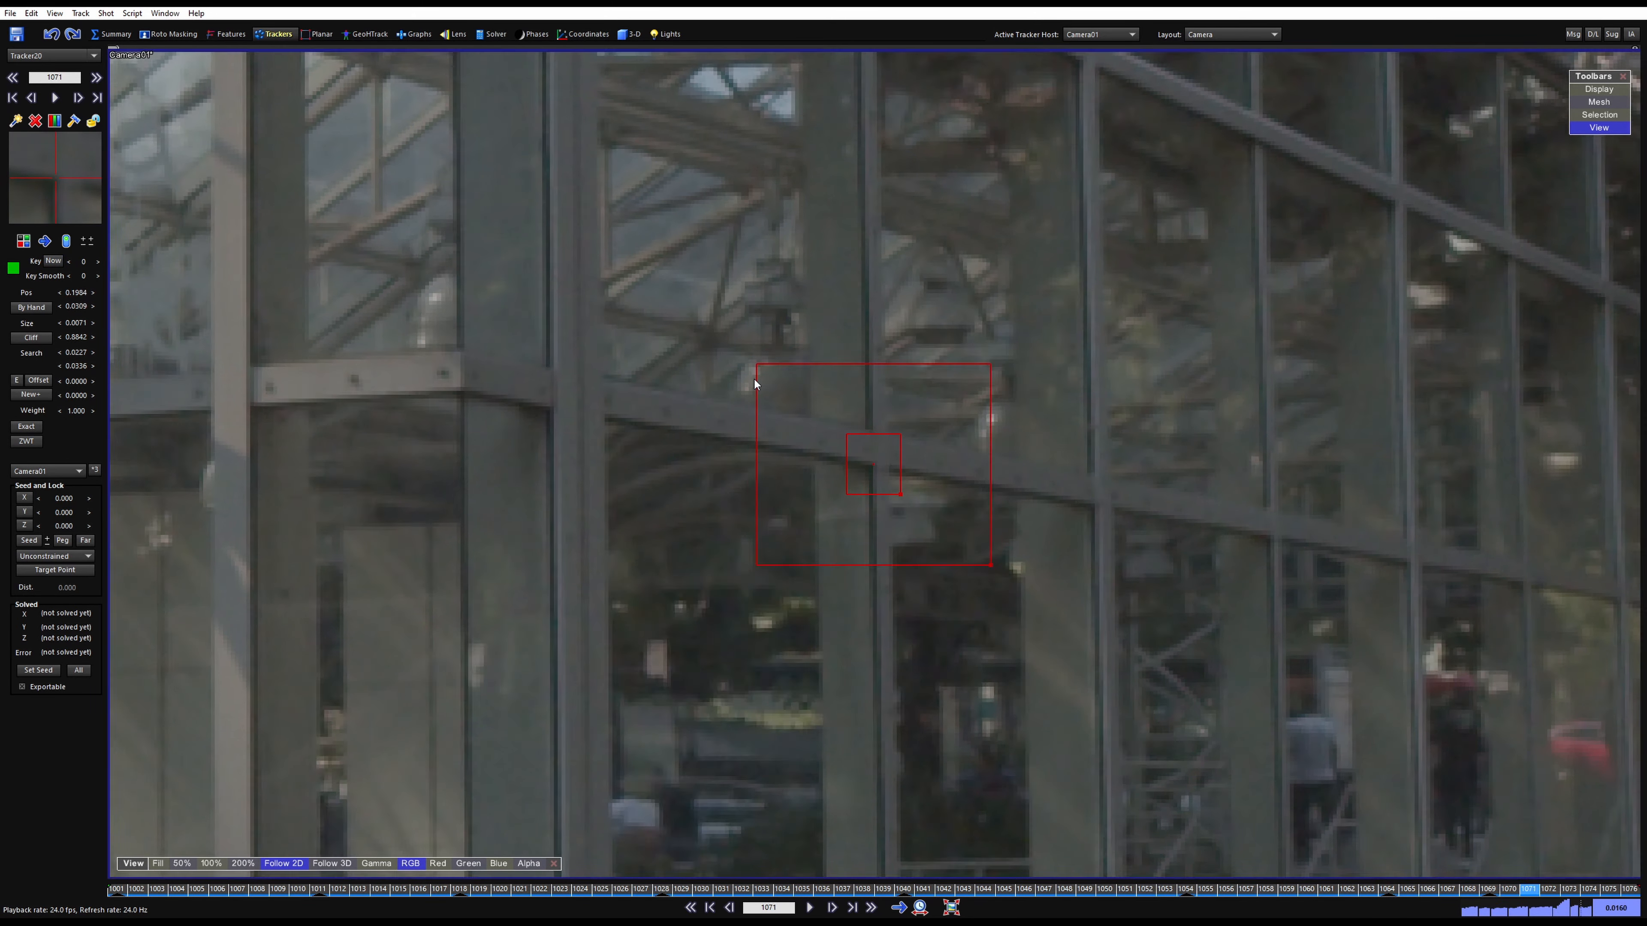
# Finish tracking the middle beam joint, lock its tracker and turn off 2D following at frame 1001
pyautogui.press('space')
pyautogui.hotkey('shift', 'a')
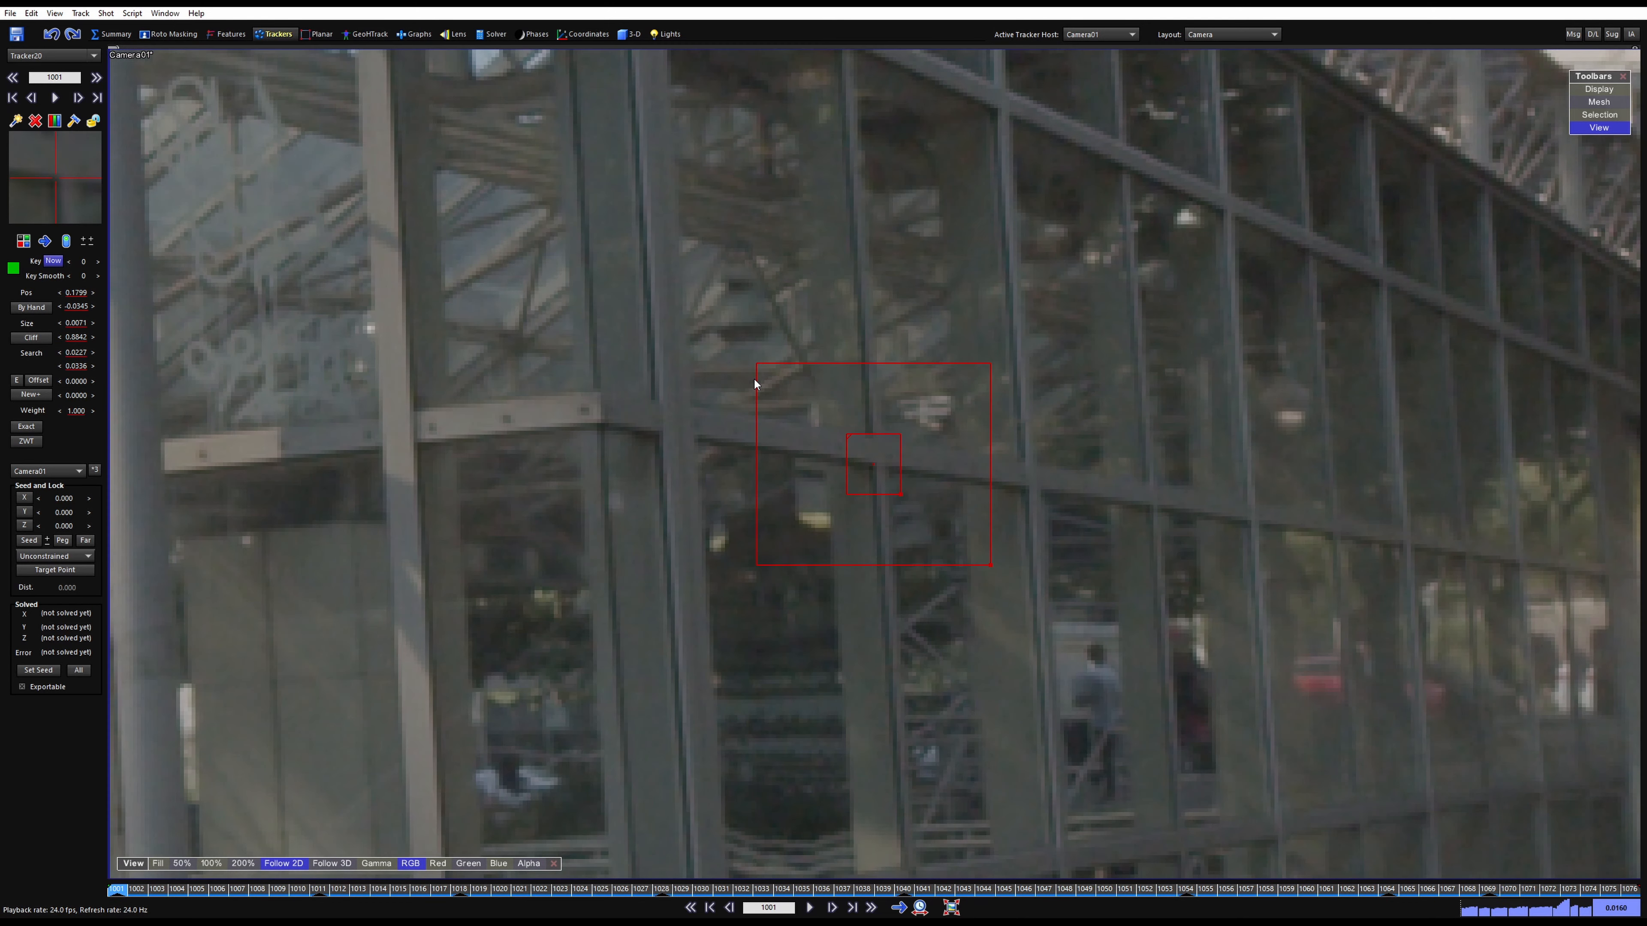
pyautogui.press('l')
pyautogui.click(291, 863)
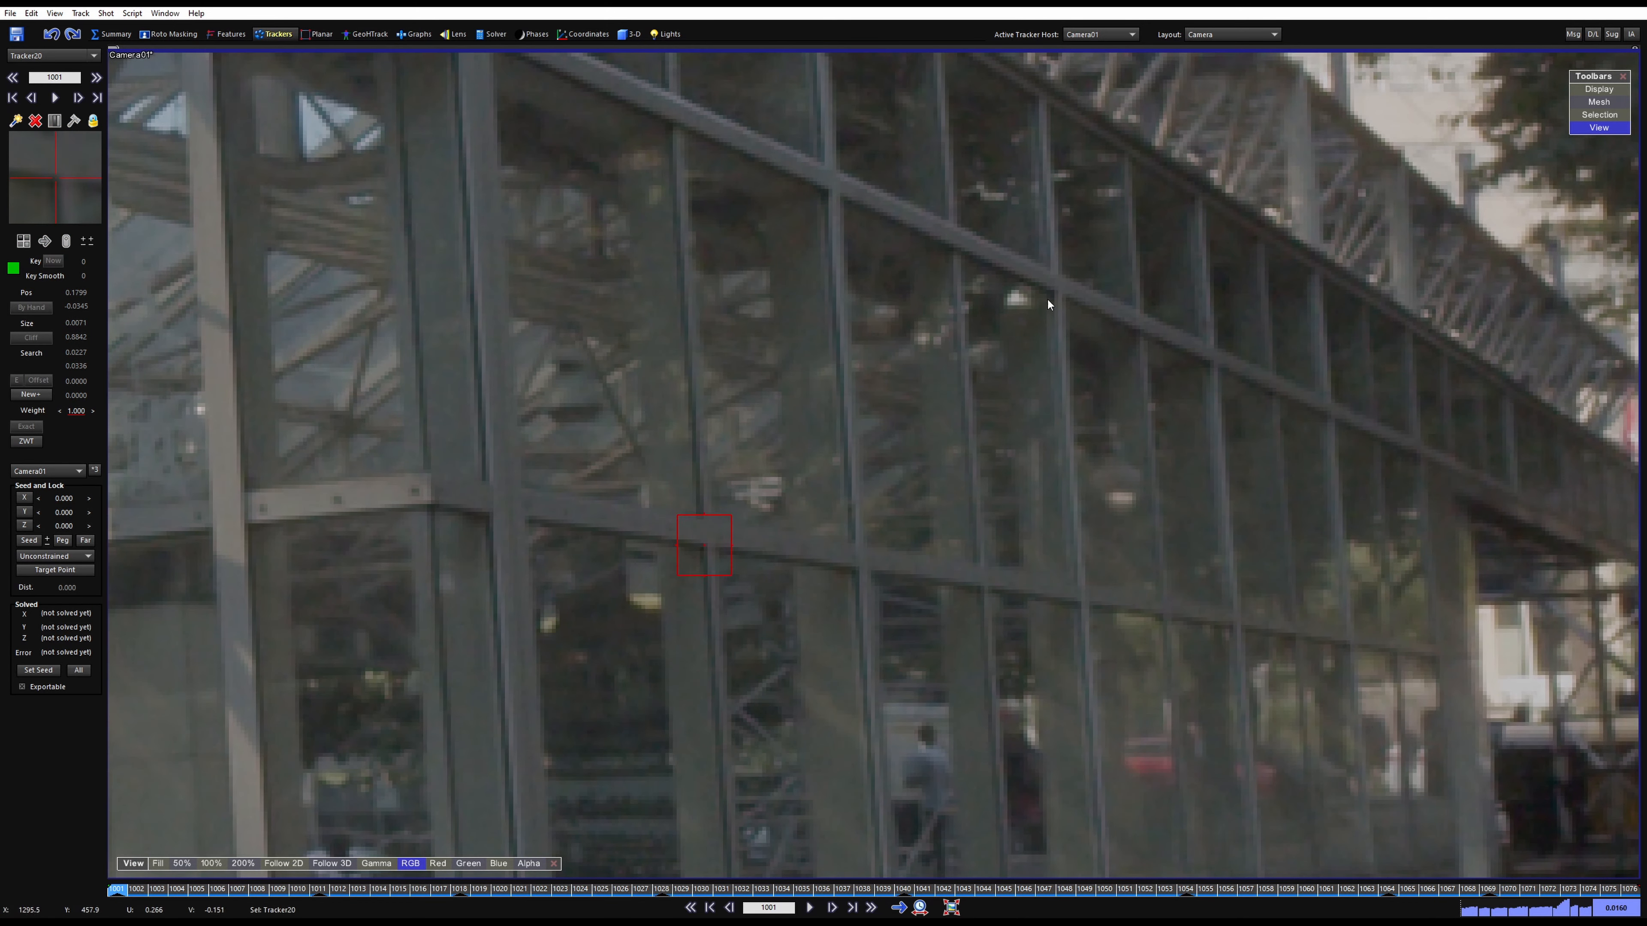
# Place a tracker on a joint of the facade's upper beam, track it forward through the shot and return to frame 1001
pyautogui.moveTo(1044, 292); pyautogui.dragTo(1040, 292)
pyautogui.press('5')
pyautogui.press('space')
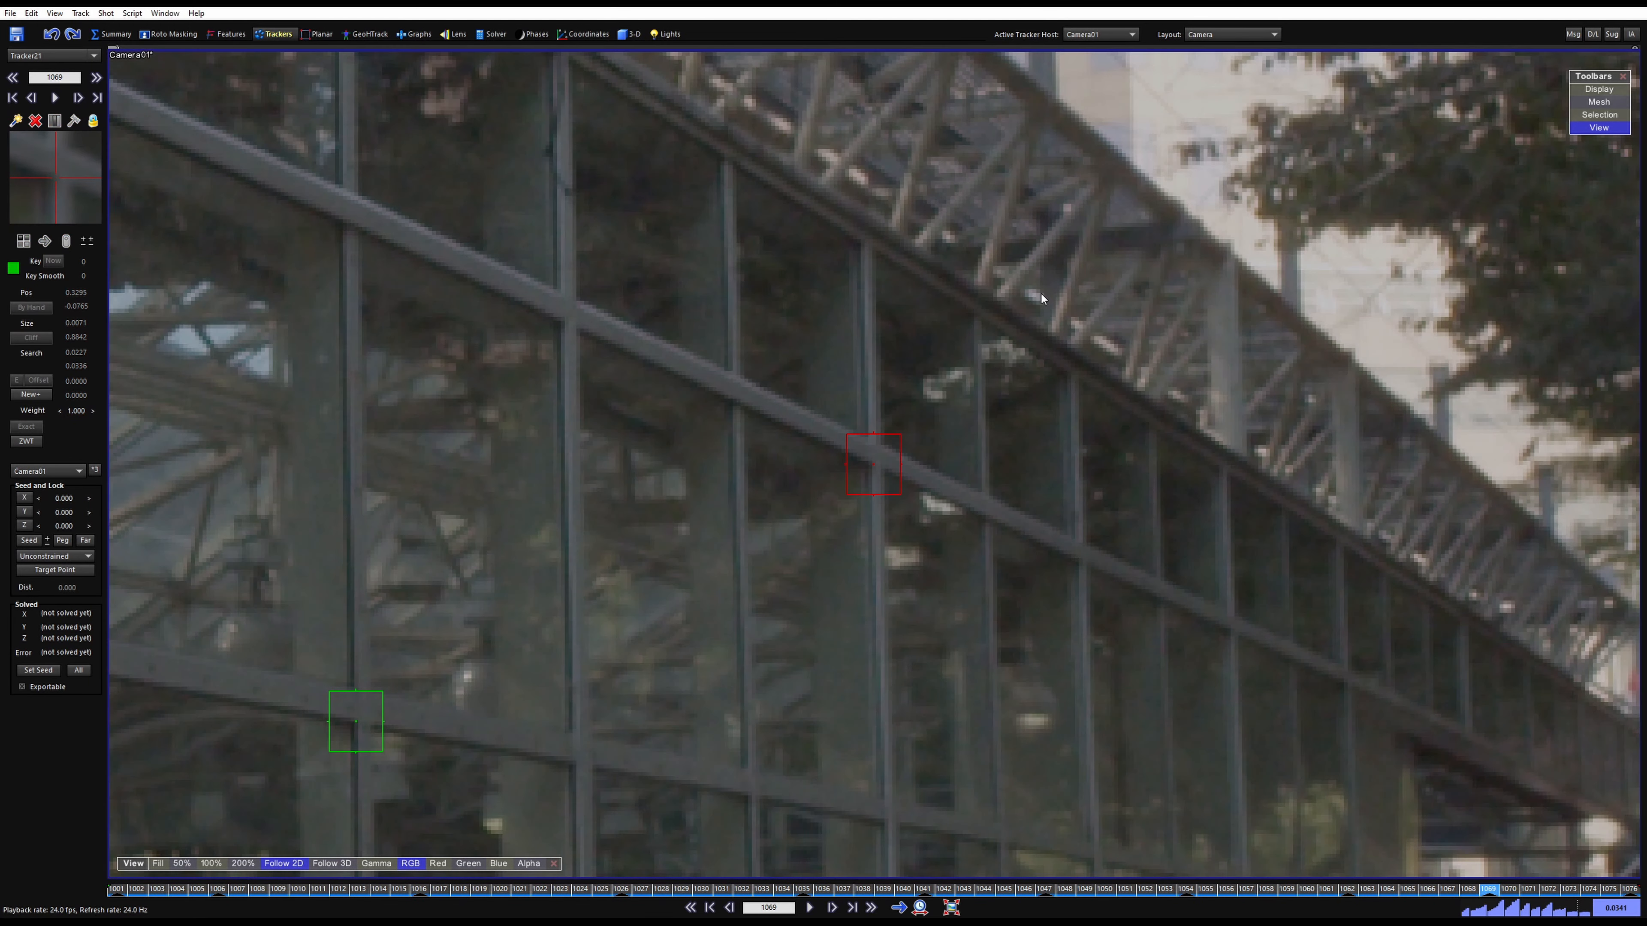
pyautogui.press('space')
pyautogui.hotkey('shift', 'a')
pyautogui.scroll(-6, 911, 242)
pyautogui.press('5')
# Place a tracker farther along the facade's middle beam, near the passage, and track it forward from frame 1001 with 2D following
pyautogui.moveTo(959, 450); pyautogui.dragTo(872, 374, button='middle')
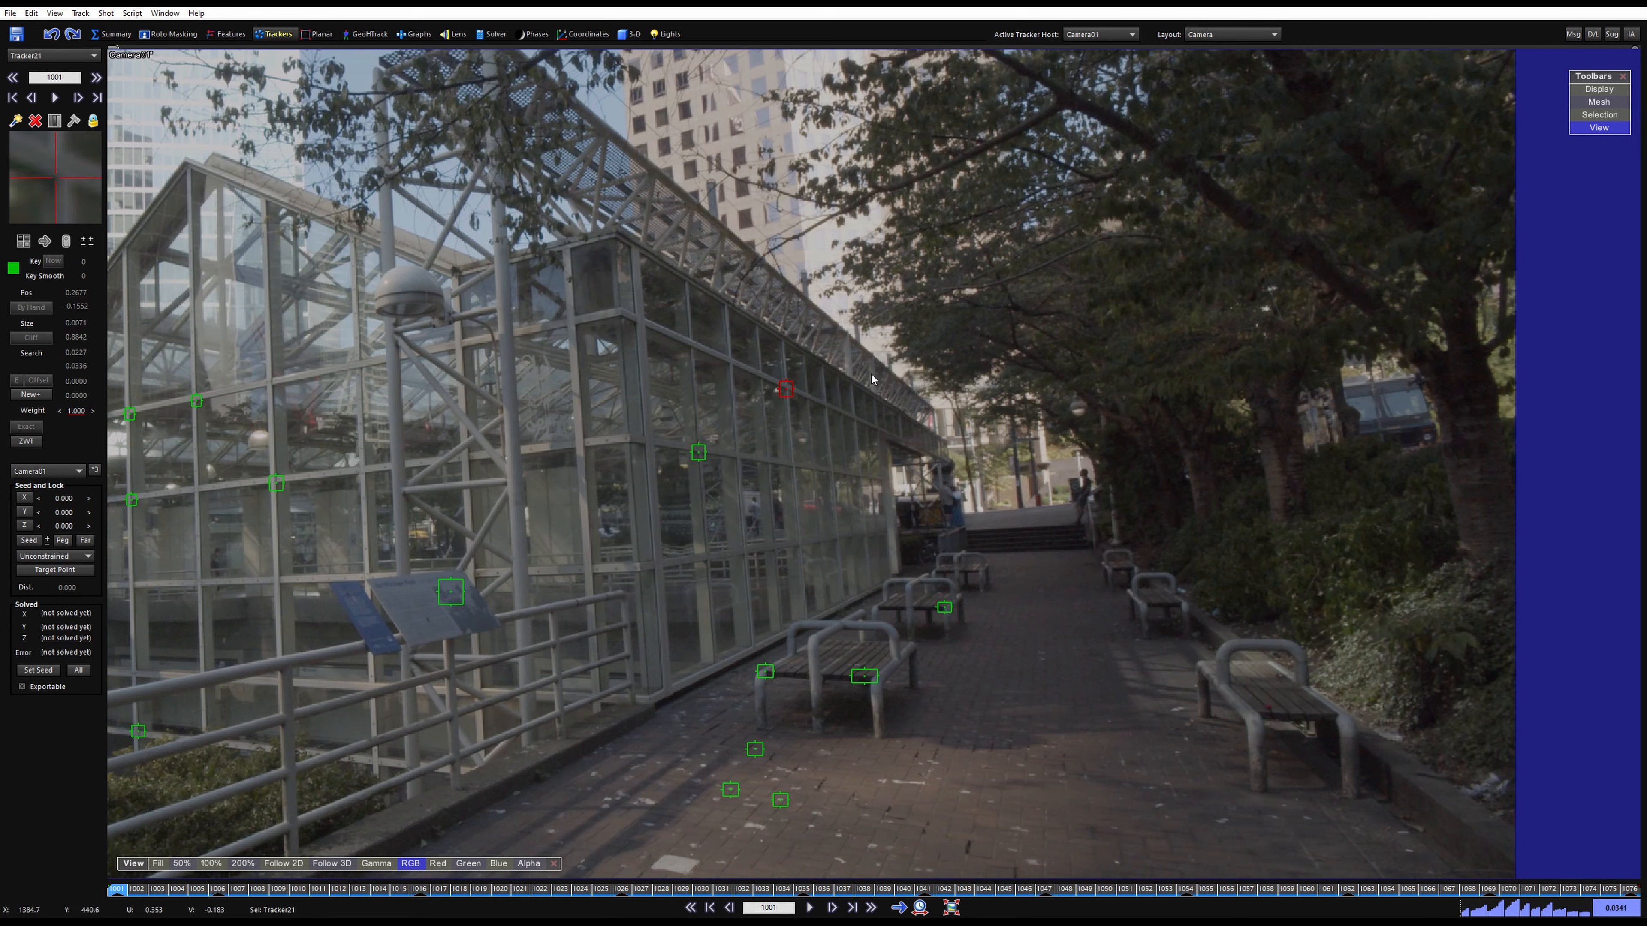
pyautogui.moveTo(483, 285); pyautogui.dragTo(685, 261, button='middle')
pyautogui.moveTo(311, 436); pyautogui.dragTo(478, 394, button='middle')
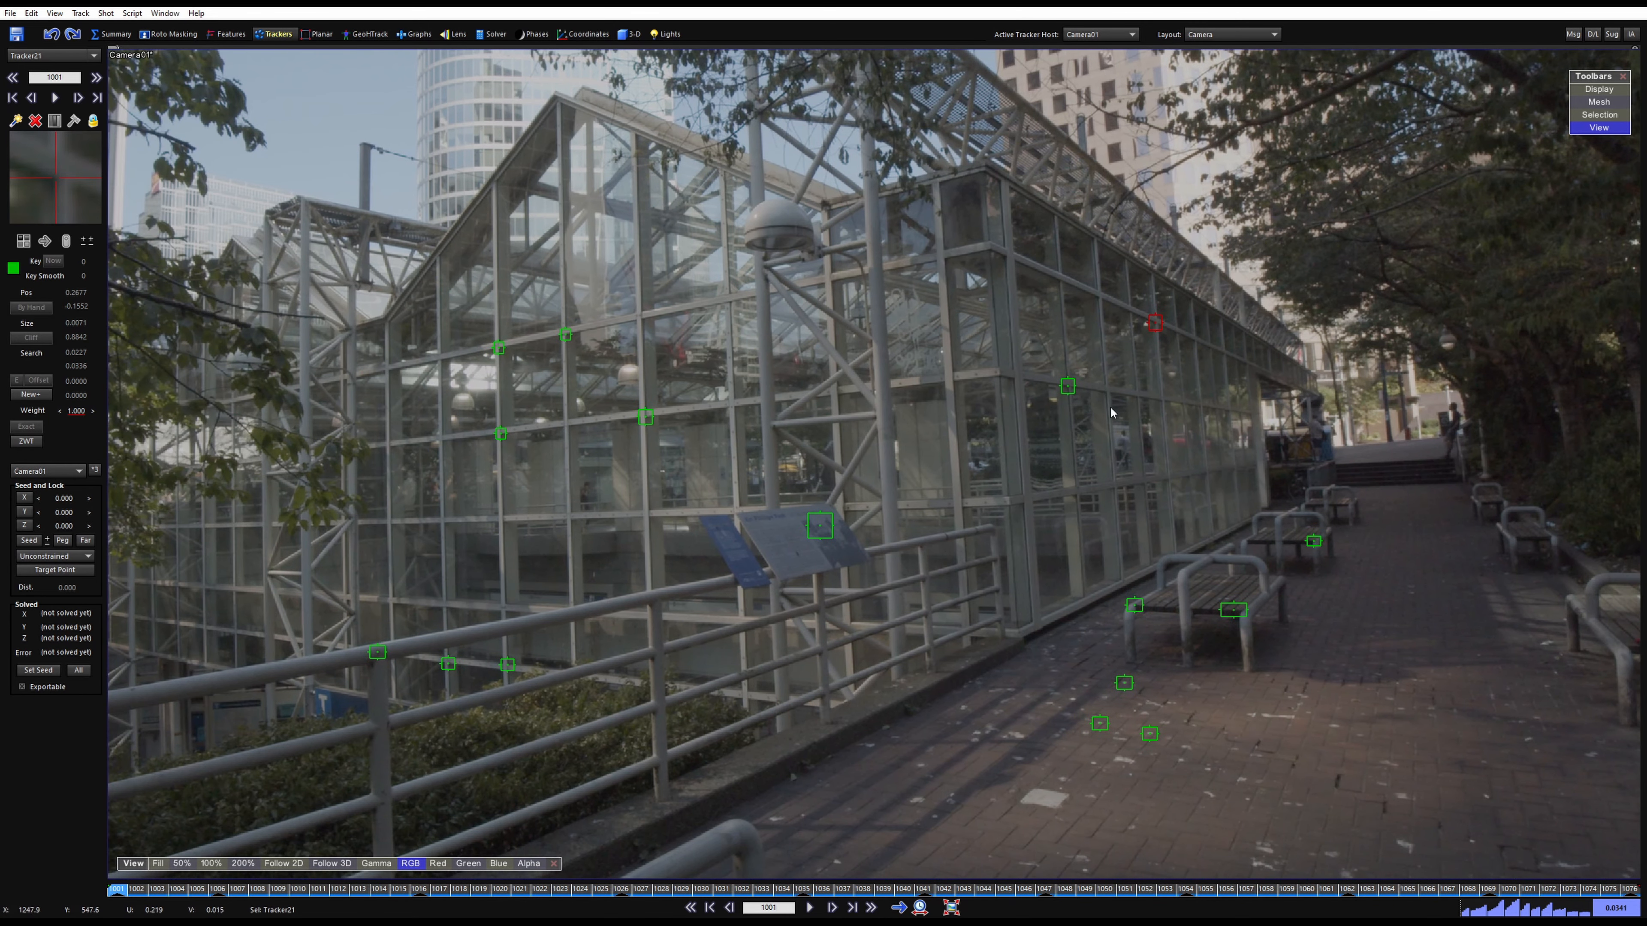
pyautogui.moveTo(1122, 355); pyautogui.dragTo(963, 499, button='middle')
pyautogui.moveTo(968, 238); pyautogui.dragTo(916, 422, button='middle')
pyautogui.scroll(5, 922, 529)
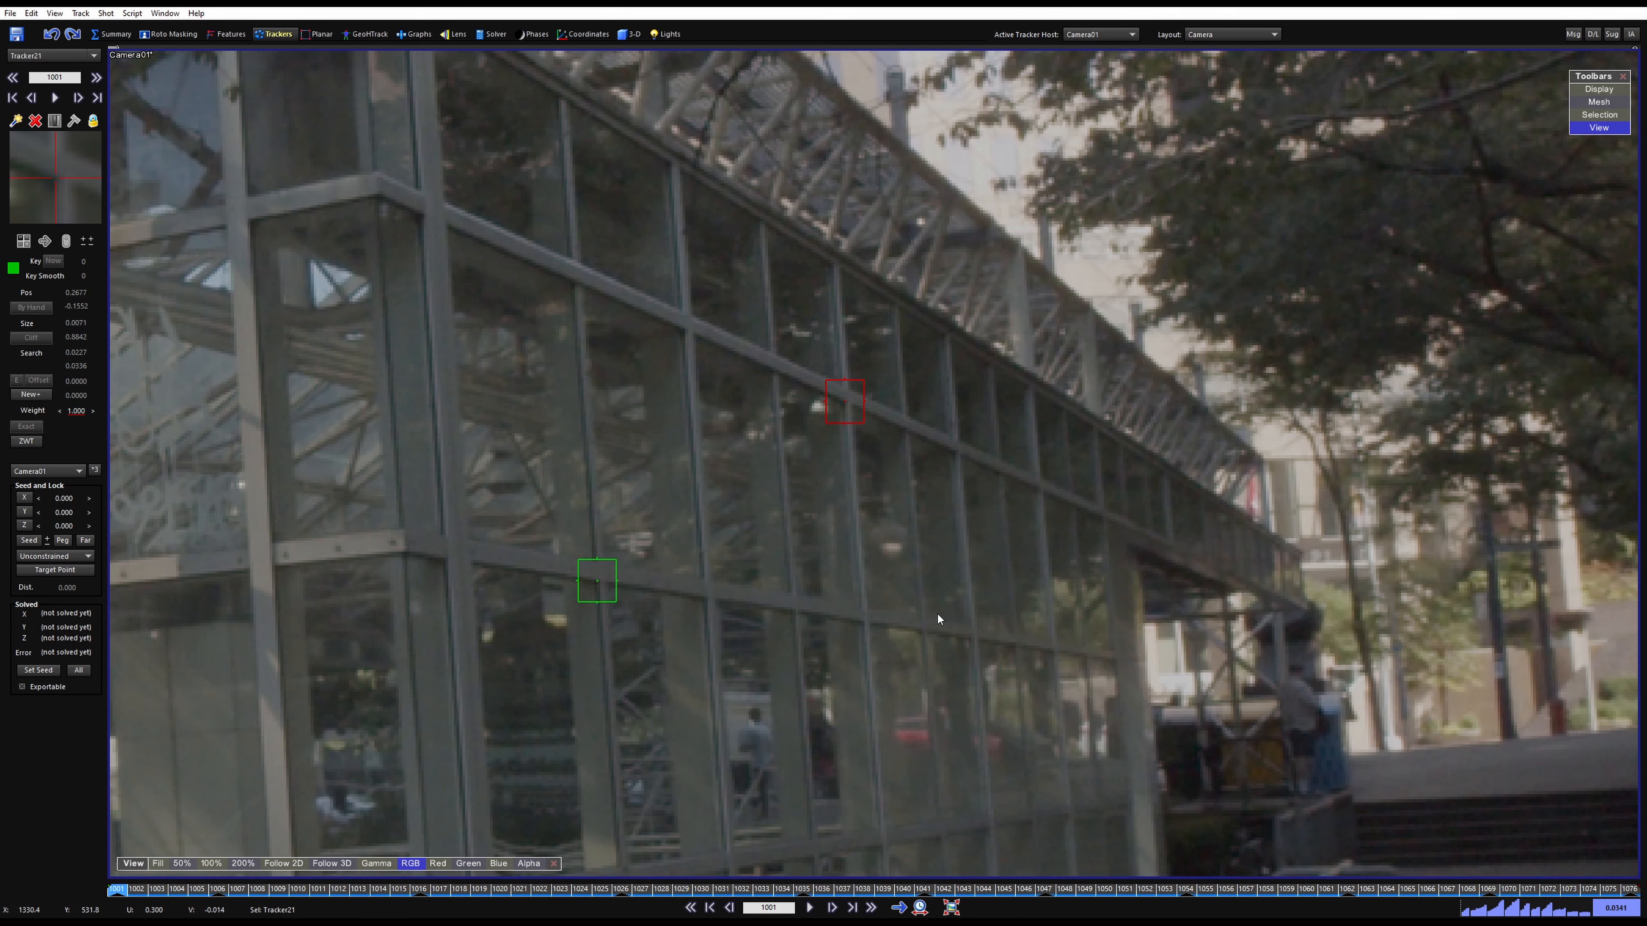
pyautogui.press('5')
pyautogui.scroll(1, 1097, 527)
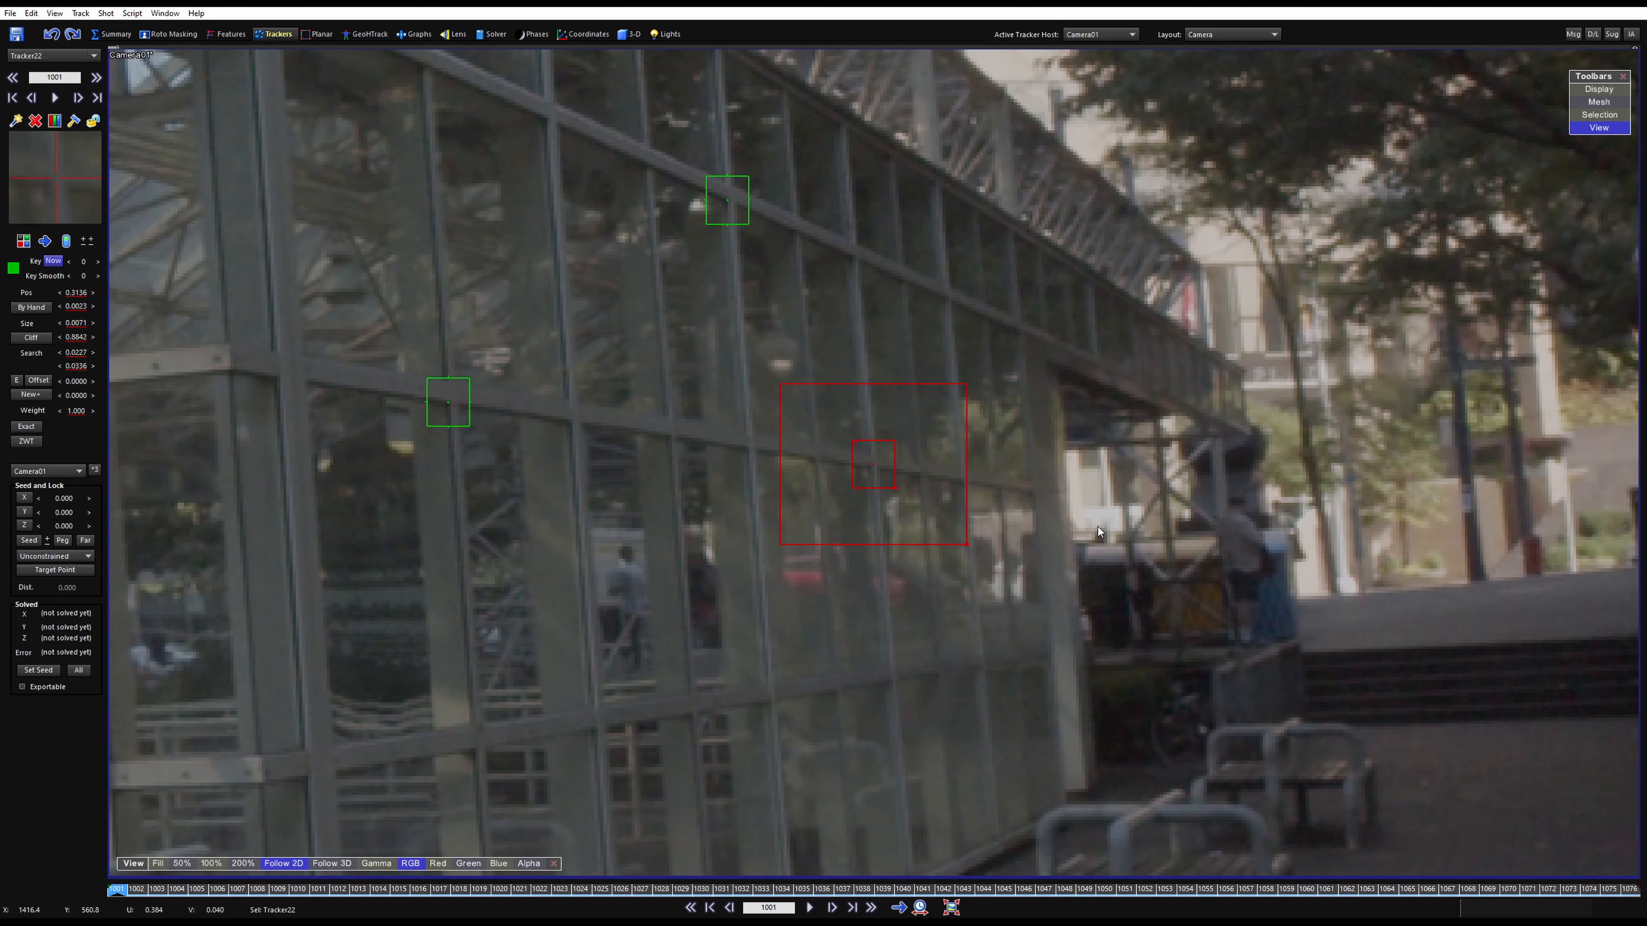
pyautogui.press('space')
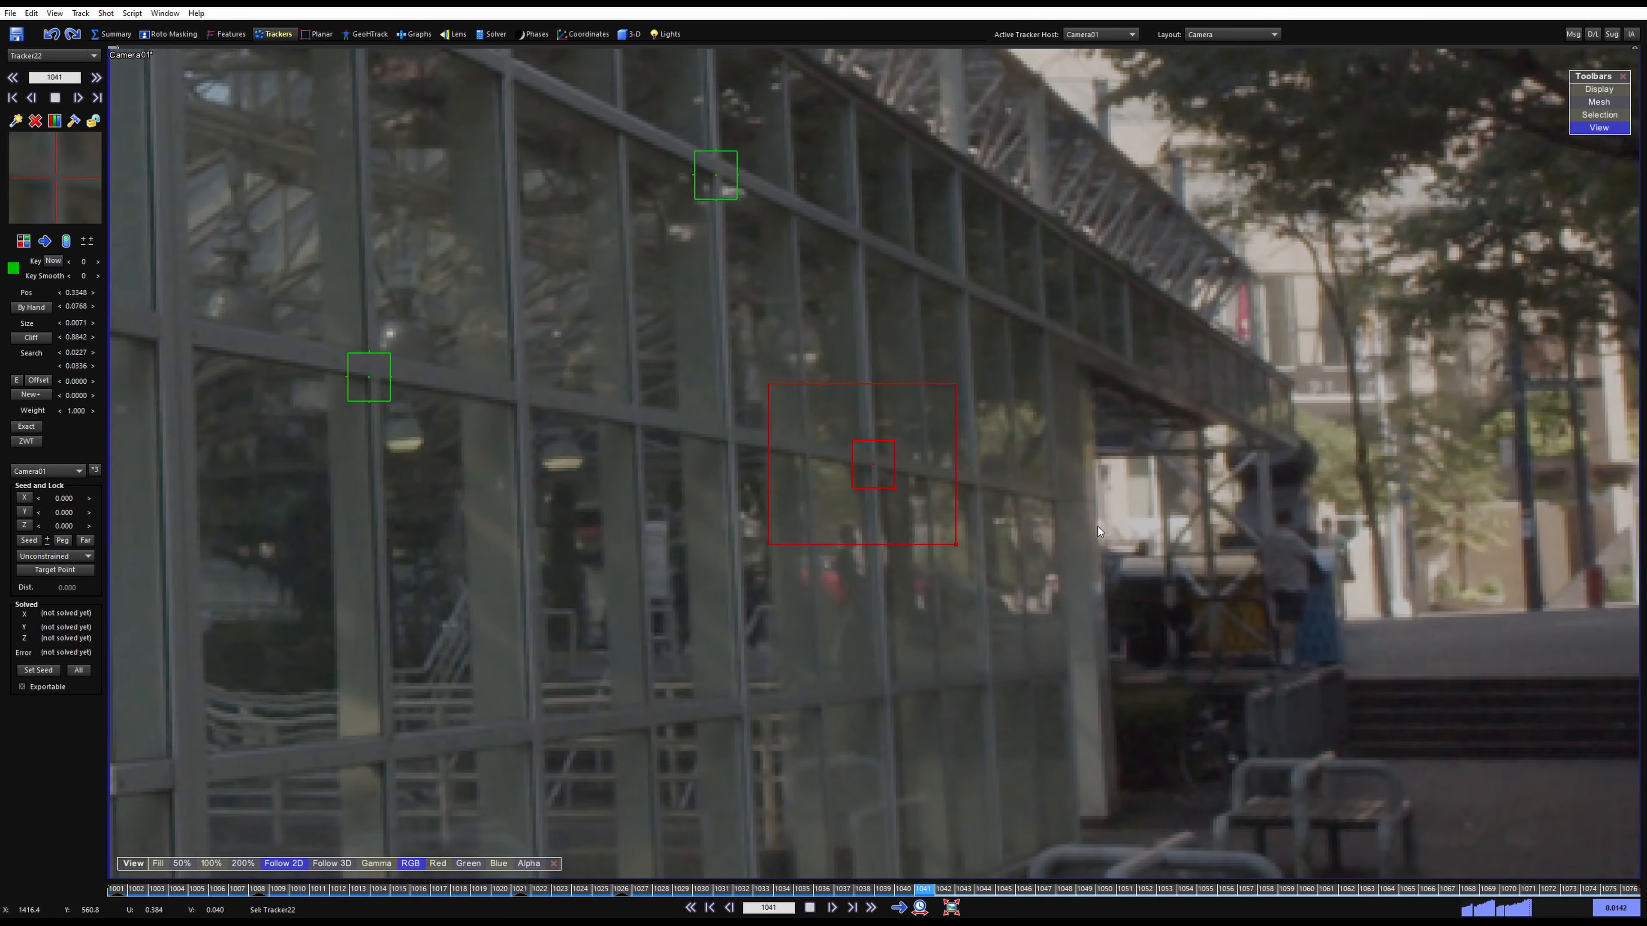
pyautogui.press('space')
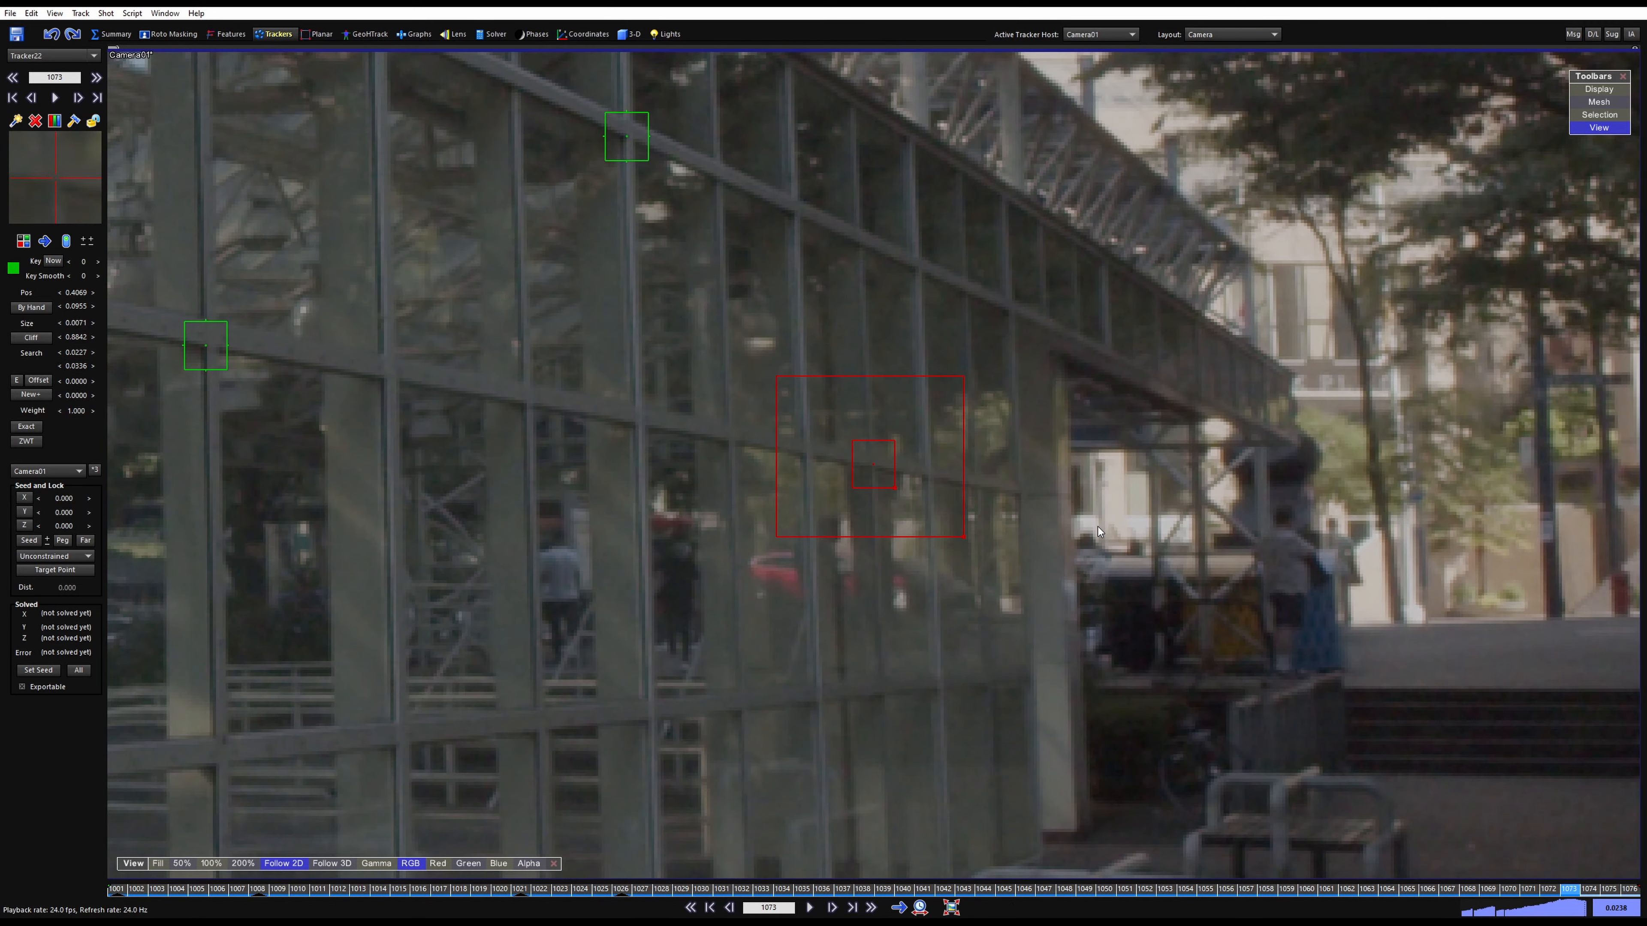
# Retrack the far middle-beam tracker from frame 1055 to the last frame, and return to frame 1001 with 2D following off
pyautogui.moveTo(1466, 888); pyautogui.dragTo(1202, 895)
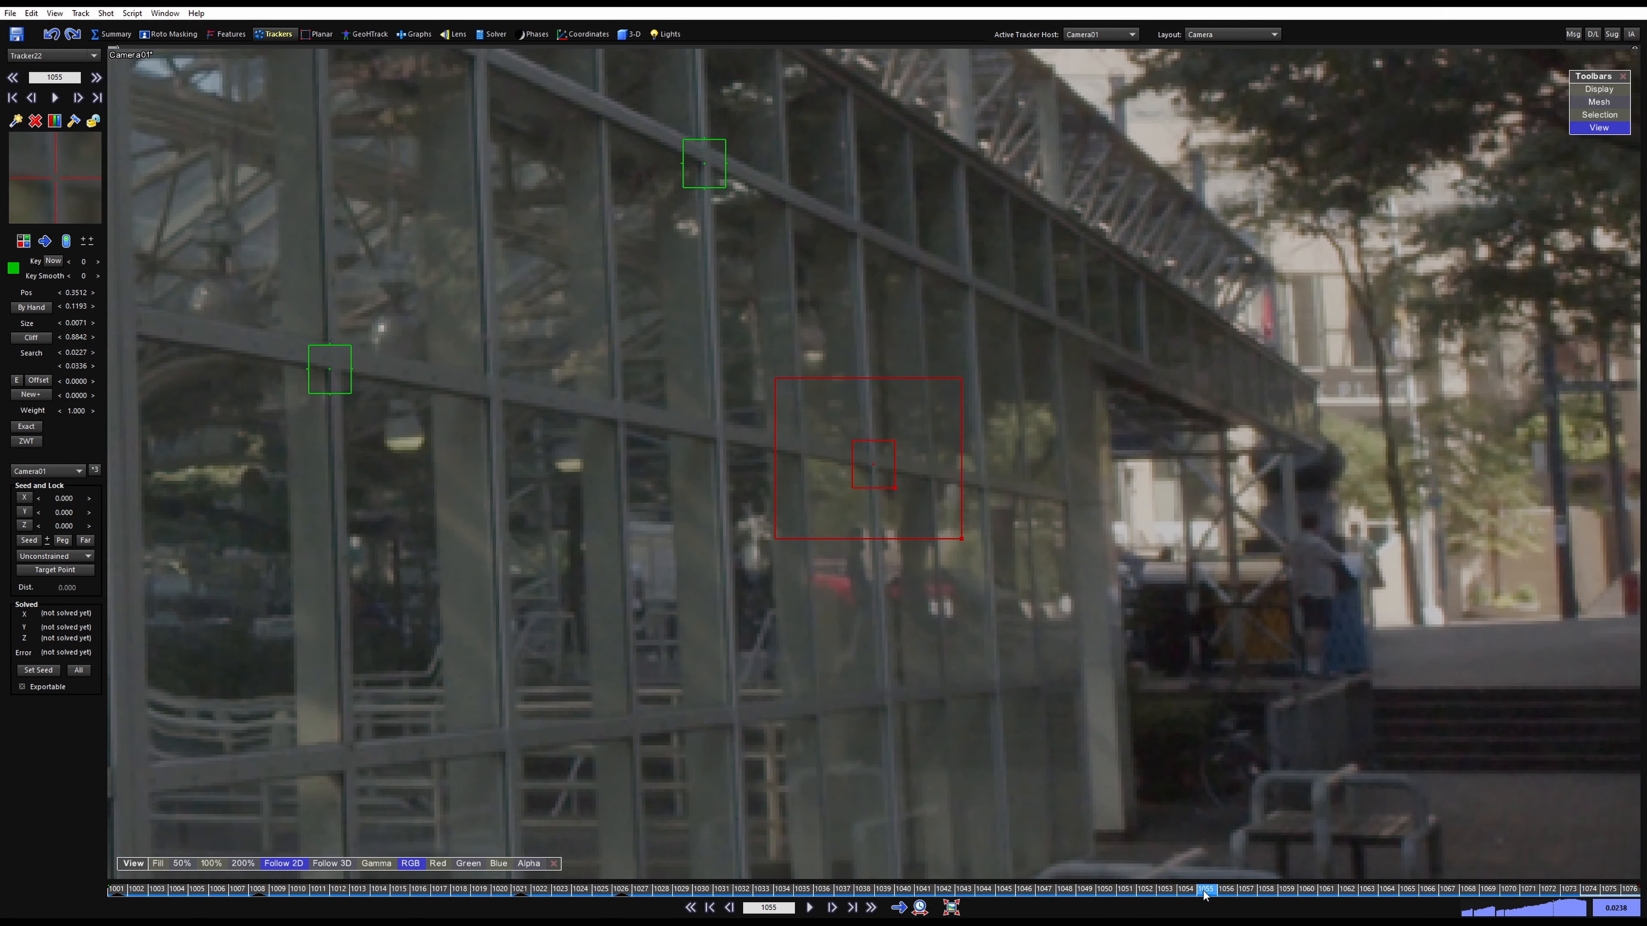
pyautogui.press('space')
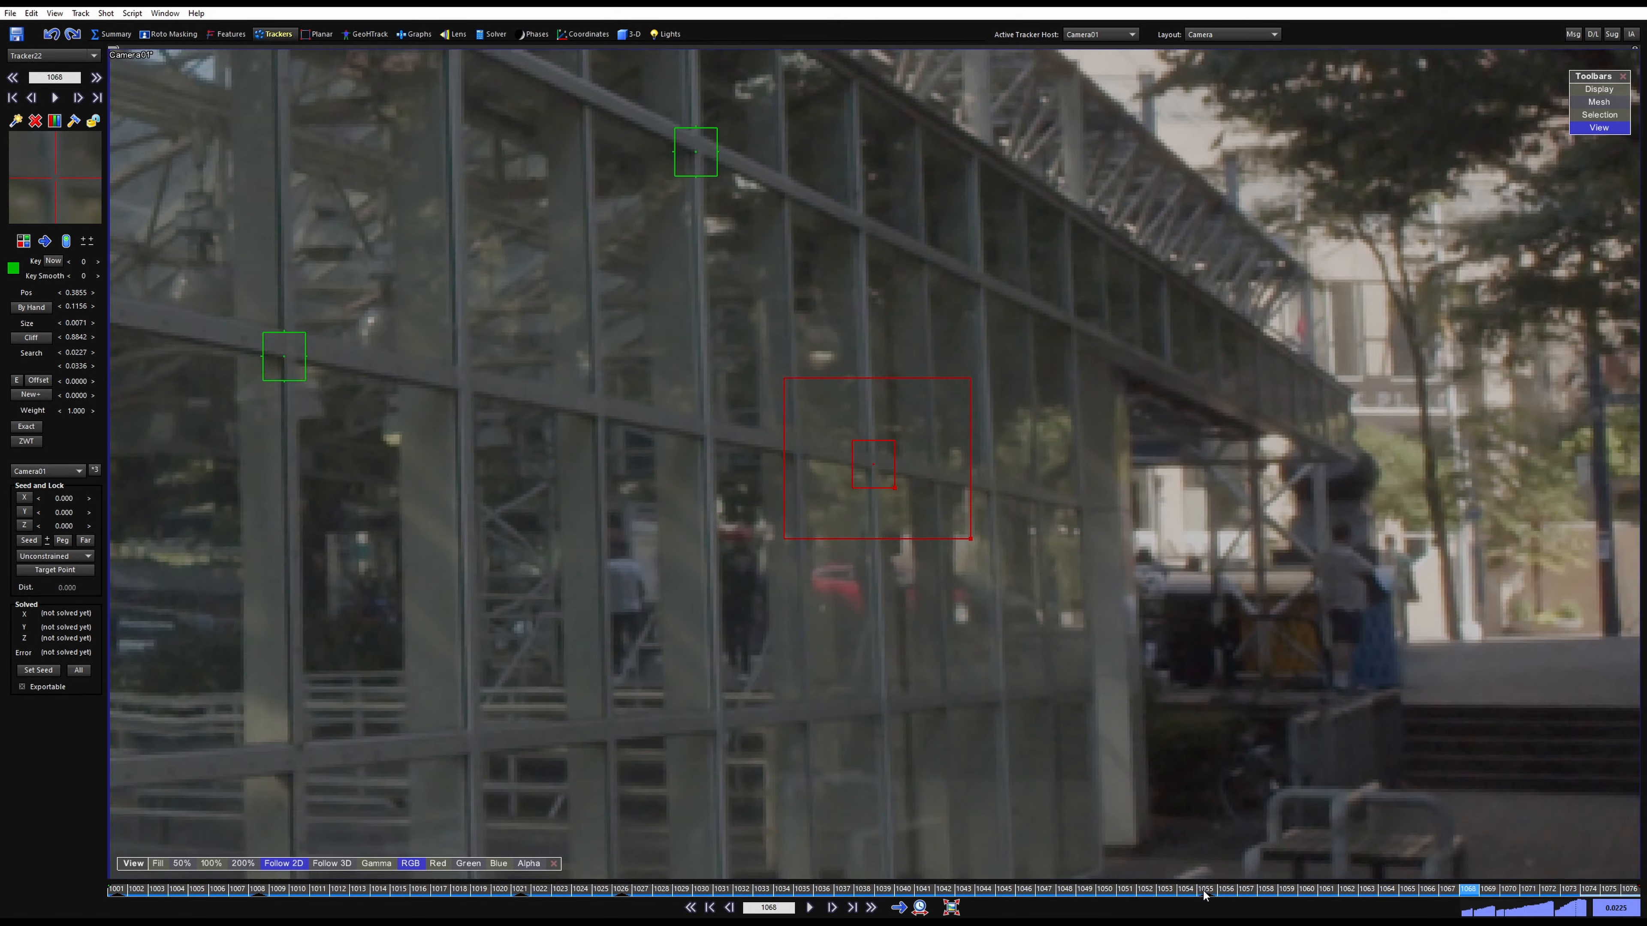
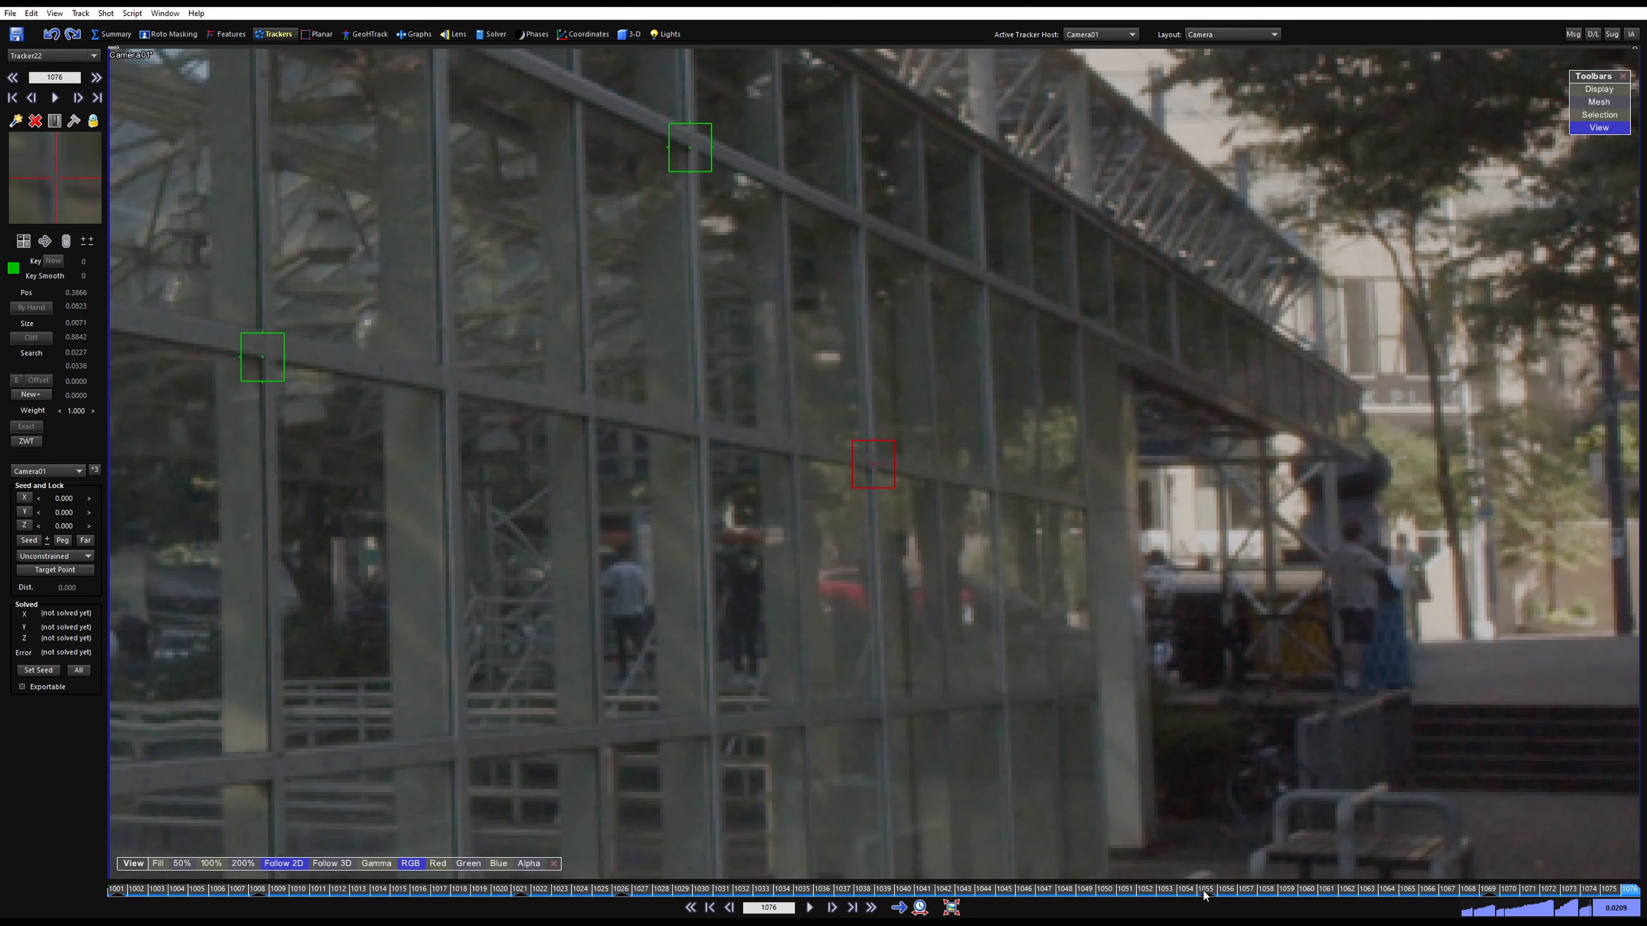
pyautogui.moveTo(1589, 889); pyautogui.dragTo(2, 787)
pyautogui.scroll(-5, 672, 532)
pyautogui.moveTo(793, 549); pyautogui.dragTo(926, 476, button='middle')
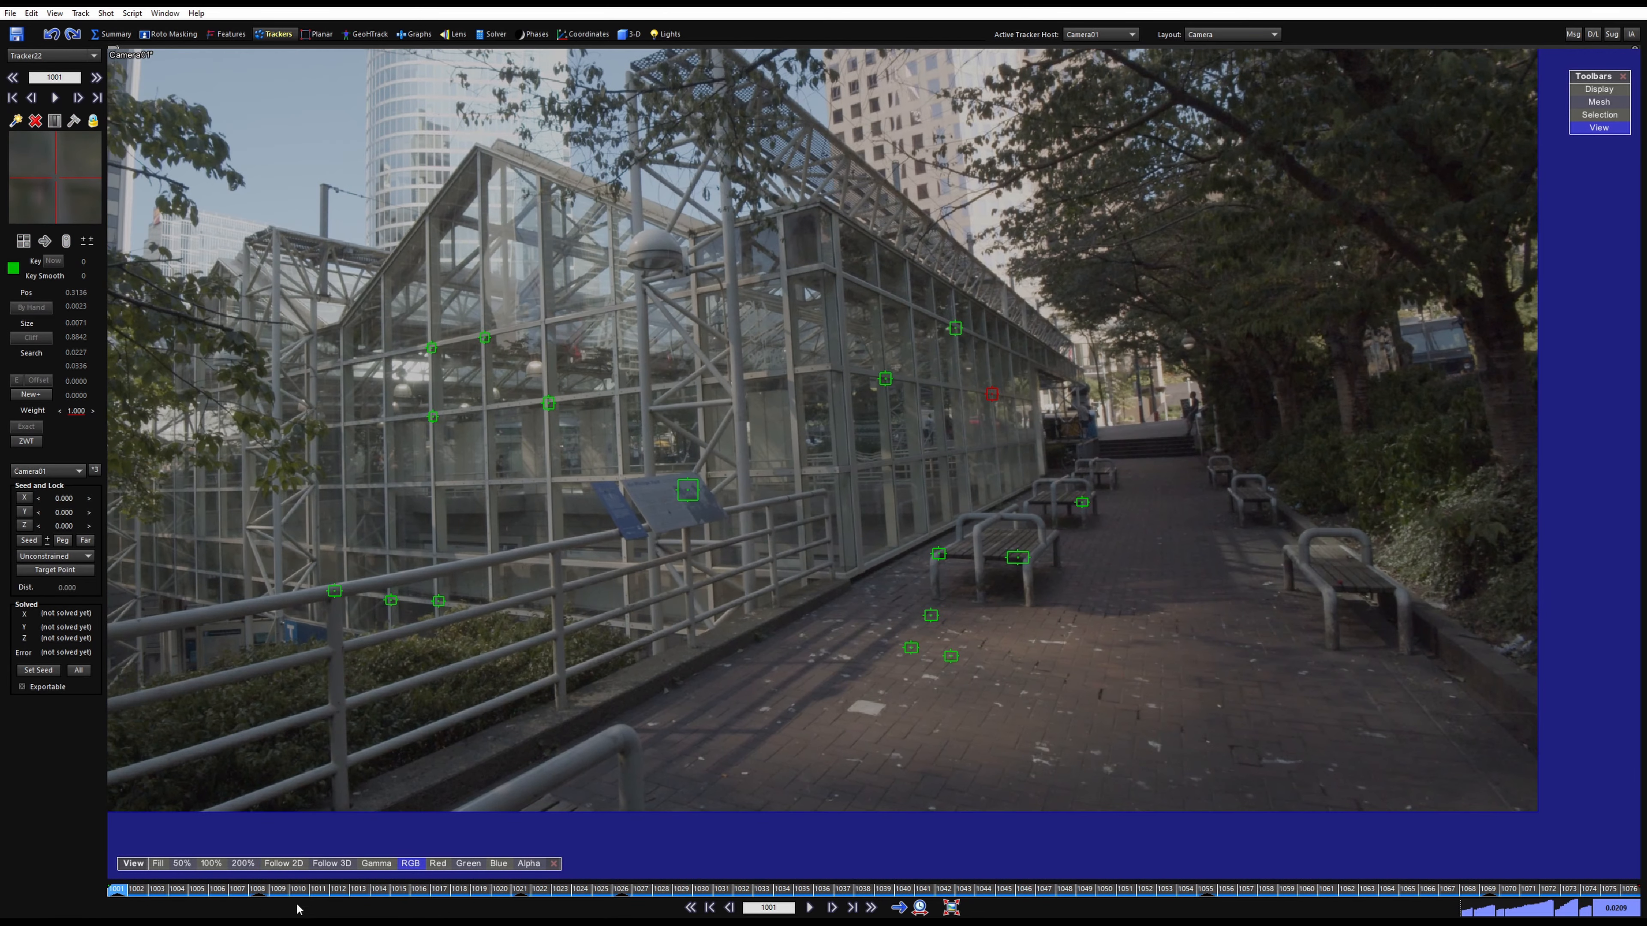
# Place a tracker at the foot of the glass wall behind the nearest bench, track it through frame 1076 and return to frame 1001
pyautogui.moveTo(299, 892); pyautogui.dragTo(2, 758)
pyautogui.scroll(5, 950, 530)
pyautogui.press('5')
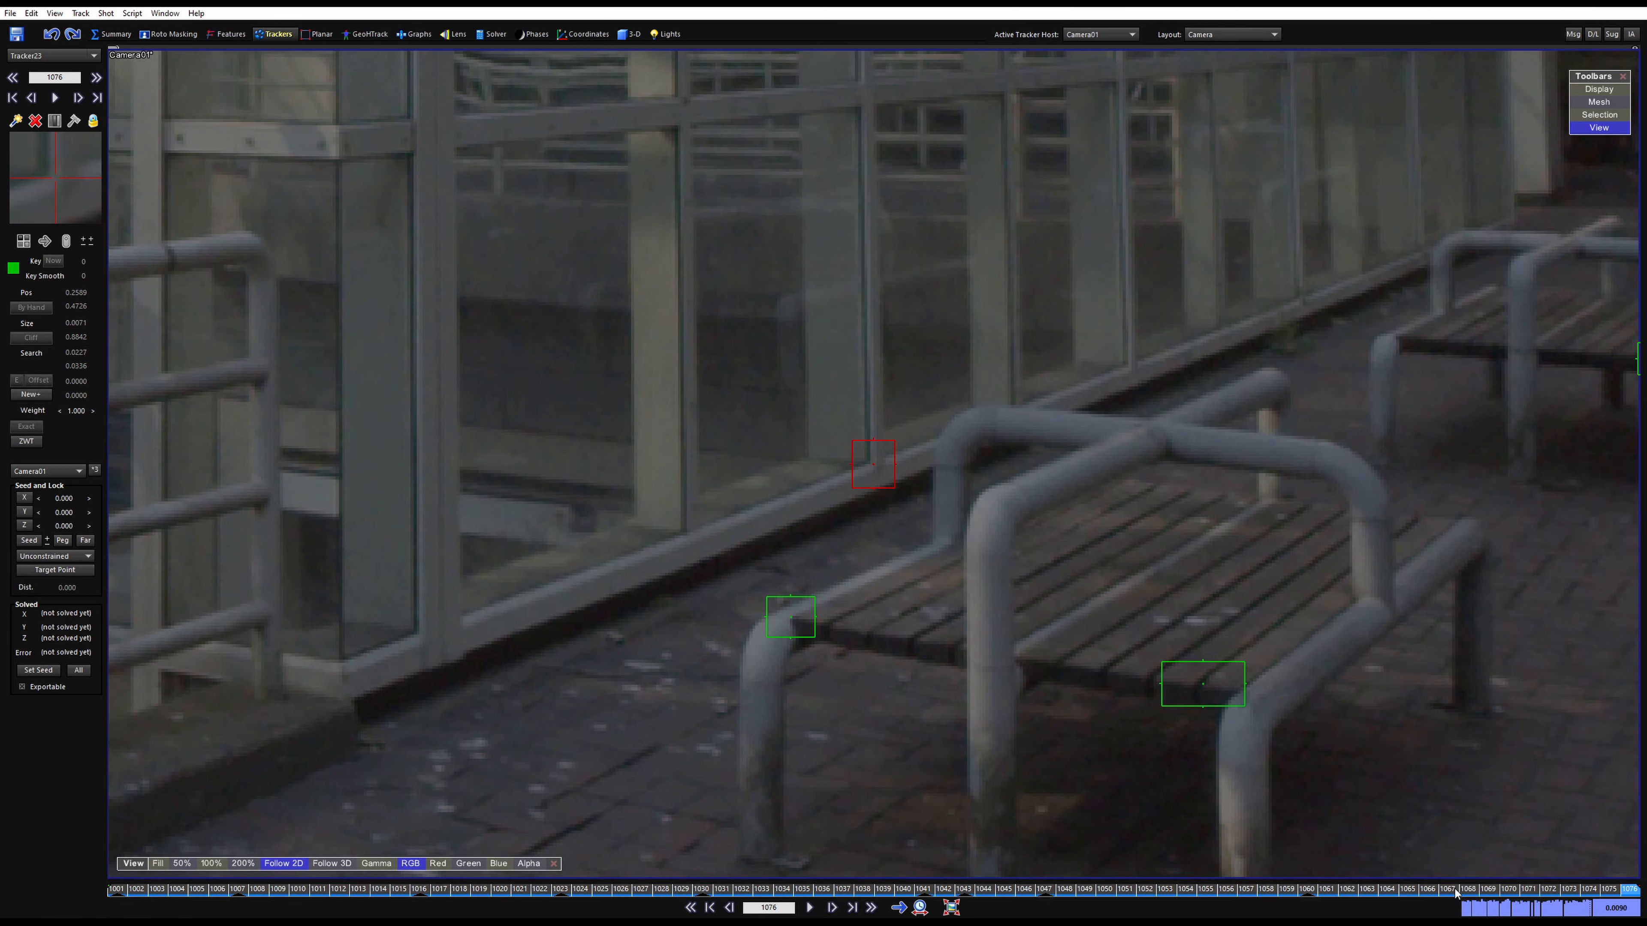
pyautogui.moveTo(1455, 889); pyautogui.dragTo(116, 889)
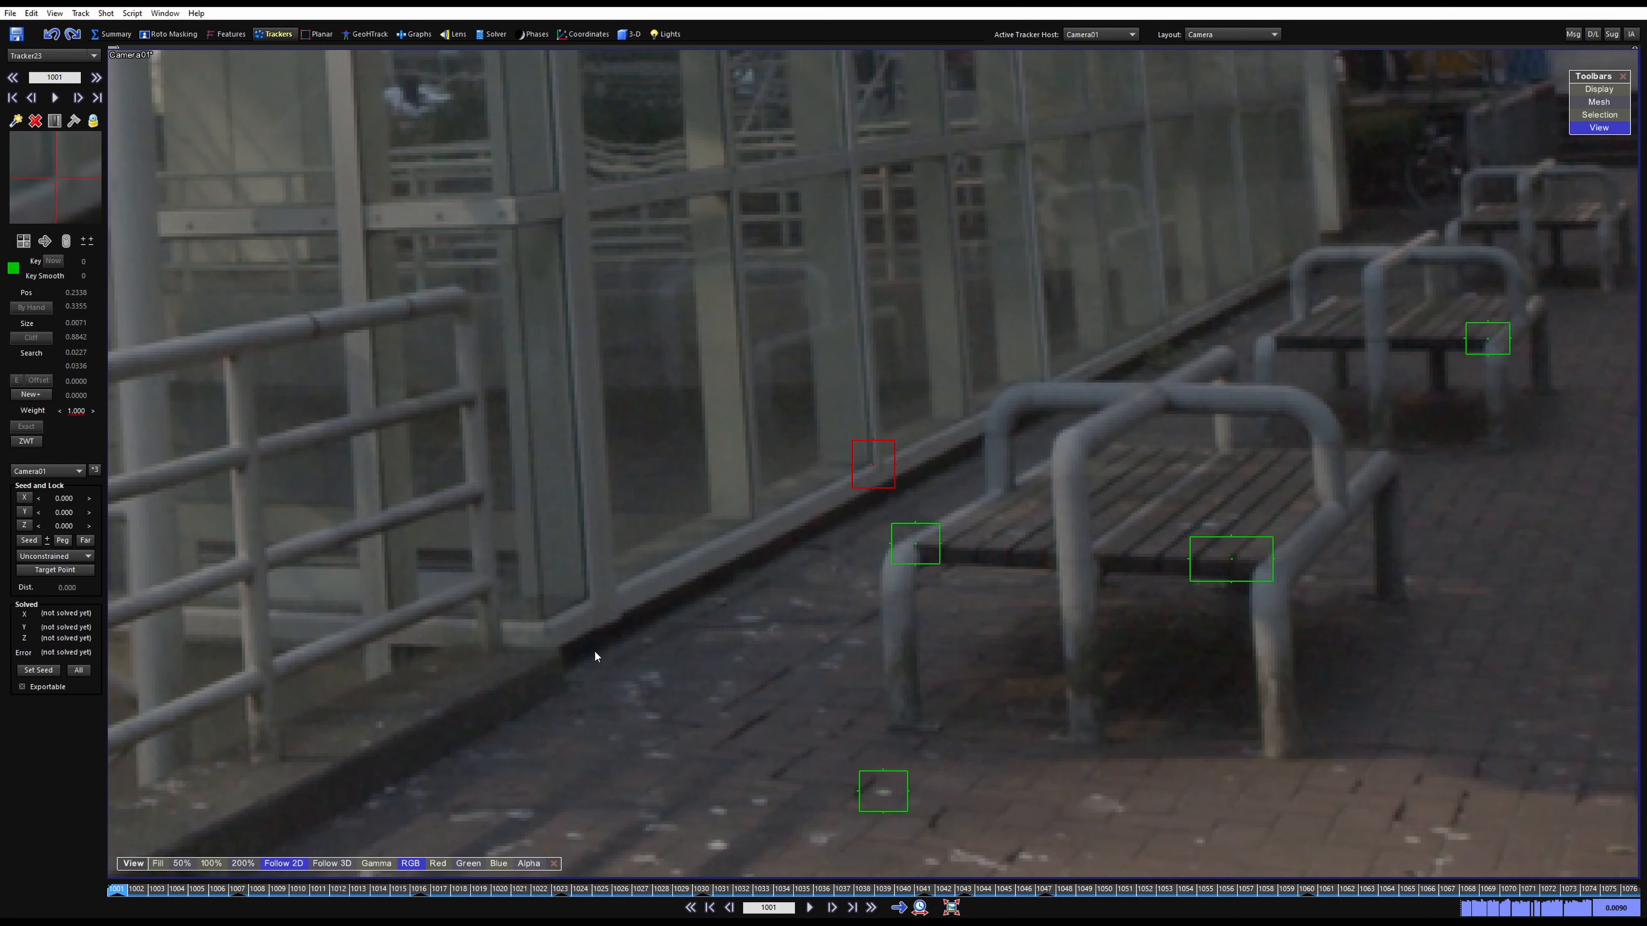
# Create a tracker at the base corner of the glass building beside the railing and track it forward to frame 1076
pyautogui.press('c')
pyautogui.click(593, 599)
pyautogui.press('space')
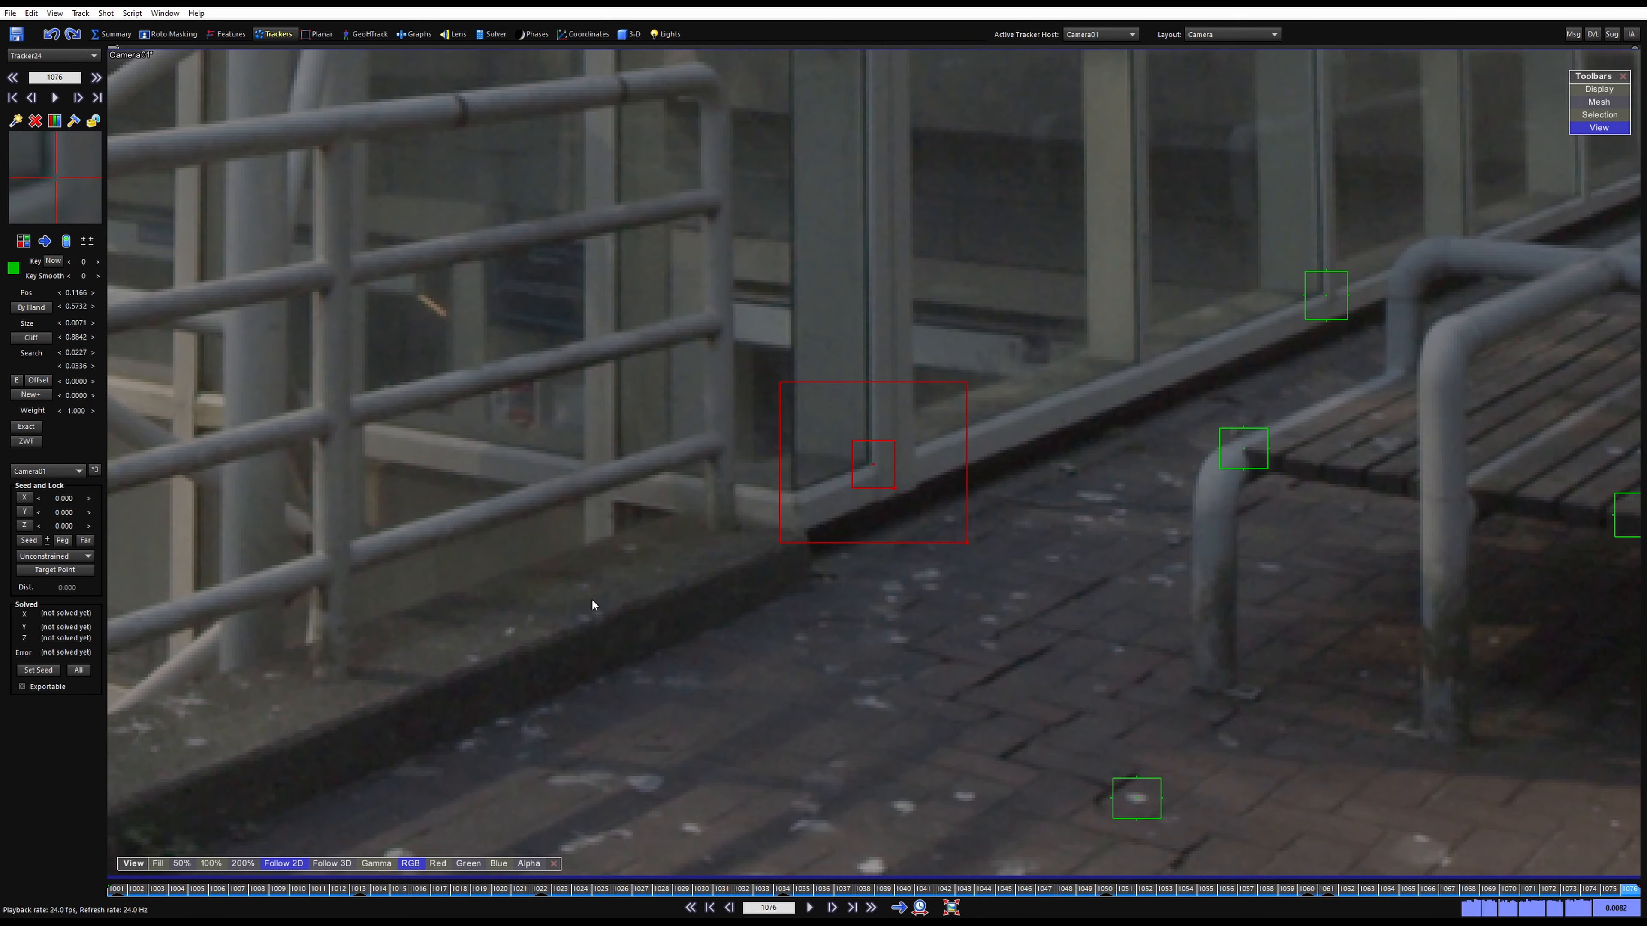
# Lock the base-corner tracker, rewind to frame 1001 and turn off 2D following
pyautogui.press('l')
pyautogui.press('a')
pyautogui.press('a')
pyautogui.press('a')
pyautogui.scroll(-5, 712, 588)
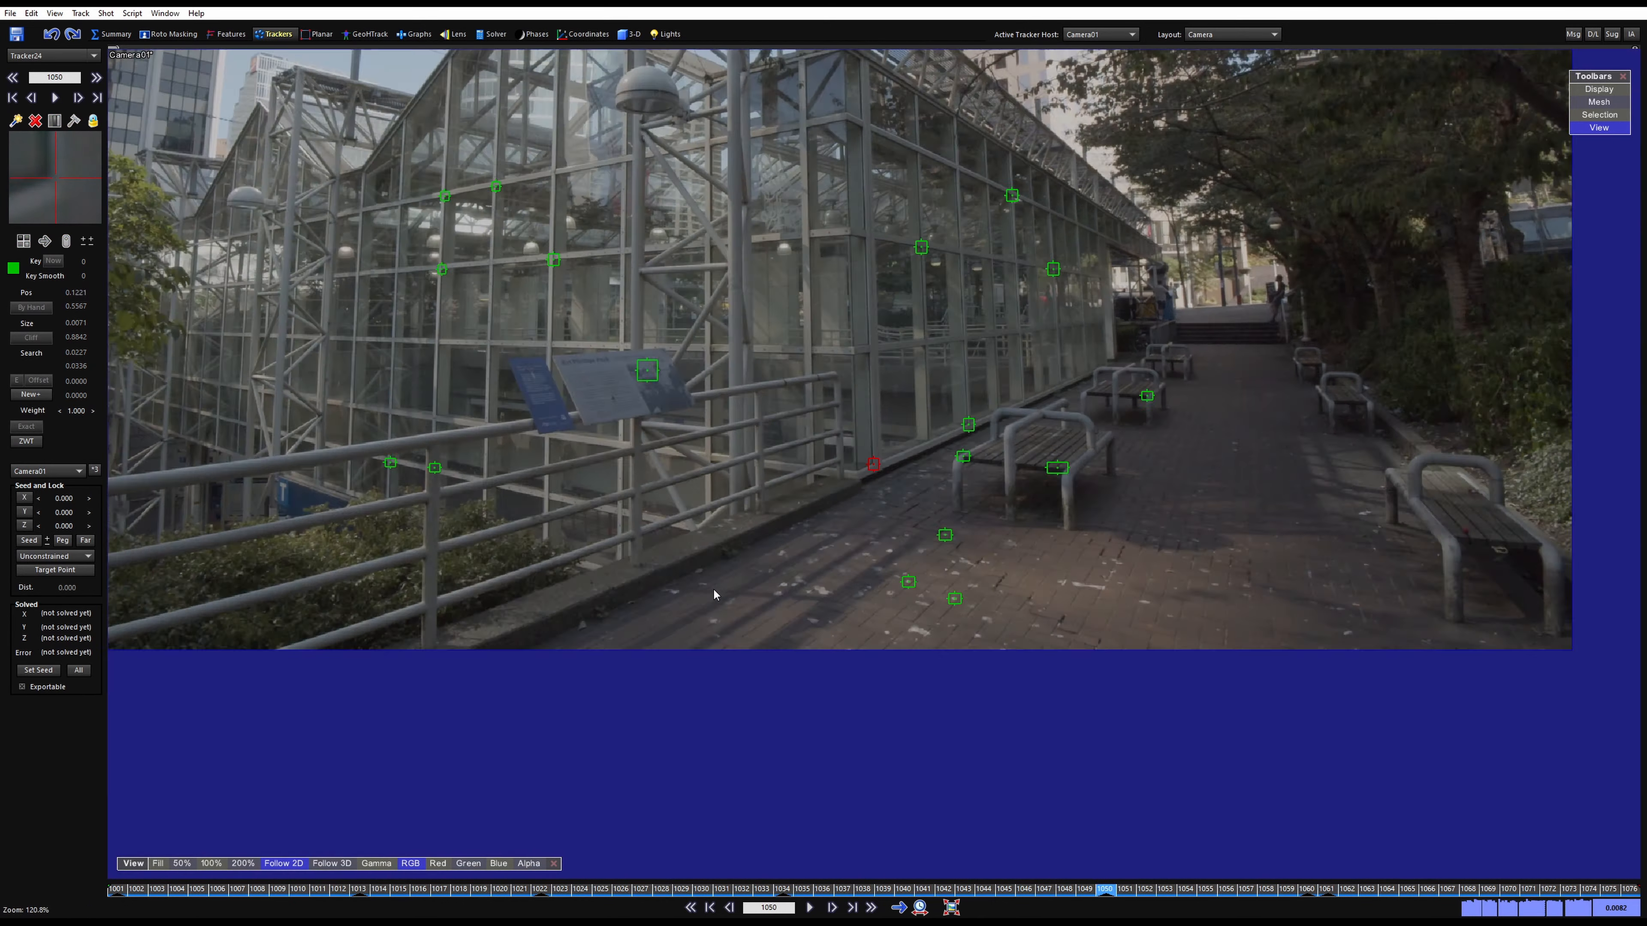
pyautogui.hotkey('shift', 'a')
pyautogui.press('5')
# At frame 1076, create a tracker on the upper beam joint near the facade's far end and track it backward to frame 1001
pyautogui.scroll(2, 1079, 243)
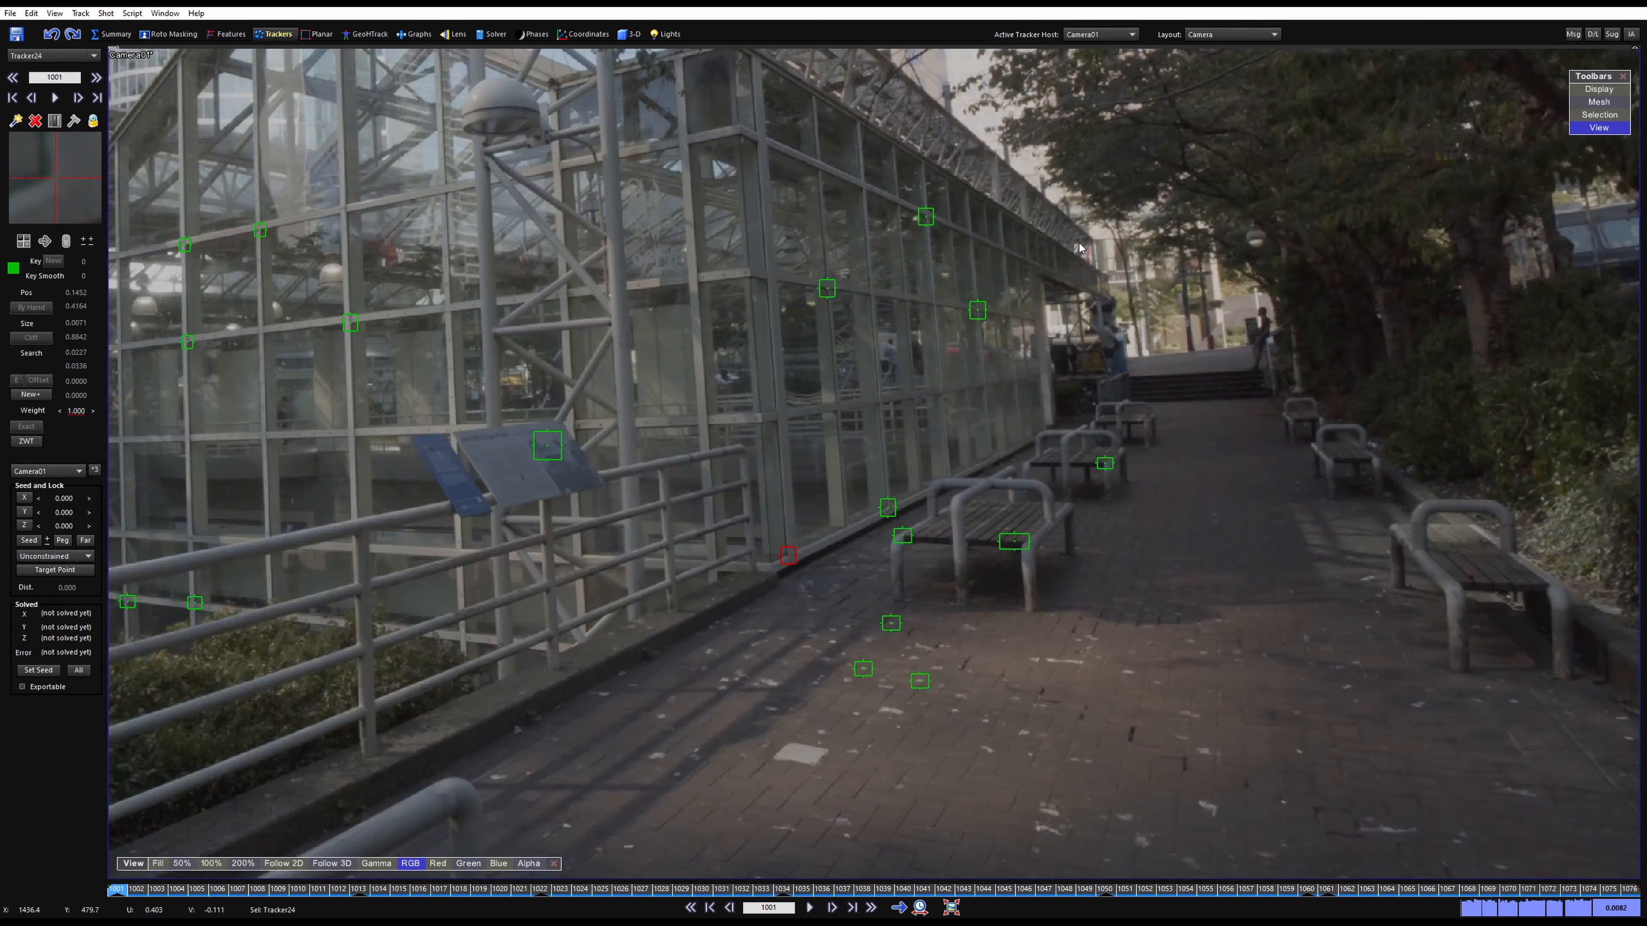
pyautogui.press('space')
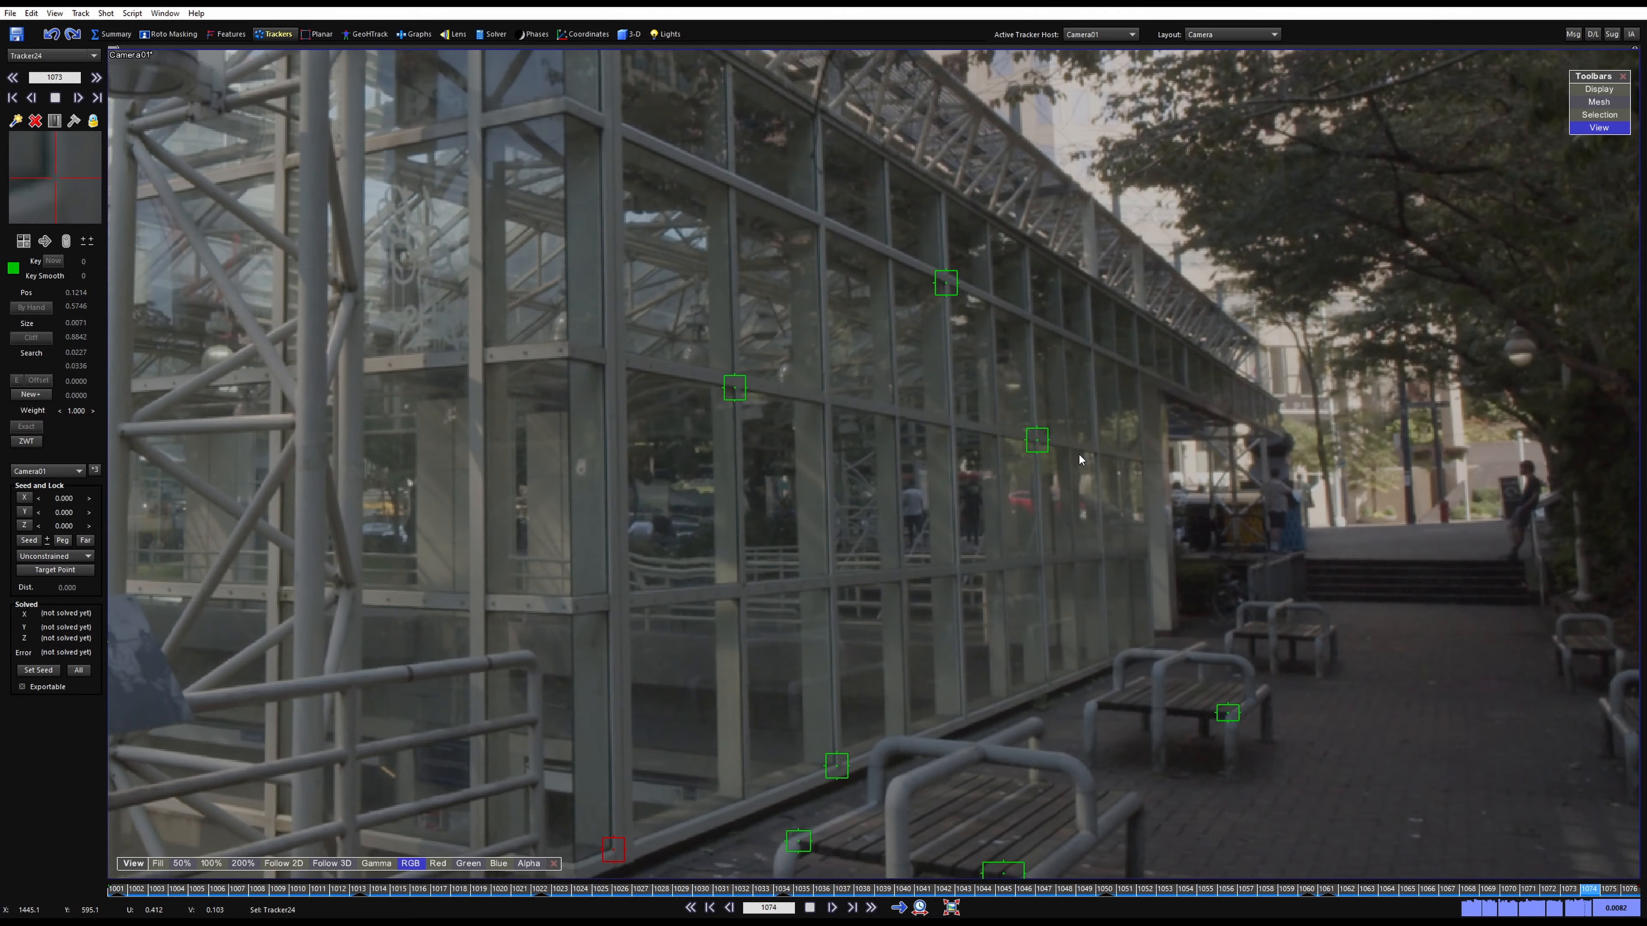
pyautogui.scroll(5, 1106, 342)
pyautogui.press('c')
pyautogui.click(1060, 361)
pyautogui.press('5')
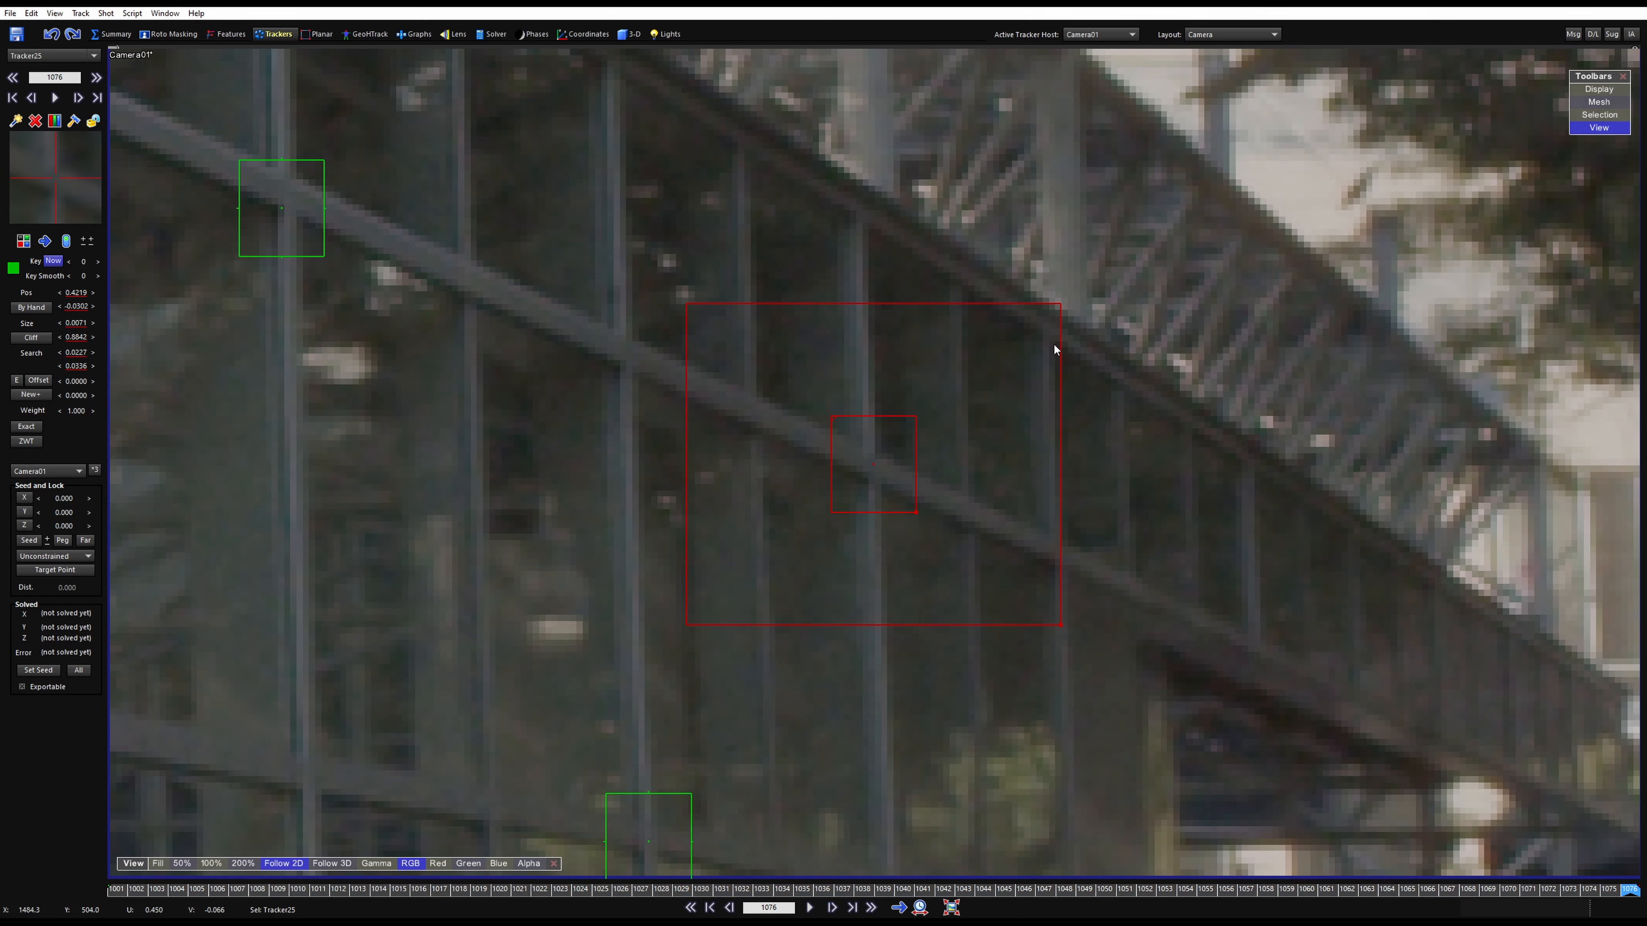
pyautogui.hotkey('shift', 'space')
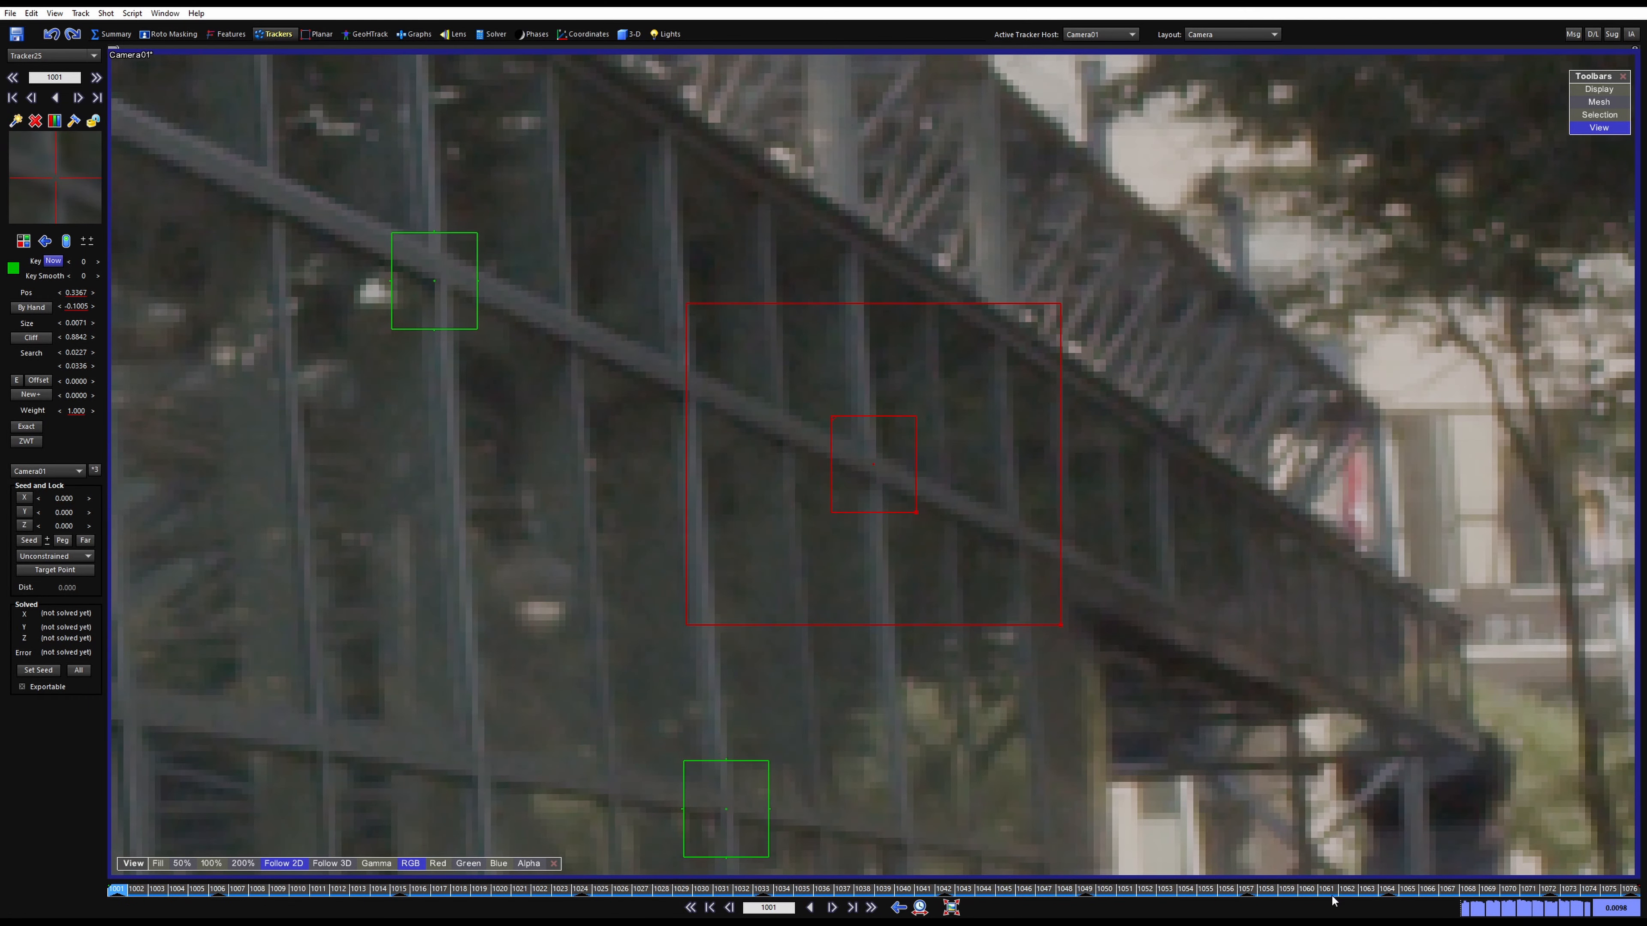
# Lock the far upper-beam tracker, restore the forward playback direction and turn off 2D following at frame 1001
pyautogui.moveTo(958, 892); pyautogui.dragTo(1, 823)
pyautogui.scroll(-6, 887, 563)
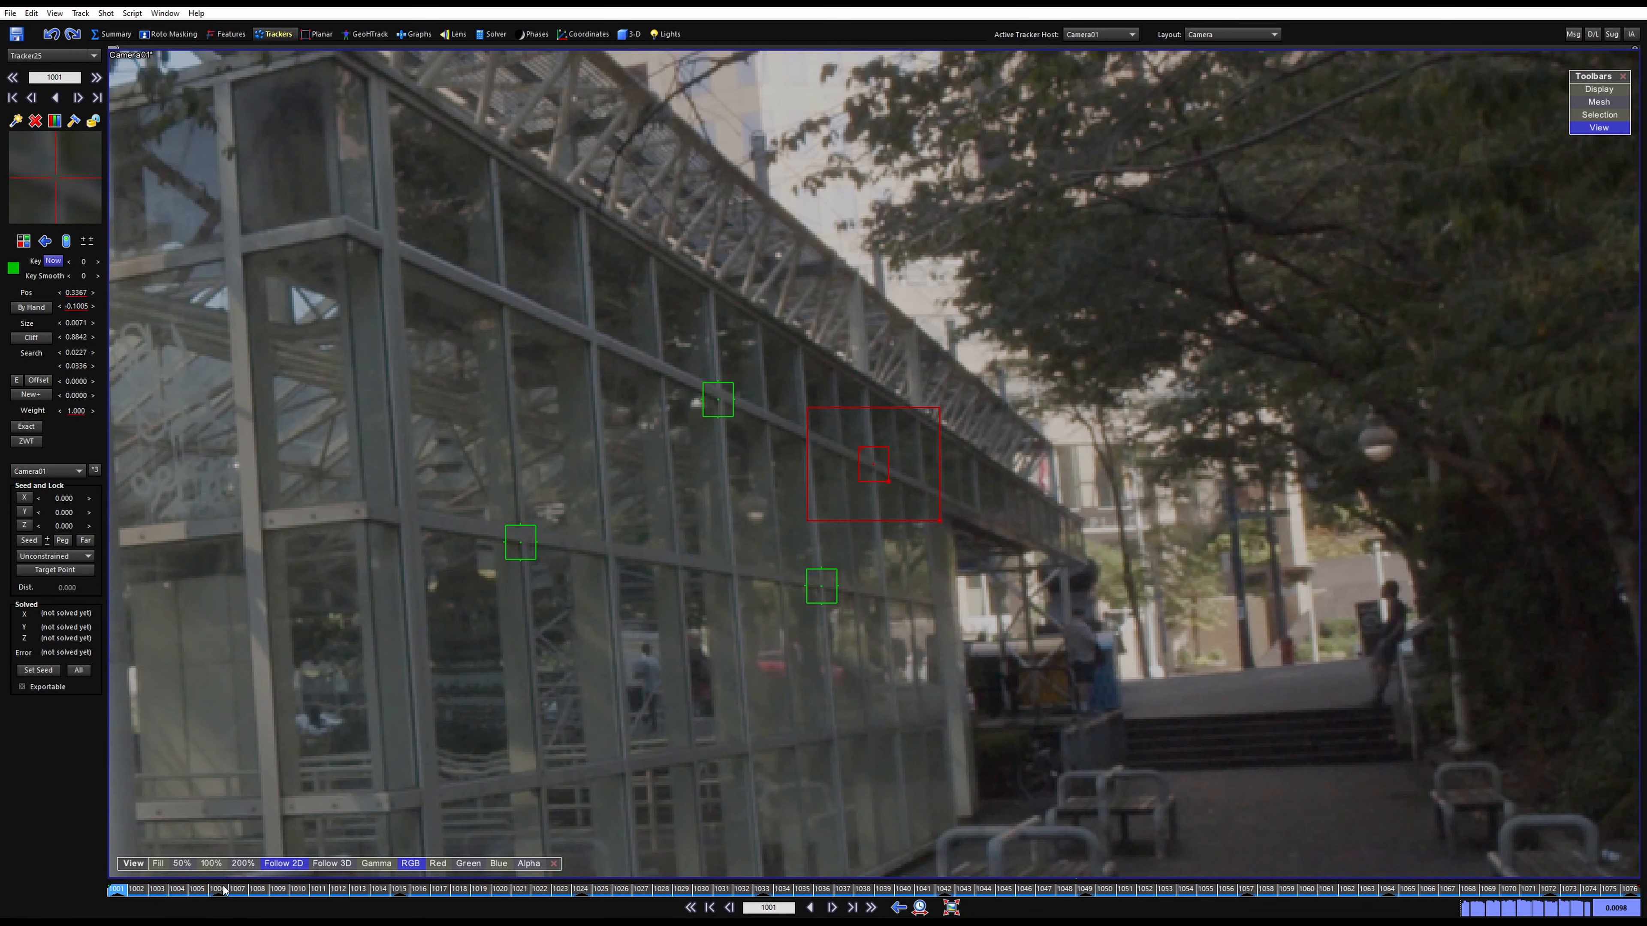
pyautogui.moveTo(224, 890); pyautogui.dragTo(112, 885)
pyautogui.press('l')
pyautogui.scroll(-5, 837, 405)
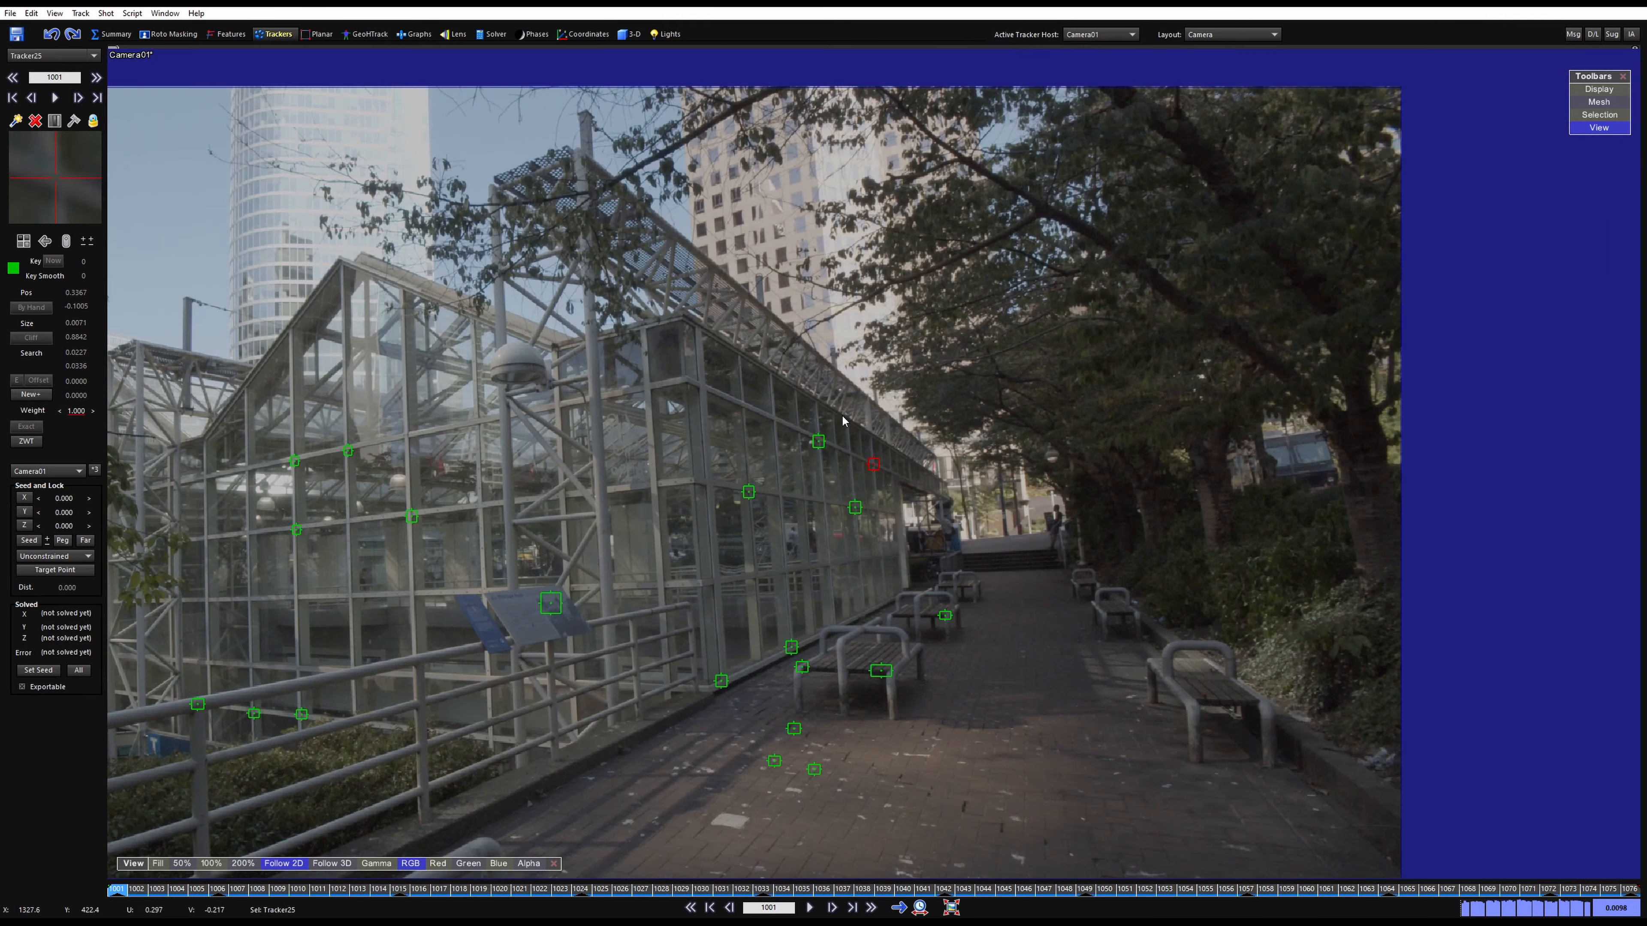
pyautogui.press('5')
pyautogui.moveTo(909, 511); pyautogui.dragTo(1035, 449, button='middle')
pyautogui.moveTo(888, 537); pyautogui.dragTo(921, 494, button='middle')
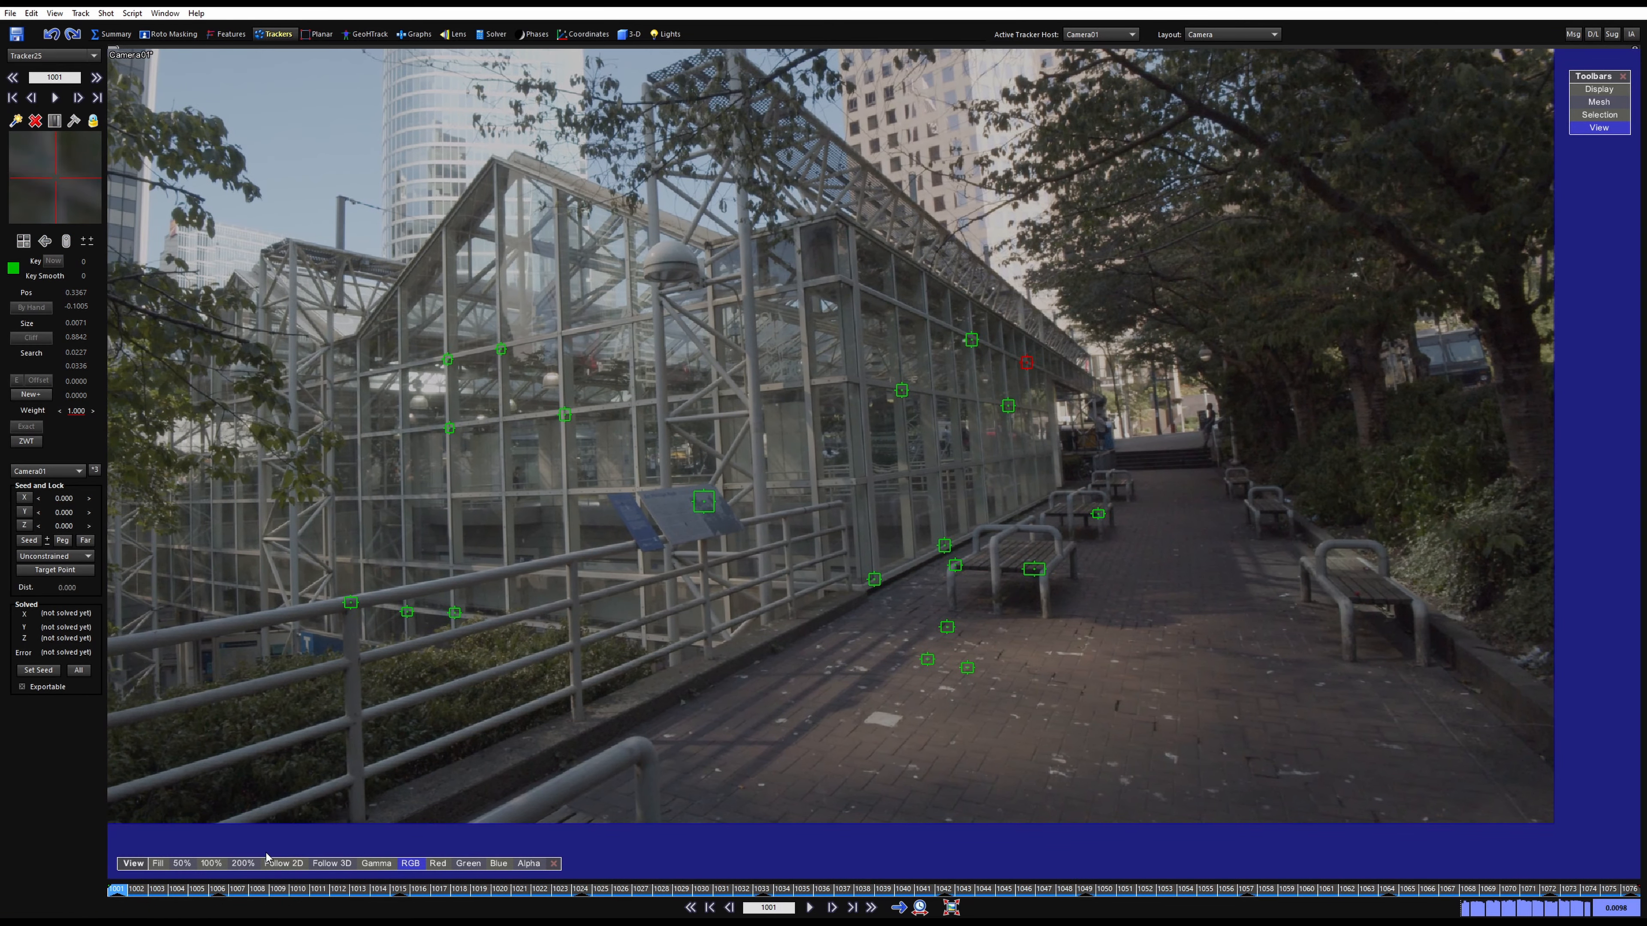
pyautogui.moveTo(250, 889); pyautogui.dragTo(113, 889)
# Place a tracker on the beam joint just before the building corner, set its key interval to 7 and track it forward
pyautogui.scroll(3, 801, 391)
pyautogui.click(824, 372)
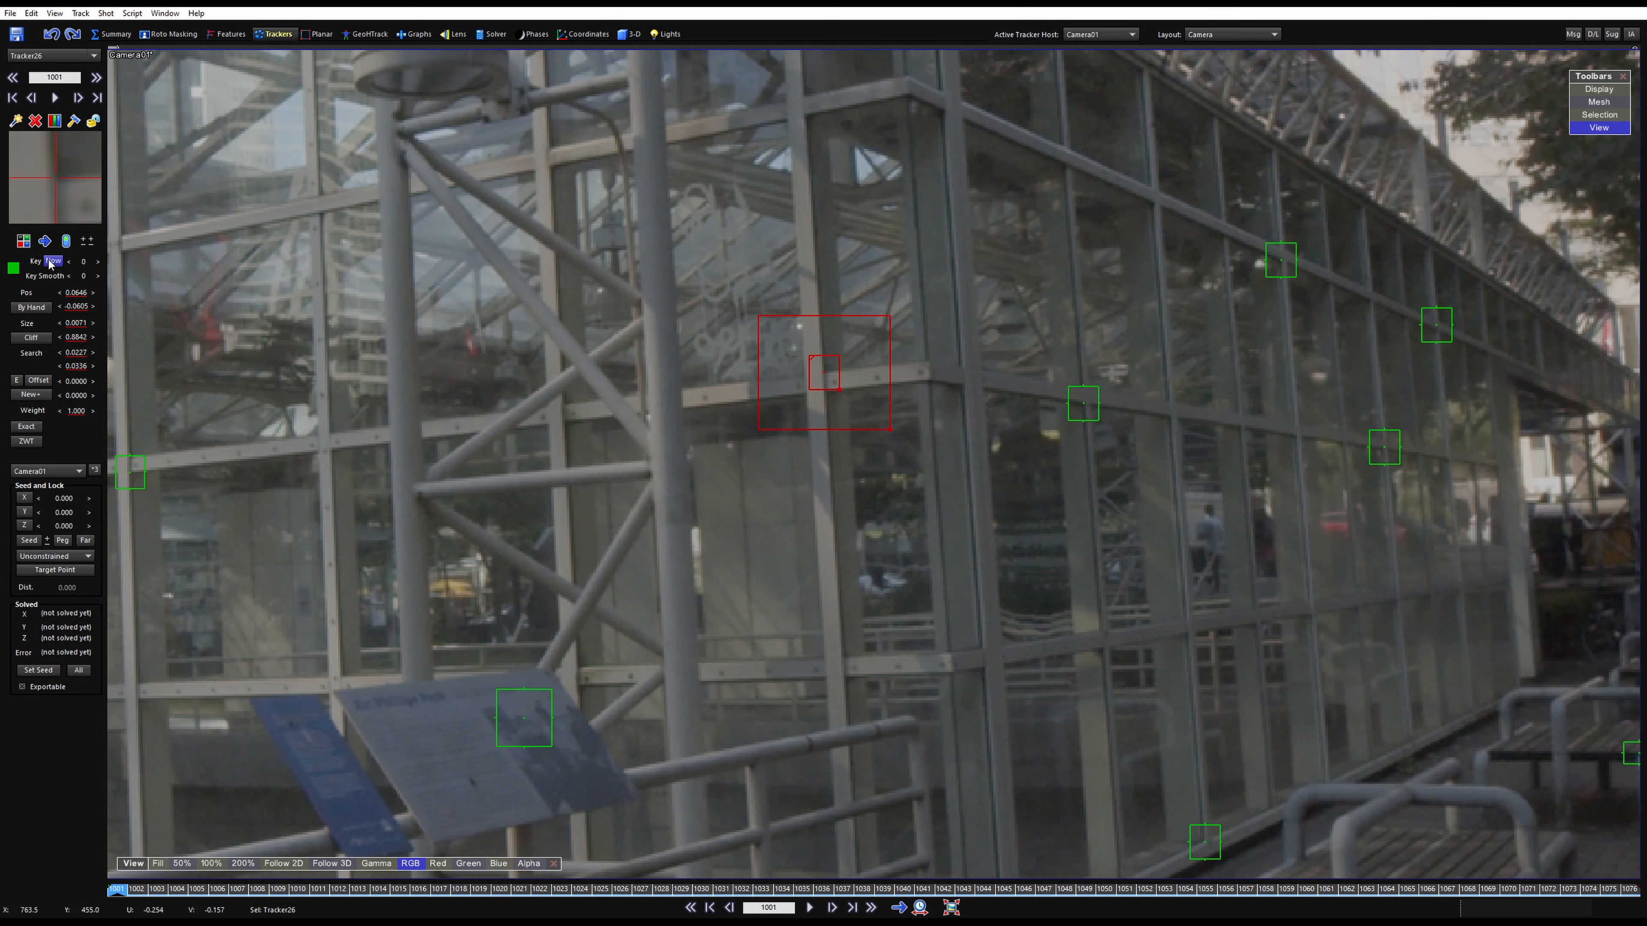
pyautogui.click(98, 261)
pyautogui.click(98, 262)
pyautogui.press('space')
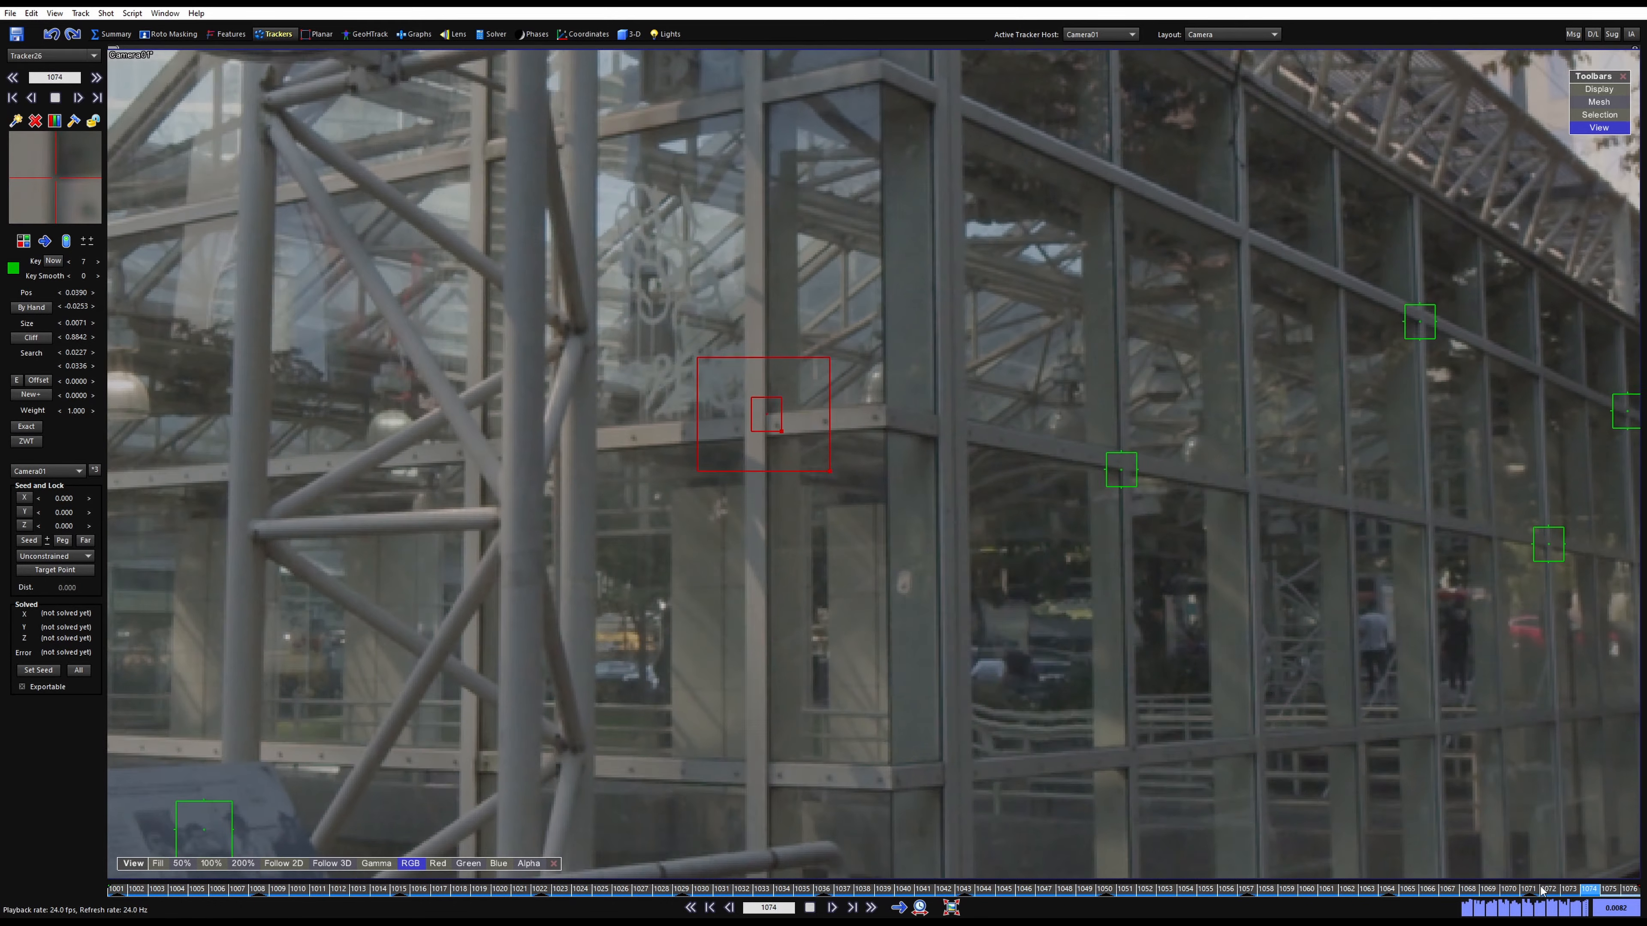
# Scrub through the shot with 2D following on to check the near-corner beam tracker, and lock it at frame 1001
pyautogui.press('5')
pyautogui.scroll(2, 1491, 850)
pyautogui.moveTo(1572, 889); pyautogui.dragTo(1619, 825)
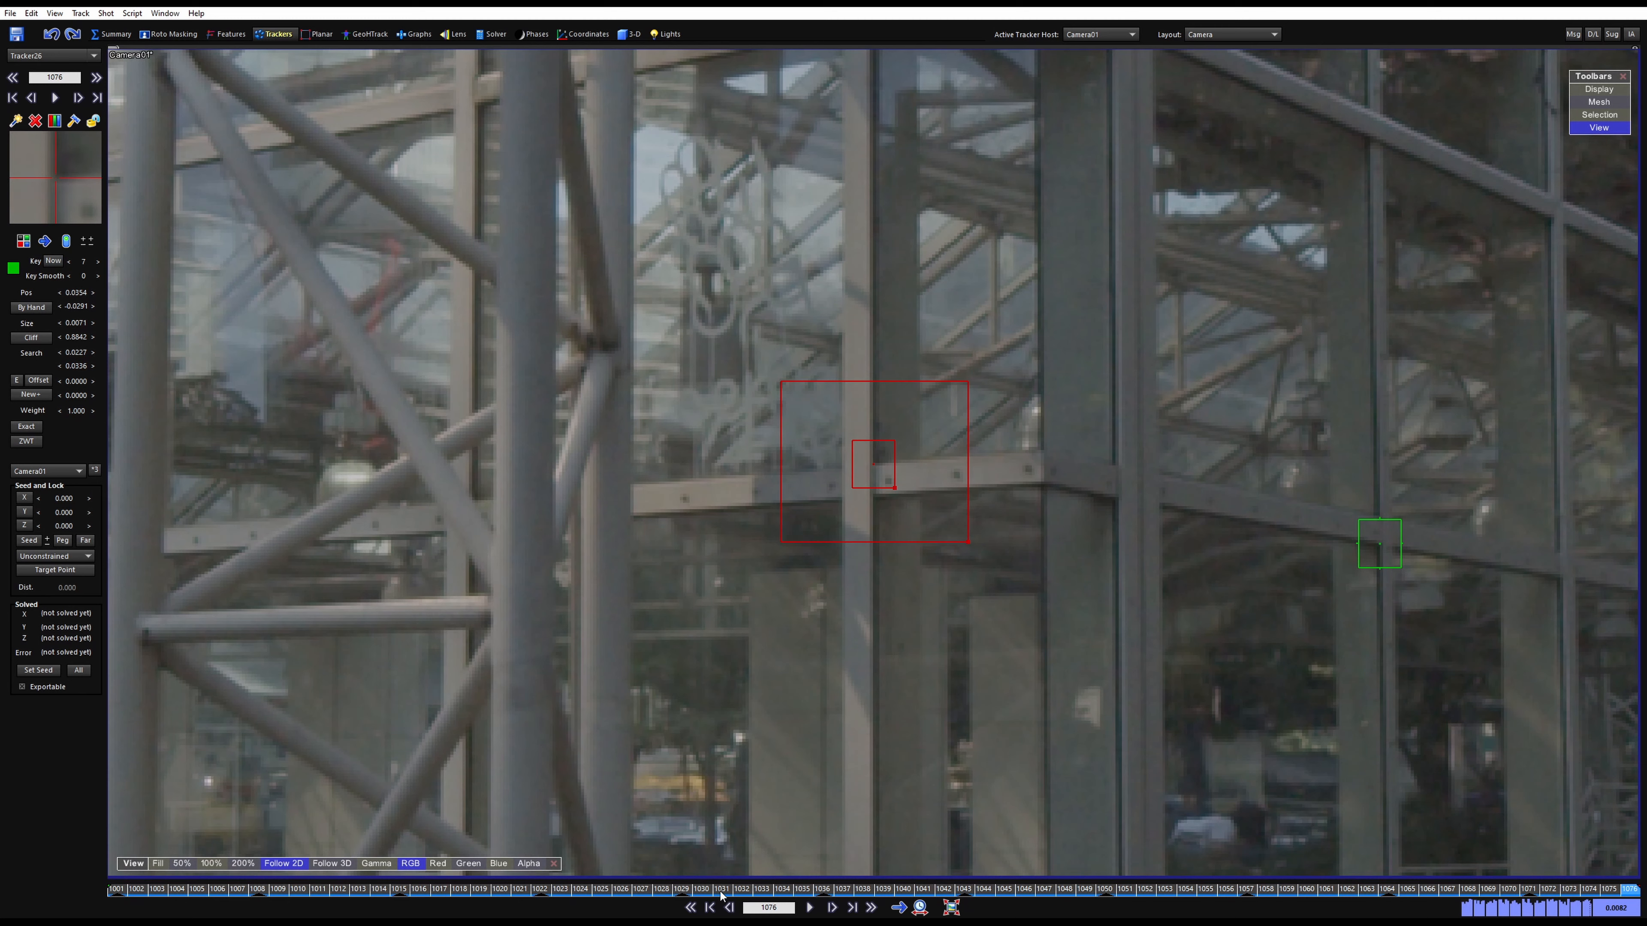
pyautogui.moveTo(1021, 883); pyautogui.dragTo(480, 634)
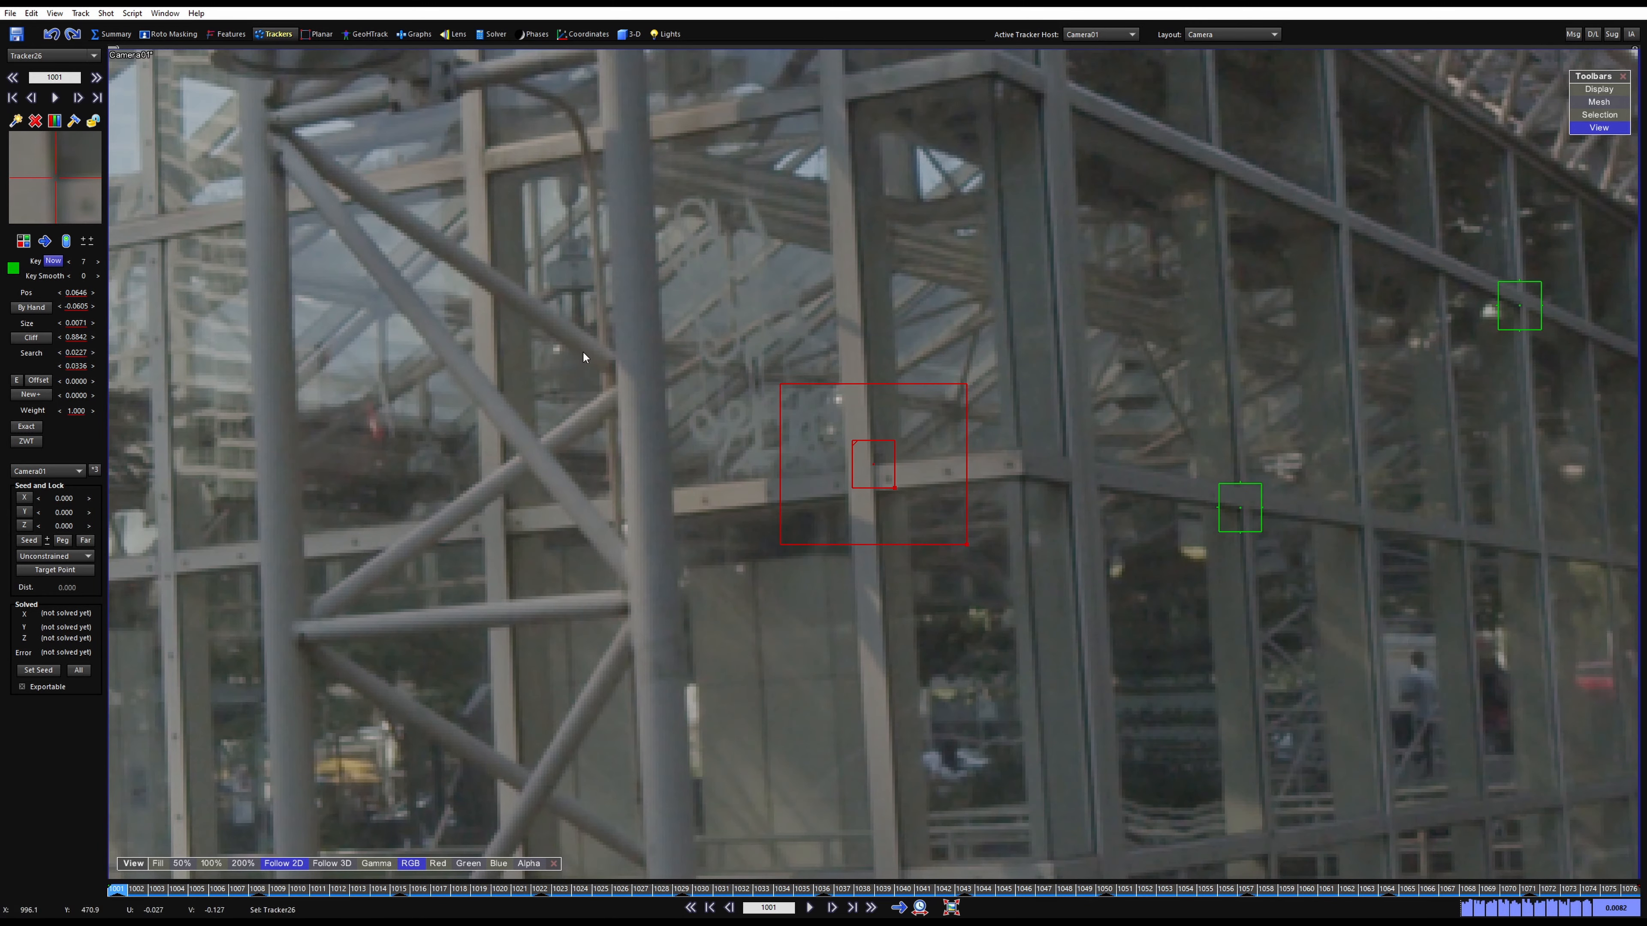
pyautogui.press('l')
pyautogui.scroll(-3, 713, 374)
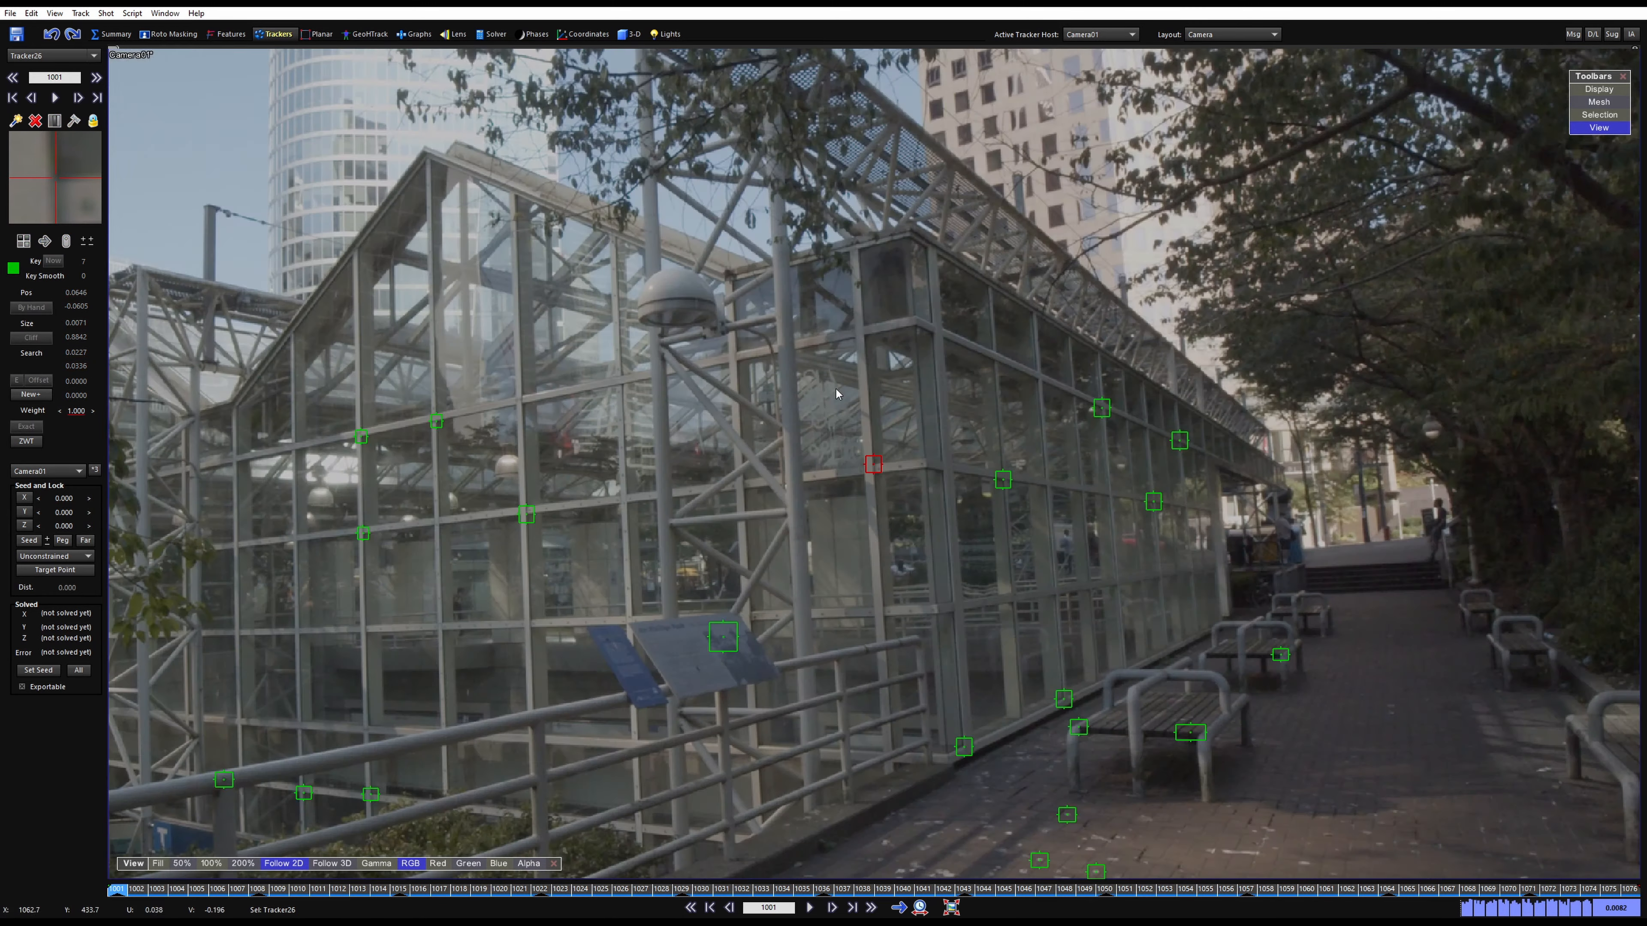
# Turn off 2D following, place a tracker on the next upper-beam joint of the gabled facade and reset its key interval to 0
pyautogui.press('5')
pyautogui.scroll(-1, 798, 412)
pyautogui.moveTo(762, 423); pyautogui.dragTo(870, 420, button='middle')
pyautogui.scroll(6, 870, 420)
pyautogui.click(773, 420)
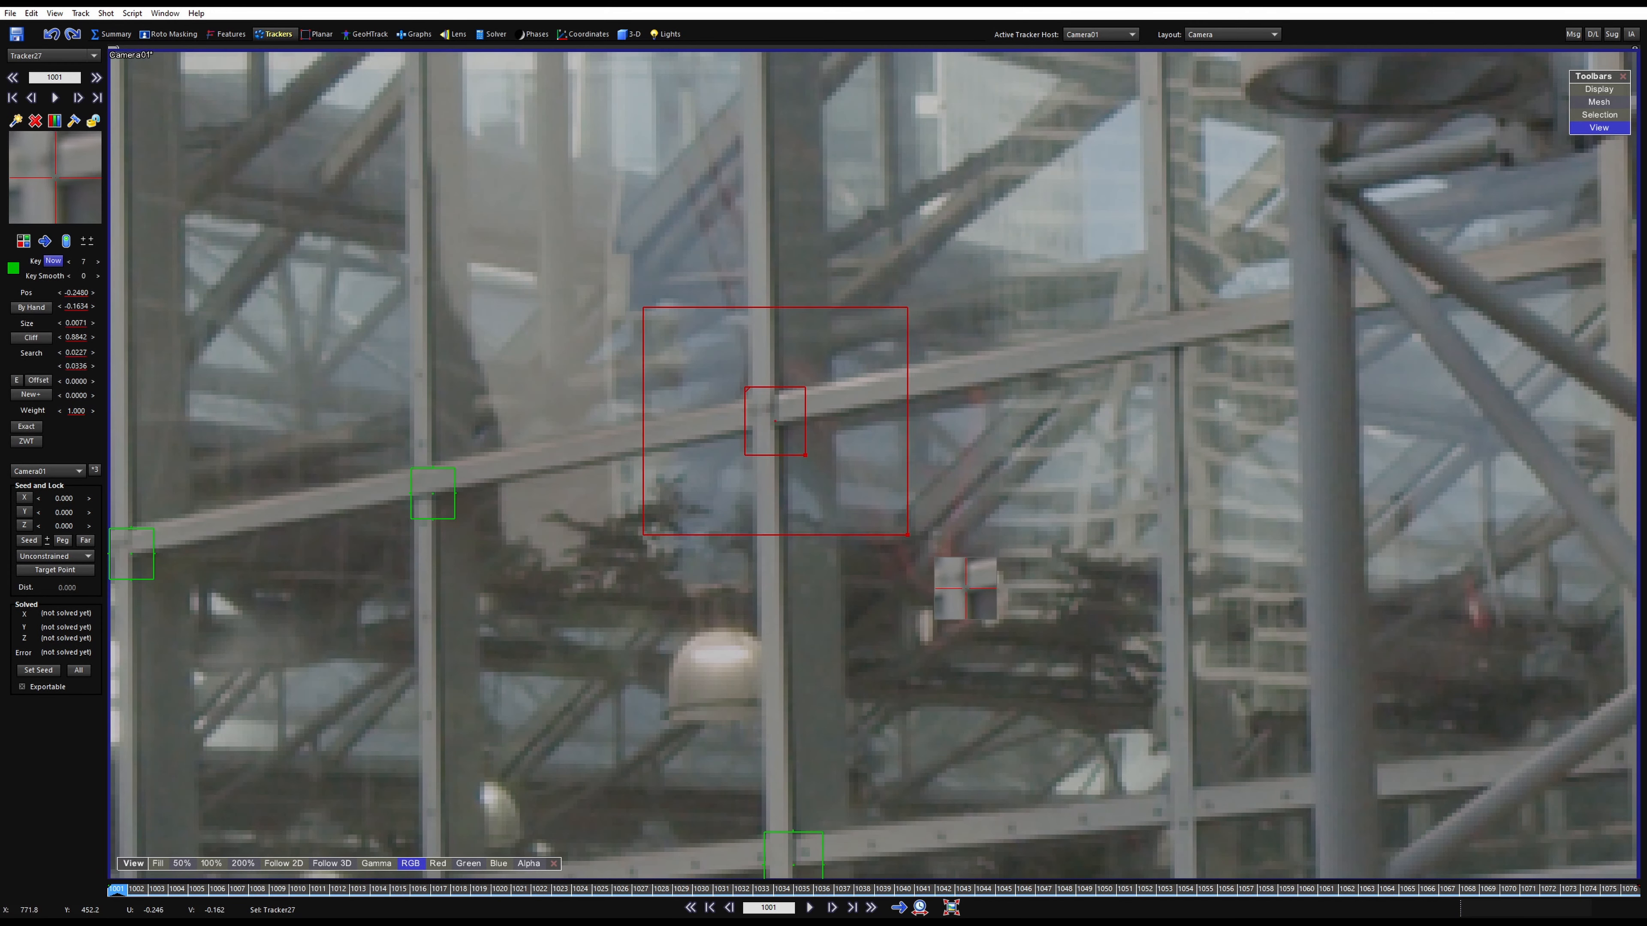
pyautogui.rightClick(85, 263)
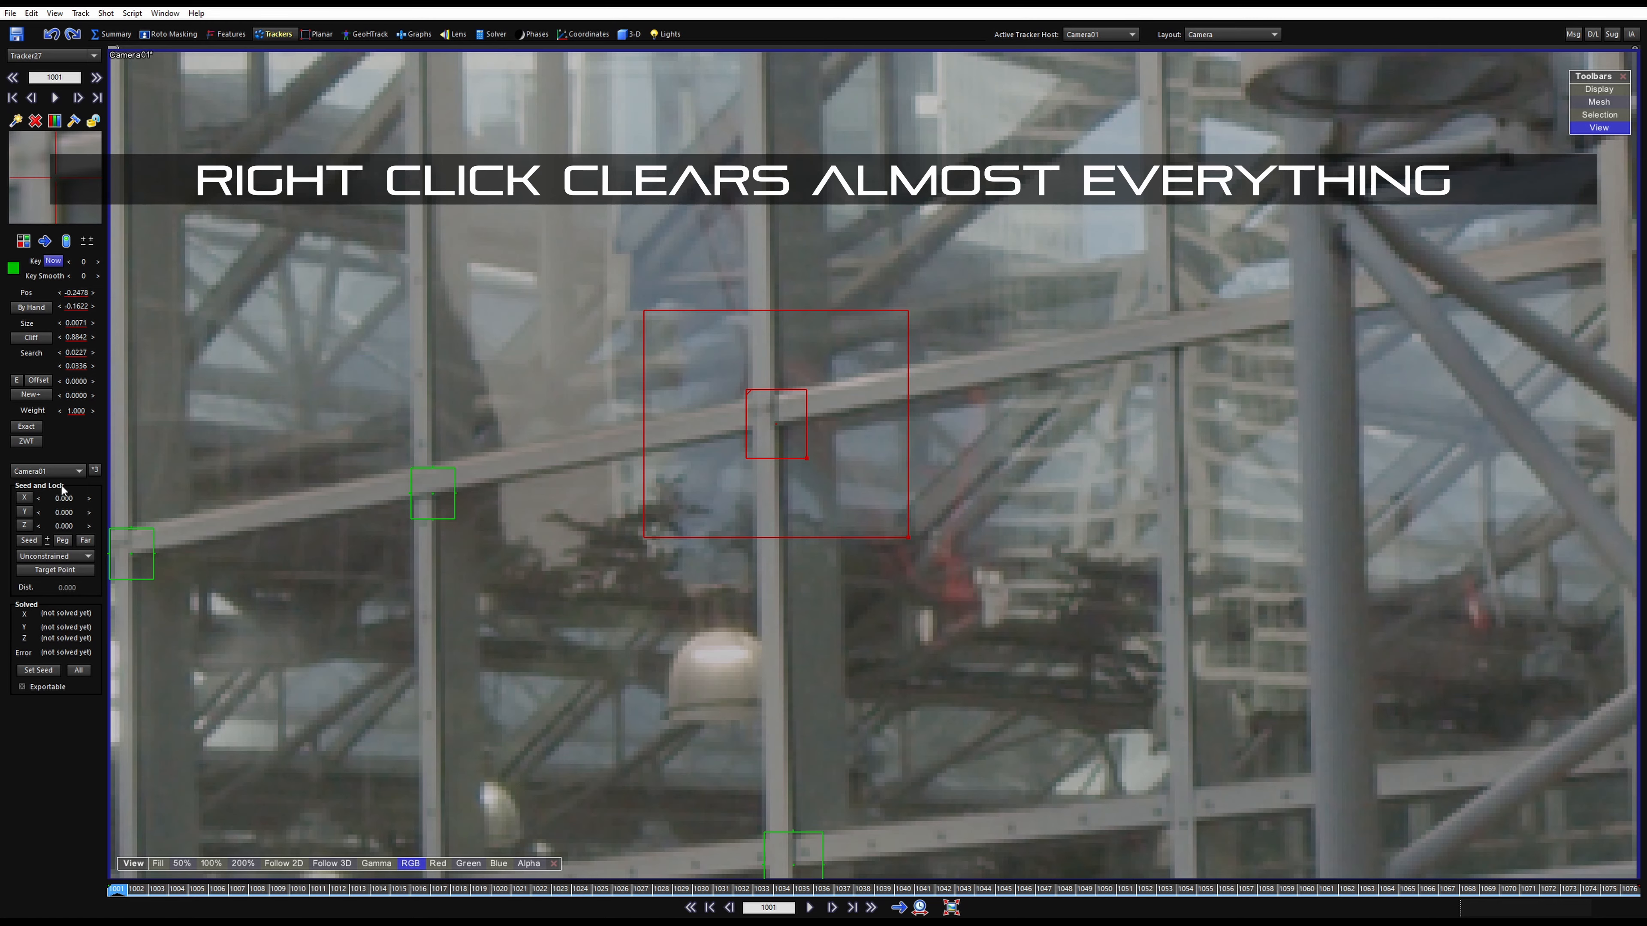
# Track the new gabled-facade tracker forward to frame 1076 with 2D following on, and lock it
pyautogui.scroll(-2, 888, 452)
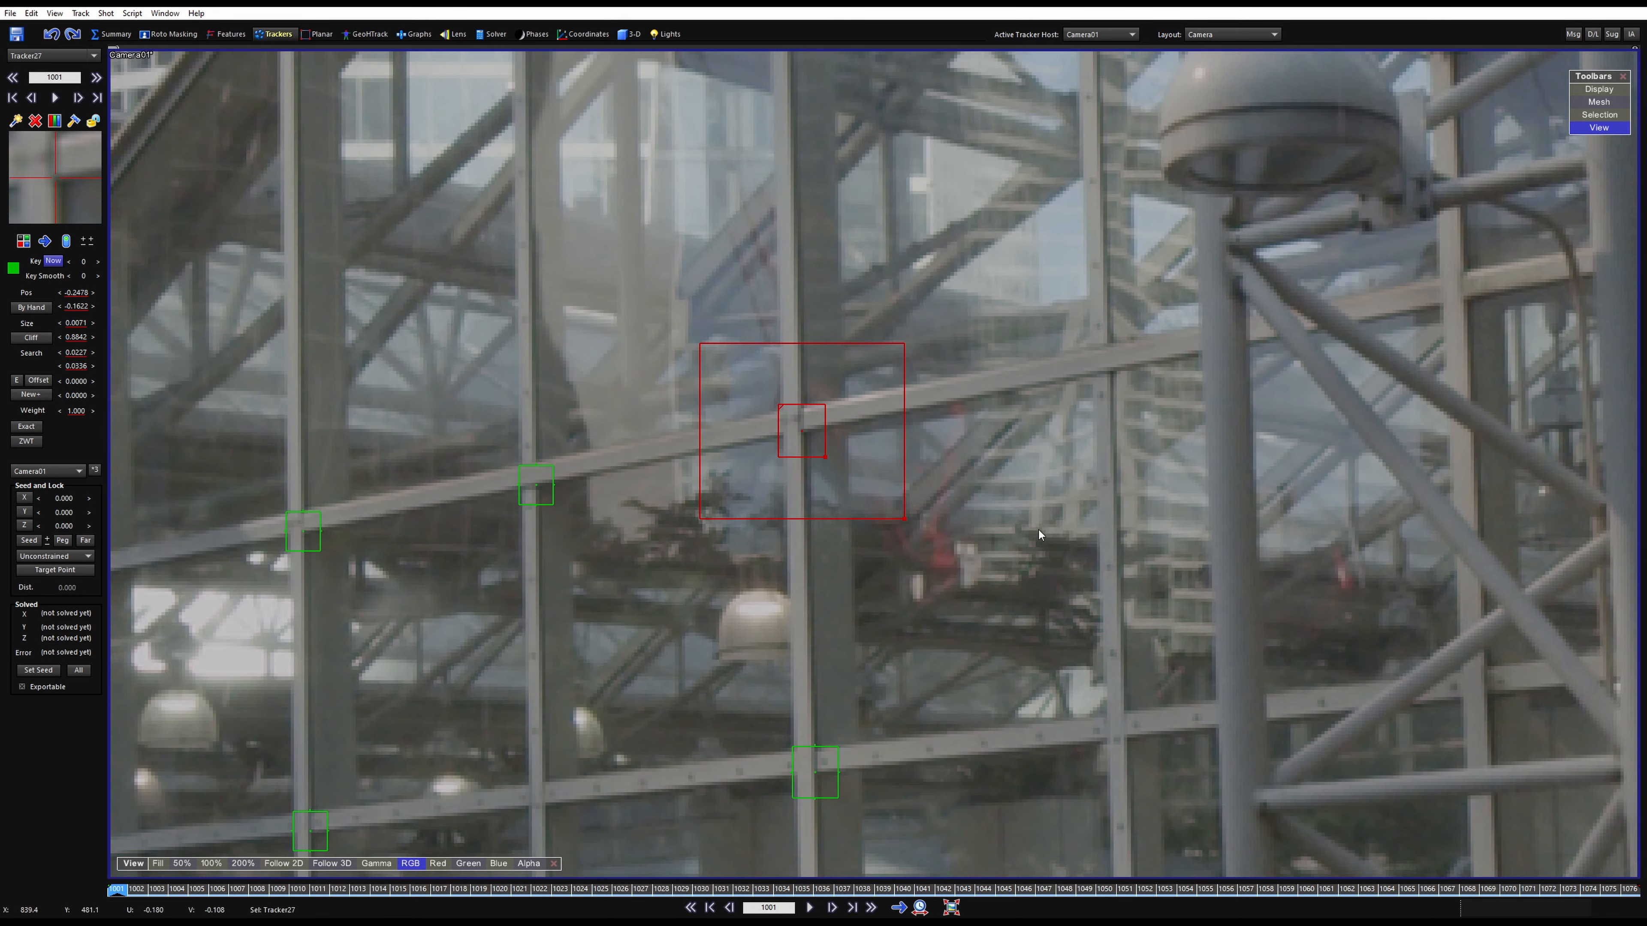
pyautogui.moveTo(1037, 531); pyautogui.dragTo(1041, 581, button='middle')
pyautogui.press('5')
pyautogui.press('space')
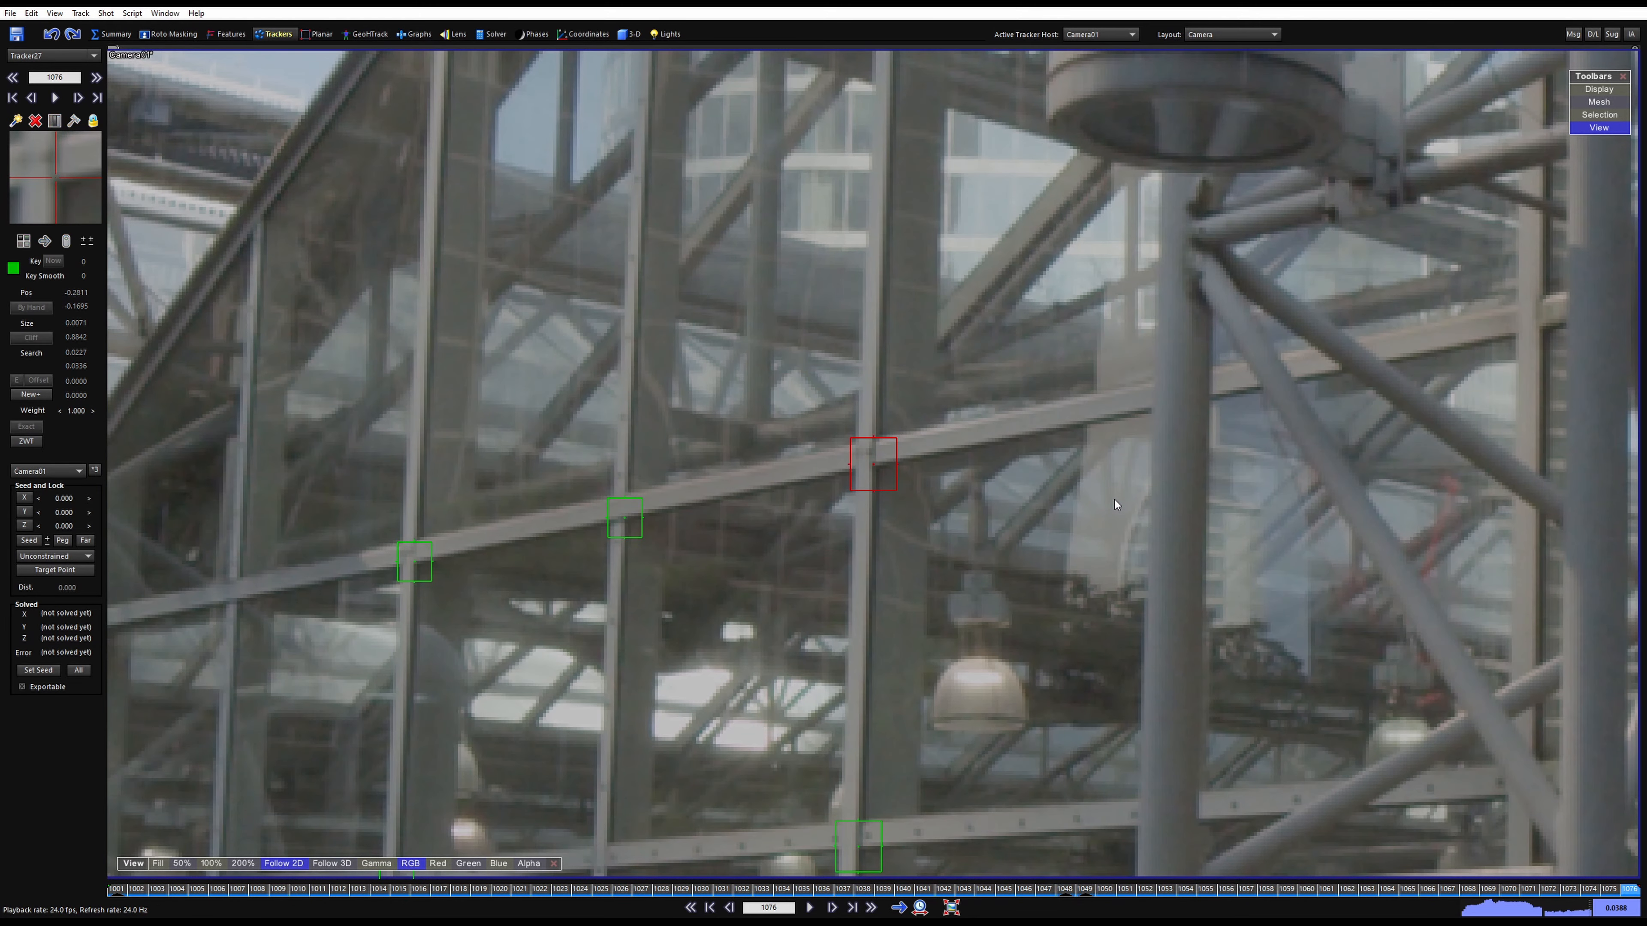
pyautogui.scroll(-5, 1114, 500)
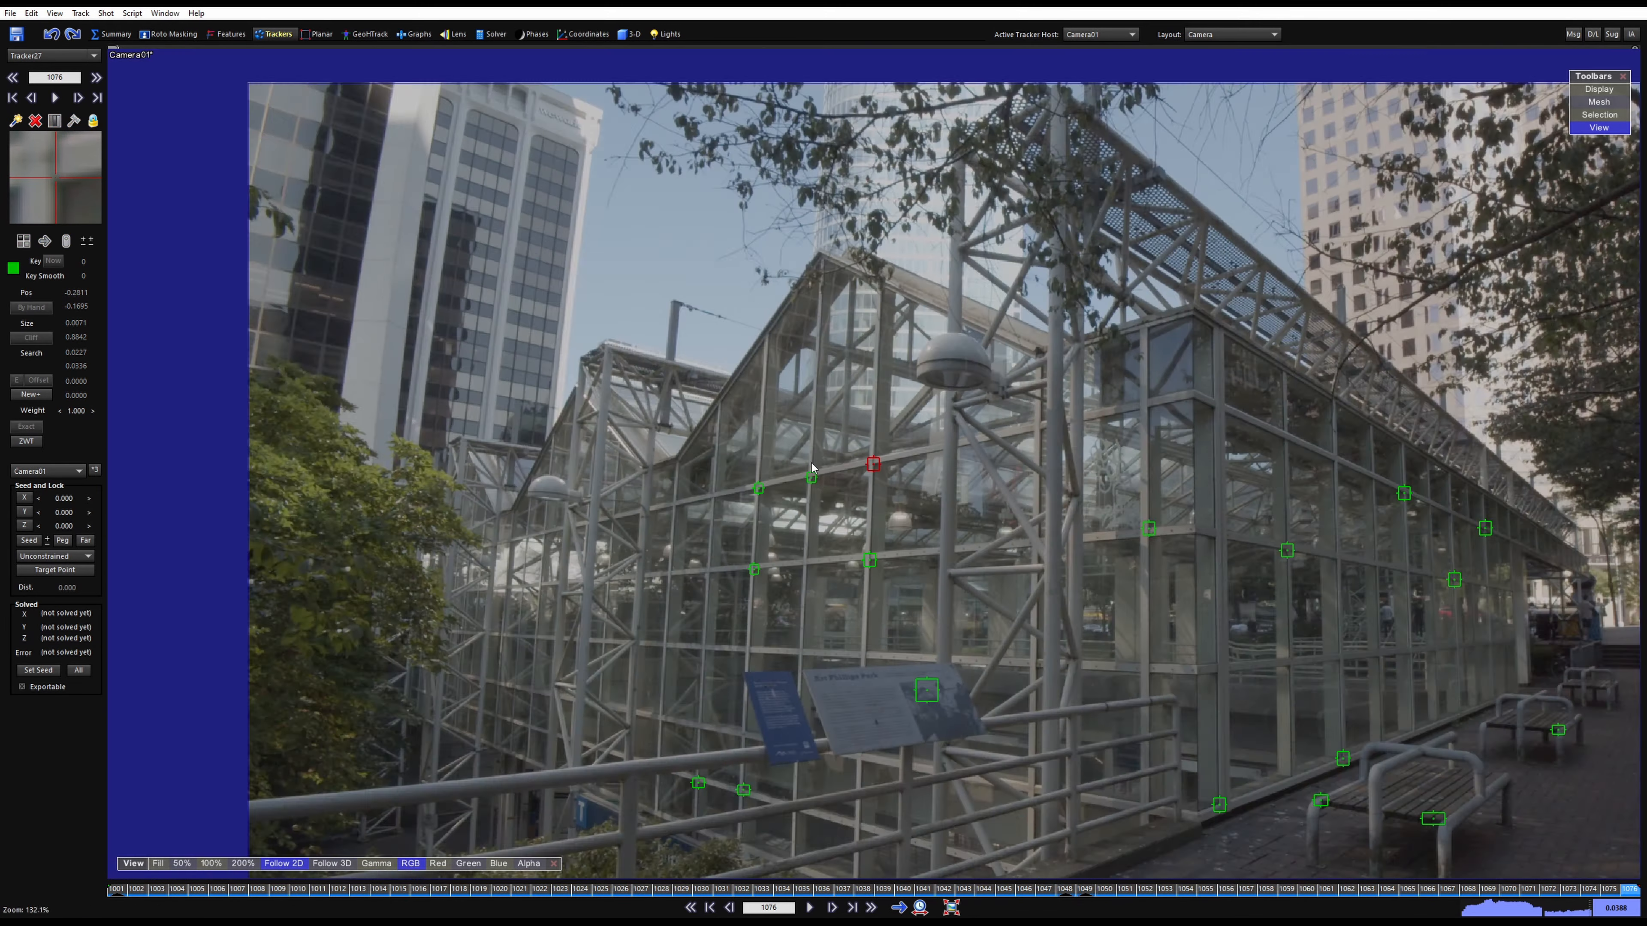
# At frame 1049, place a tracker on a mullion joint of the distant facade, track it backward to frame 1001 and lock it
pyautogui.press('5')
pyautogui.moveTo(1114, 500); pyautogui.dragTo(936, 425, button='middle')
pyautogui.moveTo(1336, 895); pyautogui.dragTo(1079, 885)
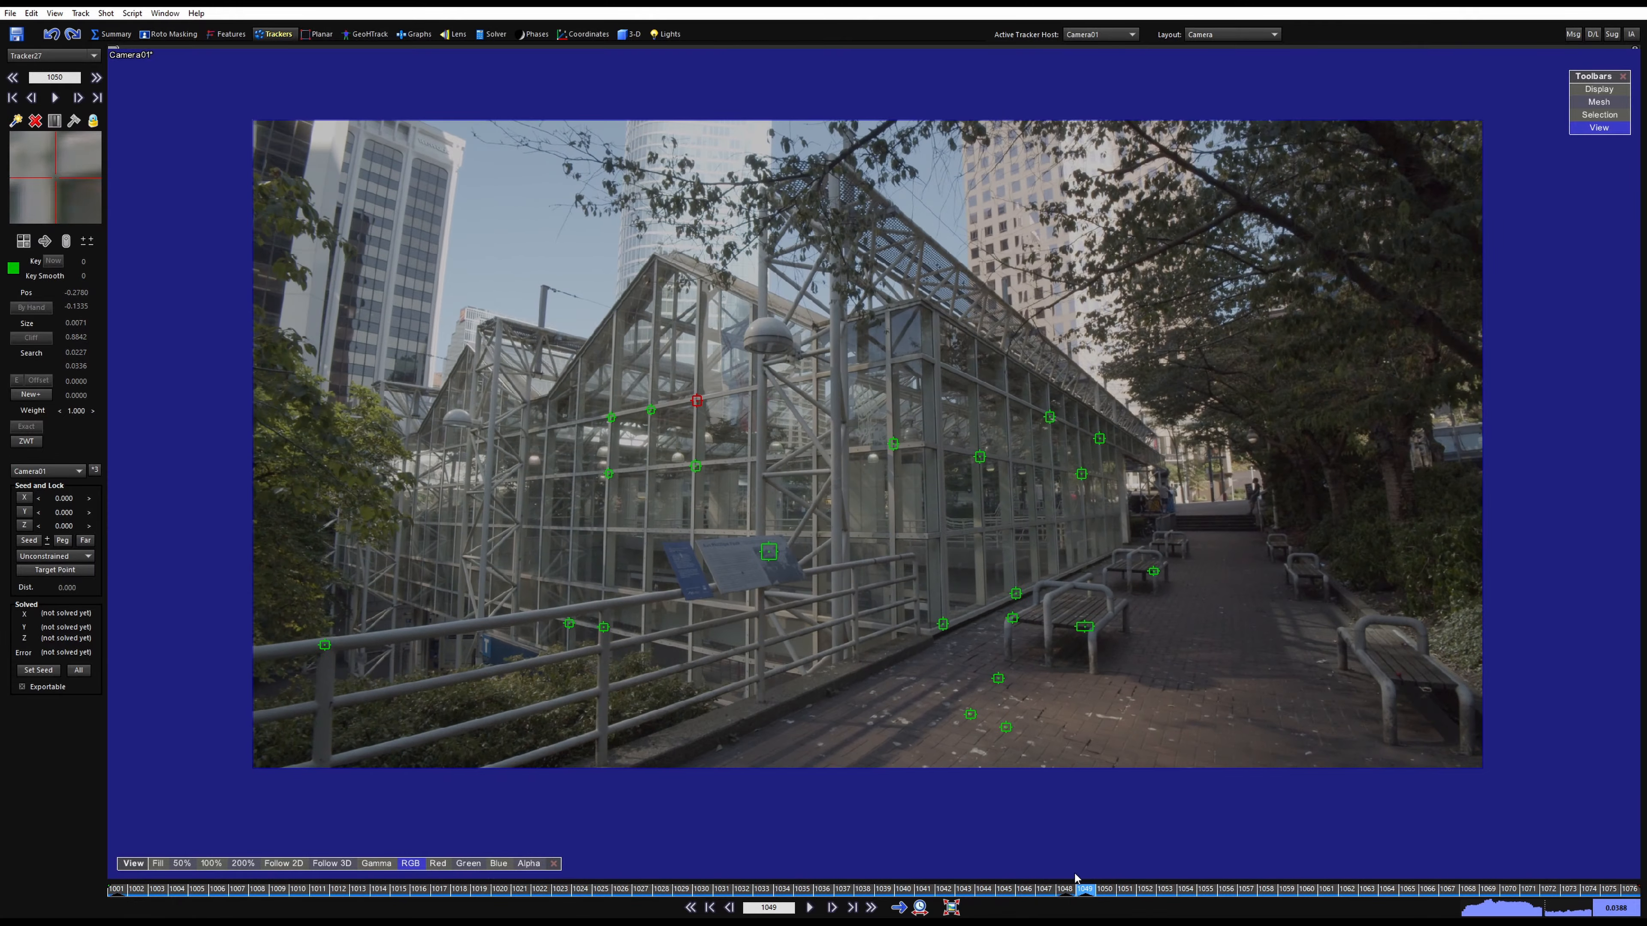
pyautogui.scroll(5, 448, 583)
pyautogui.moveTo(415, 602); pyautogui.dragTo(674, 563, button='middle')
pyautogui.scroll(3, 726, 529)
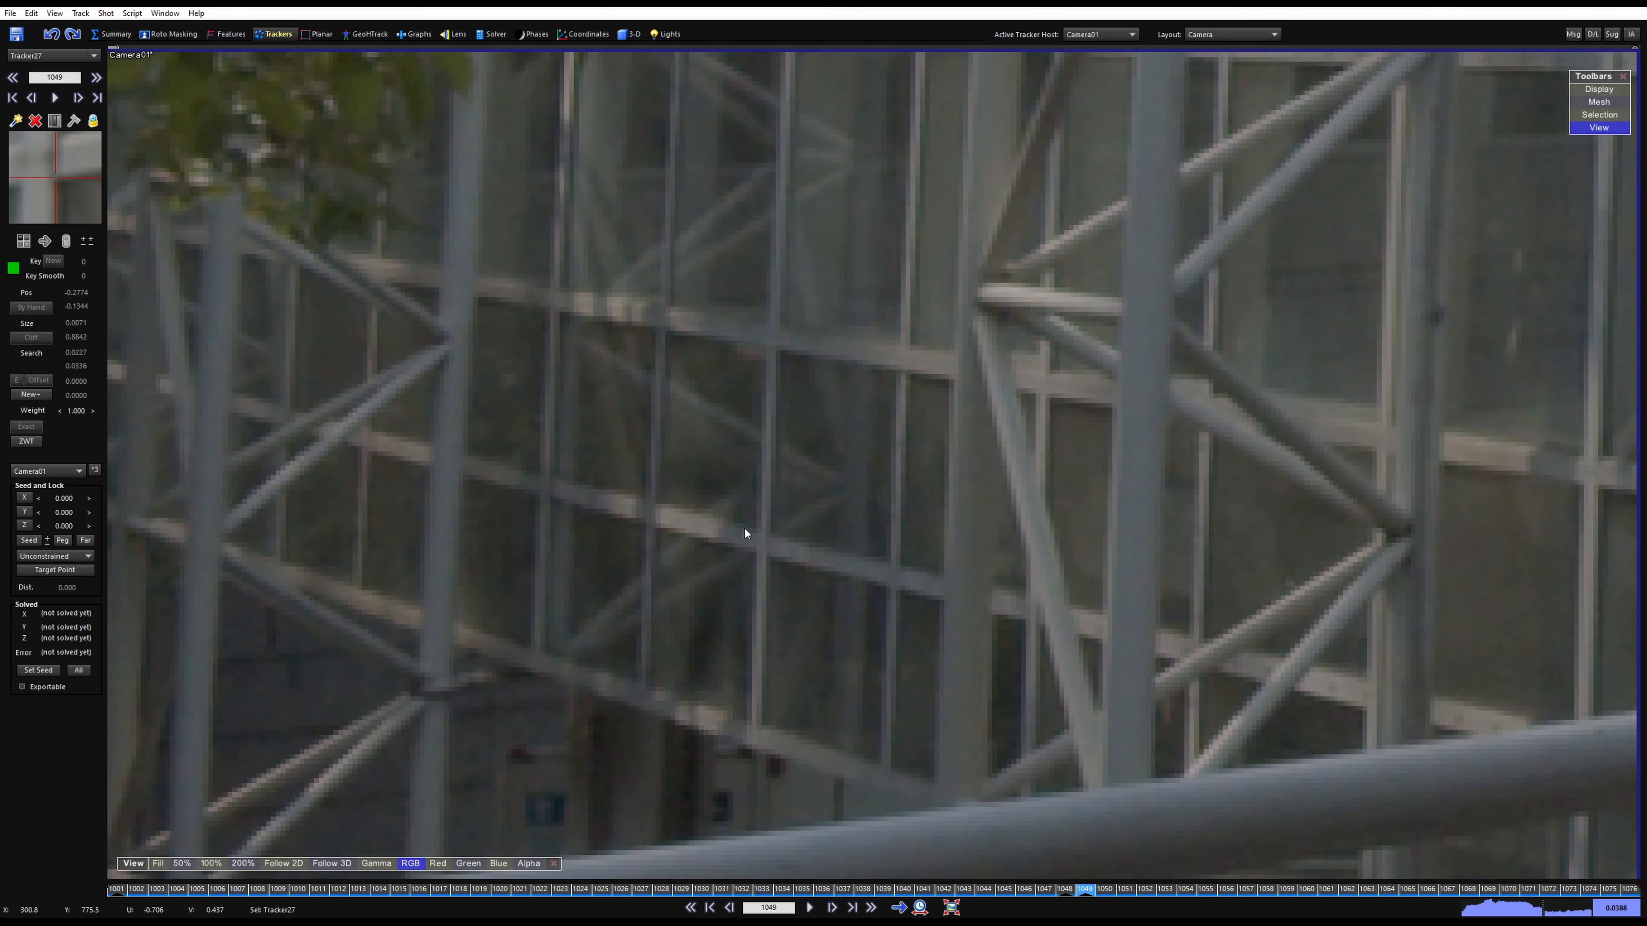
pyautogui.press('c')
pyautogui.moveTo(765, 532); pyautogui.dragTo(782, 533)
pyautogui.press('5')
pyautogui.press('space')
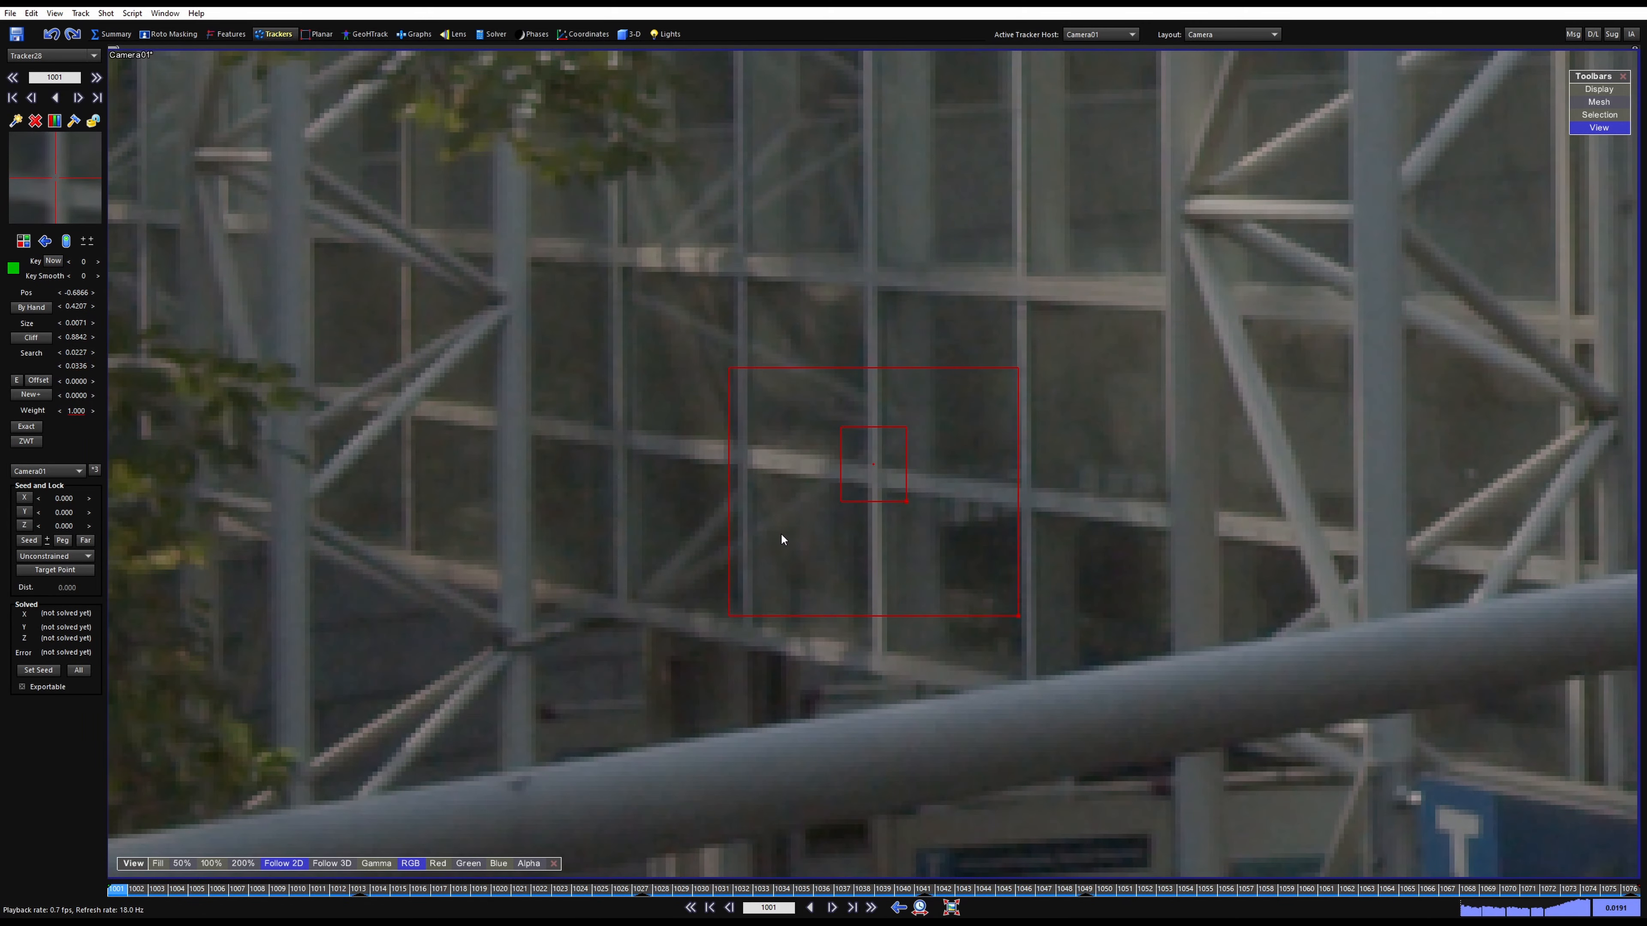
pyautogui.press('l')
pyautogui.moveTo(353, 893); pyautogui.dragTo(117, 893)
# Place a tracker on the adjacent mullion joint along the same distant beam, track it forward to frame 1076, lock it and rewind
pyautogui.click(743, 456)
pyautogui.scroll(-5, 901, 503)
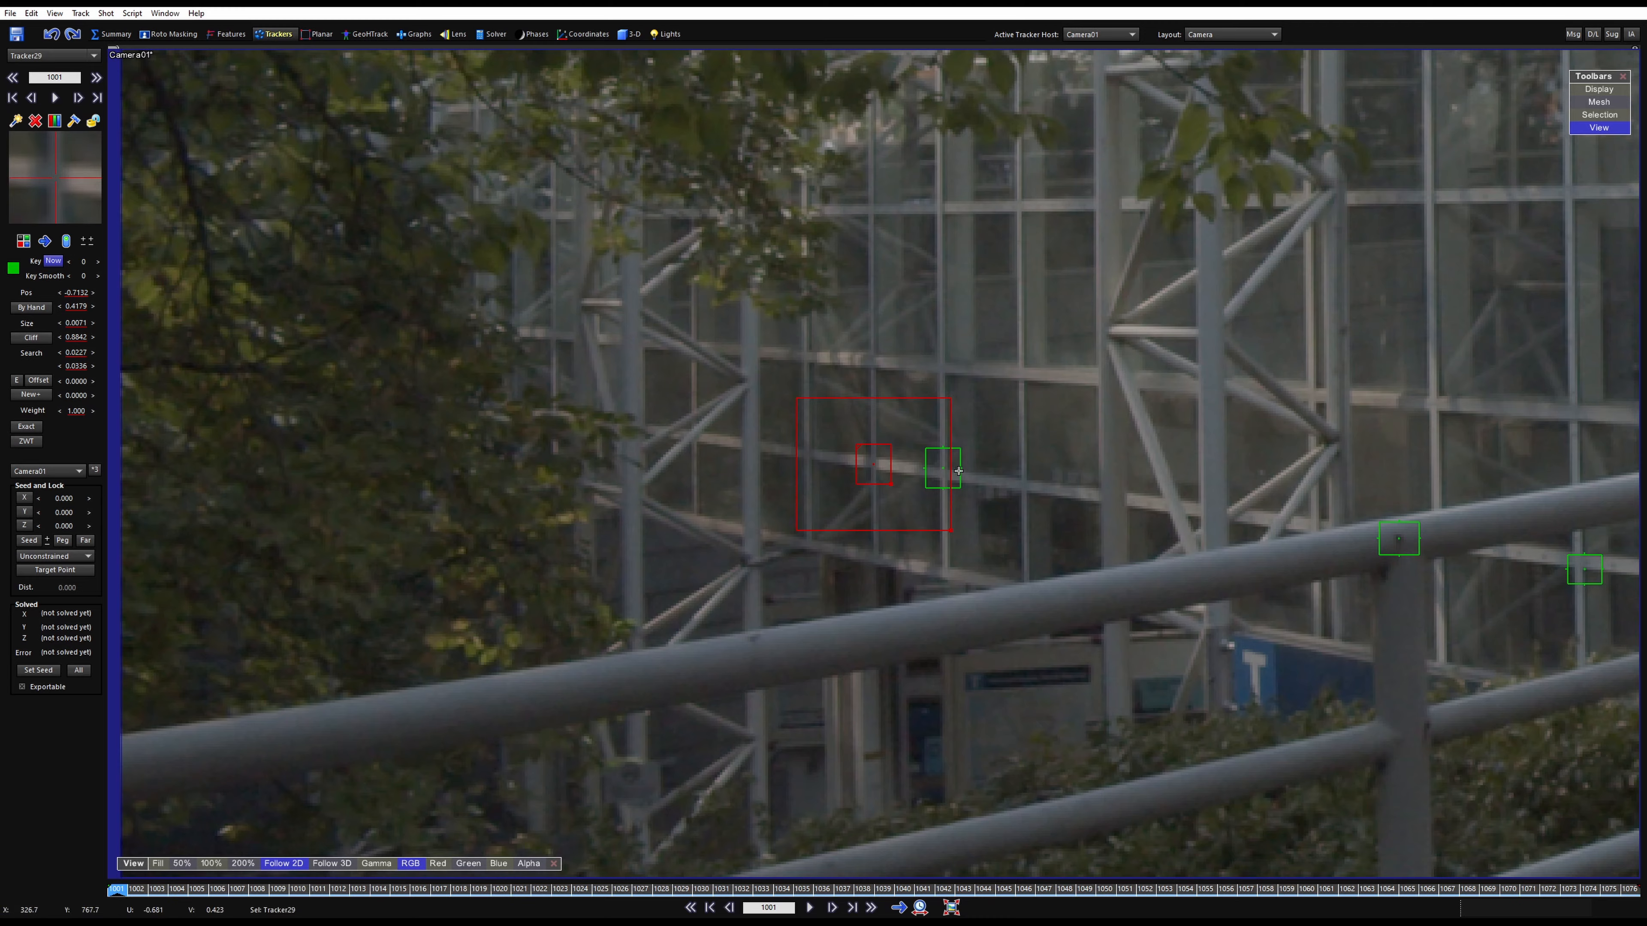
pyautogui.scroll(3, 958, 471)
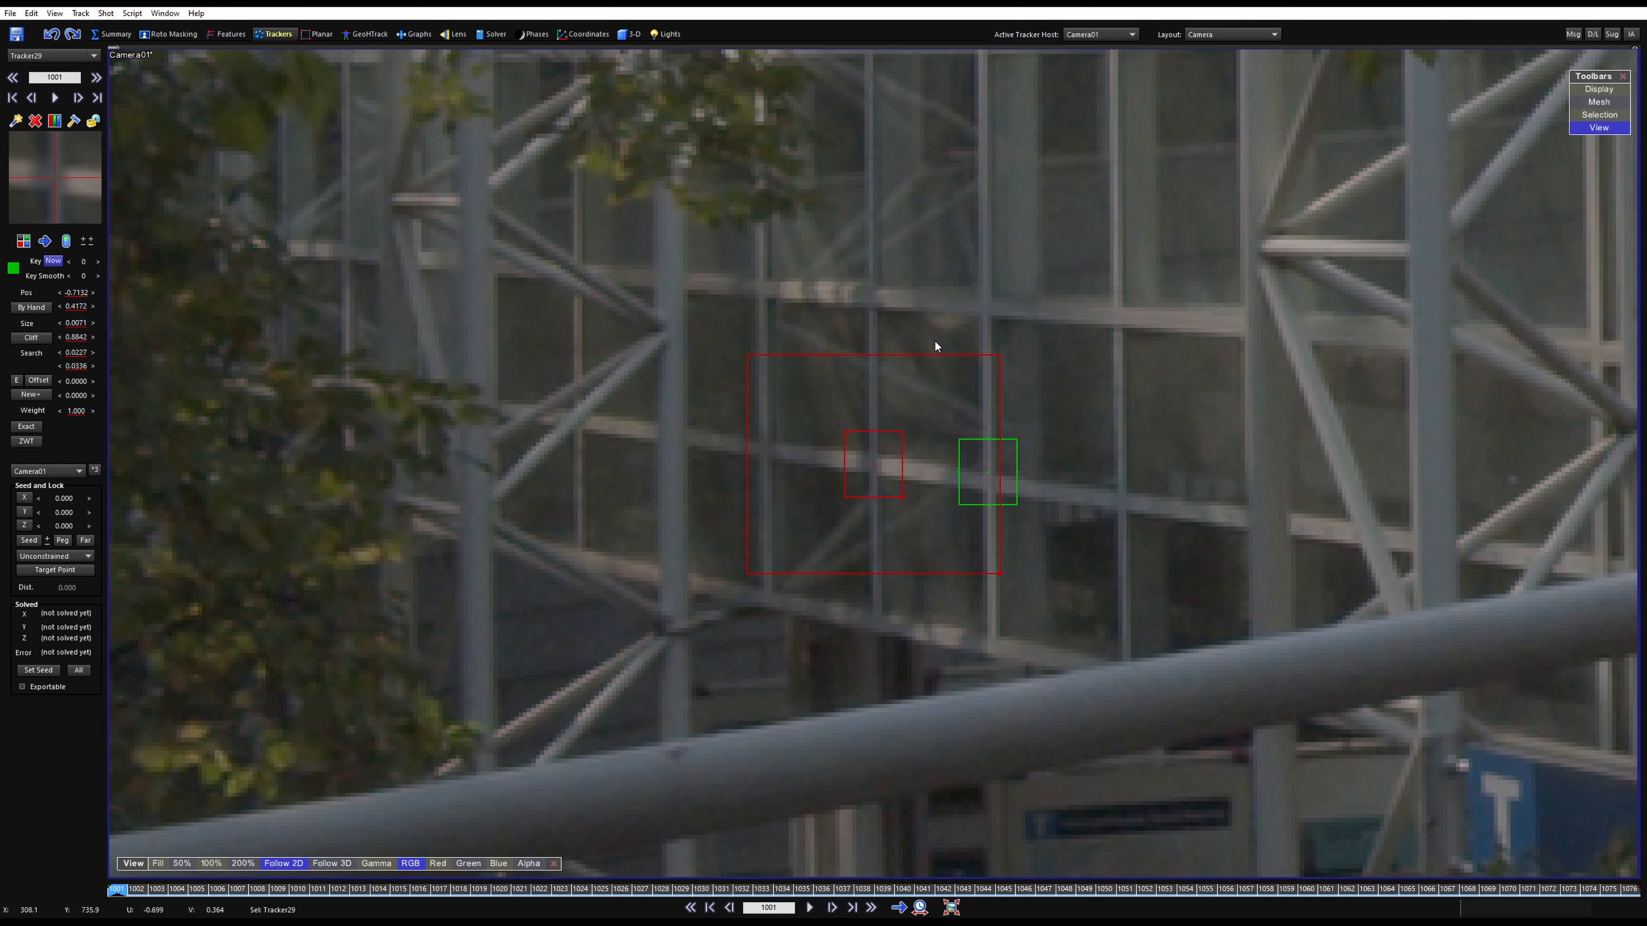
pyautogui.press('space')
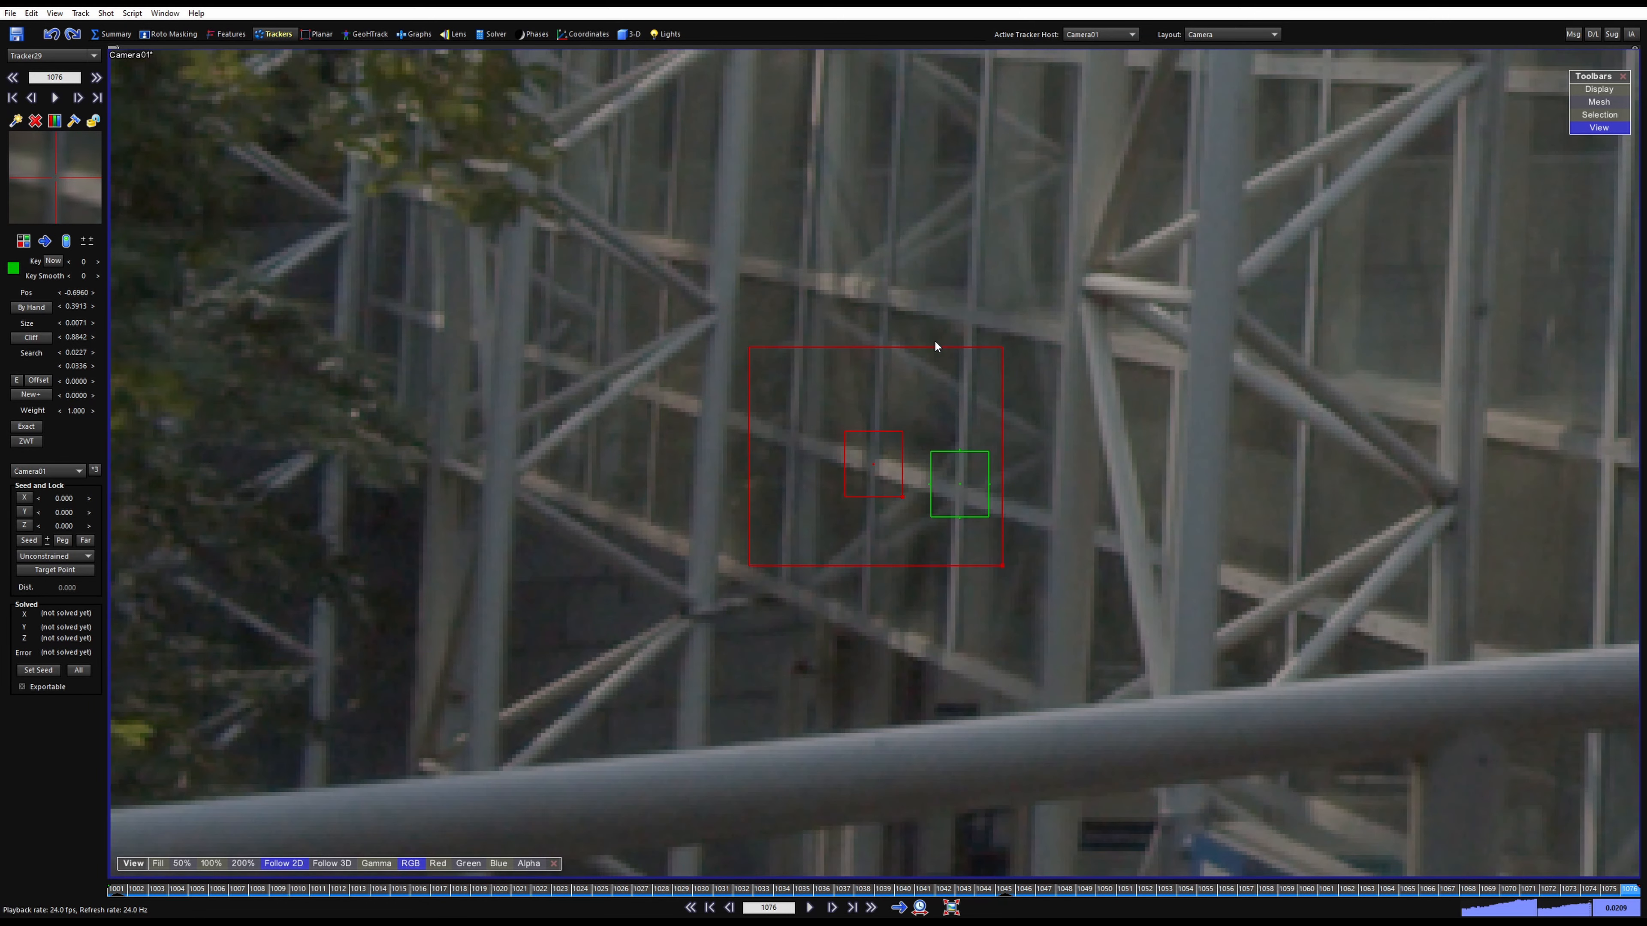
pyautogui.moveTo(1020, 890); pyautogui.dragTo(1, 829)
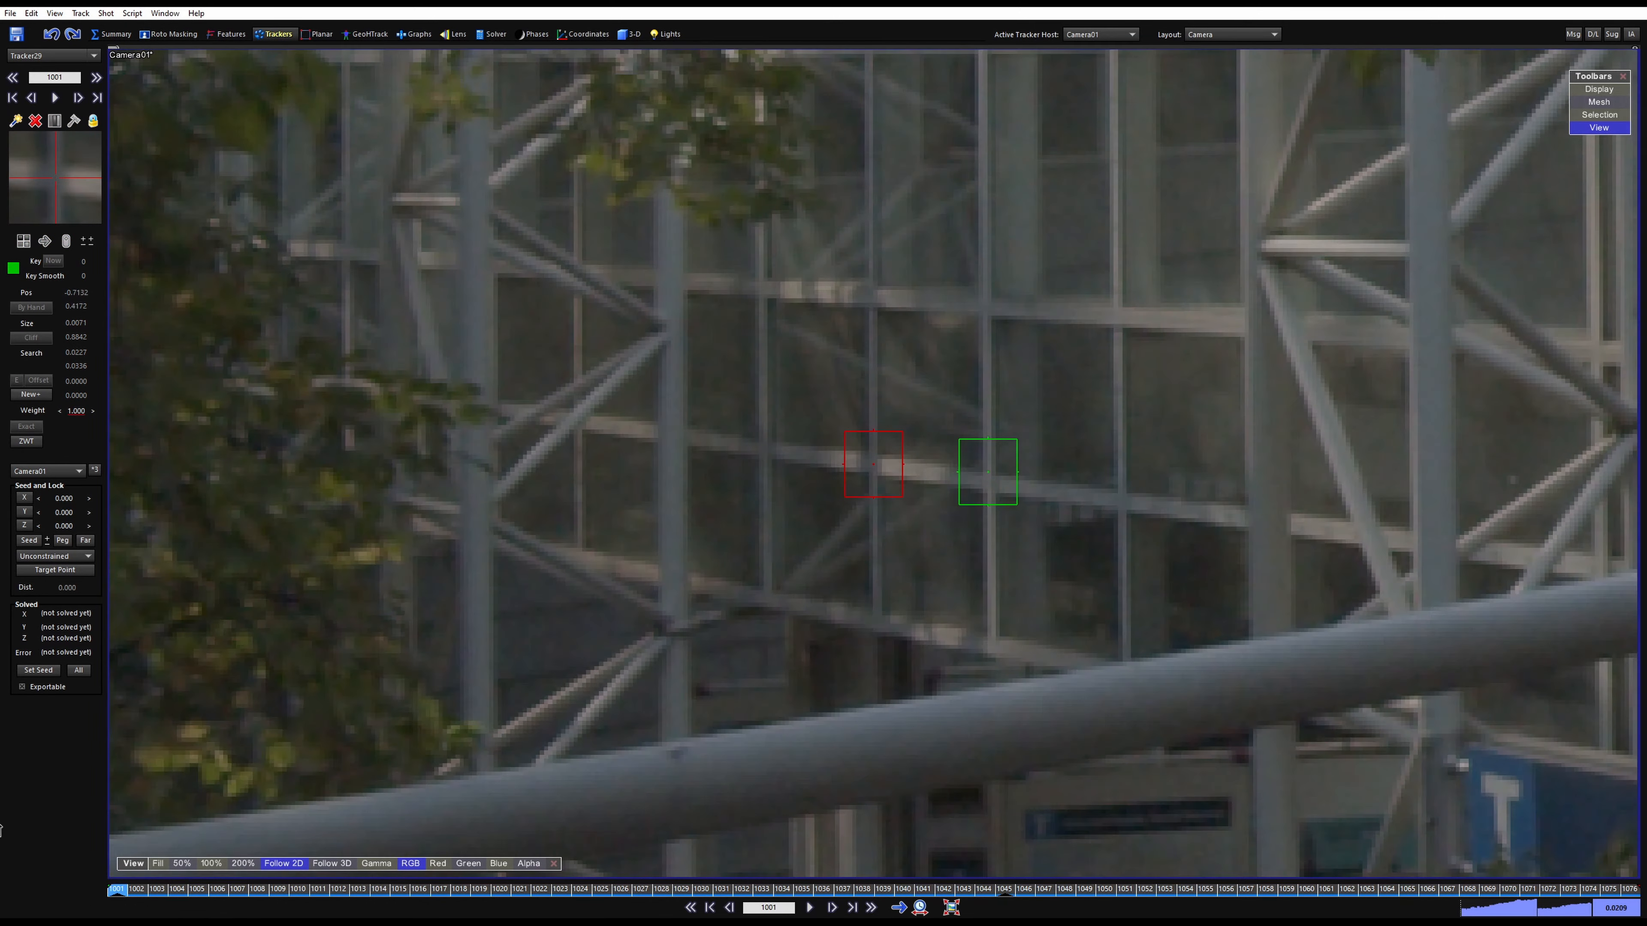
# Place a tracker on the beam joint directly above, track it forward to frame 1076, lock it and return to frame 1001
pyautogui.press('c')
pyautogui.click(874, 305)
pyautogui.press('space')
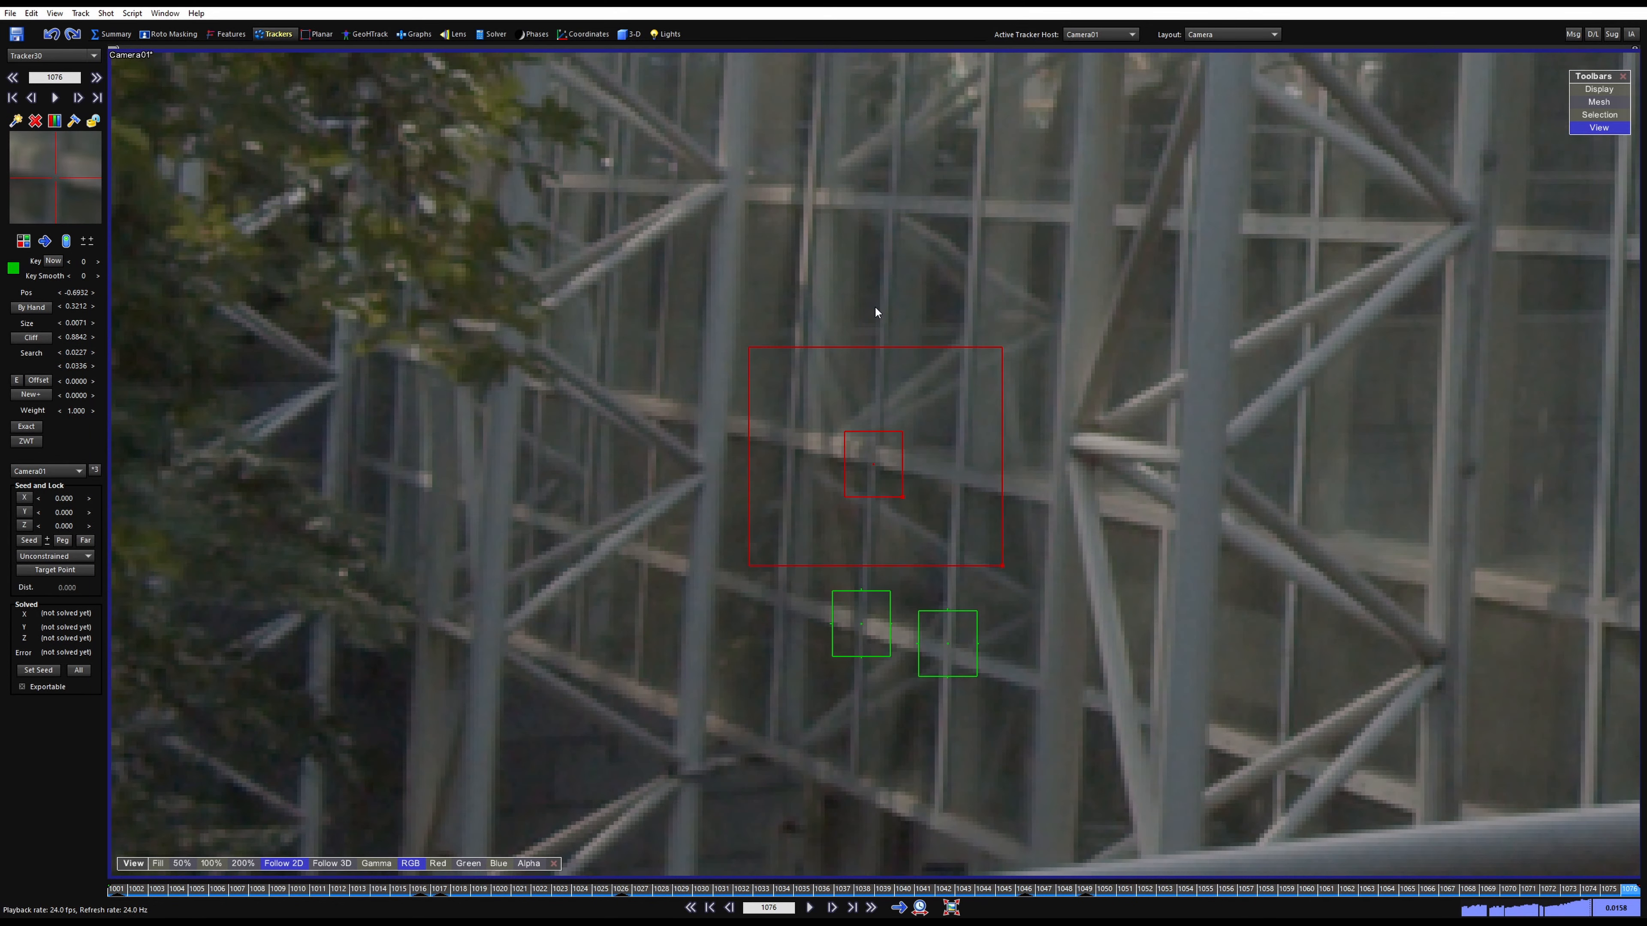
pyautogui.press('l')
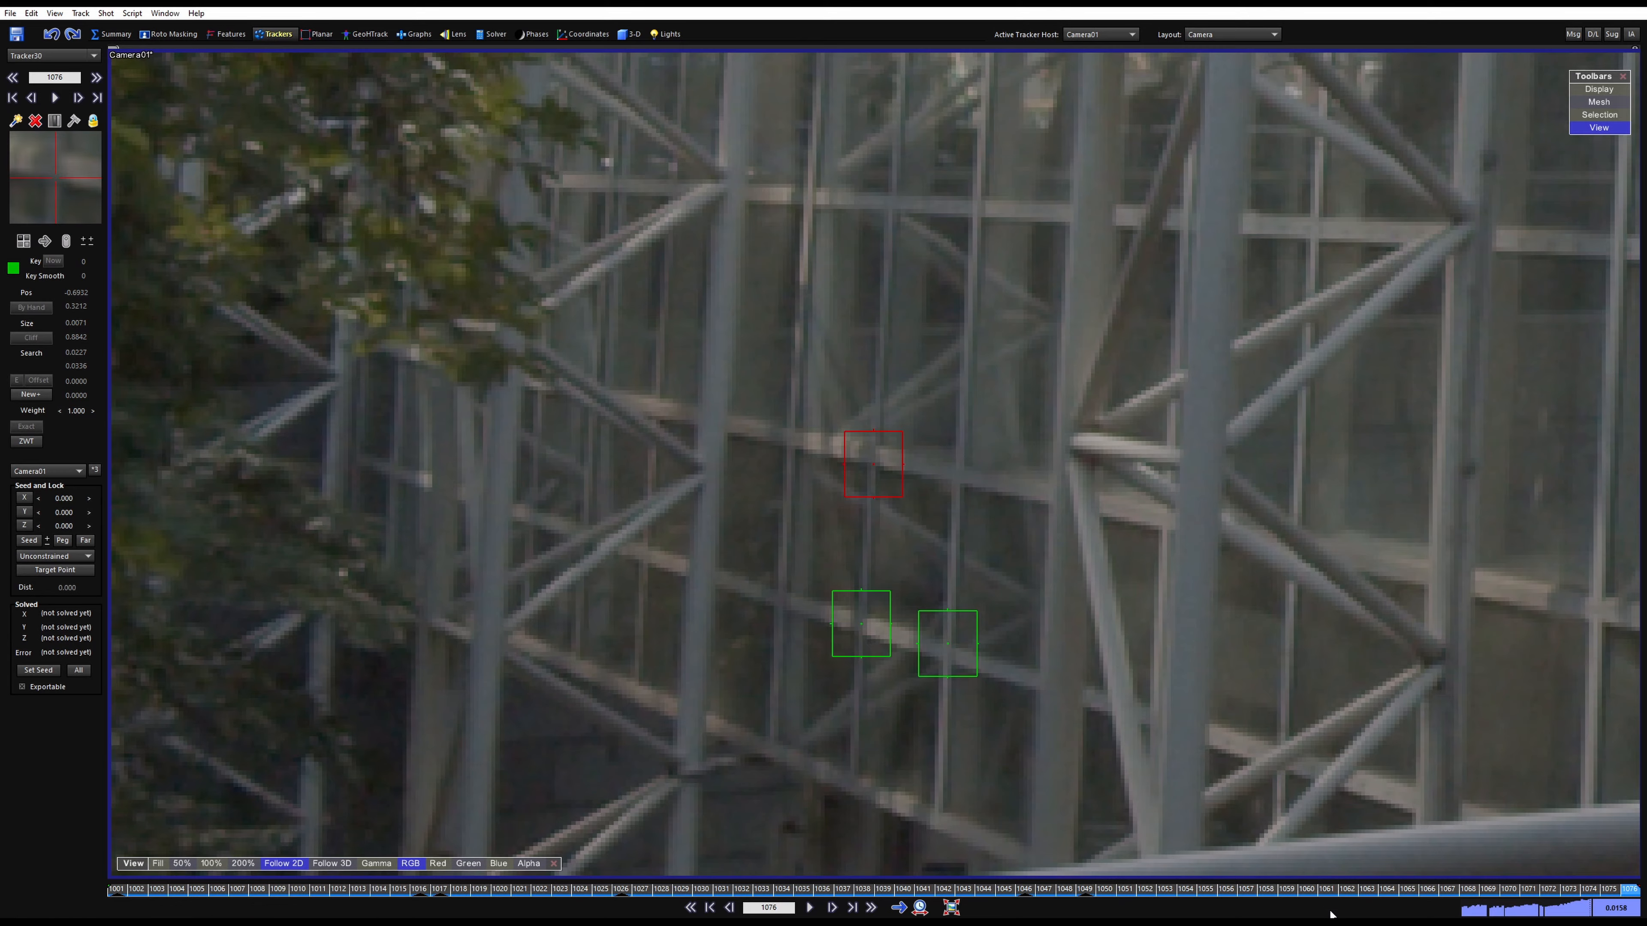
pyautogui.moveTo(1273, 892); pyautogui.dragTo(117, 873)
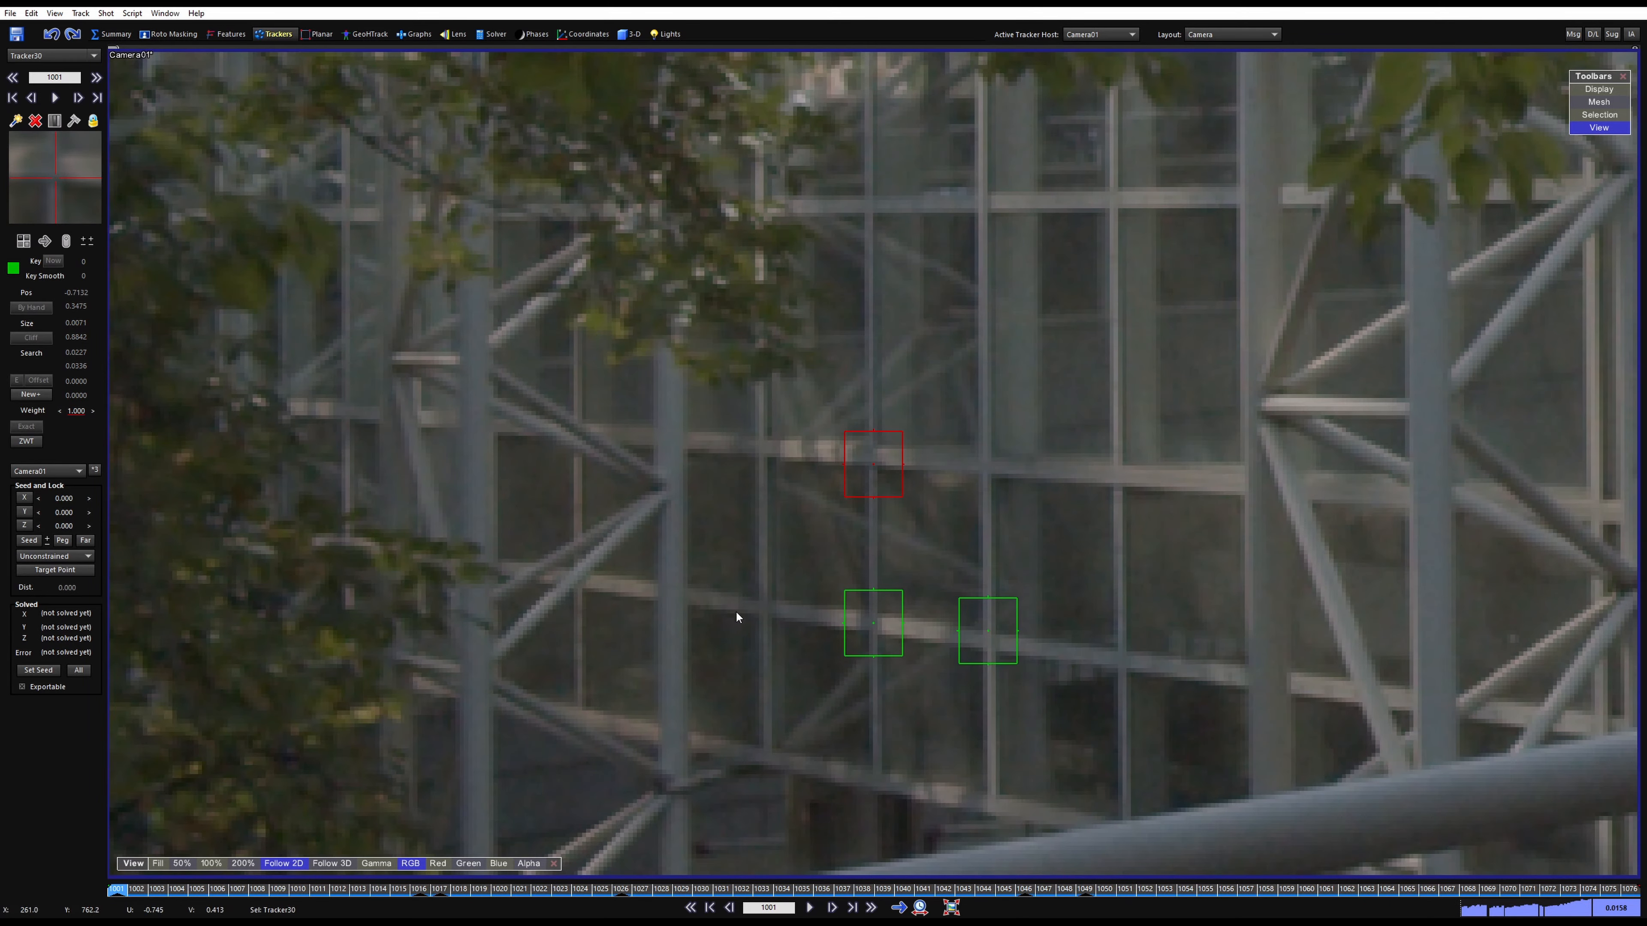
# Place a tracker on the next joint toward the trees along the lower distant beam, track it forward to frame 1076 and lock it
pyautogui.click(759, 607)
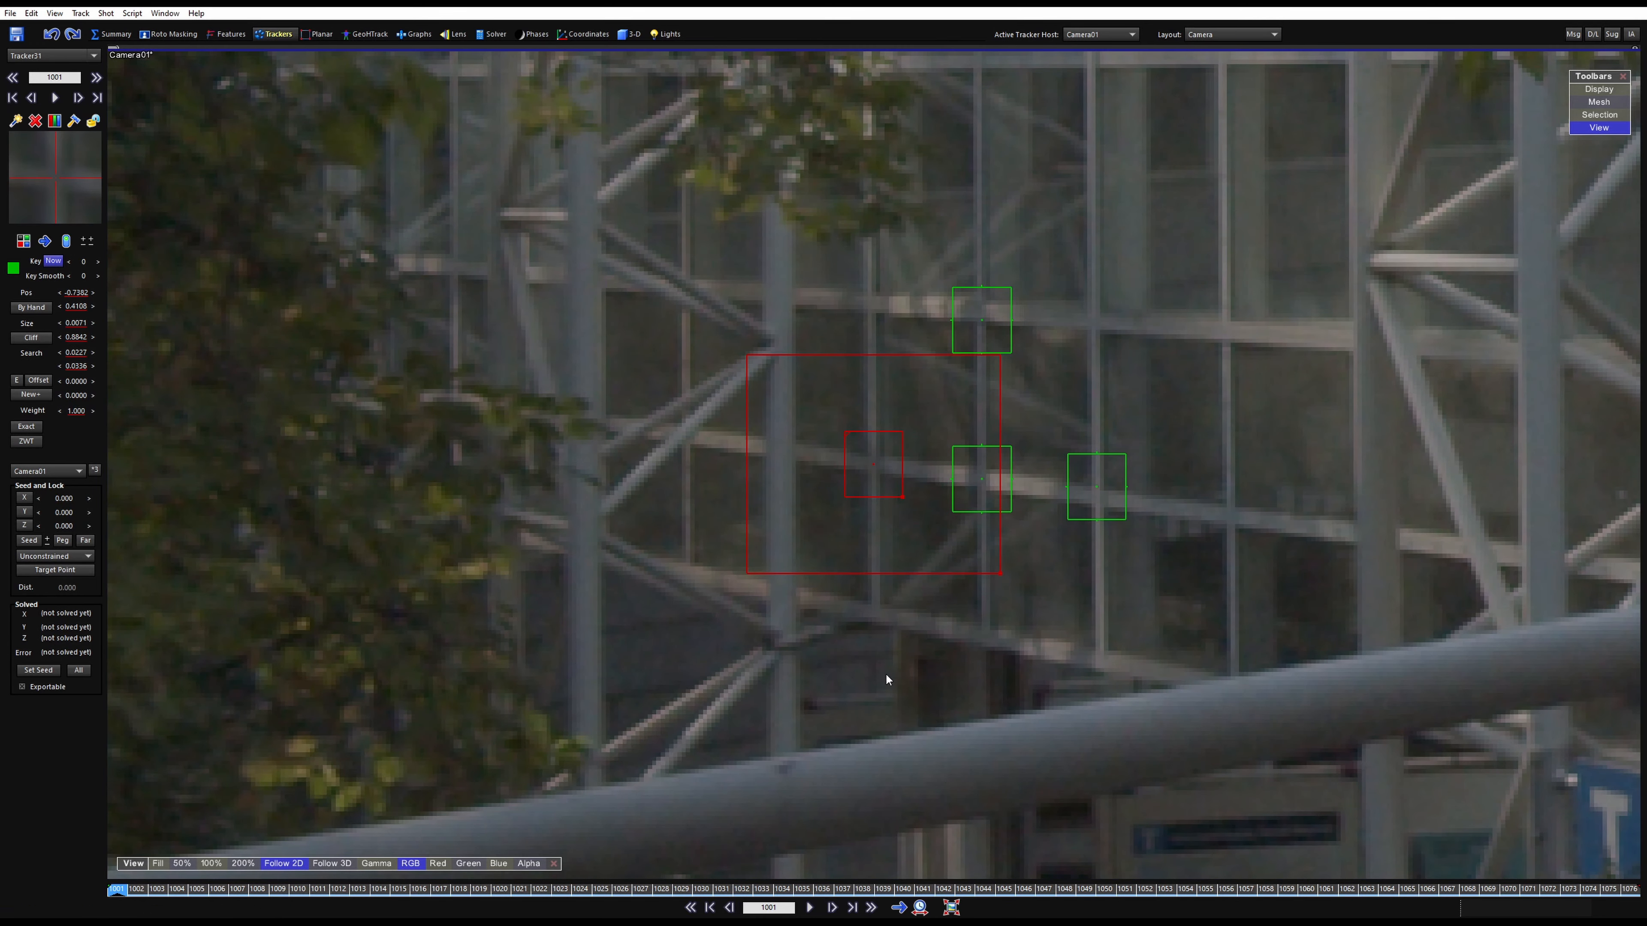
pyautogui.press('space')
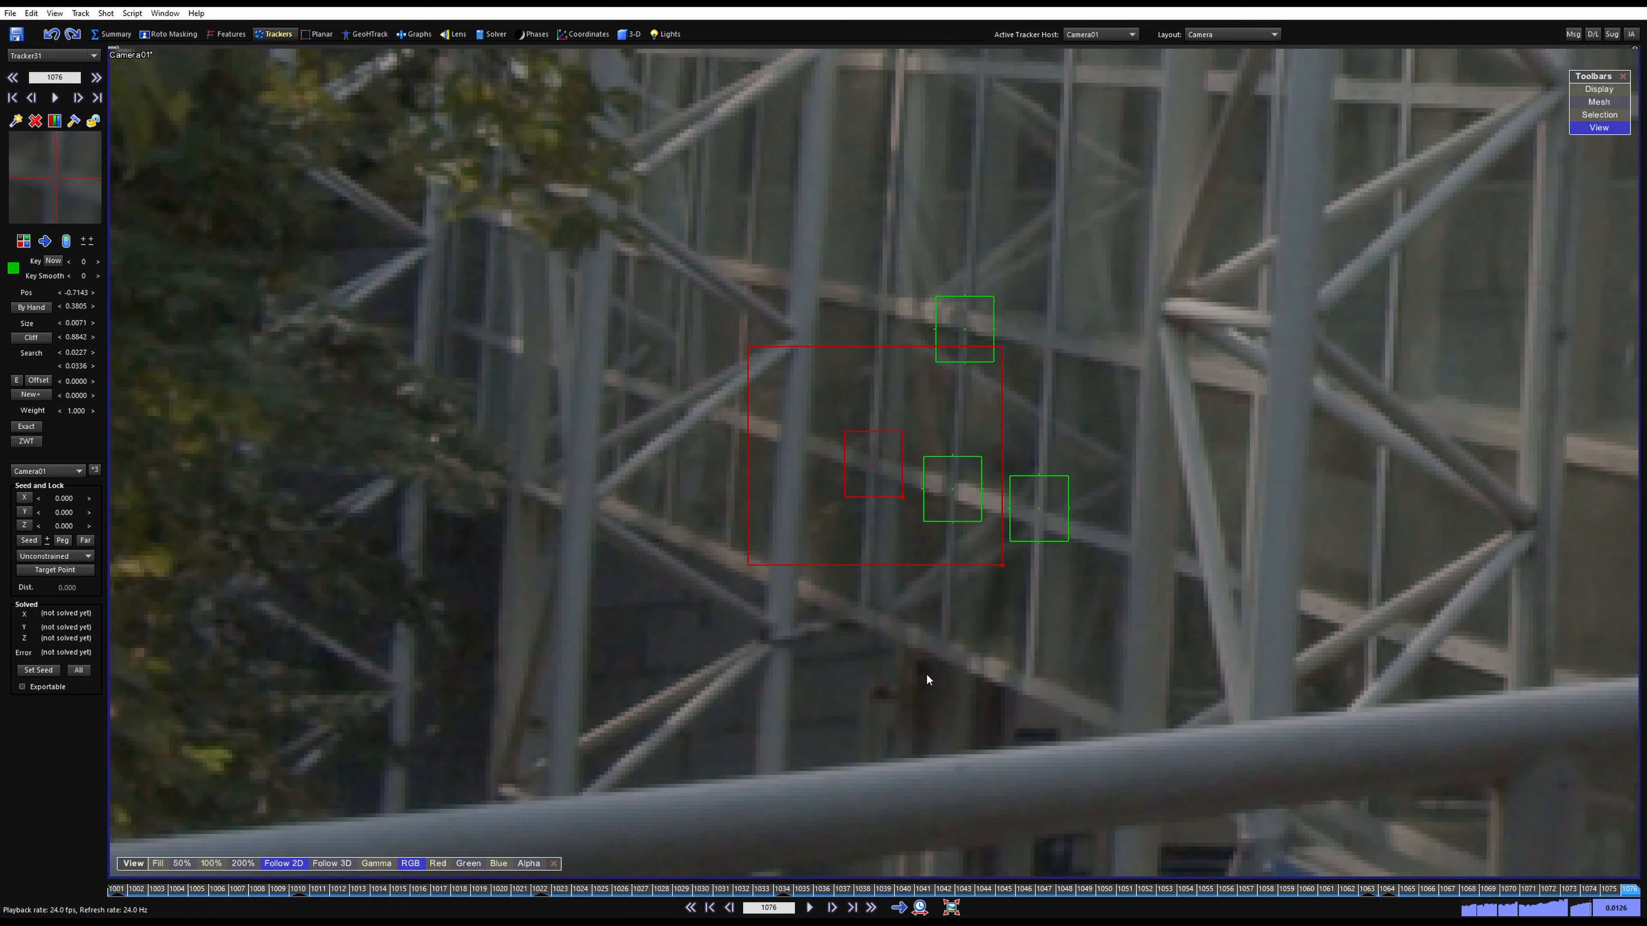
pyautogui.hotkey('shift', 'a')
# Play the shot from its start to check how the distant-facade trackers follow their joints
pyautogui.press('a')
pyautogui.press('a')
pyautogui.press('a')
pyautogui.press('a')
pyautogui.press('a')
pyautogui.scroll(-5, 788, 480)
pyautogui.press('space')
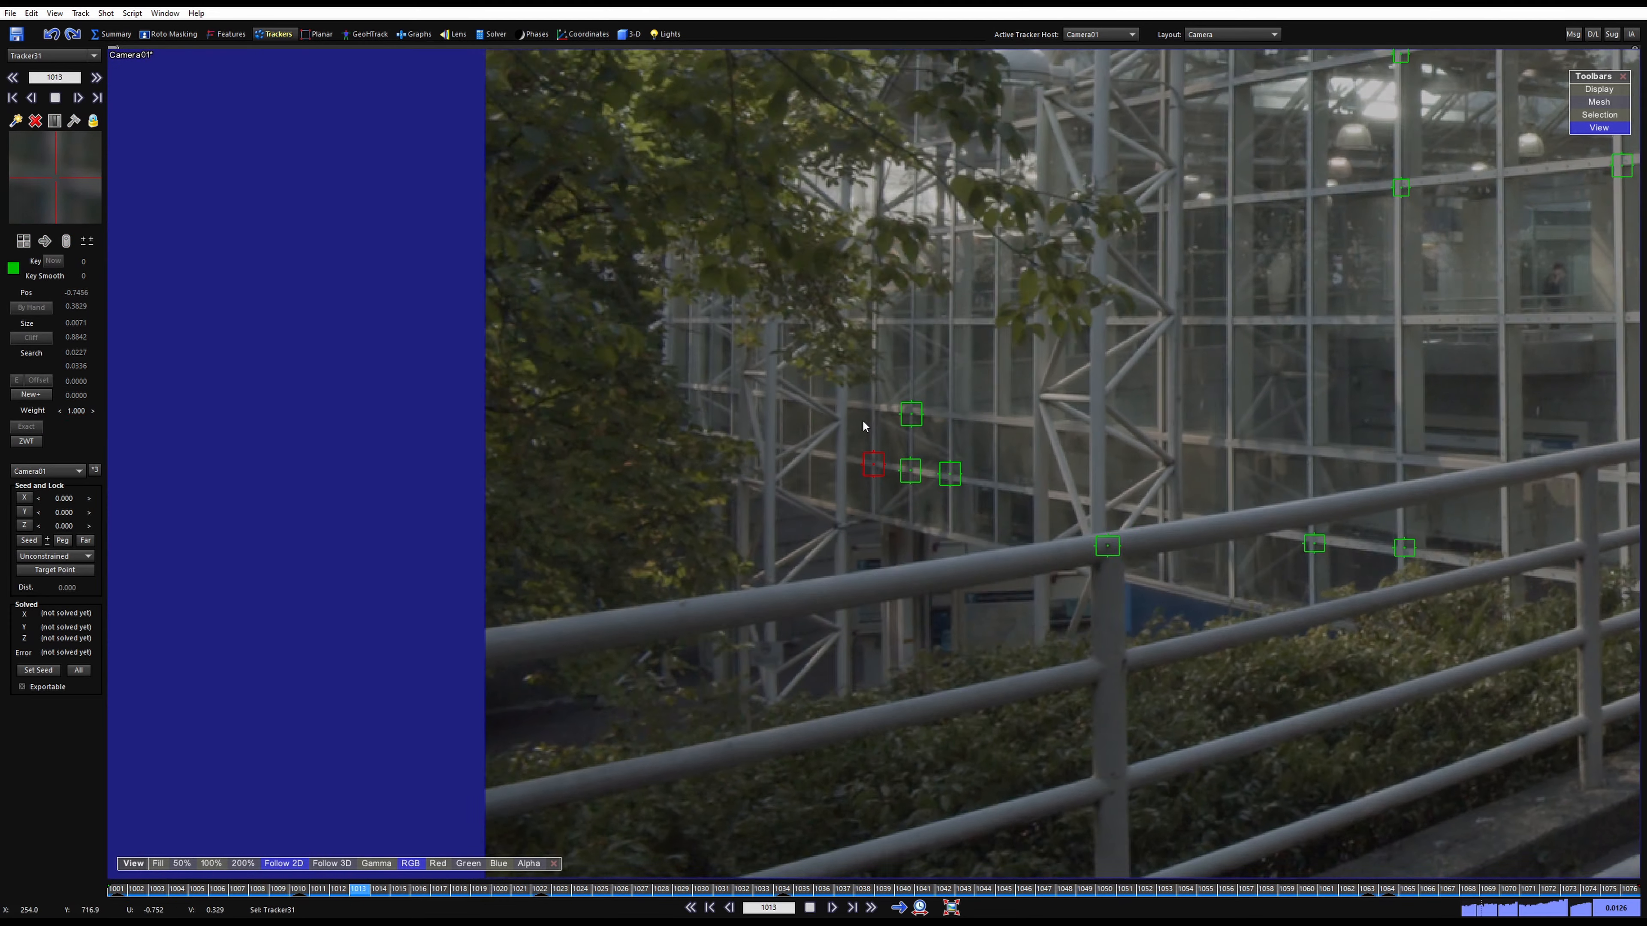
pyautogui.press('space')
pyautogui.hotkey('shift', 'a')
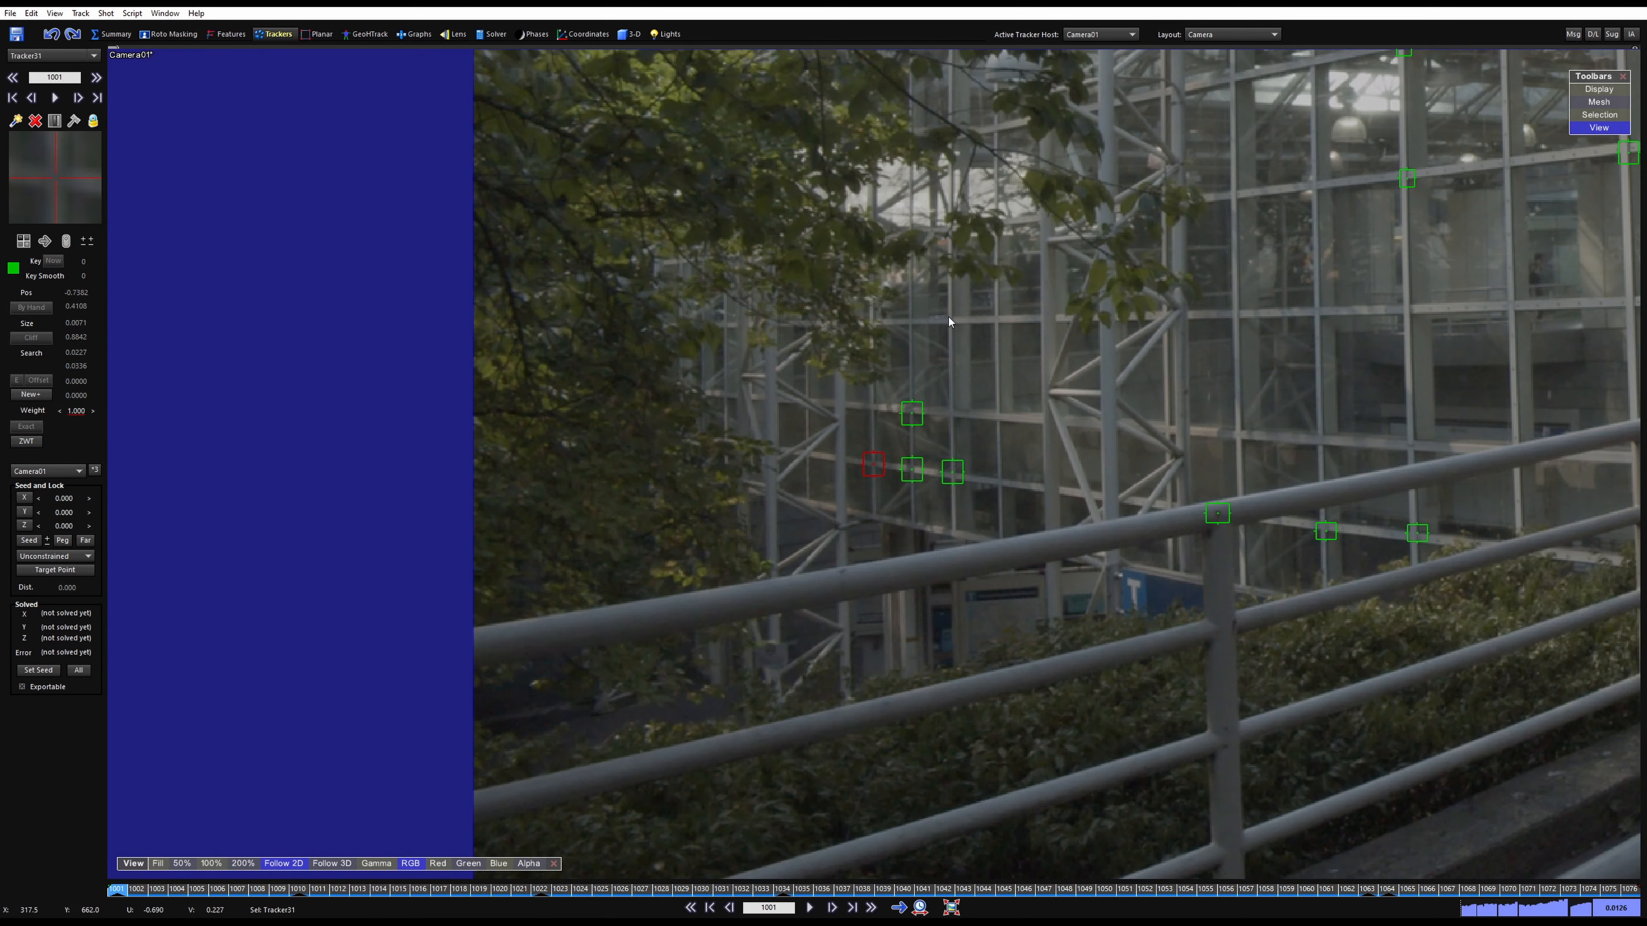
# Place a tracker on a higher beam joint of the distant facade, just below the overhanging leaves, and track it forward from frame 1001
pyautogui.scroll(5, 1063, 226)
pyautogui.scroll(-2, 1068, 237)
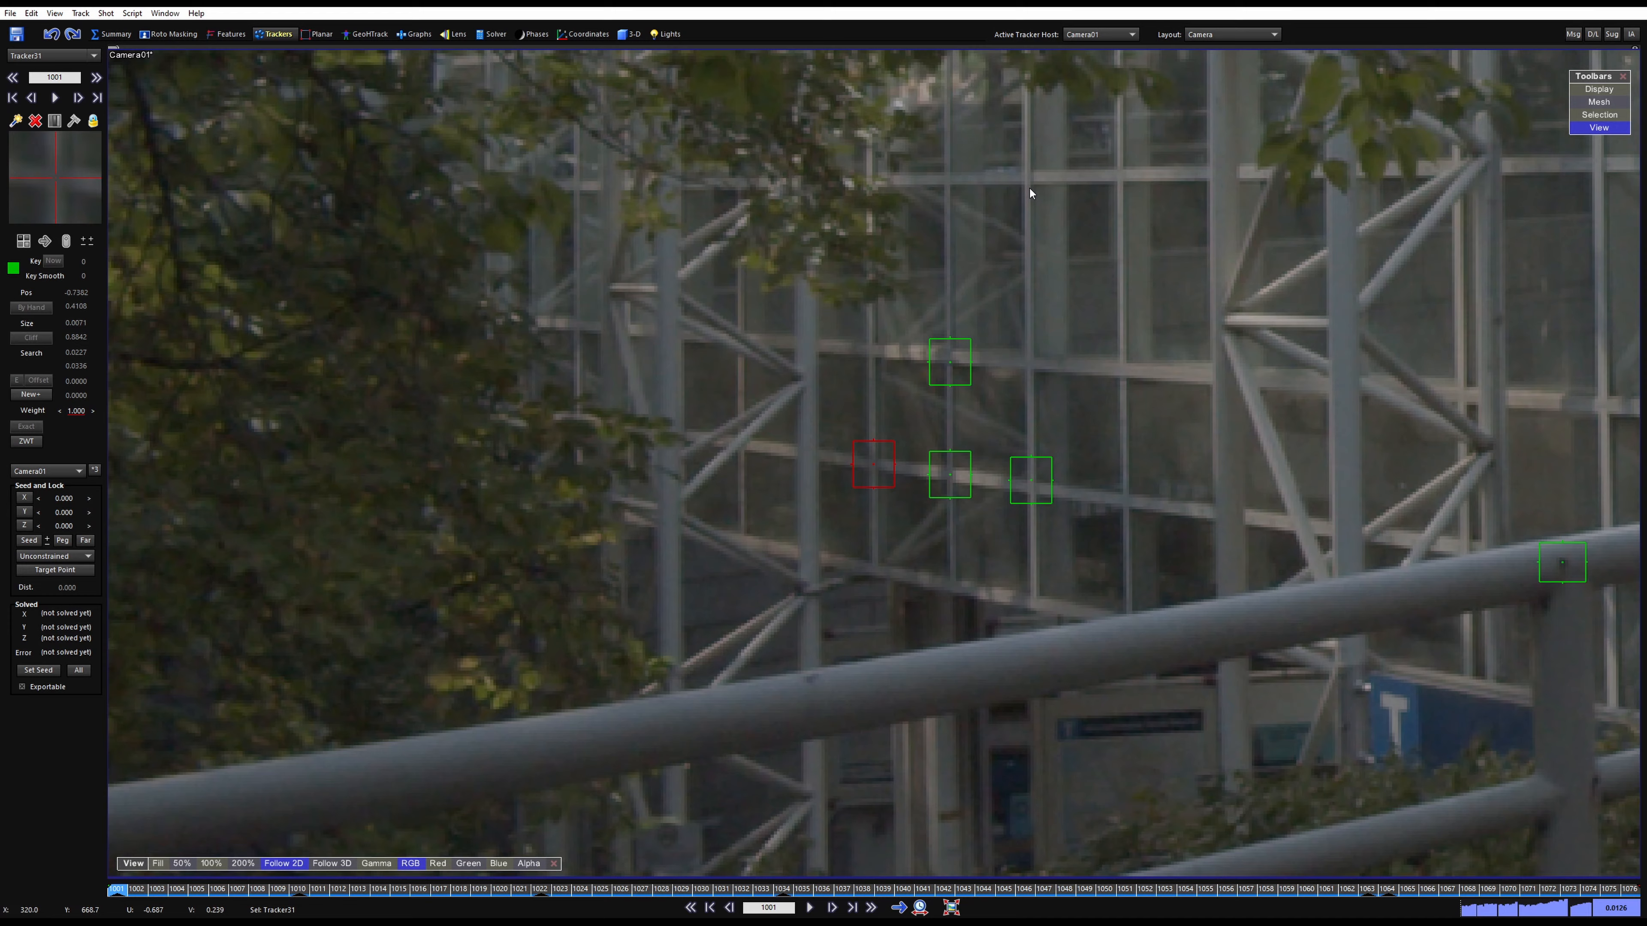
pyautogui.click(1030, 189)
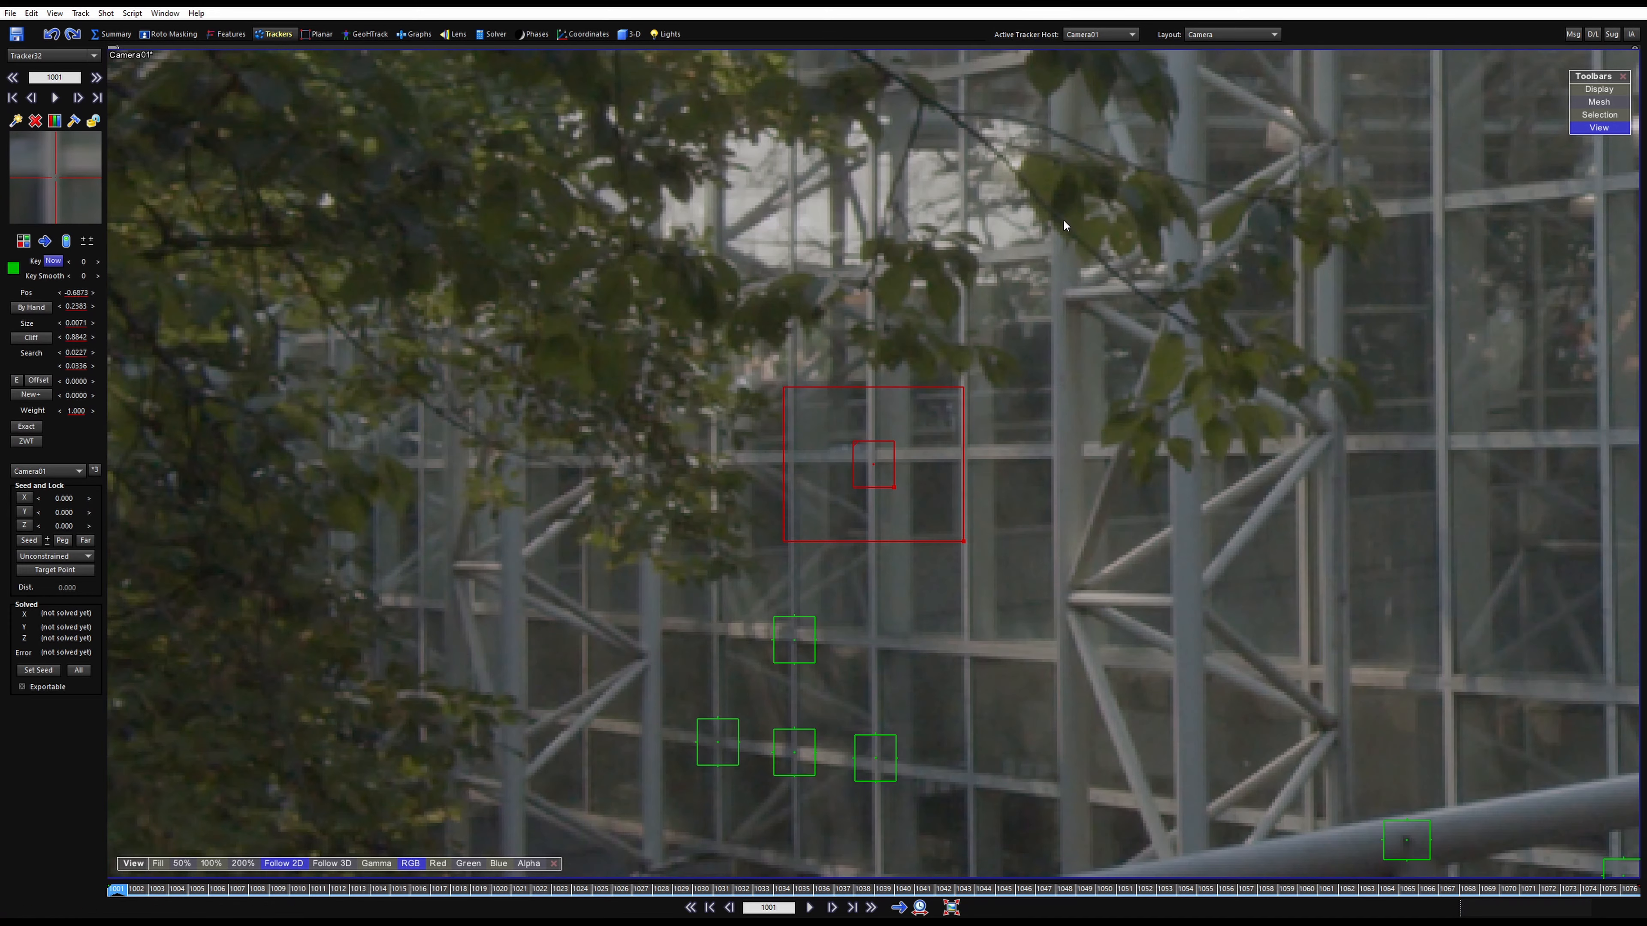
pyautogui.press('space')
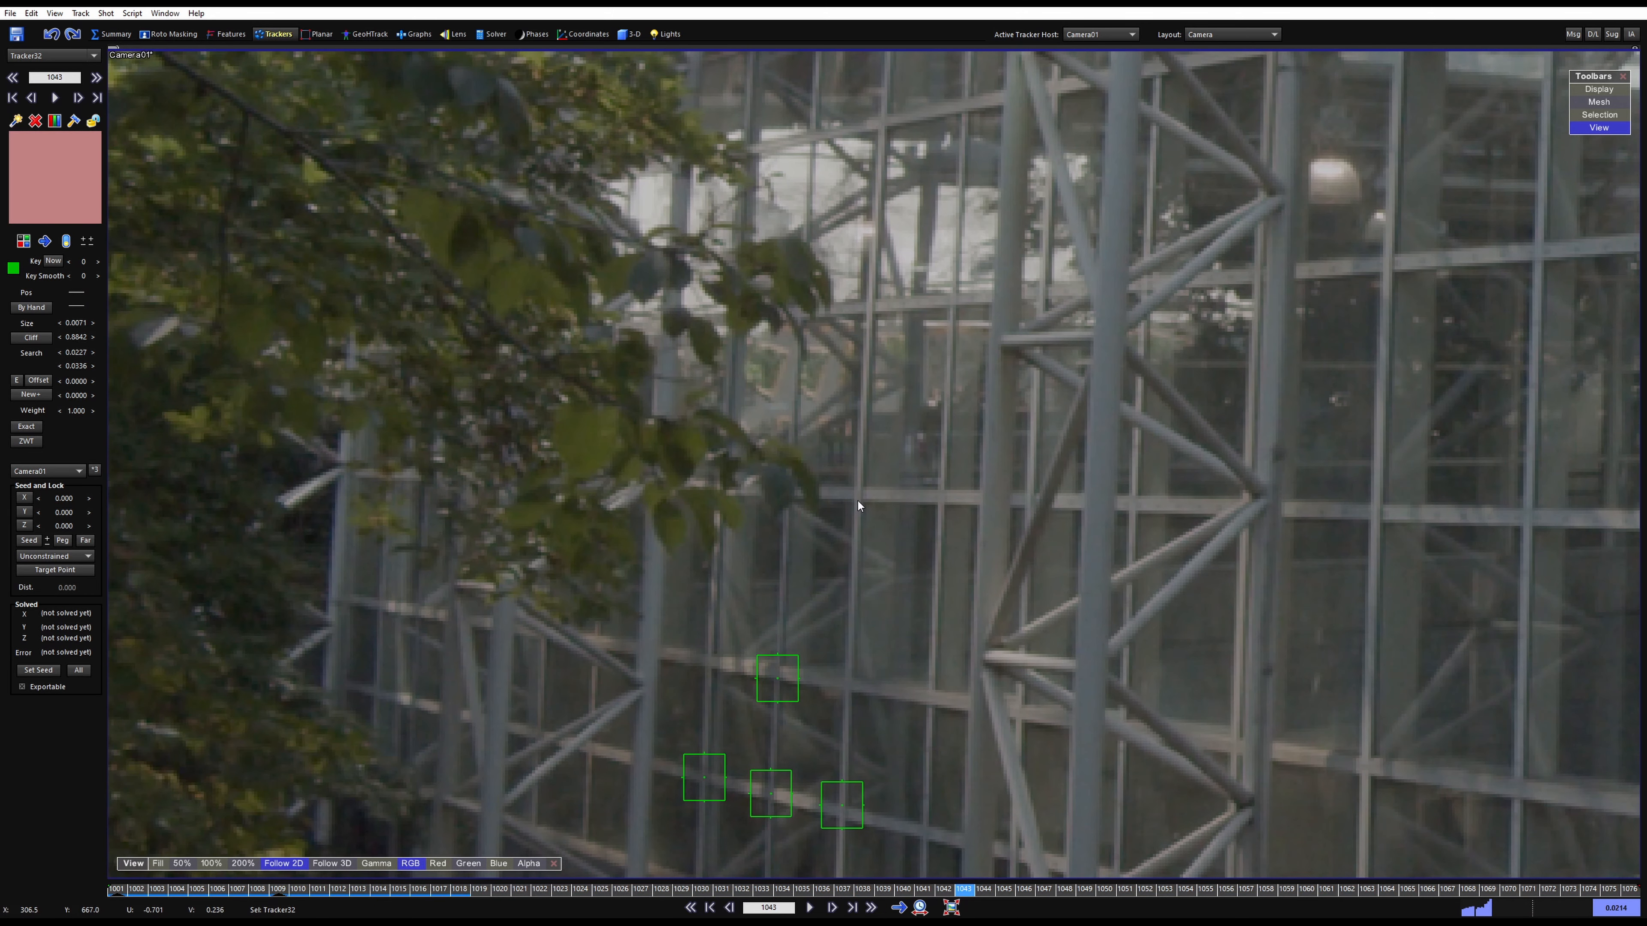
# Reposition the higher-beam tracker on its joint at frame 1043 and set a key for it at frame 1018
pyautogui.click(858, 498)
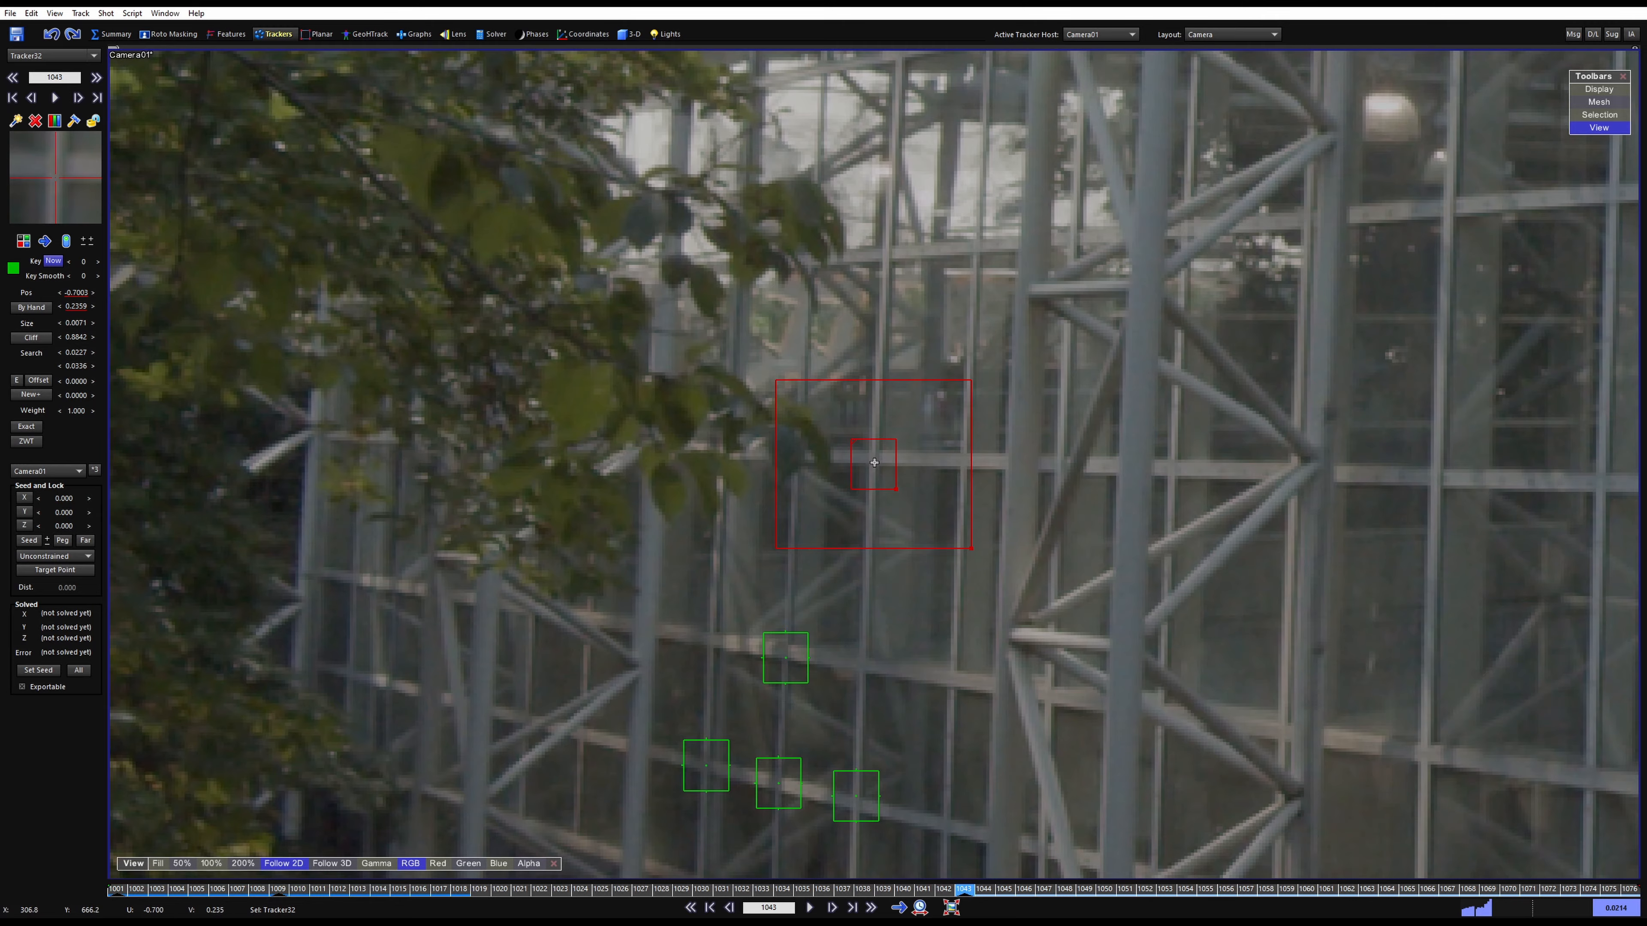
pyautogui.moveTo(500, 893); pyautogui.dragTo(454, 890)
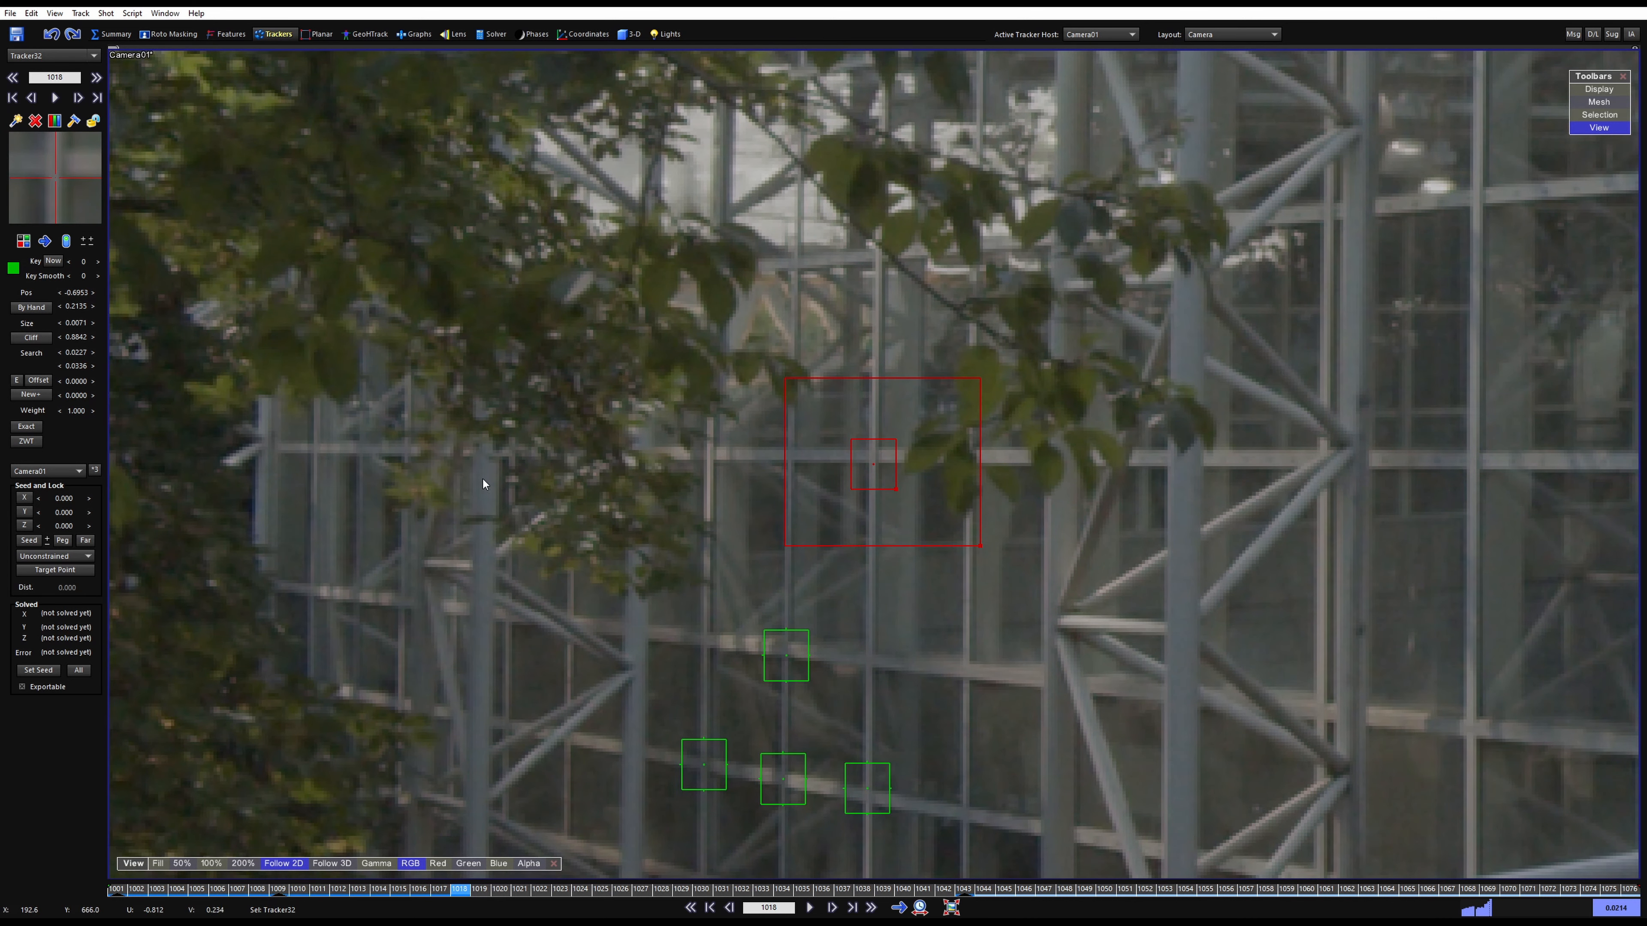
pyautogui.press('`')
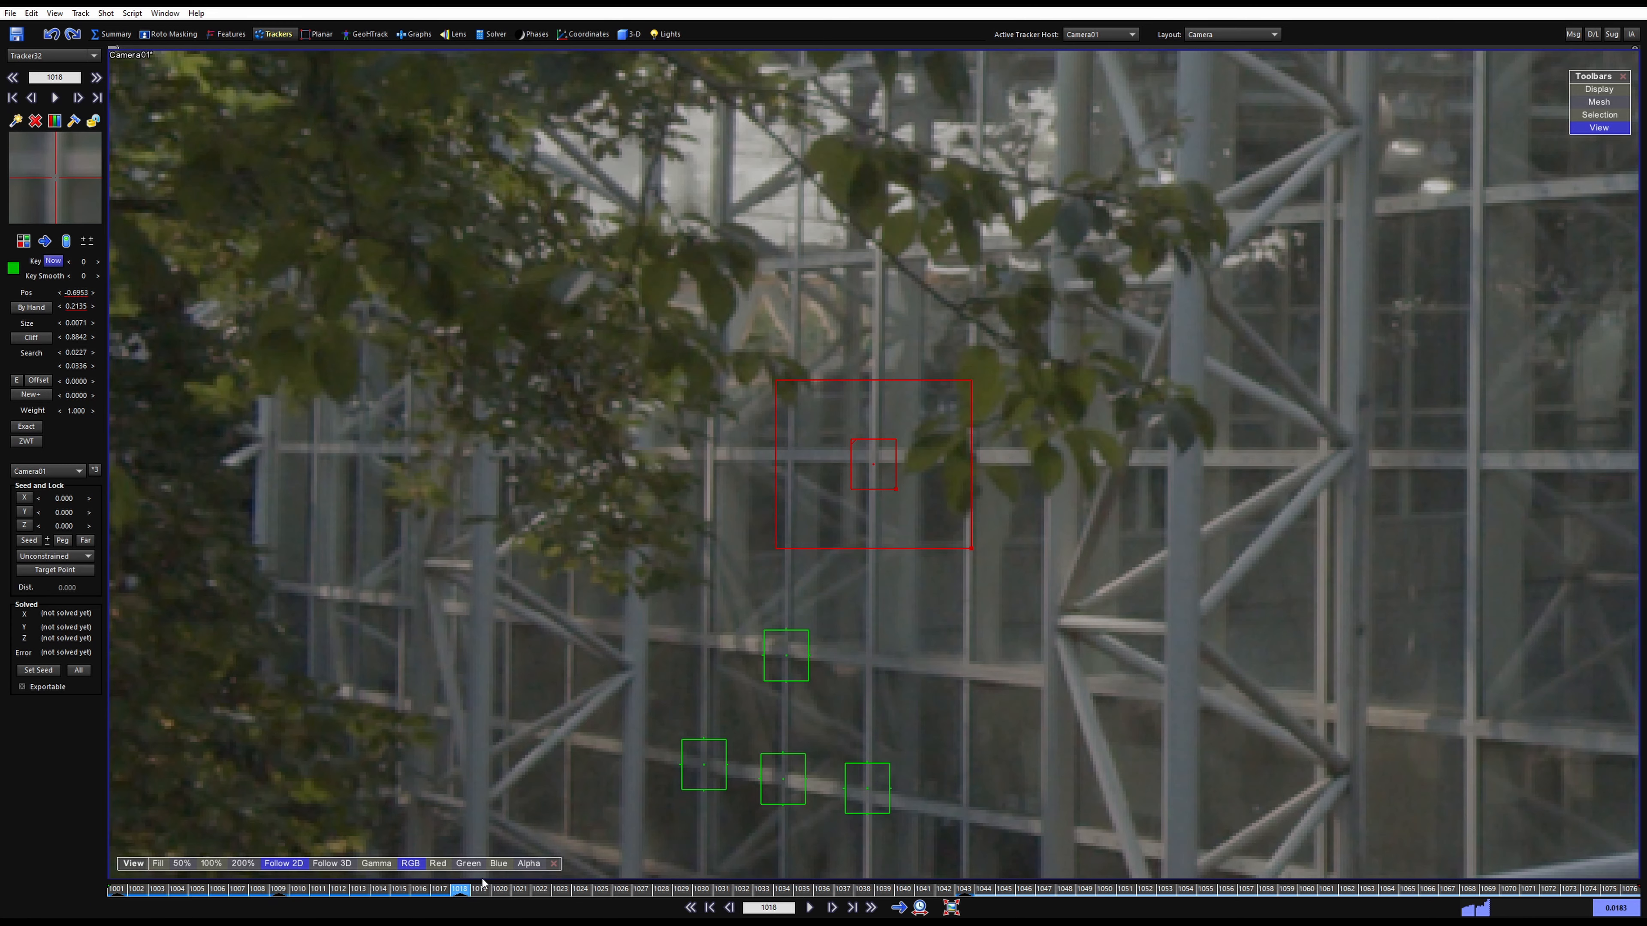
pyautogui.scroll(2, 937, 454)
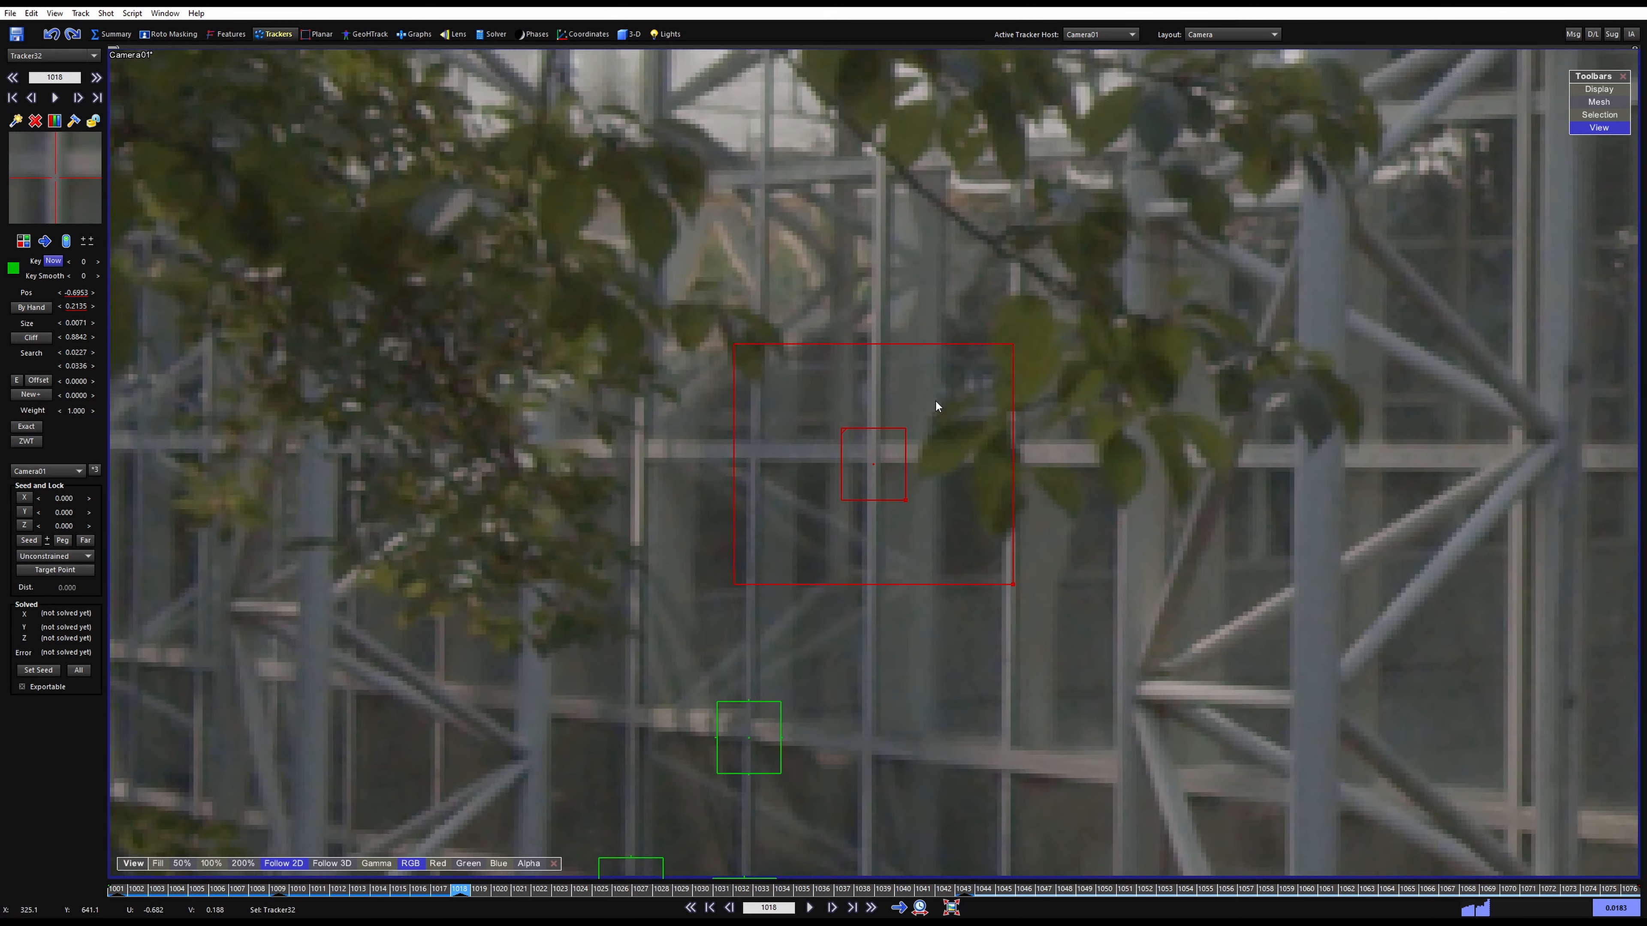
# Compare the tracker's keyframes at frames 1018 and 1043, and nudge it slightly down at frame 1043
pyautogui.press('f')
pyautogui.press('a')
pyautogui.press('f')
pyautogui.press('a')
pyautogui.press('f')
pyautogui.press('a')
pyautogui.press('f')
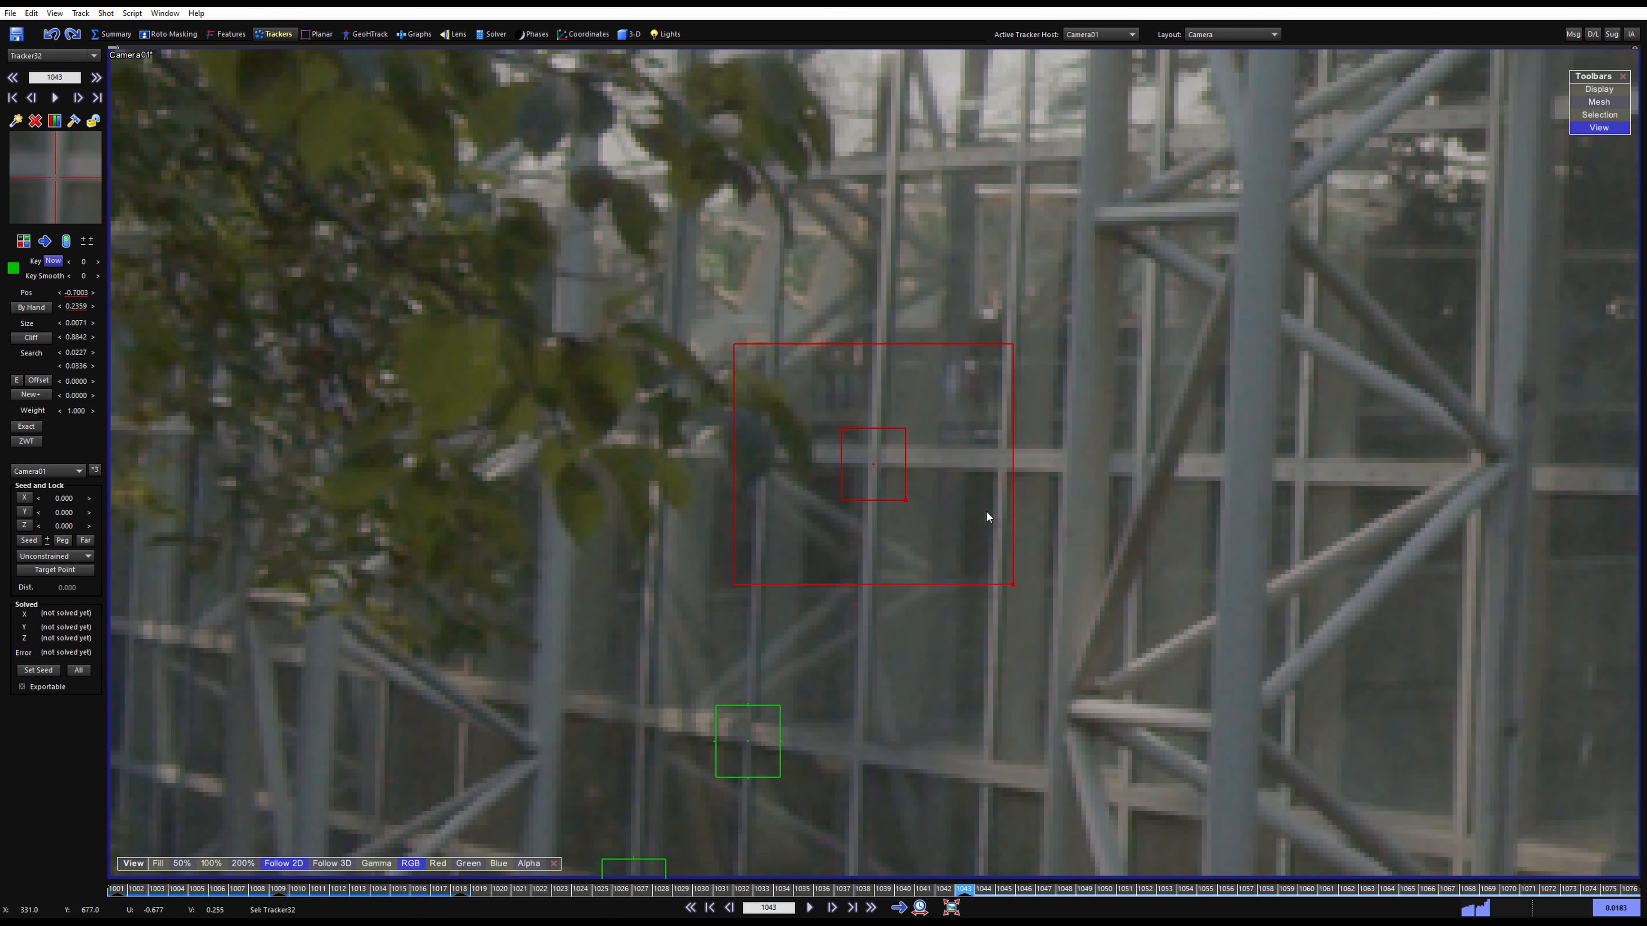
pyautogui.press('KP_2')
pyautogui.press('KP_2')
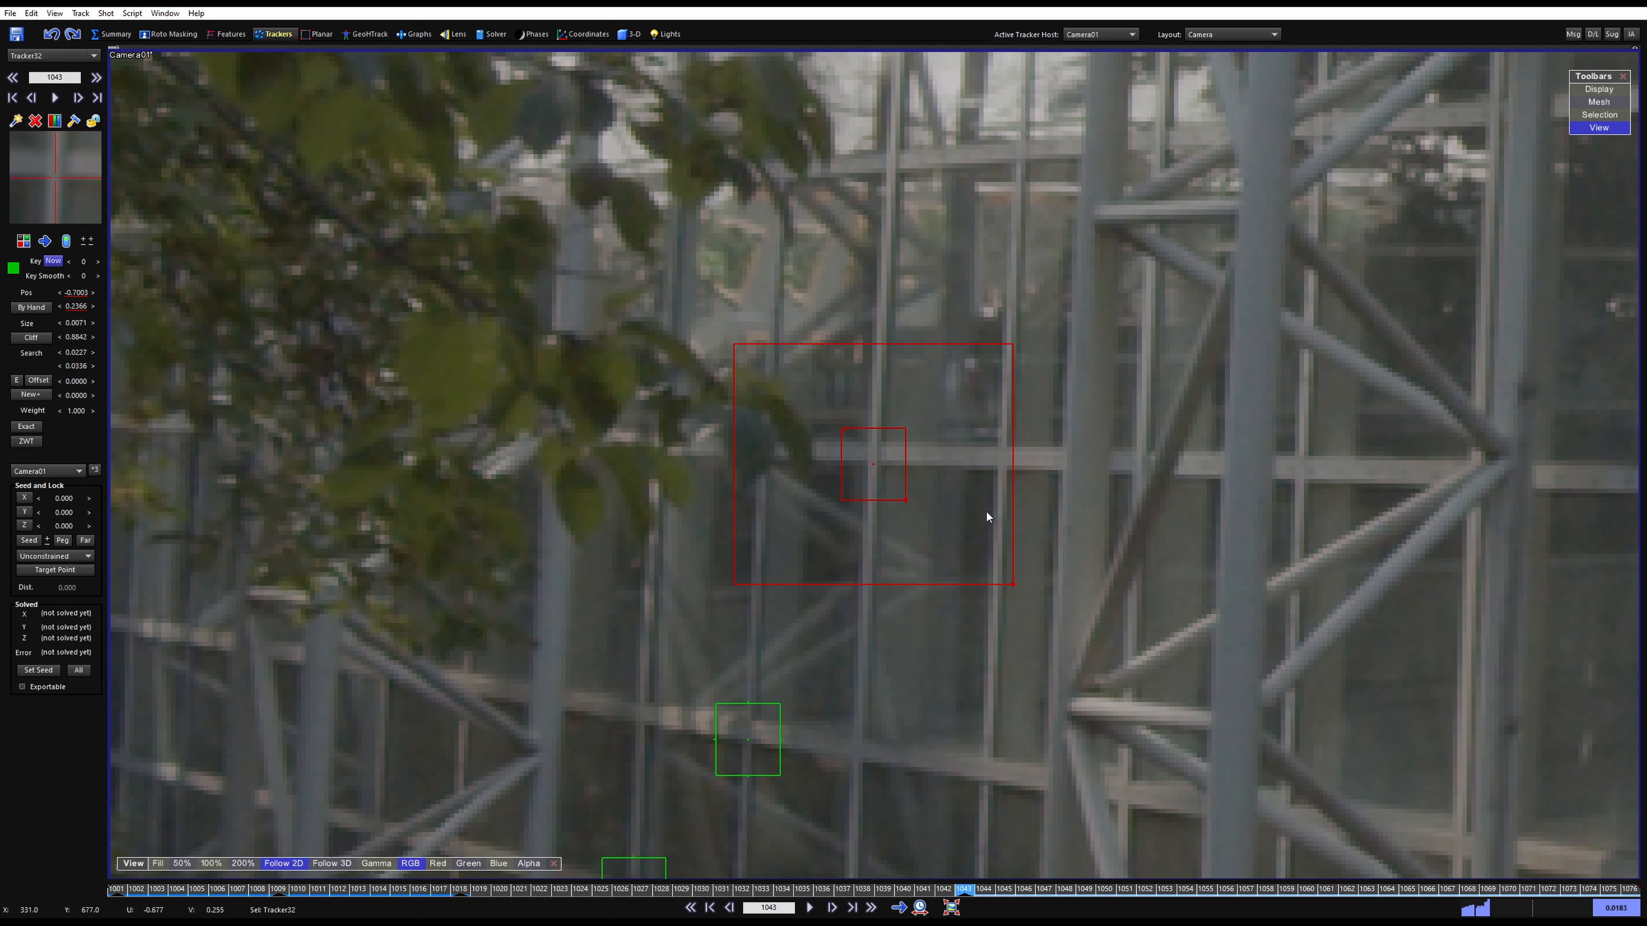
# Recheck the adjusted keyframes, track the higher-beam tracker forward to frame 1076 and lock it
pyautogui.press('a')
pyautogui.press('f')
pyautogui.press('a')
pyautogui.press('f')
pyautogui.press('space')
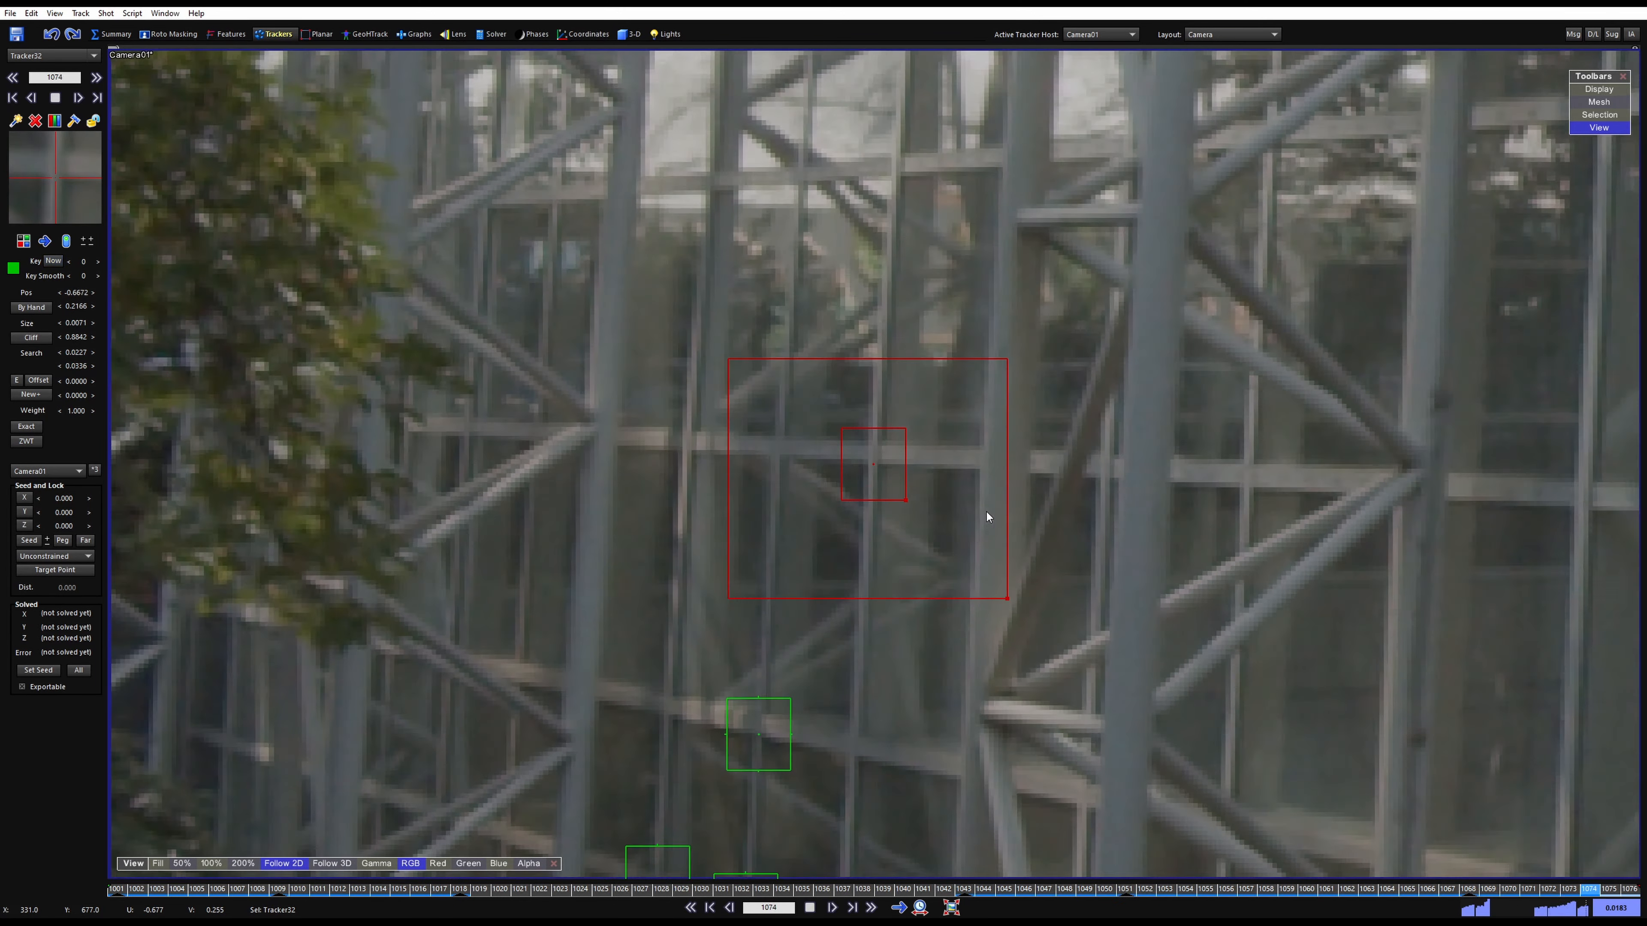
pyautogui.press('l')
pyautogui.scroll(-7, 888, 498)
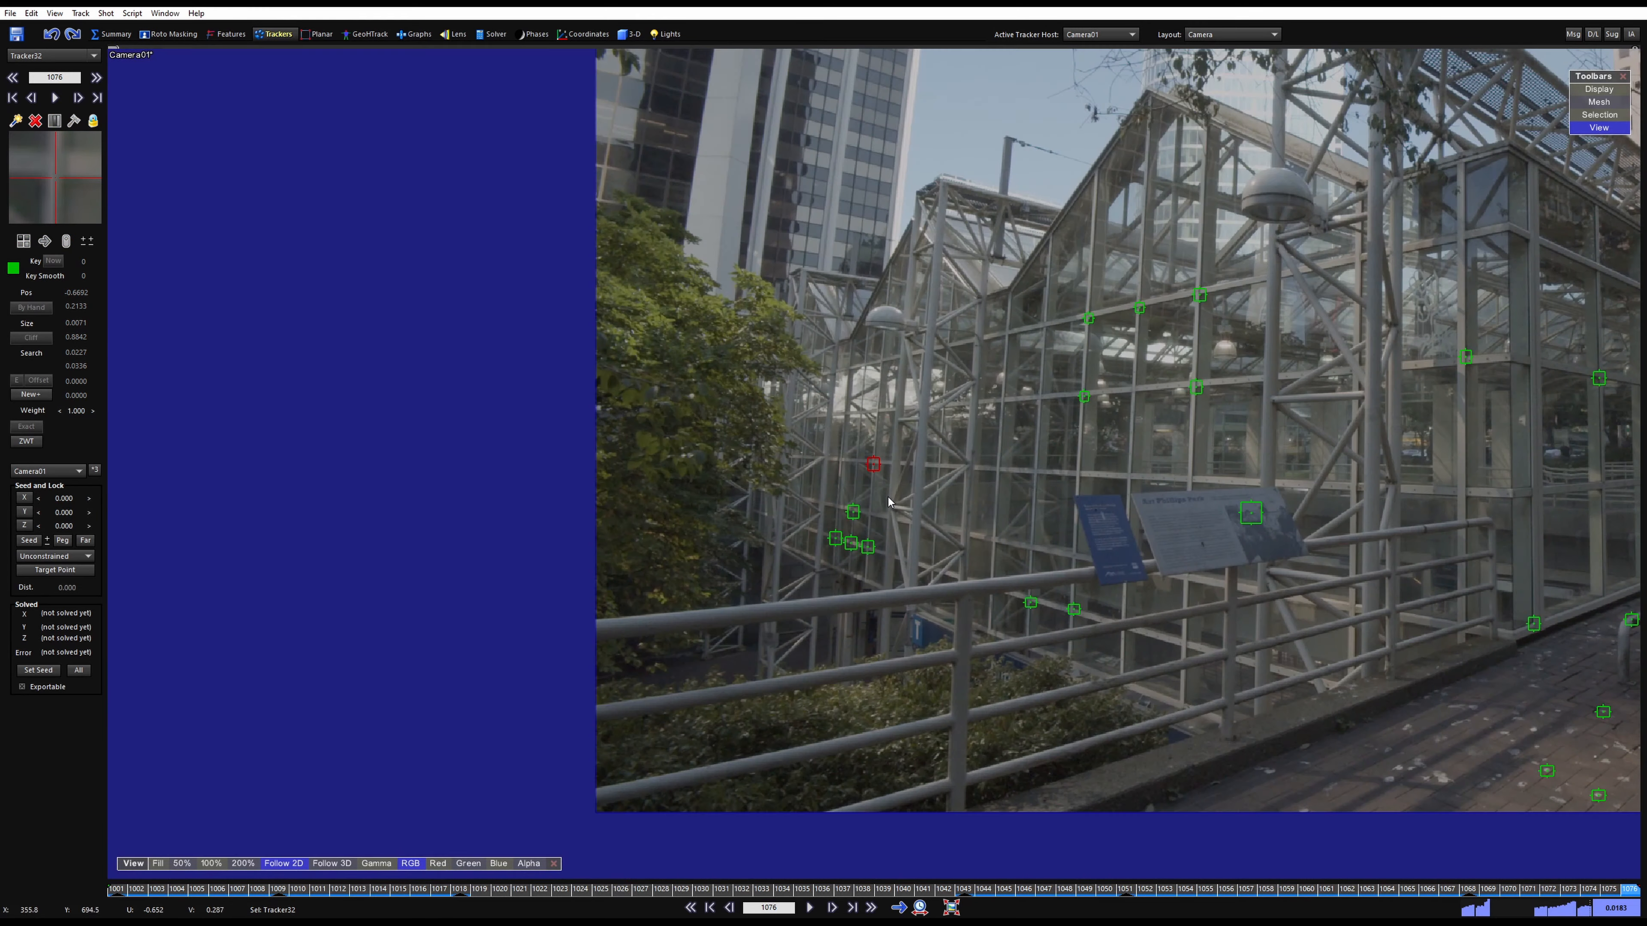
# Turn off 2D following and review the tracker coverage across the whole frame while scrubbing and playing the shot
pyautogui.scroll(-1, 1155, 512)
pyautogui.moveTo(1156, 513); pyautogui.dragTo(697, 513, button='middle')
pyautogui.moveTo(638, 889); pyautogui.dragTo(918, 750)
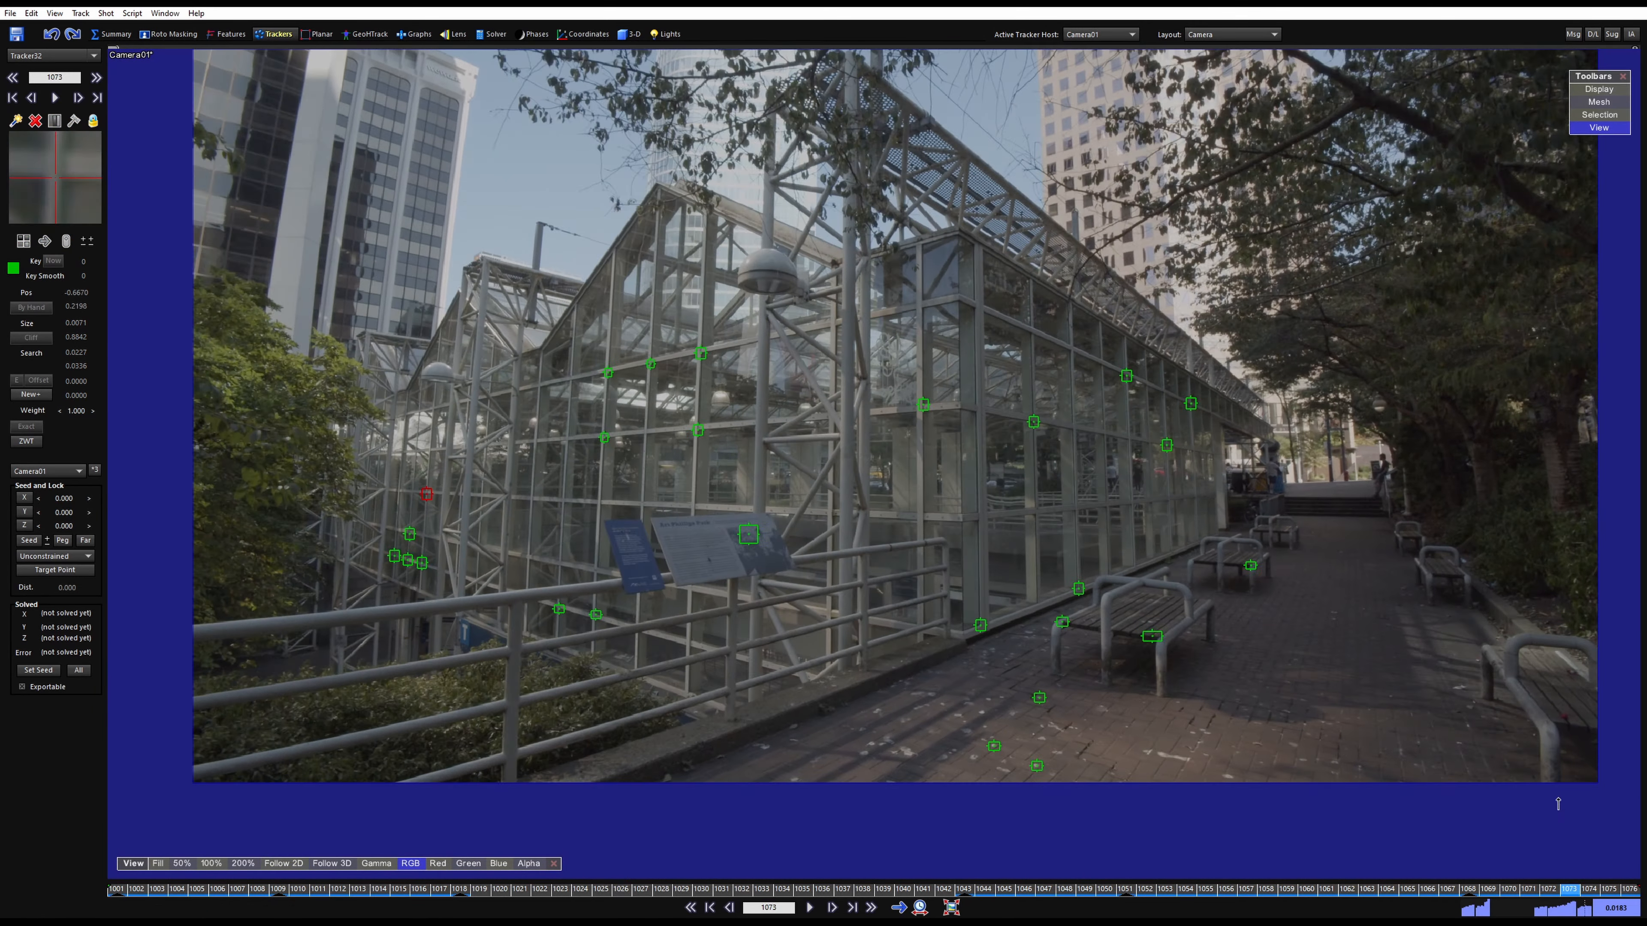
pyautogui.press('space')
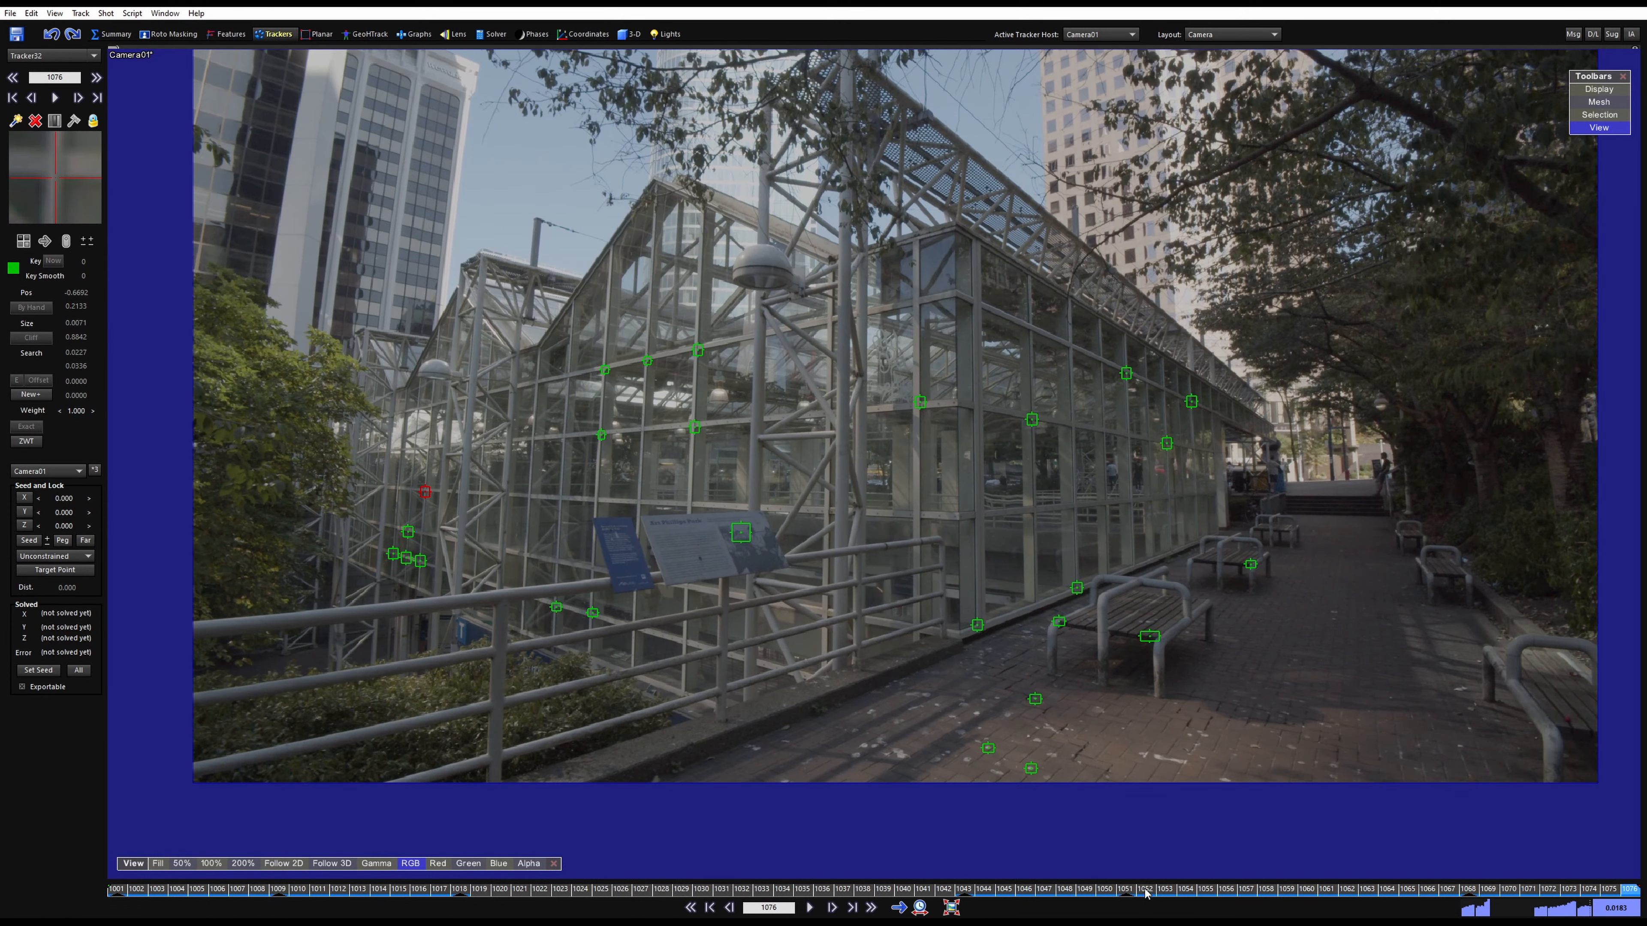
# At frame 1001, add a tracker on a small white fleck in the foreground paving, resize it slightly and follow it in 2D
pyautogui.moveTo(1145, 894); pyautogui.dragTo(2, 786)
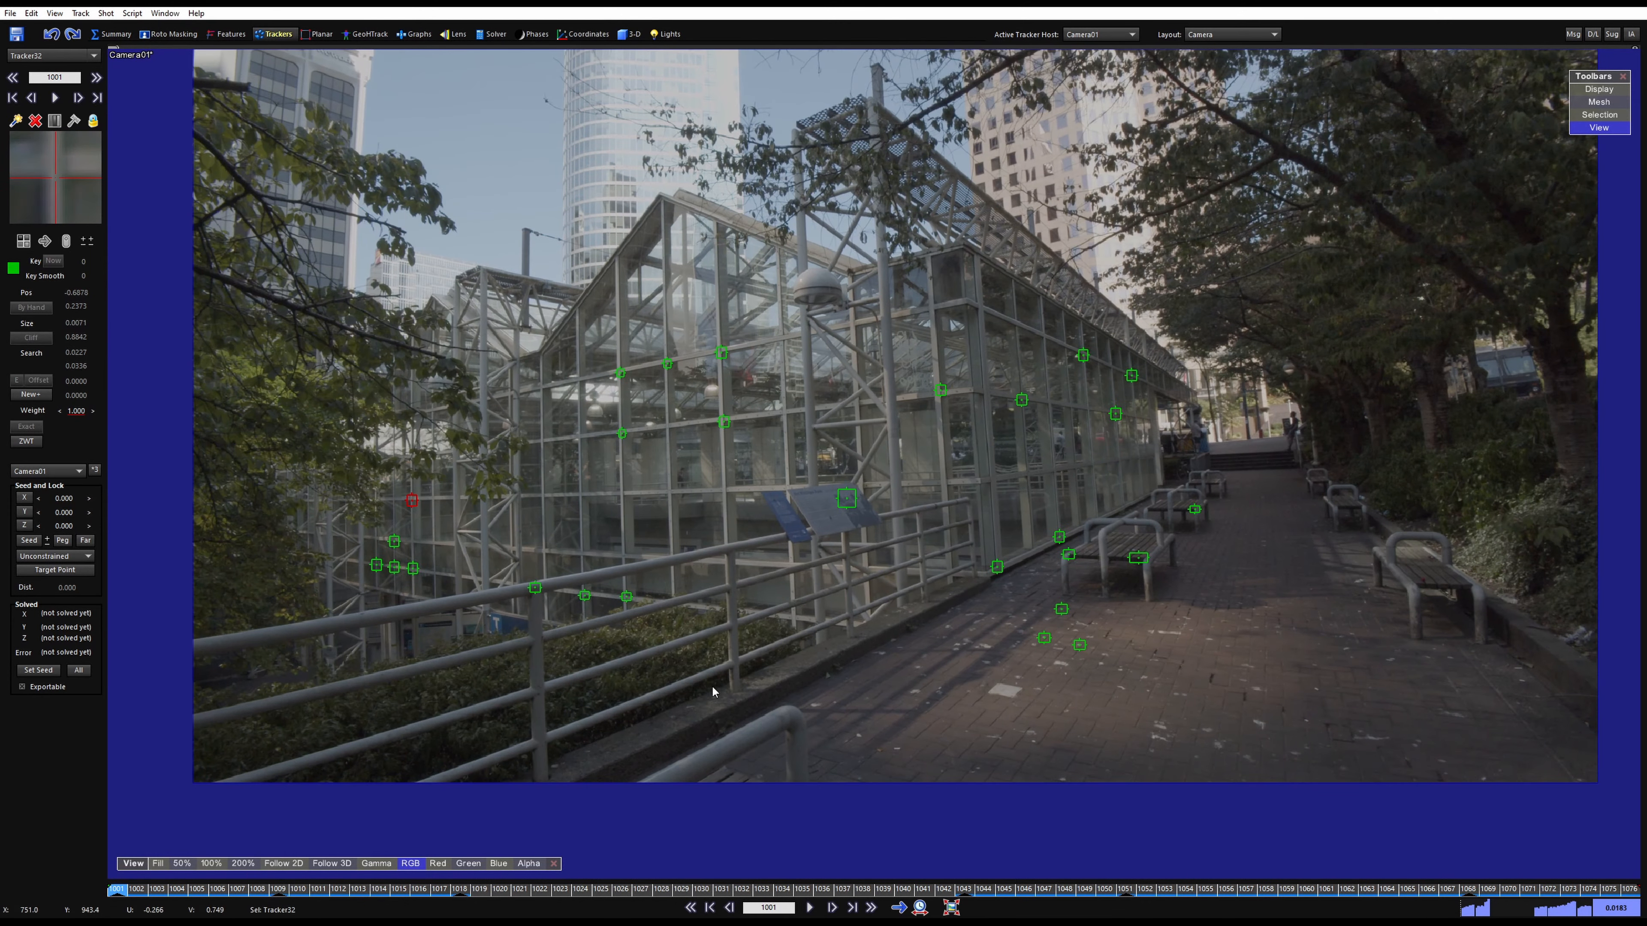
pyautogui.scroll(-1, 849, 662)
pyautogui.moveTo(1274, 718); pyautogui.dragTo(1027, 686, button='middle')
pyautogui.scroll(7, 1027, 687)
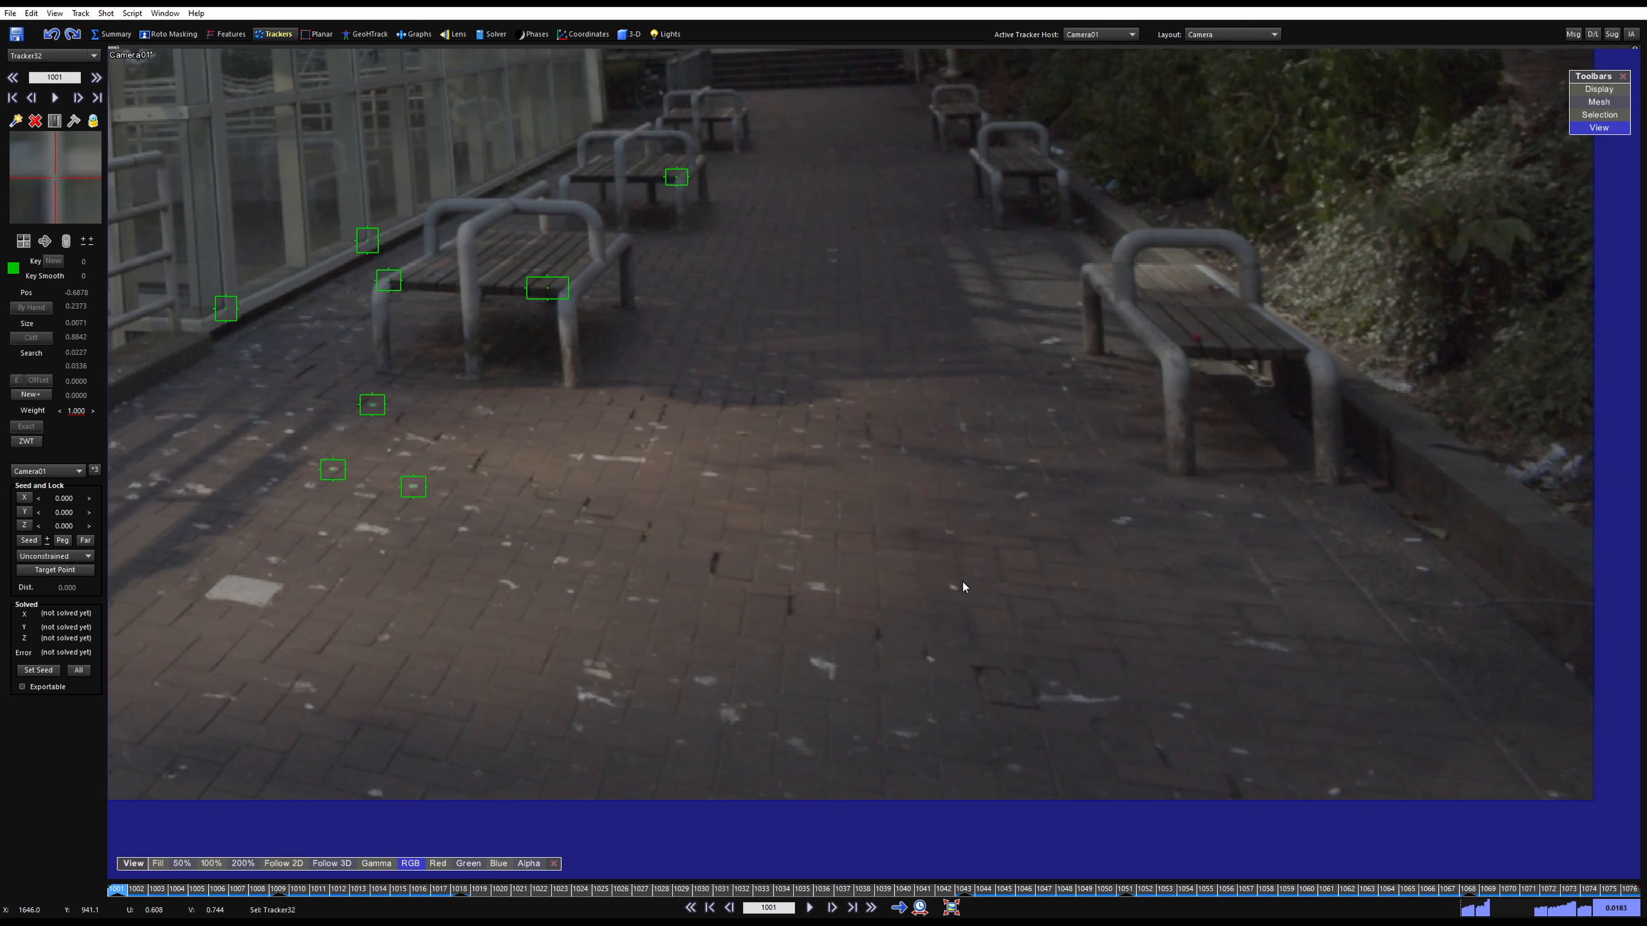
pyautogui.scroll(5, 963, 587)
pyautogui.click(889, 543)
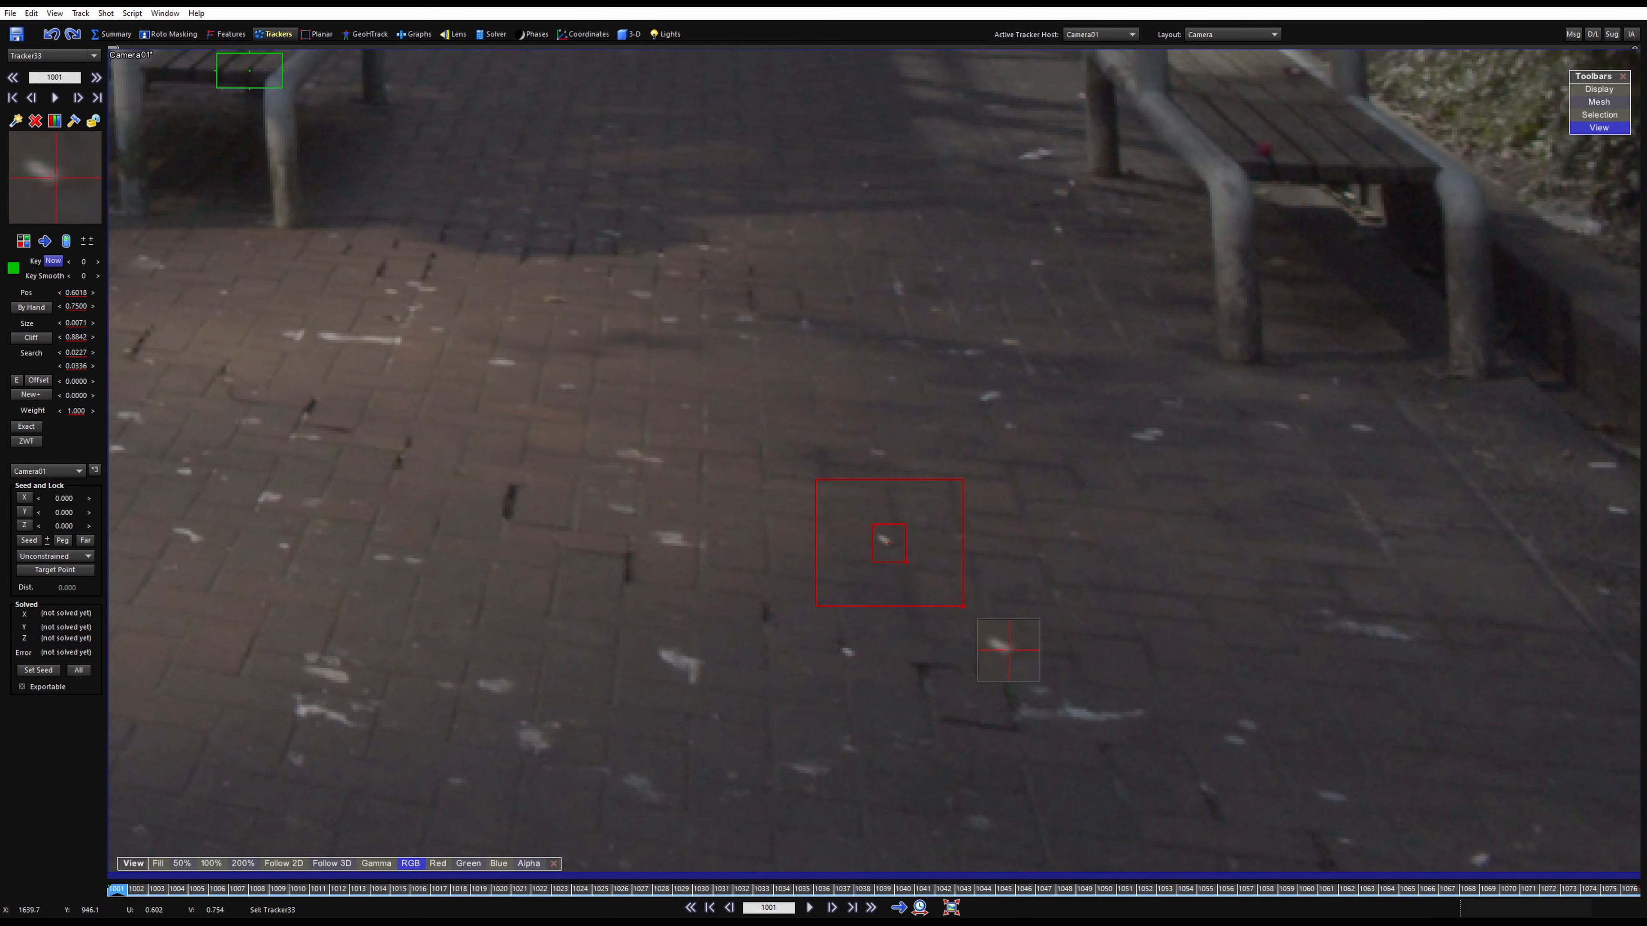
pyautogui.moveTo(901, 554); pyautogui.dragTo(908, 561)
pyautogui.press('5')
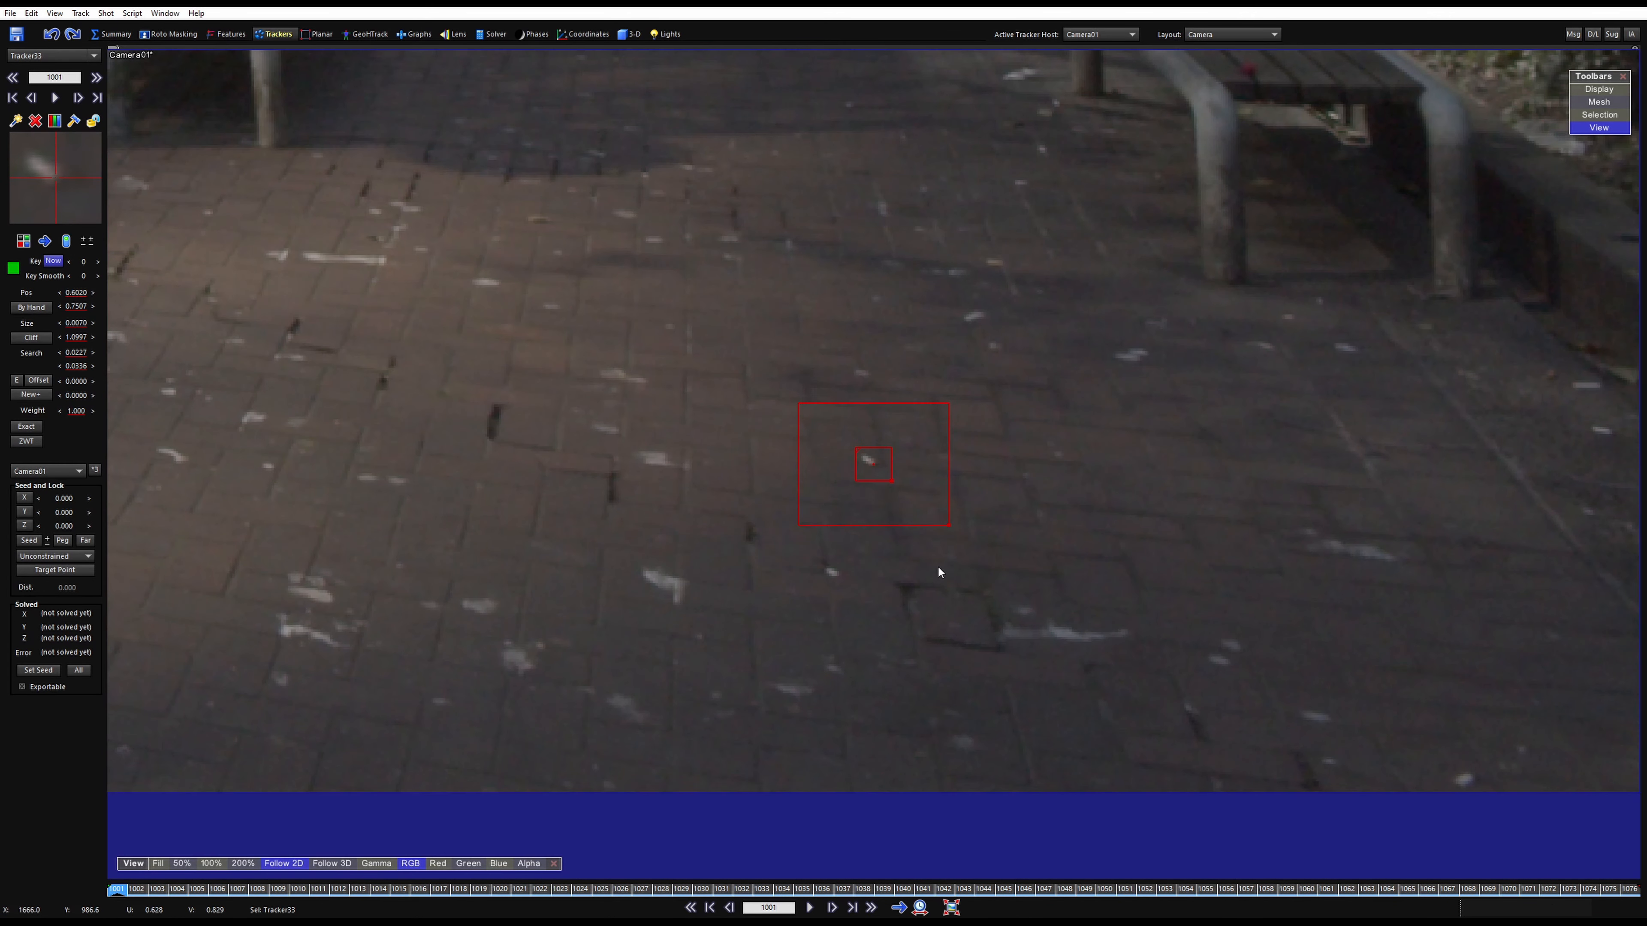
# Track the foreground paving fleck forward, lock its tracker and return to frame 1001
pyautogui.press('space')
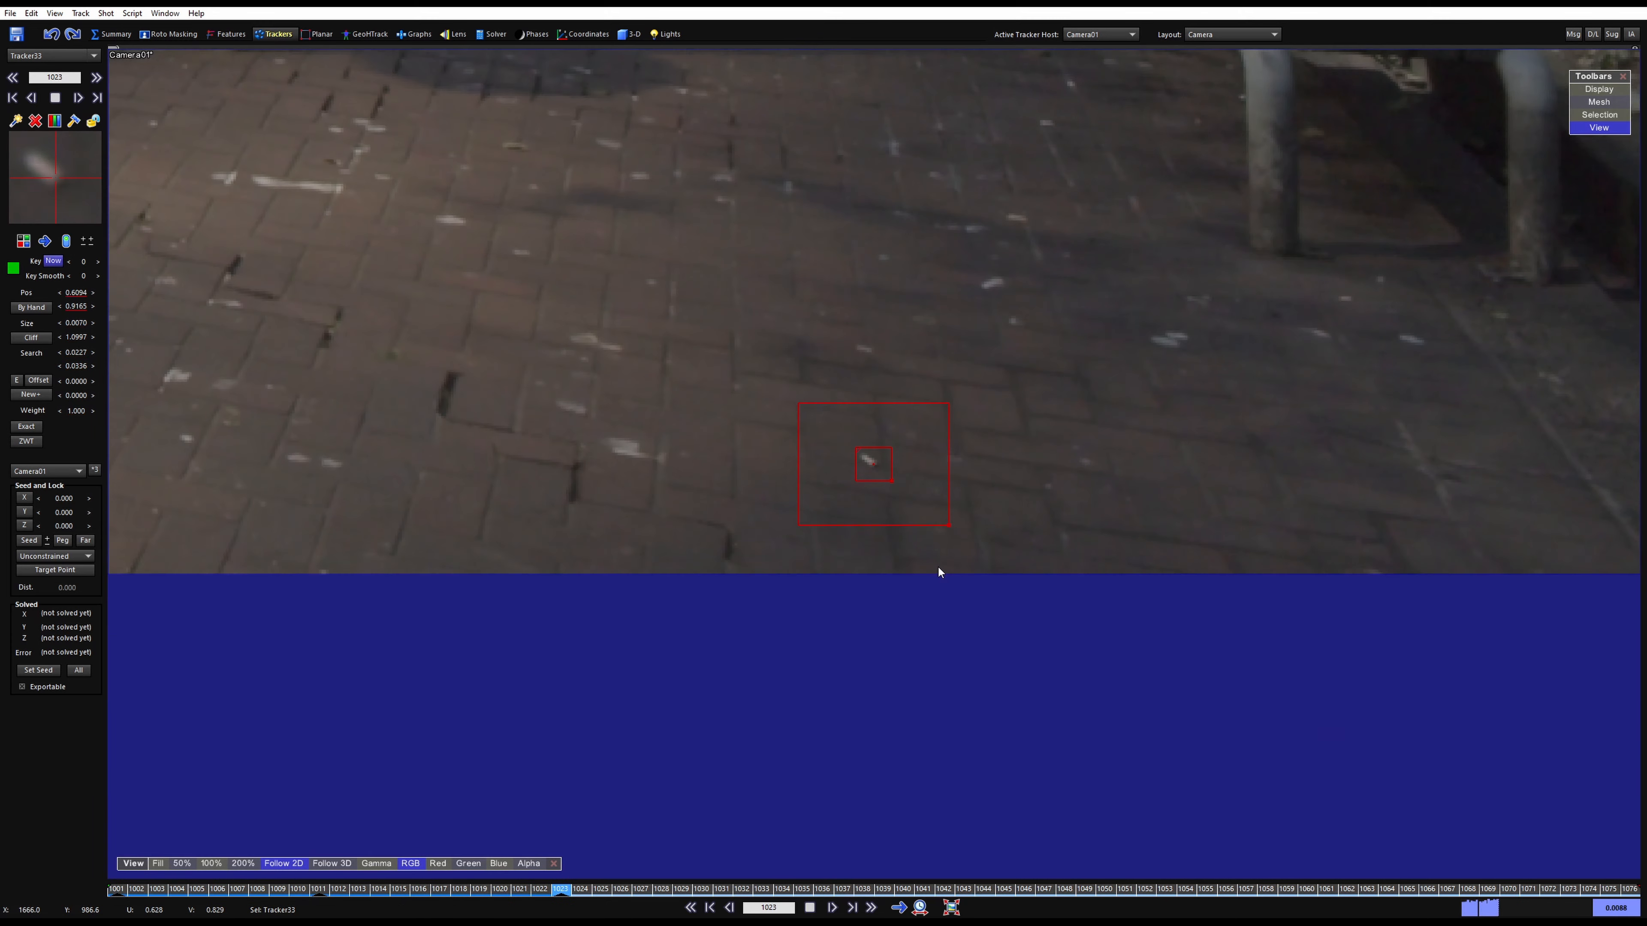
pyautogui.press('space')
pyautogui.press('a')
pyautogui.press('a')
pyautogui.press('a')
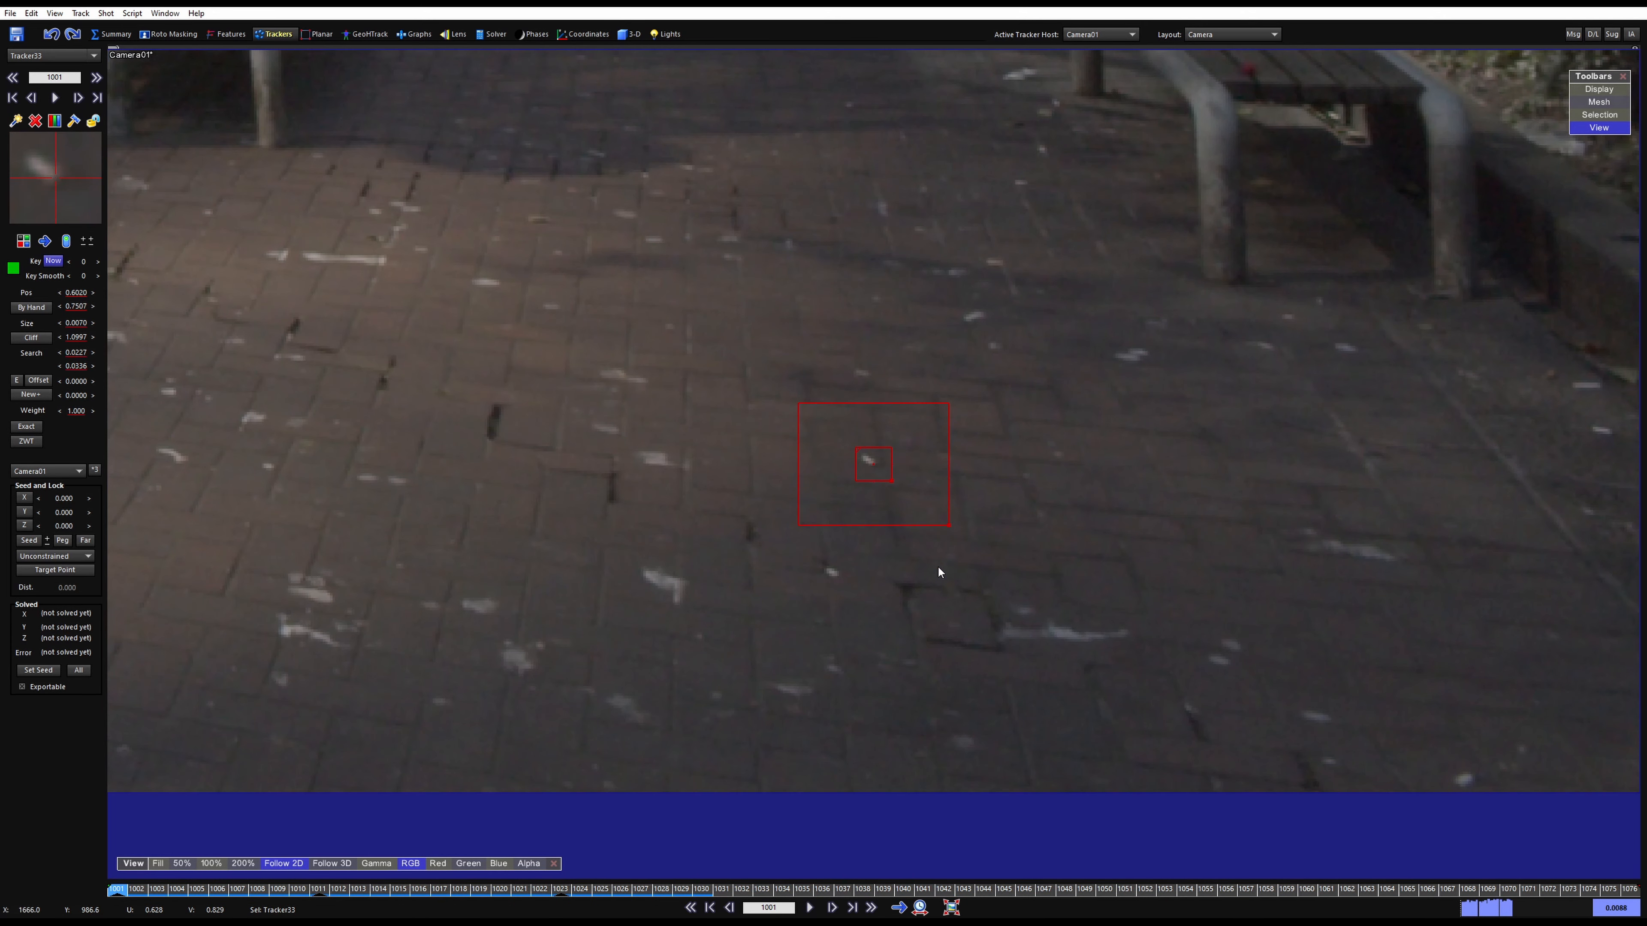
pyautogui.press('l')
# Add a tracker on the pale ground mark before the nearest right-hand bench, track it forward, lock it and return to frame 1001
pyautogui.click(1133, 375)
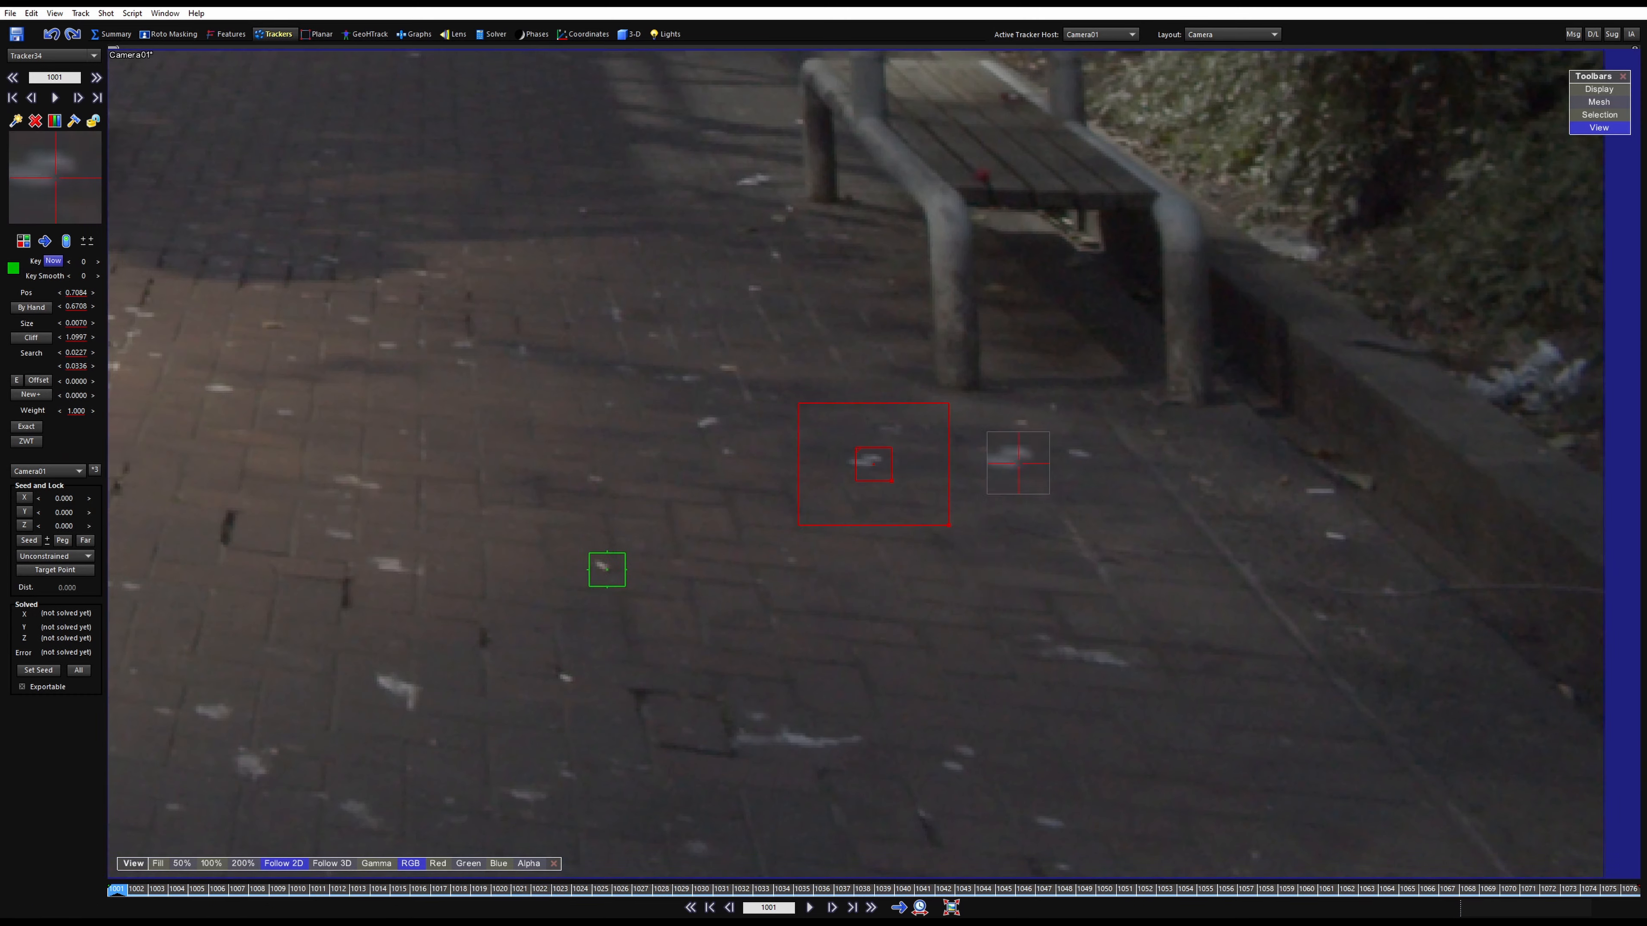
pyautogui.press('space')
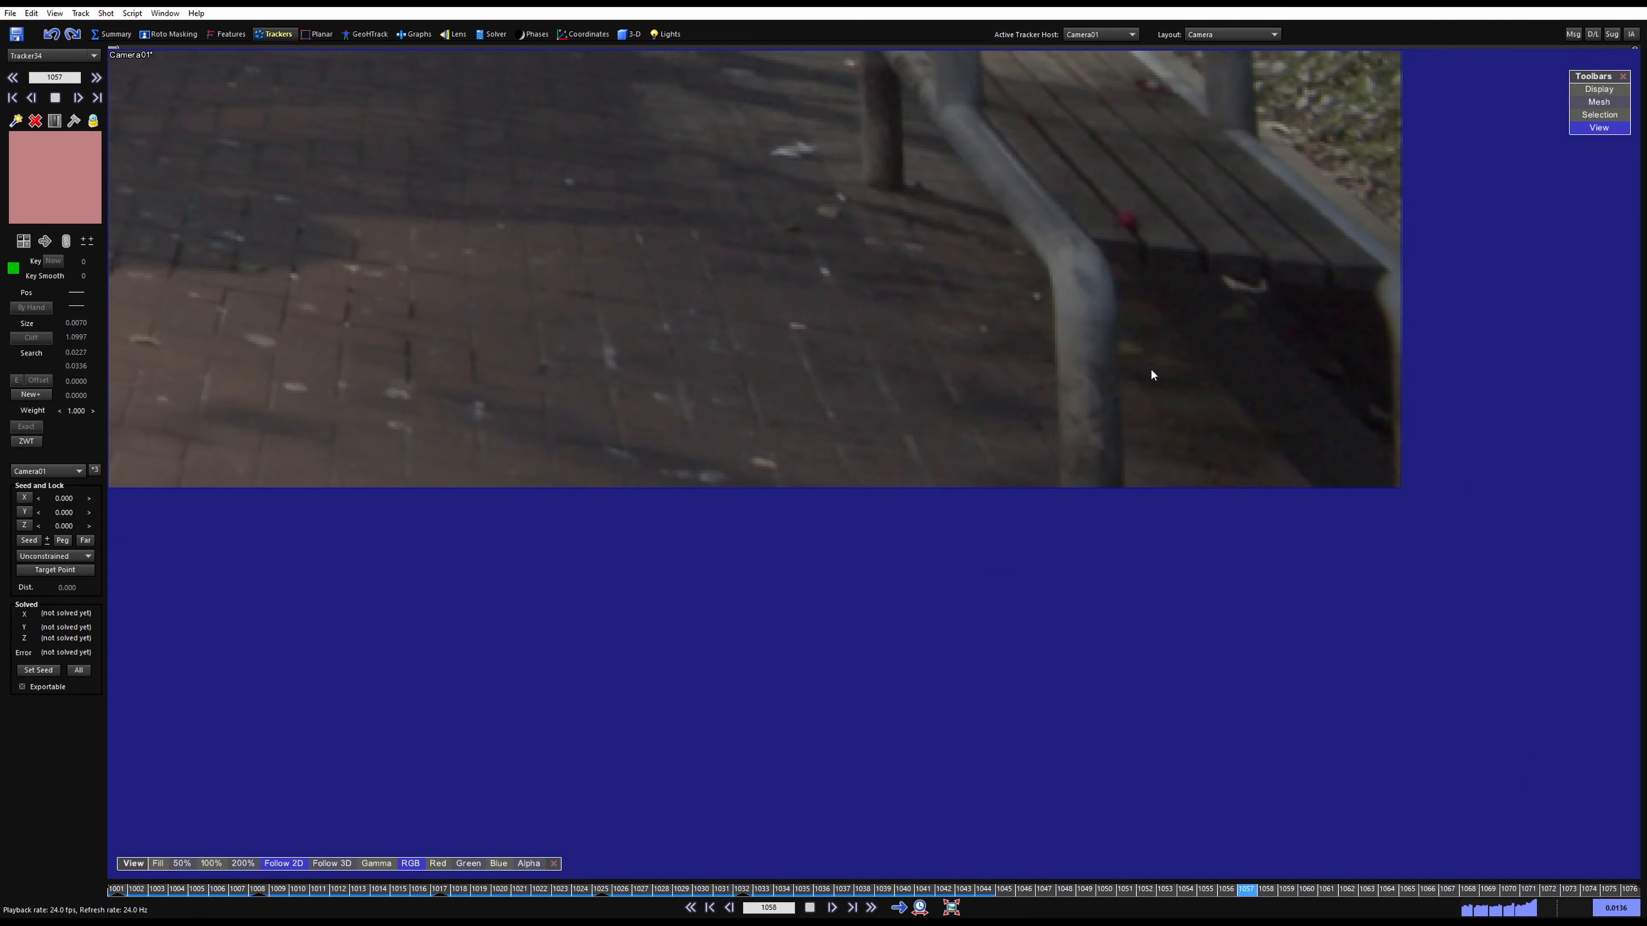
pyautogui.press('space')
pyautogui.press('a')
pyautogui.press('a')
pyautogui.press('a')
pyautogui.press('a')
pyautogui.press('a')
pyautogui.press('l')
pyautogui.moveTo(130, 890)
pyautogui.mouseDown()
pyautogui.moveTo(866, 893)
pyautogui.moveTo(115, 890)
pyautogui.mouseUp()
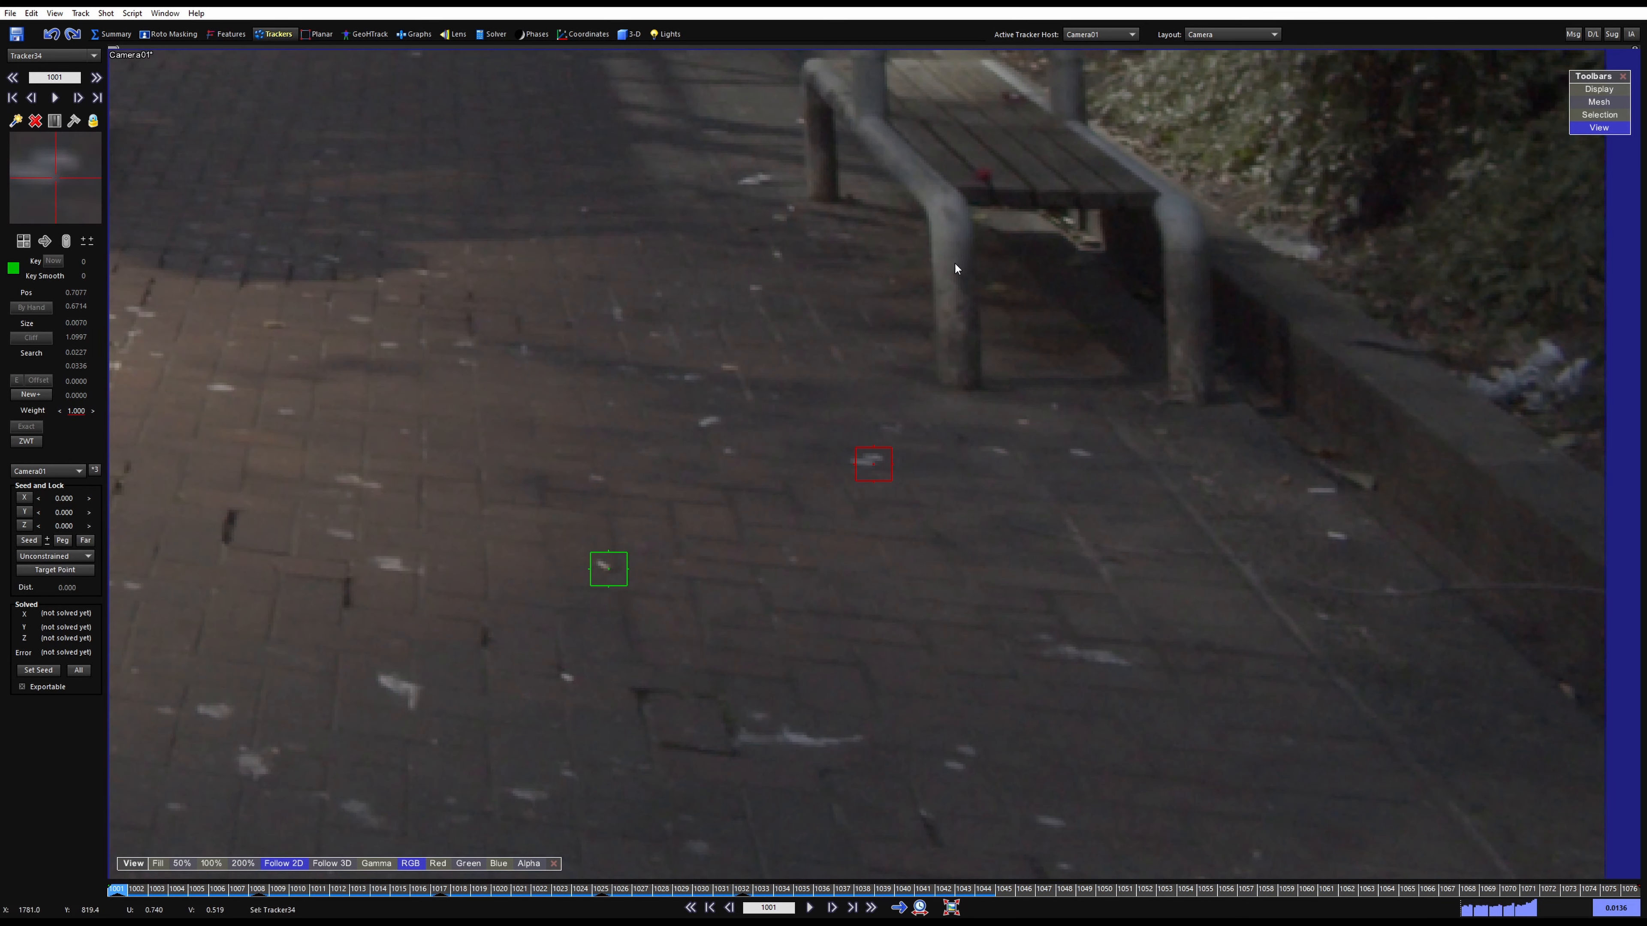
# Add trackers on the nearest right-hand bench's front leg and outer seat corner from frame 1001, tracking each forward and locking it
pyautogui.click(956, 304)
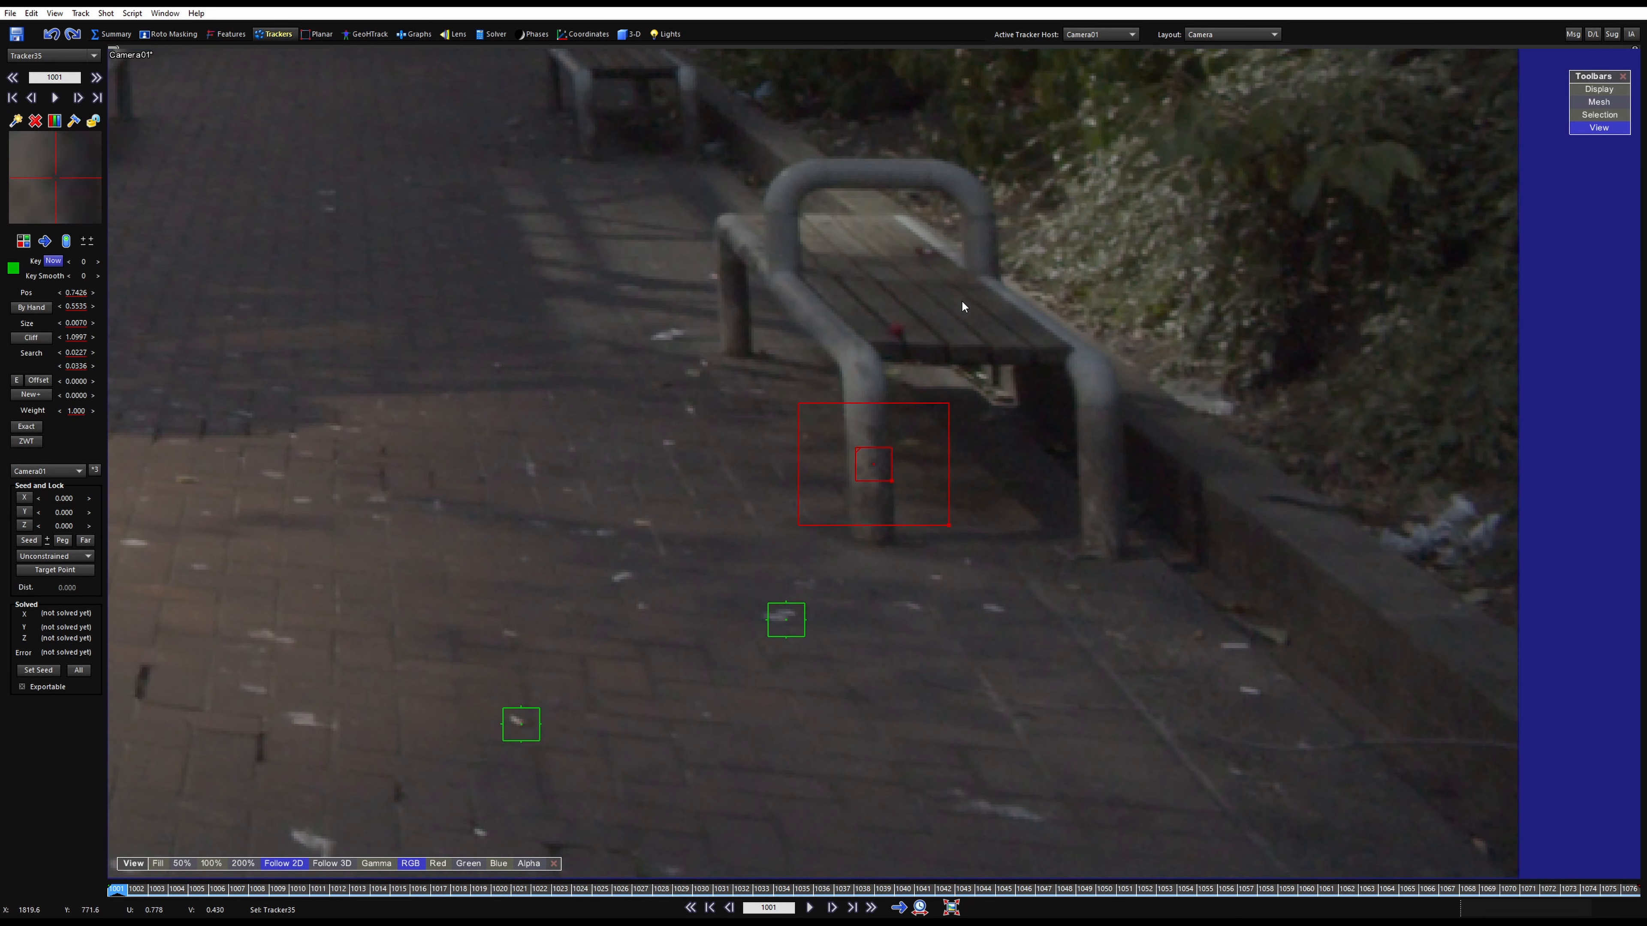
pyautogui.press('space')
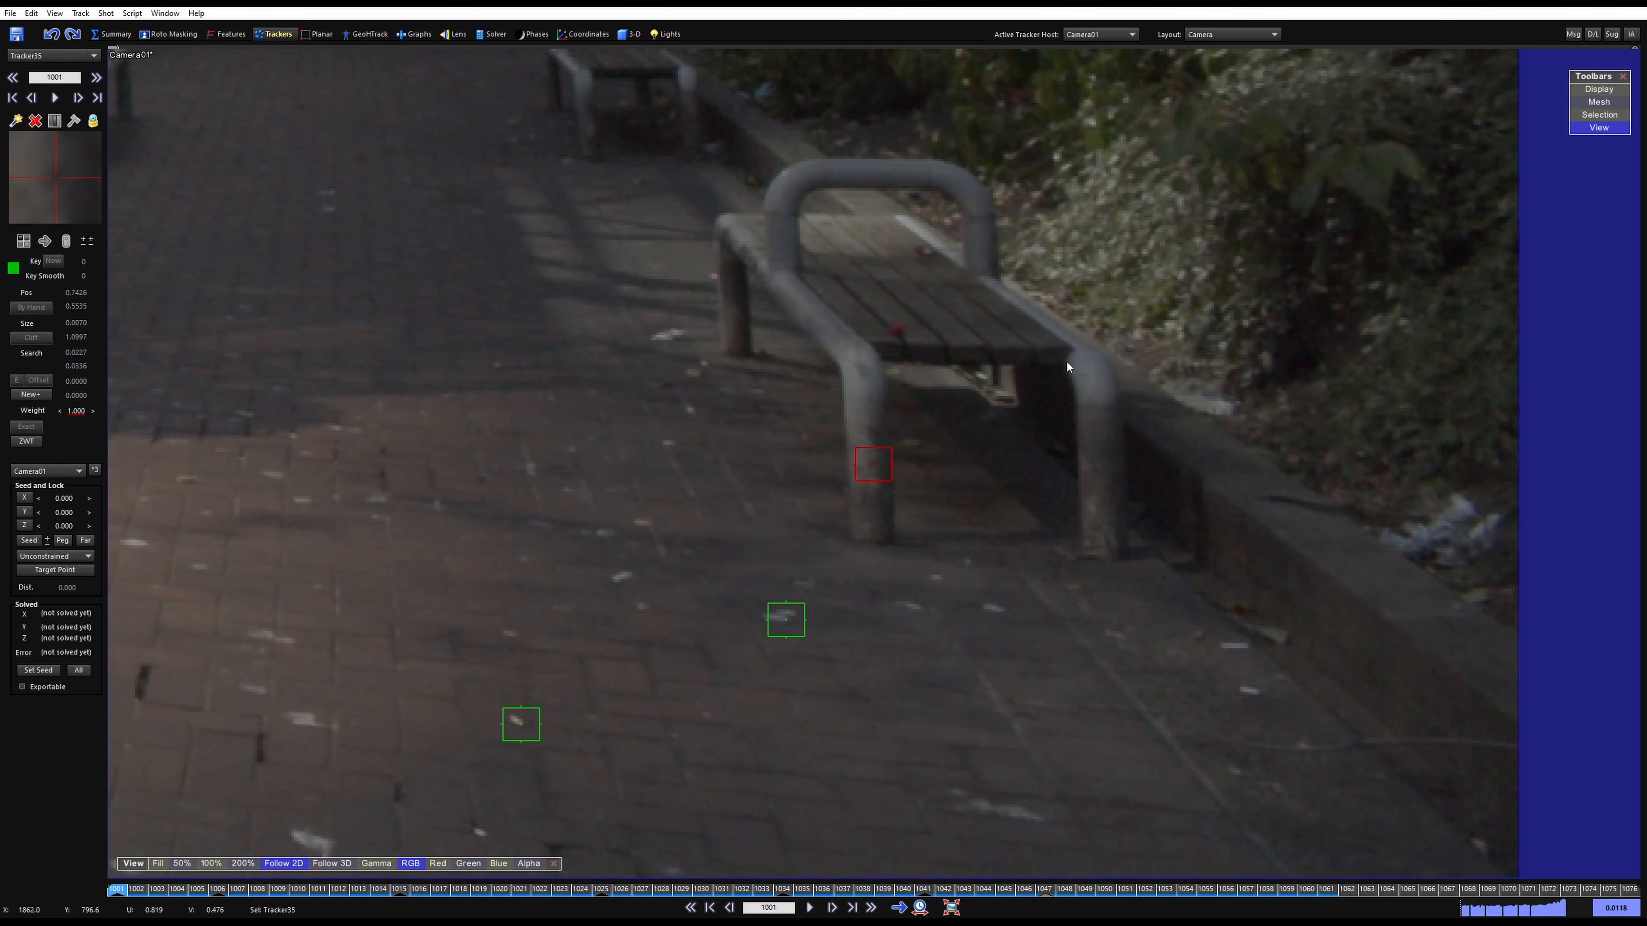
pyautogui.click(1067, 367)
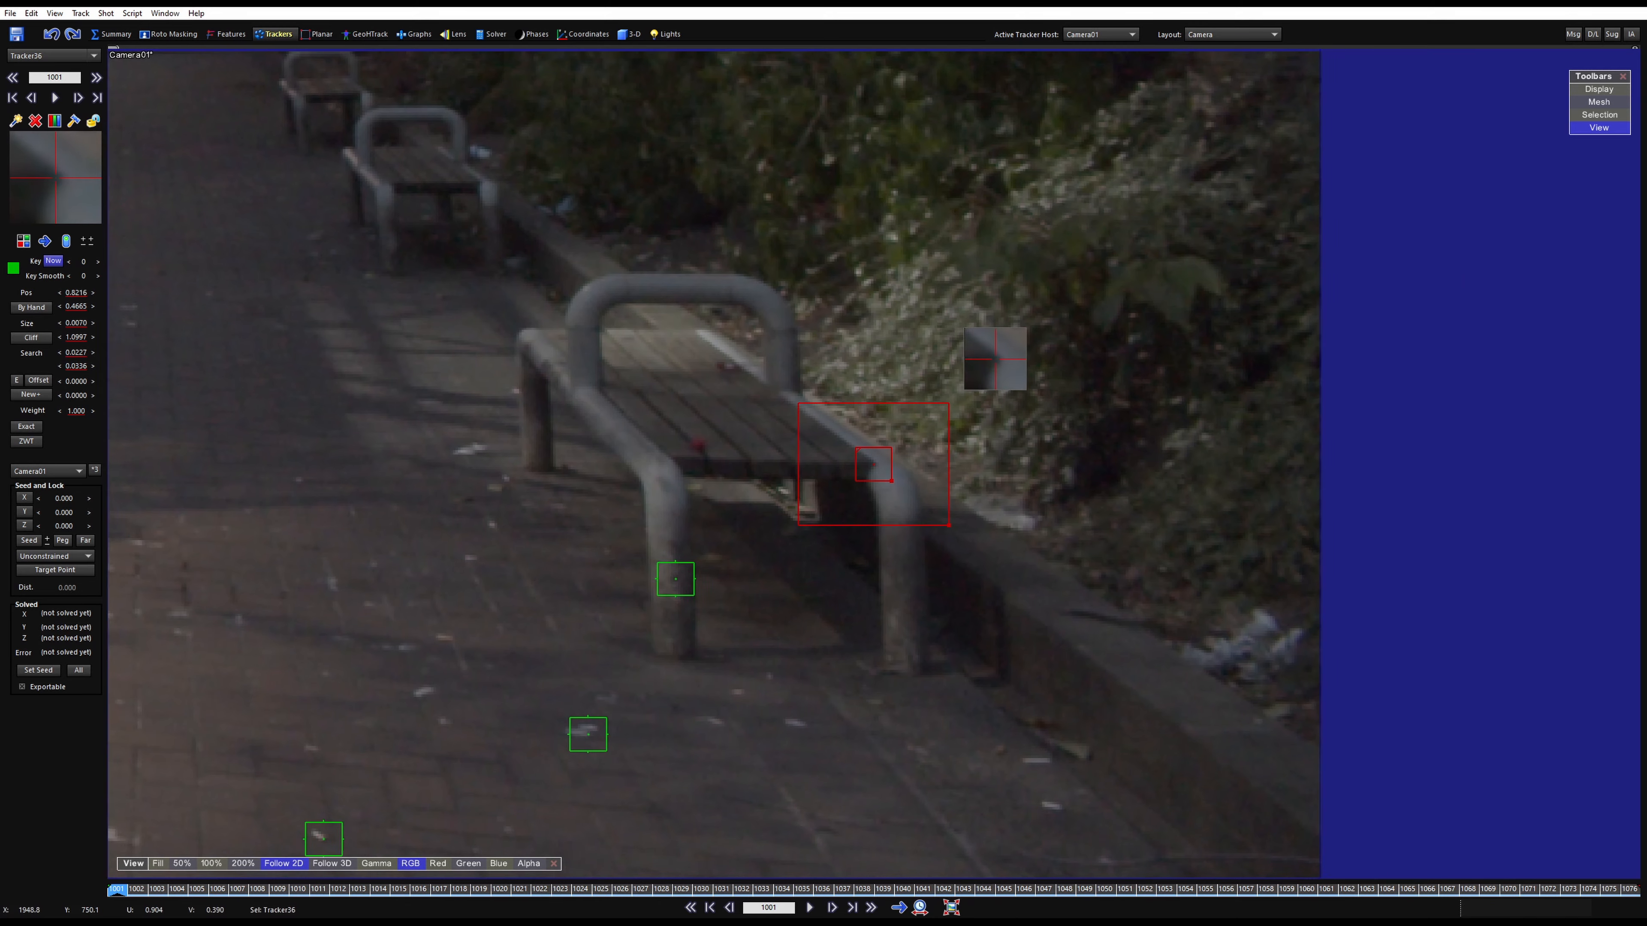
pyautogui.press('space')
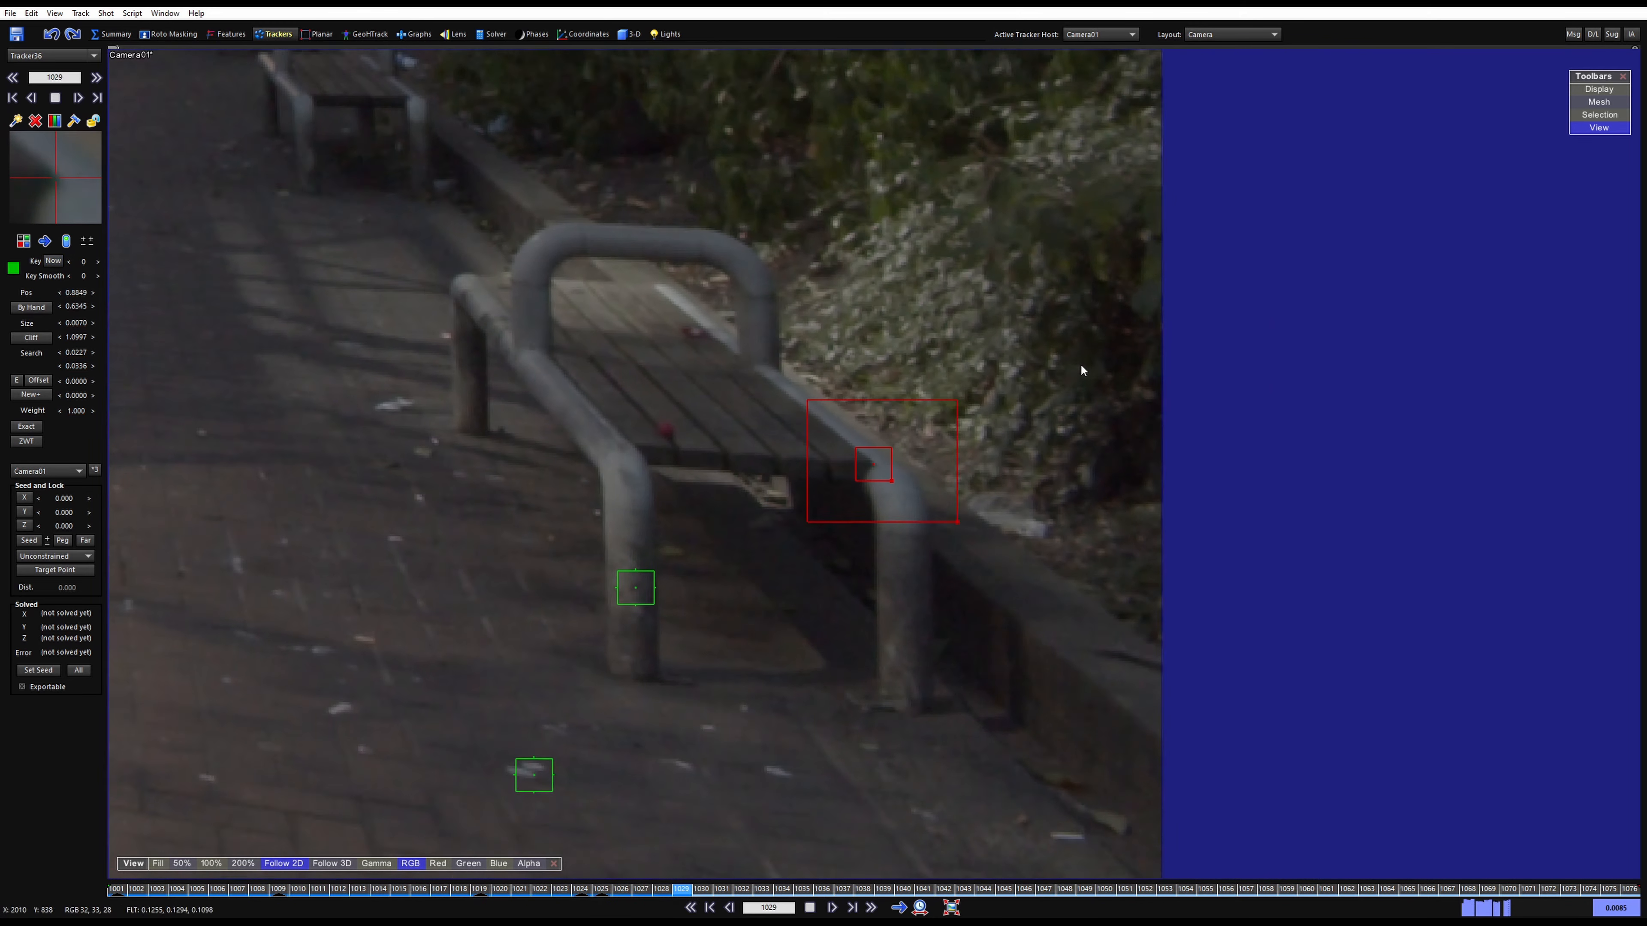
pyautogui.press('space')
pyautogui.press('a')
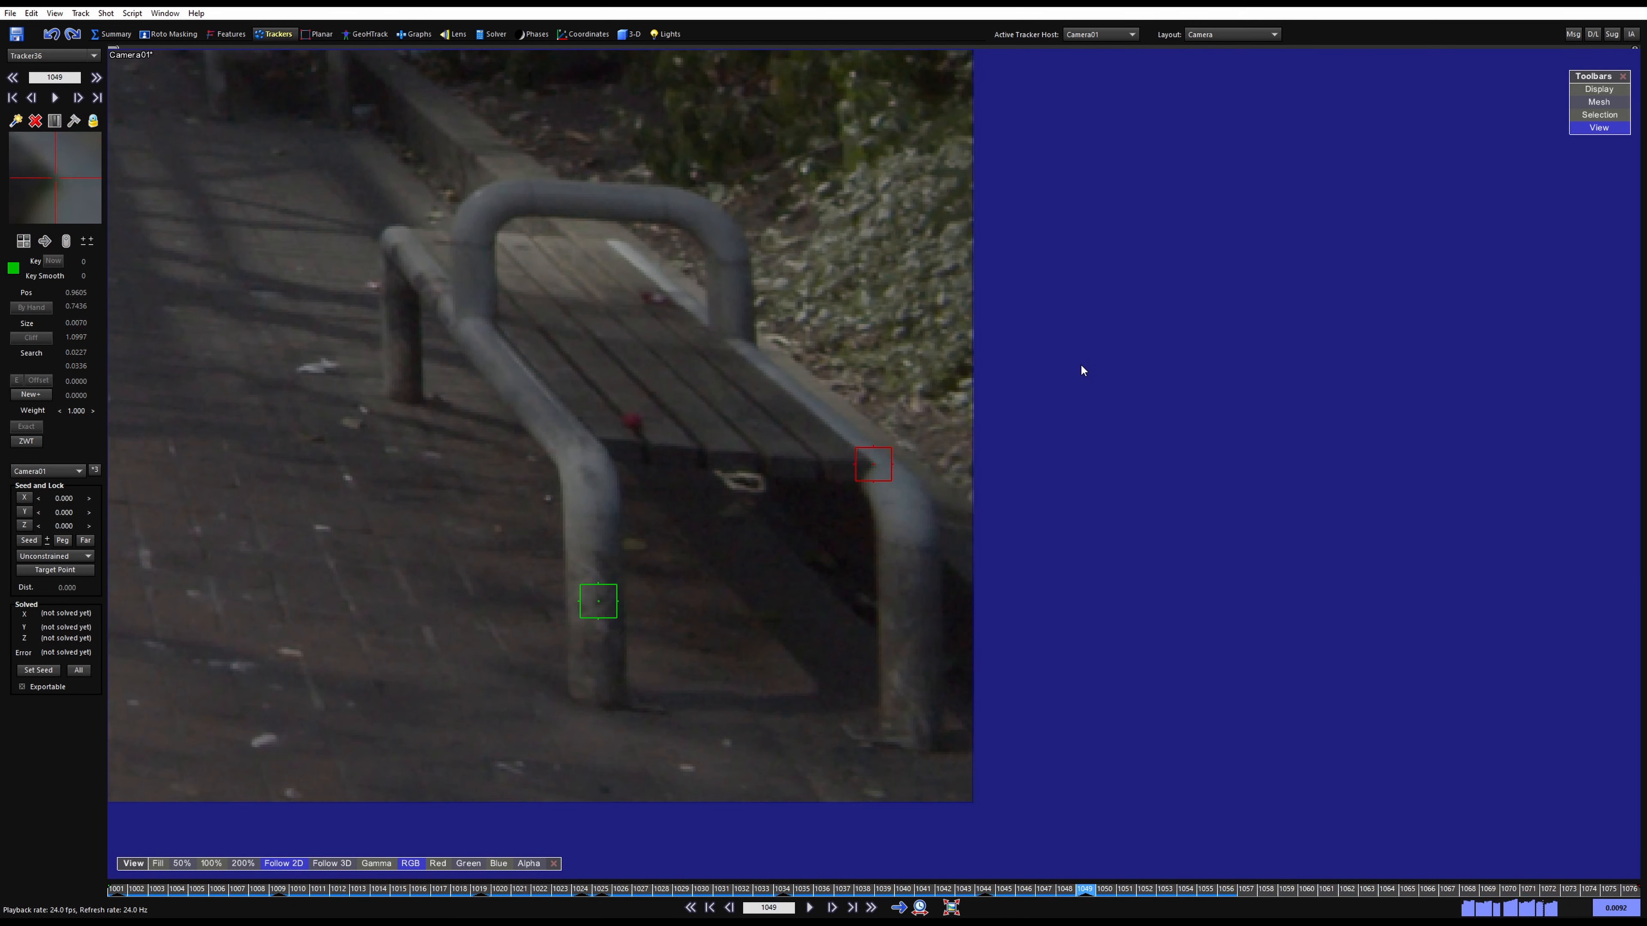
pyautogui.hotkey('shift', 'a')
# Add a tracker on the pale mark at the shadow's edge mid-path at frame 1001, track it to frame 1076 and lock it
pyautogui.scroll(-2, 1038, 526)
pyautogui.press('5')
pyautogui.scroll(-3, 1038, 525)
pyautogui.moveTo(746, 506); pyautogui.dragTo(1031, 496, button='middle')
pyautogui.scroll(8, 815, 486)
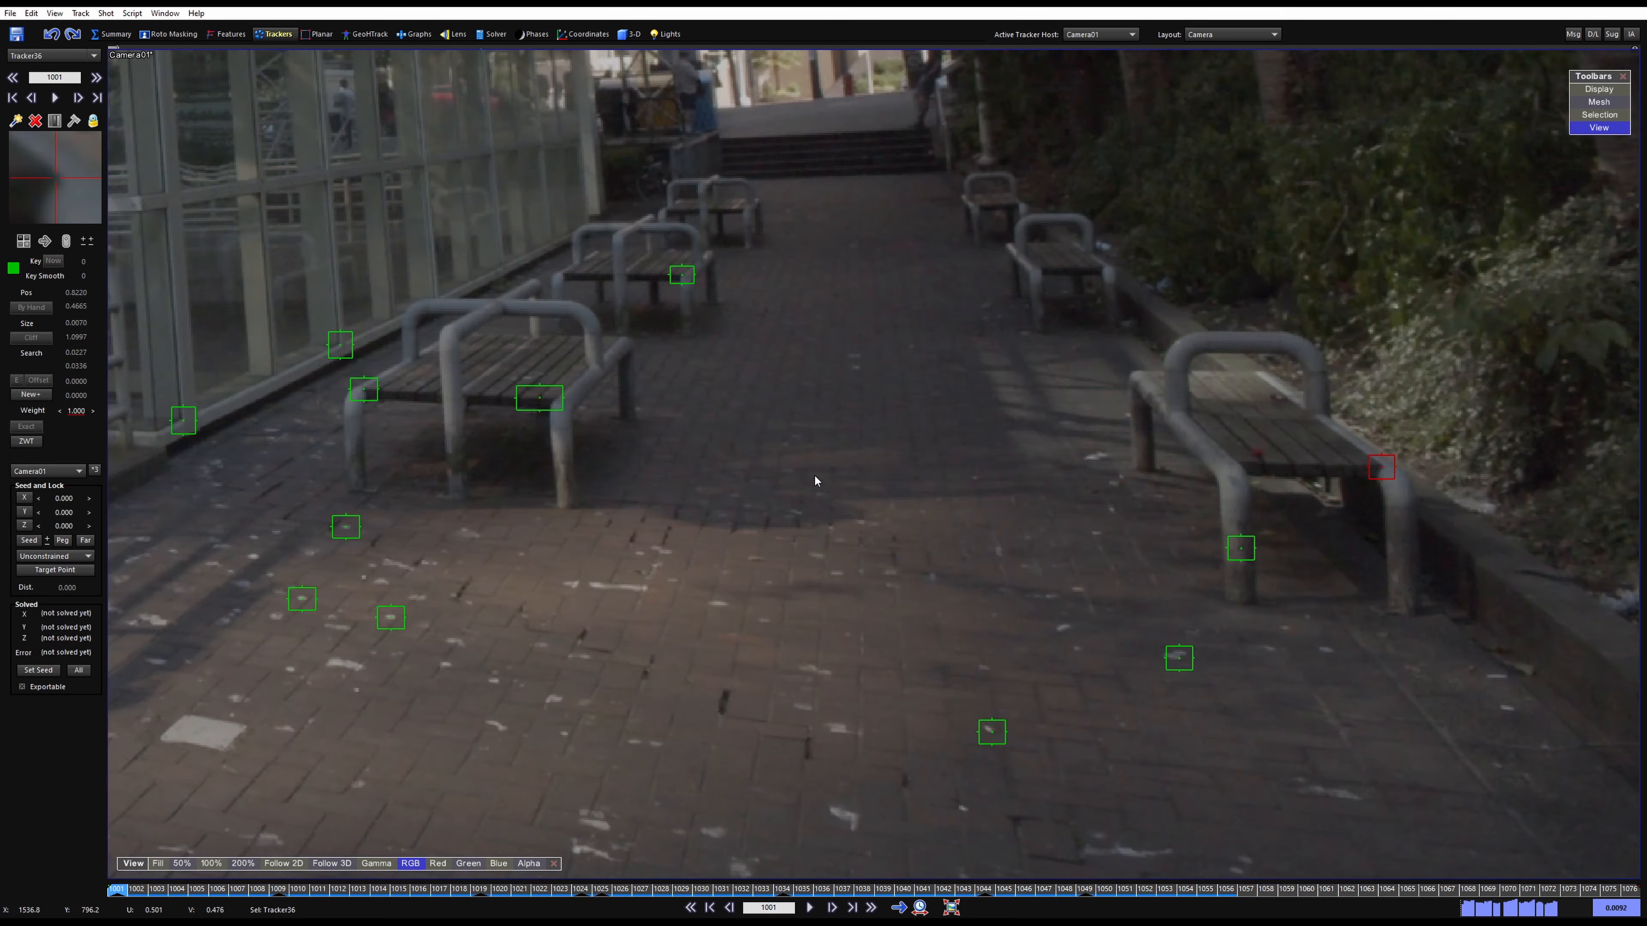
pyautogui.click(778, 537)
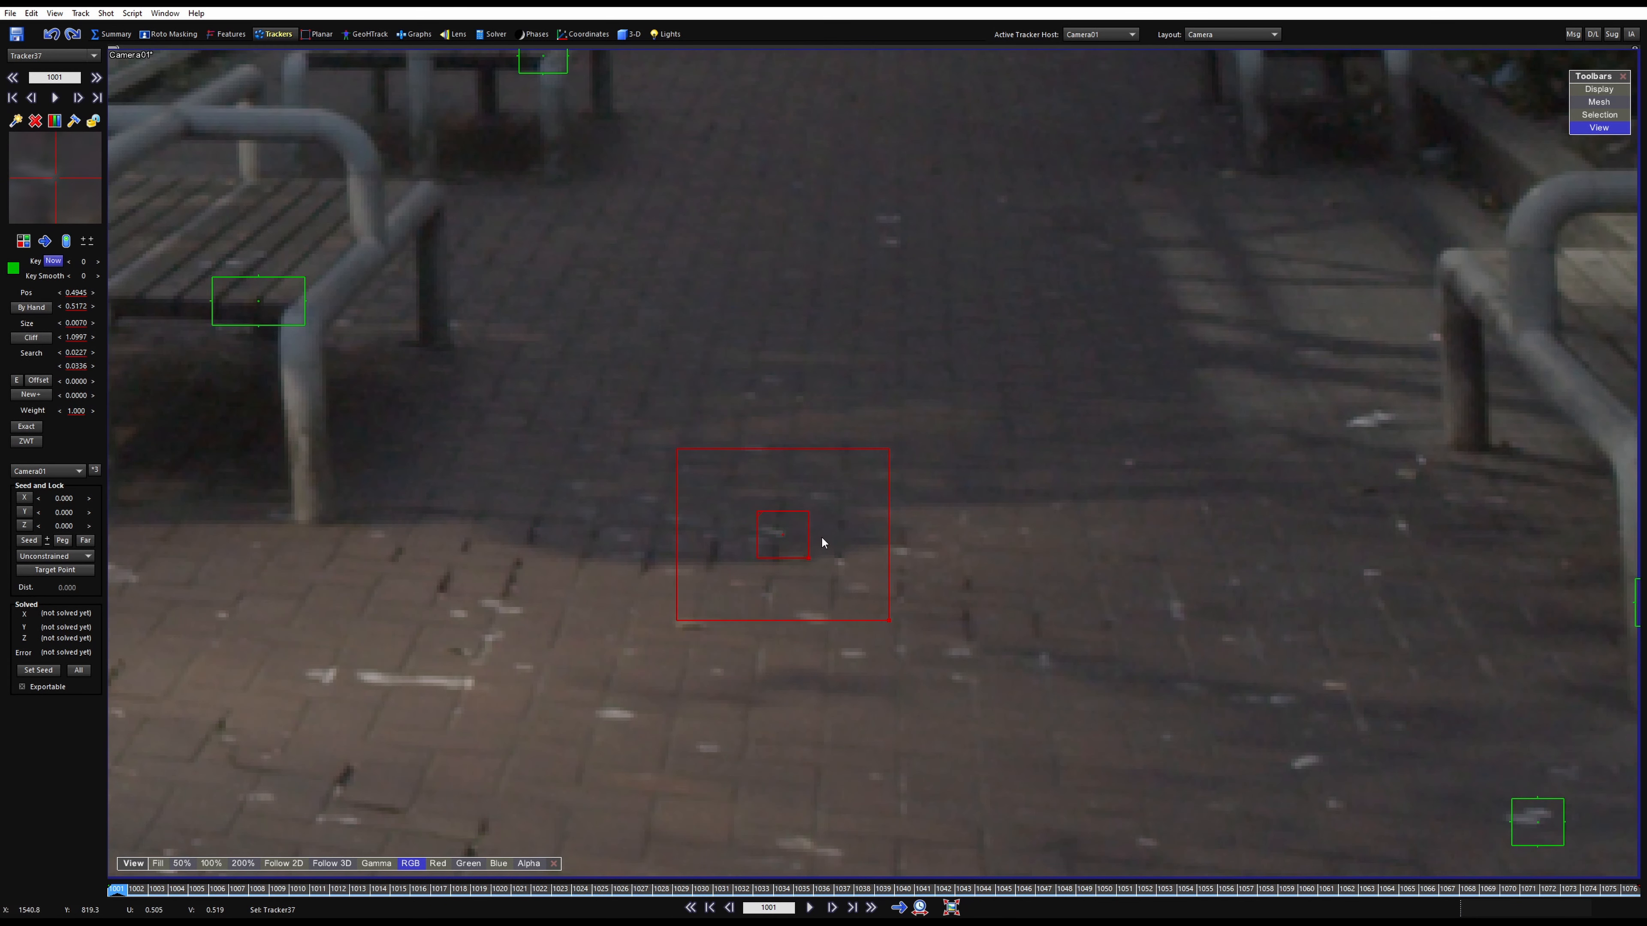
pyautogui.press('5')
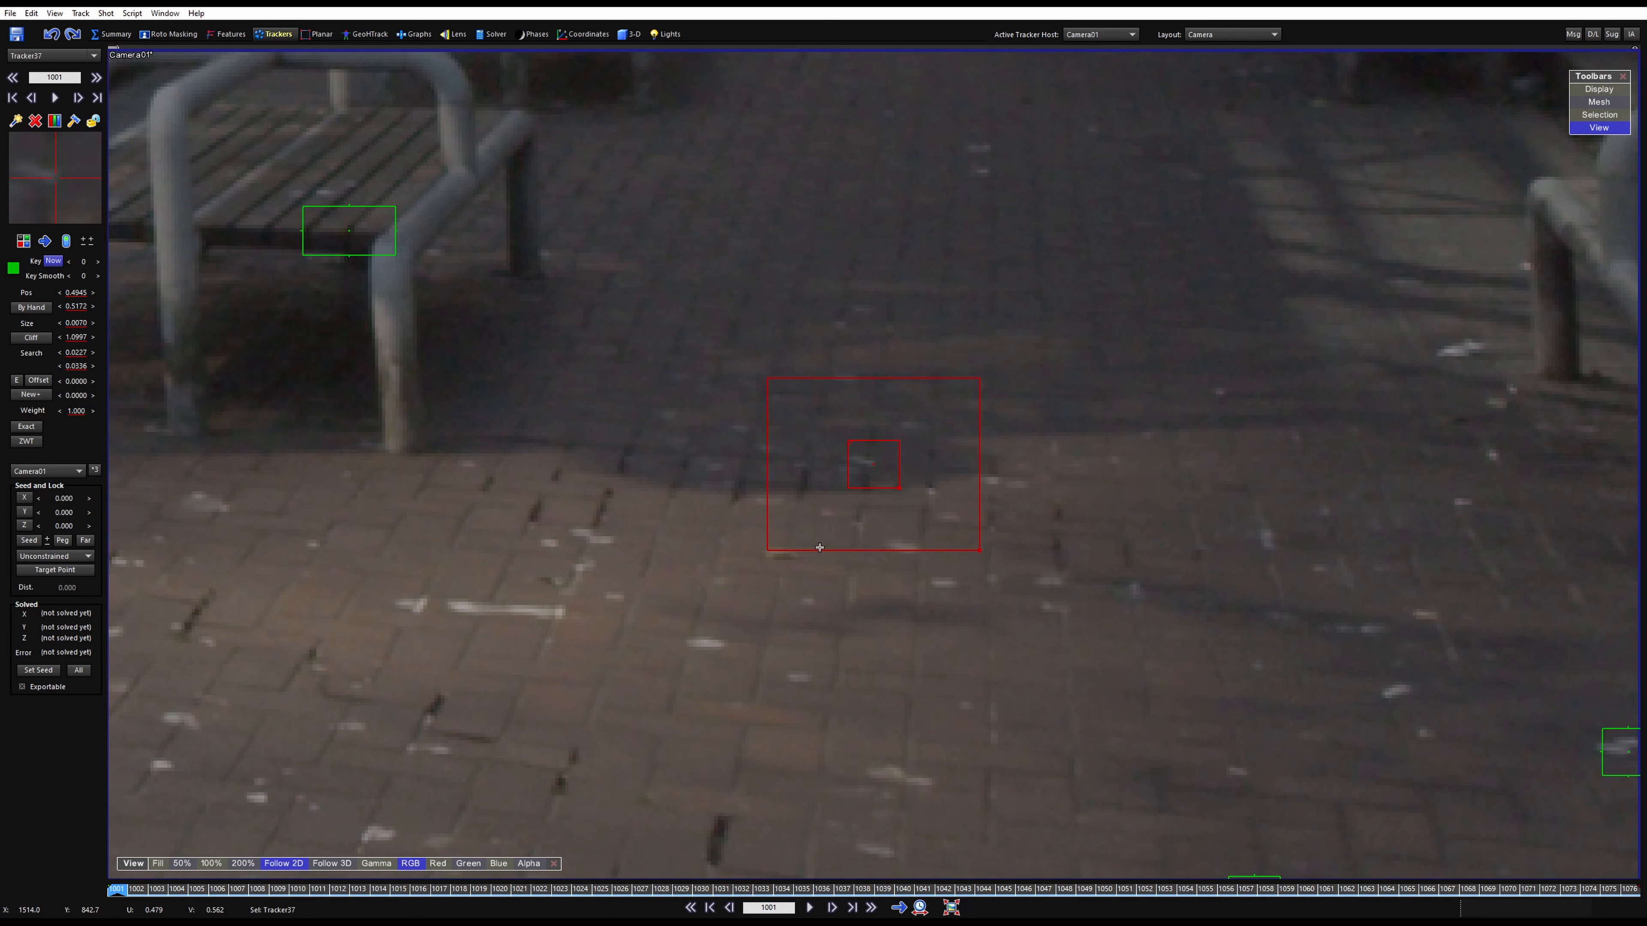
pyautogui.press('space')
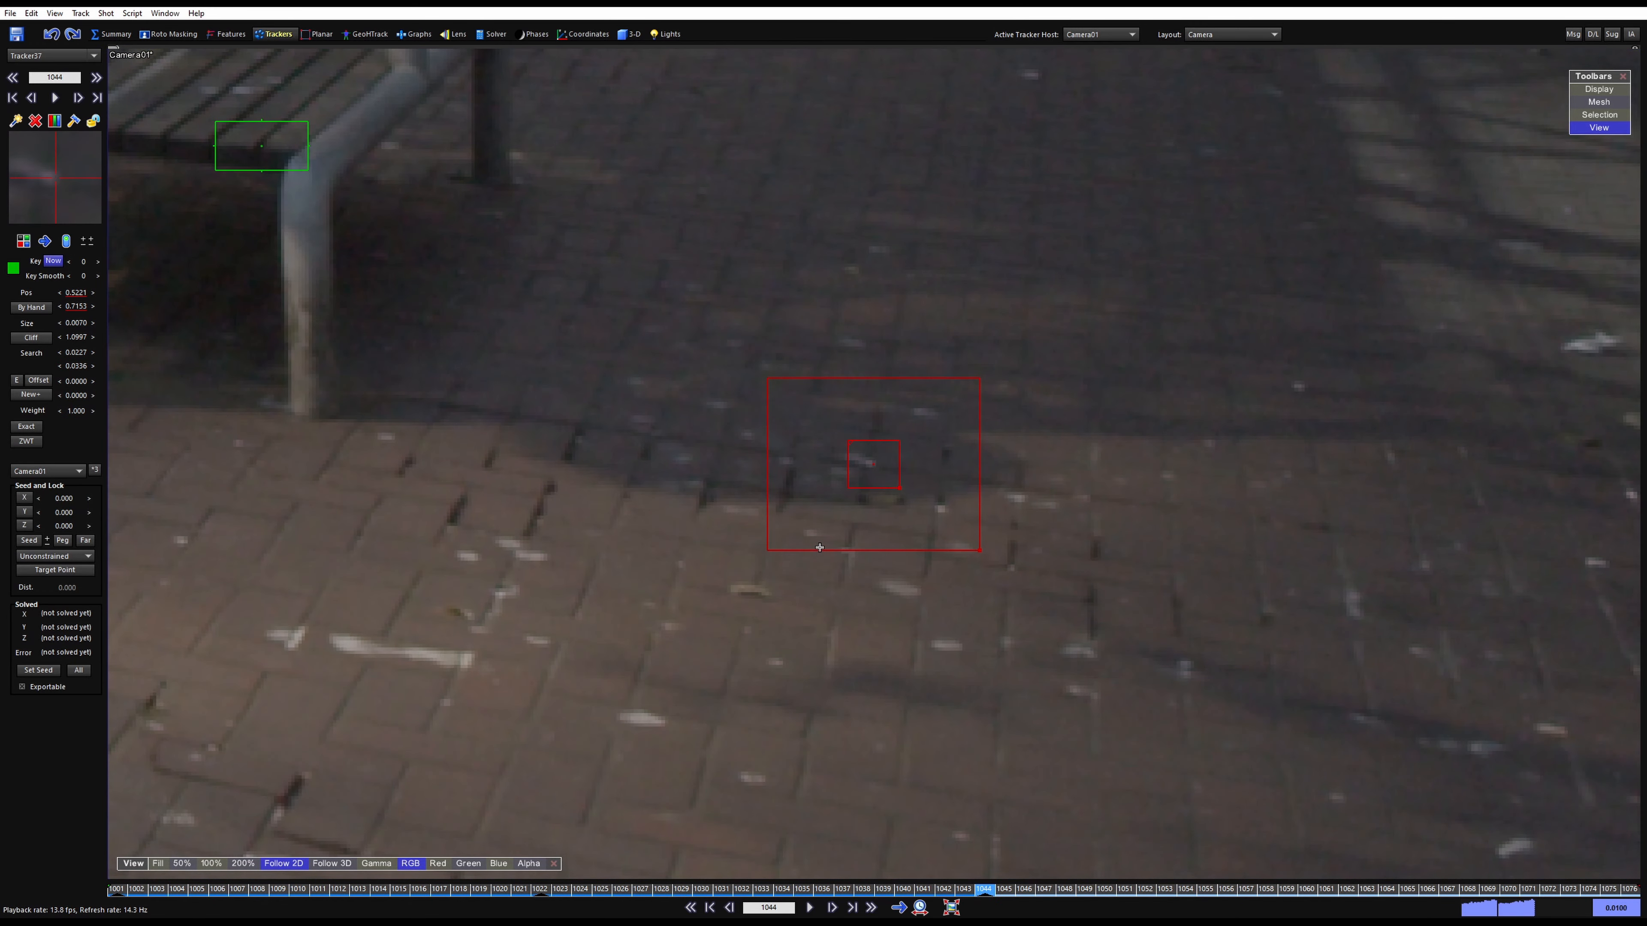
pyautogui.press('space')
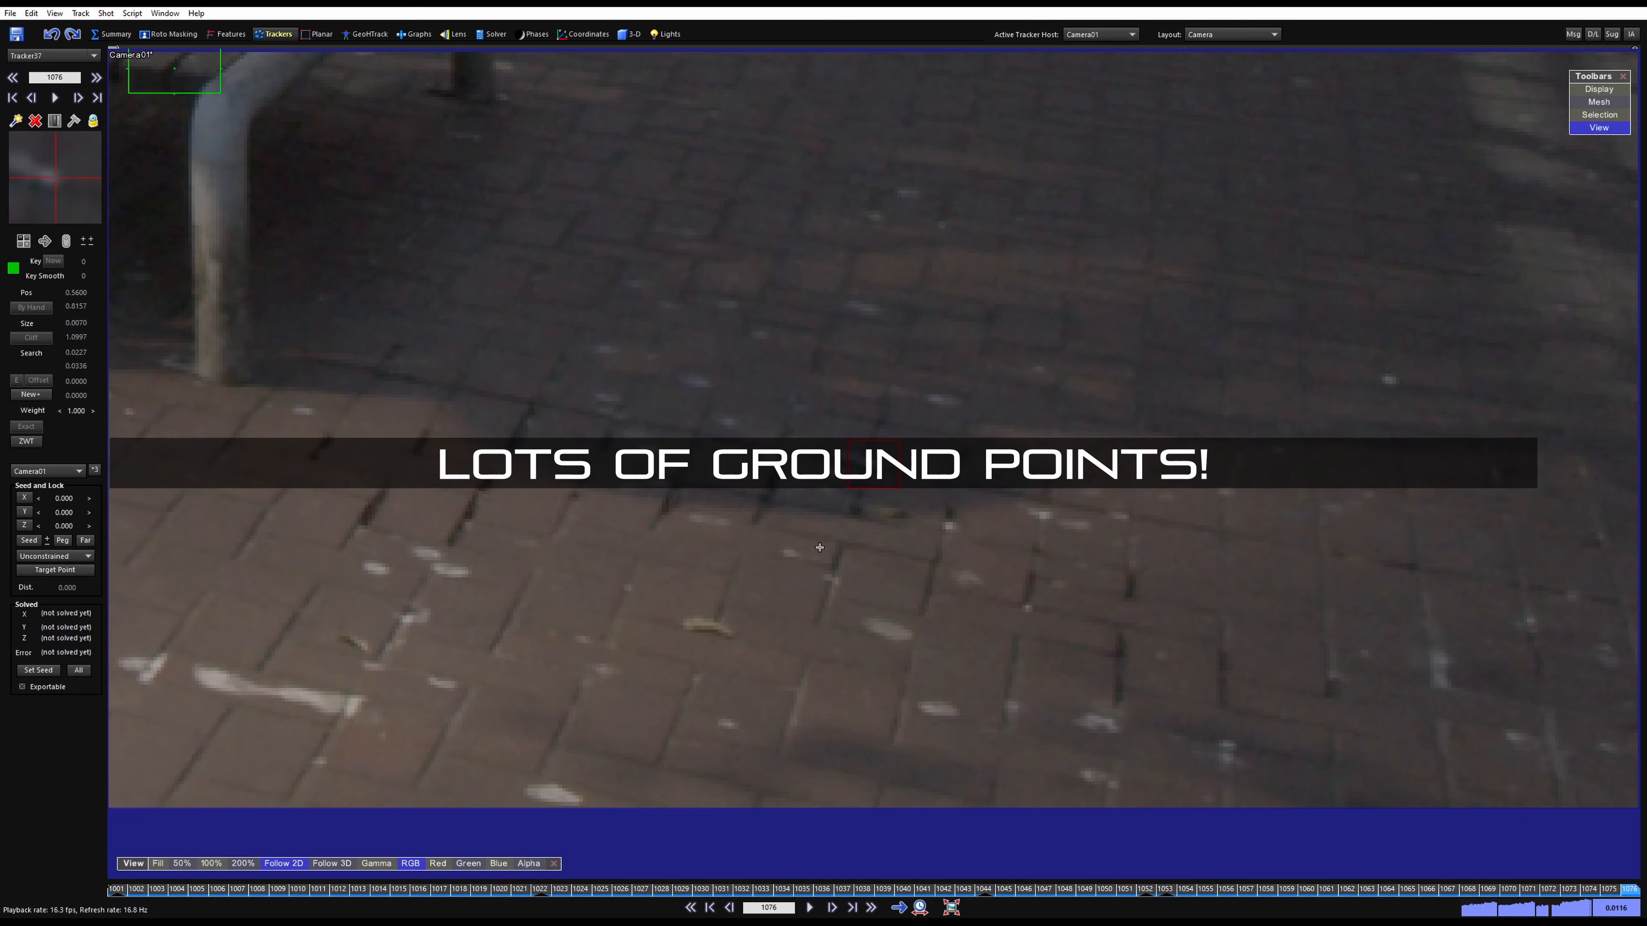
pyautogui.press('a')
pyautogui.hotkey('shift', 'a')
# Turn off 2D following and examine the ground tracker coverage along the path while scrubbing the shot
pyautogui.scroll(-5, 974, 511)
pyautogui.press('5')
pyautogui.moveTo(793, 363); pyautogui.dragTo(900, 440, button='middle')
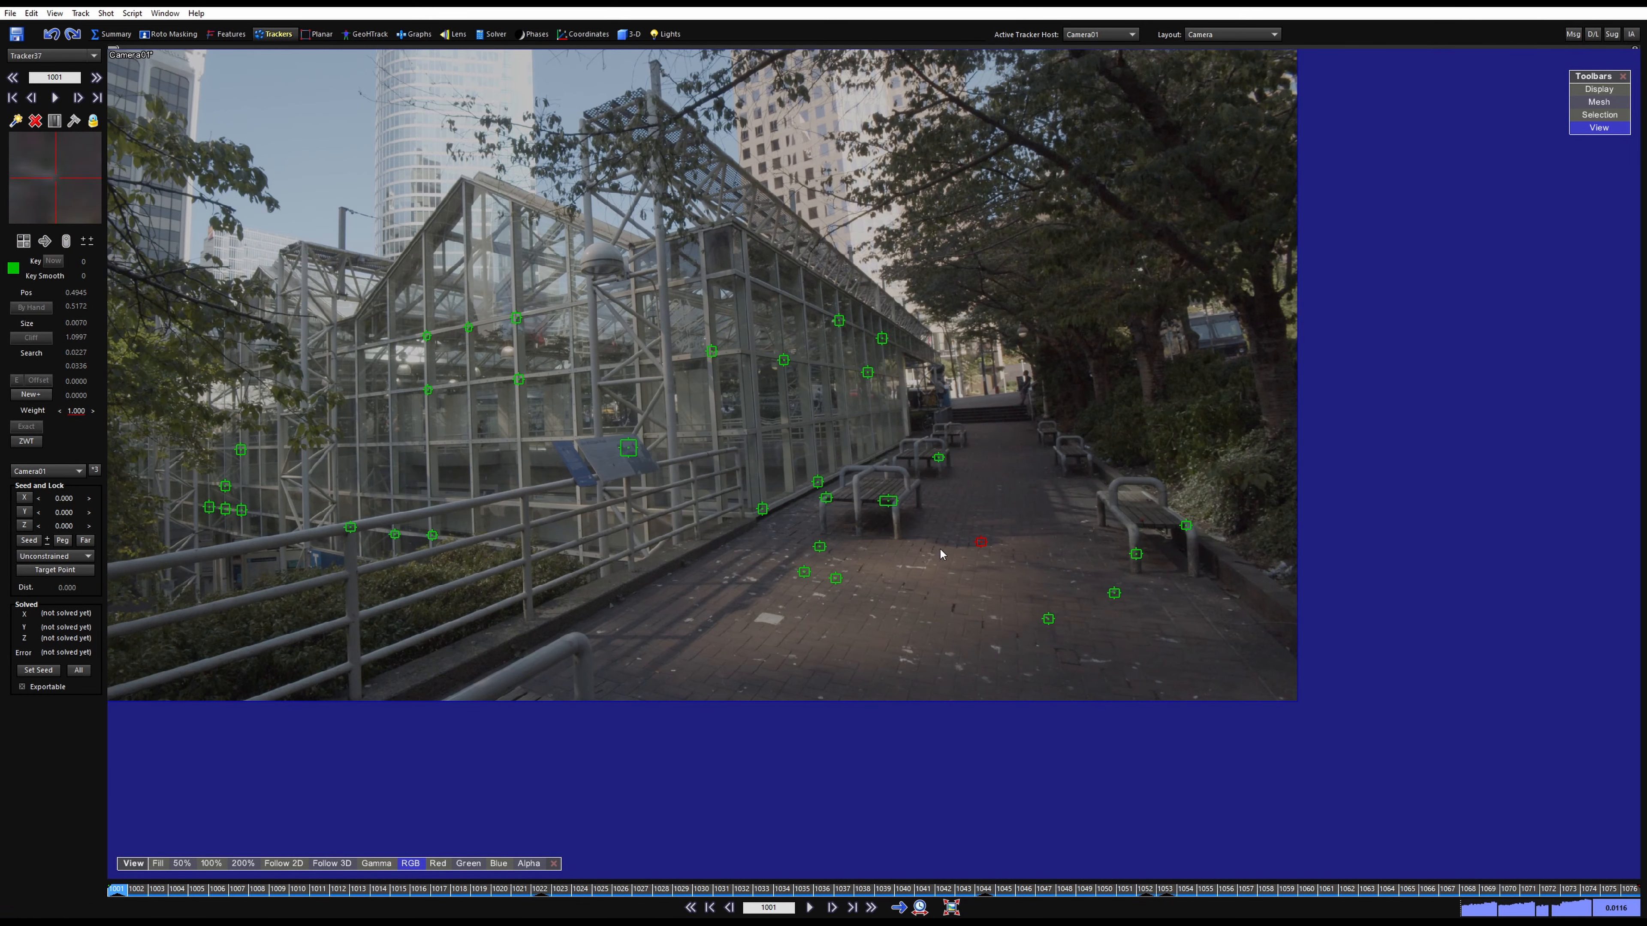
pyautogui.scroll(2, 911, 614)
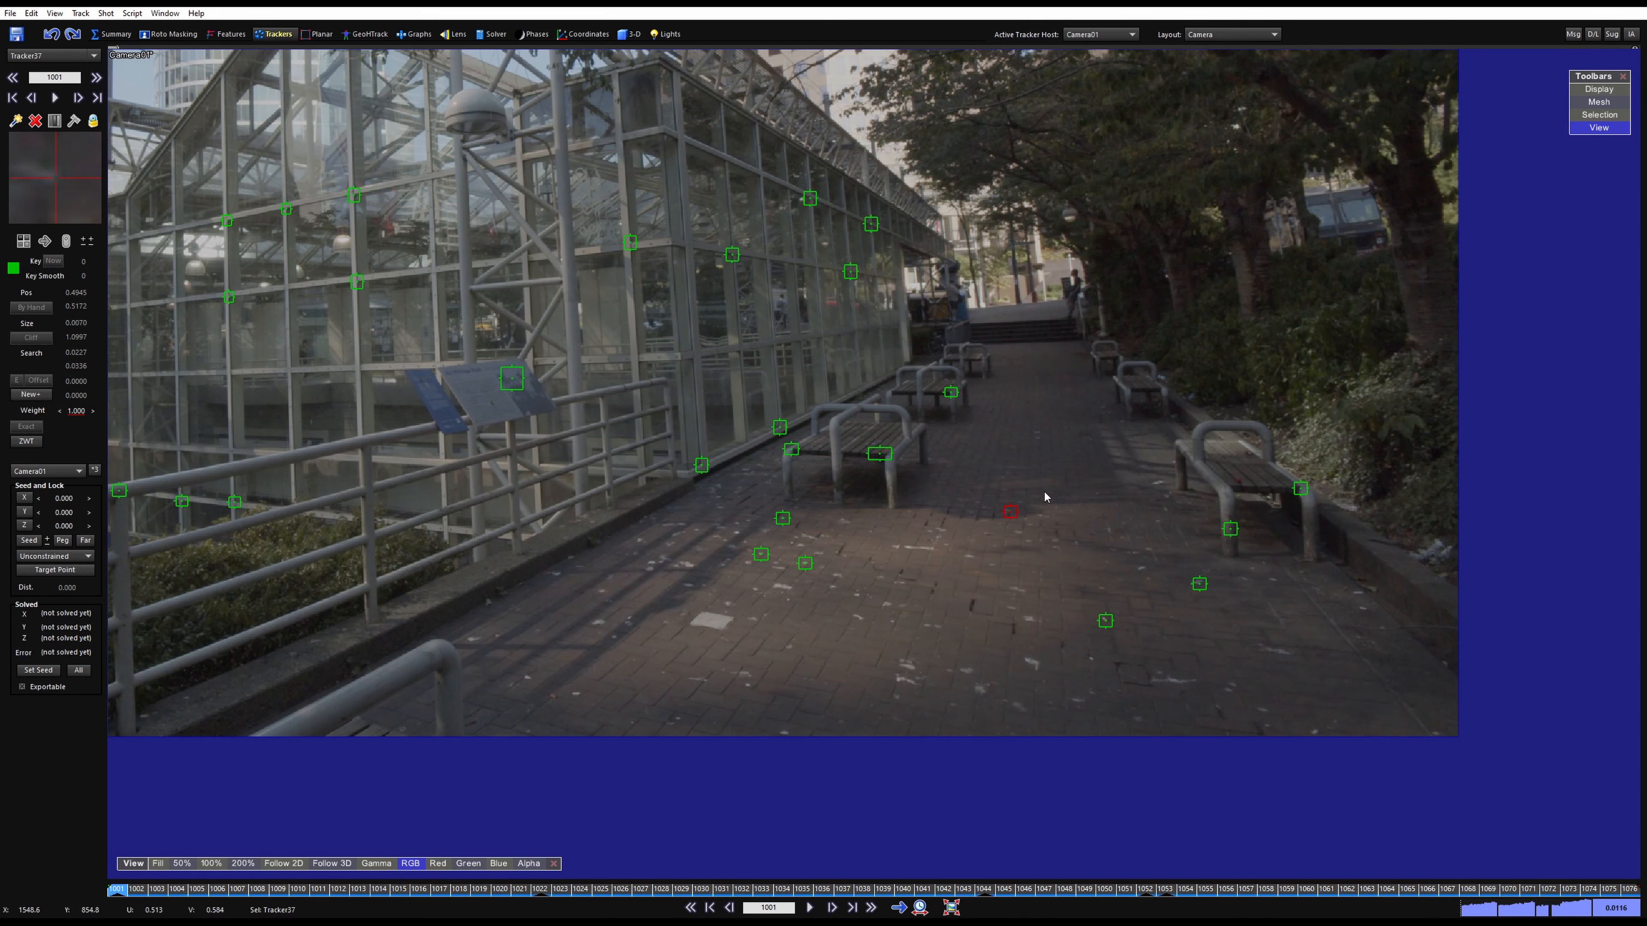
pyautogui.moveTo(674, 892); pyautogui.dragTo(136, 778)
pyautogui.moveTo(931, 524); pyautogui.dragTo(1003, 662, button='middle')
pyautogui.scroll(-1, 1004, 662)
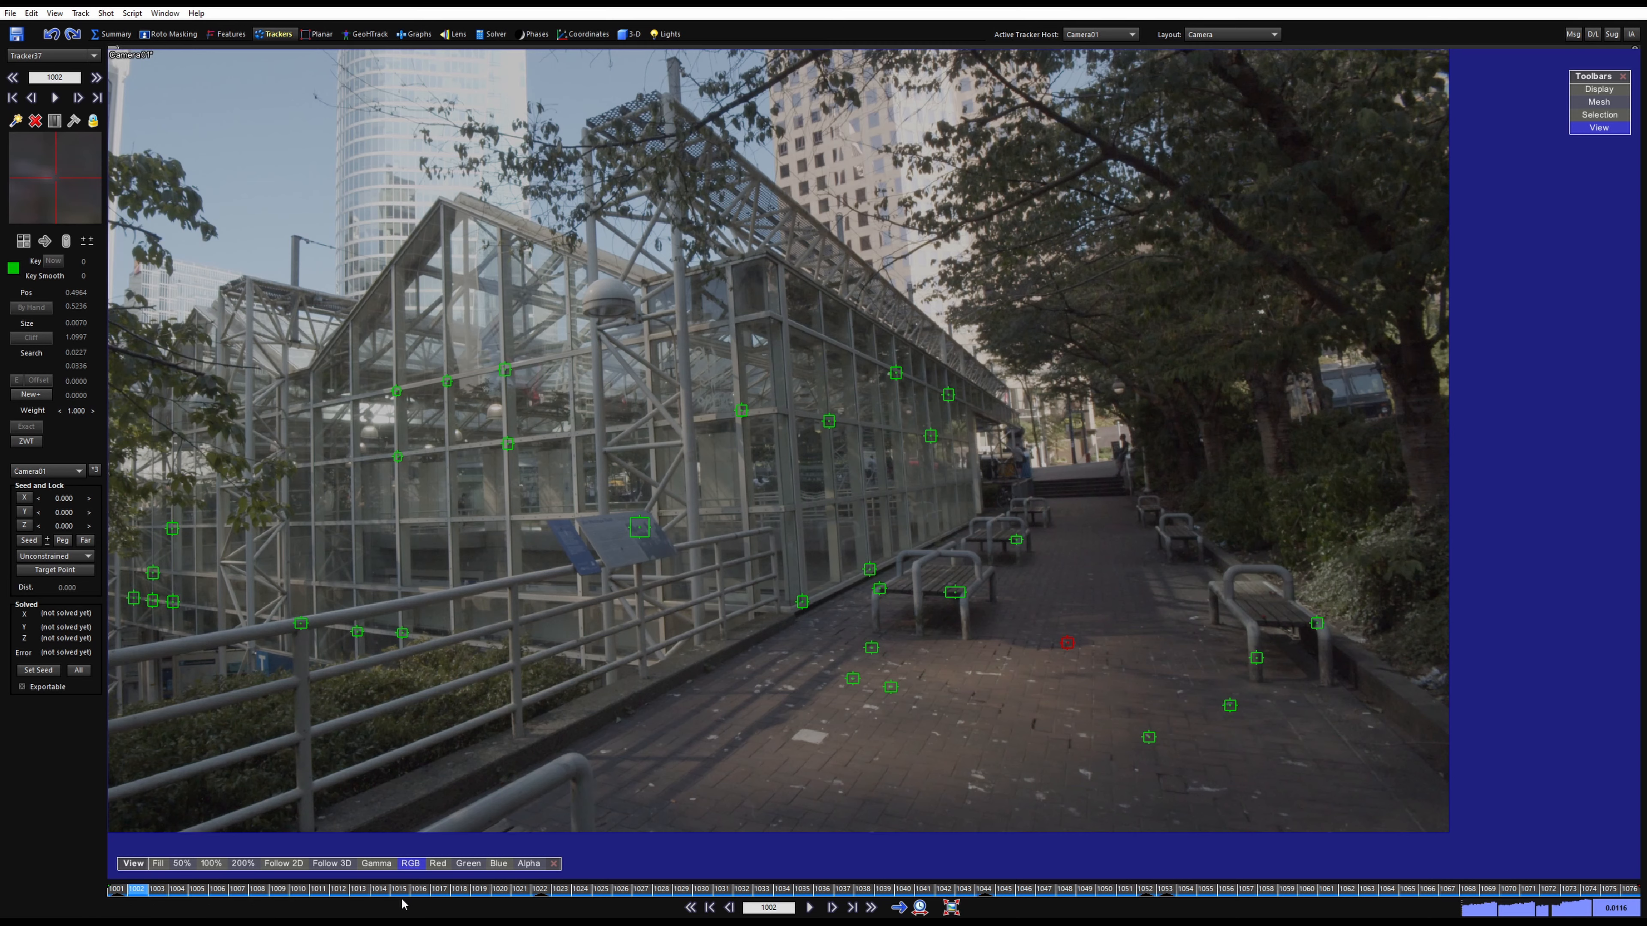
# At frame 1072, add a tracker enclosing the two pale marks farther down the path and track it forward to frame 1076
pyautogui.moveTo(408, 891); pyautogui.dragTo(1548, 837)
pyautogui.scroll(6, 1245, 681)
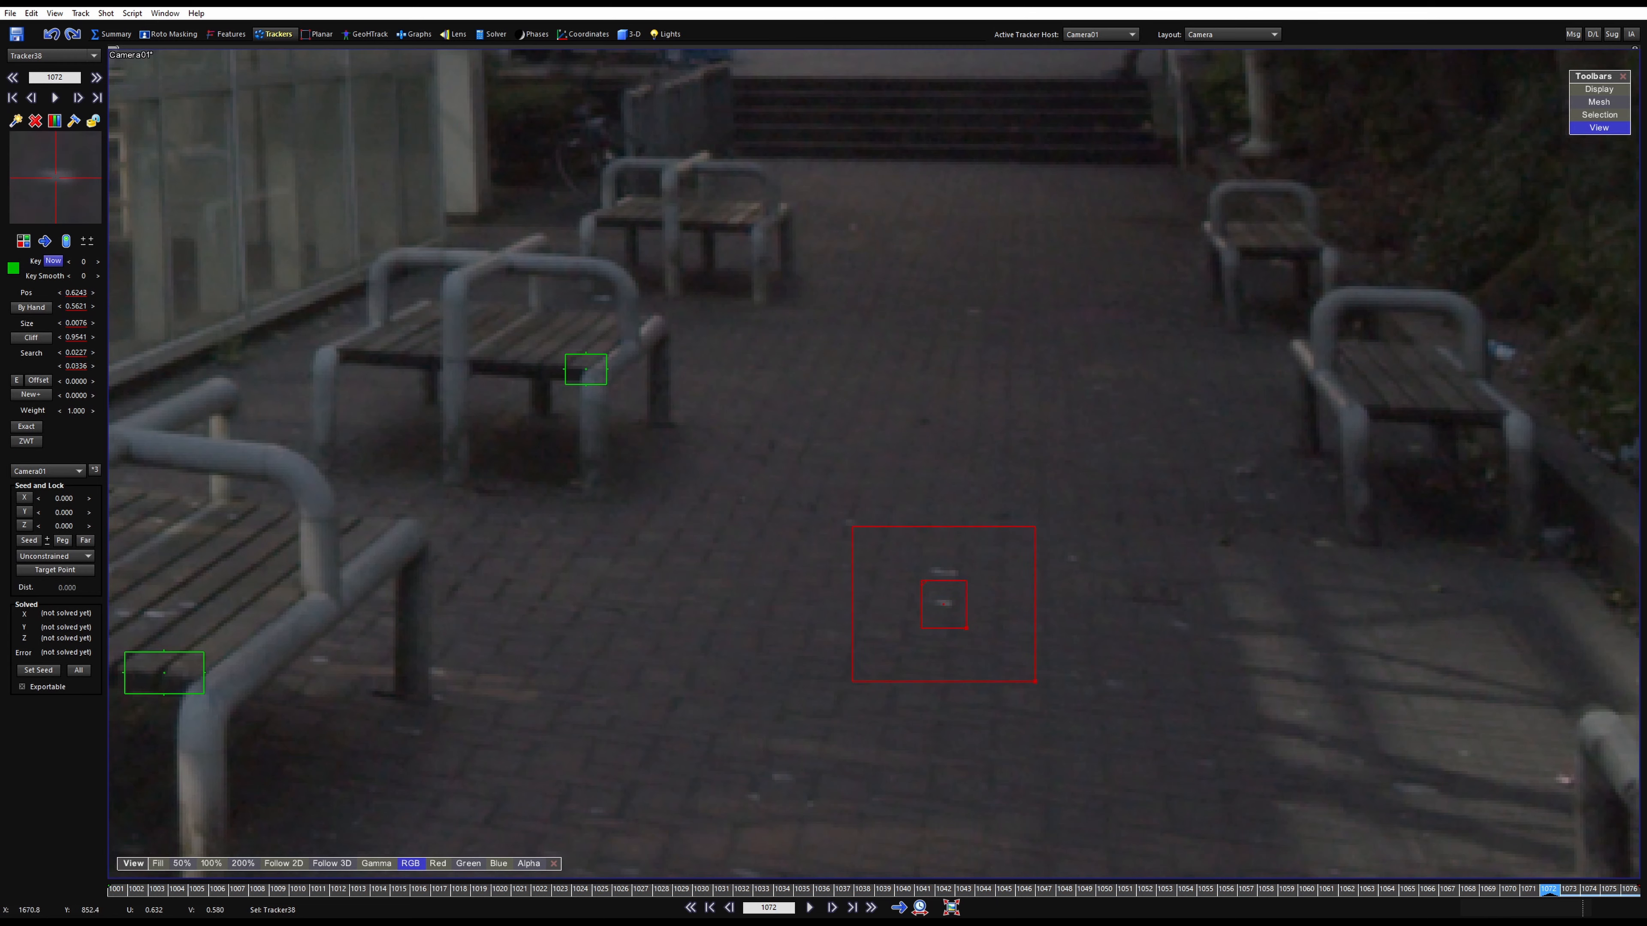
pyautogui.press('5')
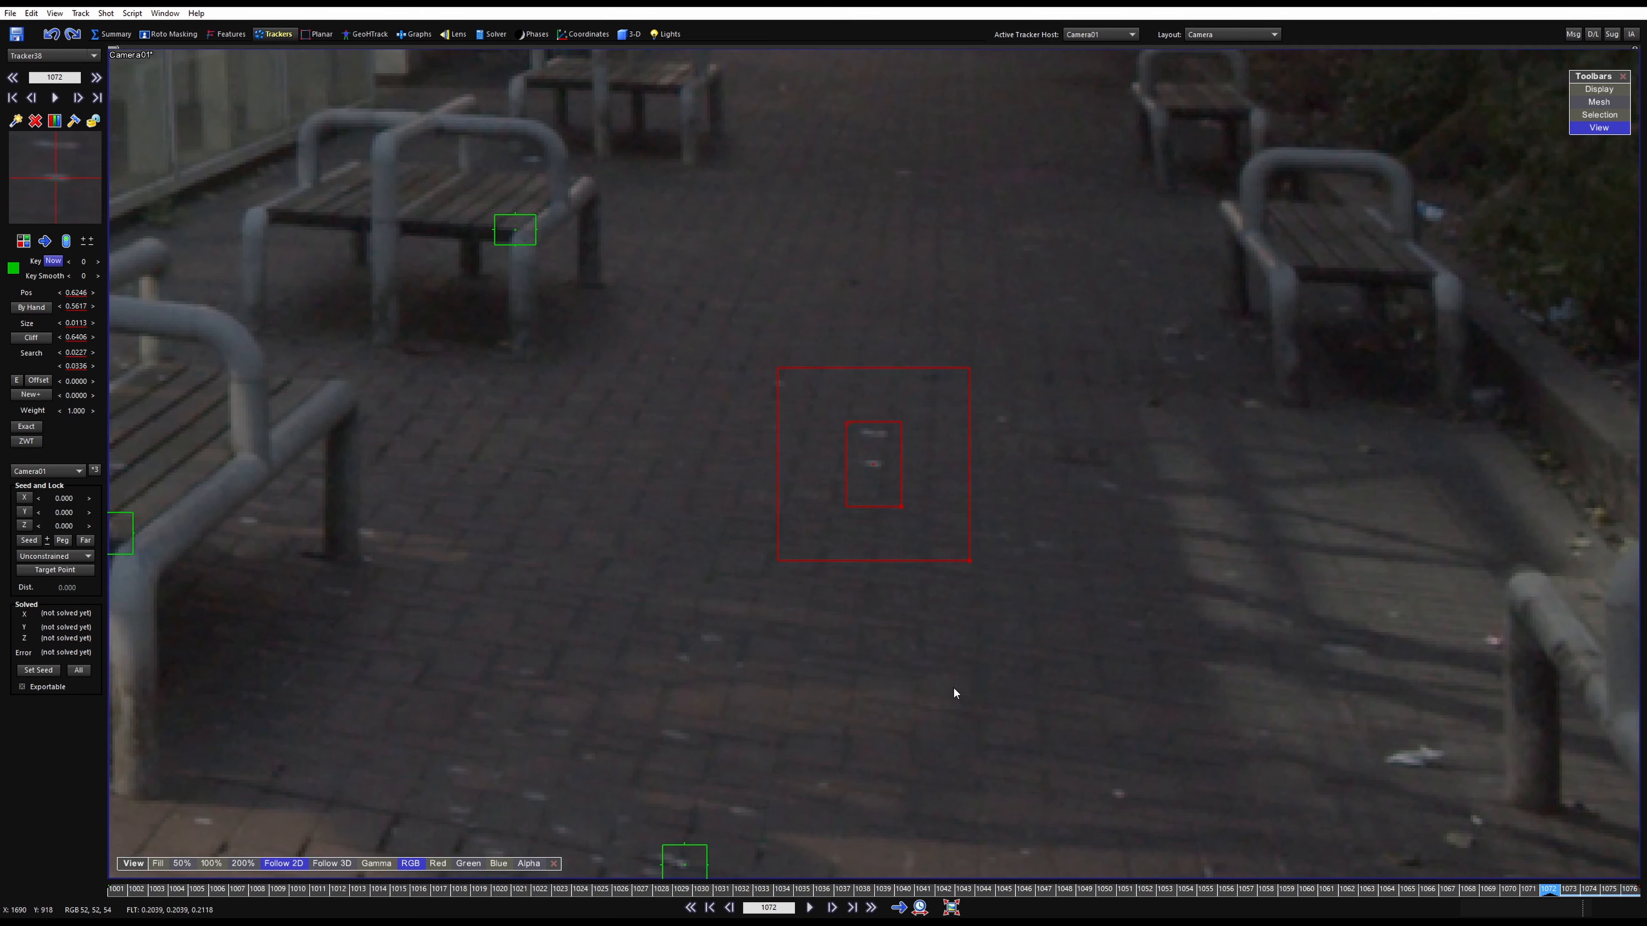
pyautogui.press('space')
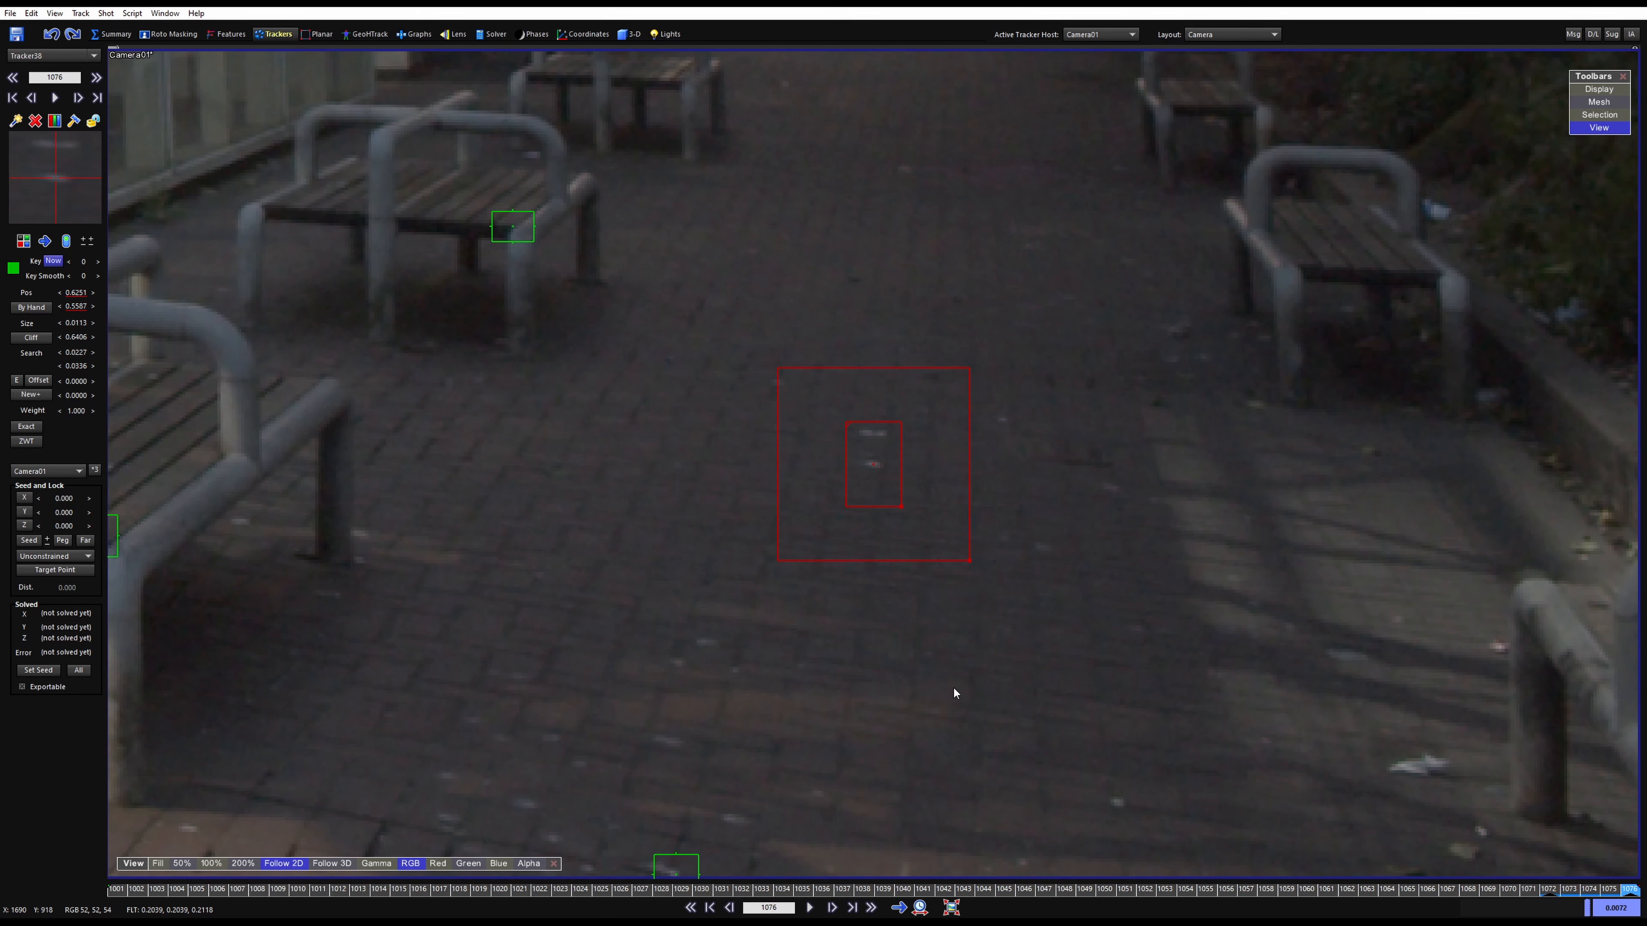
# Reverse the tracking direction, track the two pale path marks backward to frame 1001 and lock their tracker
pyautogui.press(',')
pyautogui.press('b')
pyautogui.press('space')
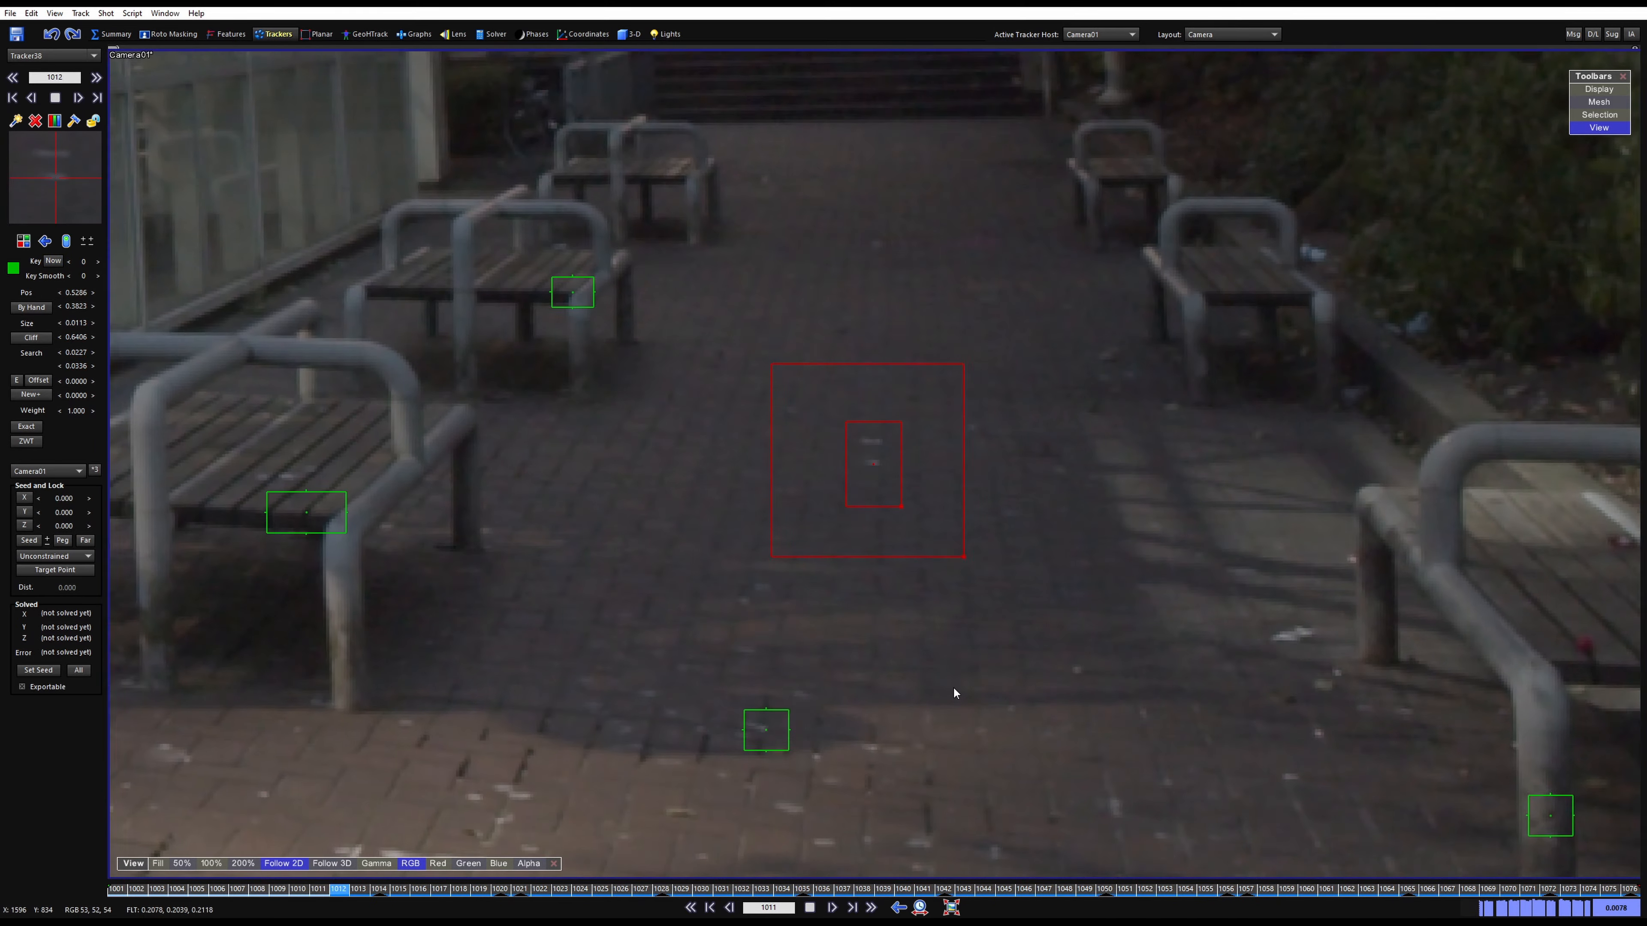
pyautogui.press('l')
# Review the tracker distribution over the path, benches, glass building and railing near frame 1001 for areas lacking trackers
pyautogui.scroll(-4, 836, 742)
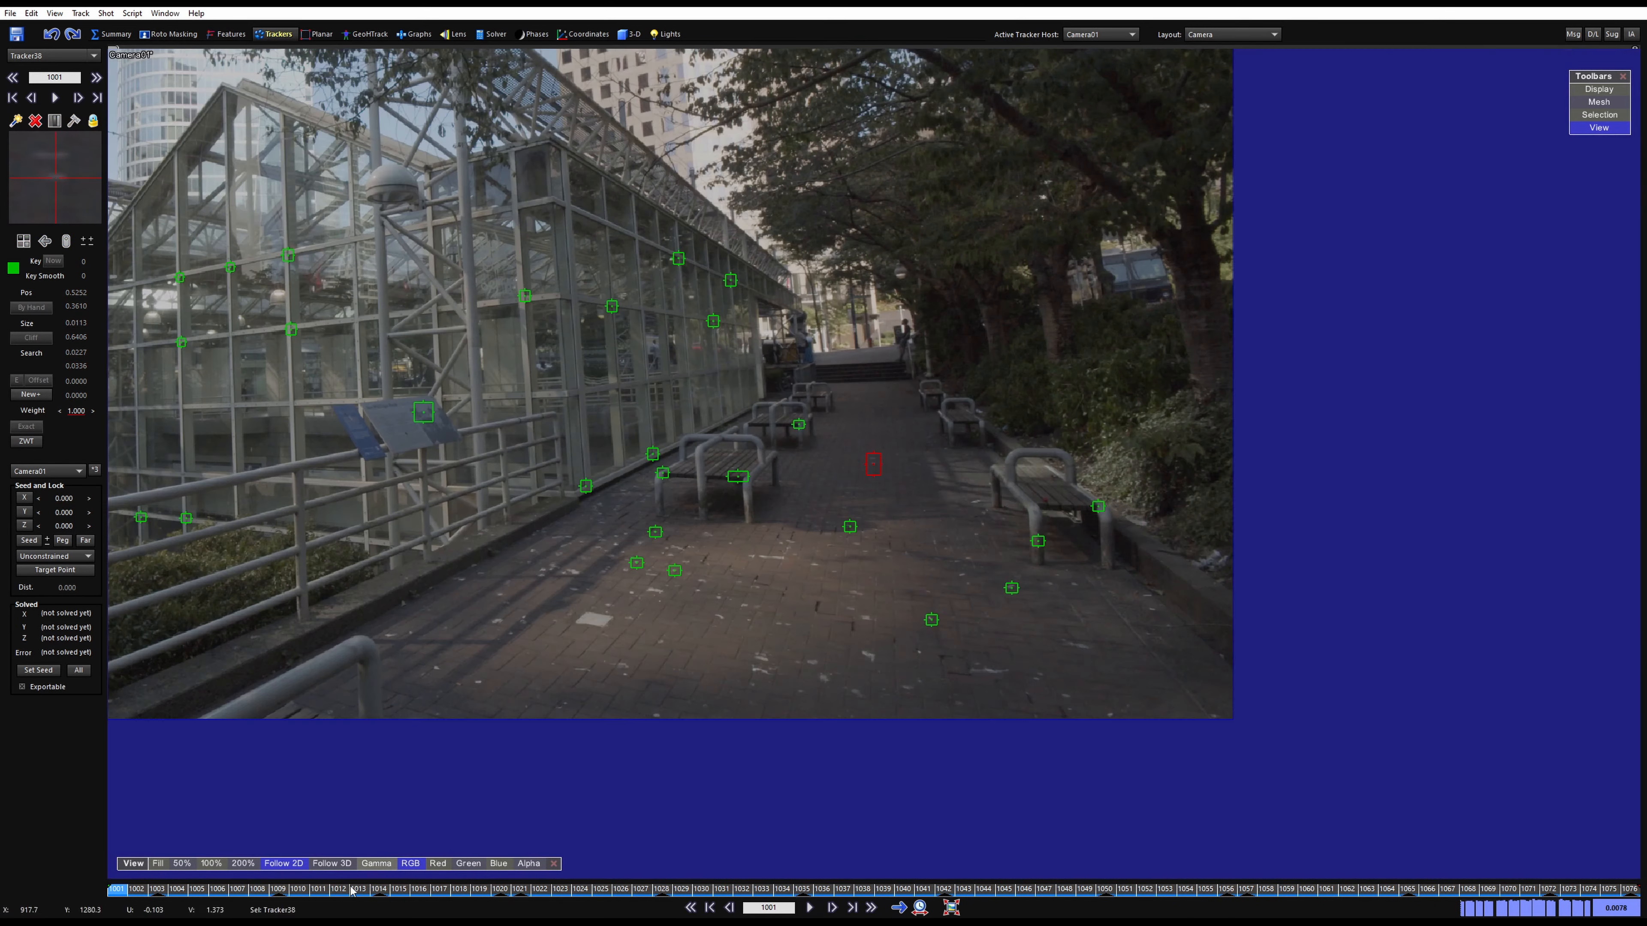
pyautogui.moveTo(351, 891); pyautogui.dragTo(1, 824)
pyautogui.scroll(2, 900, 328)
pyautogui.scroll(-1, 901, 328)
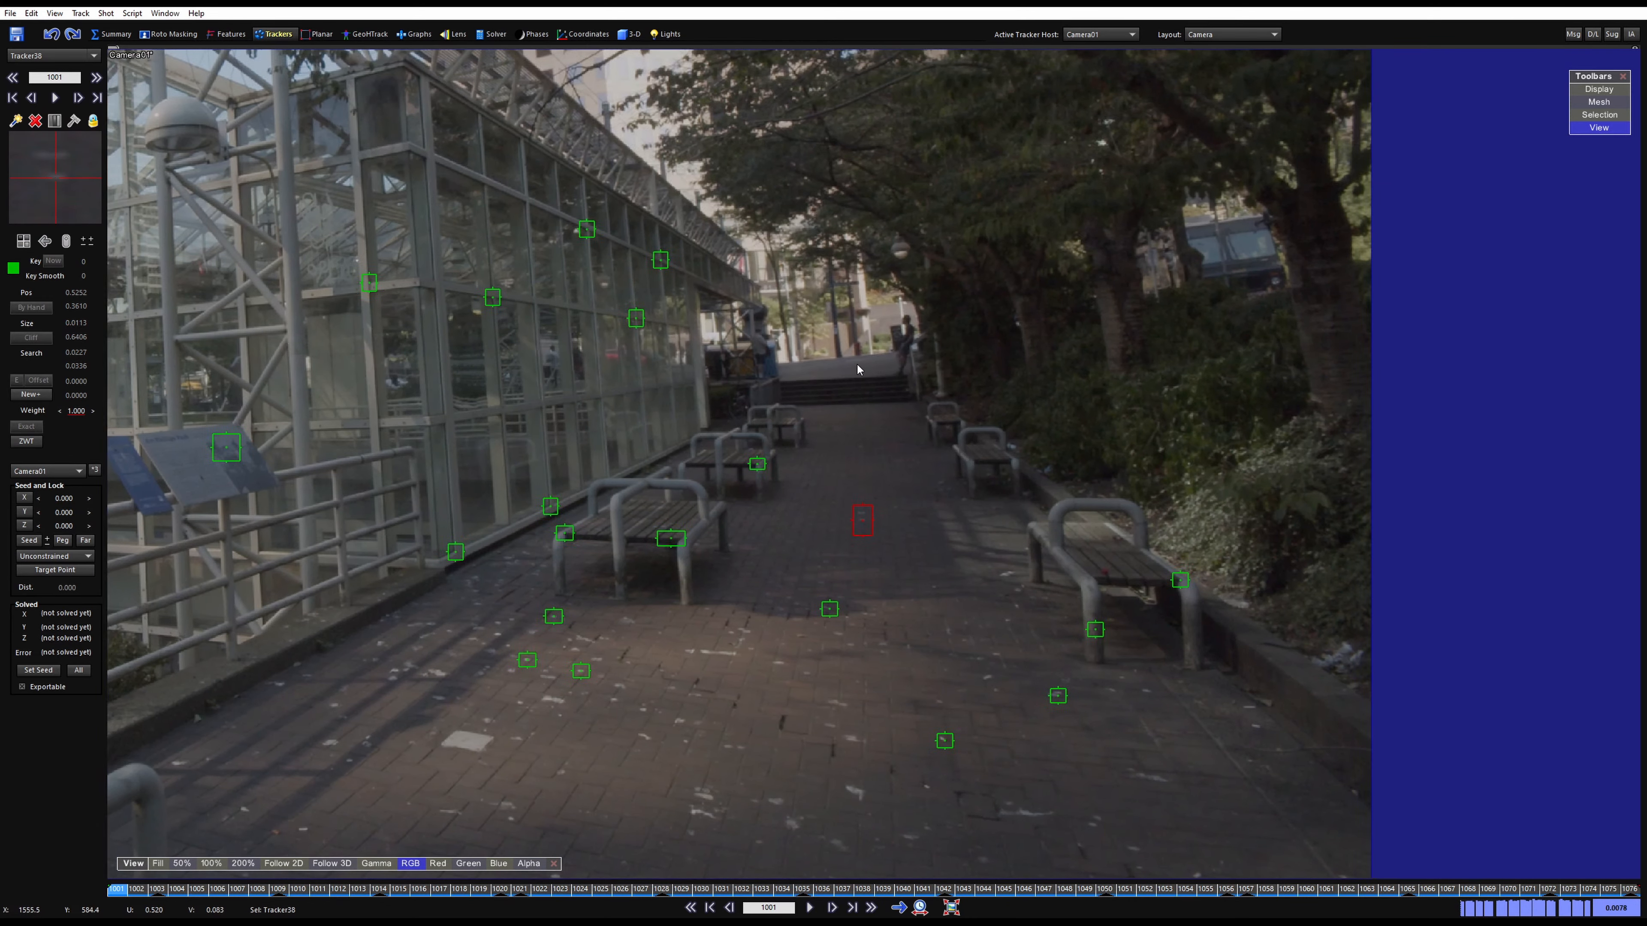
pyautogui.moveTo(813, 401); pyautogui.dragTo(941, 552, button='middle')
pyautogui.scroll(-3, 941, 552)
pyautogui.moveTo(852, 679); pyautogui.dragTo(875, 647, button='middle')
pyautogui.scroll(2, 677, 736)
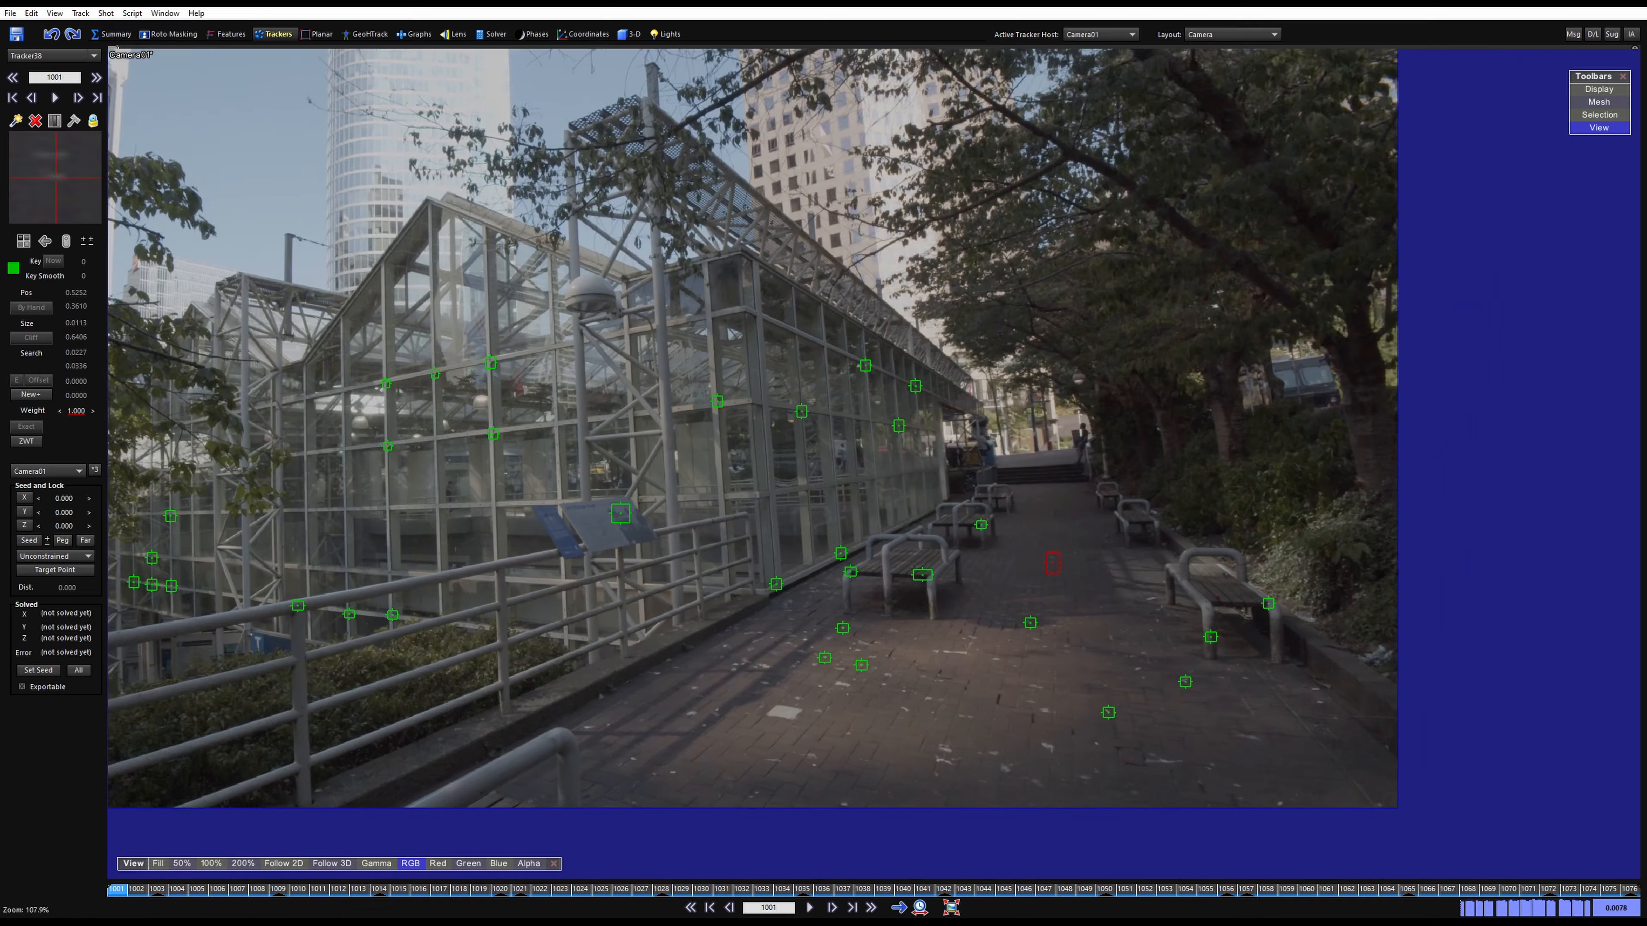
pyautogui.moveTo(470, 769); pyautogui.dragTo(684, 674, button='middle')
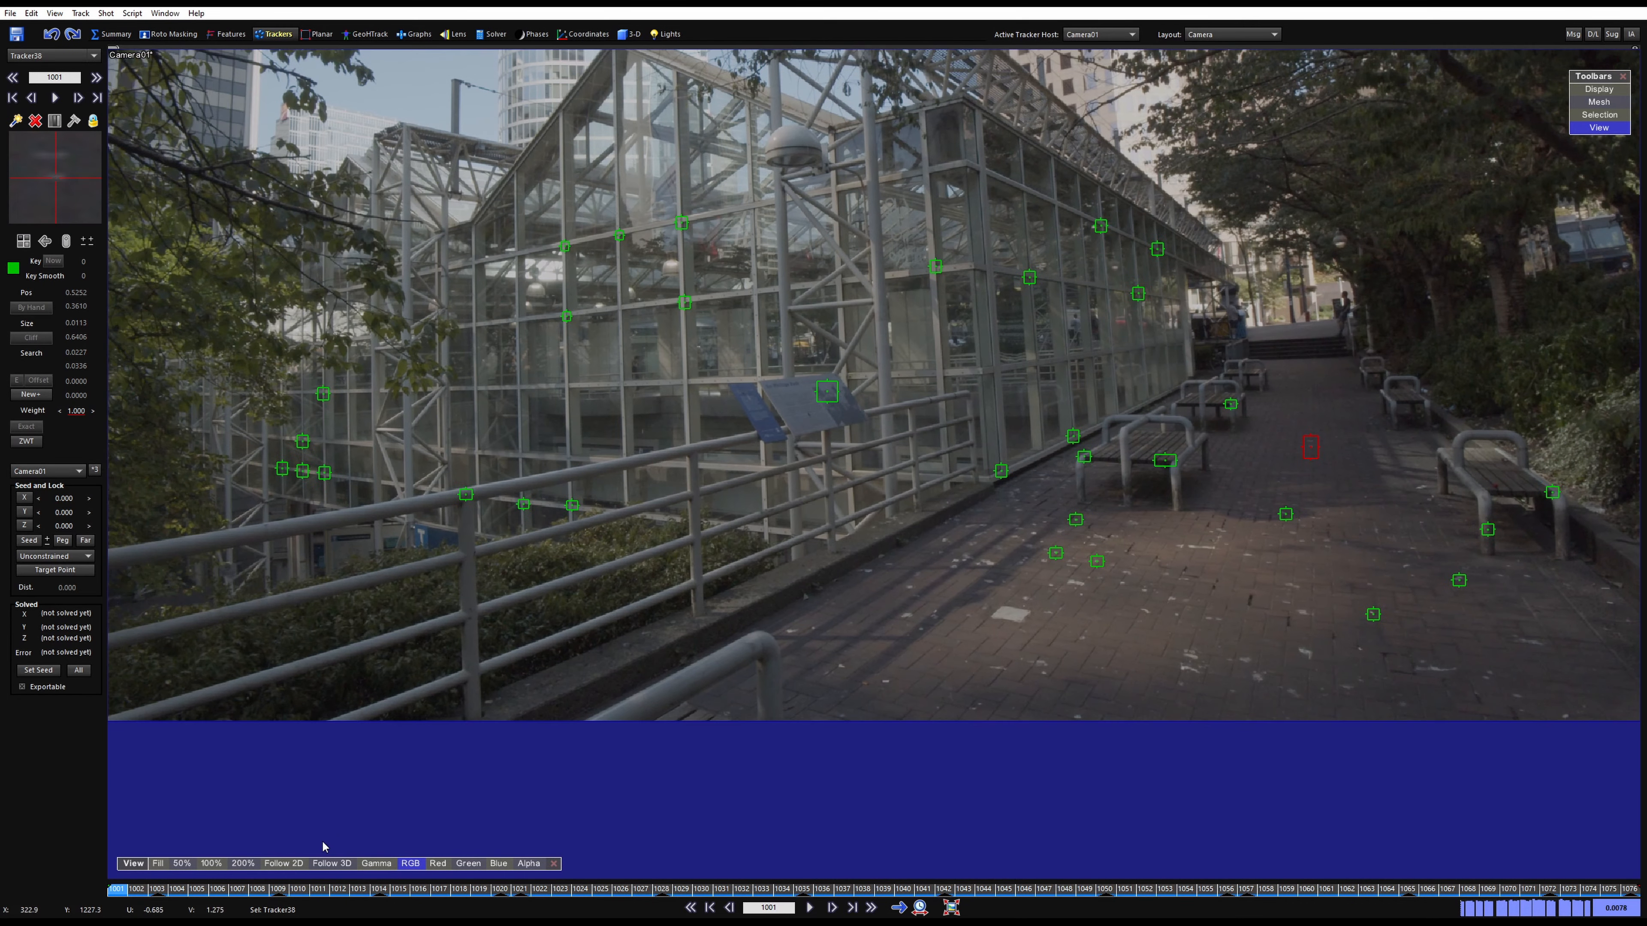
pyautogui.moveTo(259, 889); pyautogui.dragTo(116, 772)
# Add a tracker on the WeWork tower's upper edge at frame 1001, track it to frame 1076, lock it and return to frame 1001
pyautogui.moveTo(924, 498); pyautogui.dragTo(1073, 666, button='middle')
pyautogui.moveTo(825, 365); pyautogui.dragTo(869, 495, button='middle')
pyautogui.scroll(3, 587, 316)
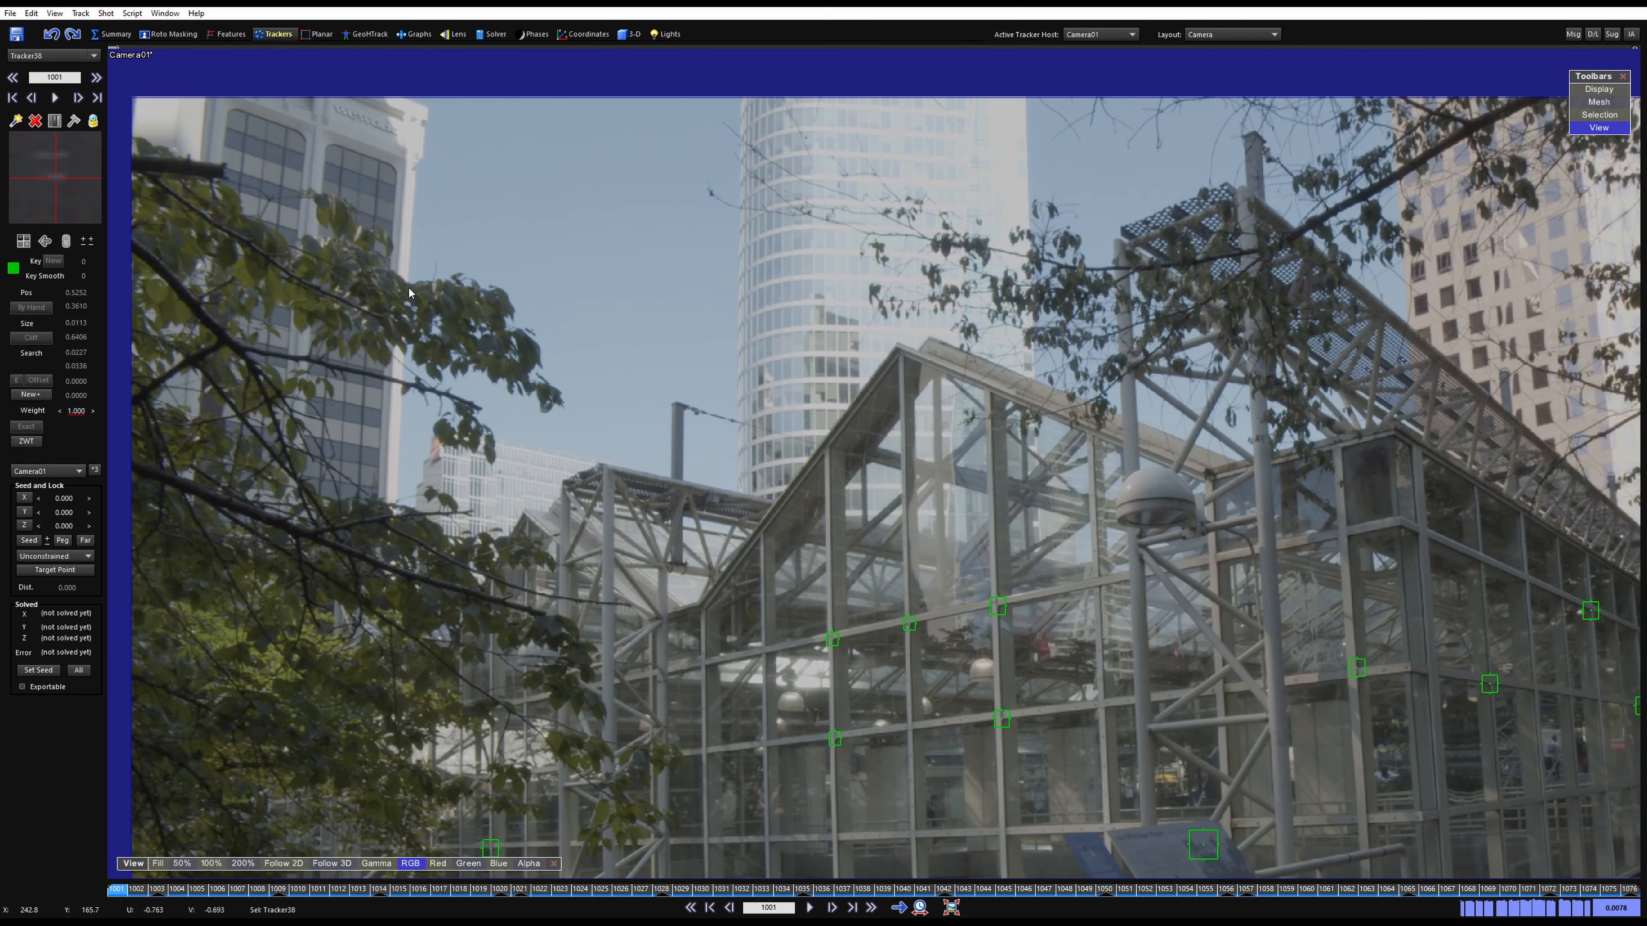
pyautogui.moveTo(380, 165); pyautogui.dragTo(641, 322, button='middle')
pyautogui.scroll(1, 641, 322)
pyautogui.moveTo(590, 408); pyautogui.dragTo(692, 446, button='middle')
pyautogui.scroll(2, 681, 344)
pyautogui.scroll(2, 762, 357)
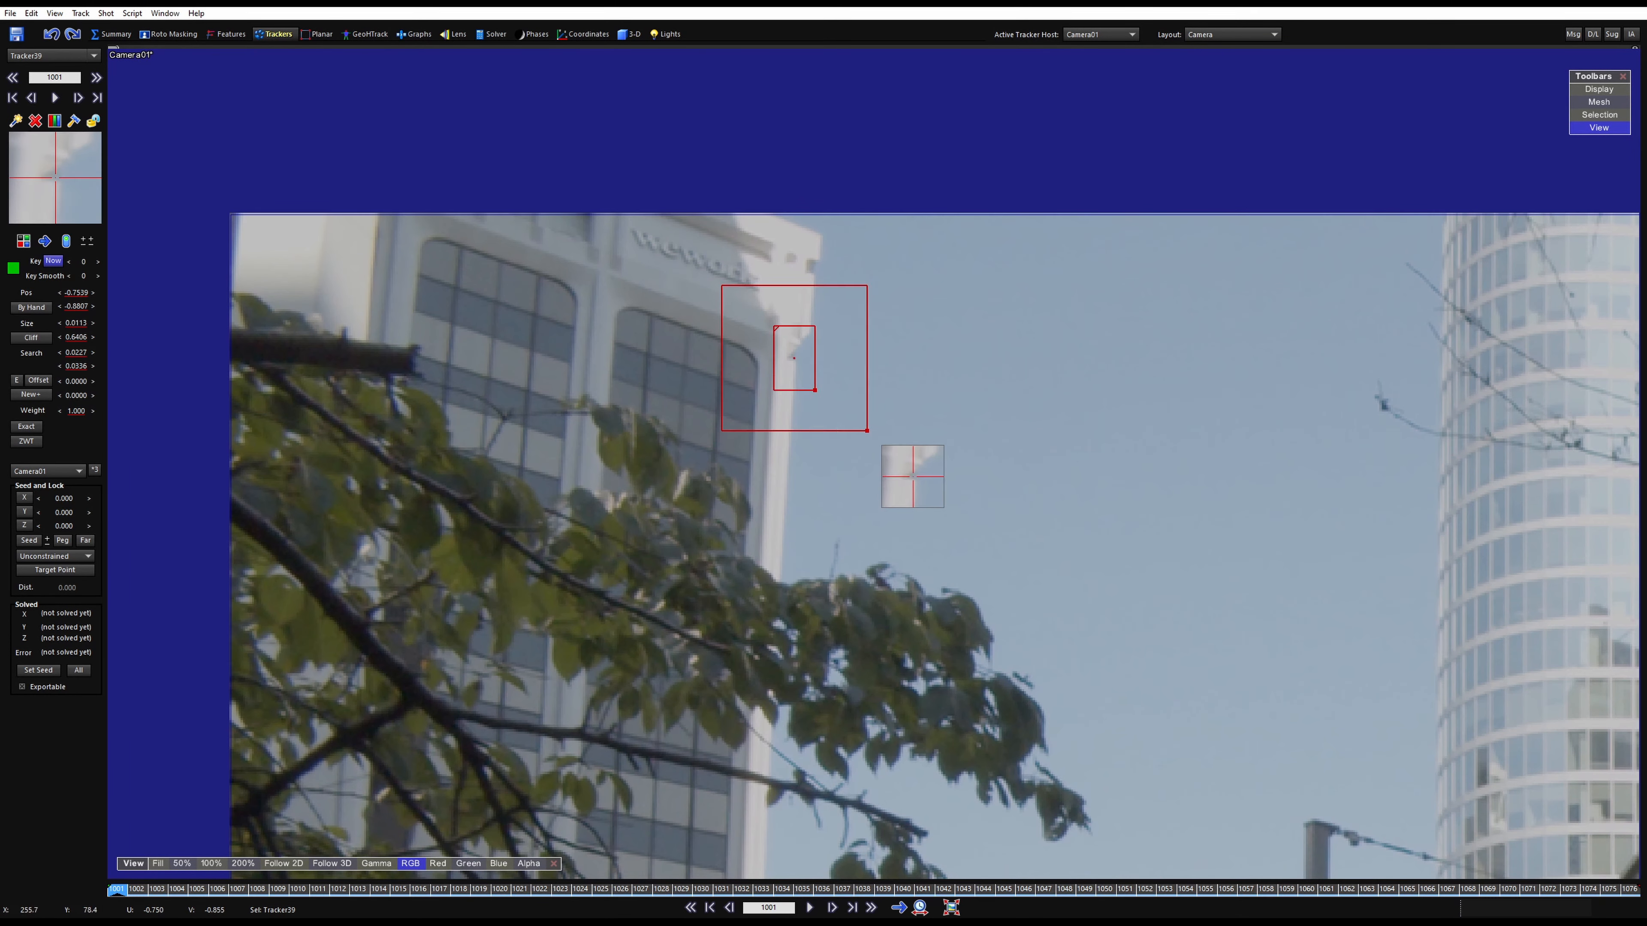
pyautogui.press('5')
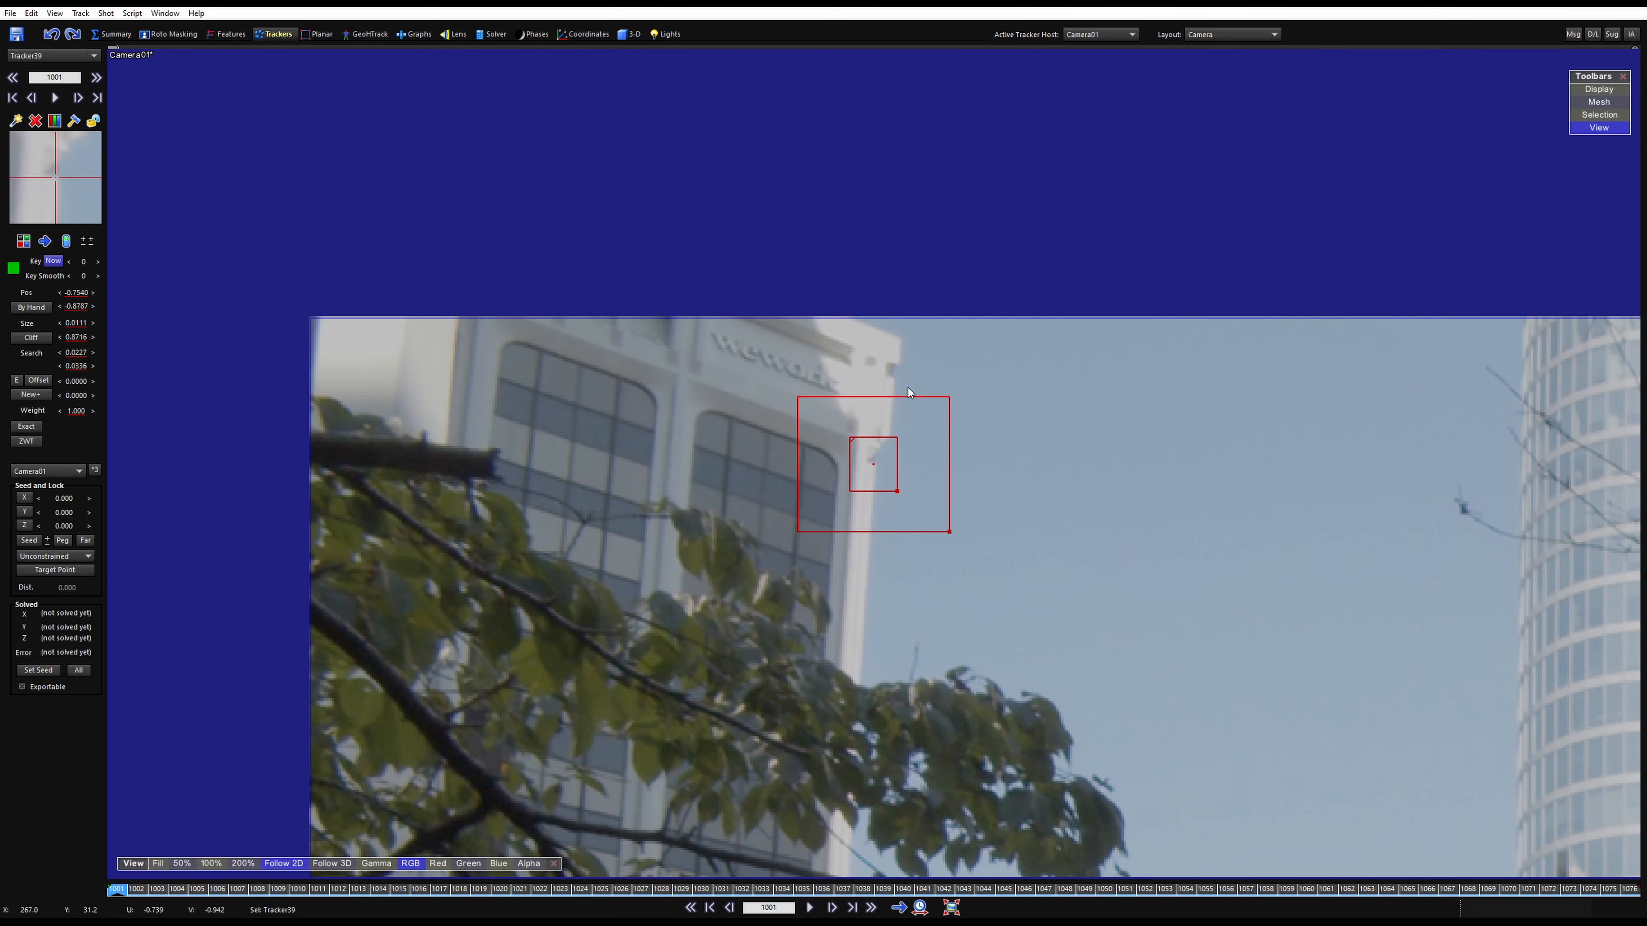
pyautogui.press('space')
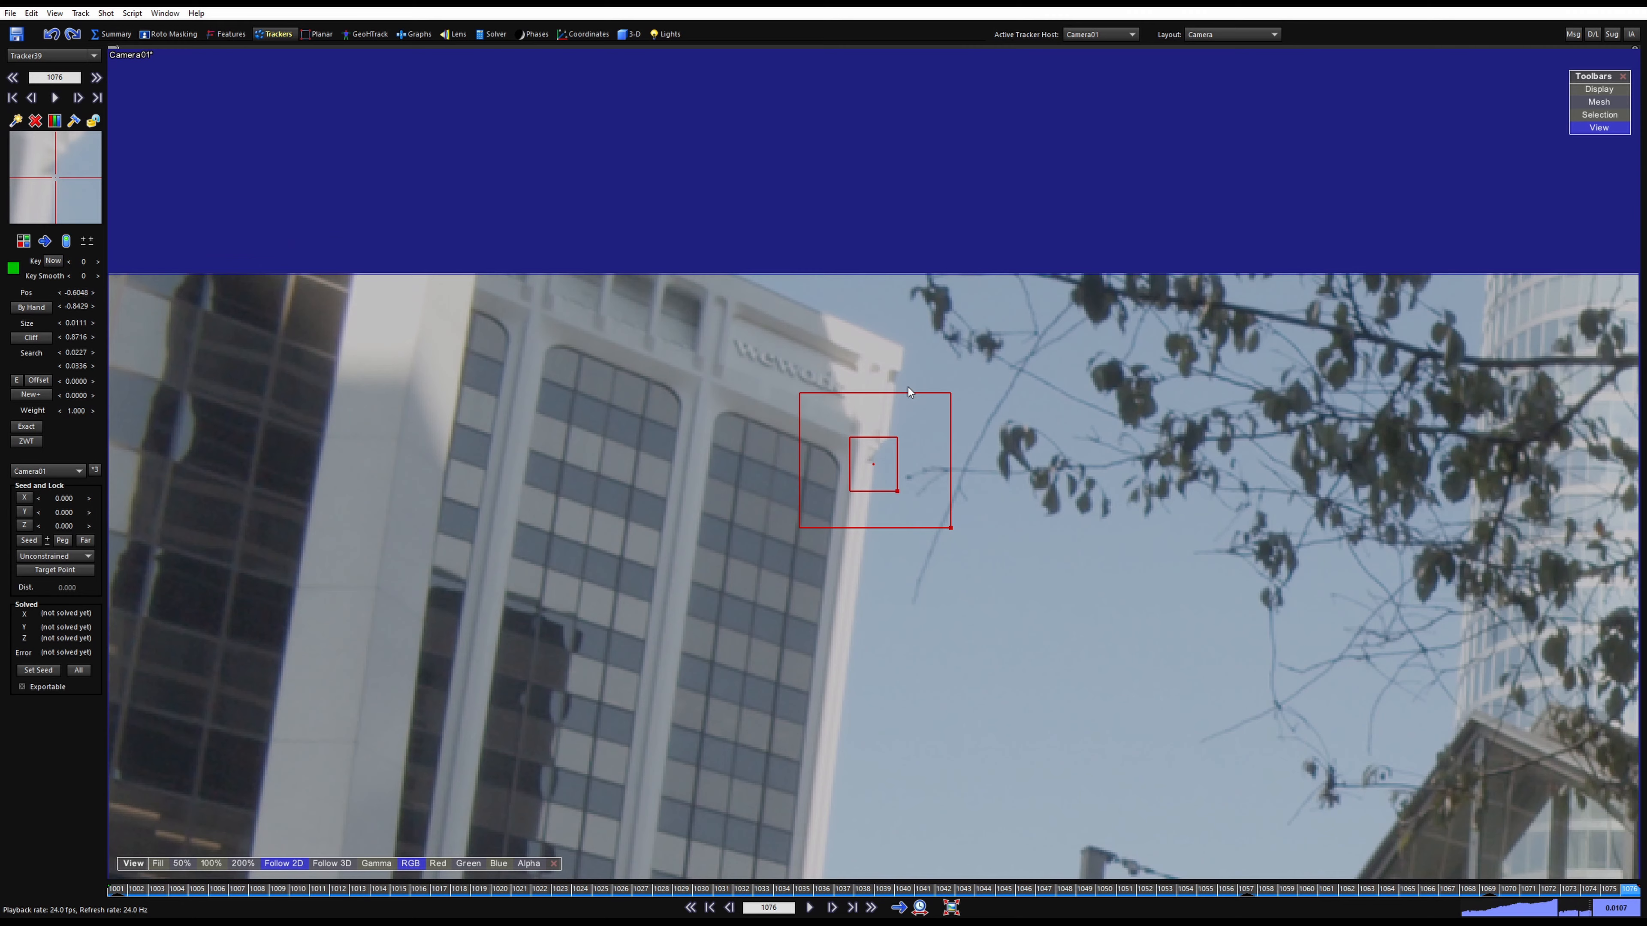
pyautogui.moveTo(1558, 889); pyautogui.dragTo(1, 777)
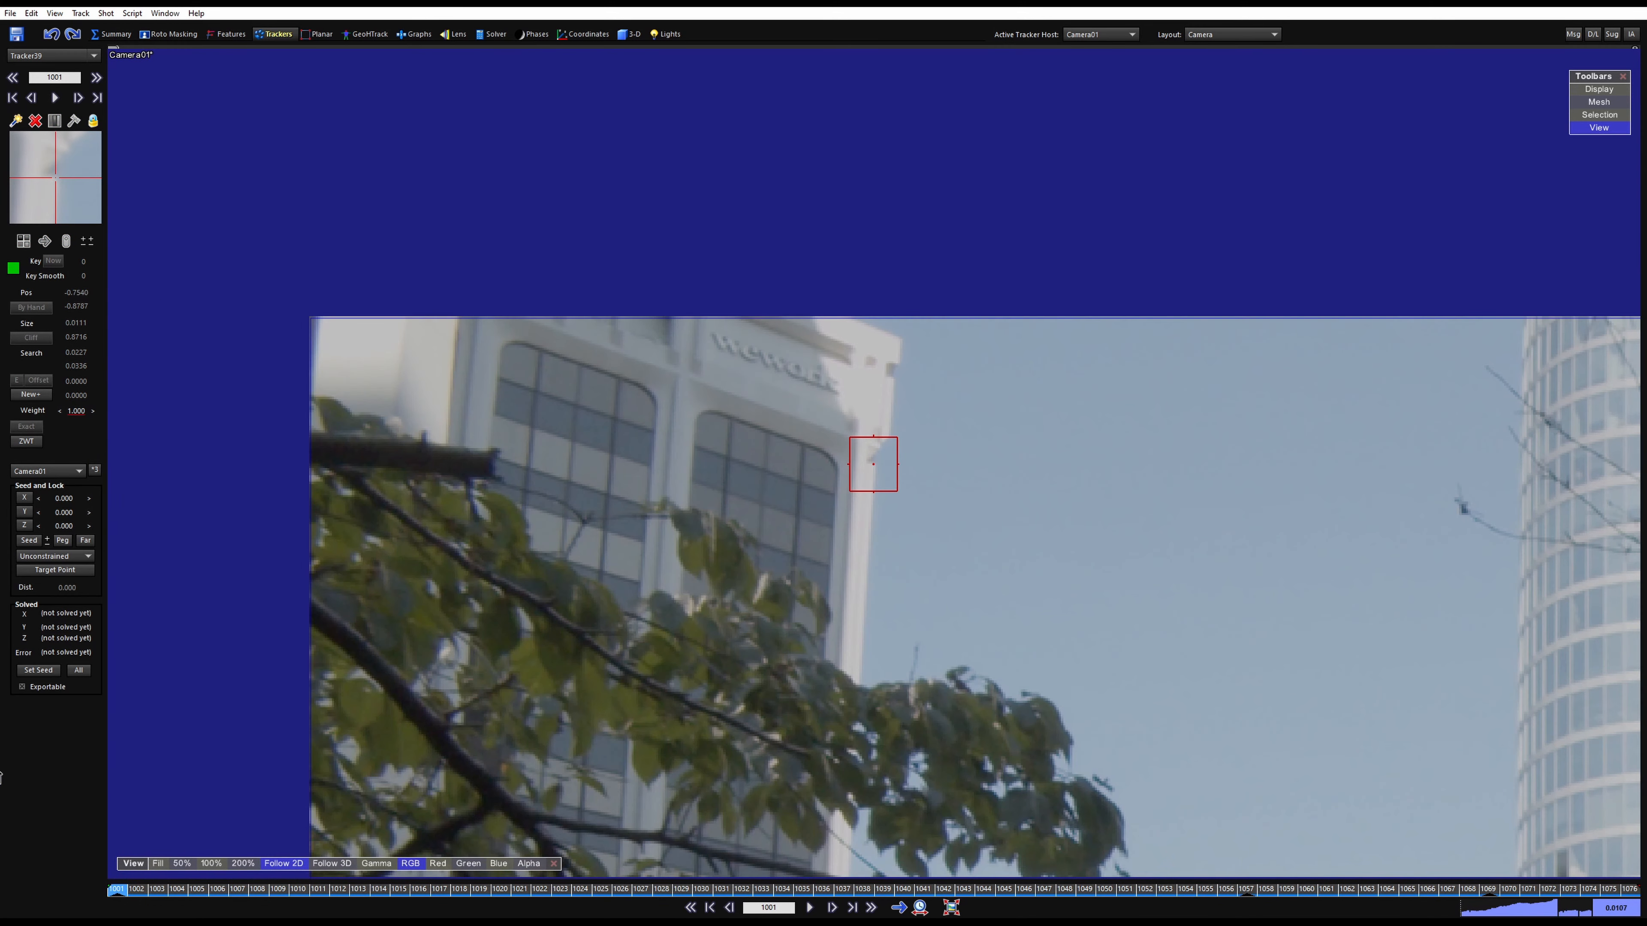
# Add a tracker near the WeWork tower's top corner at frame 1001, track it to frame 1076, lock it and return to frame 1001
pyautogui.click(889, 379)
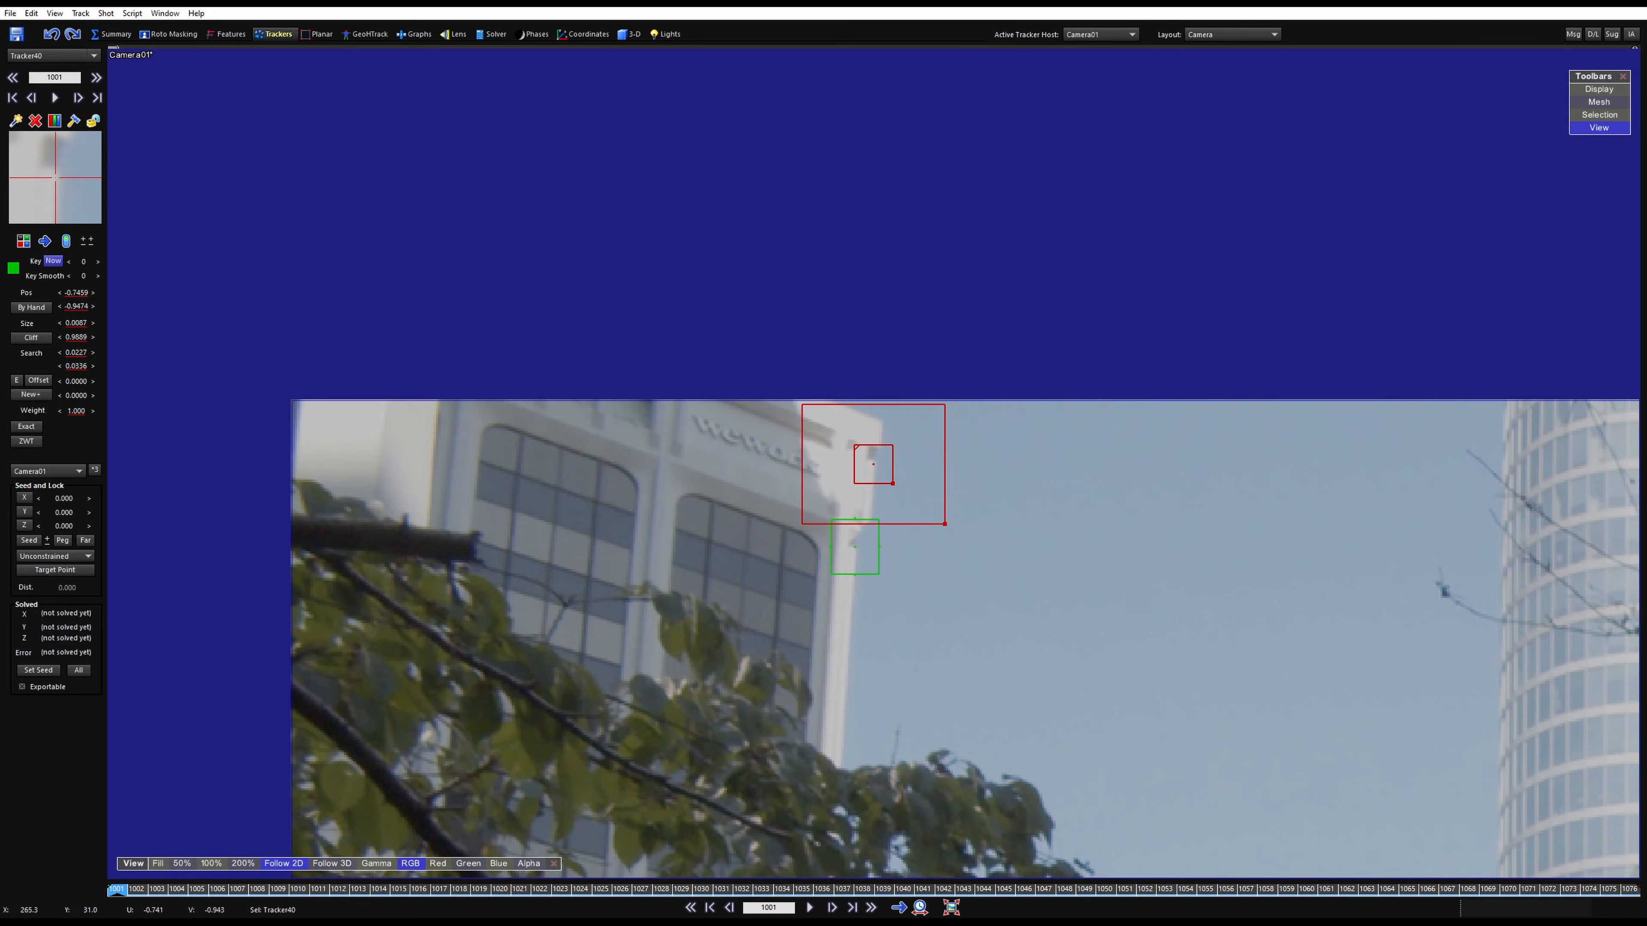
pyautogui.press('space')
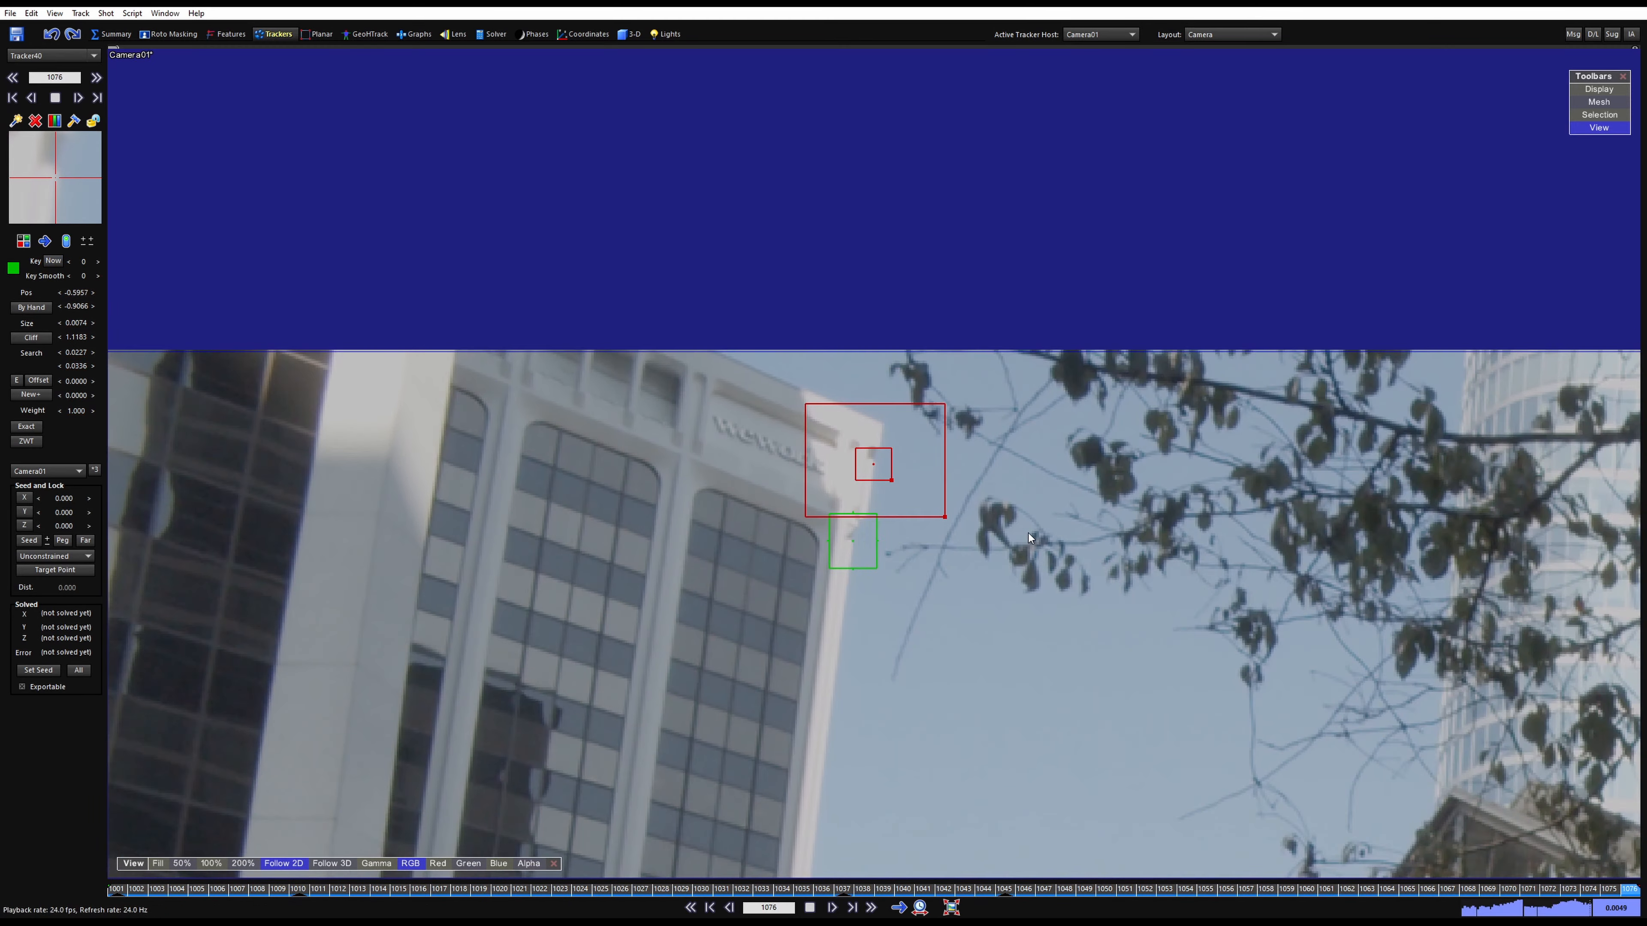
pyautogui.press('a')
pyautogui.hotkey('shift', 'a')
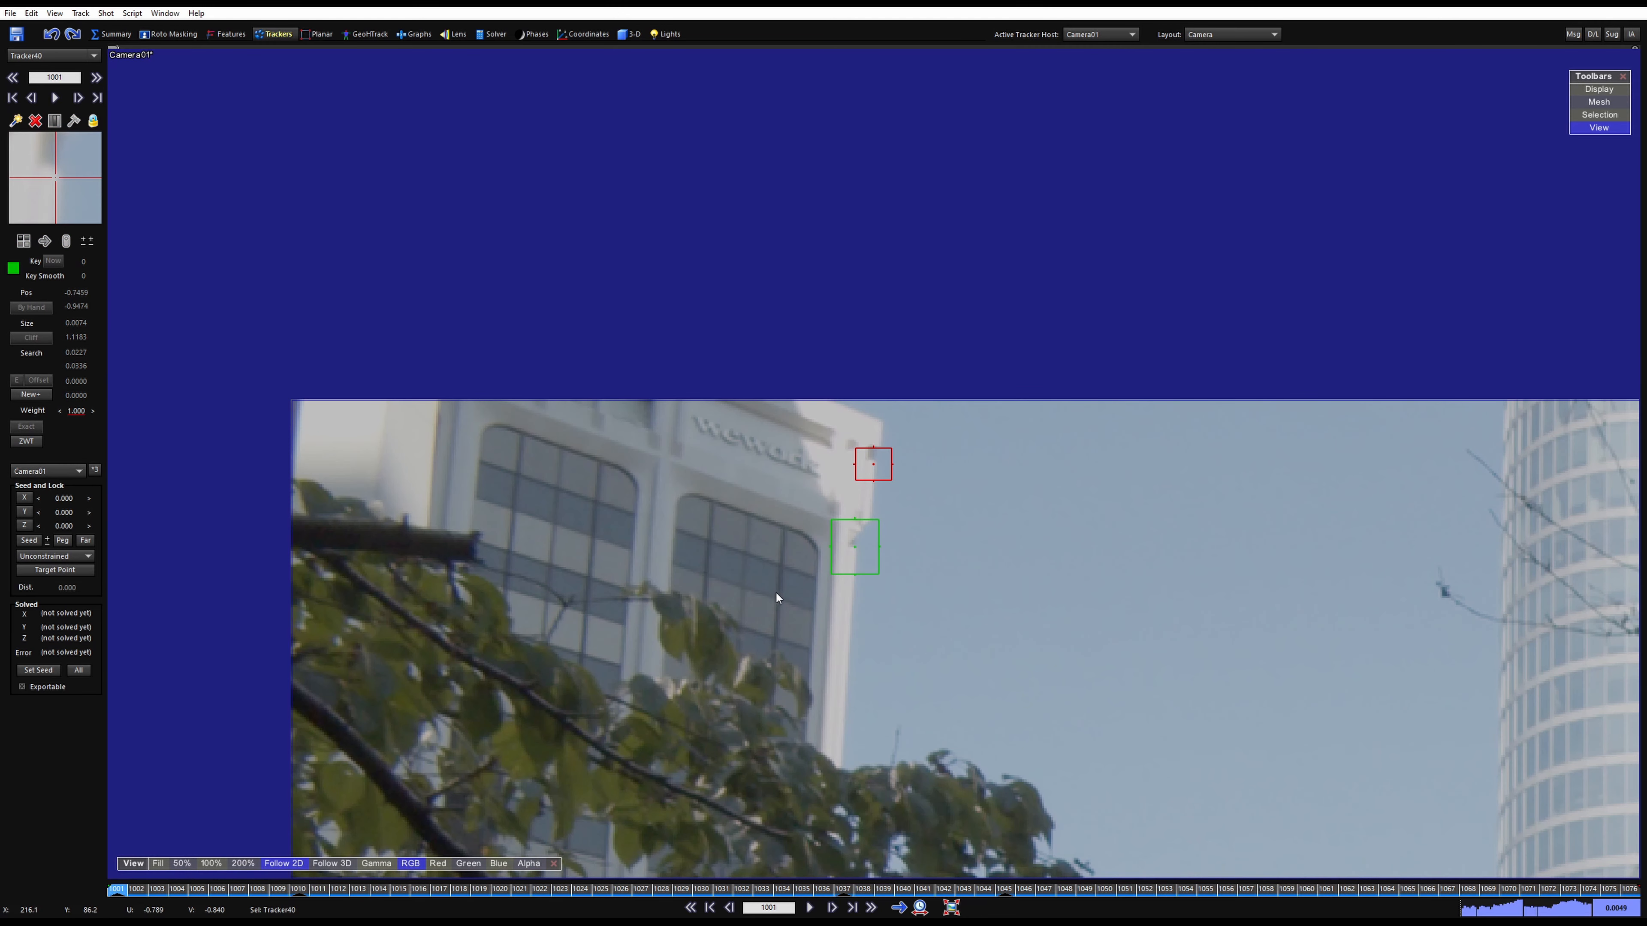
# Add a tracker on a window grid crossing below the WeWork sign, track it to frame 1076, lock it and return to frame 1001
pyautogui.click(784, 561)
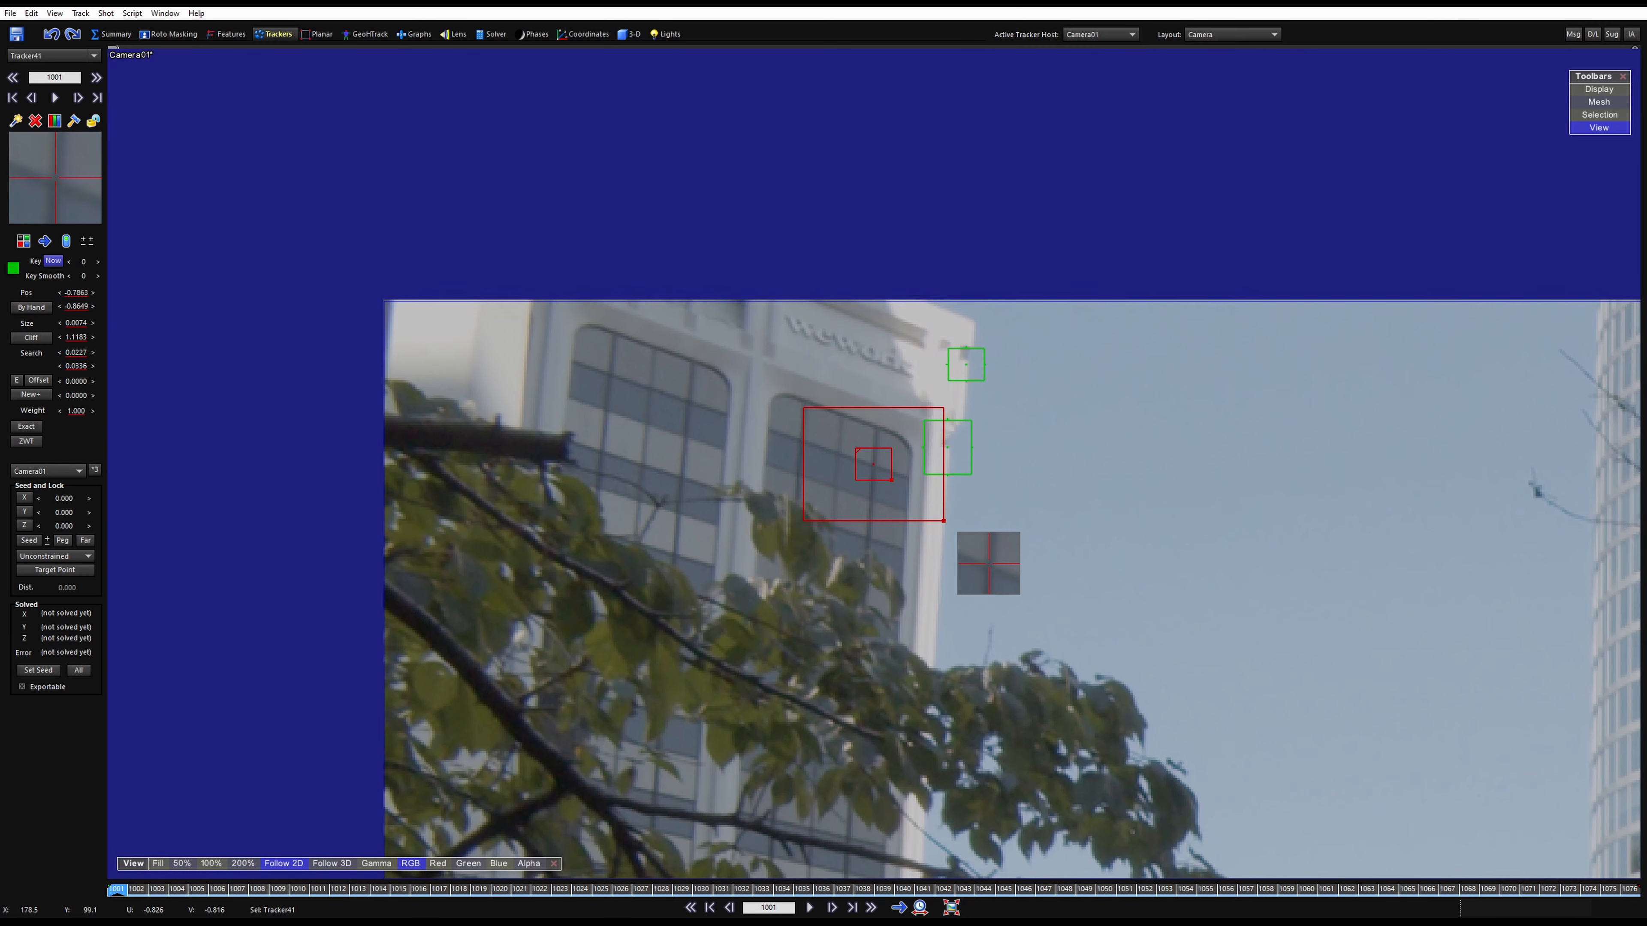
pyautogui.press('space')
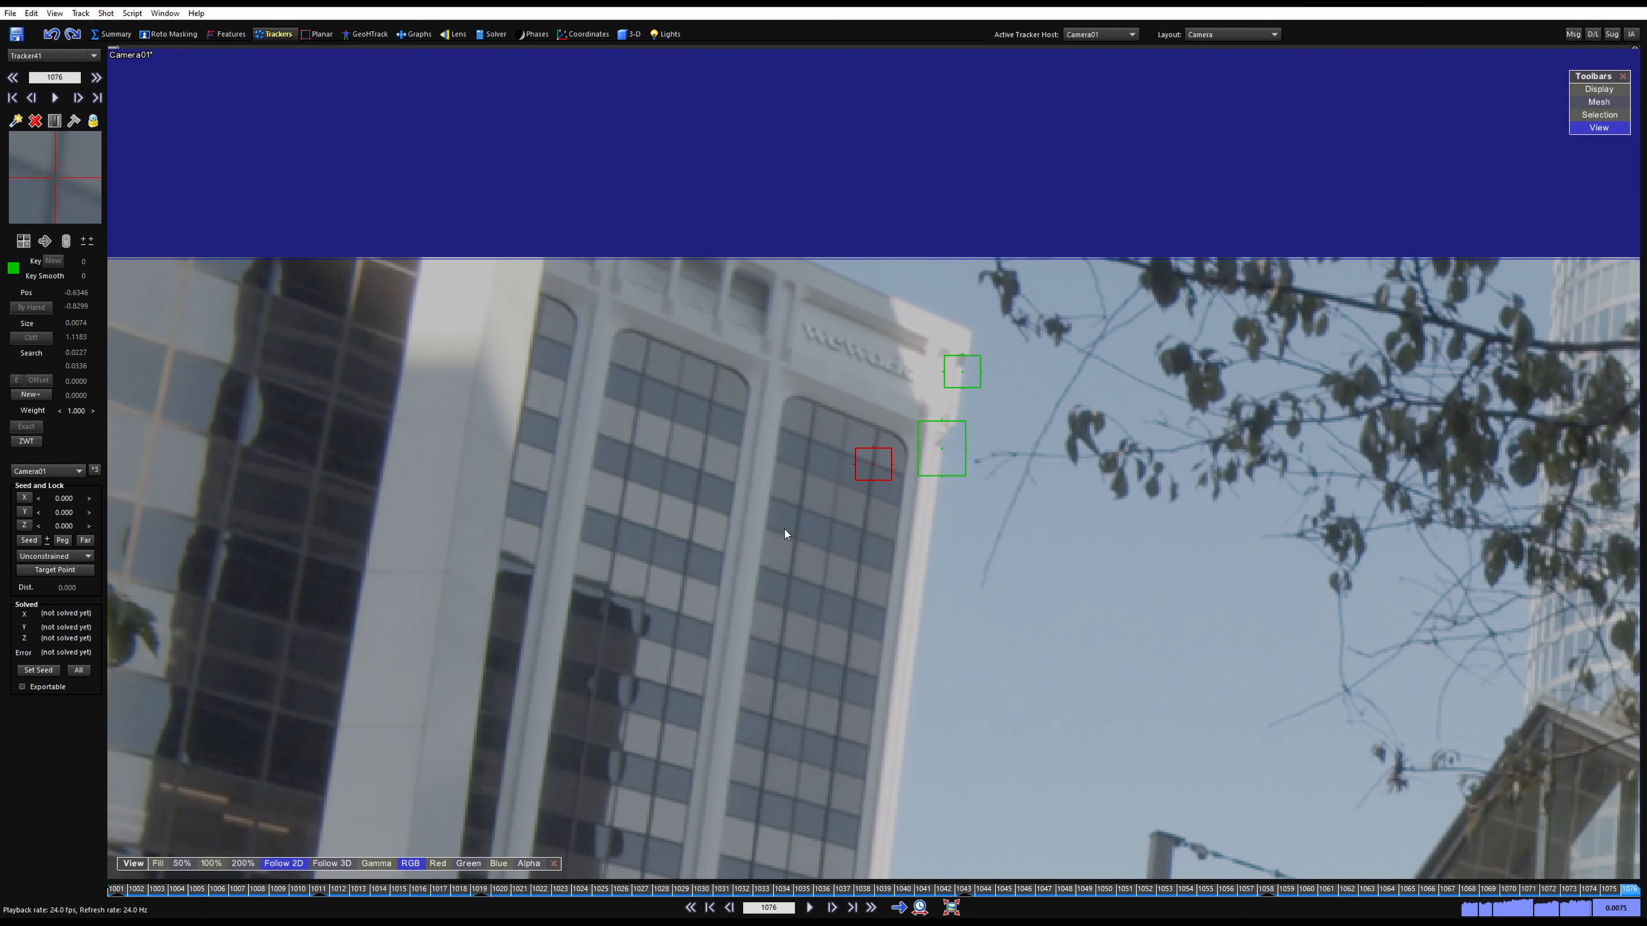
pyautogui.moveTo(1621, 891); pyautogui.dragTo(117, 891)
# At frame 1001, add a tracker on a window crossing low on the WeWork tower and start tracking it forward
pyautogui.press('5')
pyautogui.scroll(-4, 882, 543)
pyautogui.moveTo(866, 666); pyautogui.dragTo(856, 523, button='middle')
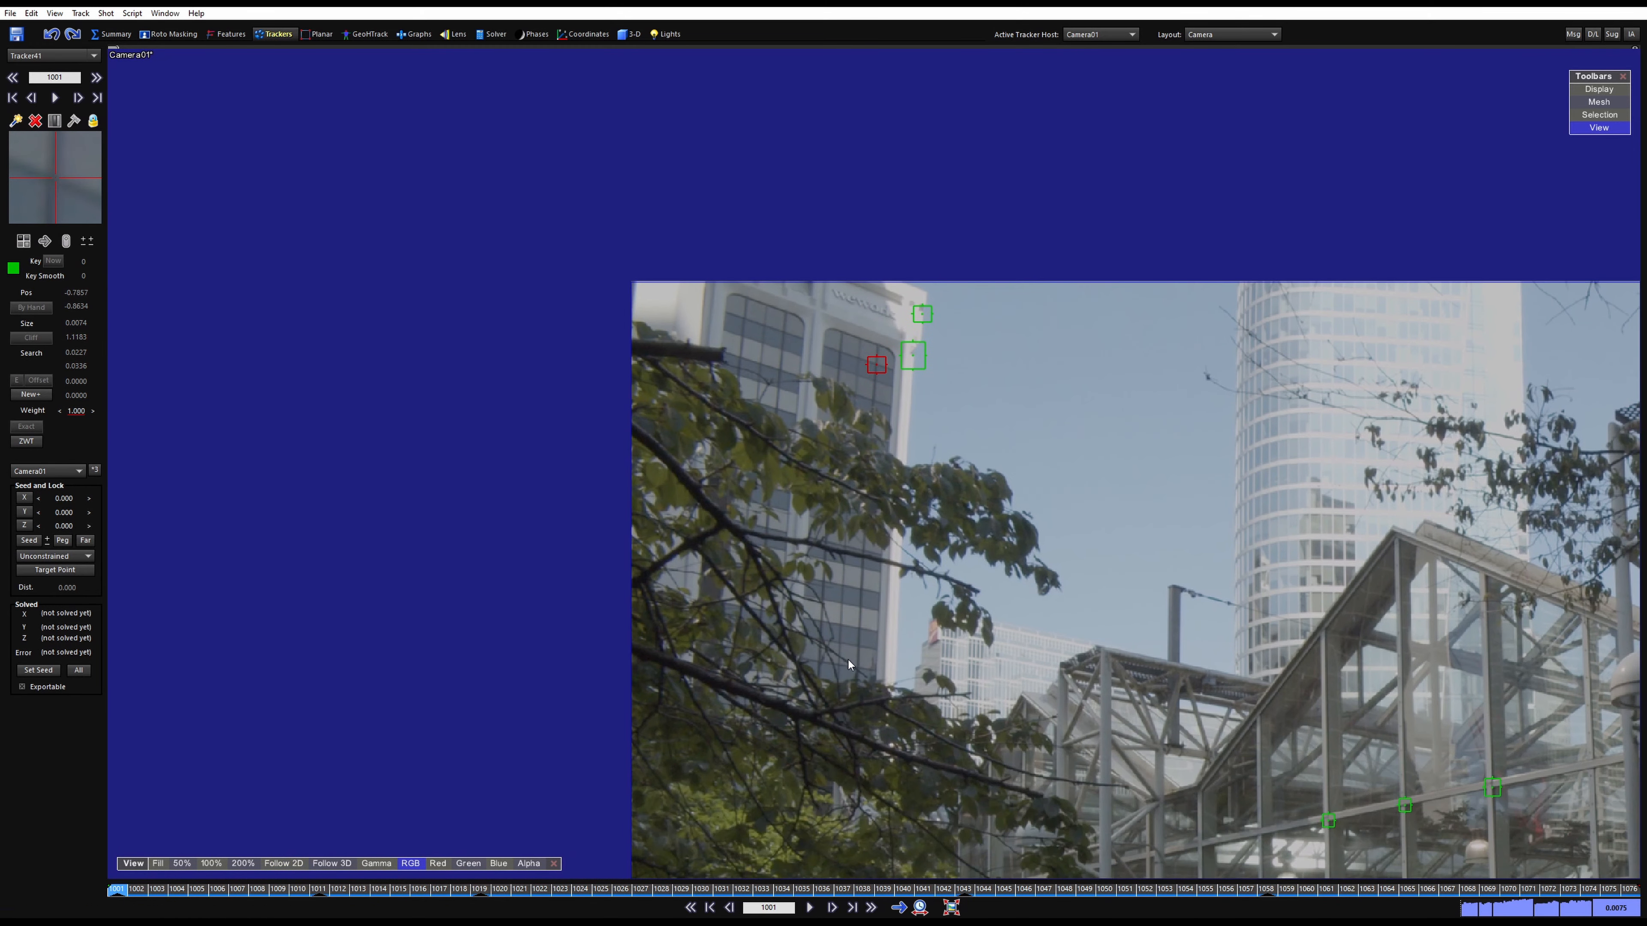
pyautogui.scroll(4, 848, 658)
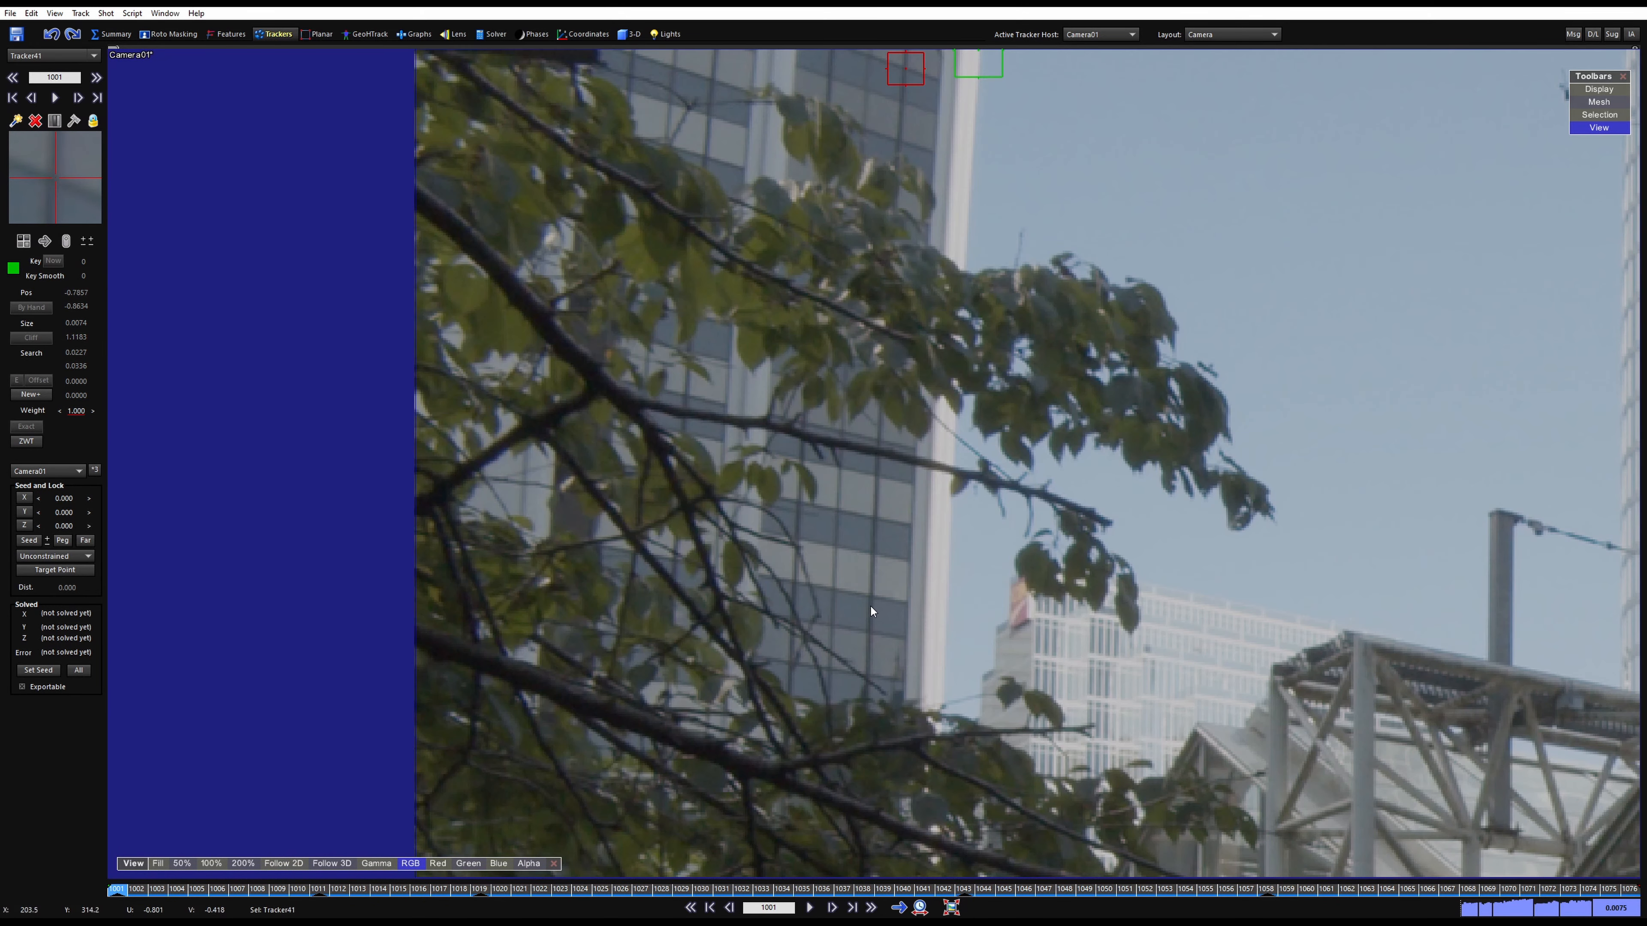
pyautogui.scroll(2, 870, 610)
pyautogui.click(868, 639)
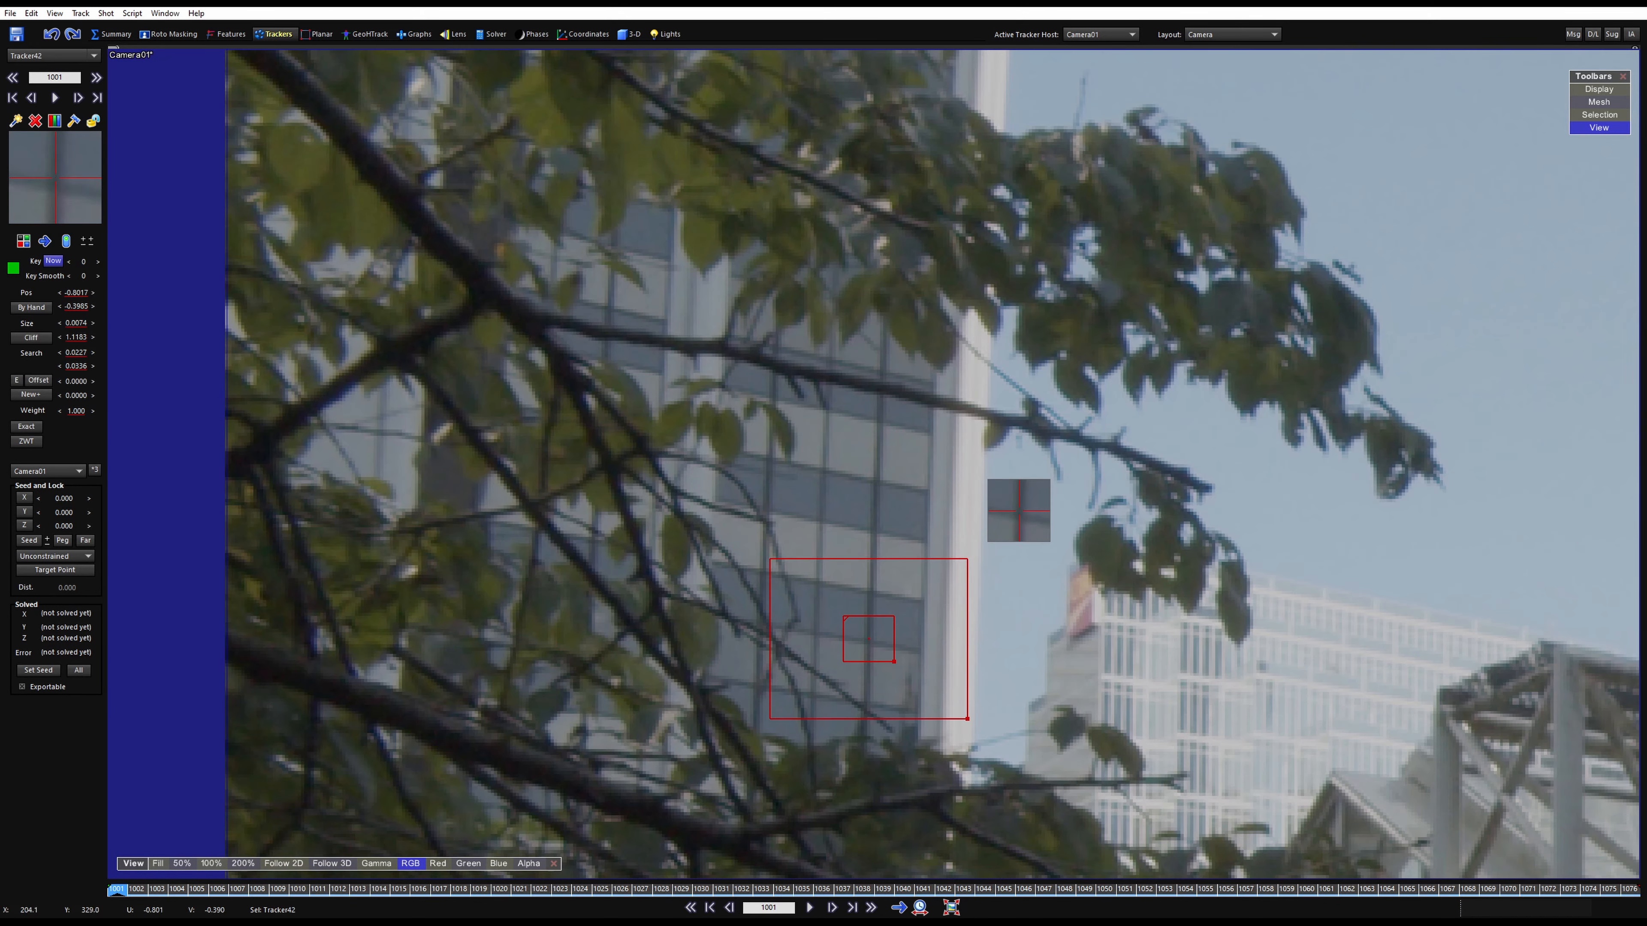
pyautogui.press('5')
pyautogui.press('space')
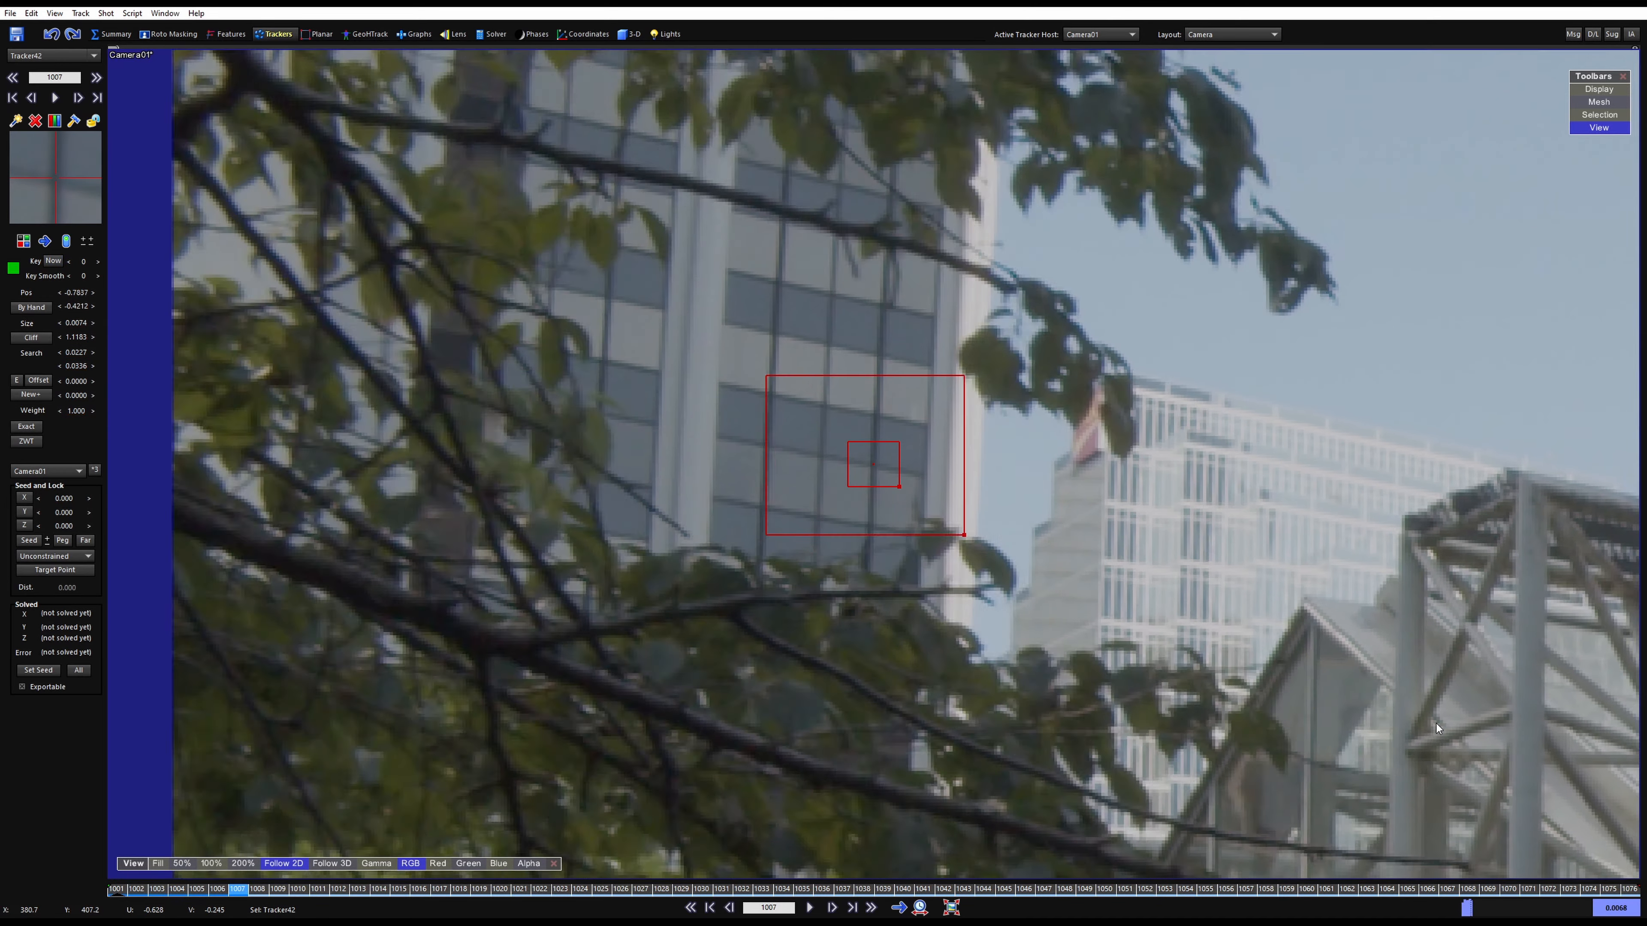
pyautogui.press('space')
# Step back and forth between frames 1018 and 1029 to examine whether the new tracker stays on its window crossing
pyautogui.press('s')
pyautogui.press('s')
pyautogui.press('s')
pyautogui.press('s')
pyautogui.press('s')
pyautogui.press('s')
pyautogui.press('s')
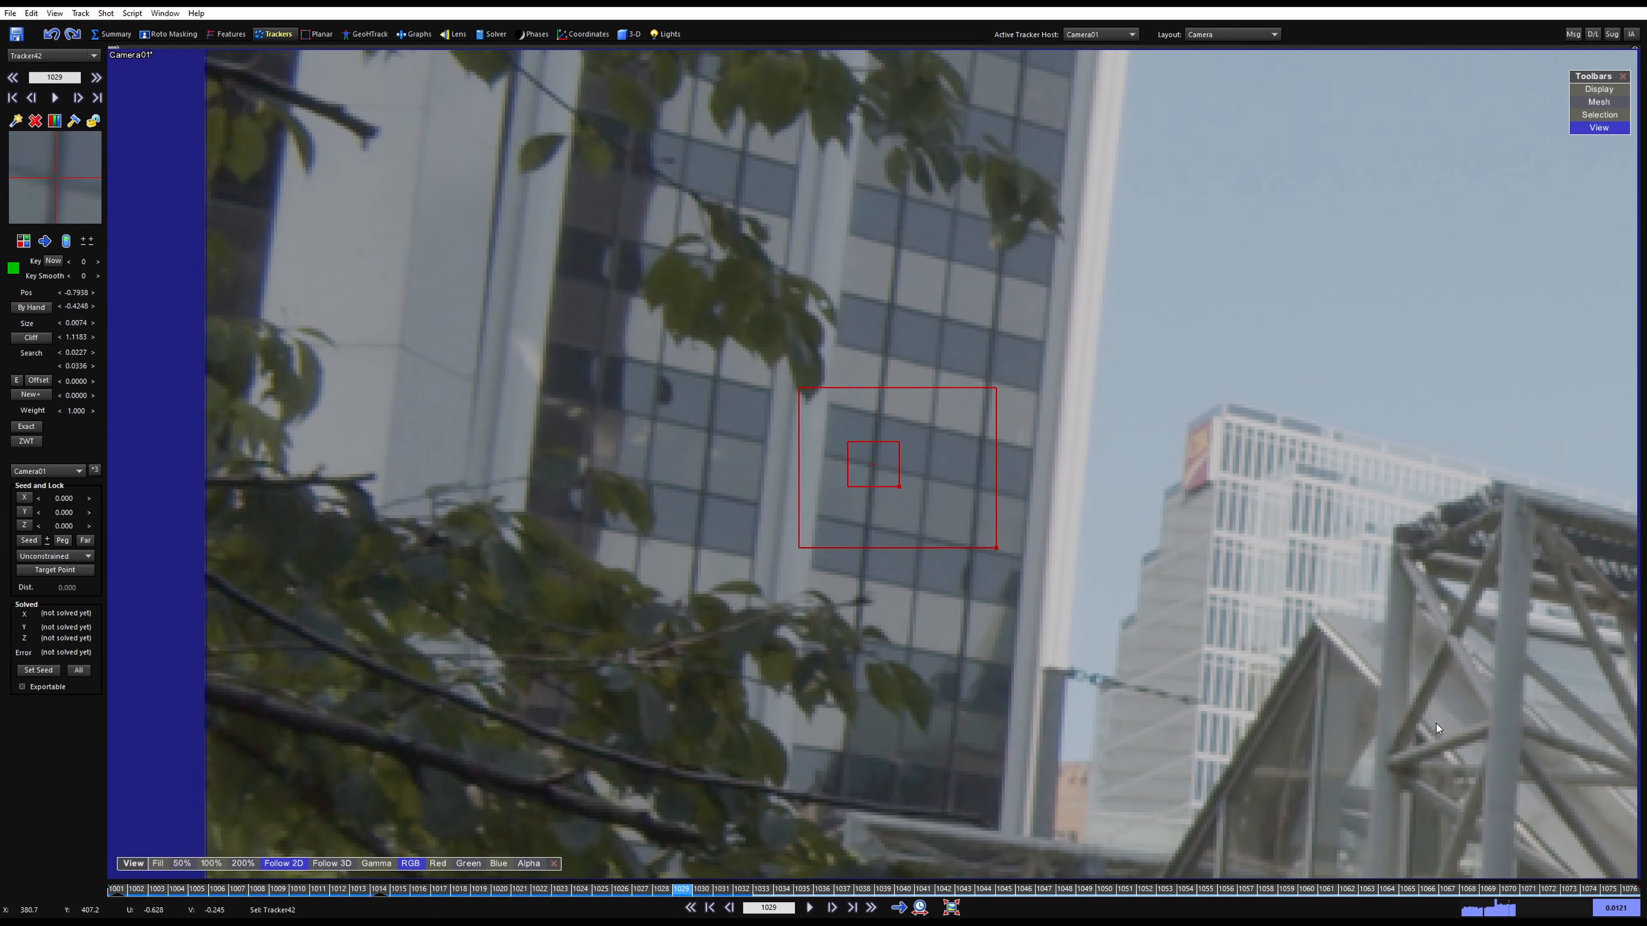
pyautogui.press('s')
pyautogui.press('s')
pyautogui.press('s')
pyautogui.press('s')
pyautogui.press('s')
pyautogui.press('s')
pyautogui.press('s')
pyautogui.press('s')
pyautogui.press('s')
pyautogui.press('s')
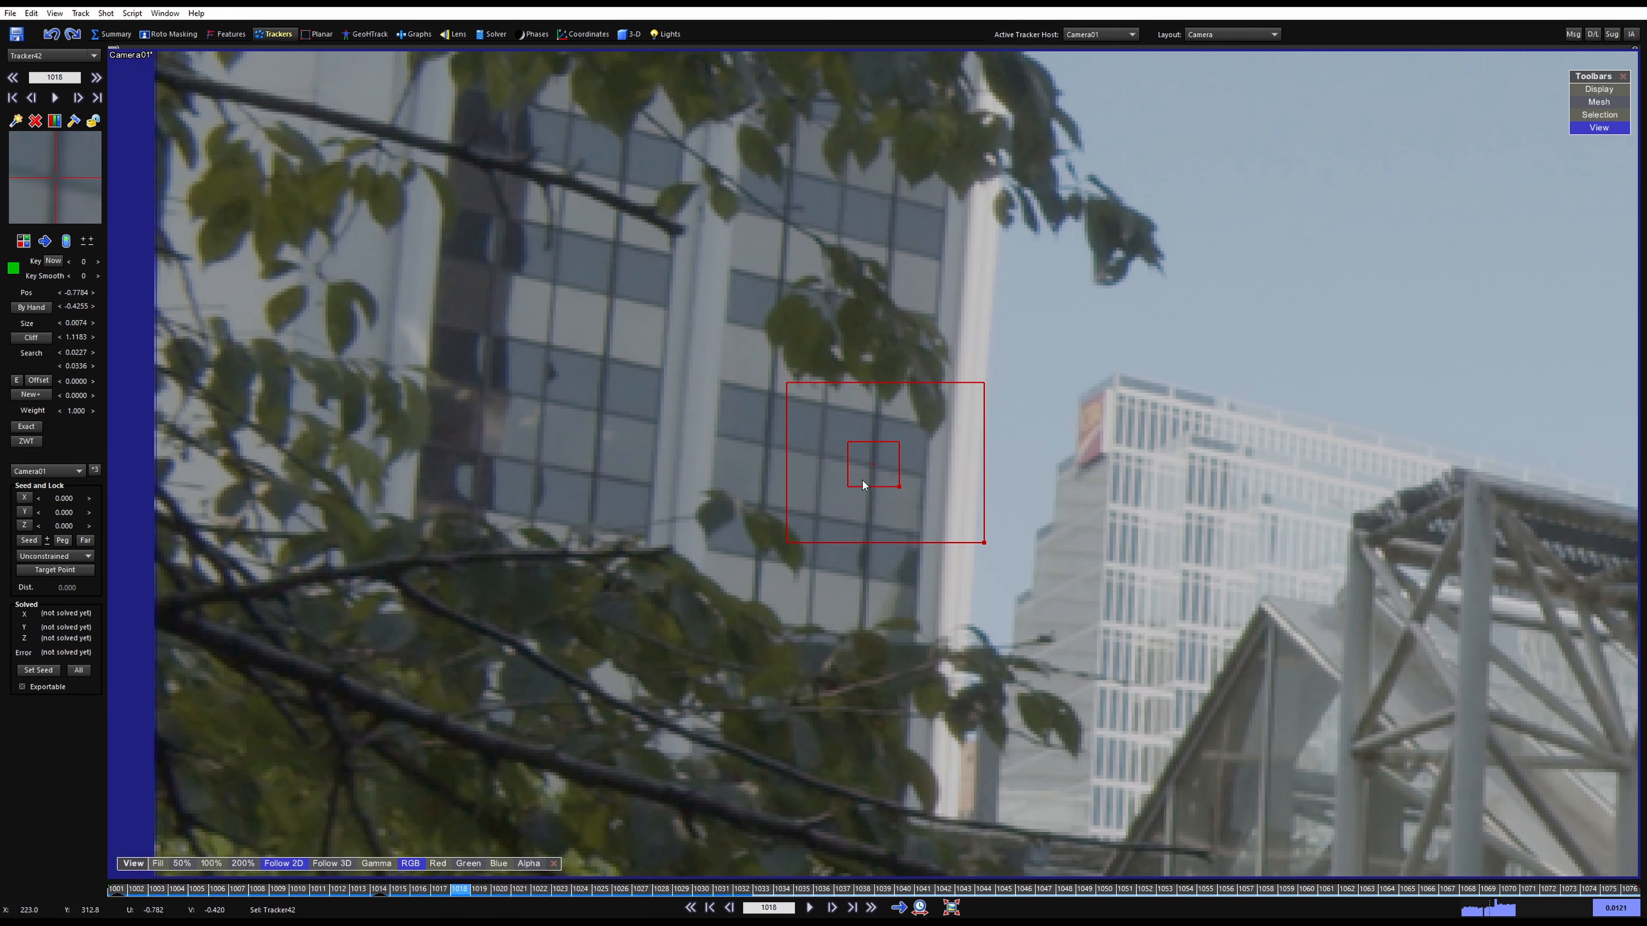
pyautogui.press('d')
pyautogui.press('d')
pyautogui.press('d')
pyautogui.press('d')
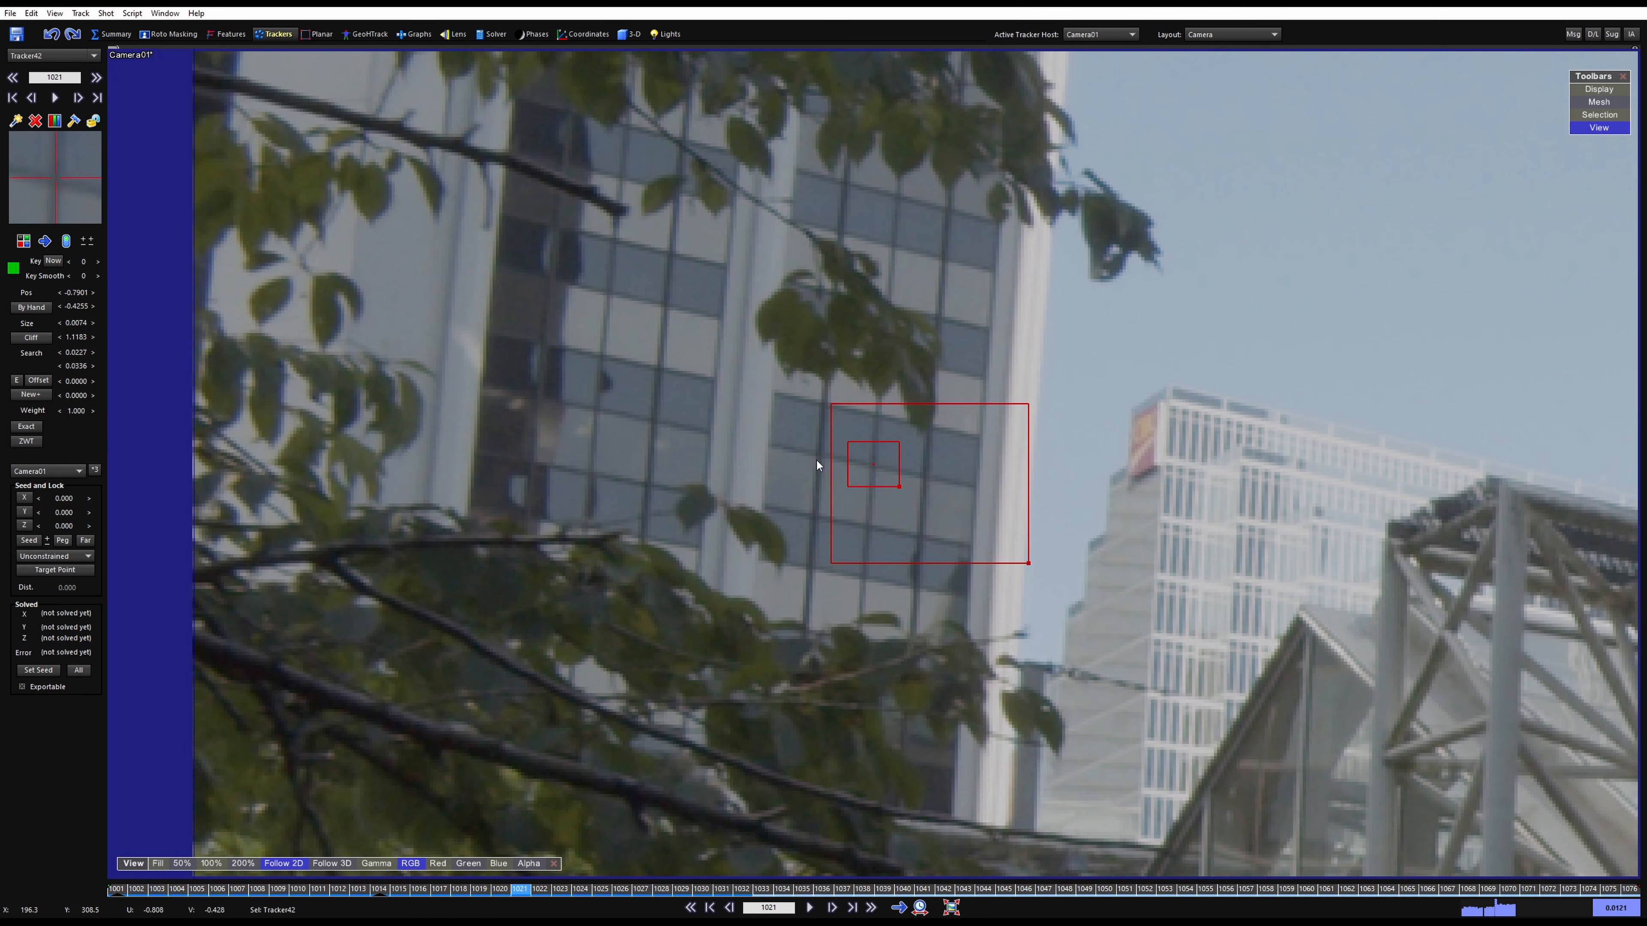
pyautogui.press('s')
pyautogui.press('d')
pyautogui.press('d')
pyautogui.press('d')
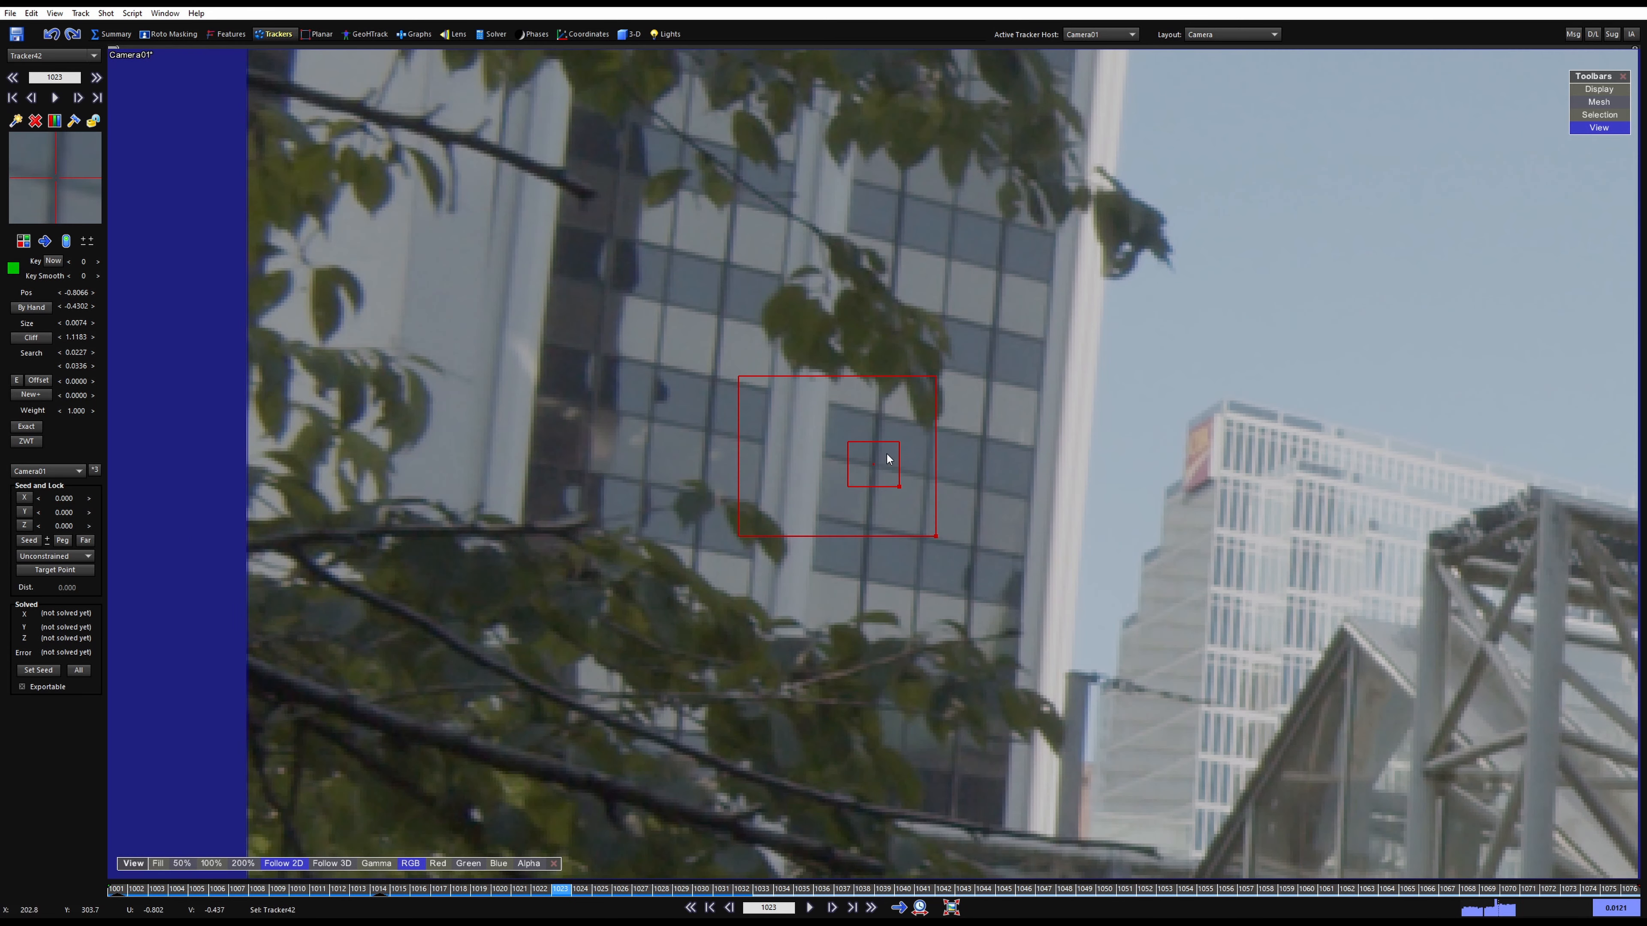
pyautogui.press('d')
pyautogui.press('d')
pyautogui.press('d')
pyautogui.press('d')
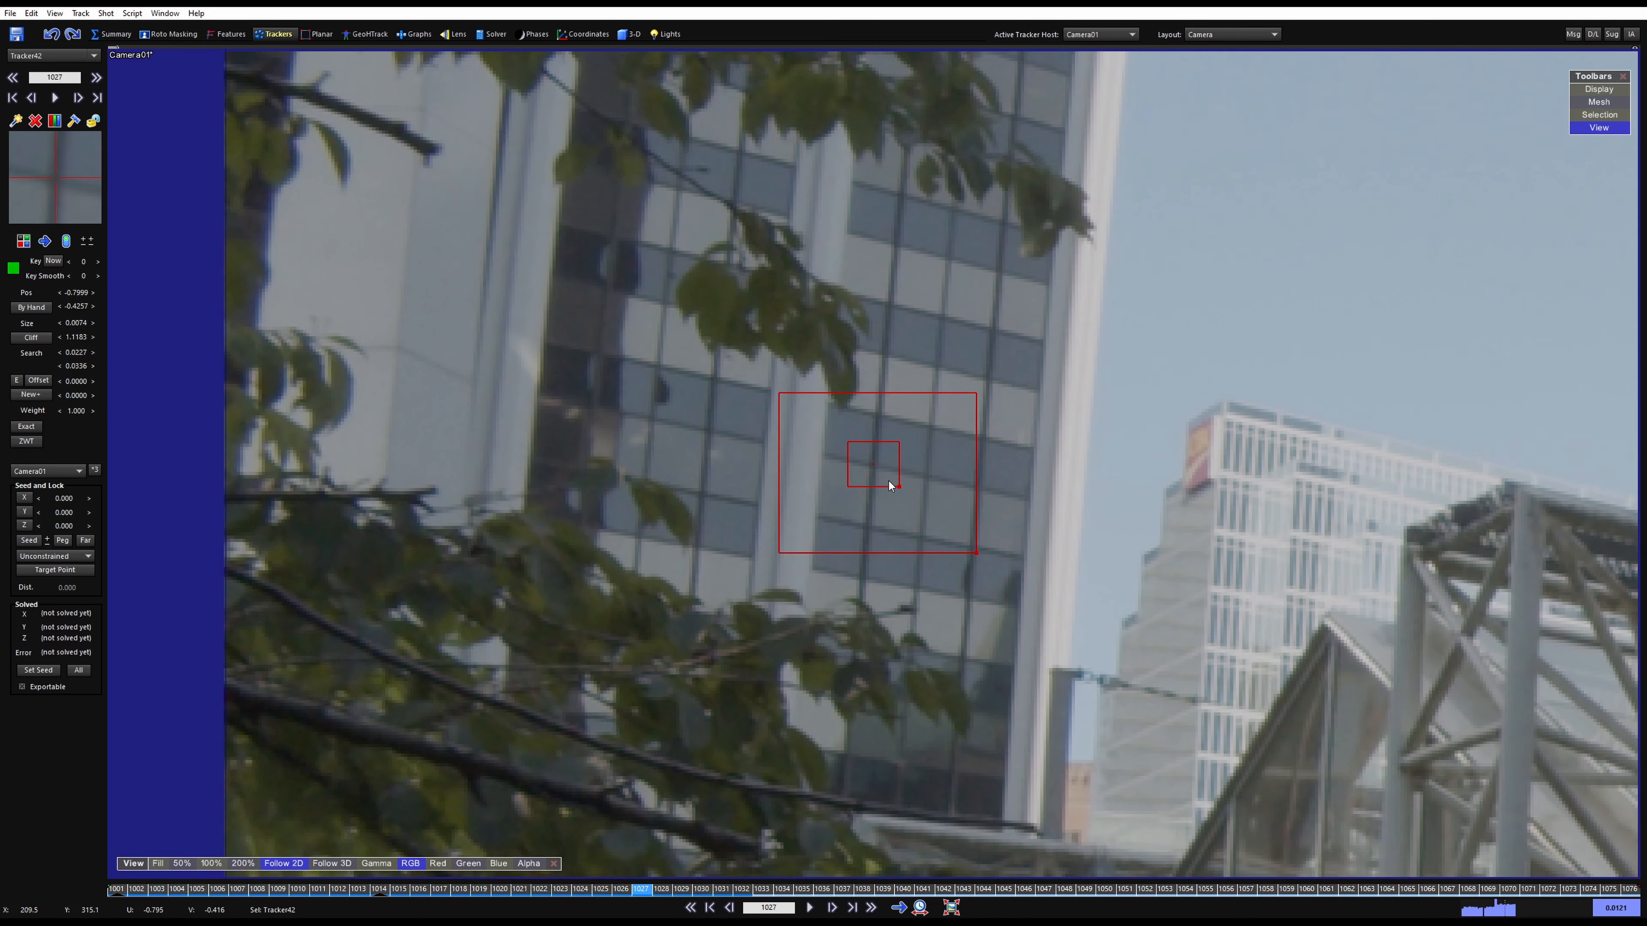
pyautogui.press('s')
pyautogui.press('s')
pyautogui.press('d')
pyautogui.press('d')
pyautogui.press('d')
pyautogui.press('d')
pyautogui.press('d')
pyautogui.press('s')
pyautogui.press('s')
pyautogui.press('s')
pyautogui.press('s')
pyautogui.press('s')
pyautogui.press('s')
pyautogui.press('s')
pyautogui.press('s')
pyautogui.press('s')
pyautogui.press('s')
pyautogui.press('s')
pyautogui.press('s')
pyautogui.press('s')
pyautogui.press('s')
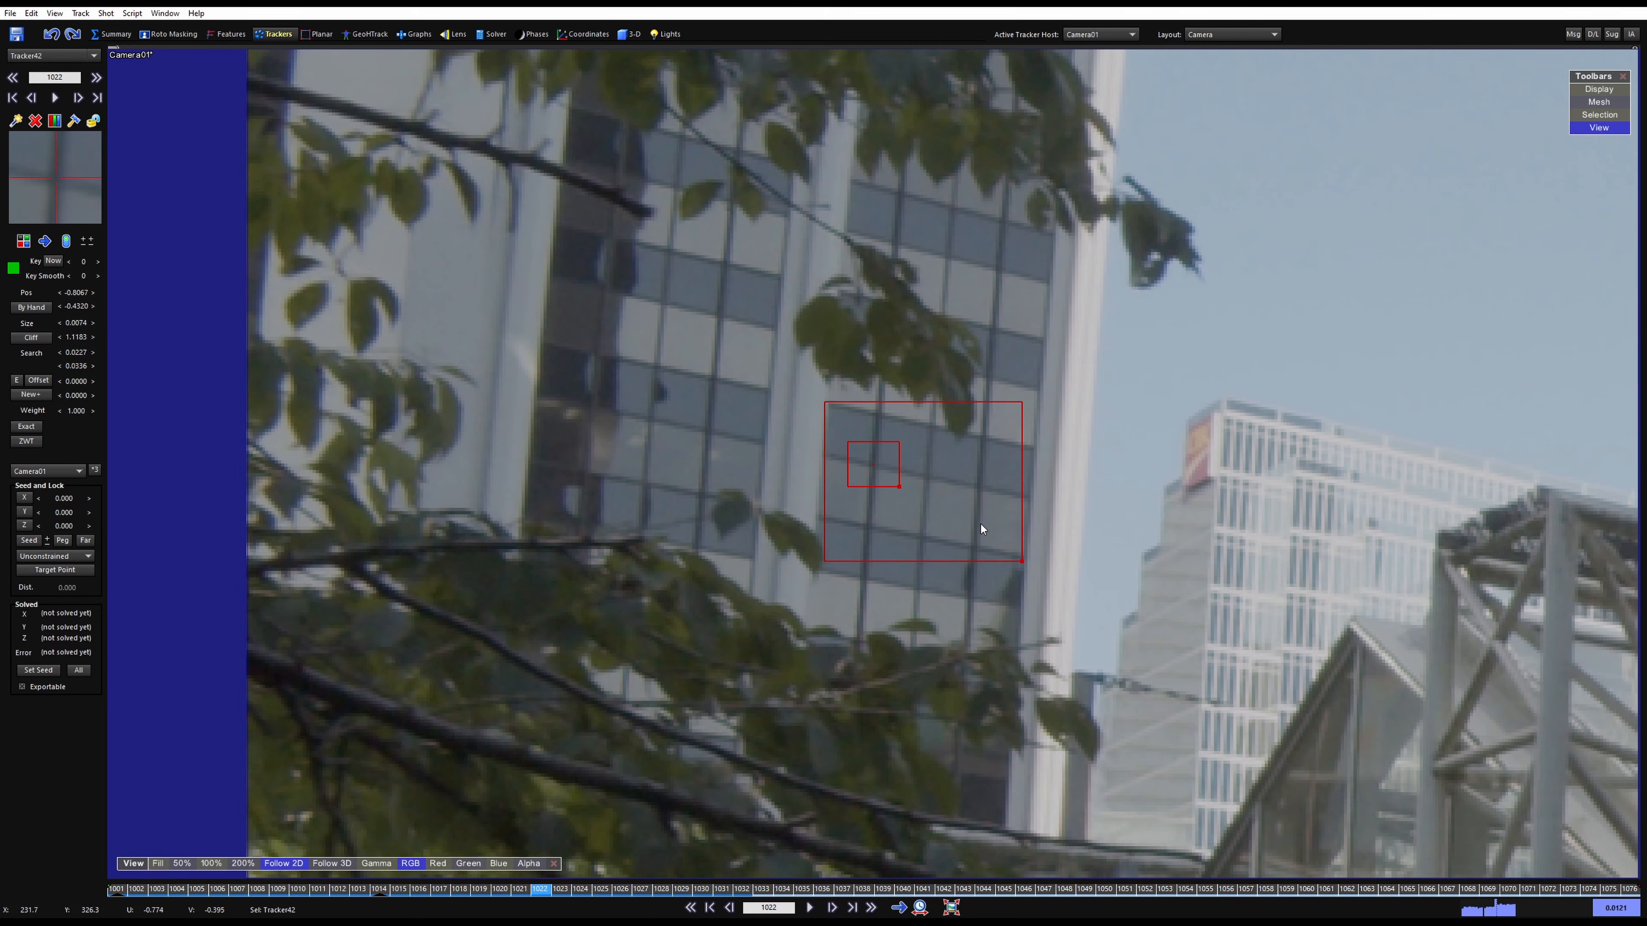
pyautogui.press('d')
pyautogui.press('d')
pyautogui.press('d')
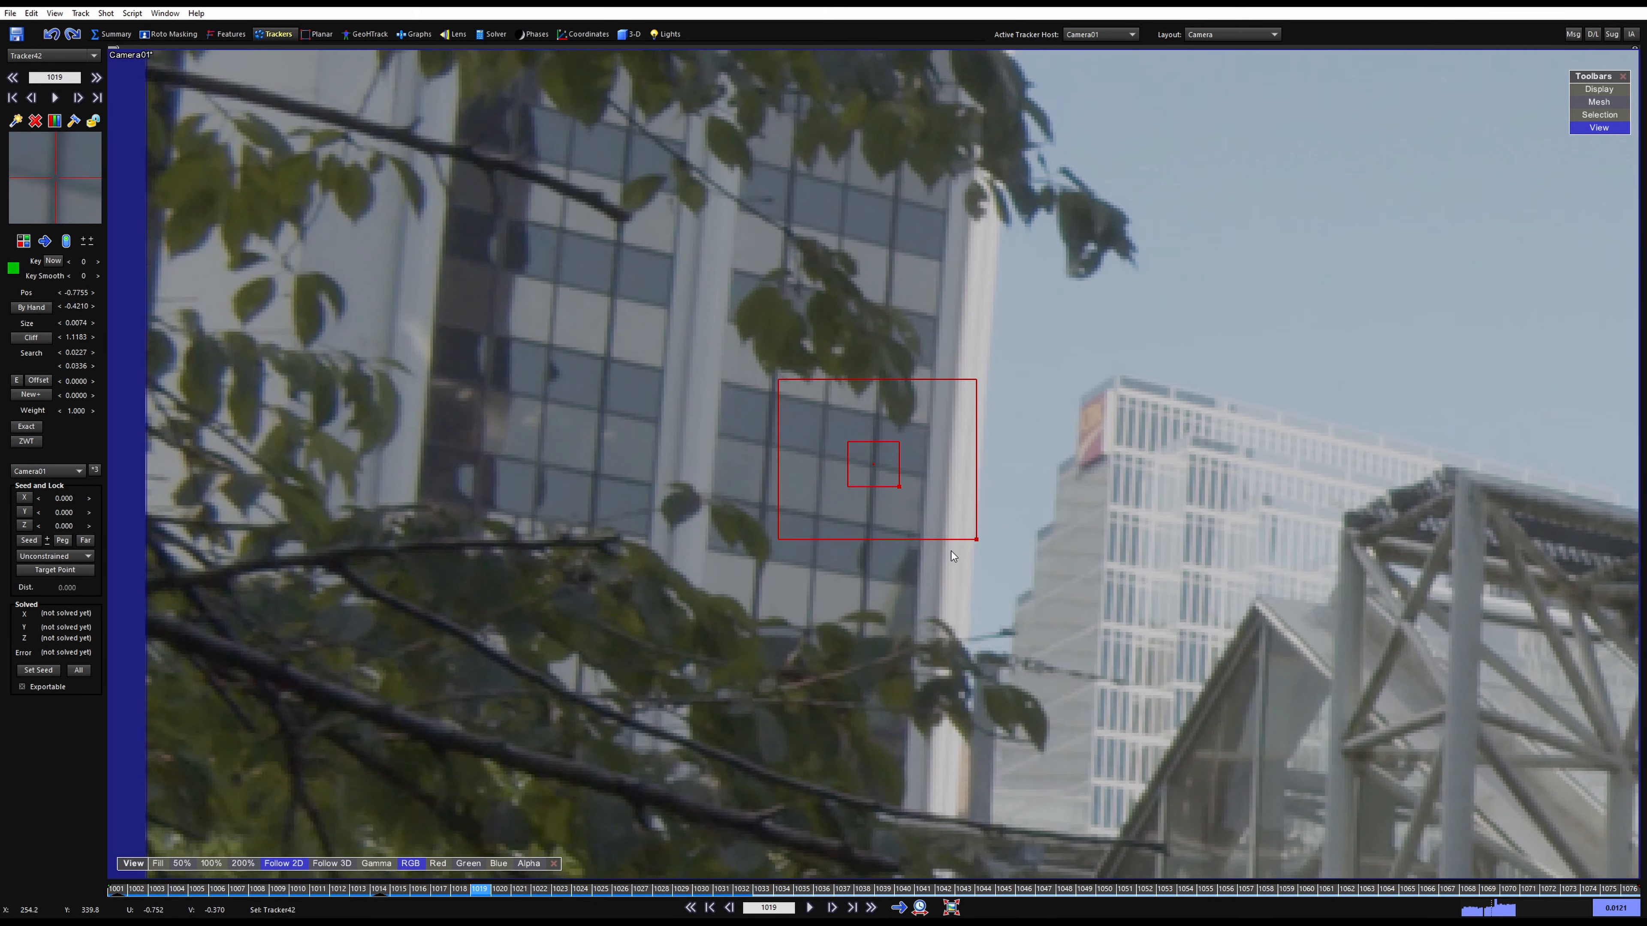
# At frame 1020, shrink the tracker's search area to 0.0111 by 0.0164 and track it forward frame by frame to frame 1038
pyautogui.press('d')
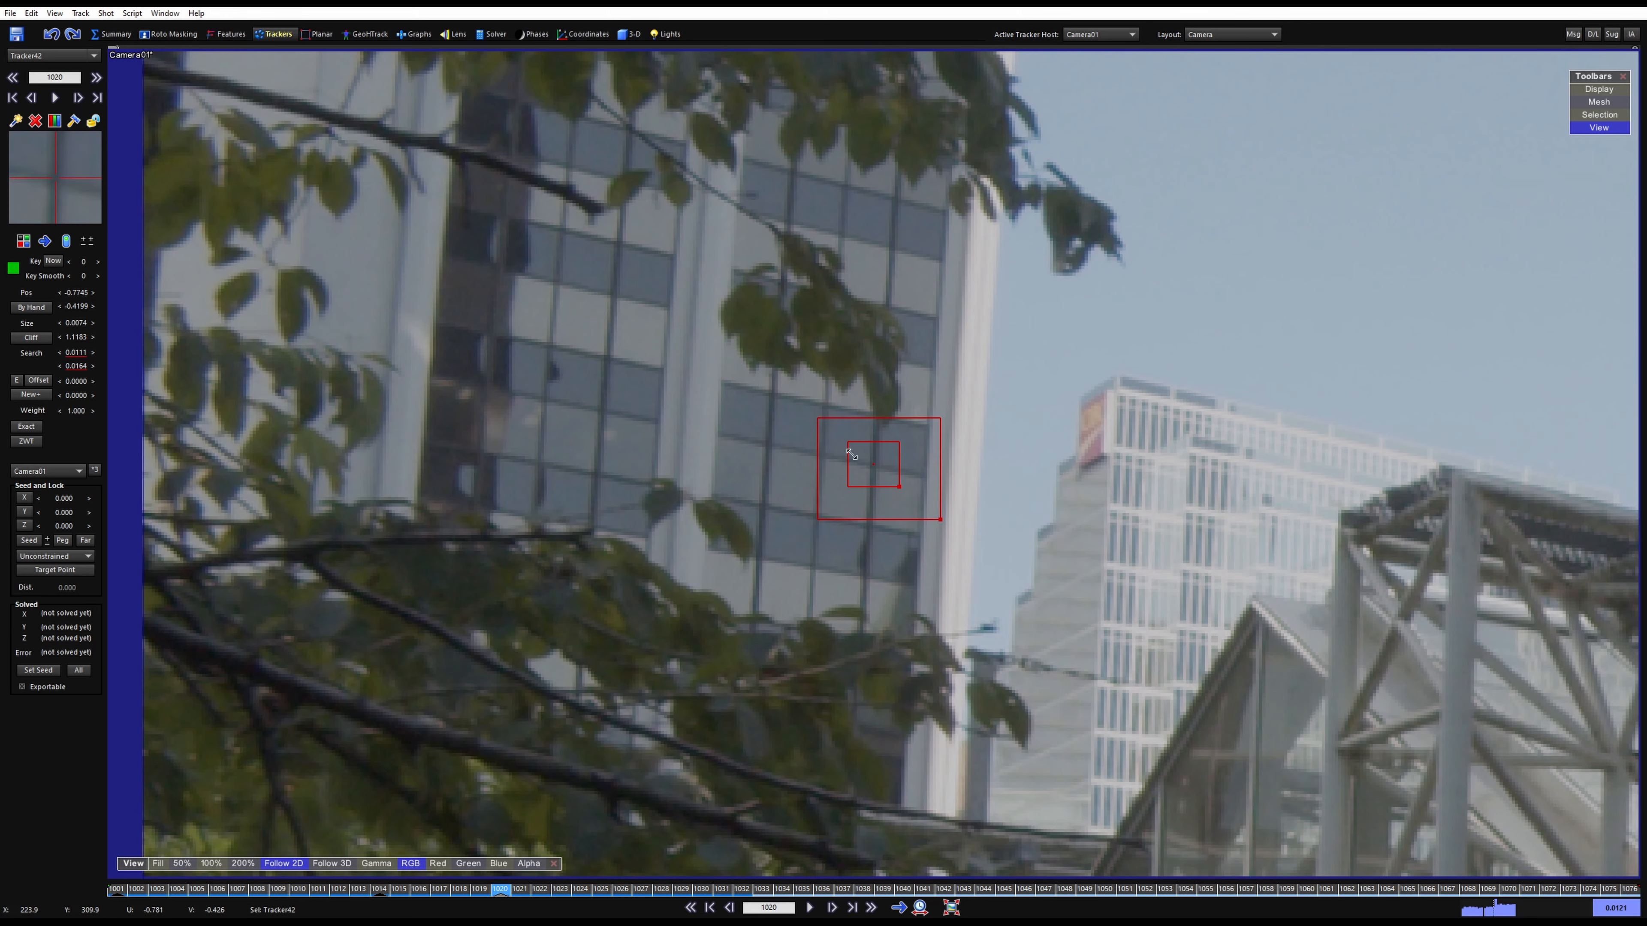
pyautogui.press('d')
pyautogui.press('d')
pyautogui.press('d')
pyautogui.press('d')
pyautogui.press('d')
pyautogui.press('d')
pyautogui.press('d')
pyautogui.press('d')
pyautogui.press('d')
pyautogui.press('d')
pyautogui.press('d')
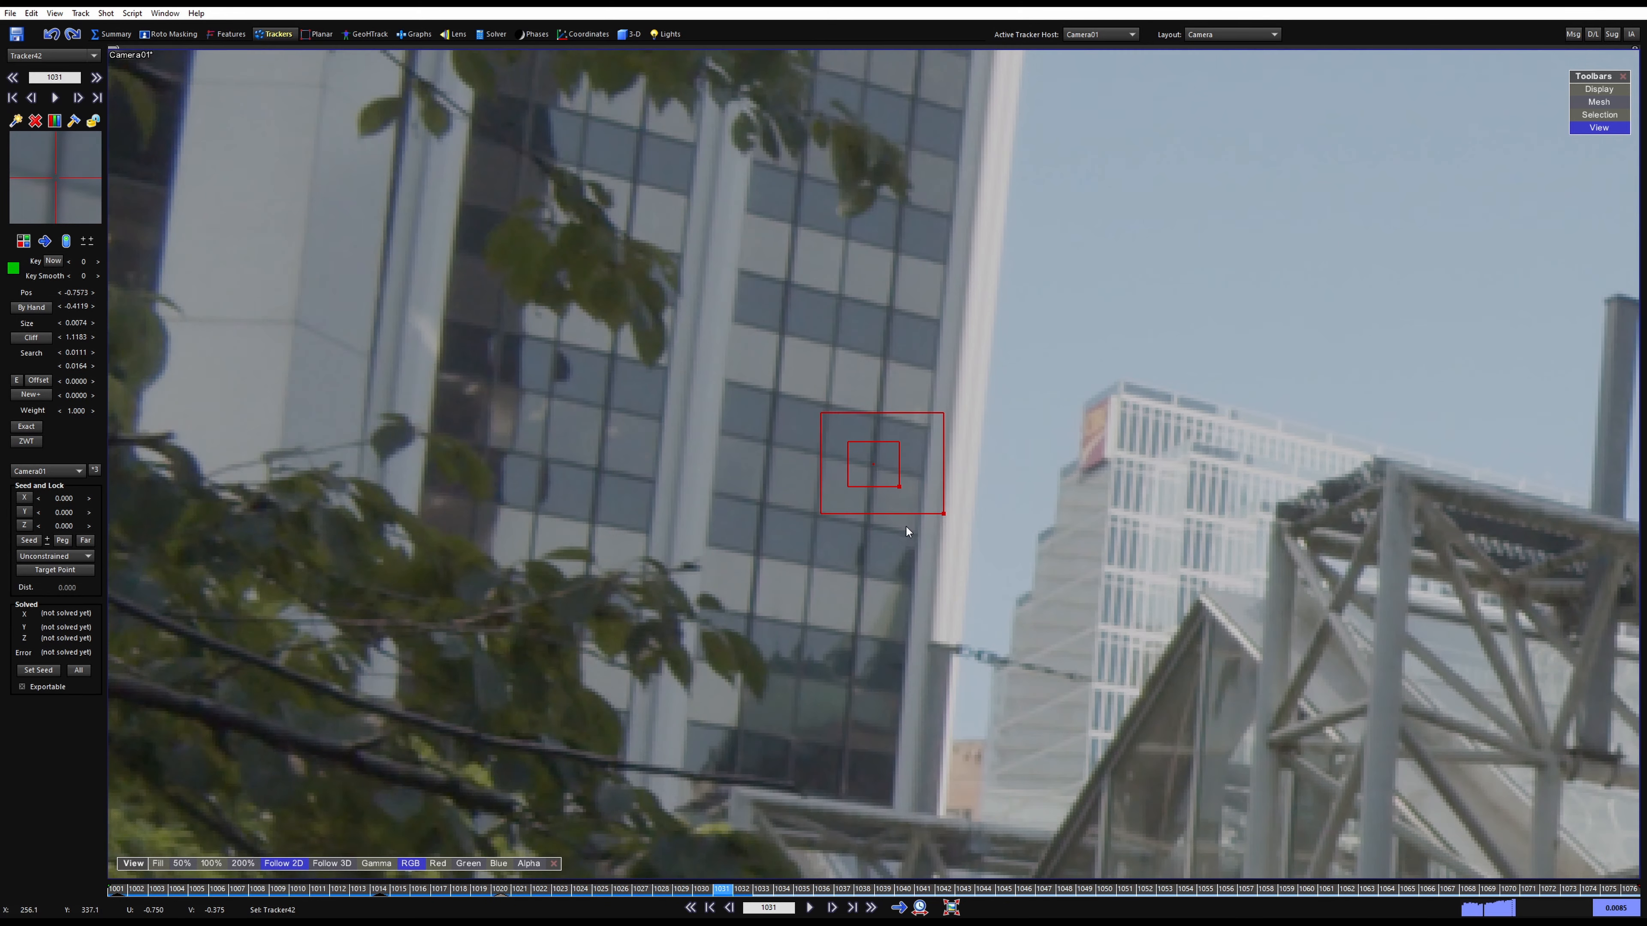
pyautogui.press('d')
pyautogui.press('d')
pyautogui.press('d')
pyautogui.press('d')
pyautogui.press('d')
pyautogui.press('d')
pyautogui.press('d')
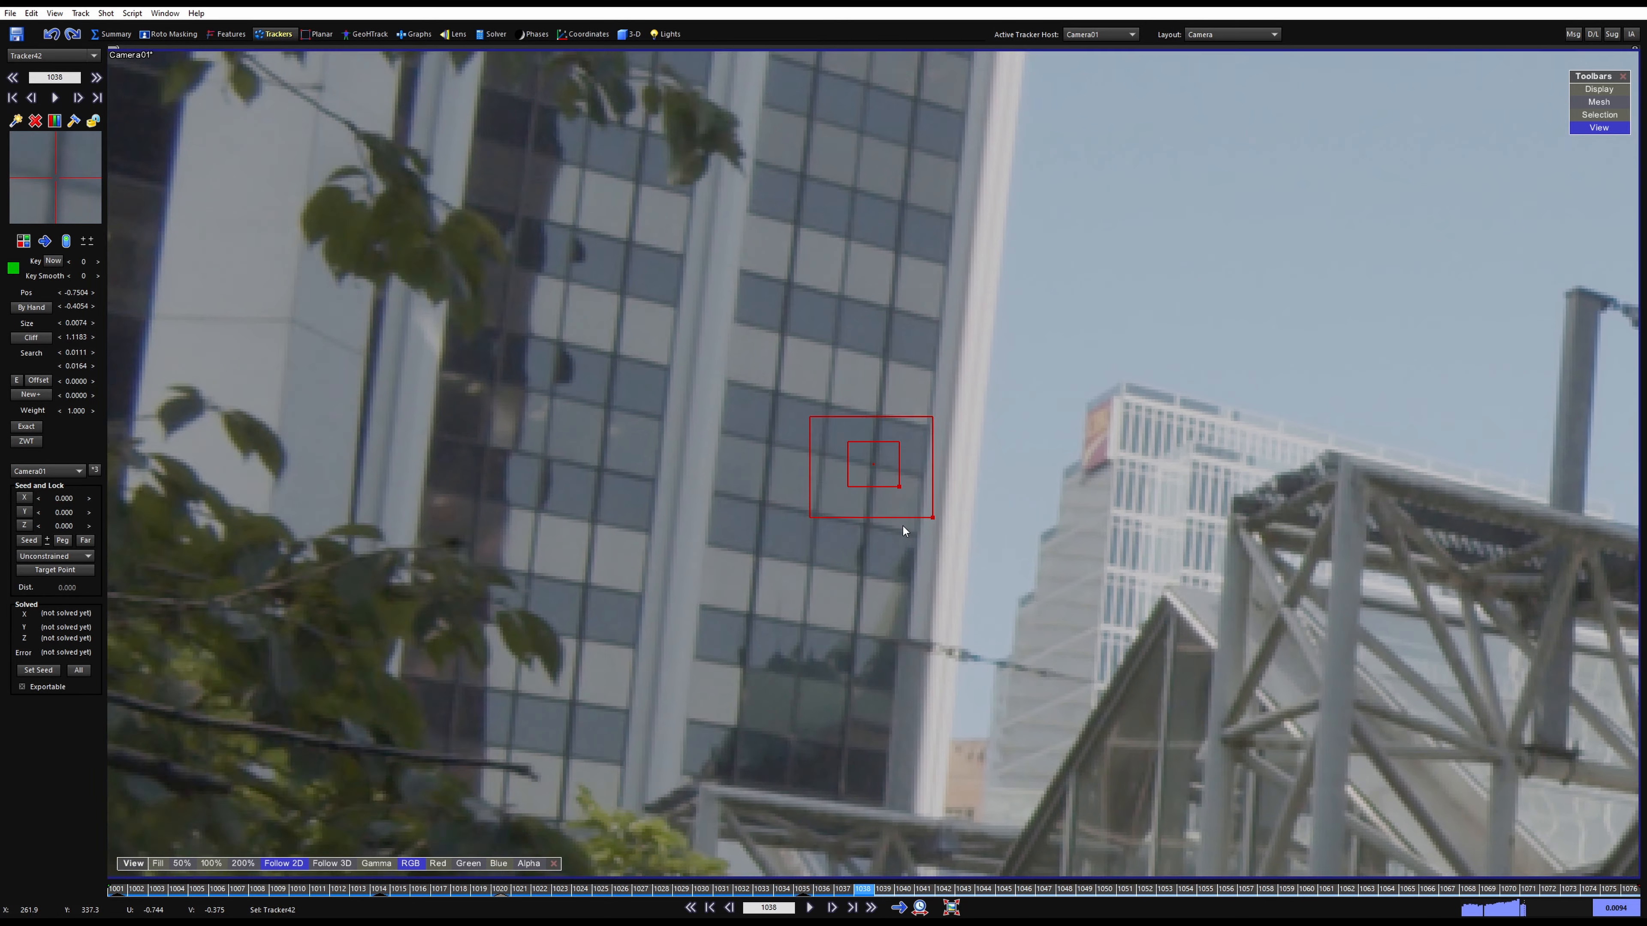
# Continue tracking the lower WeWork tower window crossing frame by frame to frame 1076 and lock the tracker
pyautogui.press('d')
pyautogui.press('d')
pyautogui.press('d')
pyautogui.press('d')
pyautogui.press('d')
pyautogui.press('d')
pyautogui.press('d')
pyautogui.press('d')
pyautogui.press('d')
pyautogui.press('d')
pyautogui.press('d')
pyautogui.press('d')
pyautogui.press('d')
pyautogui.press('d')
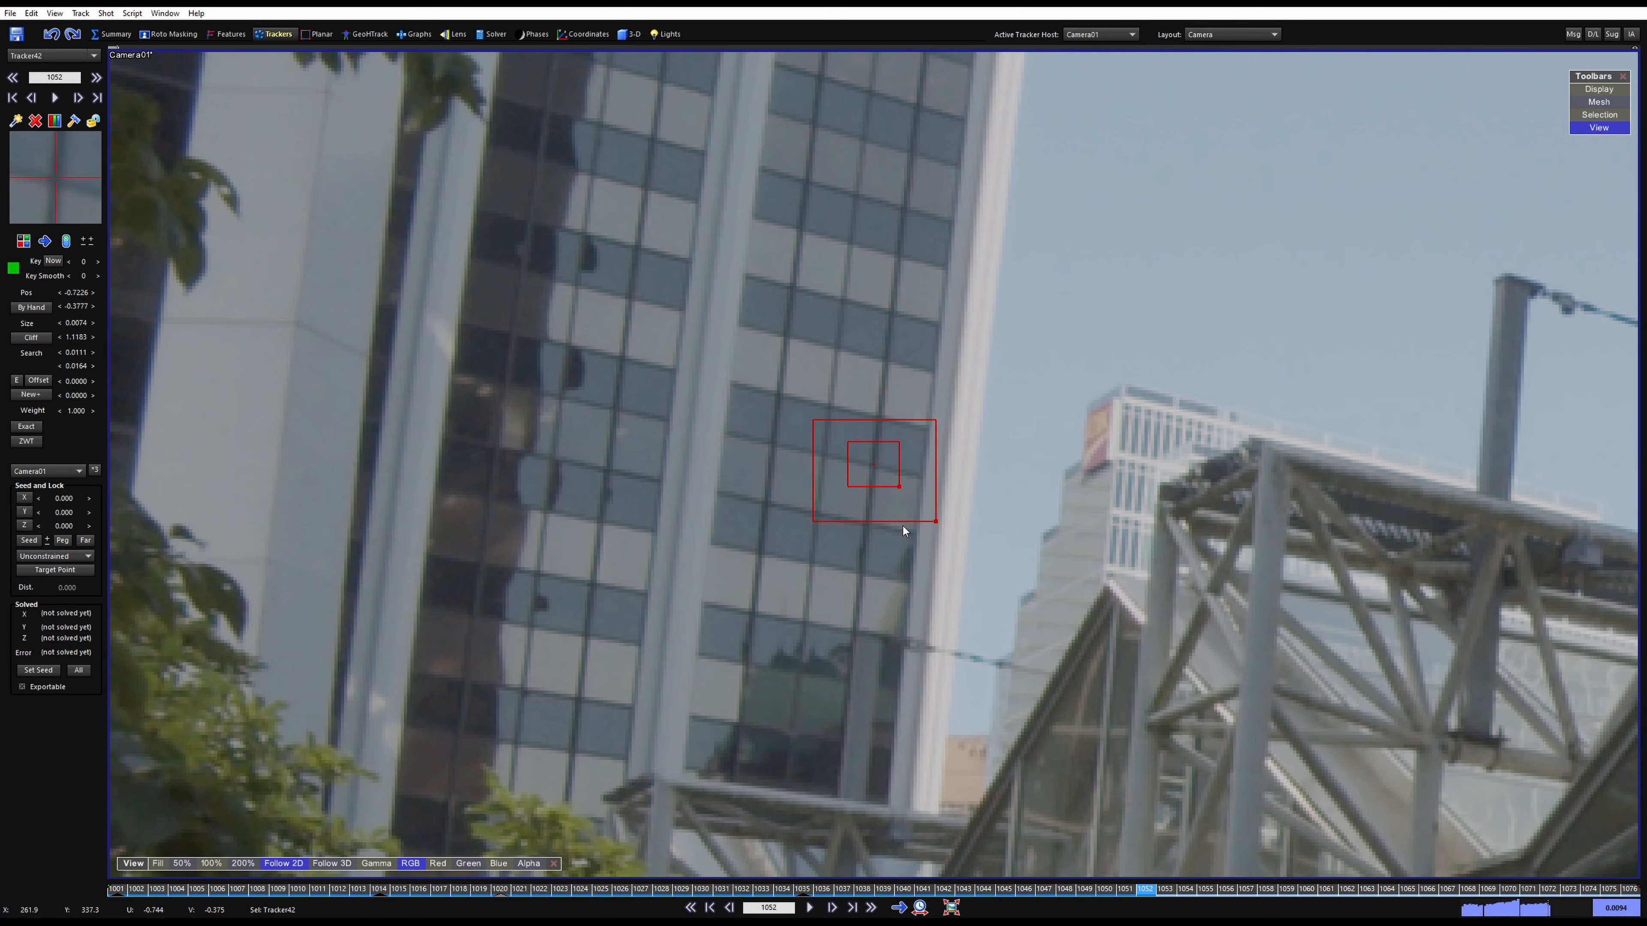
pyautogui.press('d')
pyautogui.press('d')
pyautogui.press('d')
pyautogui.press('d')
pyautogui.press('d')
pyautogui.press('d')
pyautogui.press('d')
pyautogui.press('d')
pyautogui.press('d')
pyautogui.press('d')
pyautogui.press('d')
pyautogui.press('d')
pyautogui.press('d')
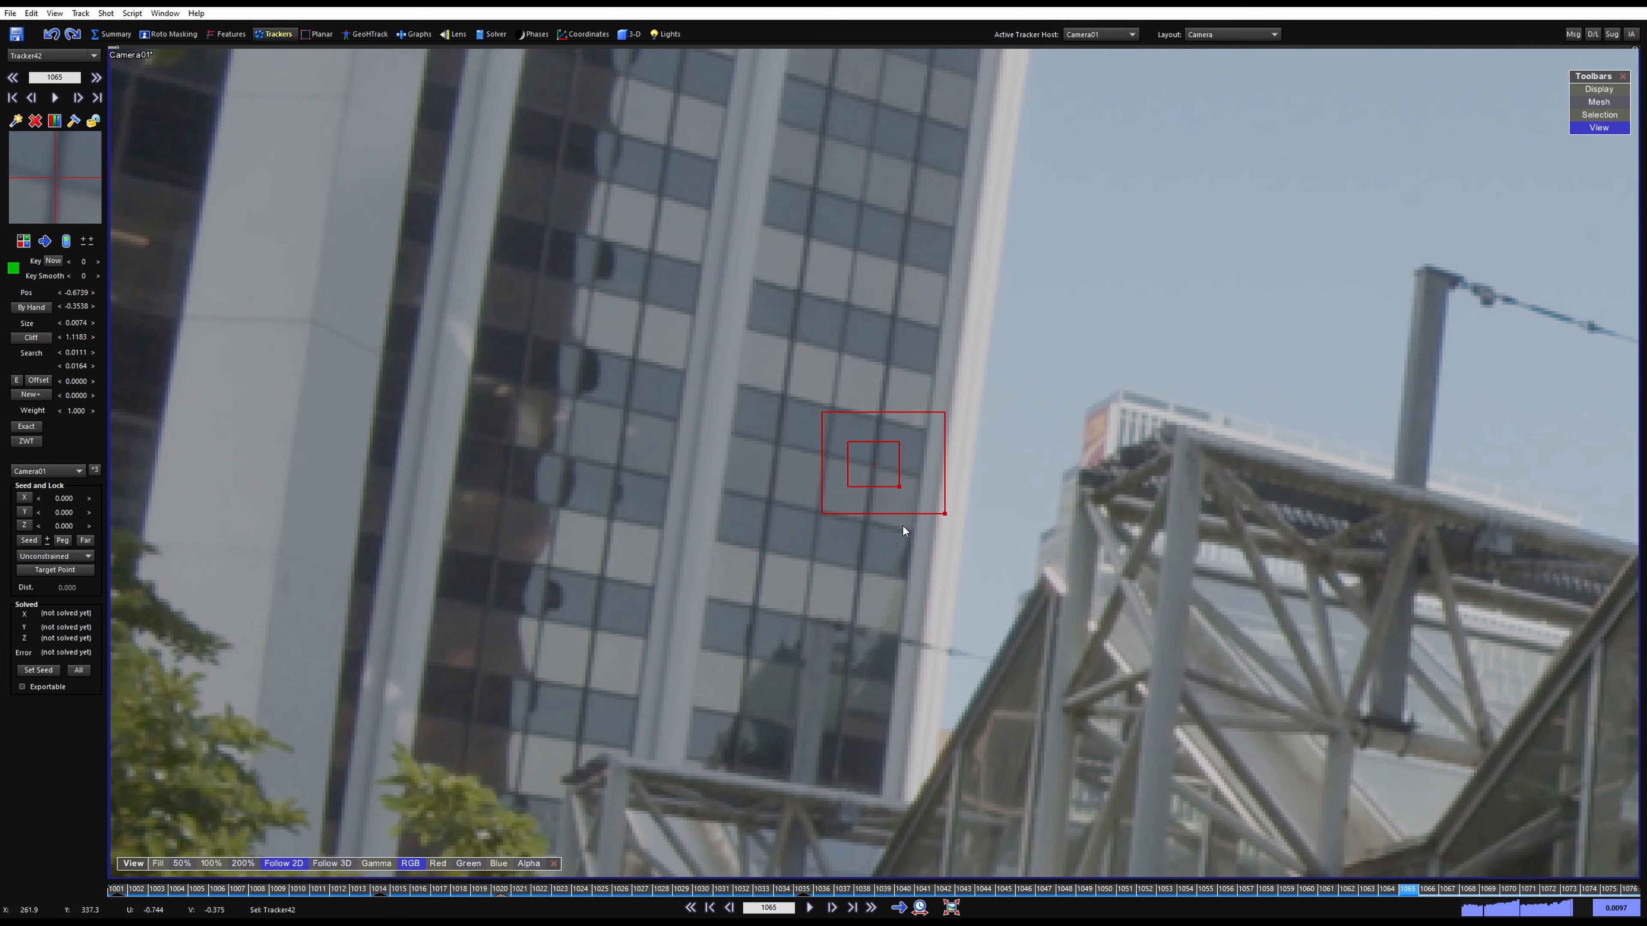
pyautogui.press('d')
pyautogui.press('d')
pyautogui.press('d')
pyautogui.press('d')
pyautogui.press('d')
pyautogui.press('d')
pyautogui.press('d')
pyautogui.press('d')
pyautogui.press('d')
pyautogui.press('d')
pyautogui.press('d')
pyautogui.press('l')
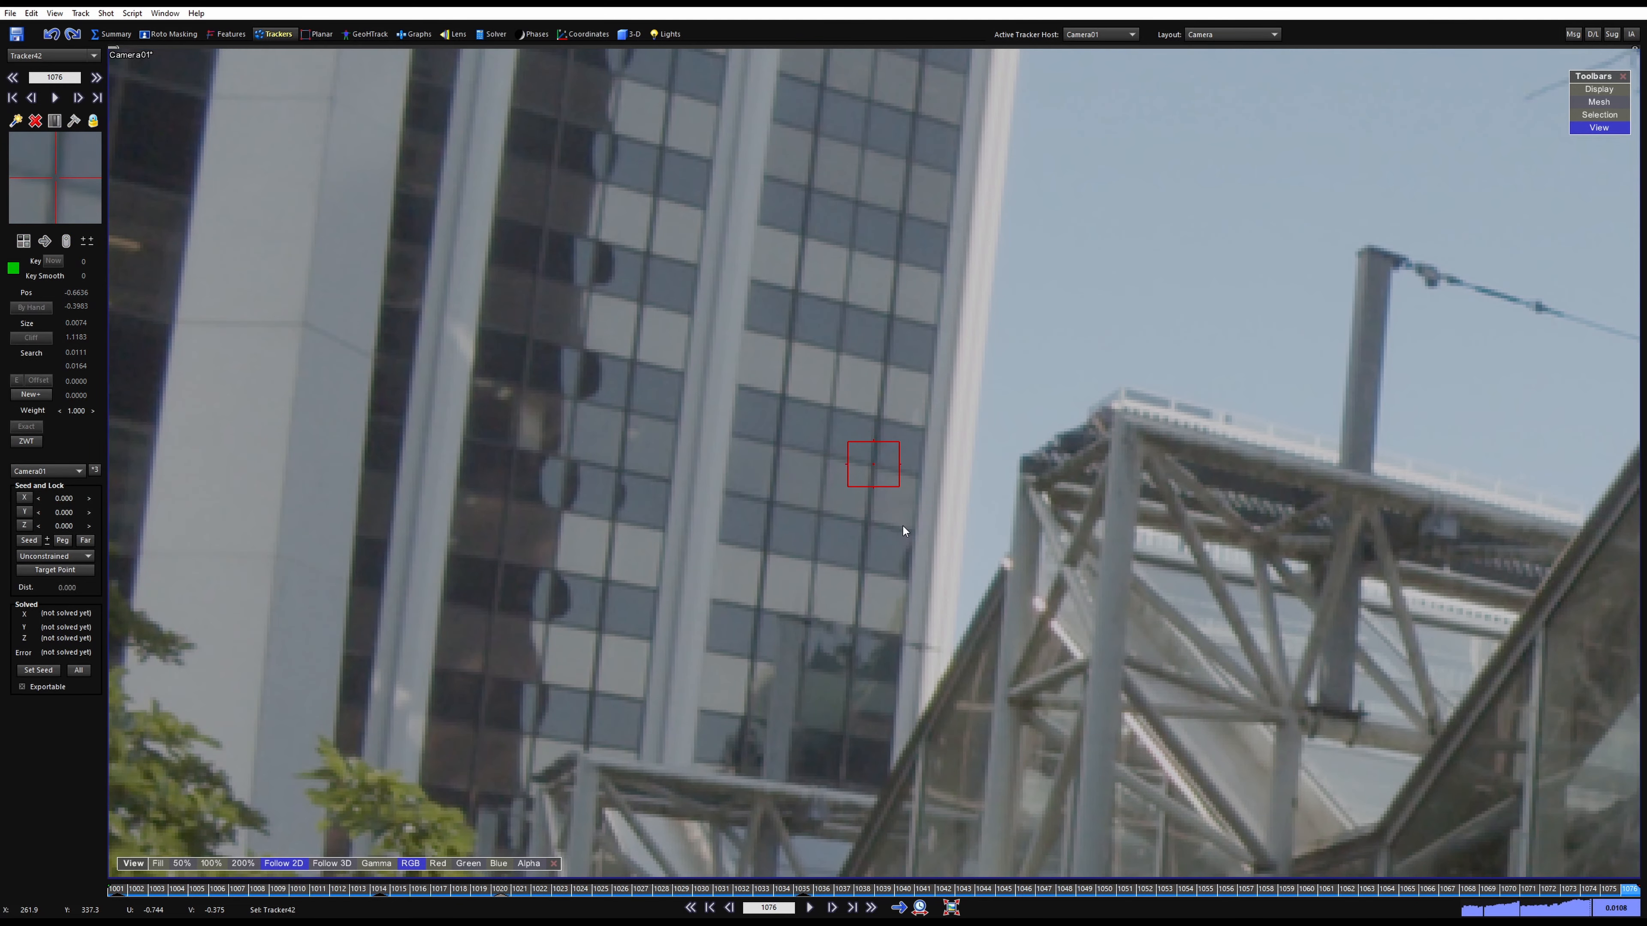
# At frame 1037, add a tracker on the upper corner of a dark window on the beige tower and reduce its size to 0.0065
pyautogui.scroll(-5, 921, 534)
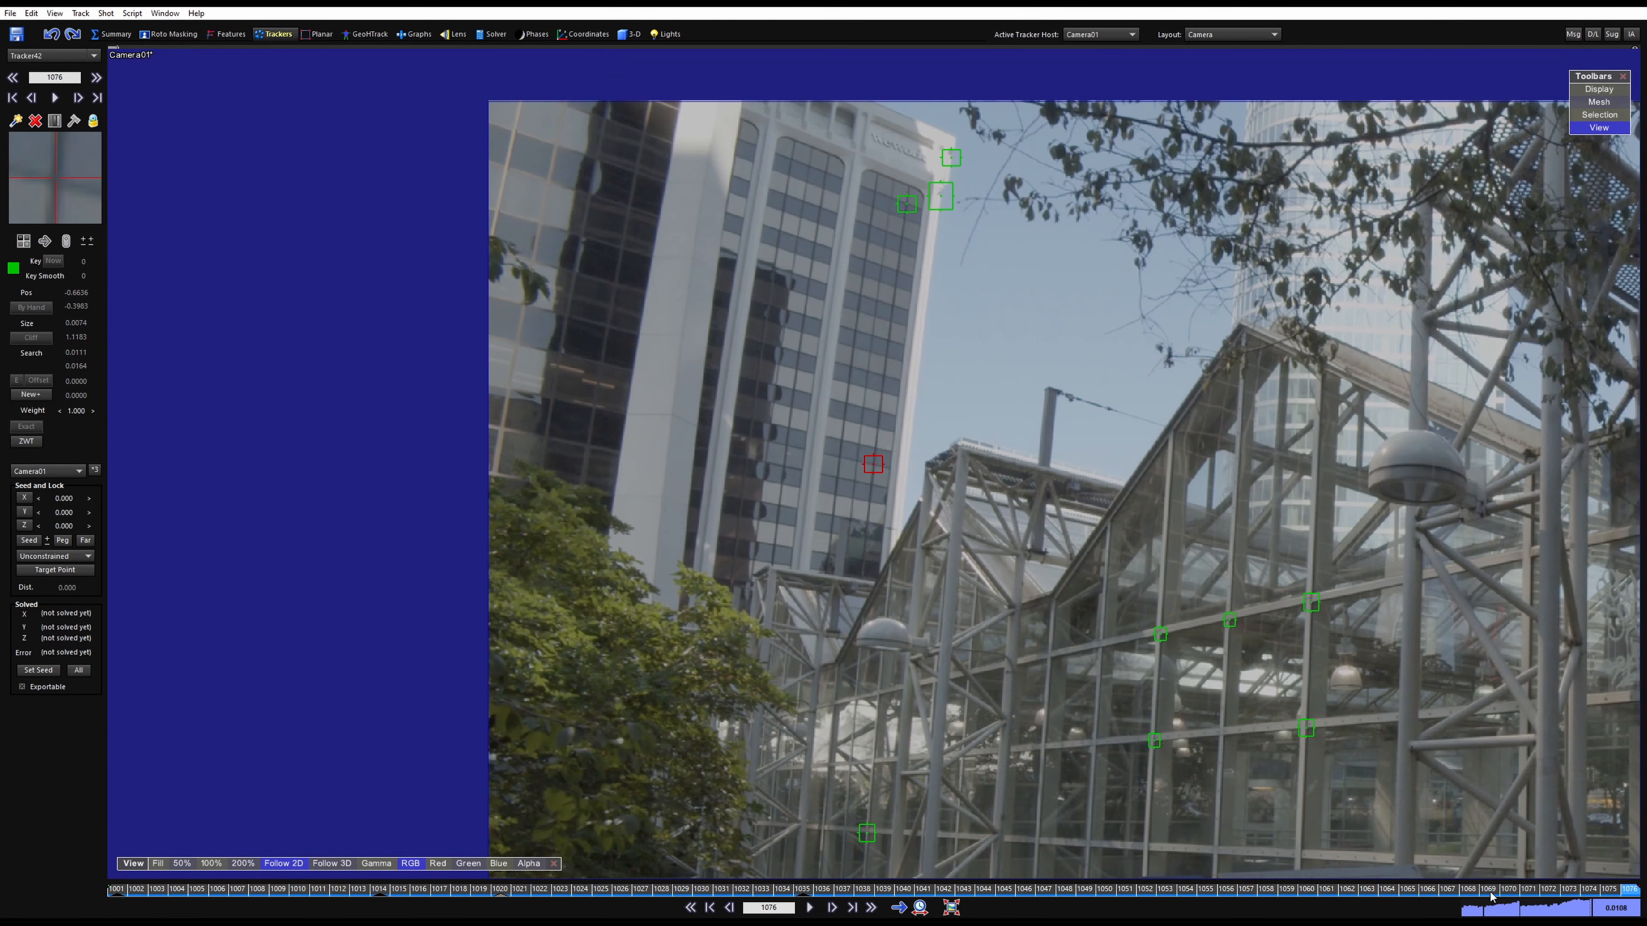
pyautogui.moveTo(1491, 897); pyautogui.dragTo(1134, 840)
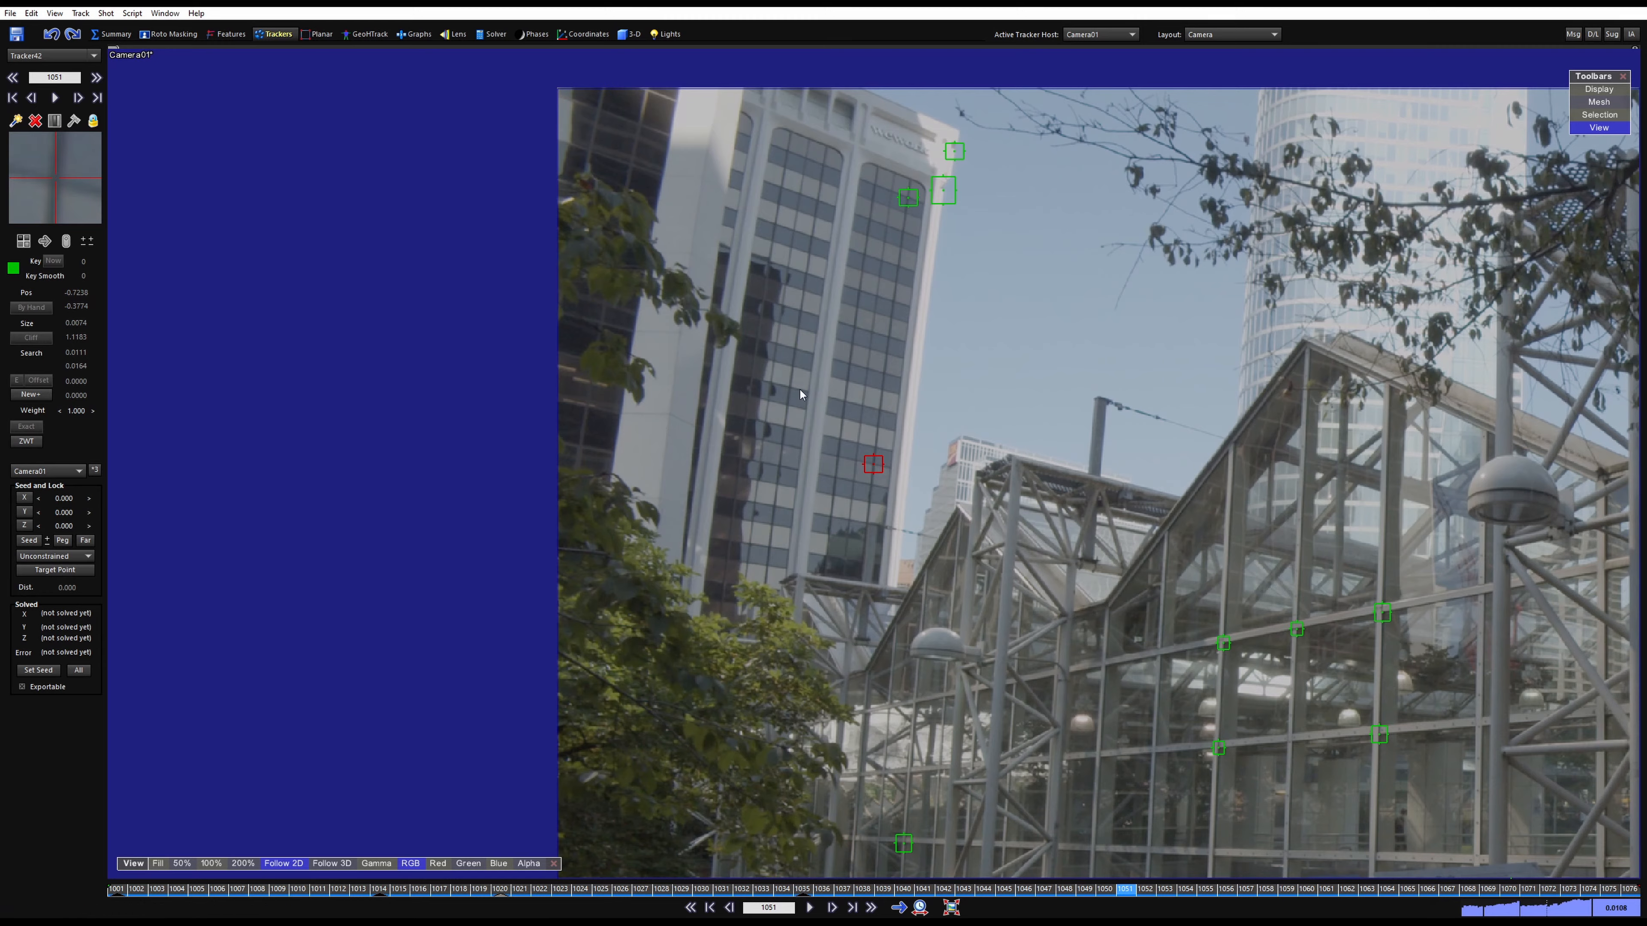
pyautogui.scroll(-3, 787, 353)
pyautogui.click(811, 350)
pyautogui.moveTo(1003, 586); pyautogui.dragTo(557, 510, button='middle')
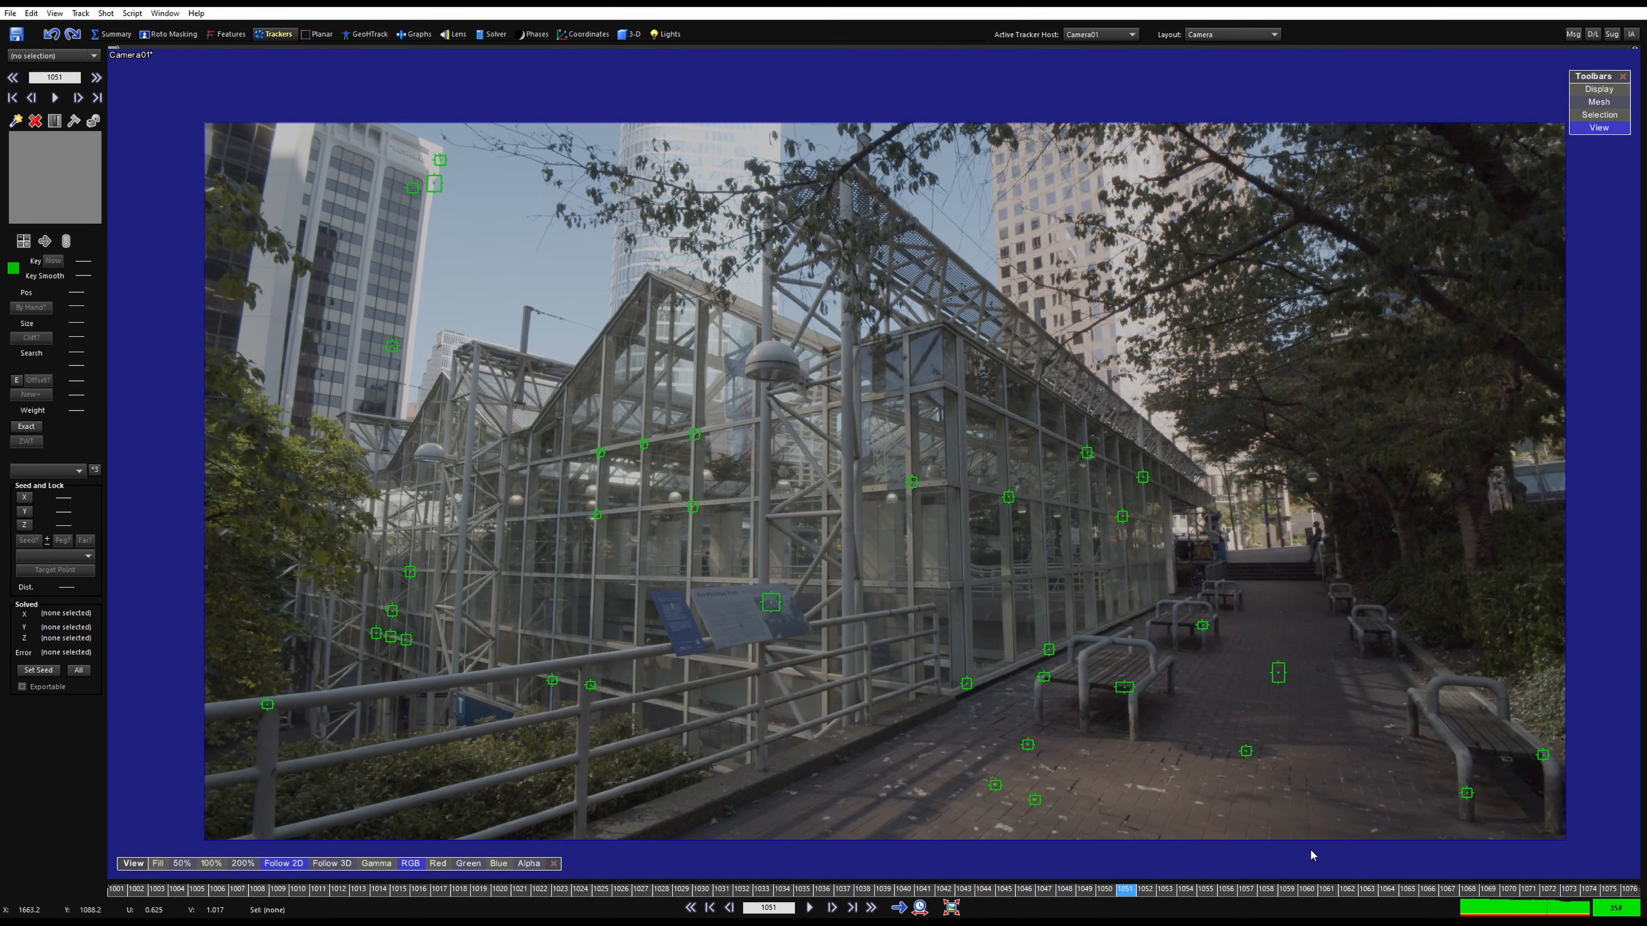
pyautogui.moveTo(1309, 889); pyautogui.dragTo(843, 801)
pyautogui.scroll(6, 1020, 227)
pyautogui.moveTo(1021, 226); pyautogui.dragTo(859, 394, button='middle')
pyautogui.scroll(2, 860, 395)
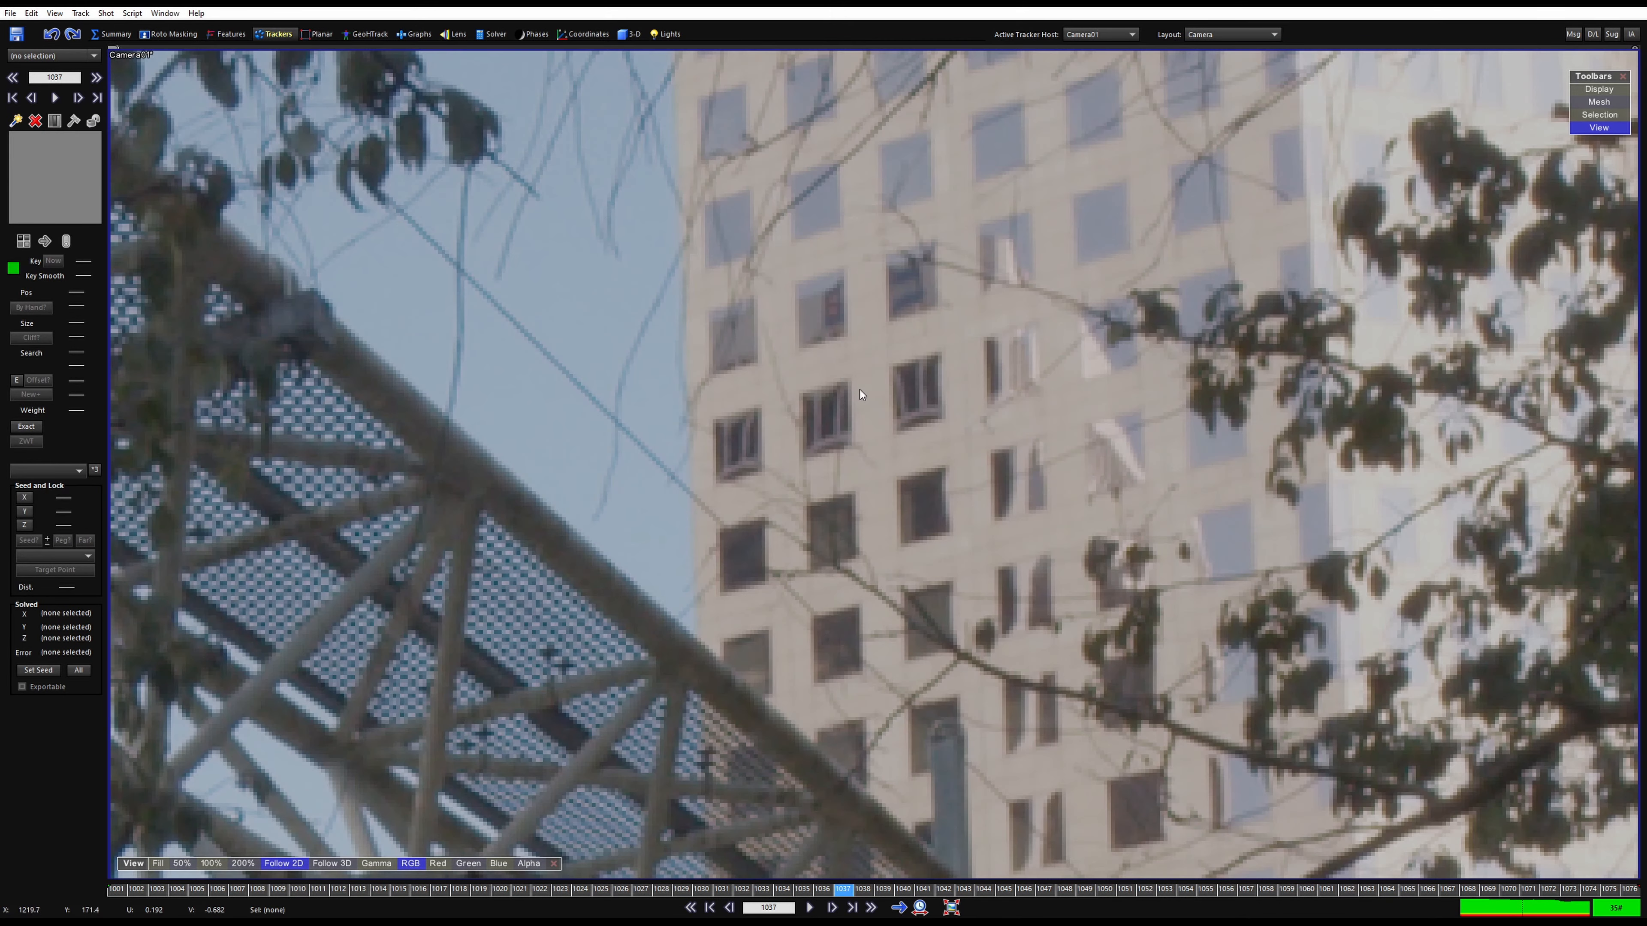
pyautogui.click(848, 380)
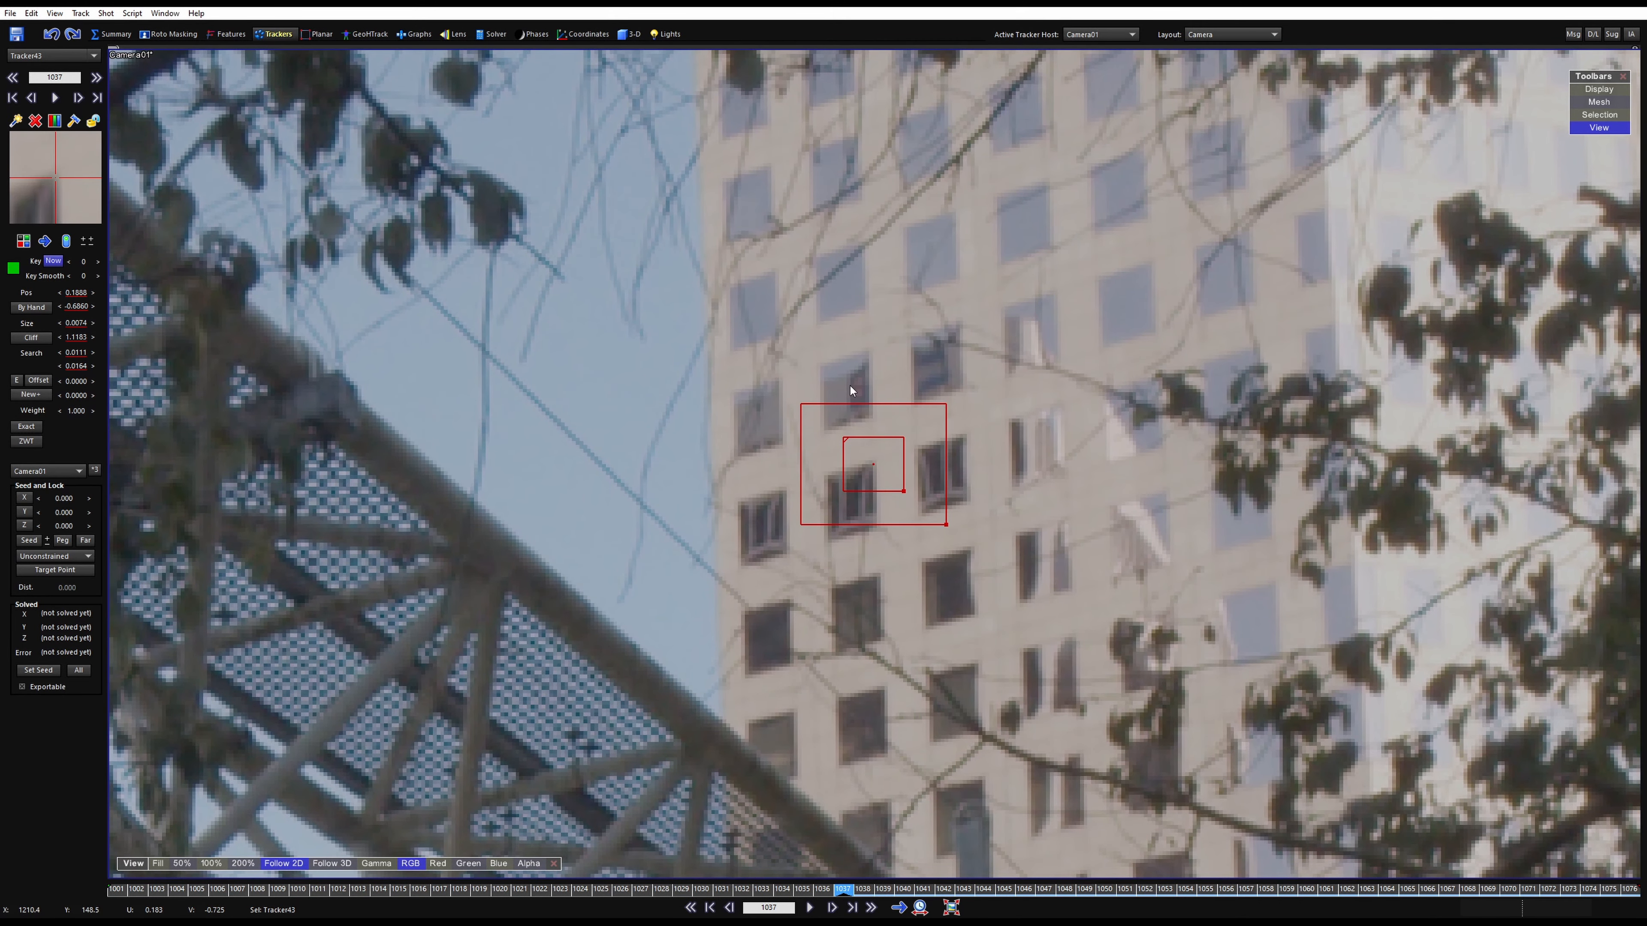
pyautogui.moveTo(795, 463); pyautogui.dragTo(741, 518, button='middle')
pyautogui.moveTo(903, 491); pyautogui.dragTo(898, 489)
# Track the beige tower's window-corner tracker forward from frame 1037 to the end of the shot and step back through the result to 1037
pyautogui.press('space')
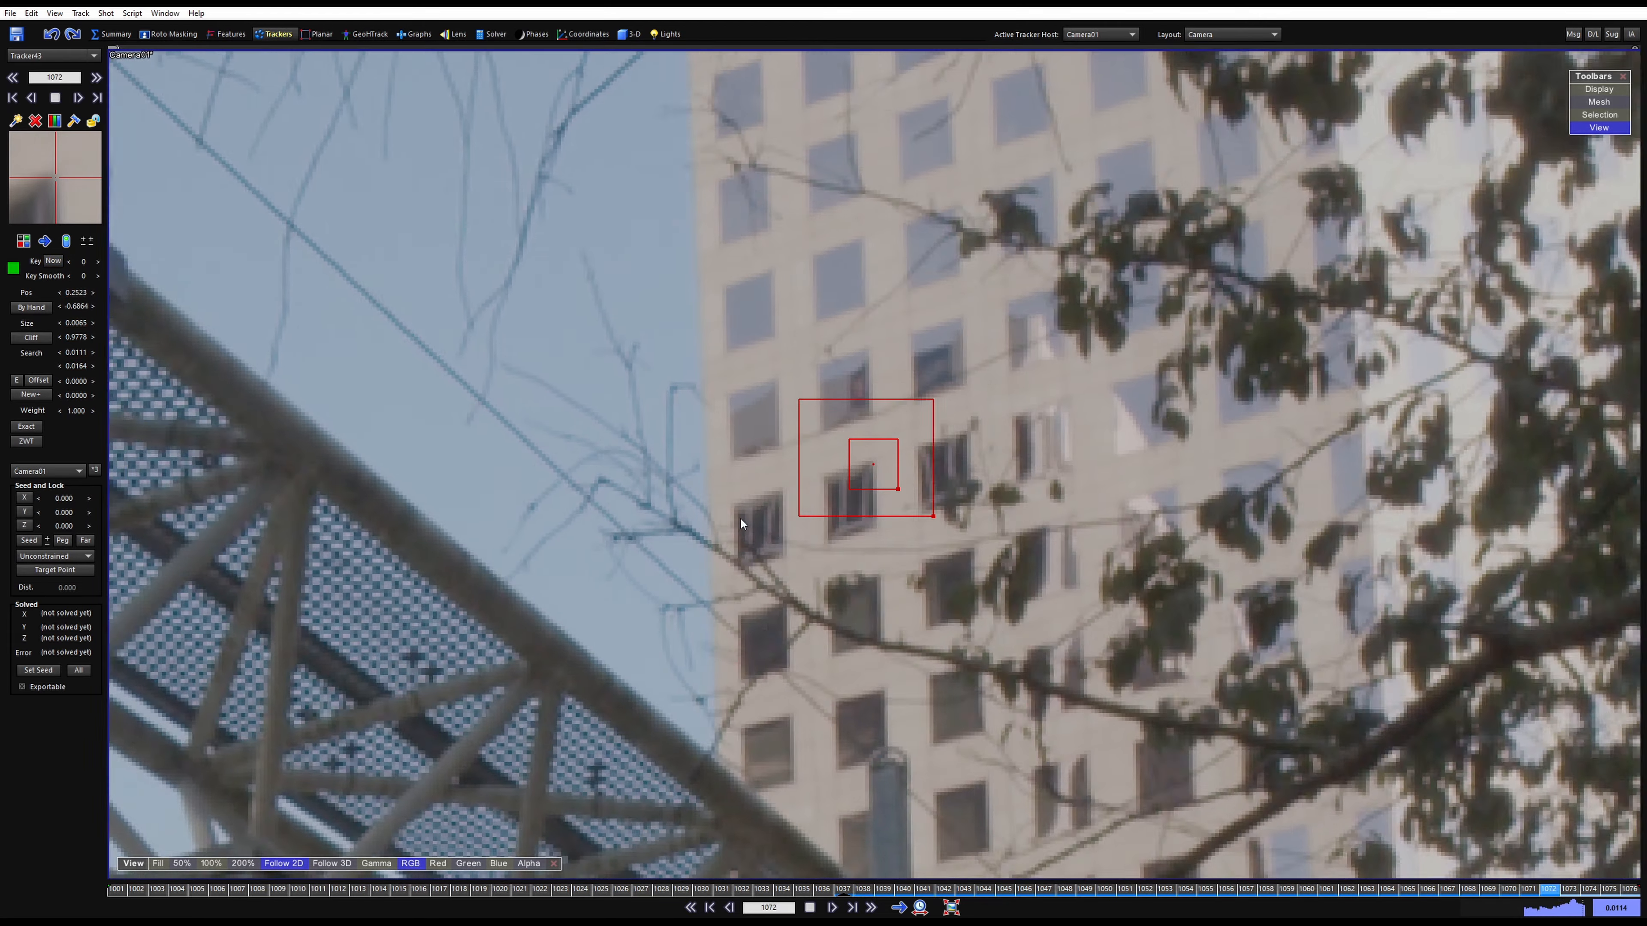
pyautogui.press('Left')
pyautogui.press('Left')
pyautogui.press('Left')
pyautogui.press('Left')
pyautogui.press('Left')
pyautogui.press('Left')
pyautogui.press('Left')
pyautogui.press('Left')
pyautogui.press('Left')
pyautogui.press('Left')
pyautogui.press('Left')
pyautogui.press('Left')
pyautogui.press('Left')
pyautogui.press('Left')
pyautogui.press('Left')
pyautogui.press('Left')
pyautogui.press('Left')
pyautogui.press('Left')
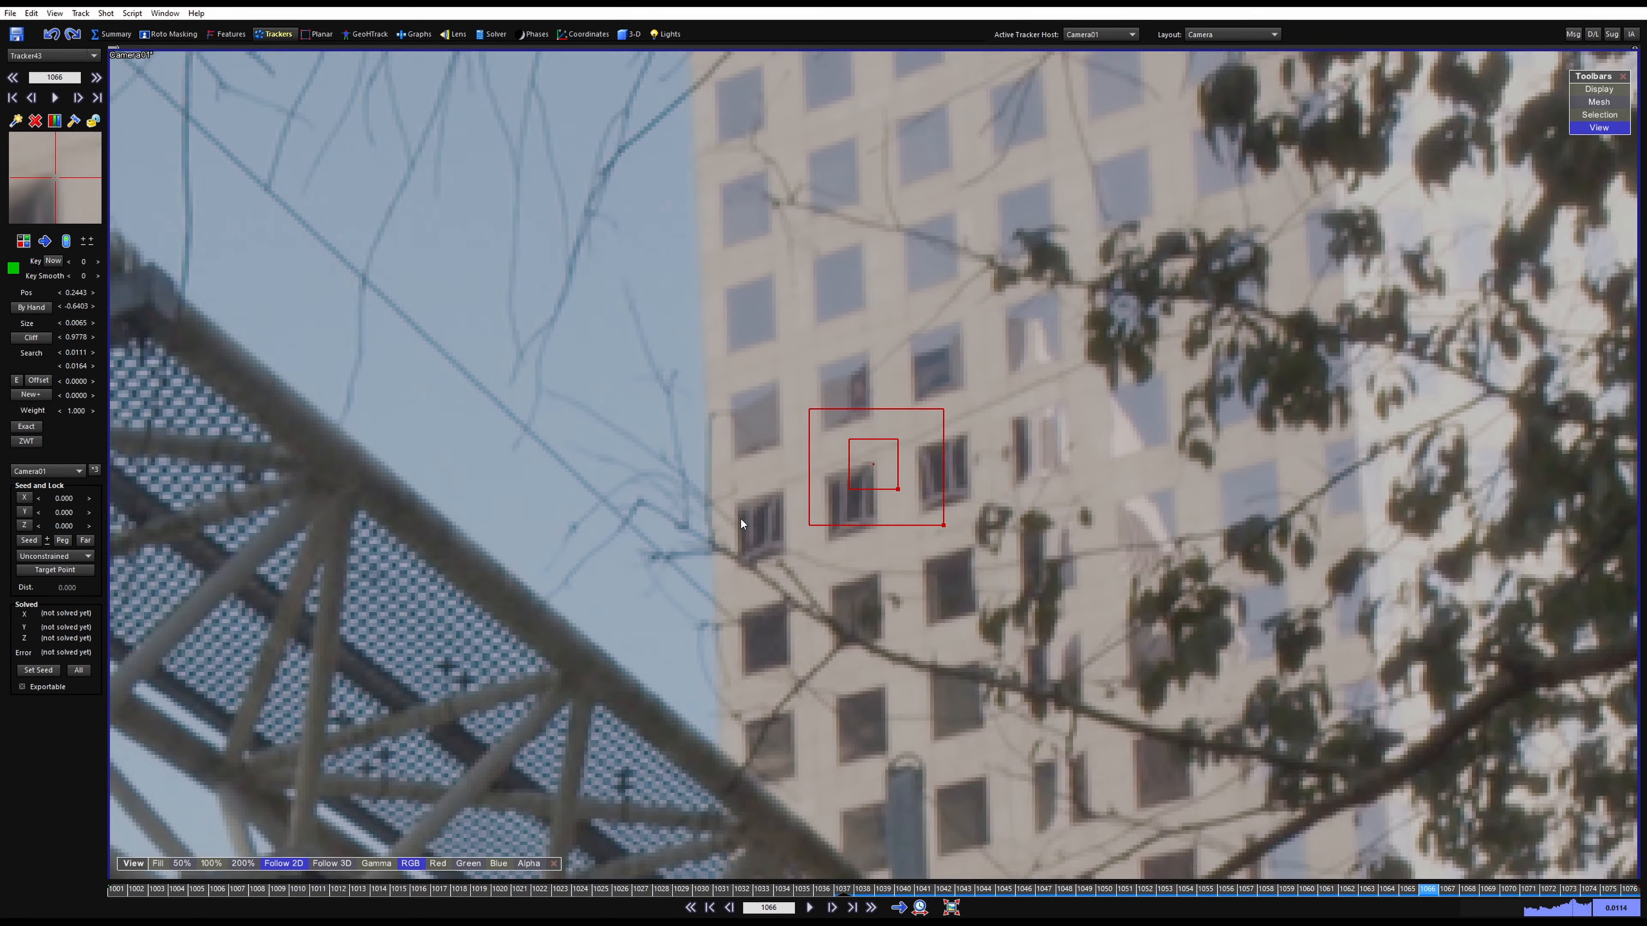
pyautogui.press('Left')
pyautogui.press('Left')
pyautogui.press('Left')
pyautogui.press('Left')
pyautogui.press('Left')
pyautogui.press('Left')
pyautogui.press('Left')
pyautogui.press('Left')
pyautogui.press('Left')
pyautogui.press('Left')
pyautogui.press('Left')
pyautogui.press('Left')
pyautogui.press('Left')
pyautogui.press('Left')
pyautogui.press('Left')
pyautogui.press('Left')
pyautogui.press('Left')
pyautogui.press('Left')
pyautogui.press('Left')
pyautogui.press('Left')
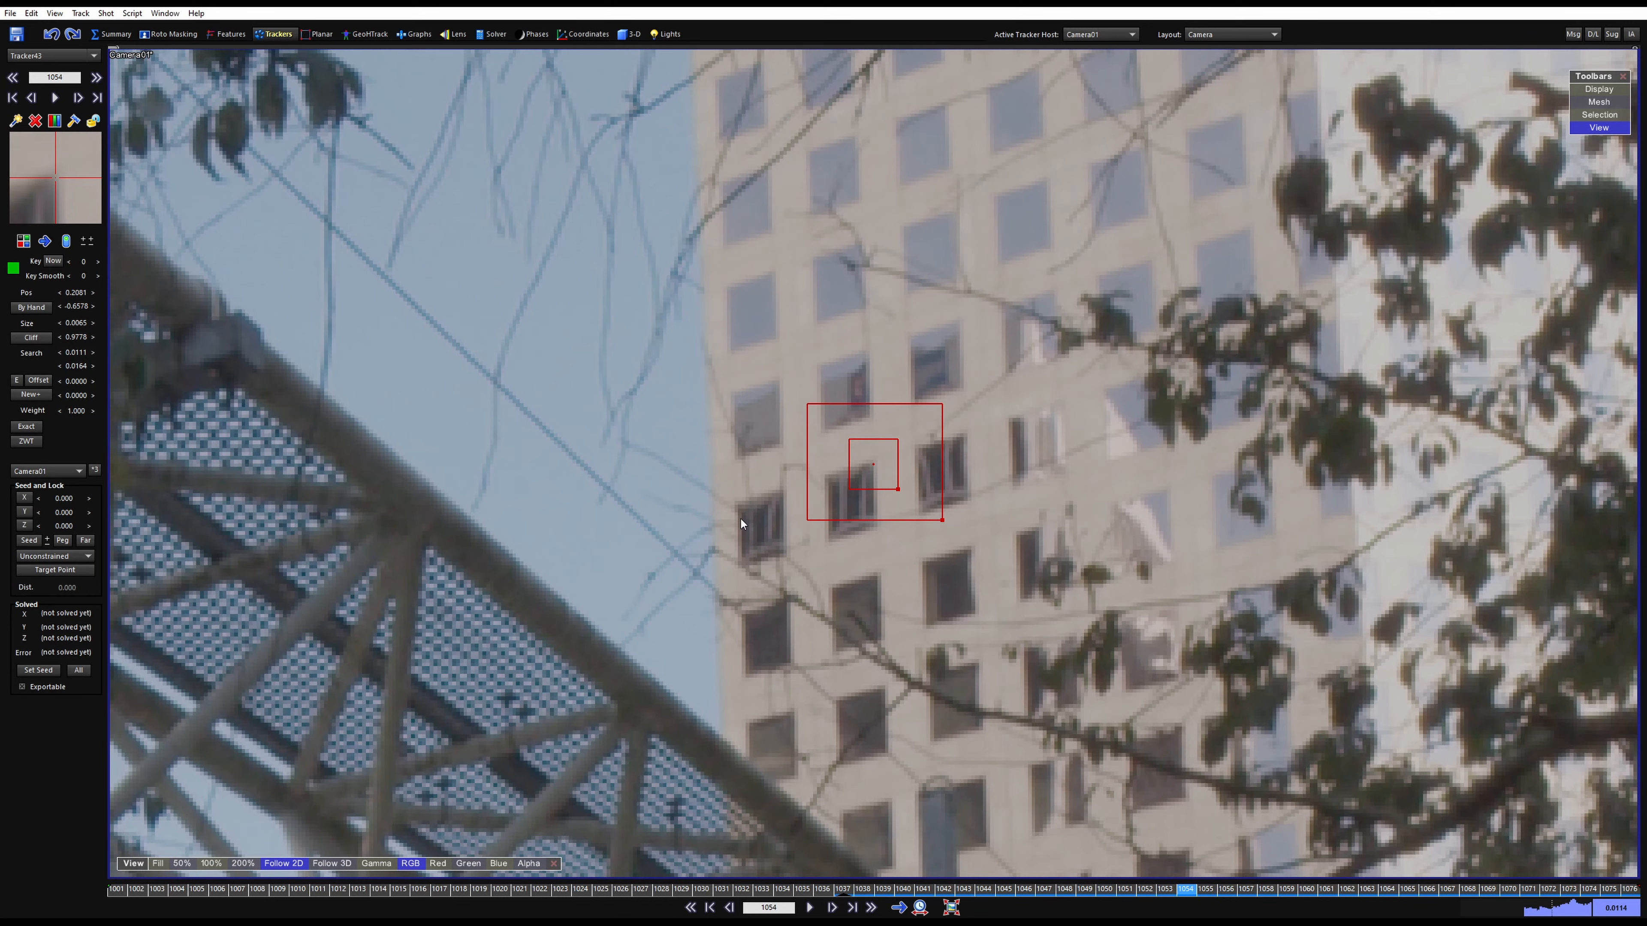
pyautogui.press('f')
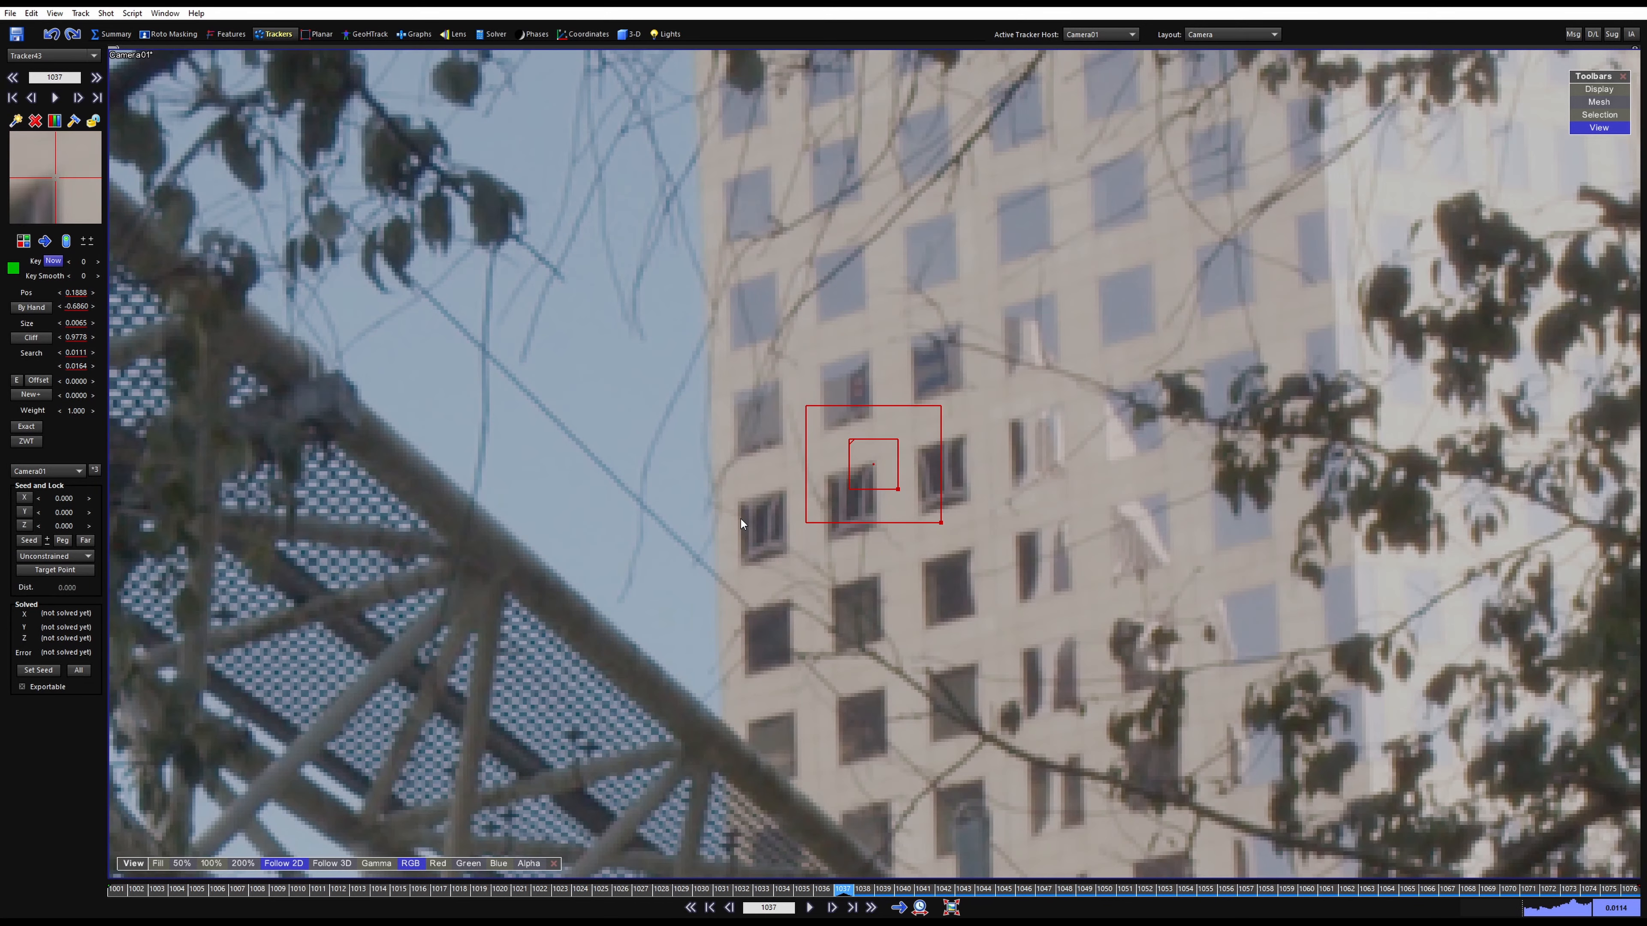
# Reverse the tracking direction and track the beige tower tracker backward frame by frame from frame 1037 to frame 1016
pyautogui.press('b')
pyautogui.press('Left')
pyautogui.press('Left')
pyautogui.press('Left')
pyautogui.press('Left')
pyautogui.press('Left')
pyautogui.press('Left')
pyautogui.press('Left')
pyautogui.press('Left')
pyautogui.press('Left')
pyautogui.press('Left')
pyautogui.press('Left')
pyautogui.press('Left')
pyautogui.press('Left')
pyautogui.press('Left')
pyautogui.press('Left')
pyautogui.press('Left')
pyautogui.press('Left')
pyautogui.press('Left')
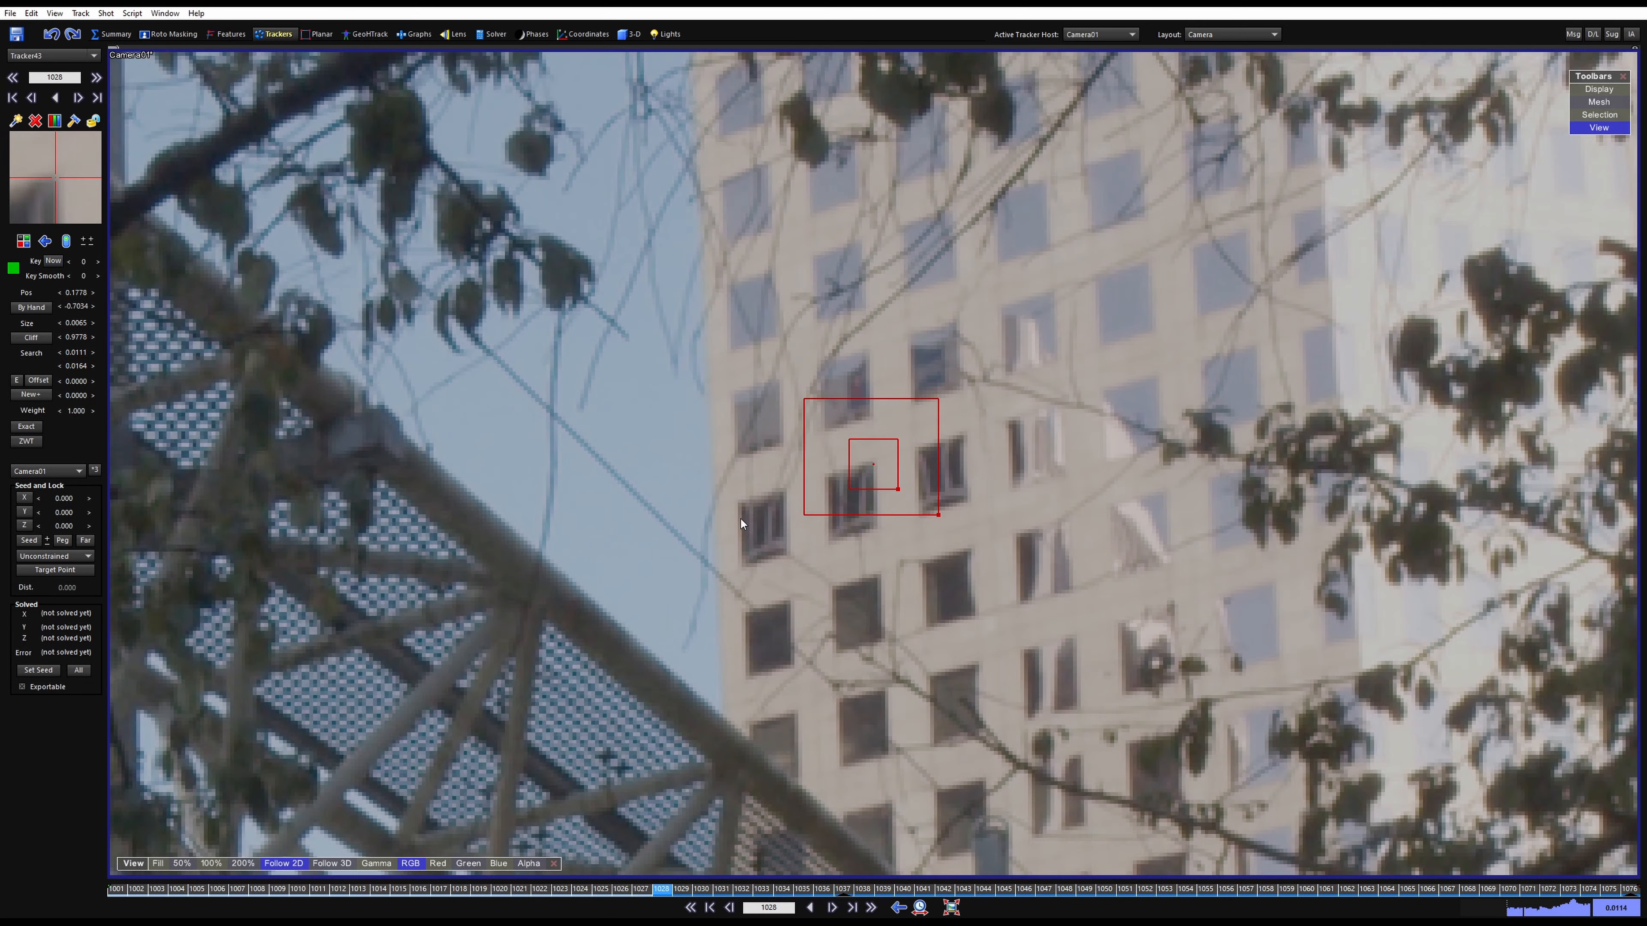
pyautogui.press('Left')
pyautogui.press('Left')
pyautogui.press('Left')
pyautogui.press('Left')
pyautogui.press('Left')
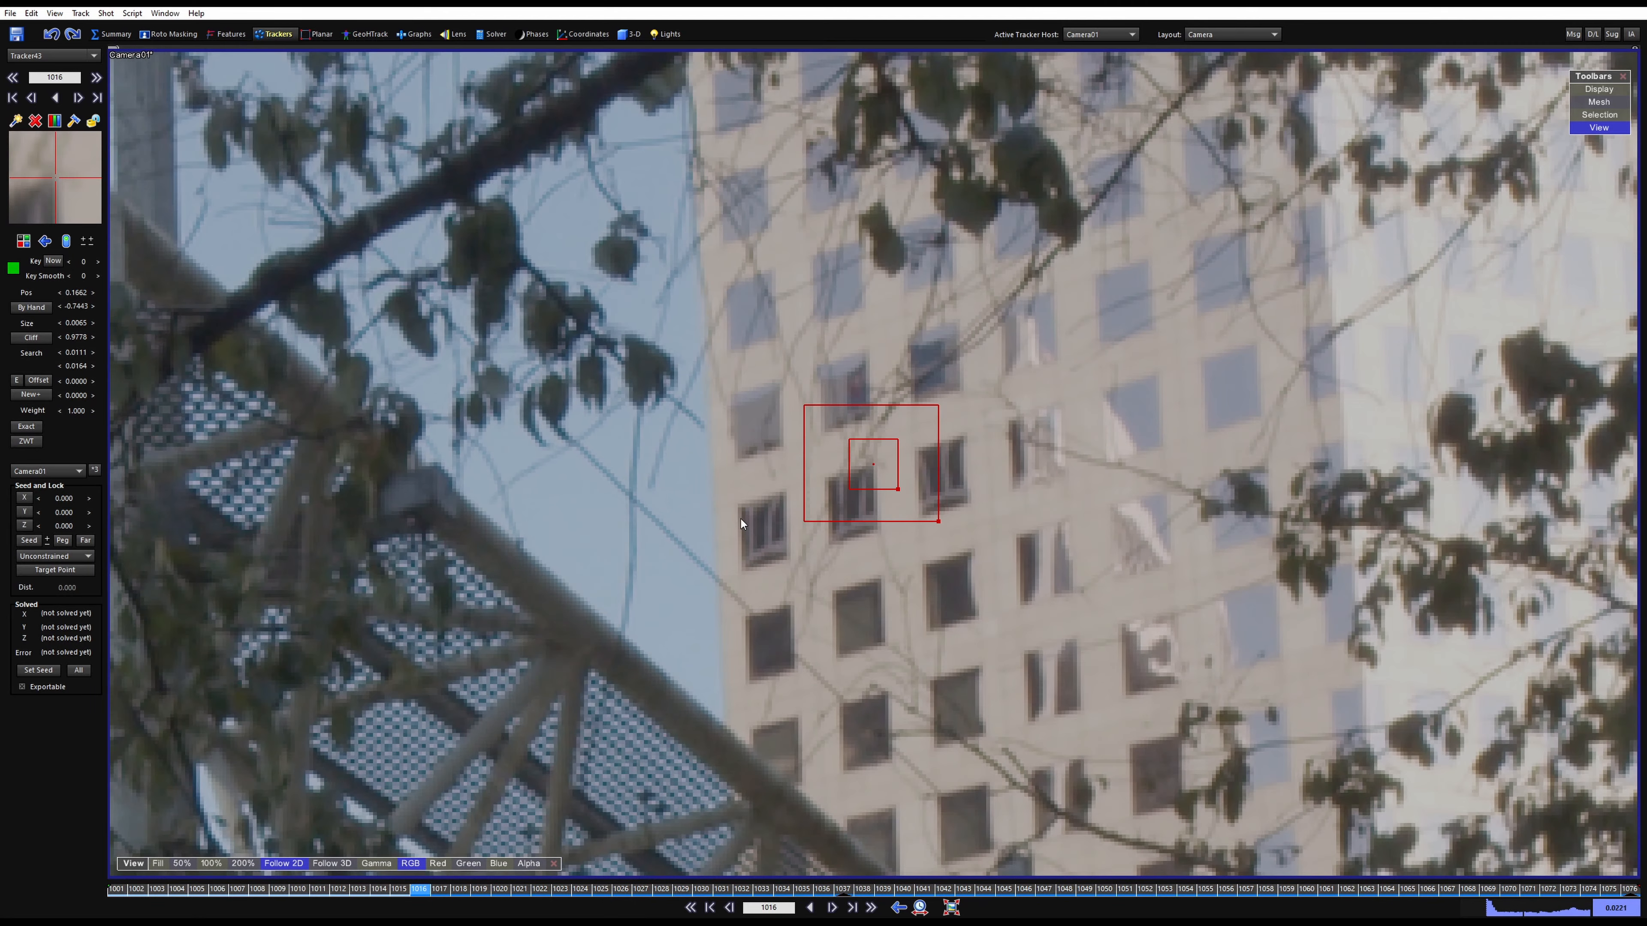
# At frame 1019, offset the tracker by -0.0114, 0.0071 onto the adjacent dark window's upper corner and track it backward to frame 1015
pyautogui.press('Right')
pyautogui.press('Right')
pyautogui.press('Right')
pyautogui.press('Right')
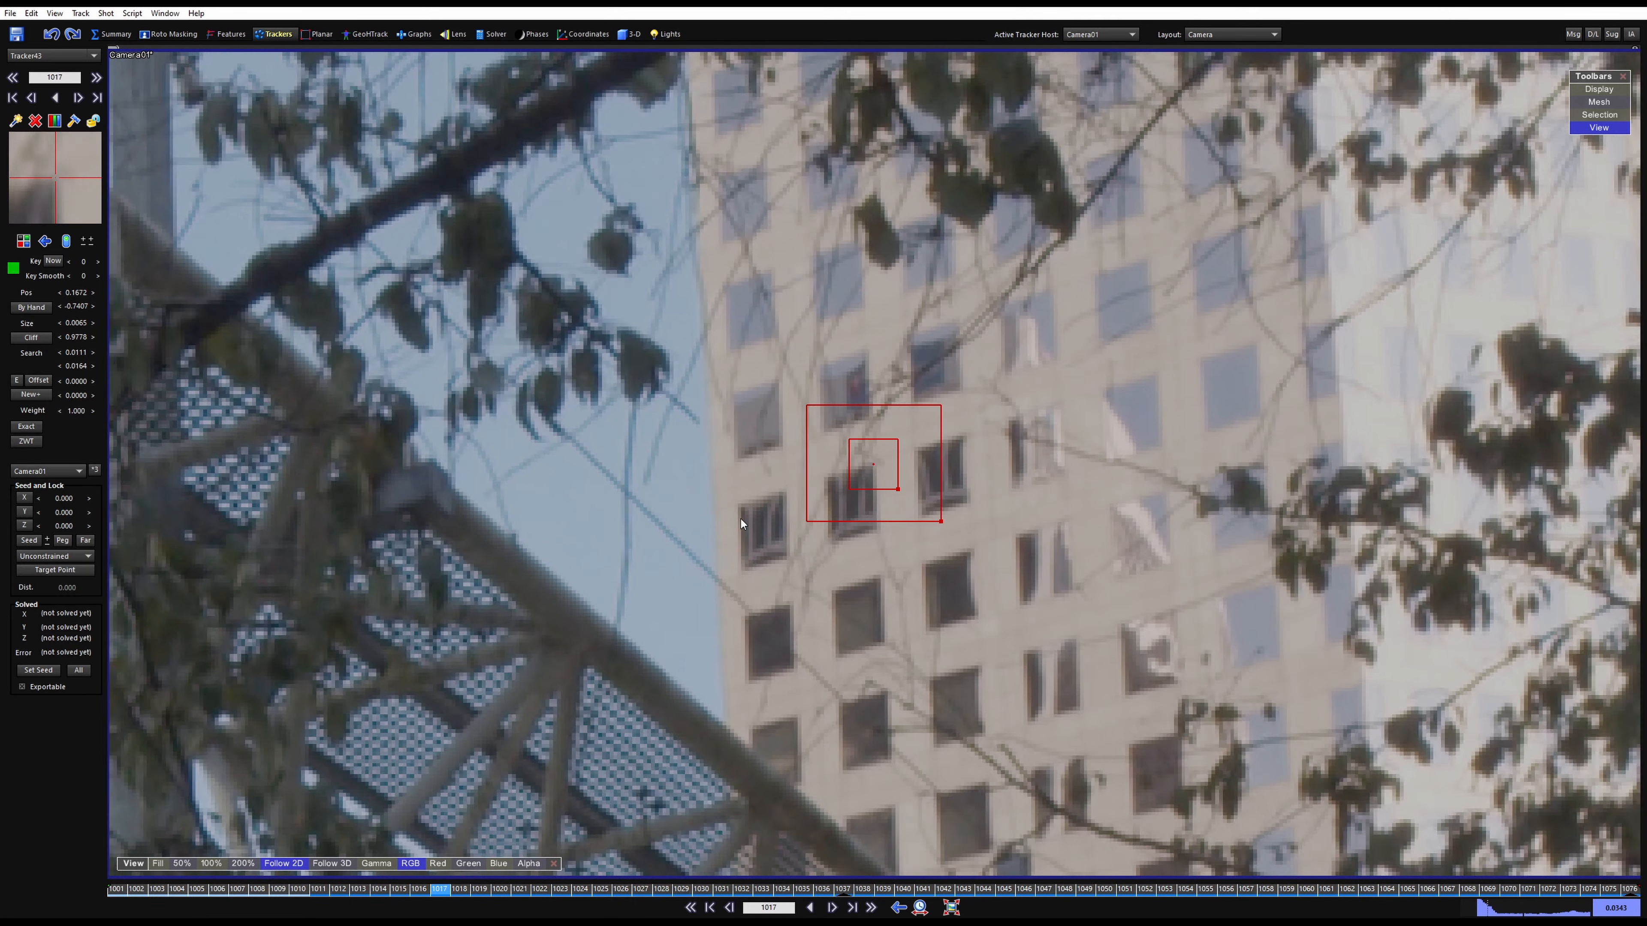
pyautogui.press('Right')
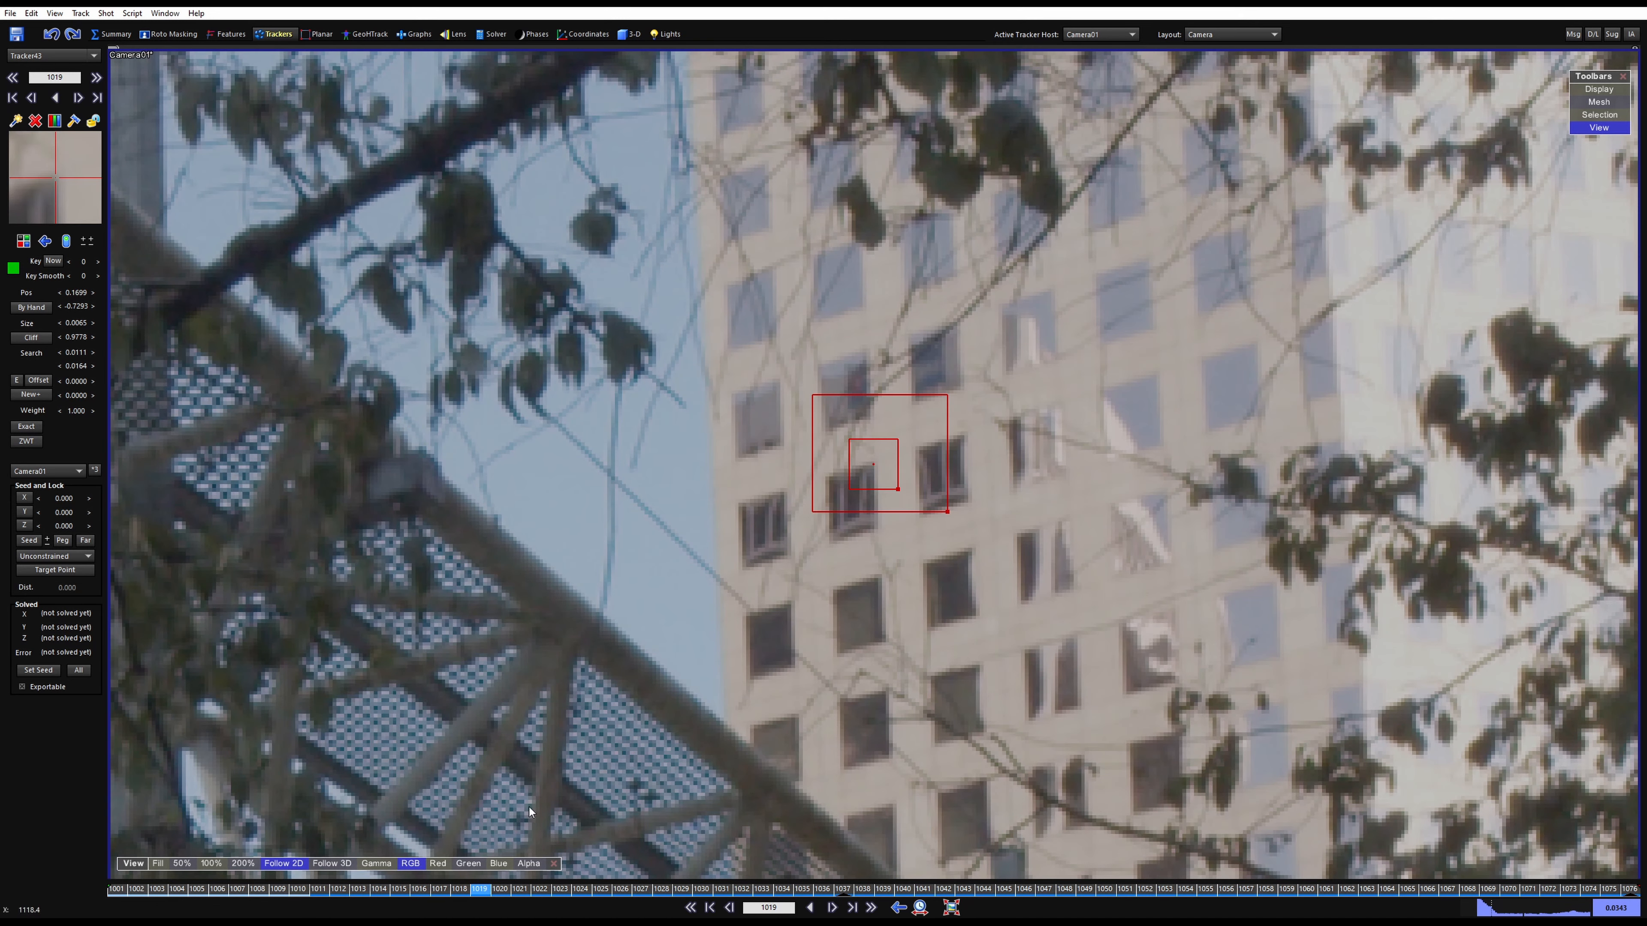
pyautogui.click(40, 380)
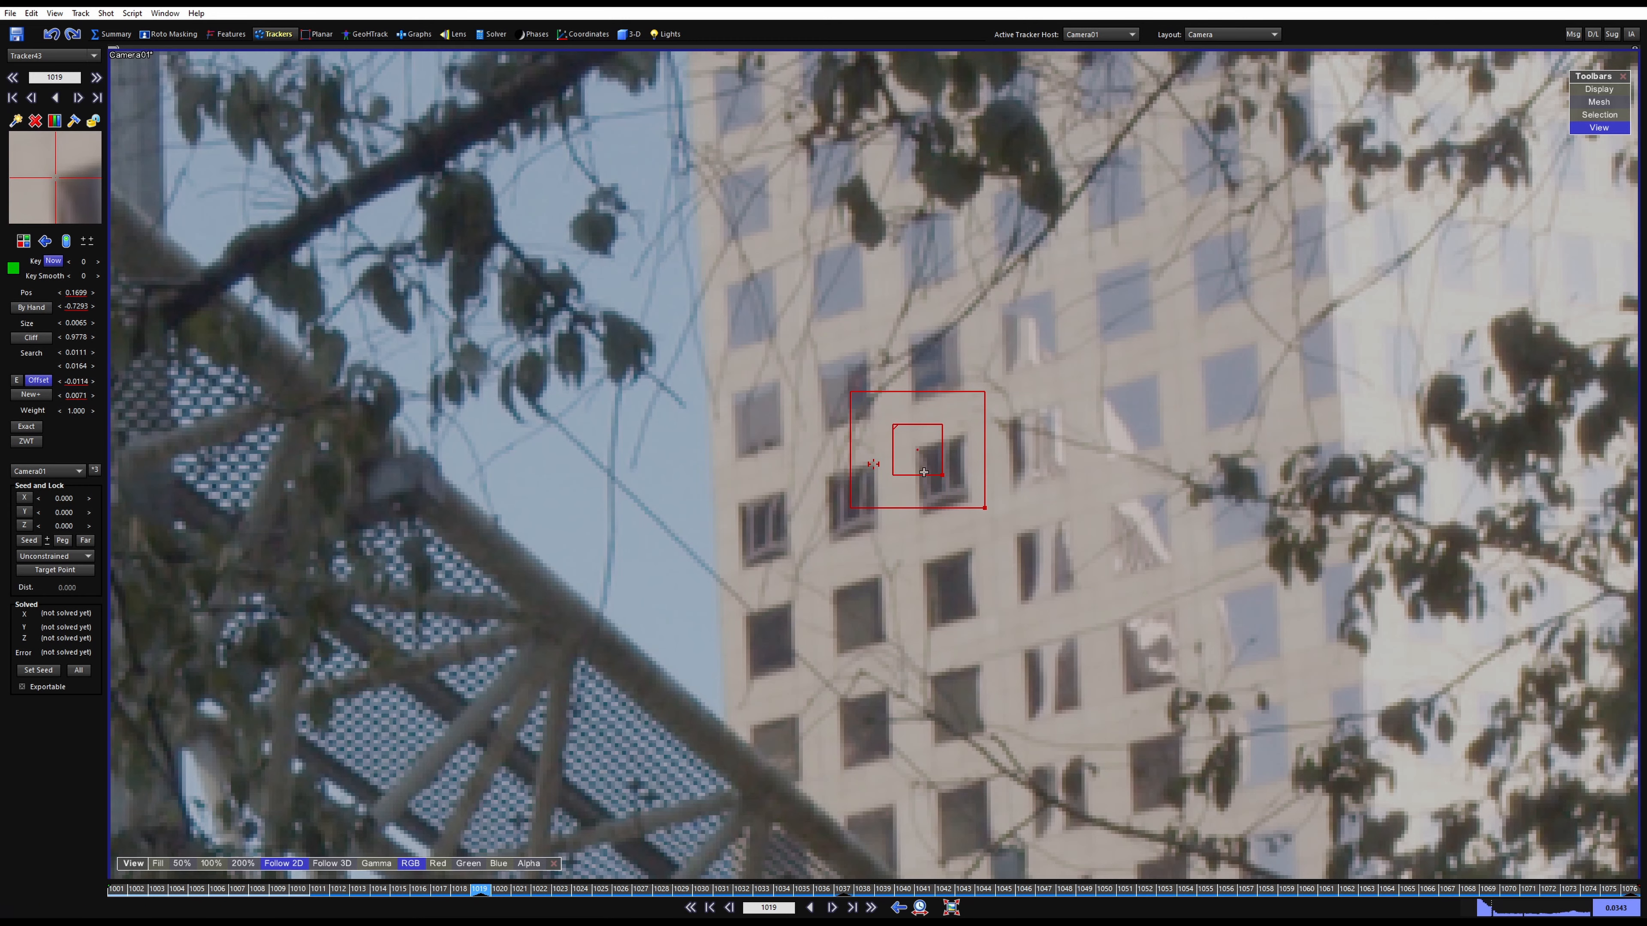
pyautogui.press('Left')
pyautogui.press('Left')
pyautogui.press('Left')
pyautogui.press('Left')
pyautogui.press('Left')
pyautogui.press('Left')
pyautogui.press('Left')
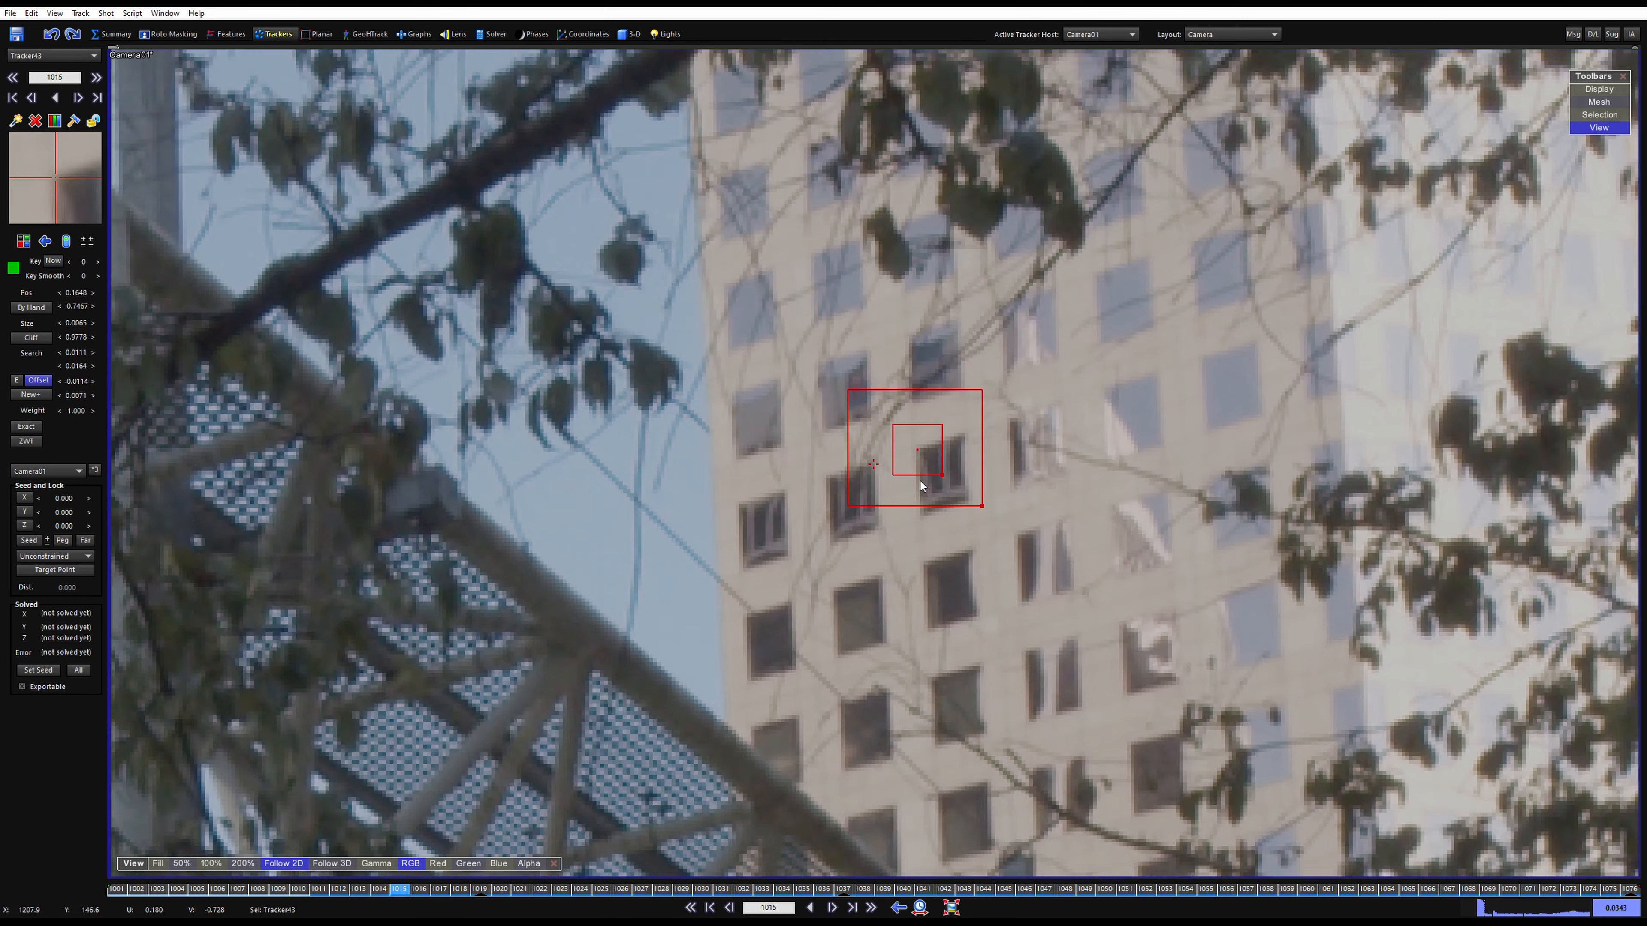
# From frame 1011, offset the tracker onto the opposite upper corner of its own window, track it backward to frame 1001 and lock it
pyautogui.press('Left')
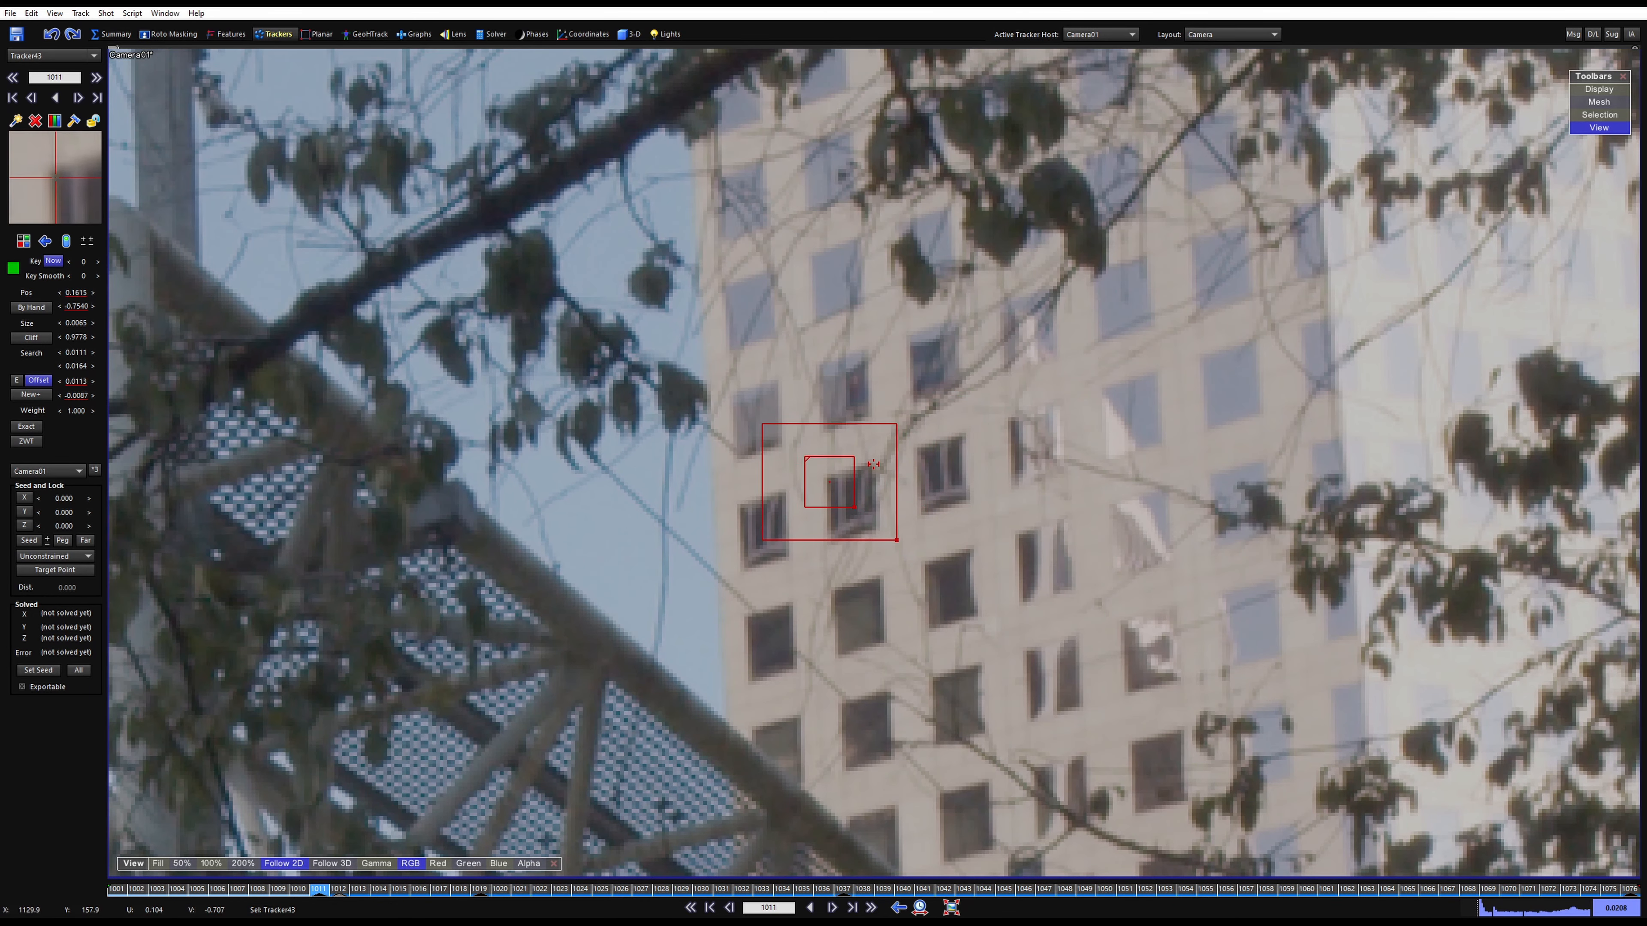
pyautogui.press('Left')
pyautogui.press('Left')
pyautogui.press('Left')
pyautogui.press('Left')
pyautogui.press('Left')
pyautogui.press('Left')
pyautogui.press('Left')
pyautogui.press('Left')
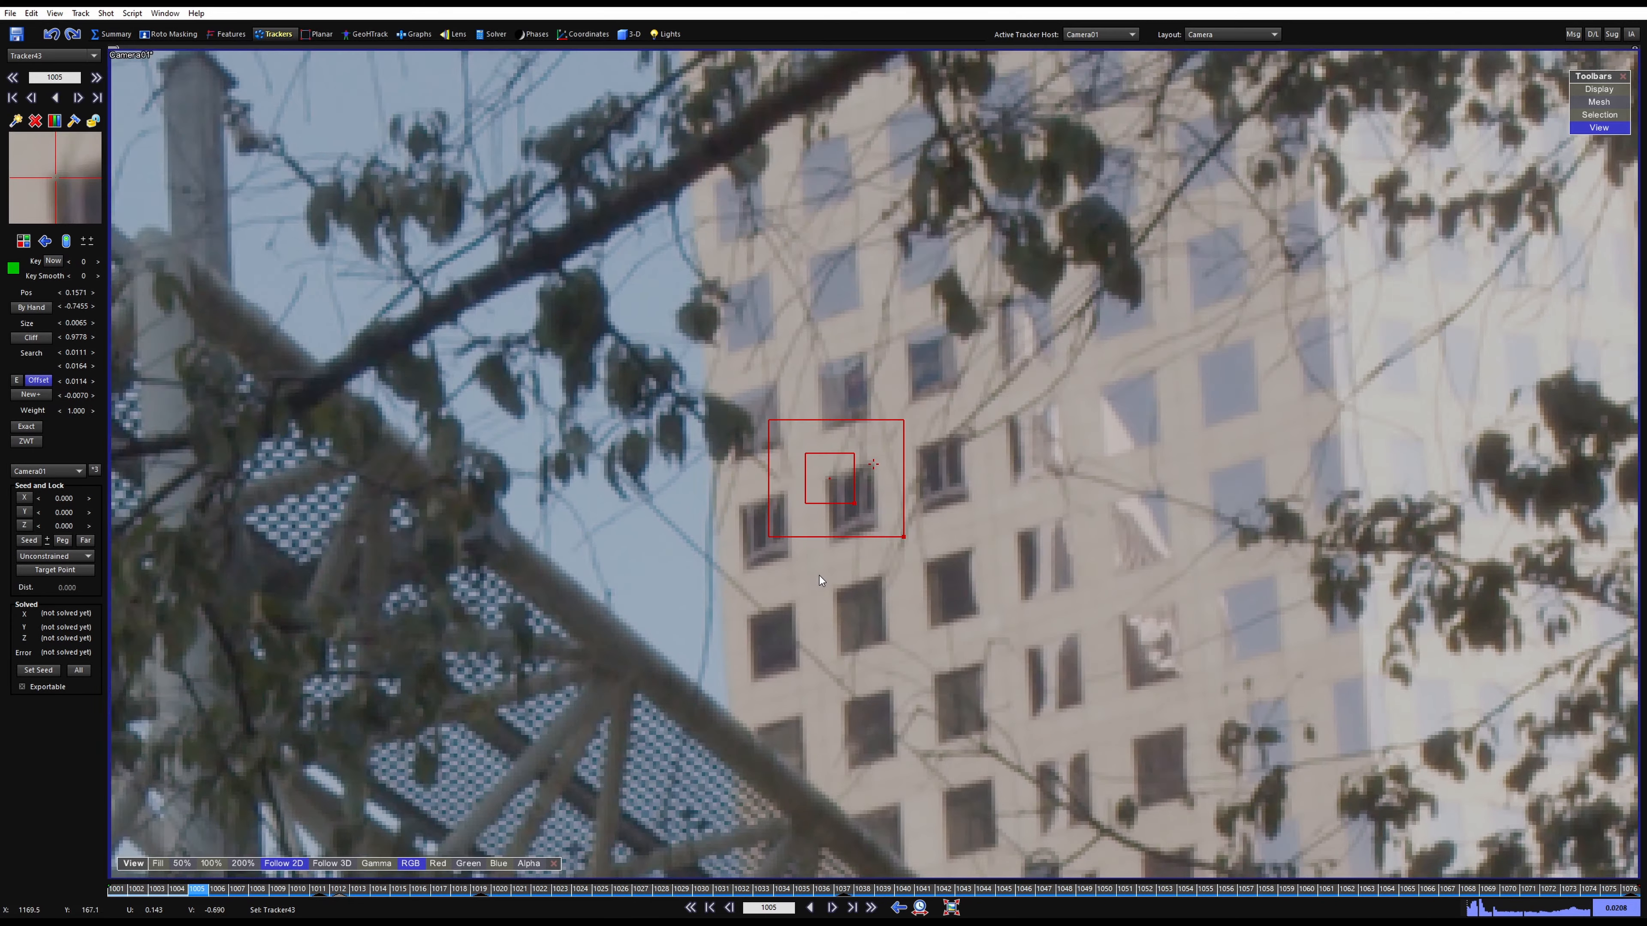
pyautogui.press('Left')
pyautogui.press('Left')
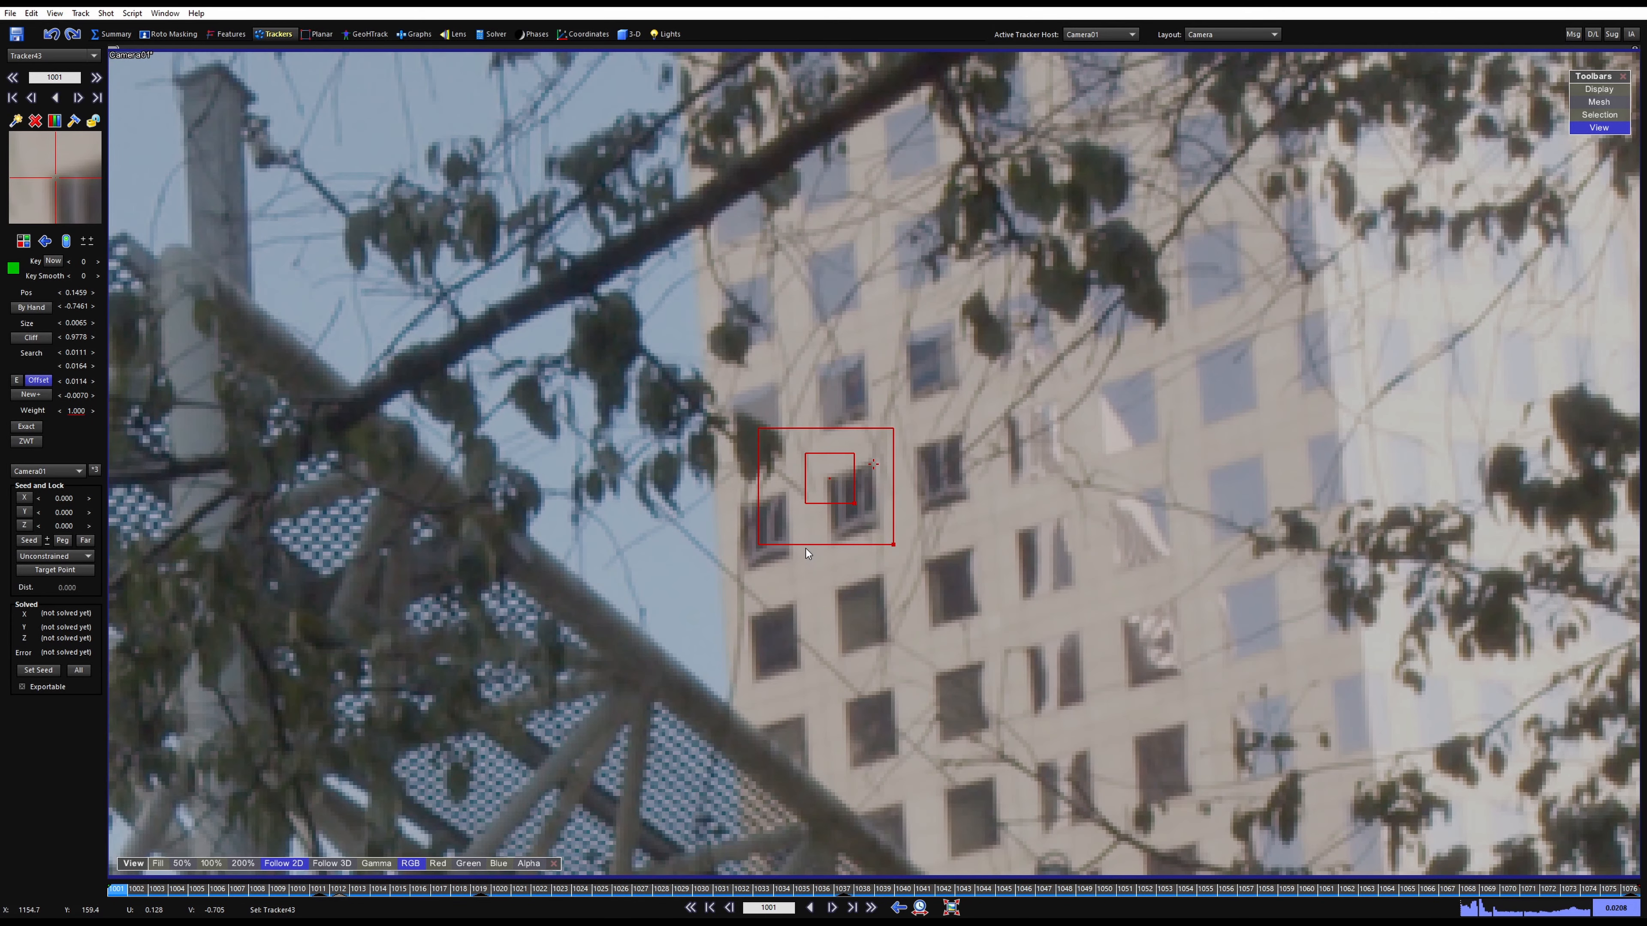
pyautogui.press('l')
# Scrub through the shot to frame 1076 and back to 1001 to examine how the locked beige tower tracker holds
pyautogui.scroll(-2, 921, 528)
pyautogui.press('Right')
pyautogui.press('Right')
pyautogui.press('Right')
pyautogui.press('Right')
pyautogui.press('Right')
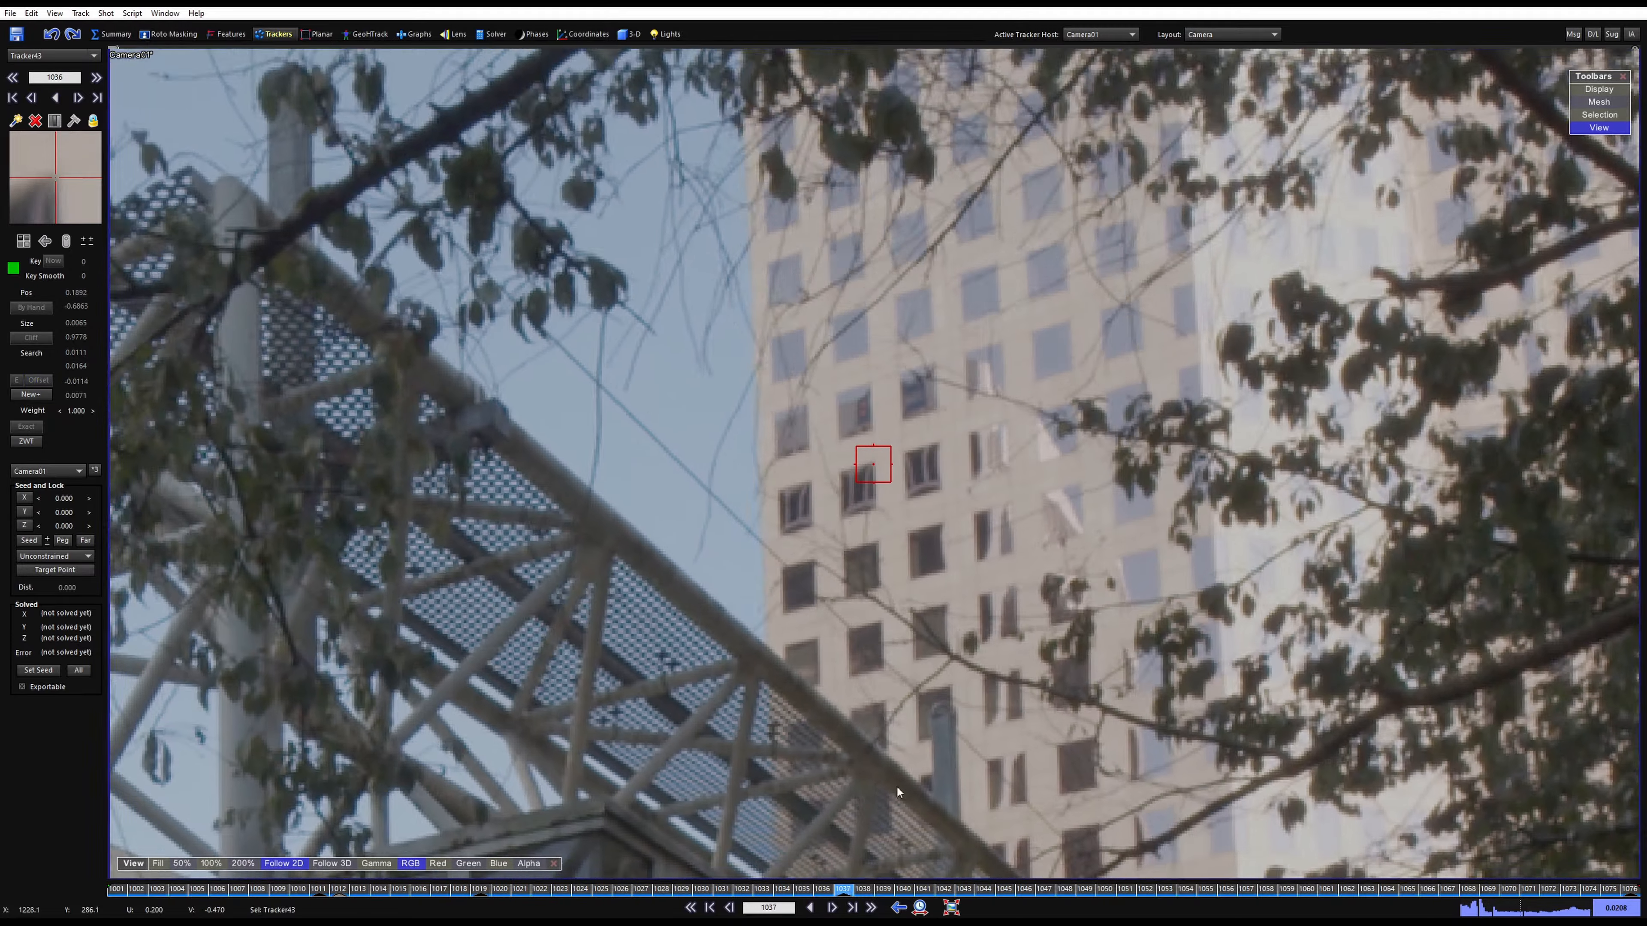
pyautogui.moveTo(857, 891); pyautogui.dragTo(1630, 902)
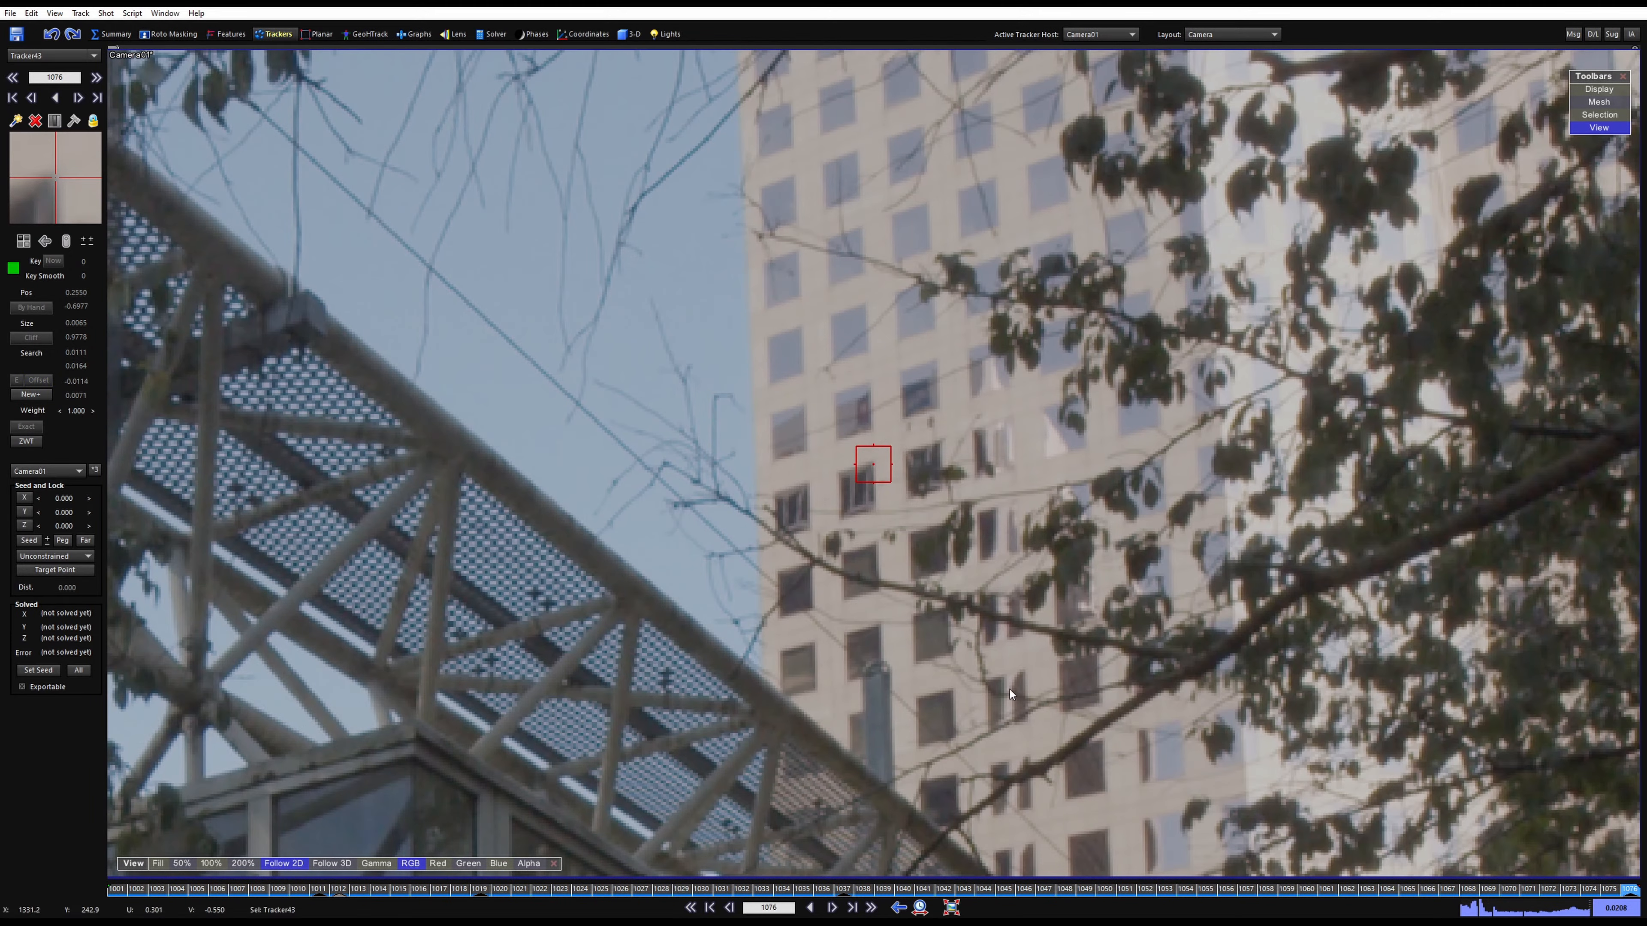
pyautogui.moveTo(1454, 903); pyautogui.dragTo(117, 892)
# At frame 1011, add a tracker on the roof corner of the distant pale building with the red sign and track it forward
pyautogui.scroll(-5, 846, 552)
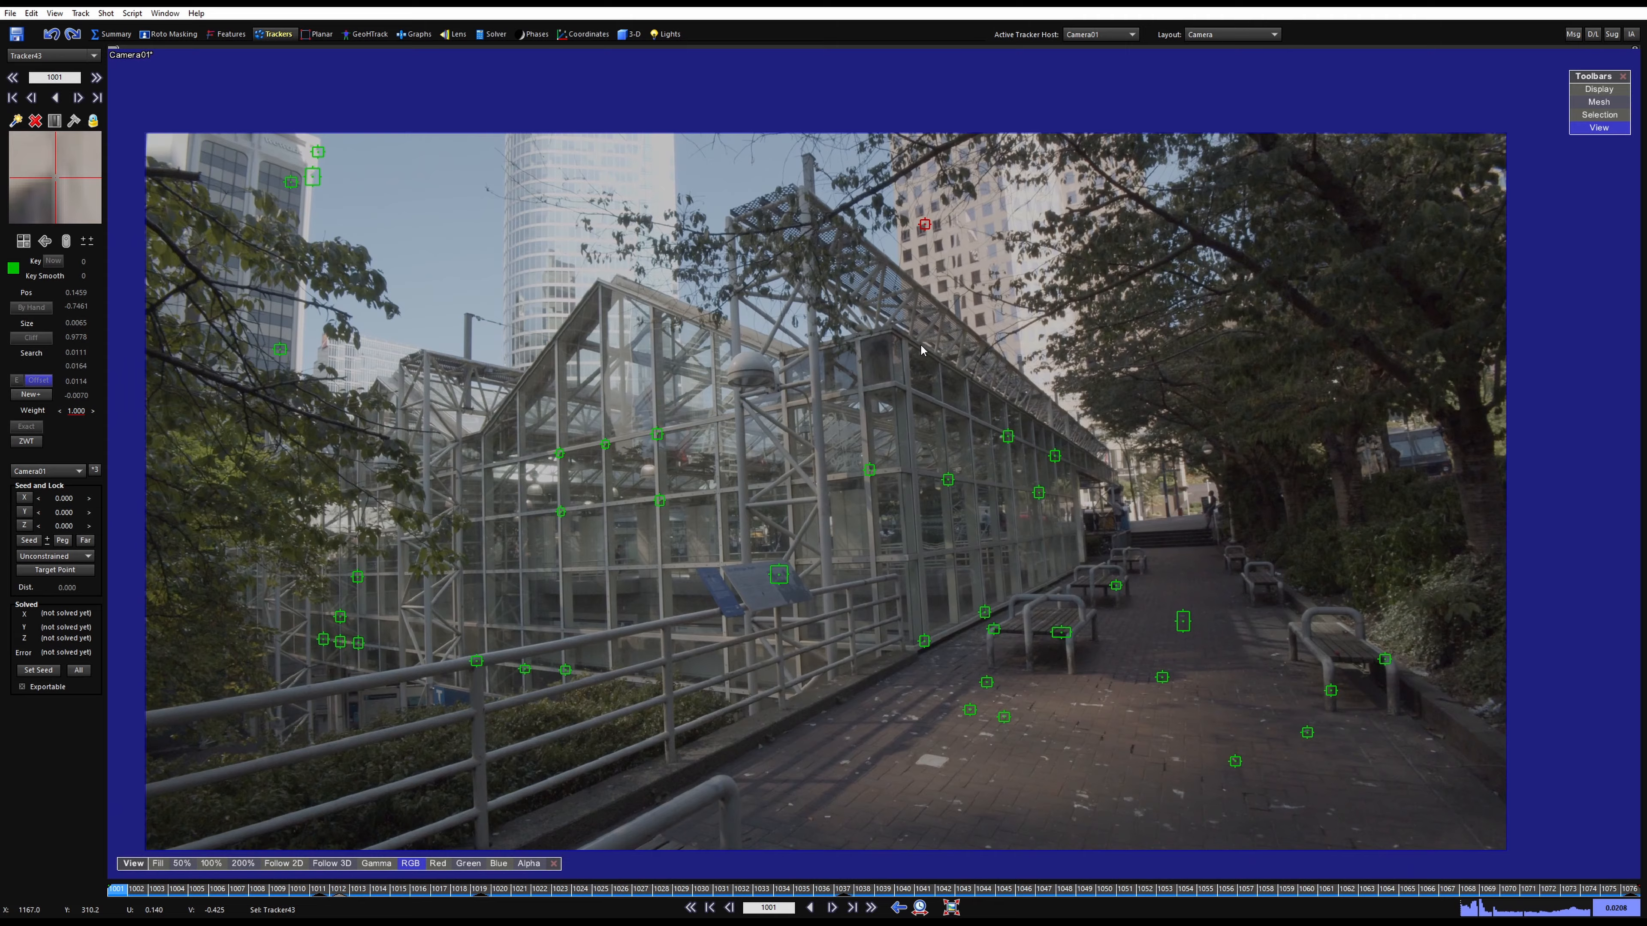
pyautogui.scroll(-1, 864, 346)
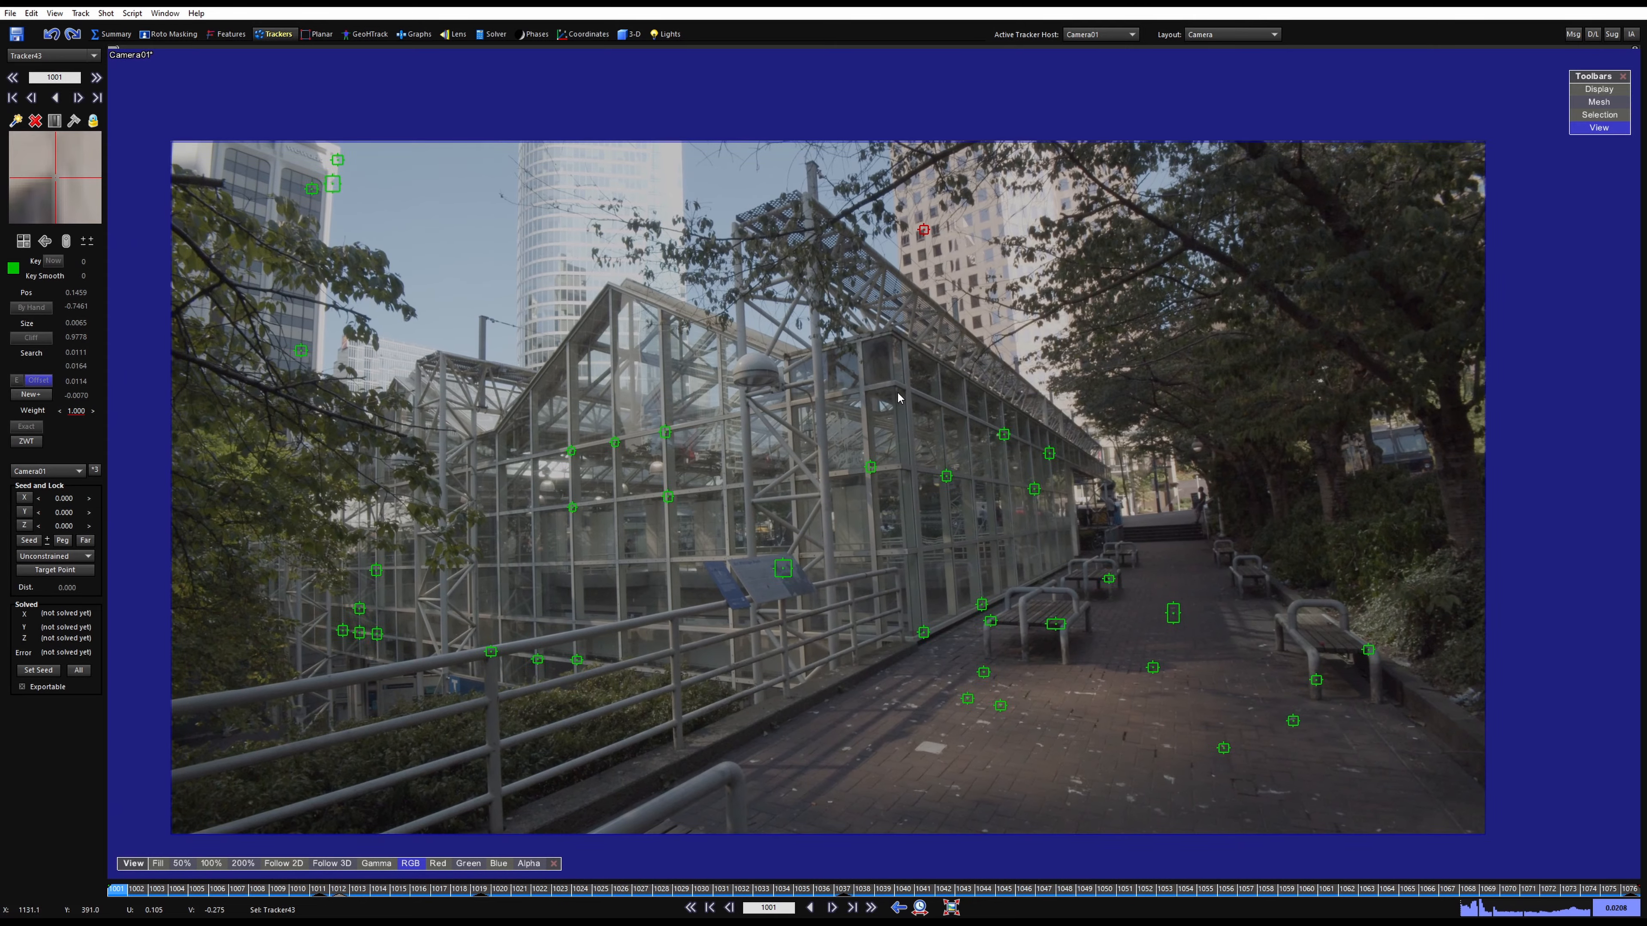
pyautogui.moveTo(649, 686); pyautogui.dragTo(677, 668, button='middle')
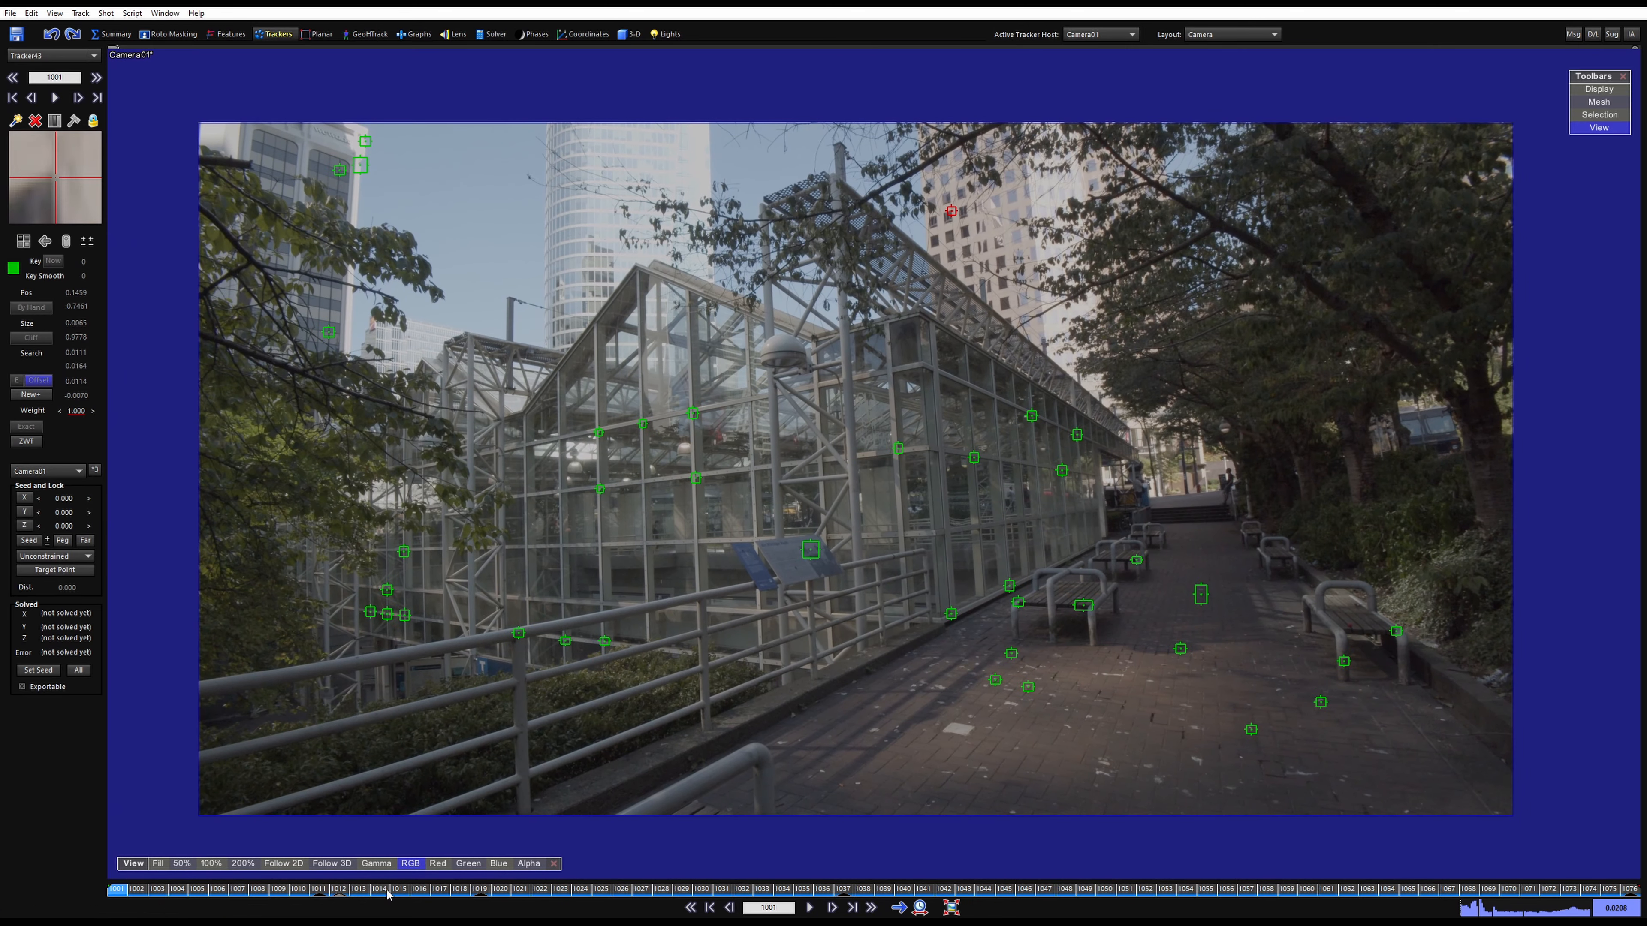
pyautogui.moveTo(387, 890); pyautogui.dragTo(319, 801)
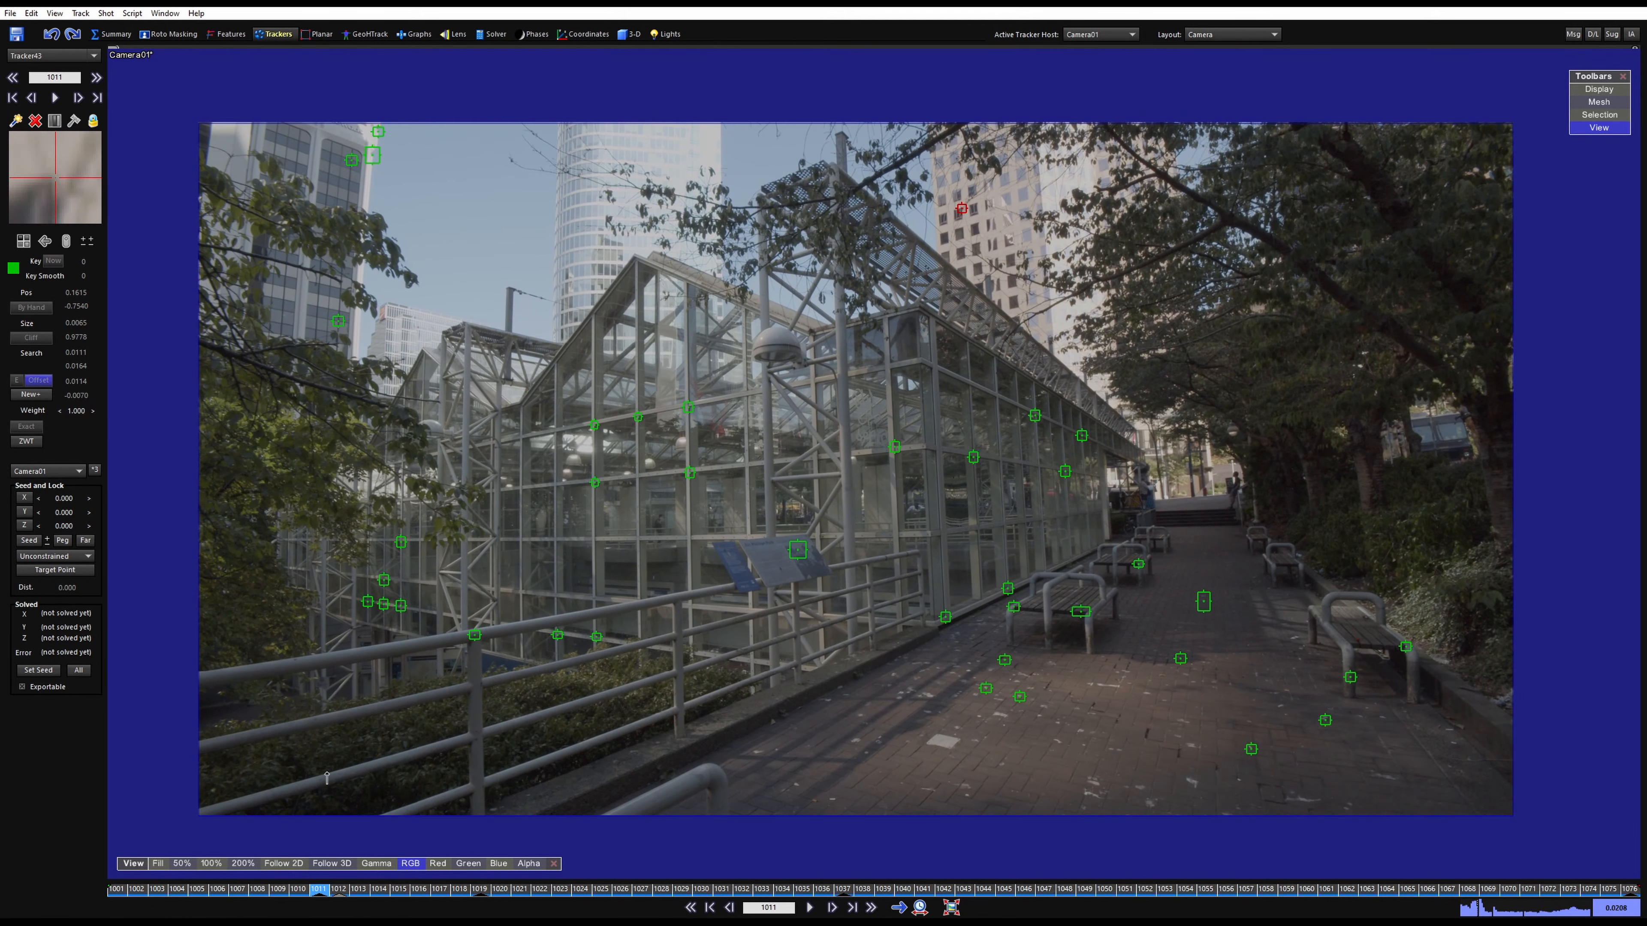
pyautogui.scroll(6, 379, 297)
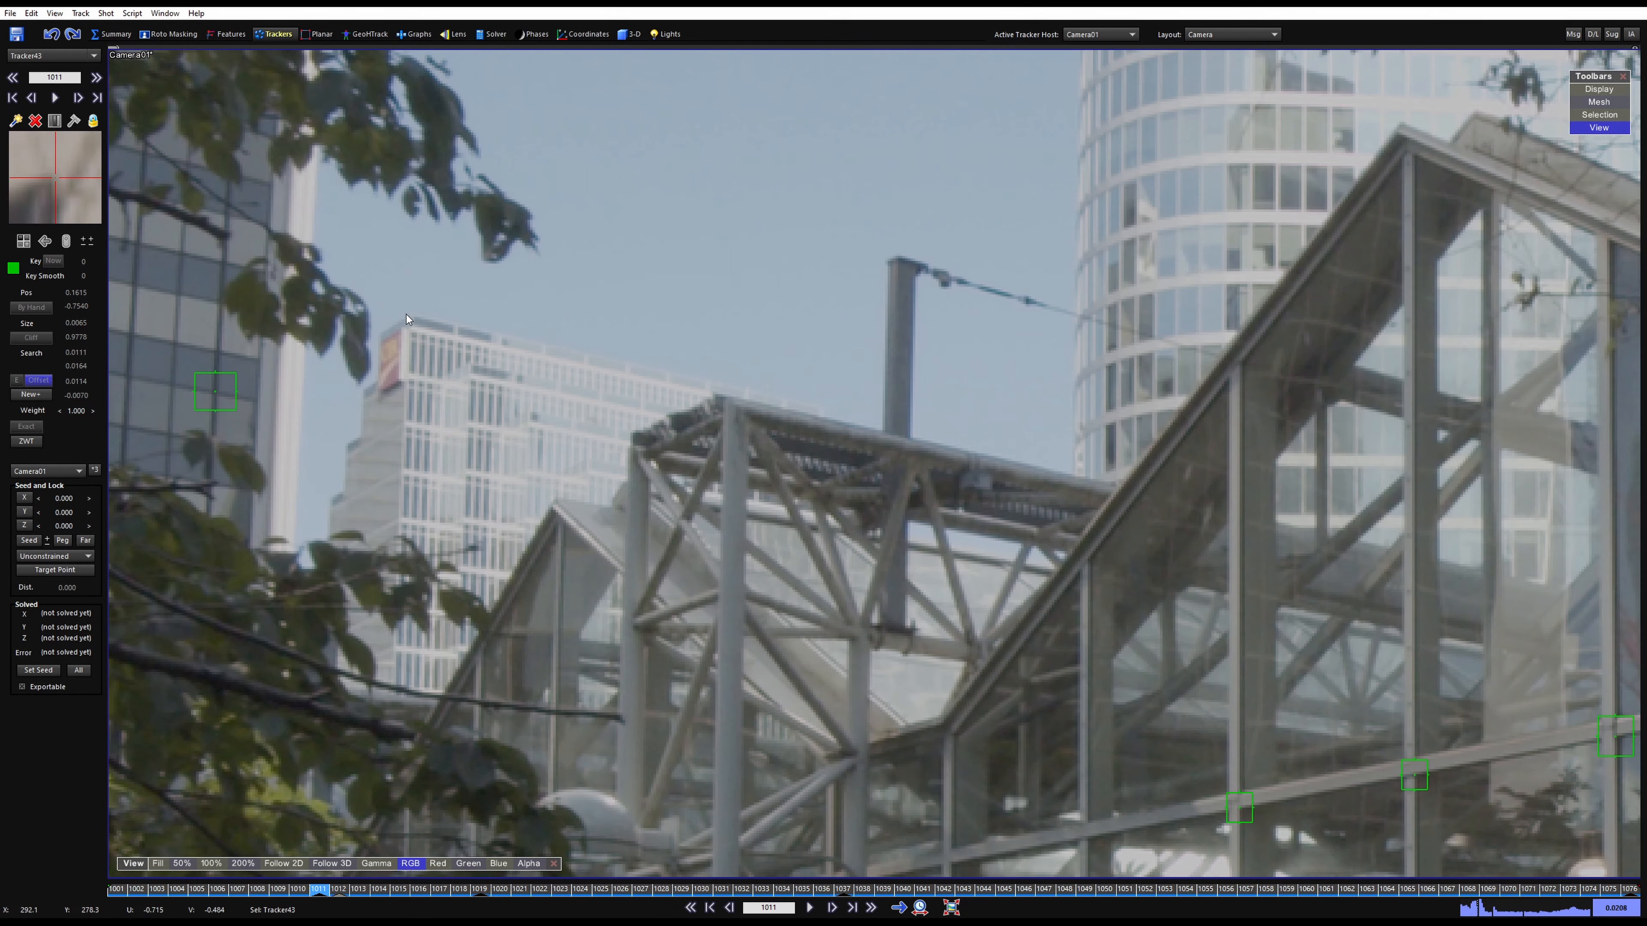
pyautogui.press('c')
pyautogui.moveTo(405, 323); pyautogui.dragTo(402, 328)
pyautogui.press('5')
pyautogui.press('space')
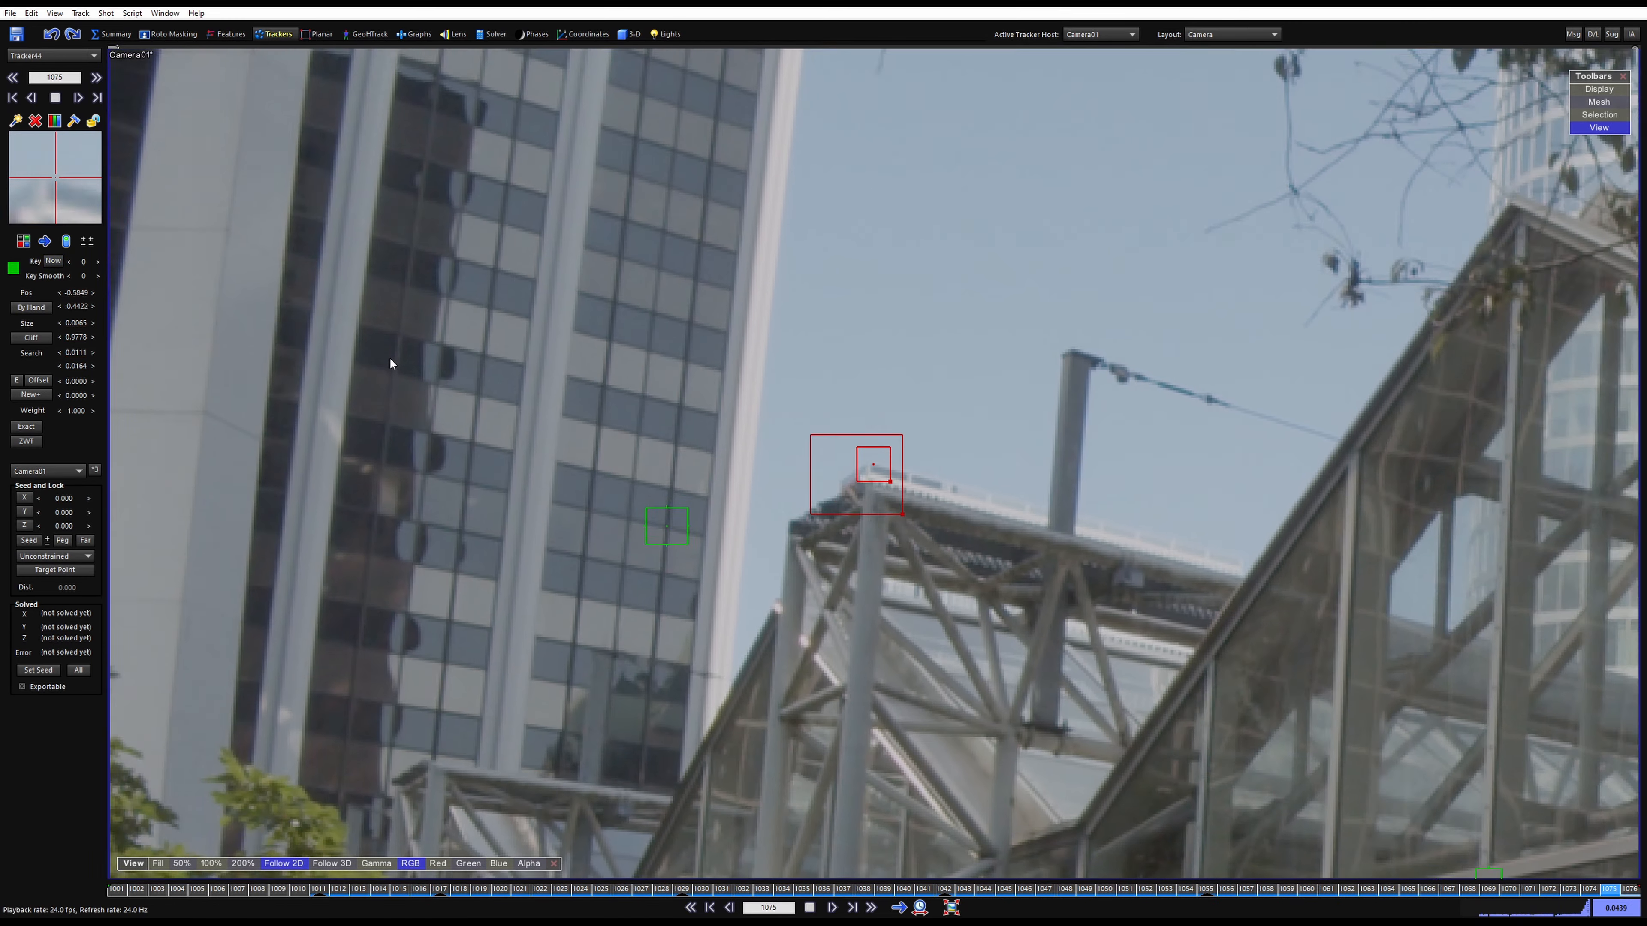
# At frame 1072, offset the roof-corner tracker by -0.0041, 0.0074, widen its pattern area and track it forward to the end of the shot
pyautogui.press('s')
pyautogui.press('s')
pyautogui.press('s')
pyautogui.press('d')
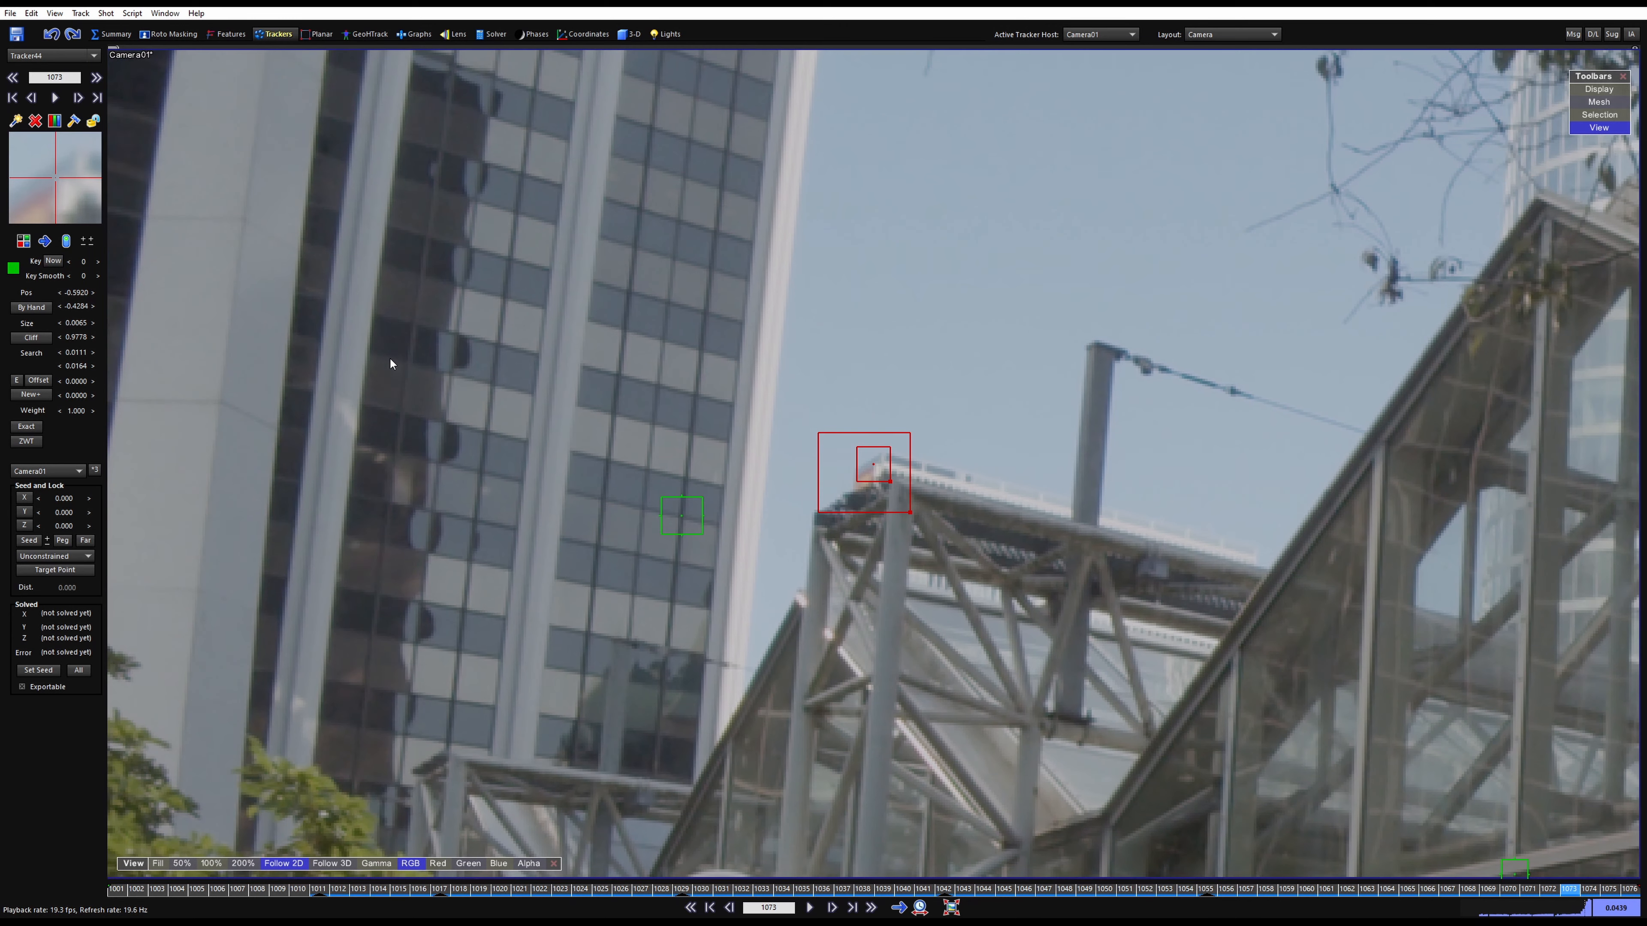
pyautogui.press('s')
pyautogui.scroll(2, 596, 353)
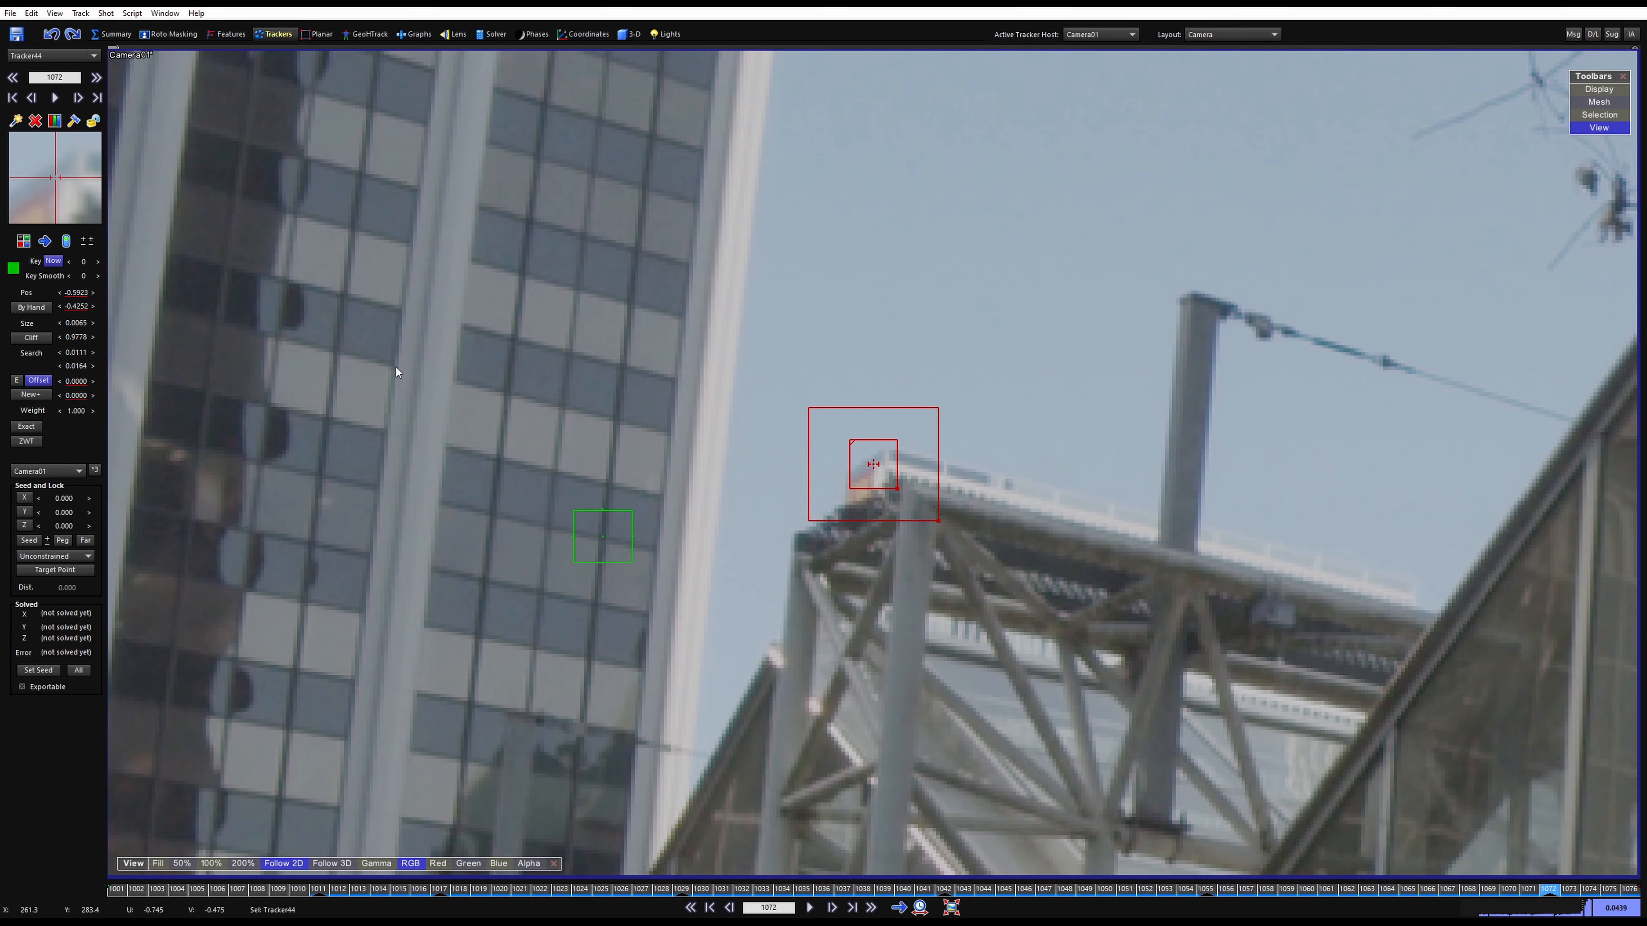
pyautogui.moveTo(902, 501); pyautogui.dragTo(918, 487)
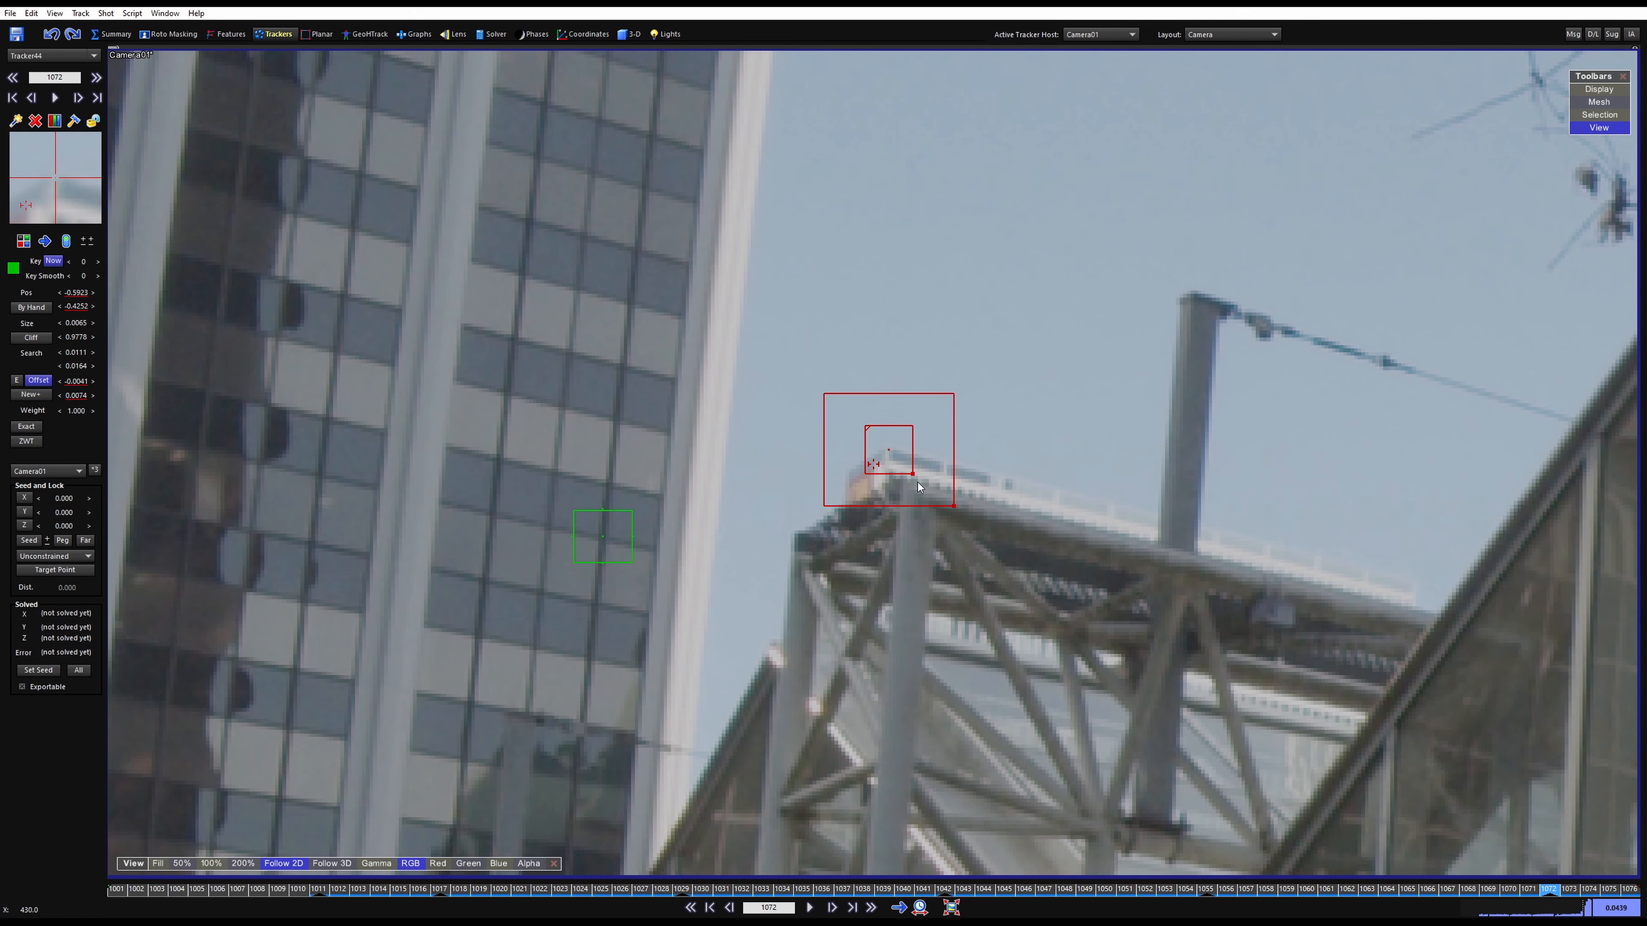
pyautogui.press('d')
pyautogui.press('d')
pyautogui.press('d')
pyautogui.press('d')
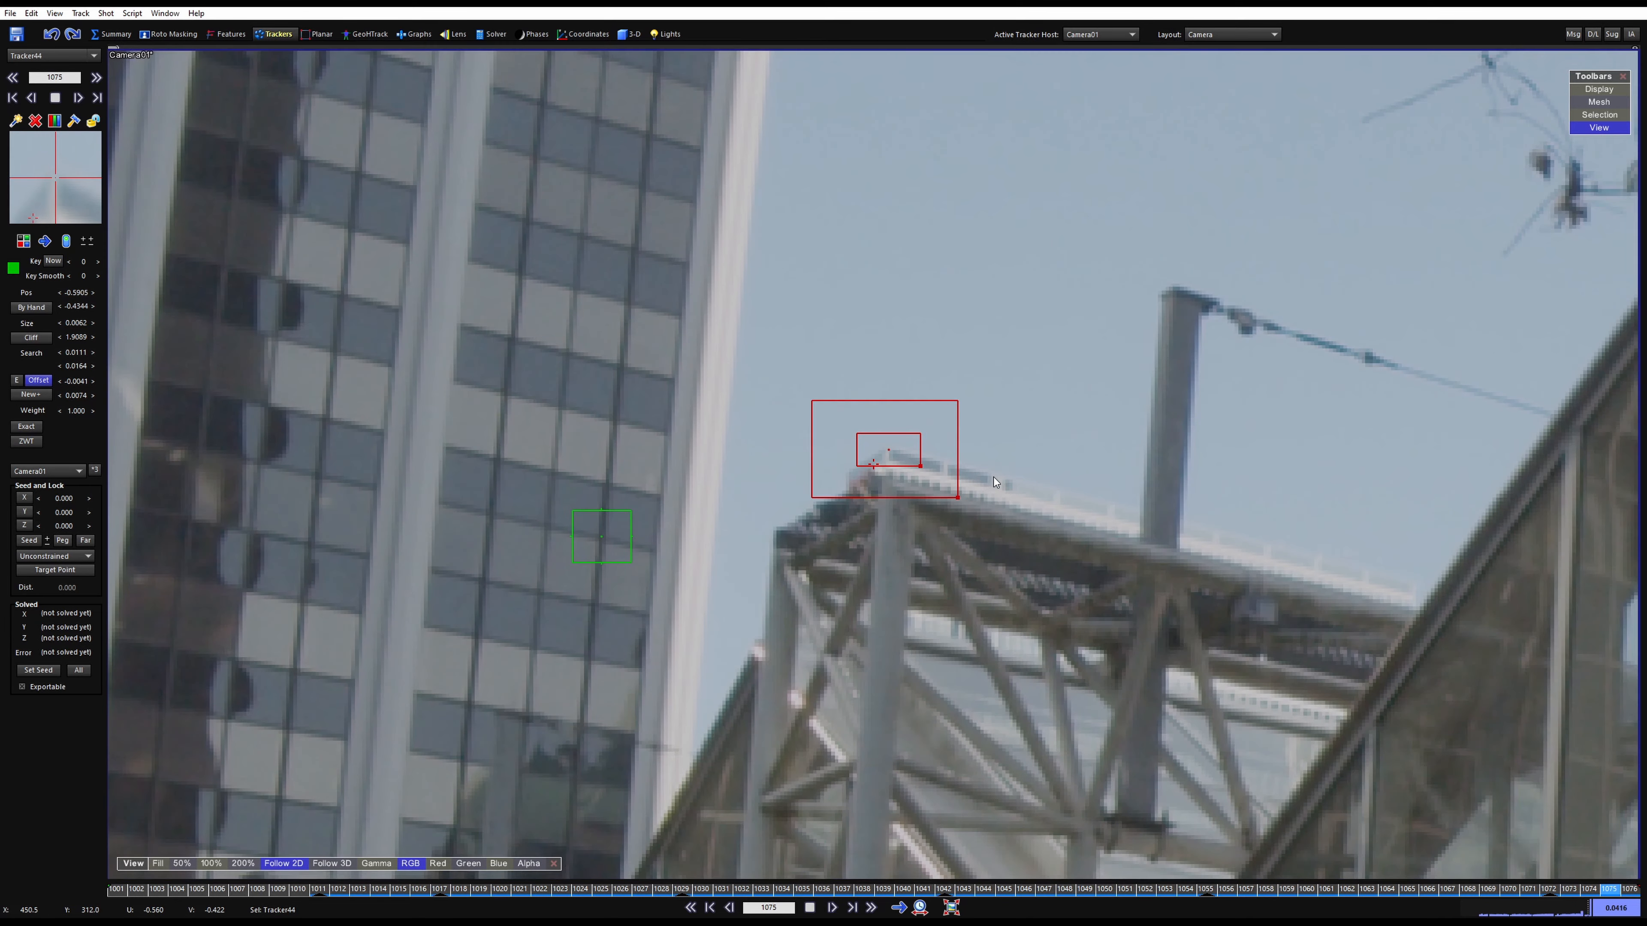
# Lock the roof-corner tracker and scrub back to frame 1001 to check its track
pyautogui.moveTo(1624, 889); pyautogui.dragTo(1397, 828)
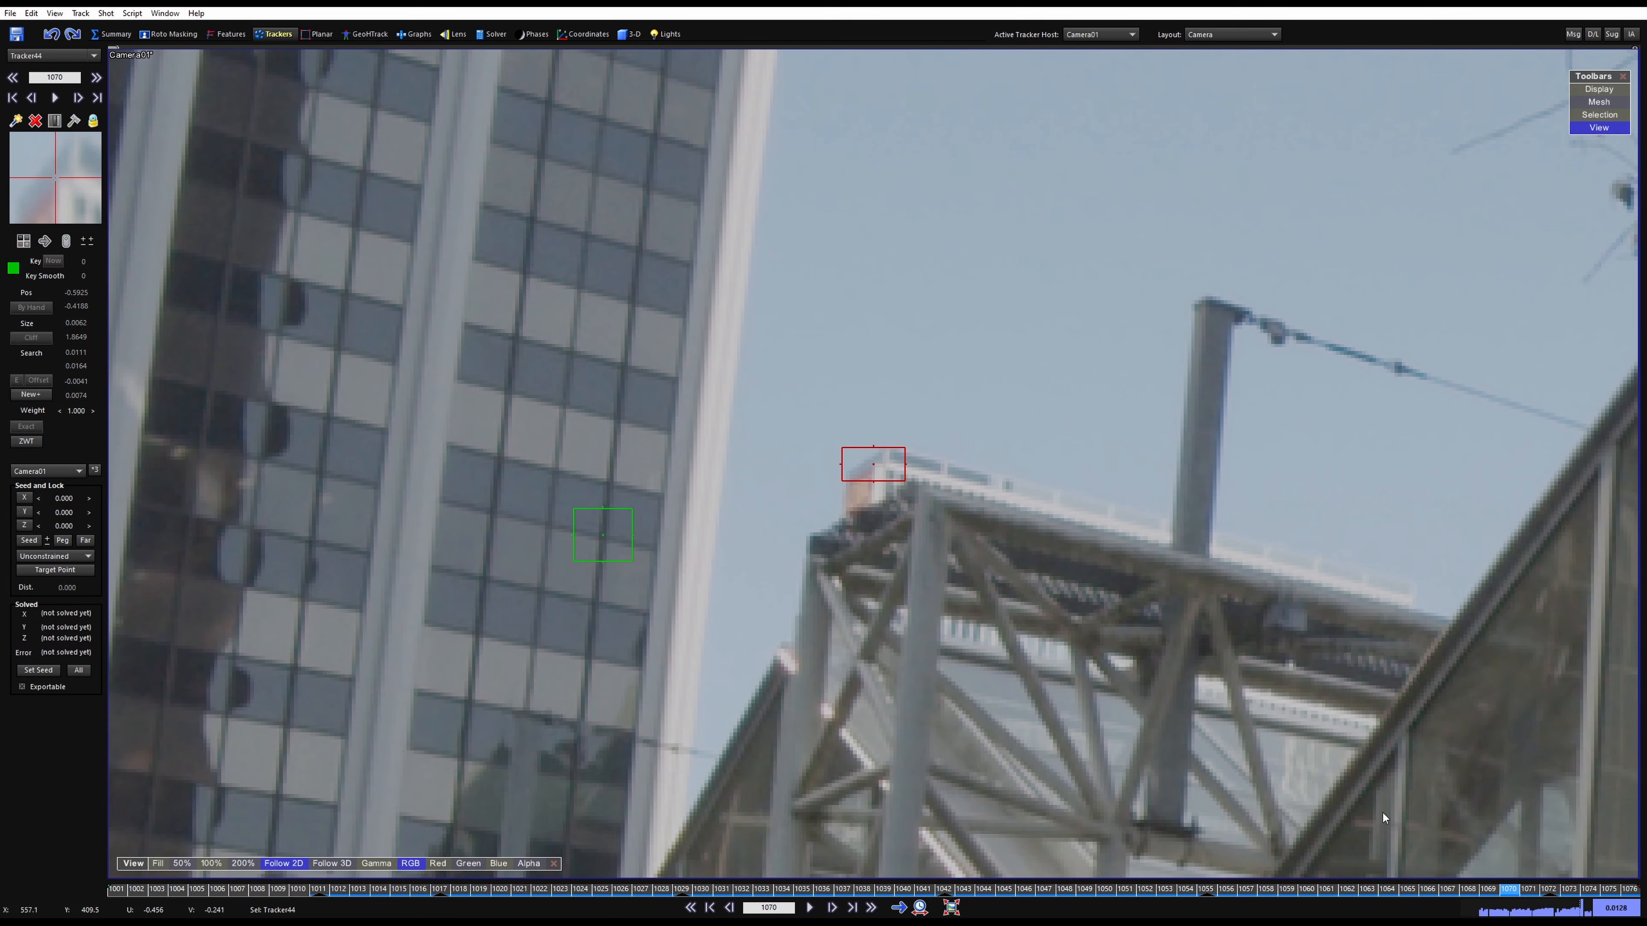
pyautogui.click(1405, 896)
pyautogui.moveTo(1405, 898); pyautogui.dragTo(4, 778)
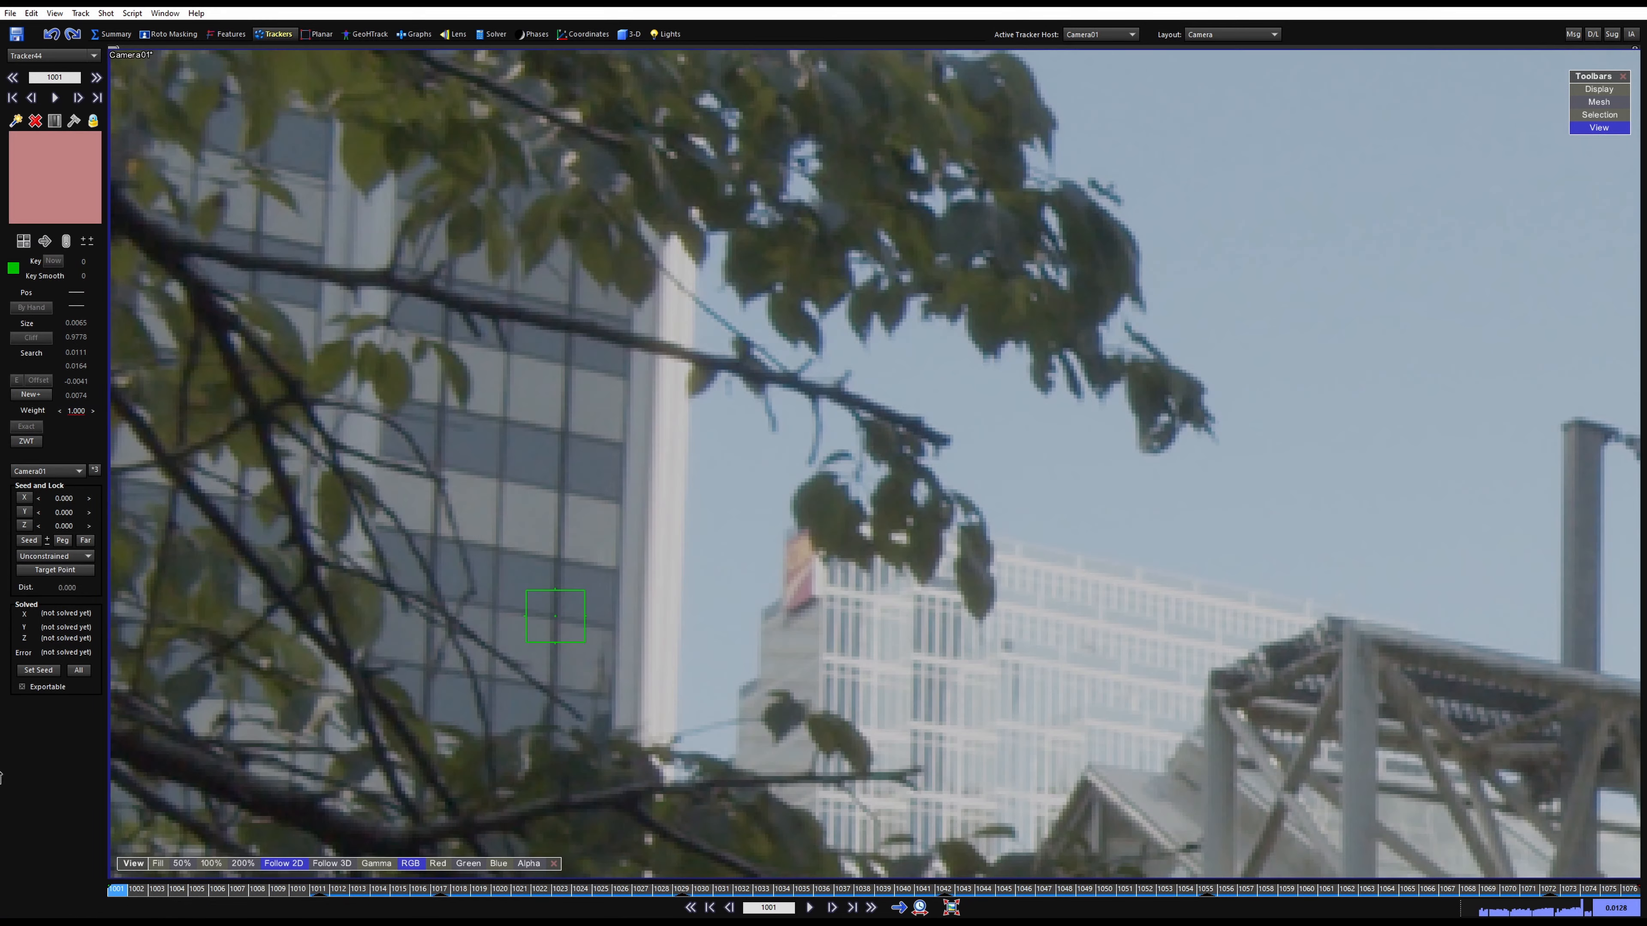
# Turn off Follow 2D and scrub the full image through the shot to frame 1048
pyautogui.scroll(-10, 745, 480)
pyautogui.moveTo(1159, 602); pyautogui.dragTo(890, 493, button='middle')
pyautogui.scroll(3, 844, 478)
pyautogui.moveTo(423, 895); pyautogui.dragTo(272, 768)
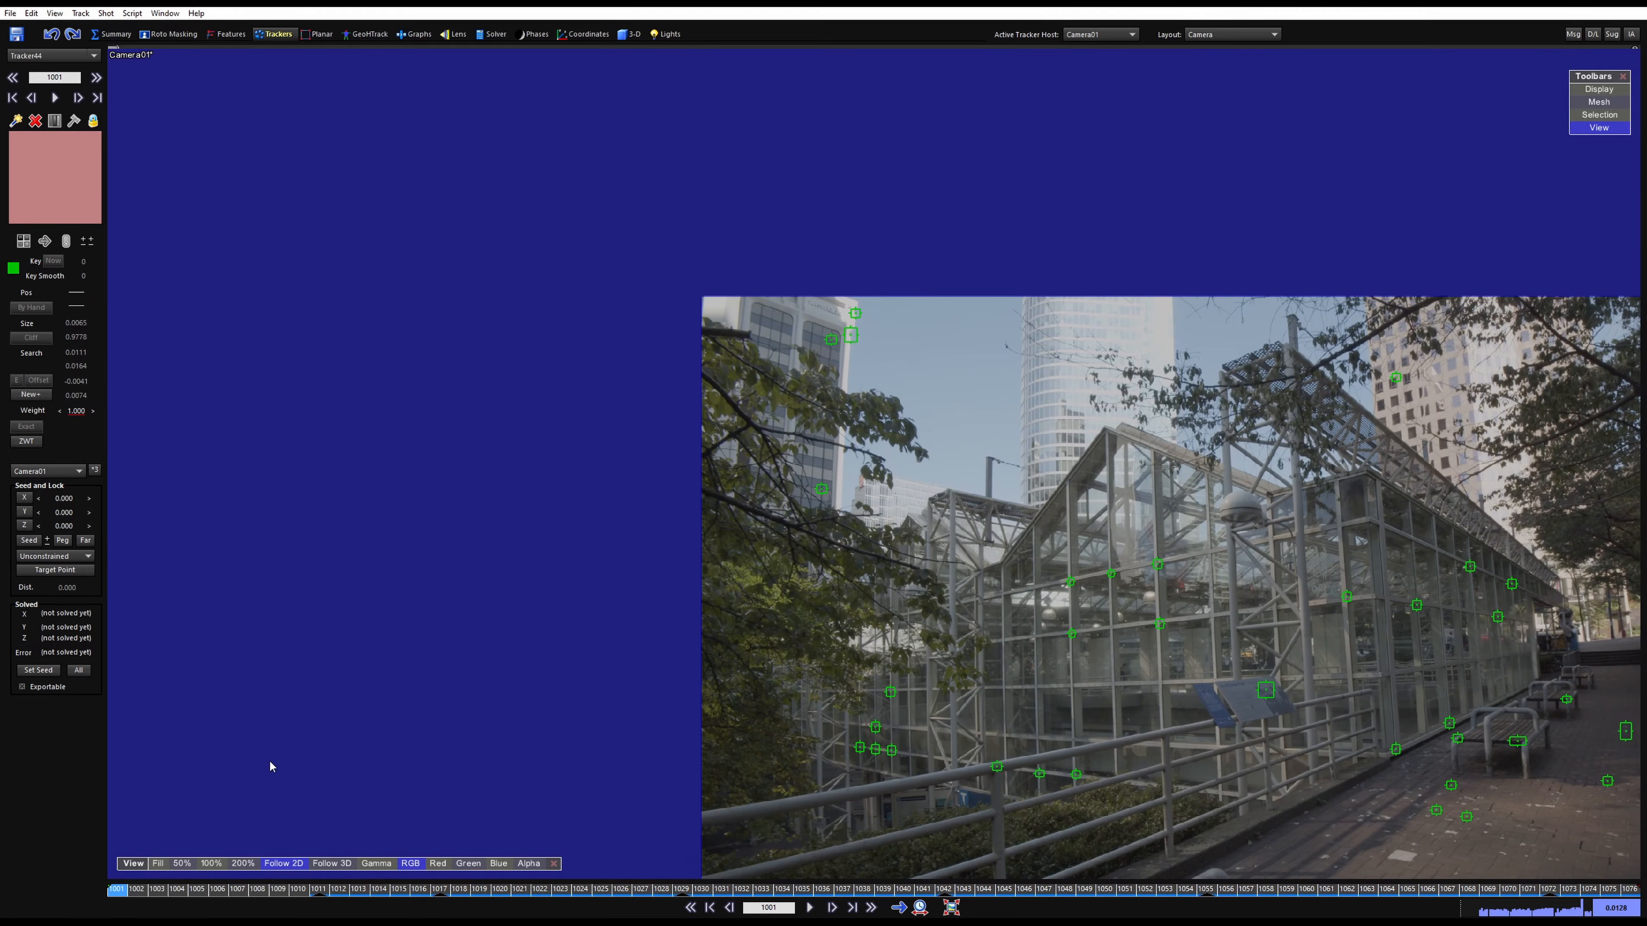
pyautogui.click(283, 863)
pyautogui.moveTo(1051, 603); pyautogui.dragTo(569, 459, button='middle')
pyautogui.scroll(1, 750, 525)
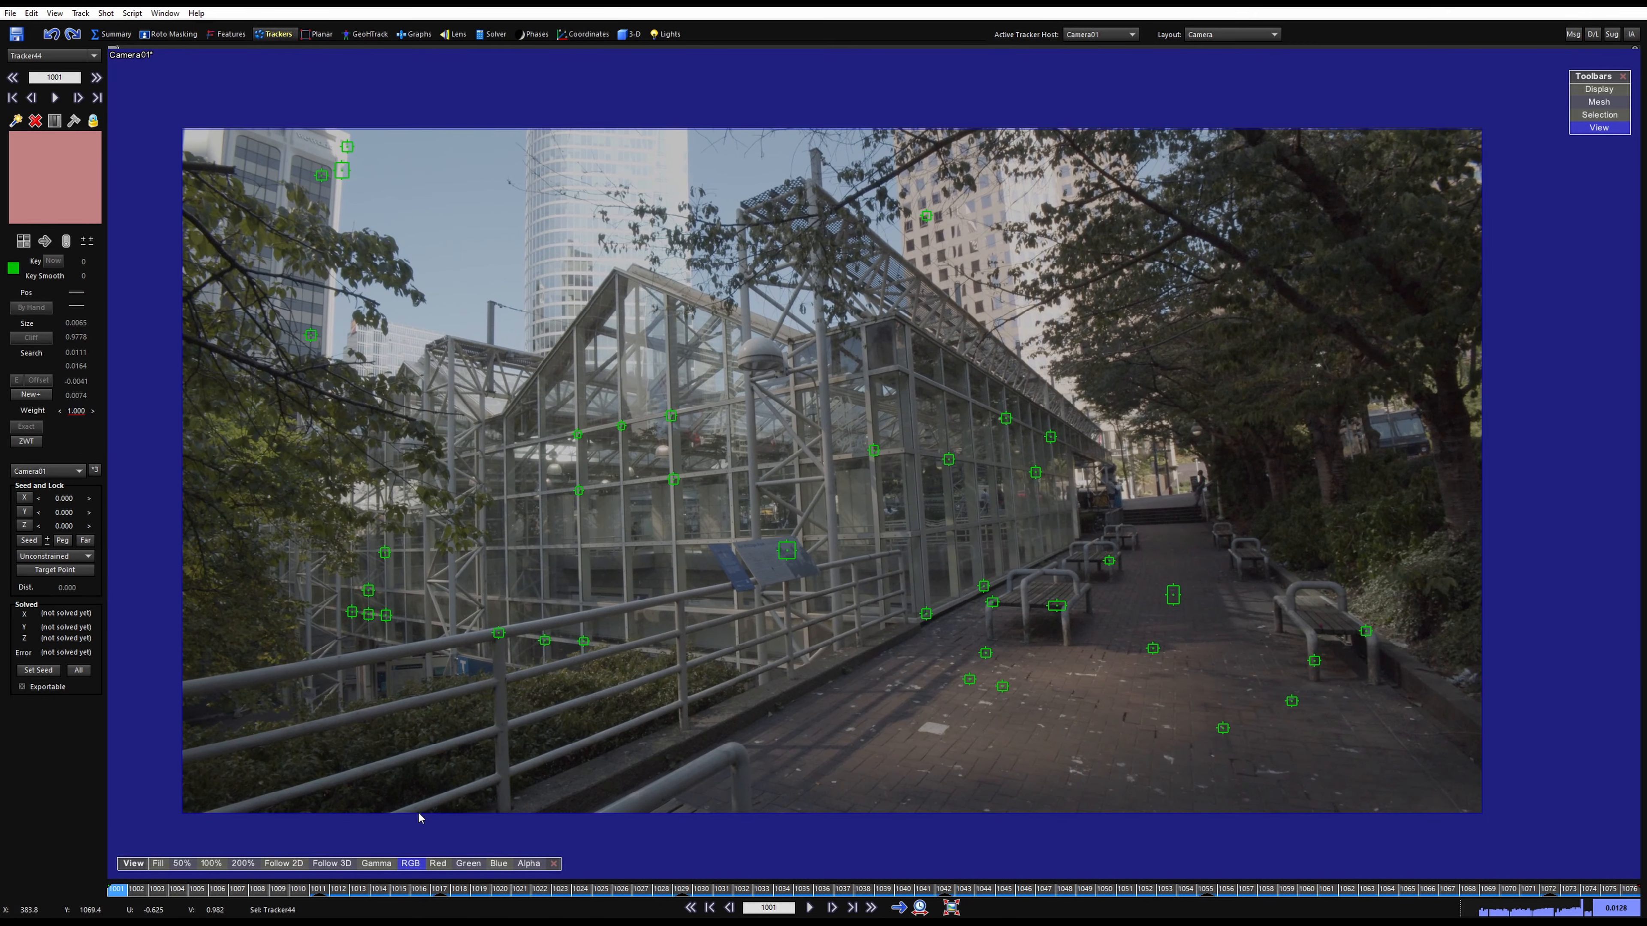
pyautogui.moveTo(300, 895); pyautogui.dragTo(1387, 893)
pyautogui.moveTo(1362, 835); pyautogui.dragTo(1065, 772)
# Examine the tracker coverage around the park signboard, railing, benches and brick path at frame 1048
pyautogui.scroll(5, 679, 653)
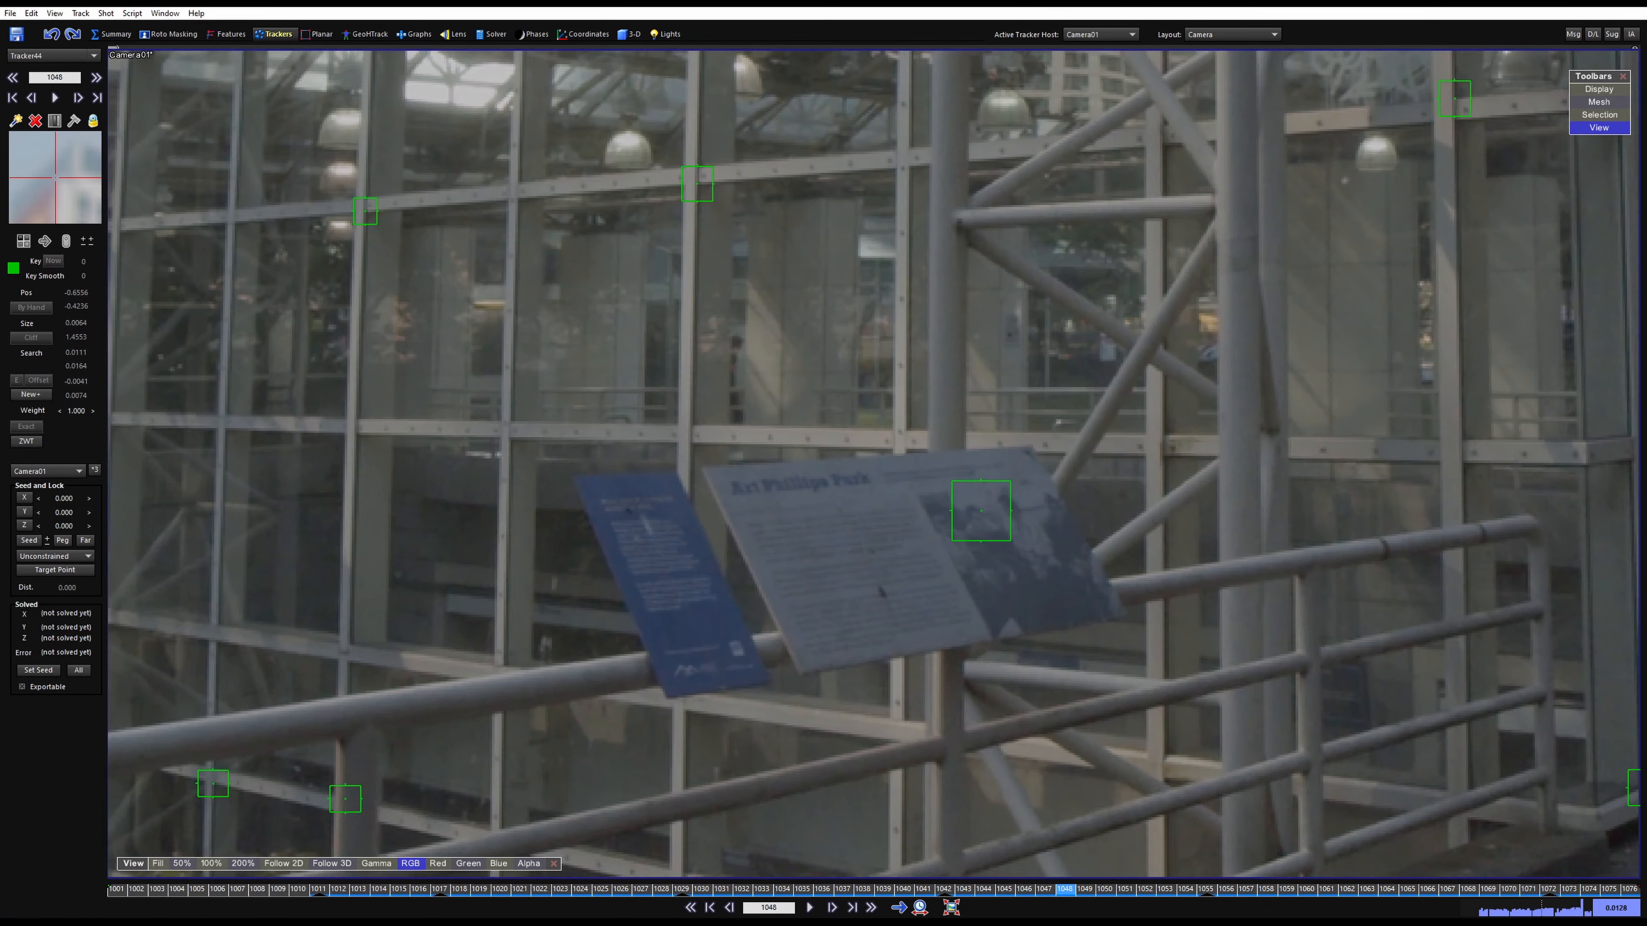
pyautogui.scroll(2, 718, 520)
pyautogui.scroll(-7, 913, 537)
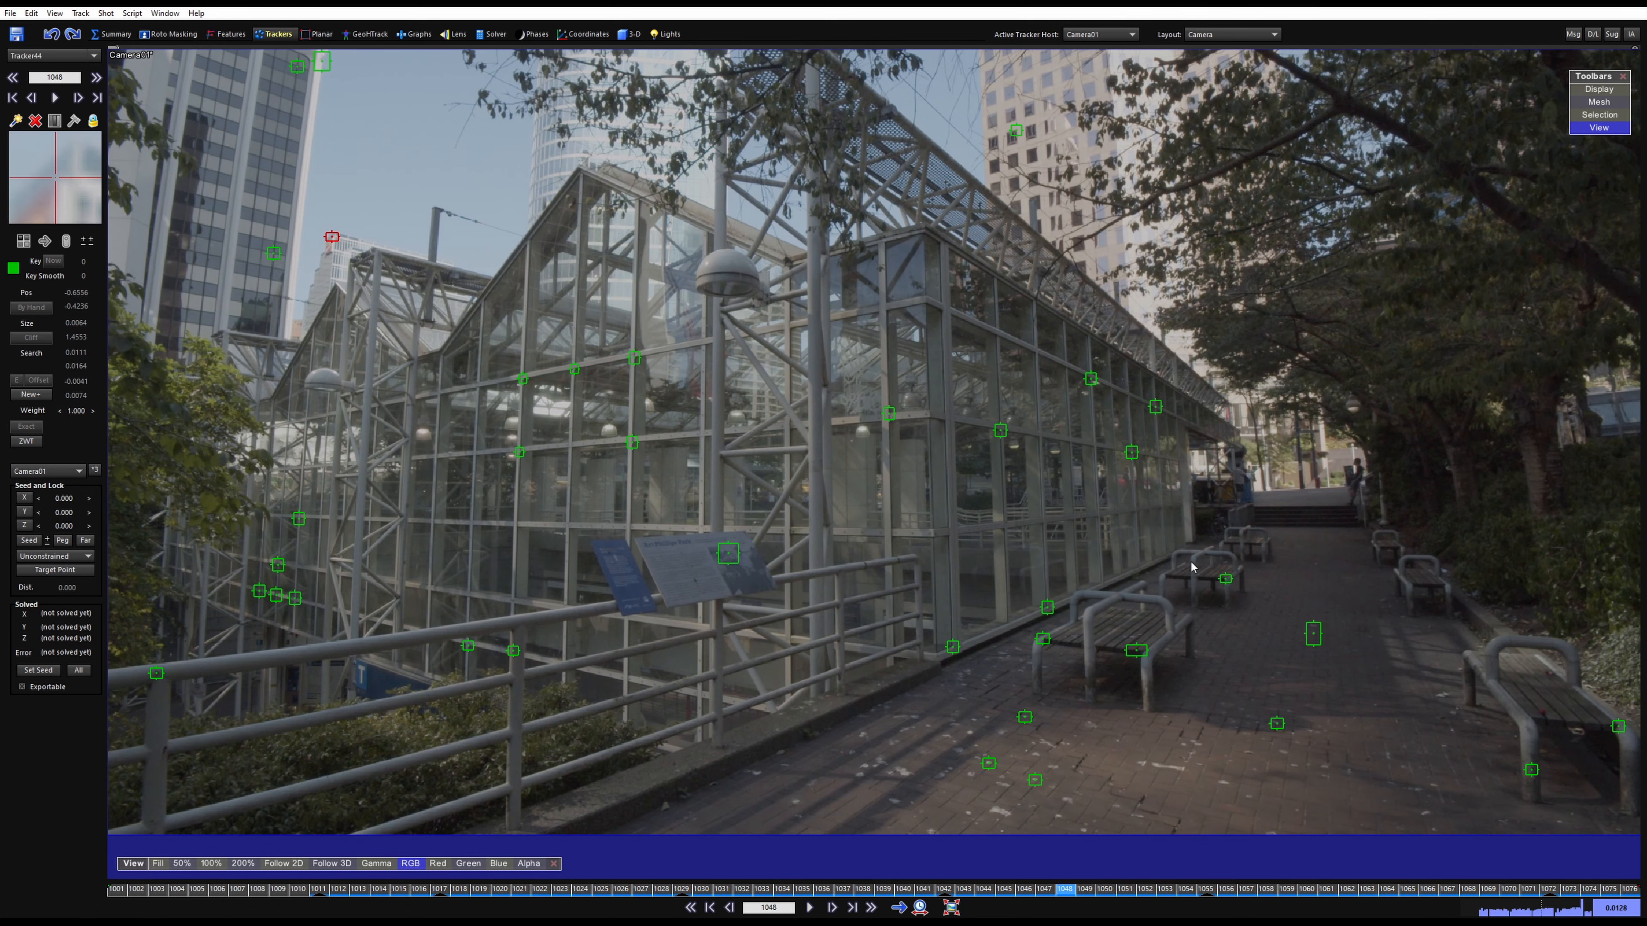
pyautogui.scroll(5, 1180, 610)
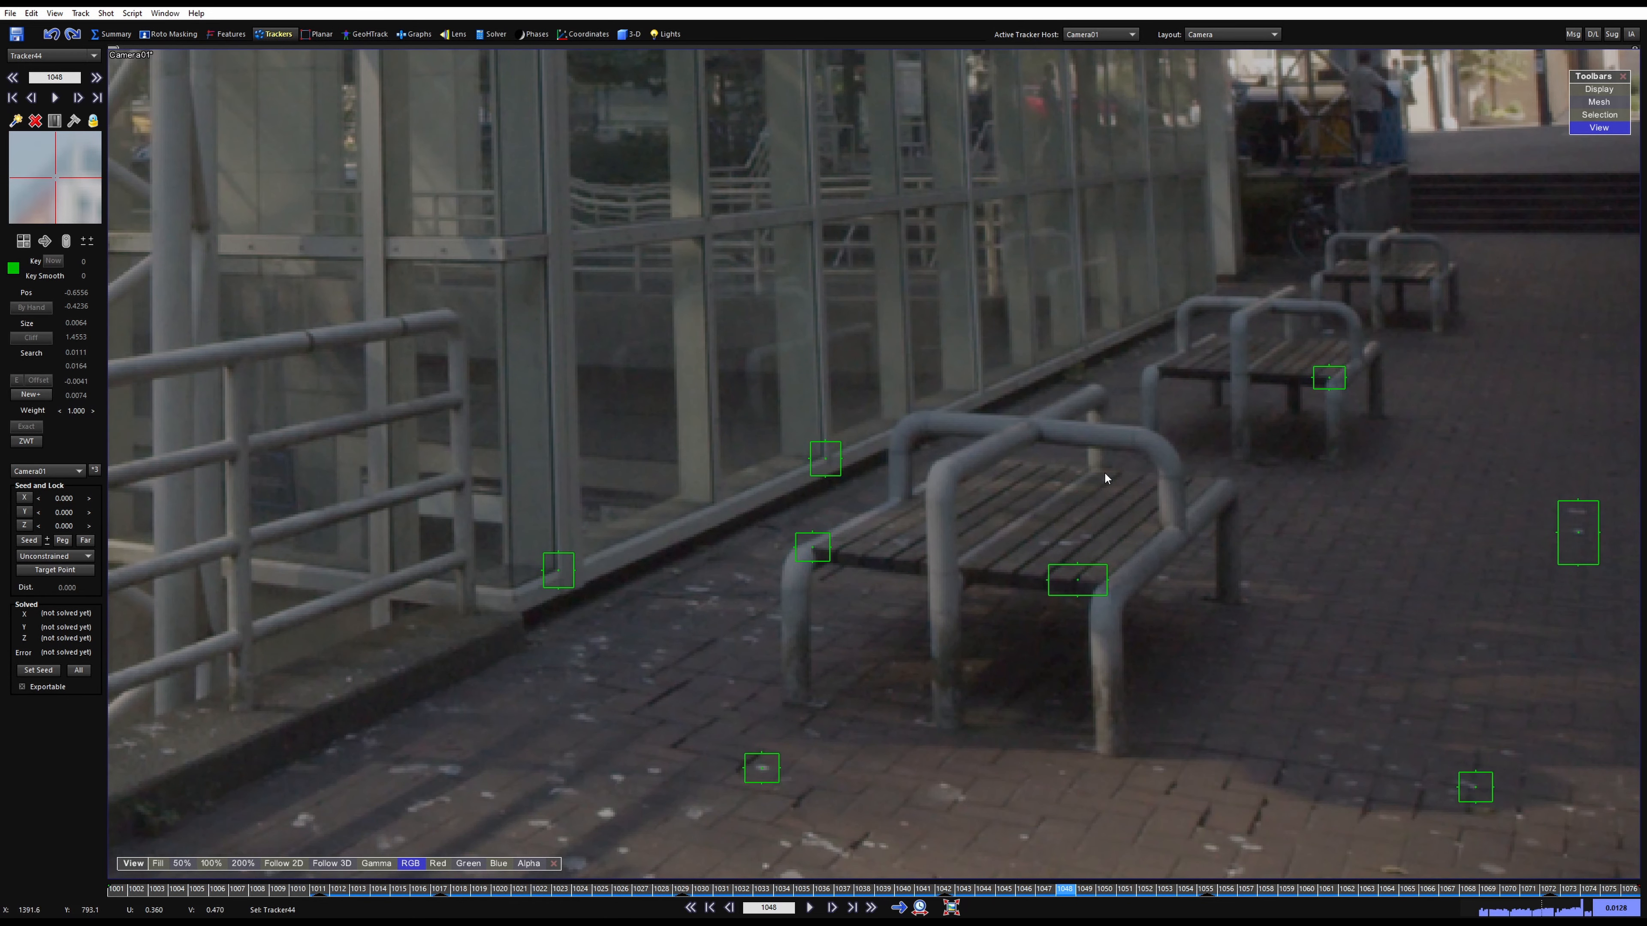
pyautogui.moveTo(1112, 505); pyautogui.dragTo(898, 550, button='middle')
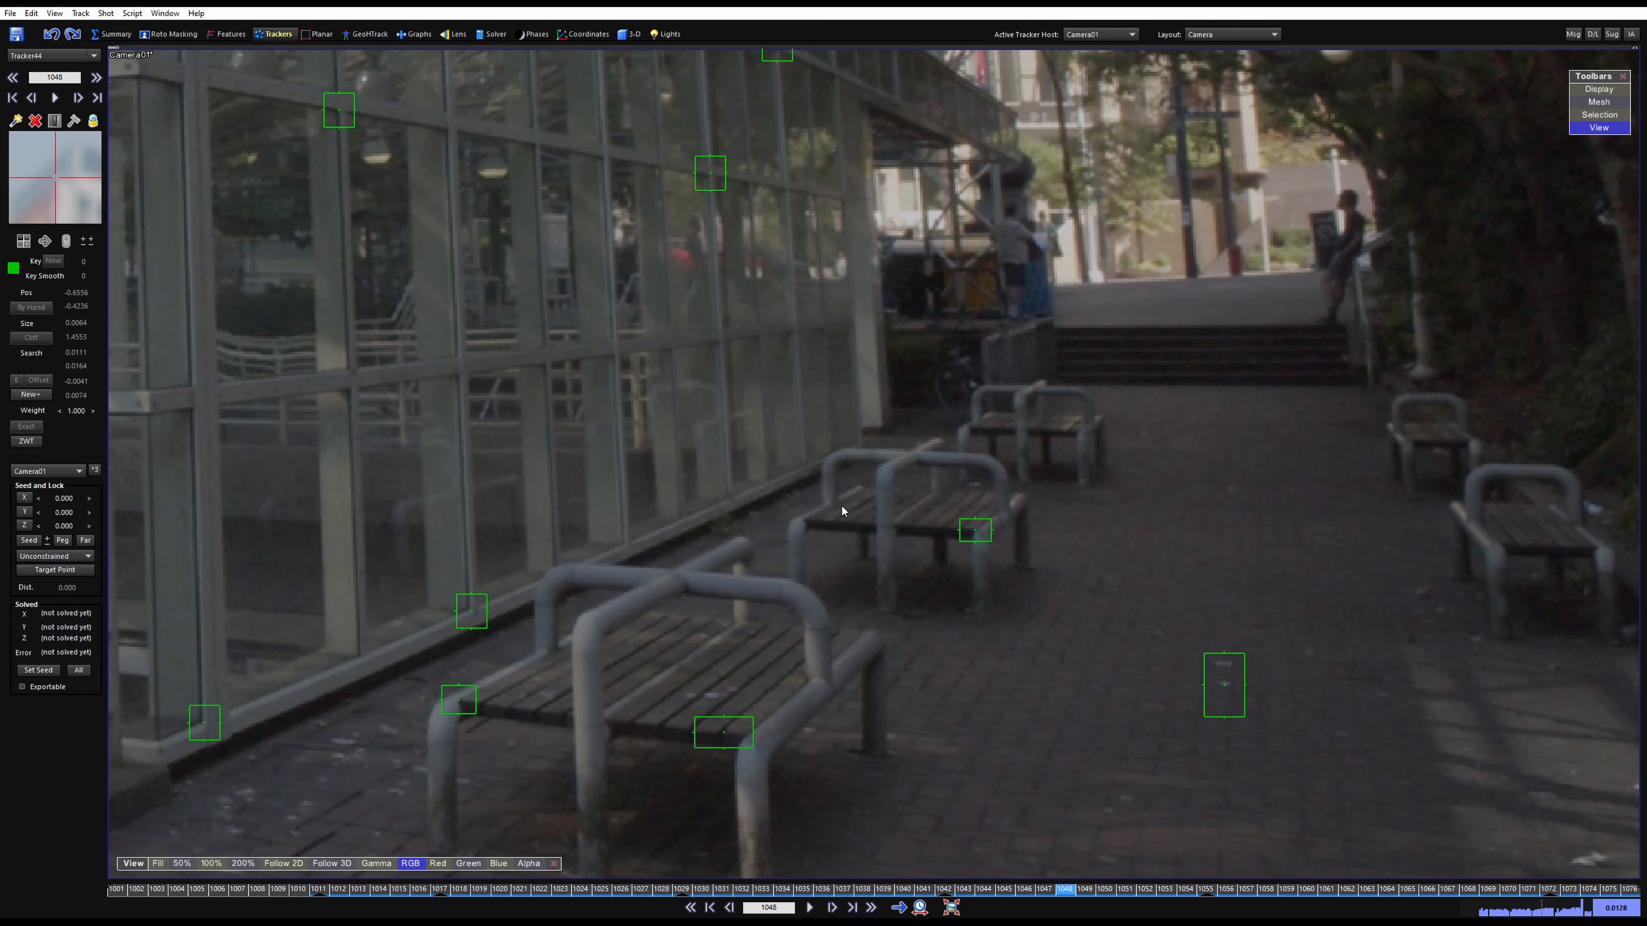
pyautogui.scroll(-5, 1031, 429)
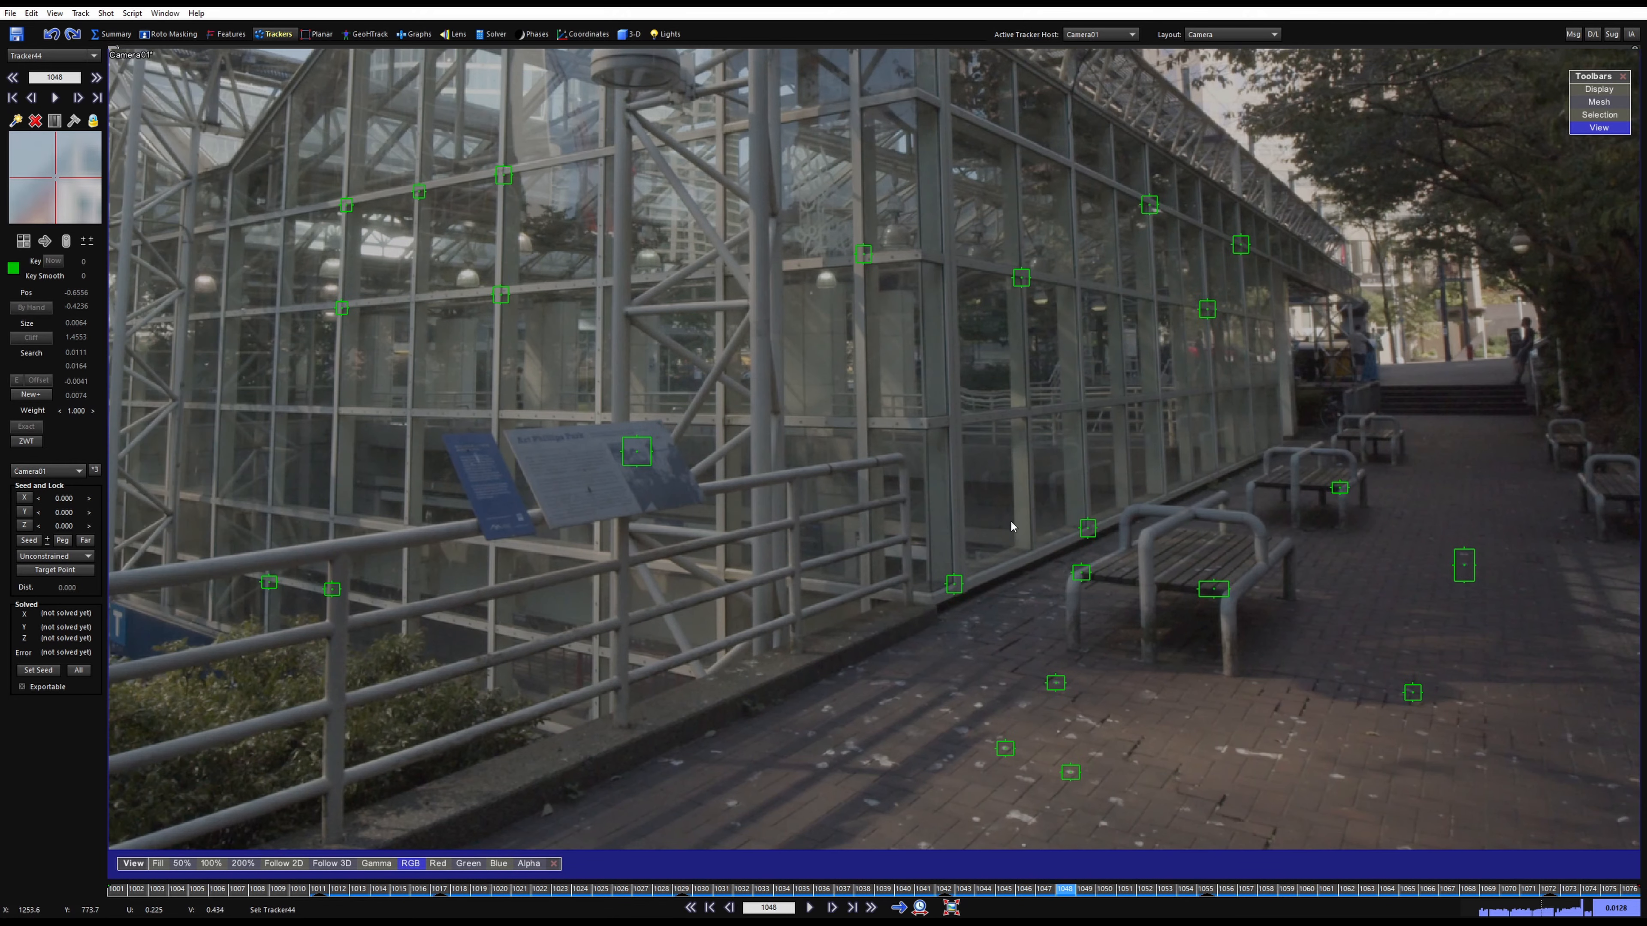
pyautogui.scroll(2, 528, 495)
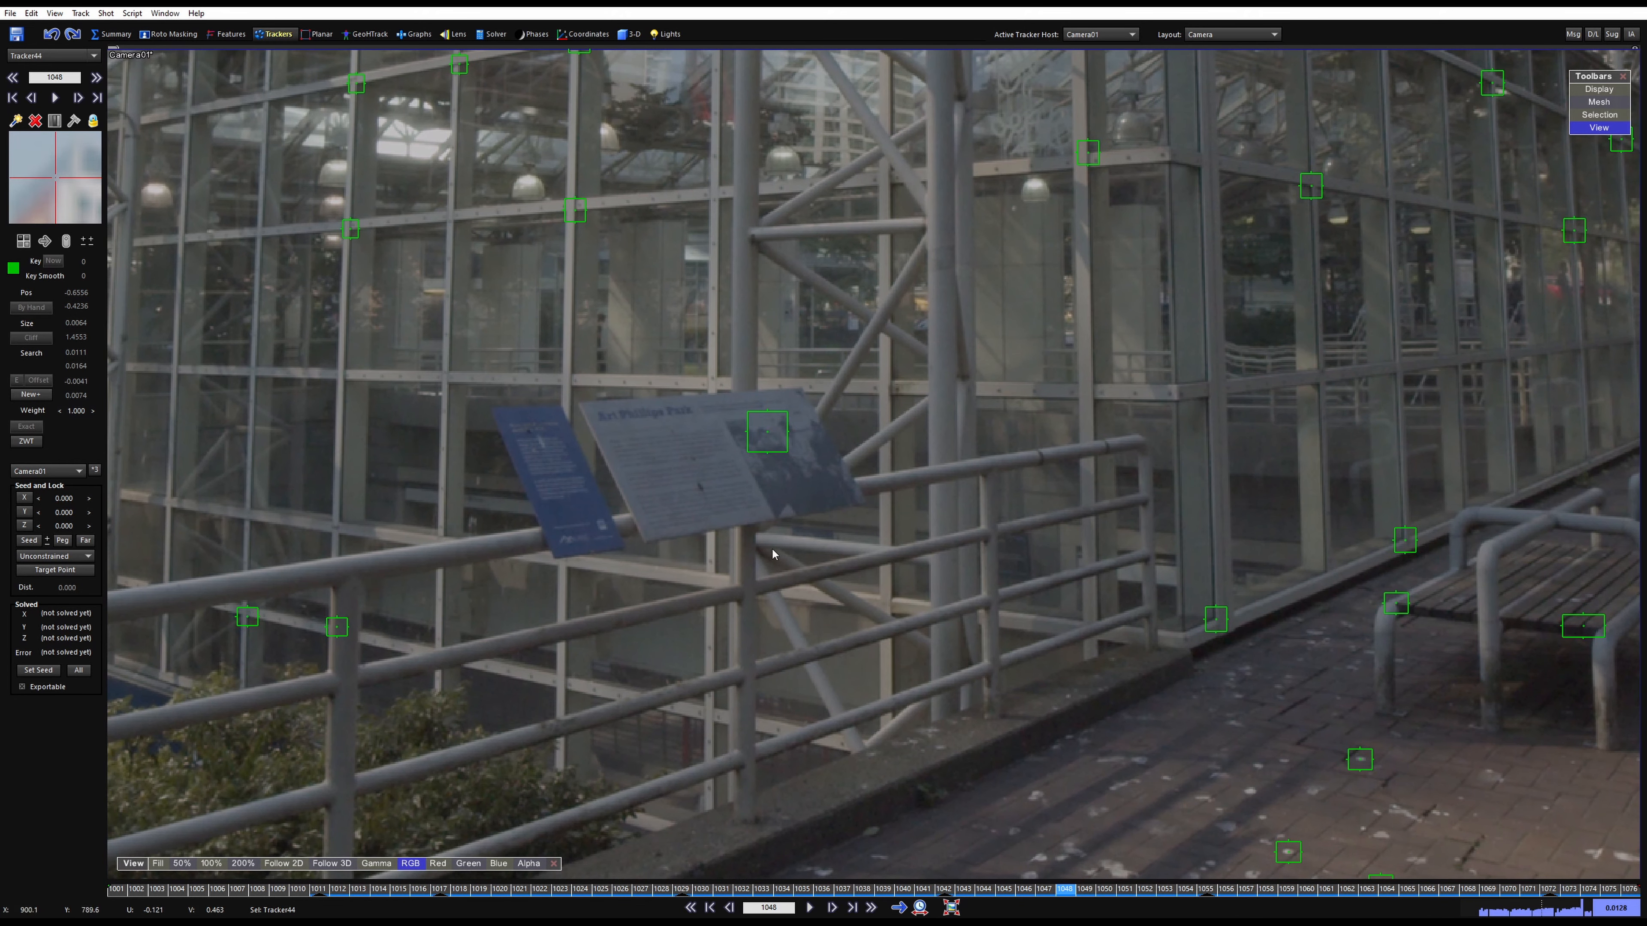
# At frame 1048, add a tracker at the start of the grey signboard's title, narrow its pattern area and track it forward
pyautogui.scroll(5, 623, 452)
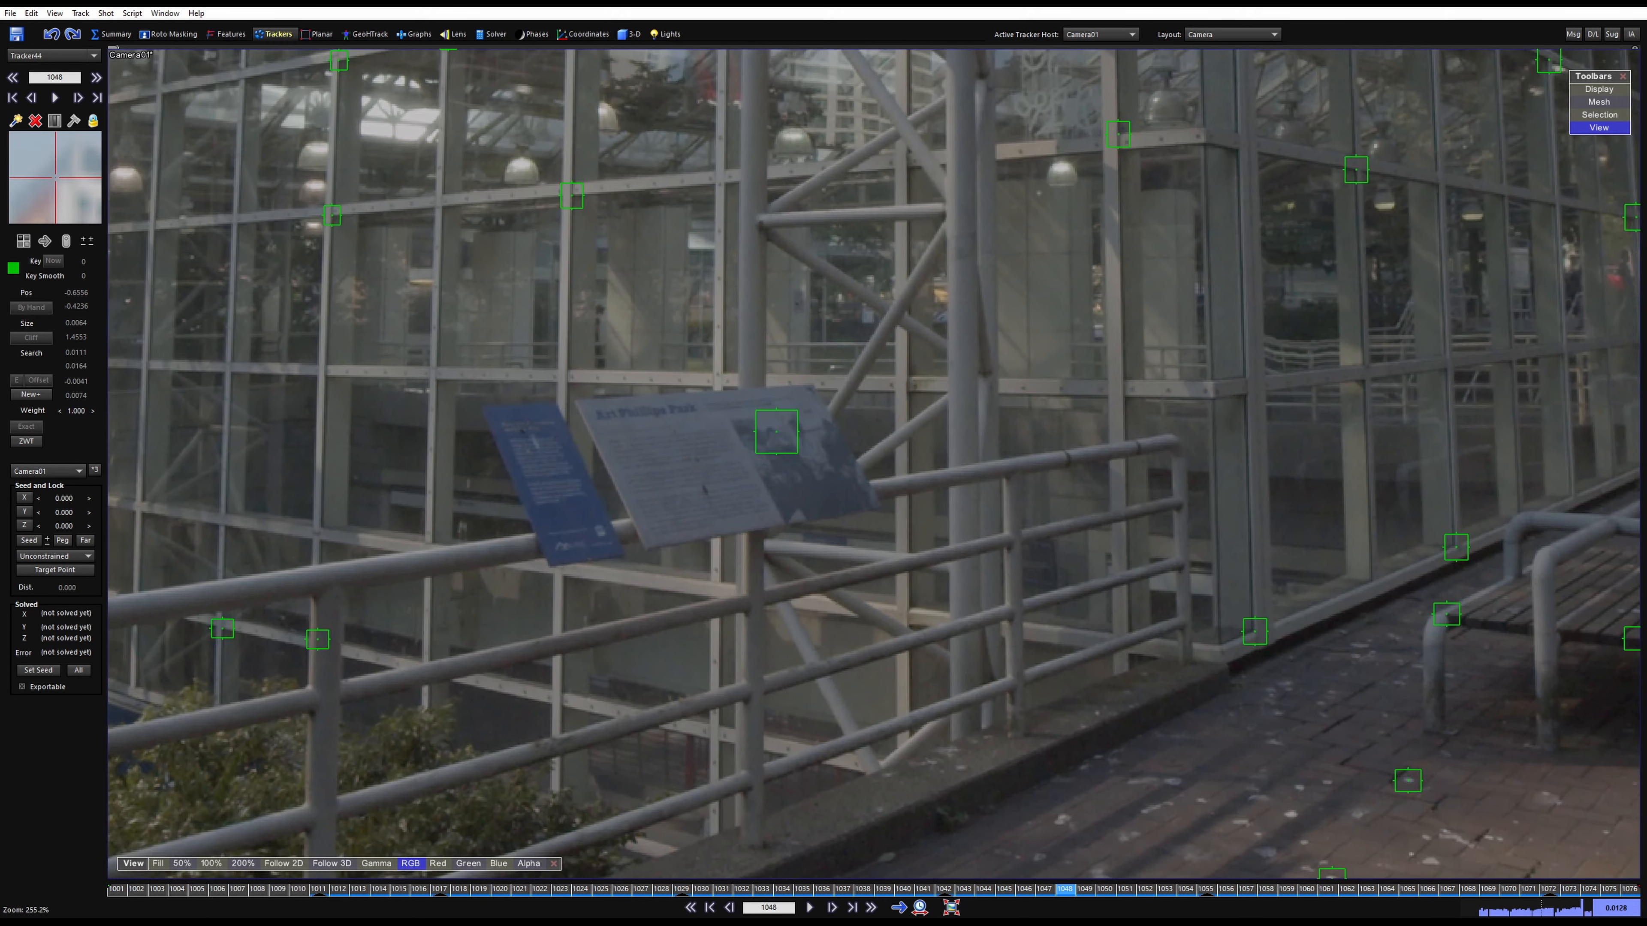
pyautogui.moveTo(625, 417); pyautogui.dragTo(723, 458, button='middle')
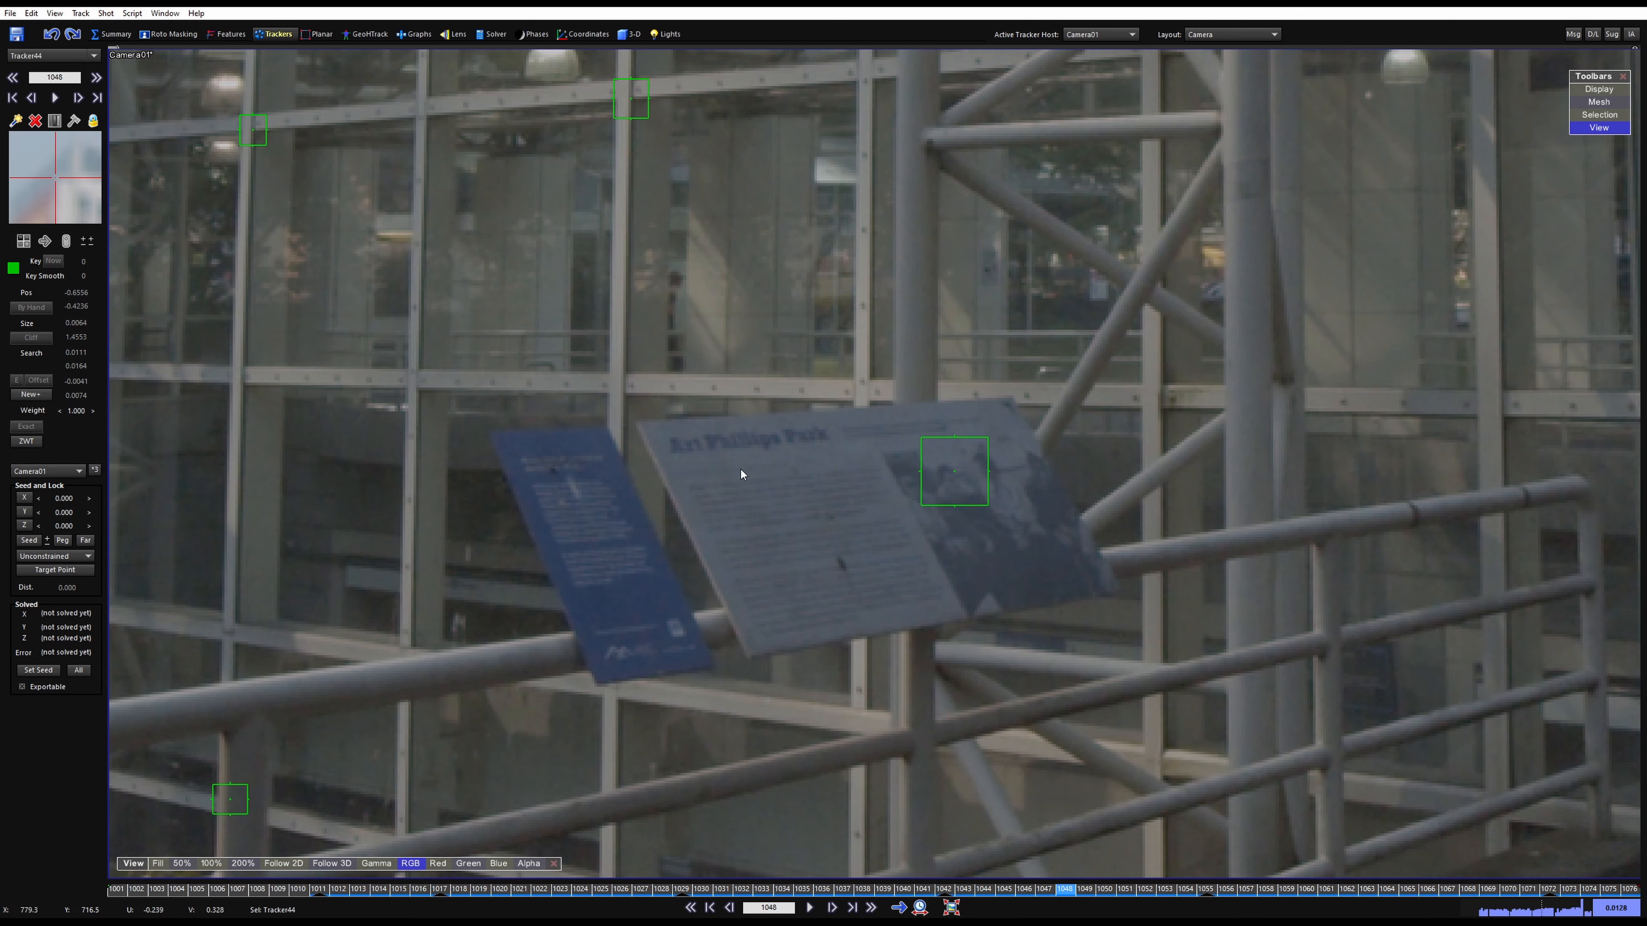
pyautogui.press('c')
pyautogui.click(671, 439)
pyautogui.press('5')
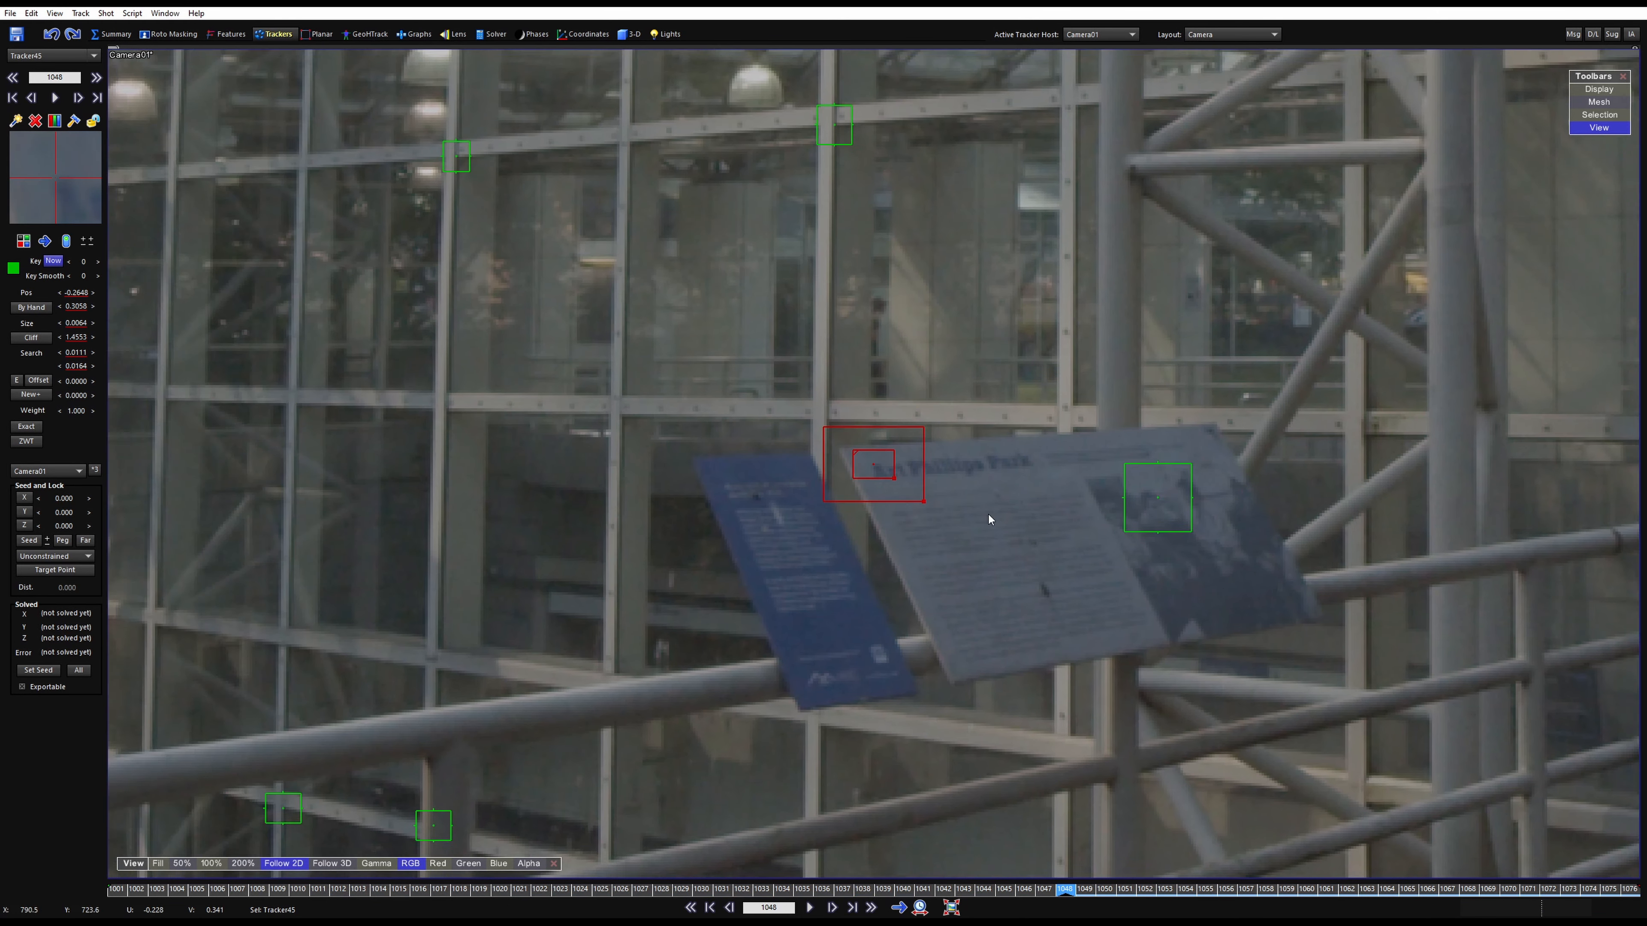
pyautogui.scroll(1, 983, 490)
pyautogui.keyDown('ctrl'); pyautogui.keyDown('alt'); pyautogui.scroll(-2, 978, 467); pyautogui.keyUp('alt'); pyautogui.keyUp('ctrl')
pyautogui.press('space')
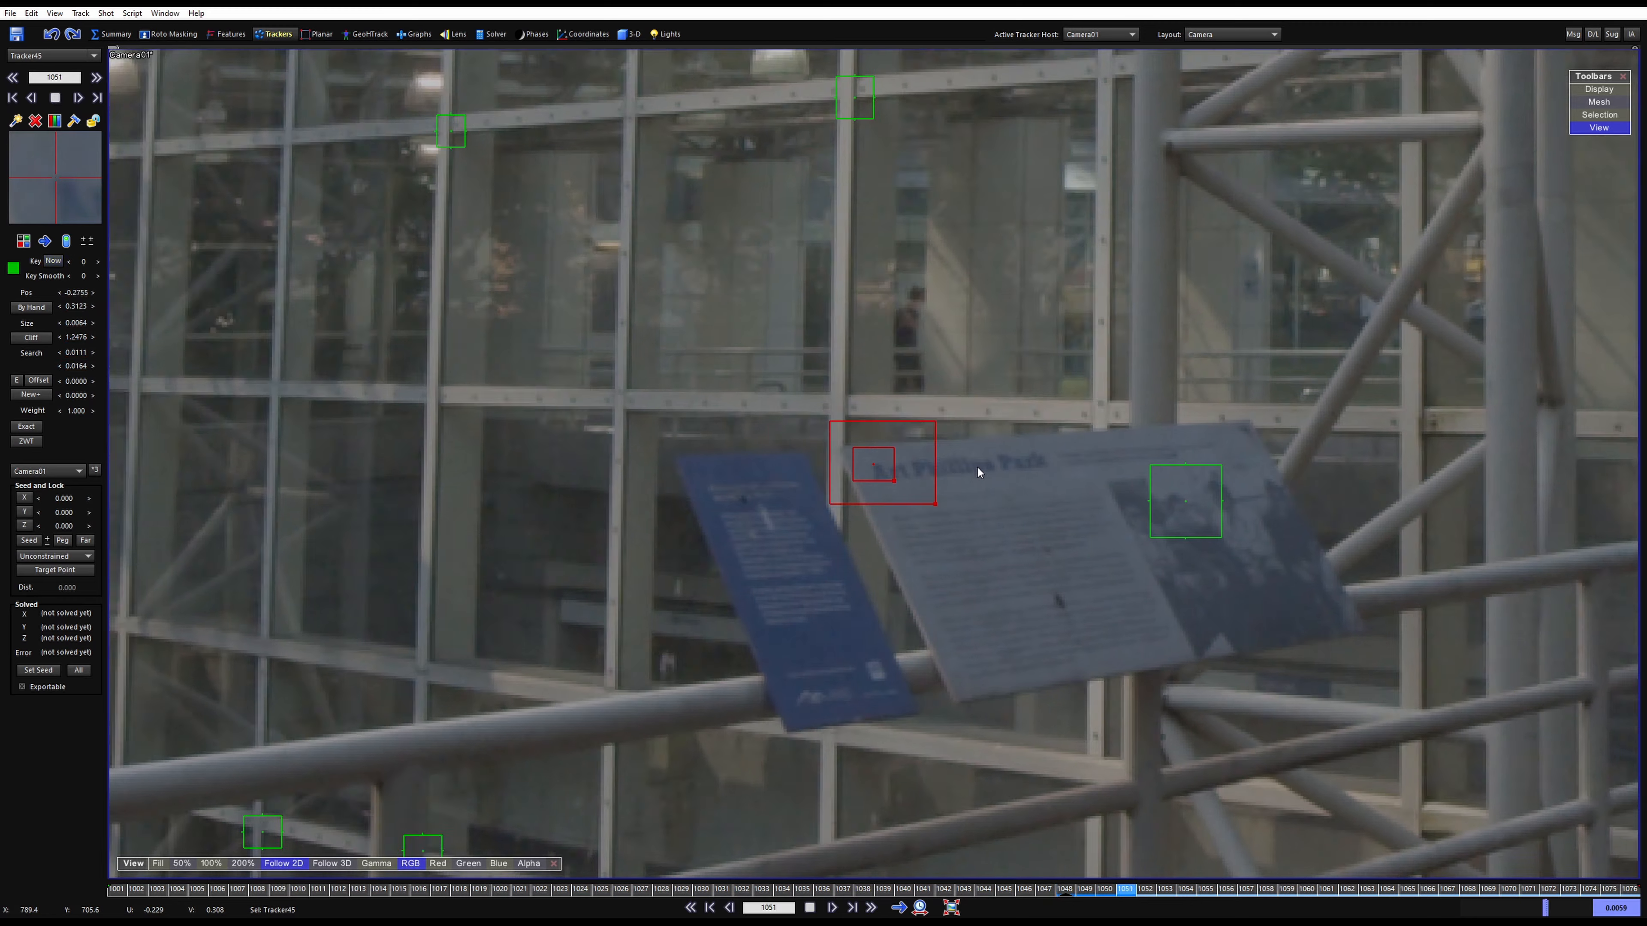
# Return to frame 1048 and track the title-start tracker backward toward the beginning of the shot
pyautogui.press('a')
pyautogui.press('a')
pyautogui.press('a')
pyautogui.press('a')
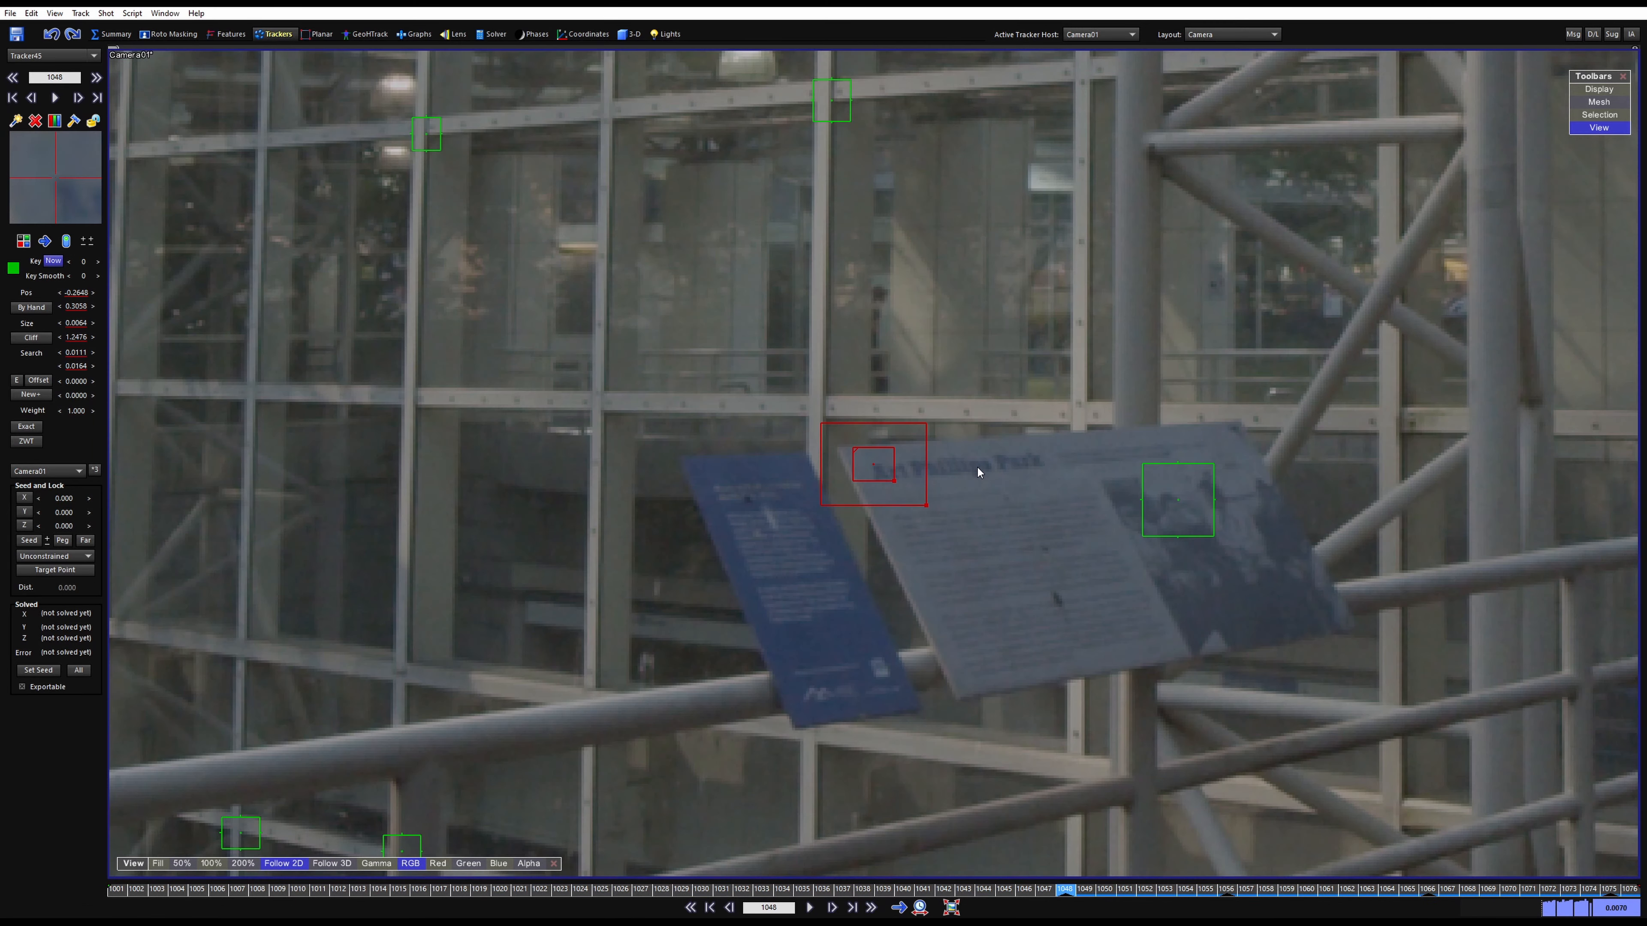
pyautogui.hotkey('shift', 'space')
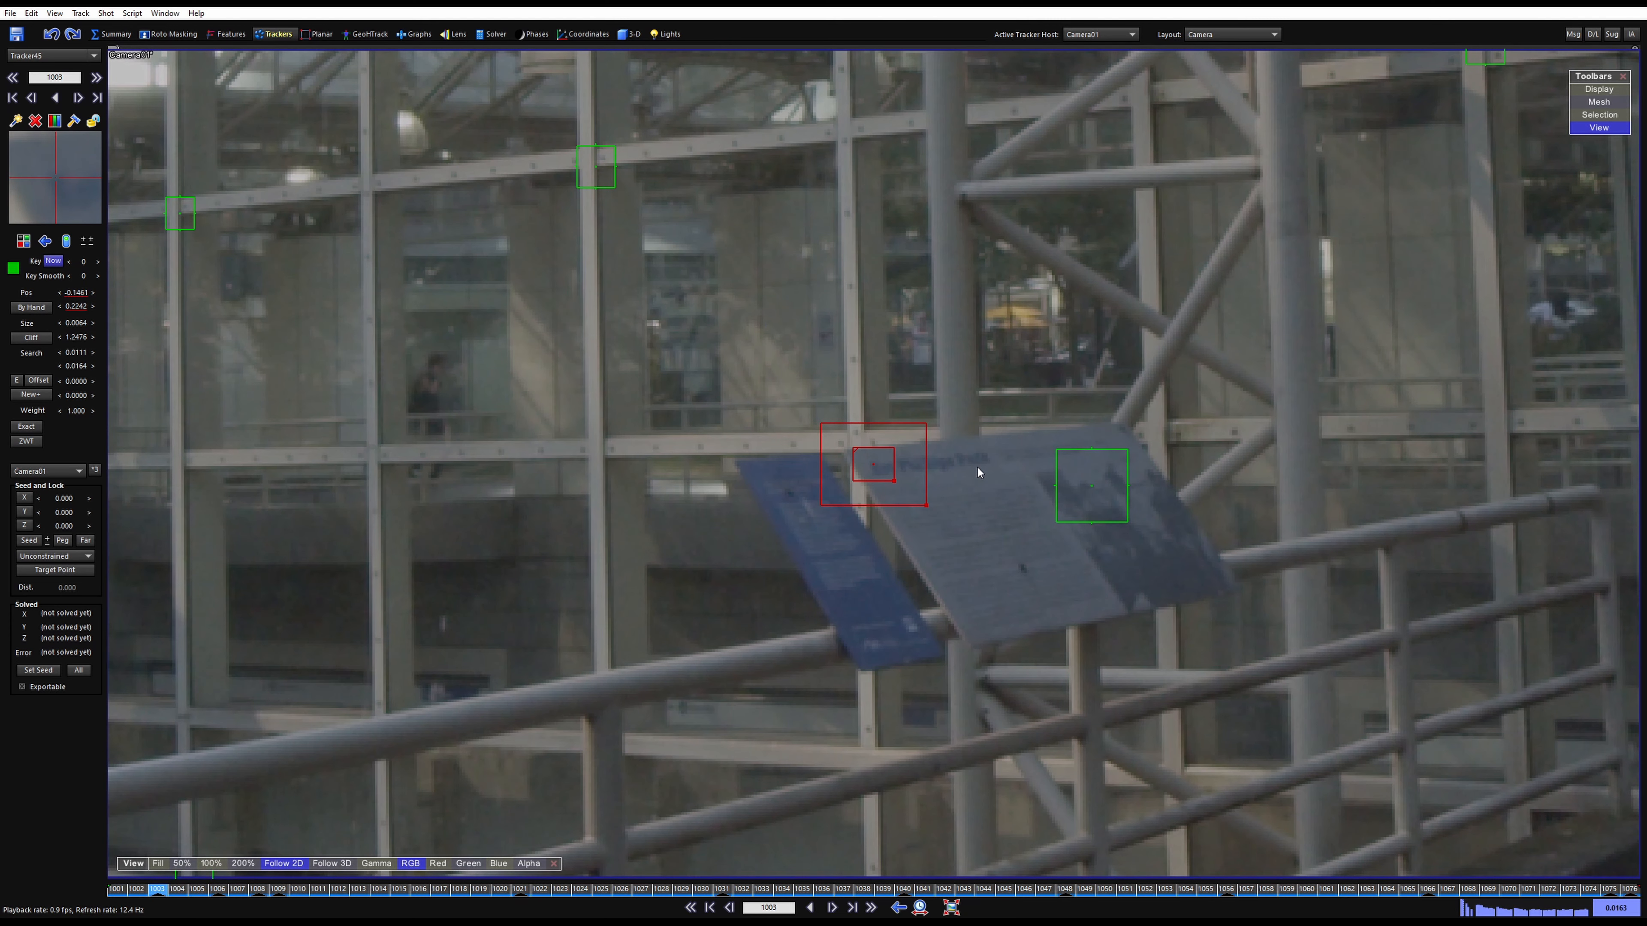
# Narrow the title-start tracker's pattern area to size 0.0055 at frame 1003 and track the remaining frames back to 1001
pyautogui.hotkey('ctrl', 'Left')
pyautogui.hotkey('ctrl', 'Left')
pyautogui.hotkey('ctrl', 'Left')
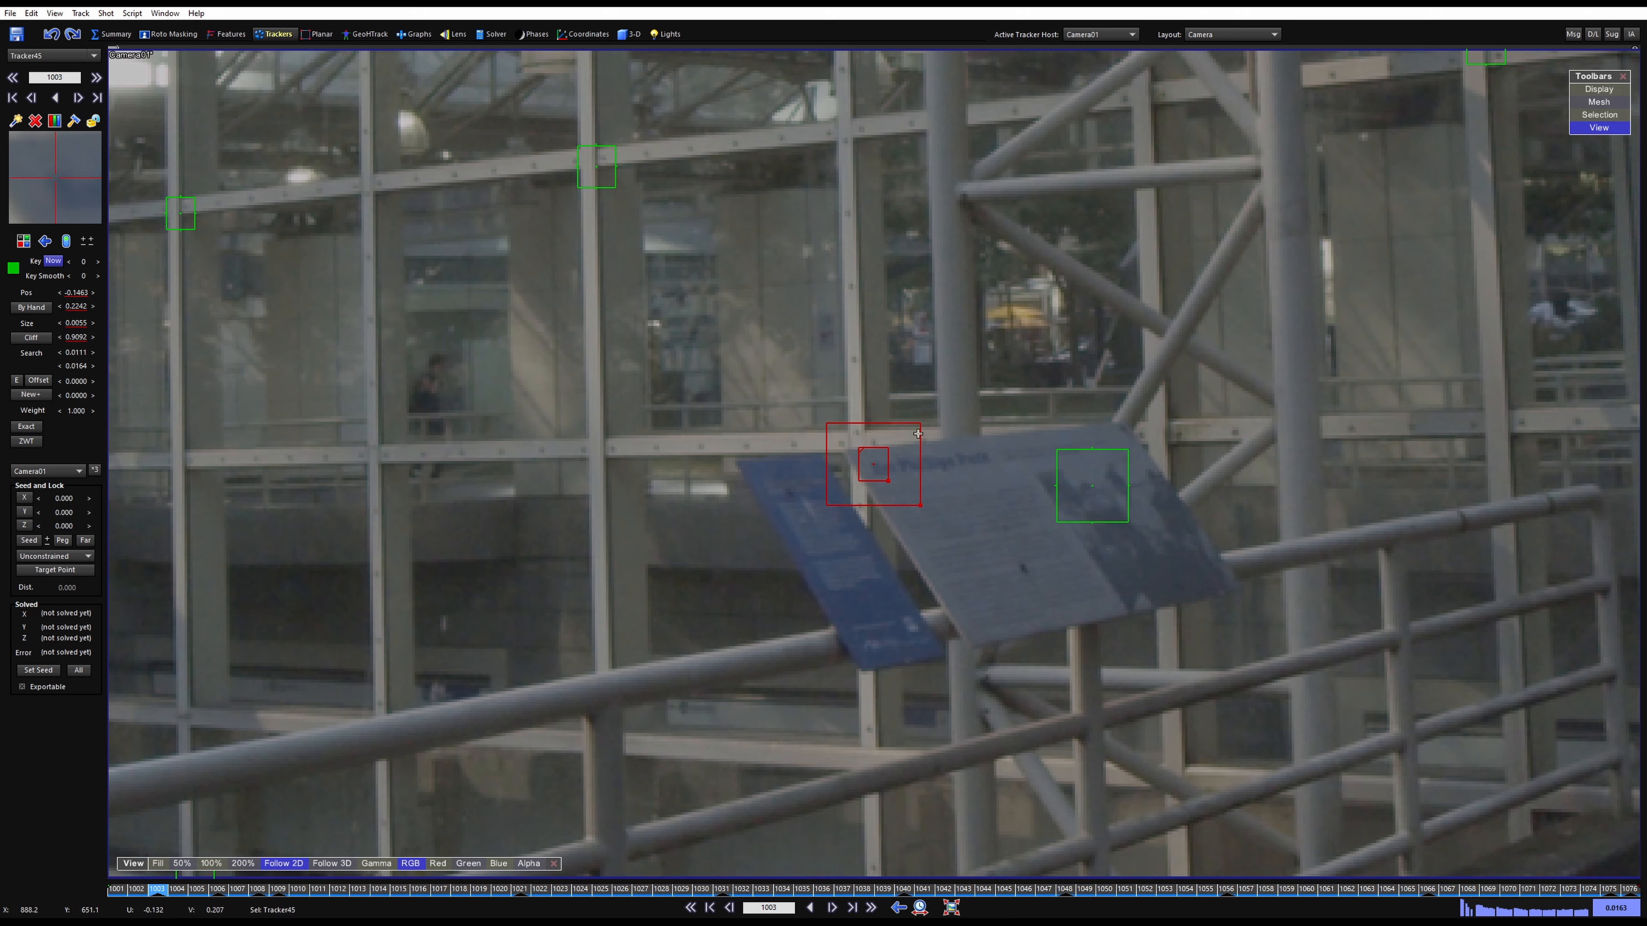
pyautogui.press('d')
pyautogui.press('s')
pyautogui.press('d')
pyautogui.press('s')
pyautogui.press('d')
pyautogui.press('s')
pyautogui.press('s')
pyautogui.press('s')
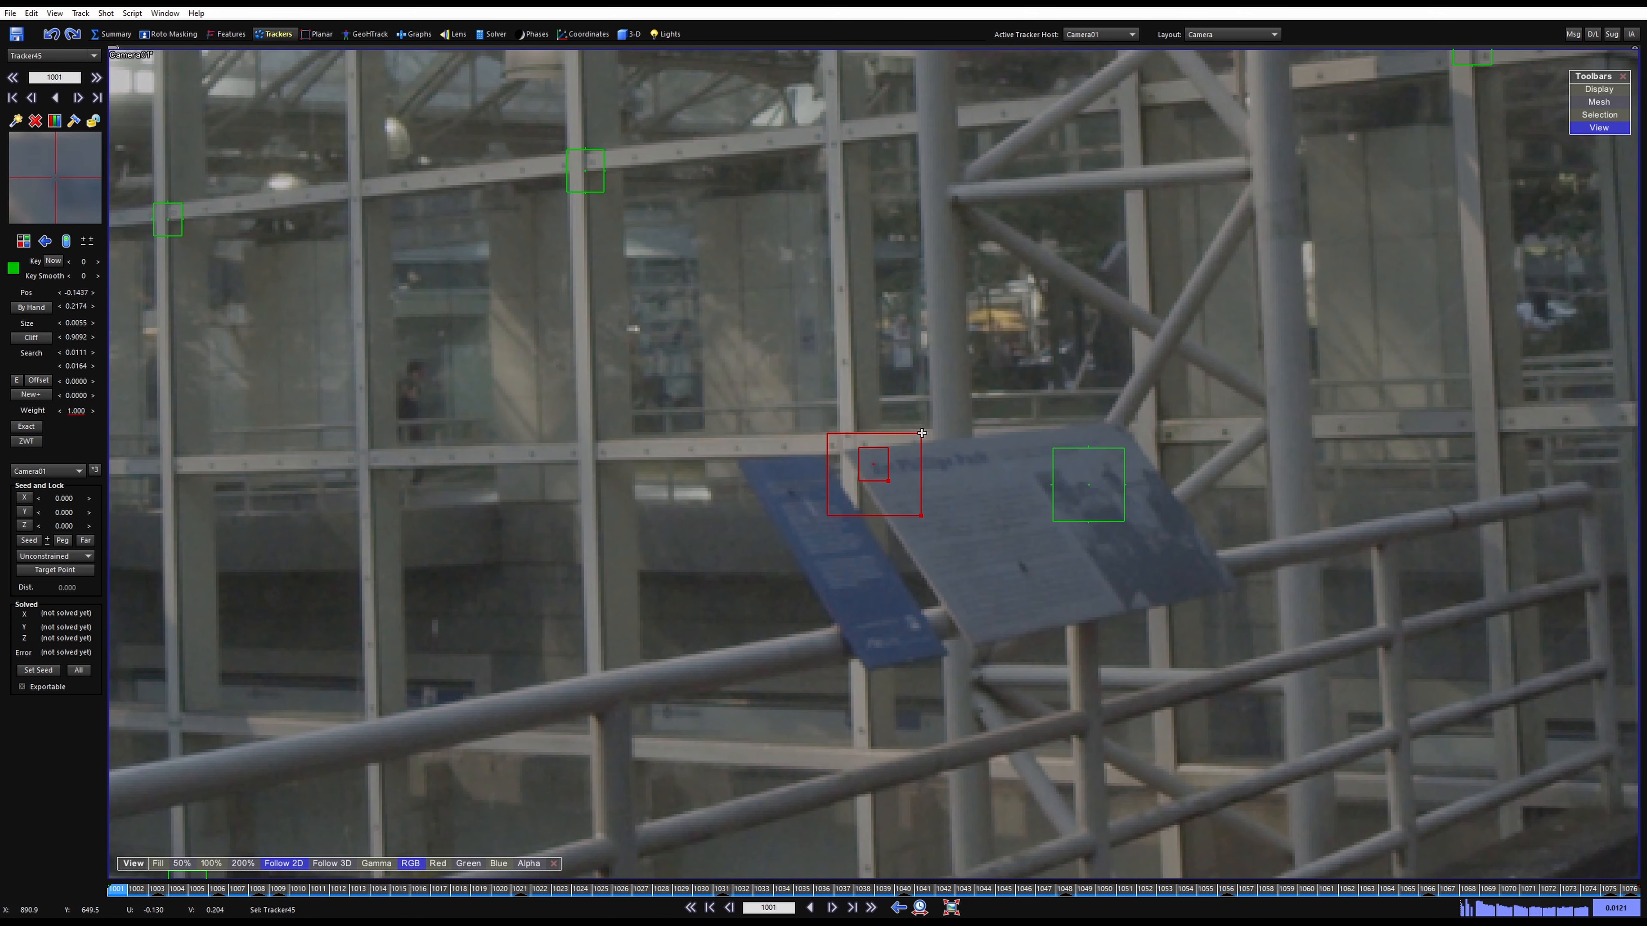
# Lock the title-start tracker, then play and scrub through the shot to frame 1074 to check its track
pyautogui.press('l')
pyautogui.press('space')
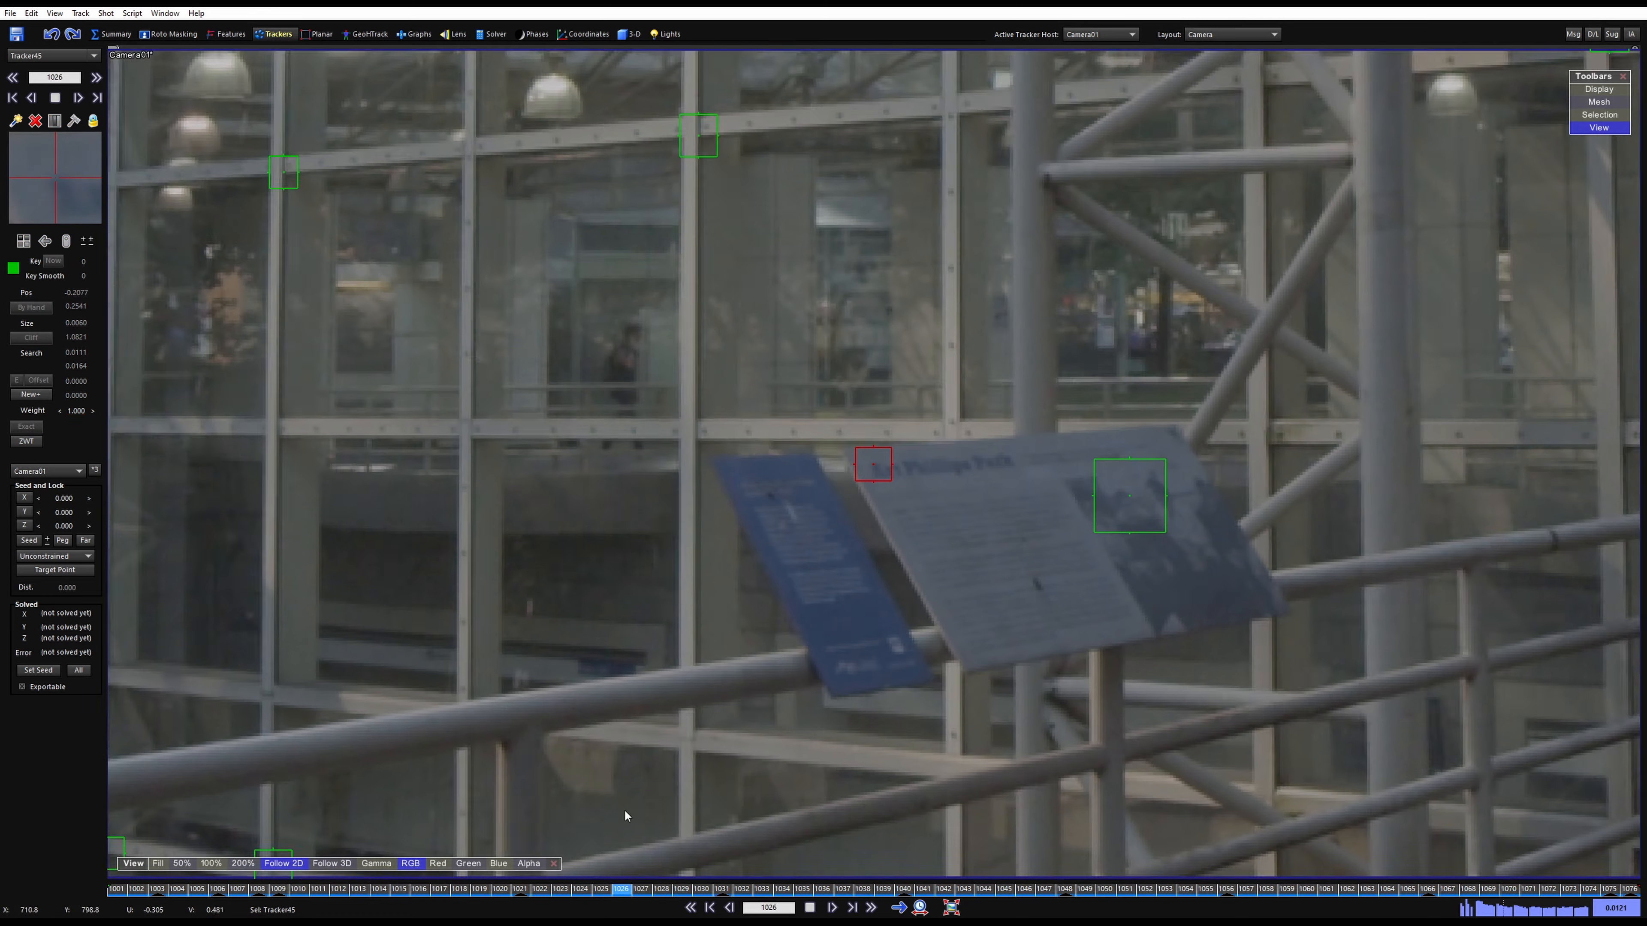
pyautogui.press('space')
pyautogui.moveTo(708, 890); pyautogui.dragTo(1487, 849)
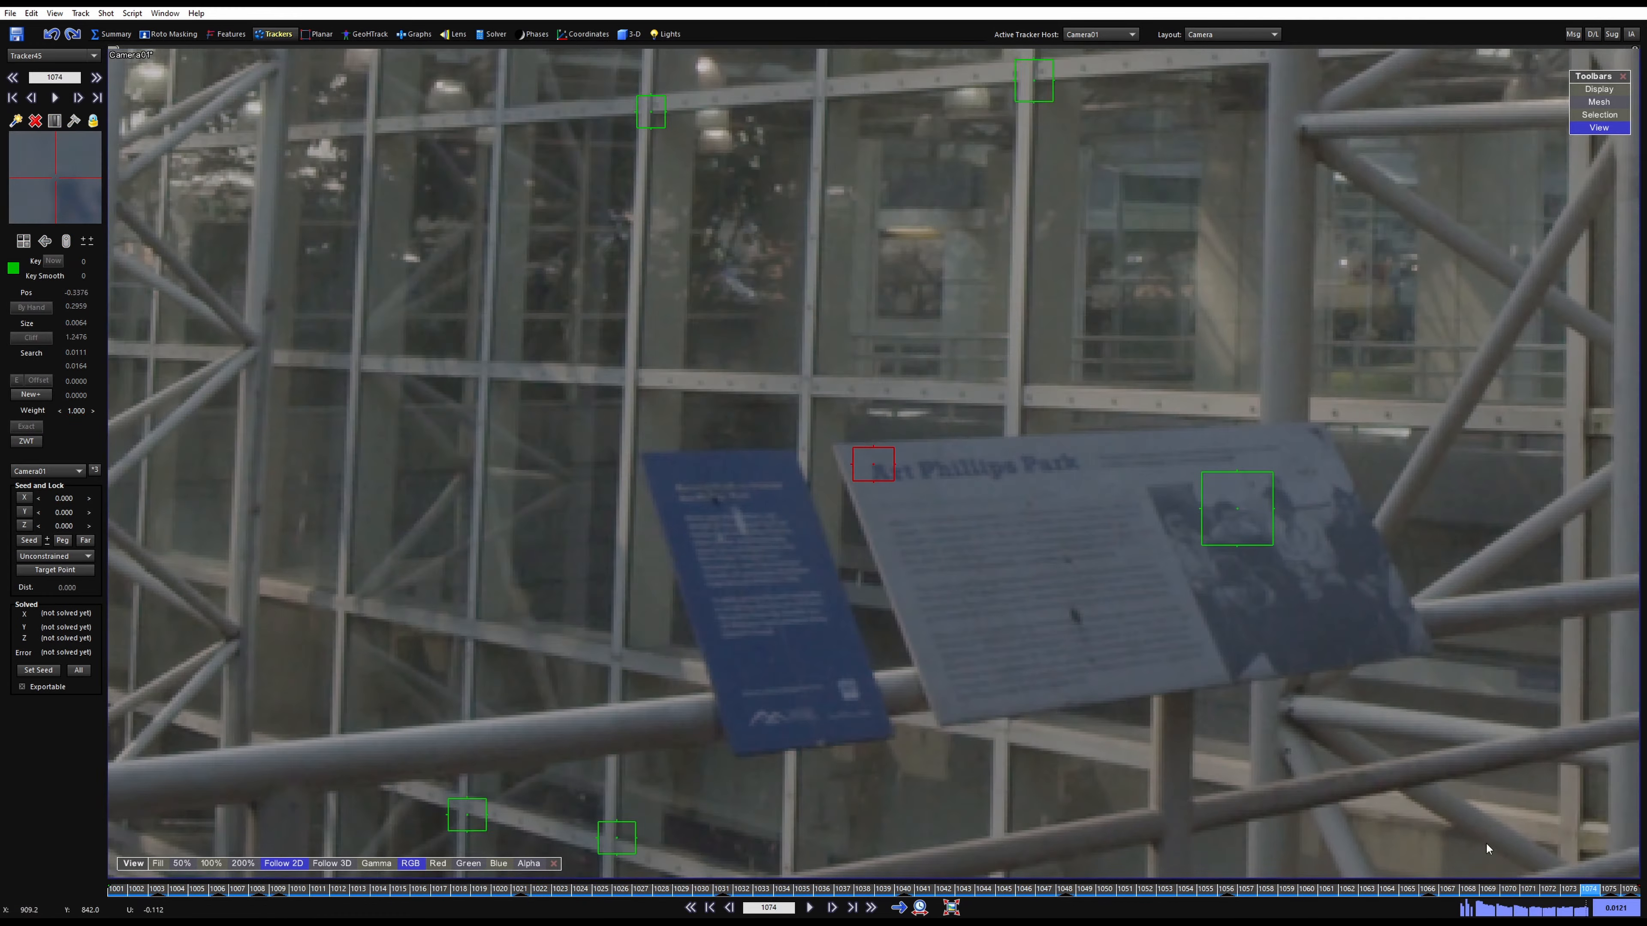
# At frame 1076, add a tracker in the middle of the grey signboard's title and track it backward to frame 1001
pyautogui.hotkey('shift', 'a')
pyautogui.hotkey('shift', 'f')
pyautogui.press('c')
pyautogui.moveTo(1025, 458); pyautogui.dragTo(1045, 465)
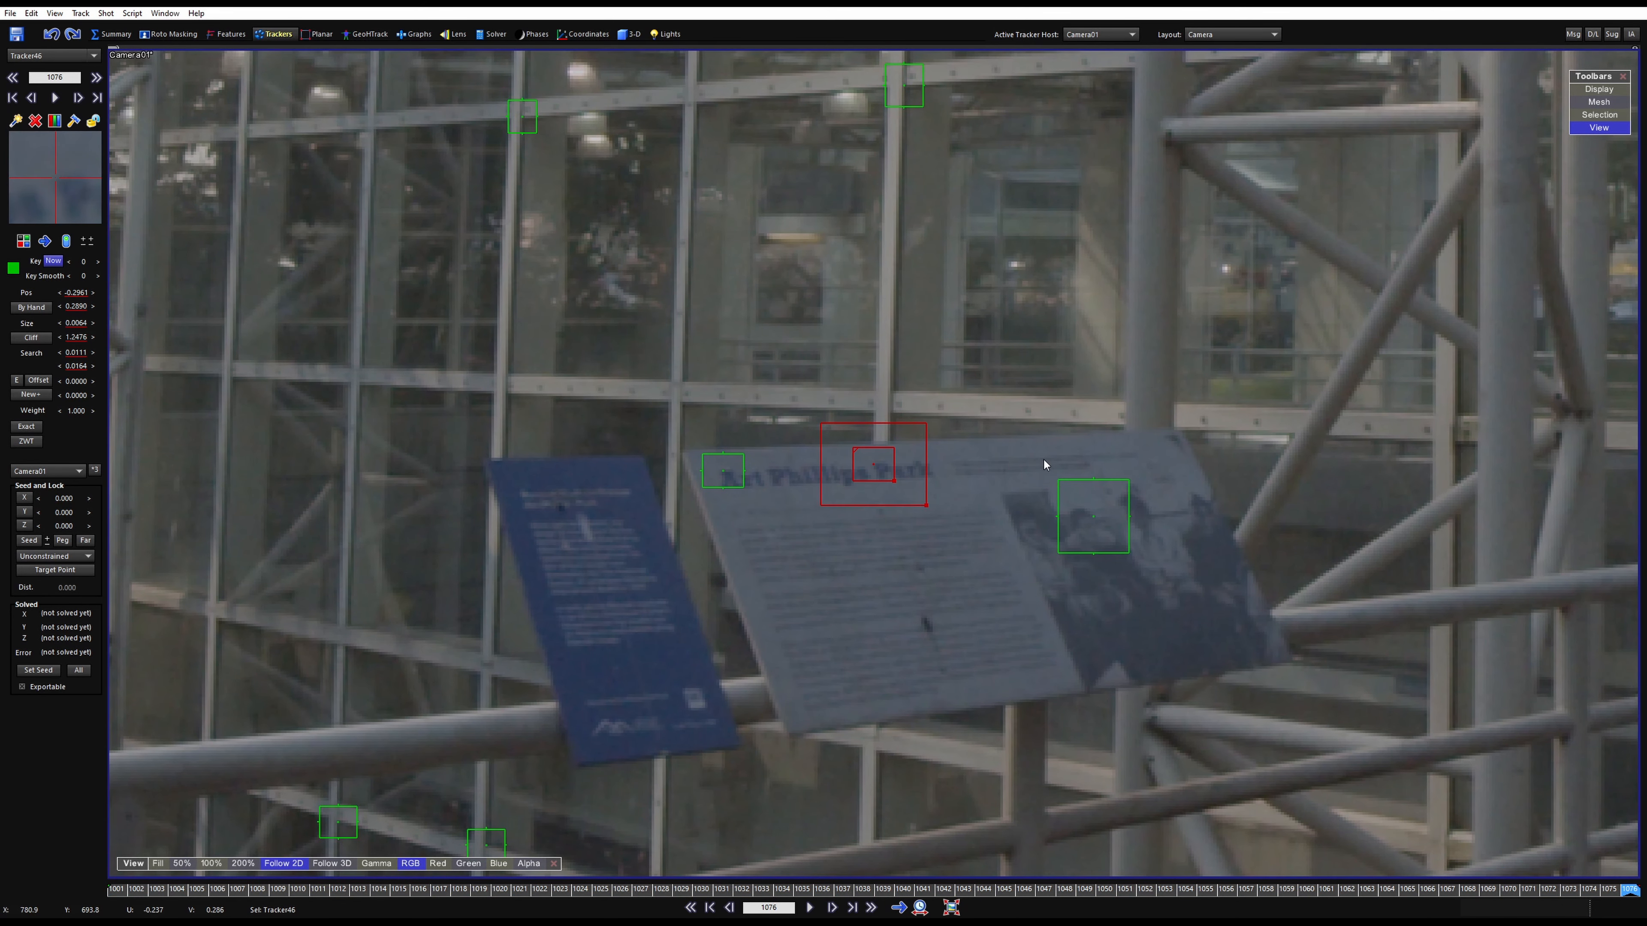
pyautogui.press('b')
pyautogui.press('space')
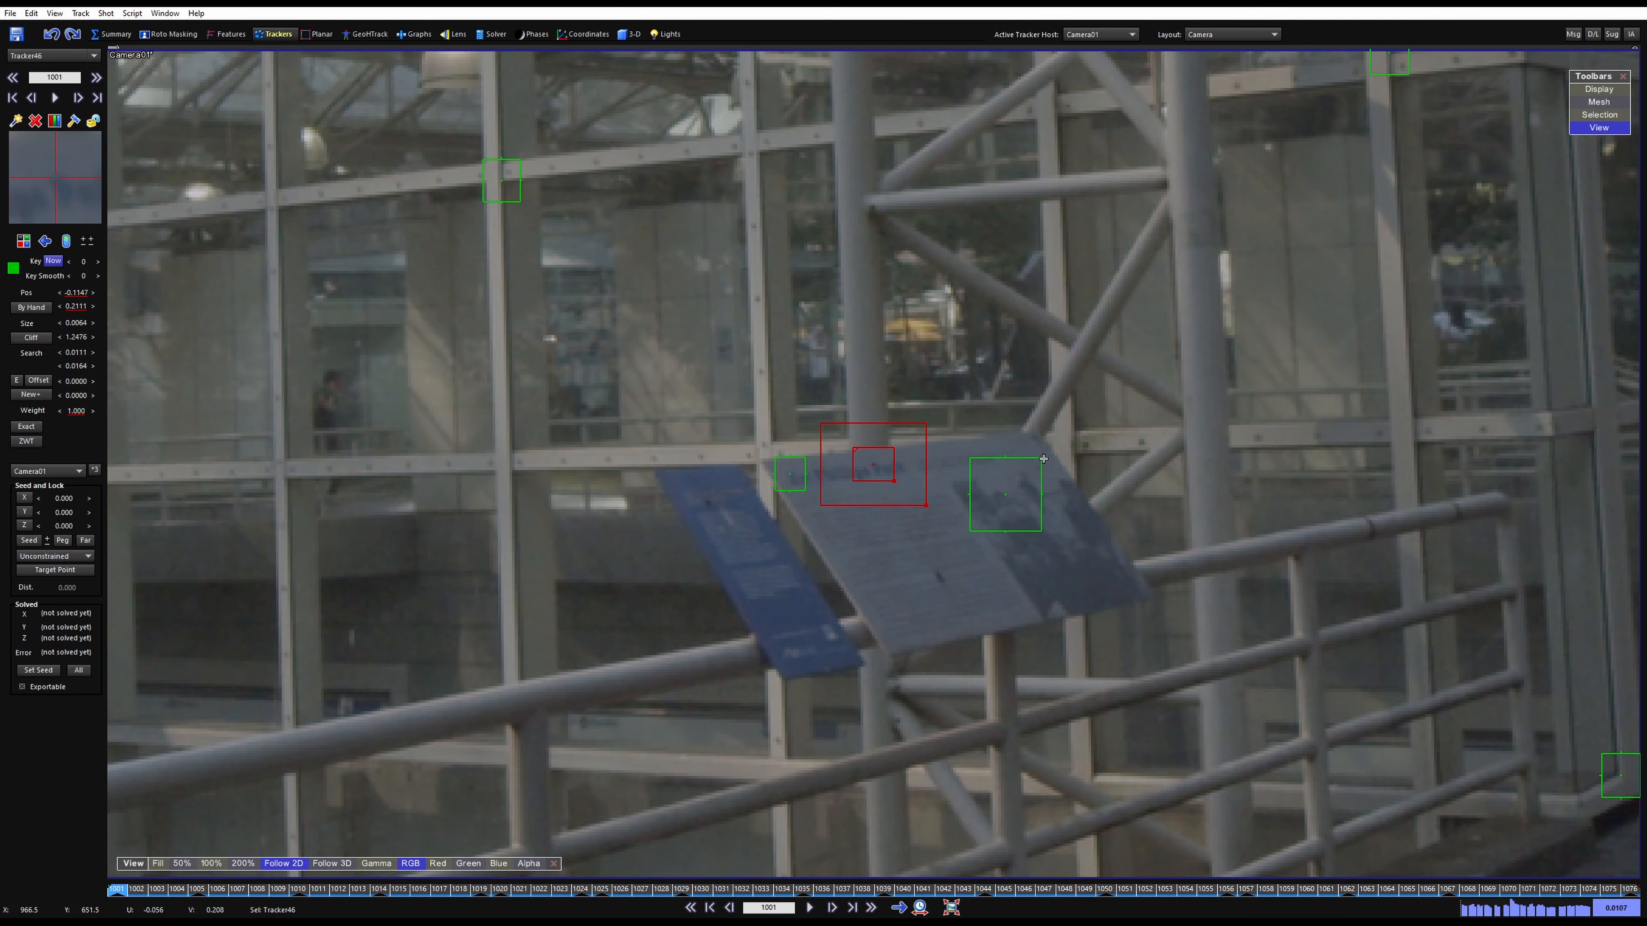
# At frame 1028, make the mid-title tracker's offset editable and retrack it forward, then return to frame 1028
pyautogui.moveTo(273, 887); pyautogui.dragTo(659, 835)
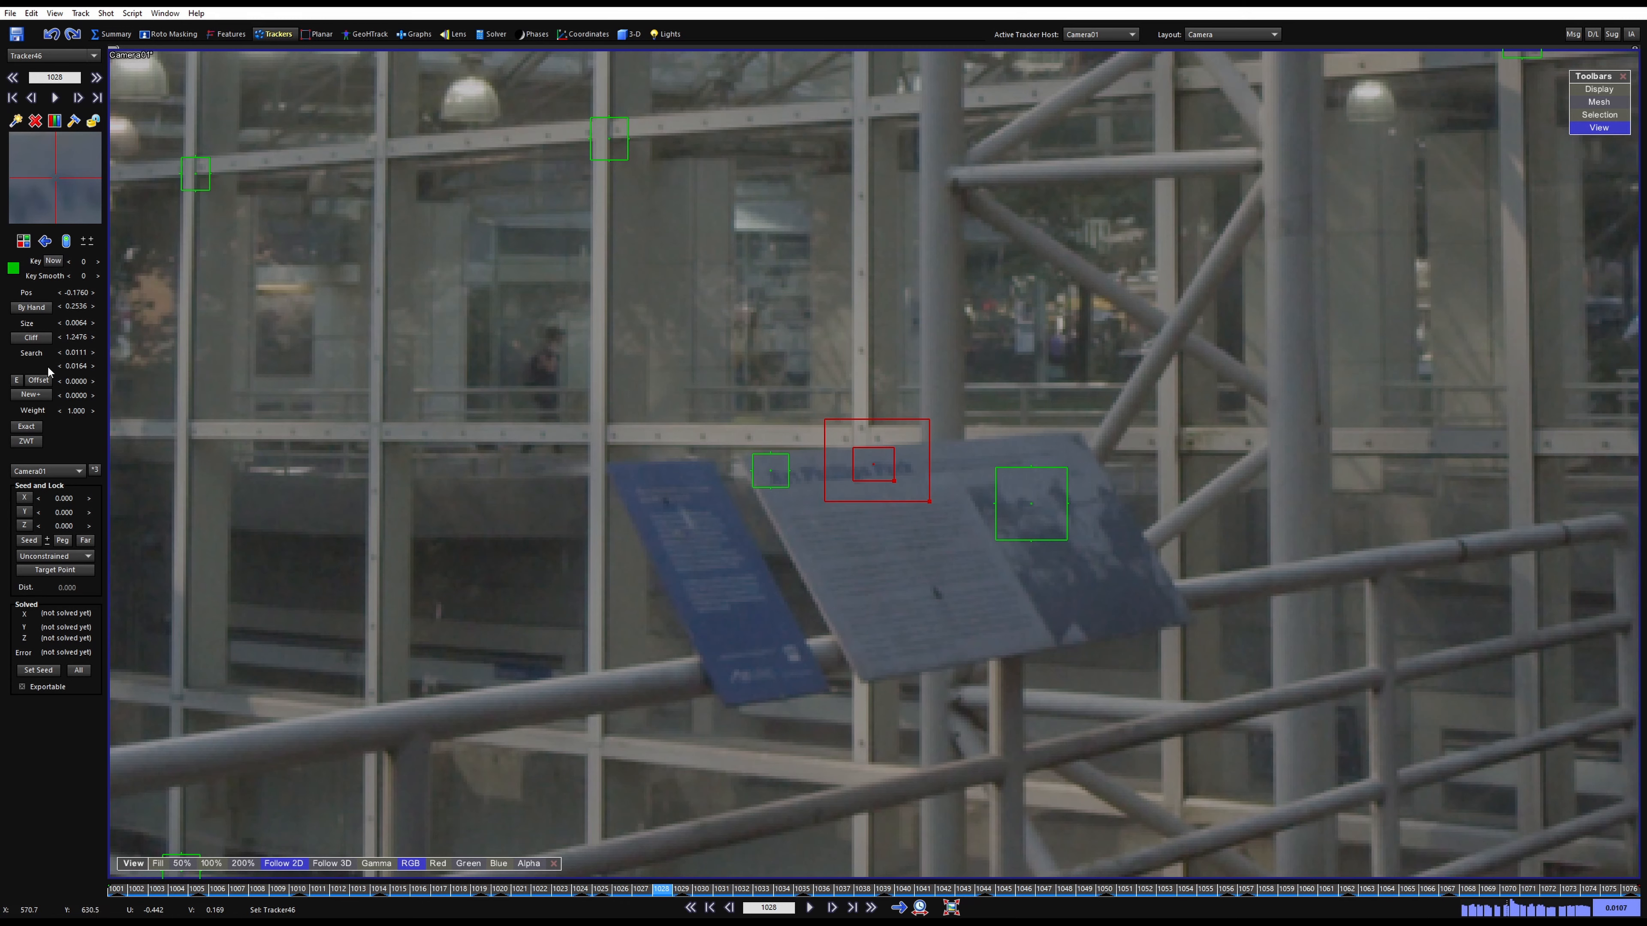
pyautogui.click(45, 382)
pyautogui.scroll(3, 811, 402)
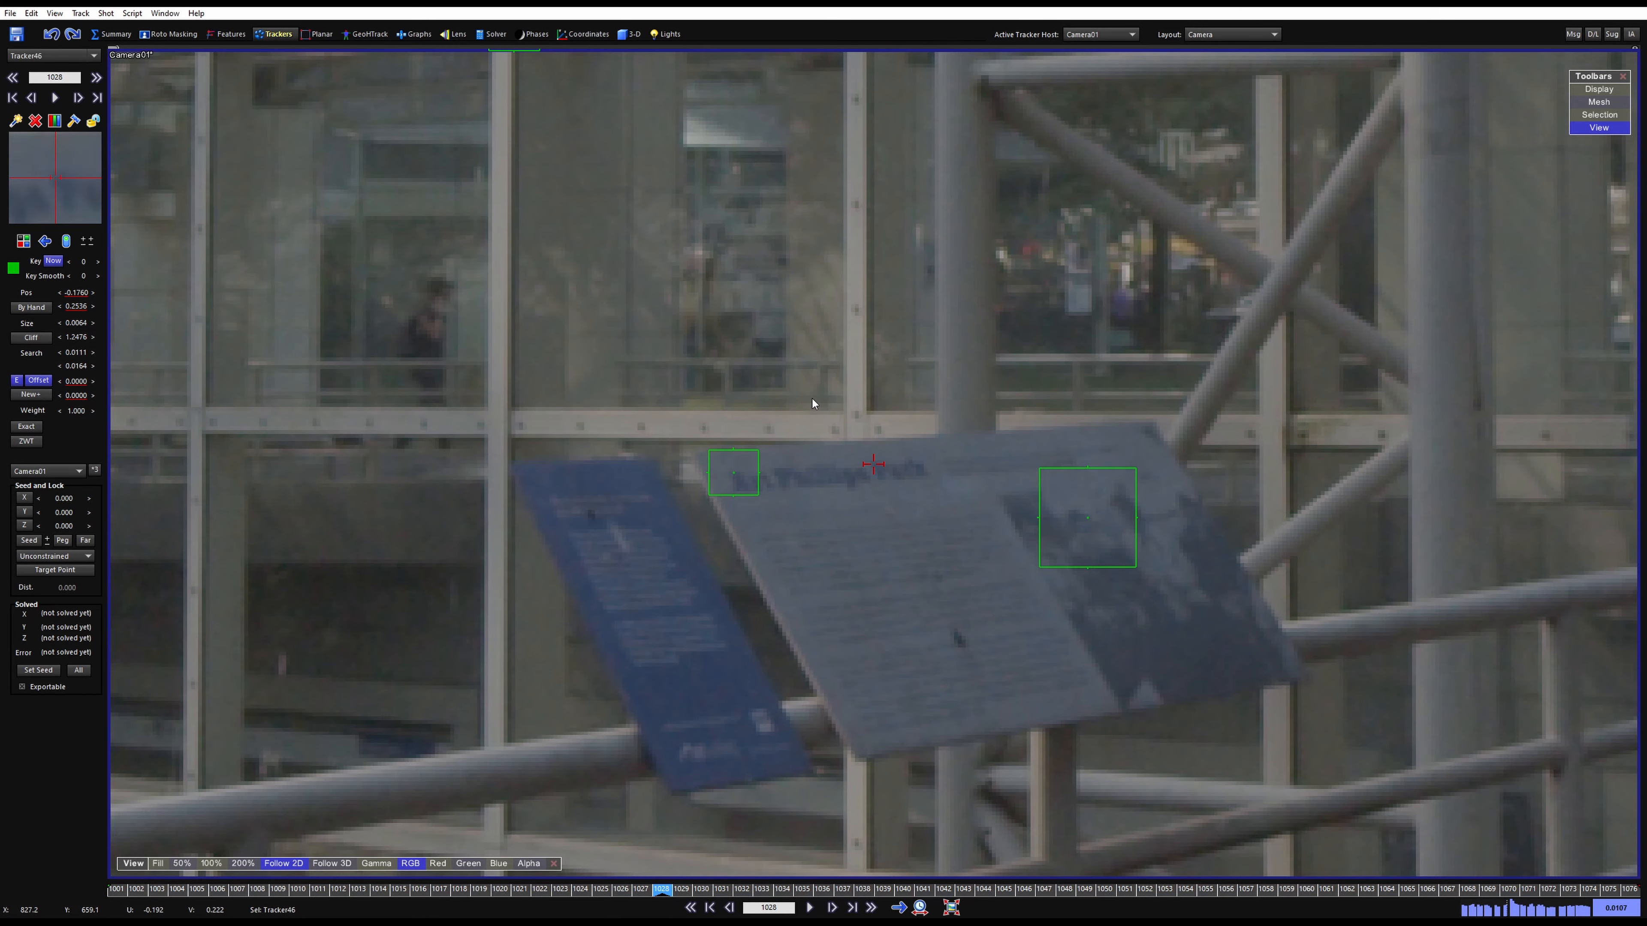
pyautogui.press('d')
pyautogui.press('d')
pyautogui.press('d')
pyautogui.press('d')
pyautogui.press('d')
pyautogui.press('d')
pyautogui.press('d')
pyautogui.press('d')
pyautogui.press('d')
pyautogui.press('d')
pyautogui.press('d')
pyautogui.press('d')
pyautogui.press('d')
pyautogui.press('d')
pyautogui.press('d')
pyautogui.press('d')
pyautogui.press('d')
pyautogui.press('d')
pyautogui.press('d')
pyautogui.press('d')
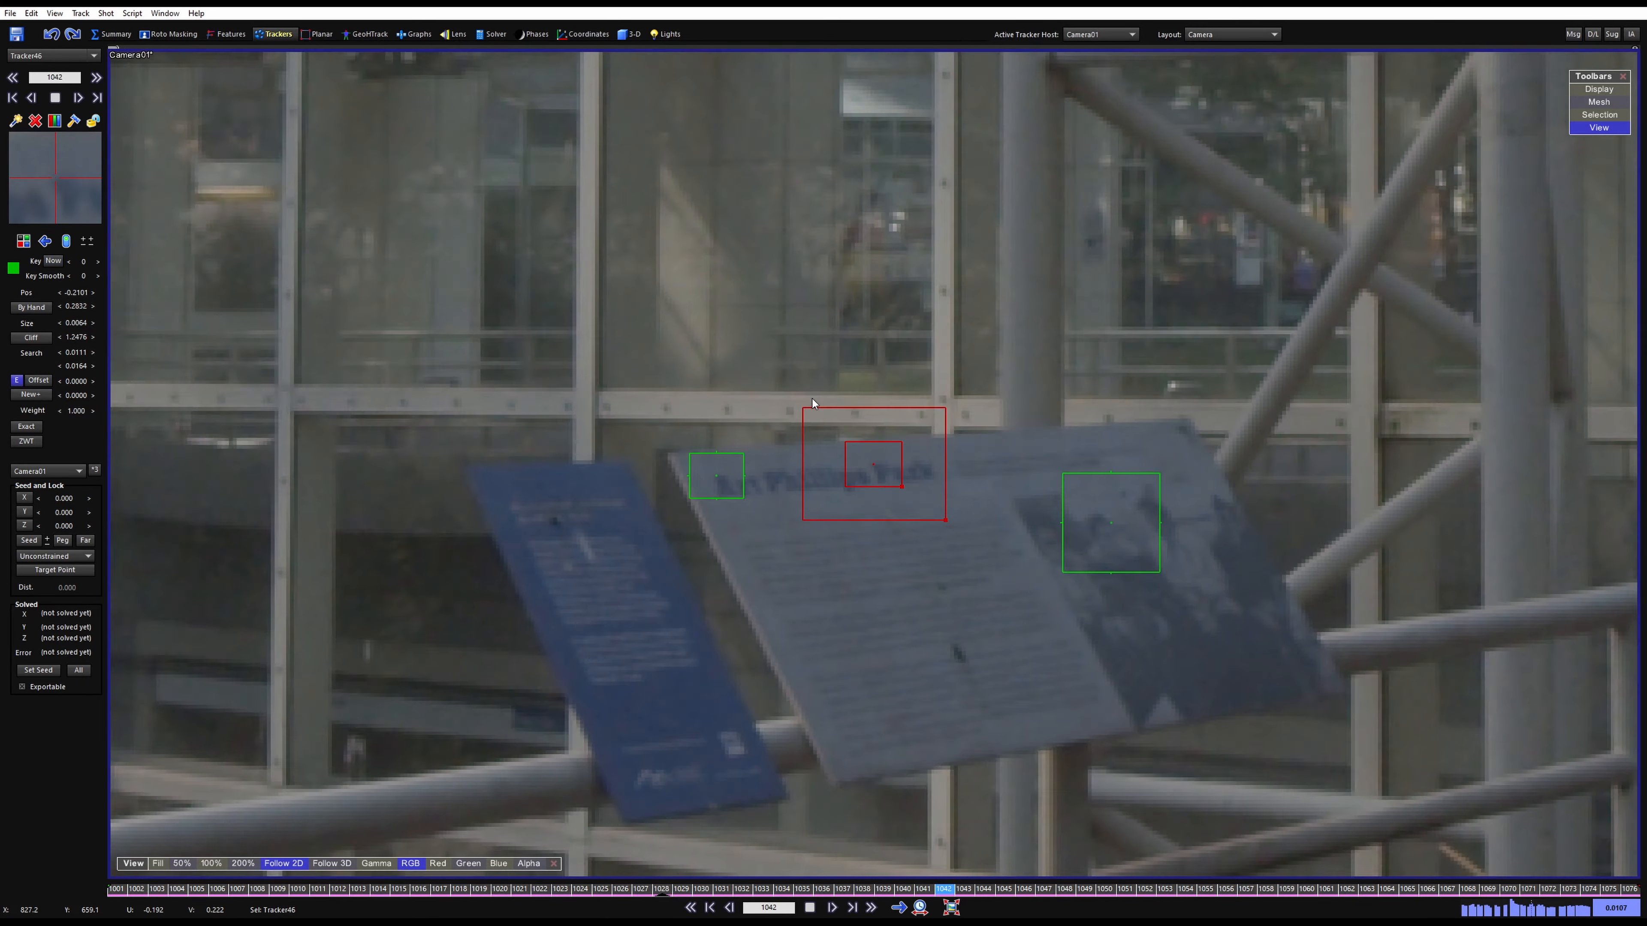
pyautogui.press('s')
pyautogui.press('a')
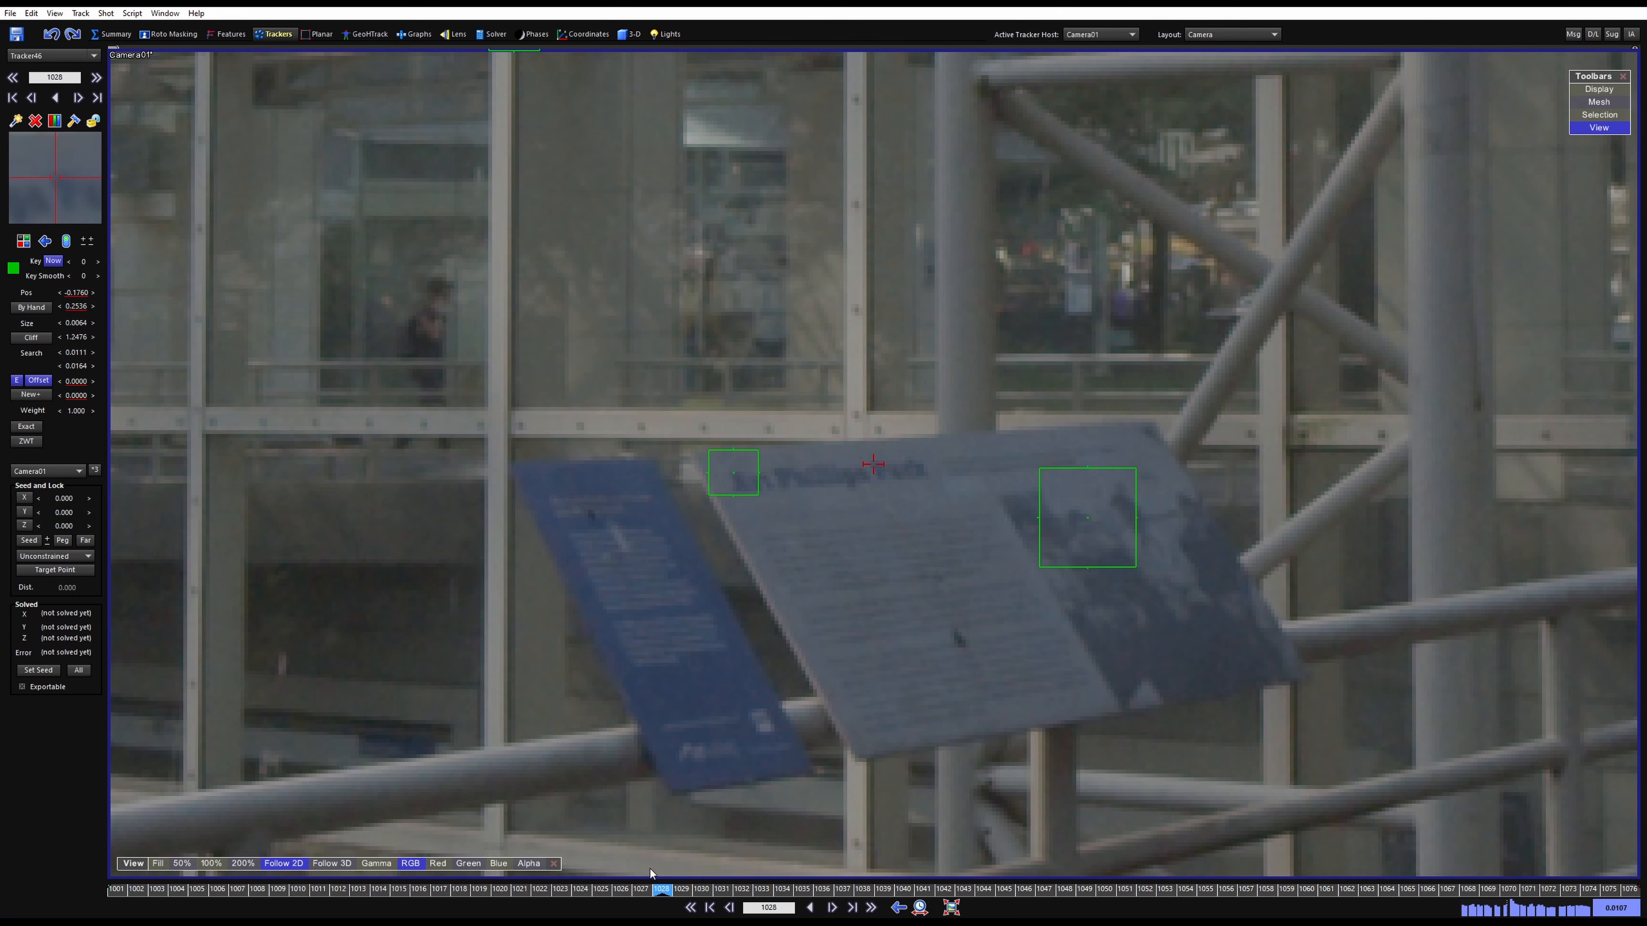
# Correct the mid-title tracker backward from frame 1028 to 1001 with an offset of -0.0005, -0.0002, and lock it
pyautogui.press('s')
pyautogui.press('s')
pyautogui.press('s')
pyautogui.press('s')
pyautogui.press('s')
pyautogui.press('s')
pyautogui.press('s')
pyautogui.press('s')
pyautogui.press('s')
pyautogui.press('s')
pyautogui.press('s')
pyautogui.press('s')
pyautogui.press('s')
pyautogui.press('s')
pyautogui.press('s')
pyautogui.press('s')
pyautogui.press('s')
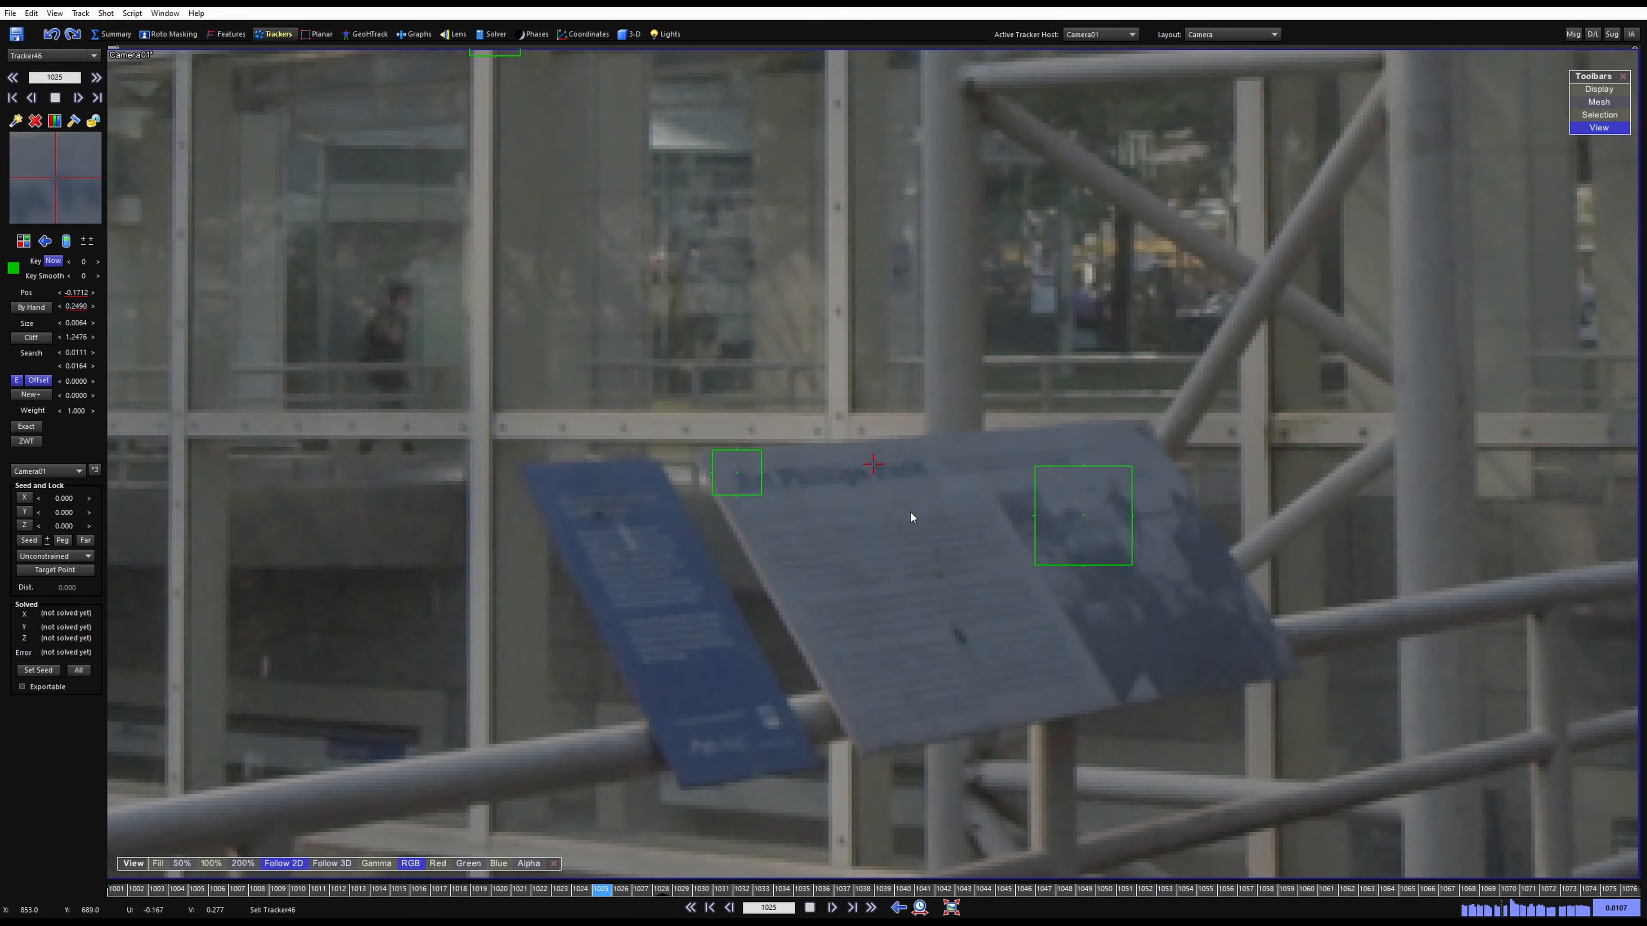
pyautogui.press('s')
pyautogui.press('s')
pyautogui.press('s')
pyautogui.press('s')
pyautogui.press('s')
pyautogui.press('s')
pyautogui.press('s')
pyautogui.press('s')
pyautogui.press('s')
pyautogui.press('s')
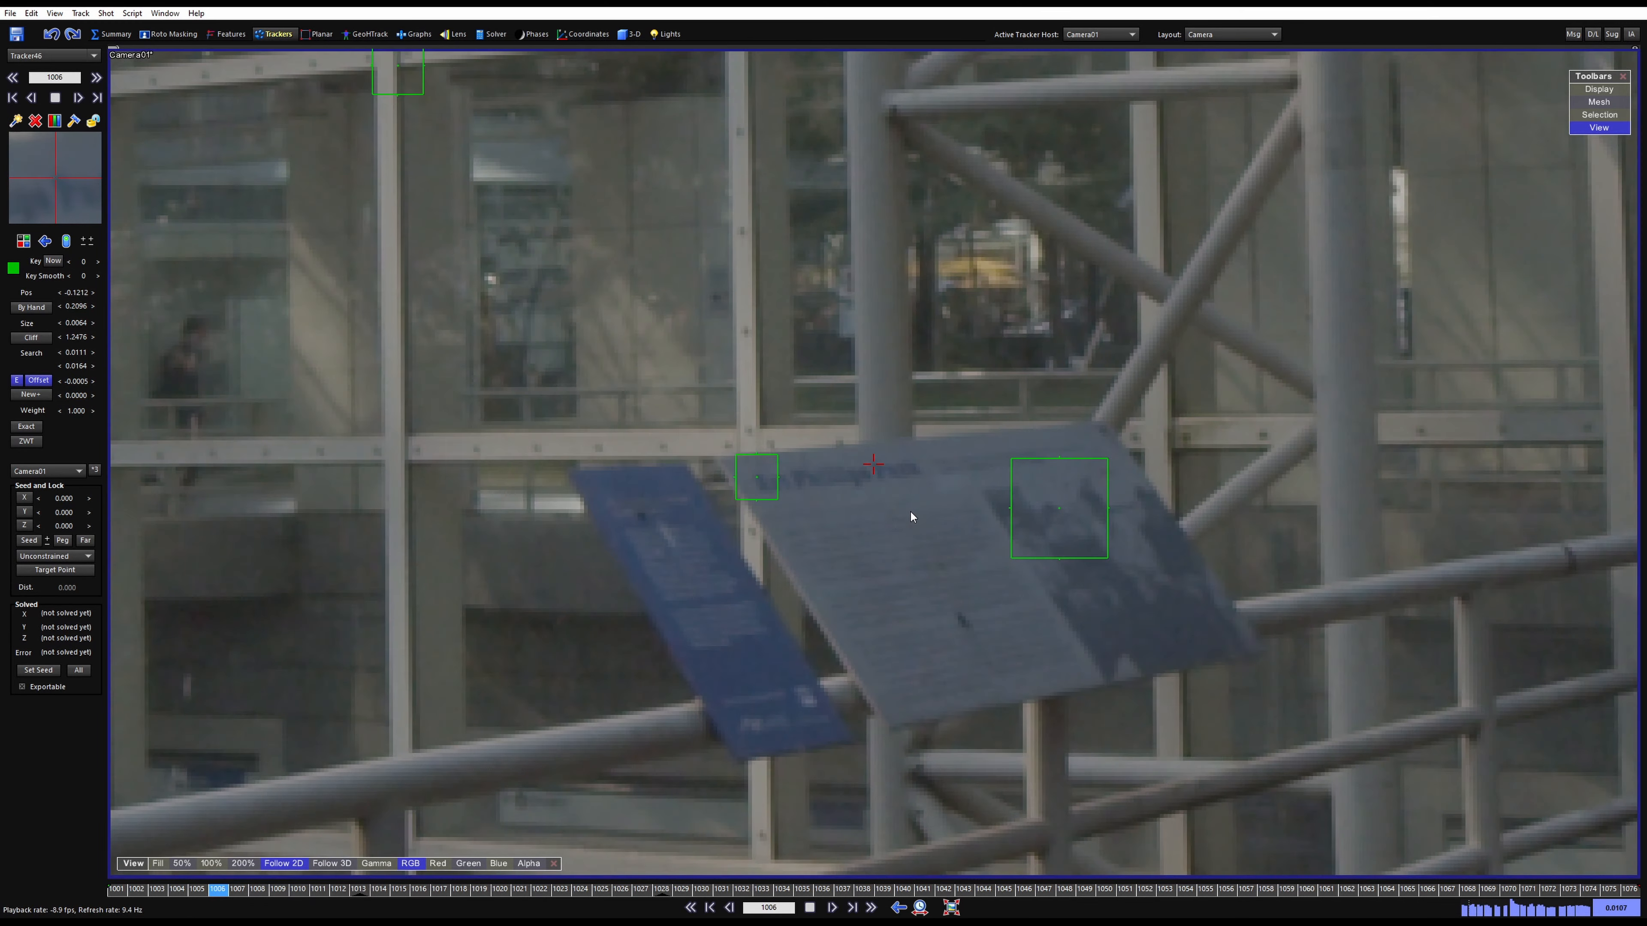
pyautogui.scroll(-3, 701, 534)
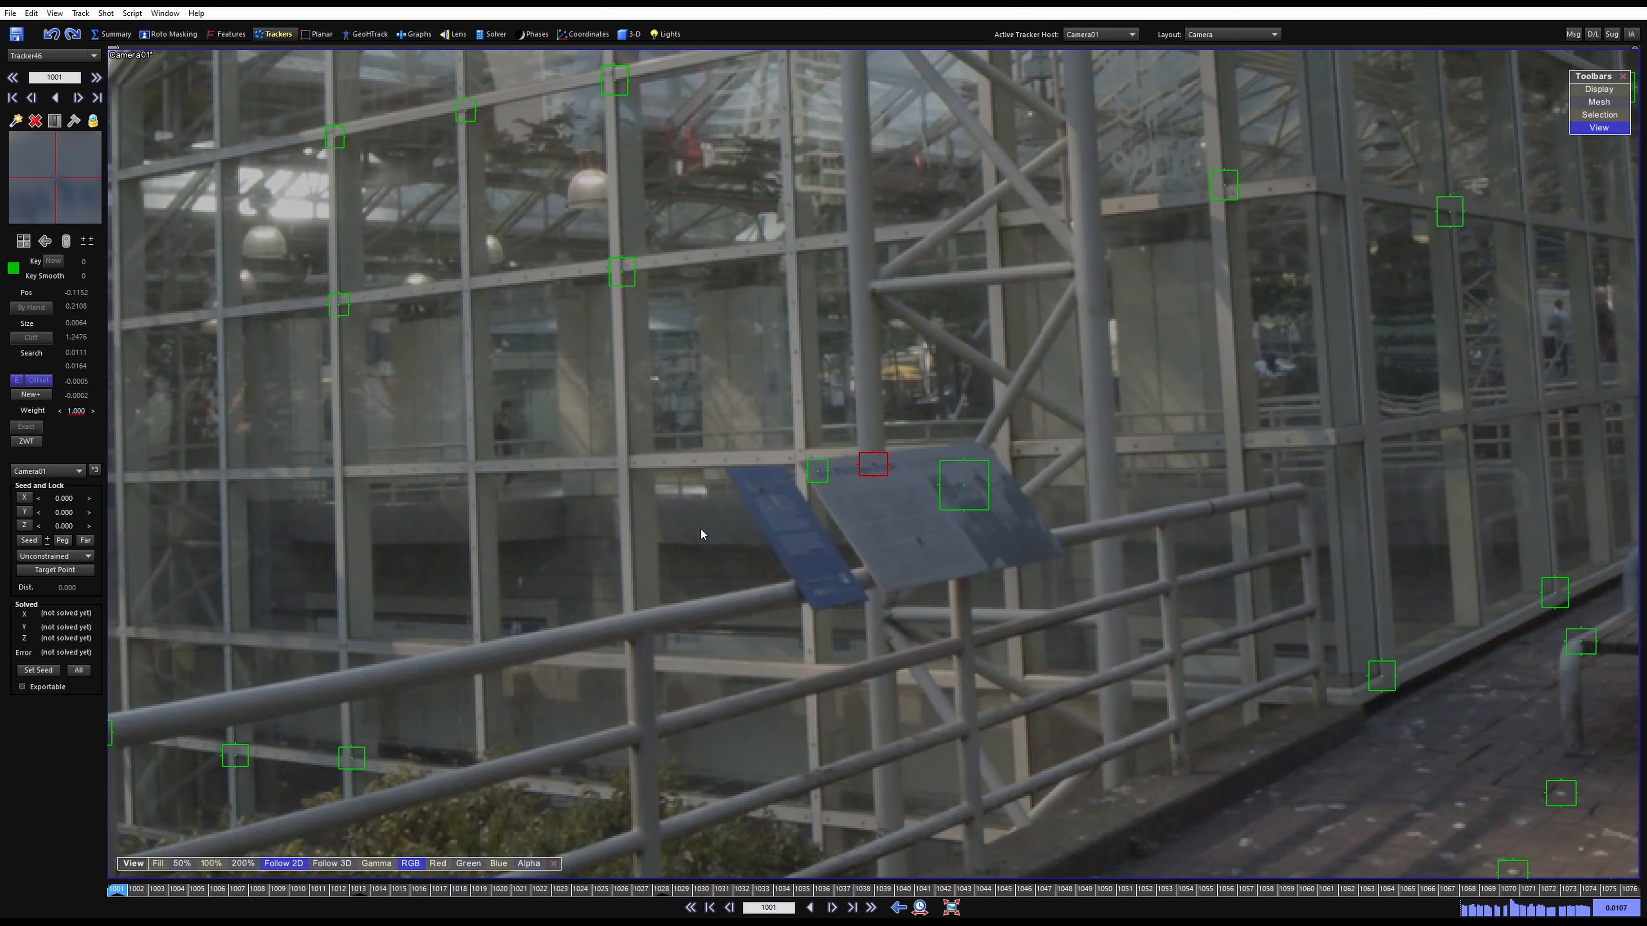
# At frame 1037, add a tracker on the dark spot in the grey signboard's text, set its size to 0.0057 and track it backward
pyautogui.moveTo(133, 886)
pyautogui.mouseDown()
pyautogui.moveTo(1362, 887)
pyautogui.moveTo(842, 887)
pyautogui.mouseUp()
pyautogui.scroll(2, 882, 634)
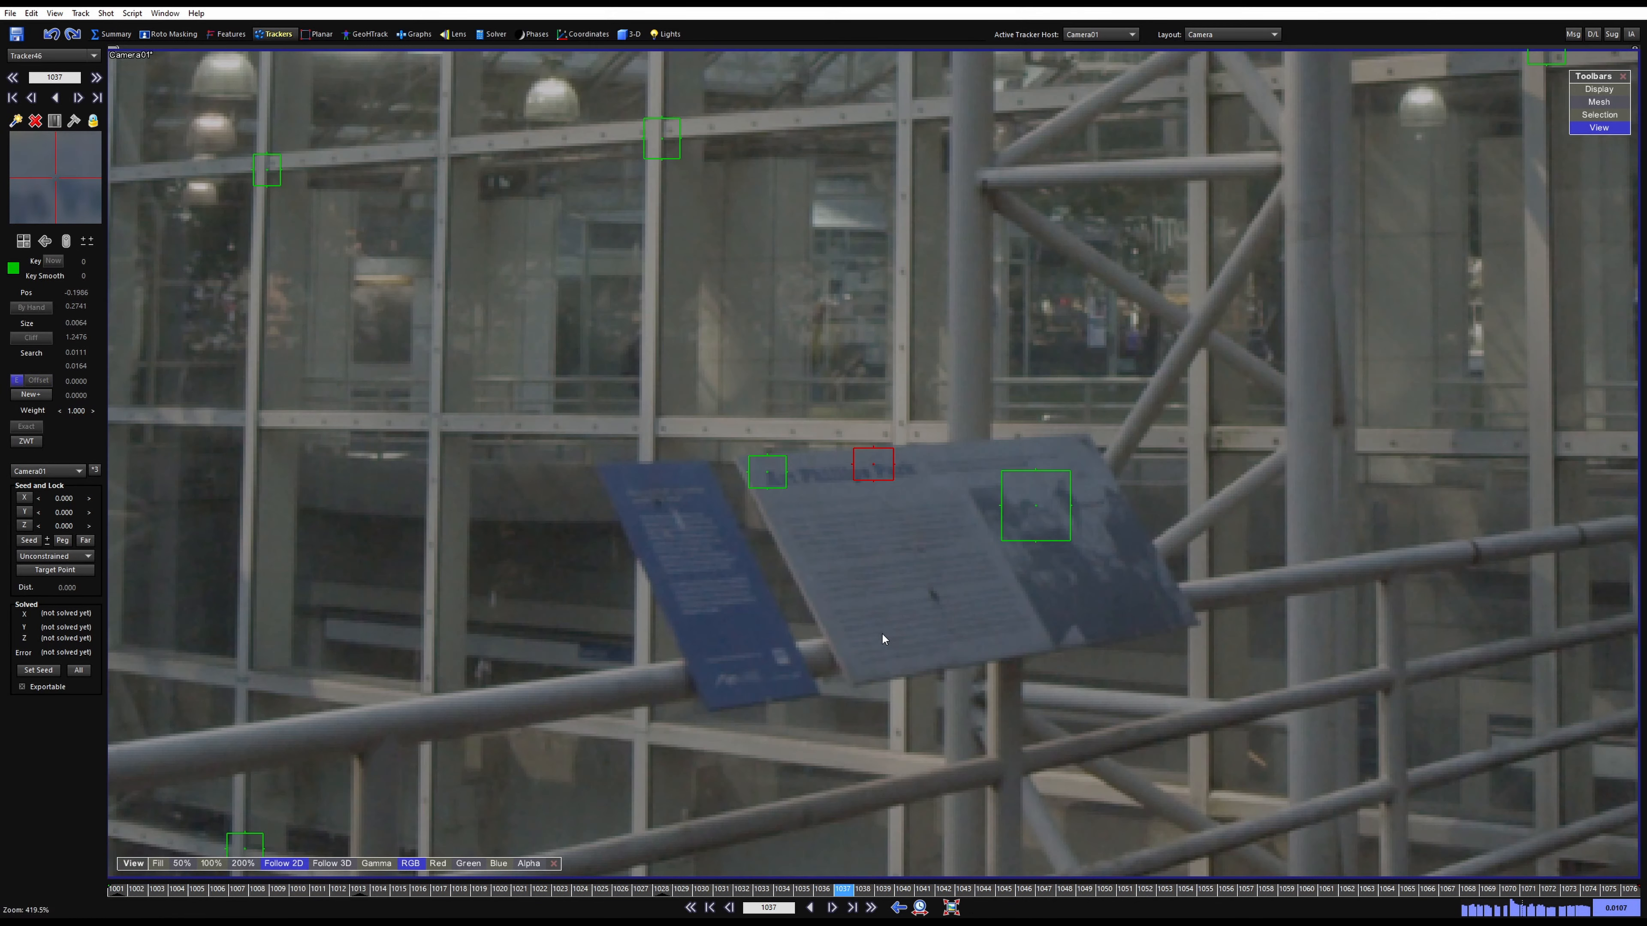
pyautogui.scroll(2, 784, 530)
pyautogui.moveTo(797, 536); pyautogui.dragTo(793, 540)
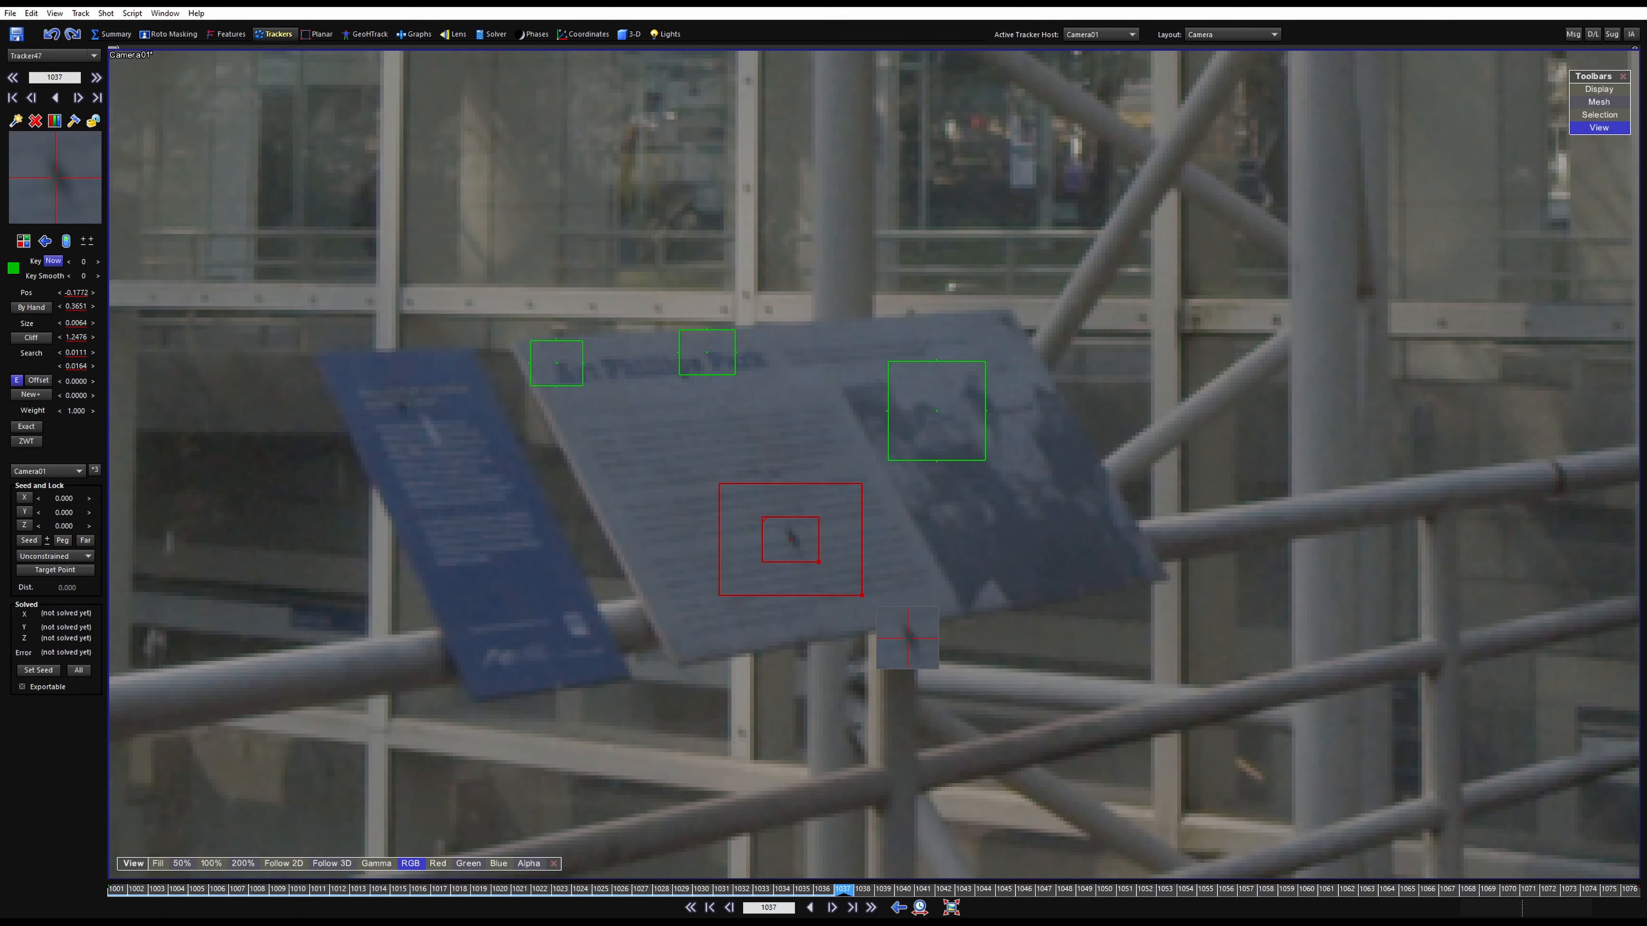
pyautogui.press('5')
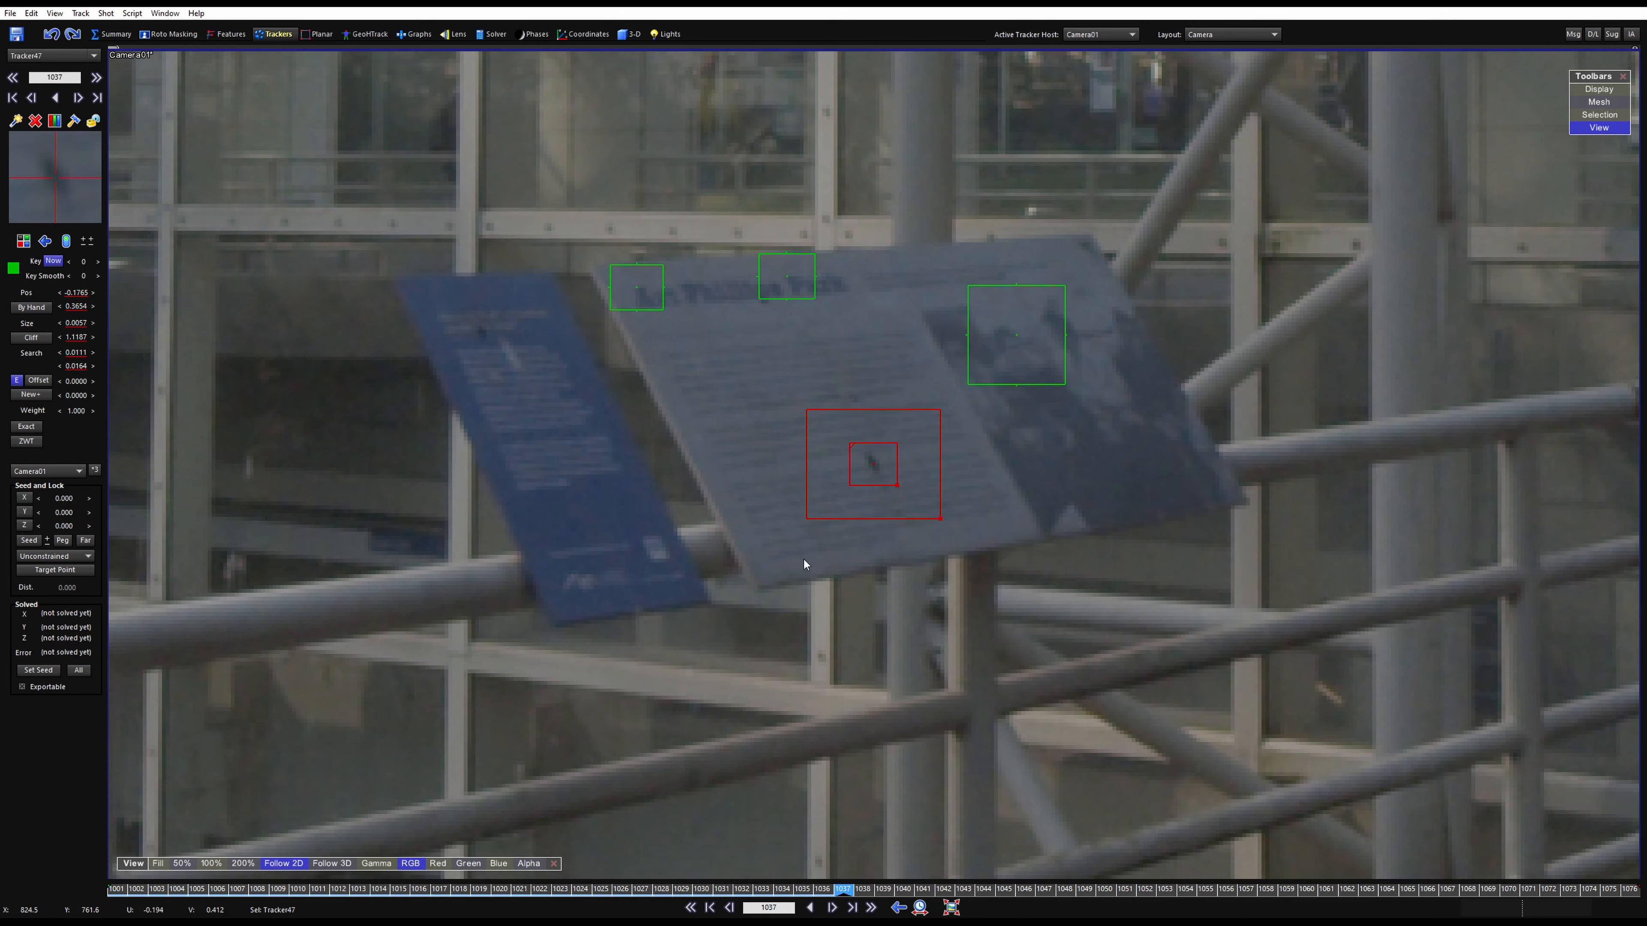
pyautogui.press('space')
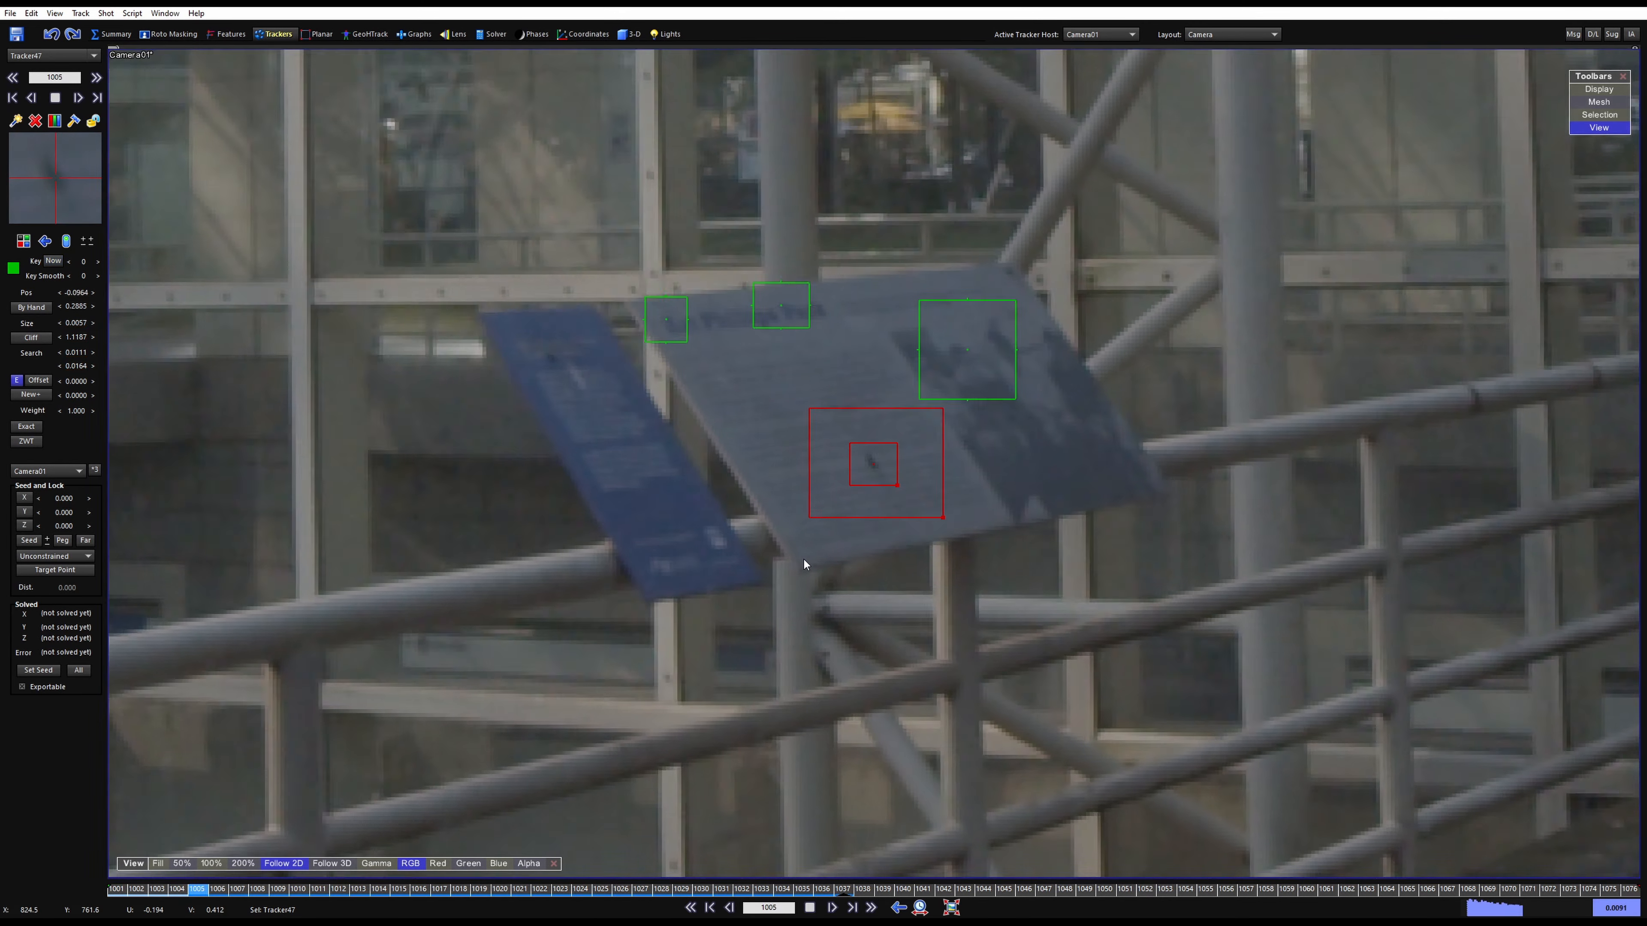
# Track the dark-spot tracker forward from frame 1037 to the end of the shot and lock it
pyautogui.hotkey('shift', 'f')
pyautogui.press('a')
pyautogui.press('space')
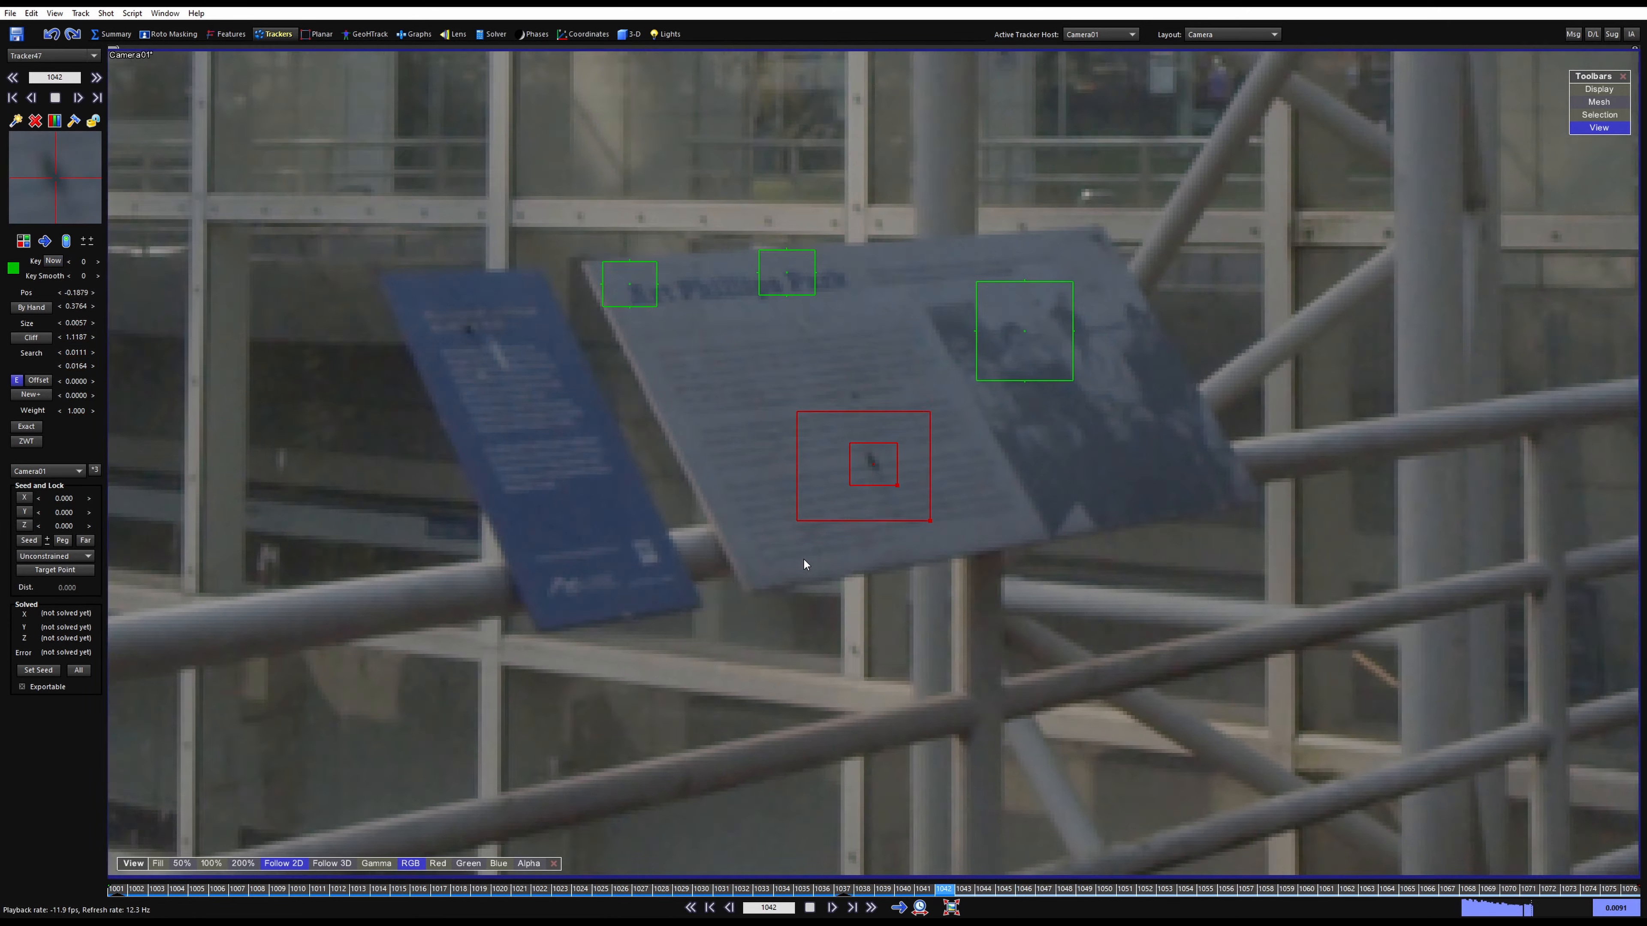
pyautogui.press('l')
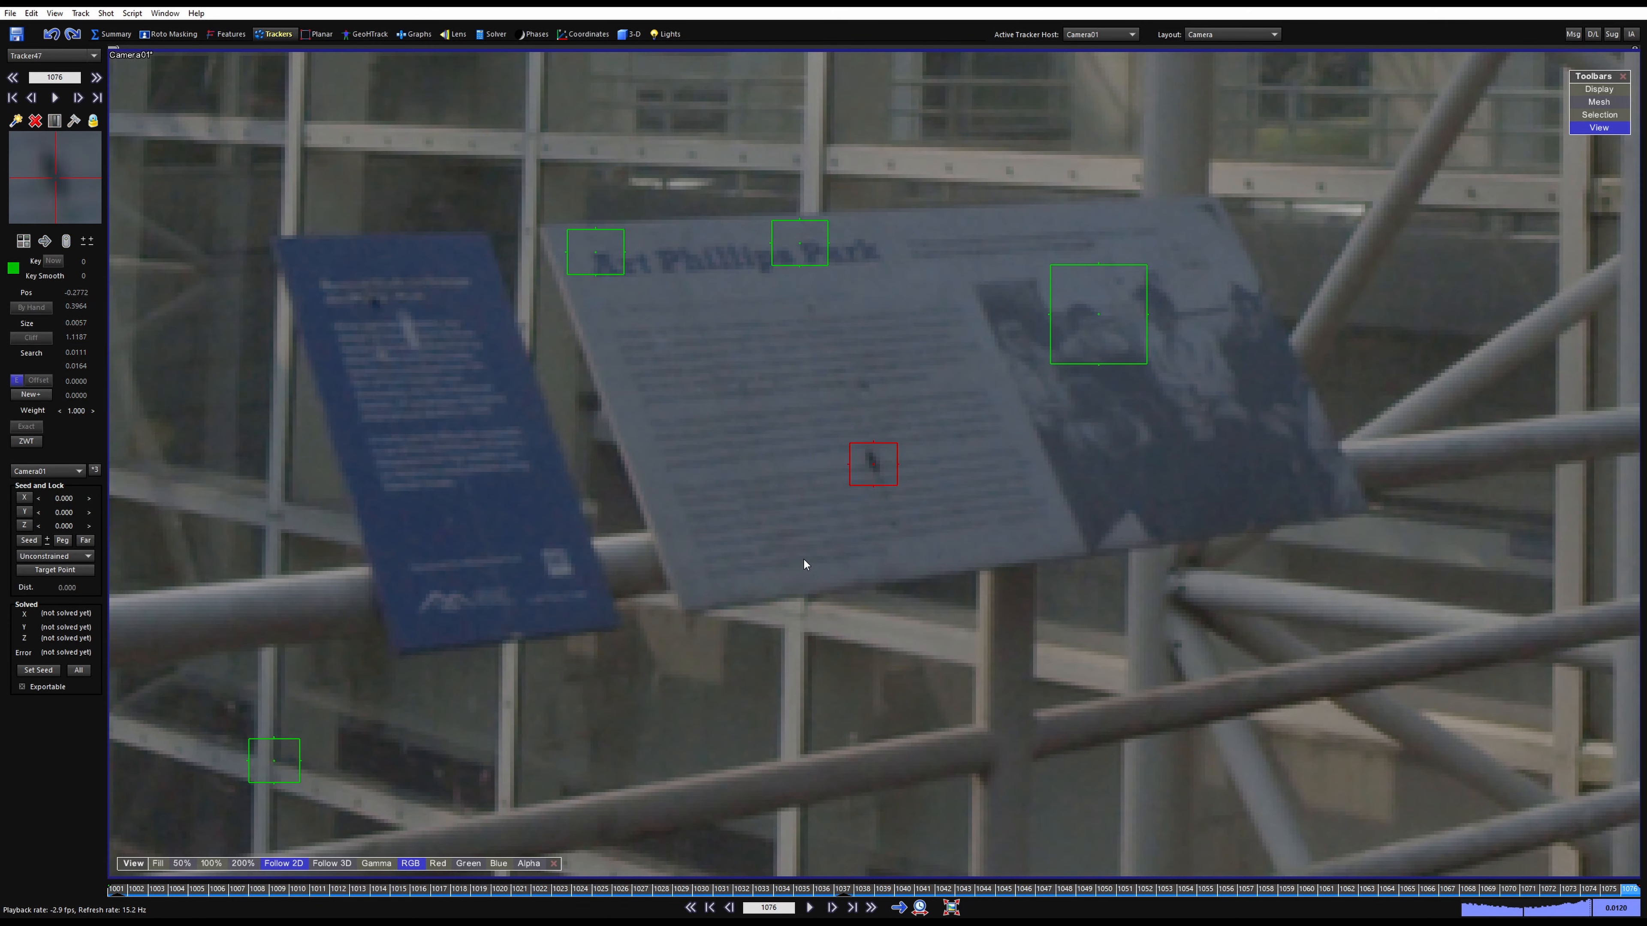
# At frame 1001, add a tracker on the small white logo near the blue sign's lower corner and track it forward
pyautogui.press('a')
pyautogui.press('a')
pyautogui.click(730, 548)
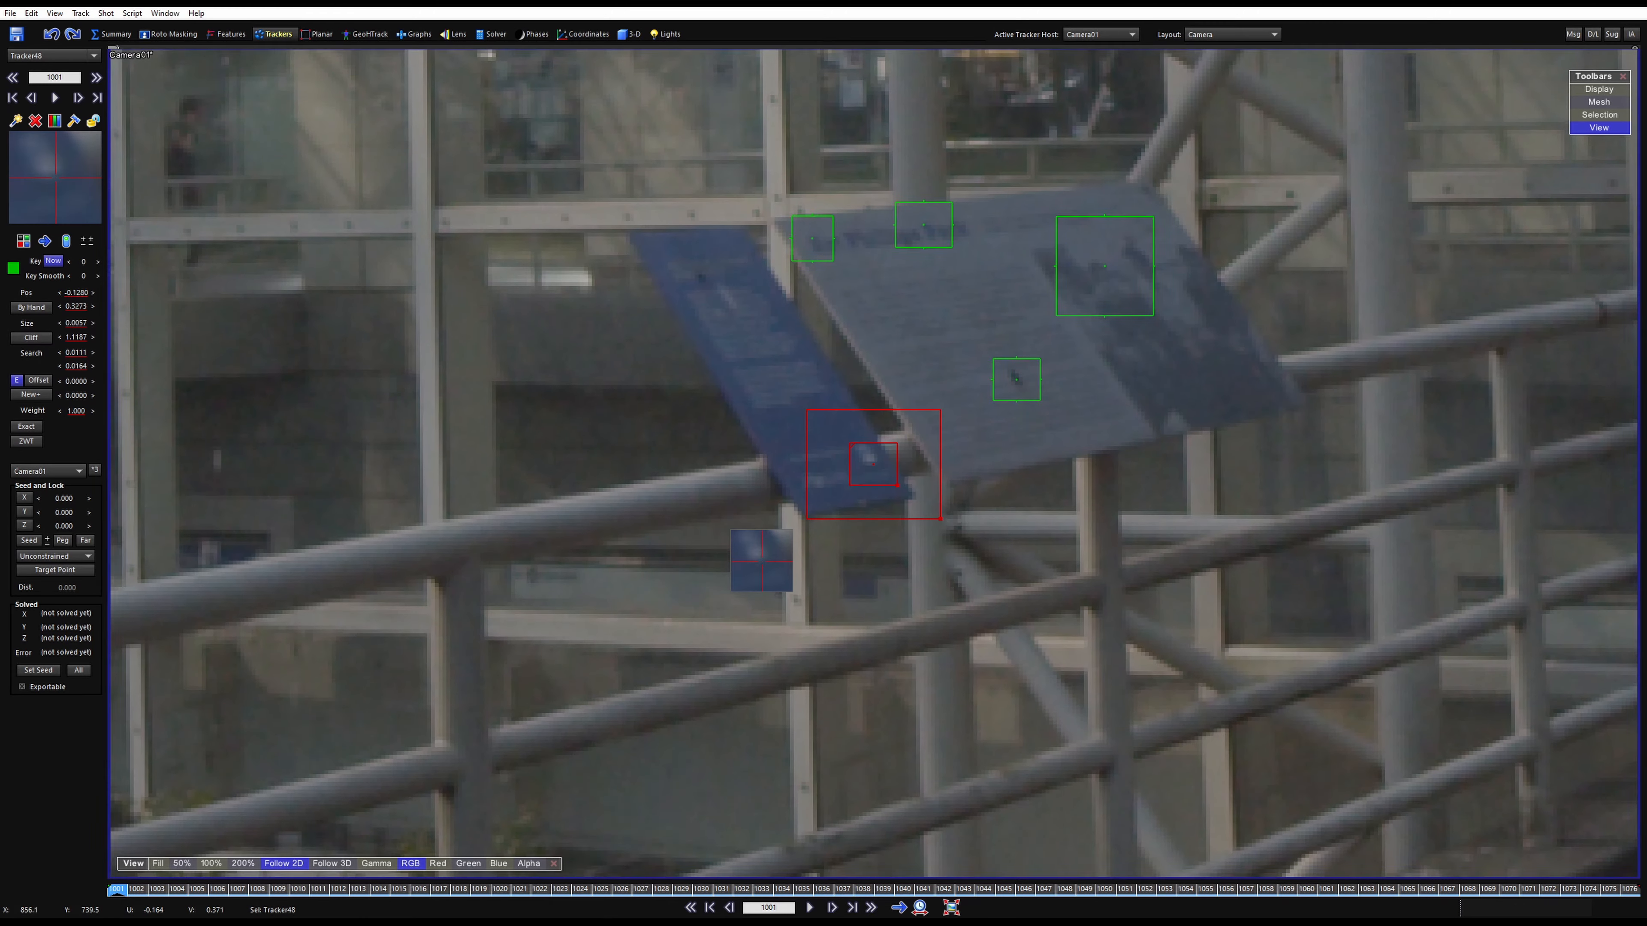
pyautogui.press('space')
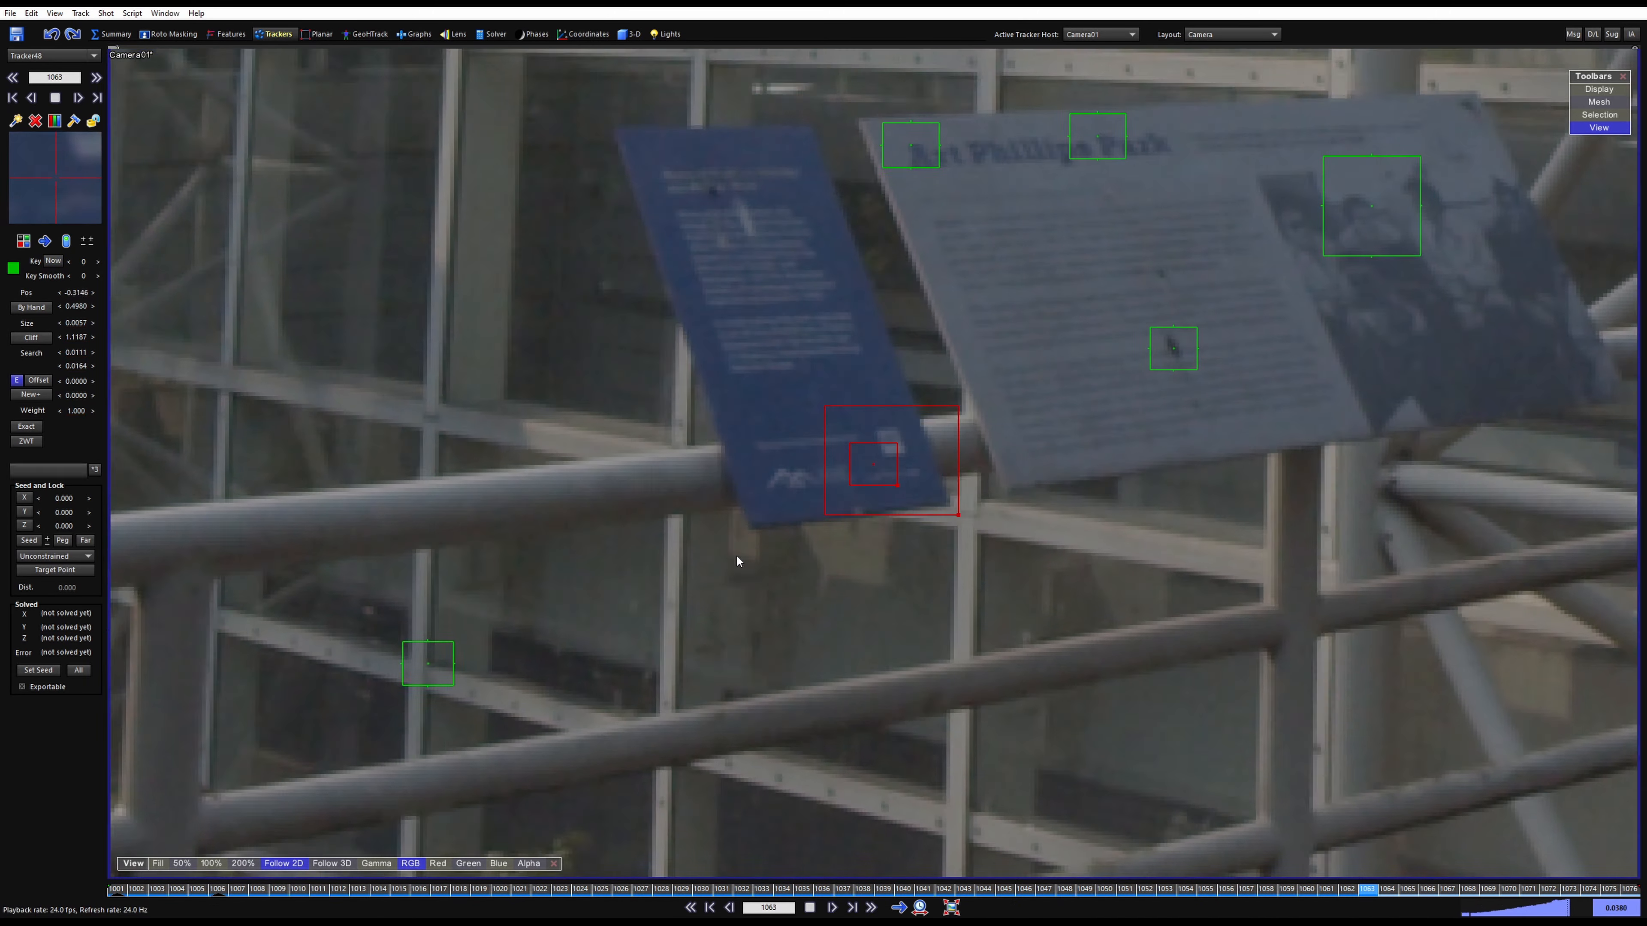
pyautogui.press('space')
pyautogui.press('a')
pyautogui.press('a')
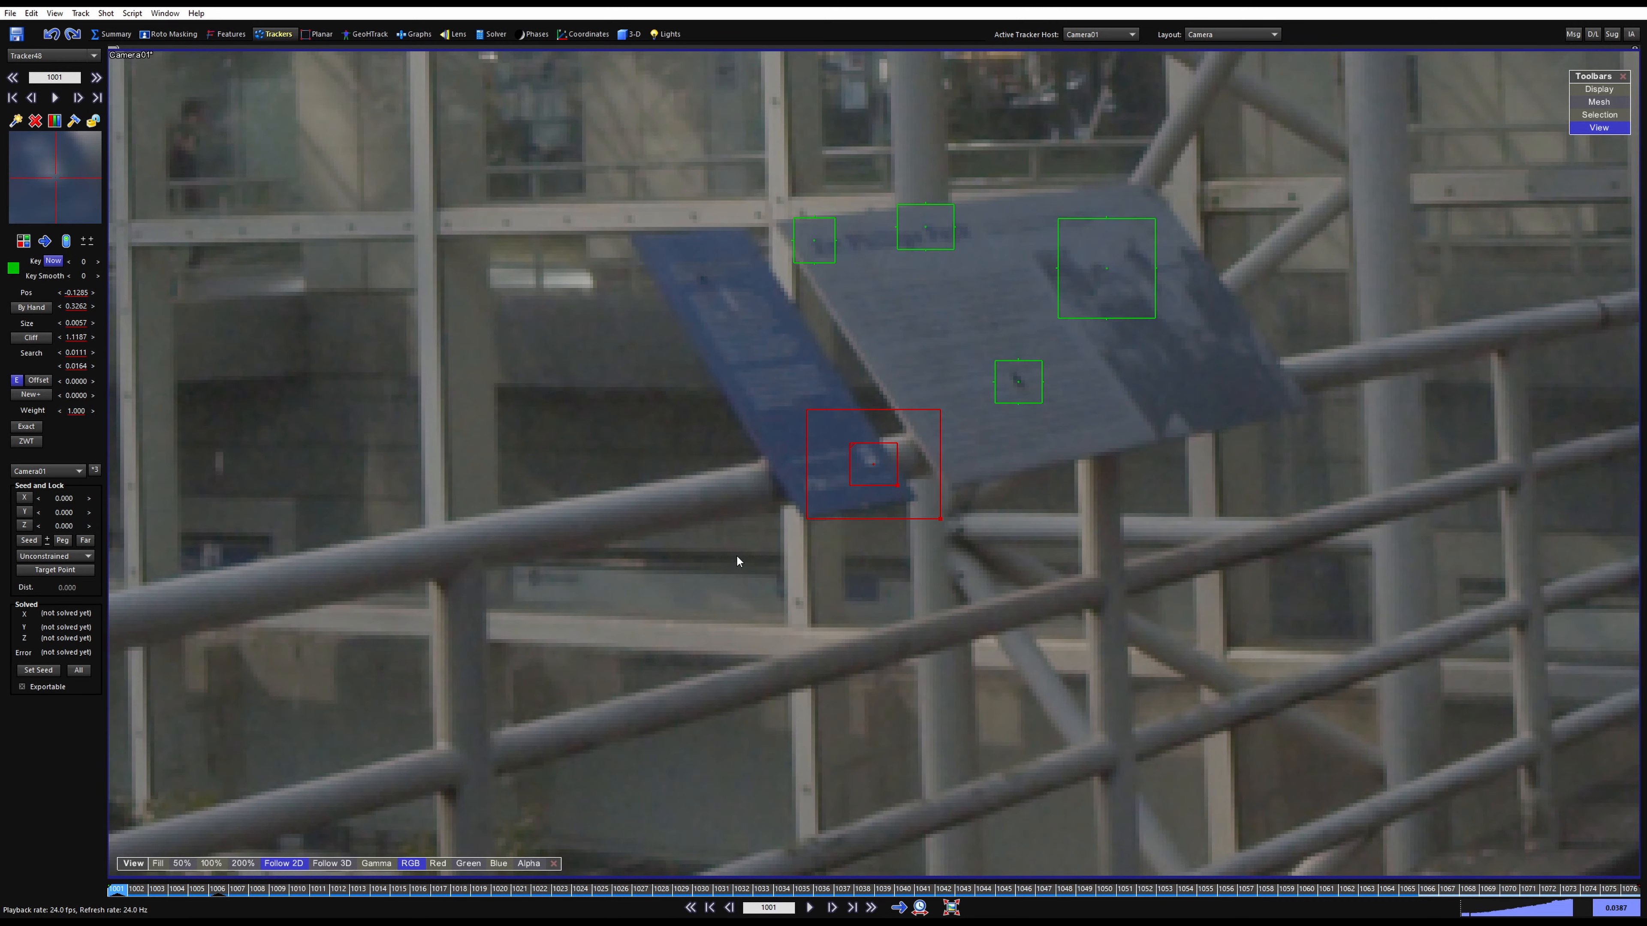
# Step through the white-logo tracker's path frame by frame from 1001 to about 1024 to check for drift
pyautogui.hotkey('shift', 'd')
pyautogui.press('a')
pyautogui.press('d')
pyautogui.press('d')
pyautogui.press('d')
pyautogui.press('d')
pyautogui.press('d')
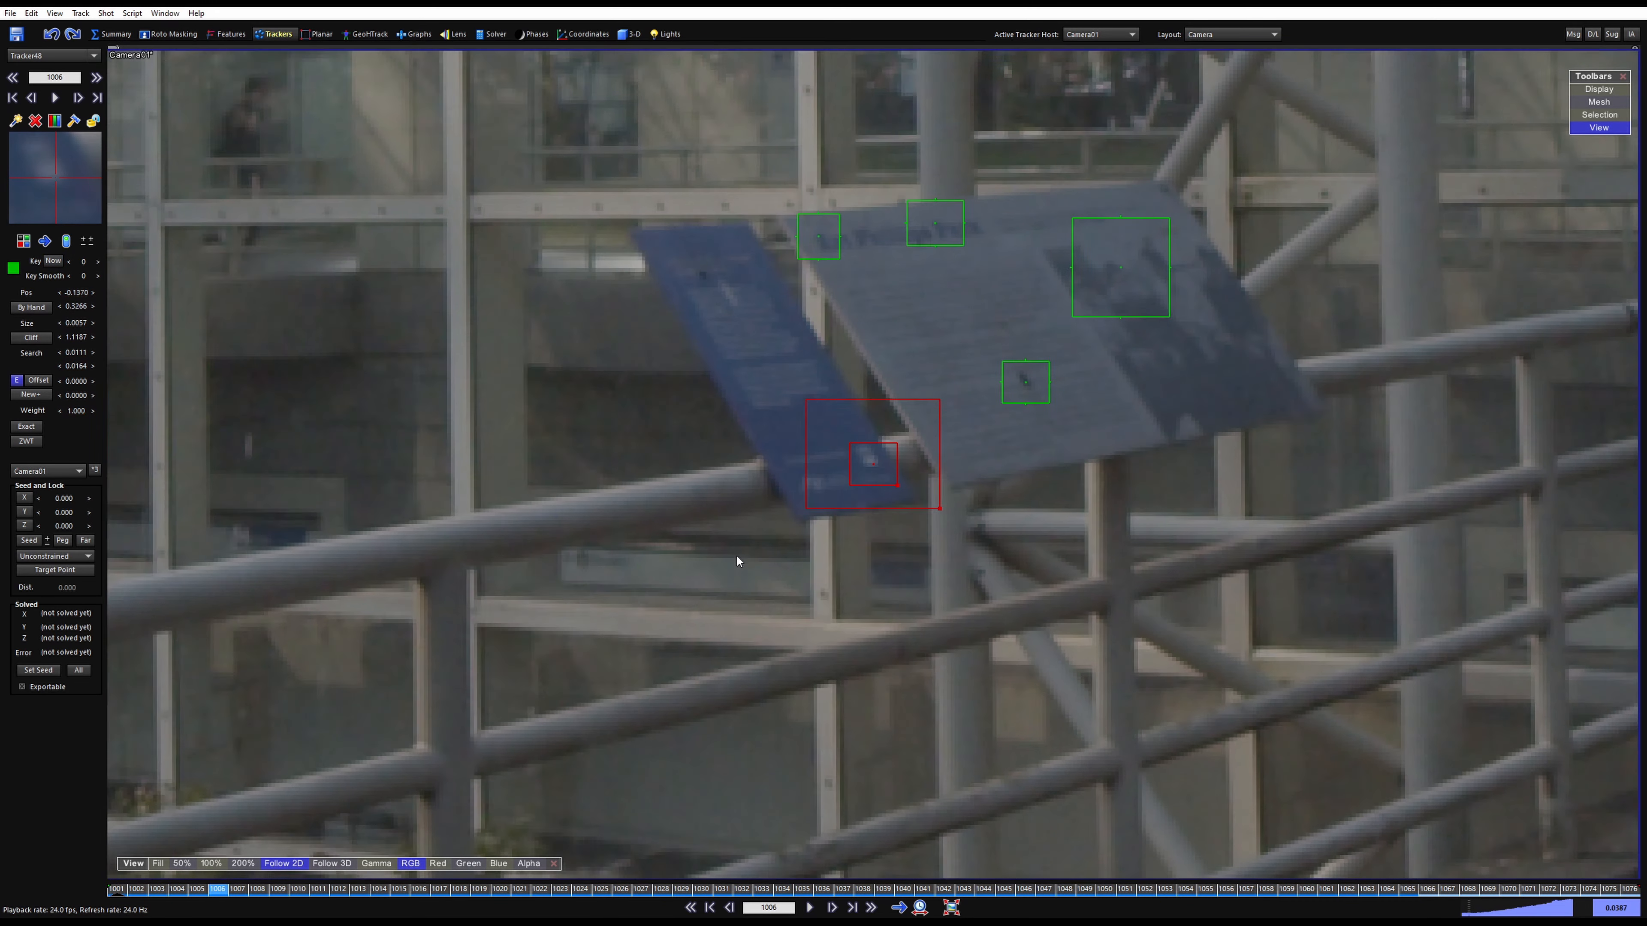
pyautogui.press('d')
pyautogui.press('d')
pyautogui.press('d')
pyautogui.press('d')
pyautogui.press('d')
pyautogui.press('d')
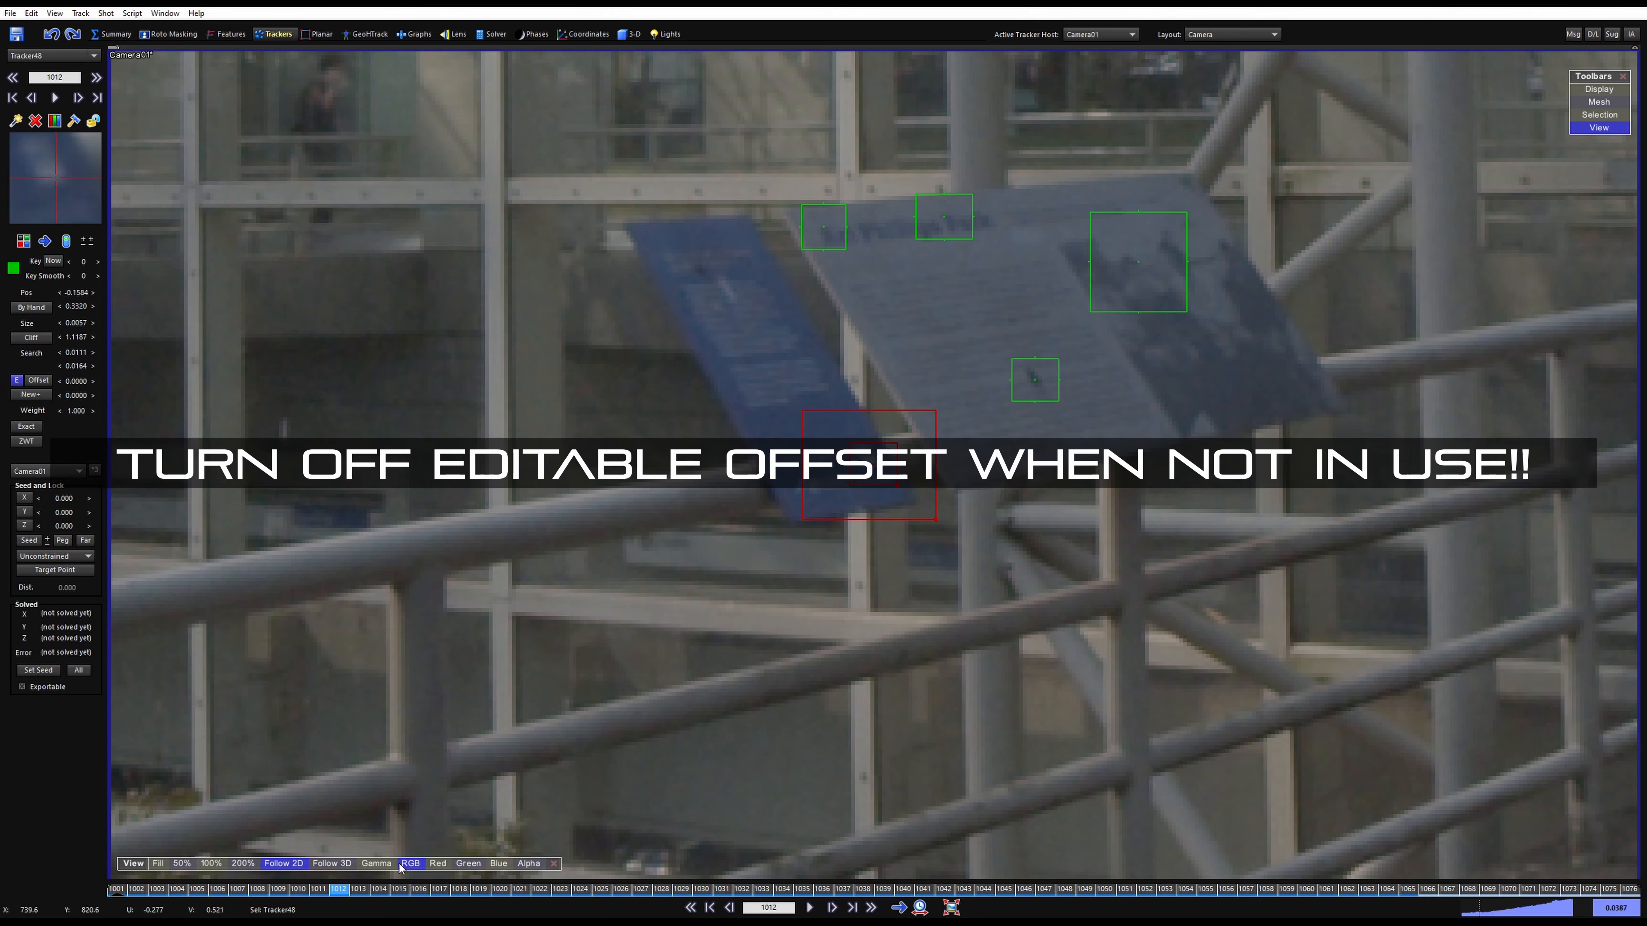
pyautogui.press('d')
pyautogui.press('d')
pyautogui.press('d')
pyautogui.press('d')
pyautogui.press('d')
pyautogui.press('d')
pyautogui.press('d')
pyautogui.press('d')
pyautogui.press('d')
pyautogui.press('d')
pyautogui.press('d')
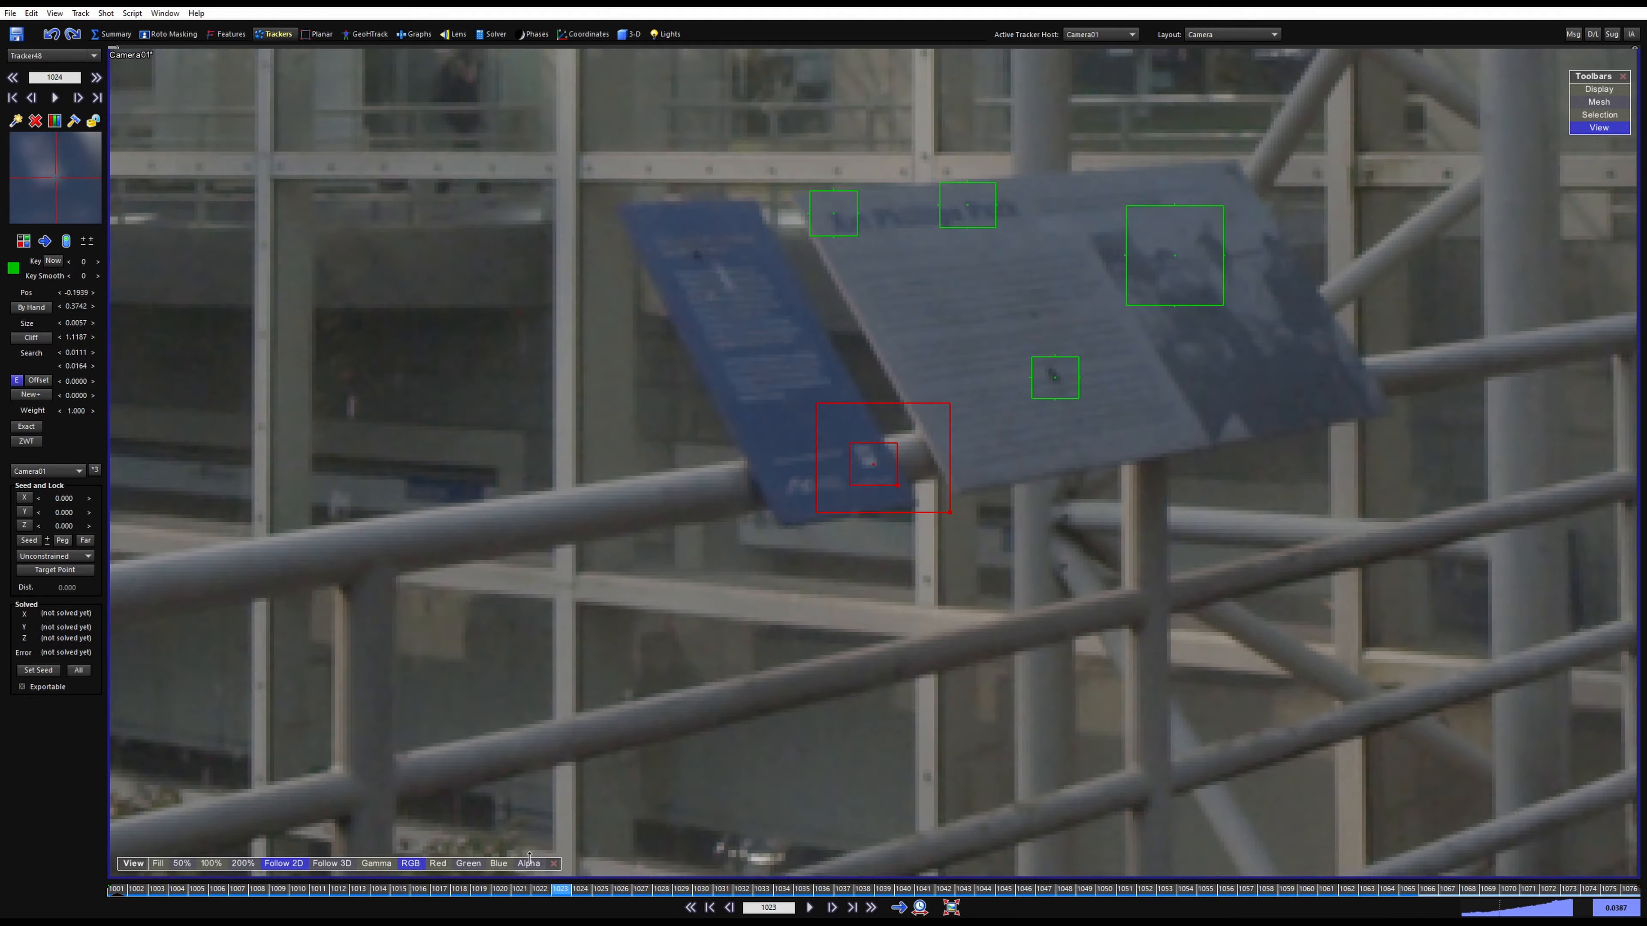
# Turn off the editable offset at frame 1001, retrack the white-logo tracker forward to the end of the shot and lock it
pyautogui.moveTo(530, 857); pyautogui.dragTo(86, 814)
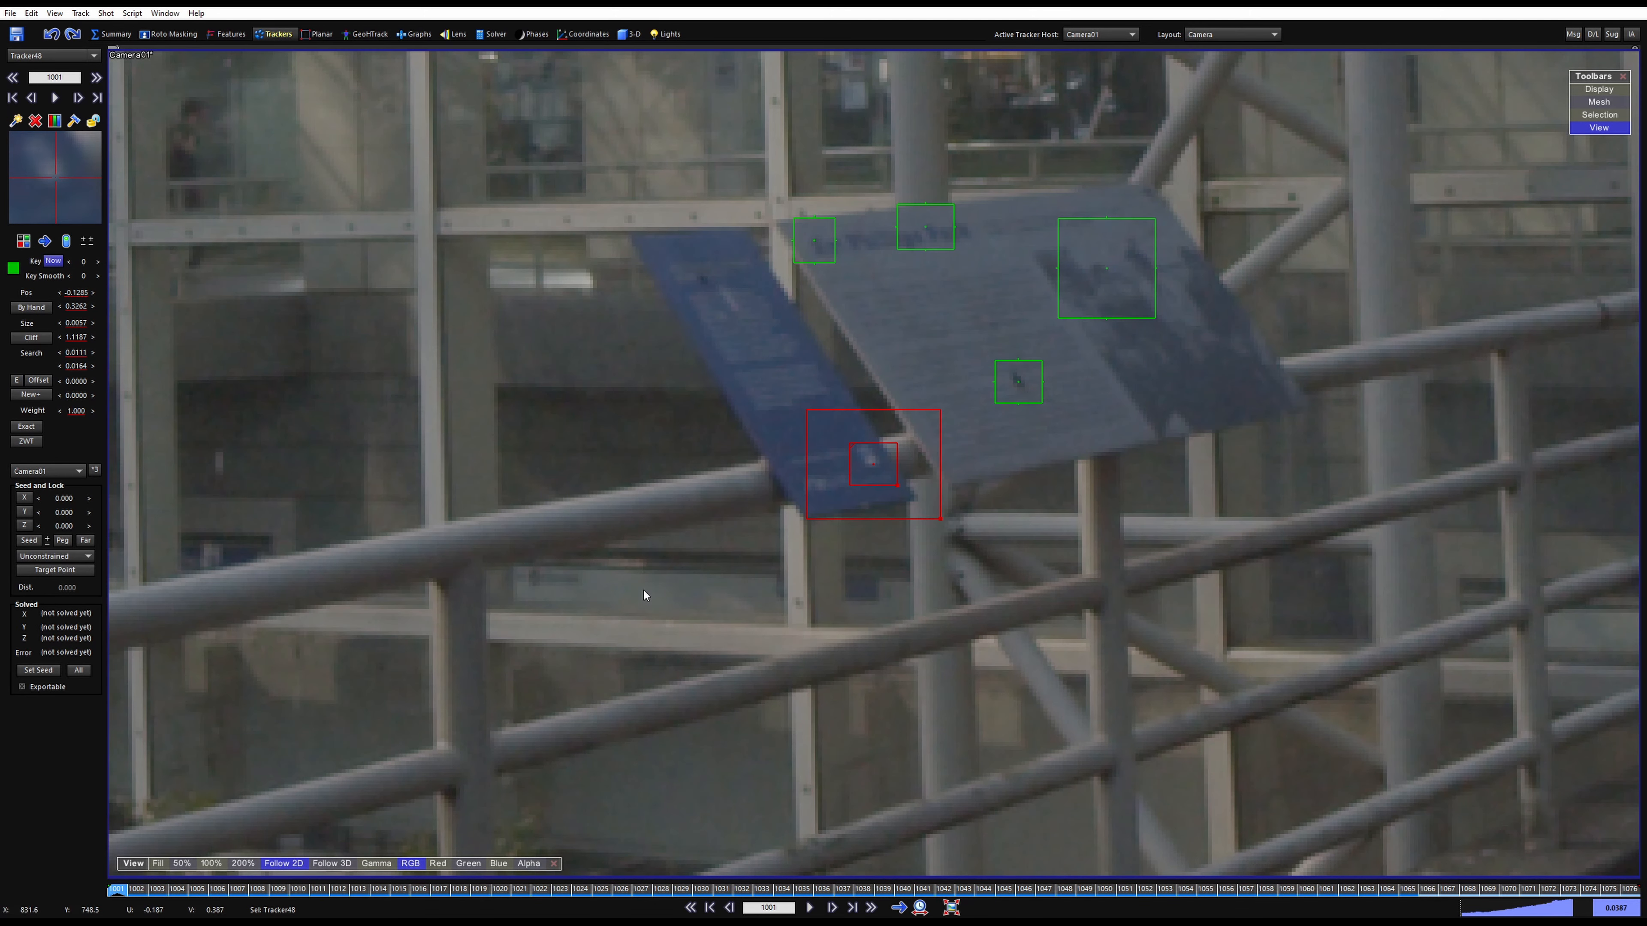
pyautogui.press('space')
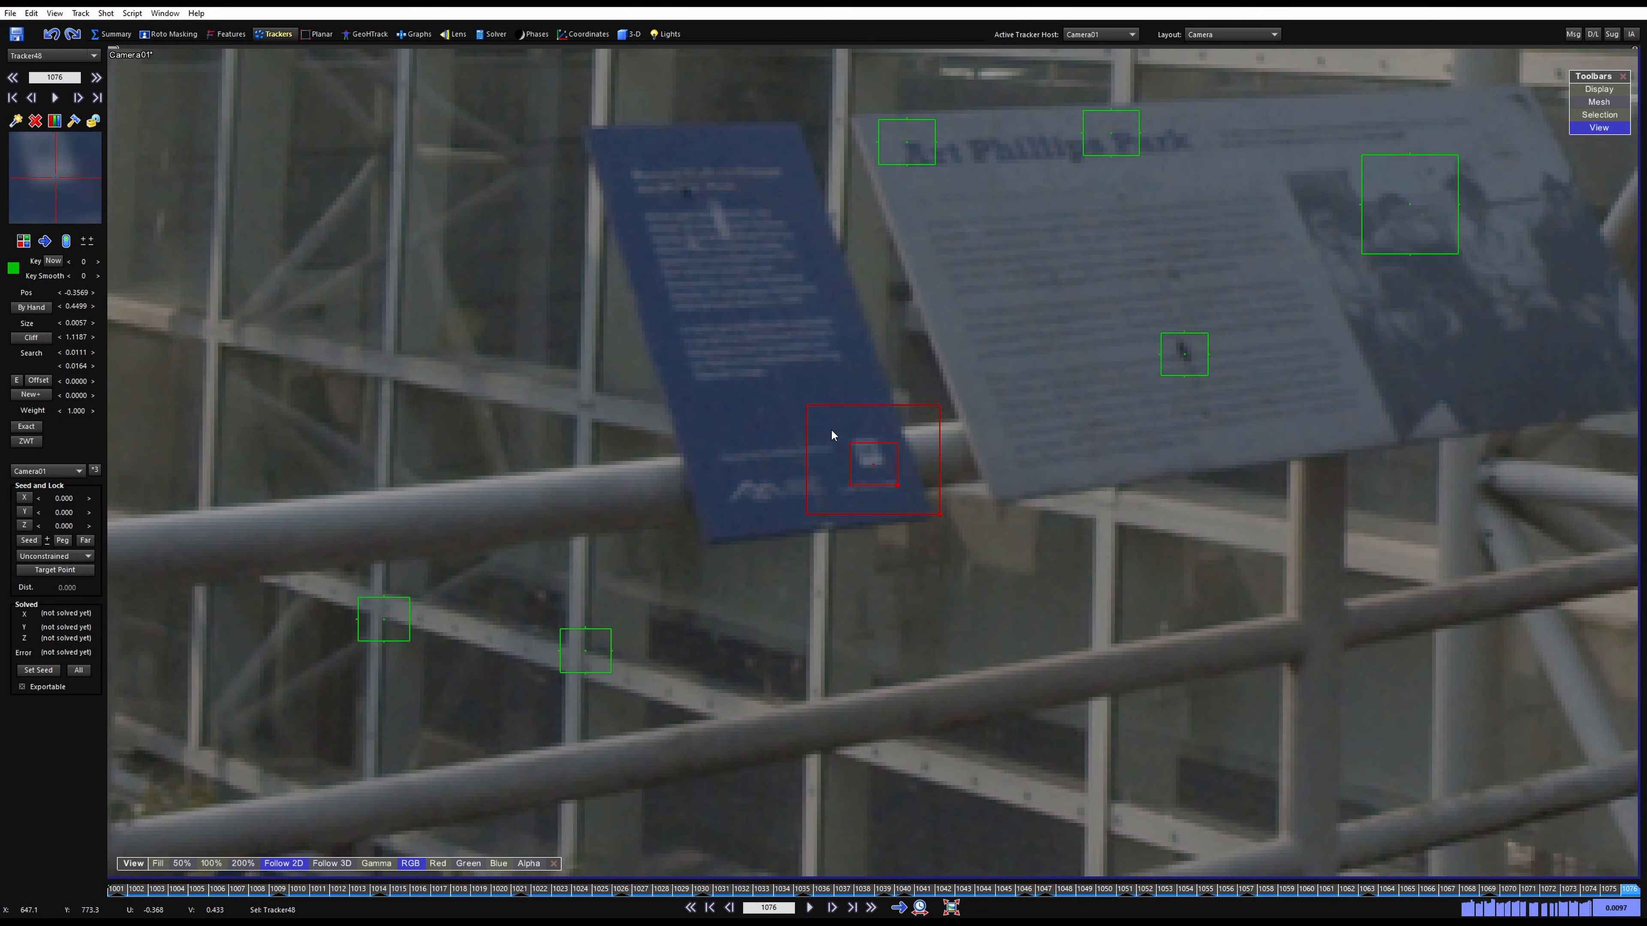
pyautogui.press('l')
# At frame 1034, add a tracker on the dark spot near the blue sign's upper edge and track it forward
pyautogui.moveTo(1141, 890); pyautogui.dragTo(783, 889)
pyautogui.click(678, 251)
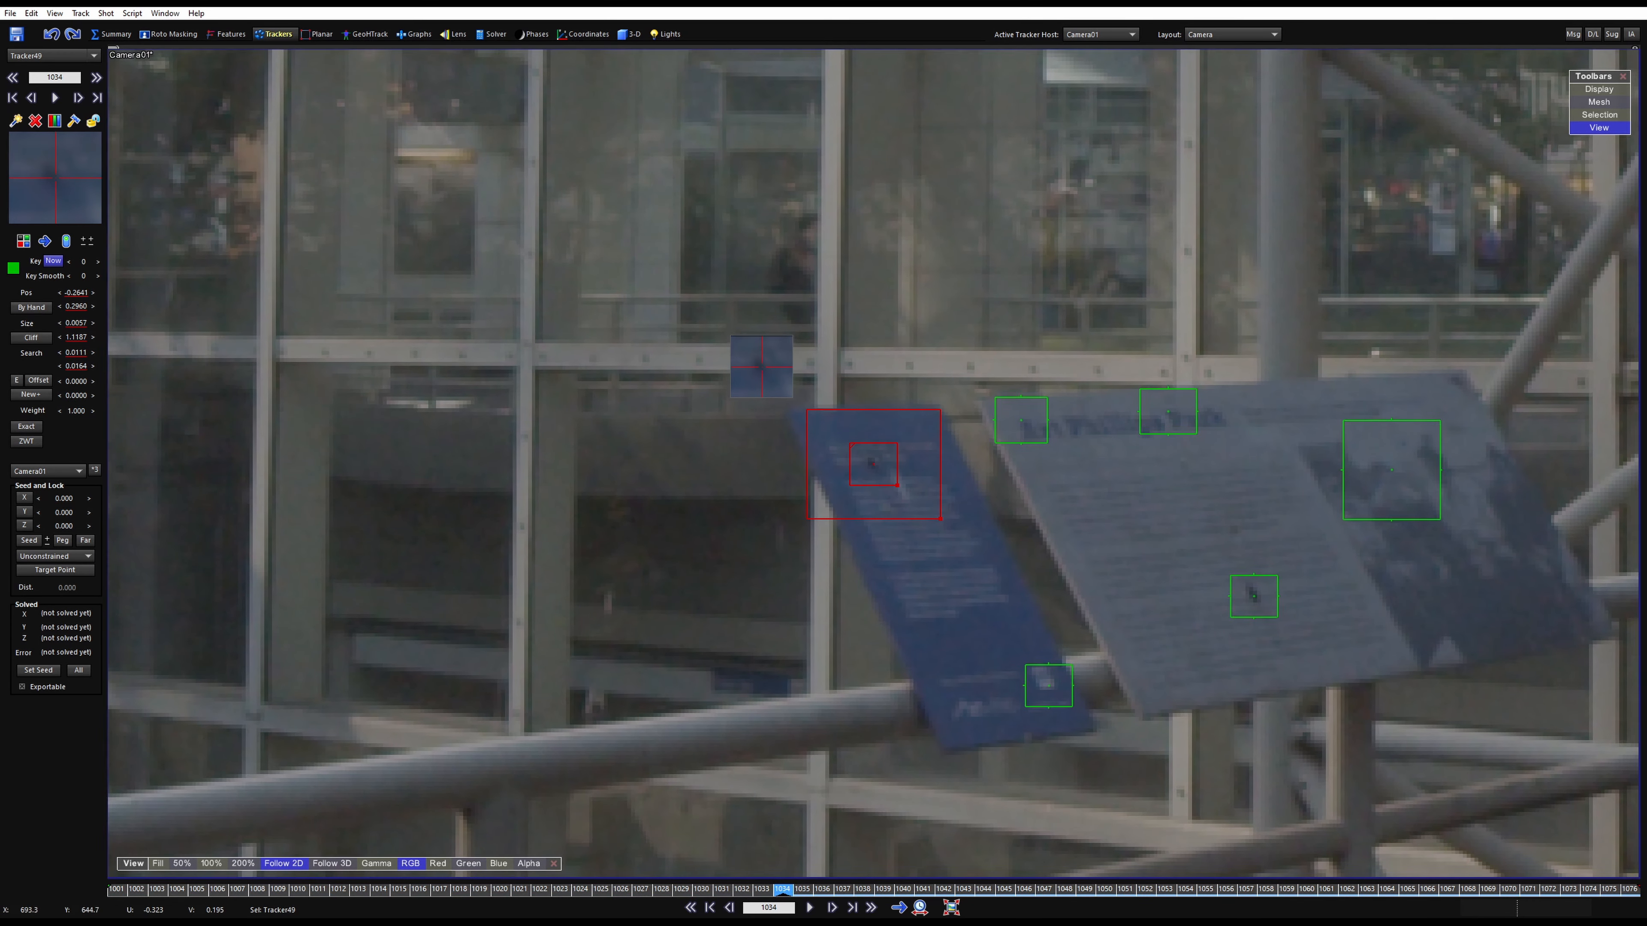
pyautogui.press('space')
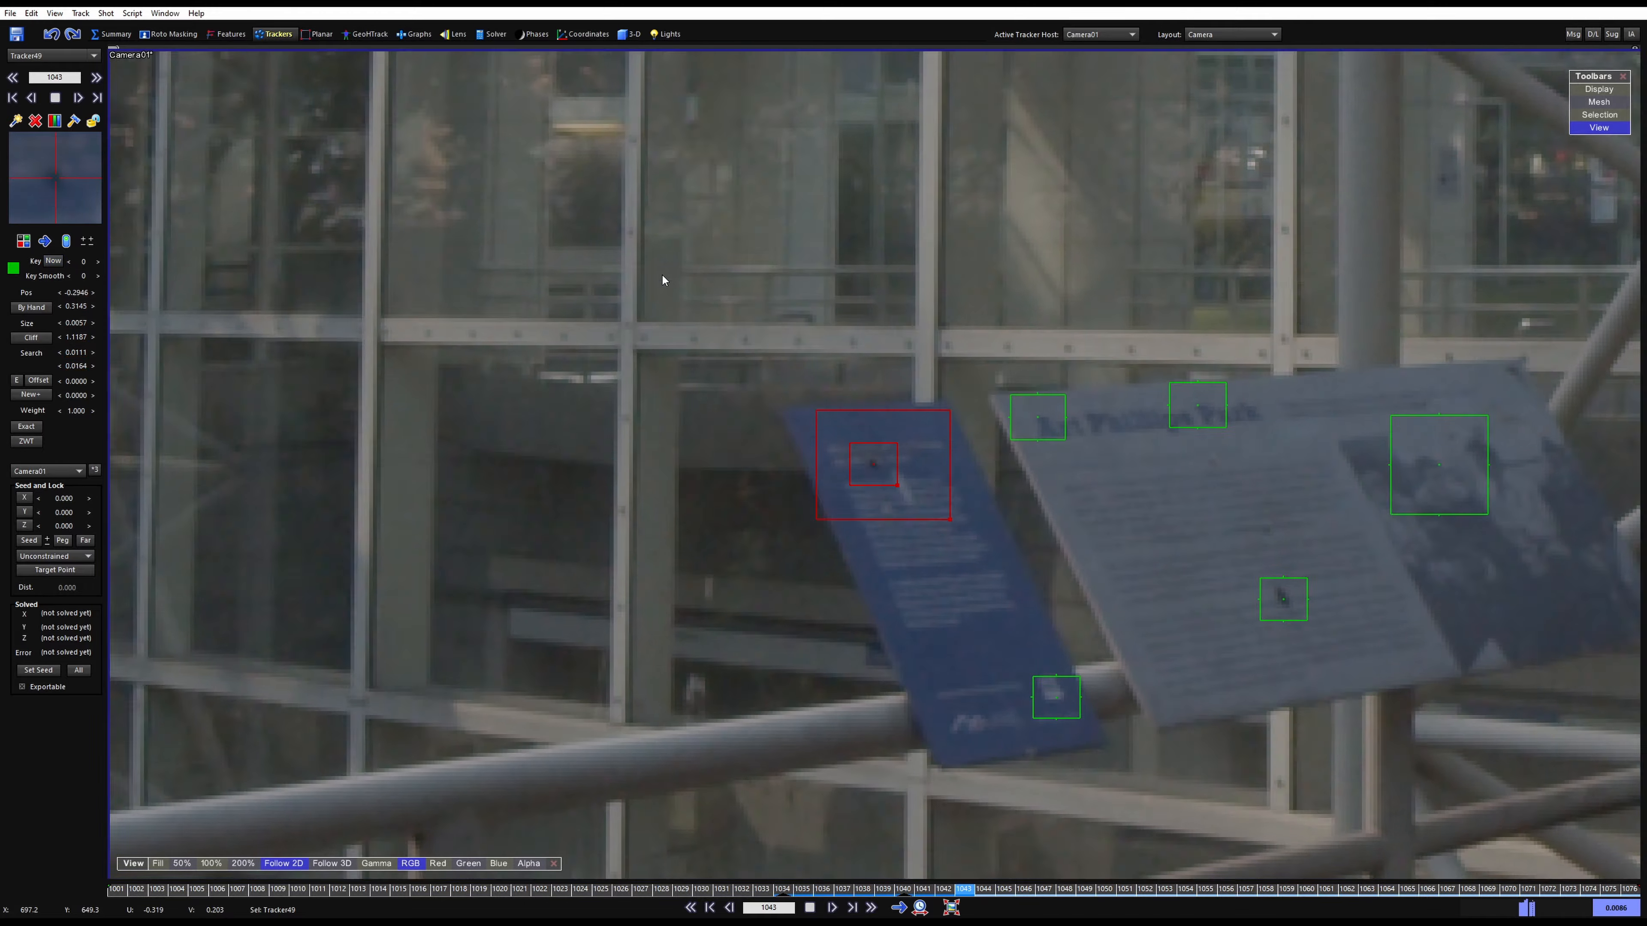
# Track the dark-spot tracker backward from frame 1034 to the start of the shot, lock it and play the shot
pyautogui.press('a')
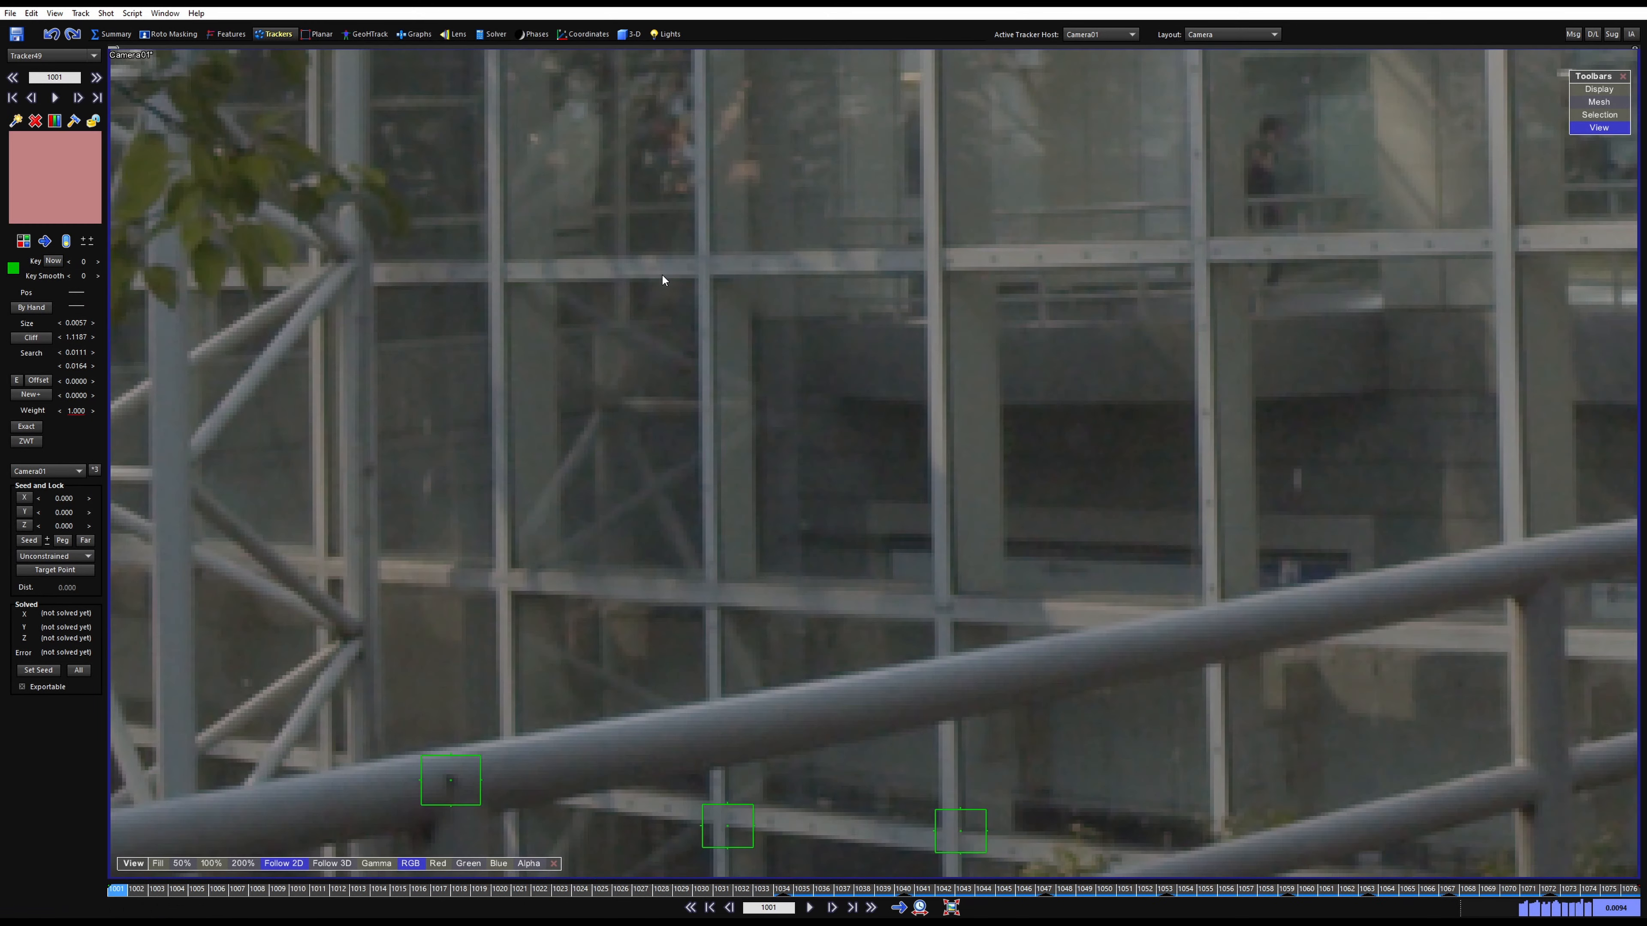
pyautogui.hotkey('shift', '.')
pyautogui.press('r')
pyautogui.press('space')
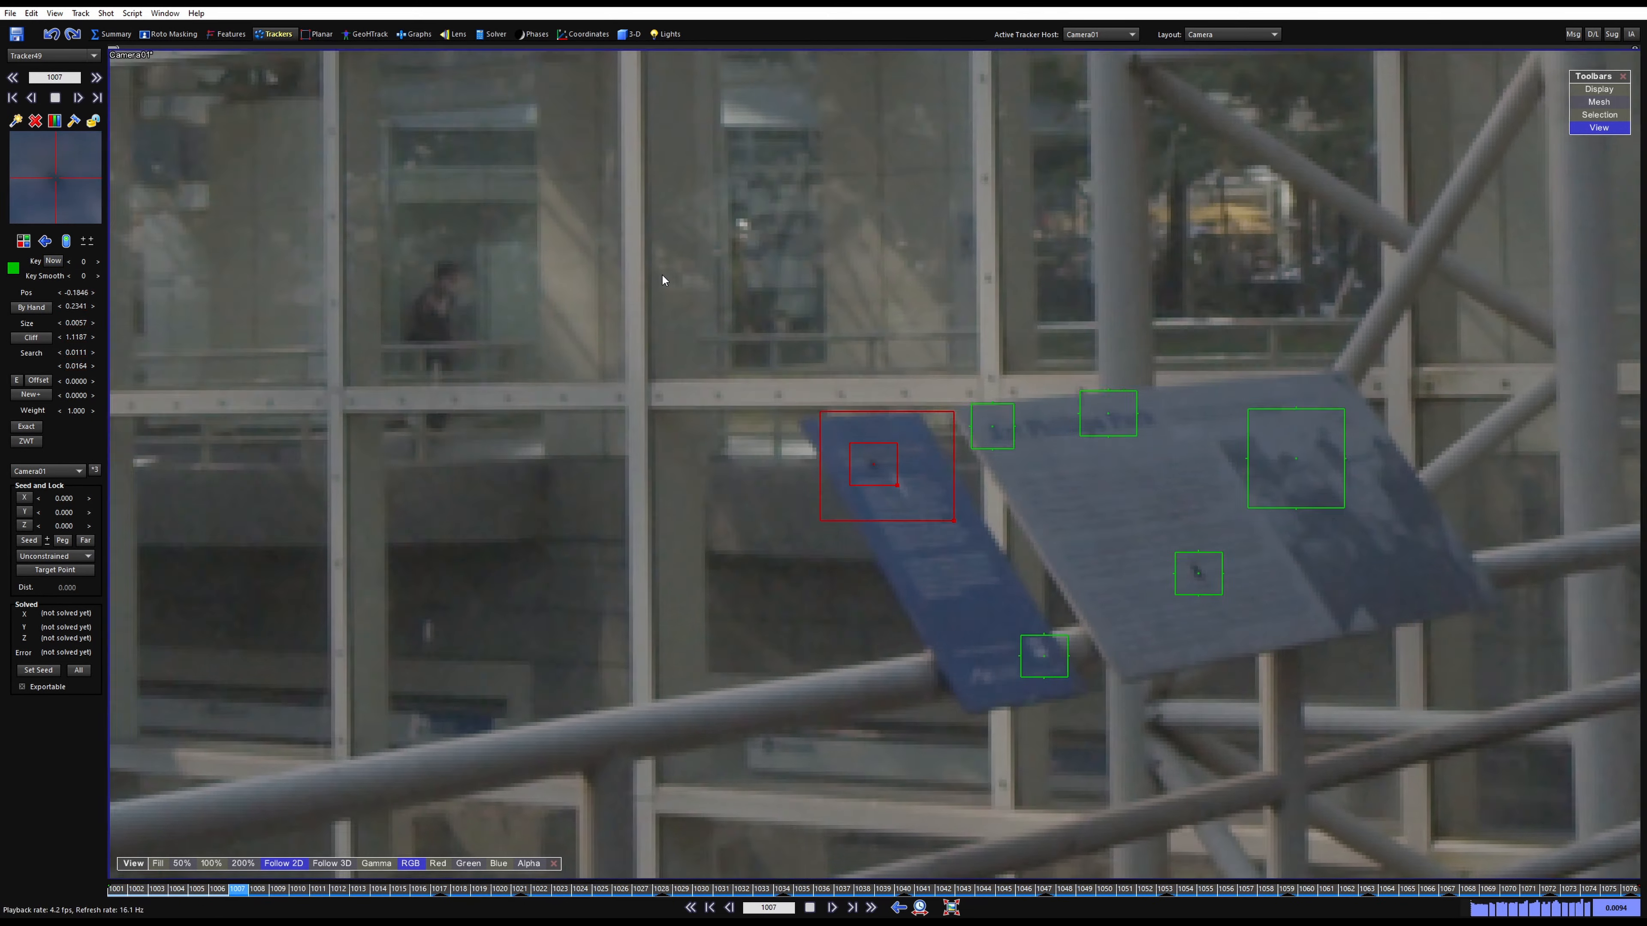
pyautogui.press('space')
pyautogui.scroll(-10, 663, 276)
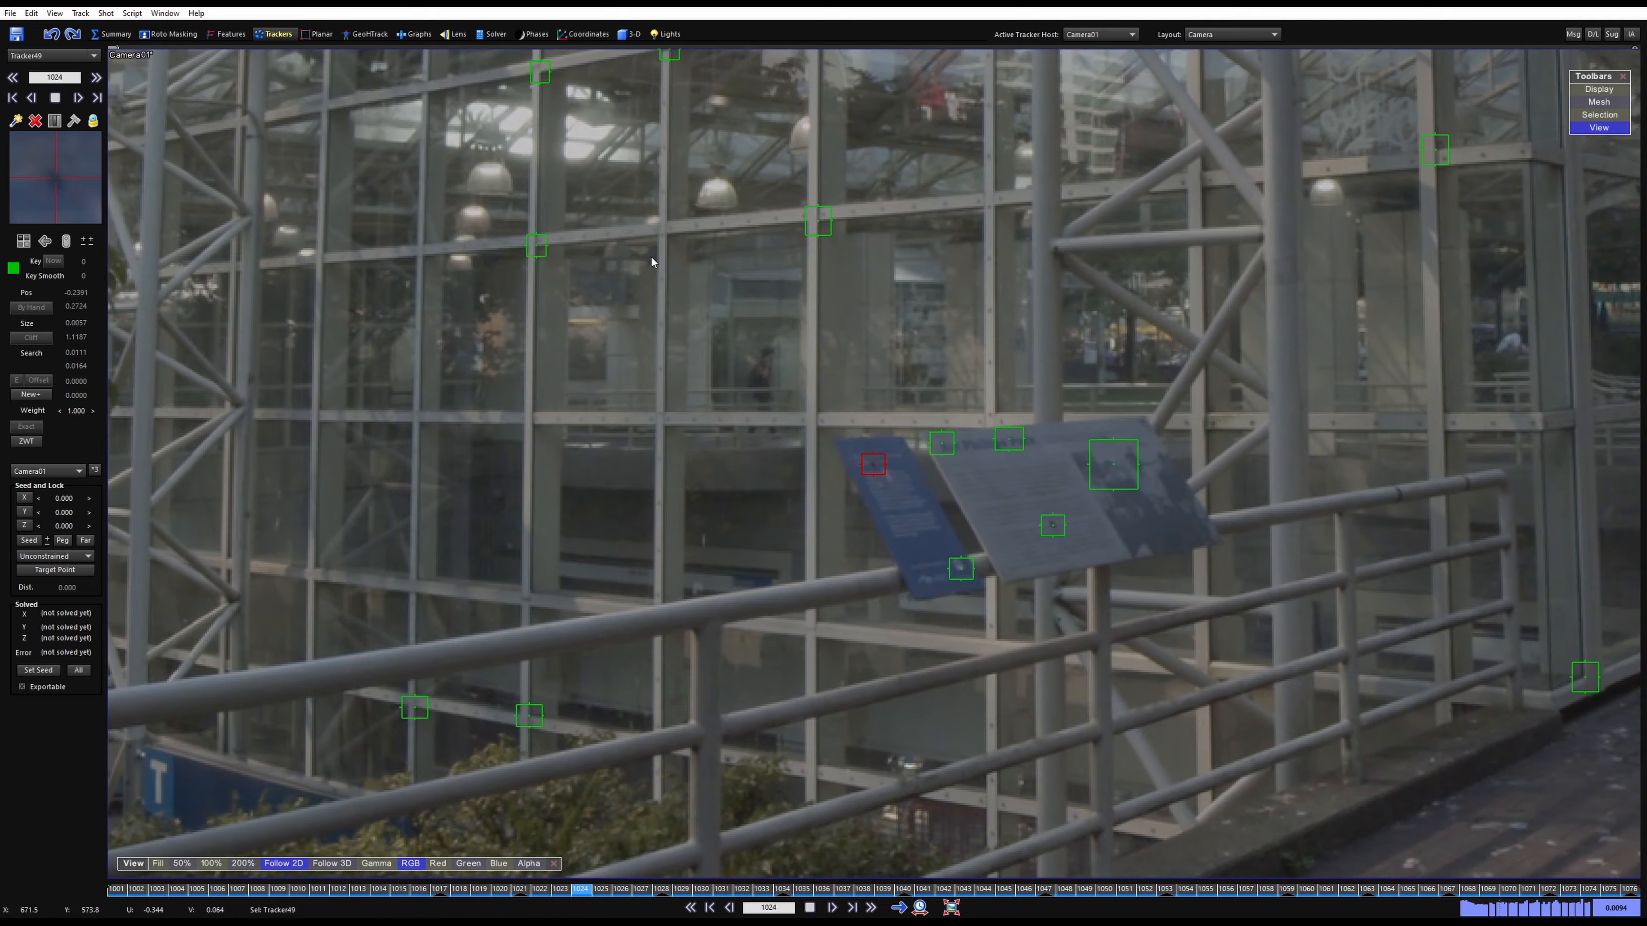
pyautogui.press('space')
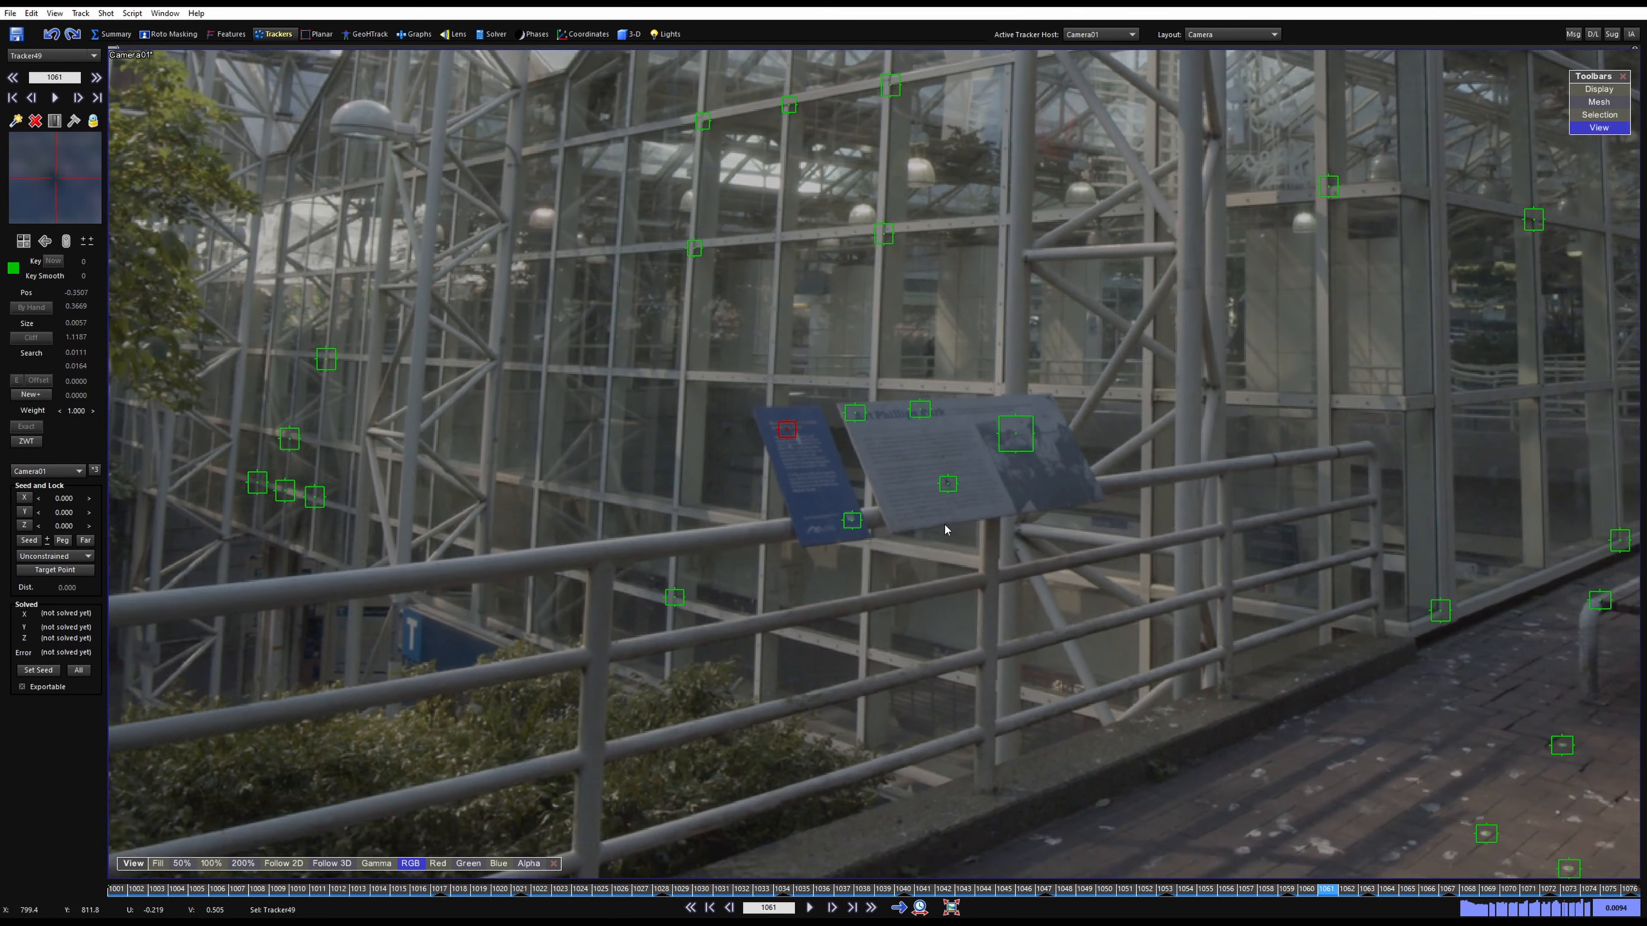
# Scrub through the shot with the full image in view to review tracker coverage, returning to frame 1001
pyautogui.scroll(-4, 945, 523)
pyautogui.moveTo(1012, 650); pyautogui.dragTo(924, 775, button='middle')
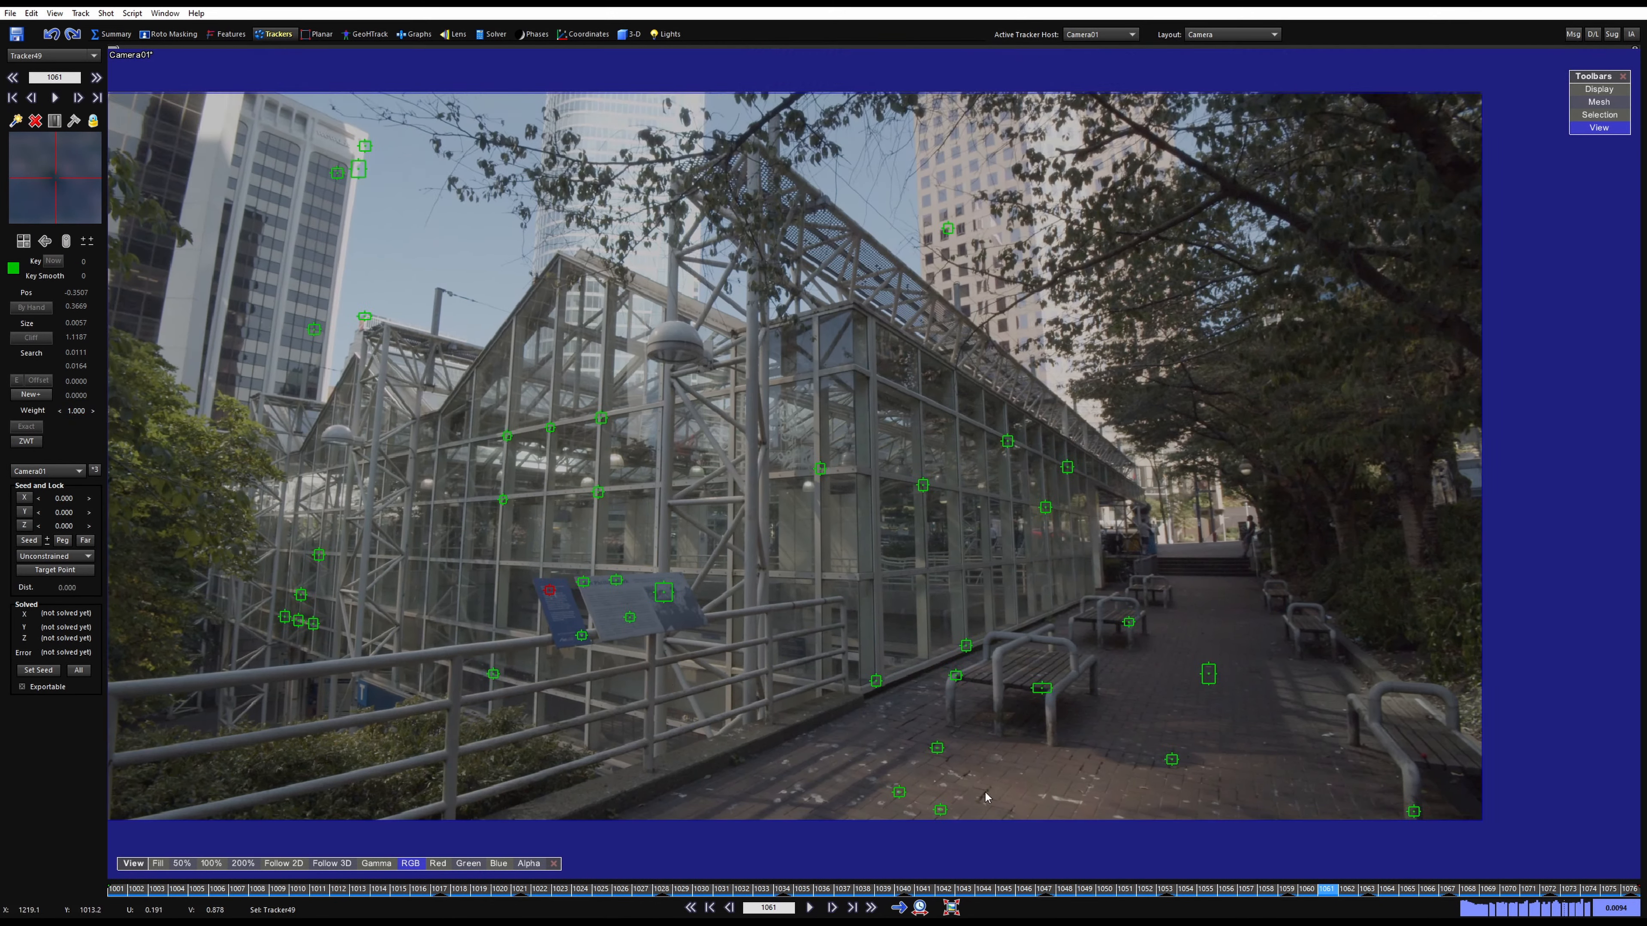
pyautogui.moveTo(1280, 900); pyautogui.dragTo(198, 889)
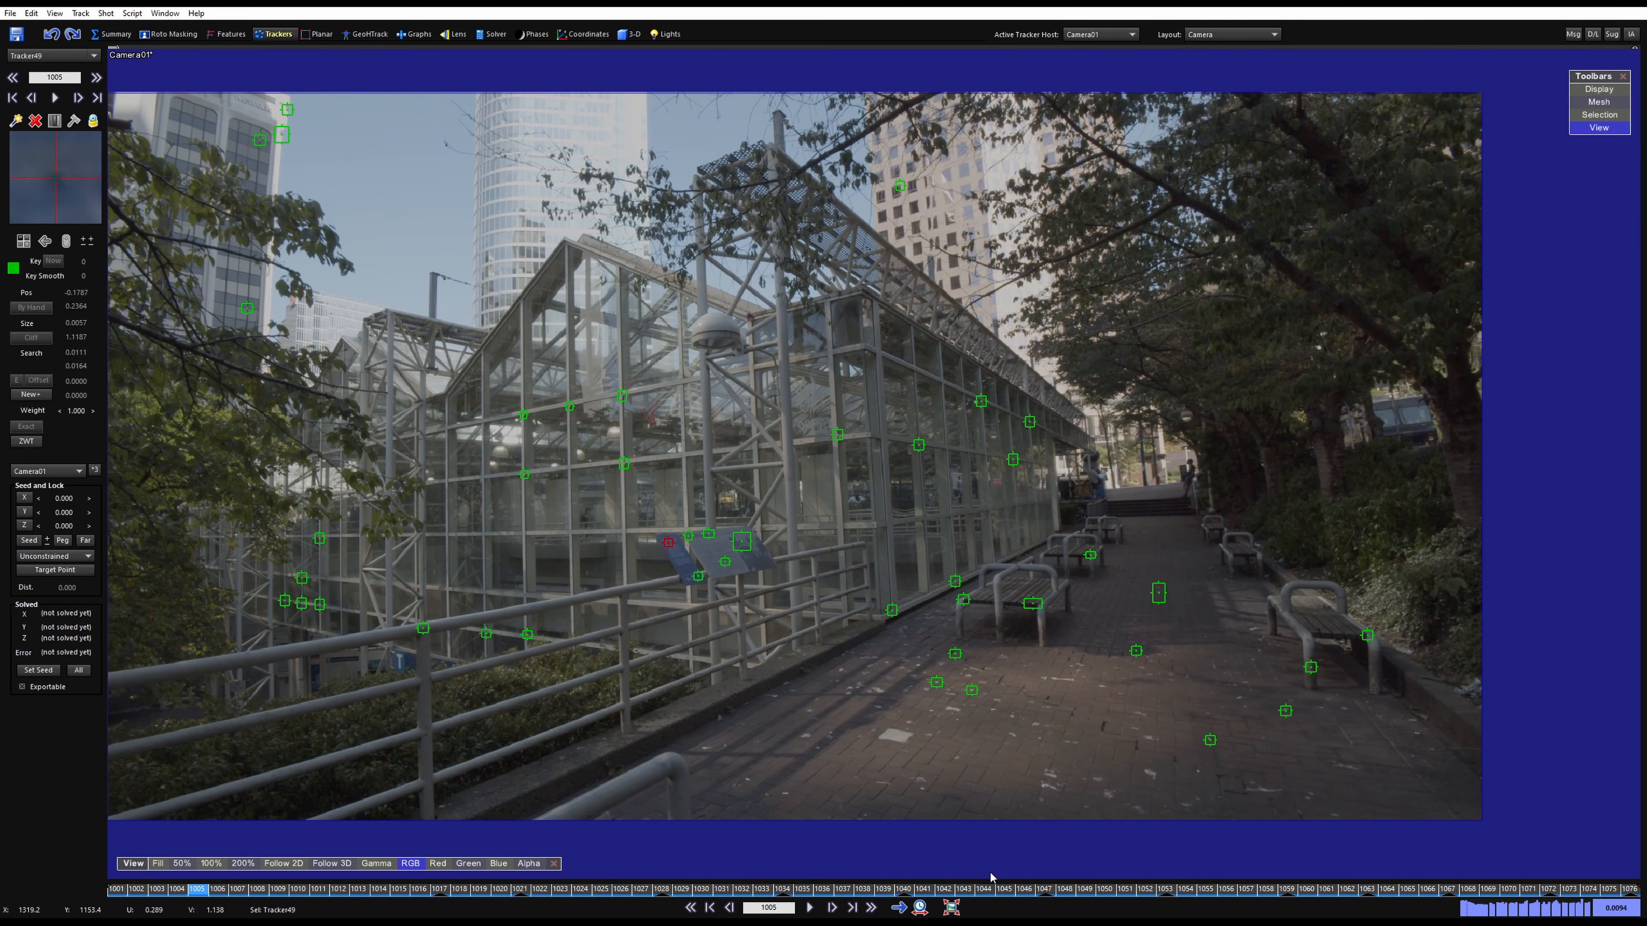
pyautogui.moveTo(1116, 891); pyautogui.dragTo(56, 764)
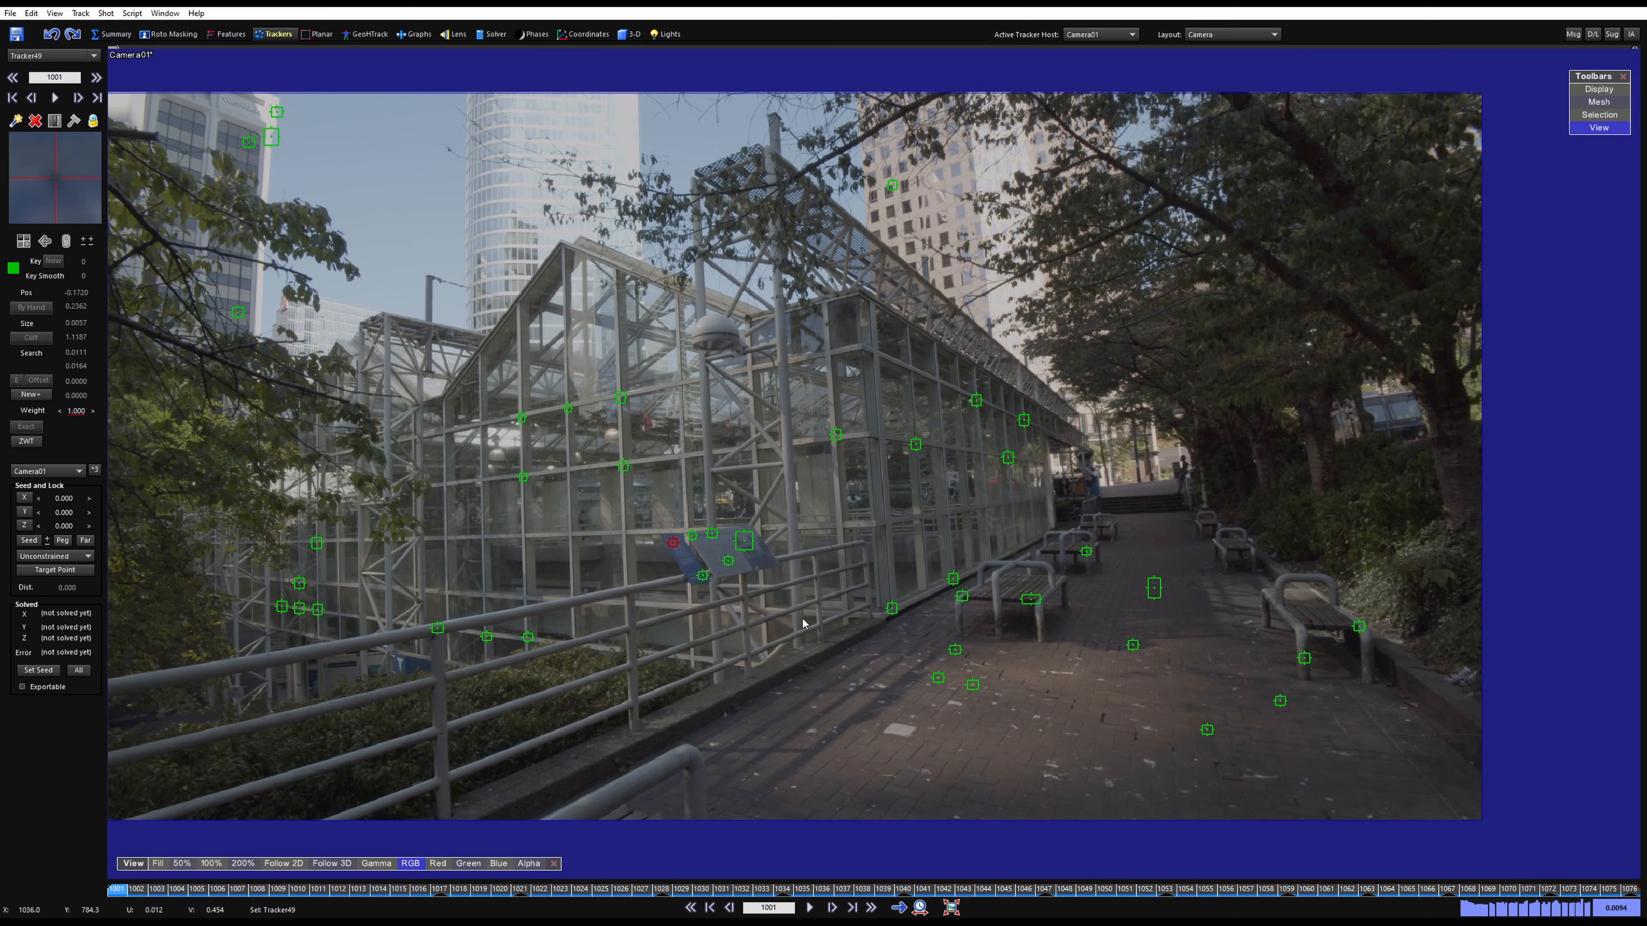
pyautogui.scroll(-2, 803, 624)
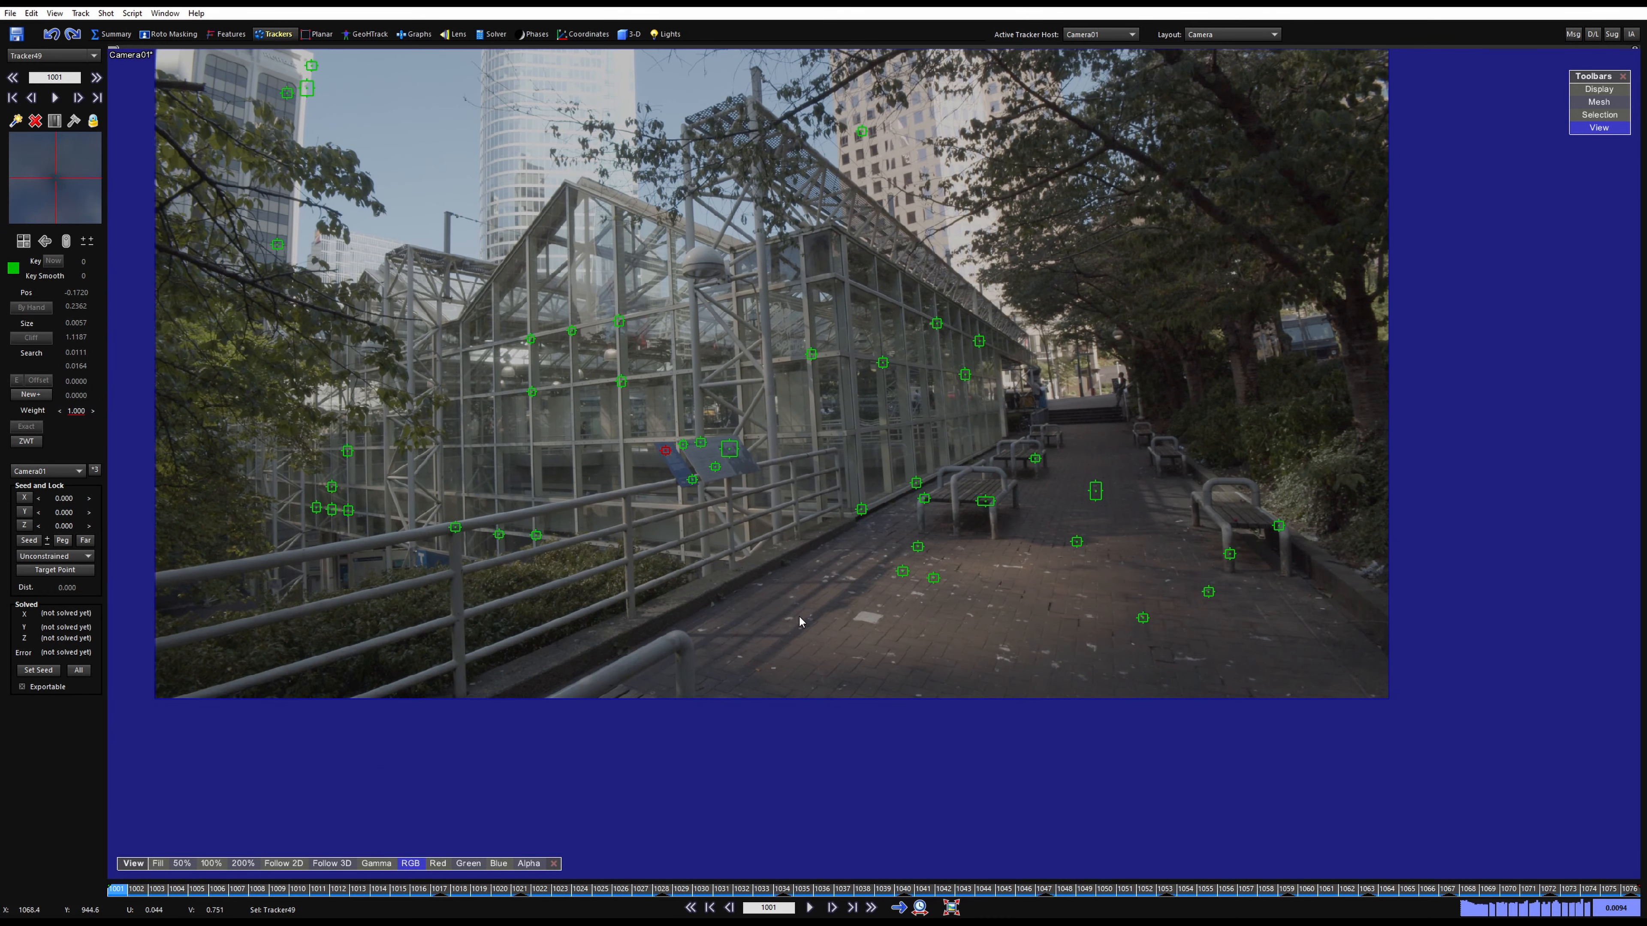
pyautogui.scroll(1, 799, 616)
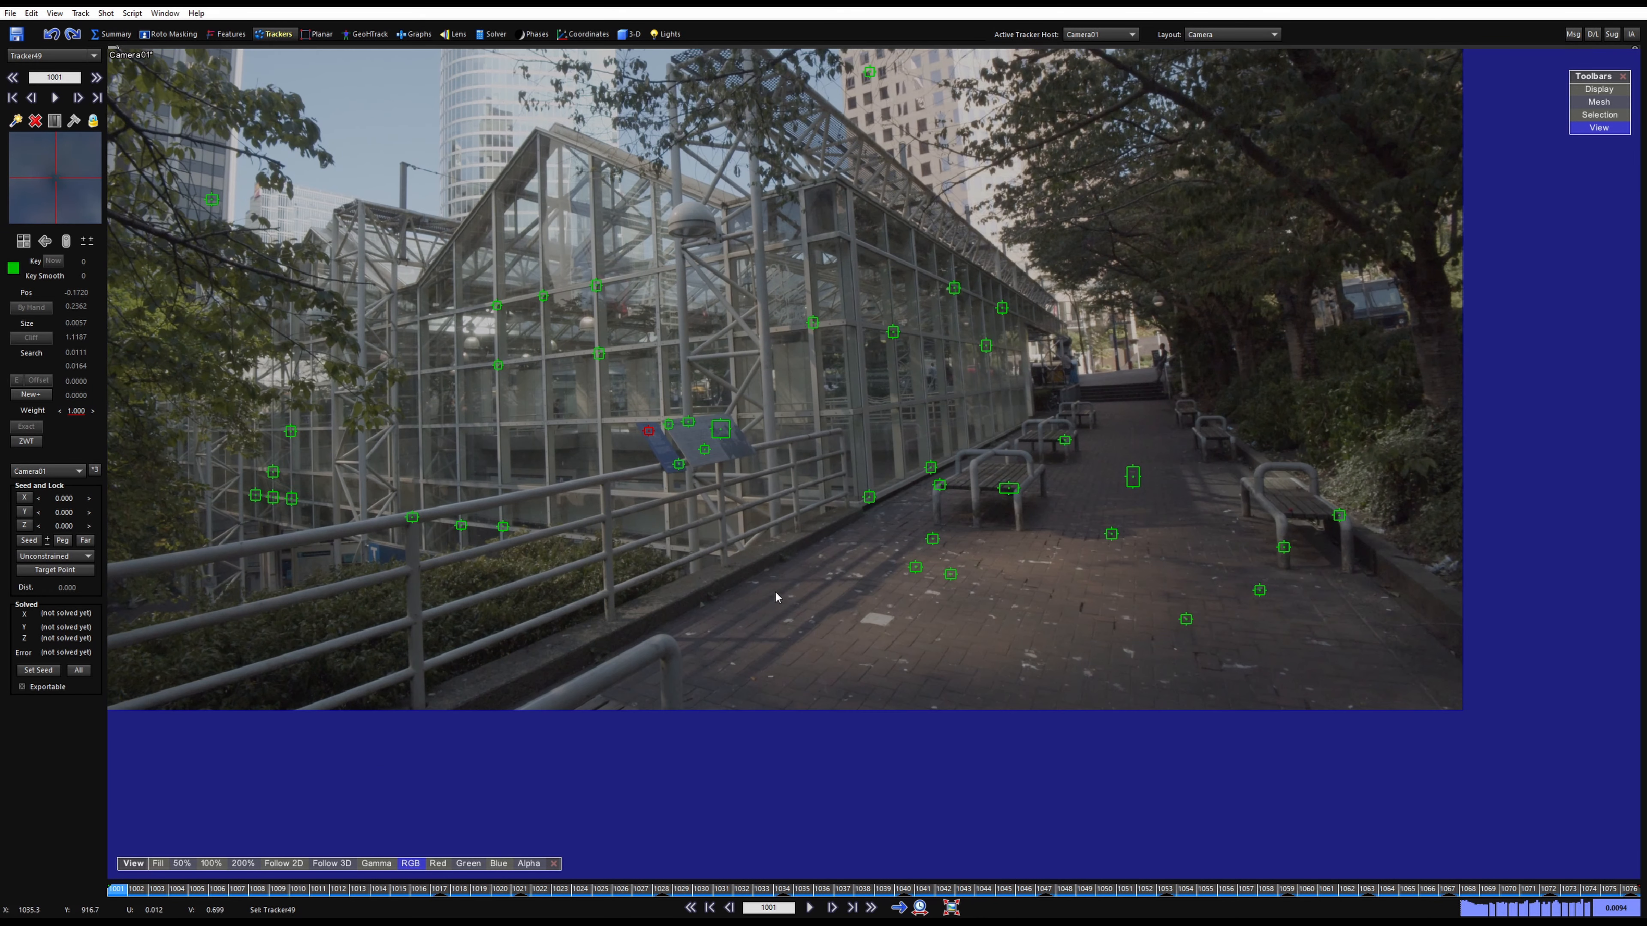
pyautogui.moveTo(787, 575); pyautogui.dragTo(855, 668, button='middle')
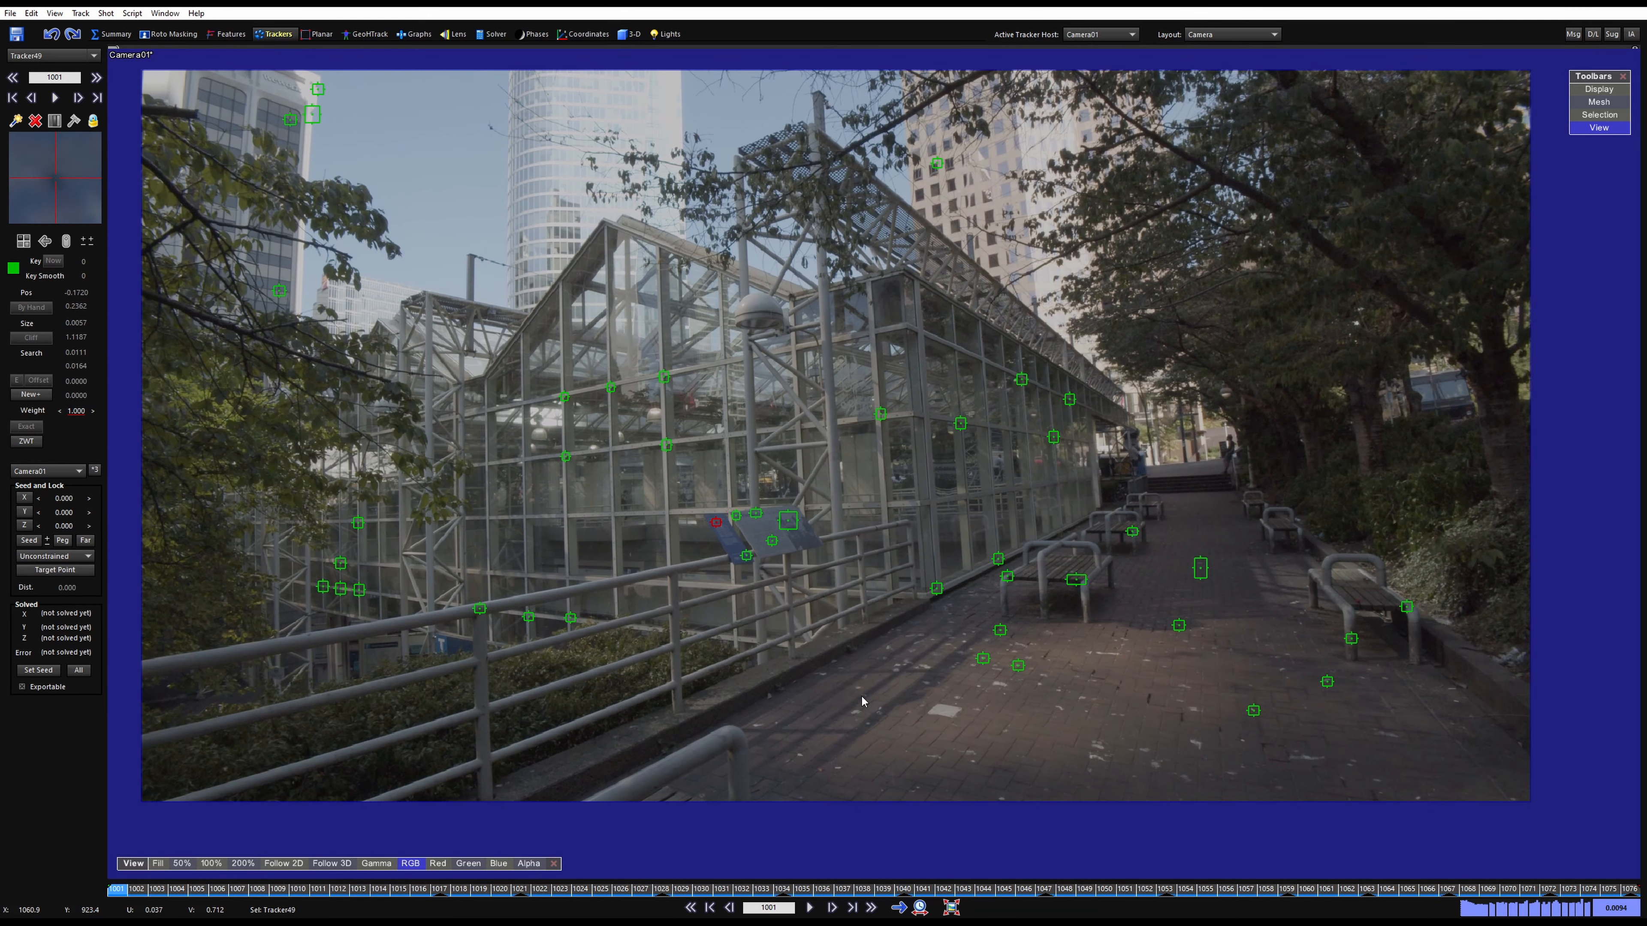
# At frame 1001, place nine new trackers on the foreground curb and across the brick path
pyautogui.click(825, 673)
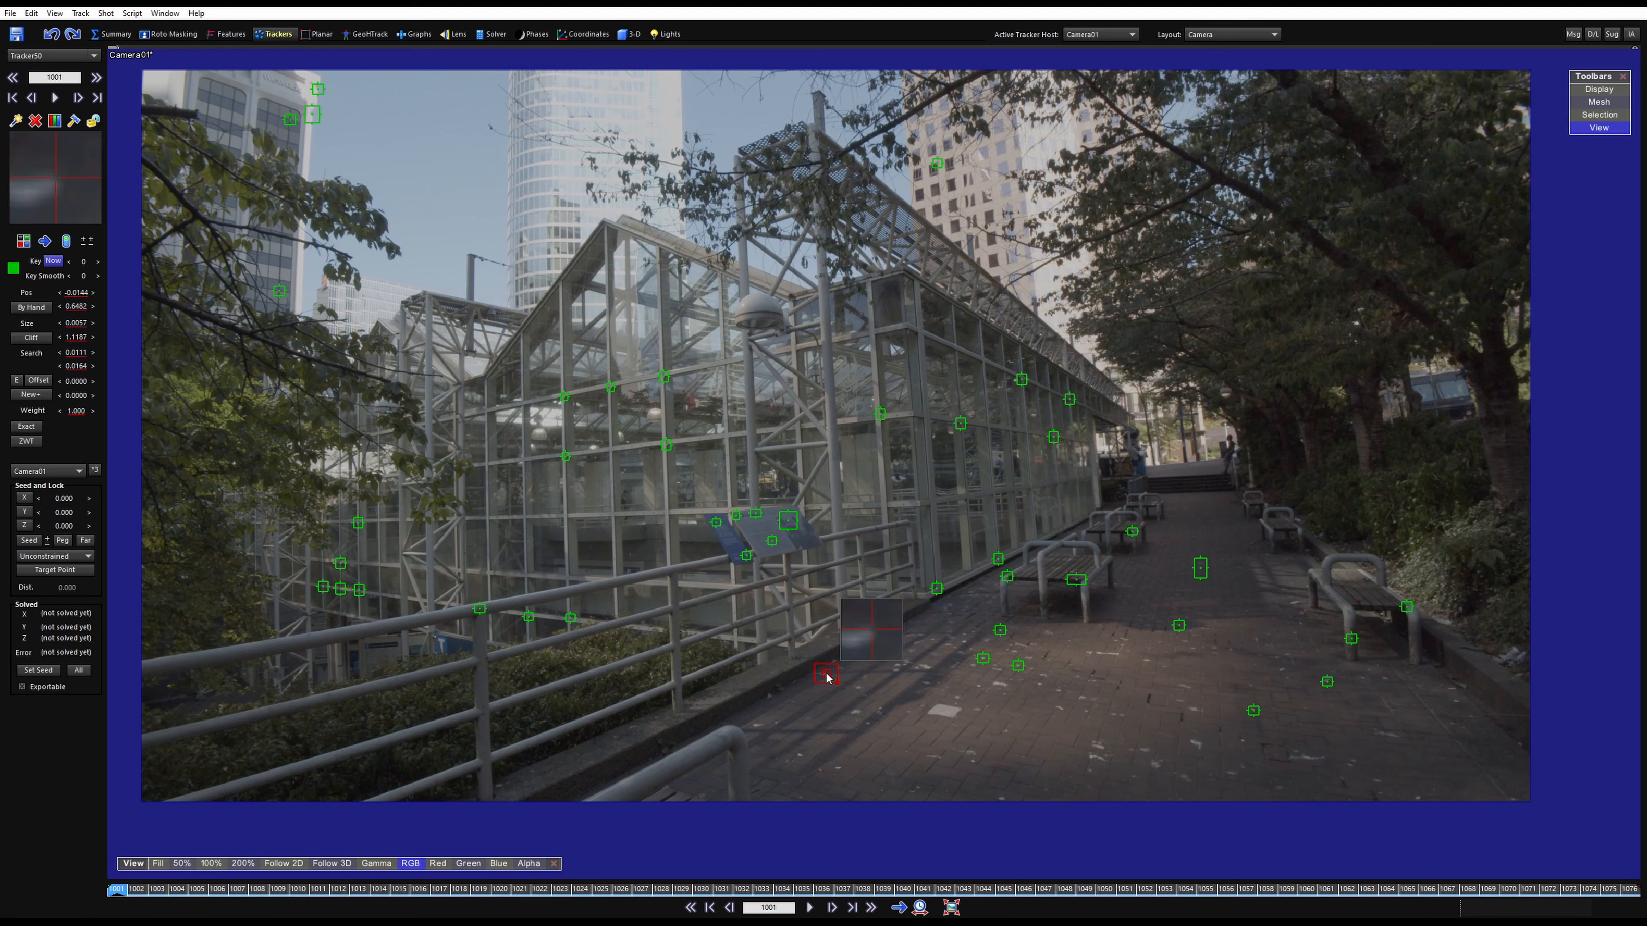
pyautogui.click(768, 698)
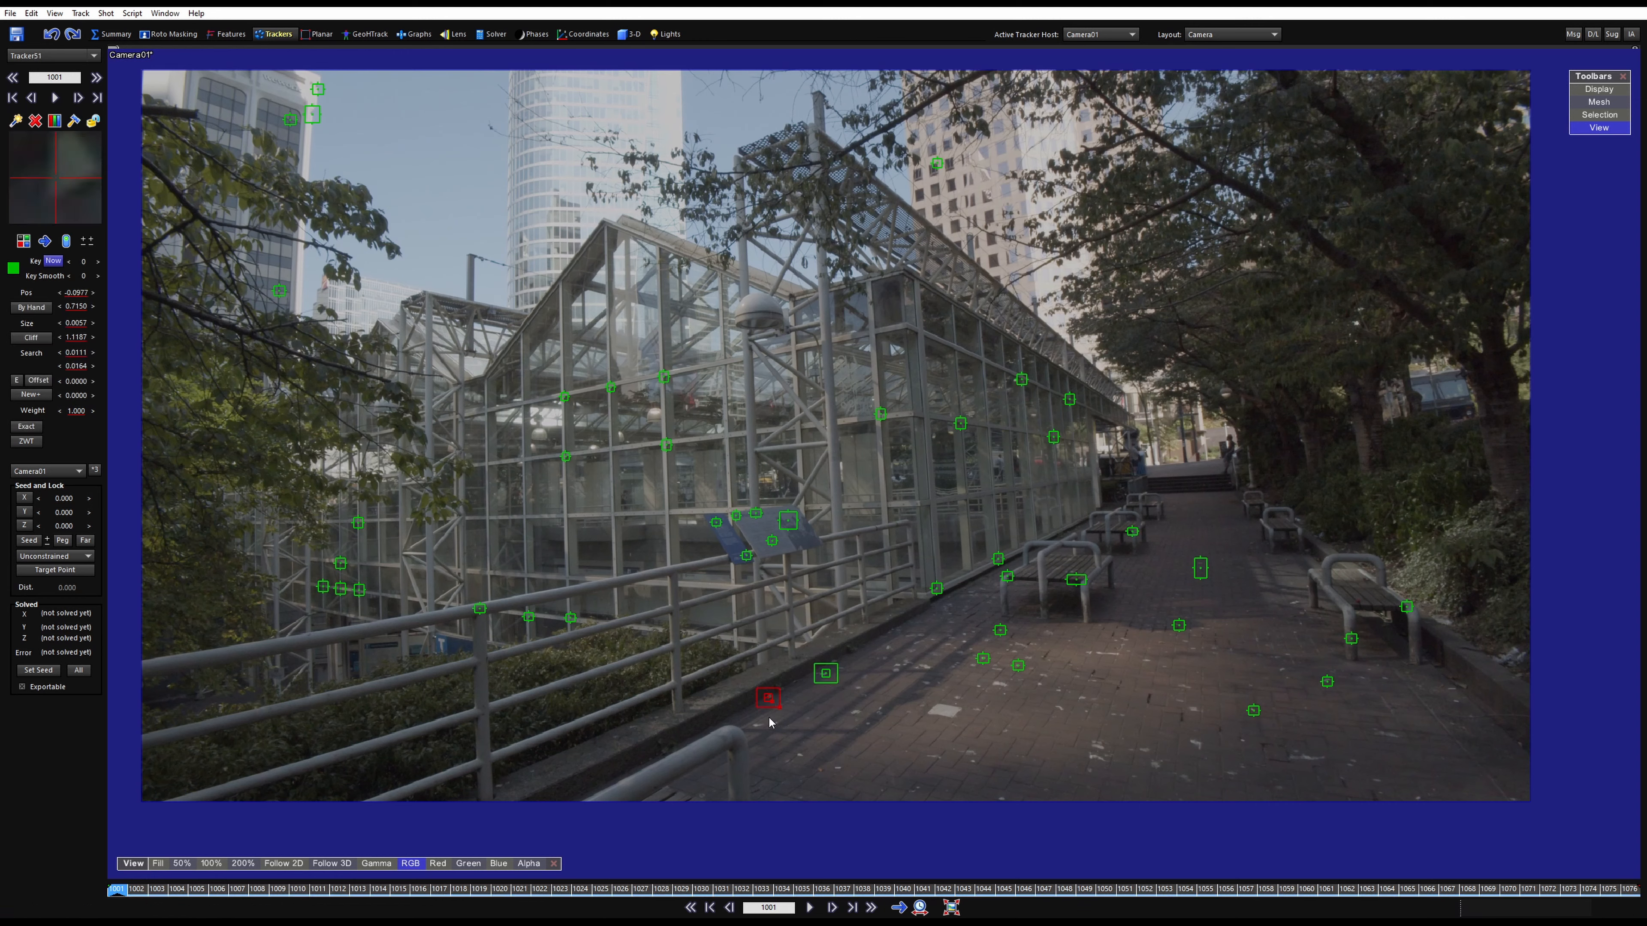
pyautogui.click(928, 714)
pyautogui.click(958, 708)
pyautogui.click(1092, 757)
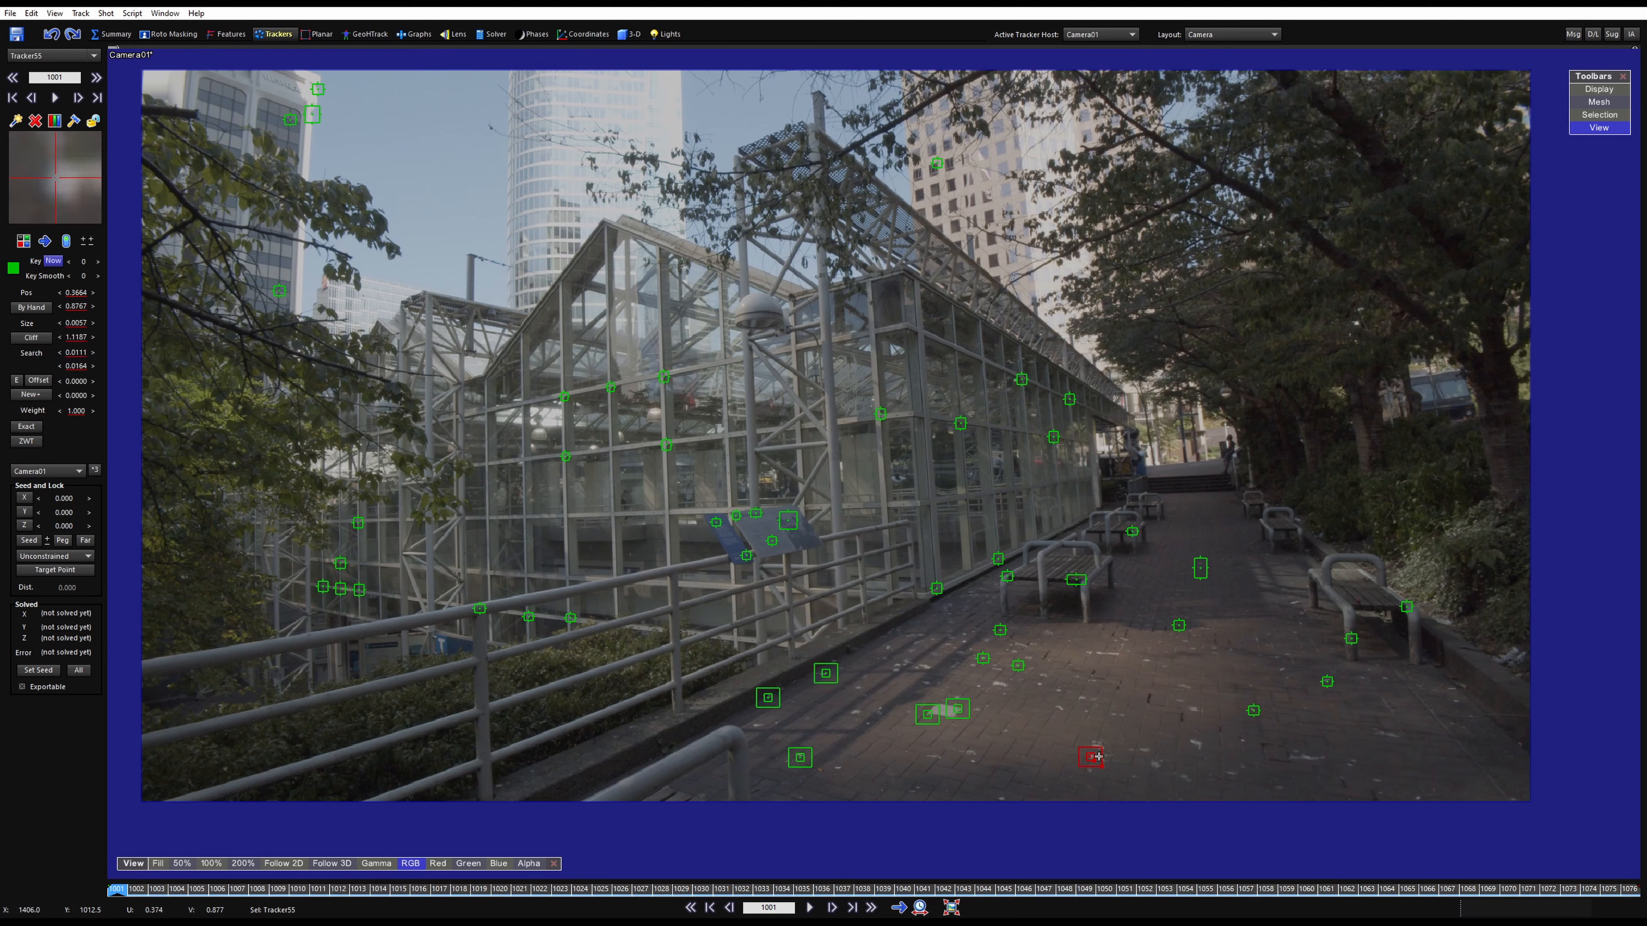
pyautogui.click(1190, 743)
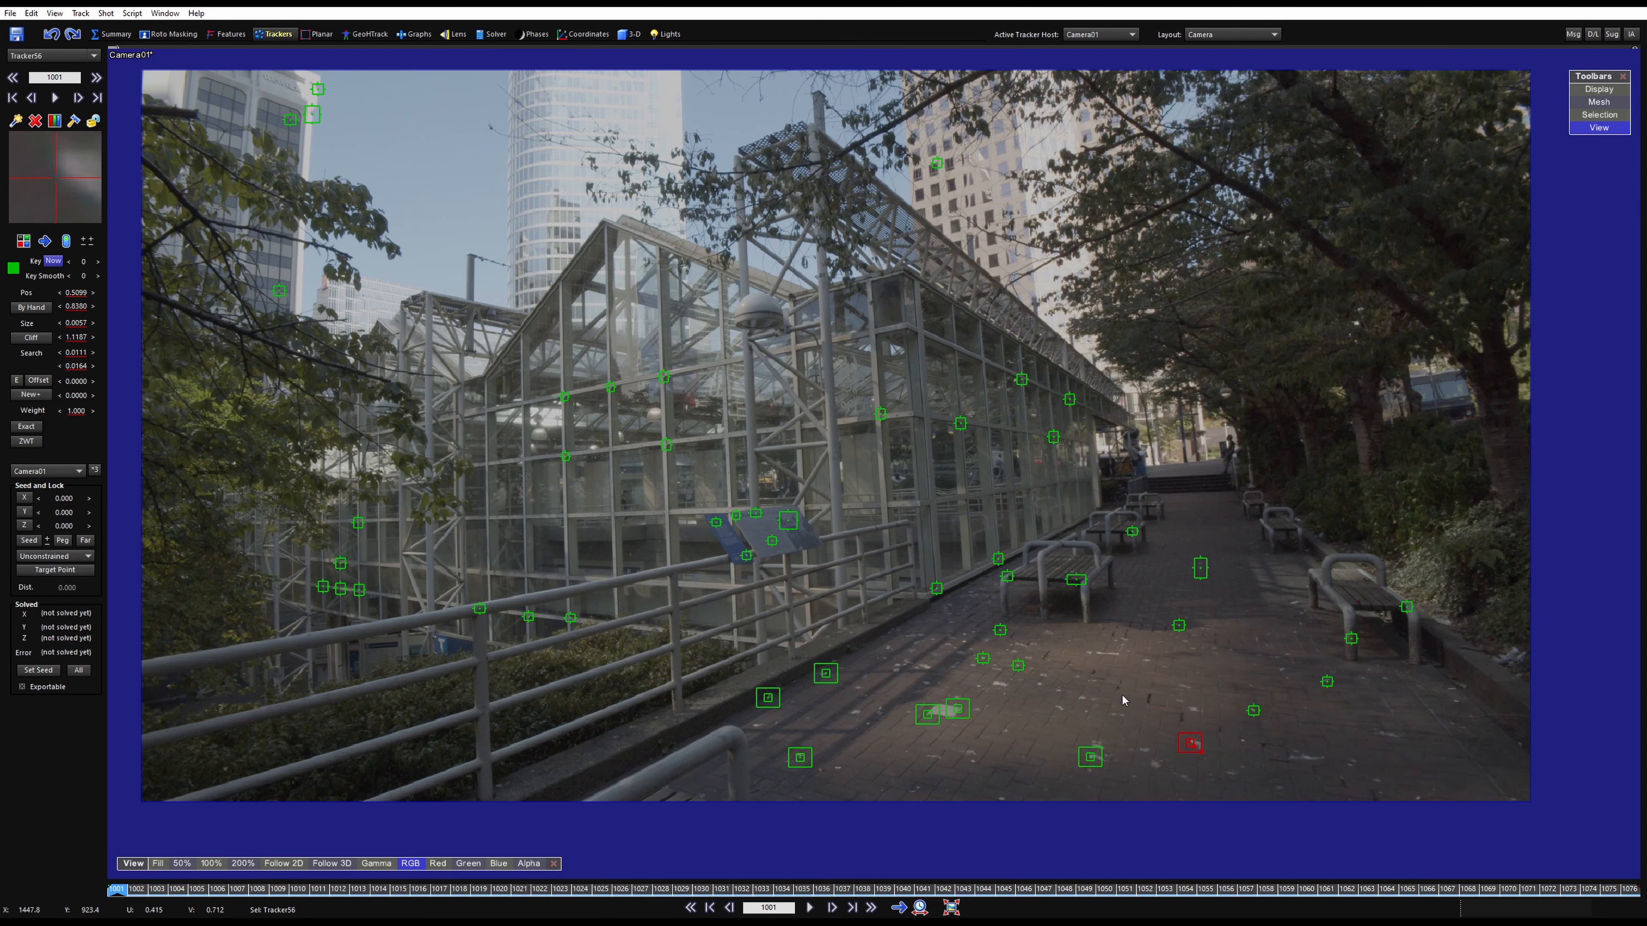
pyautogui.click(1095, 656)
pyautogui.click(1377, 733)
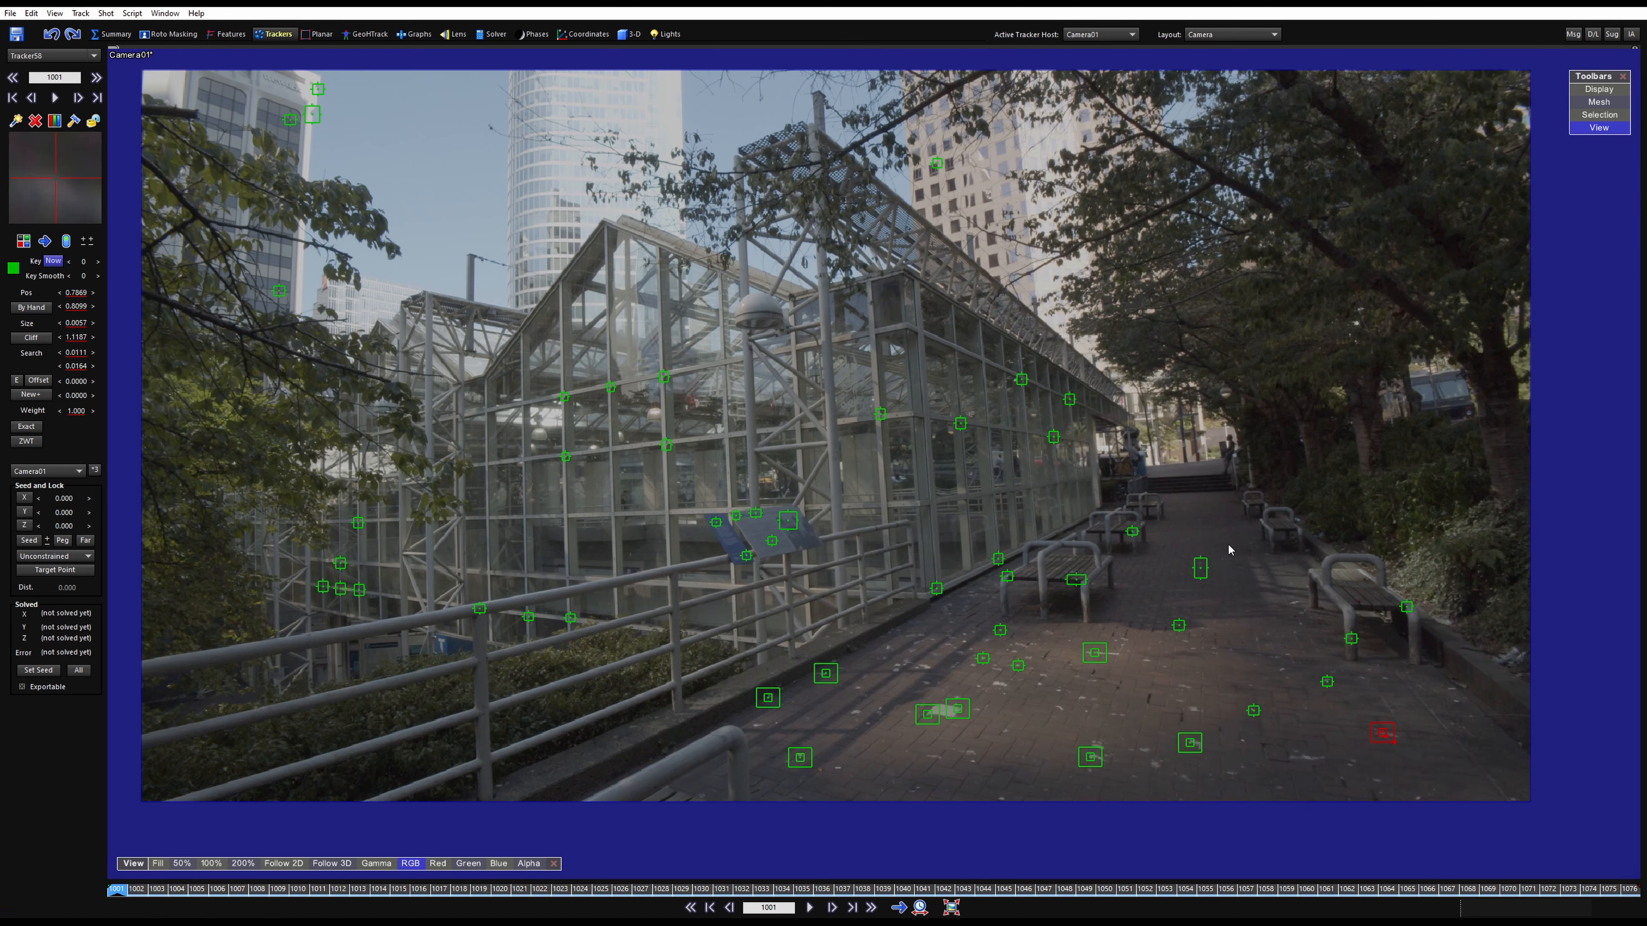
# Place seven trackers on the benches along both sides of the path and two on background details beyond the stairs
pyautogui.scroll(5, 1227, 543)
pyautogui.click(953, 571)
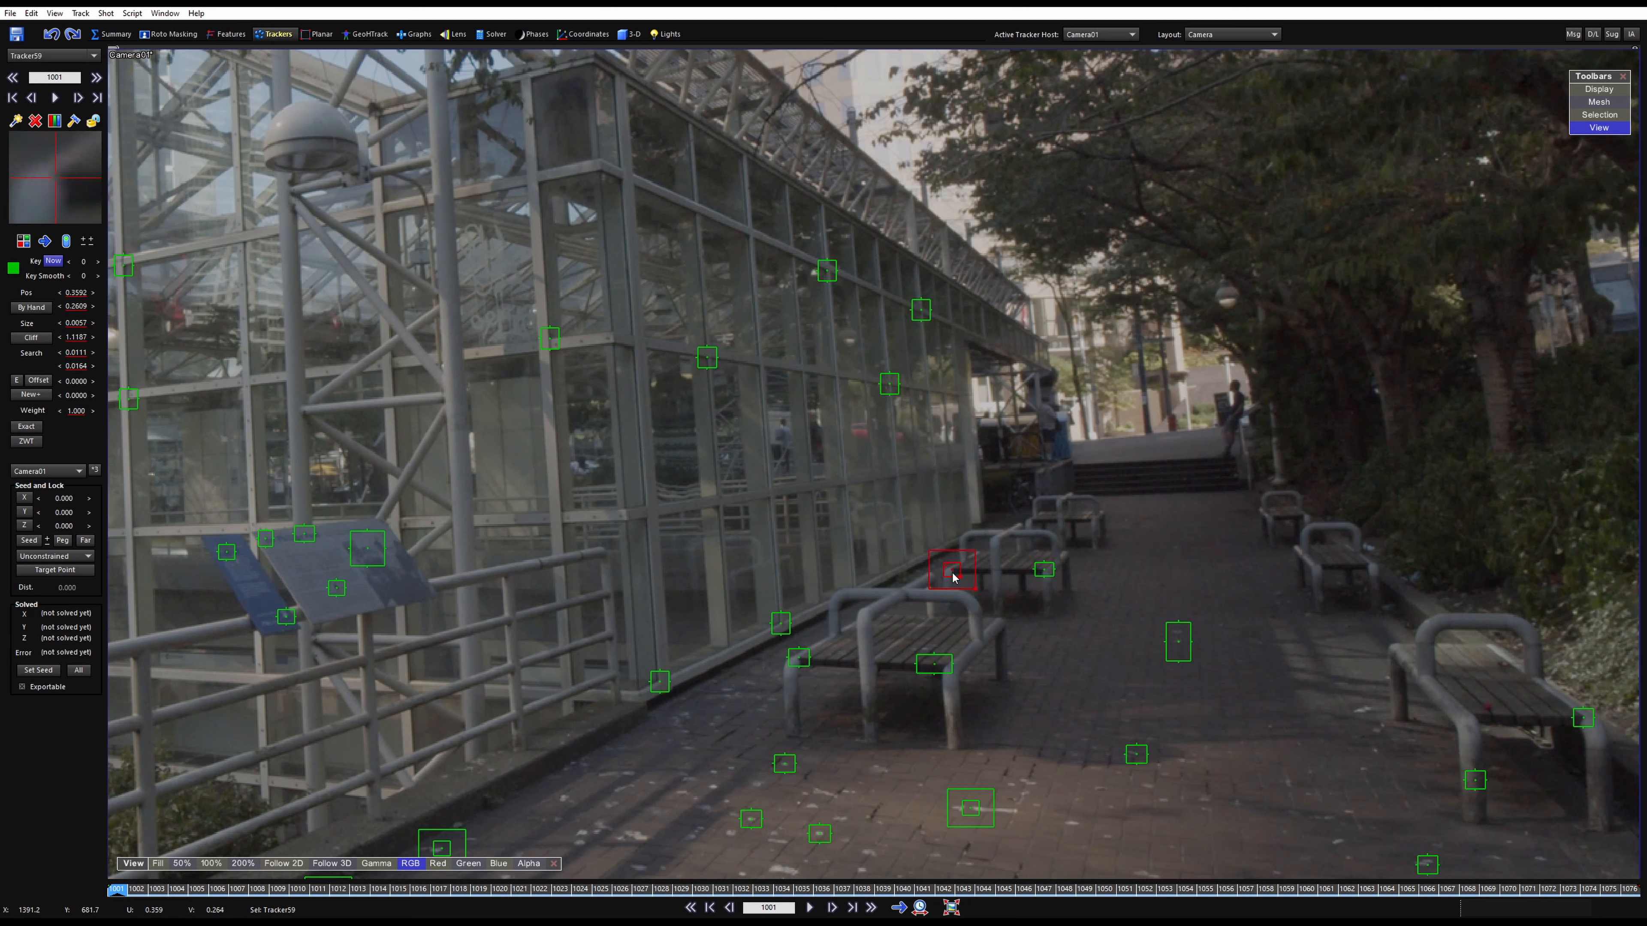
pyautogui.click(995, 621)
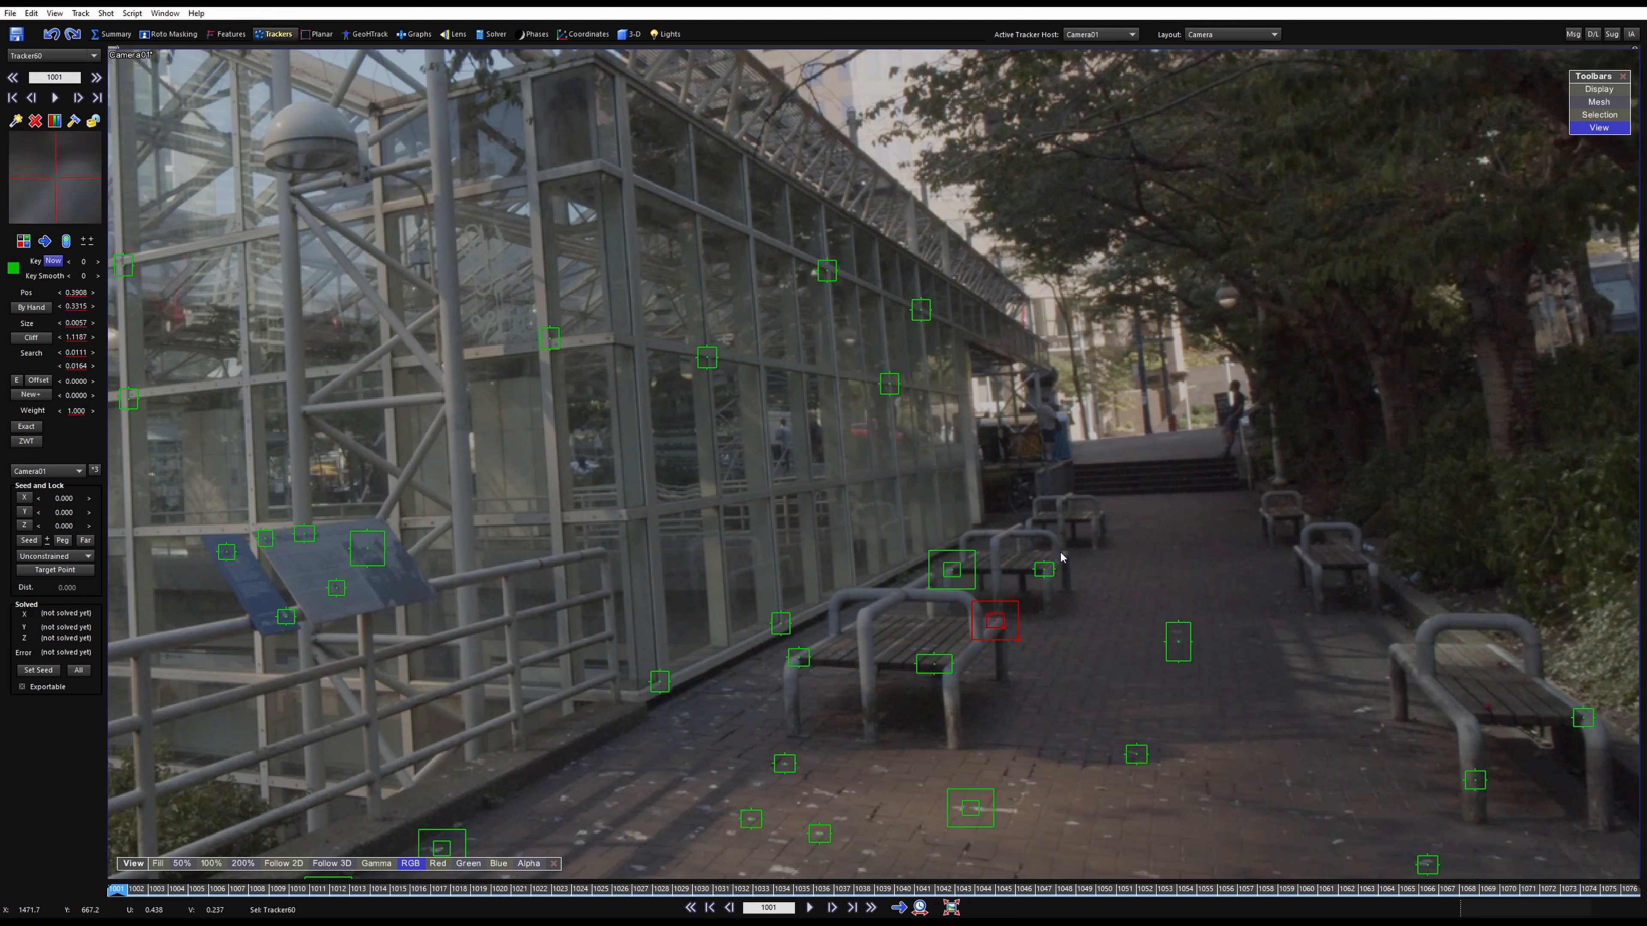
pyautogui.click(1090, 520)
pyautogui.click(1032, 523)
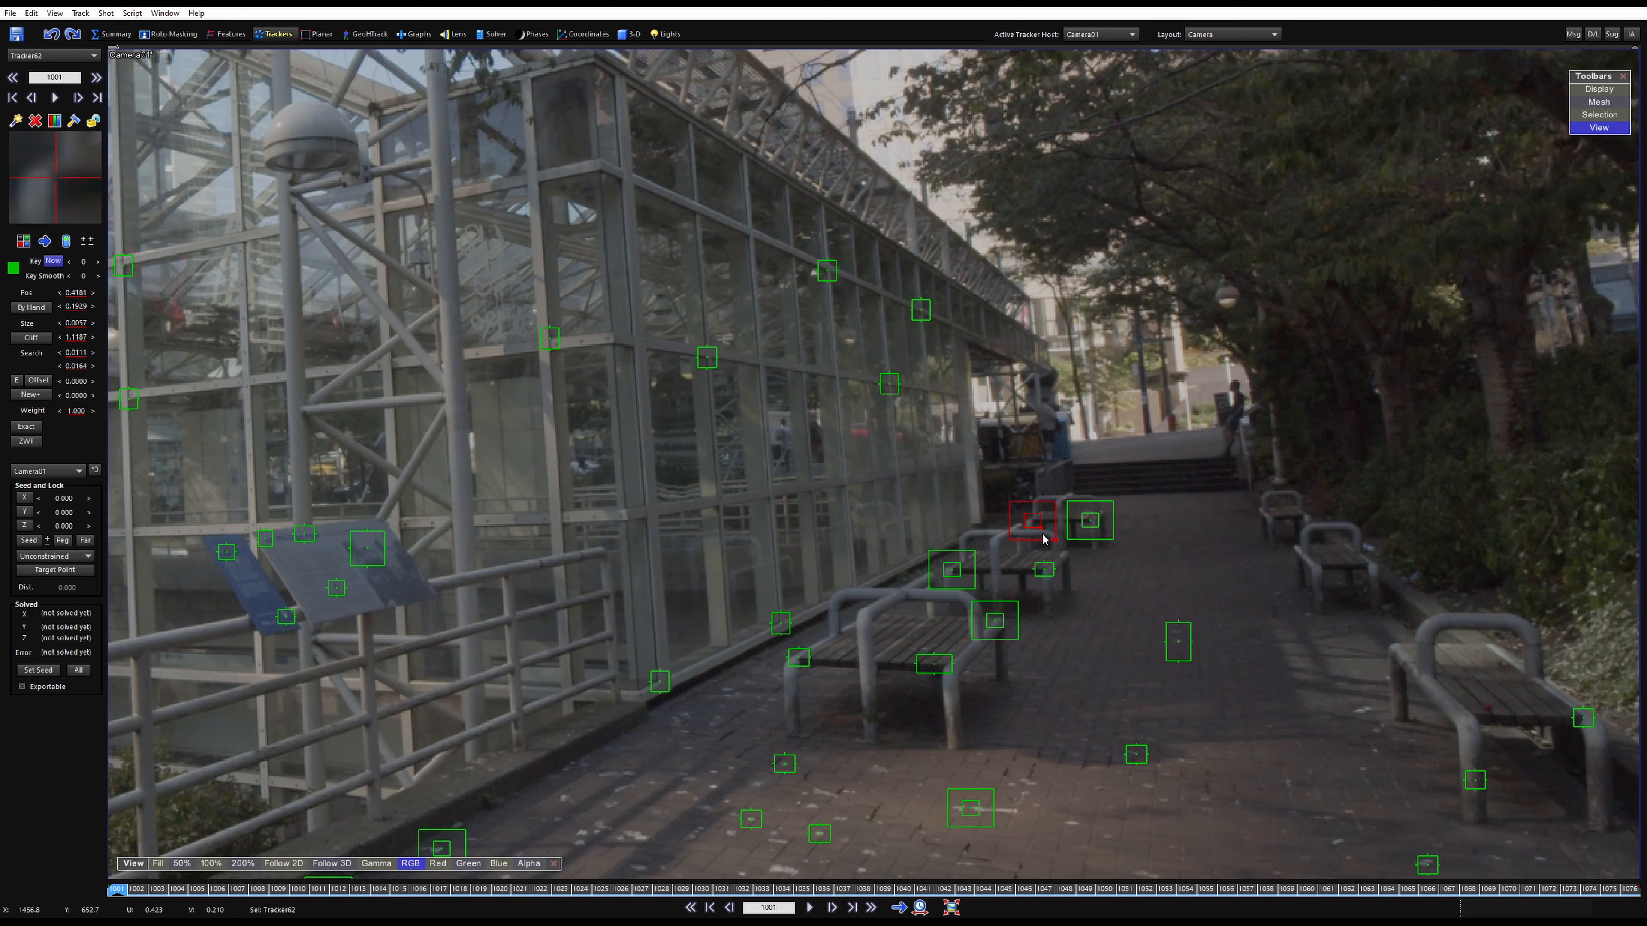
pyautogui.click(1316, 567)
pyautogui.click(1476, 717)
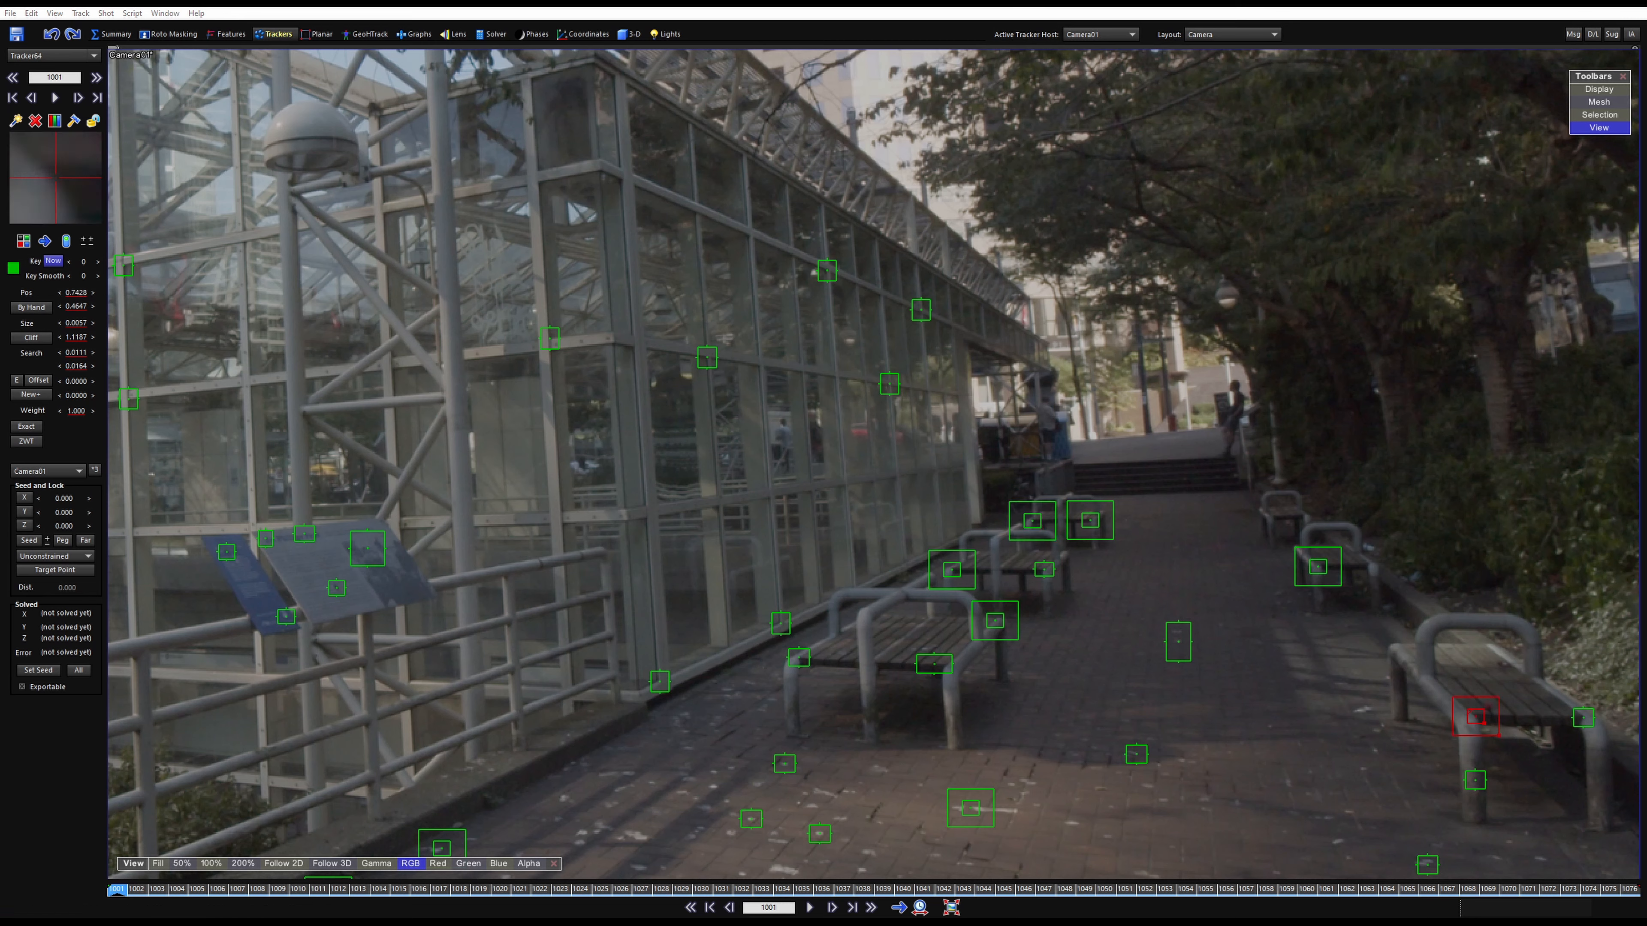
pyautogui.click(1272, 519)
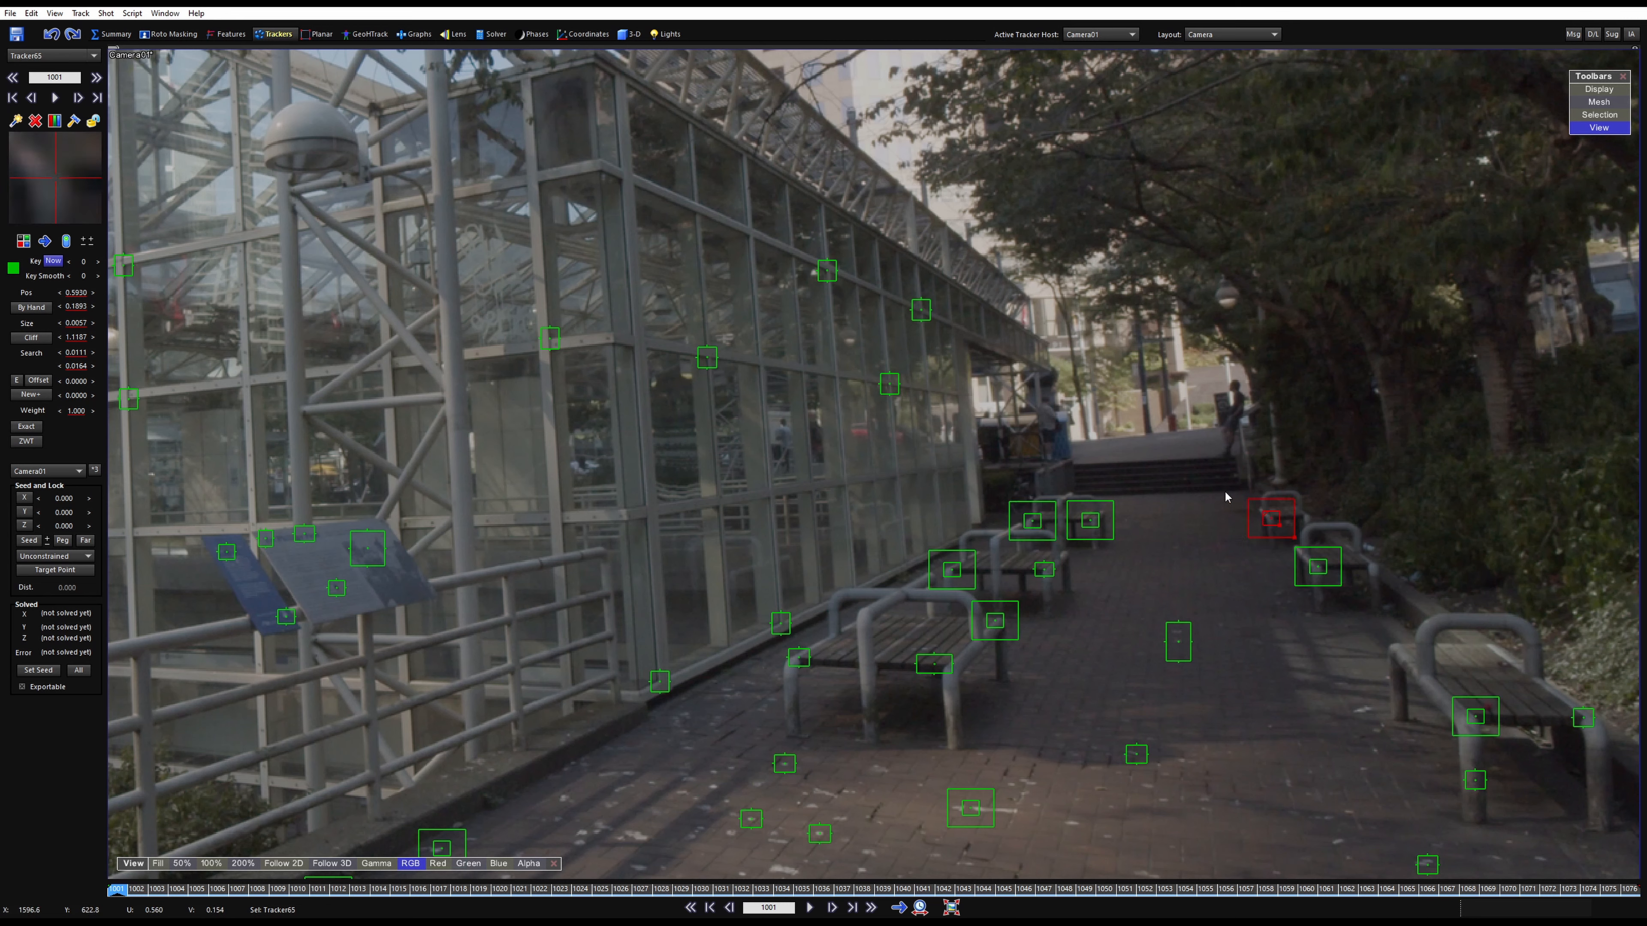
pyautogui.click(1145, 405)
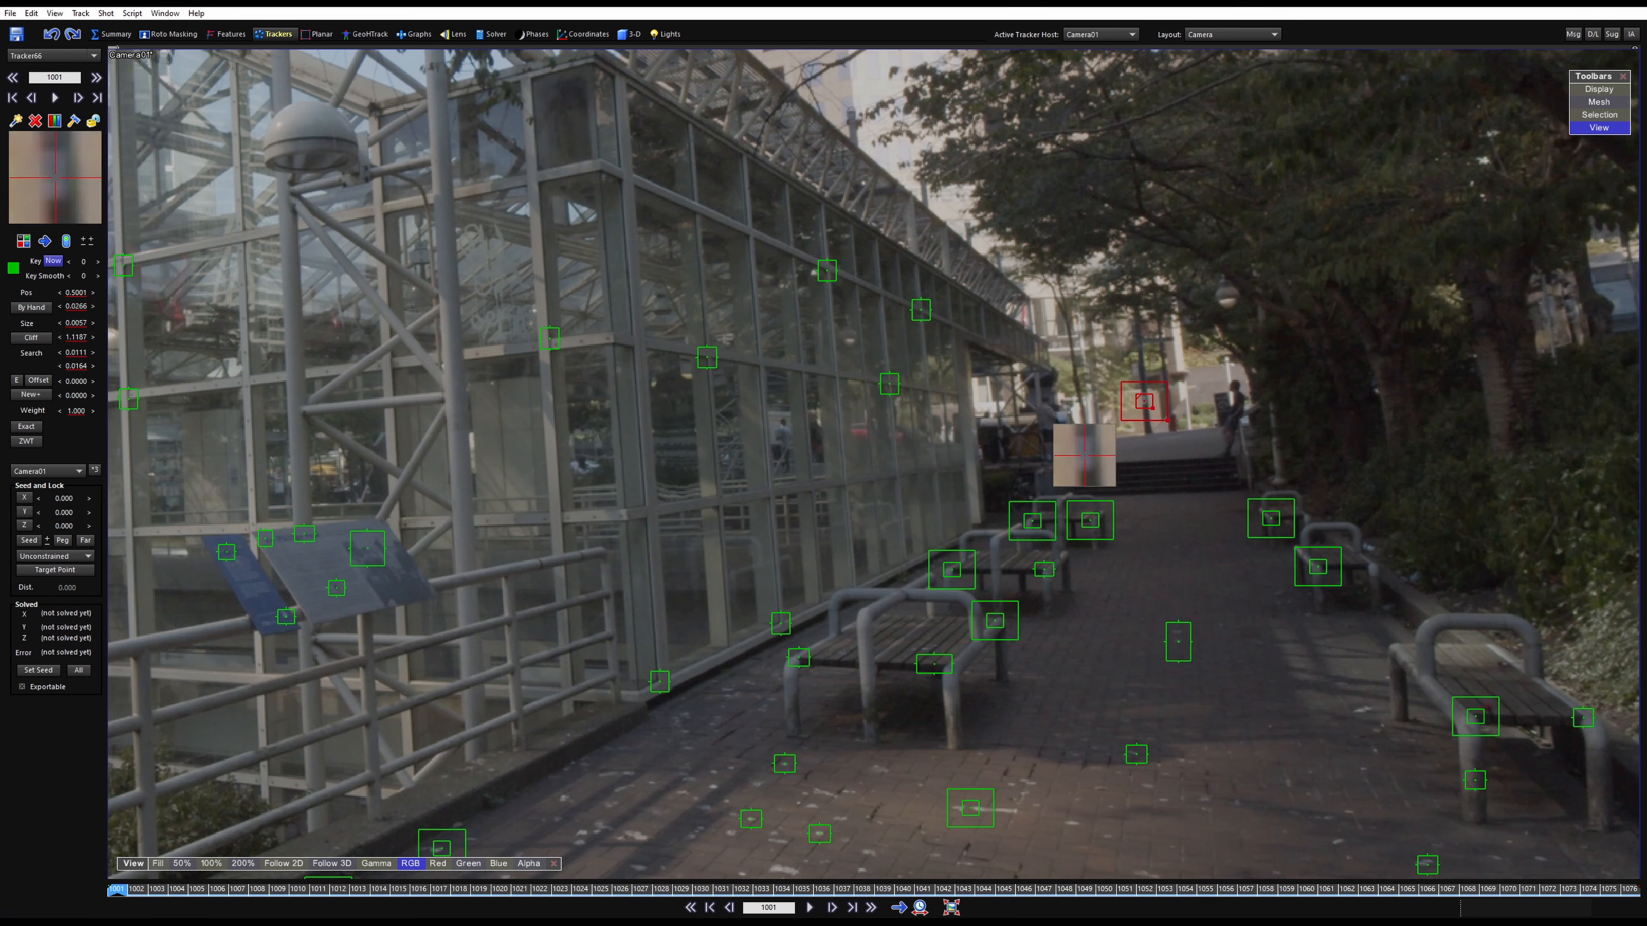
pyautogui.click(1214, 398)
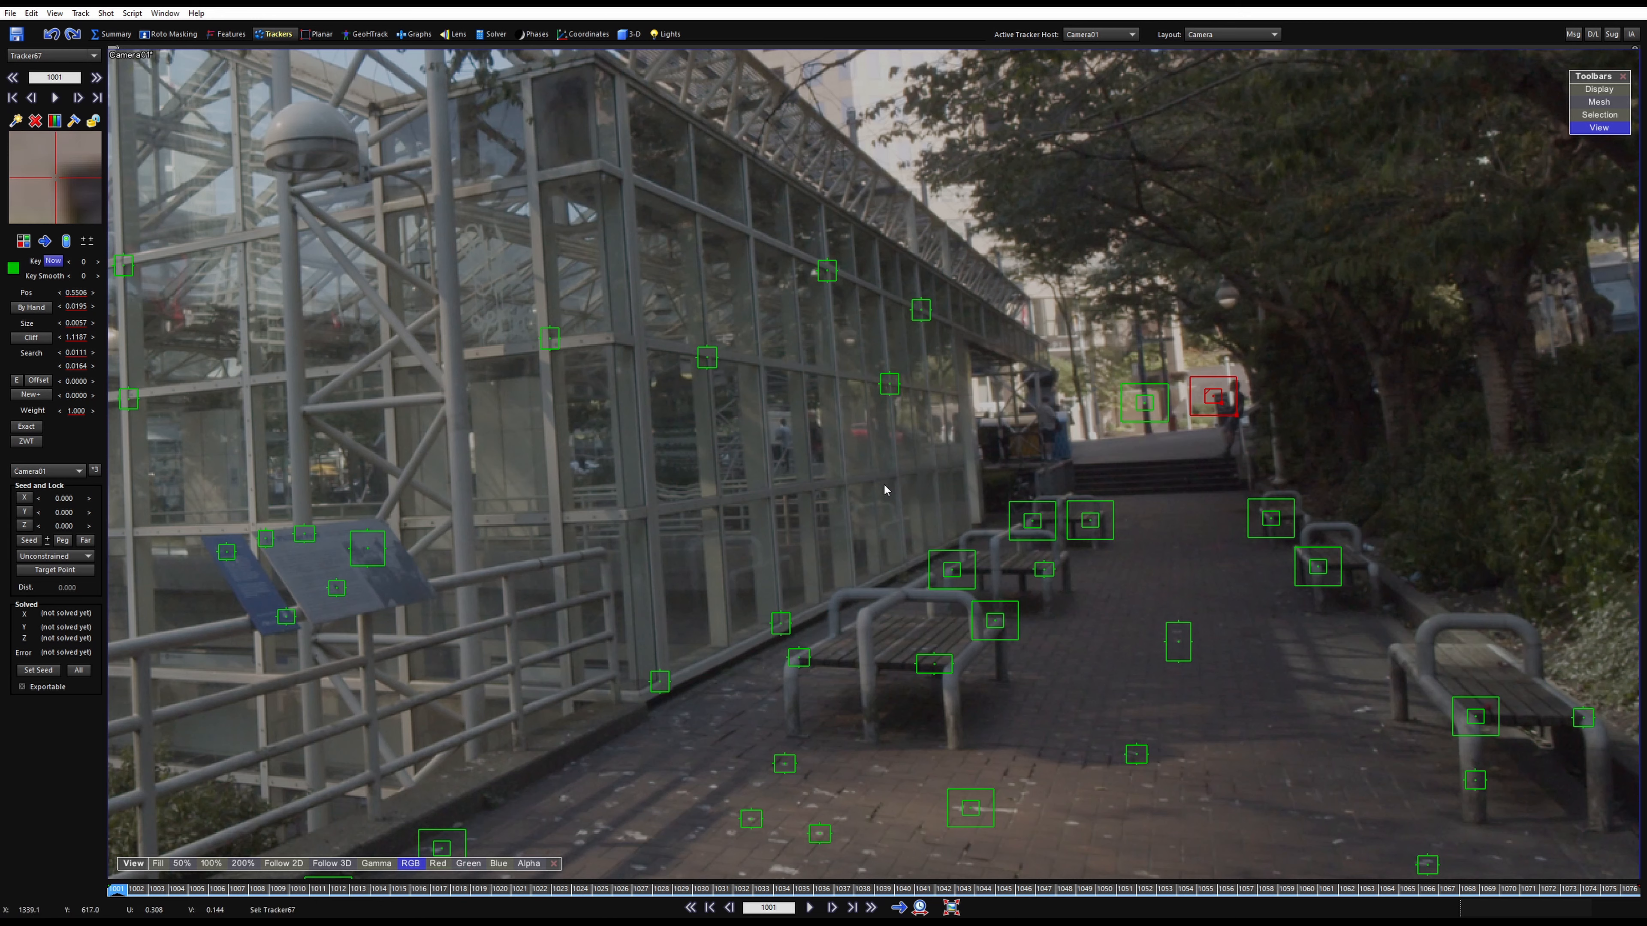
# Place eight trackers on the frame joints and panes of the glass facade alongside the path
pyautogui.click(718, 507)
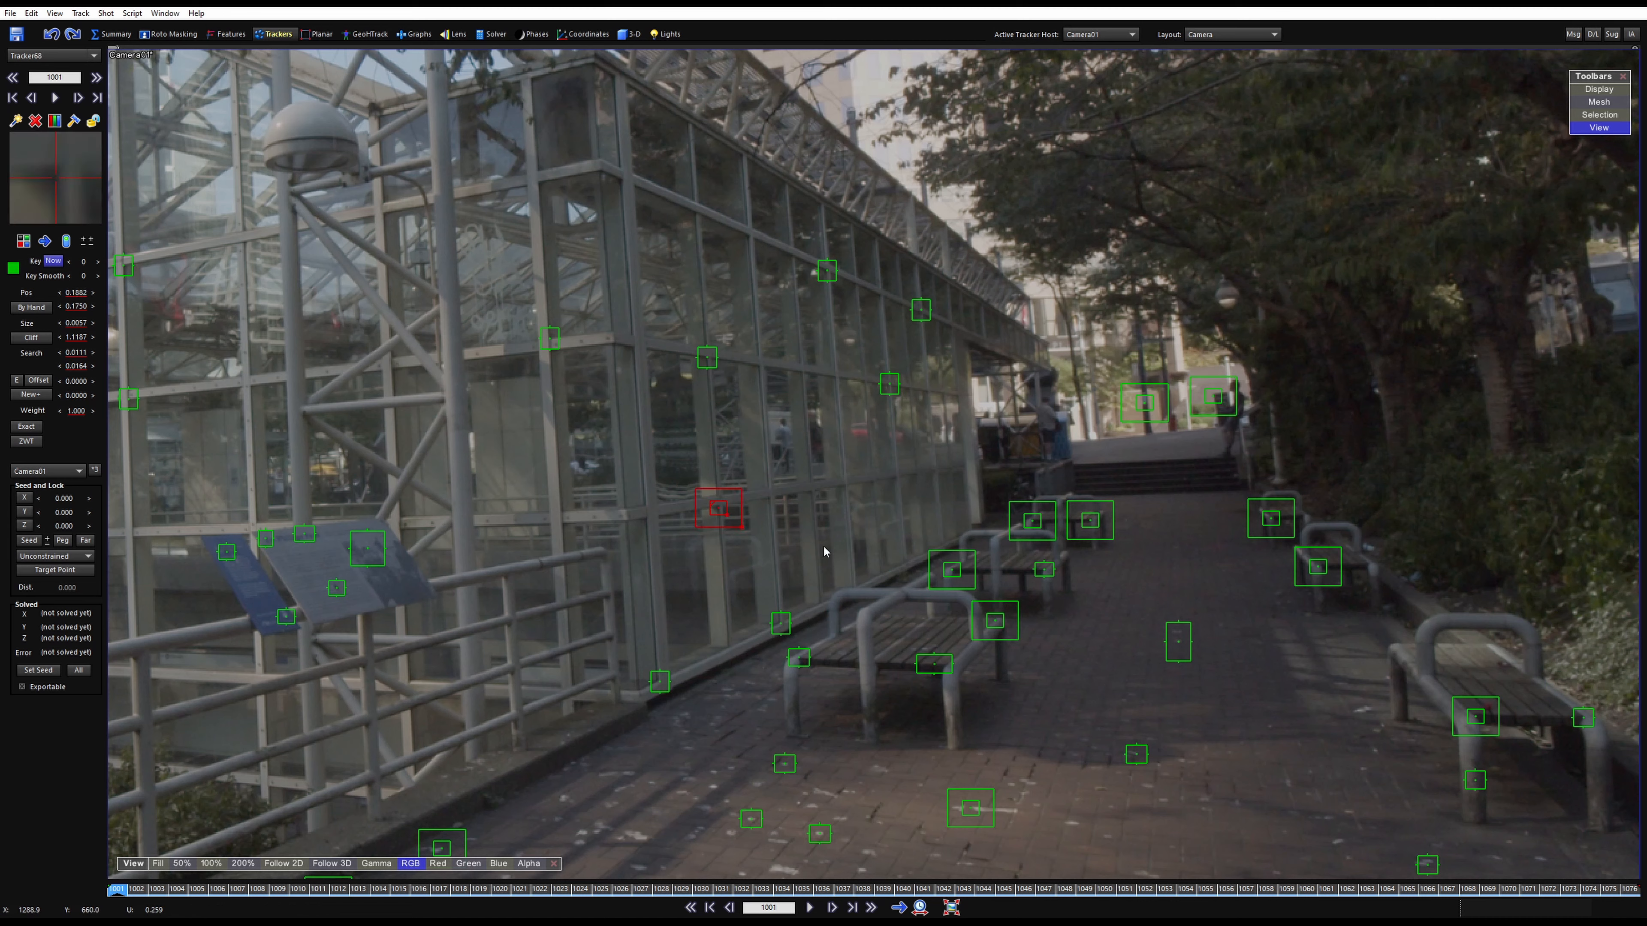
pyautogui.click(902, 565)
pyautogui.click(897, 473)
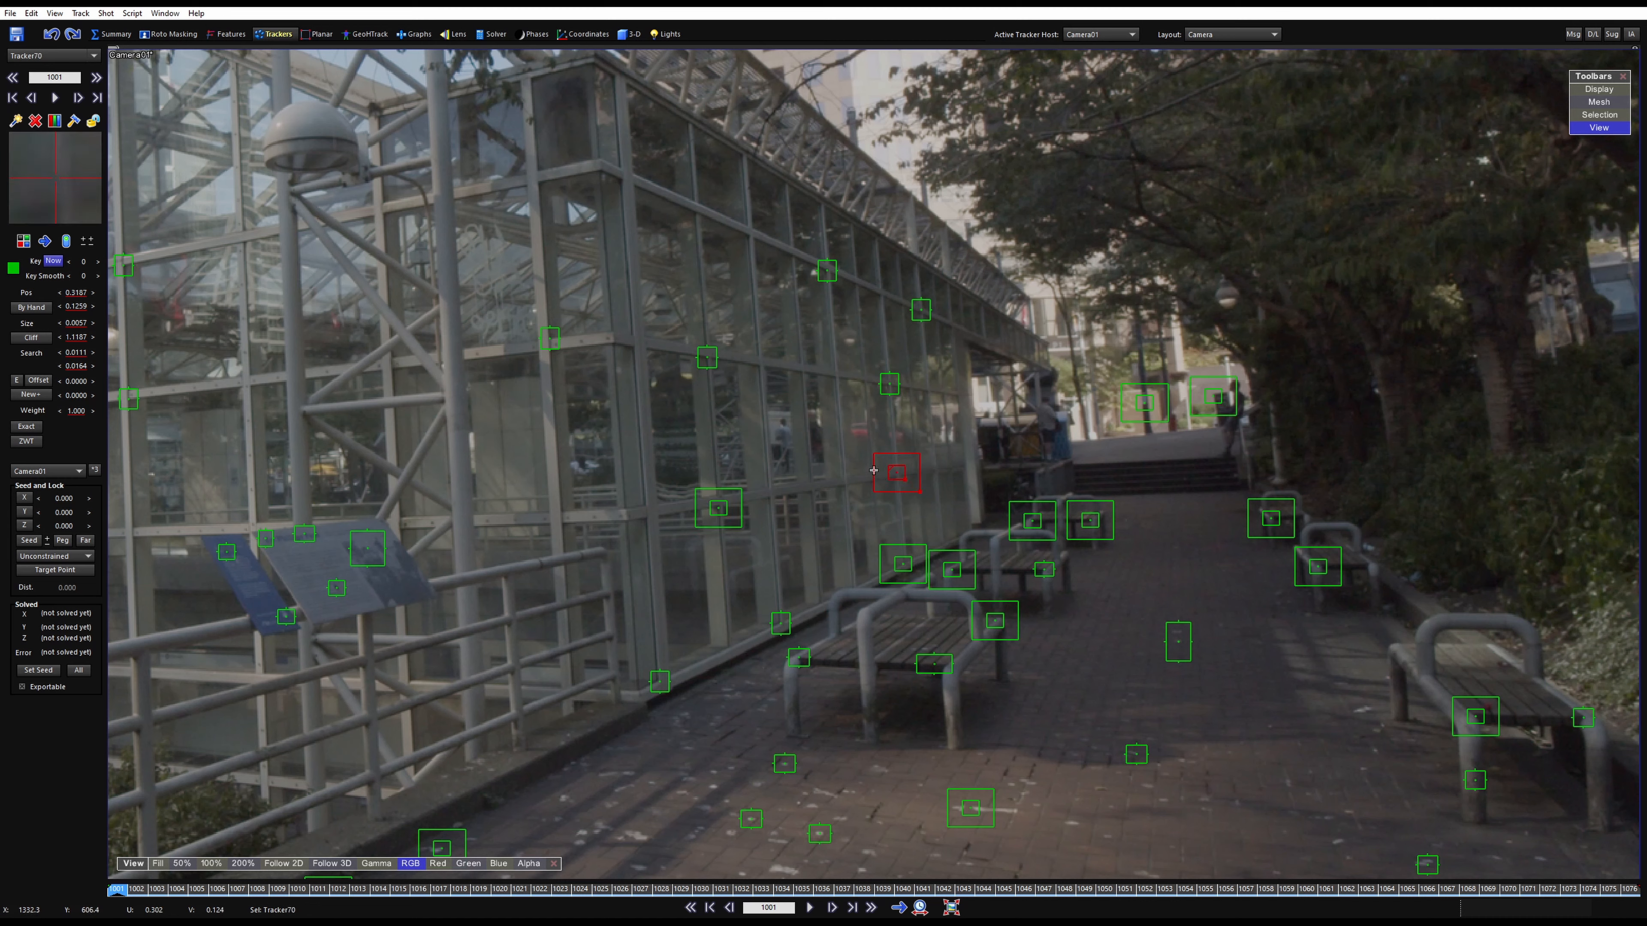
pyautogui.click(801, 375)
pyautogui.click(837, 378)
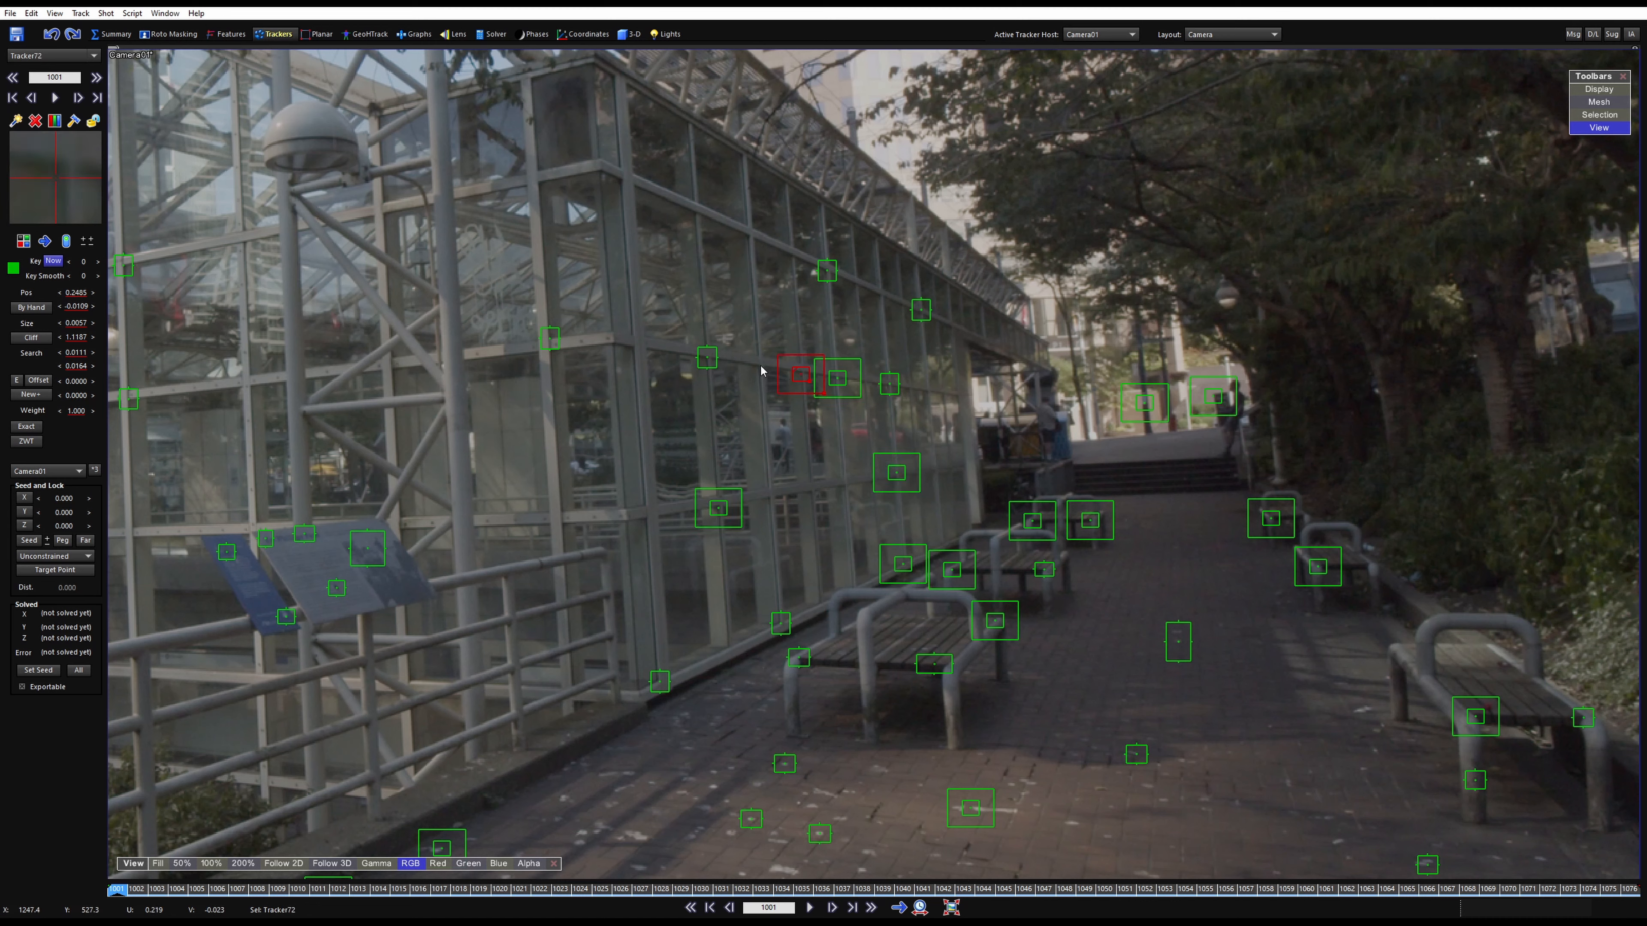
pyautogui.click(760, 366)
pyautogui.click(750, 237)
pyautogui.click(697, 213)
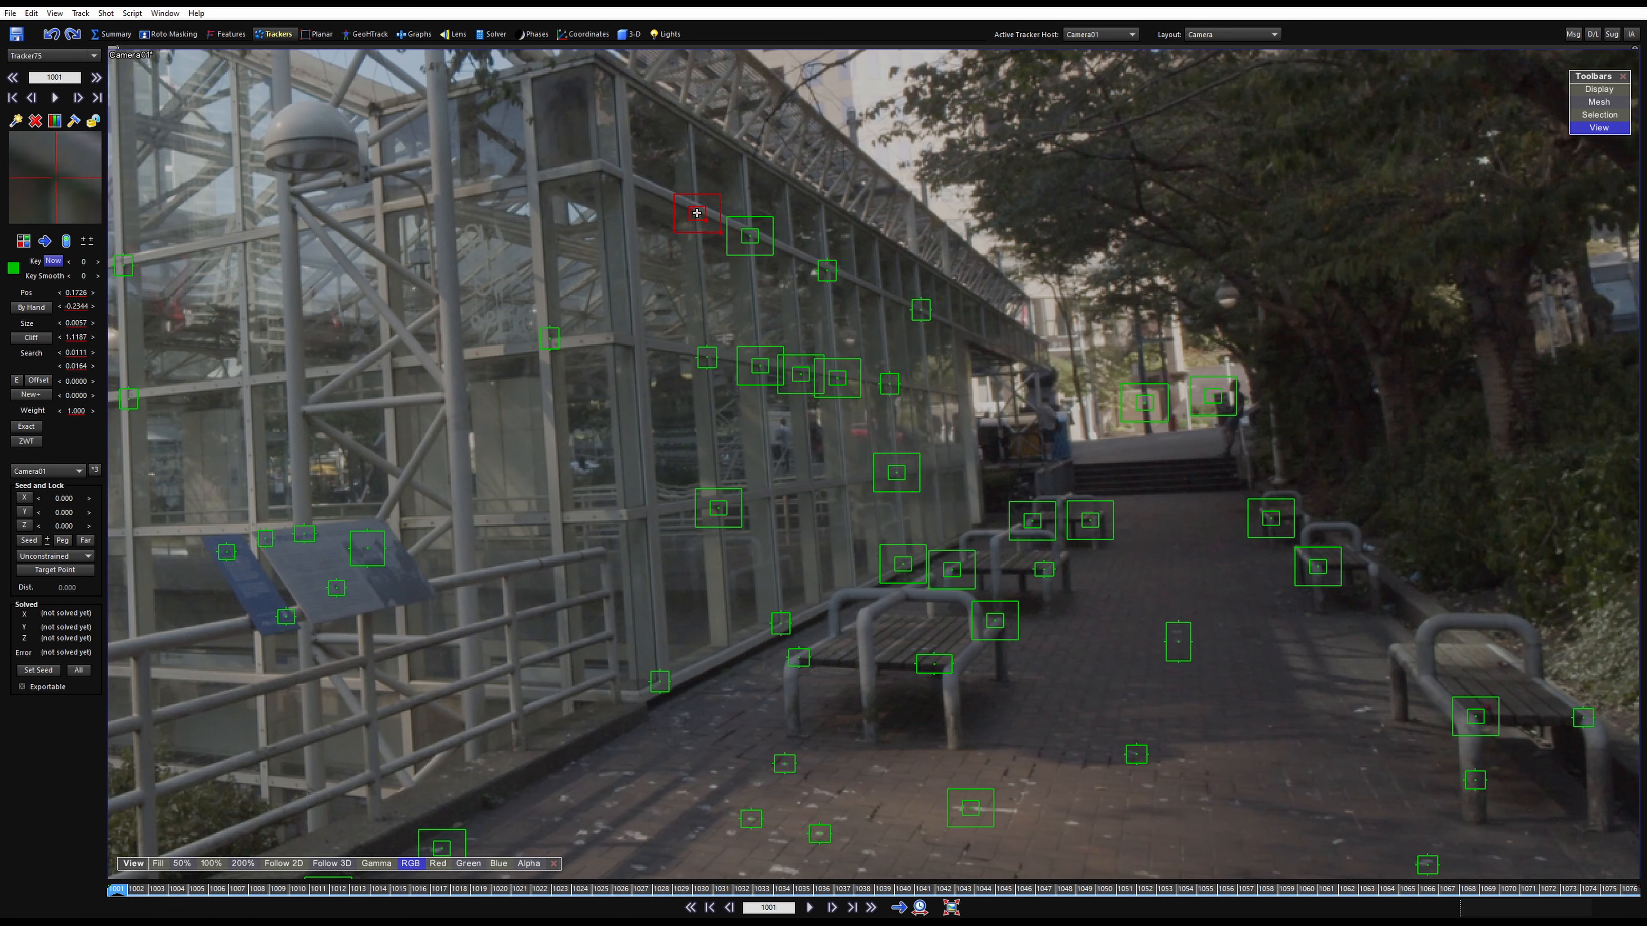
# Place two trackers on the frame joints beside the building's near corner, one high and one at railing height
pyautogui.moveTo(542, 378); pyautogui.dragTo(915, 383, button='middle')
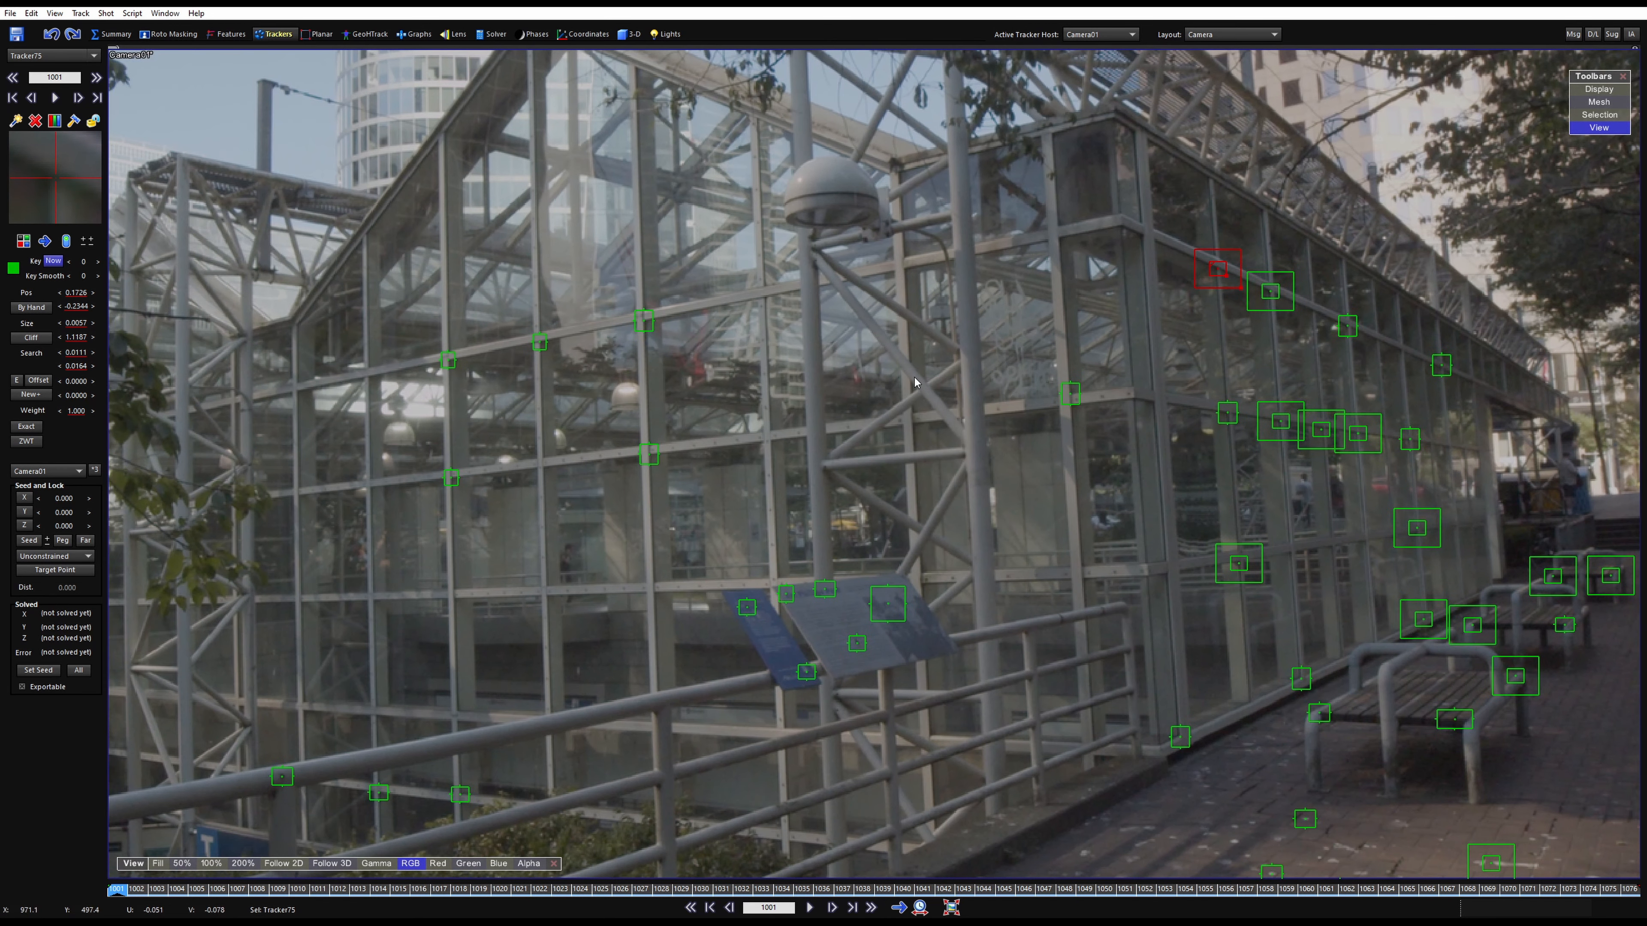
pyautogui.click(1058, 237)
pyautogui.click(1080, 565)
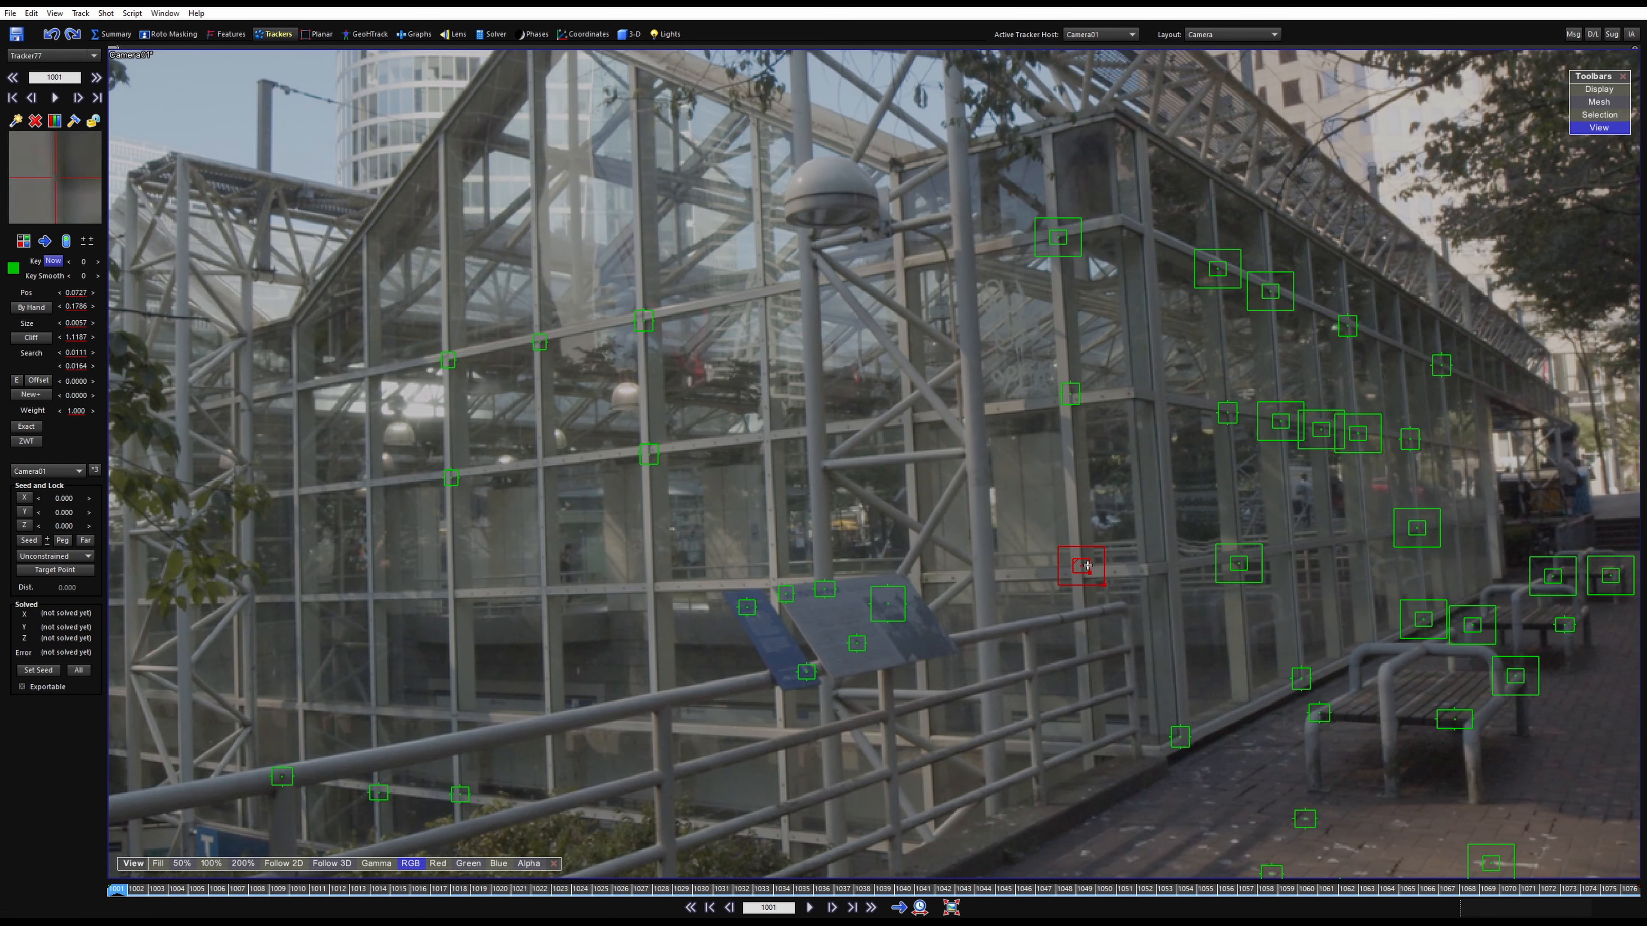
# Place five trackers on the frame joints along the horizontal beam of the glass facade level with the blue signboards
pyautogui.moveTo(651, 582); pyautogui.dragTo(804, 482, button='middle')
pyautogui.click(804, 483)
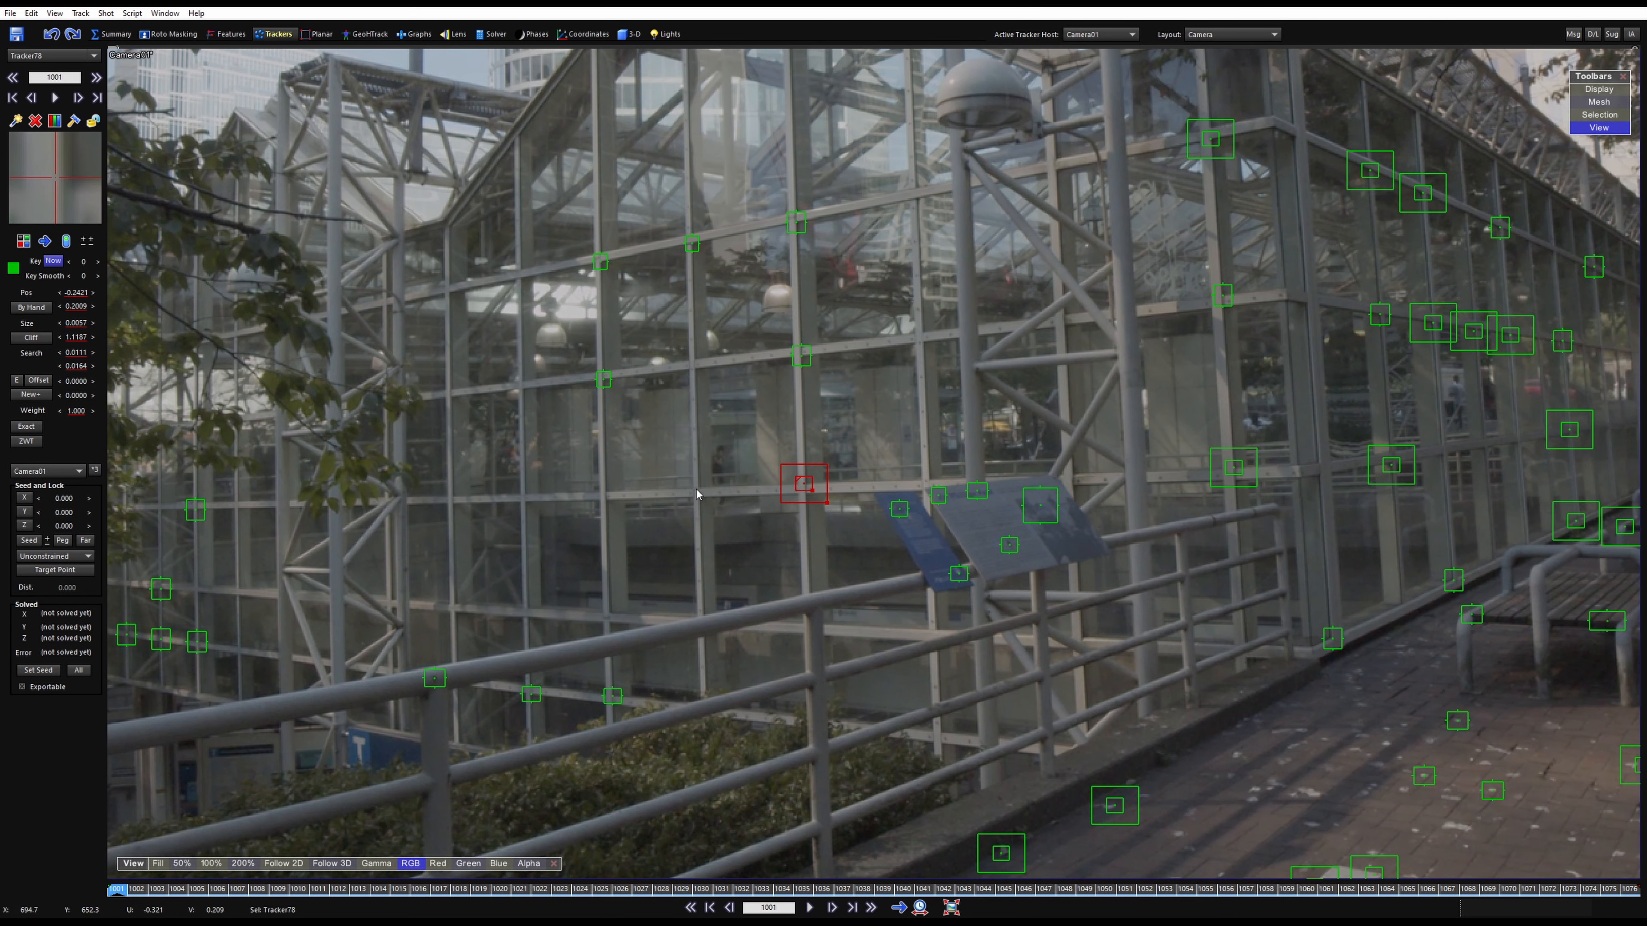
pyautogui.click(697, 489)
pyautogui.click(604, 491)
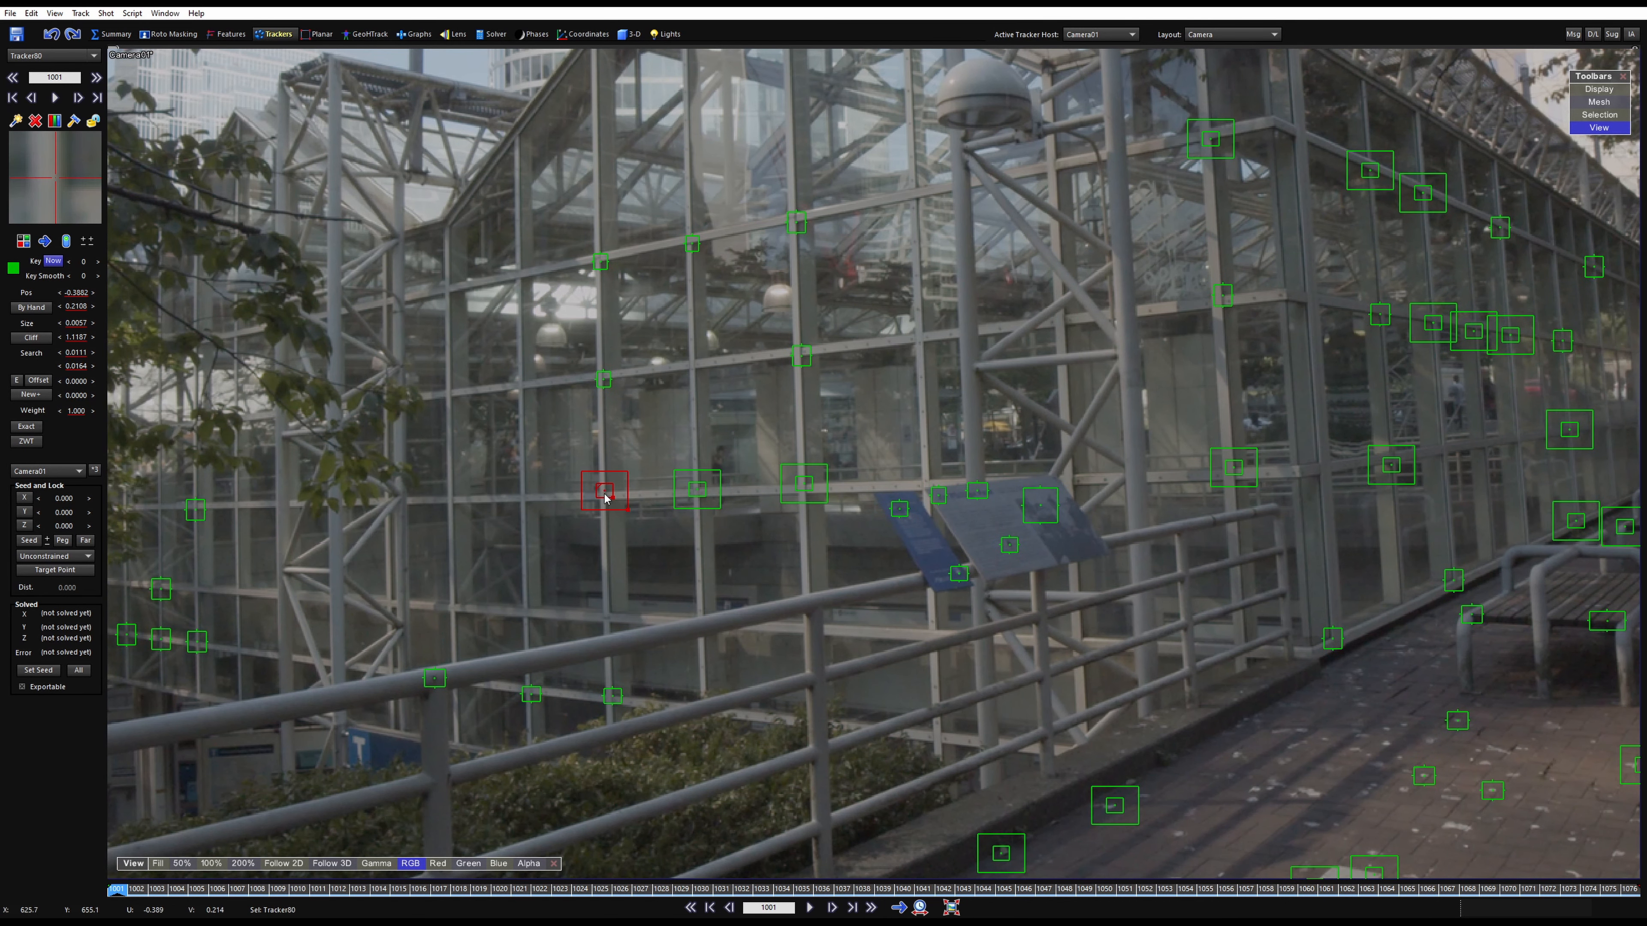
pyautogui.click(523, 497)
pyautogui.click(452, 499)
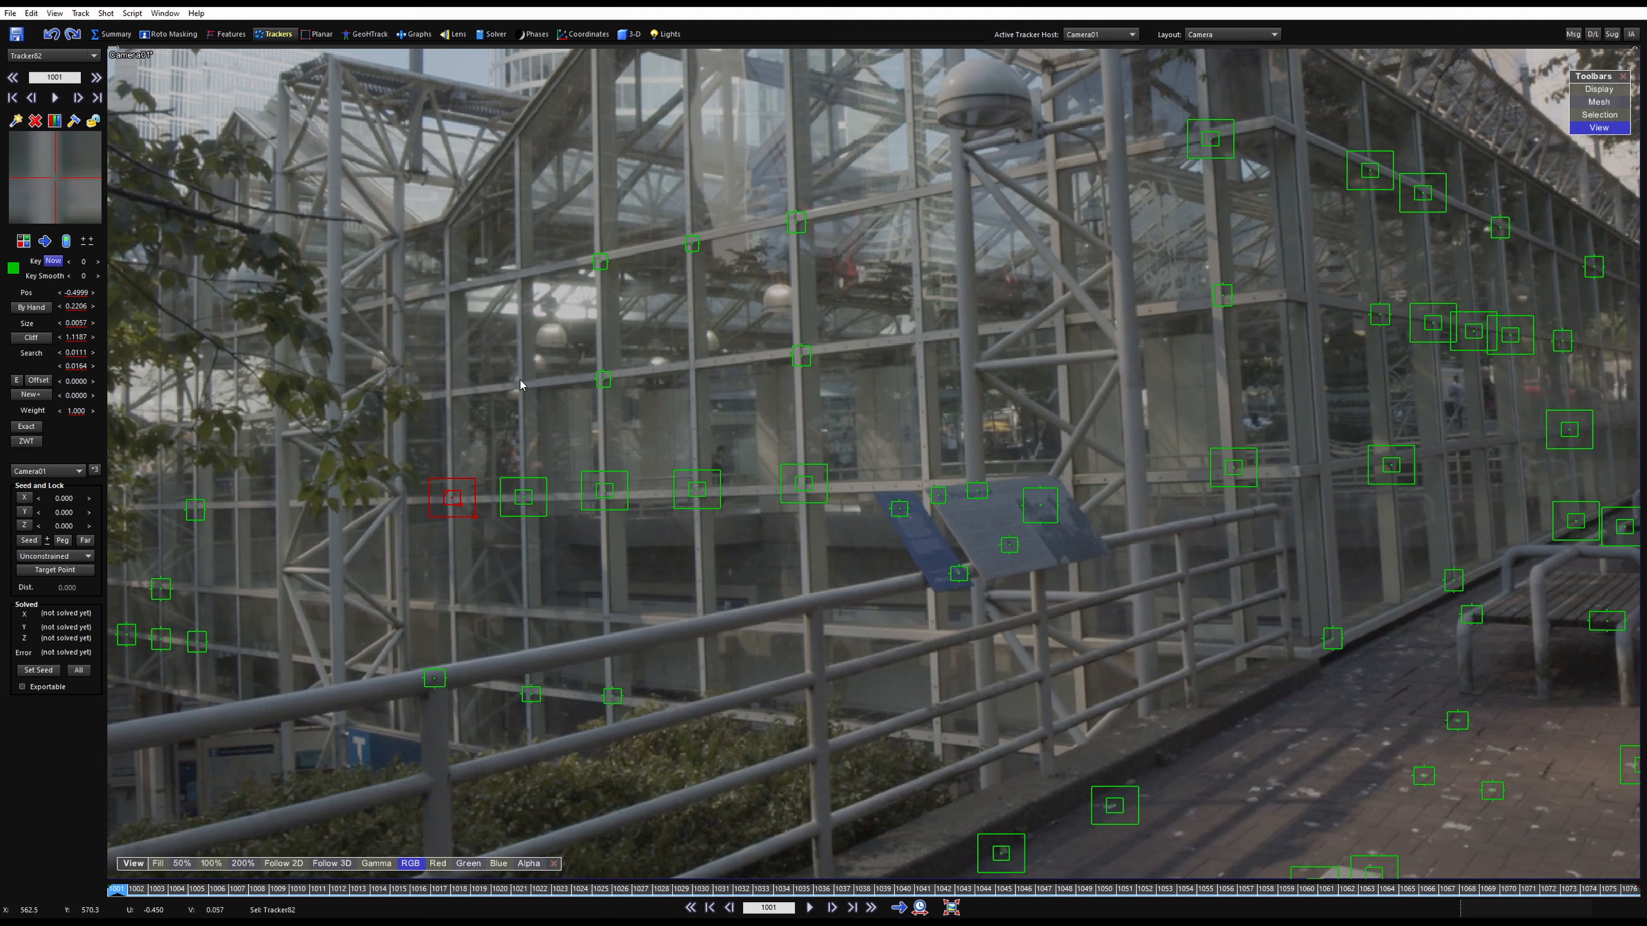
# Place five more trackers on the middle and upper frame joints of the facade, mainly on the two bays nearest the truss tower
pyautogui.click(522, 382)
pyautogui.click(451, 391)
pyautogui.scroll(-4, 889, 467)
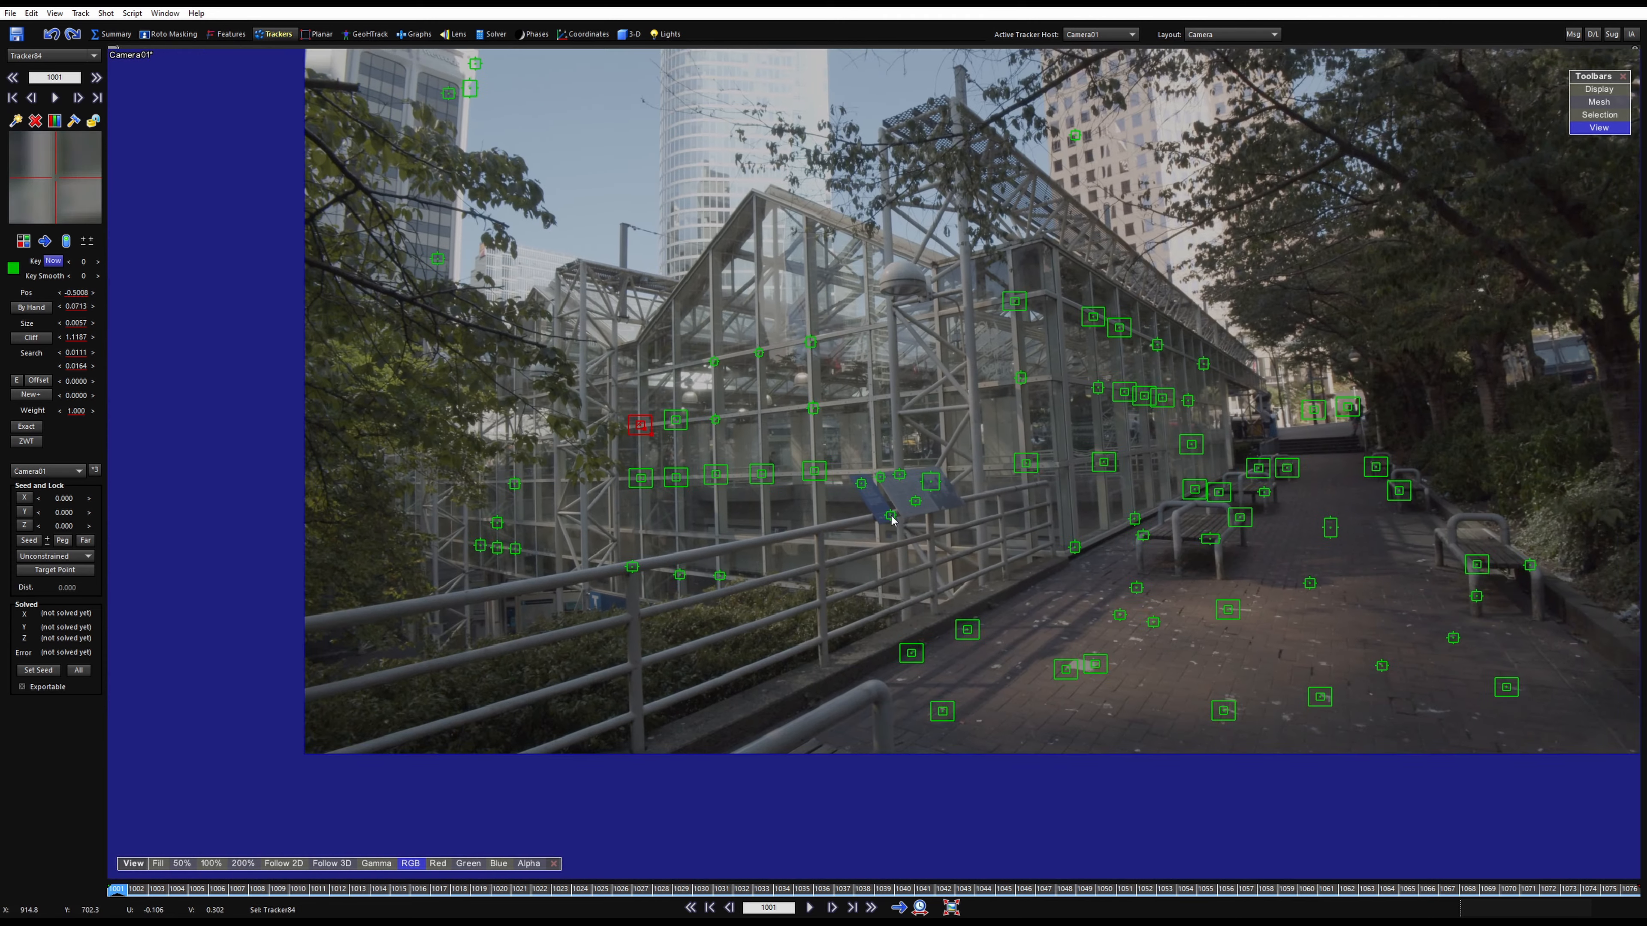
pyautogui.moveTo(891, 515); pyautogui.dragTo(743, 585, button='middle')
pyautogui.moveTo(545, 394); pyautogui.dragTo(641, 368, button='middle')
pyautogui.scroll(4, 628, 365)
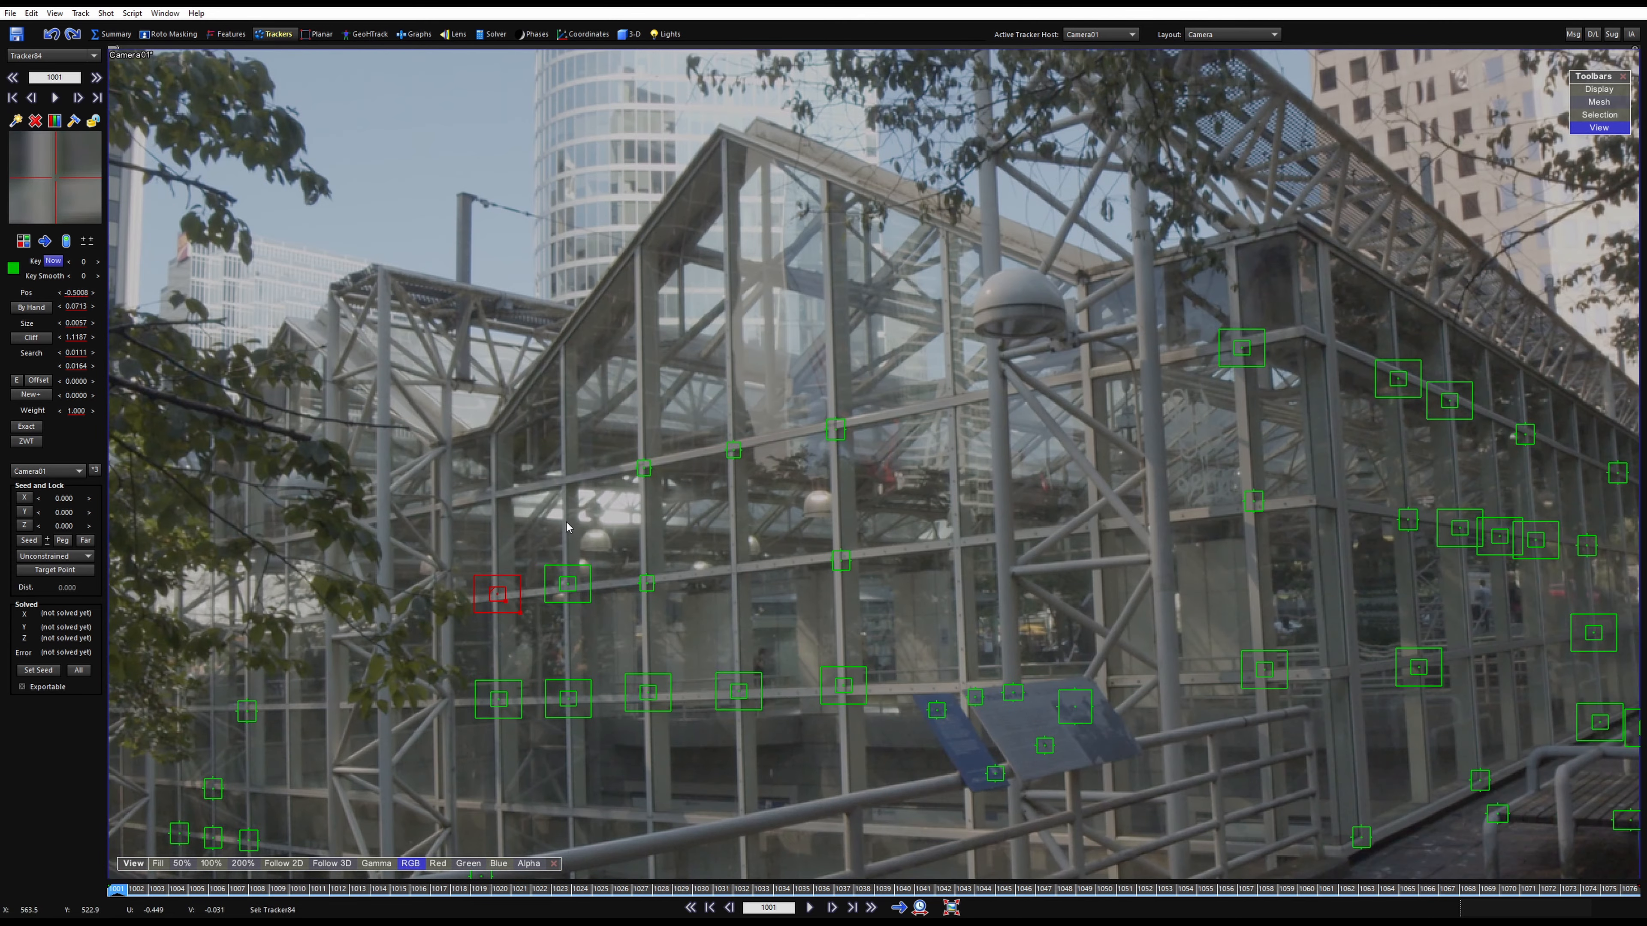
pyautogui.click(564, 483)
pyautogui.click(494, 500)
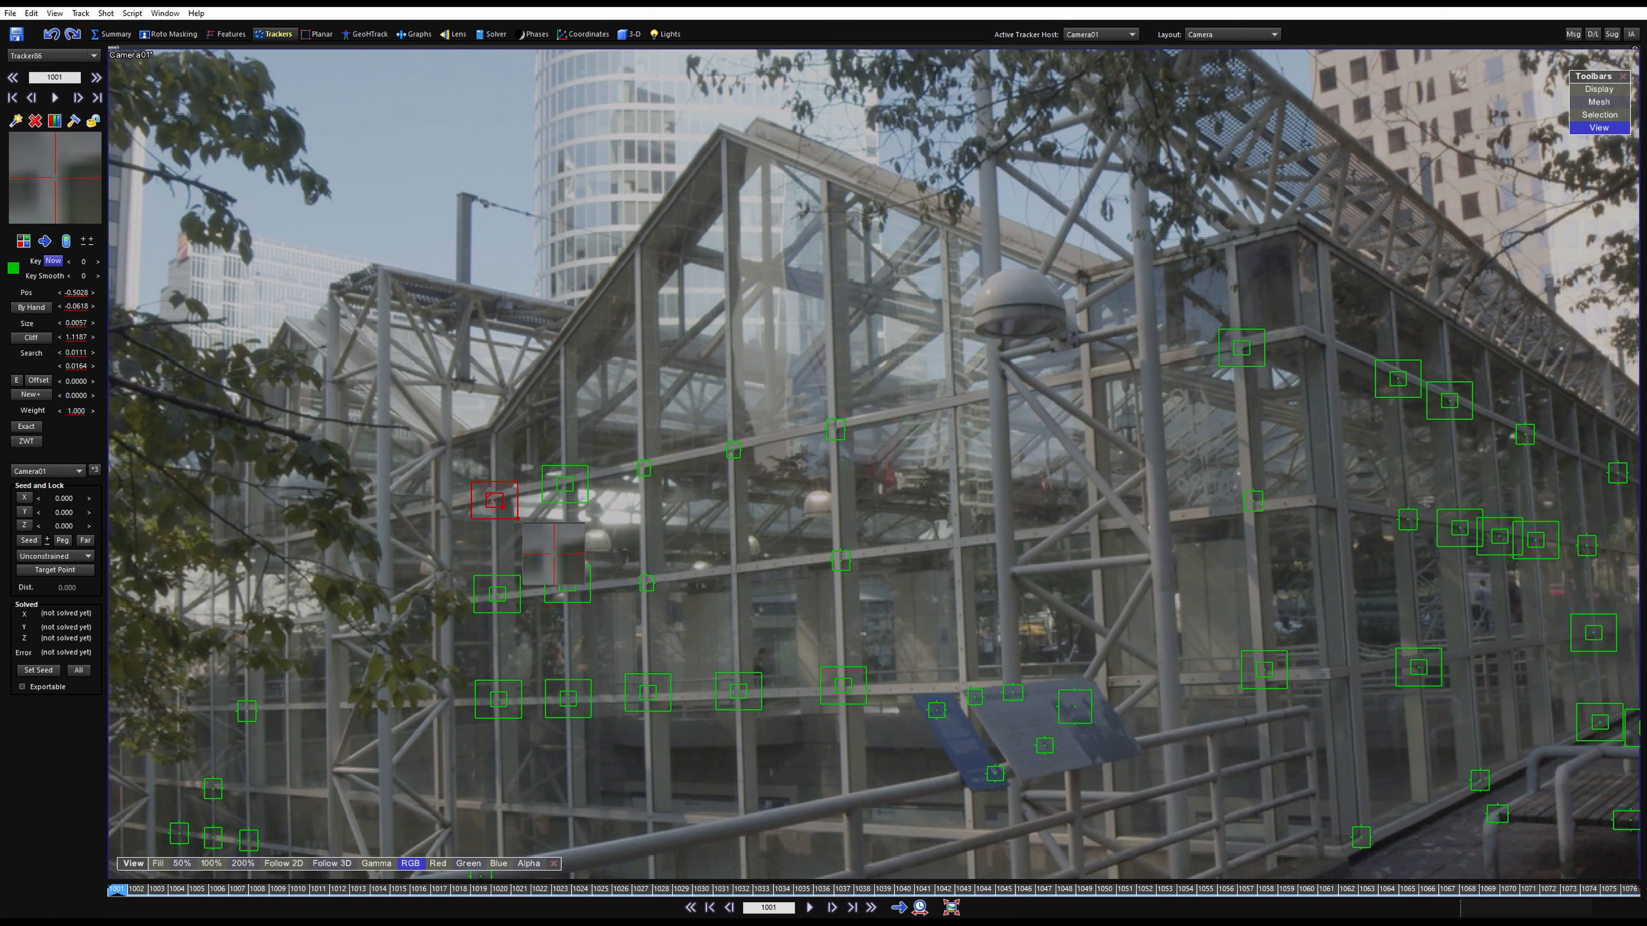
pyautogui.moveTo(763, 462); pyautogui.dragTo(911, 317, button='middle')
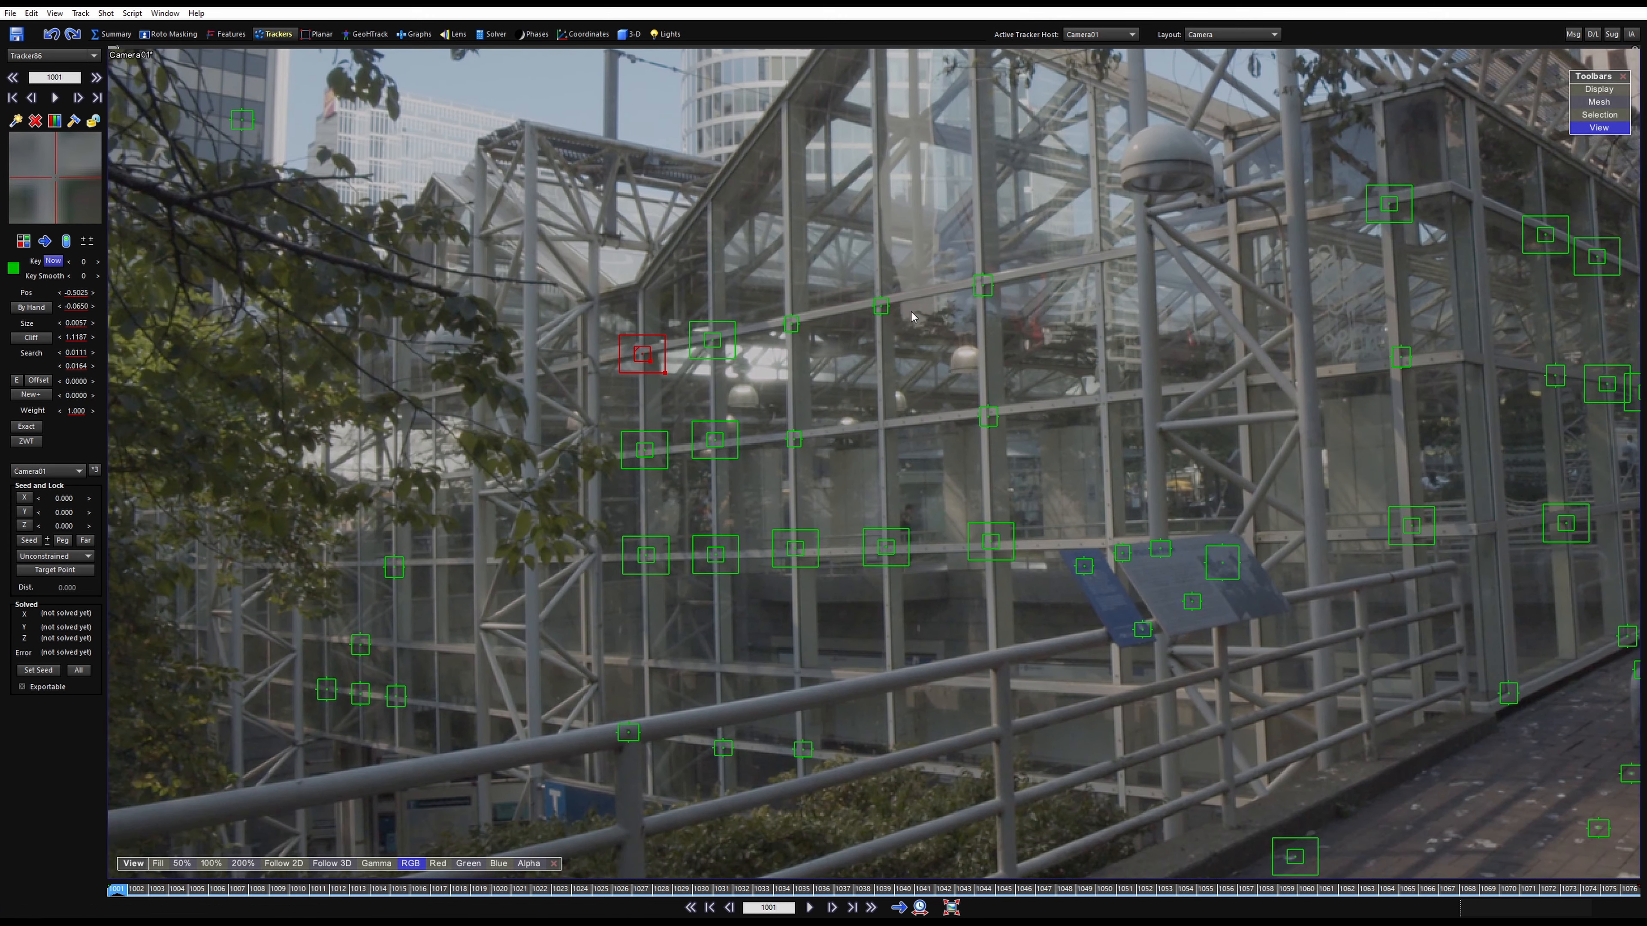
pyautogui.click(881, 429)
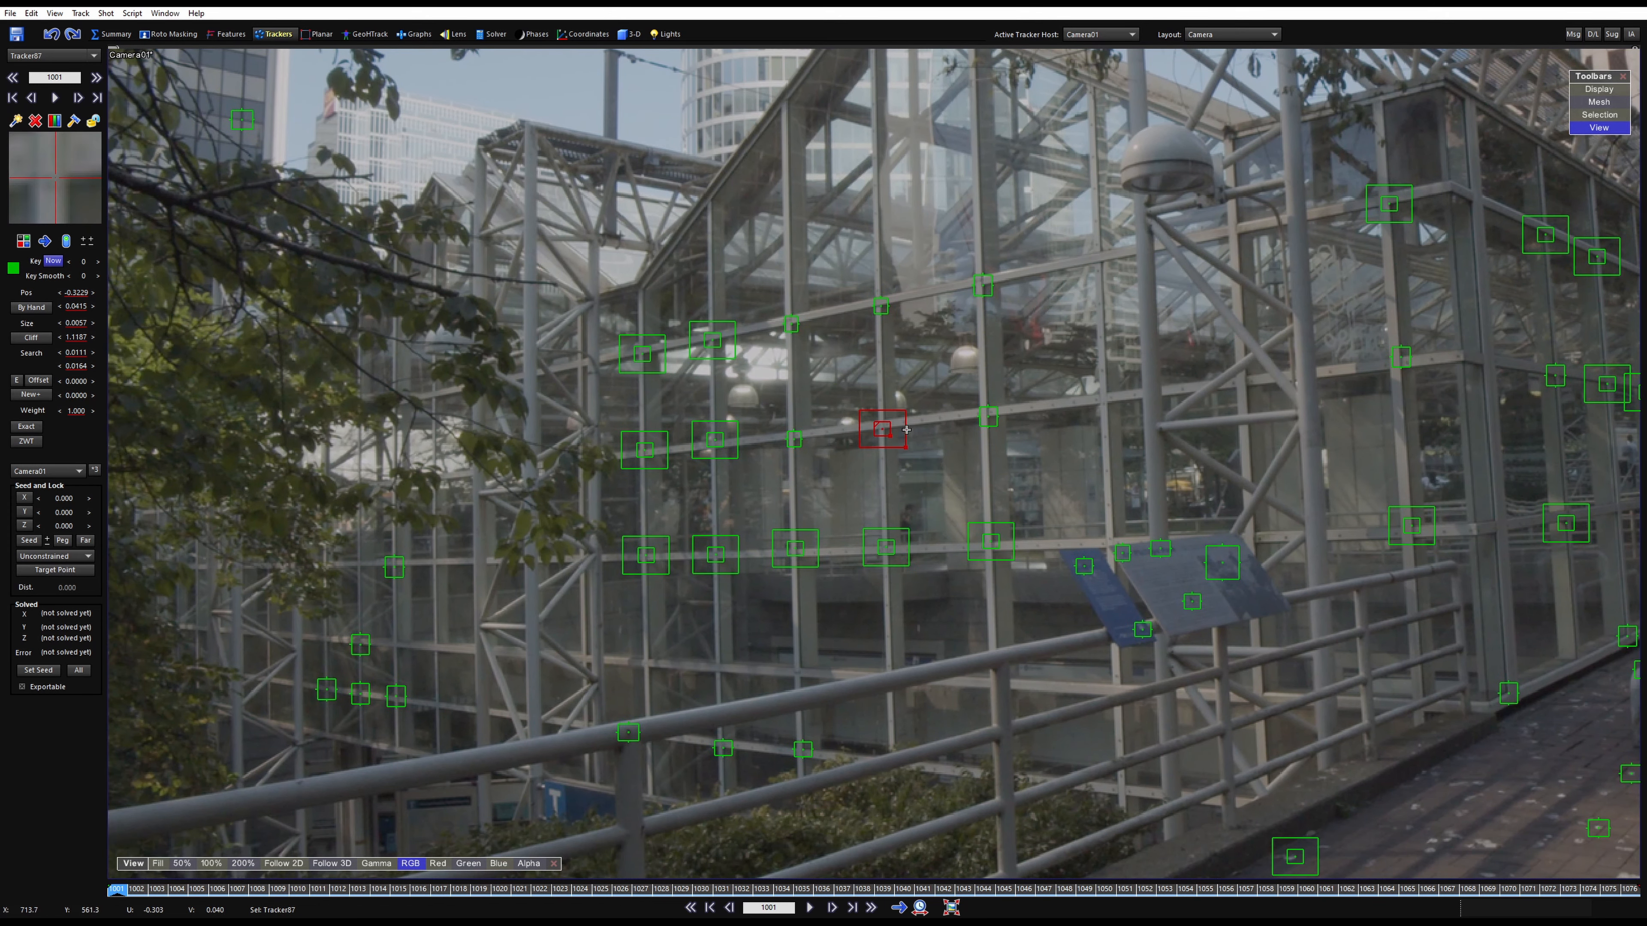
# Place two trackers on the frame joints of the distant lower facade behind the truss tower and the tree
pyautogui.moveTo(907, 429); pyautogui.dragTo(997, 280, button='middle')
pyautogui.scroll(3, 567, 443)
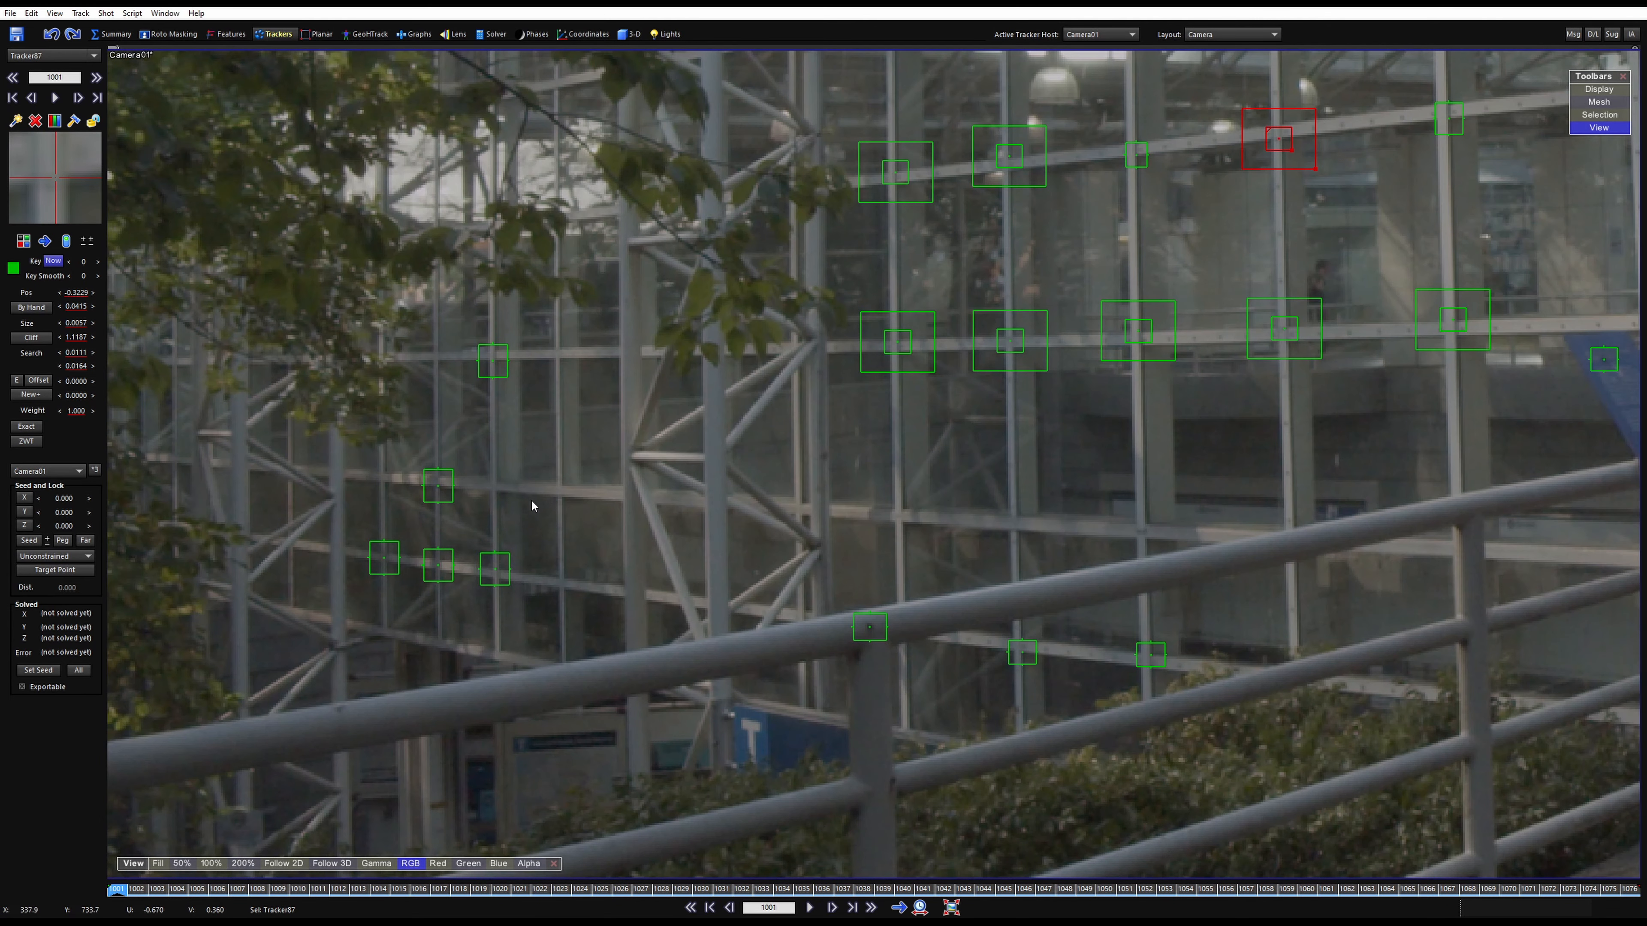
pyautogui.click(563, 497)
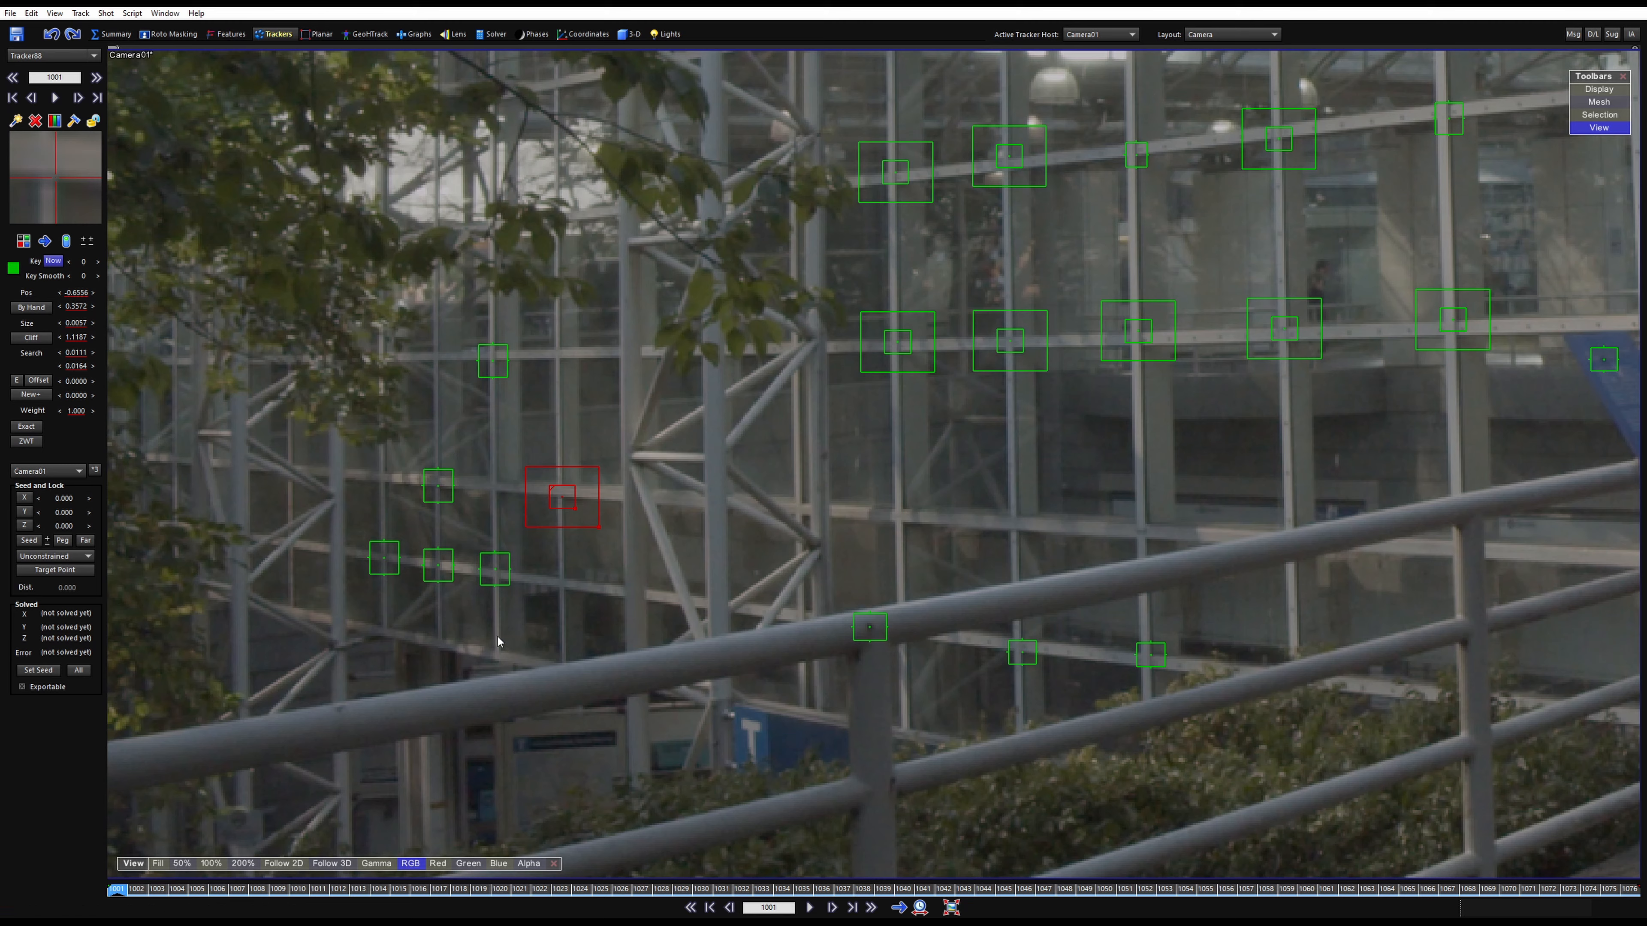
pyautogui.click(493, 491)
# Place a tracker on the tip of the rooftop mast and three down the edge of the round tower behind it
pyautogui.scroll(-1, 545, 505)
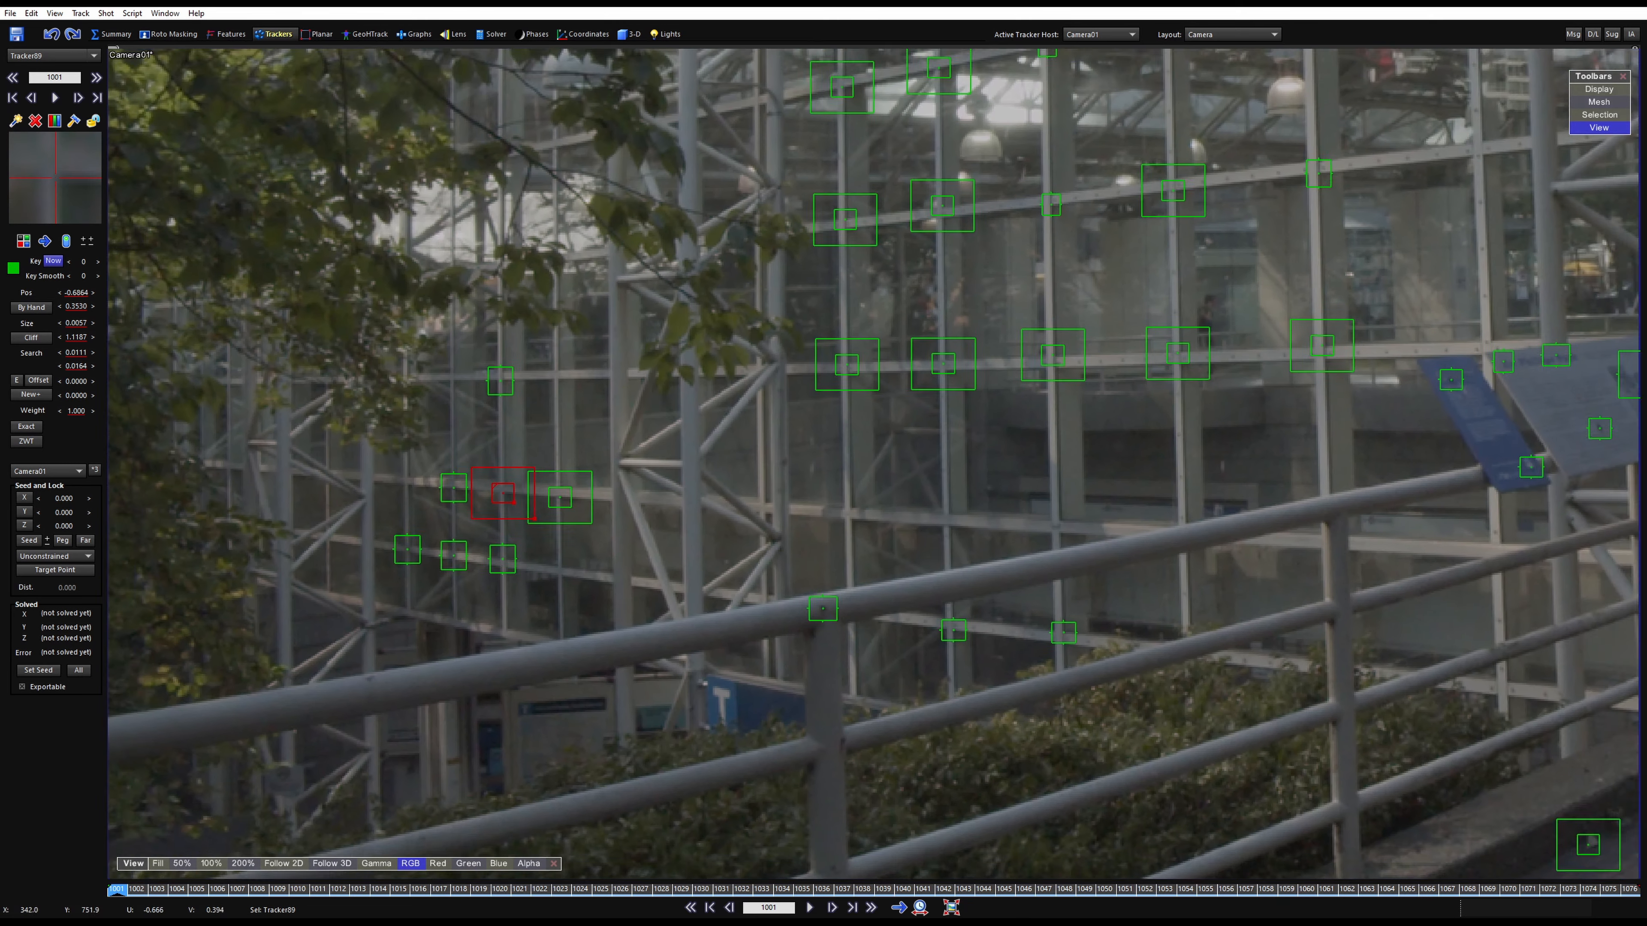
pyautogui.scroll(-1, 553, 493)
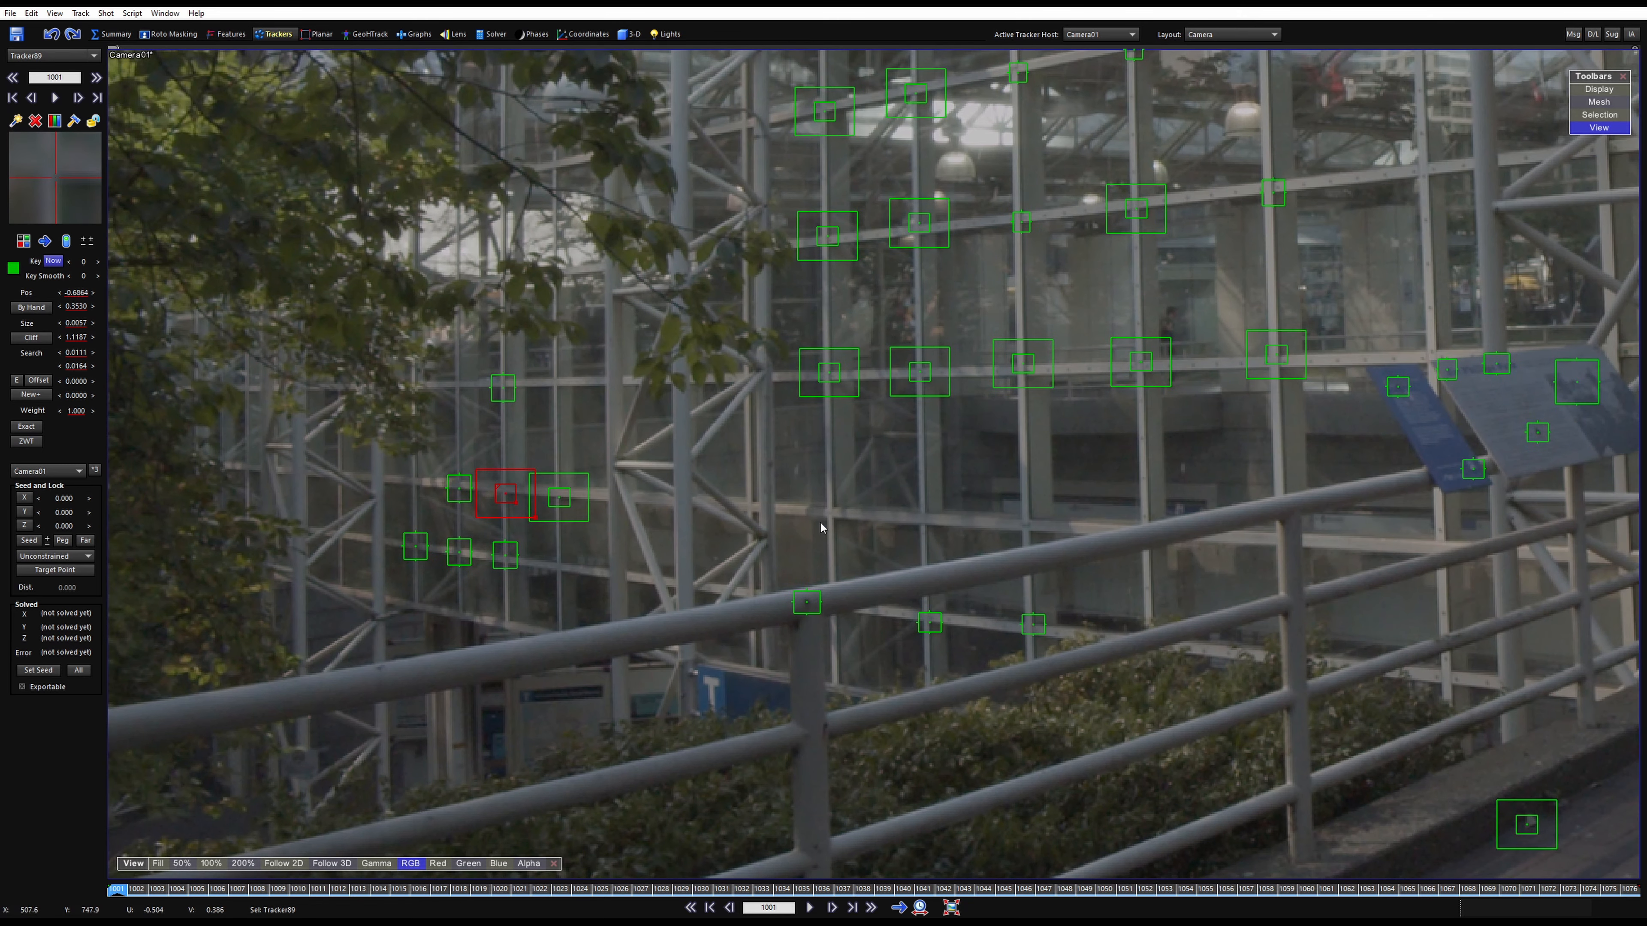
pyautogui.moveTo(708, 416); pyautogui.dragTo(687, 642, button='middle')
pyautogui.scroll(-2, 664, 489)
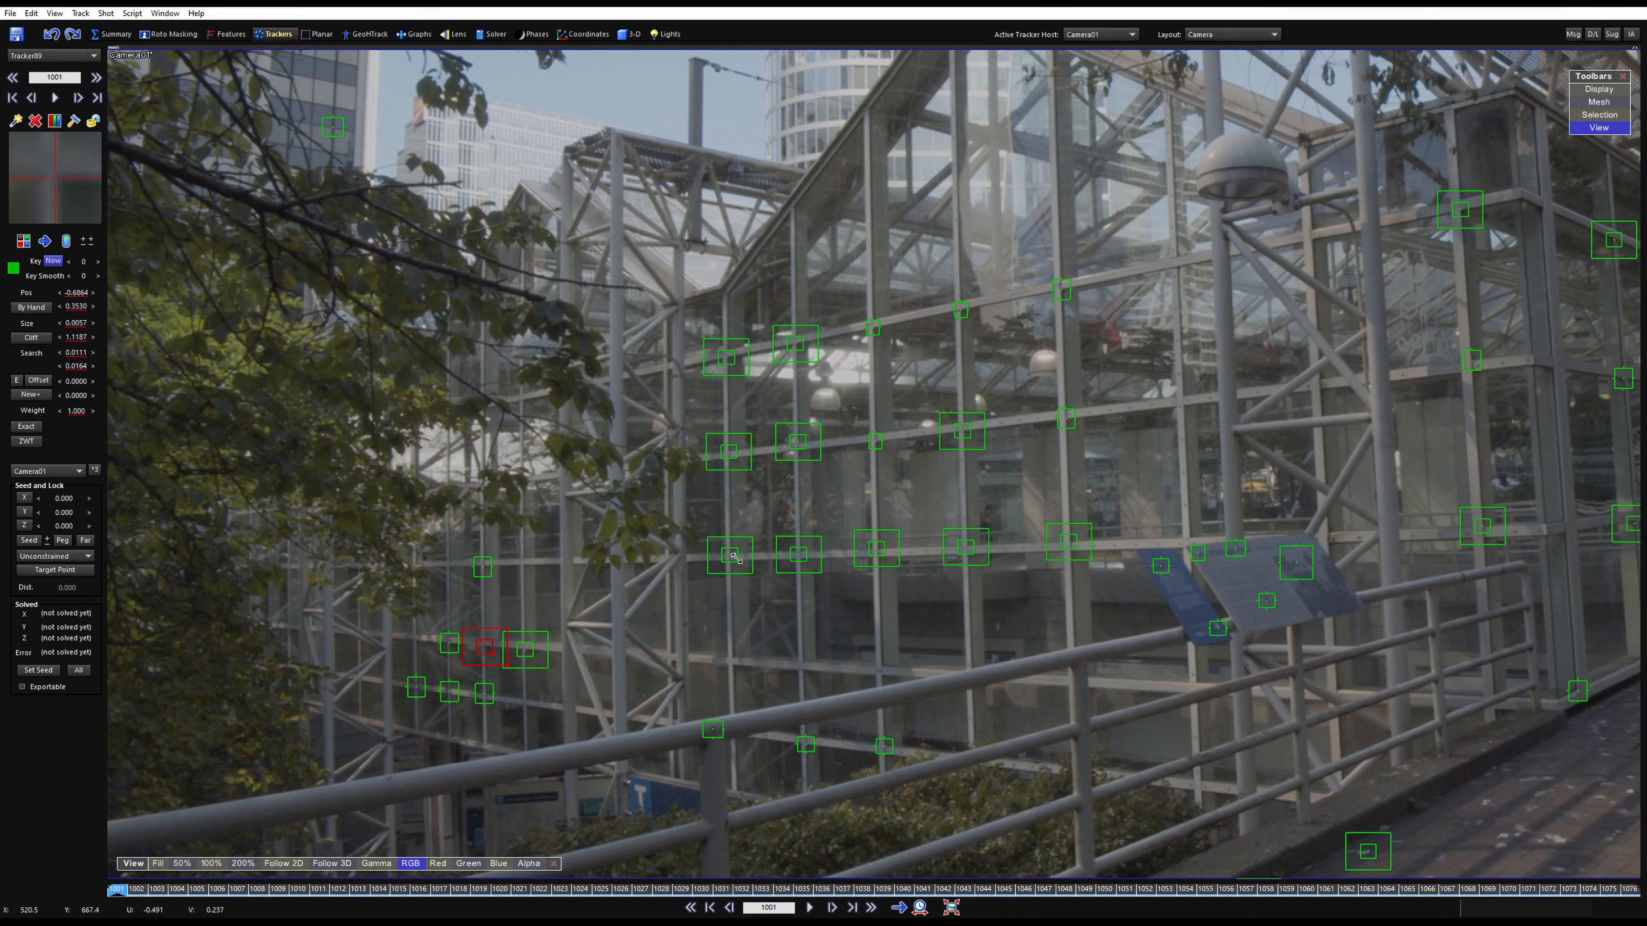
pyautogui.moveTo(665, 447); pyautogui.dragTo(673, 581, button='middle')
pyautogui.scroll(3, 619, 363)
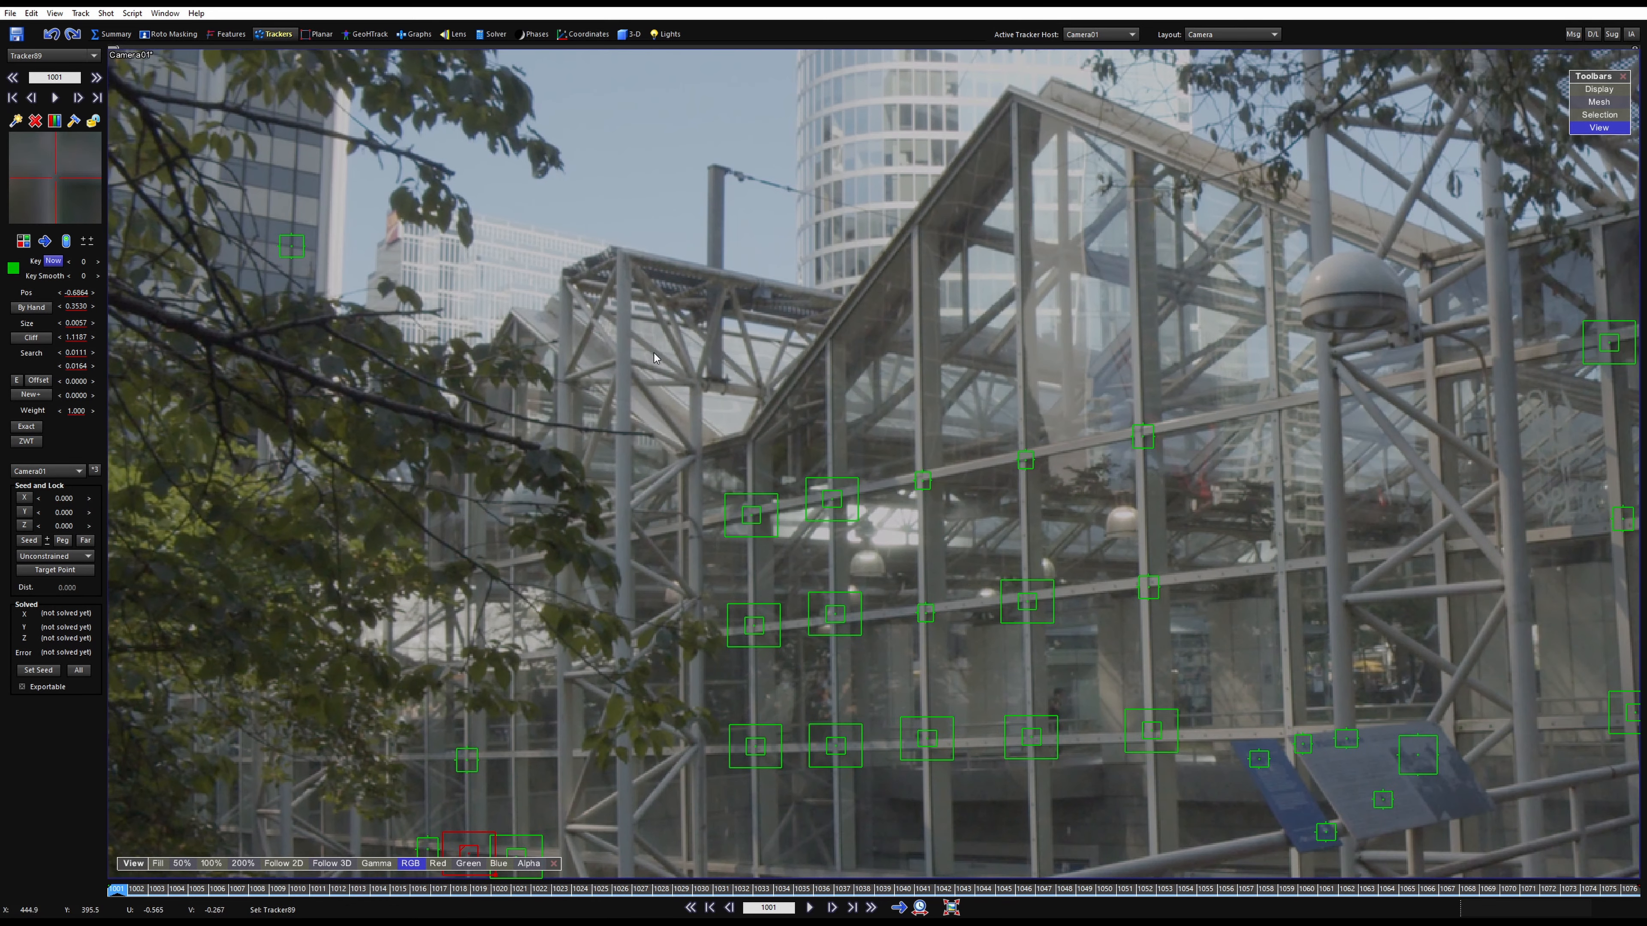
pyautogui.moveTo(654, 353); pyautogui.dragTo(526, 402, button='middle')
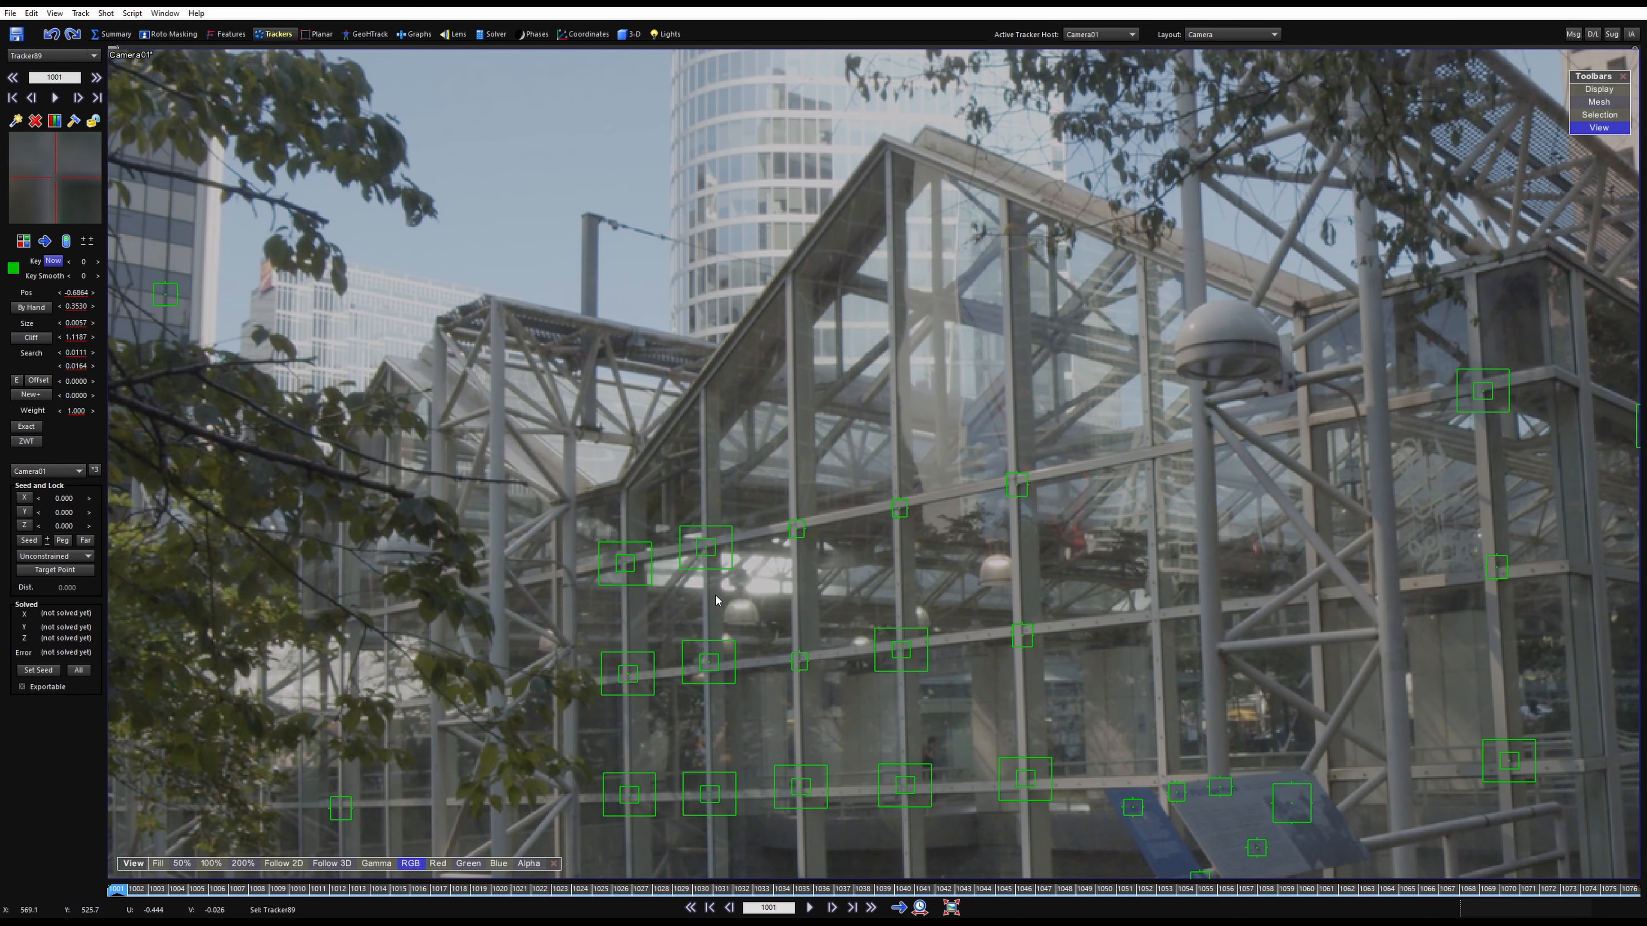
pyautogui.scroll(-5, 720, 584)
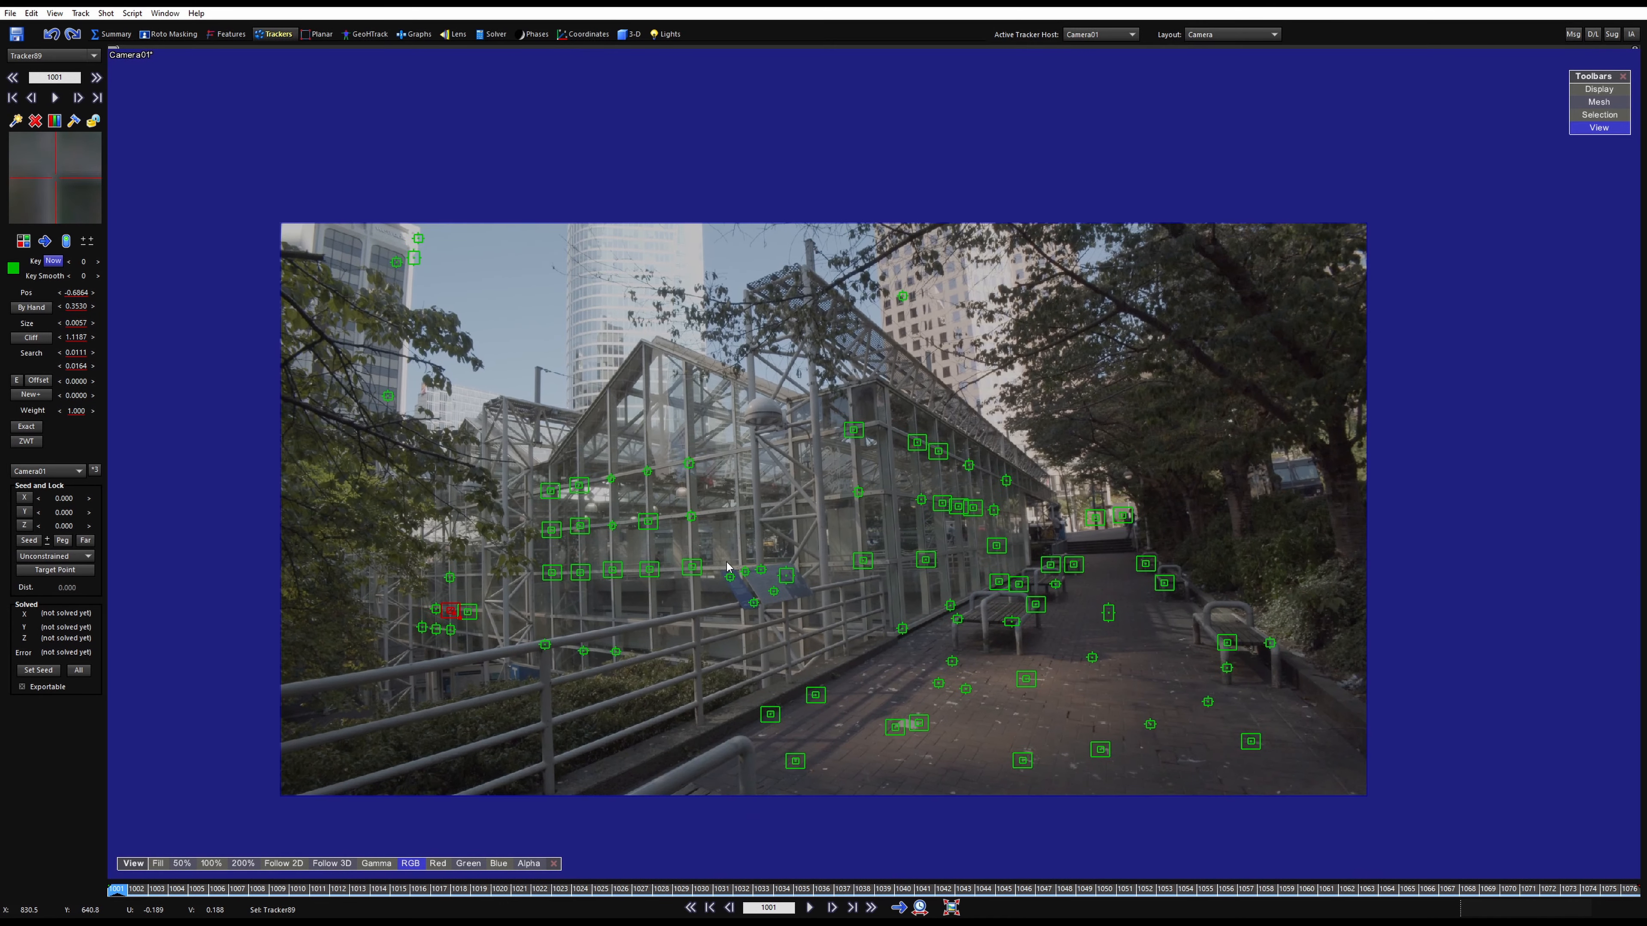
pyautogui.moveTo(727, 566); pyautogui.dragTo(777, 546, button='middle')
pyautogui.scroll(2, 803, 519)
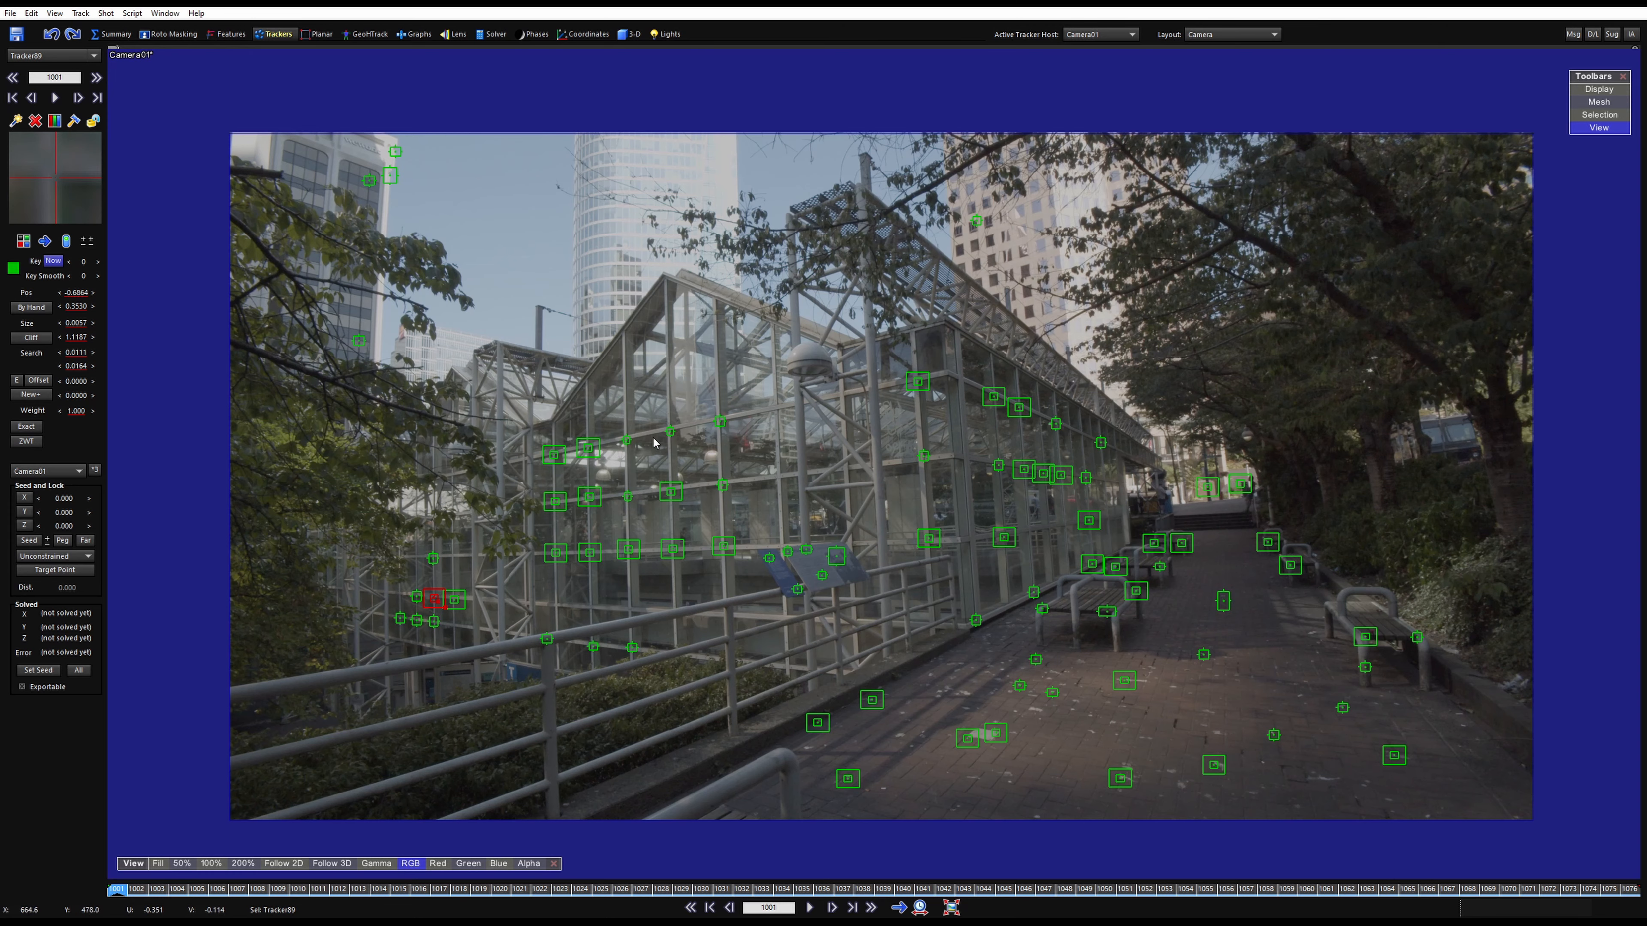
pyautogui.scroll(2, 572, 403)
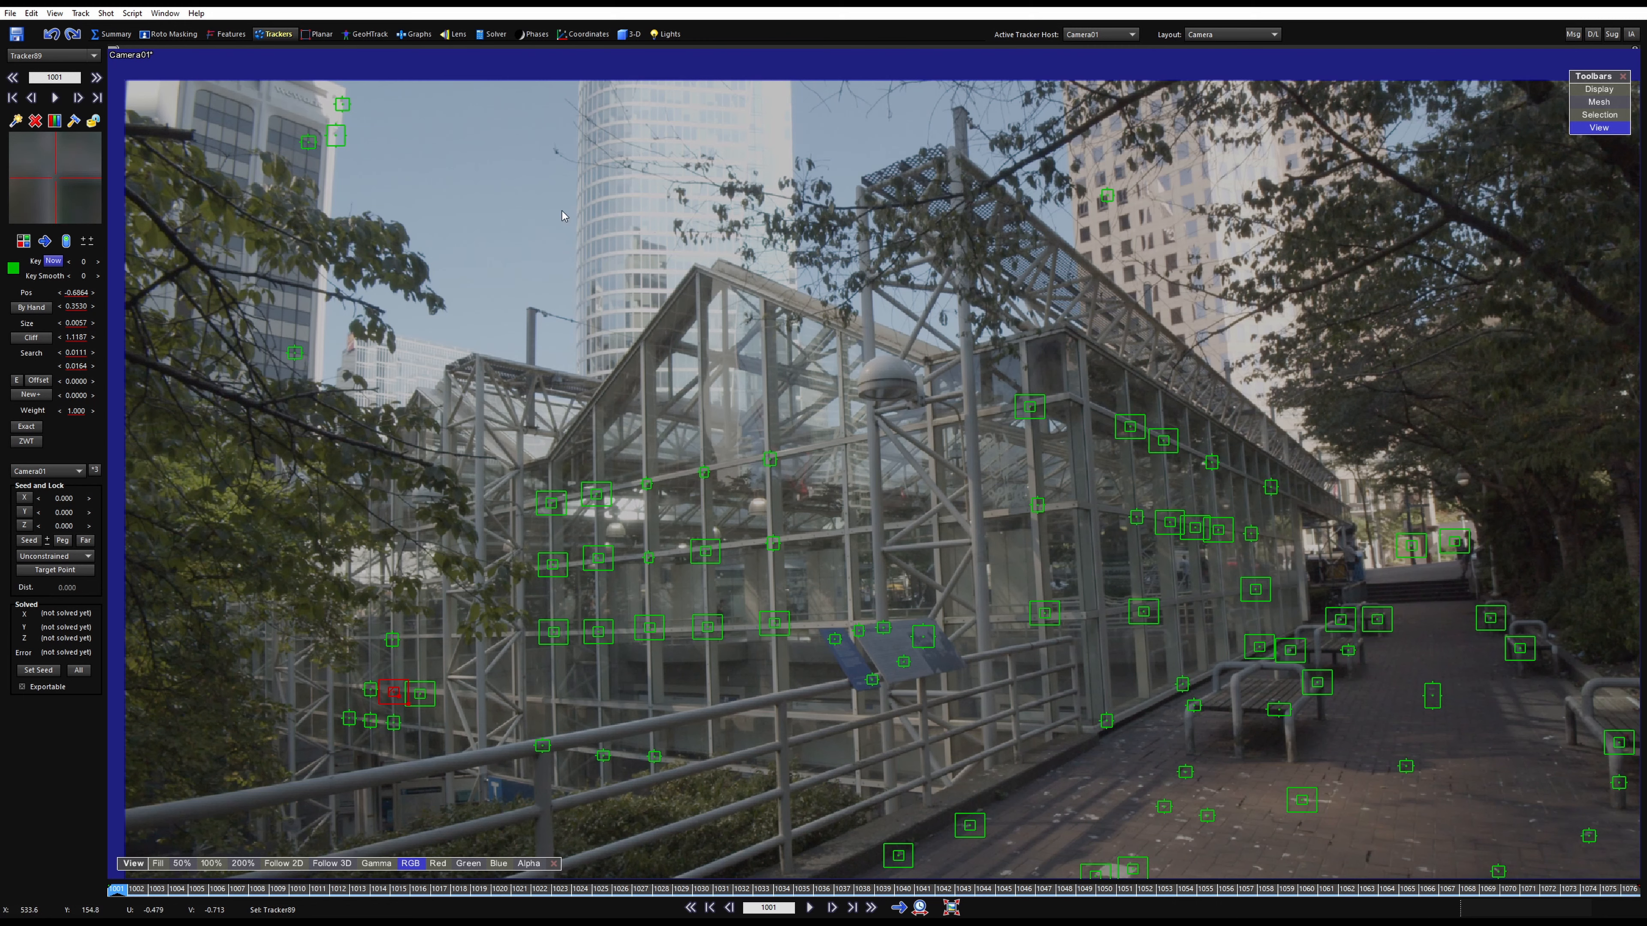
pyautogui.click(527, 307)
pyautogui.click(623, 218)
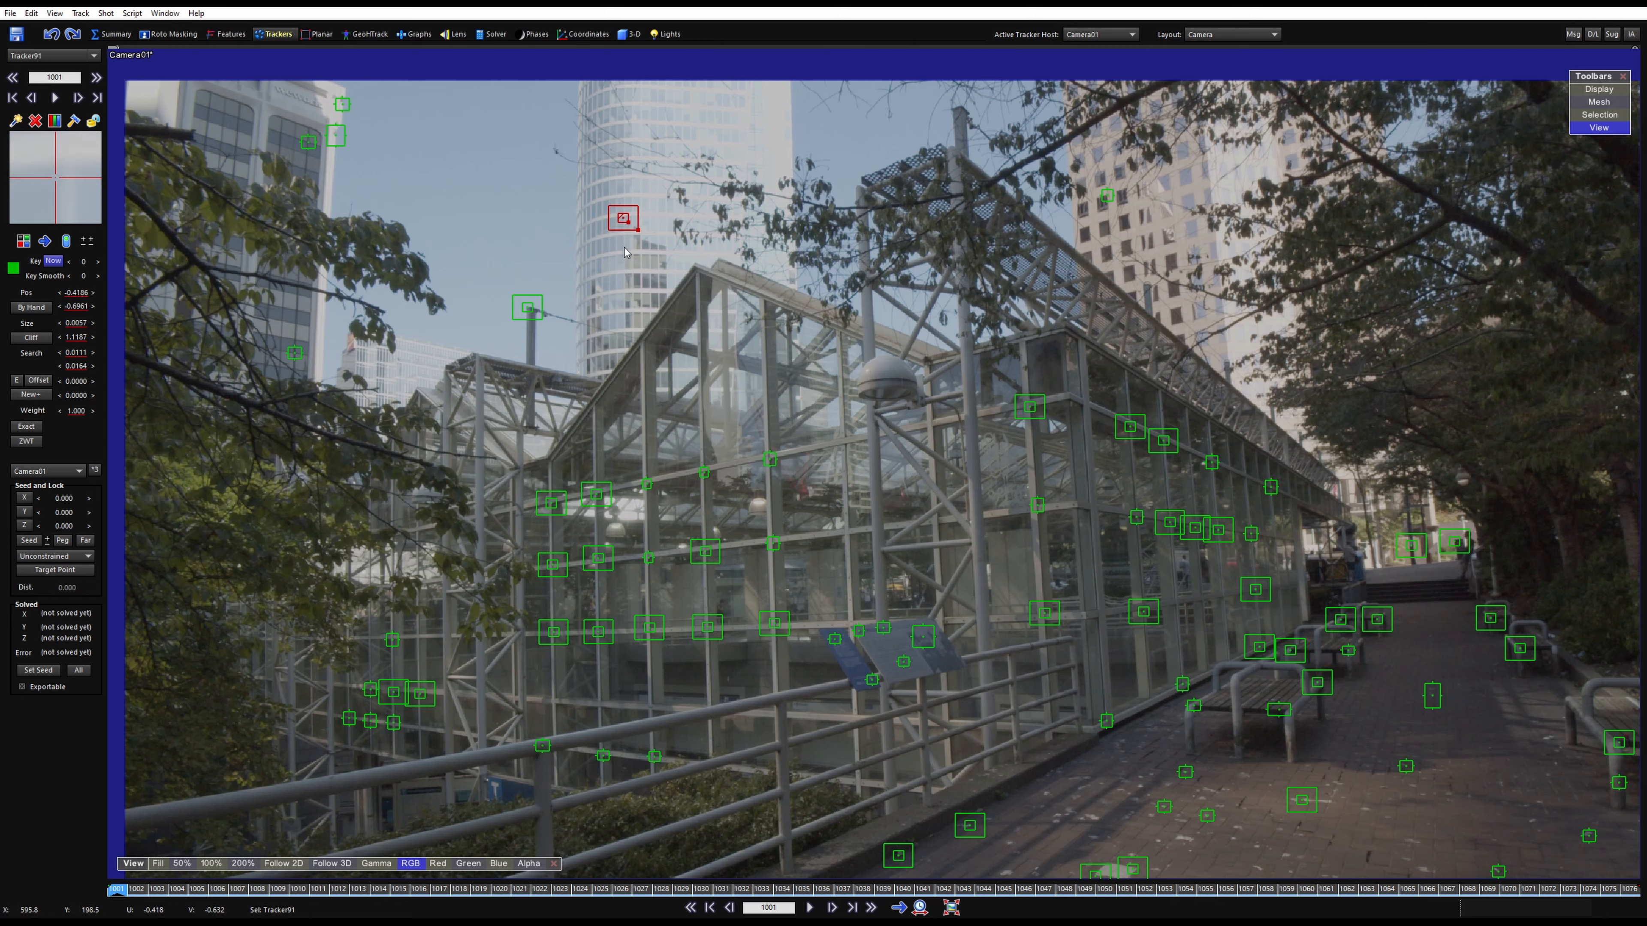
pyautogui.click(624, 252)
pyautogui.click(624, 291)
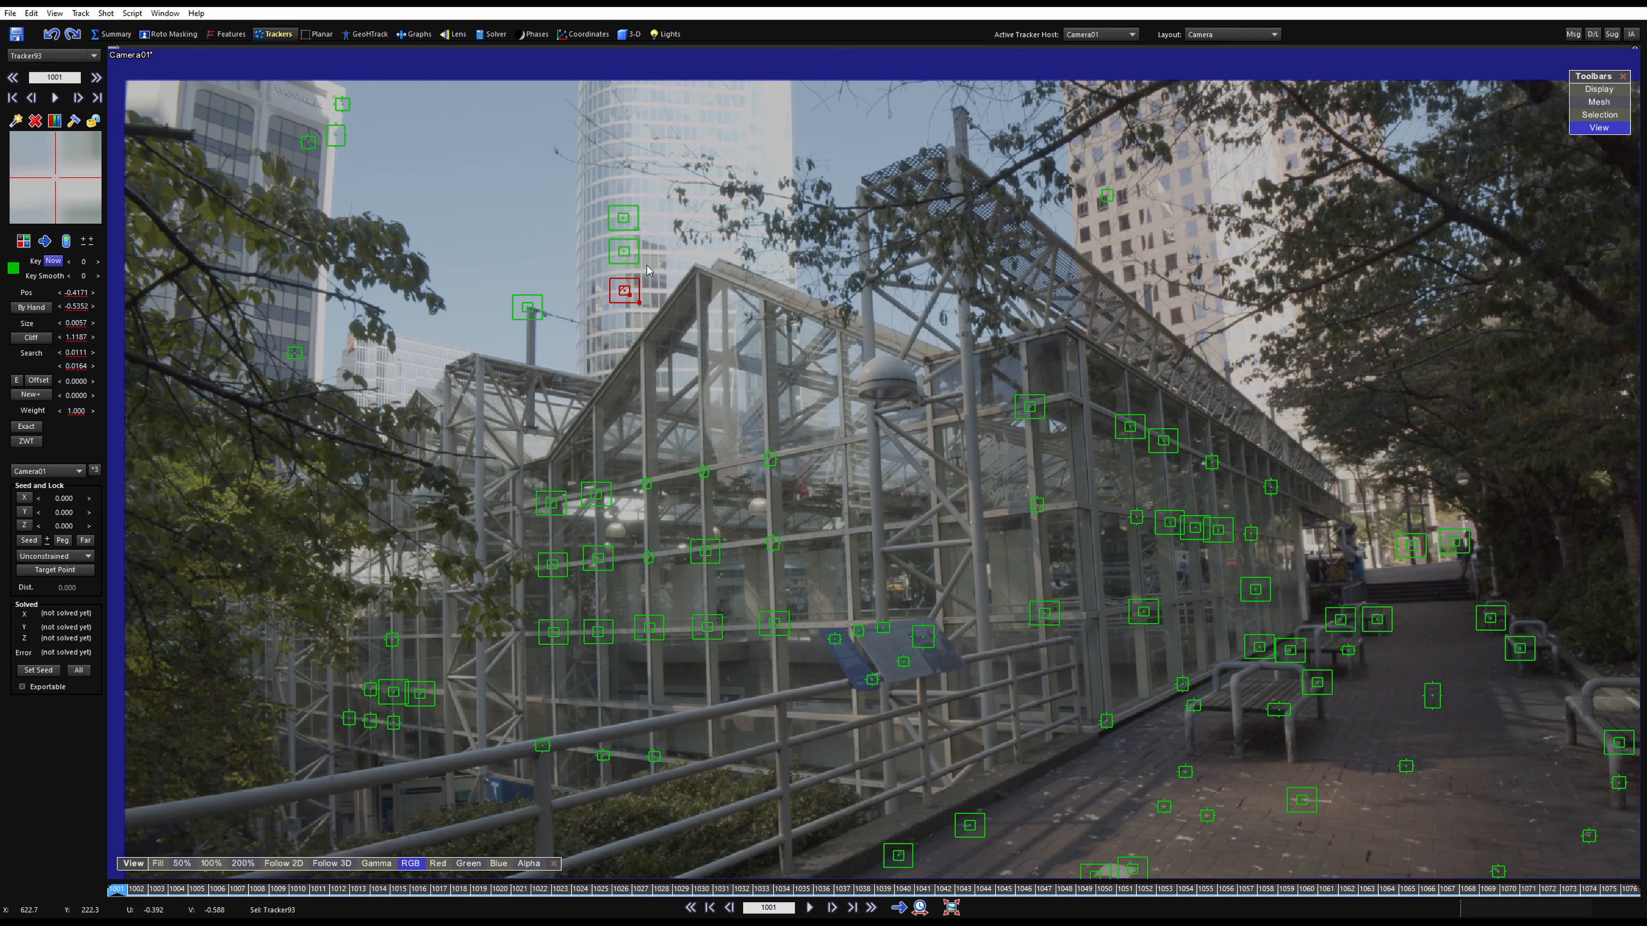
# Place one tracker on the foreground handrail and two on the joints where the lower rails meet its post
pyautogui.scroll(-3, 631, 323)
pyautogui.moveTo(632, 323); pyautogui.dragTo(576, 269, button='middle')
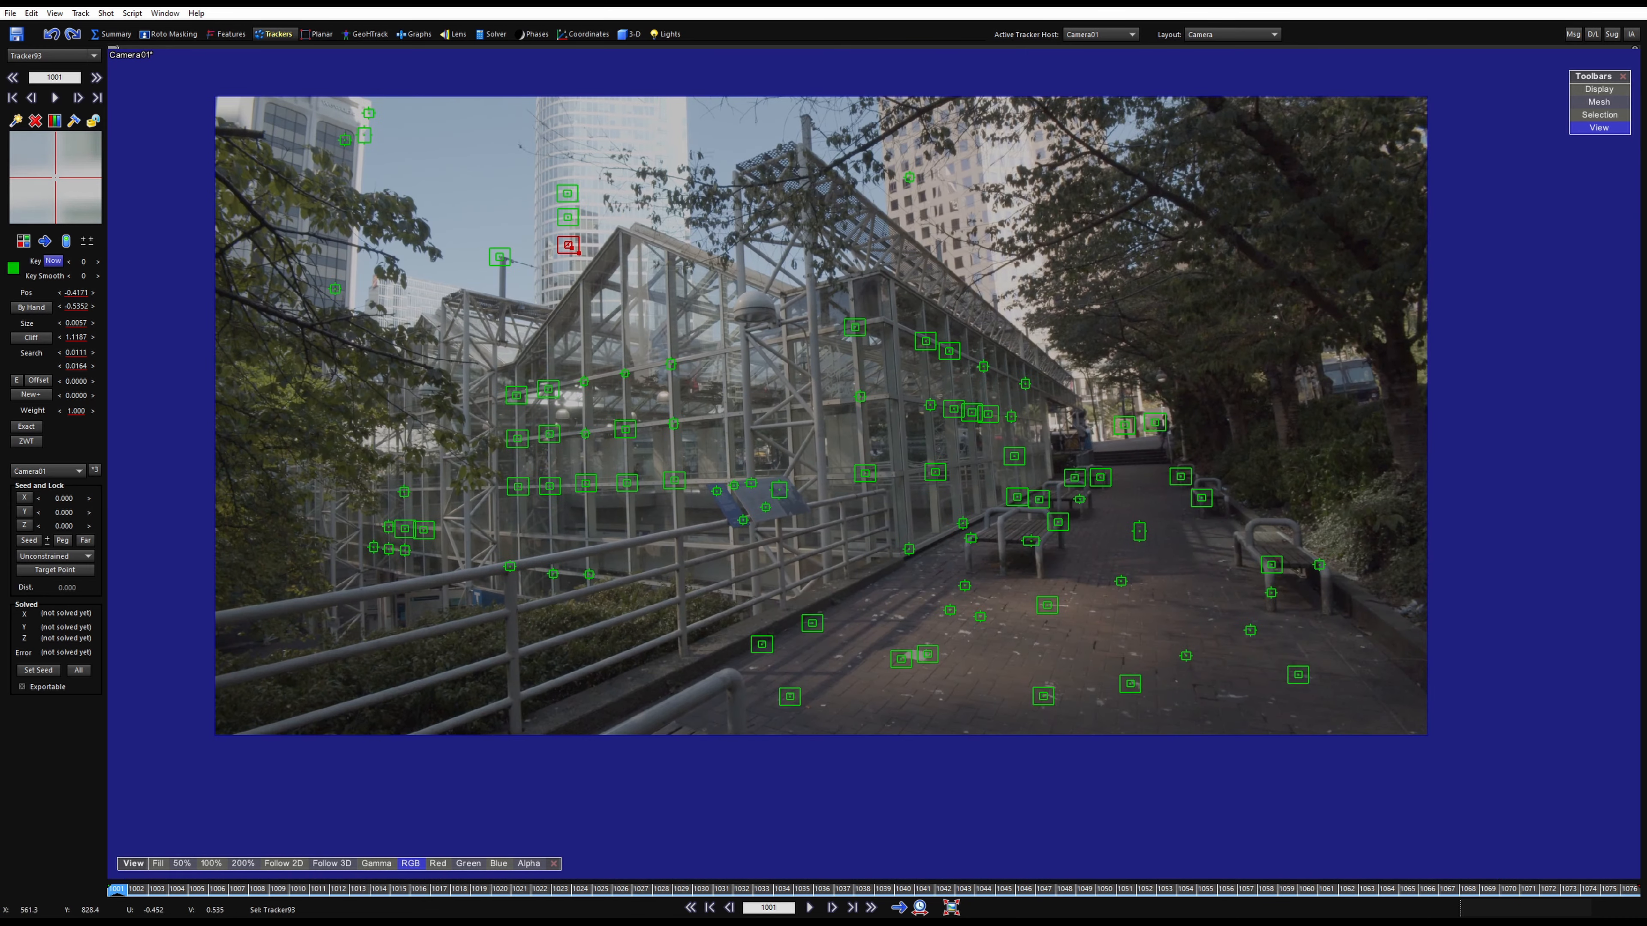
pyautogui.scroll(4, 521, 532)
pyautogui.moveTo(522, 532); pyautogui.dragTo(705, 429, button='middle')
pyautogui.scroll(2, 562, 499)
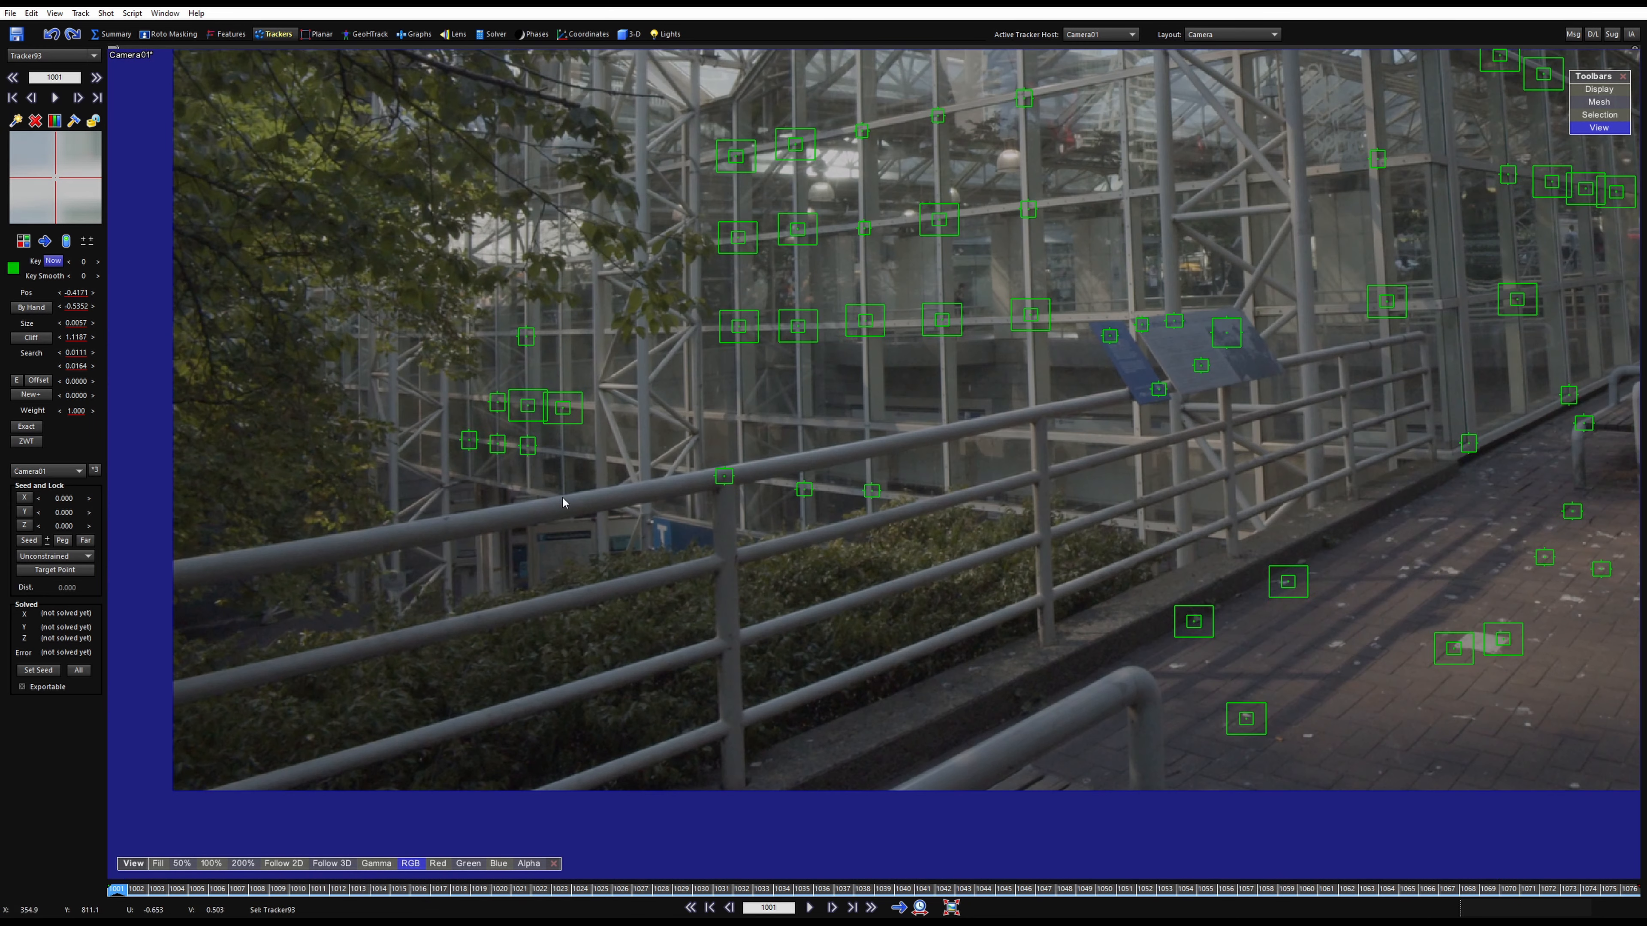
pyautogui.scroll(2, 563, 499)
pyautogui.click(457, 499)
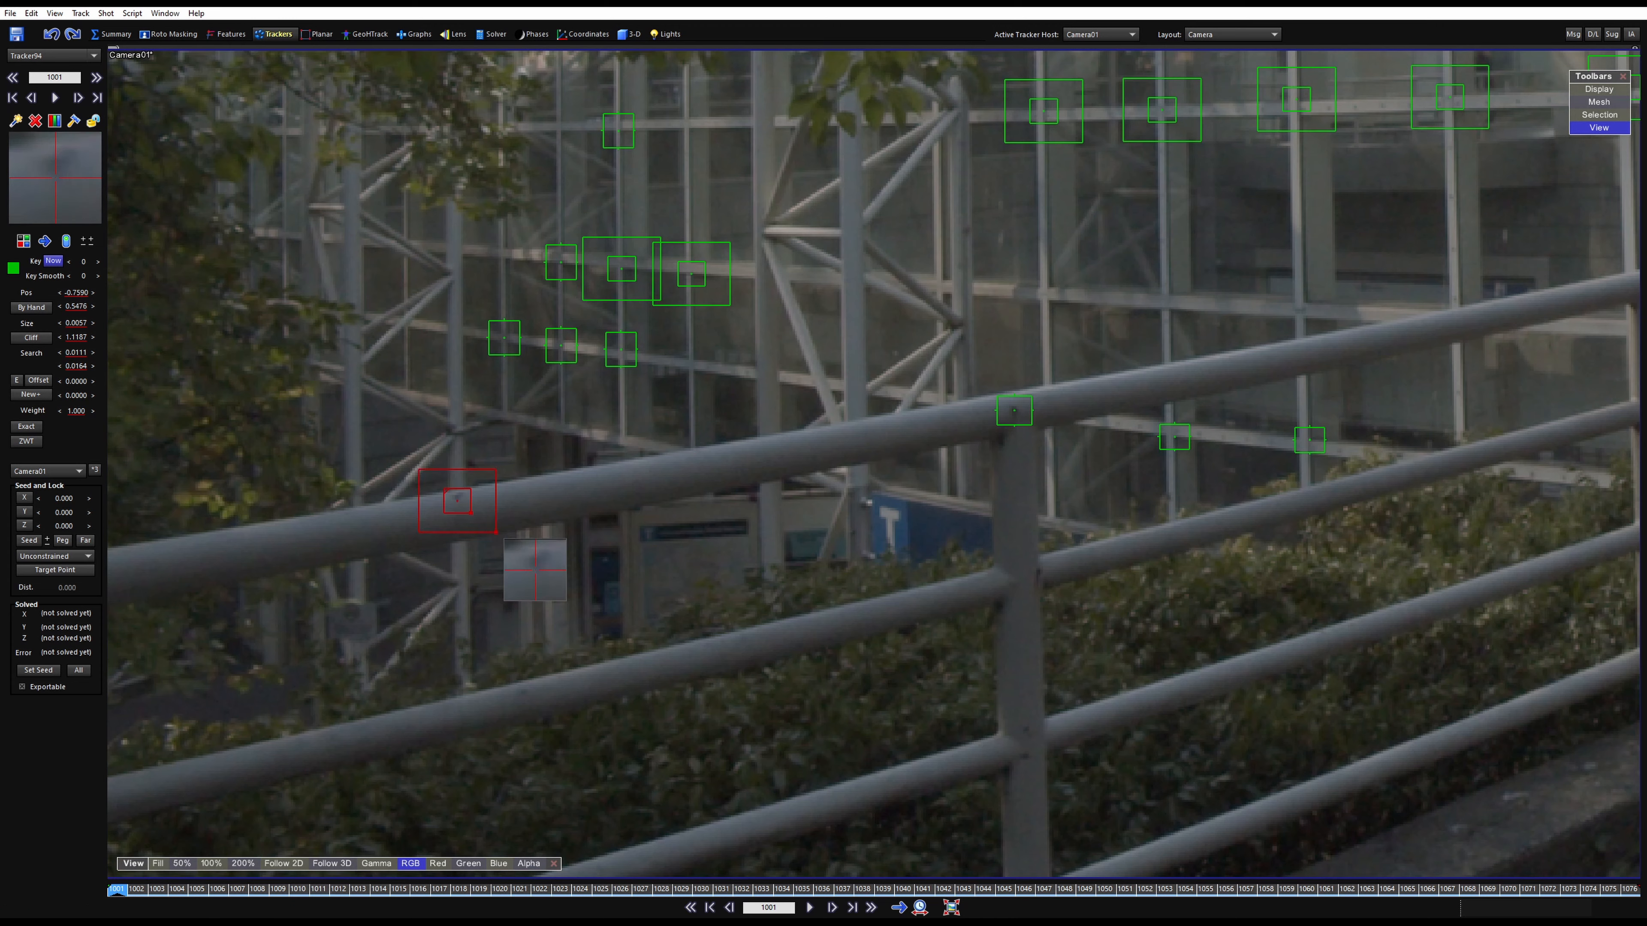
pyautogui.click(1033, 574)
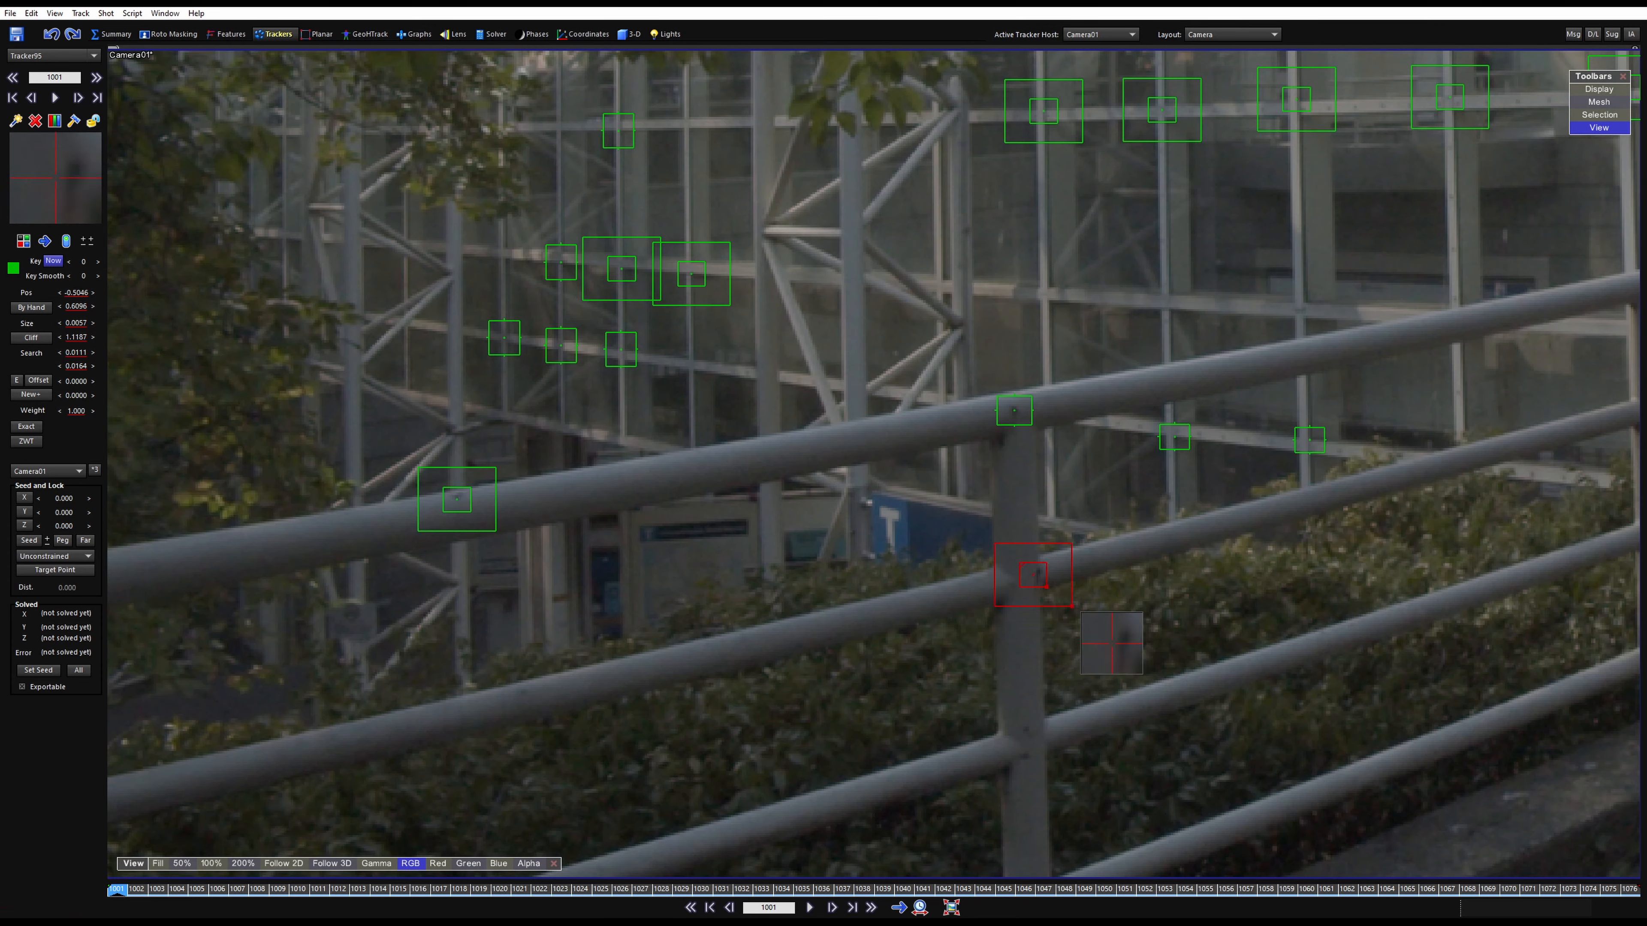
pyautogui.moveTo(1033, 575); pyautogui.dragTo(1035, 573)
pyautogui.moveTo(1026, 727); pyautogui.dragTo(1025, 757)
# Place seven trackers along the concrete curb beneath the foreground railing, from the bush side towards the building corner
pyautogui.moveTo(1191, 682); pyautogui.dragTo(488, 706, button='middle')
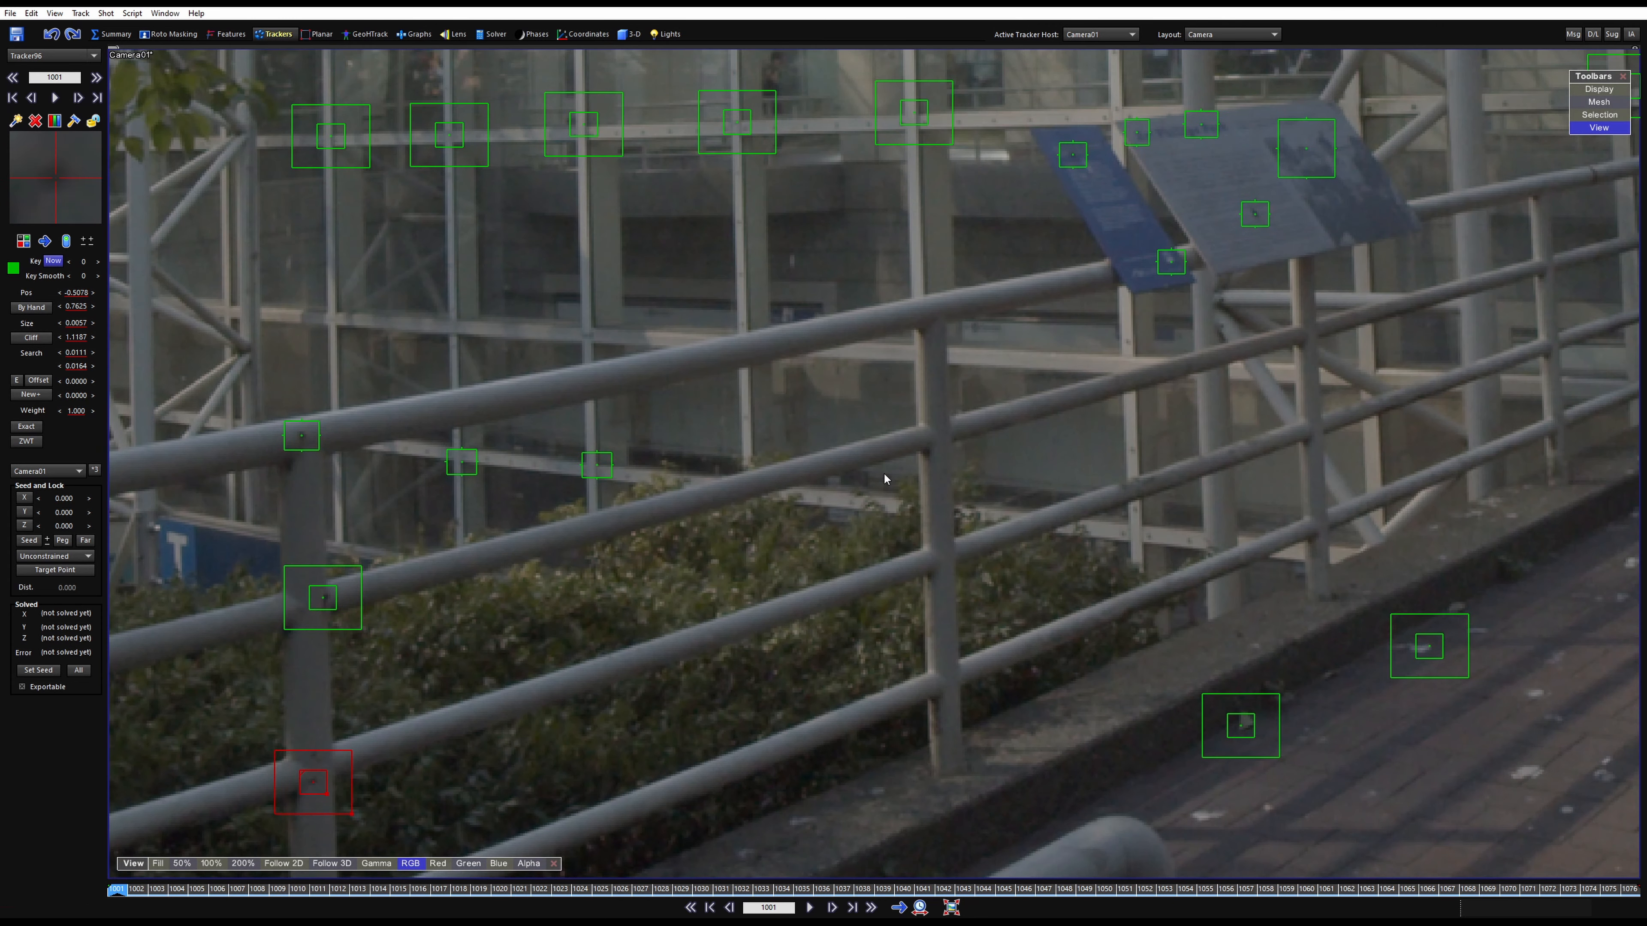
pyautogui.moveTo(930, 454); pyautogui.dragTo(966, 771)
pyautogui.moveTo(1194, 679); pyautogui.dragTo(1148, 420, button='middle')
pyautogui.moveTo(694, 591); pyautogui.dragTo(746, 566)
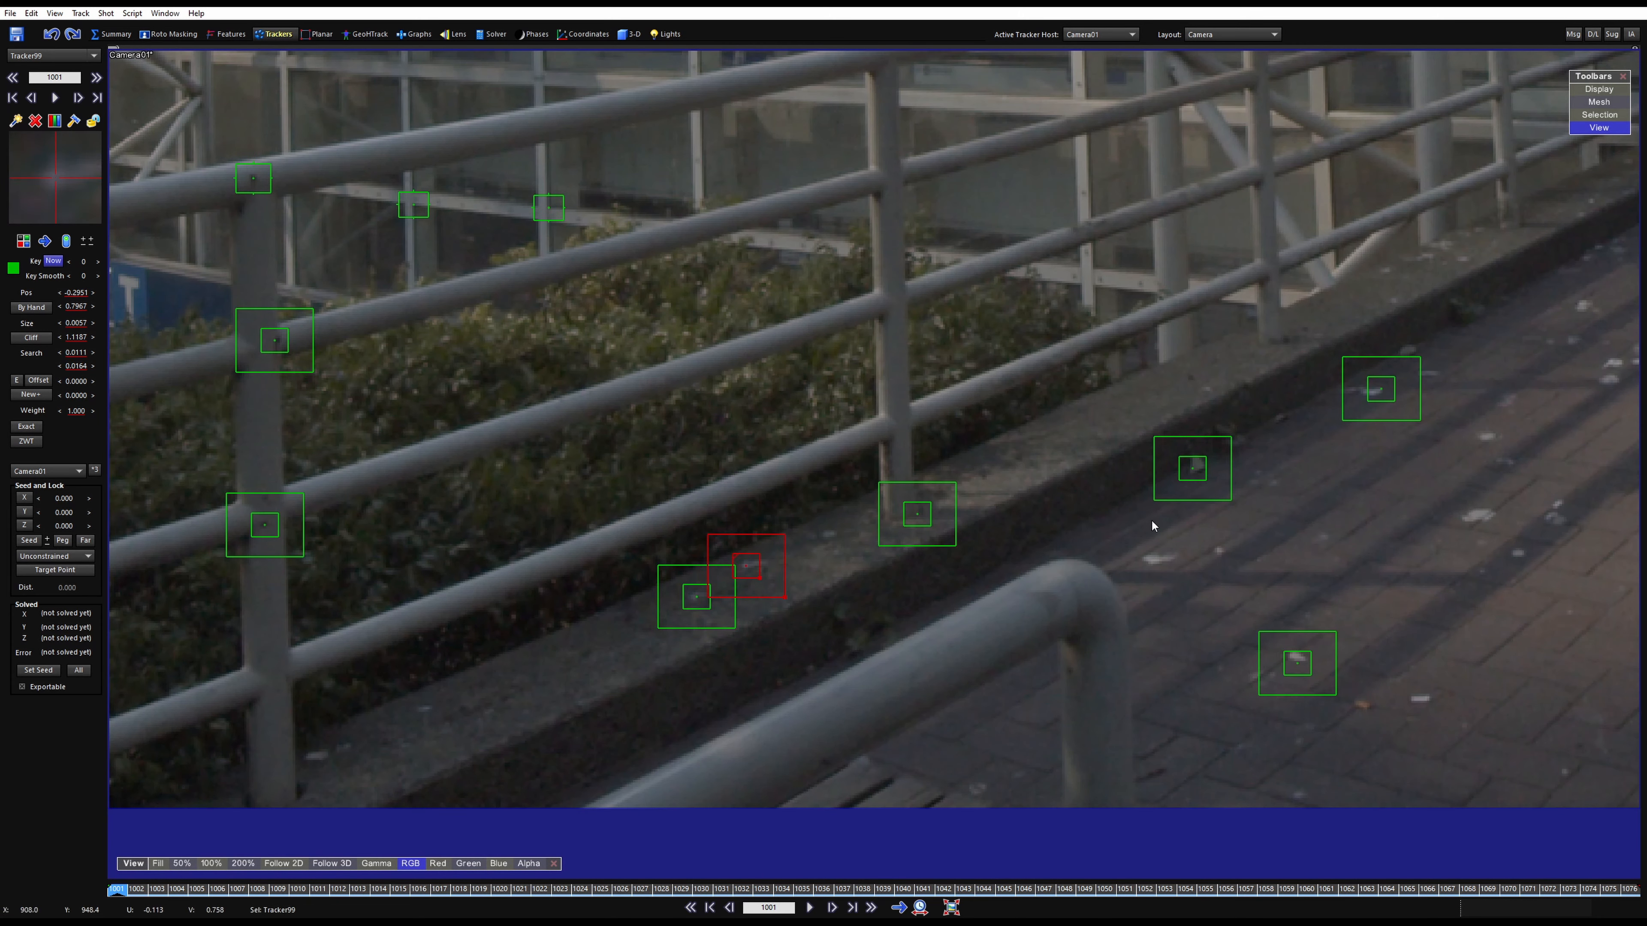
pyautogui.scroll(-3, 1152, 520)
pyautogui.moveTo(1152, 520); pyautogui.dragTo(750, 624, button='middle')
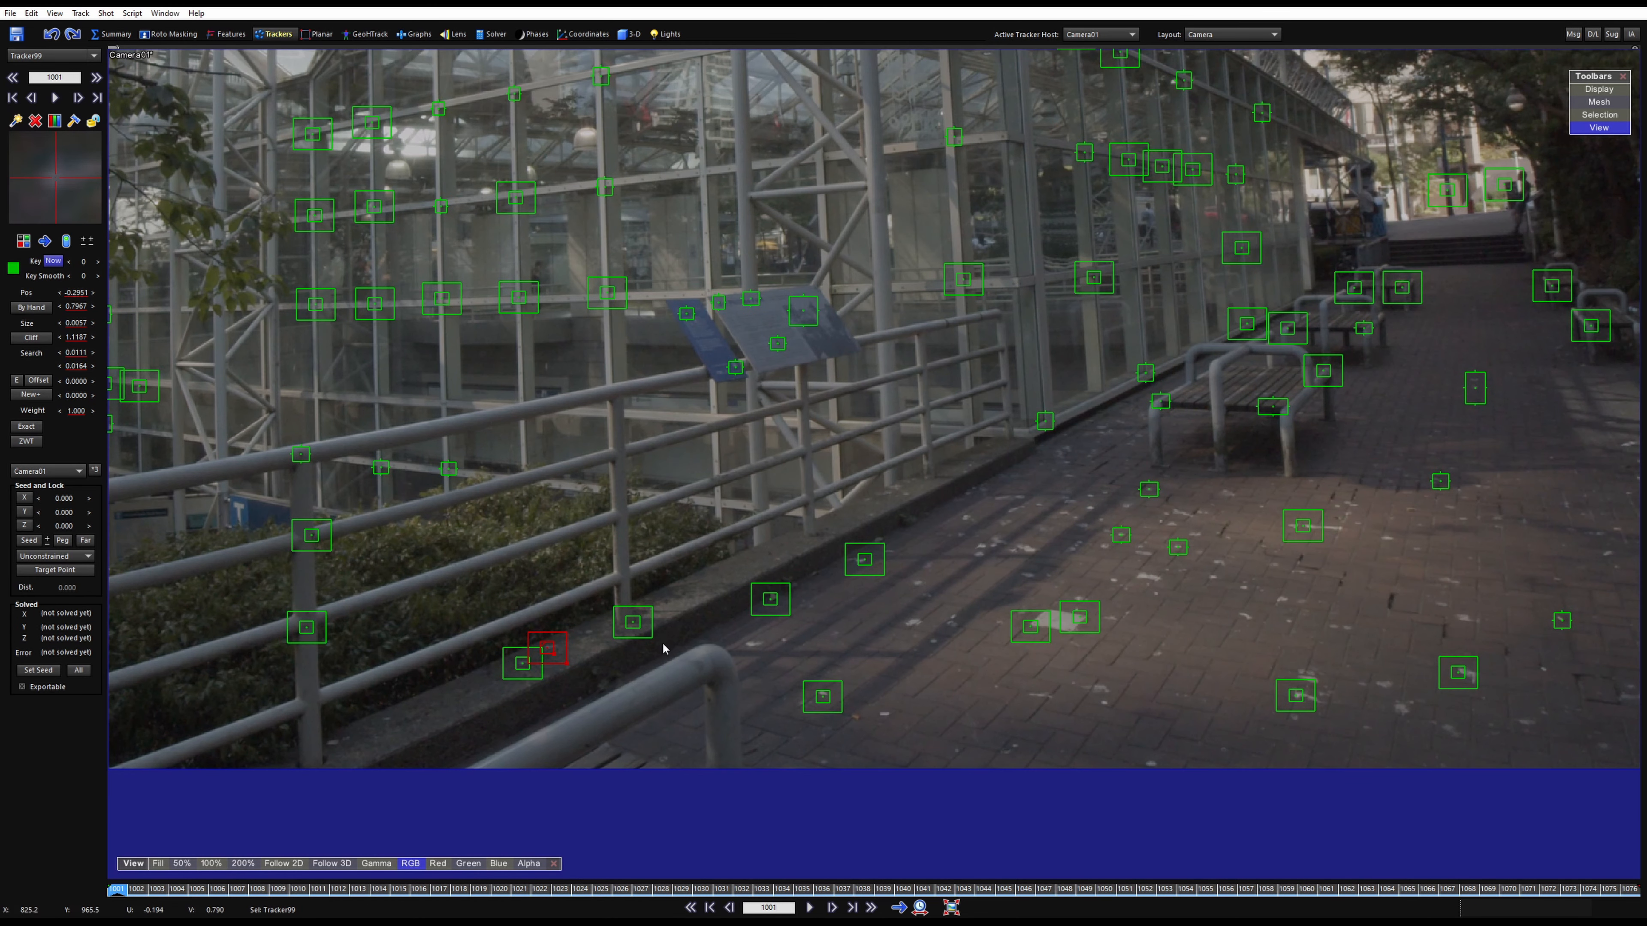
pyautogui.scroll(3, 667, 640)
pyautogui.moveTo(662, 535); pyautogui.dragTo(665, 540)
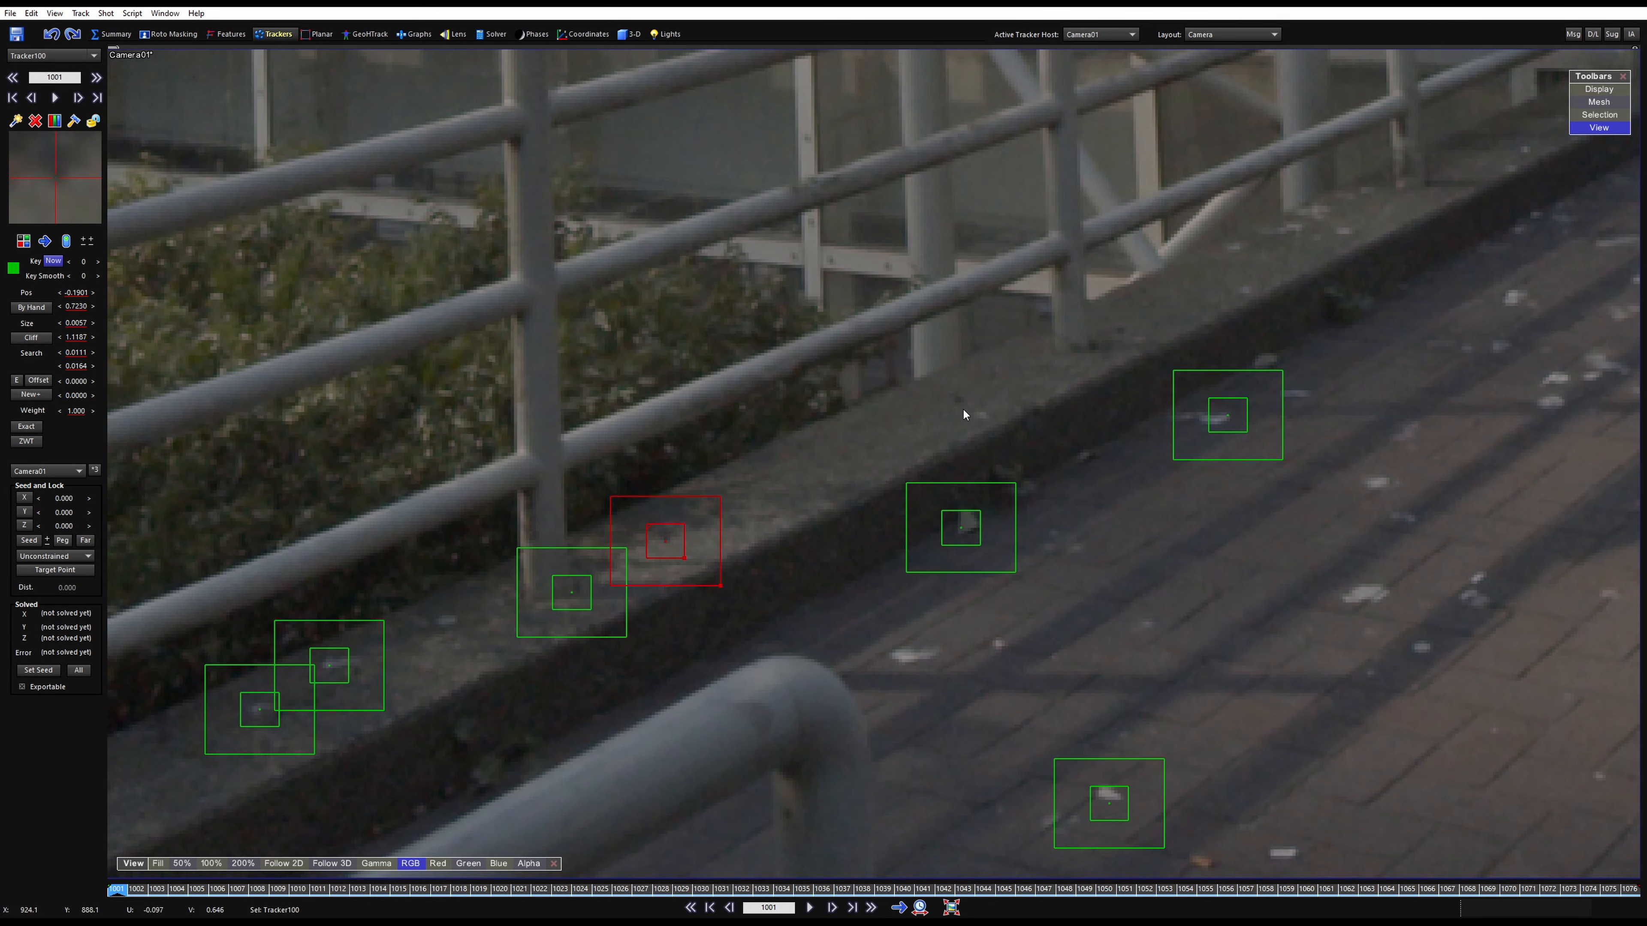
pyautogui.click(958, 400)
pyautogui.click(1295, 227)
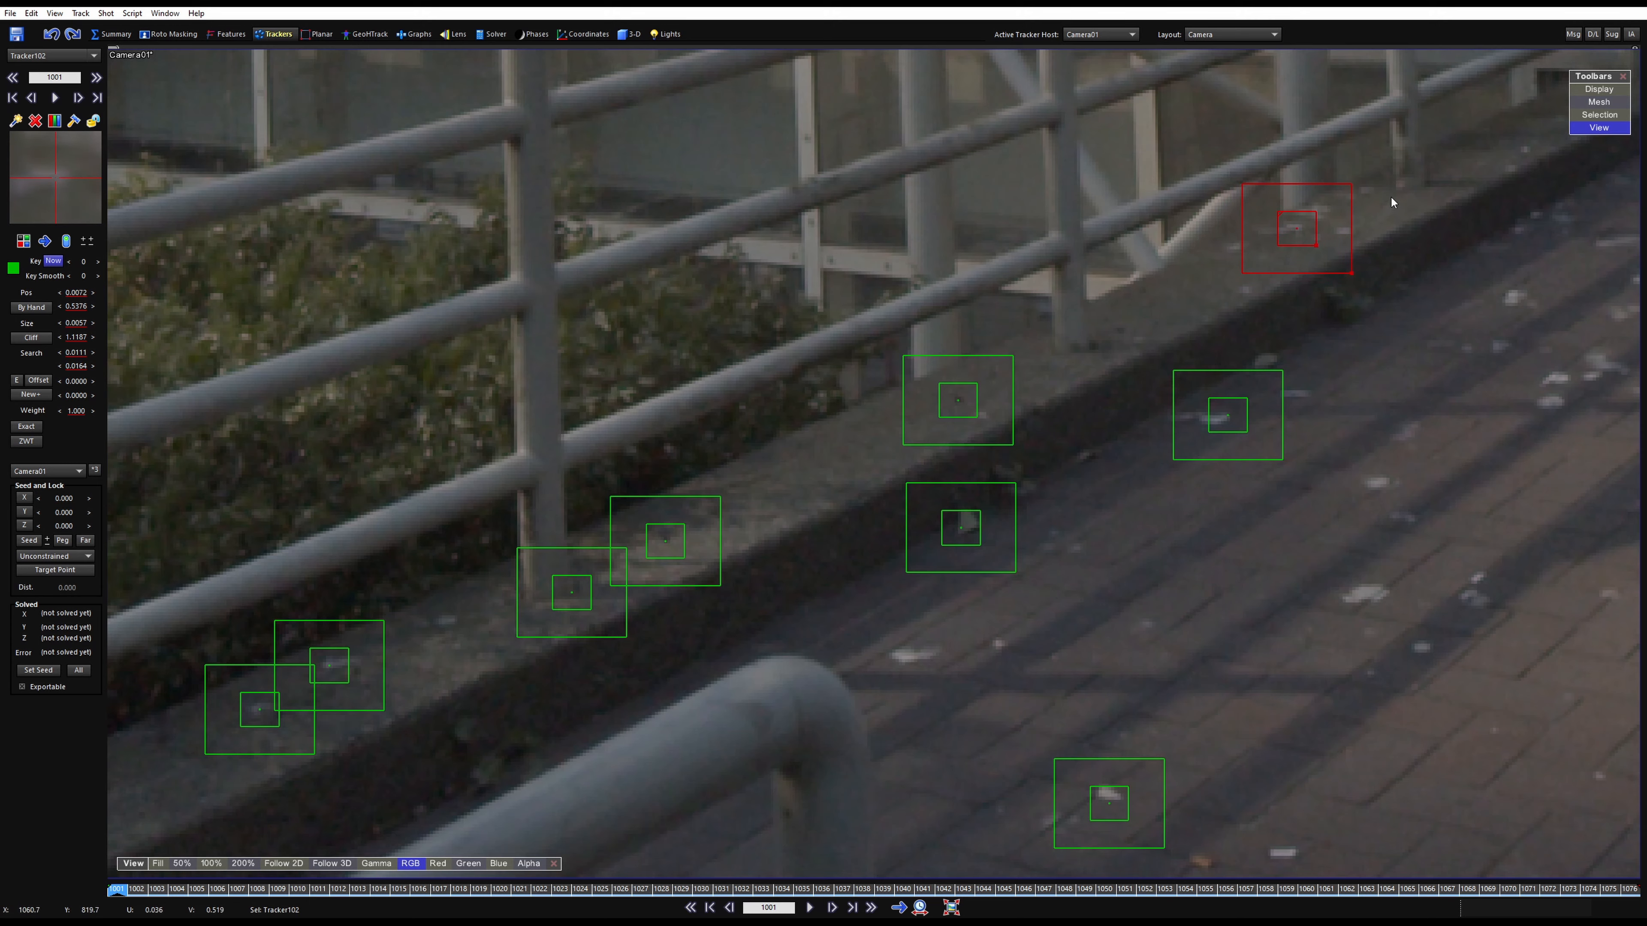
pyautogui.click(1328, 219)
# Place a tracker at the base of the building's near corner and two on post joints at the far end of the railing
pyautogui.scroll(-4, 1008, 353)
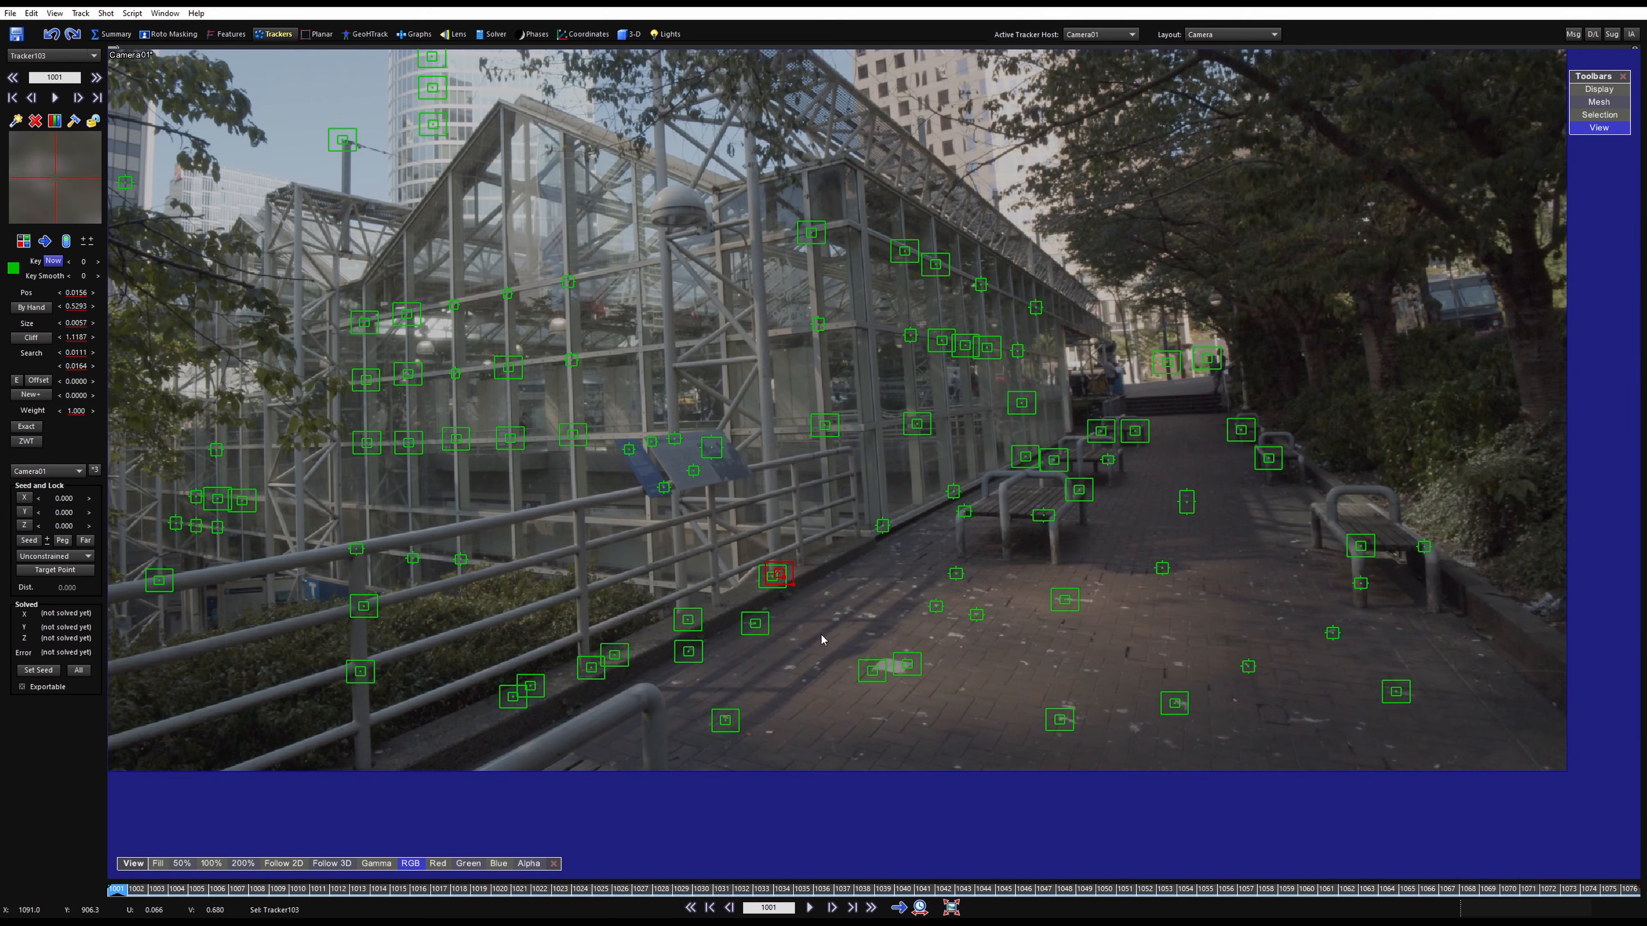
pyautogui.scroll(5, 856, 546)
pyautogui.click(923, 535)
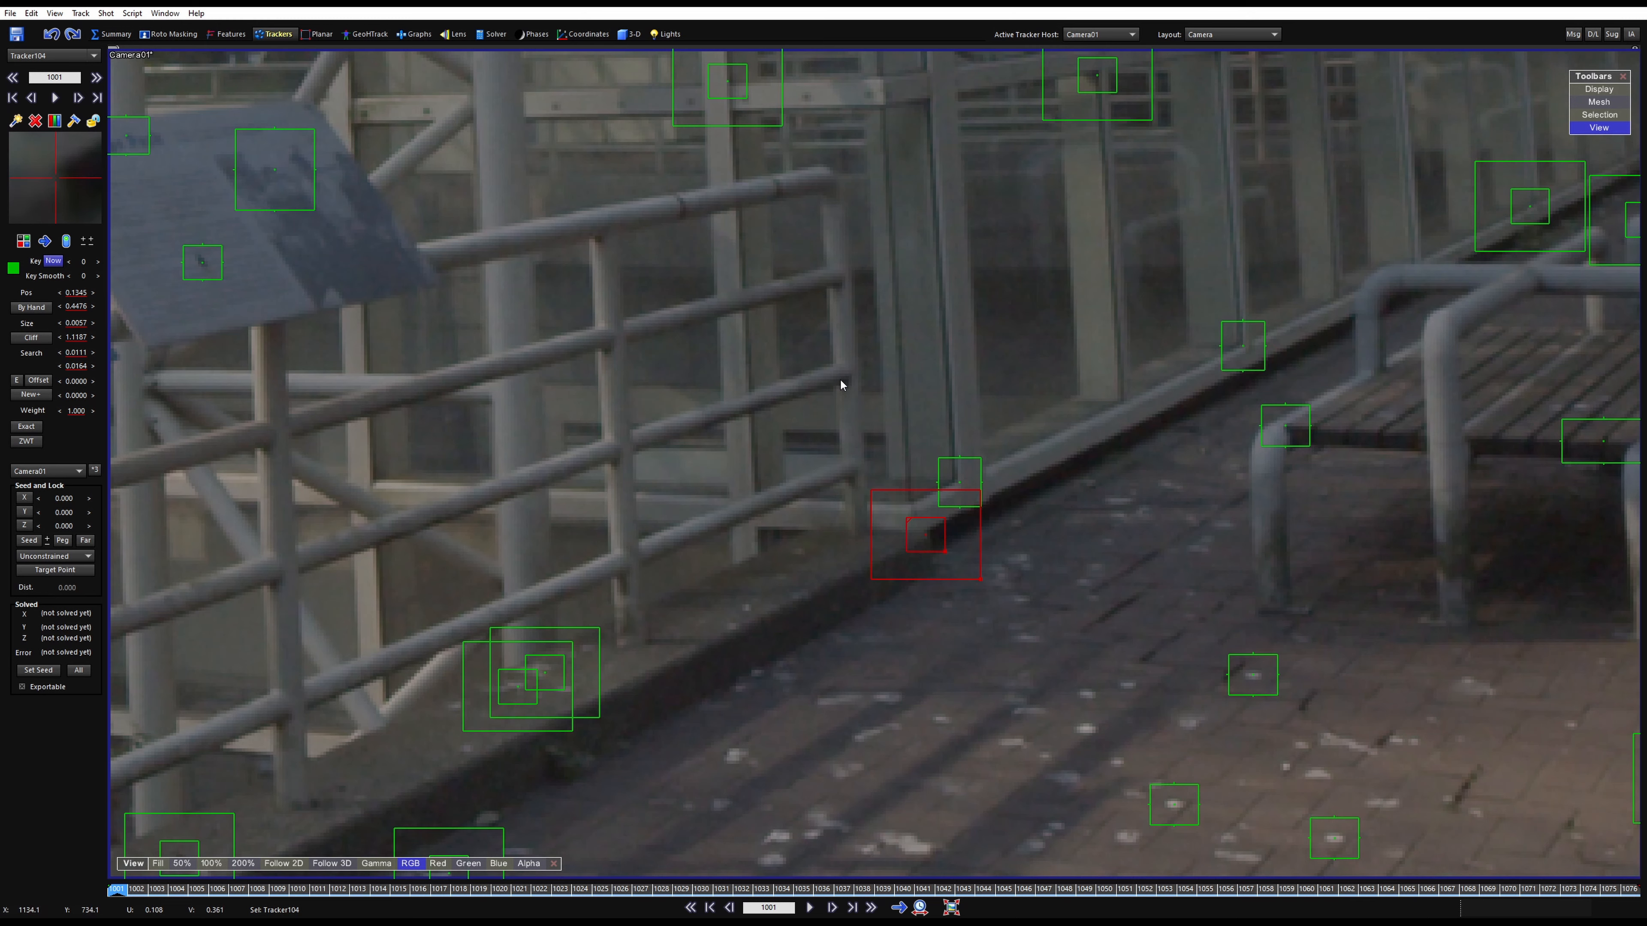
pyautogui.click(612, 233)
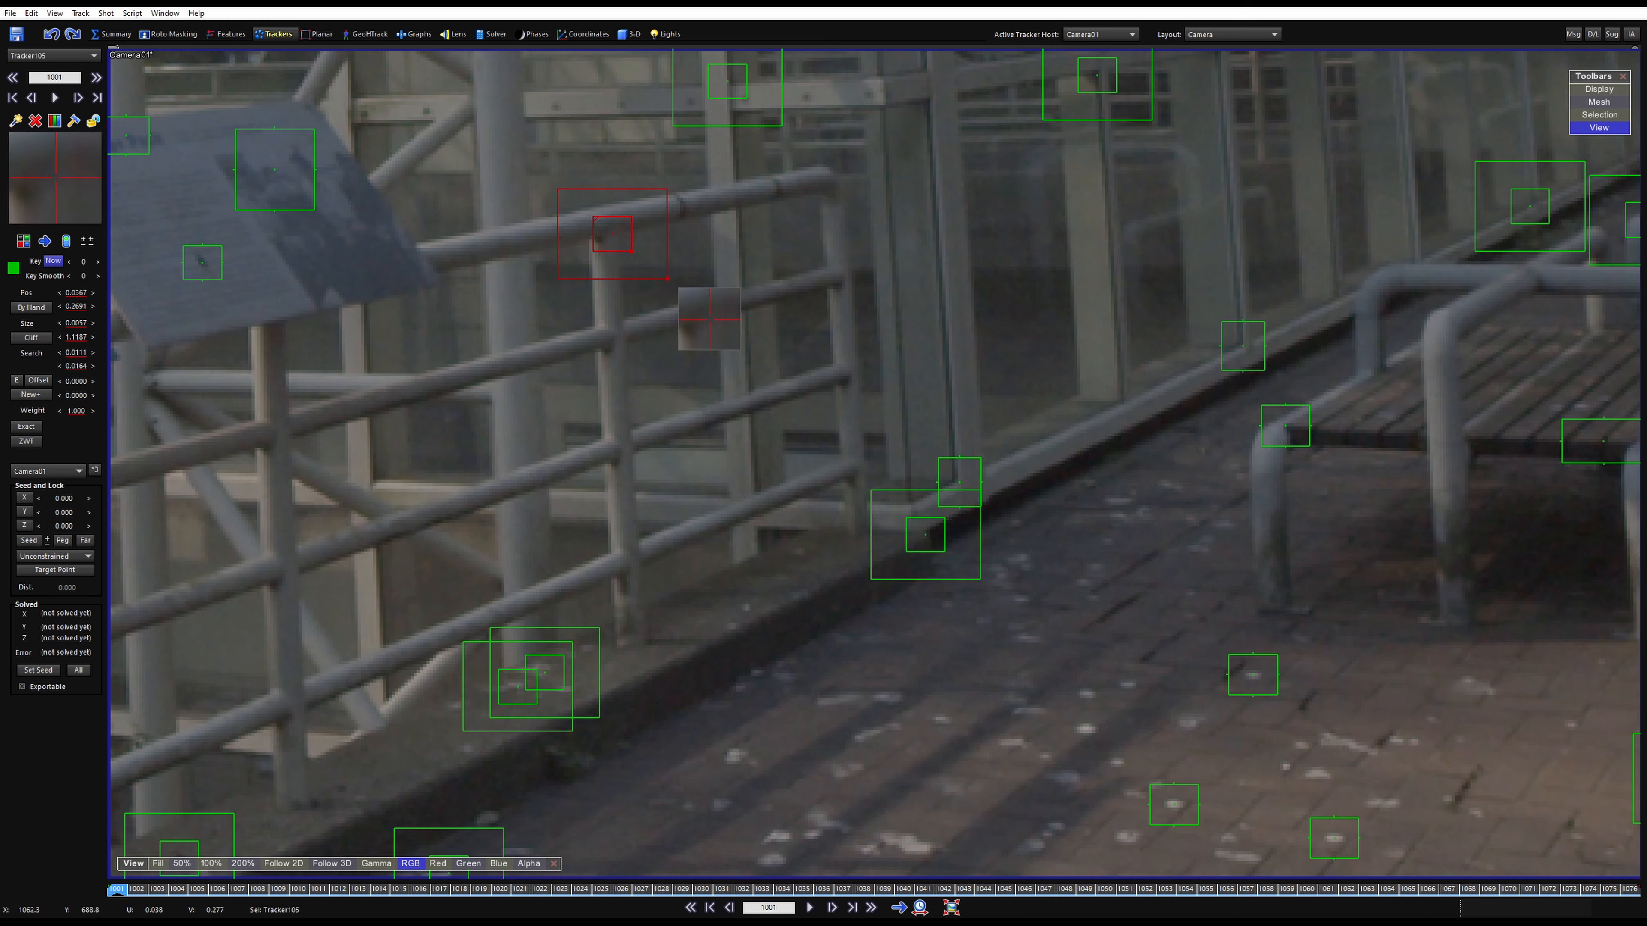
pyautogui.moveTo(612, 234); pyautogui.dragTo(611, 234)
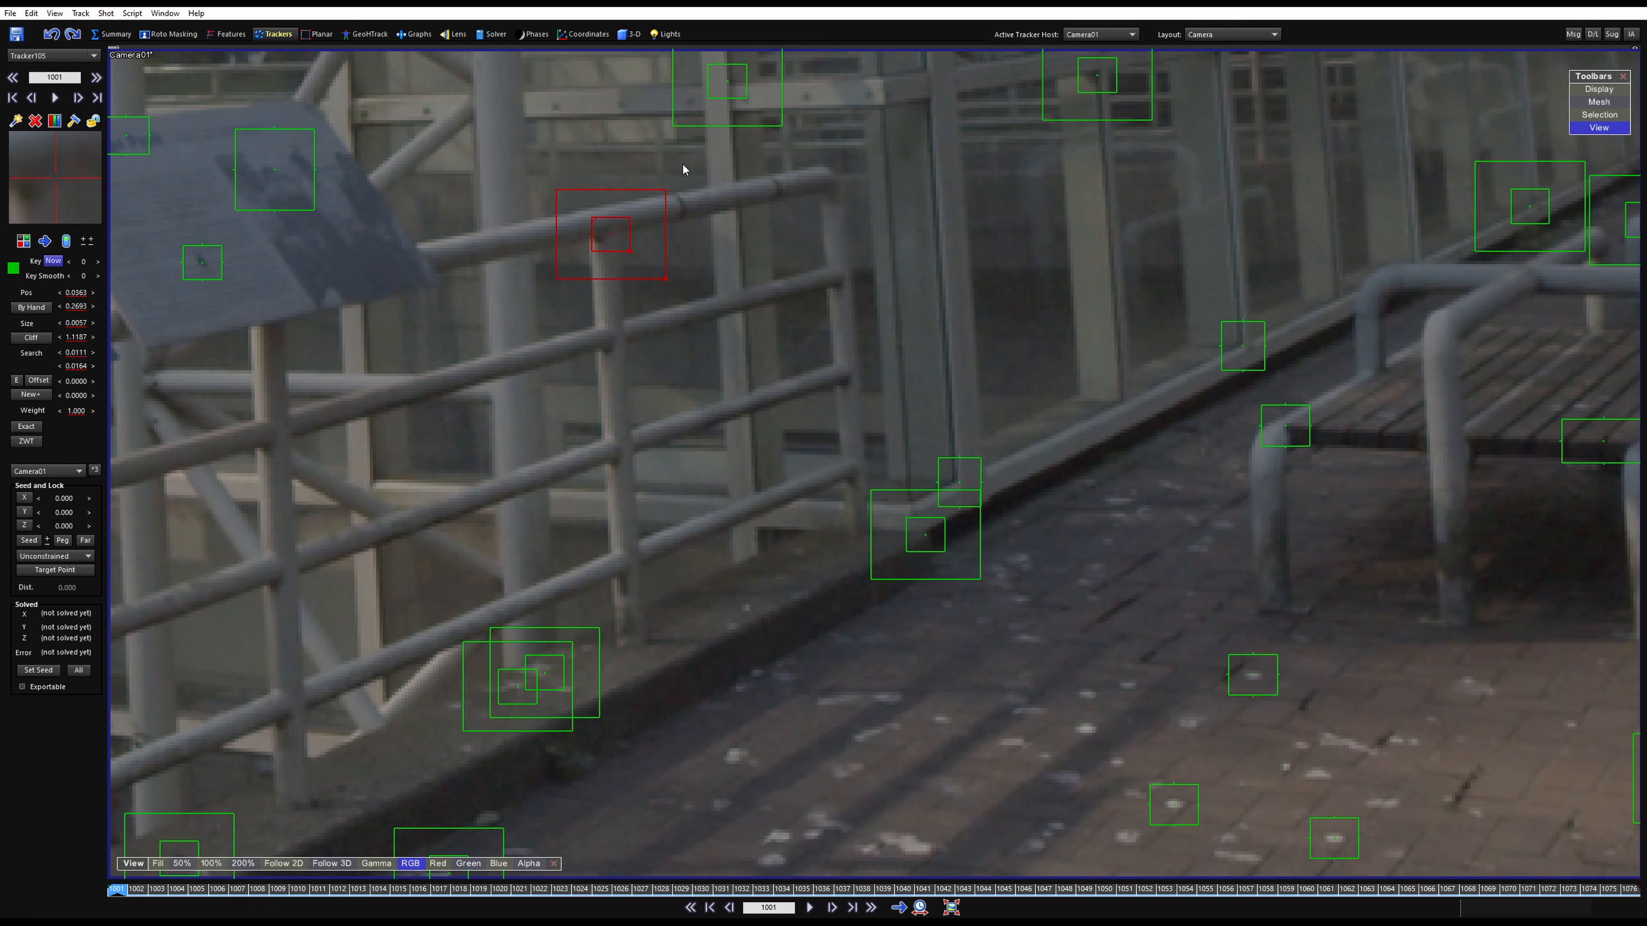
pyautogui.click(841, 281)
# Lock all trackers in the shot and clear the selection
pyautogui.scroll(-6, 763, 354)
pyautogui.moveTo(602, 469); pyautogui.dragTo(641, 508, button='middle')
pyautogui.scroll(2, 748, 496)
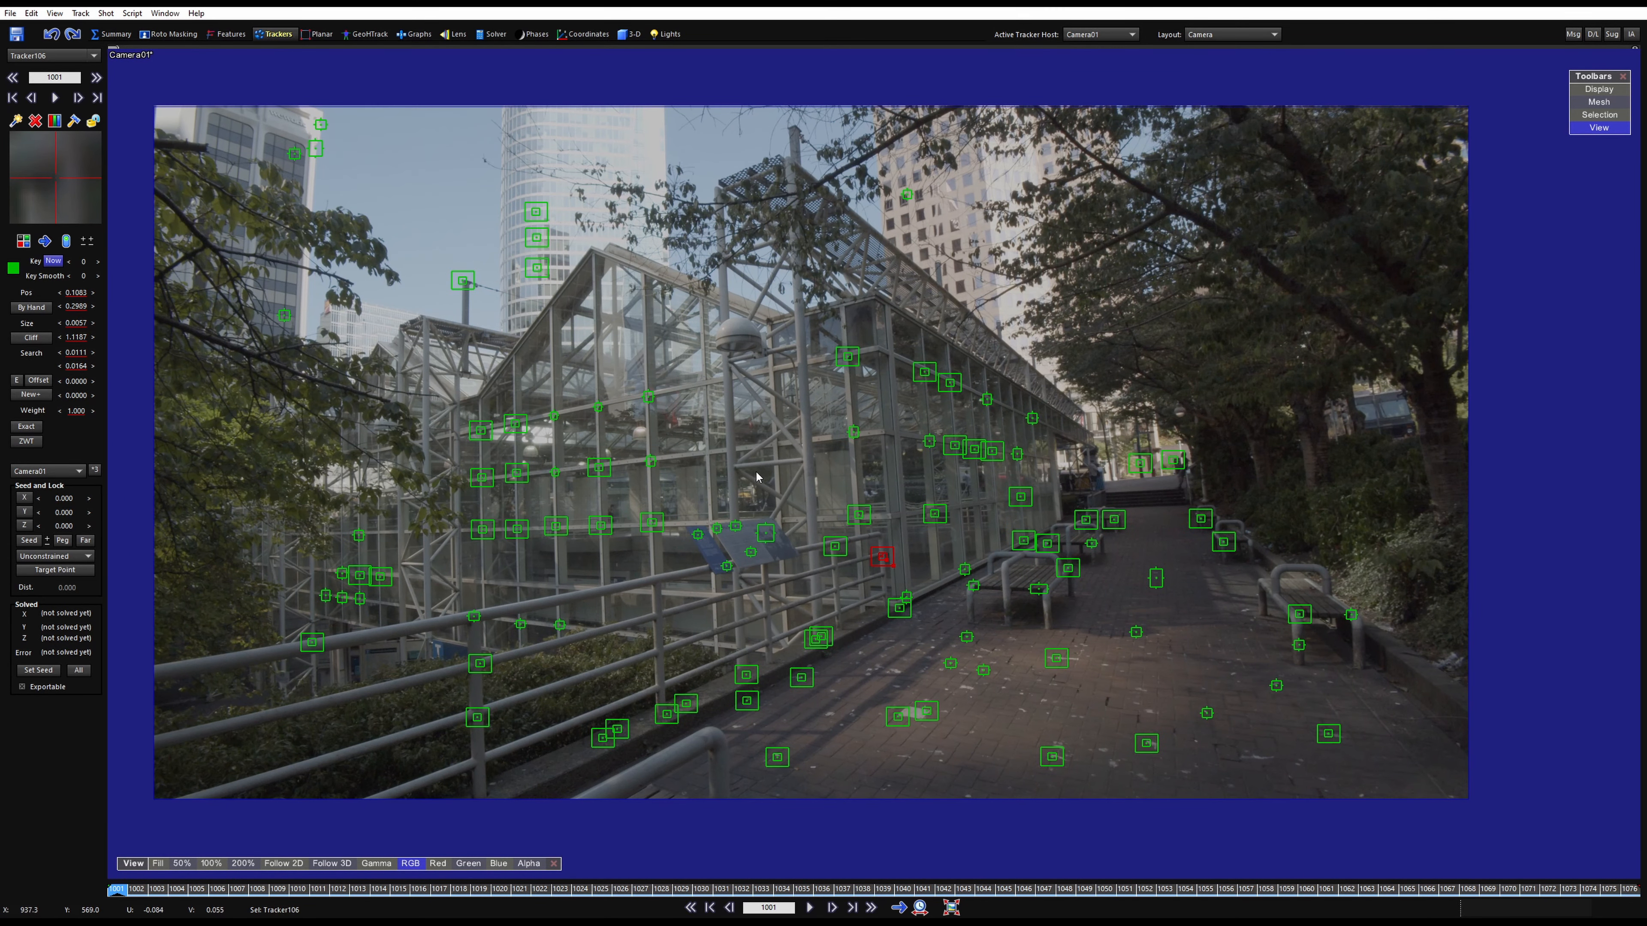
pyautogui.hotkey('ctrl', 'a')
pyautogui.press('l')
pyautogui.press('l')
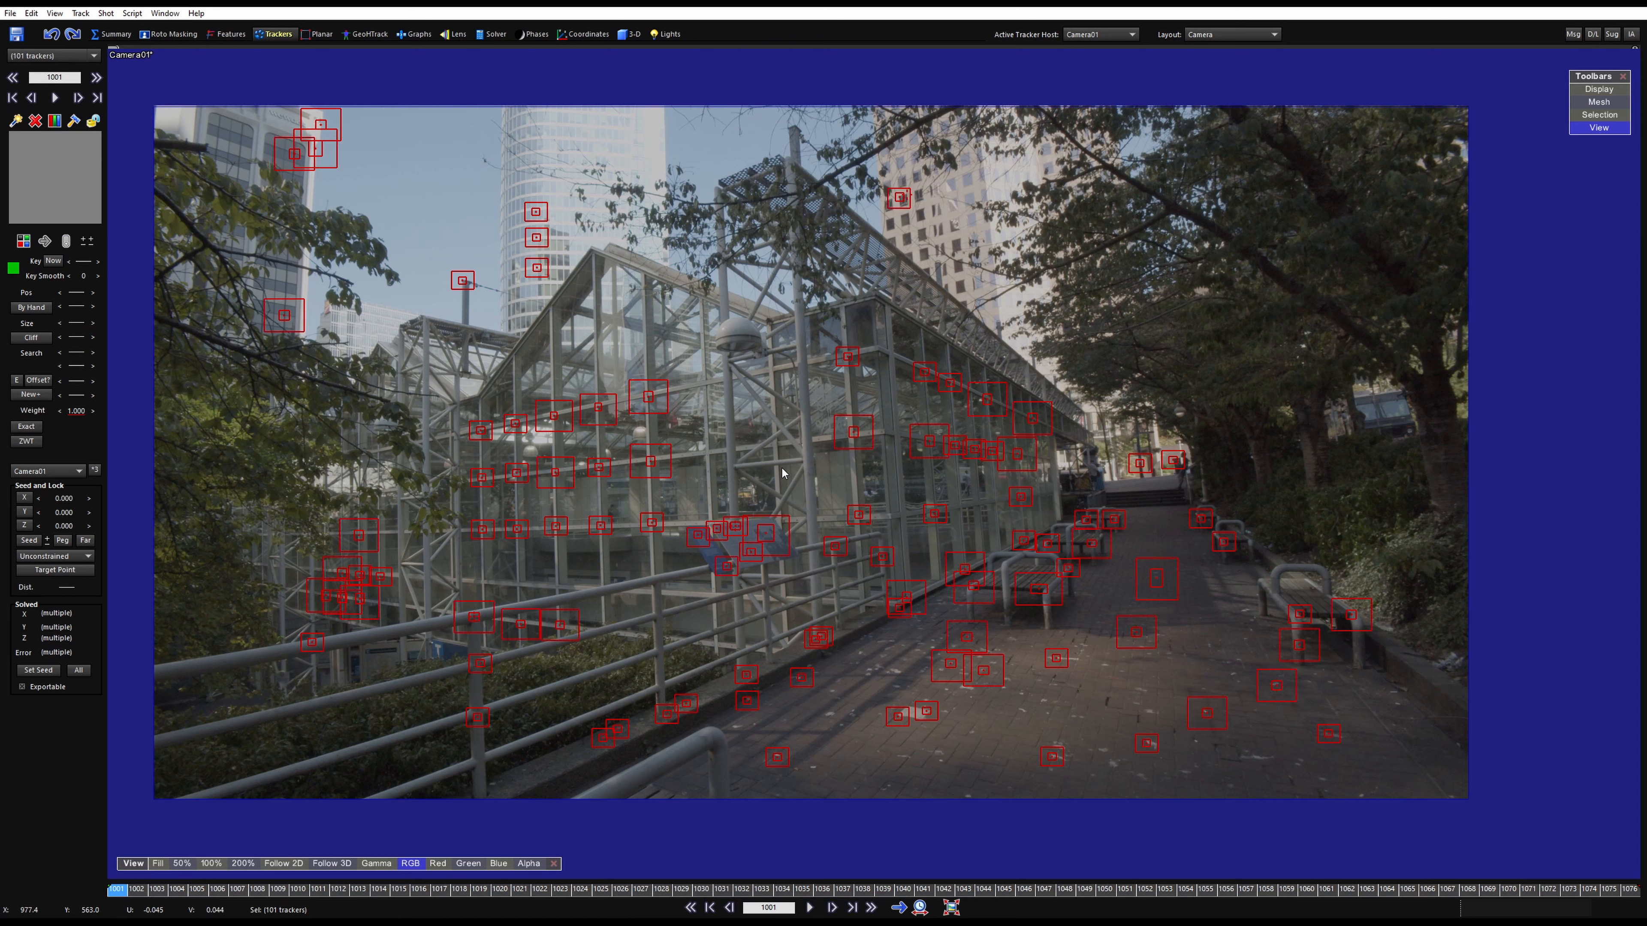
pyautogui.click(776, 484)
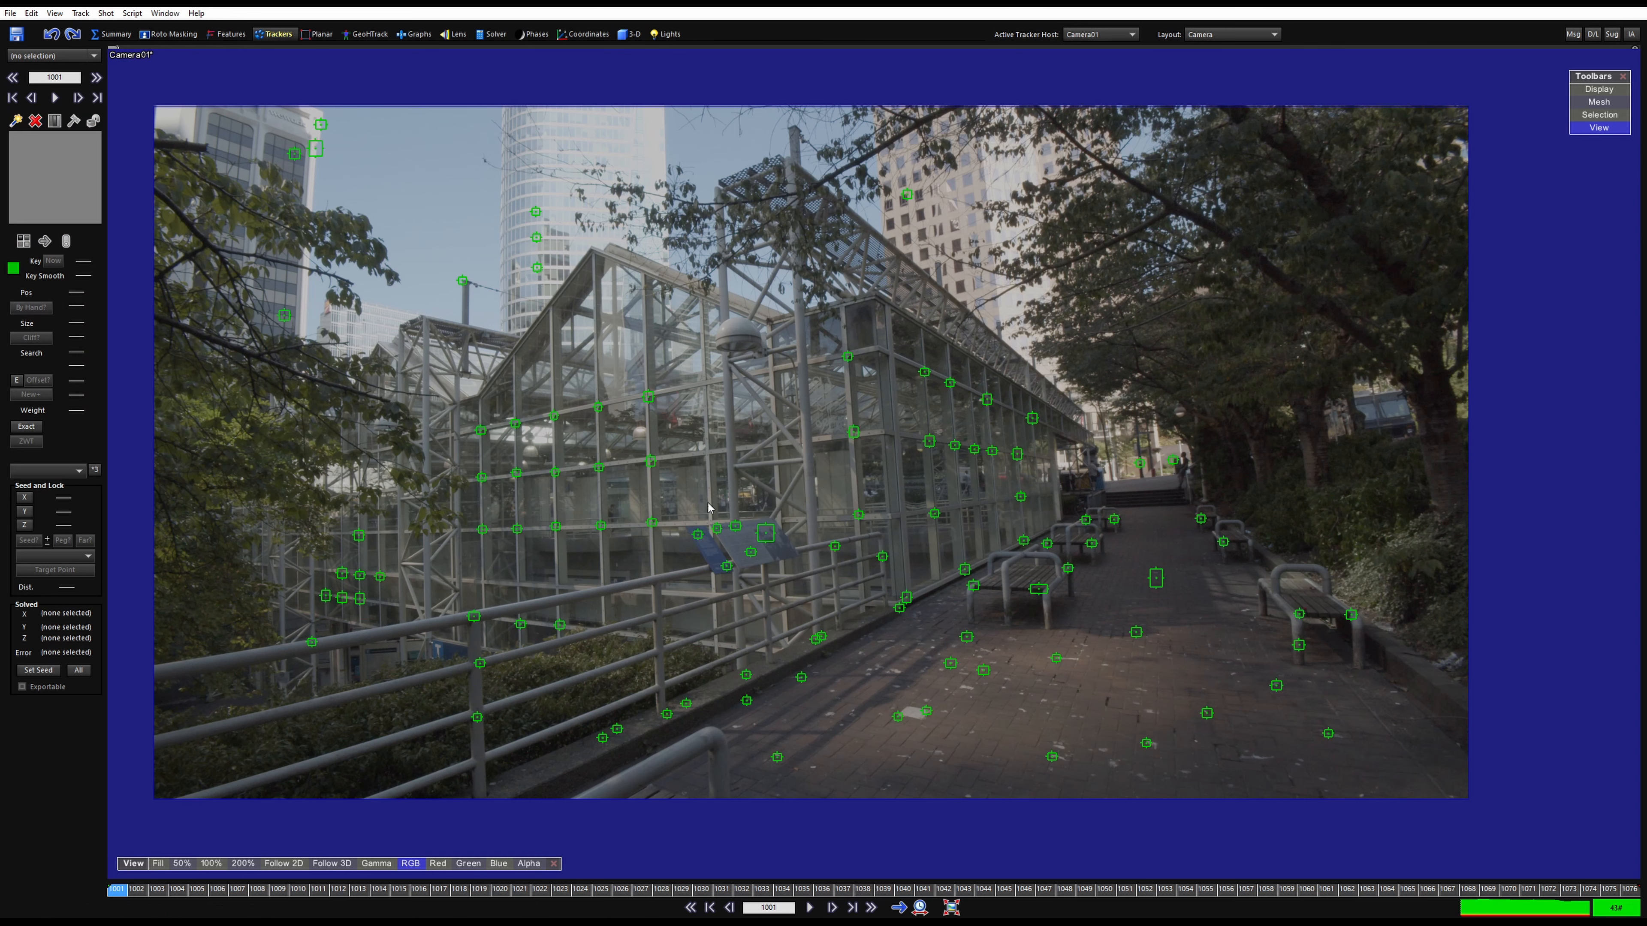
# Undo the locking and the recent tracker placements, back to the row of five on the facade's horizontal beam
pyautogui.hotkey('ctrl', 'z')
pyautogui.hotkey('ctrl', 'z')
pyautogui.hotkey('ctrl', 'z')
pyautogui.hotkey('ctrl', 'z')
pyautogui.hotkey('ctrl', 'z')
pyautogui.hotkey('ctrl', 'z')
pyautogui.hotkey('ctrl', 'z')
pyautogui.hotkey('ctrl', 'z')
pyautogui.hotkey('ctrl', 'z')
pyautogui.hotkey('ctrl', 'z')
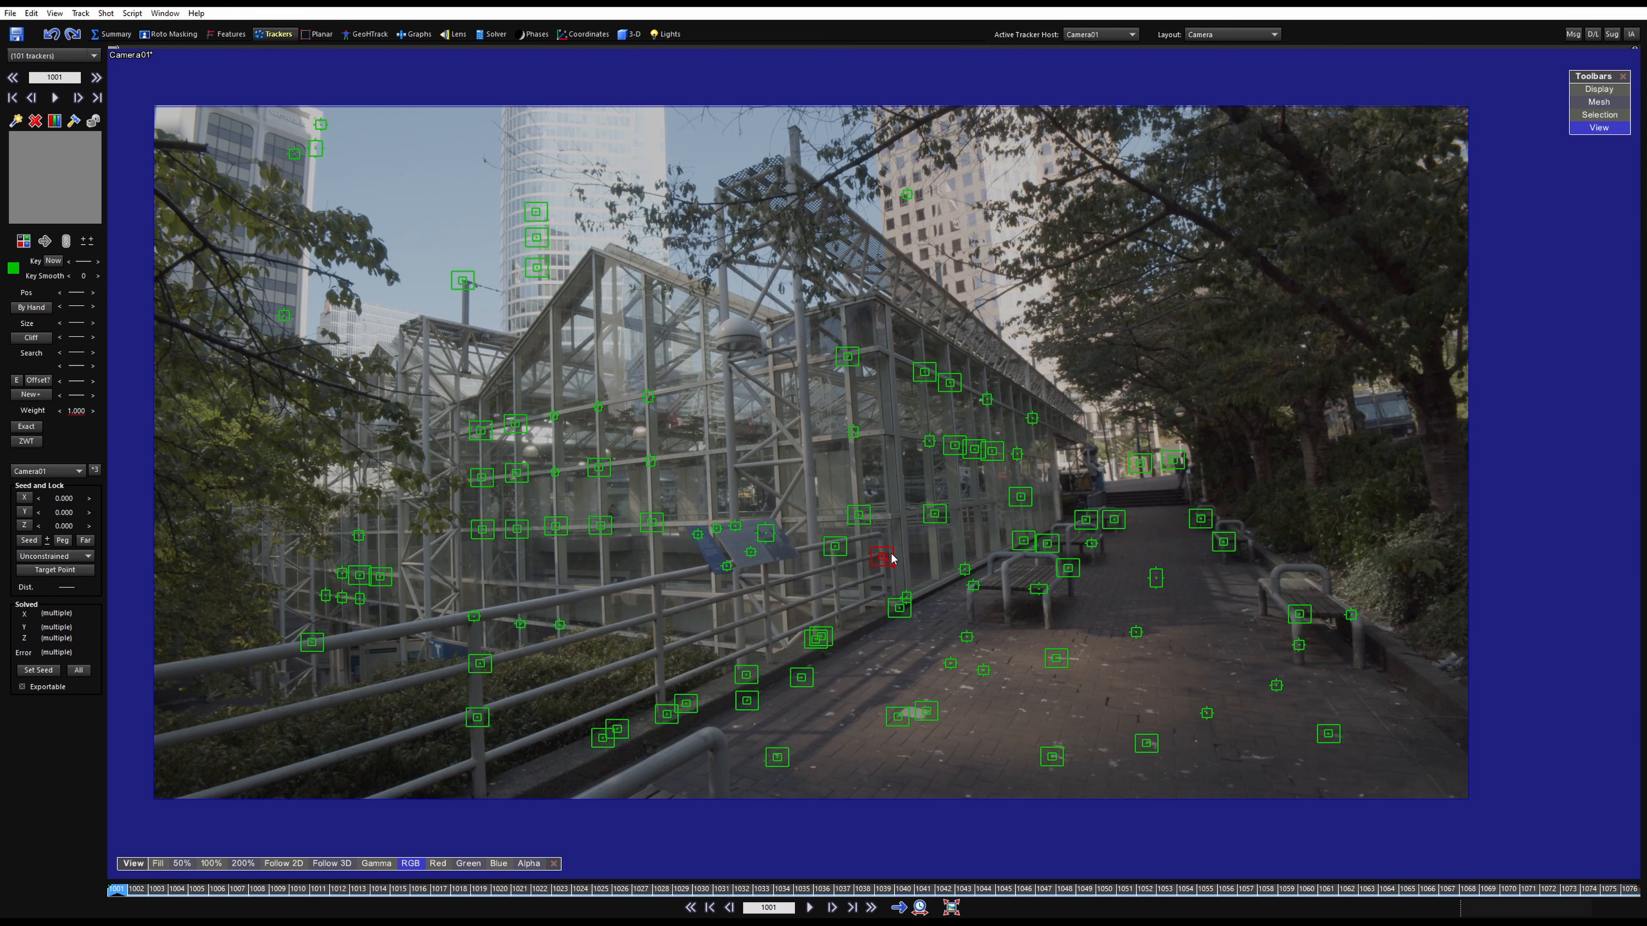
pyautogui.hotkey('ctrl', 'z')
pyautogui.hotkey('ctrl', 'z')
pyautogui.hotkey('ctrl', 'z')
pyautogui.hotkey('ctrl', 'z')
pyautogui.hotkey('ctrl', 'z')
pyautogui.hotkey('ctrl', 'z')
pyautogui.hotkey('ctrl', 'z')
pyautogui.hotkey('ctrl', 'z')
pyautogui.hotkey('ctrl', 'z')
pyautogui.hotkey('ctrl', 'z')
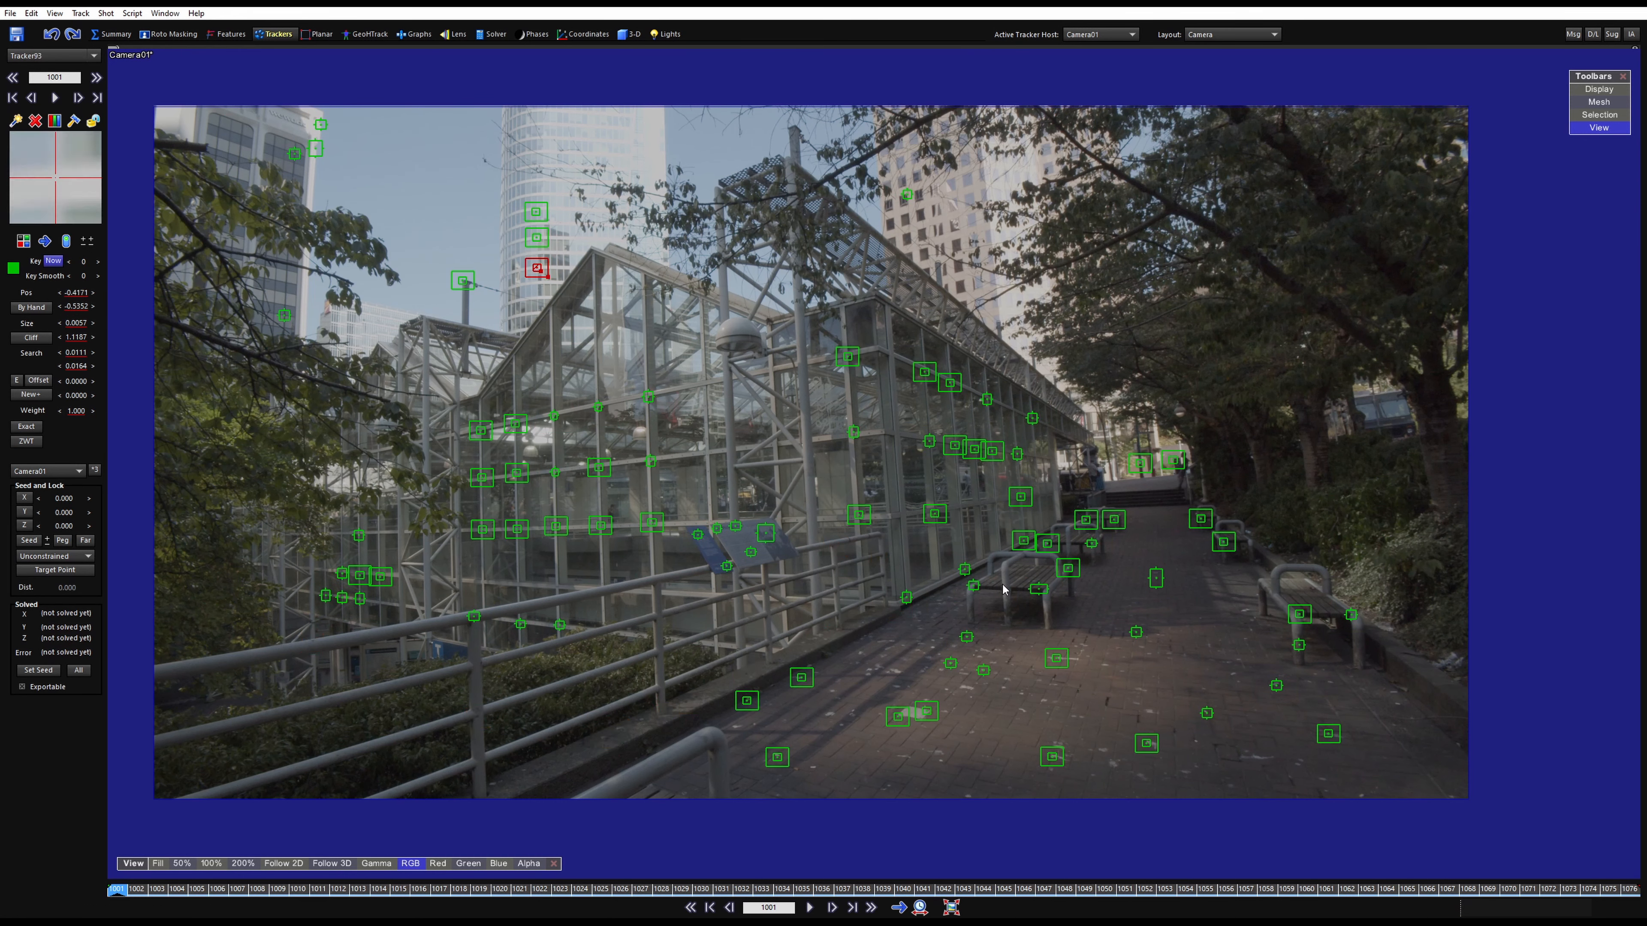
pyautogui.hotkey('ctrl', 'z')
pyautogui.hotkey('ctrl', 'z')
pyautogui.hotkey('ctrl', 'z')
pyautogui.hotkey('ctrl', 'z')
pyautogui.hotkey('ctrl', 'z')
pyautogui.hotkey('ctrl', 'z')
pyautogui.hotkey('ctrl', 'z')
pyautogui.hotkey('ctrl', 'z')
pyautogui.hotkey('ctrl', 'z')
pyautogui.hotkey('ctrl', 'z')
pyautogui.hotkey('ctrl', 'z')
pyautogui.hotkey('ctrl', 'z')
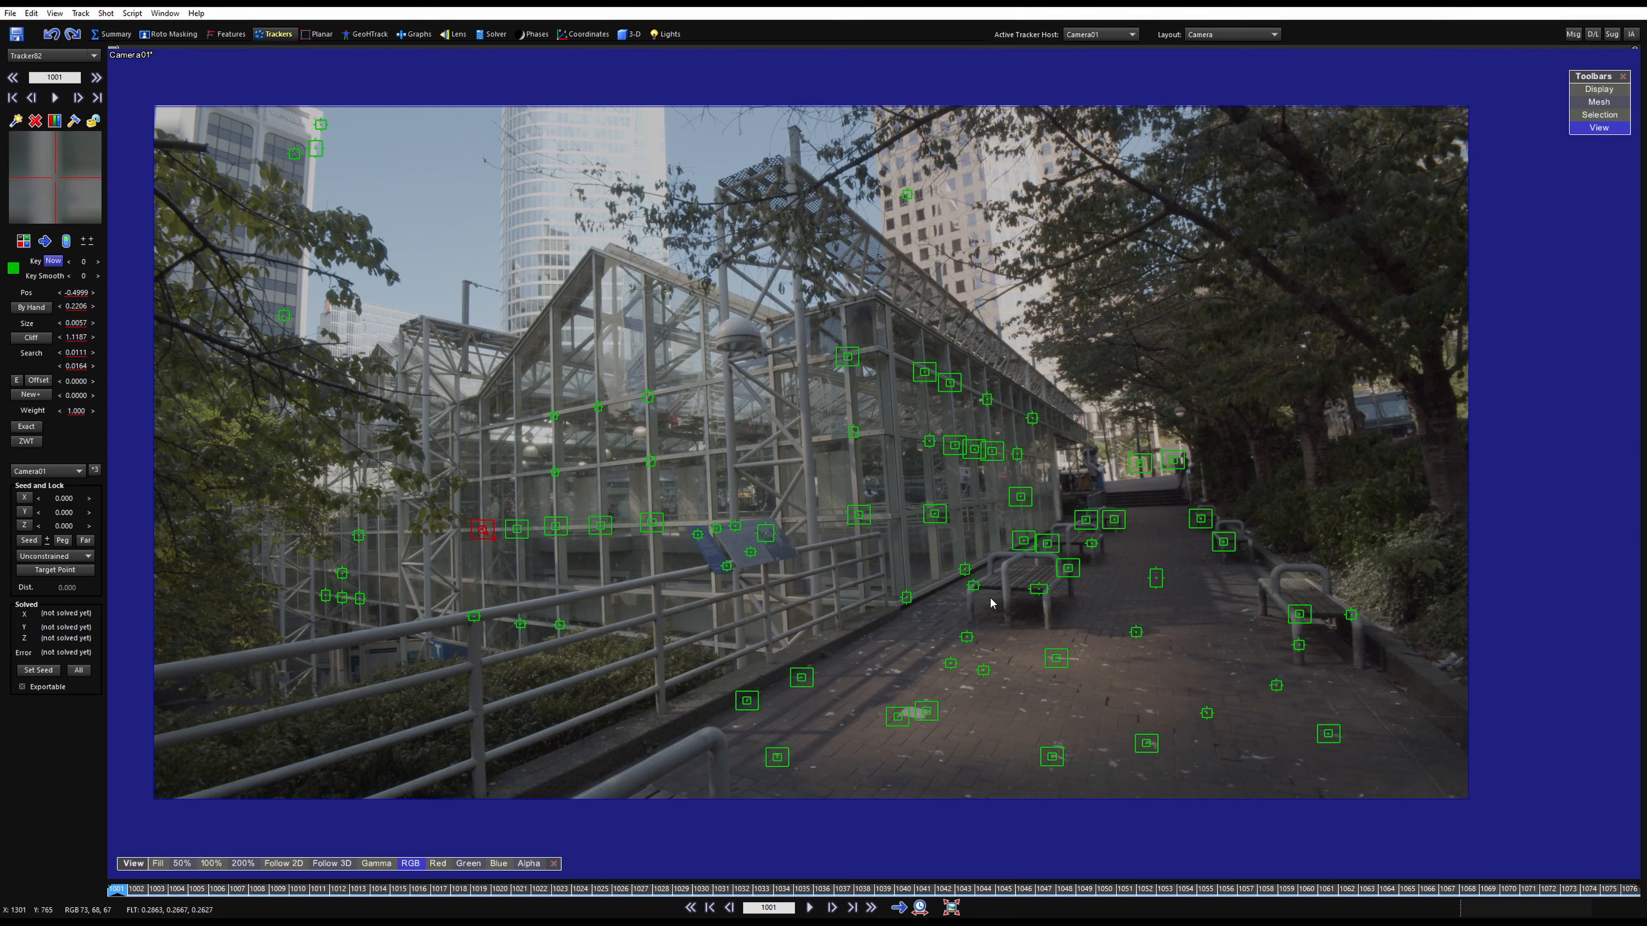